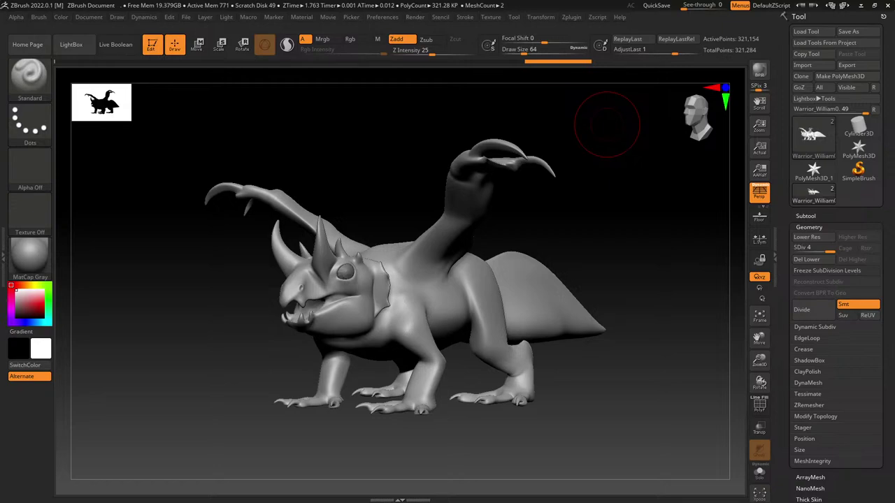
Step: Turn off perspective display for the creature model and inspect its head
{"action": "mouse_move", "coordinate": [395, 284]}
{"action": "right_mouse_down", "text": "ctrl"}
{"action": "mouse_move", "coordinate": [399, 334]}
{"action": "mouse_move", "coordinate": [403, 288]}
{"action": "mouse_move", "coordinate": [444, 284]}
{"action": "mouse_move", "coordinate": [462, 307]}
{"action": "right_mouse_up", "text": "ctrl"}
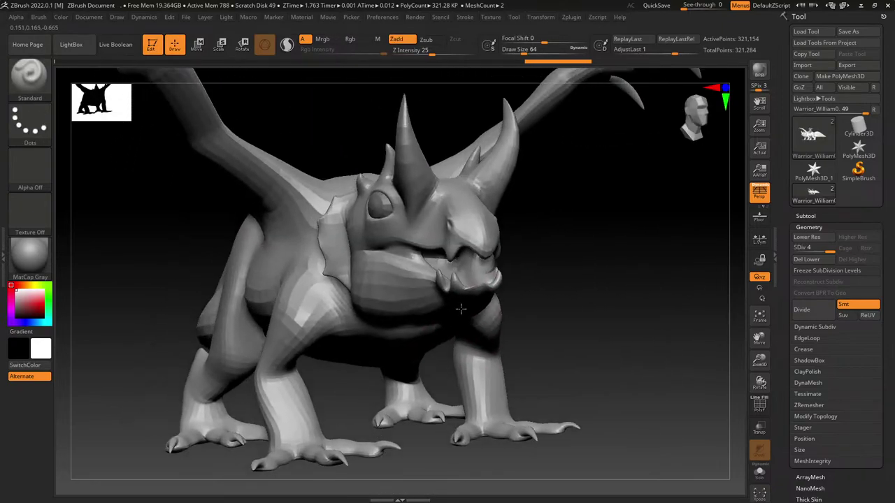
{"action": "left_click", "coordinate": [759, 196]}
{"action": "mouse_move", "coordinate": [539, 319]}
{"action": "right_mouse_down", "text": "ctrl"}
{"action": "mouse_move", "coordinate": [474, 265]}
{"action": "mouse_move", "coordinate": [491, 299]}
{"action": "mouse_move", "coordinate": [440, 308]}
{"action": "mouse_move", "coordinate": [461, 294]}
{"action": "mouse_move", "coordinate": [447, 365]}
{"action": "mouse_move", "coordinate": [461, 332]}
{"action": "mouse_move", "coordinate": [462, 287]}
{"action": "mouse_move", "coordinate": [437, 291]}
{"action": "mouse_move", "coordinate": [435, 304]}
{"action": "mouse_move", "coordinate": [451, 285]}
{"action": "mouse_move", "coordinate": [419, 327]}
{"action": "mouse_move", "coordinate": [437, 321]}
{"action": "right_mouse_up", "text": "ctrl"}
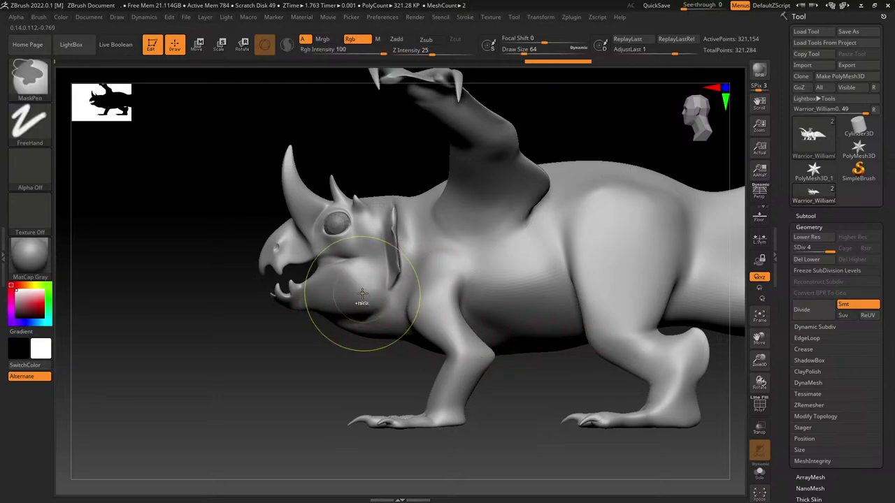
{"action": "right_click_drag", "start_coordinate": [361, 293], "coordinate": [339, 332], "text": "ctrl"}
{"action": "mouse_move", "coordinate": [284, 329]}
{"action": "right_mouse_down"}
{"action": "mouse_move", "coordinate": [365, 322]}
{"action": "mouse_move", "coordinate": [365, 306]}
{"action": "mouse_move", "coordinate": [408, 343]}
{"action": "right_mouse_up"}
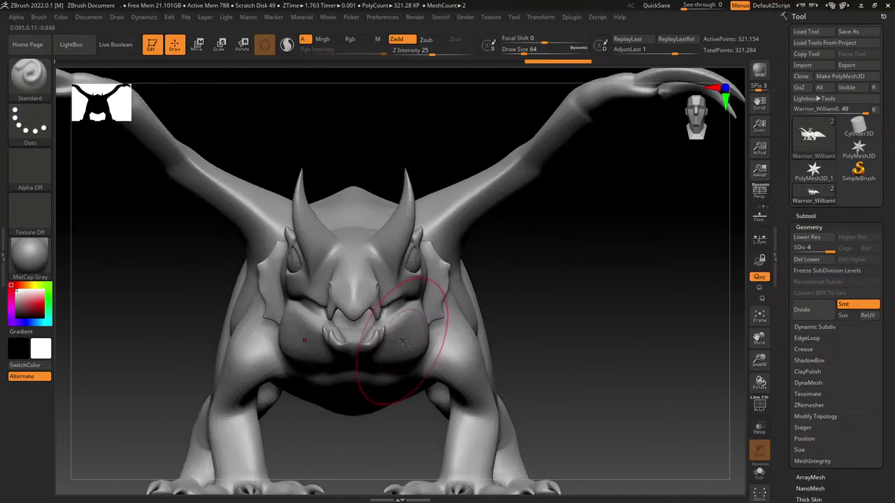
{"action": "mouse_move", "coordinate": [391, 265]}
{"action": "right_mouse_down", "text": "alt"}
{"action": "mouse_move", "coordinate": [401, 323]}
{"action": "mouse_move", "coordinate": [359, 324]}
{"action": "mouse_move", "coordinate": [378, 367]}
{"action": "mouse_move", "coordinate": [375, 343]}
{"action": "right_mouse_up", "text": "alt"}
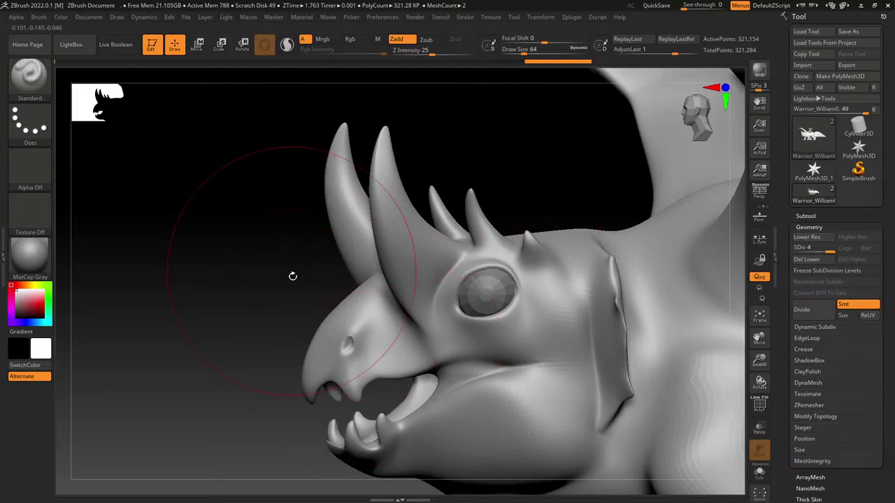
Step: Choose the ClayBuildup brush with a draw size of about 11.7 and no alpha
{"action": "left_click_drag", "start_coordinate": [292, 276], "coordinate": [286, 206]}
{"action": "left_click_drag", "start_coordinate": [523, 51], "coordinate": [512, 51]}
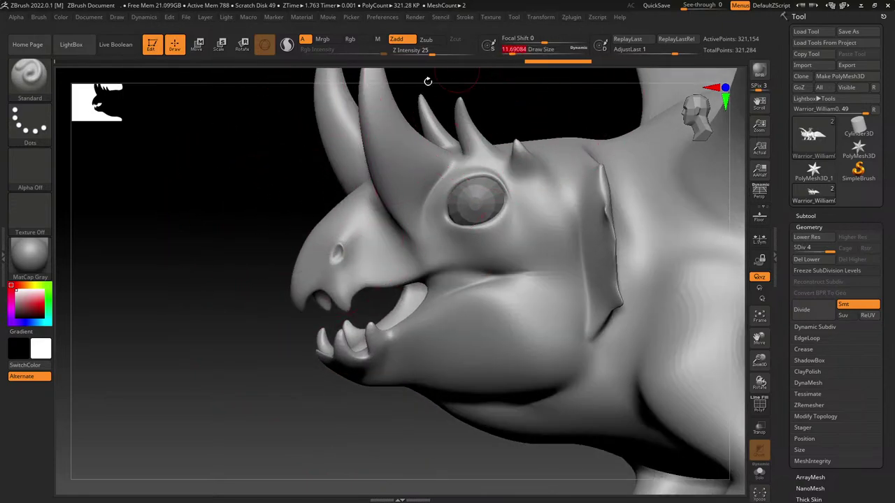
{"action": "left_click", "coordinate": [31, 78]}
{"action": "left_click", "coordinate": [131, 85]}
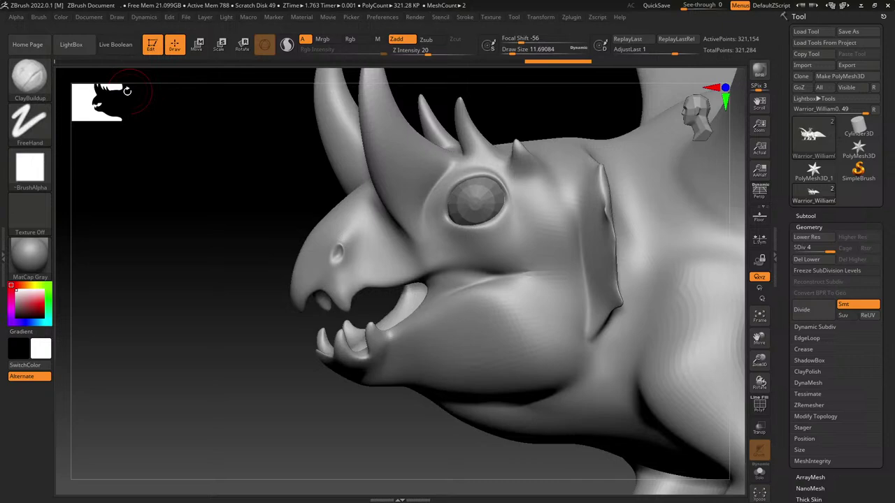
{"action": "left_click", "coordinate": [30, 167]}
{"action": "left_click", "coordinate": [77, 176]}
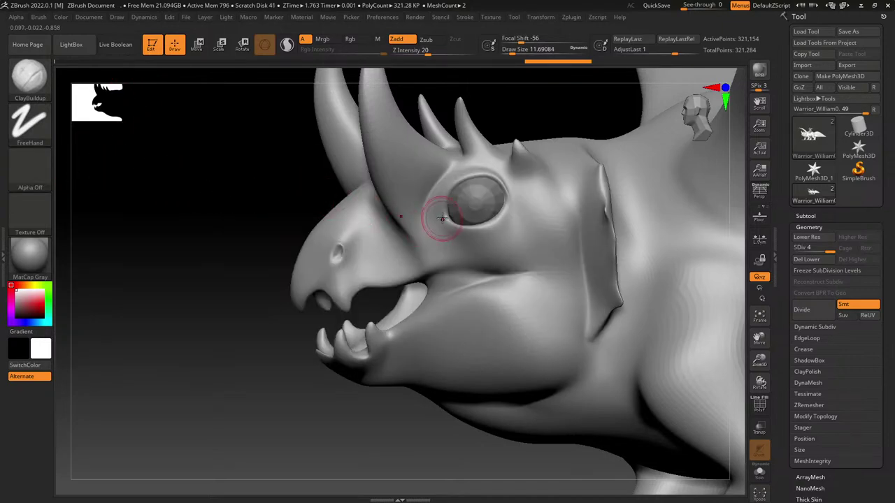
Step: Build up soft folds below and behind the creature's eye with ClayBuildup strokes
{"action": "right_click_drag", "start_coordinate": [423, 238], "coordinate": [489, 220]}
{"action": "mouse_move", "coordinate": [510, 207]}
{"action": "left_mouse_down"}
{"action": "mouse_move", "coordinate": [481, 226]}
{"action": "mouse_move", "coordinate": [442, 220]}
{"action": "mouse_move", "coordinate": [513, 200]}
{"action": "mouse_move", "coordinate": [510, 234]}
{"action": "mouse_move", "coordinate": [518, 239]}
{"action": "mouse_move", "coordinate": [497, 244]}
{"action": "left_mouse_up"}
{"action": "left_click_drag", "start_coordinate": [529, 184], "coordinate": [525, 219]}
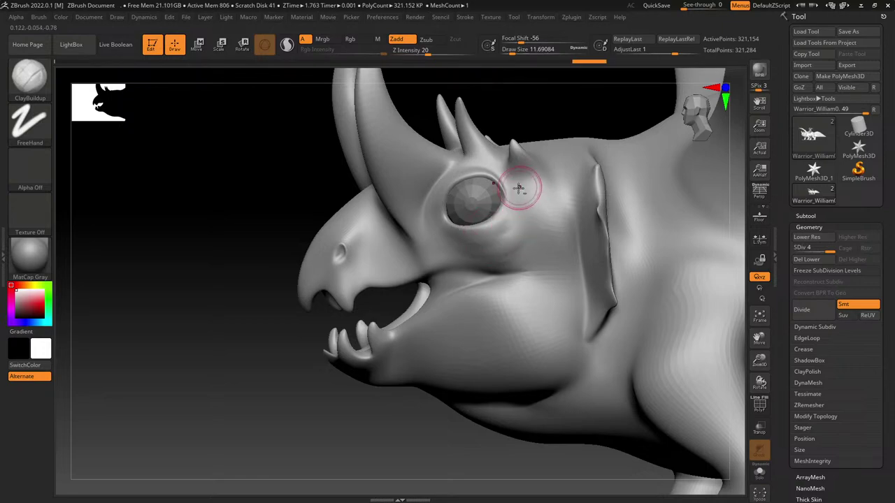
{"action": "right_click_drag", "start_coordinate": [497, 195], "coordinate": [366, 235], "text": "alt"}
{"action": "mouse_move", "coordinate": [326, 310]}
{"action": "right_mouse_down", "text": "ctrl"}
{"action": "mouse_move", "coordinate": [372, 210]}
{"action": "mouse_move", "coordinate": [356, 227]}
{"action": "right_mouse_up", "text": "ctrl"}
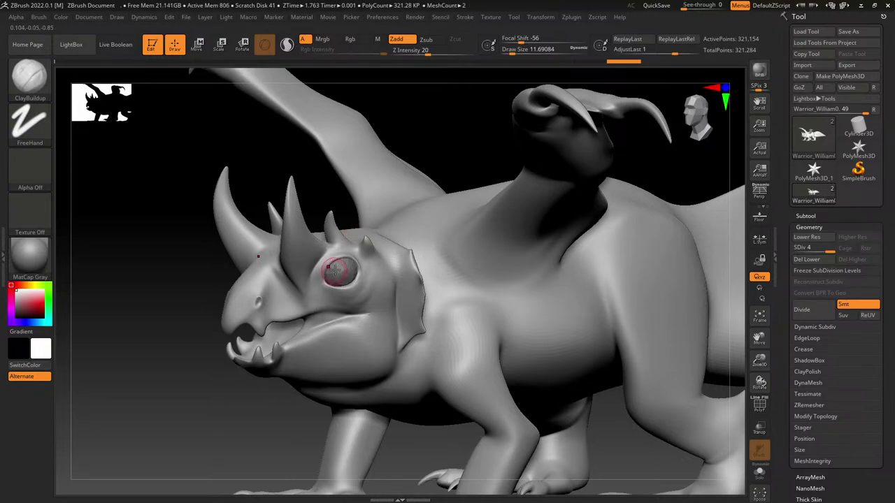
Step: Set the ClayBuildup draw size to about 3.7 and Z intensity to 10, and undo the last stroke on the eye rim
{"action": "right_click_drag", "start_coordinate": [346, 237], "coordinate": [330, 325], "text": "ctrl"}
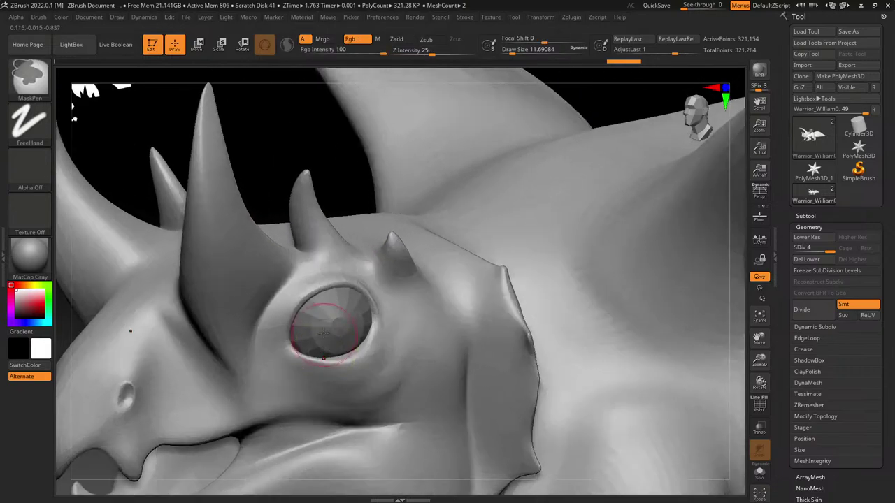
{"action": "right_click_drag", "start_coordinate": [330, 288], "coordinate": [320, 285], "text": "shift"}
{"action": "left_click_drag", "start_coordinate": [513, 50], "coordinate": [508, 50]}
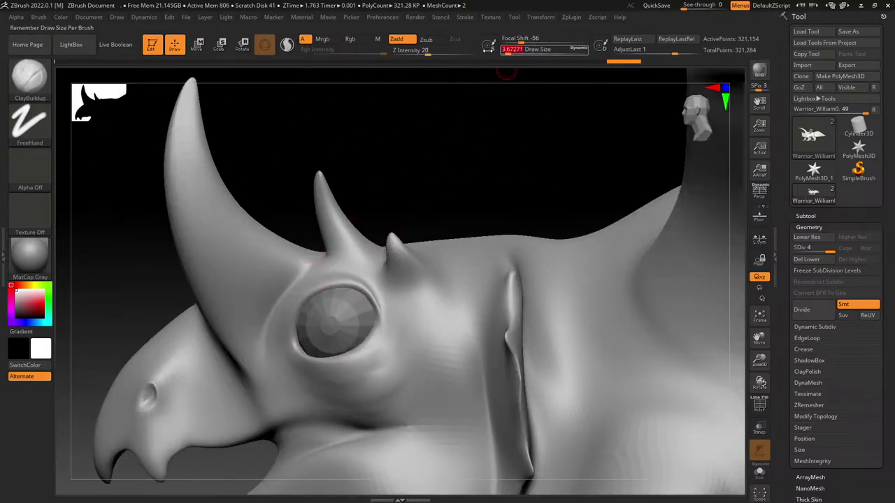
{"action": "mouse_move", "coordinate": [309, 240]}
{"action": "right_mouse_down", "text": "alt"}
{"action": "mouse_move", "coordinate": [430, 174]}
{"action": "mouse_move", "coordinate": [446, 191]}
{"action": "right_mouse_up", "text": "alt"}
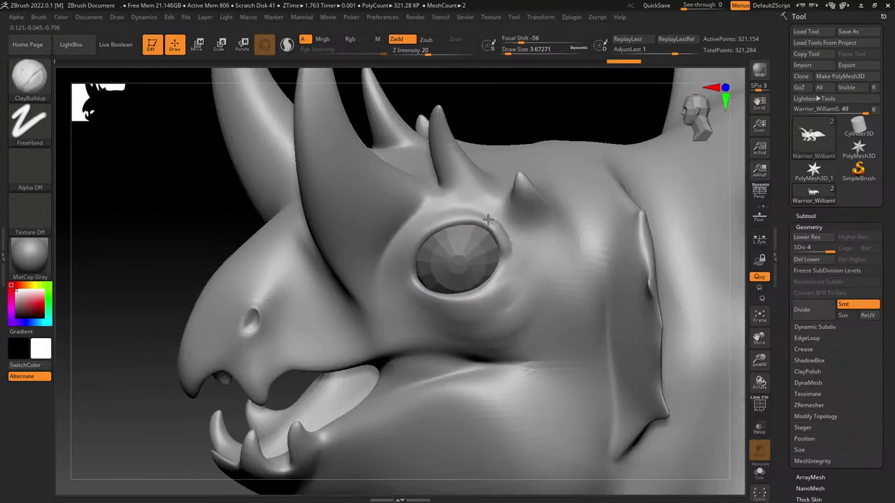
{"action": "left_click", "coordinate": [421, 50]}
{"action": "type", "text": "10"}
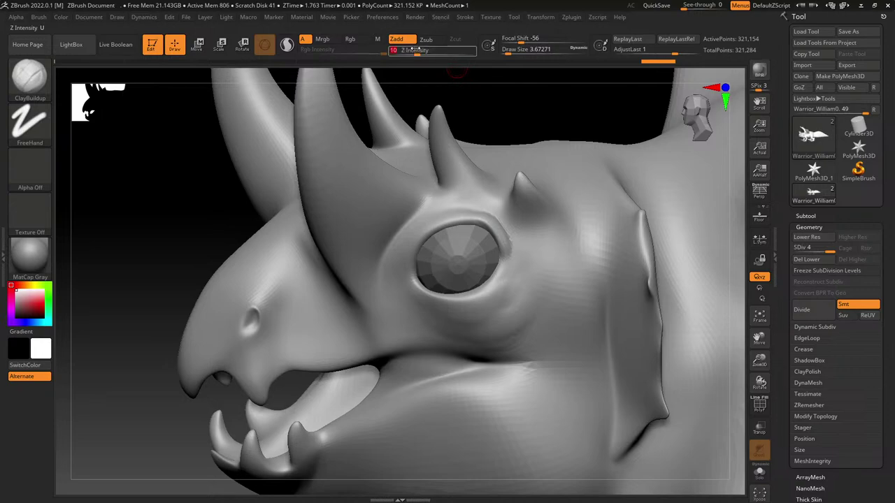
{"action": "key", "text": "Return"}
{"action": "key", "text": "ctrl+z"}
Step: Build up the eyelid rim around the eye and the fold beneath it with fine strokes
{"action": "mouse_move", "coordinate": [500, 251]}
{"action": "left_mouse_down"}
{"action": "mouse_move", "coordinate": [482, 221]}
{"action": "mouse_move", "coordinate": [452, 214]}
{"action": "mouse_move", "coordinate": [420, 238]}
{"action": "mouse_move", "coordinate": [424, 256]}
{"action": "mouse_move", "coordinate": [414, 253]}
{"action": "left_mouse_up"}
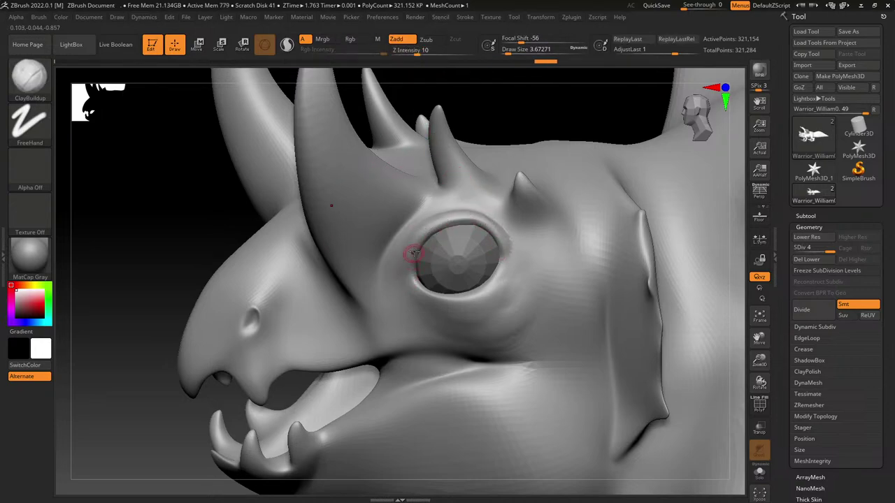
{"action": "left_click_drag", "start_coordinate": [447, 226], "coordinate": [432, 237]}
{"action": "mouse_move", "coordinate": [491, 229]}
{"action": "left_mouse_down"}
{"action": "mouse_move", "coordinate": [510, 279]}
{"action": "mouse_move", "coordinate": [480, 300]}
{"action": "mouse_move", "coordinate": [429, 300]}
{"action": "mouse_move", "coordinate": [494, 295]}
{"action": "mouse_move", "coordinate": [511, 261]}
{"action": "mouse_move", "coordinate": [461, 316]}
{"action": "left_mouse_up"}
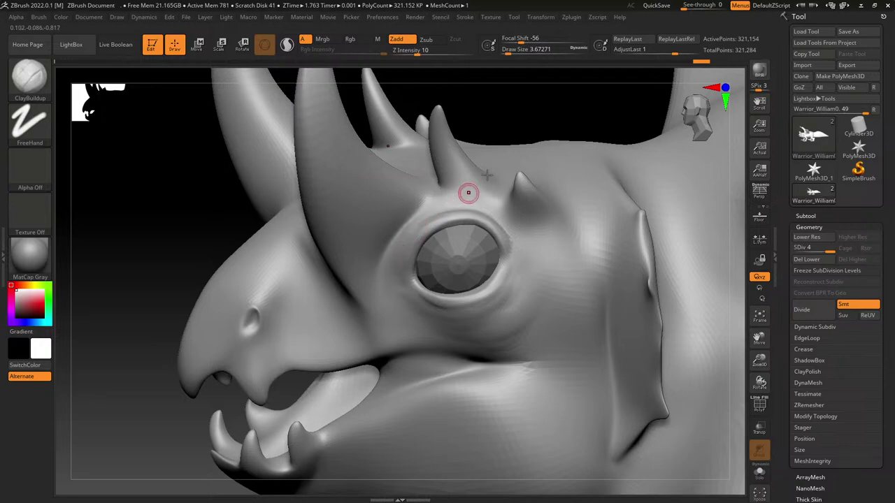
Step: Set the draw size to about 6.6 and build up a ridge on the snout between the horn base and the nostril
{"action": "left_click_drag", "start_coordinate": [509, 53], "coordinate": [513, 53]}
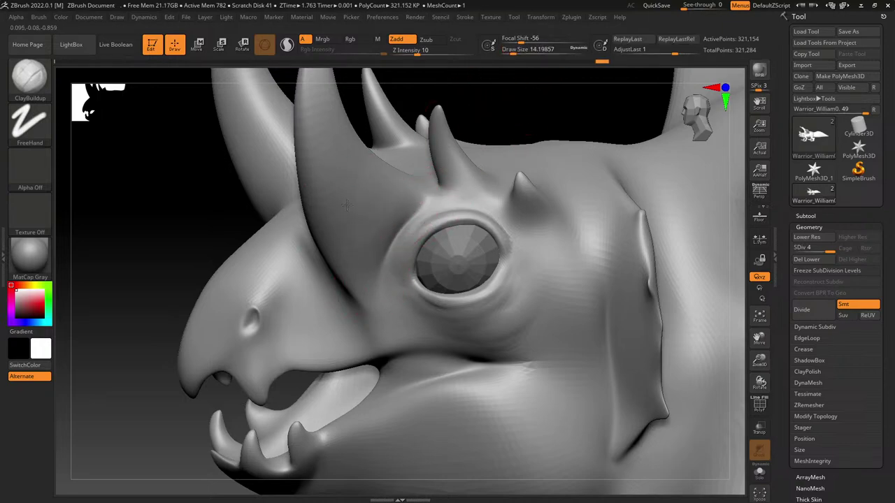
{"action": "left_click_drag", "start_coordinate": [513, 53], "coordinate": [510, 53]}
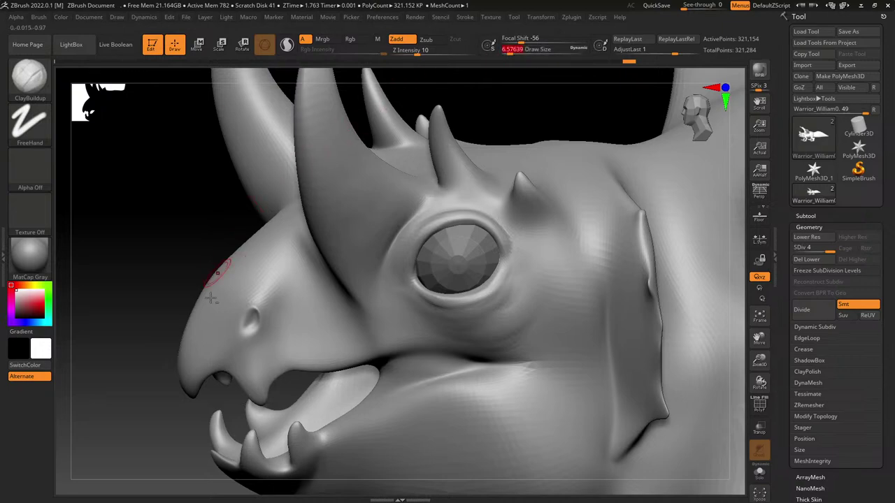
{"action": "mouse_move", "coordinate": [212, 298]}
{"action": "right_mouse_down", "text": "alt"}
{"action": "mouse_move", "coordinate": [291, 187]}
{"action": "mouse_move", "coordinate": [392, 178]}
{"action": "right_mouse_up", "text": "alt"}
{"action": "mouse_move", "coordinate": [384, 148]}
{"action": "left_mouse_down"}
{"action": "mouse_move", "coordinate": [372, 113]}
{"action": "mouse_move", "coordinate": [372, 144]}
{"action": "mouse_move", "coordinate": [333, 149]}
{"action": "mouse_move", "coordinate": [336, 196]}
{"action": "left_mouse_up"}
{"action": "key", "text": "shift"}
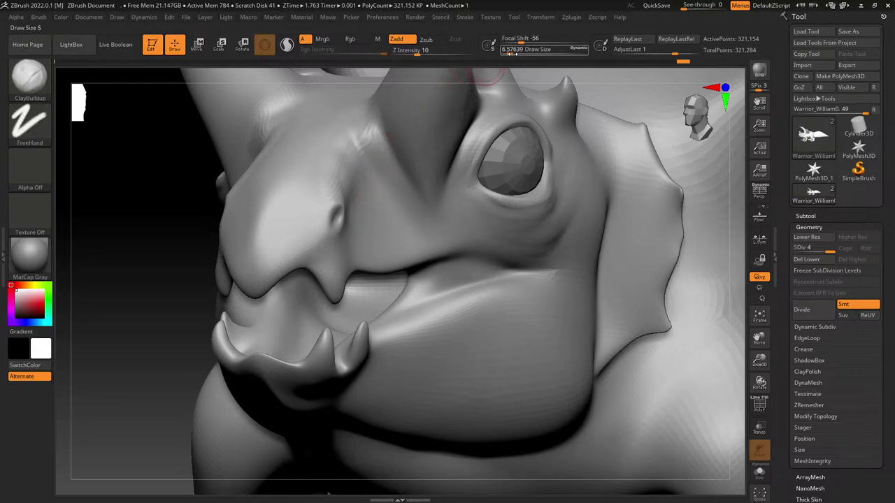
Step: Set the draw size to about 12.9 and shape the side of the snout behind the nostril
{"action": "left_click", "coordinate": [512, 51]}
{"action": "right_click_drag", "start_coordinate": [357, 159], "coordinate": [315, 163]}
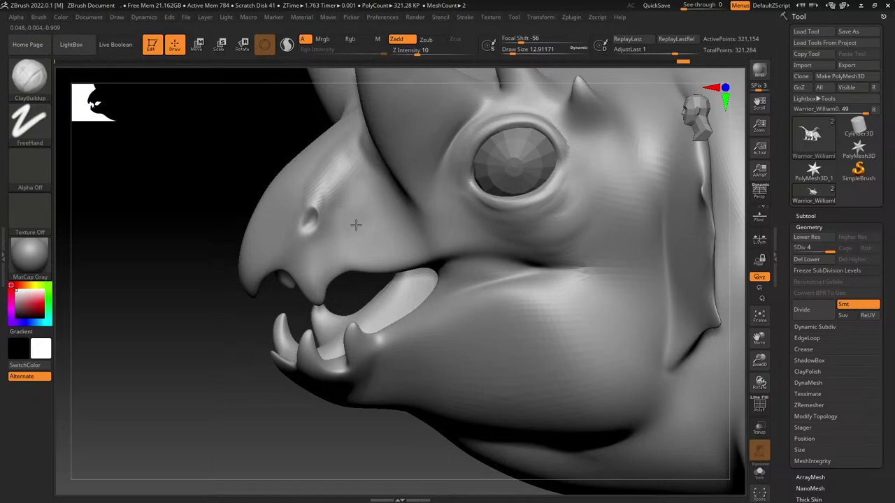
{"action": "left_click_drag", "start_coordinate": [393, 221], "coordinate": [410, 221]}
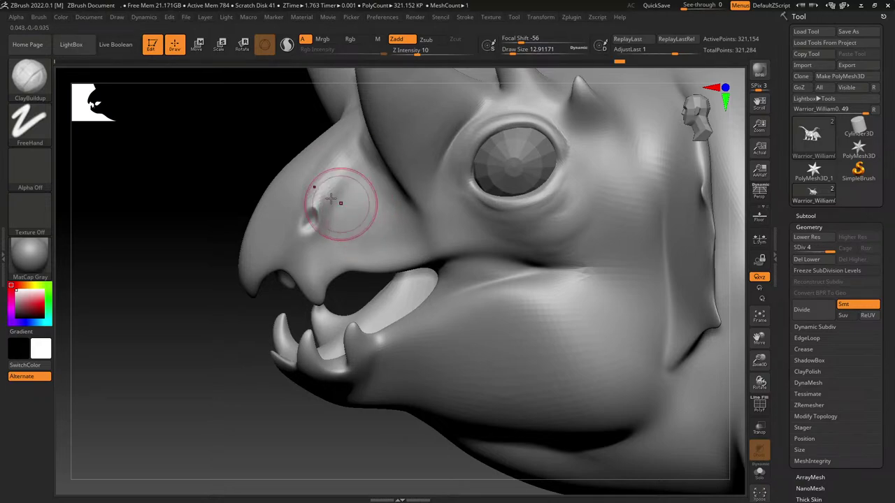
Step: Set the draw size to about 4.3 and sculpt the edge of the beak around the front of the nostril
{"action": "mouse_move", "coordinate": [340, 206]}
{"action": "right_mouse_down"}
{"action": "mouse_move", "coordinate": [351, 186]}
{"action": "mouse_move", "coordinate": [457, 206]}
{"action": "right_mouse_up"}
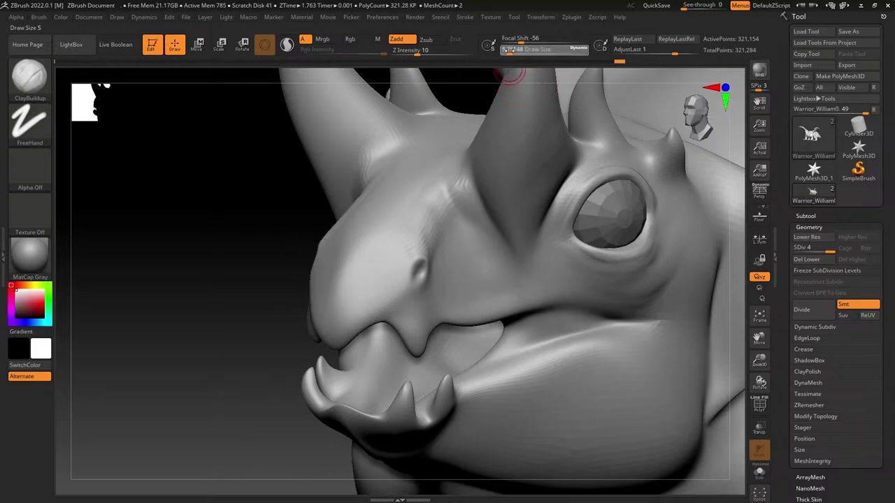
{"action": "left_click_drag", "start_coordinate": [514, 51], "coordinate": [508, 51]}
{"action": "right_click_drag", "start_coordinate": [379, 134], "coordinate": [383, 239]}
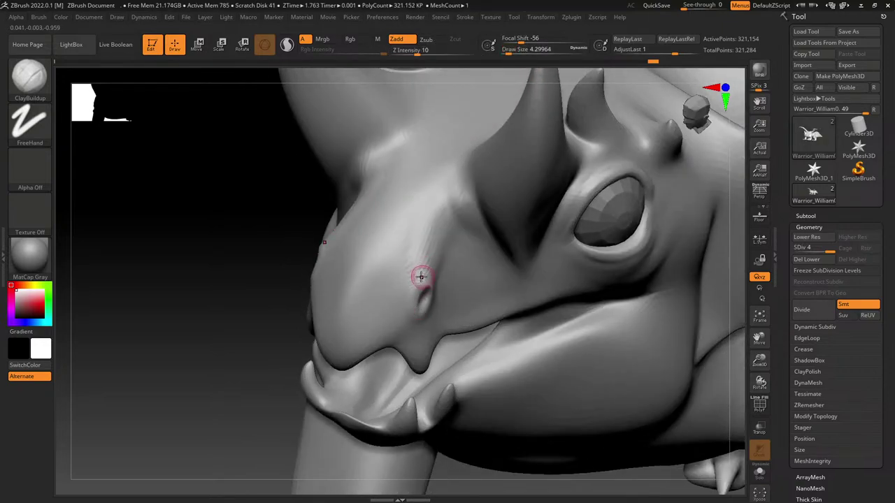
{"action": "right_click_drag", "start_coordinate": [383, 220], "coordinate": [375, 195]}
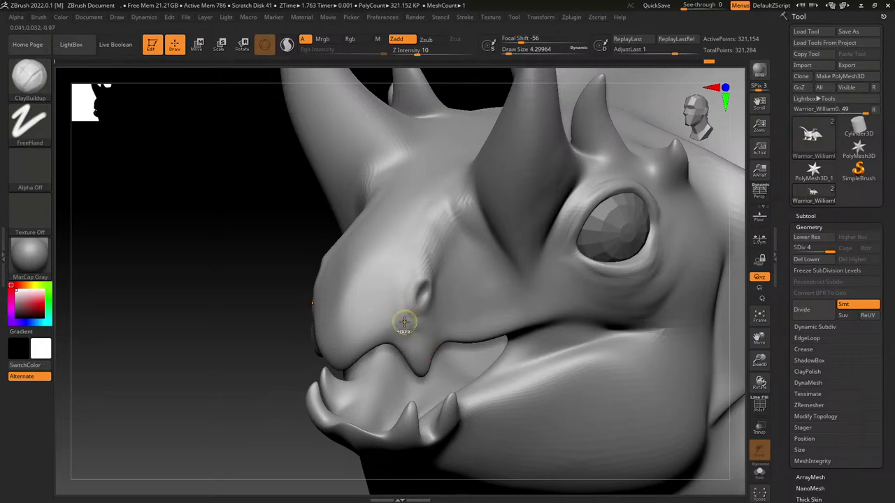
{"action": "mouse_move", "coordinate": [403, 322]}
{"action": "left_mouse_down"}
{"action": "mouse_move", "coordinate": [371, 240]}
{"action": "mouse_move", "coordinate": [389, 309]}
{"action": "left_mouse_up"}
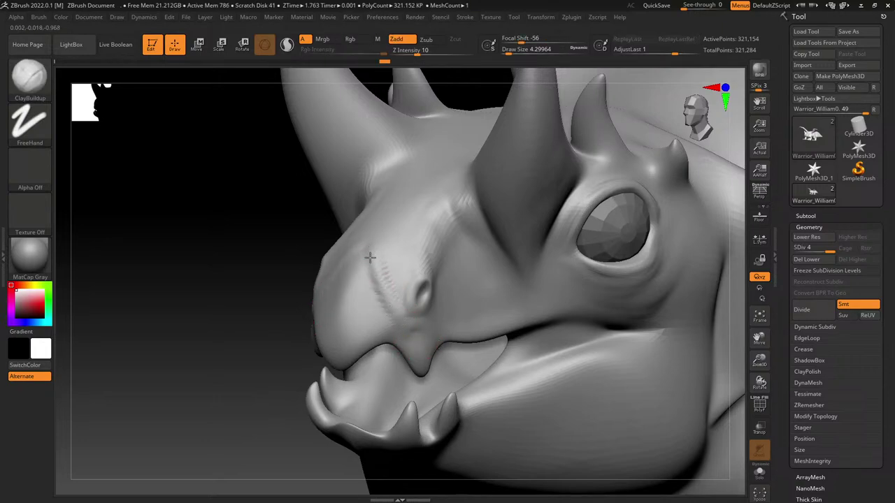
Step: Set the draw size to about 8.4, build up the upper beak in front of the nostril, and smooth its surface
{"action": "left_click_drag", "start_coordinate": [507, 53], "coordinate": [512, 53]}
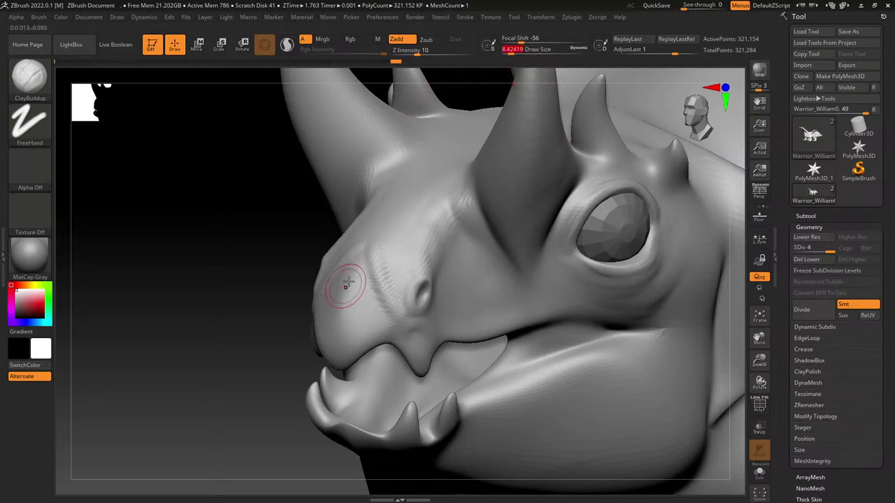
{"action": "mouse_move", "coordinate": [365, 258]}
{"action": "left_mouse_down"}
{"action": "mouse_move", "coordinate": [361, 314]}
{"action": "mouse_move", "coordinate": [375, 283]}
{"action": "mouse_move", "coordinate": [373, 346]}
{"action": "left_mouse_up"}
{"action": "mouse_move", "coordinate": [367, 284]}
{"action": "left_mouse_down"}
{"action": "mouse_move", "coordinate": [348, 340]}
{"action": "mouse_move", "coordinate": [376, 306]}
{"action": "mouse_move", "coordinate": [382, 314]}
{"action": "mouse_move", "coordinate": [373, 291]}
{"action": "left_mouse_up"}
{"action": "right_click_drag", "start_coordinate": [373, 291], "coordinate": [307, 269]}
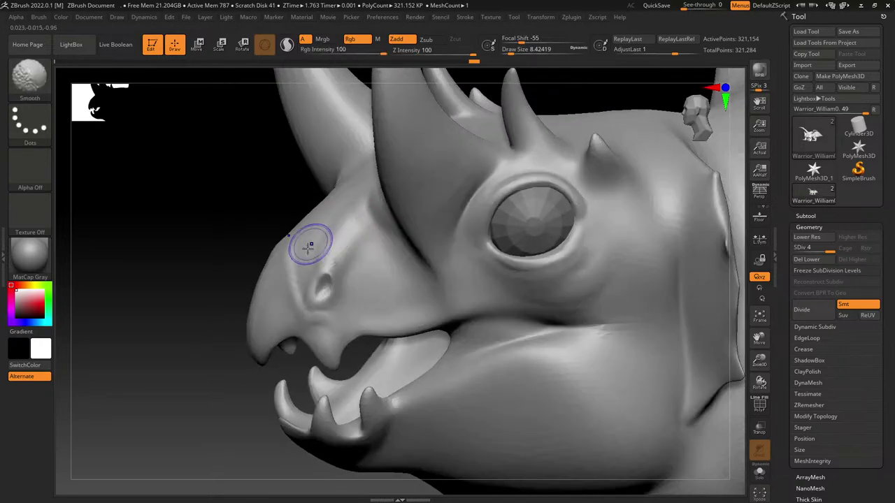
{"action": "mouse_move", "coordinate": [310, 245]}
{"action": "left_mouse_down", "text": "shift"}
{"action": "mouse_move", "coordinate": [302, 229]}
{"action": "mouse_move", "coordinate": [292, 245]}
{"action": "left_mouse_up", "text": "shift"}
{"action": "right_click_drag", "start_coordinate": [291, 274], "coordinate": [301, 272]}
{"action": "mouse_move", "coordinate": [323, 331]}
{"action": "left_mouse_down"}
{"action": "mouse_move", "coordinate": [332, 366]}
{"action": "mouse_move", "coordinate": [349, 348]}
{"action": "mouse_move", "coordinate": [308, 325]}
{"action": "left_mouse_up"}
Step: Build up the front of the lower jaw beneath the teeth with ClayBuildup strokes
{"action": "right_click_drag", "start_coordinate": [316, 273], "coordinate": [364, 174], "text": "alt"}
{"action": "mouse_move", "coordinate": [399, 232]}
{"action": "right_mouse_down"}
{"action": "mouse_move", "coordinate": [406, 233]}
{"action": "mouse_move", "coordinate": [402, 215]}
{"action": "right_mouse_up"}
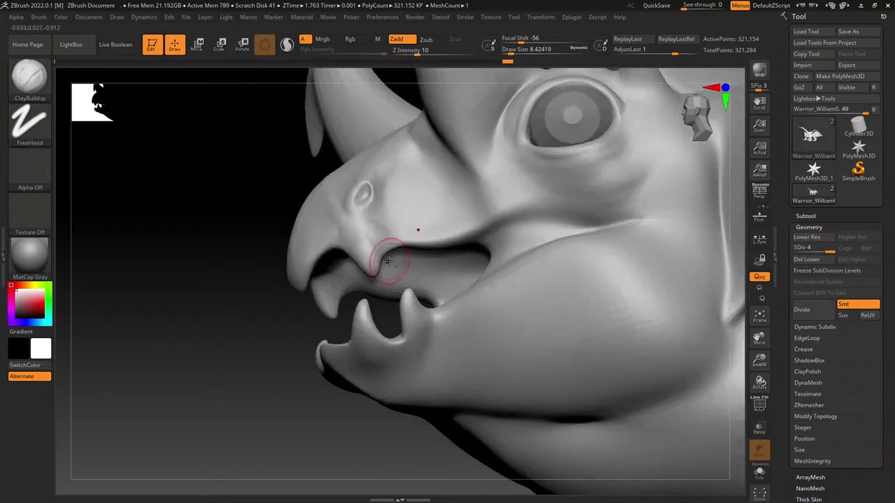
{"action": "right_click_drag", "start_coordinate": [389, 261], "coordinate": [358, 305]}
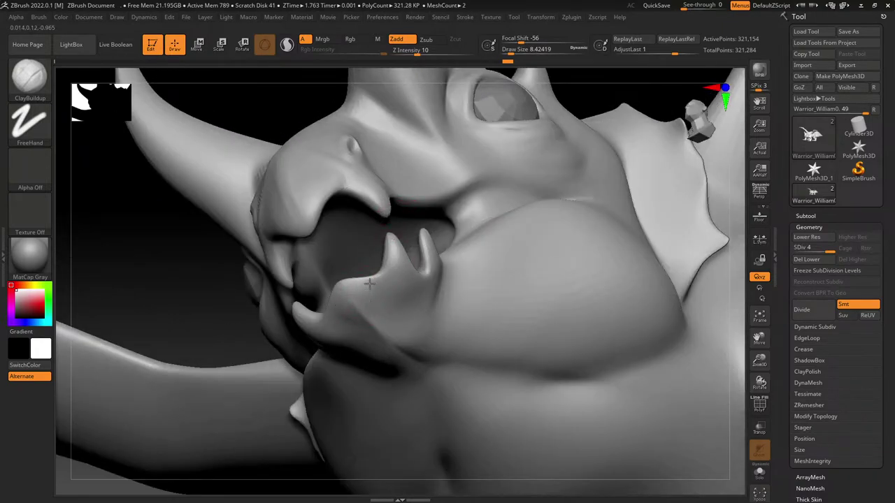
{"action": "left_click_drag", "start_coordinate": [351, 325], "coordinate": [396, 334]}
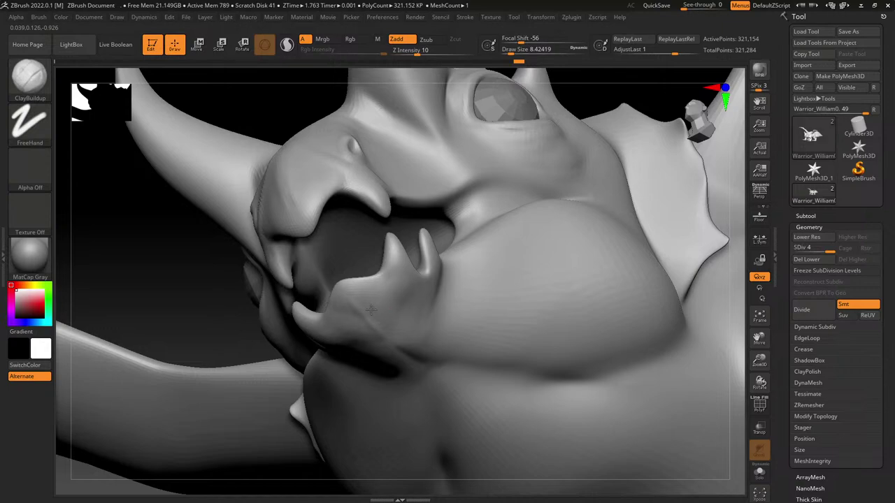
{"action": "left_click_drag", "start_coordinate": [361, 283], "coordinate": [346, 299]}
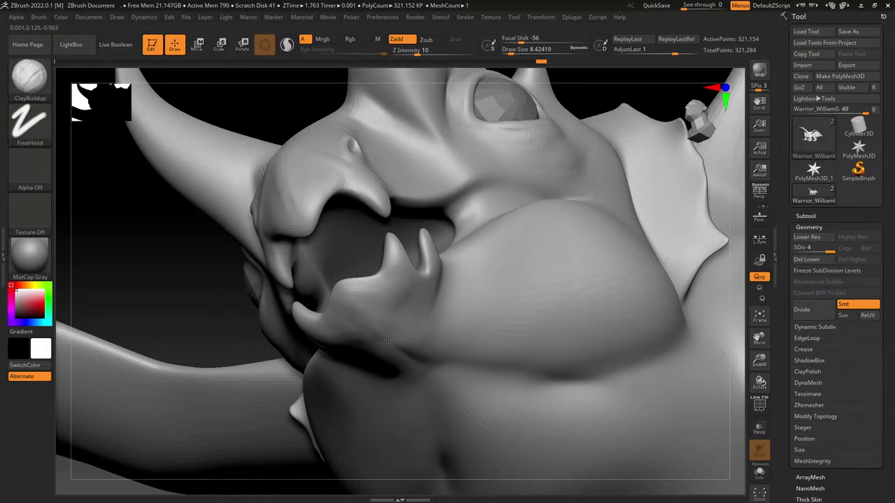
Step: Sculpt and smooth the side of the lower jaw below the rear tooth and around the mouth corner
{"action": "right_click_drag", "start_coordinate": [439, 185], "coordinate": [408, 261]}
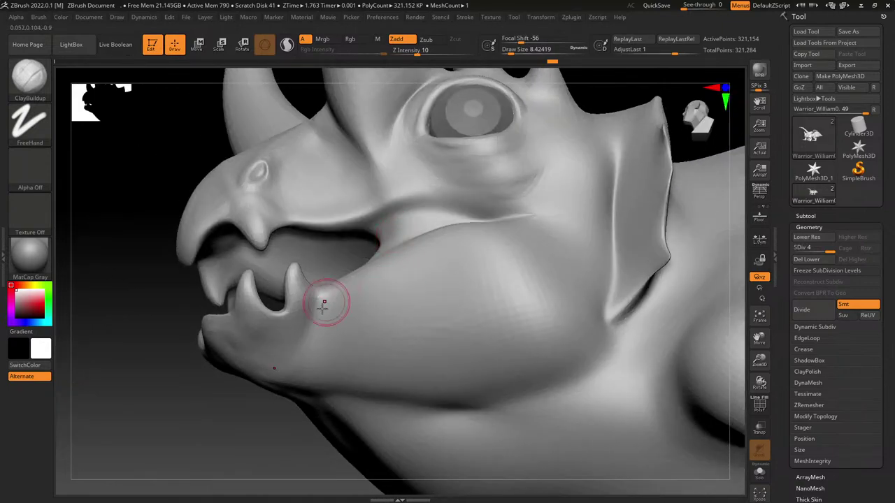
{"action": "left_click_drag", "start_coordinate": [254, 333], "coordinate": [282, 336]}
{"action": "mouse_move", "coordinate": [284, 371]}
{"action": "left_mouse_down"}
{"action": "mouse_move", "coordinate": [281, 341]}
{"action": "mouse_move", "coordinate": [294, 369]}
{"action": "left_mouse_up"}
{"action": "right_click_drag", "start_coordinate": [275, 269], "coordinate": [254, 254]}
{"action": "mouse_move", "coordinate": [299, 327]}
{"action": "left_mouse_down", "text": "shift"}
{"action": "mouse_move", "coordinate": [313, 315]}
{"action": "mouse_move", "coordinate": [300, 327]}
{"action": "left_mouse_up", "text": "shift"}
{"action": "left_click_drag", "start_coordinate": [326, 297], "coordinate": [332, 284]}
{"action": "mouse_move", "coordinate": [288, 316]}
{"action": "left_mouse_down"}
{"action": "mouse_move", "coordinate": [316, 291]}
{"action": "mouse_move", "coordinate": [283, 336]}
{"action": "mouse_move", "coordinate": [274, 323]}
{"action": "mouse_move", "coordinate": [289, 366]}
{"action": "left_mouse_up"}
Step: Add ClayBuildup strokes along the underside of the lower jaw, the lower cheek and behind the rear tooth
{"action": "right_click_drag", "start_coordinate": [284, 254], "coordinate": [351, 278]}
{"action": "mouse_move", "coordinate": [352, 278]}
{"action": "left_mouse_down"}
{"action": "mouse_move", "coordinate": [340, 303]}
{"action": "mouse_move", "coordinate": [328, 270]}
{"action": "mouse_move", "coordinate": [288, 249]}
{"action": "left_mouse_up"}
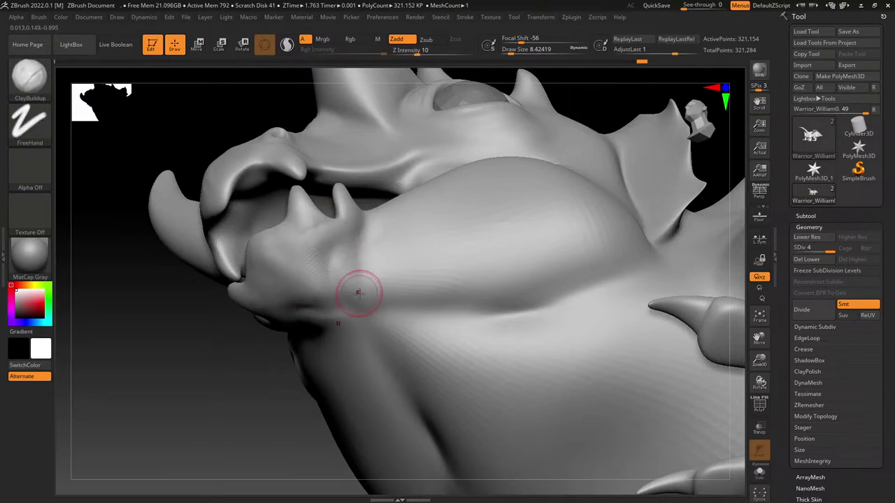
{"action": "mouse_move", "coordinate": [358, 293]}
{"action": "left_mouse_down"}
{"action": "mouse_move", "coordinate": [354, 282]}
{"action": "mouse_move", "coordinate": [373, 292]}
{"action": "mouse_move", "coordinate": [412, 285]}
{"action": "mouse_move", "coordinate": [519, 294]}
{"action": "left_mouse_up"}
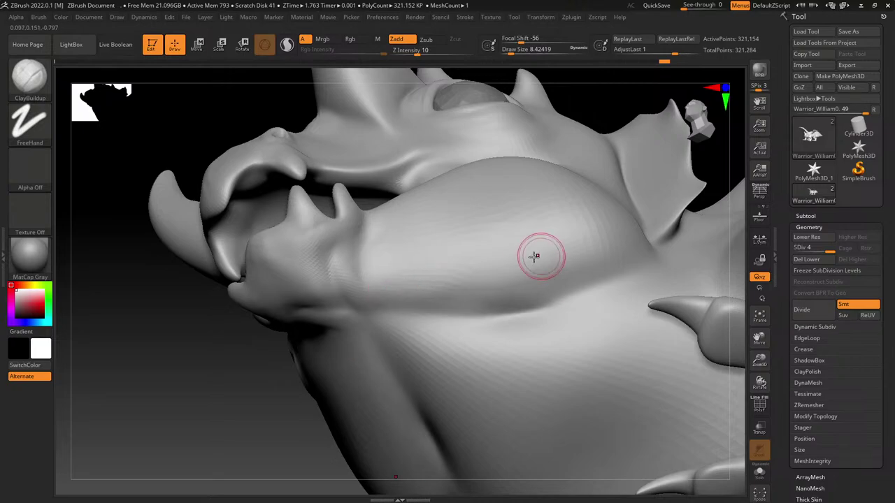
{"action": "mouse_move", "coordinate": [477, 213]}
{"action": "right_mouse_down"}
{"action": "mouse_move", "coordinate": [452, 244]}
{"action": "mouse_move", "coordinate": [411, 265]}
{"action": "right_mouse_up"}
{"action": "left_click_drag", "start_coordinate": [352, 267], "coordinate": [374, 214]}
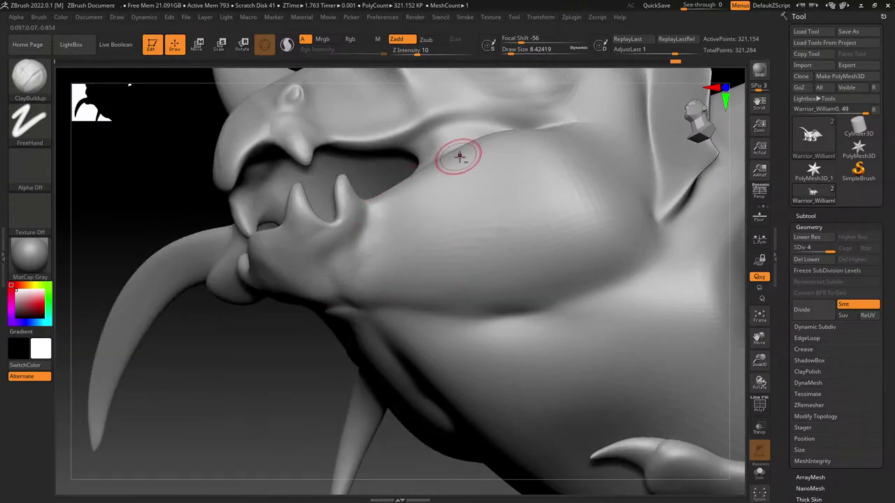
Step: Build up the lower cheek and jaw muscle with ClayBuildup at draw sizes of about 23.3 and 17, and smooth the strokes
{"action": "mouse_move", "coordinate": [460, 157]}
{"action": "right_mouse_down", "text": "alt"}
{"action": "mouse_move", "coordinate": [410, 254]}
{"action": "mouse_move", "coordinate": [435, 260]}
{"action": "right_mouse_up", "text": "alt"}
{"action": "left_click_drag", "start_coordinate": [513, 51], "coordinate": [516, 51]}
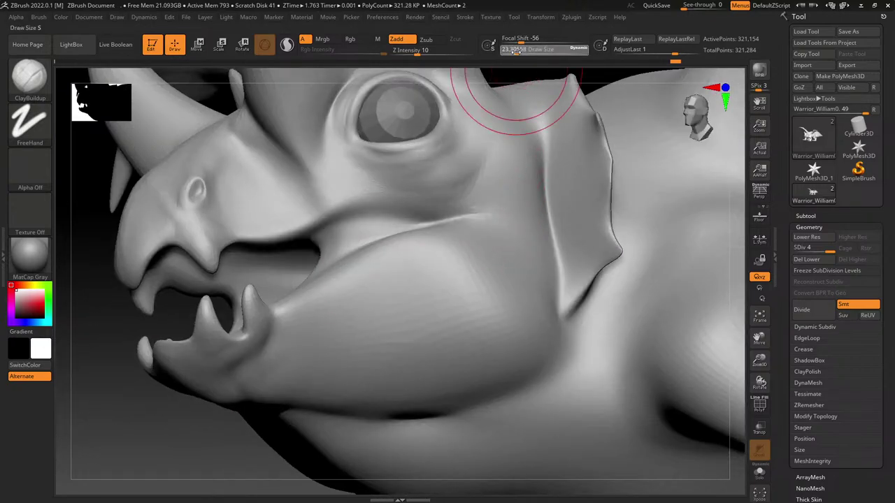
{"action": "left_click", "coordinate": [515, 51]}
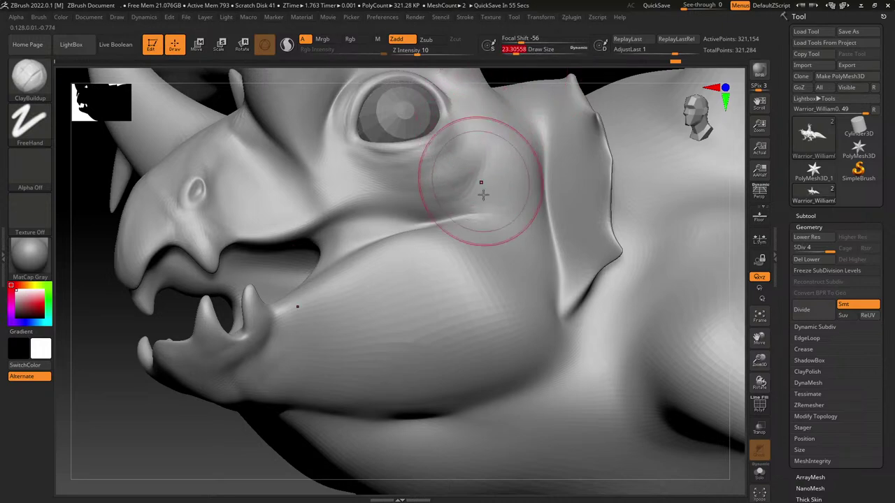
{"action": "mouse_move", "coordinate": [481, 286]}
{"action": "left_mouse_down"}
{"action": "mouse_move", "coordinate": [523, 254]}
{"action": "mouse_move", "coordinate": [432, 282]}
{"action": "left_mouse_up"}
{"action": "left_click_drag", "start_coordinate": [521, 52], "coordinate": [511, 51]}
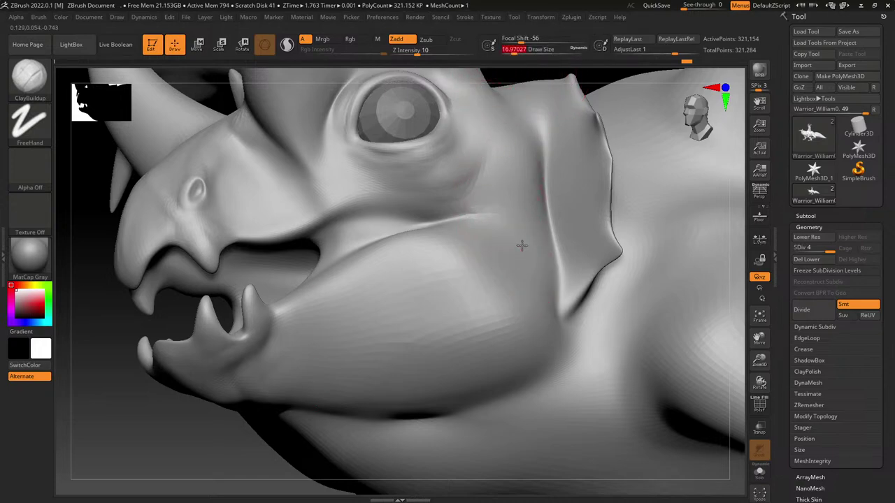
{"action": "left_click_drag", "start_coordinate": [482, 283], "coordinate": [422, 309]}
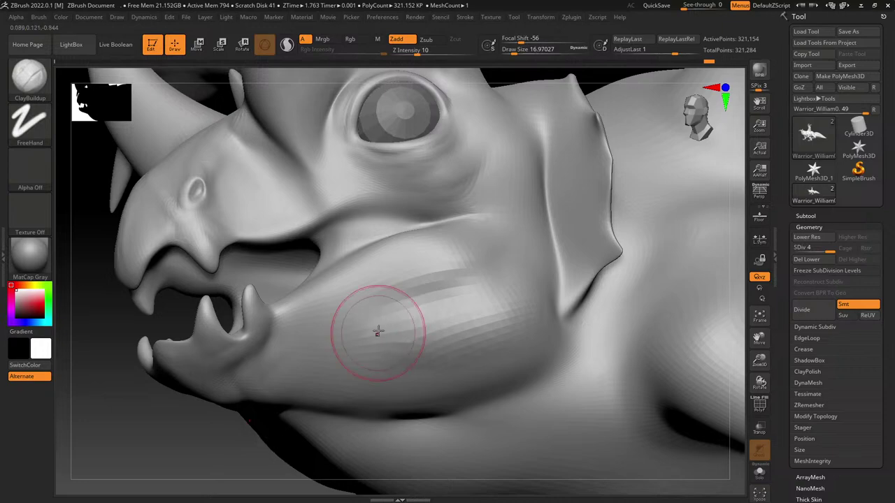
{"action": "mouse_move", "coordinate": [478, 246]}
{"action": "left_mouse_down"}
{"action": "mouse_move", "coordinate": [450, 264]}
{"action": "mouse_move", "coordinate": [409, 254]}
{"action": "mouse_move", "coordinate": [366, 281]}
{"action": "left_mouse_up"}
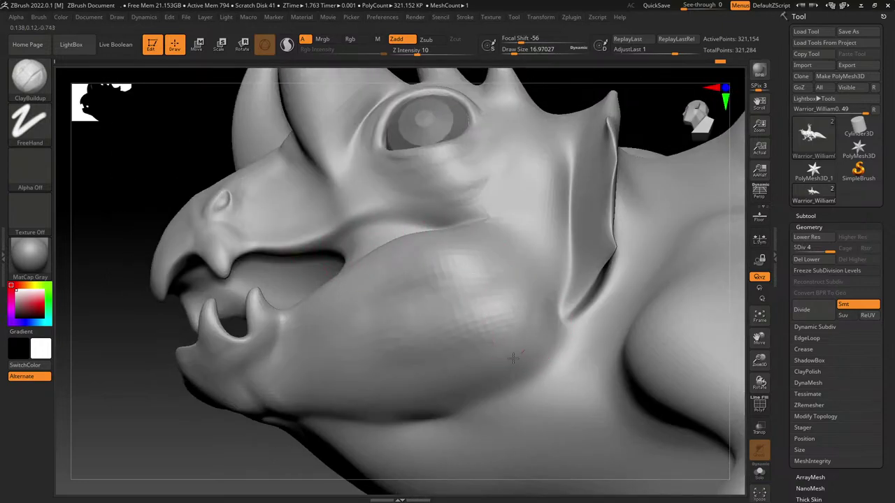
{"action": "key", "text": "shift"}
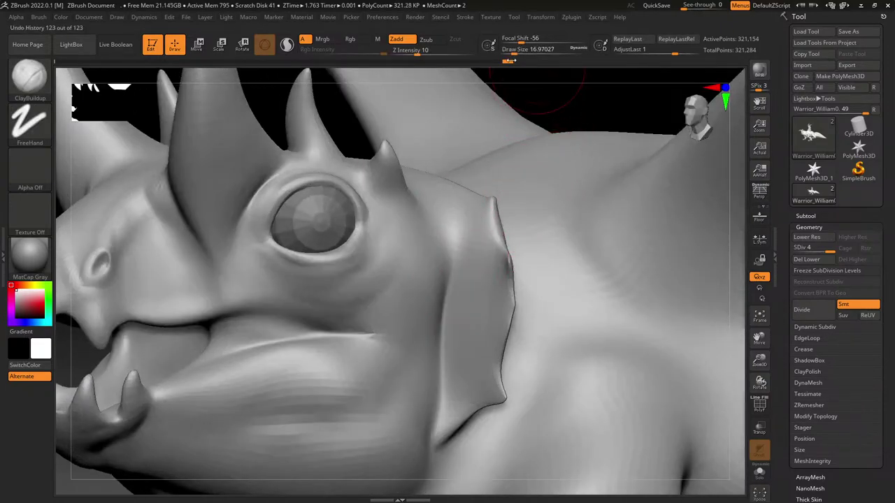
Step: Smooth the frill beside the cheek at a draw size of about 11.7 and thicken its folds with the Inflat brush
{"action": "left_click_drag", "start_coordinate": [516, 54], "coordinate": [512, 54]}
{"action": "mouse_move", "coordinate": [487, 233]}
{"action": "left_mouse_down", "text": "shift"}
{"action": "mouse_move", "coordinate": [489, 224]}
{"action": "mouse_move", "coordinate": [502, 245]}
{"action": "mouse_move", "coordinate": [499, 276]}
{"action": "left_mouse_up", "text": "shift"}
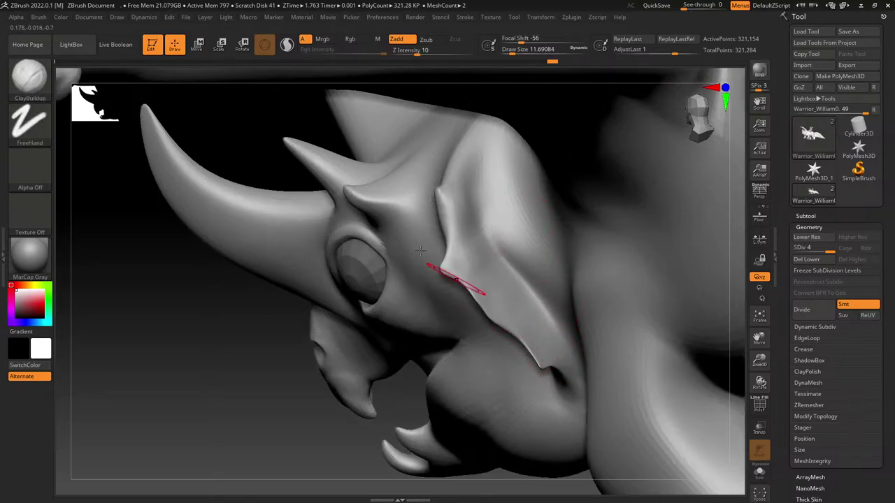
{"action": "left_click", "coordinate": [37, 89]}
{"action": "key", "text": "i"}
{"action": "key", "text": "n"}
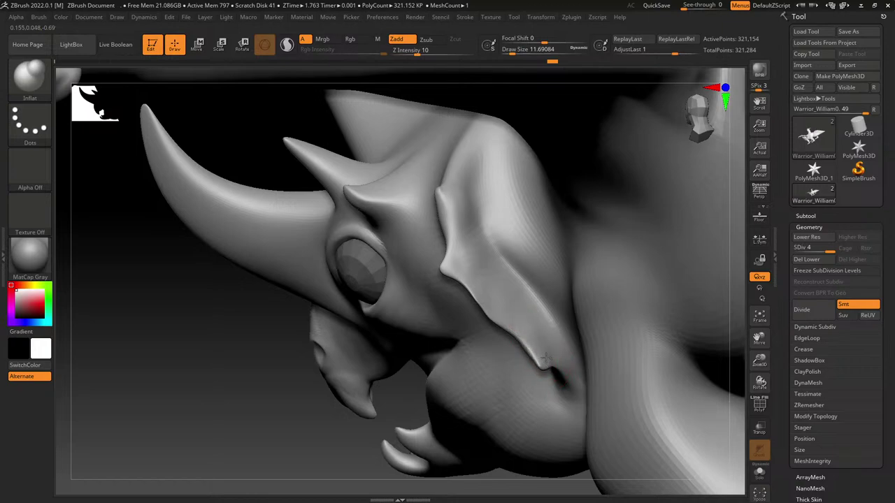
{"action": "left_click_drag", "start_coordinate": [540, 327], "coordinate": [500, 274]}
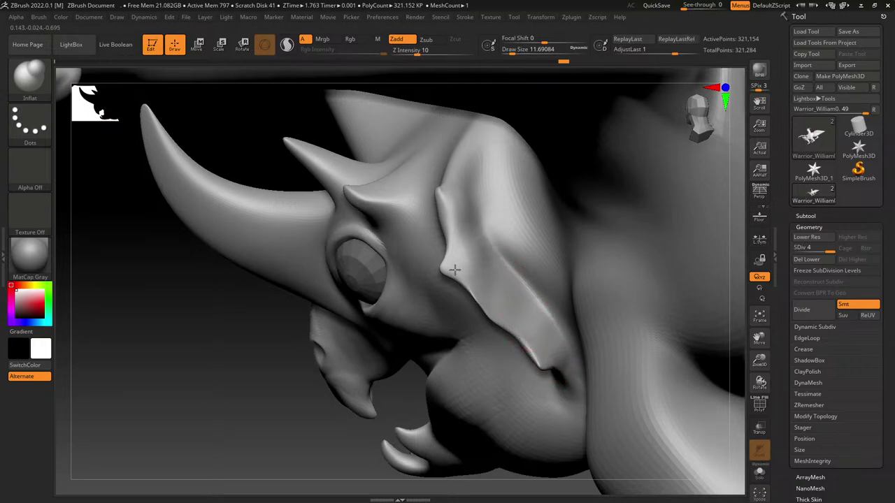
{"action": "left_click_drag", "start_coordinate": [493, 242], "coordinate": [513, 326]}
{"action": "left_click_drag", "start_coordinate": [487, 274], "coordinate": [516, 312]}
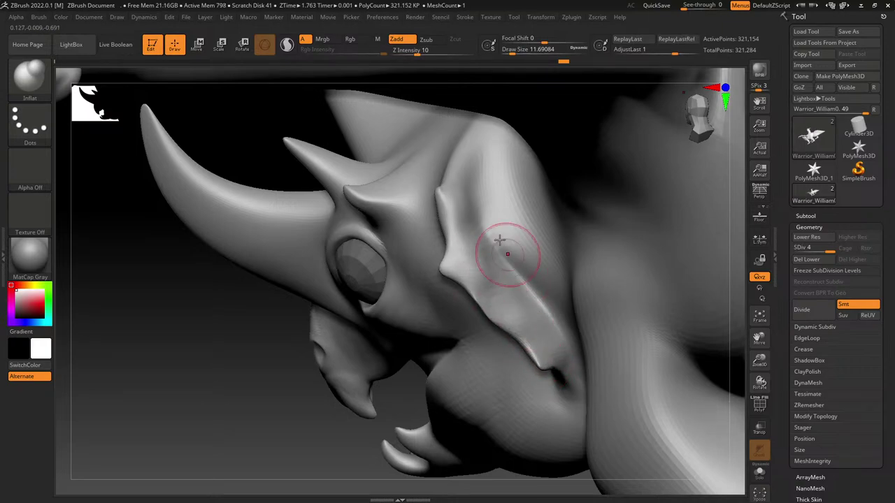
Step: Switch back to ClayBuildup, set the draw size to about 20, and build up the crown around the horn bases and towards the frill
{"action": "right_click_drag", "start_coordinate": [410, 284], "coordinate": [414, 238], "text": "ctrl"}
{"action": "mouse_move", "coordinate": [413, 238]}
{"action": "right_mouse_down"}
{"action": "mouse_move", "coordinate": [443, 196]}
{"action": "mouse_move", "coordinate": [359, 263]}
{"action": "mouse_move", "coordinate": [343, 247]}
{"action": "right_mouse_up"}
{"action": "left_click", "coordinate": [40, 78]}
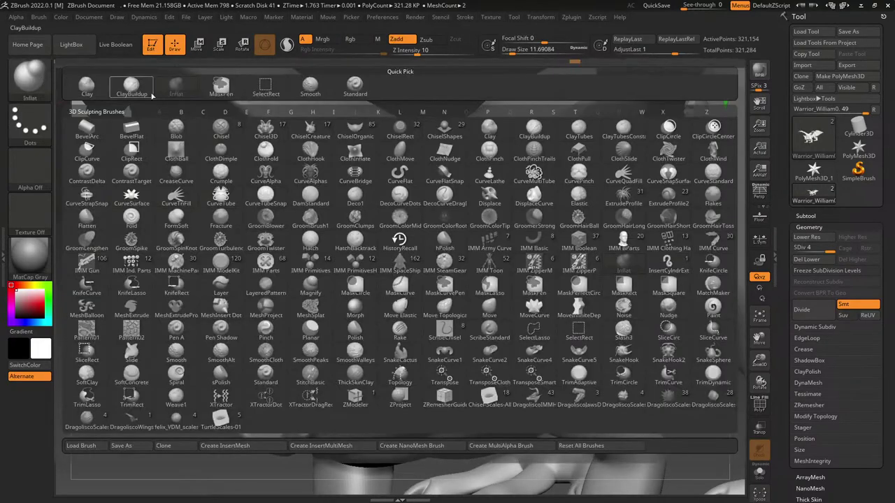
{"action": "left_click", "coordinate": [233, 160]}
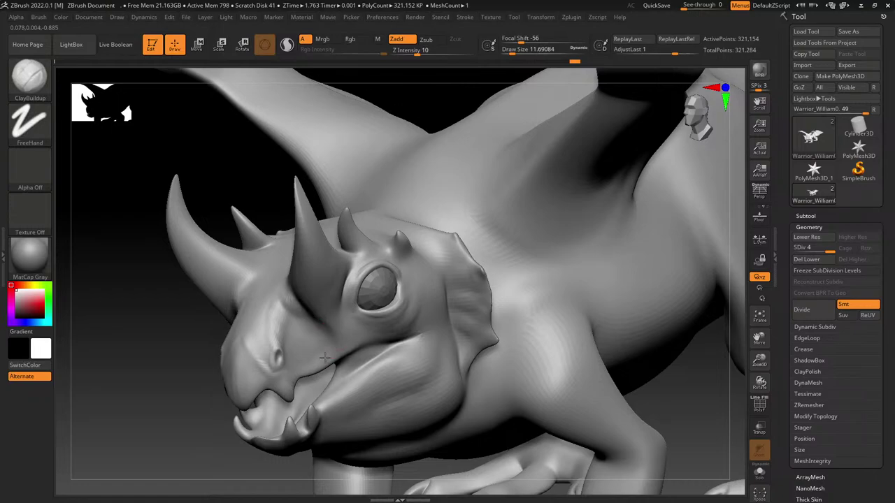
{"action": "right_click_drag", "start_coordinate": [333, 319], "coordinate": [399, 292]}
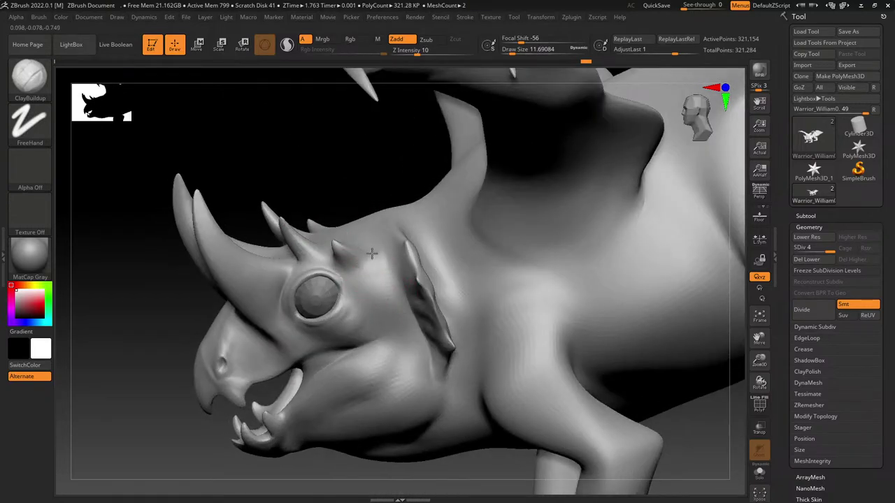
{"action": "right_click_drag", "start_coordinate": [380, 273], "coordinate": [319, 246]}
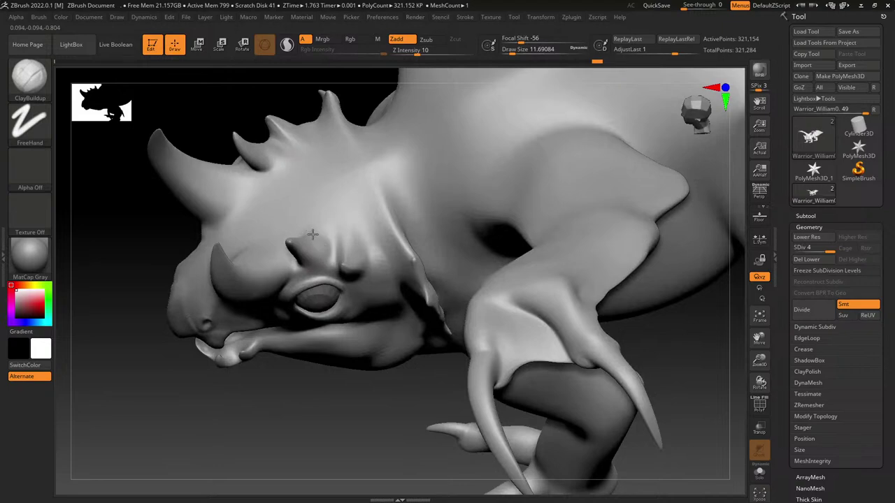
{"action": "right_click_drag", "start_coordinate": [318, 177], "coordinate": [397, 128]}
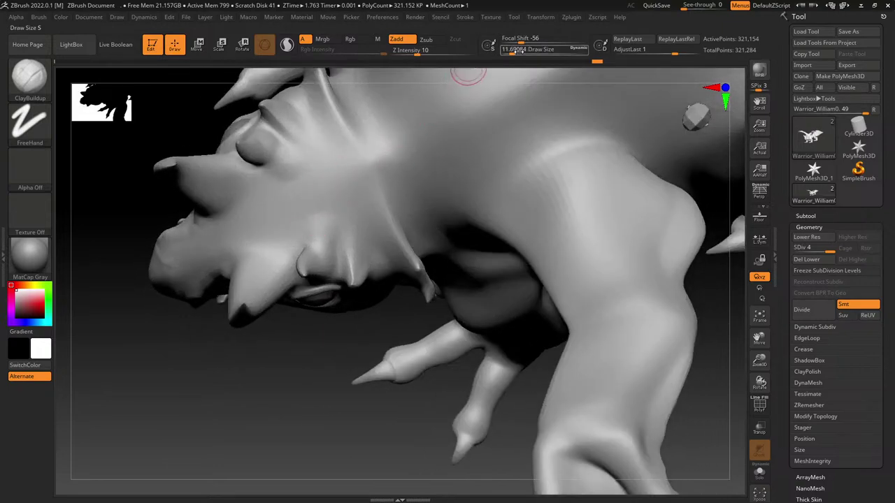
{"action": "left_click_drag", "start_coordinate": [518, 51], "coordinate": [521, 51]}
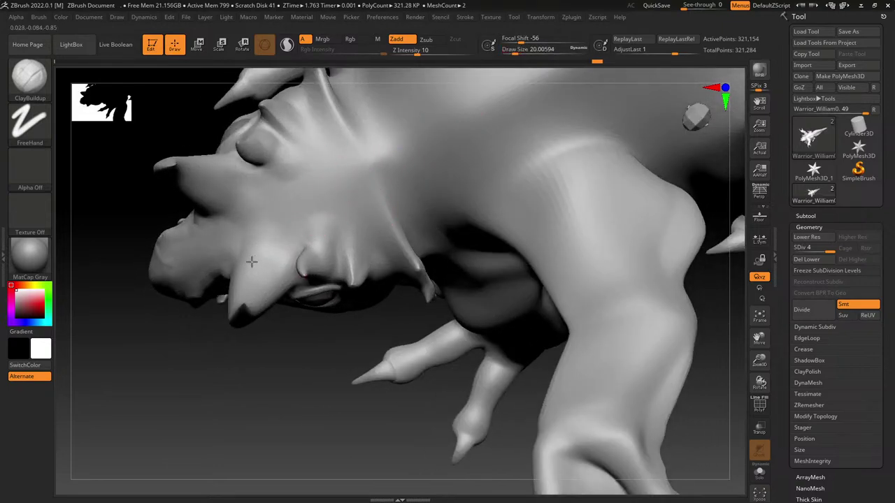
{"action": "mouse_move", "coordinate": [251, 261]}
{"action": "left_mouse_down"}
{"action": "mouse_move", "coordinate": [279, 216]}
{"action": "mouse_move", "coordinate": [286, 245]}
{"action": "mouse_move", "coordinate": [300, 232]}
{"action": "left_mouse_up"}
{"action": "mouse_move", "coordinate": [321, 210]}
{"action": "left_mouse_down"}
{"action": "mouse_move", "coordinate": [326, 198]}
{"action": "mouse_move", "coordinate": [355, 231]}
{"action": "left_mouse_up"}
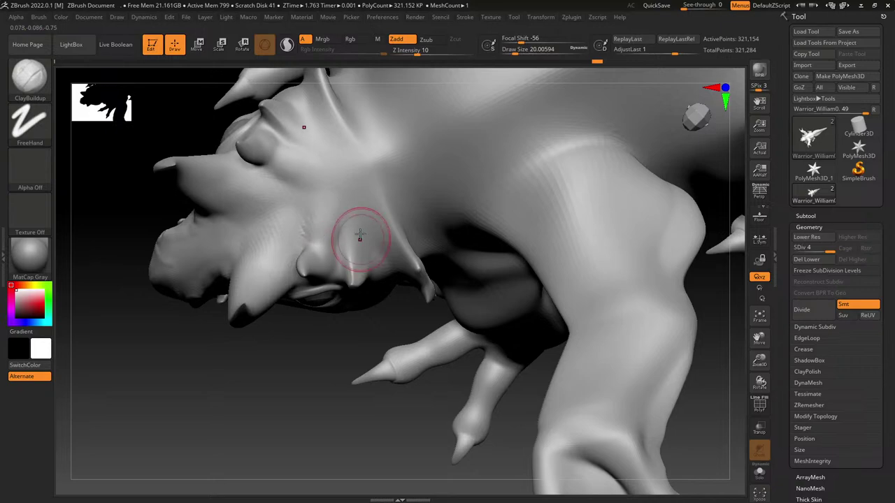
Step: Set the draw size to about 30.7 and add ClayBuildup strokes over the raised arm's shoulder and across the upper back
{"action": "mouse_move", "coordinate": [350, 174]}
{"action": "right_mouse_down"}
{"action": "mouse_move", "coordinate": [376, 170]}
{"action": "mouse_move", "coordinate": [361, 186]}
{"action": "mouse_move", "coordinate": [496, 101]}
{"action": "right_mouse_up"}
{"action": "left_click_drag", "start_coordinate": [519, 51], "coordinate": [517, 51]}
{"action": "right_click_drag", "start_coordinate": [366, 256], "coordinate": [351, 281]}
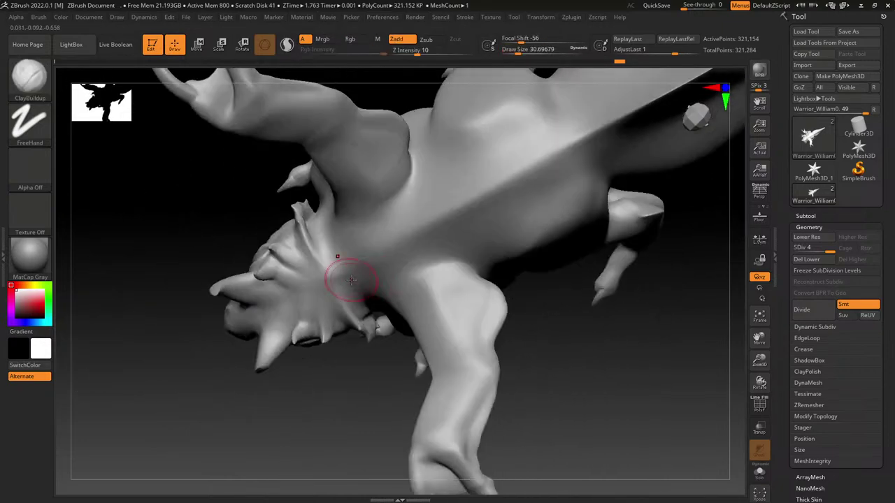
{"action": "mouse_move", "coordinate": [413, 299]}
{"action": "left_mouse_down"}
{"action": "mouse_move", "coordinate": [430, 335]}
{"action": "mouse_move", "coordinate": [455, 326]}
{"action": "mouse_move", "coordinate": [464, 294]}
{"action": "mouse_move", "coordinate": [432, 272]}
{"action": "left_mouse_up"}
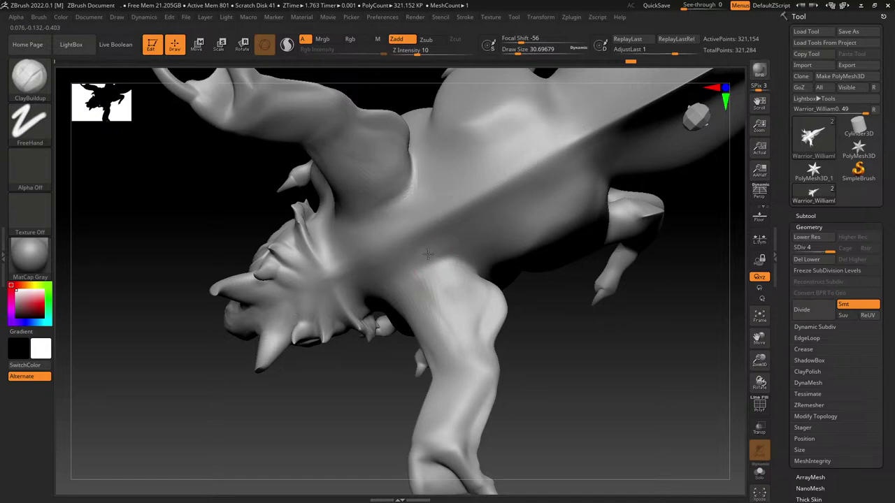
{"action": "left_click_drag", "start_coordinate": [447, 221], "coordinate": [546, 168]}
Step: Set the draw size to about 39.1 and build up muscle forms on the base and upper part of the raised arm
{"action": "right_click_drag", "start_coordinate": [493, 192], "coordinate": [505, 128]}
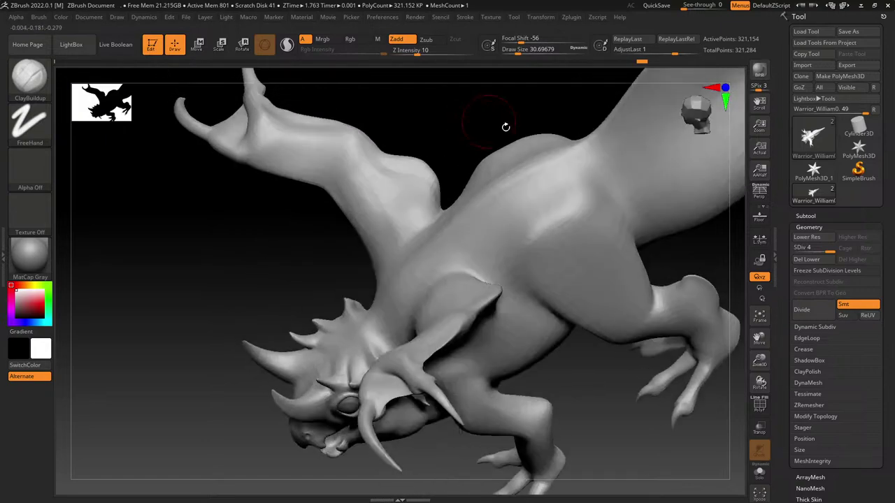
{"action": "left_click_drag", "start_coordinate": [518, 52], "coordinate": [523, 50]}
{"action": "mouse_move", "coordinate": [470, 307]}
{"action": "right_mouse_down"}
{"action": "mouse_move", "coordinate": [443, 254]}
{"action": "mouse_move", "coordinate": [412, 264]}
{"action": "right_mouse_up"}
{"action": "left_click_drag", "start_coordinate": [501, 46], "coordinate": [493, 49]}
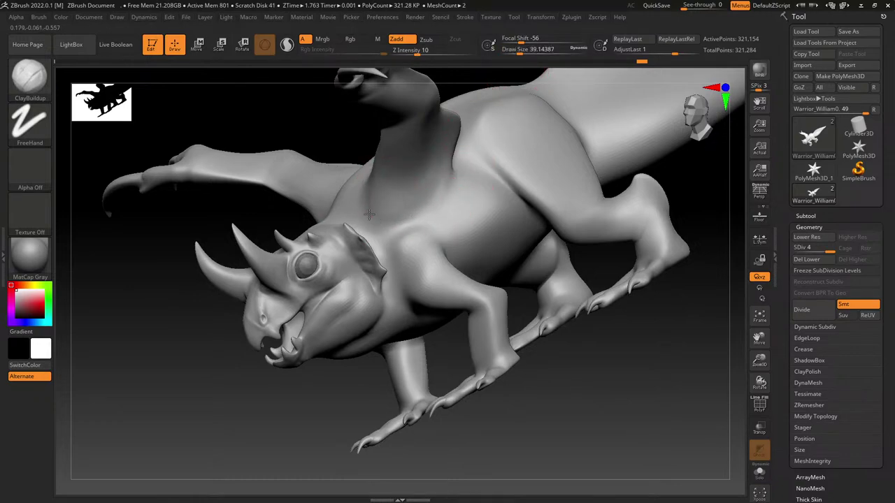
{"action": "right_click_drag", "start_coordinate": [421, 138], "coordinate": [426, 234]}
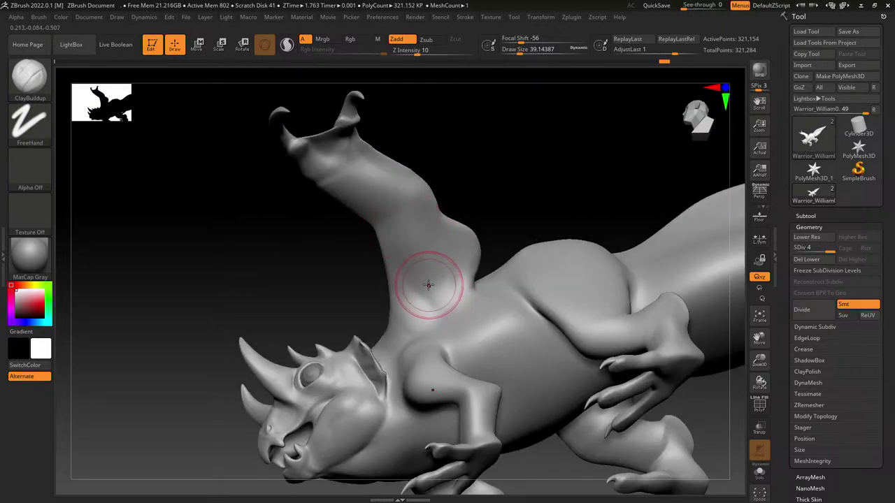
{"action": "left_click_drag", "start_coordinate": [429, 276], "coordinate": [417, 261]}
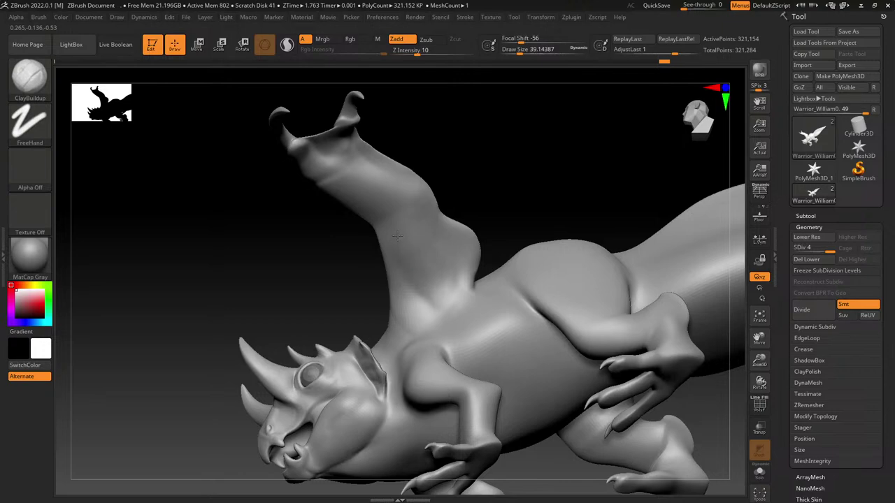
{"action": "right_click_drag", "start_coordinate": [405, 194], "coordinate": [348, 163]}
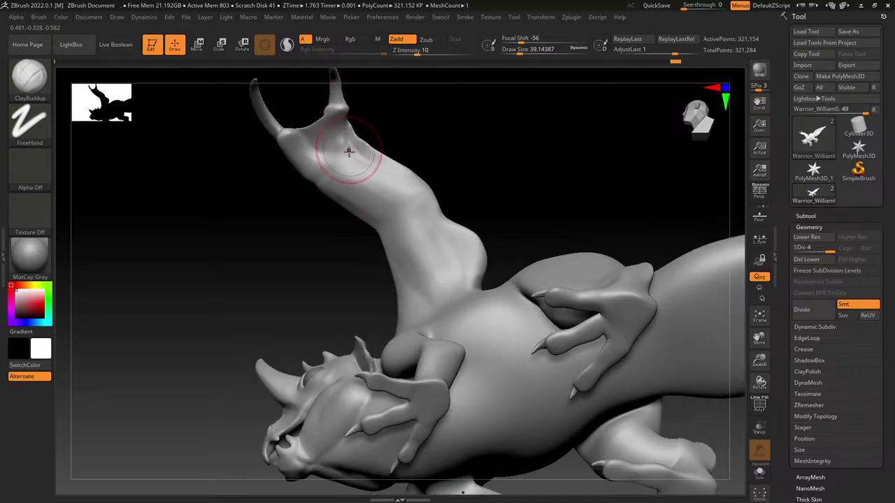
Step: Set the draw size to about 18.5 and build up the knuckles and finger ridges beneath the raised arm's two claws
{"action": "right_click_drag", "start_coordinate": [352, 154], "coordinate": [530, 109]}
{"action": "left_click_drag", "start_coordinate": [519, 50], "coordinate": [514, 49]}
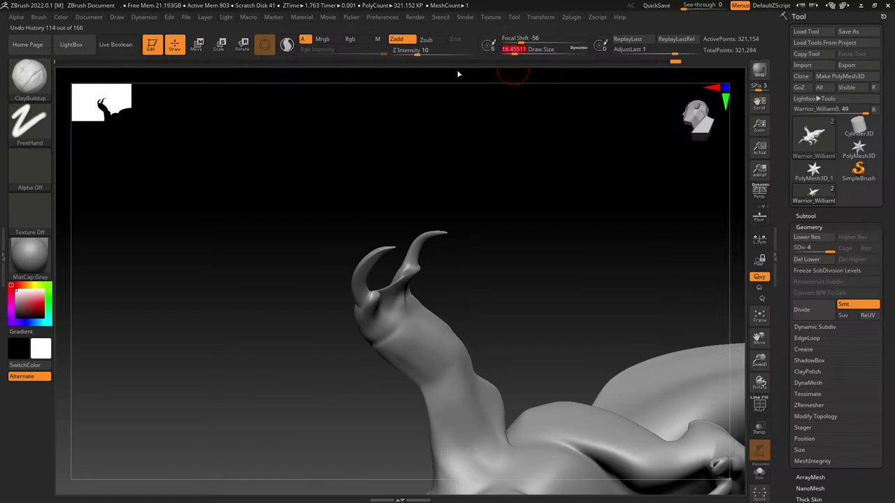
{"action": "mouse_move", "coordinate": [383, 234]}
{"action": "right_mouse_down", "text": "ctrl"}
{"action": "mouse_move", "coordinate": [366, 334]}
{"action": "mouse_move", "coordinate": [343, 285]}
{"action": "right_mouse_up", "text": "ctrl"}
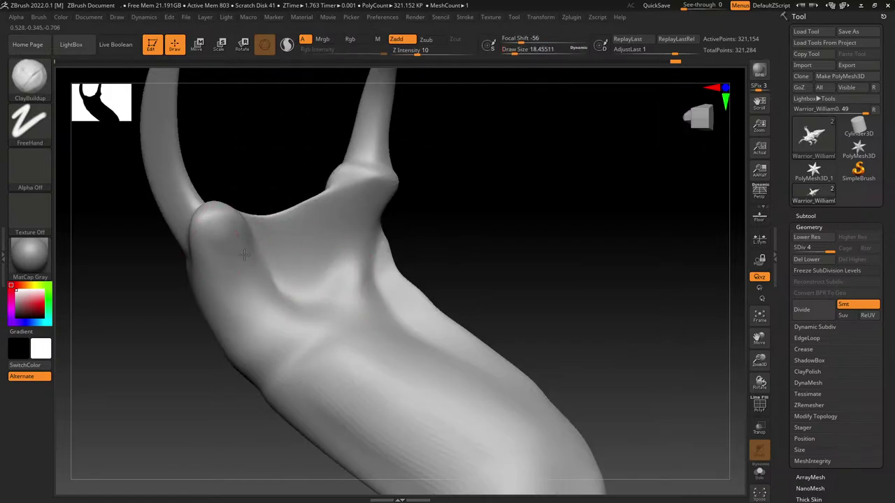
{"action": "mouse_move", "coordinate": [235, 285]}
{"action": "right_mouse_down"}
{"action": "mouse_move", "coordinate": [692, 176]}
{"action": "mouse_move", "coordinate": [345, 202]}
{"action": "mouse_move", "coordinate": [413, 212]}
{"action": "right_mouse_up"}
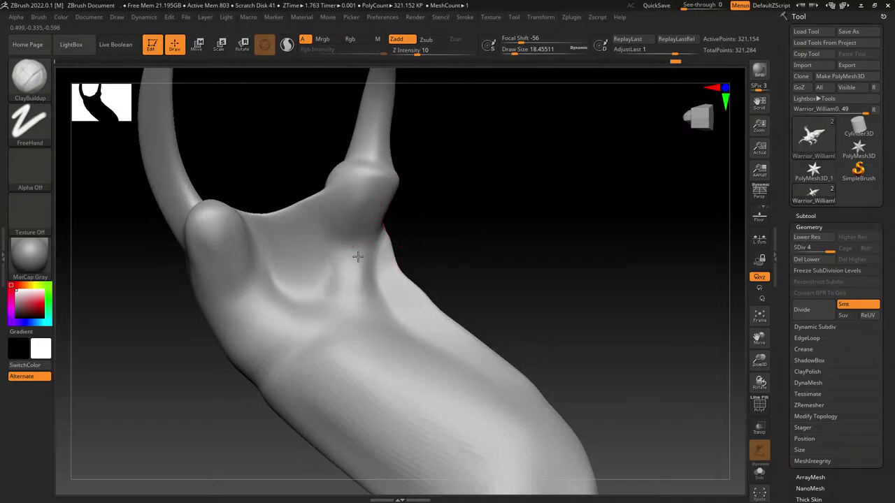
{"action": "mouse_move", "coordinate": [234, 304]}
{"action": "right_mouse_down"}
{"action": "mouse_move", "coordinate": [361, 318]}
{"action": "mouse_move", "coordinate": [315, 244]}
{"action": "mouse_move", "coordinate": [338, 254]}
{"action": "mouse_move", "coordinate": [328, 329]}
{"action": "mouse_move", "coordinate": [281, 307]}
{"action": "mouse_move", "coordinate": [332, 250]}
{"action": "mouse_move", "coordinate": [360, 227]}
{"action": "mouse_move", "coordinate": [353, 270]}
{"action": "mouse_move", "coordinate": [392, 201]}
{"action": "mouse_move", "coordinate": [413, 248]}
{"action": "right_mouse_up"}
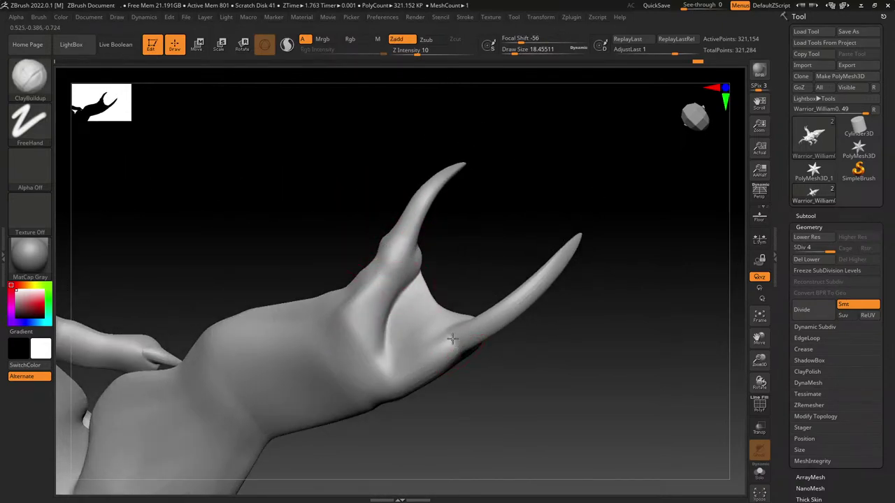
{"action": "mouse_move", "coordinate": [356, 303]}
{"action": "right_mouse_down"}
{"action": "mouse_move", "coordinate": [405, 371]}
{"action": "mouse_move", "coordinate": [379, 324]}
{"action": "right_mouse_up"}
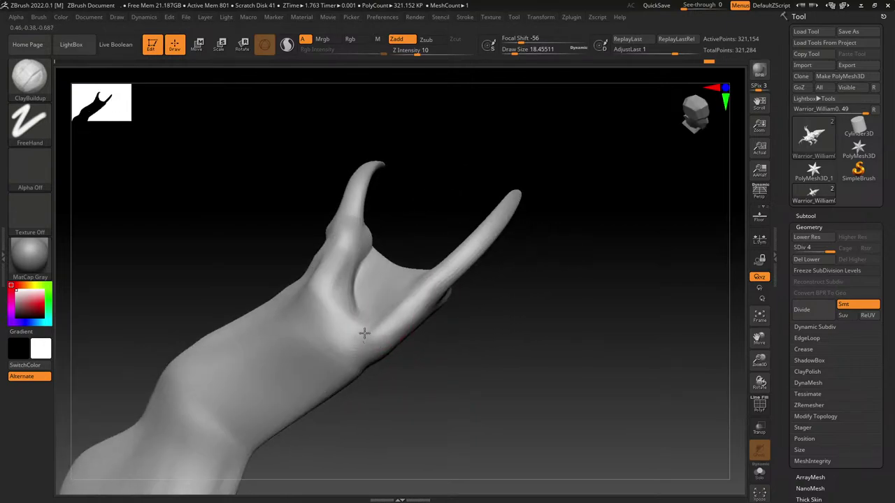
Step: Sculpt muscle and tendon forms along the back of the raised forearm below the claws, and smooth the strokes
{"action": "right_click_drag", "start_coordinate": [372, 409], "coordinate": [402, 364]}
{"action": "mouse_move", "coordinate": [350, 332]}
{"action": "left_mouse_down"}
{"action": "mouse_move", "coordinate": [337, 376]}
{"action": "mouse_move", "coordinate": [256, 376]}
{"action": "left_mouse_up"}
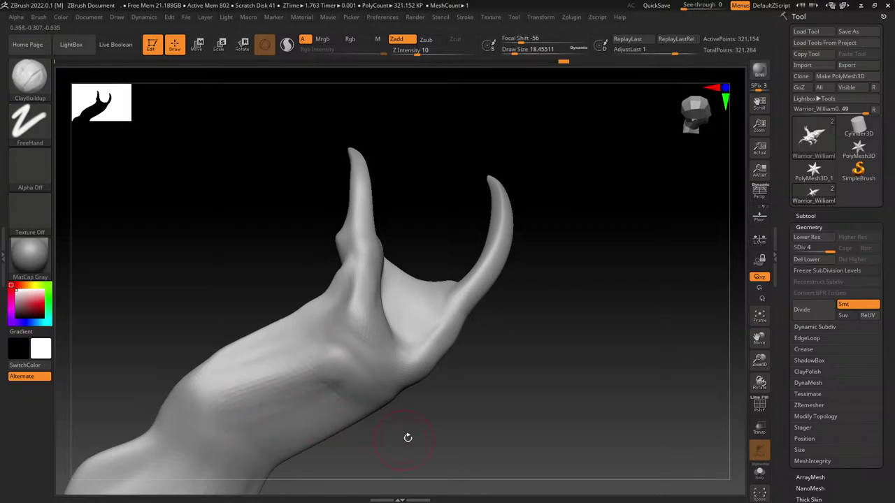
{"action": "mouse_move", "coordinate": [408, 436]}
{"action": "left_mouse_down"}
{"action": "mouse_move", "coordinate": [471, 308]}
{"action": "mouse_move", "coordinate": [419, 247]}
{"action": "left_mouse_up"}
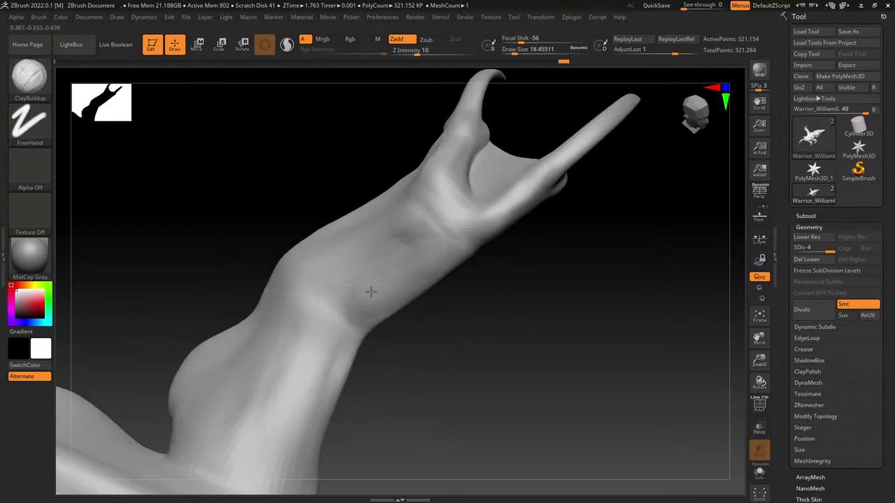
{"action": "left_click_drag", "start_coordinate": [372, 292], "coordinate": [403, 261]}
{"action": "left_click_drag", "start_coordinate": [470, 325], "coordinate": [478, 349]}
{"action": "left_click_drag", "start_coordinate": [405, 260], "coordinate": [397, 283], "text": "shift"}
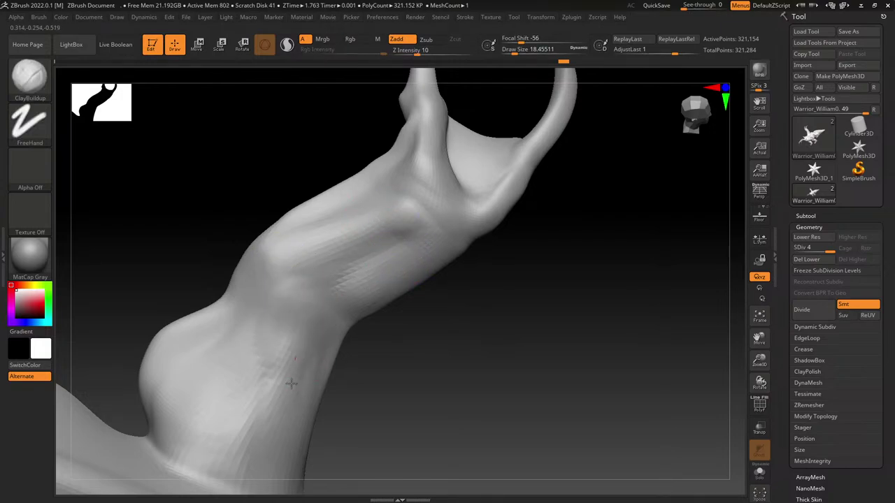
Step: Build up muscle forms on the raised arm's upper section and base, and smooth where the shoulder meets the upper back and neck
{"action": "left_click_drag", "start_coordinate": [350, 402], "coordinate": [345, 407]}
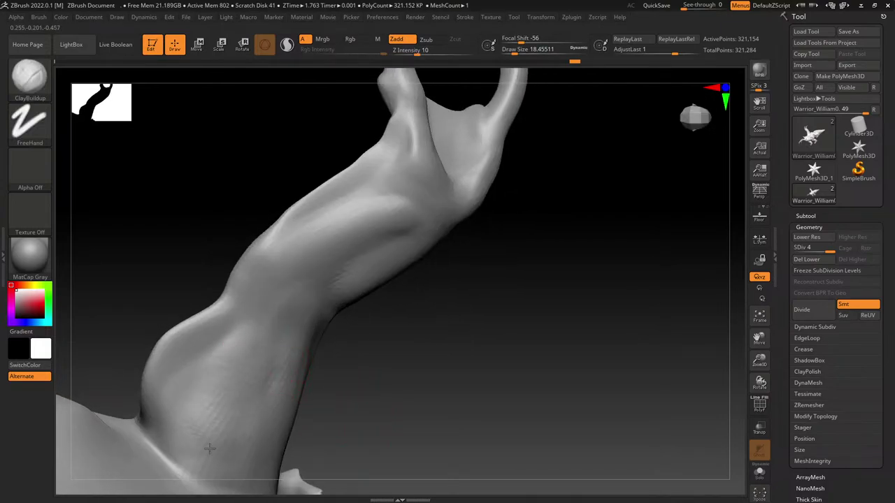
{"action": "mouse_move", "coordinate": [267, 351]}
{"action": "left_mouse_down"}
{"action": "mouse_move", "coordinate": [227, 441]}
{"action": "mouse_move", "coordinate": [282, 315]}
{"action": "left_mouse_up"}
{"action": "mouse_move", "coordinate": [297, 440]}
{"action": "left_mouse_down", "text": "alt"}
{"action": "mouse_move", "coordinate": [336, 216]}
{"action": "mouse_move", "coordinate": [420, 281]}
{"action": "mouse_move", "coordinate": [400, 289]}
{"action": "mouse_move", "coordinate": [336, 256]}
{"action": "mouse_move", "coordinate": [275, 253]}
{"action": "left_mouse_up", "text": "alt"}
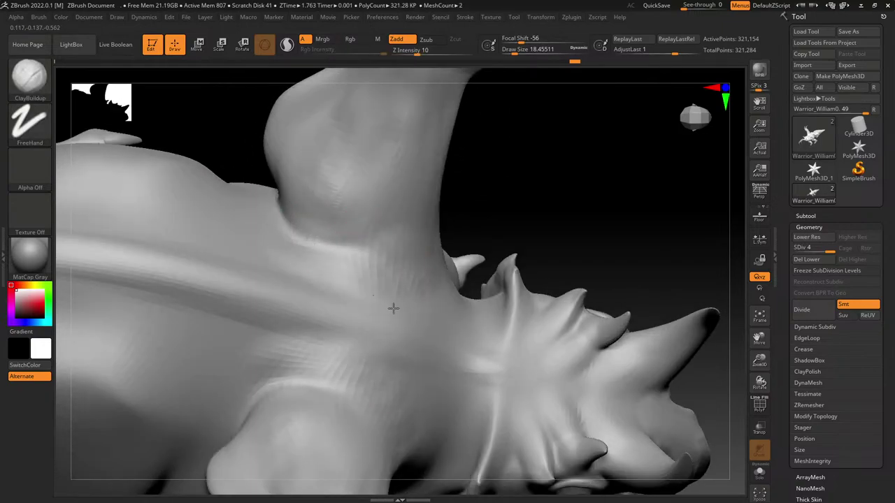
{"action": "key", "text": "shift"}
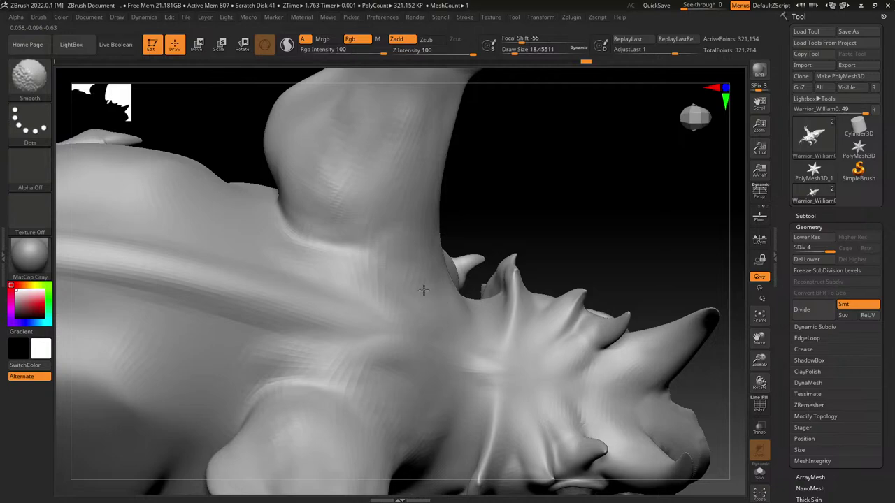
{"action": "left_click_drag", "start_coordinate": [424, 290], "coordinate": [407, 261], "text": "shift"}
Step: Set the draw size to about 26.9 and build up muscle mass over the hip and upper thigh, smoothing the strokes
{"action": "mouse_move", "coordinate": [299, 343]}
{"action": "right_mouse_down", "text": "ctrl"}
{"action": "mouse_move", "coordinate": [299, 319]}
{"action": "mouse_move", "coordinate": [359, 226]}
{"action": "mouse_move", "coordinate": [374, 128]}
{"action": "right_mouse_up", "text": "ctrl"}
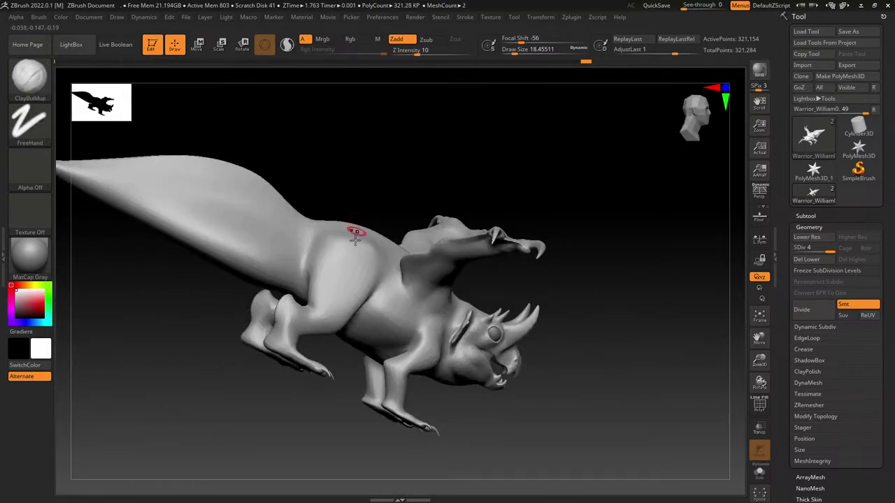
{"action": "mouse_move", "coordinate": [355, 239]}
{"action": "right_mouse_down", "text": "ctrl"}
{"action": "mouse_move", "coordinate": [329, 306]}
{"action": "mouse_move", "coordinate": [359, 254]}
{"action": "right_mouse_up", "text": "ctrl"}
{"action": "left_click_drag", "start_coordinate": [514, 50], "coordinate": [516, 51]}
{"action": "right_click_drag", "start_coordinate": [494, 102], "coordinate": [479, 164]}
{"action": "left_click_drag", "start_coordinate": [448, 238], "coordinate": [438, 201]}
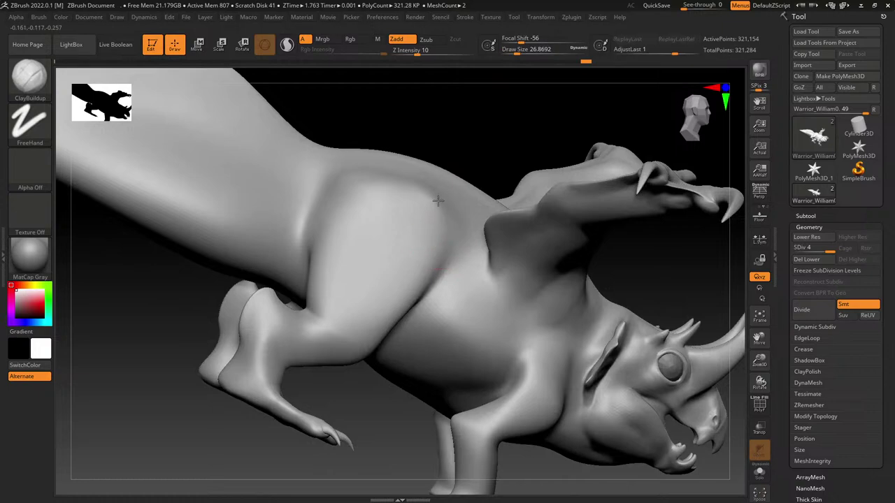
{"action": "left_click", "coordinate": [438, 201]}
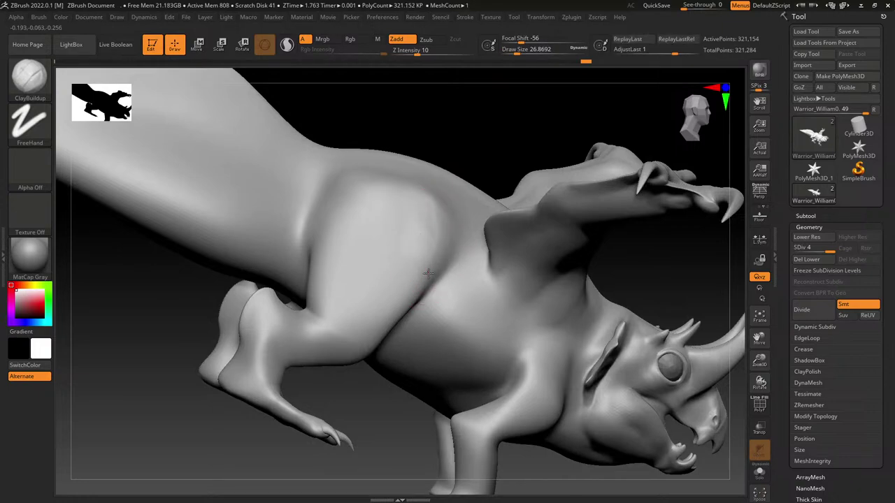
{"action": "right_click_drag", "start_coordinate": [329, 244], "coordinate": [363, 256]}
{"action": "left_click_drag", "start_coordinate": [345, 254], "coordinate": [366, 286], "text": "shift"}
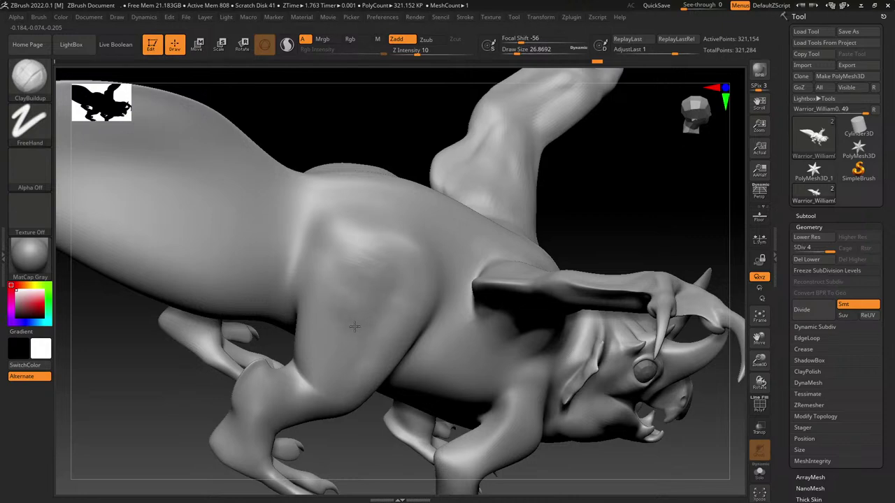
Step: Sculpt long muscle ridges down the outer side of the hind thigh and smooth their upper ends
{"action": "right_click_drag", "start_coordinate": [333, 240], "coordinate": [356, 235]}
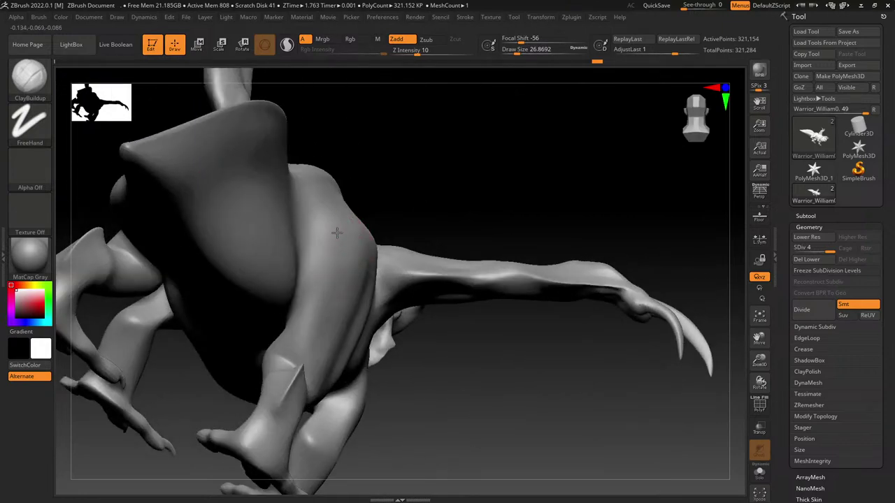
{"action": "left_click_drag", "start_coordinate": [316, 299], "coordinate": [316, 252]}
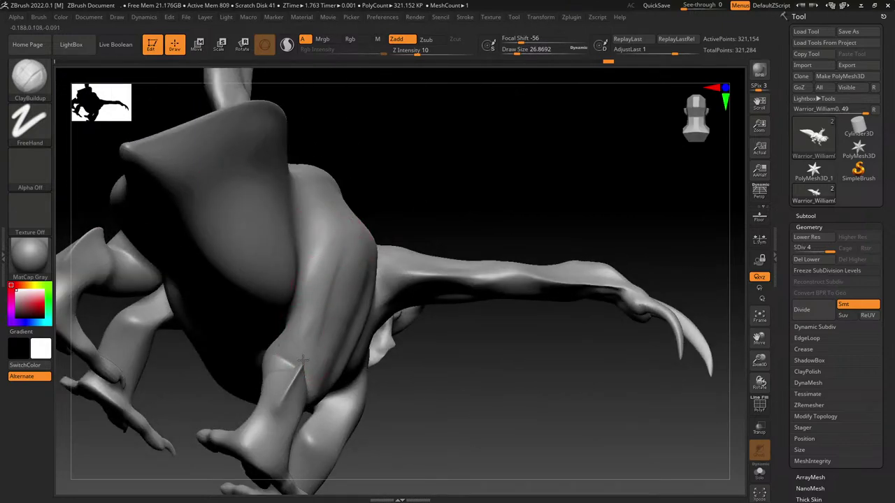
{"action": "right_click_drag", "start_coordinate": [322, 258], "coordinate": [352, 256]}
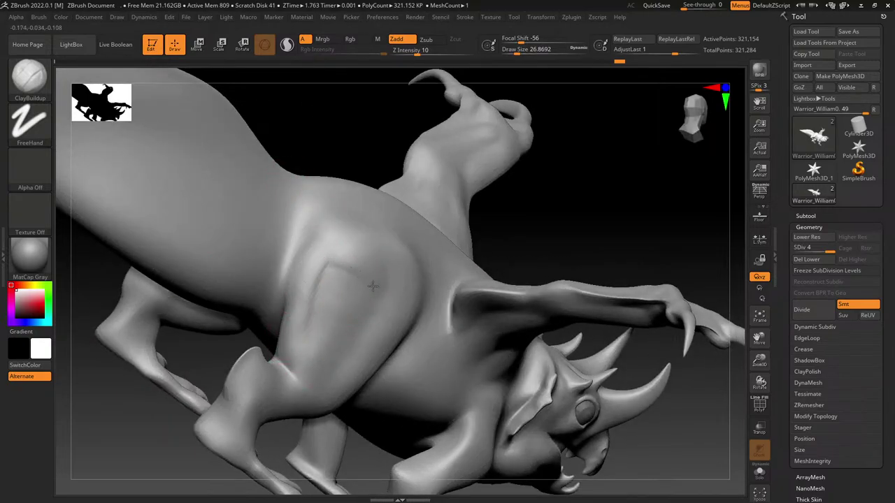
{"action": "left_click_drag", "start_coordinate": [331, 333], "coordinate": [320, 321]}
{"action": "left_click_drag", "start_coordinate": [312, 244], "coordinate": [326, 240], "text": "shift"}
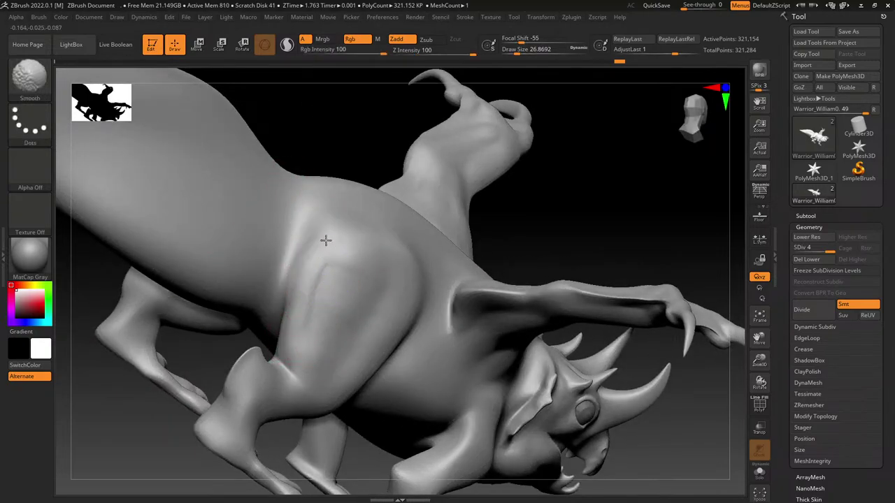
Step: Build up and smooth the front leg's shoulder, and add rounded volume to the flank behind it
{"action": "mouse_move", "coordinate": [345, 280]}
{"action": "right_mouse_down"}
{"action": "mouse_move", "coordinate": [330, 300]}
{"action": "mouse_move", "coordinate": [399, 249]}
{"action": "right_mouse_up"}
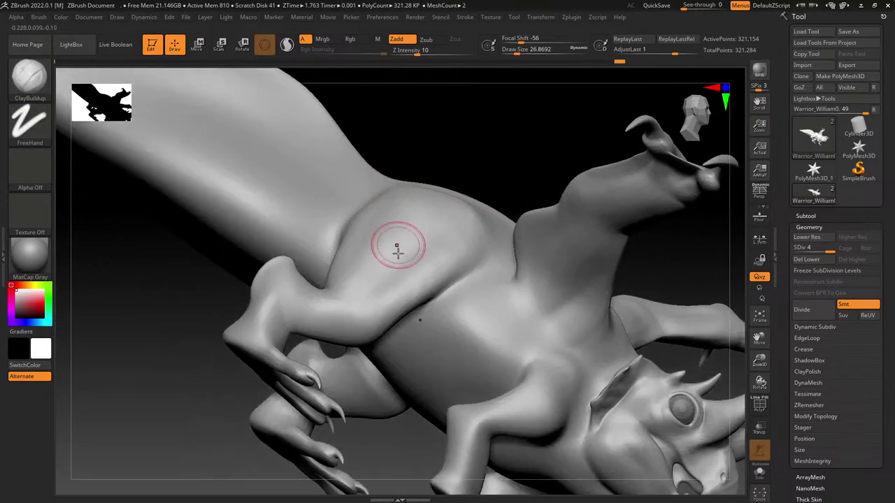
{"action": "right_click_drag", "start_coordinate": [316, 330], "coordinate": [324, 242]}
{"action": "right_click_drag", "start_coordinate": [458, 241], "coordinate": [434, 252]}
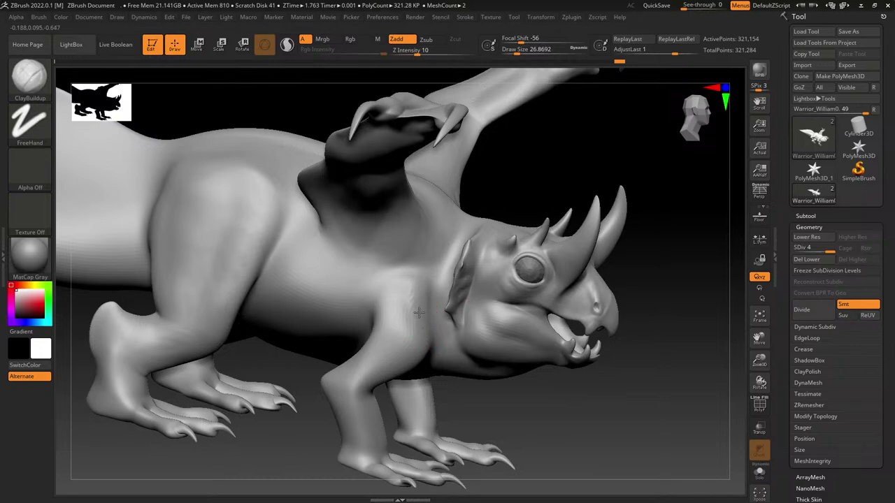
{"action": "key", "text": "shift"}
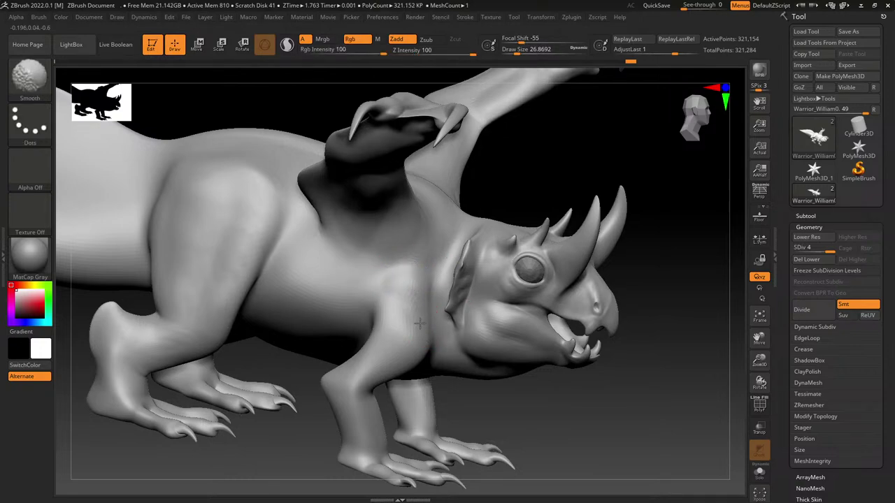
{"action": "mouse_move", "coordinate": [364, 296]}
{"action": "right_mouse_down"}
{"action": "mouse_move", "coordinate": [350, 269]}
{"action": "mouse_move", "coordinate": [360, 266]}
{"action": "right_mouse_up"}
{"action": "left_click_drag", "start_coordinate": [258, 286], "coordinate": [330, 312]}
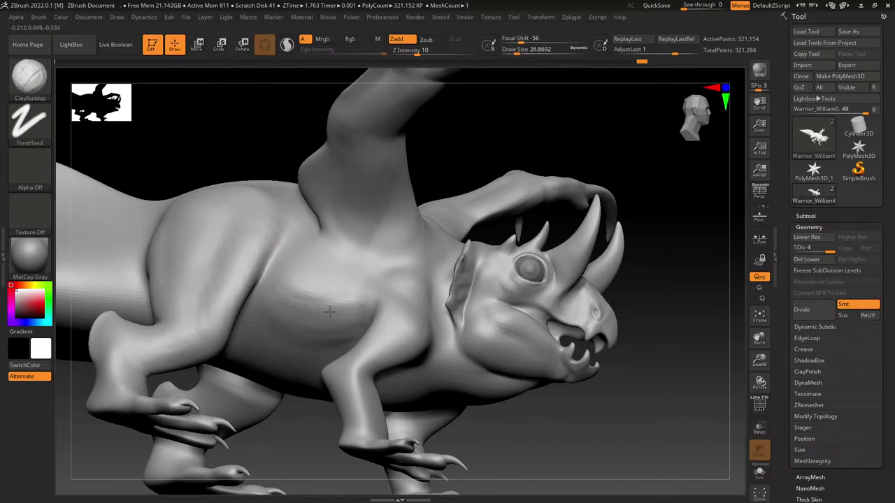
Step: Add ClayBuildup strokes across the chest between the front legs and toward the throat, and smooth them into the belly
{"action": "mouse_move", "coordinate": [344, 270]}
{"action": "right_mouse_down"}
{"action": "mouse_move", "coordinate": [419, 236]}
{"action": "mouse_move", "coordinate": [429, 209]}
{"action": "mouse_move", "coordinate": [480, 263]}
{"action": "right_mouse_up"}
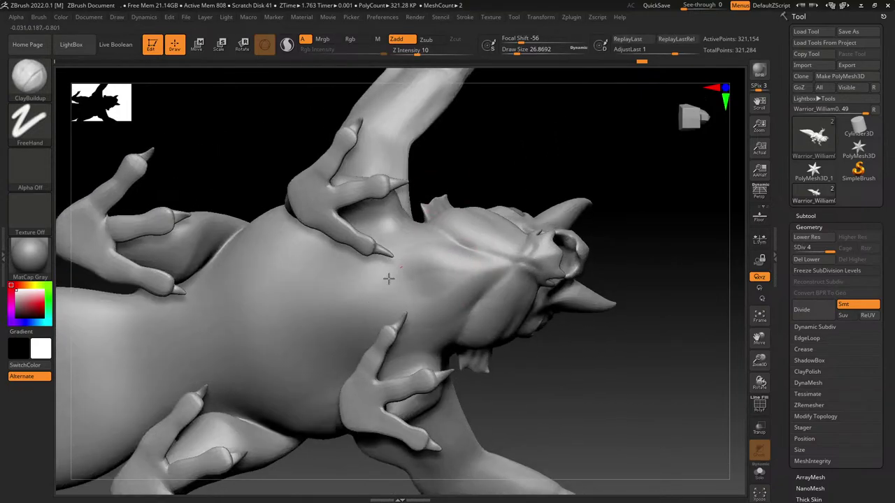
{"action": "right_click_drag", "start_coordinate": [436, 294], "coordinate": [408, 262]}
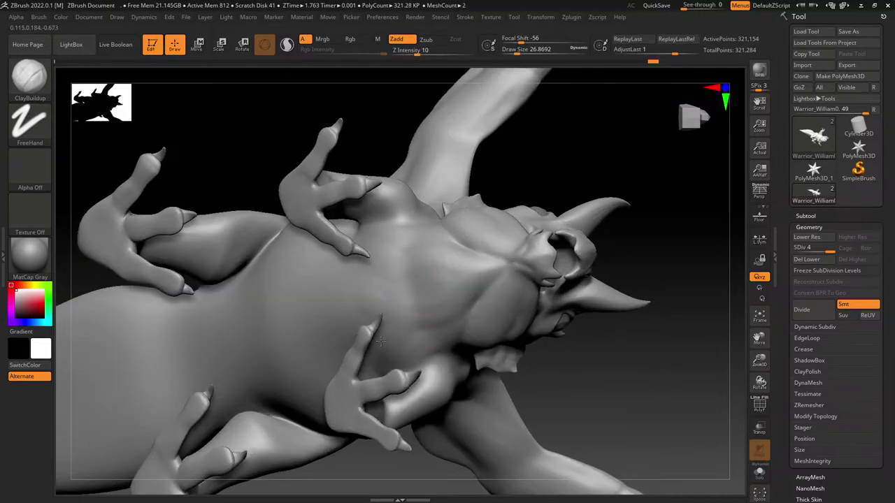
{"action": "key", "text": "shift"}
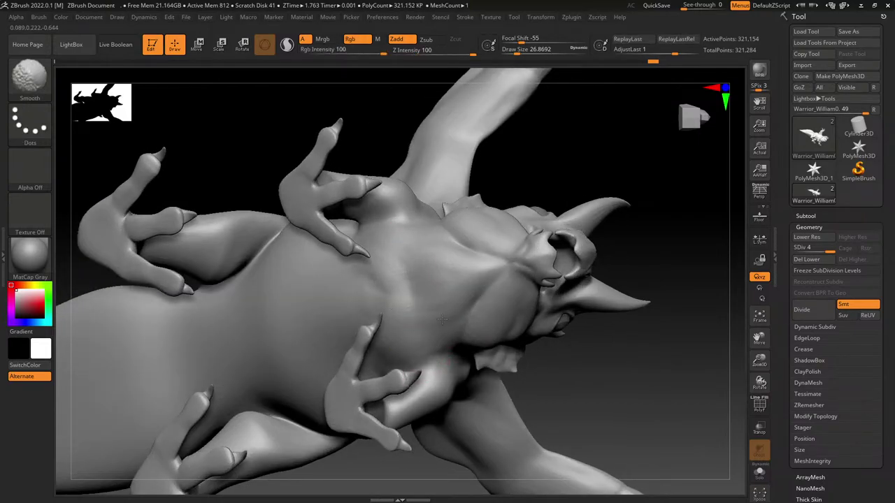
{"action": "right_click_drag", "start_coordinate": [469, 329], "coordinate": [442, 180]}
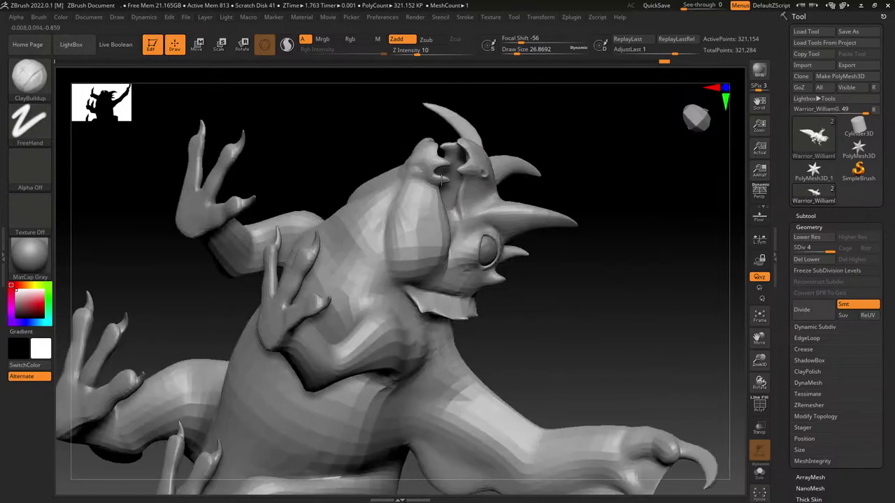
{"action": "right_click_drag", "start_coordinate": [370, 235], "coordinate": [358, 243]}
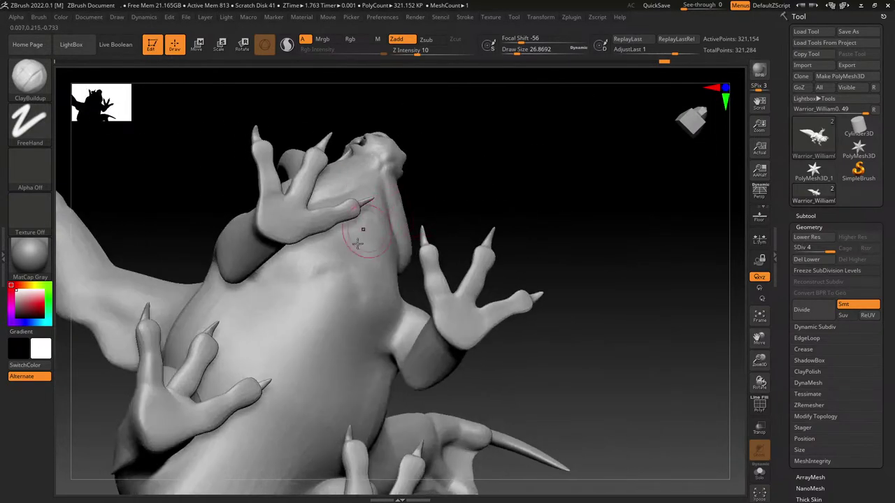
{"action": "mouse_move", "coordinate": [308, 276]}
{"action": "left_mouse_down"}
{"action": "mouse_move", "coordinate": [340, 353]}
{"action": "mouse_move", "coordinate": [330, 348]}
{"action": "mouse_move", "coordinate": [377, 306]}
{"action": "mouse_move", "coordinate": [393, 336]}
{"action": "left_mouse_up"}
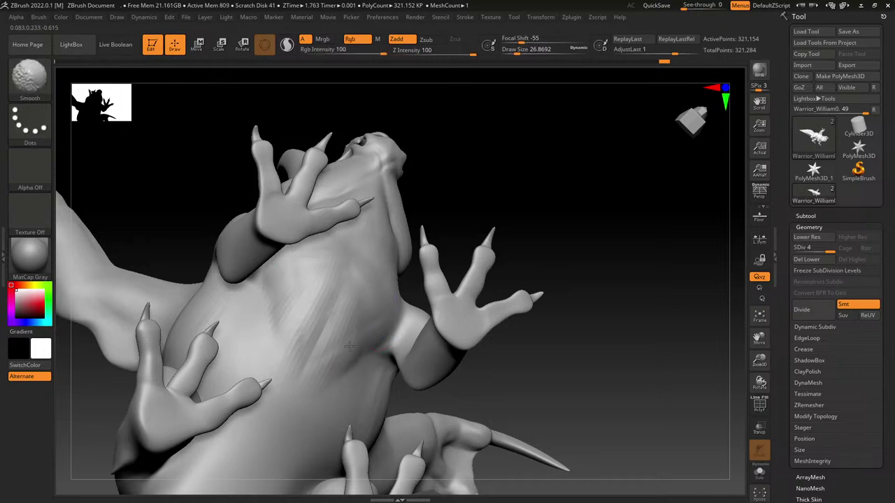
{"action": "right_click_drag", "start_coordinate": [314, 352], "coordinate": [352, 216]}
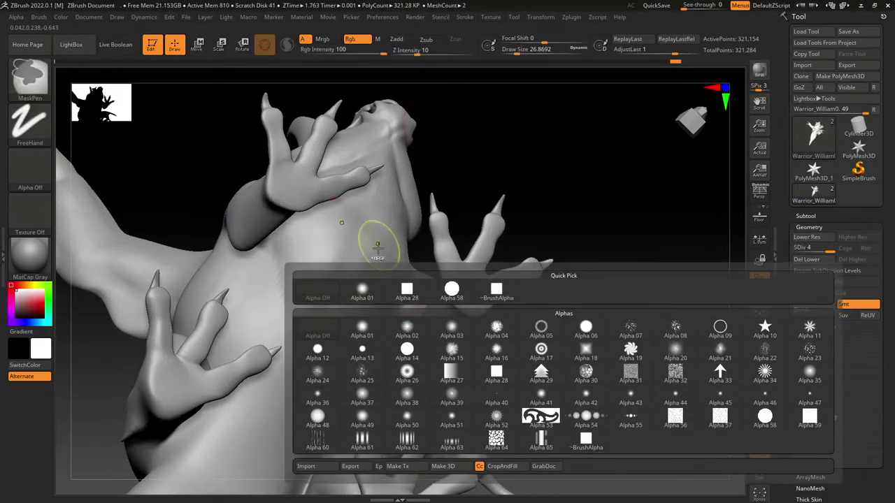
{"action": "mouse_move", "coordinate": [377, 246]}
{"action": "right_mouse_down"}
{"action": "mouse_move", "coordinate": [383, 223]}
{"action": "mouse_move", "coordinate": [616, 214]}
{"action": "mouse_move", "coordinate": [591, 235]}
{"action": "right_mouse_up"}
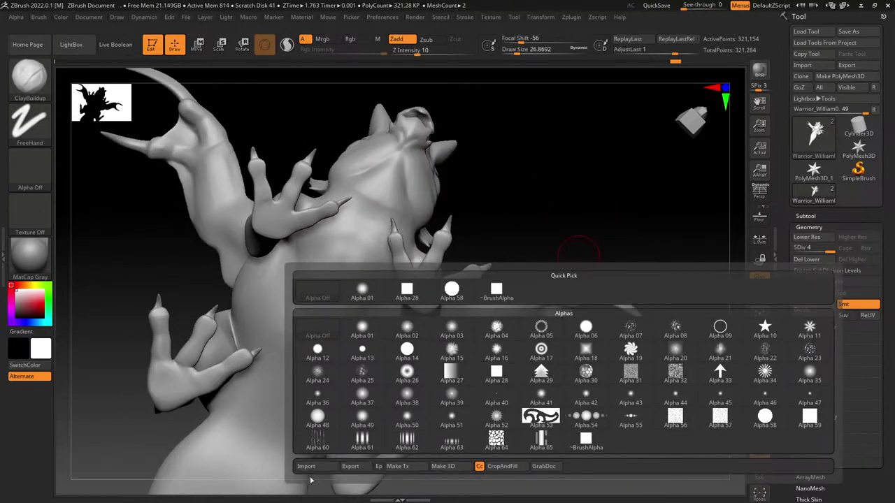
{"action": "left_click", "coordinate": [362, 327]}
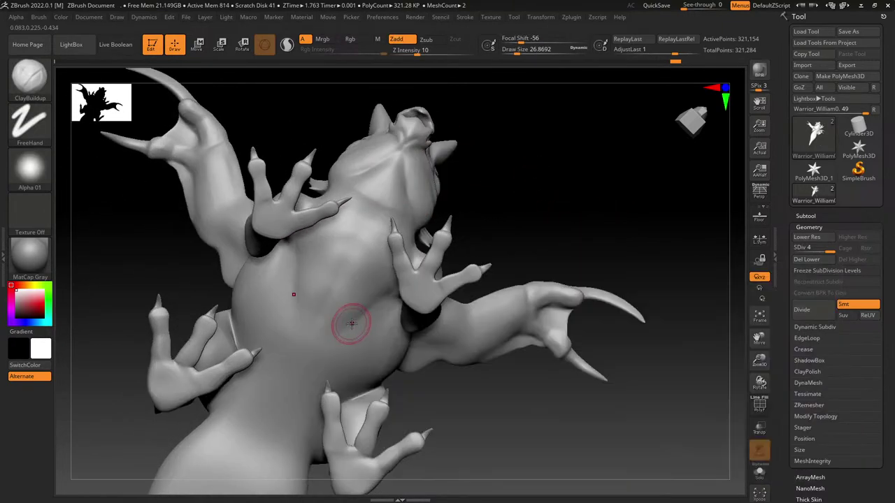
{"action": "left_click", "coordinate": [29, 168]}
{"action": "left_click", "coordinate": [87, 179]}
Step: Set the draw size to about 64.9 and build up broad muscle forms along the side of the thick tail
{"action": "right_click_drag", "start_coordinate": [269, 241], "coordinate": [489, 127]}
{"action": "right_click_drag", "start_coordinate": [429, 135], "coordinate": [382, 253]}
{"action": "right_click_drag", "start_coordinate": [400, 244], "coordinate": [401, 274]}
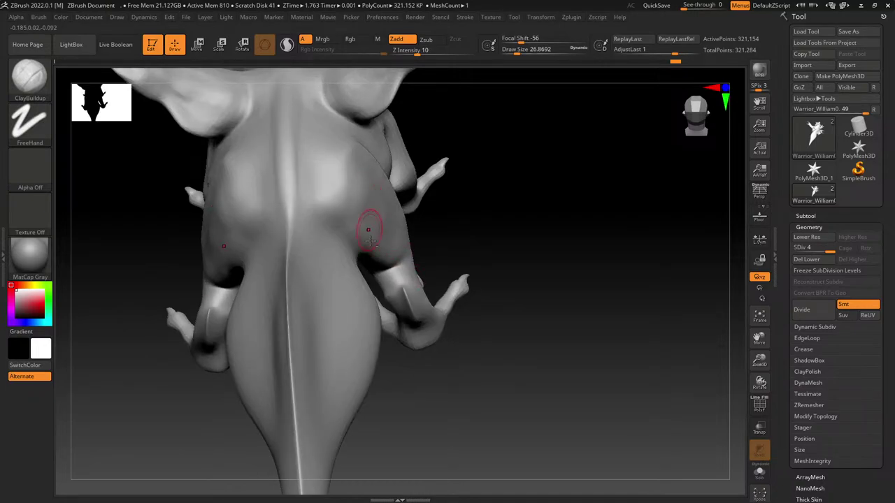
{"action": "mouse_move", "coordinate": [371, 241]}
{"action": "right_mouse_down"}
{"action": "mouse_move", "coordinate": [345, 306]}
{"action": "mouse_move", "coordinate": [329, 226]}
{"action": "right_mouse_up"}
{"action": "left_click_drag", "start_coordinate": [518, 51], "coordinate": [523, 51]}
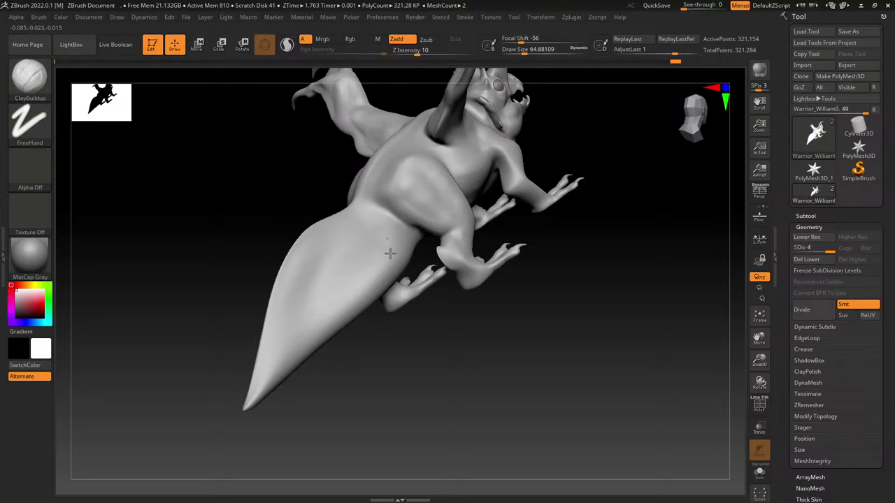
{"action": "right_click_drag", "start_coordinate": [359, 374], "coordinate": [357, 364]}
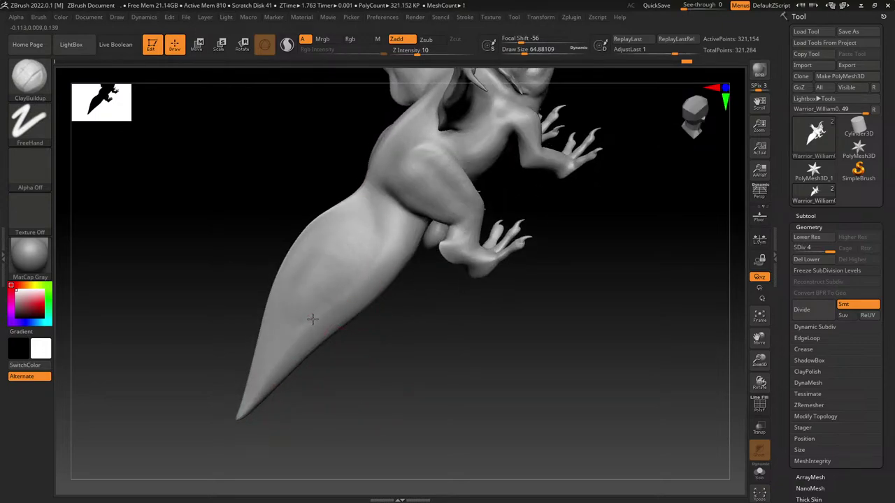
{"action": "right_click_drag", "start_coordinate": [339, 367], "coordinate": [502, 294]}
{"action": "right_click_drag", "start_coordinate": [493, 237], "coordinate": [409, 328], "text": "ctrl"}
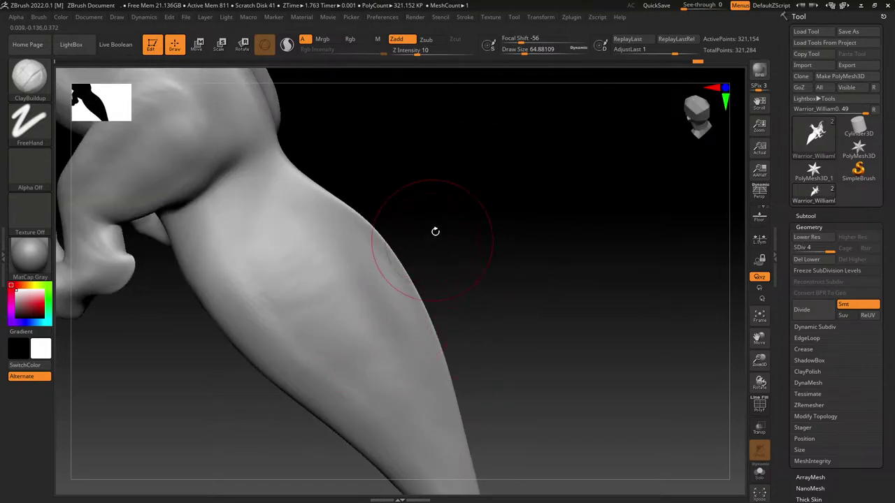
{"action": "right_click_drag", "start_coordinate": [436, 231], "coordinate": [442, 164]}
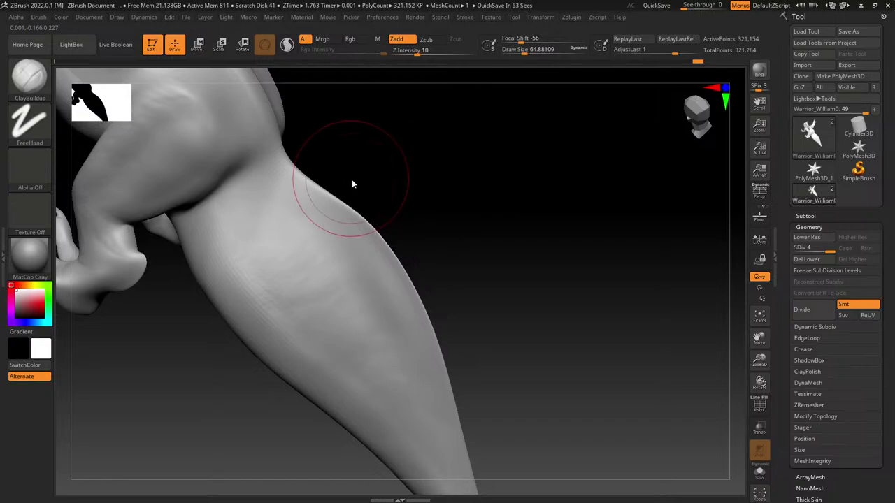
Step: Set the draw size to about 25.1 and build up the hip muscles beside the spine ridge, smoothing the strokes
{"action": "right_click_drag", "start_coordinate": [323, 206], "coordinate": [469, 337], "text": "alt"}
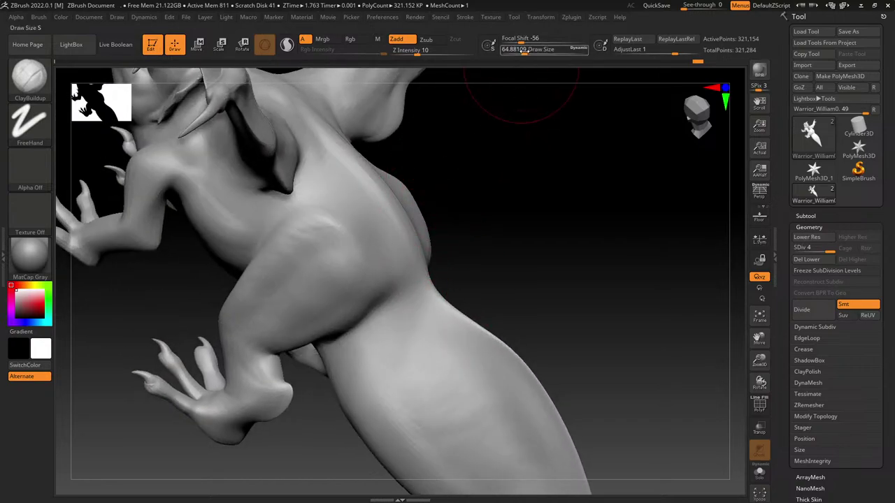
{"action": "left_click_drag", "start_coordinate": [525, 51], "coordinate": [516, 52]}
{"action": "mouse_move", "coordinate": [499, 120]}
{"action": "right_mouse_down", "text": "alt"}
{"action": "mouse_move", "coordinate": [524, 297]}
{"action": "mouse_move", "coordinate": [453, 265]}
{"action": "right_mouse_up", "text": "alt"}
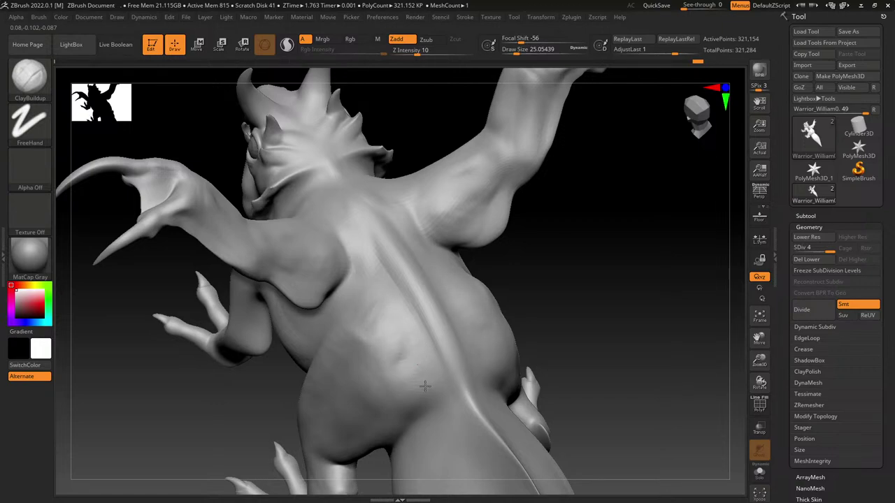
{"action": "key", "text": "shift"}
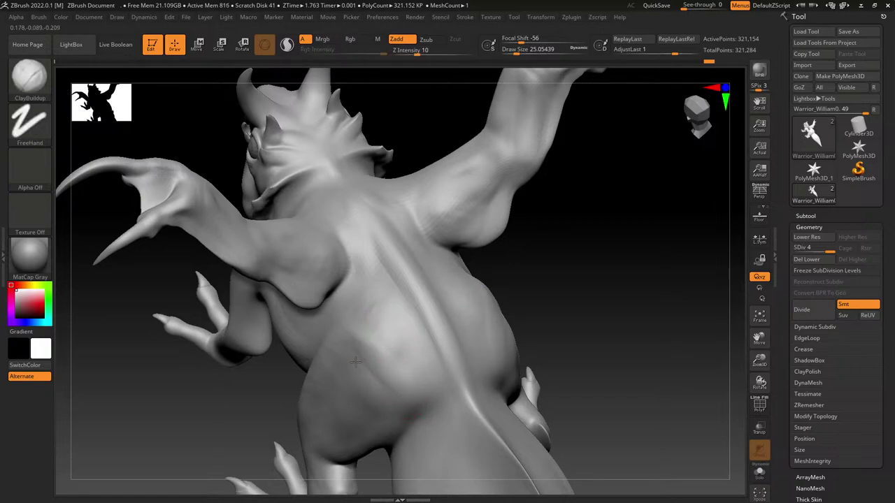
Step: Build up the front arm's shoulder and upper arm with ClayBuildup where they join the chest
{"action": "mouse_move", "coordinate": [397, 340]}
{"action": "right_mouse_down"}
{"action": "mouse_move", "coordinate": [410, 221]}
{"action": "mouse_move", "coordinate": [391, 241]}
{"action": "mouse_move", "coordinate": [367, 313]}
{"action": "mouse_move", "coordinate": [420, 196]}
{"action": "mouse_move", "coordinate": [395, 289]}
{"action": "right_mouse_up"}
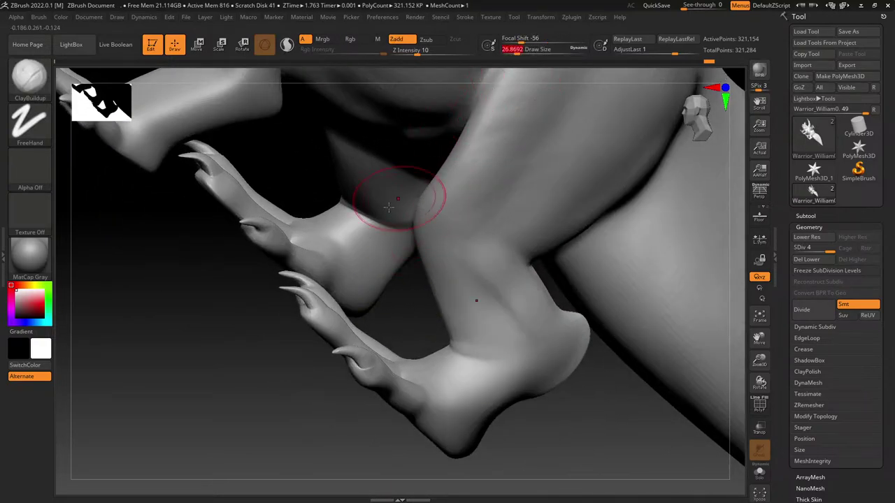
{"action": "mouse_move", "coordinate": [370, 200]}
{"action": "right_mouse_down"}
{"action": "mouse_move", "coordinate": [352, 370]}
{"action": "mouse_move", "coordinate": [312, 279]}
{"action": "mouse_move", "coordinate": [399, 290]}
{"action": "right_mouse_up"}
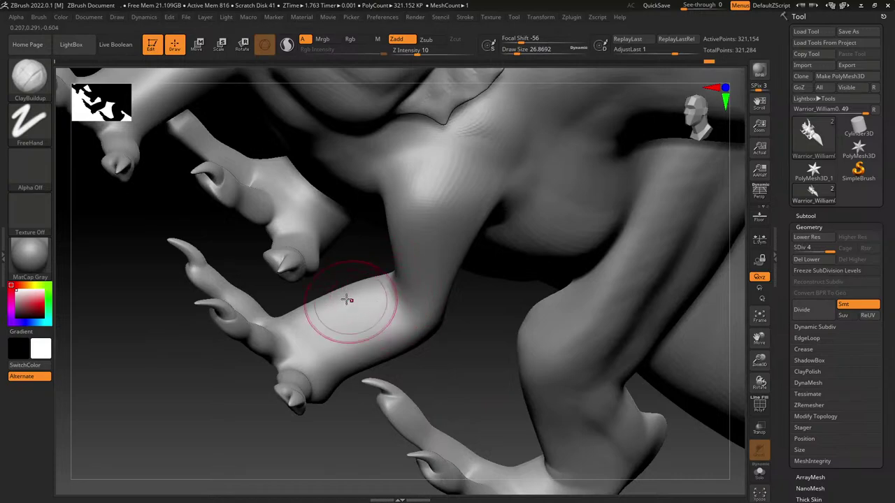
{"action": "mouse_move", "coordinate": [379, 239]}
{"action": "right_mouse_down", "text": "ctrl"}
{"action": "mouse_move", "coordinate": [444, 176]}
{"action": "mouse_move", "coordinate": [376, 191]}
{"action": "right_mouse_up", "text": "ctrl"}
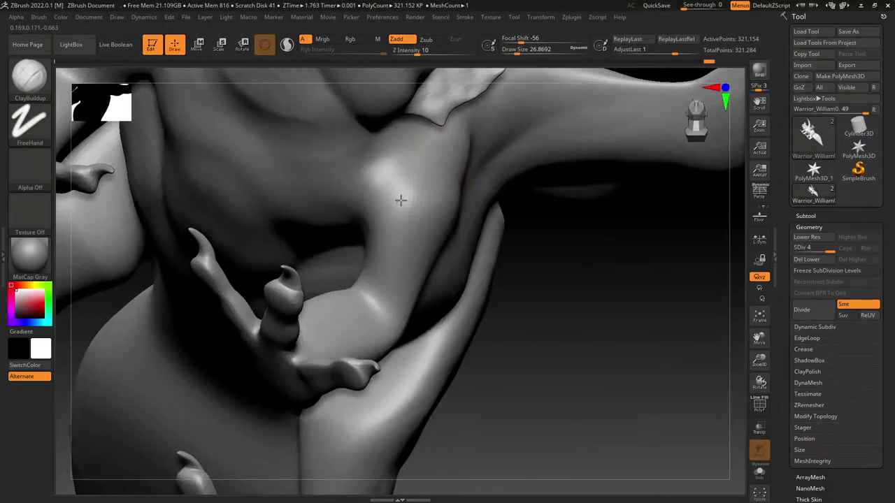
{"action": "right_click_drag", "start_coordinate": [384, 275], "coordinate": [349, 240]}
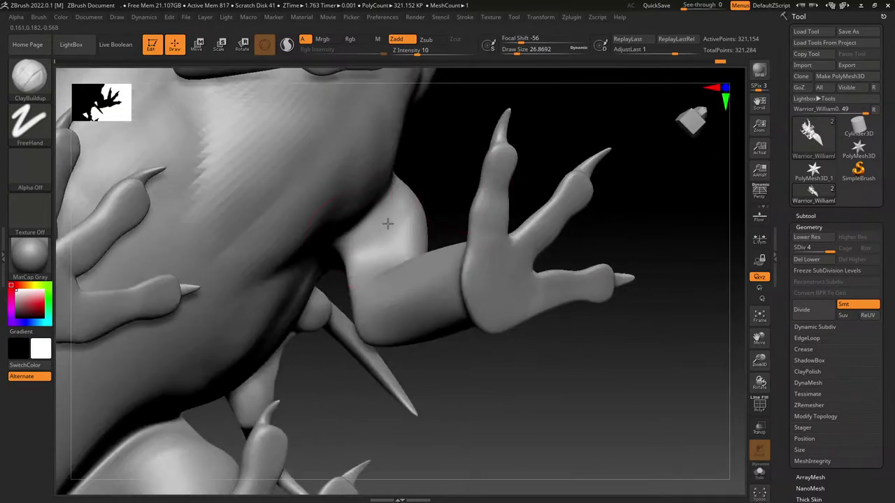
{"action": "right_click_drag", "start_coordinate": [383, 273], "coordinate": [503, 270]}
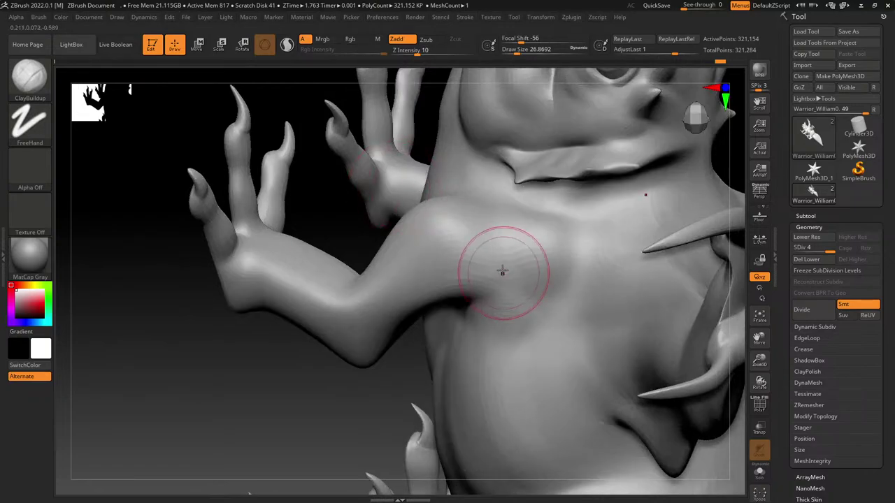
{"action": "left_click_drag", "start_coordinate": [460, 243], "coordinate": [407, 292]}
{"action": "right_click_drag", "start_coordinate": [314, 255], "coordinate": [314, 223], "text": "ctrl"}
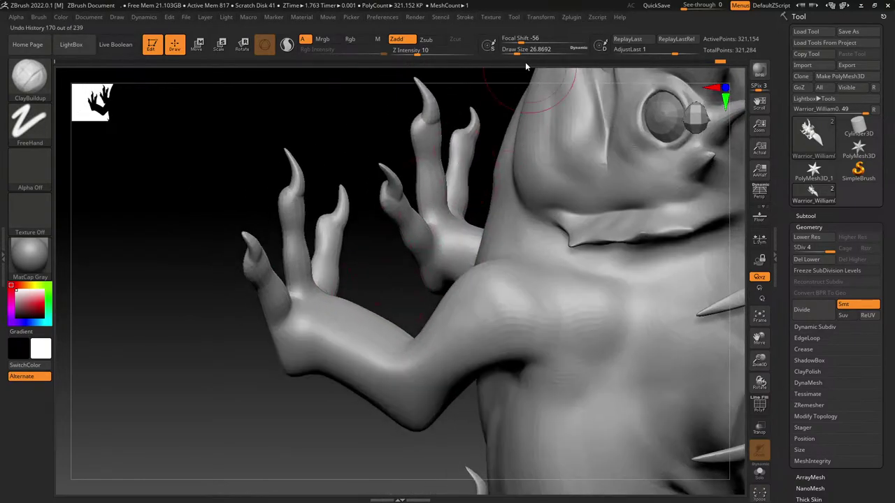
Step: Set the draw size to about 15.6 and build up tendons across the back of the front hand and the base of its fingers
{"action": "left_click_drag", "start_coordinate": [526, 52], "coordinate": [513, 52]}
{"action": "mouse_move", "coordinate": [329, 183]}
{"action": "right_mouse_down", "text": "ctrl"}
{"action": "mouse_move", "coordinate": [322, 287]}
{"action": "mouse_move", "coordinate": [310, 303]}
{"action": "right_mouse_up", "text": "ctrl"}
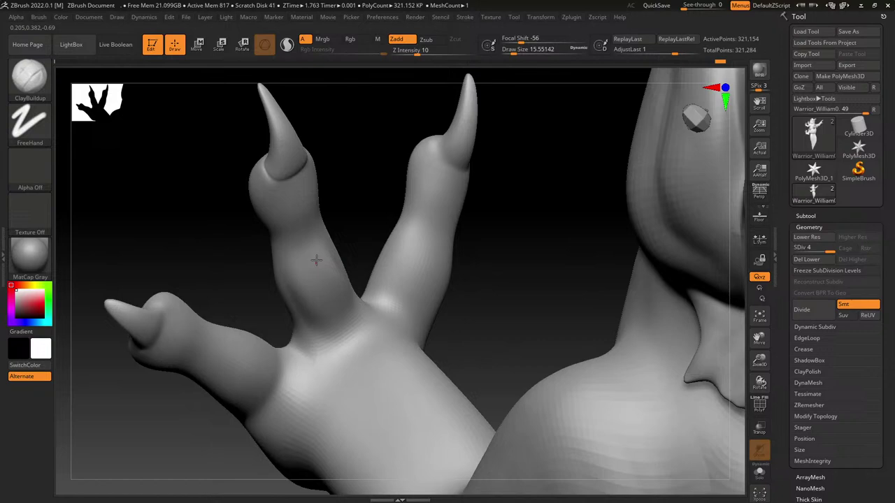
{"action": "mouse_move", "coordinate": [337, 331]}
{"action": "left_mouse_down"}
{"action": "mouse_move", "coordinate": [381, 366]}
{"action": "mouse_move", "coordinate": [371, 366]}
{"action": "left_mouse_up"}
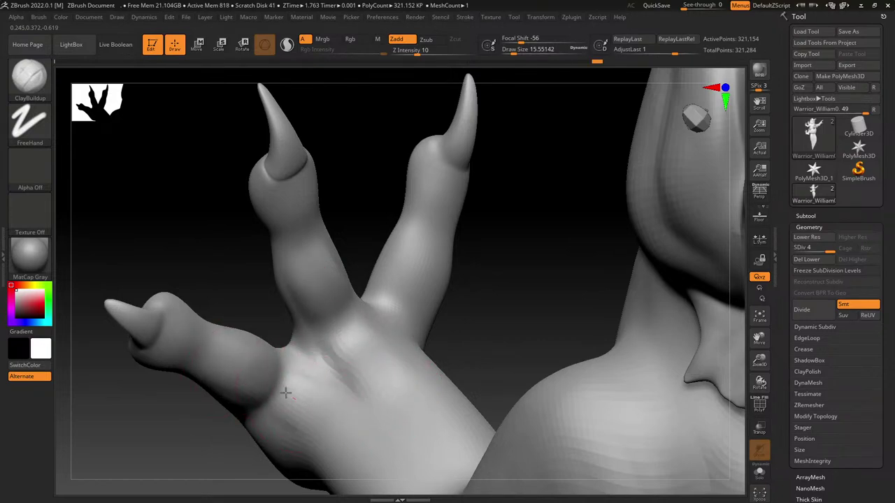
{"action": "right_click_drag", "start_coordinate": [385, 263], "coordinate": [426, 295]}
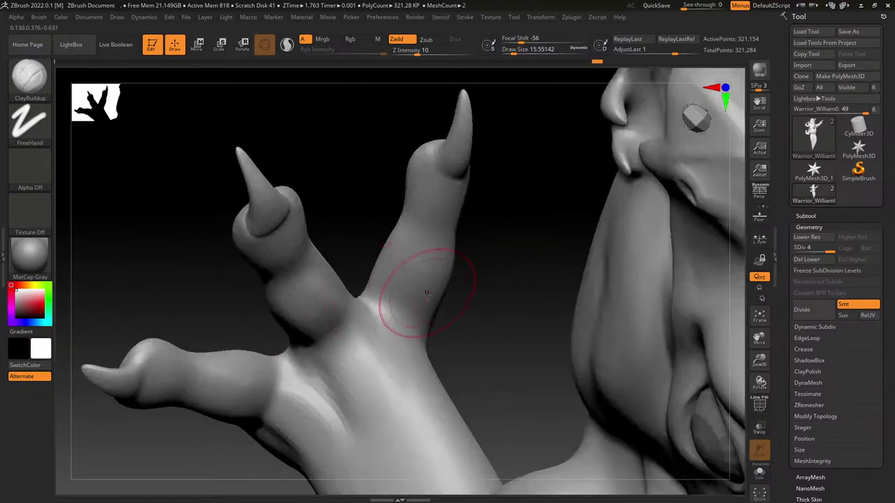
{"action": "left_click_drag", "start_coordinate": [429, 266], "coordinate": [415, 364]}
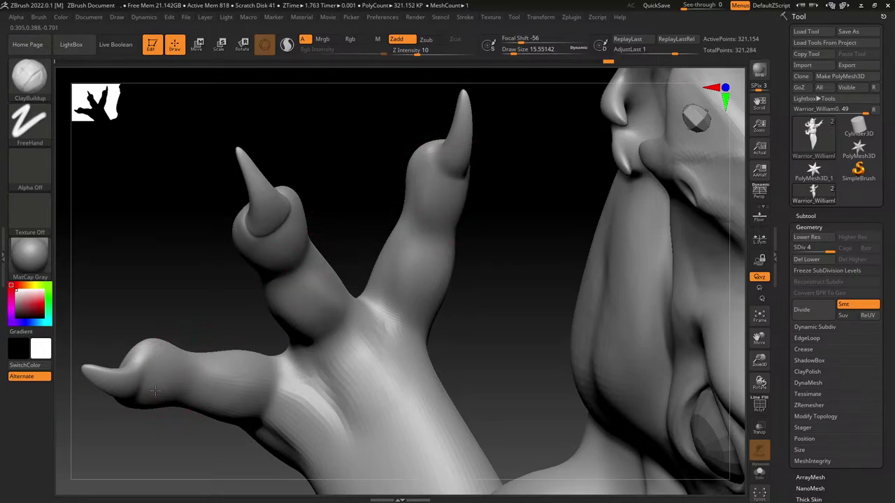
Step: Set the focal shift to -12 and build up fleshy pads along the undersides of the front fingers and across the palm
{"action": "right_click_drag", "start_coordinate": [275, 264], "coordinate": [266, 224]}
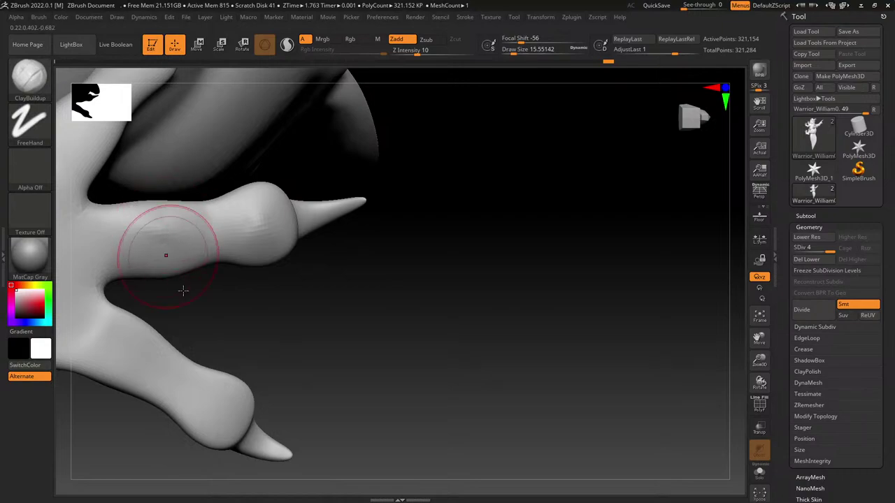
{"action": "right_click_drag", "start_coordinate": [293, 221], "coordinate": [399, 187], "text": "alt"}
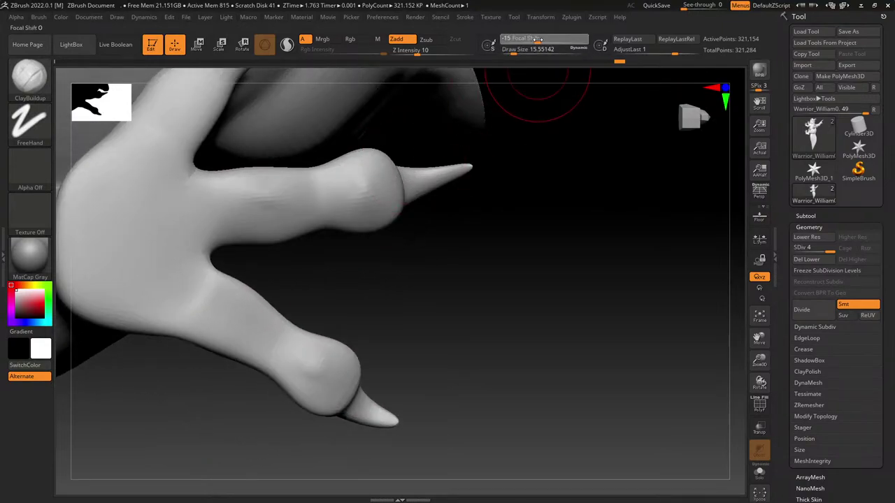
{"action": "left_click", "coordinate": [539, 40]}
{"action": "right_click_drag", "start_coordinate": [216, 298], "coordinate": [343, 302]}
{"action": "mouse_move", "coordinate": [280, 207]}
{"action": "left_mouse_down"}
{"action": "mouse_move", "coordinate": [277, 183]}
{"action": "mouse_move", "coordinate": [298, 201]}
{"action": "left_mouse_up"}
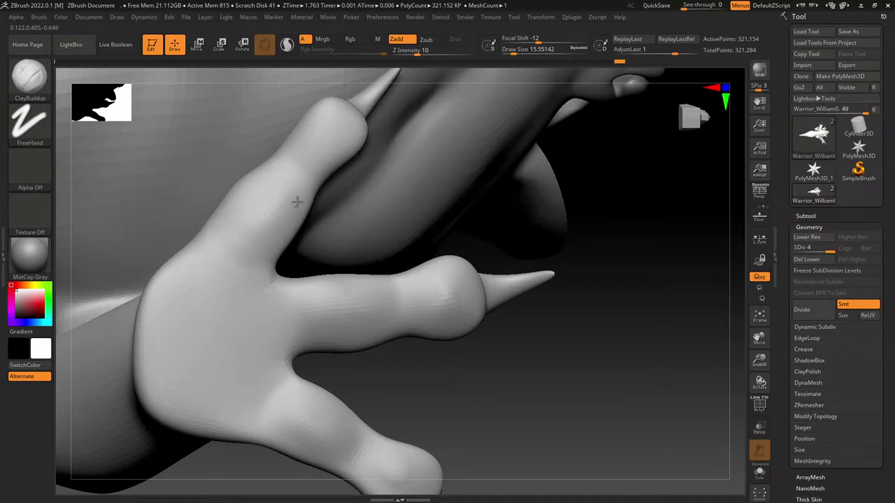
{"action": "mouse_move", "coordinate": [332, 129]}
{"action": "left_mouse_down"}
{"action": "mouse_move", "coordinate": [359, 114]}
{"action": "mouse_move", "coordinate": [327, 148]}
{"action": "left_mouse_up"}
{"action": "mouse_move", "coordinate": [212, 325]}
{"action": "left_mouse_down"}
{"action": "mouse_move", "coordinate": [214, 318]}
{"action": "mouse_move", "coordinate": [158, 305]}
{"action": "mouse_move", "coordinate": [221, 365]}
{"action": "mouse_move", "coordinate": [260, 305]}
{"action": "left_mouse_up"}
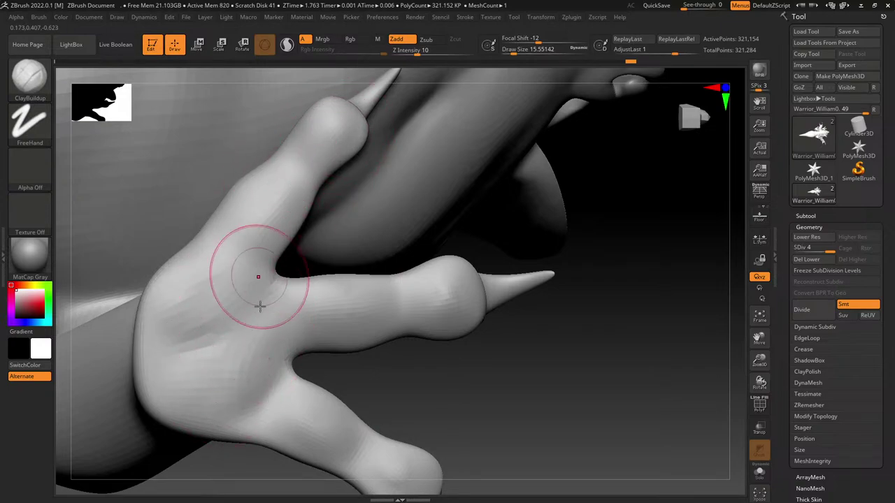
Step: Build up rounded pads on the toes and sole of the hind foot with ClayBuildup
{"action": "mouse_move", "coordinate": [260, 306]}
{"action": "right_mouse_down"}
{"action": "mouse_move", "coordinate": [280, 248]}
{"action": "mouse_move", "coordinate": [347, 235]}
{"action": "mouse_move", "coordinate": [380, 119]}
{"action": "mouse_move", "coordinate": [300, 270]}
{"action": "mouse_move", "coordinate": [296, 252]}
{"action": "mouse_move", "coordinate": [333, 152]}
{"action": "right_mouse_up"}
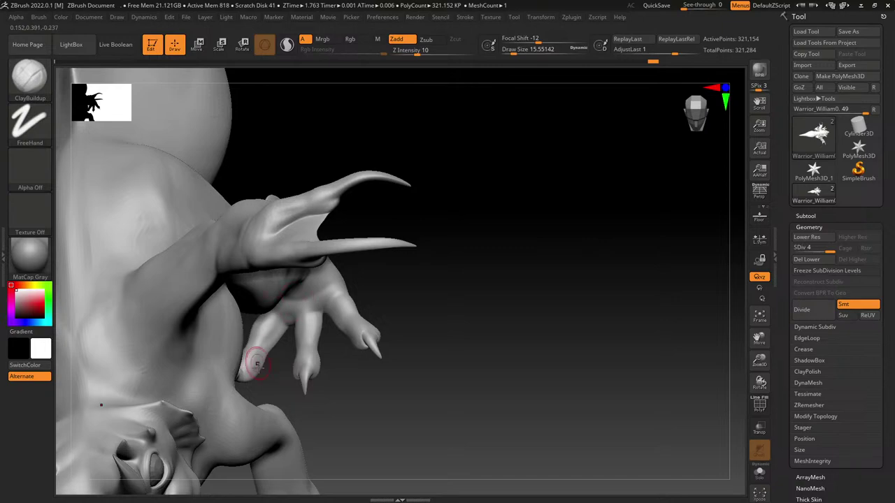
{"action": "right_click_drag", "start_coordinate": [257, 364], "coordinate": [261, 277]}
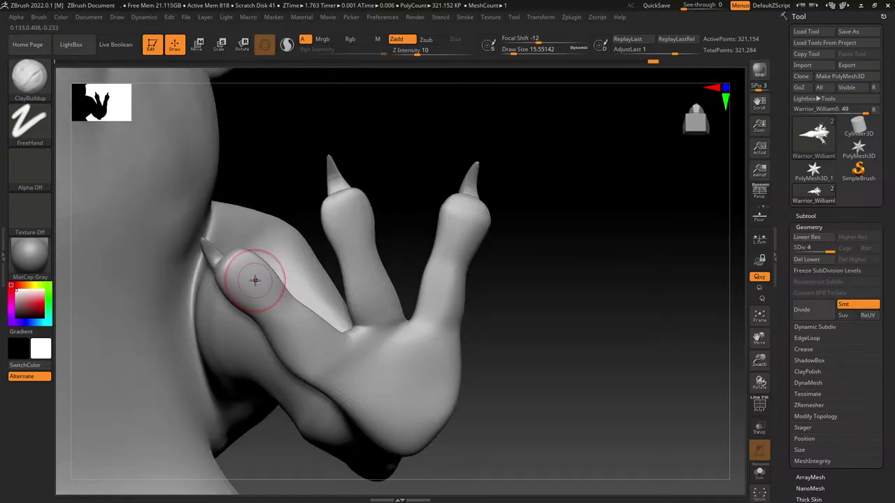
{"action": "left_click_drag", "start_coordinate": [252, 285], "coordinate": [237, 267]}
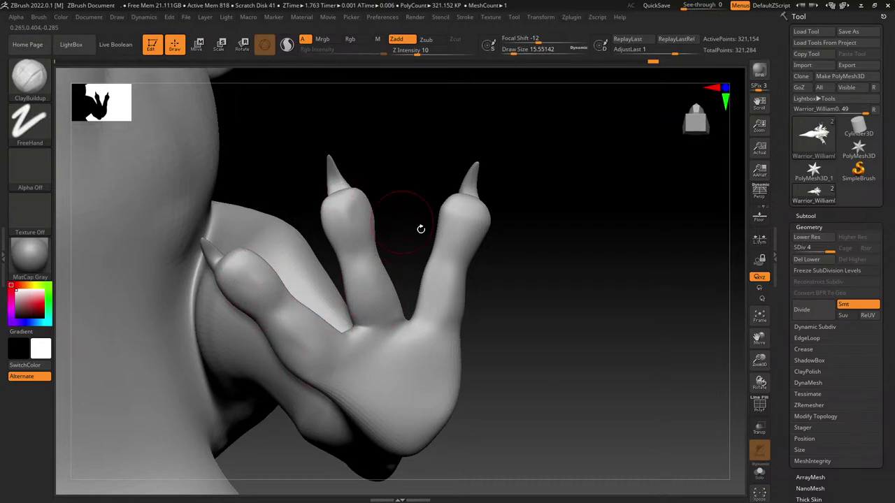
{"action": "mouse_move", "coordinate": [445, 224]}
{"action": "left_mouse_down"}
{"action": "mouse_move", "coordinate": [460, 204]}
{"action": "mouse_move", "coordinate": [427, 293]}
{"action": "mouse_move", "coordinate": [442, 274]}
{"action": "left_mouse_up"}
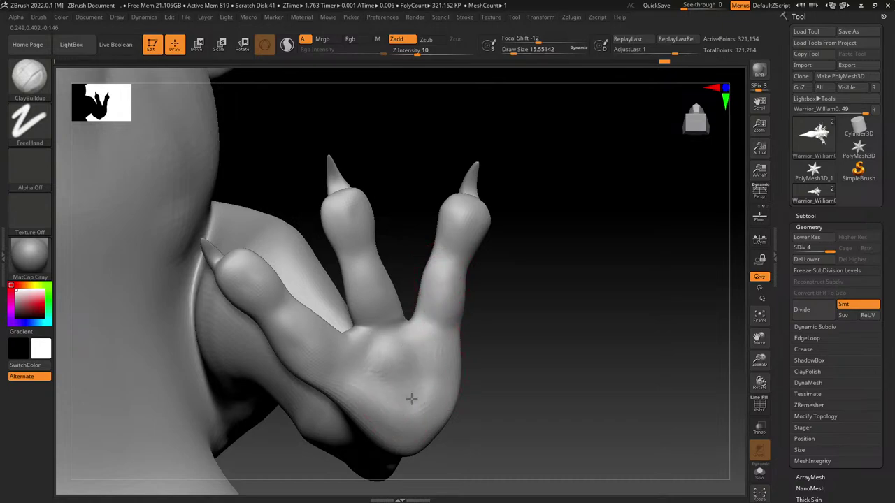
Step: Set the draw size to about 51.2, then build up and smooth the underside between the hind legs and the tail base
{"action": "key", "text": "ctrl"}
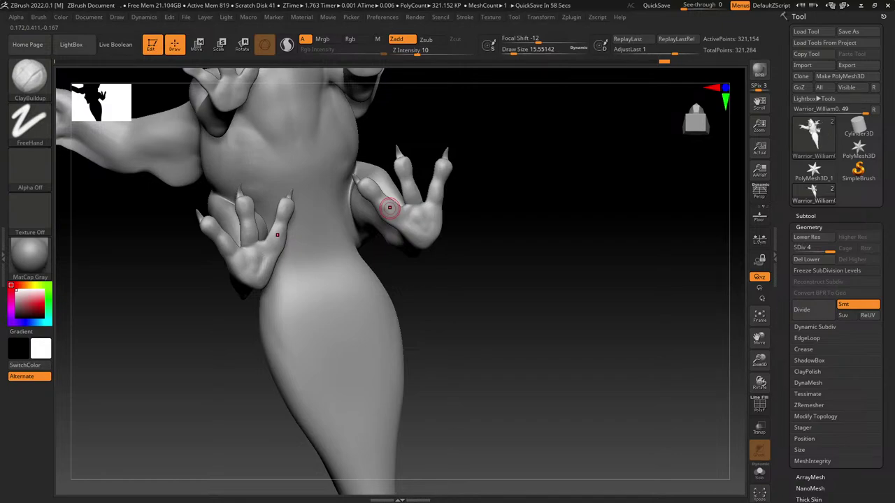
{"action": "left_click_drag", "start_coordinate": [514, 54], "coordinate": [523, 54]}
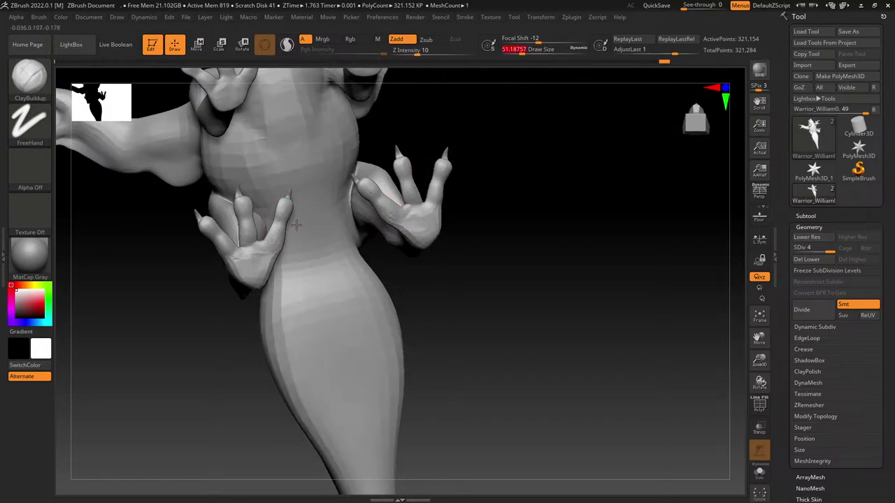
{"action": "right_click_drag", "start_coordinate": [308, 218], "coordinate": [286, 194]}
{"action": "left_click_drag", "start_coordinate": [290, 201], "coordinate": [283, 244]}
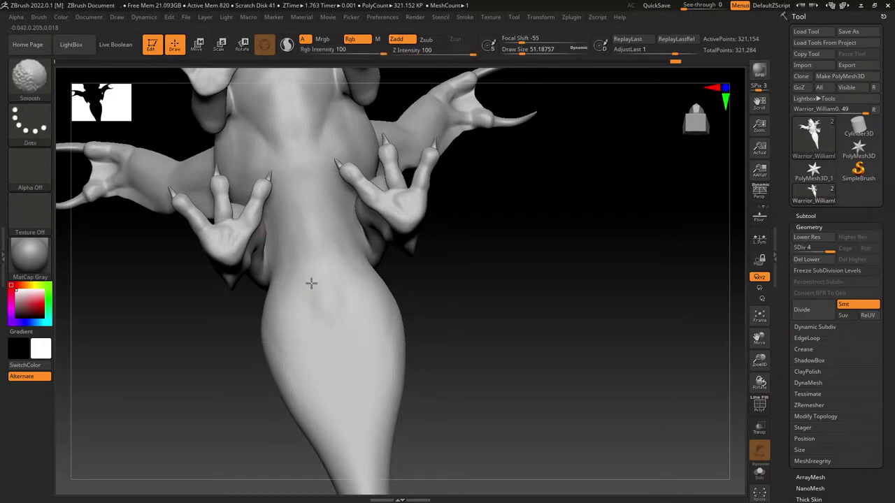
Step: Add broad ClayBuildup strokes along the underside and flanks of the thick tail
{"action": "right_click_drag", "start_coordinate": [319, 229], "coordinate": [361, 182]}
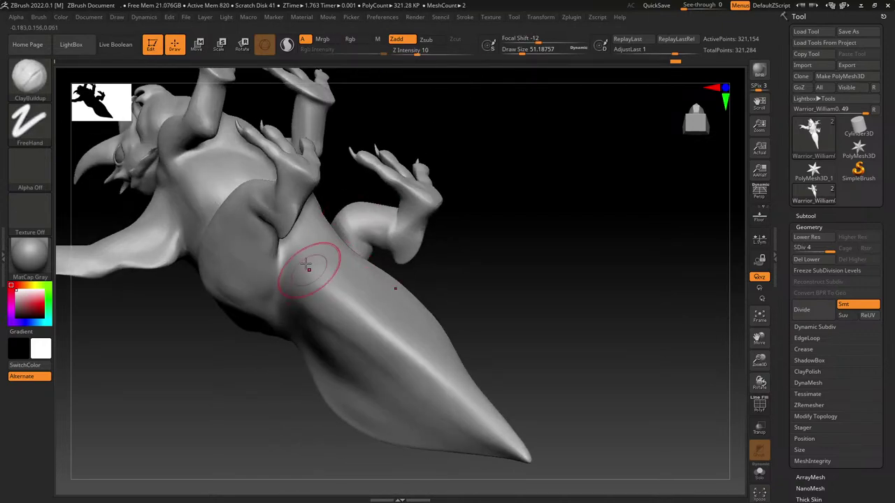
{"action": "left_click_drag", "start_coordinate": [385, 315], "coordinate": [449, 374]}
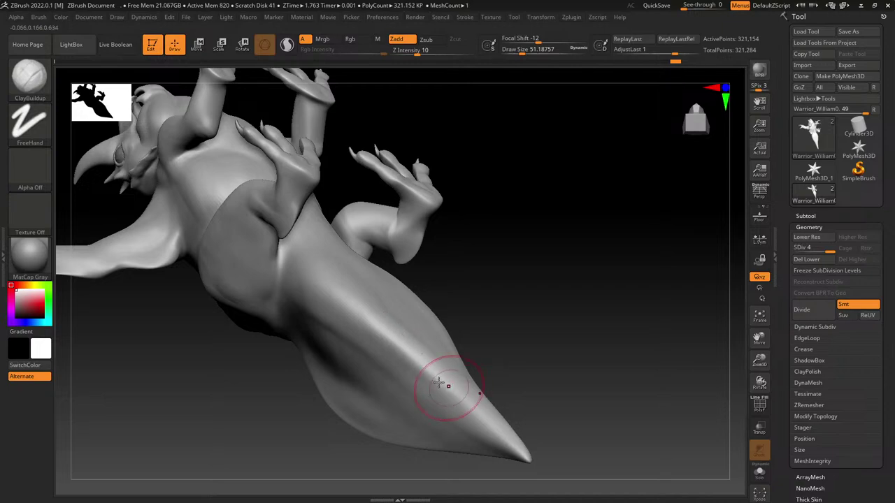
{"action": "mouse_move", "coordinate": [368, 314]}
{"action": "right_mouse_down"}
{"action": "mouse_move", "coordinate": [366, 354]}
{"action": "mouse_move", "coordinate": [370, 343]}
{"action": "right_mouse_up"}
{"action": "left_click_drag", "start_coordinate": [389, 282], "coordinate": [393, 271]}
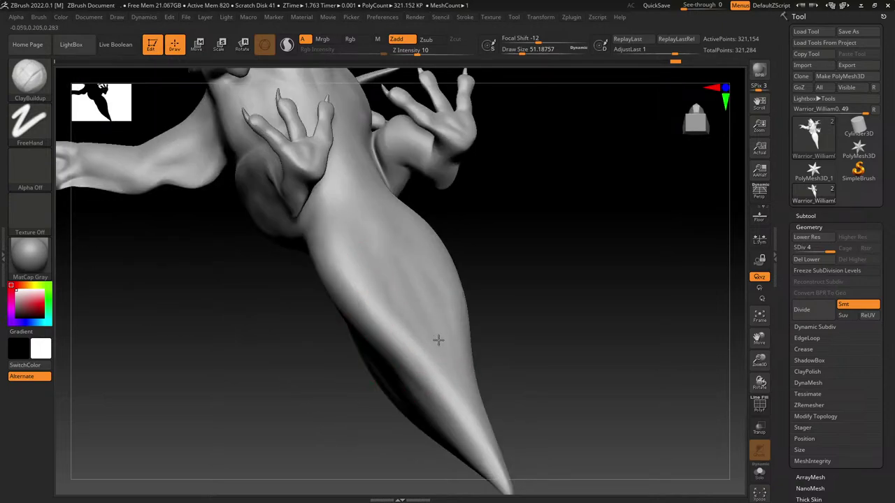
{"action": "left_click_drag", "start_coordinate": [356, 226], "coordinate": [351, 168]}
Step: Switch to the Standard brush with a draw size of about 12.9
{"action": "left_click", "coordinate": [515, 51]}
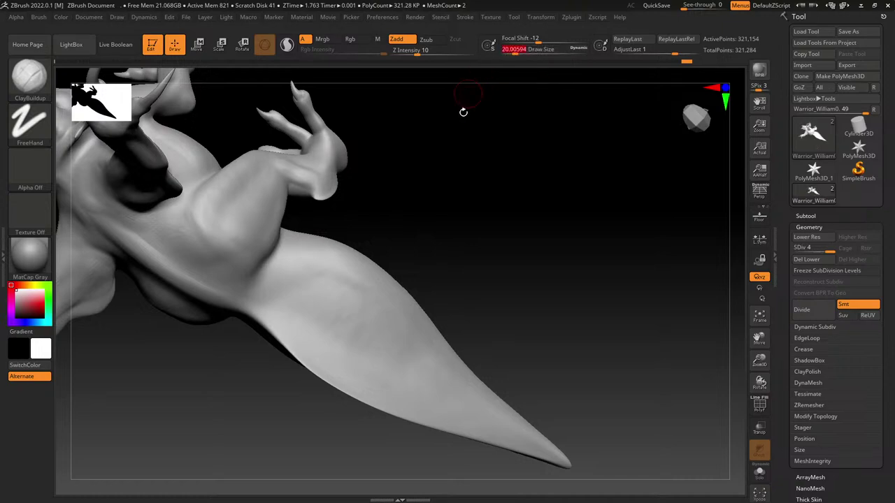
{"action": "left_click_drag", "start_coordinate": [463, 112], "coordinate": [165, 190]}
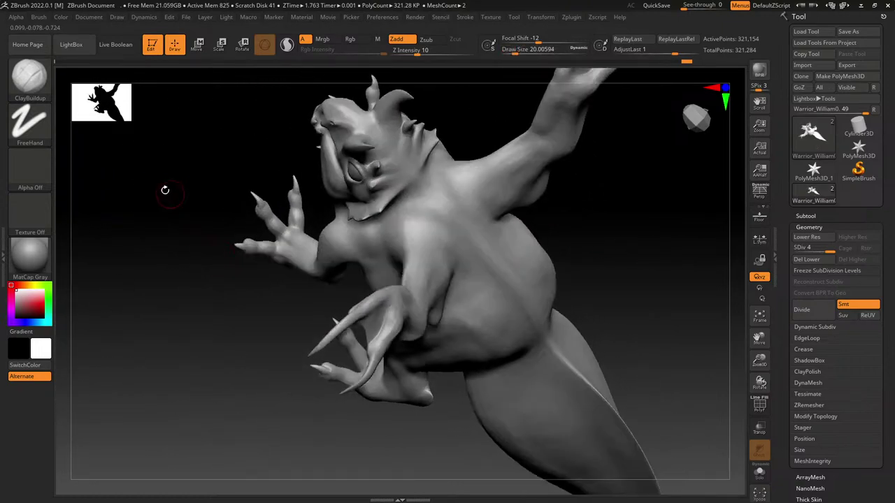
{"action": "left_click", "coordinate": [46, 81]}
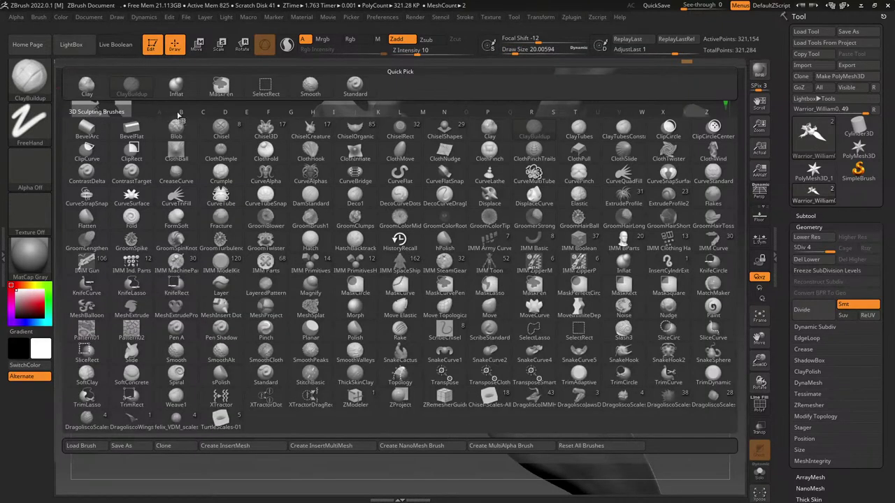
{"action": "left_click", "coordinate": [354, 85]}
{"action": "left_click_drag", "start_coordinate": [519, 53], "coordinate": [513, 54]}
Step: Set the draw size to about 6.6 and sculpt curved wrinkle folds above and below the eye with the Standard brush
{"action": "mouse_move", "coordinate": [356, 190]}
{"action": "right_mouse_down", "text": "ctrl"}
{"action": "mouse_move", "coordinate": [371, 254]}
{"action": "mouse_move", "coordinate": [307, 345]}
{"action": "mouse_move", "coordinate": [314, 231]}
{"action": "mouse_move", "coordinate": [296, 323]}
{"action": "mouse_move", "coordinate": [319, 312]}
{"action": "right_mouse_up", "text": "ctrl"}
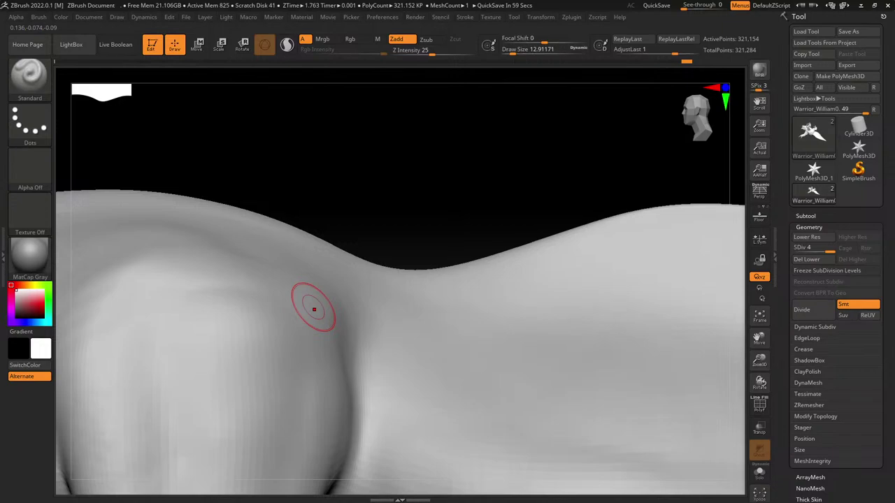
{"action": "mouse_move", "coordinate": [310, 297]}
{"action": "right_mouse_down", "text": "ctrl"}
{"action": "mouse_move", "coordinate": [322, 256]}
{"action": "mouse_move", "coordinate": [210, 326]}
{"action": "mouse_move", "coordinate": [373, 297]}
{"action": "mouse_move", "coordinate": [423, 260]}
{"action": "right_mouse_up", "text": "ctrl"}
{"action": "right_click_drag", "start_coordinate": [244, 275], "coordinate": [308, 360], "text": "ctrl"}
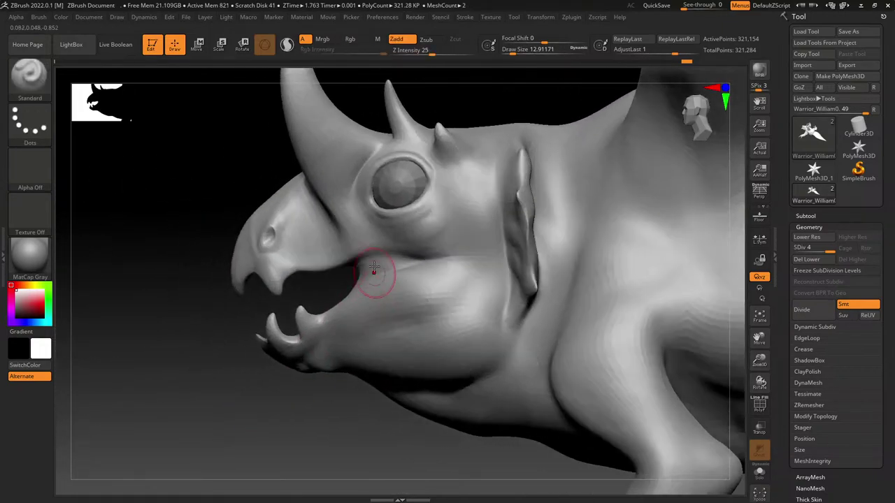
{"action": "right_click_drag", "start_coordinate": [375, 275], "coordinate": [366, 309], "text": "ctrl"}
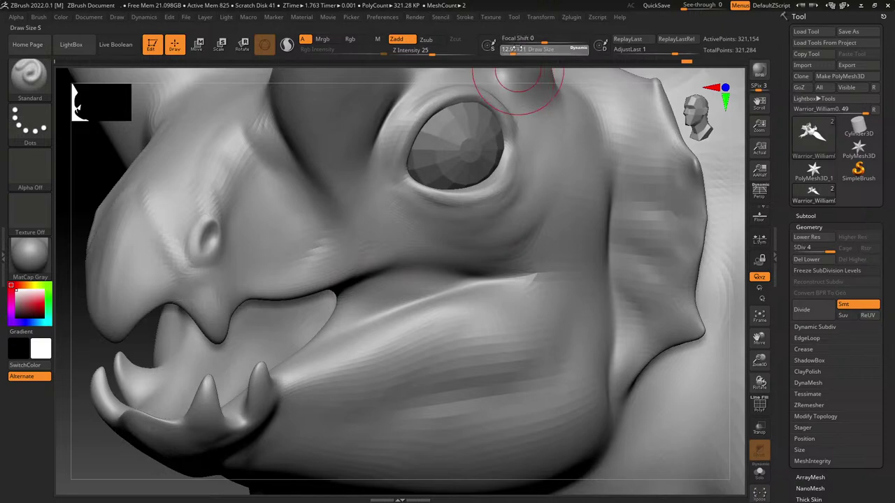
{"action": "left_click_drag", "start_coordinate": [516, 51], "coordinate": [507, 51]}
{"action": "right_click_drag", "start_coordinate": [458, 129], "coordinate": [431, 136]}
{"action": "right_click_drag", "start_coordinate": [431, 136], "coordinate": [420, 252], "text": "alt"}
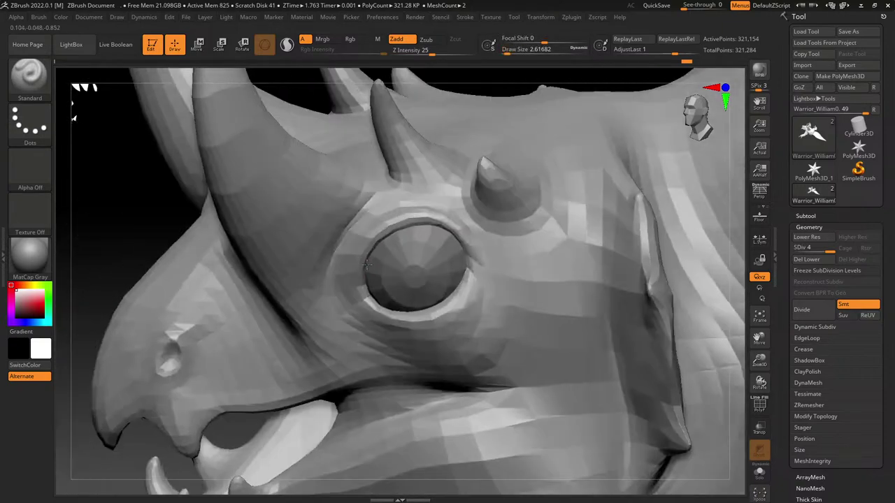
{"action": "left_click_drag", "start_coordinate": [507, 51], "coordinate": [508, 51]}
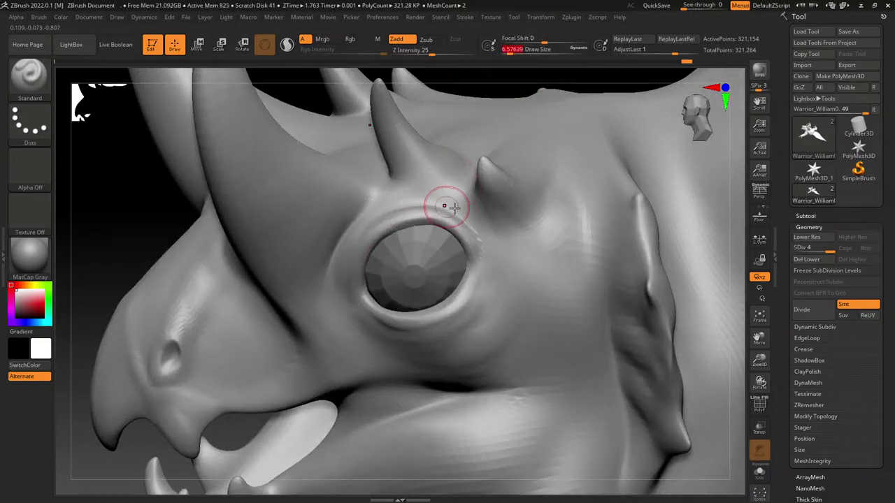
{"action": "mouse_move", "coordinate": [460, 215]}
{"action": "left_mouse_down"}
{"action": "mouse_move", "coordinate": [394, 200]}
{"action": "mouse_move", "coordinate": [360, 225]}
{"action": "left_mouse_up"}
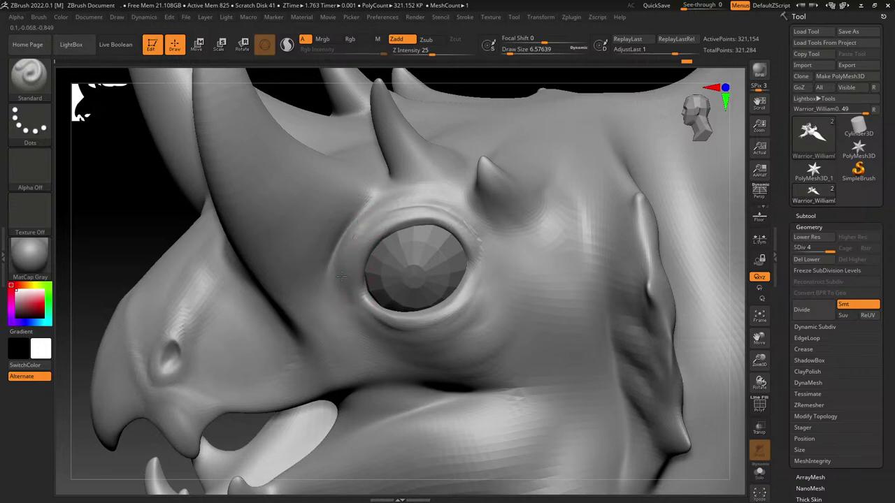
{"action": "left_click_drag", "start_coordinate": [377, 338], "coordinate": [423, 318]}
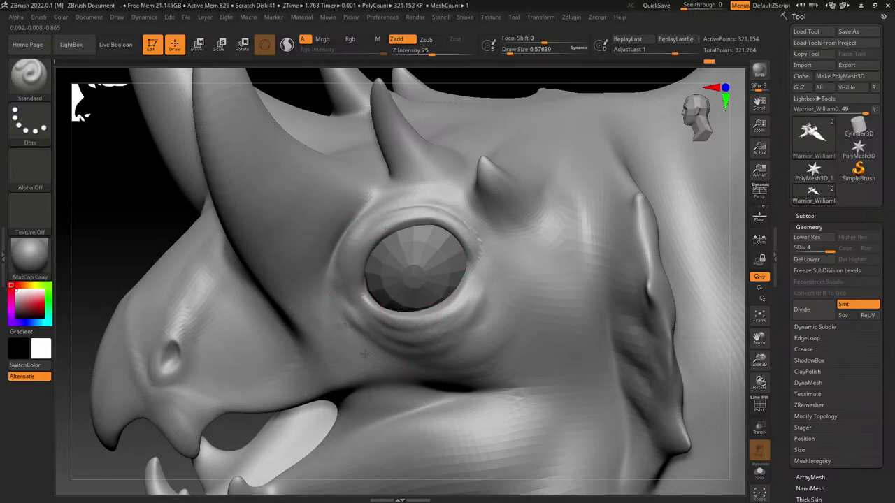
{"action": "right_click_drag", "start_coordinate": [501, 220], "coordinate": [601, 212]}
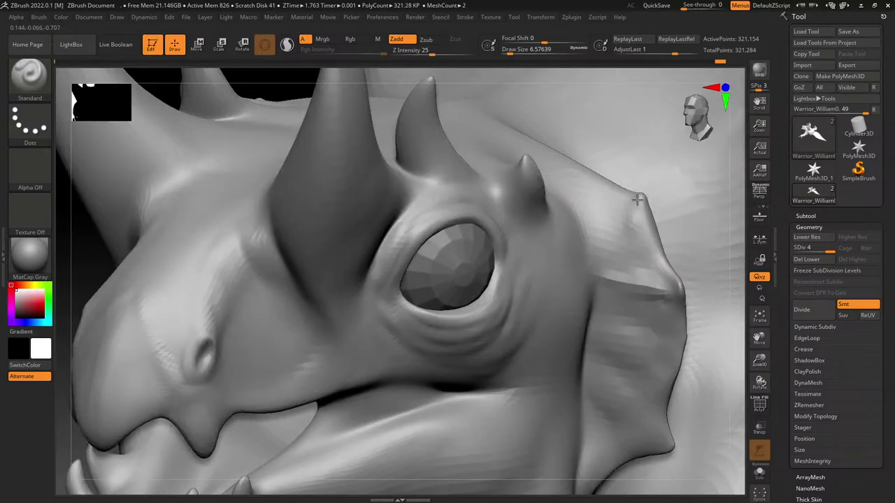
Step: Sculpt diagonal wrinkles into the lower part of the frill behind the jaw with the Standard brush, smoothing the rough strokes
{"action": "mouse_move", "coordinate": [484, 307]}
{"action": "right_mouse_down"}
{"action": "mouse_move", "coordinate": [453, 305]}
{"action": "mouse_move", "coordinate": [379, 212]}
{"action": "right_mouse_up"}
{"action": "right_click_drag", "start_coordinate": [480, 184], "coordinate": [468, 160]}
{"action": "mouse_move", "coordinate": [495, 259]}
{"action": "left_mouse_down"}
{"action": "mouse_move", "coordinate": [496, 300]}
{"action": "mouse_move", "coordinate": [483, 292]}
{"action": "left_mouse_up"}
{"action": "left_click_drag", "start_coordinate": [477, 361], "coordinate": [494, 303], "text": "shift"}
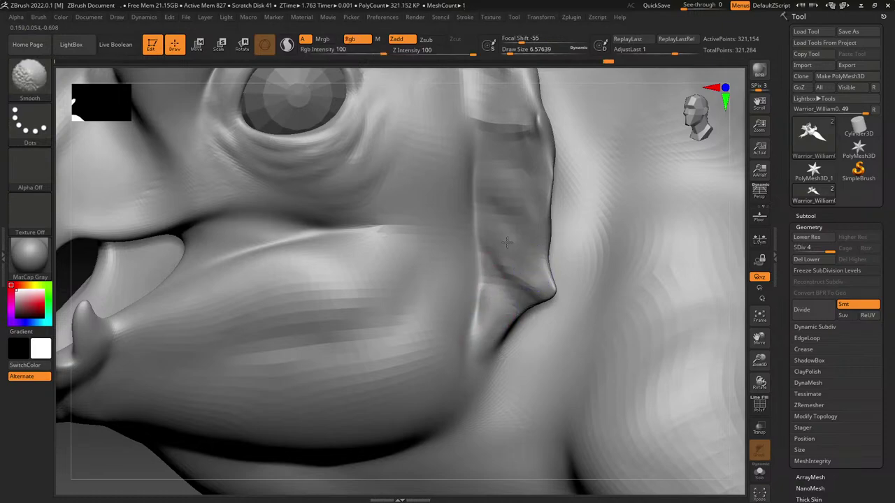
{"action": "left_click_drag", "start_coordinate": [507, 242], "coordinate": [488, 203], "text": "shift"}
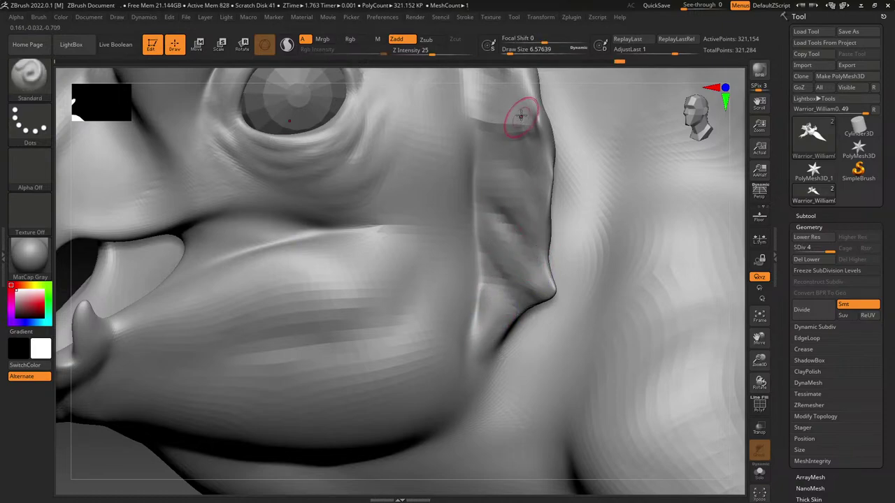
{"action": "right_click_drag", "start_coordinate": [521, 117], "coordinate": [526, 142]}
{"action": "left_click_drag", "start_coordinate": [492, 156], "coordinate": [529, 179]}
{"action": "left_click_drag", "start_coordinate": [484, 181], "coordinate": [523, 204]}
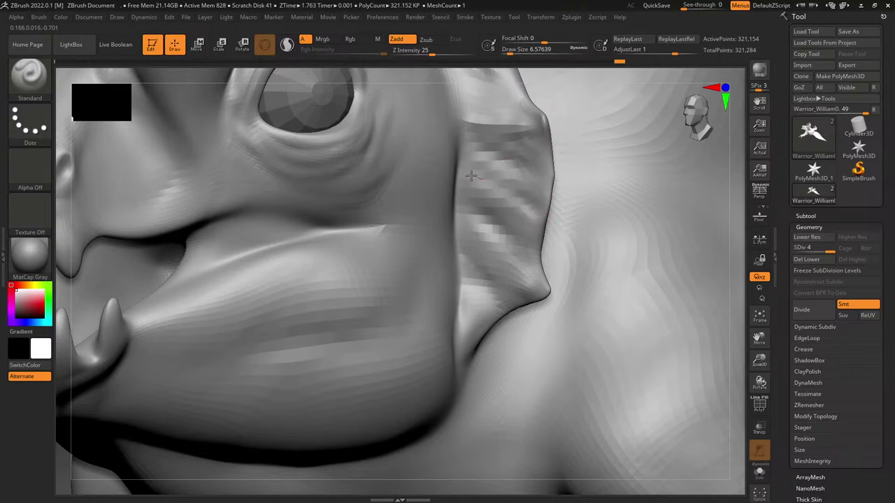
Step: Add creases near the frill's upper spikes and smooth the diagonal ridges across its lower membrane
{"action": "right_click_drag", "start_coordinate": [479, 165], "coordinate": [423, 368], "text": "alt"}
{"action": "left_click_drag", "start_coordinate": [456, 302], "coordinate": [427, 274]}
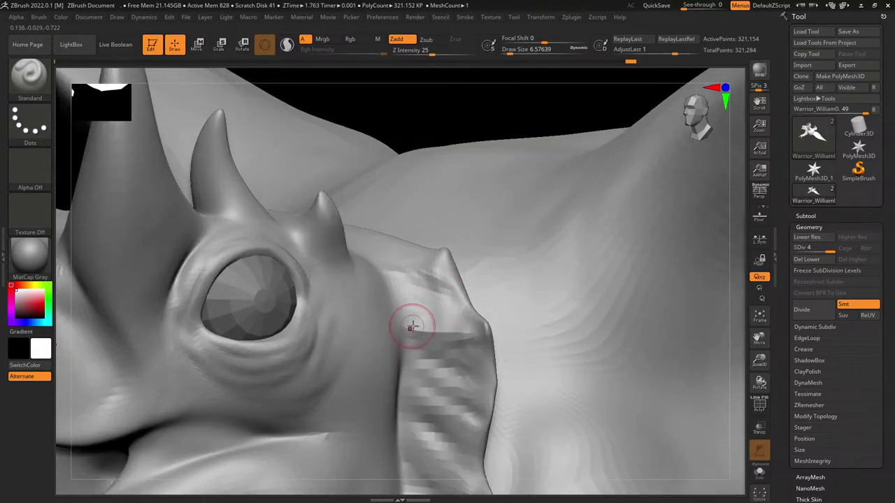
{"action": "left_click_drag", "start_coordinate": [449, 385], "coordinate": [467, 370], "text": "shift"}
{"action": "mouse_move", "coordinate": [456, 463]}
{"action": "left_mouse_down", "text": "shift"}
{"action": "mouse_move", "coordinate": [431, 432]}
{"action": "mouse_move", "coordinate": [428, 409]}
{"action": "left_mouse_up", "text": "shift"}
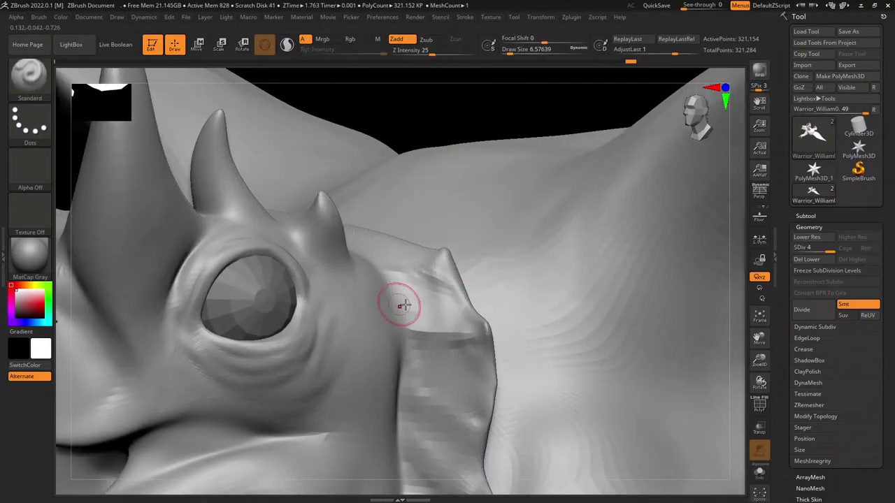
{"action": "right_click_drag", "start_coordinate": [446, 315], "coordinate": [501, 186], "text": "alt"}
{"action": "left_click_drag", "start_coordinate": [480, 357], "coordinate": [476, 375], "text": "shift"}
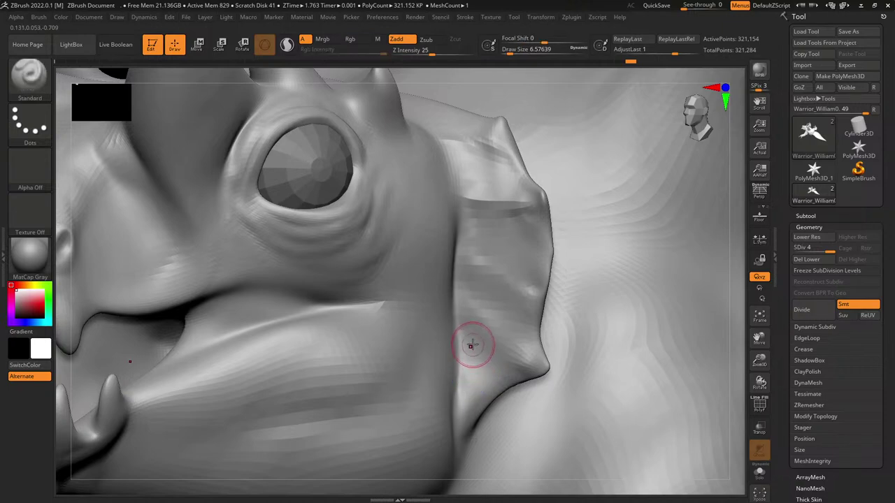
Step: Sculpt curved folds around the cheek between the nostril and the large horn's base, then soften them
{"action": "mouse_move", "coordinate": [381, 262]}
{"action": "right_mouse_down"}
{"action": "mouse_move", "coordinate": [419, 210]}
{"action": "mouse_move", "coordinate": [348, 289]}
{"action": "right_mouse_up"}
{"action": "left_click_drag", "start_coordinate": [349, 325], "coordinate": [337, 360]}
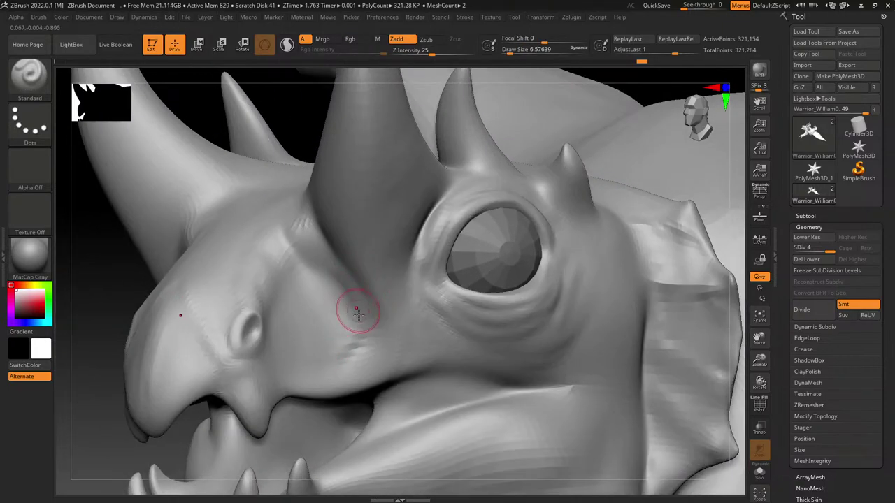
{"action": "mouse_move", "coordinate": [357, 311]}
{"action": "left_mouse_down"}
{"action": "mouse_move", "coordinate": [325, 353]}
{"action": "mouse_move", "coordinate": [338, 280]}
{"action": "left_mouse_up"}
{"action": "left_click_drag", "start_coordinate": [285, 296], "coordinate": [313, 375]}
{"action": "right_click_drag", "start_coordinate": [329, 281], "coordinate": [328, 264]}
{"action": "left_click_drag", "start_coordinate": [343, 334], "coordinate": [343, 350], "text": "shift"}
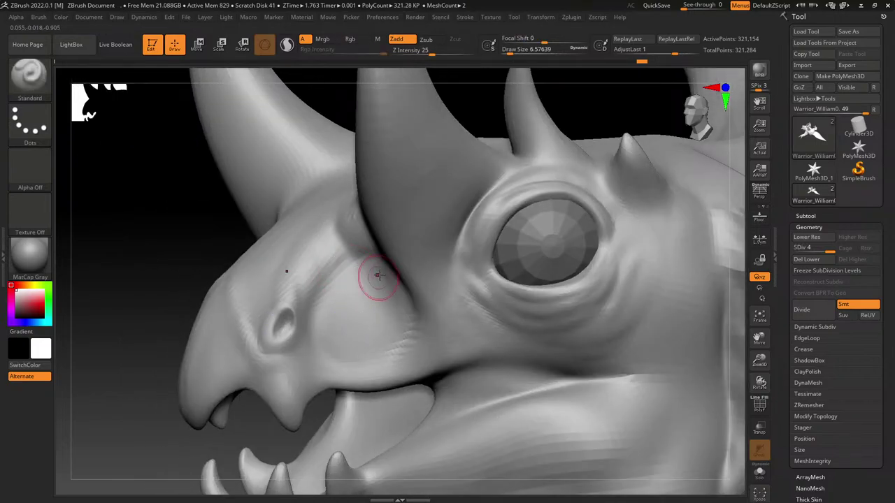
Step: Set the draw size to about 2.6 and sculpt fine folds below the nostril and along the upper lip
{"action": "right_click_drag", "start_coordinate": [369, 280], "coordinate": [425, 250]}
{"action": "left_click_drag", "start_coordinate": [508, 50], "coordinate": [506, 51]}
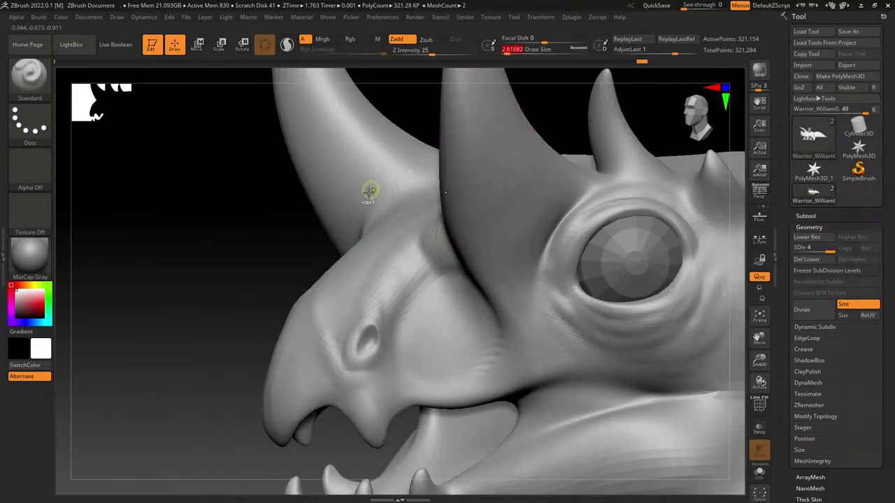
{"action": "mouse_move", "coordinate": [368, 194]}
{"action": "right_mouse_down", "text": "ctrl"}
{"action": "mouse_move", "coordinate": [352, 312]}
{"action": "mouse_move", "coordinate": [397, 282]}
{"action": "right_mouse_up", "text": "ctrl"}
{"action": "mouse_move", "coordinate": [422, 236]}
{"action": "right_mouse_down"}
{"action": "mouse_move", "coordinate": [398, 305]}
{"action": "mouse_move", "coordinate": [379, 226]}
{"action": "mouse_move", "coordinate": [415, 284]}
{"action": "right_mouse_up"}
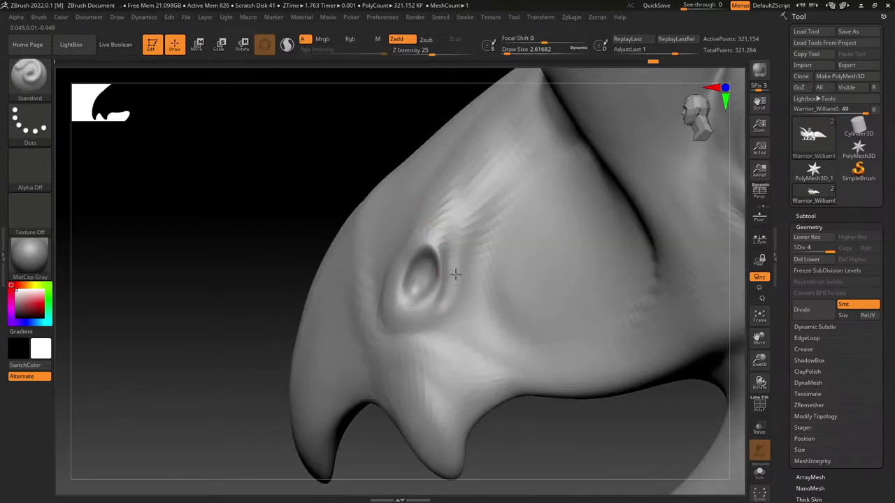
{"action": "left_click_drag", "start_coordinate": [392, 269], "coordinate": [512, 383]}
{"action": "mouse_move", "coordinate": [449, 329]}
{"action": "left_mouse_down"}
{"action": "mouse_move", "coordinate": [519, 386]}
{"action": "mouse_move", "coordinate": [494, 395]}
{"action": "left_mouse_up"}
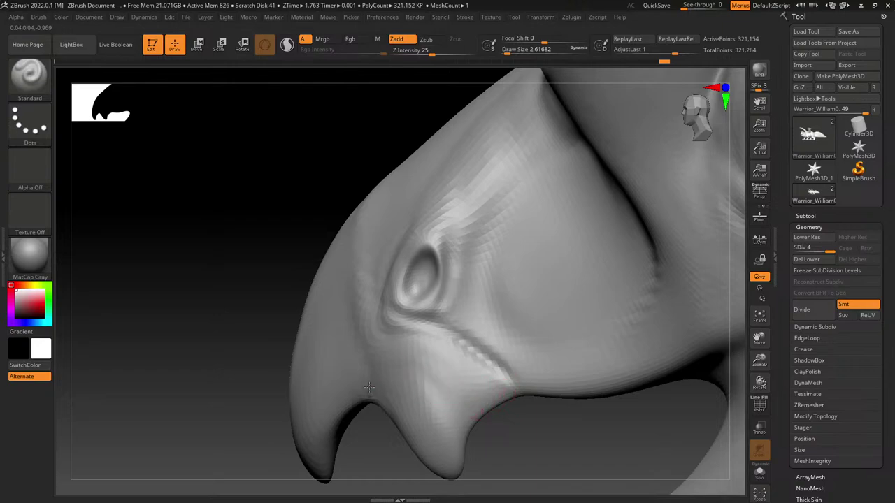
{"action": "mouse_move", "coordinate": [413, 361]}
{"action": "left_mouse_down", "text": "alt"}
{"action": "mouse_move", "coordinate": [513, 382]}
{"action": "mouse_move", "coordinate": [482, 346]}
{"action": "mouse_move", "coordinate": [556, 386]}
{"action": "mouse_move", "coordinate": [621, 385]}
{"action": "left_mouse_up", "text": "alt"}
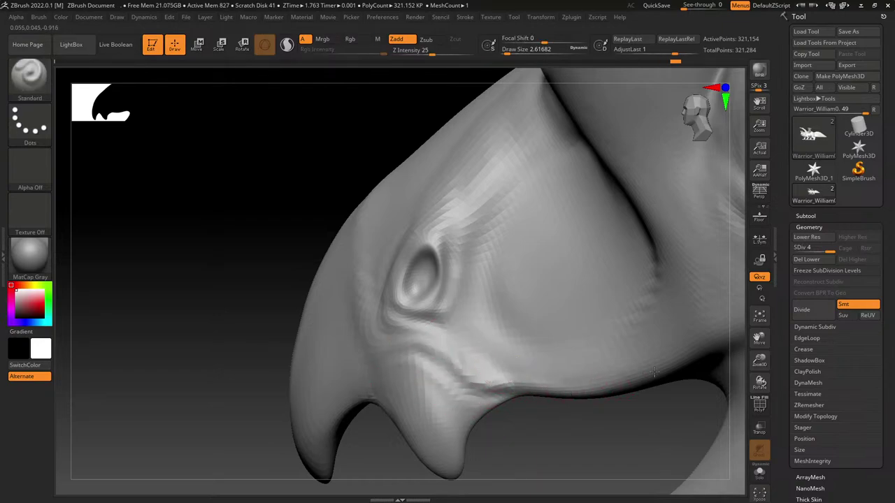
{"action": "left_click_drag", "start_coordinate": [468, 372], "coordinate": [389, 336]}
Step: Add fine wrinkles over the front of the snout and down to the beak's edge
{"action": "mouse_move", "coordinate": [380, 329]}
{"action": "right_mouse_down", "text": "ctrl"}
{"action": "mouse_move", "coordinate": [374, 250]}
{"action": "mouse_move", "coordinate": [454, 230]}
{"action": "right_mouse_up", "text": "ctrl"}
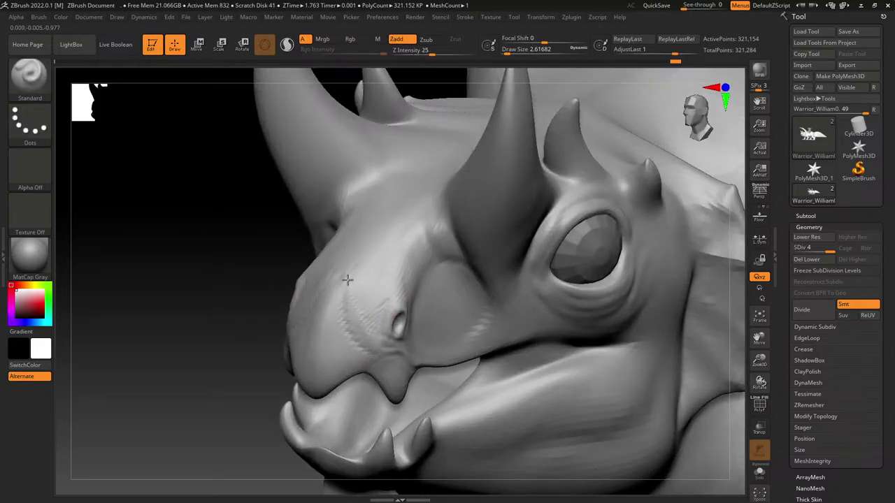
{"action": "mouse_move", "coordinate": [348, 279]}
{"action": "left_mouse_down"}
{"action": "mouse_move", "coordinate": [356, 262]}
{"action": "mouse_move", "coordinate": [376, 353]}
{"action": "mouse_move", "coordinate": [368, 256]}
{"action": "mouse_move", "coordinate": [325, 312]}
{"action": "mouse_move", "coordinate": [317, 342]}
{"action": "left_mouse_up"}
{"action": "right_click_drag", "start_coordinate": [326, 314], "coordinate": [293, 268]}
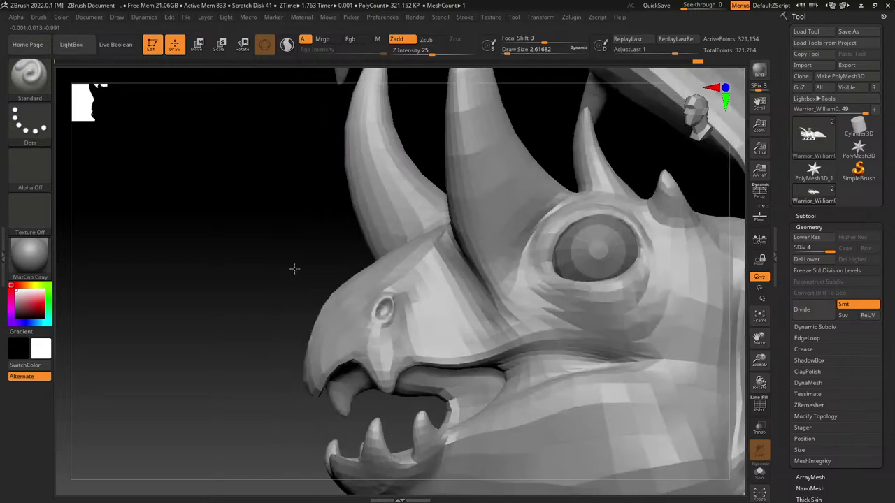
{"action": "left_click_drag", "start_coordinate": [376, 358], "coordinate": [385, 385]}
{"action": "left_click_drag", "start_coordinate": [344, 336], "coordinate": [338, 321]}
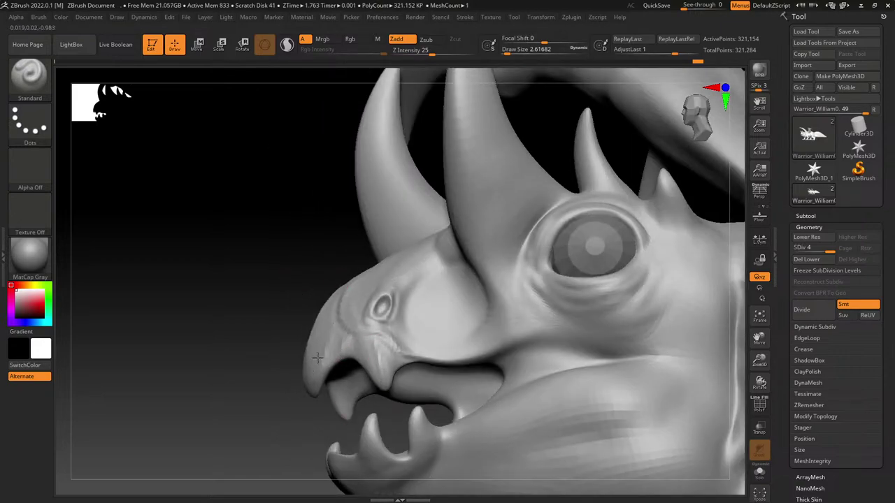
Step: Sculpt folds below the lower fangs, running around the front of the lower jaw and under the chin
{"action": "right_click_drag", "start_coordinate": [348, 383], "coordinate": [373, 172], "text": "alt"}
{"action": "mouse_move", "coordinate": [372, 171]}
{"action": "right_mouse_down", "text": "ctrl"}
{"action": "mouse_move", "coordinate": [379, 308]}
{"action": "mouse_move", "coordinate": [447, 227]}
{"action": "right_mouse_up", "text": "ctrl"}
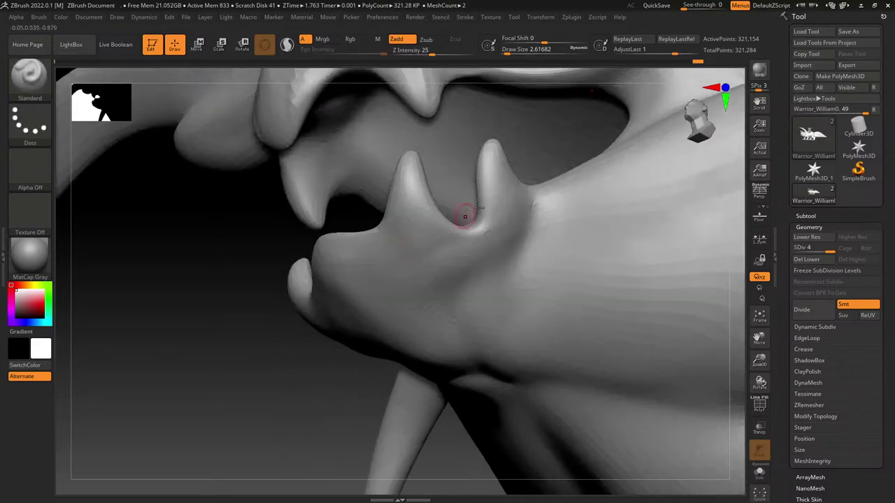
{"action": "mouse_move", "coordinate": [530, 194]}
{"action": "left_mouse_down"}
{"action": "mouse_move", "coordinate": [445, 280]}
{"action": "mouse_move", "coordinate": [439, 315]}
{"action": "left_mouse_up"}
{"action": "right_click_drag", "start_coordinate": [464, 279], "coordinate": [475, 294]}
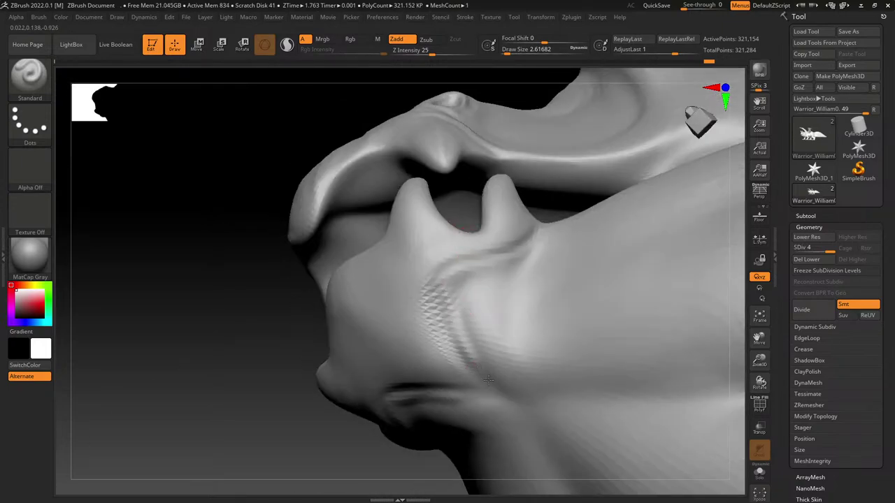
{"action": "mouse_move", "coordinate": [445, 296]}
{"action": "left_mouse_down"}
{"action": "mouse_move", "coordinate": [540, 242]}
{"action": "mouse_move", "coordinate": [481, 268]}
{"action": "mouse_move", "coordinate": [470, 338]}
{"action": "mouse_move", "coordinate": [488, 373]}
{"action": "mouse_move", "coordinate": [466, 292]}
{"action": "mouse_move", "coordinate": [552, 246]}
{"action": "left_mouse_up"}
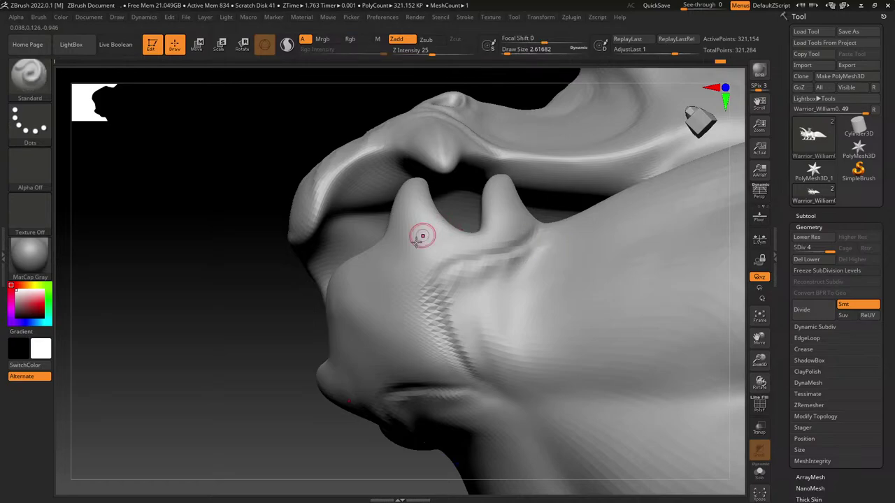
{"action": "mouse_move", "coordinate": [421, 238]}
{"action": "right_mouse_down"}
{"action": "mouse_move", "coordinate": [412, 277]}
{"action": "mouse_move", "coordinate": [458, 150]}
{"action": "mouse_move", "coordinate": [442, 226]}
{"action": "right_mouse_up"}
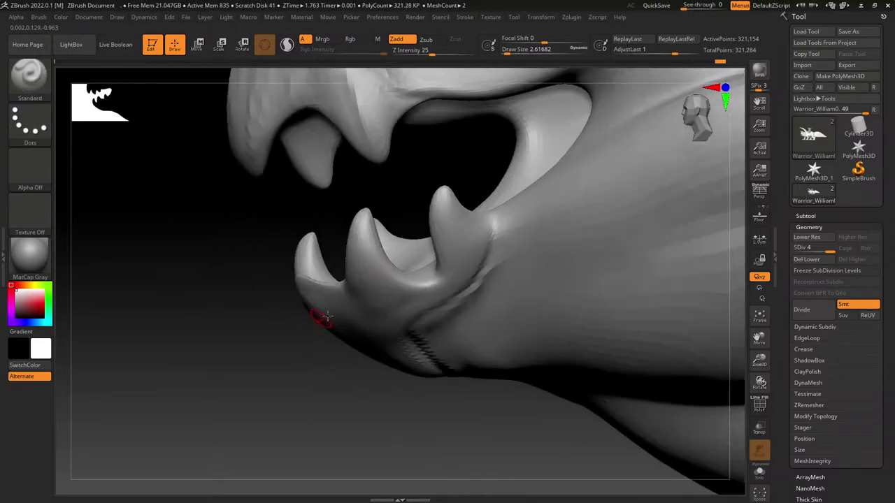
{"action": "mouse_move", "coordinate": [384, 303]}
{"action": "right_mouse_down", "text": "ctrl"}
{"action": "mouse_move", "coordinate": [452, 169]}
{"action": "mouse_move", "coordinate": [392, 272]}
{"action": "mouse_move", "coordinate": [454, 210]}
{"action": "mouse_move", "coordinate": [423, 226]}
{"action": "right_mouse_up", "text": "ctrl"}
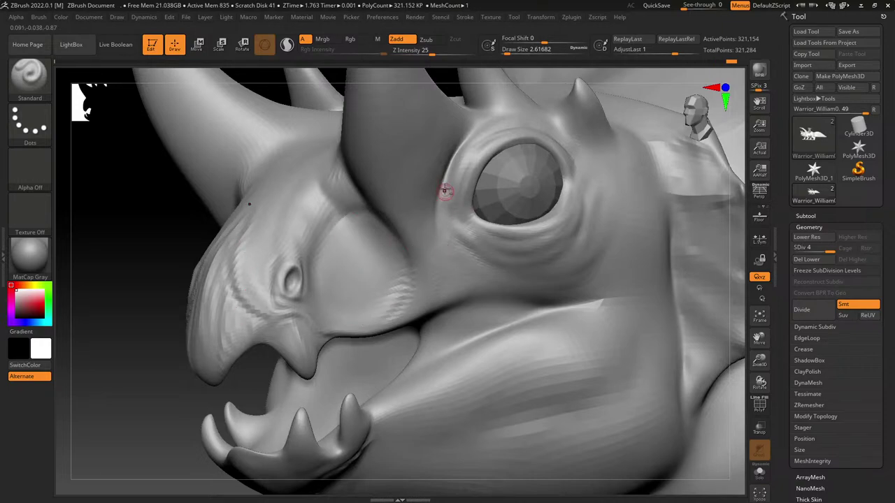
Step: Add fine grooves along the large horn beside the eye and wrinkles behind the eye socket
{"action": "right_click_drag", "start_coordinate": [394, 176], "coordinate": [356, 326]}
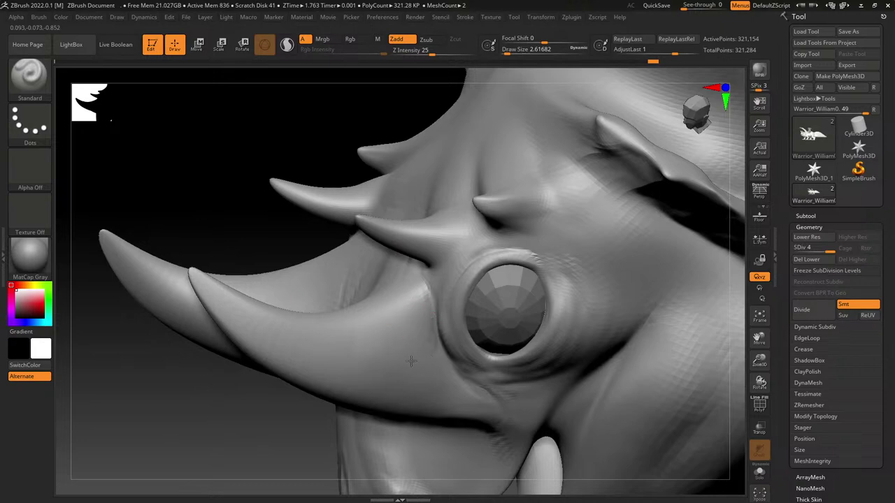
{"action": "left_click_drag", "start_coordinate": [337, 358], "coordinate": [323, 351]}
{"action": "mouse_move", "coordinate": [321, 346]}
{"action": "left_mouse_down"}
{"action": "mouse_move", "coordinate": [244, 312]}
{"action": "mouse_move", "coordinate": [310, 355]}
{"action": "left_mouse_up"}
{"action": "mouse_move", "coordinate": [425, 366]}
{"action": "left_mouse_down"}
{"action": "mouse_move", "coordinate": [456, 383]}
{"action": "mouse_move", "coordinate": [421, 356]}
{"action": "left_mouse_up"}
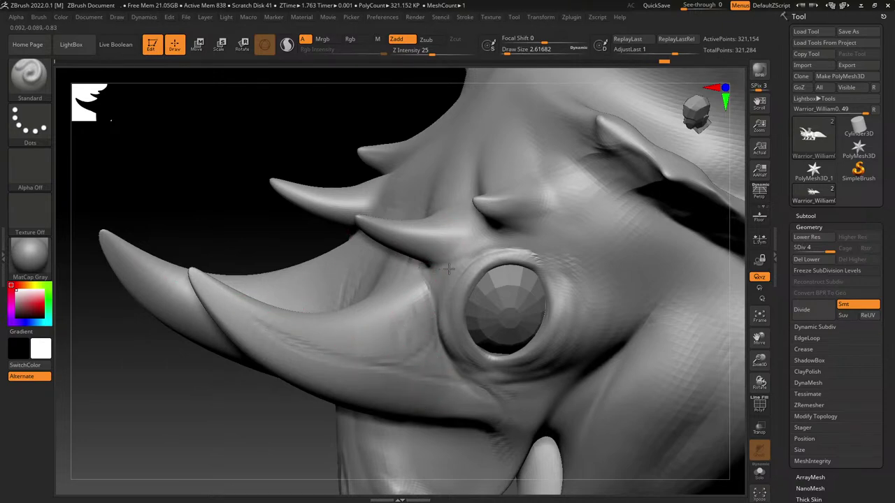
{"action": "left_click_drag", "start_coordinate": [501, 227], "coordinate": [572, 231]}
Step: Sculpt creases from the upper jaw muscle down to the corner of the mouth
{"action": "mouse_move", "coordinate": [537, 249]}
{"action": "right_mouse_down", "text": "ctrl"}
{"action": "mouse_move", "coordinate": [422, 176]}
{"action": "mouse_move", "coordinate": [435, 268]}
{"action": "mouse_move", "coordinate": [481, 313]}
{"action": "right_mouse_up", "text": "ctrl"}
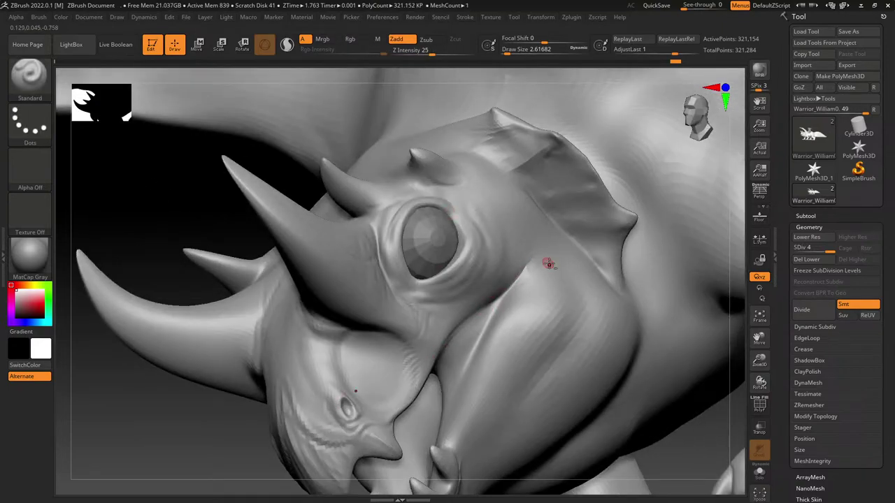
{"action": "left_click_drag", "start_coordinate": [549, 264], "coordinate": [447, 345]}
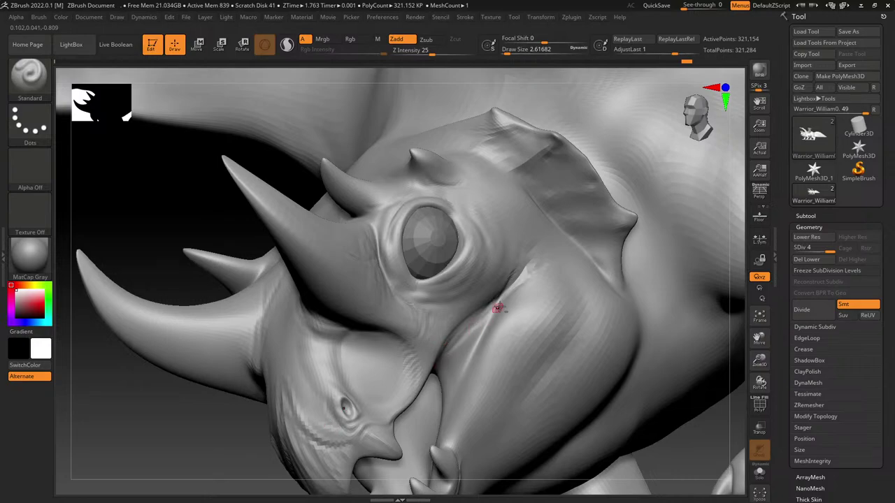
{"action": "mouse_move", "coordinate": [498, 307]}
{"action": "left_mouse_down"}
{"action": "mouse_move", "coordinate": [459, 352]}
{"action": "mouse_move", "coordinate": [461, 363]}
{"action": "left_mouse_up"}
{"action": "mouse_move", "coordinate": [462, 351]}
{"action": "right_mouse_down", "text": "alt"}
{"action": "mouse_move", "coordinate": [430, 230]}
{"action": "mouse_move", "coordinate": [420, 242]}
{"action": "mouse_move", "coordinate": [416, 277]}
{"action": "right_mouse_up", "text": "alt"}
{"action": "right_click_drag", "start_coordinate": [432, 243], "coordinate": [453, 221]}
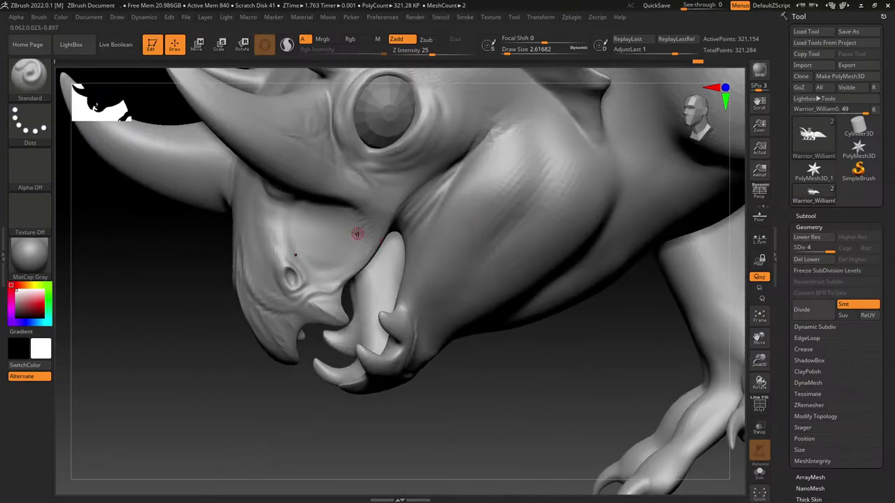
{"action": "mouse_move", "coordinate": [362, 232]}
{"action": "right_mouse_down"}
{"action": "mouse_move", "coordinate": [419, 164]}
{"action": "mouse_move", "coordinate": [409, 176]}
{"action": "mouse_move", "coordinate": [430, 172]}
{"action": "right_mouse_up"}
{"action": "mouse_move", "coordinate": [431, 144]}
{"action": "left_mouse_down"}
{"action": "mouse_move", "coordinate": [421, 213]}
{"action": "mouse_move", "coordinate": [427, 177]}
{"action": "left_mouse_up"}
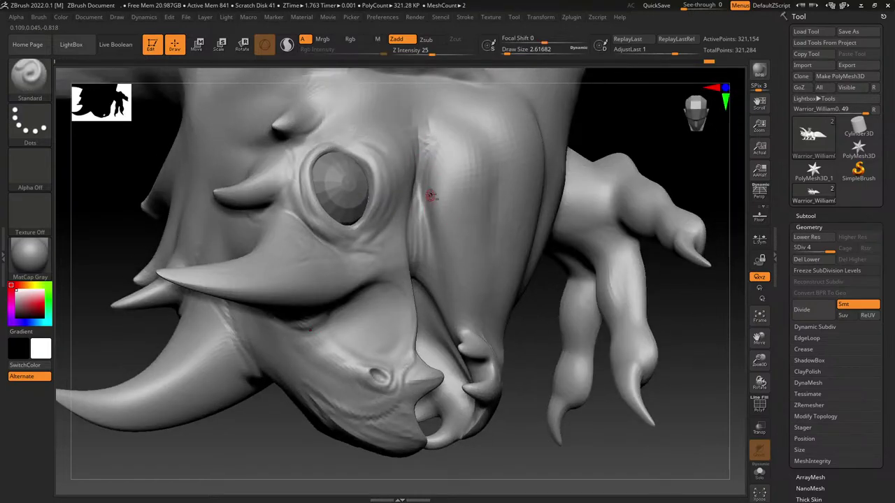
Step: Define the rear edge of the jaw, then set the draw size to about 5.8 and sculpt softened folds across the throat
{"action": "right_click_drag", "start_coordinate": [399, 200], "coordinate": [426, 234]}
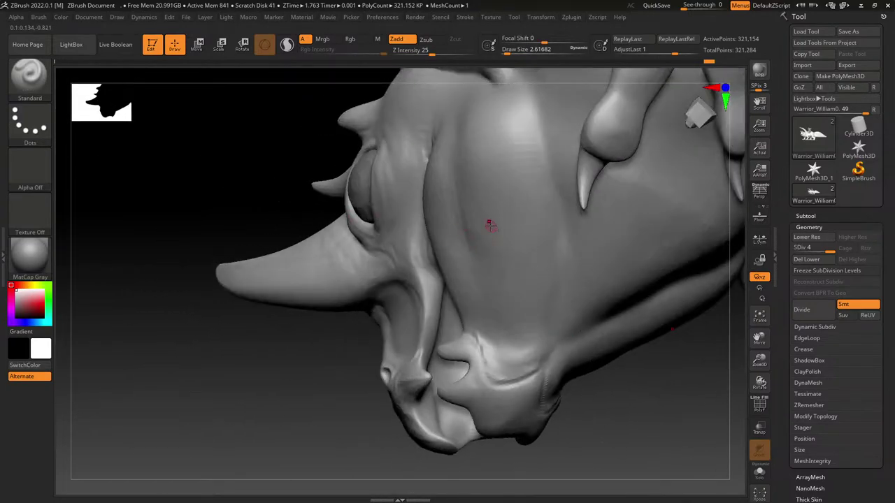
{"action": "mouse_move", "coordinate": [491, 225]}
{"action": "right_mouse_down"}
{"action": "mouse_move", "coordinate": [444, 272]}
{"action": "mouse_move", "coordinate": [489, 180]}
{"action": "right_mouse_up"}
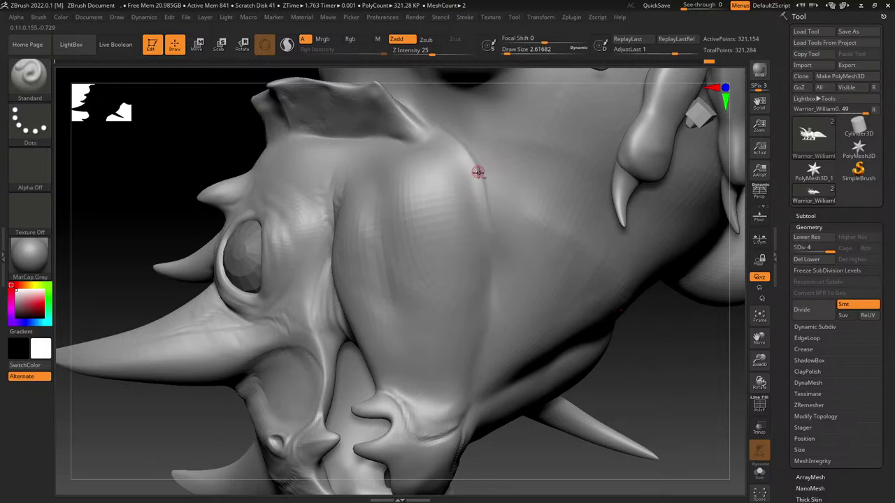
{"action": "left_click", "coordinate": [511, 49]}
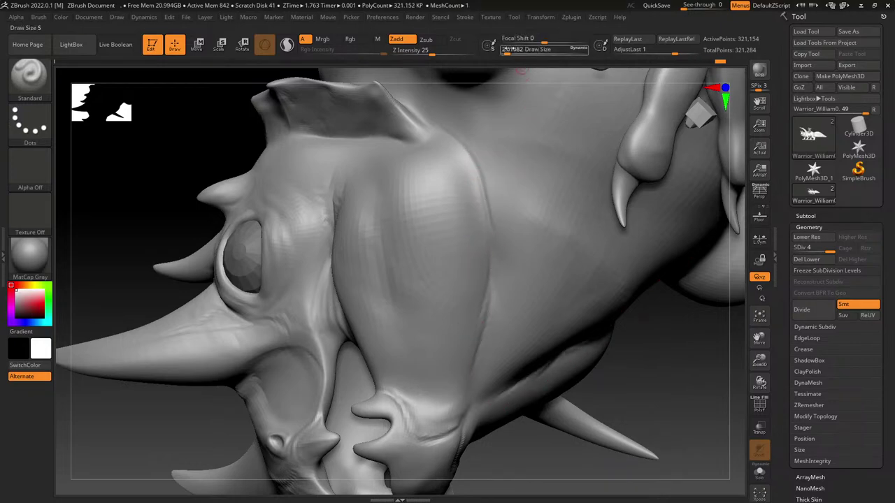
{"action": "left_click", "coordinate": [510, 49]}
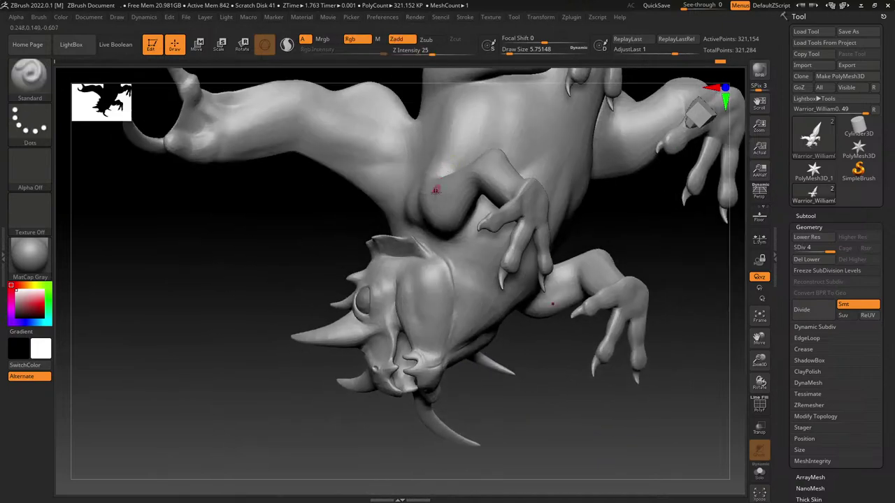
{"action": "right_click_drag", "start_coordinate": [436, 190], "coordinate": [422, 304]}
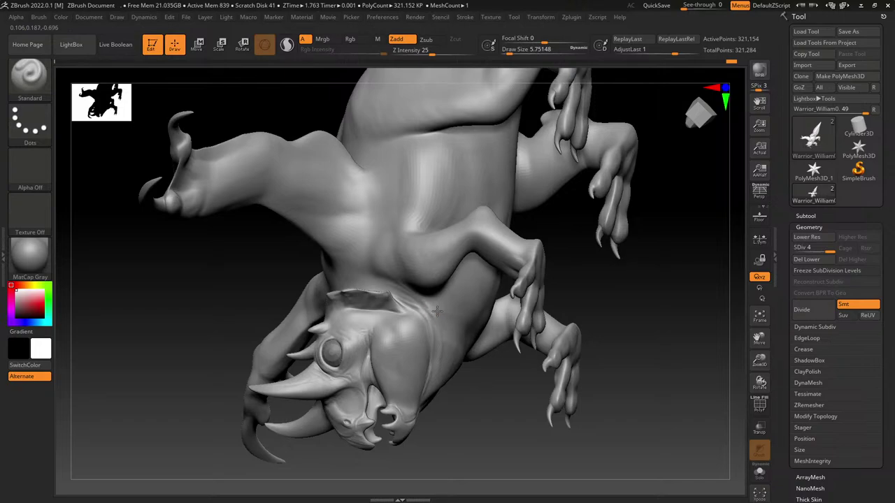
{"action": "right_click_drag", "start_coordinate": [412, 242], "coordinate": [454, 301]}
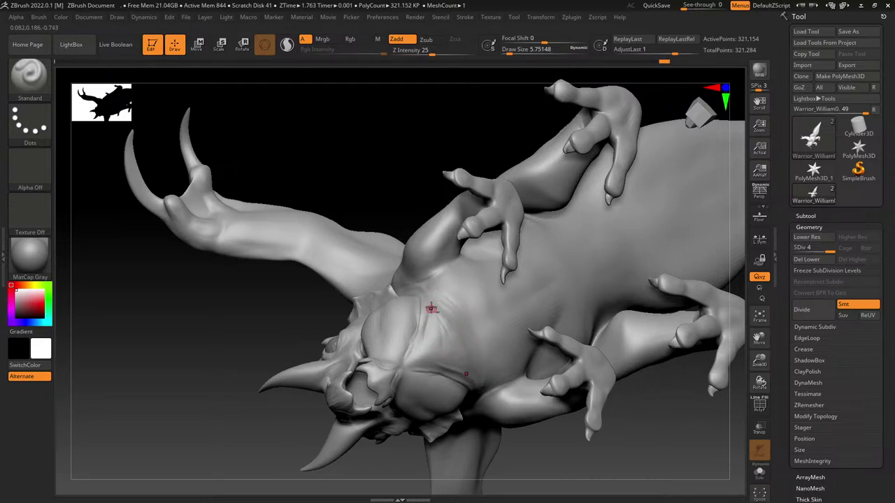
{"action": "key", "text": "shift"}
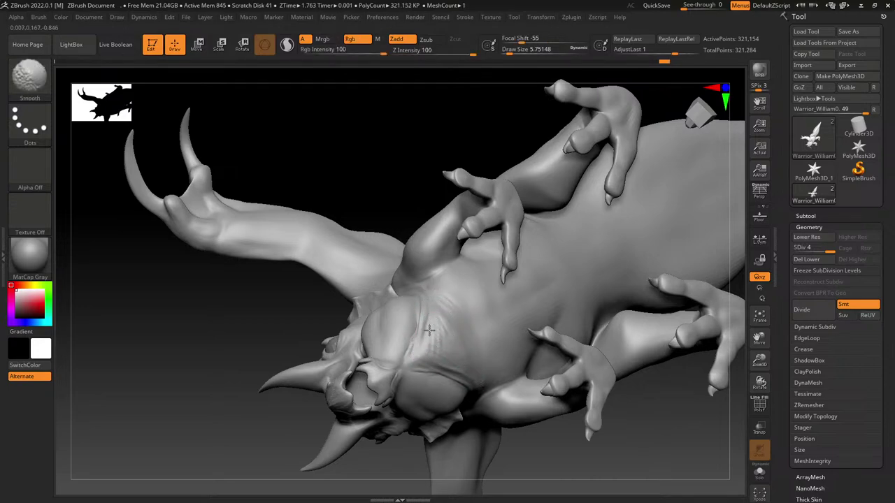
Step: Sculpt long folds with the Standard brush down the middle and sides of the chest between the front legs
{"action": "mouse_move", "coordinate": [464, 296]}
{"action": "right_mouse_down"}
{"action": "mouse_move", "coordinate": [451, 315]}
{"action": "mouse_move", "coordinate": [443, 284]}
{"action": "mouse_move", "coordinate": [522, 212]}
{"action": "mouse_move", "coordinate": [479, 314]}
{"action": "right_mouse_up"}
{"action": "right_click_drag", "start_coordinate": [494, 277], "coordinate": [482, 358]}
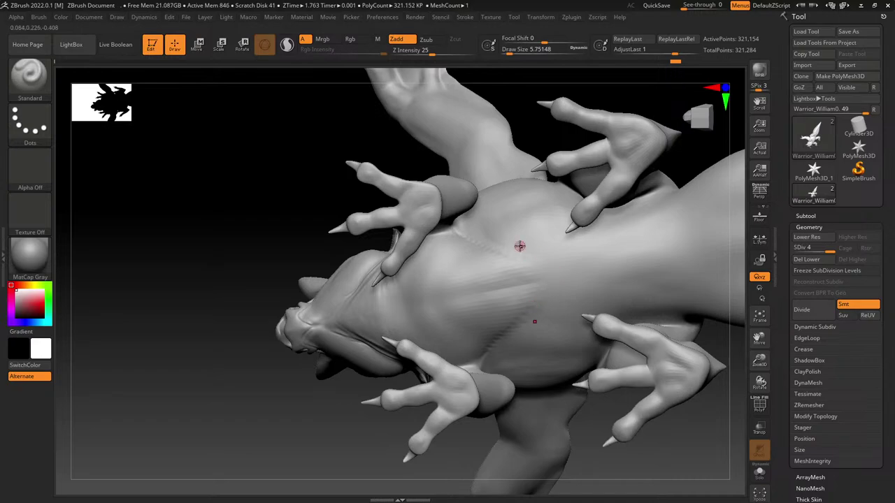
{"action": "right_click_drag", "start_coordinate": [519, 246], "coordinate": [545, 289]}
{"action": "left_click_drag", "start_coordinate": [492, 287], "coordinate": [437, 301]}
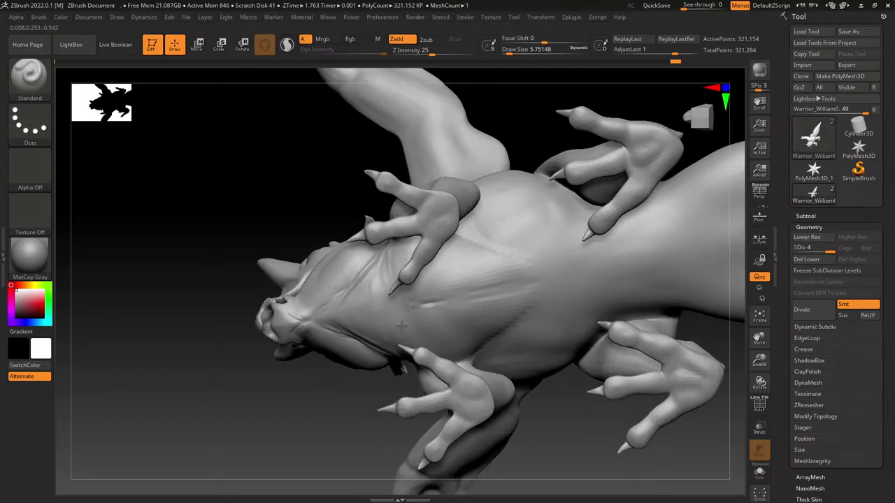
{"action": "right_click_drag", "start_coordinate": [408, 274], "coordinate": [395, 339]}
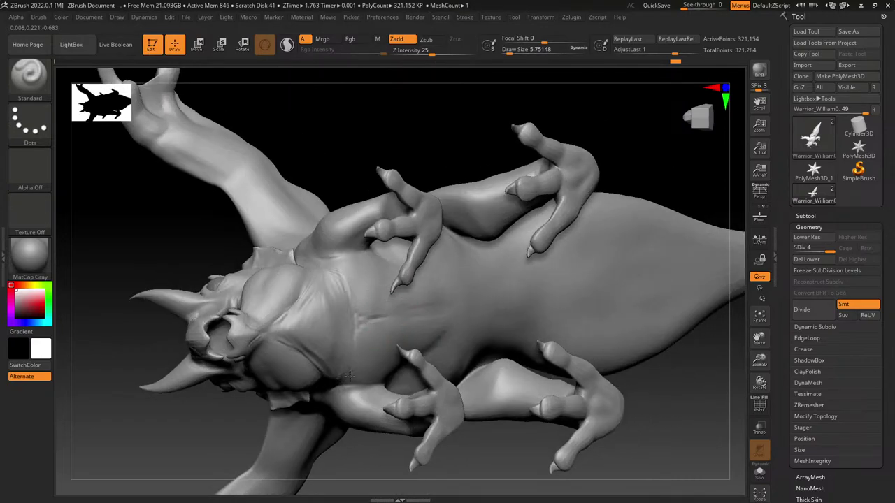
{"action": "right_click_drag", "start_coordinate": [349, 376], "coordinate": [459, 319]}
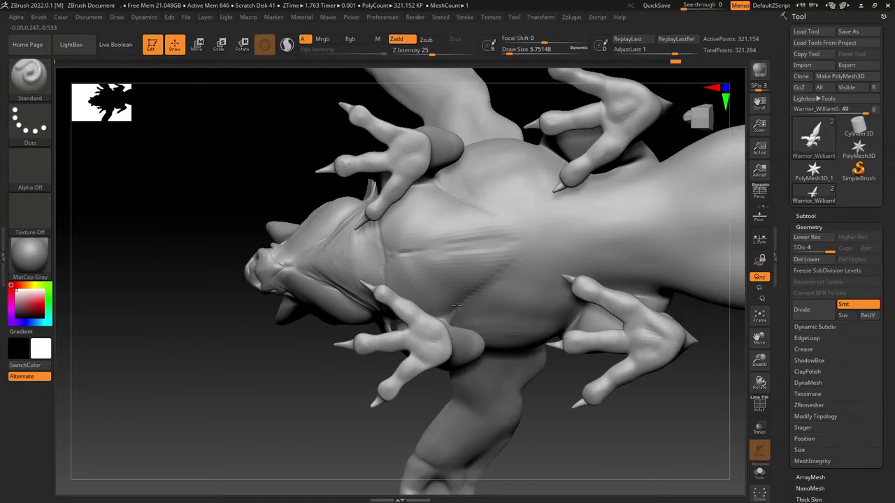
Step: Sculpt wrinkles in the armpit behind the front leg and folds across the shoulder blades beside the spine
{"action": "mouse_move", "coordinate": [428, 263]}
{"action": "right_mouse_down"}
{"action": "mouse_move", "coordinate": [415, 294]}
{"action": "mouse_move", "coordinate": [411, 269]}
{"action": "mouse_move", "coordinate": [433, 256]}
{"action": "right_mouse_up"}
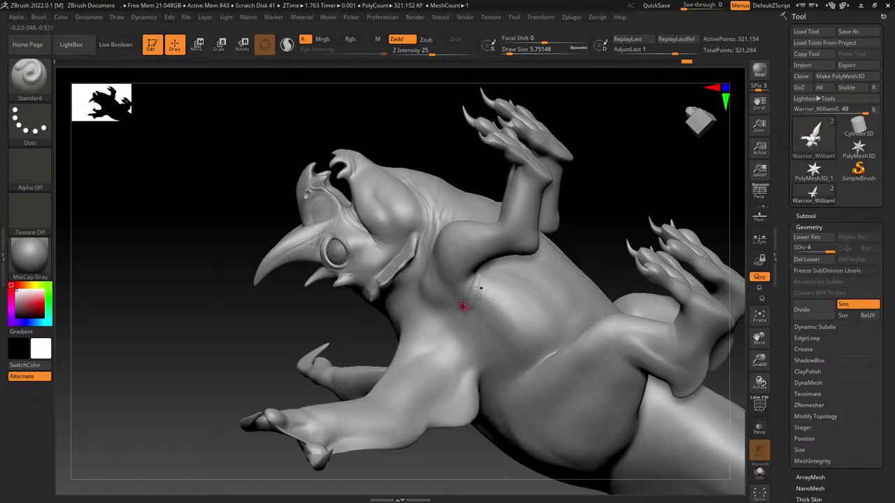
{"action": "mouse_move", "coordinate": [427, 237]}
{"action": "right_mouse_down"}
{"action": "mouse_move", "coordinate": [455, 253]}
{"action": "mouse_move", "coordinate": [432, 239]}
{"action": "right_mouse_up"}
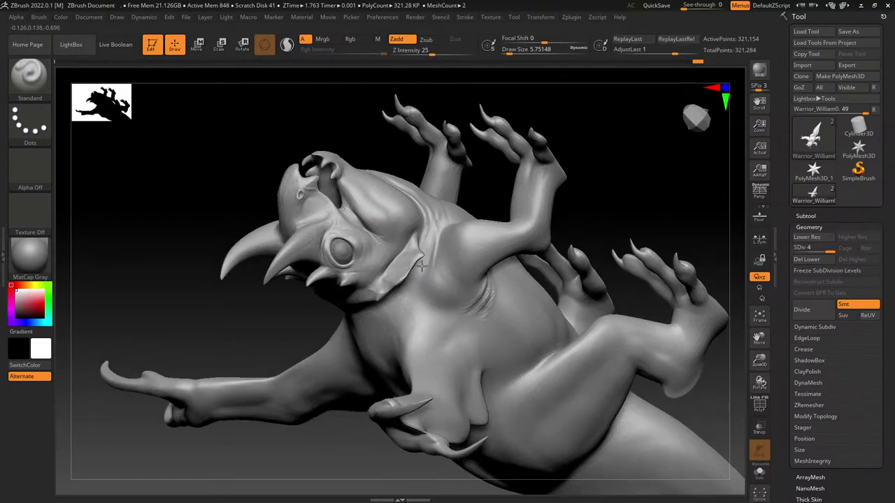
{"action": "right_click_drag", "start_coordinate": [411, 279], "coordinate": [442, 231]}
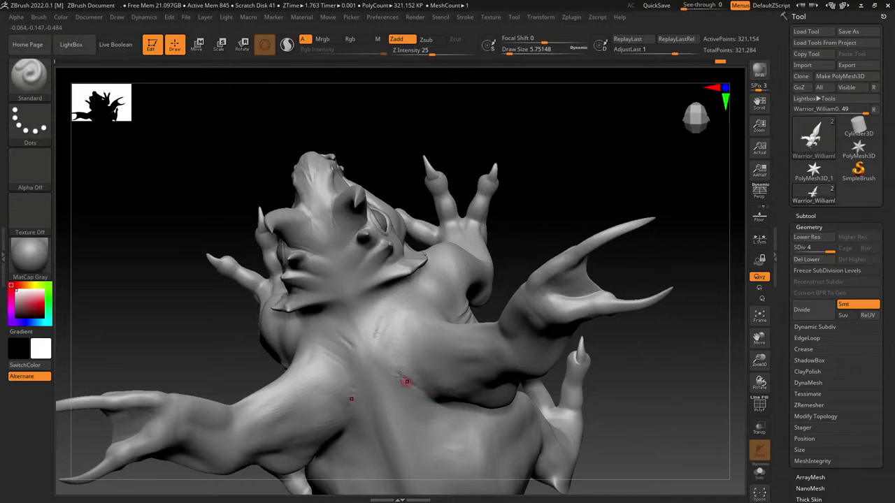
{"action": "mouse_move", "coordinate": [366, 326]}
{"action": "right_mouse_down"}
{"action": "mouse_move", "coordinate": [316, 244]}
{"action": "mouse_move", "coordinate": [334, 234]}
{"action": "right_mouse_up"}
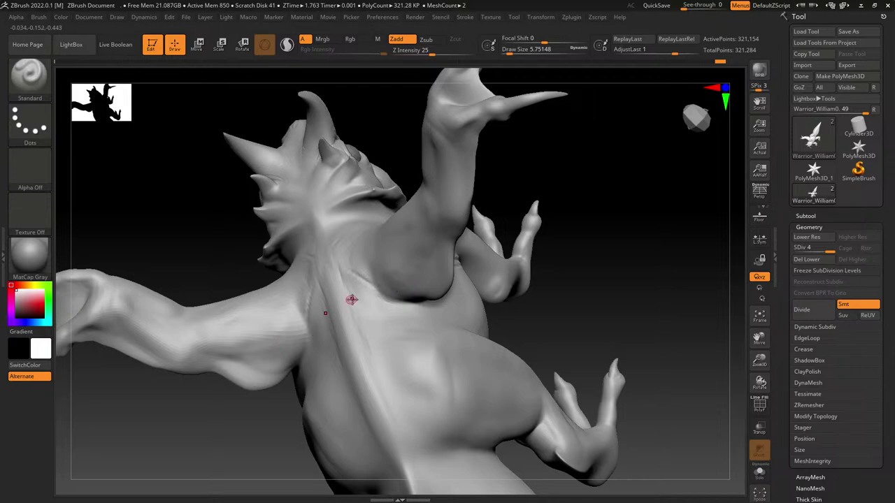
Step: Sculpt creases around the elbows of the upper arms and soft folds along and across the spine
{"action": "right_click_drag", "start_coordinate": [350, 277], "coordinate": [502, 261]}
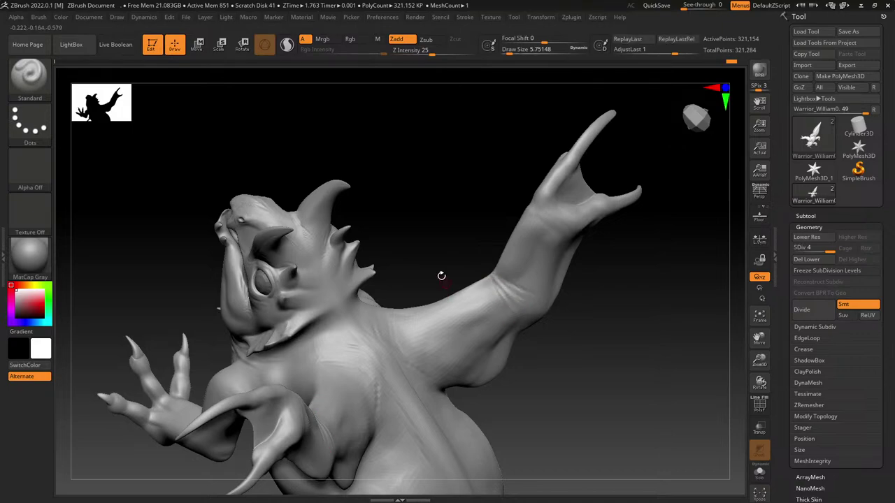
{"action": "left_click_drag", "start_coordinate": [442, 275], "coordinate": [344, 242], "text": "alt"}
{"action": "right_click_drag", "start_coordinate": [344, 241], "coordinate": [324, 344]}
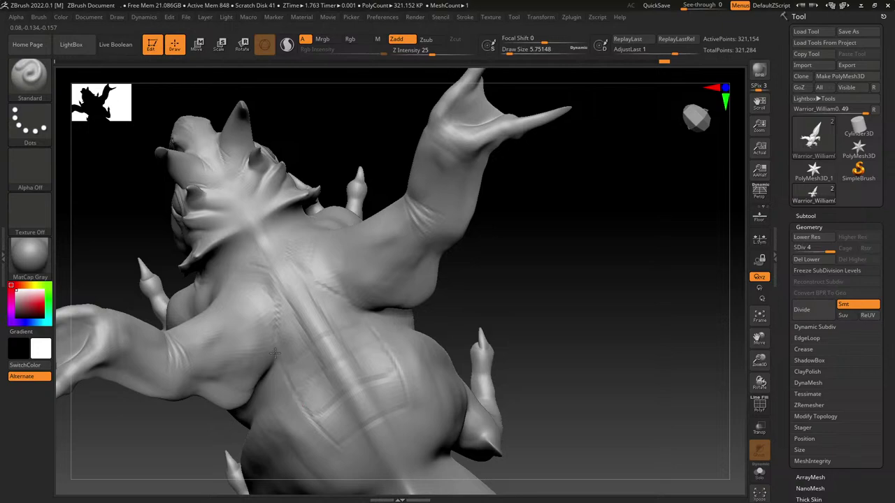
{"action": "right_click_drag", "start_coordinate": [294, 373], "coordinate": [250, 269]}
Step: Sculpt skin folds across the lower back and creases where the tail joins the body
{"action": "key", "text": "ctrl"}
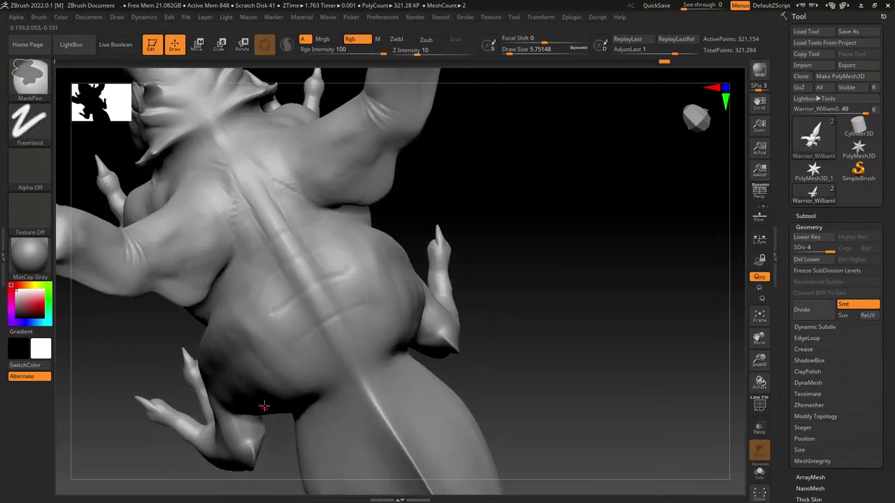
{"action": "mouse_move", "coordinate": [312, 322]}
{"action": "right_mouse_down"}
{"action": "mouse_move", "coordinate": [372, 238]}
{"action": "mouse_move", "coordinate": [415, 239]}
{"action": "right_mouse_up"}
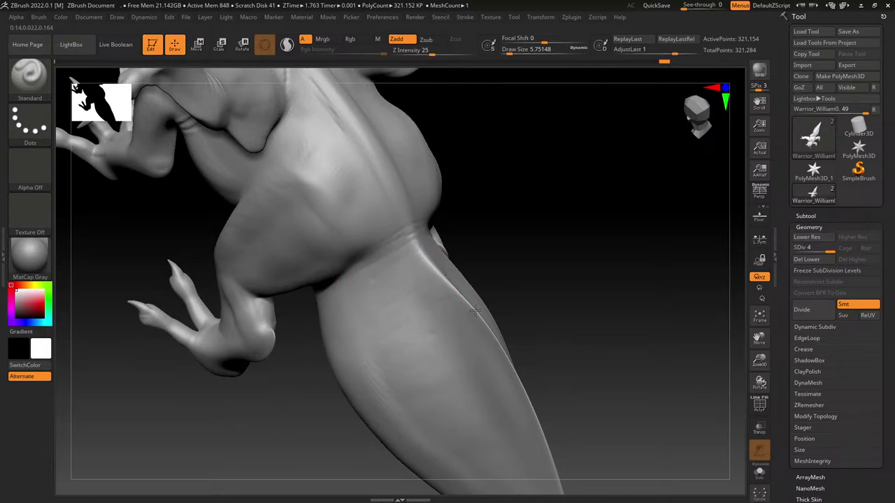
{"action": "right_click_drag", "start_coordinate": [389, 263], "coordinate": [341, 247]}
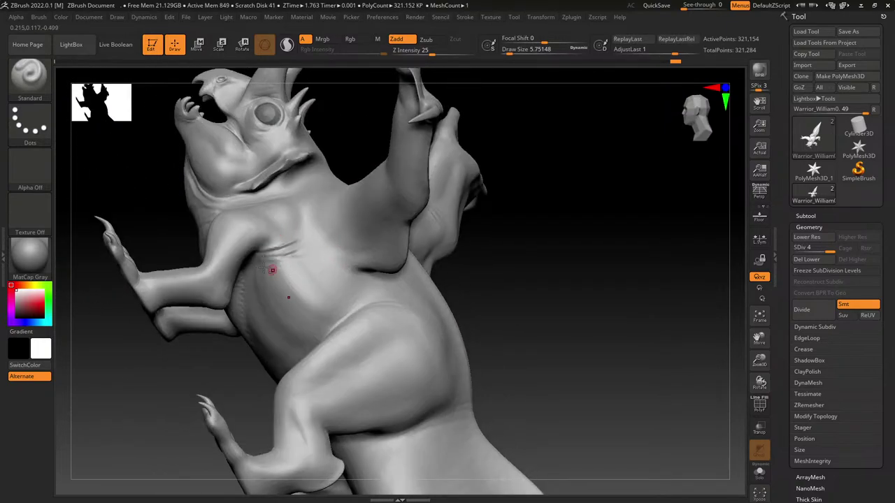
Step: Sculpt curved folds along the flank and lower belly and wrinkles around the top of the hind thigh
{"action": "right_click_drag", "start_coordinate": [300, 275], "coordinate": [331, 314]}
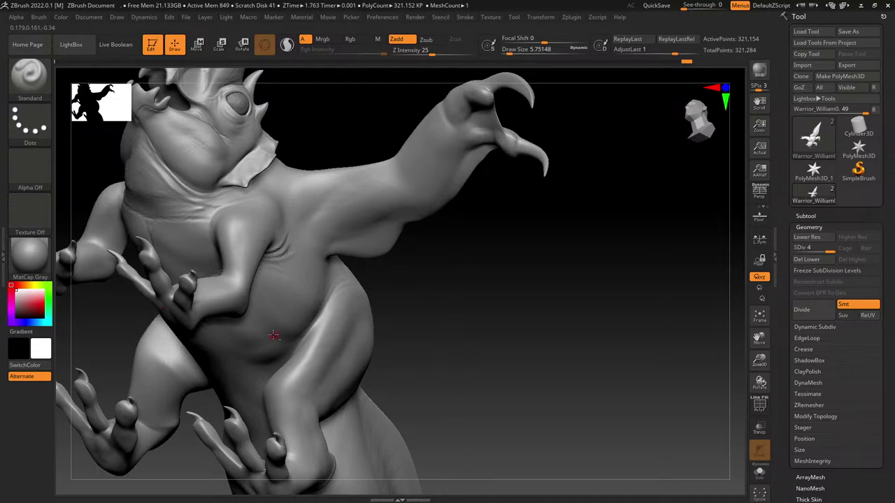
{"action": "right_click_drag", "start_coordinate": [274, 336], "coordinate": [275, 270]}
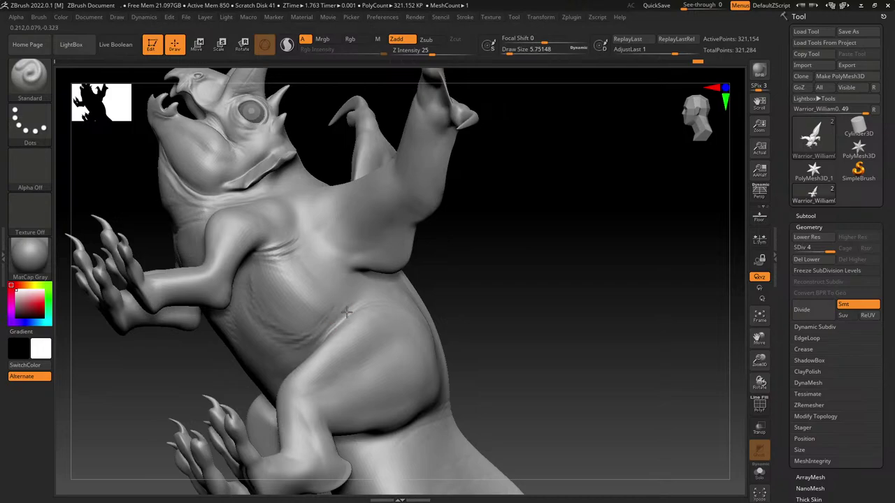
{"action": "right_click_drag", "start_coordinate": [418, 290], "coordinate": [420, 309]}
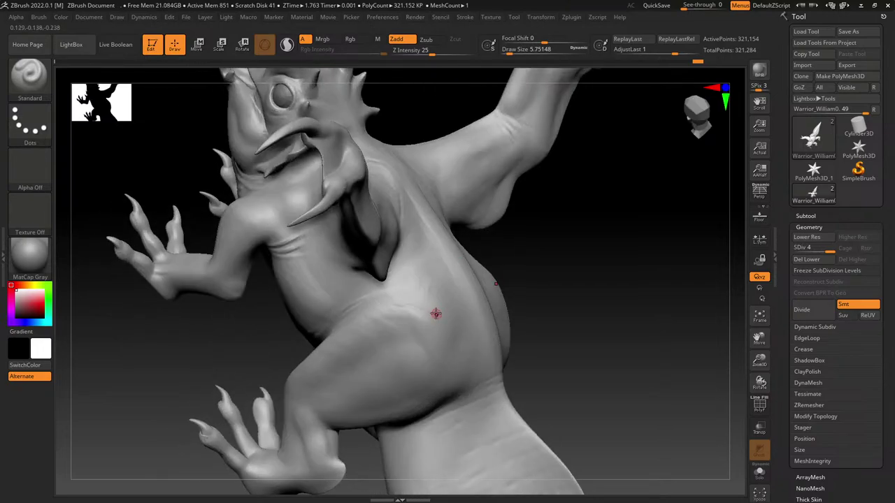
Step: Extend the lower throat wrinkles onto the front shoulder and sculpt creases all around the front leg's elbow
{"action": "mouse_move", "coordinate": [328, 244]}
{"action": "right_mouse_down"}
{"action": "mouse_move", "coordinate": [302, 291]}
{"action": "mouse_move", "coordinate": [308, 246]}
{"action": "mouse_move", "coordinate": [353, 341]}
{"action": "mouse_move", "coordinate": [374, 278]}
{"action": "right_mouse_up"}
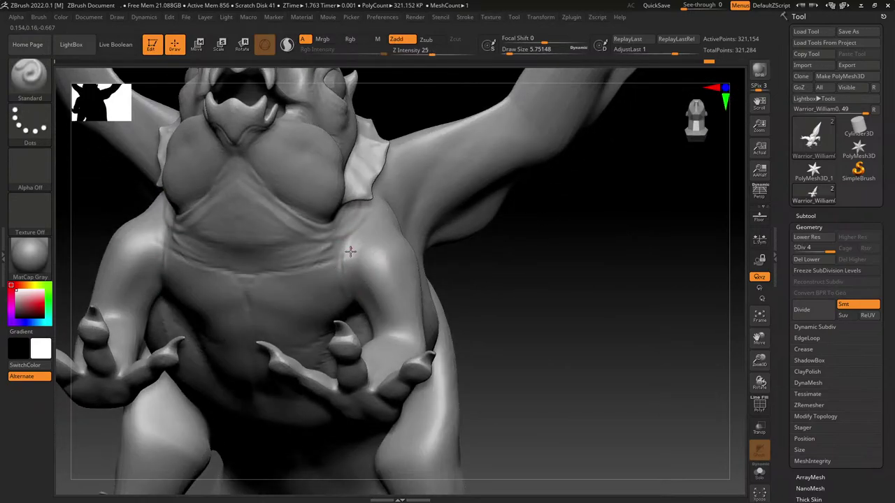
{"action": "right_click_drag", "start_coordinate": [366, 266], "coordinate": [361, 271]}
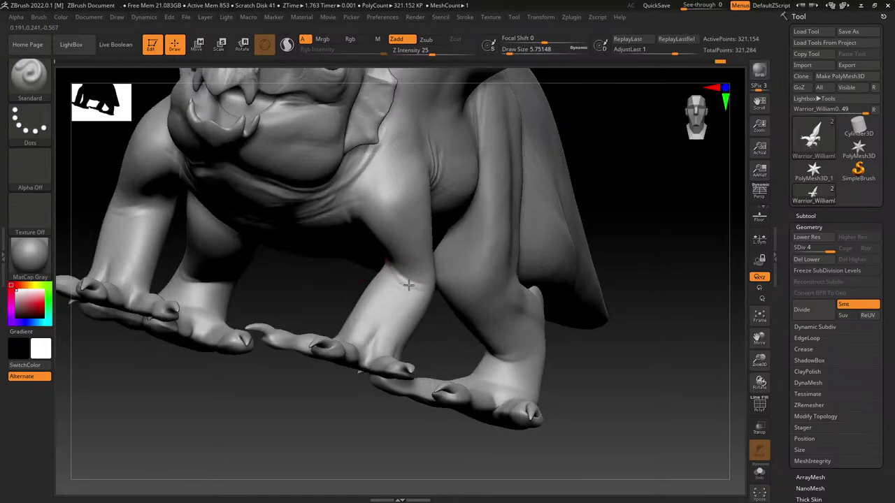
{"action": "right_click_drag", "start_coordinate": [408, 284], "coordinate": [409, 246]}
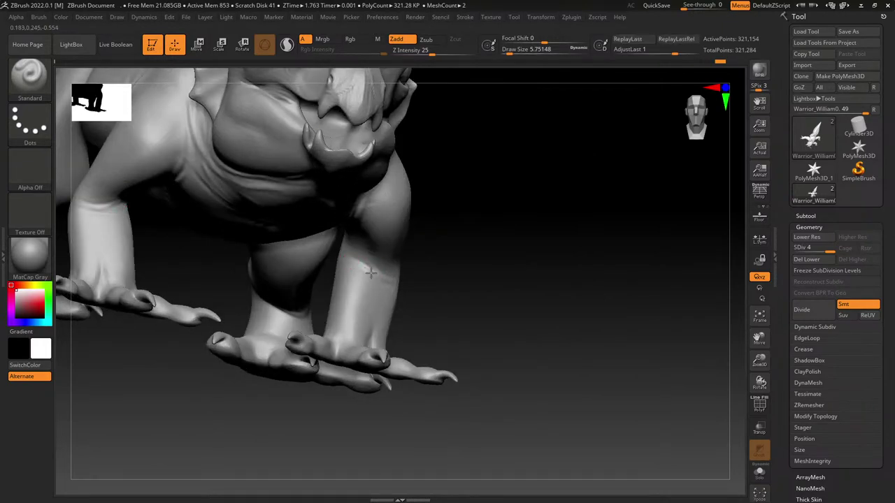
{"action": "right_click_drag", "start_coordinate": [374, 263], "coordinate": [391, 280]}
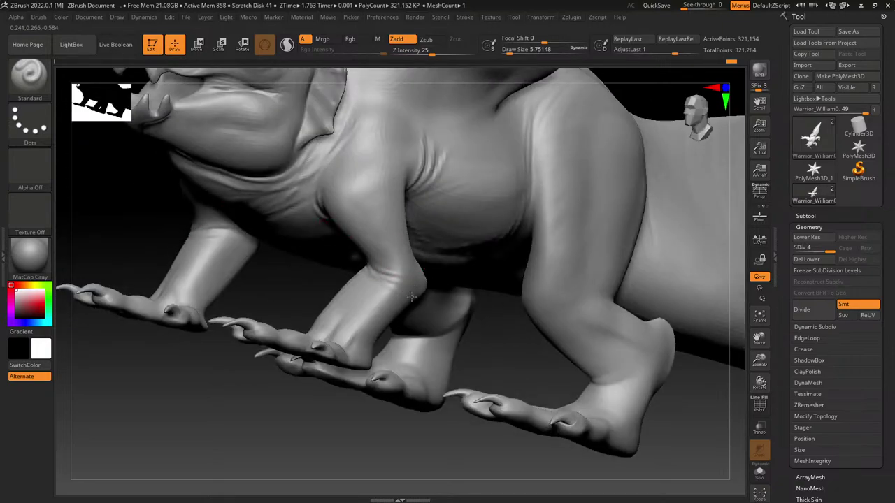
{"action": "right_click_drag", "start_coordinate": [366, 259], "coordinate": [358, 274]}
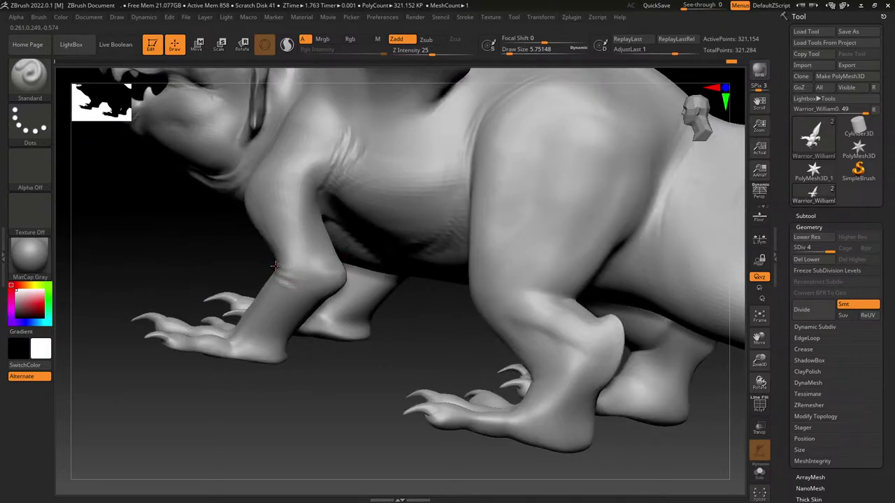
{"action": "right_click_drag", "start_coordinate": [296, 246], "coordinate": [367, 310]}
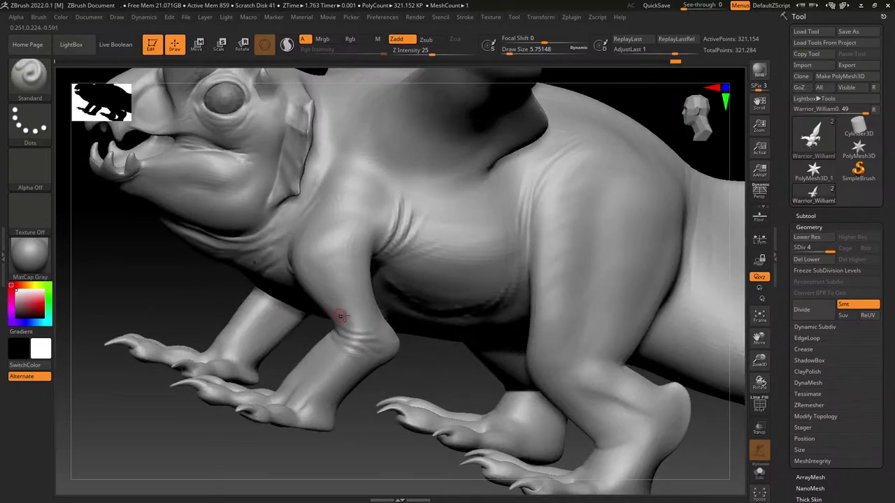
{"action": "right_click_drag", "start_coordinate": [333, 290], "coordinate": [318, 302]}
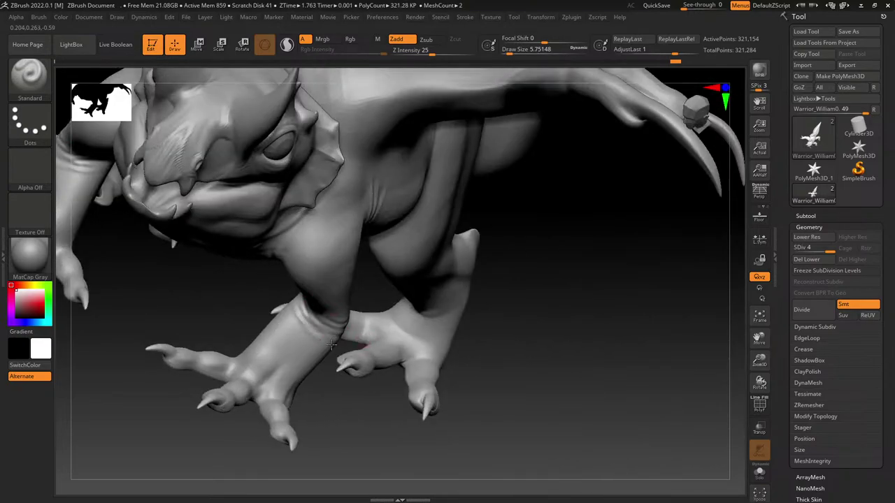
Step: Sculpt creases across the top of the front foot where the toes begin
{"action": "right_click_drag", "start_coordinate": [310, 336], "coordinate": [346, 281]}
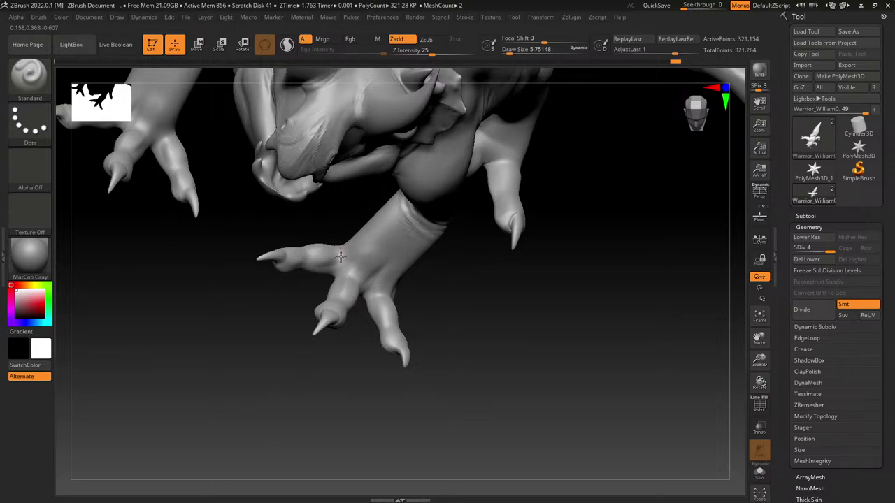
{"action": "right_click_drag", "start_coordinate": [429, 309], "coordinate": [392, 299]}
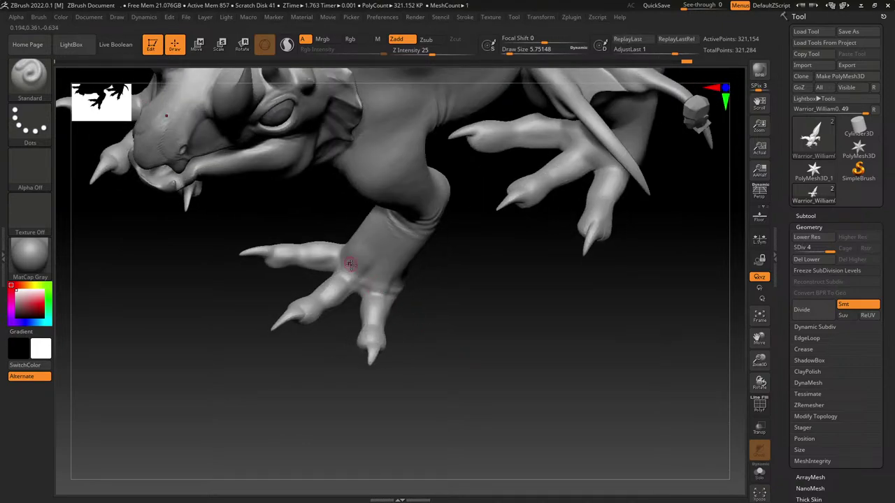
{"action": "right_click_drag", "start_coordinate": [324, 337], "coordinate": [342, 264]}
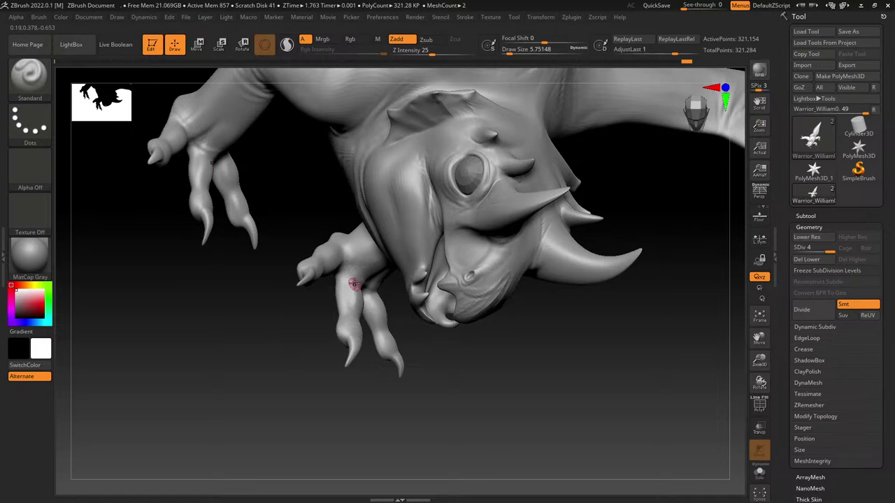
Step: Sculpt wrinkles around the back and outer side of the front foot's wrist
{"action": "right_click_drag", "start_coordinate": [298, 241], "coordinate": [314, 433]}
{"action": "right_click_drag", "start_coordinate": [261, 312], "coordinate": [268, 262]}
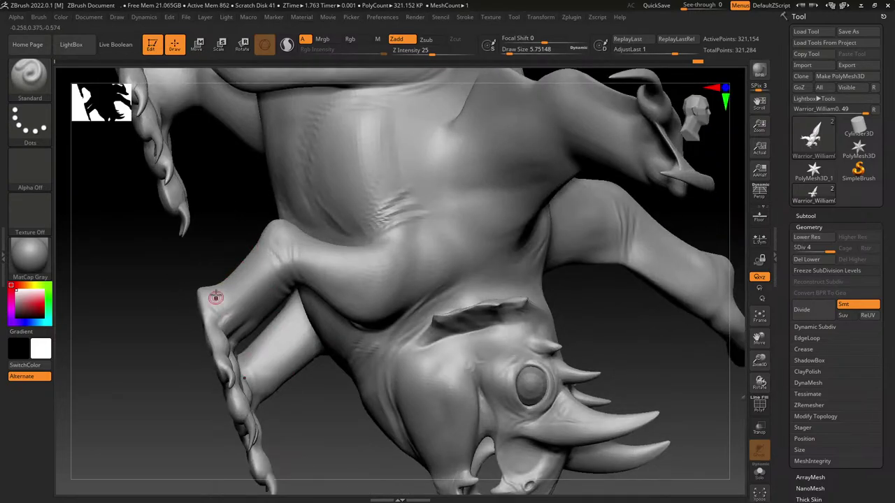
{"action": "left_click_drag", "start_coordinate": [215, 298], "coordinate": [301, 289]}
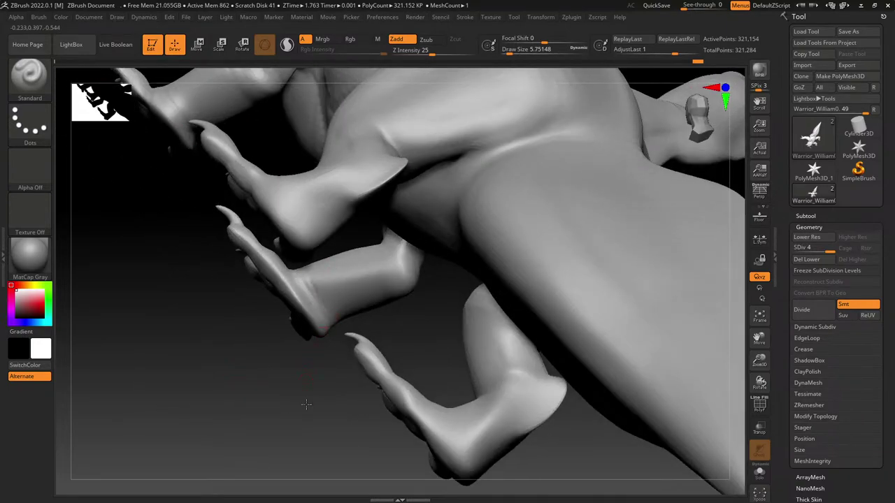
{"action": "left_click_drag", "start_coordinate": [306, 404], "coordinate": [296, 319]}
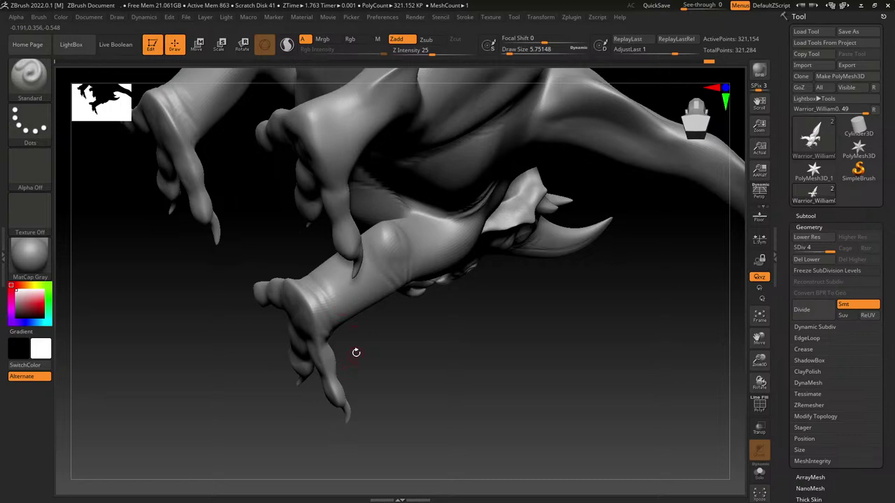
Step: Sculpt wrinkles on the hind foot, across the heel, behind the toes and at the front of the ankle
{"action": "left_click_drag", "start_coordinate": [356, 353], "coordinate": [262, 375]}
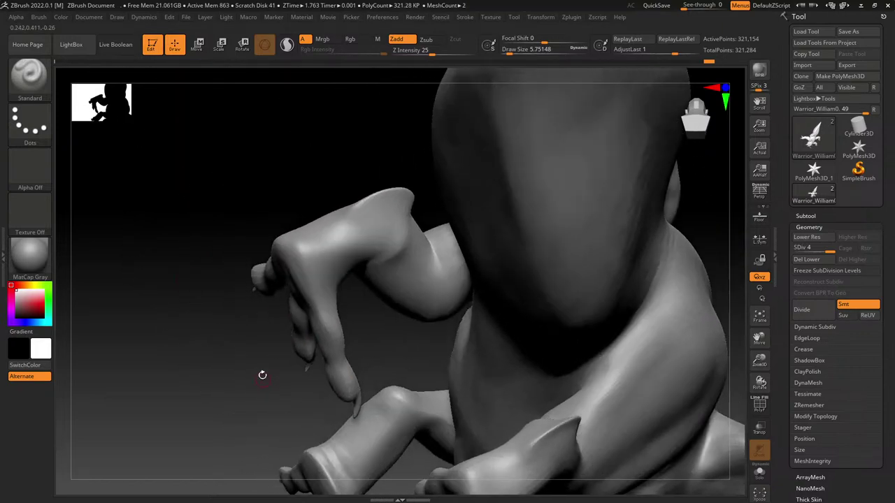
{"action": "left_click_drag", "start_coordinate": [237, 214], "coordinate": [275, 259]}
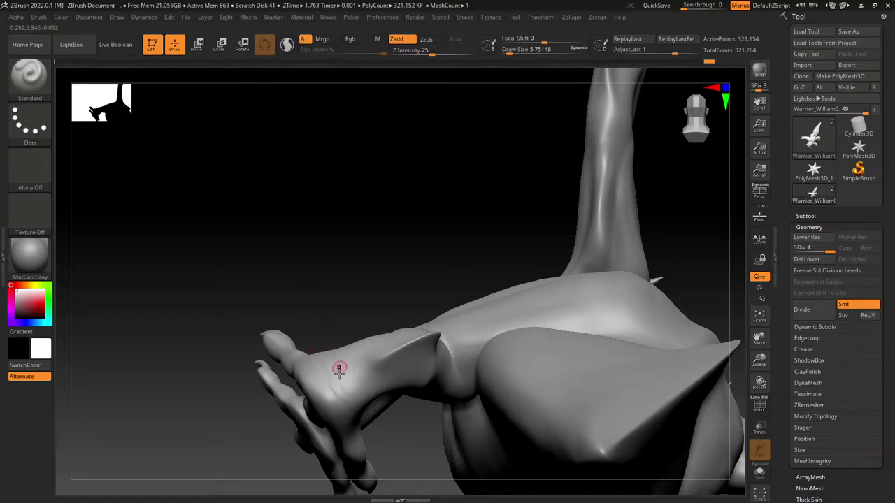
{"action": "left_click_drag", "start_coordinate": [341, 320], "coordinate": [322, 458]}
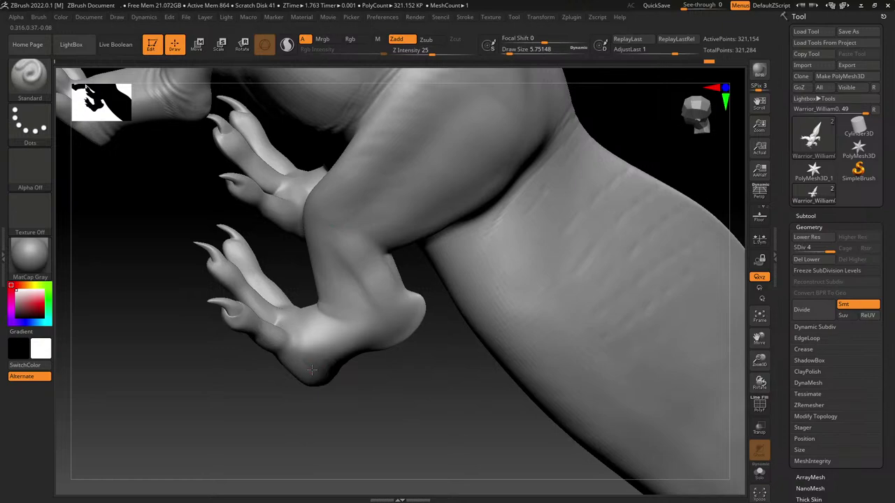
{"action": "right_click_drag", "start_coordinate": [258, 388], "coordinate": [391, 378]}
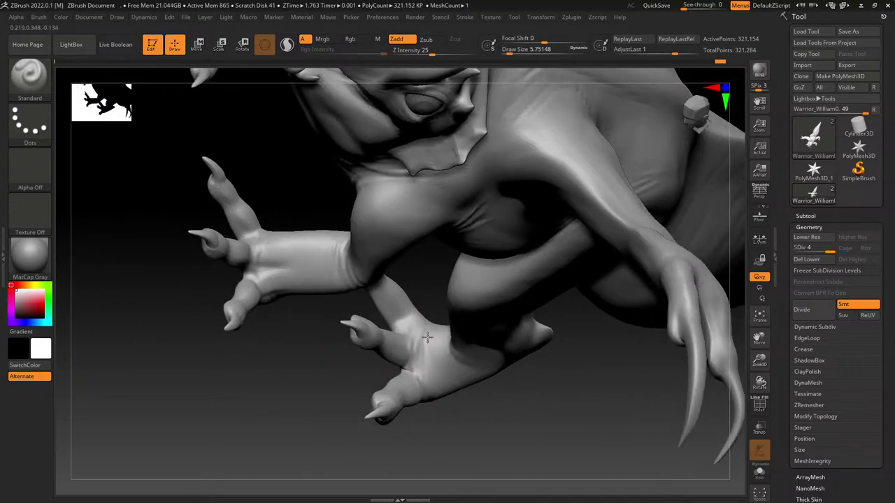
{"action": "left_click_drag", "start_coordinate": [448, 428], "coordinate": [431, 390]}
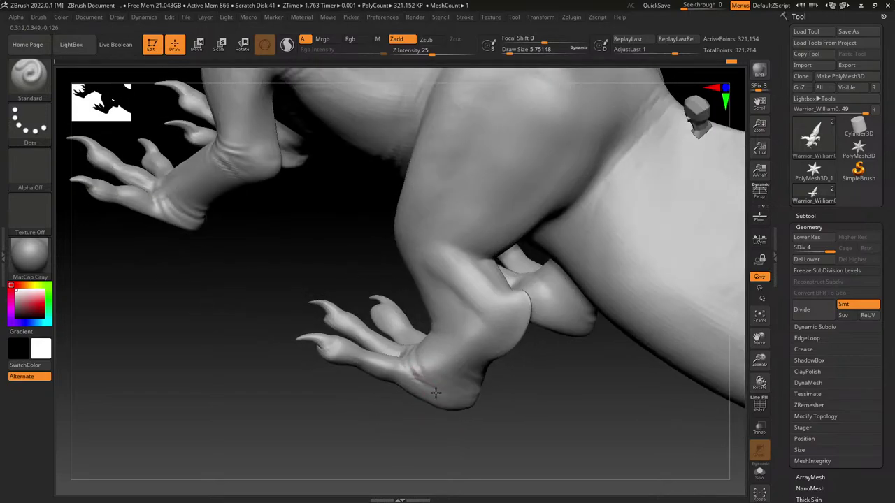
{"action": "right_click_drag", "start_coordinate": [474, 429], "coordinate": [472, 411]}
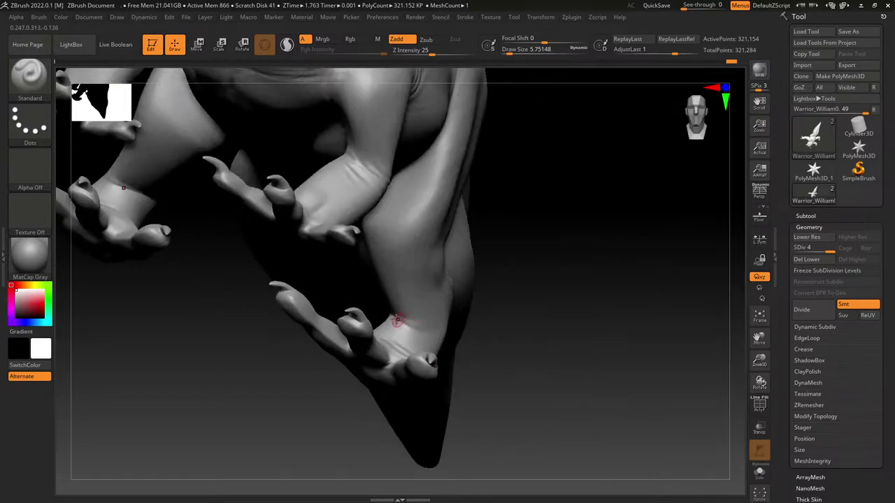
Step: Sculpt long creases on the side of the hind foot, running from the heel down towards the sole
{"action": "right_click_drag", "start_coordinate": [492, 317], "coordinate": [430, 328]}
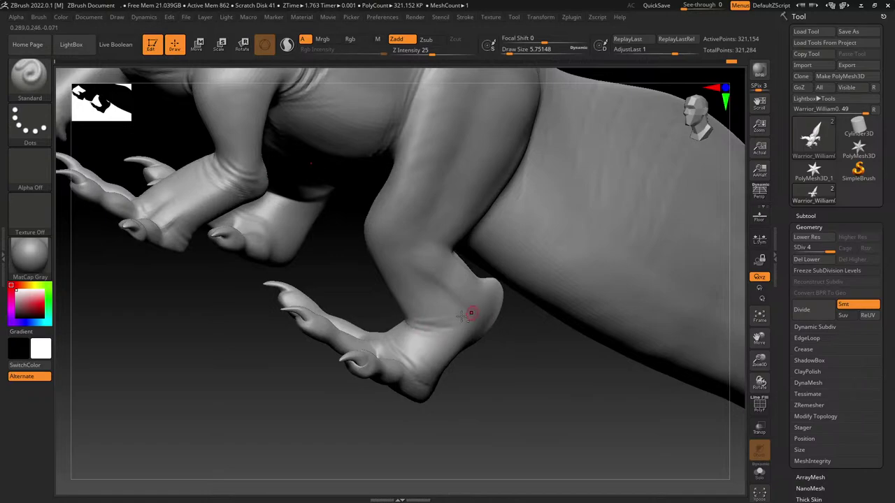
{"action": "mouse_move", "coordinate": [340, 407]}
{"action": "right_mouse_down"}
{"action": "mouse_move", "coordinate": [286, 396]}
{"action": "mouse_move", "coordinate": [266, 342]}
{"action": "mouse_move", "coordinate": [244, 390]}
{"action": "mouse_move", "coordinate": [281, 439]}
{"action": "mouse_move", "coordinate": [242, 432]}
{"action": "mouse_move", "coordinate": [258, 433]}
{"action": "mouse_move", "coordinate": [303, 325]}
{"action": "mouse_move", "coordinate": [292, 408]}
{"action": "mouse_move", "coordinate": [404, 241]}
{"action": "mouse_move", "coordinate": [264, 318]}
{"action": "mouse_move", "coordinate": [358, 240]}
{"action": "mouse_move", "coordinate": [283, 411]}
{"action": "right_mouse_up"}
{"action": "right_click_drag", "start_coordinate": [268, 377], "coordinate": [379, 362]}
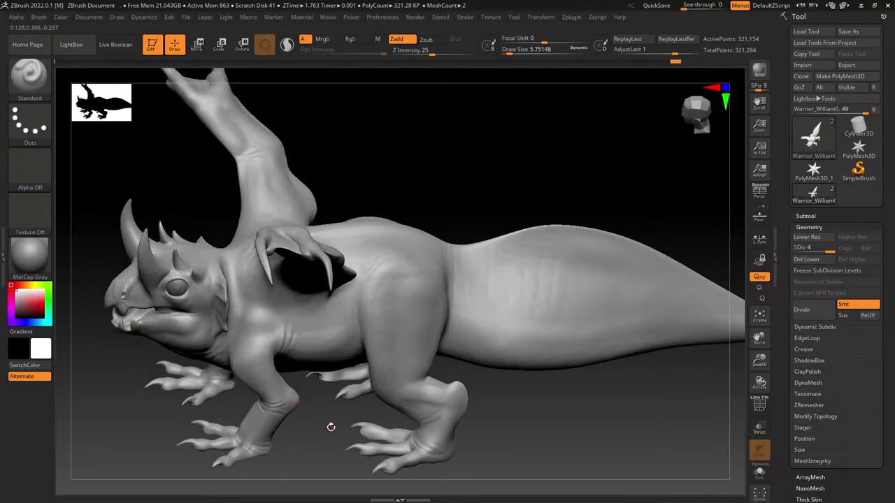
{"action": "right_click_drag", "start_coordinate": [319, 440], "coordinate": [520, 250]}
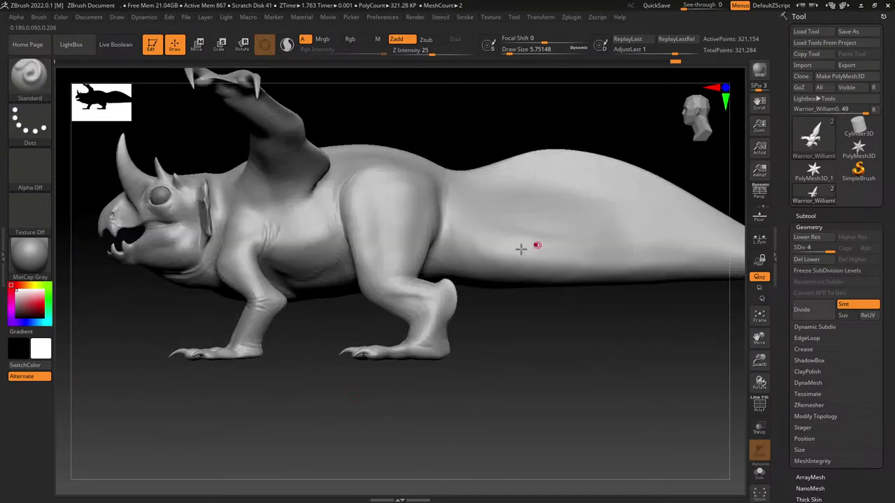
{"action": "right_click_drag", "start_coordinate": [344, 401], "coordinate": [321, 306]}
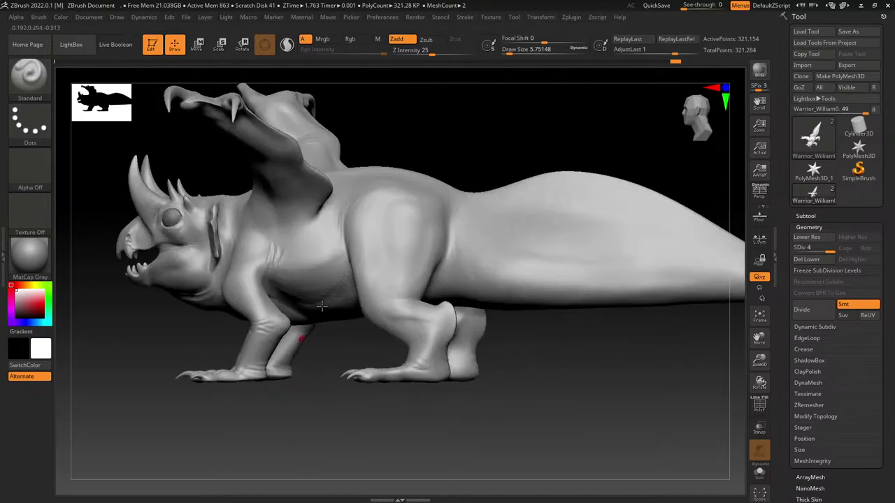
{"action": "right_click_drag", "start_coordinate": [317, 265], "coordinate": [347, 296]}
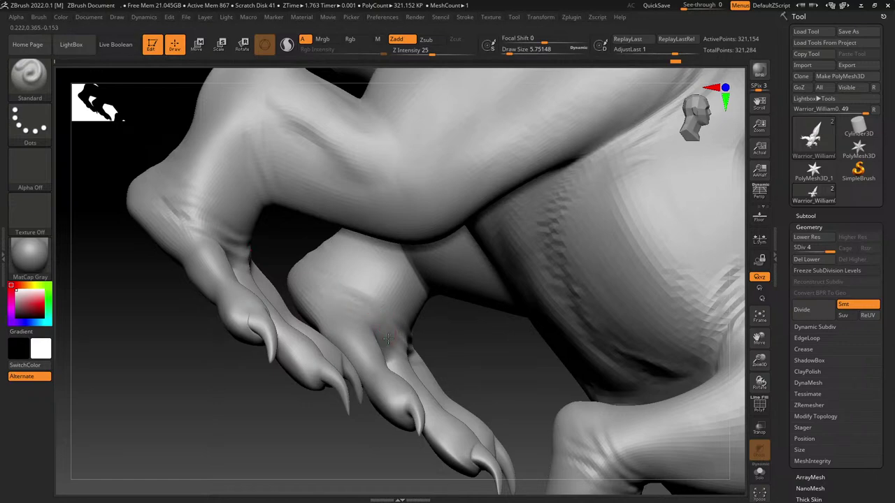
{"action": "right_click_drag", "start_coordinate": [374, 299], "coordinate": [350, 271]}
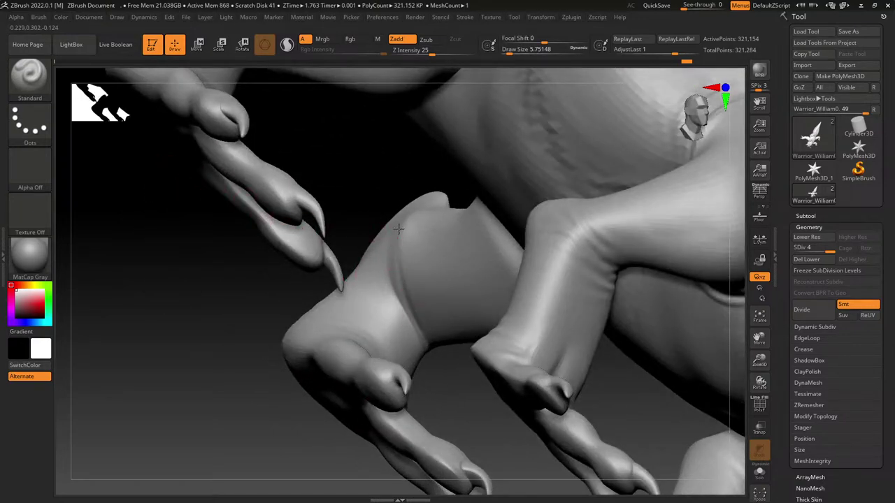
{"action": "left_click_drag", "start_coordinate": [397, 228], "coordinate": [402, 301]}
{"action": "mouse_move", "coordinate": [384, 251]}
{"action": "left_mouse_down"}
{"action": "mouse_move", "coordinate": [415, 325]}
{"action": "mouse_move", "coordinate": [366, 286]}
{"action": "left_mouse_up"}
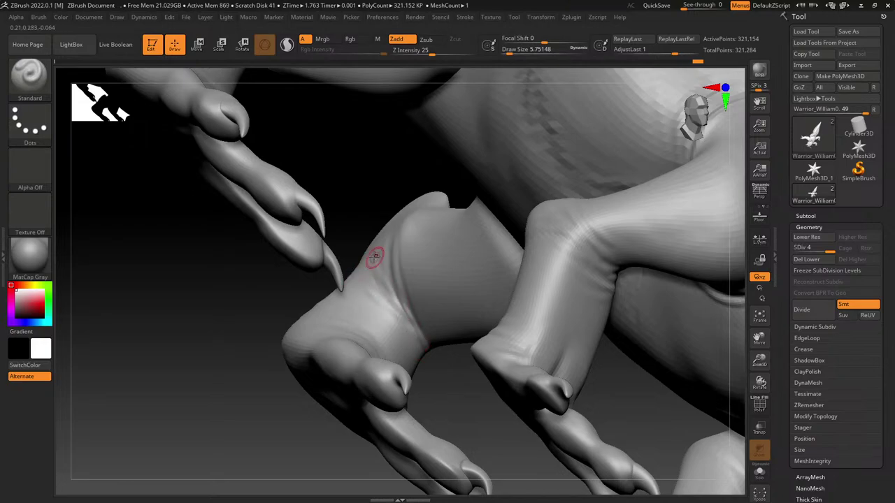
Step: Sculpt creases around the hind foot's toe bases and the front of its ankle
{"action": "mouse_move", "coordinate": [346, 363]}
{"action": "right_mouse_down", "text": "ctrl"}
{"action": "mouse_move", "coordinate": [332, 301]}
{"action": "mouse_move", "coordinate": [311, 286]}
{"action": "mouse_move", "coordinate": [341, 358]}
{"action": "right_mouse_up", "text": "ctrl"}
{"action": "right_click_drag", "start_coordinate": [341, 358], "coordinate": [377, 350]}
{"action": "left_click_drag", "start_coordinate": [386, 399], "coordinate": [411, 448]}
{"action": "mouse_move", "coordinate": [394, 404]}
{"action": "left_mouse_down"}
{"action": "mouse_move", "coordinate": [428, 454]}
{"action": "mouse_move", "coordinate": [420, 456]}
{"action": "left_mouse_up"}
{"action": "right_click_drag", "start_coordinate": [370, 345], "coordinate": [411, 391]}
{"action": "left_click_drag", "start_coordinate": [411, 392], "coordinate": [385, 328]}
{"action": "mouse_move", "coordinate": [316, 363]}
{"action": "left_mouse_down"}
{"action": "mouse_move", "coordinate": [378, 304]}
{"action": "mouse_move", "coordinate": [335, 353]}
{"action": "left_mouse_up"}
Step: Sculpt folds across the bend of the hind leg's knee and short creases on the heel
{"action": "mouse_move", "coordinate": [412, 295]}
{"action": "left_mouse_down"}
{"action": "mouse_move", "coordinate": [328, 278]}
{"action": "mouse_move", "coordinate": [326, 293]}
{"action": "left_mouse_up"}
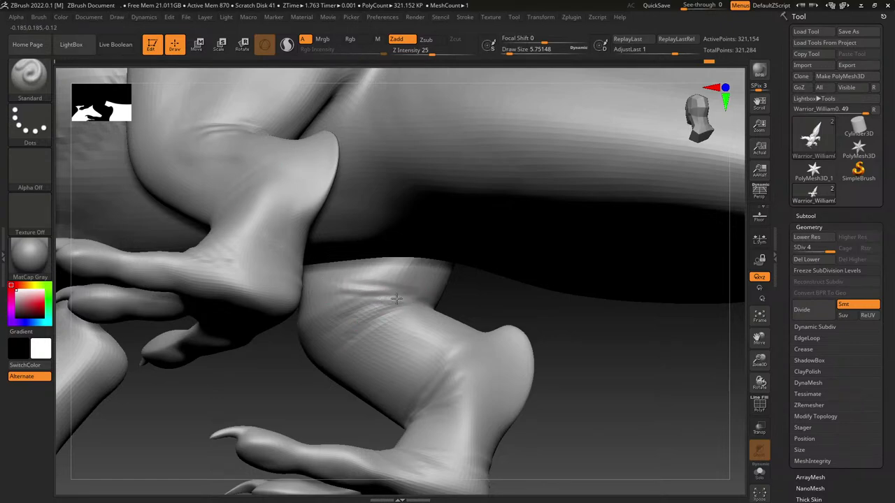
{"action": "mouse_move", "coordinate": [419, 302]}
{"action": "left_mouse_down"}
{"action": "mouse_move", "coordinate": [375, 305]}
{"action": "mouse_move", "coordinate": [337, 322]}
{"action": "mouse_move", "coordinate": [330, 345]}
{"action": "left_mouse_up"}
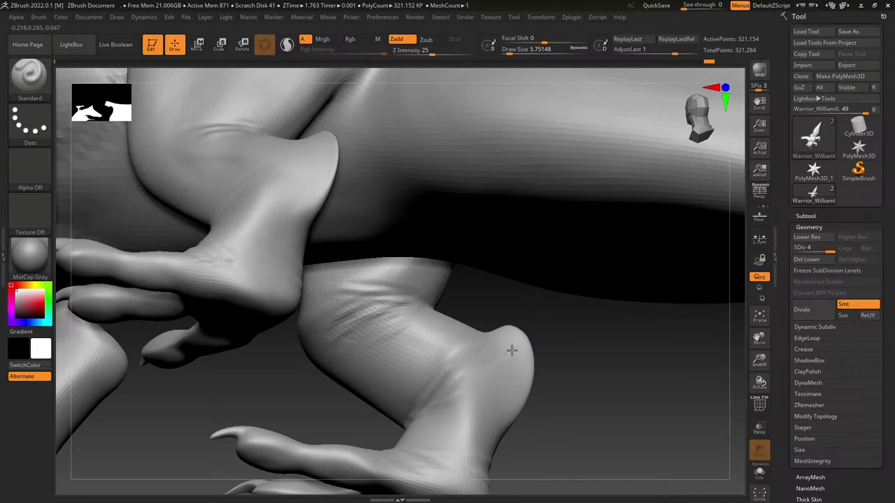
{"action": "left_click_drag", "start_coordinate": [490, 293], "coordinate": [420, 318]}
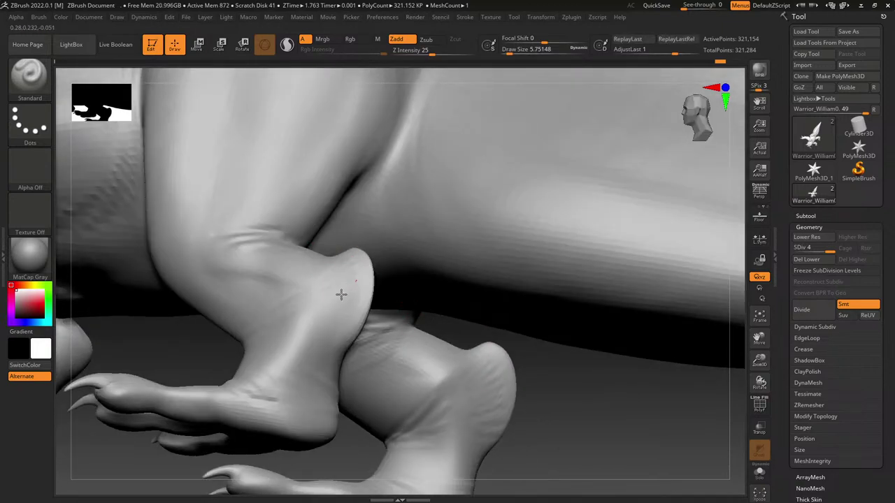
{"action": "left_click_drag", "start_coordinate": [341, 295], "coordinate": [327, 314]}
{"action": "left_click_drag", "start_coordinate": [357, 306], "coordinate": [330, 320]}
Step: Carve a deeper crease where the thigh meets the tail base and refine the fold at the knee
{"action": "right_click_drag", "start_coordinate": [332, 259], "coordinate": [350, 385], "text": "alt"}
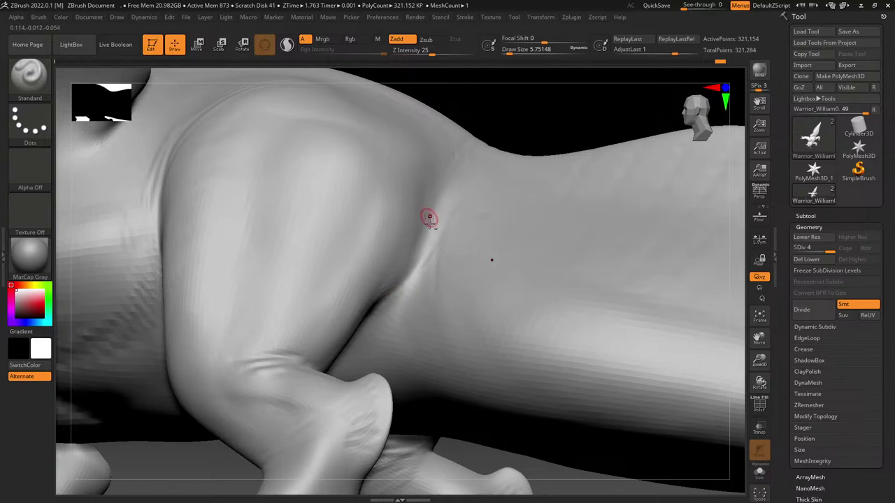
{"action": "mouse_move", "coordinate": [442, 189]}
{"action": "left_mouse_down", "text": "alt"}
{"action": "mouse_move", "coordinate": [430, 260]}
{"action": "mouse_move", "coordinate": [404, 275]}
{"action": "left_mouse_up", "text": "alt"}
{"action": "mouse_move", "coordinate": [426, 235]}
{"action": "left_mouse_down", "text": "alt"}
{"action": "mouse_move", "coordinate": [416, 277]}
{"action": "mouse_move", "coordinate": [382, 304]}
{"action": "left_mouse_up", "text": "alt"}
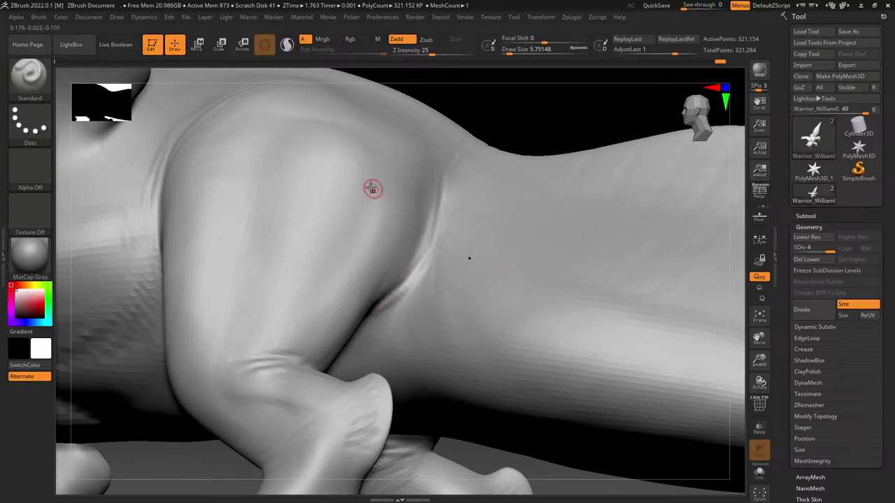
{"action": "mouse_move", "coordinate": [328, 241]}
{"action": "right_mouse_down", "text": "ctrl"}
{"action": "mouse_move", "coordinate": [402, 196]}
{"action": "mouse_move", "coordinate": [366, 236]}
{"action": "mouse_move", "coordinate": [382, 326]}
{"action": "mouse_move", "coordinate": [335, 283]}
{"action": "mouse_move", "coordinate": [345, 319]}
{"action": "mouse_move", "coordinate": [328, 308]}
{"action": "mouse_move", "coordinate": [315, 324]}
{"action": "right_mouse_up", "text": "ctrl"}
{"action": "left_click_drag", "start_coordinate": [286, 368], "coordinate": [282, 344]}
Step: Sculpt wrinkles at the front shoulder's armpit and down the upper front leg towards the elbow
{"action": "mouse_move", "coordinate": [304, 342]}
{"action": "right_mouse_down"}
{"action": "mouse_move", "coordinate": [436, 263]}
{"action": "mouse_move", "coordinate": [433, 245]}
{"action": "right_mouse_up"}
{"action": "right_click_drag", "start_coordinate": [499, 204], "coordinate": [402, 220]}
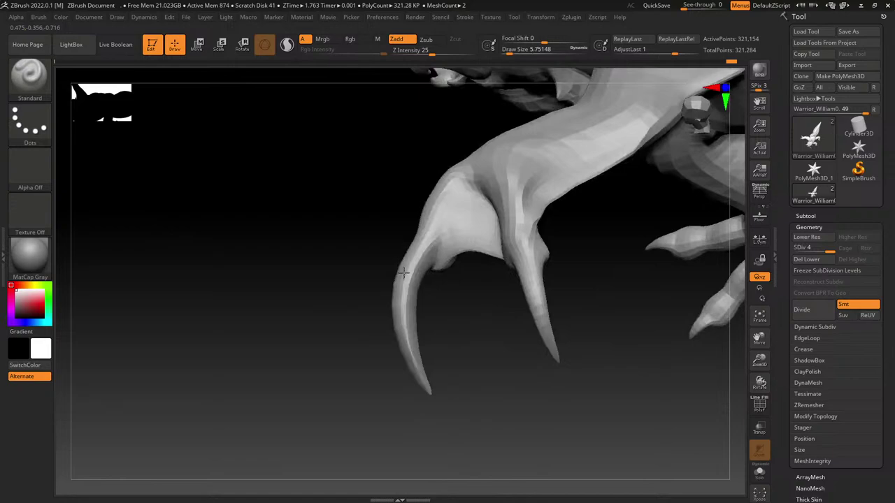
{"action": "right_click_drag", "start_coordinate": [406, 273], "coordinate": [451, 253]}
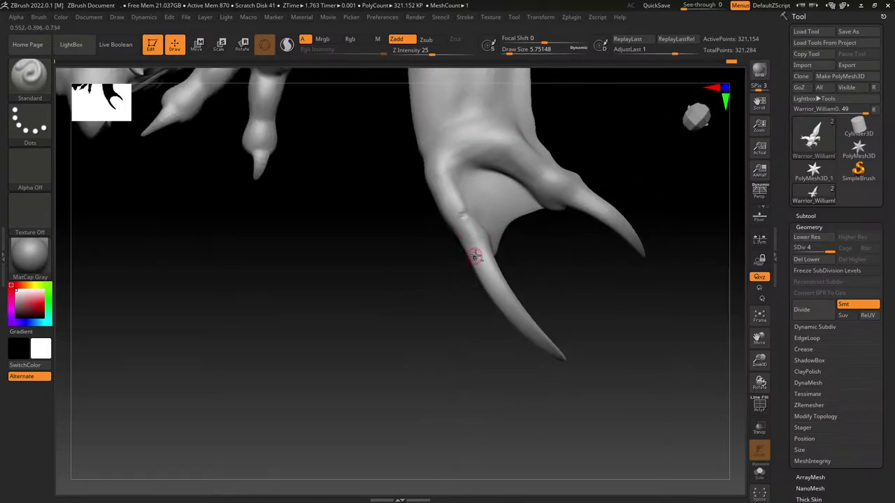
{"action": "mouse_move", "coordinate": [489, 230]}
{"action": "right_mouse_down"}
{"action": "mouse_move", "coordinate": [539, 282]}
{"action": "mouse_move", "coordinate": [531, 303]}
{"action": "mouse_move", "coordinate": [326, 420]}
{"action": "mouse_move", "coordinate": [307, 261]}
{"action": "mouse_move", "coordinate": [322, 240]}
{"action": "mouse_move", "coordinate": [338, 276]}
{"action": "mouse_move", "coordinate": [331, 307]}
{"action": "right_mouse_up"}
{"action": "right_click_drag", "start_coordinate": [329, 346], "coordinate": [343, 308]}
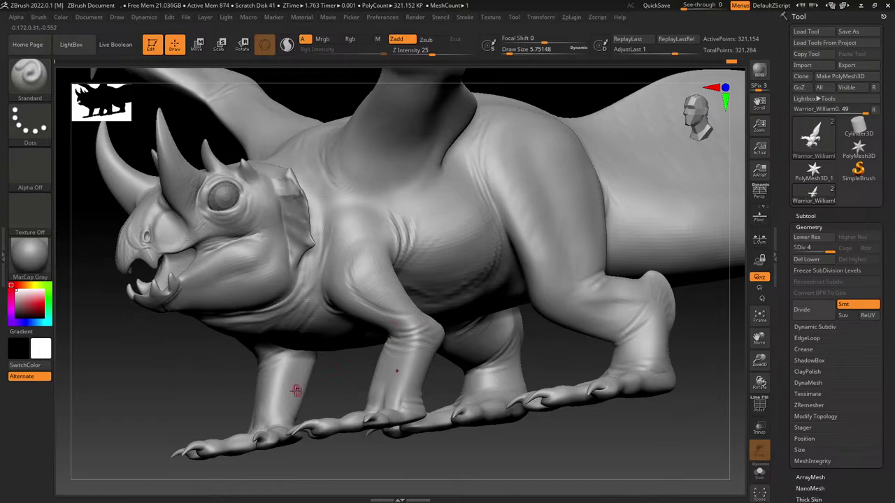
{"action": "mouse_move", "coordinate": [197, 387]}
{"action": "right_mouse_down"}
{"action": "mouse_move", "coordinate": [517, 192]}
{"action": "mouse_move", "coordinate": [353, 296]}
{"action": "right_mouse_up"}
{"action": "mouse_move", "coordinate": [466, 216]}
{"action": "right_mouse_down"}
{"action": "mouse_move", "coordinate": [360, 279]}
{"action": "mouse_move", "coordinate": [395, 257]}
{"action": "right_mouse_up"}
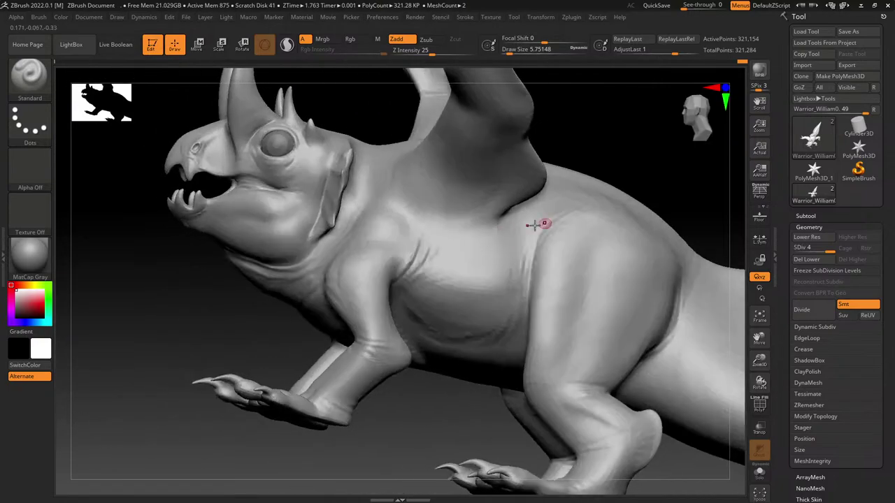
{"action": "left_click_drag", "start_coordinate": [407, 242], "coordinate": [384, 271]}
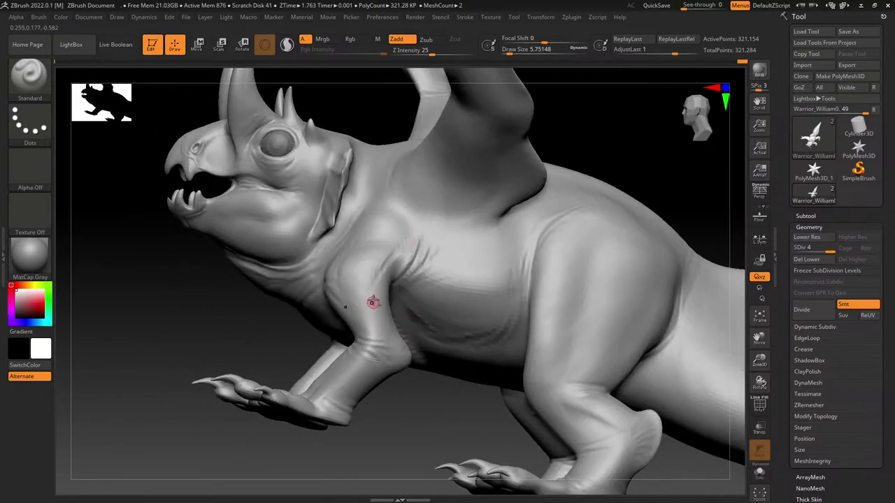
{"action": "left_click_drag", "start_coordinate": [384, 334], "coordinate": [366, 314]}
Step: Strengthen the folds behind the front shoulder and sculpt creases beneath the base of the raised arm
{"action": "left_click_drag", "start_coordinate": [268, 352], "coordinate": [344, 352]}
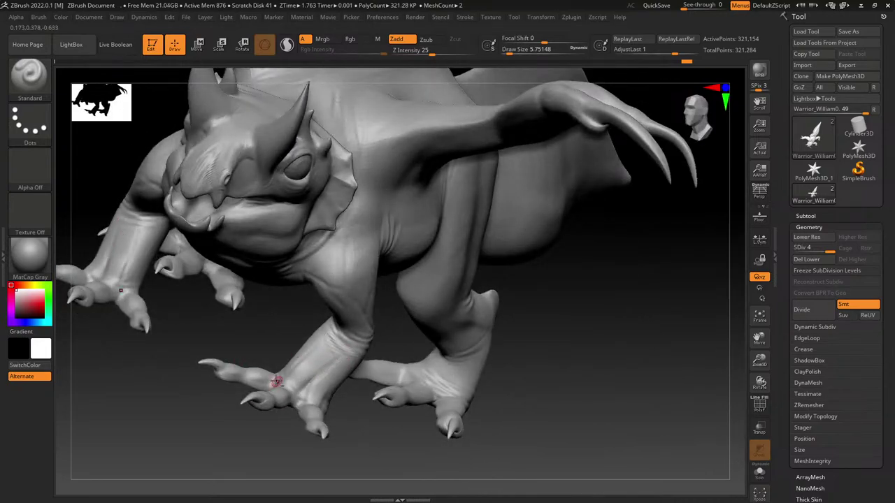
{"action": "right_click_drag", "start_coordinate": [382, 240], "coordinate": [293, 411], "text": "alt"}
{"action": "right_click_drag", "start_coordinate": [312, 340], "coordinate": [274, 270]}
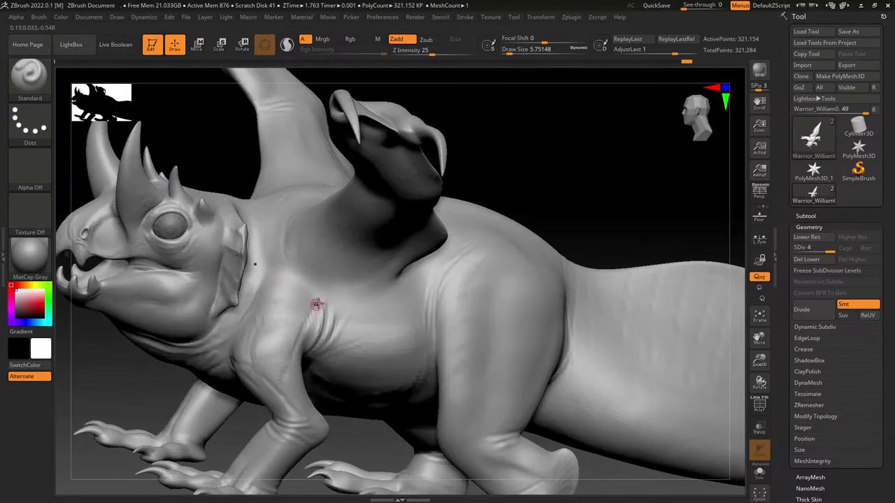
{"action": "left_click_drag", "start_coordinate": [317, 304], "coordinate": [280, 350]}
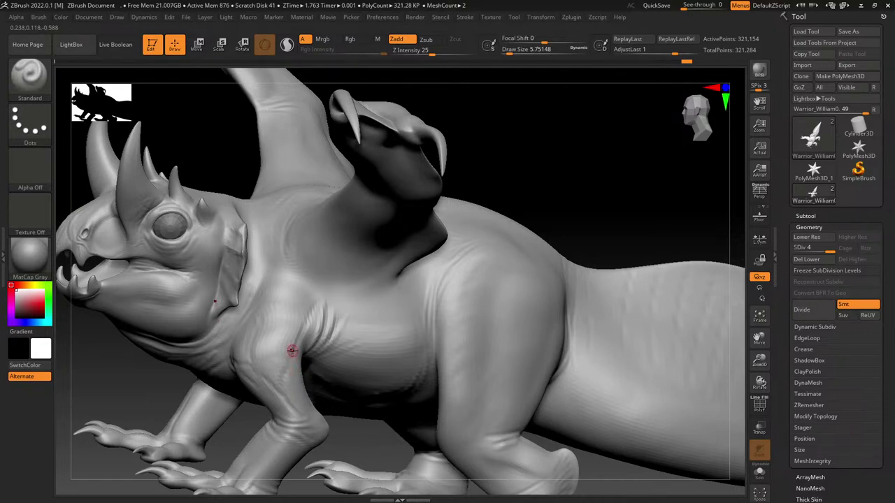
{"action": "right_click_drag", "start_coordinate": [331, 358], "coordinate": [282, 307]}
{"action": "right_click_drag", "start_coordinate": [316, 233], "coordinate": [339, 304]}
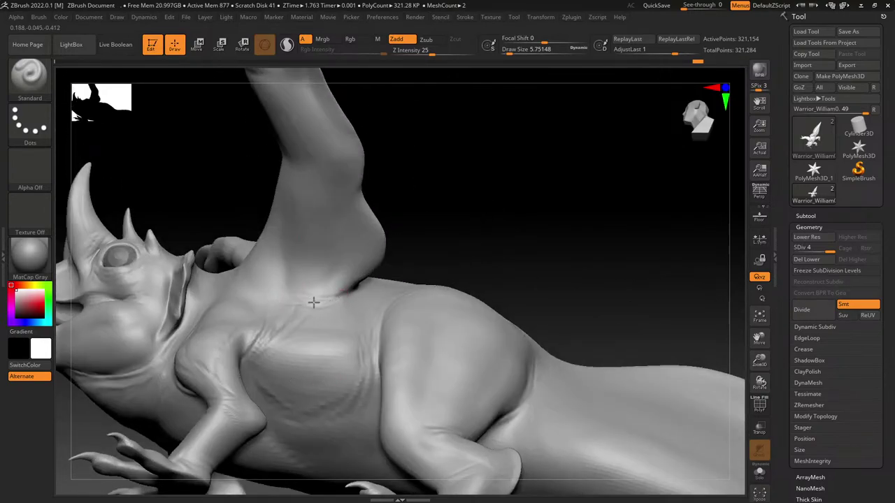
Step: Sculpt creases all around the raised arm's elbow
{"action": "right_click_drag", "start_coordinate": [330, 249], "coordinate": [300, 193]}
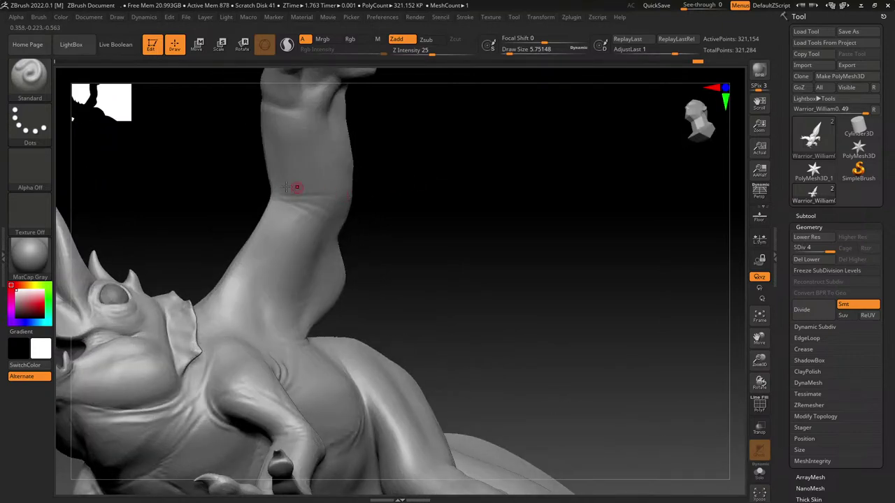
{"action": "left_click_drag", "start_coordinate": [286, 207], "coordinate": [325, 219]}
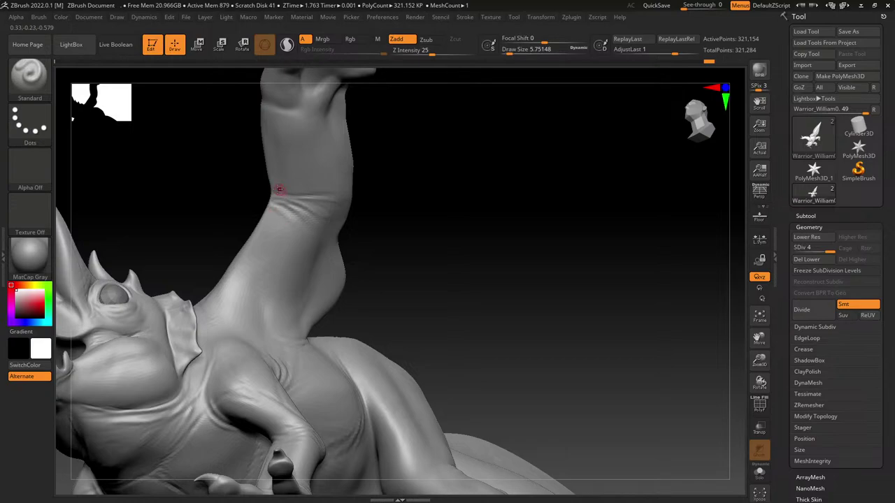
{"action": "right_click_drag", "start_coordinate": [400, 184], "coordinate": [265, 164]}
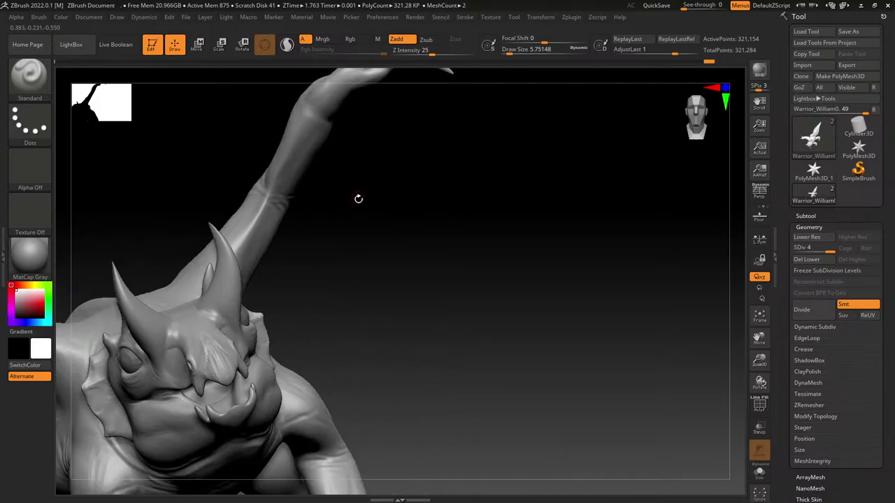
{"action": "right_click_drag", "start_coordinate": [359, 198], "coordinate": [300, 256]}
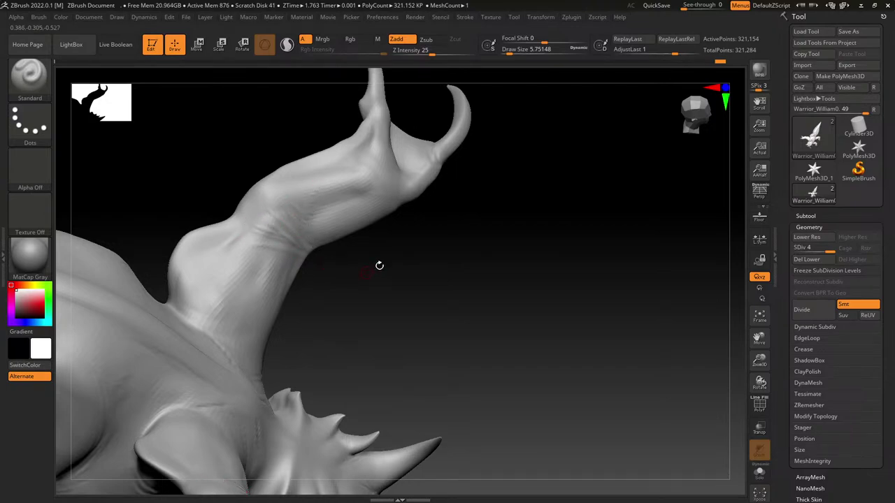
{"action": "right_click_drag", "start_coordinate": [379, 266], "coordinate": [399, 232]}
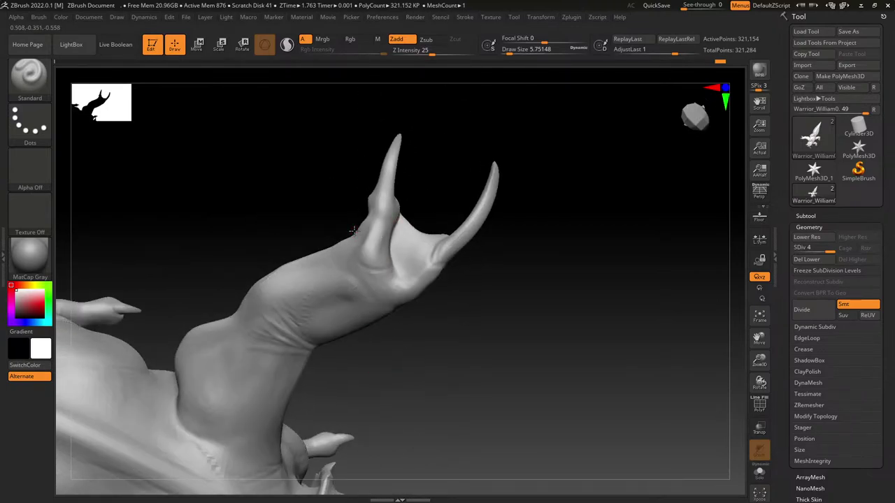
Step: Sculpt creases across the raised arm's hand where the clawed fingers begin
{"action": "right_click_drag", "start_coordinate": [408, 303], "coordinate": [416, 310]}
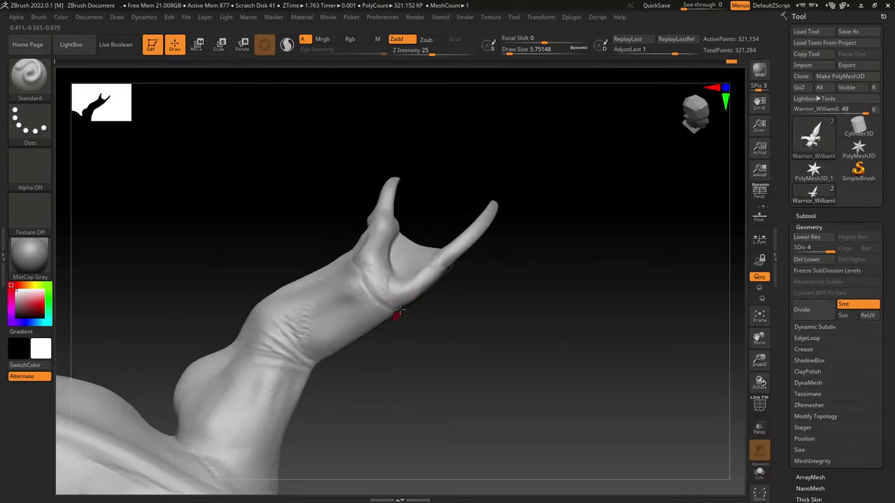
{"action": "right_click_drag", "start_coordinate": [359, 240], "coordinate": [386, 202]}
{"action": "right_click", "coordinate": [365, 187]}
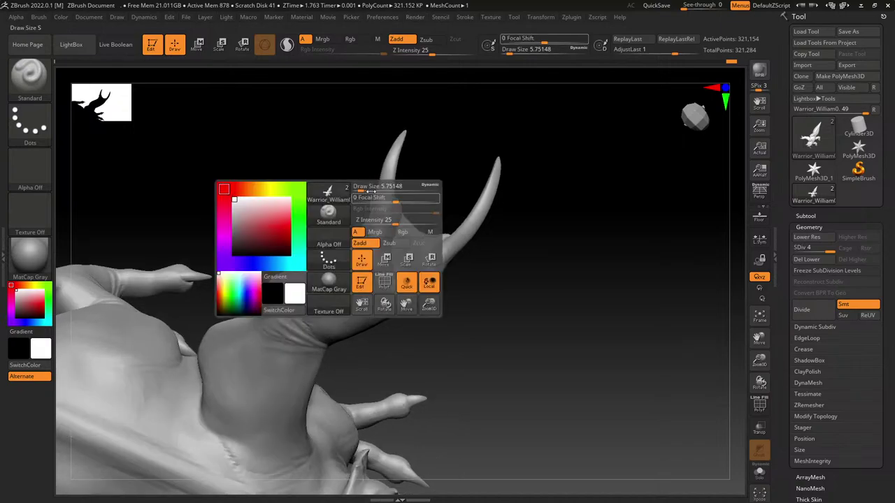
{"action": "right_click_drag", "start_coordinate": [425, 134], "coordinate": [435, 150]}
{"action": "left_click_drag", "start_coordinate": [378, 200], "coordinate": [380, 210]}
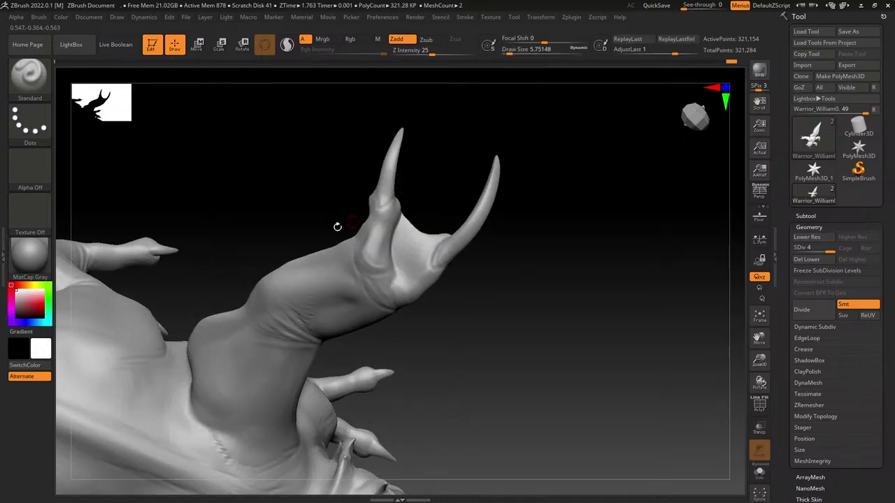
Step: Divide the creature mesh once more to subdivision level 5
{"action": "right_click_drag", "start_coordinate": [338, 226], "coordinate": [322, 198]}
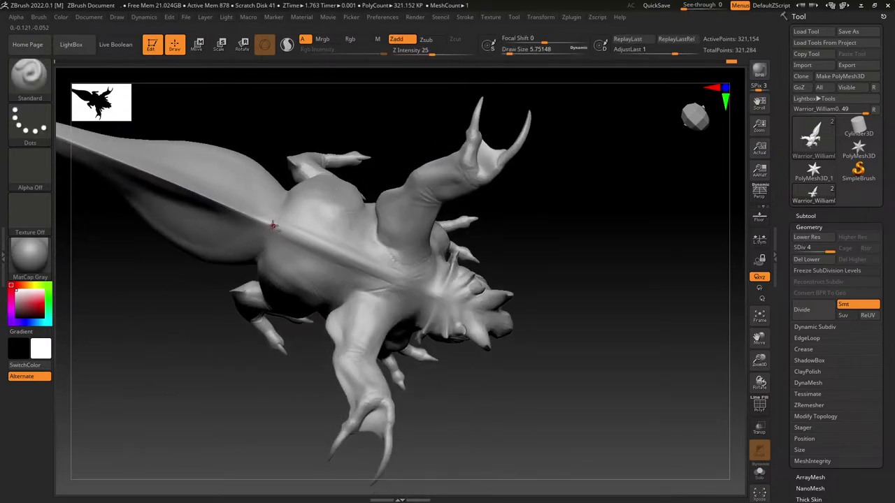
{"action": "right_click_drag", "start_coordinate": [264, 323], "coordinate": [404, 208]}
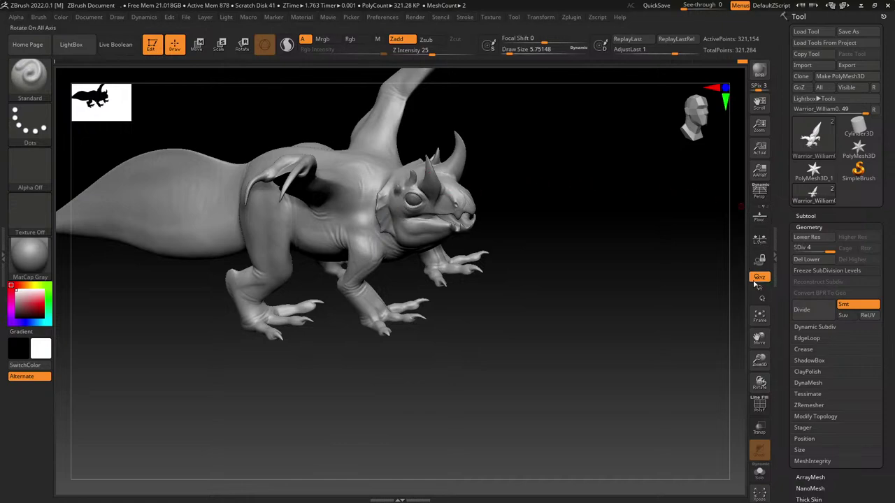
{"action": "scroll", "coordinate": [811, 301], "scroll_direction": "down", "scroll_amount": 8}
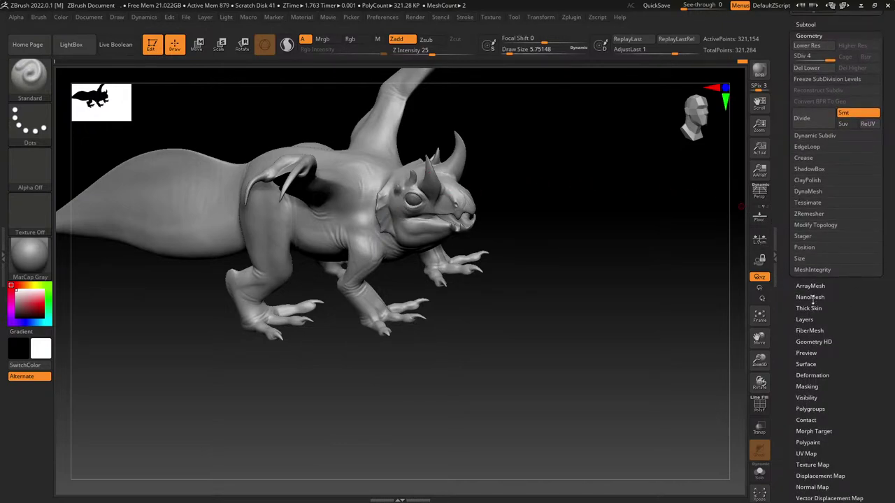
{"action": "left_click", "coordinate": [802, 118]}
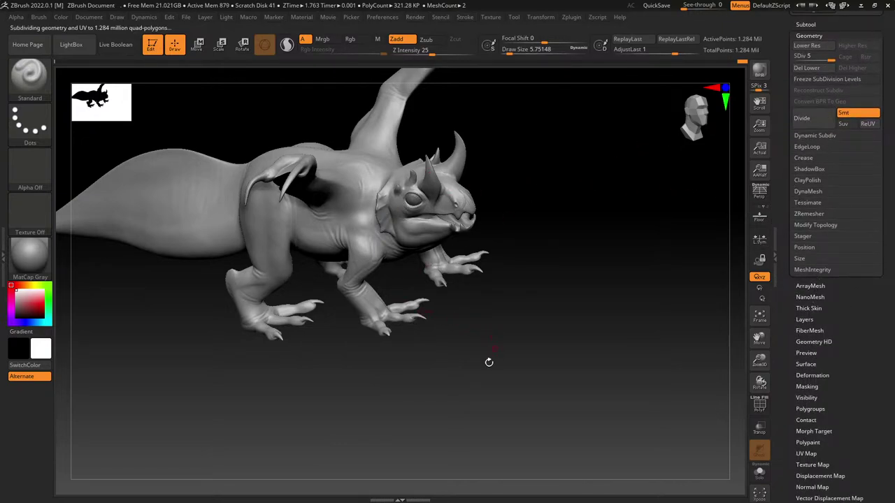
{"action": "left_click_drag", "start_coordinate": [483, 351], "coordinate": [371, 319]}
{"action": "mouse_move", "coordinate": [341, 385]}
{"action": "left_mouse_down", "text": "alt"}
{"action": "mouse_move", "coordinate": [553, 403]}
{"action": "mouse_move", "coordinate": [565, 414]}
{"action": "left_mouse_up", "text": "alt"}
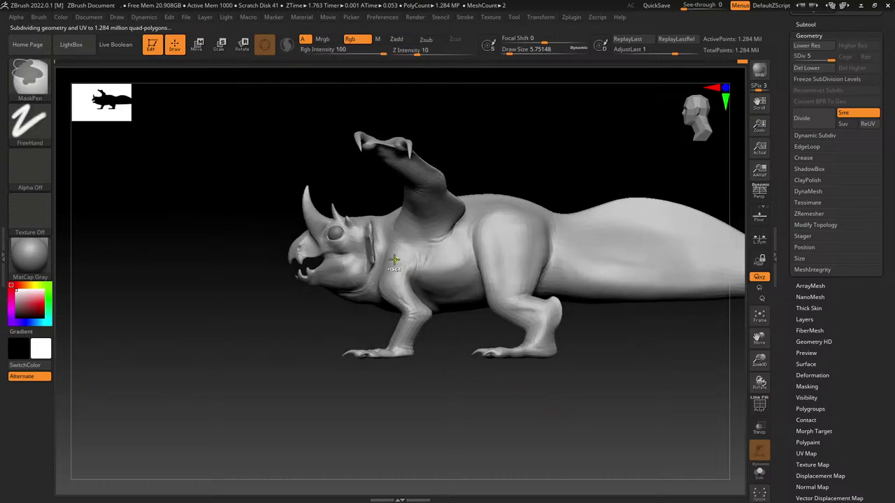
{"action": "mouse_move", "coordinate": [394, 260]}
{"action": "right_mouse_down", "text": "ctrl"}
{"action": "mouse_move", "coordinate": [356, 352]}
{"action": "mouse_move", "coordinate": [368, 319]}
{"action": "right_mouse_up", "text": "ctrl"}
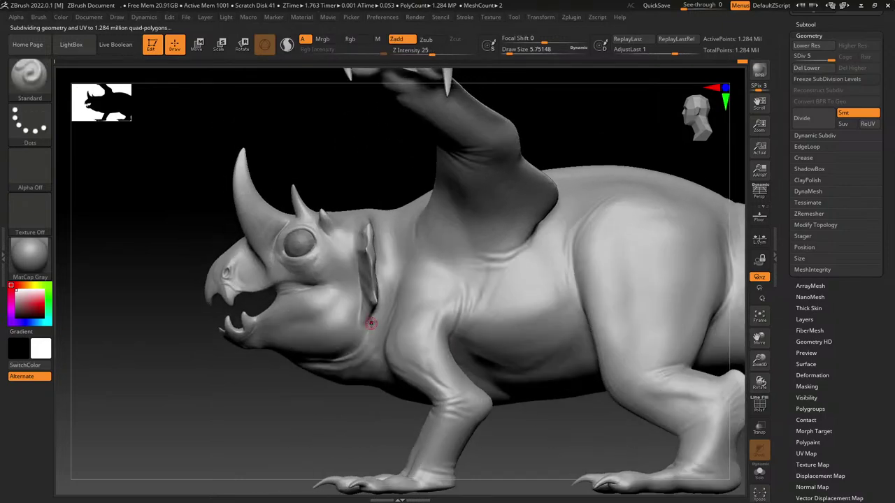
Step: Switch to the ClayBuildup brush and set its draw size to about 25
{"action": "left_click", "coordinate": [29, 97]}
{"action": "left_click", "coordinate": [140, 99]}
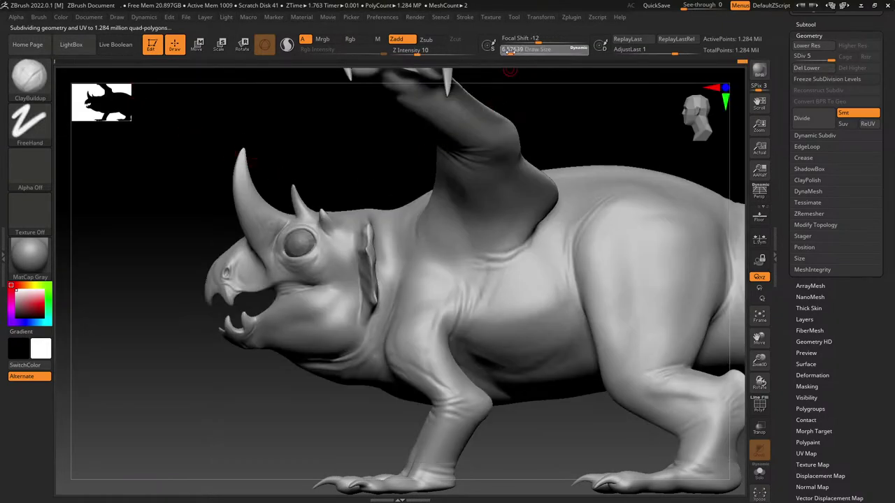
{"action": "left_click_drag", "start_coordinate": [509, 51], "coordinate": [517, 51]}
Step: Try to build up the muscle volume of the front shoulder and upper leg, smoothing its rear edge
{"action": "mouse_move", "coordinate": [482, 230]}
{"action": "right_mouse_down"}
{"action": "mouse_move", "coordinate": [369, 273]}
{"action": "mouse_move", "coordinate": [427, 303]}
{"action": "mouse_move", "coordinate": [415, 401]}
{"action": "mouse_move", "coordinate": [463, 275]}
{"action": "mouse_move", "coordinate": [510, 253]}
{"action": "right_mouse_up"}
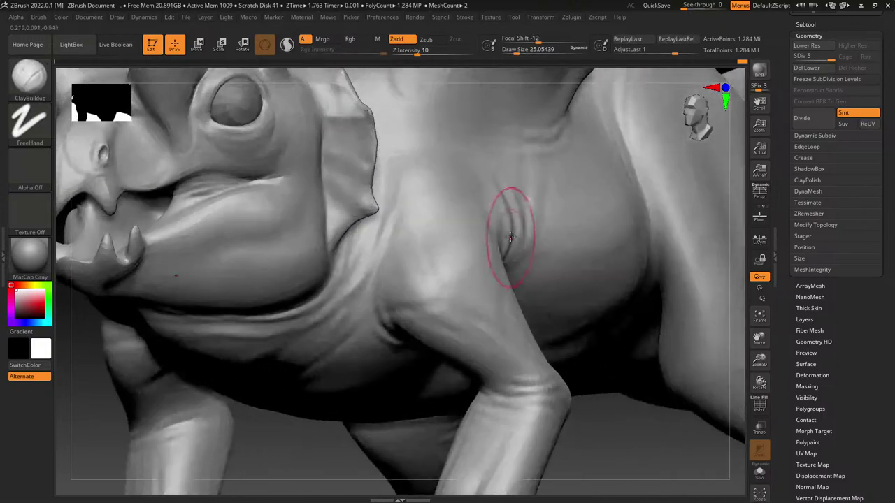
{"action": "left_click_drag", "start_coordinate": [411, 250], "coordinate": [433, 304]}
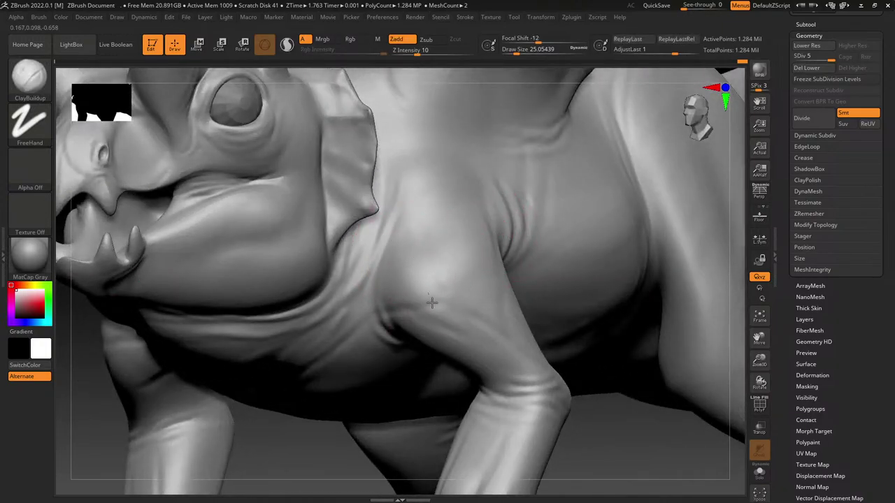
{"action": "left_click_drag", "start_coordinate": [448, 196], "coordinate": [462, 274]}
{"action": "left_click_drag", "start_coordinate": [482, 222], "coordinate": [469, 246], "text": "shift"}
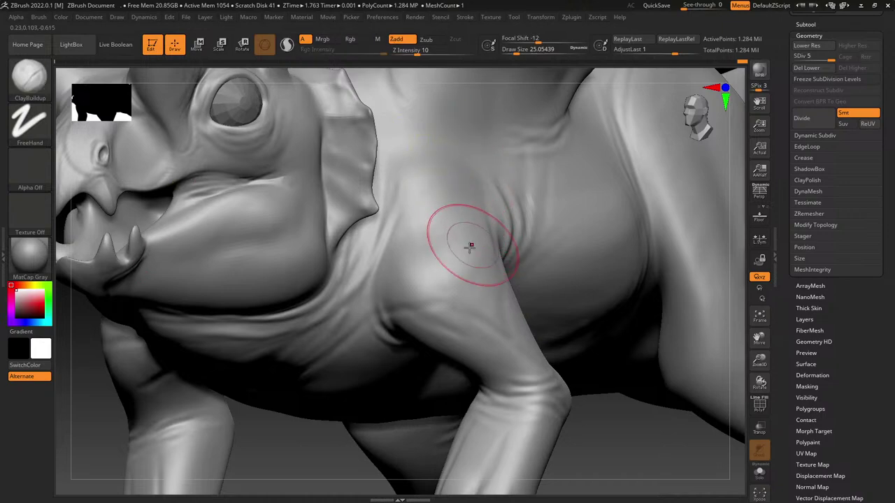
{"action": "left_click_drag", "start_coordinate": [516, 50], "coordinate": [513, 50]}
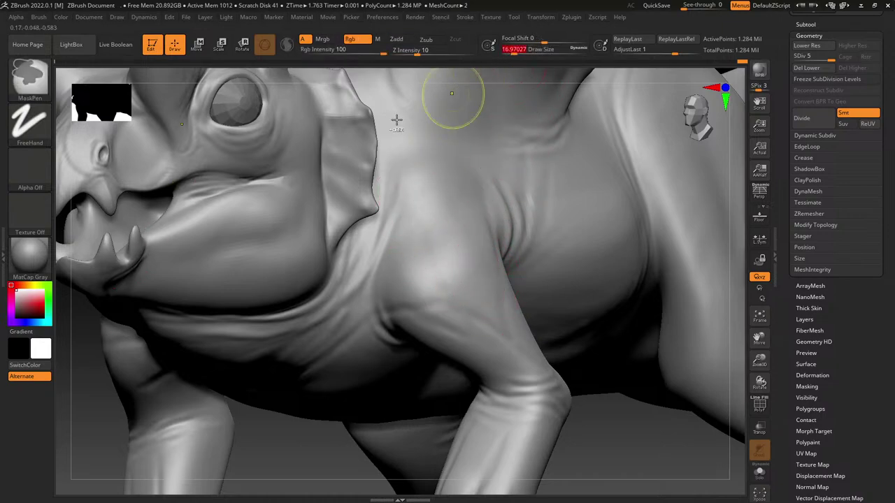
{"action": "right_click_drag", "start_coordinate": [356, 219], "coordinate": [427, 191]}
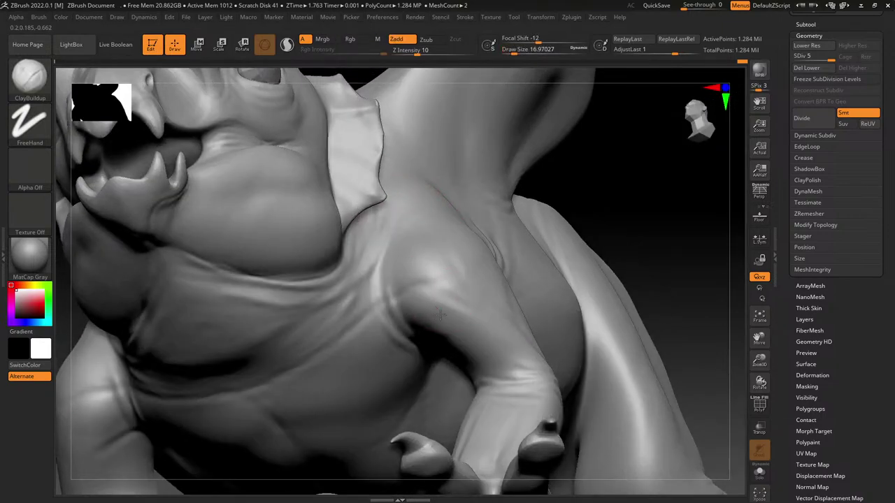
{"action": "right_click_drag", "start_coordinate": [459, 320], "coordinate": [475, 209]}
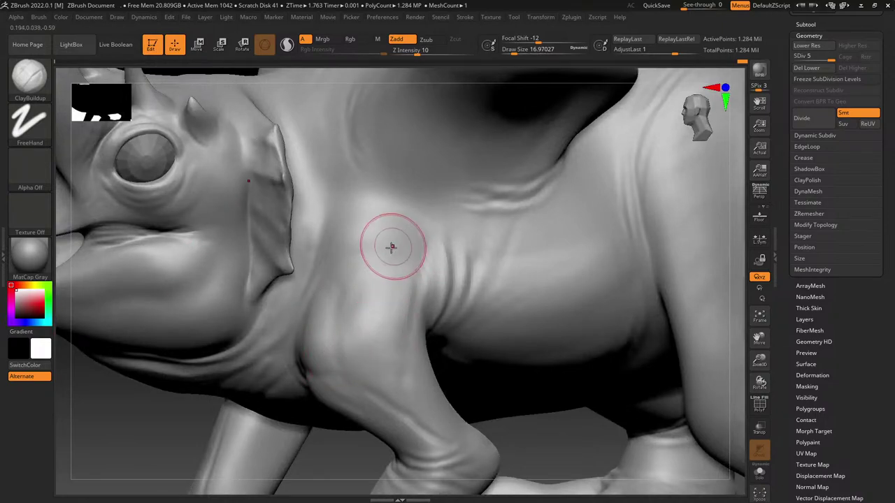
Step: Undo the last five strokes on the front shoulder
{"action": "key", "text": "ctrl+z"}
{"action": "key", "text": "ctrl+z"}
{"action": "key", "text": "ctrl+z"}
{"action": "key", "text": "ctrl+z"}
{"action": "key", "text": "ctrl+z"}
Step: Build up the muscle masses of the front shoulder and upper leg with a draw size of about 22
{"action": "left_click", "coordinate": [515, 51]}
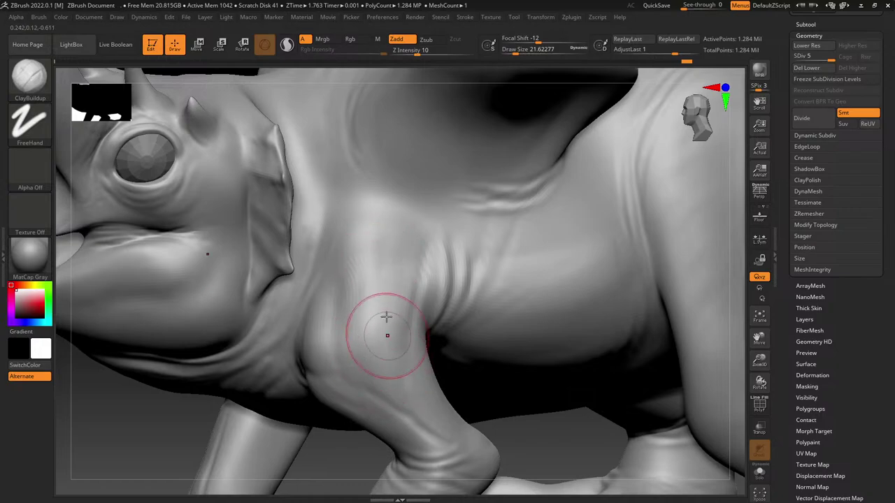
{"action": "mouse_move", "coordinate": [381, 318]}
{"action": "right_mouse_down"}
{"action": "mouse_move", "coordinate": [333, 287]}
{"action": "mouse_move", "coordinate": [350, 297]}
{"action": "right_mouse_up"}
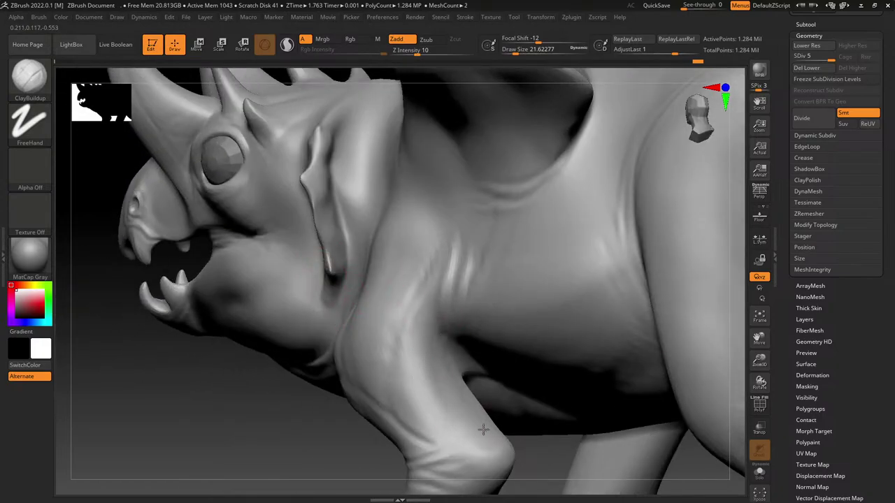
{"action": "left_click_drag", "start_coordinate": [438, 319], "coordinate": [462, 392]}
{"action": "mouse_move", "coordinate": [467, 424]}
{"action": "left_mouse_down"}
{"action": "mouse_move", "coordinate": [449, 367]}
{"action": "mouse_move", "coordinate": [455, 378]}
{"action": "left_mouse_up"}
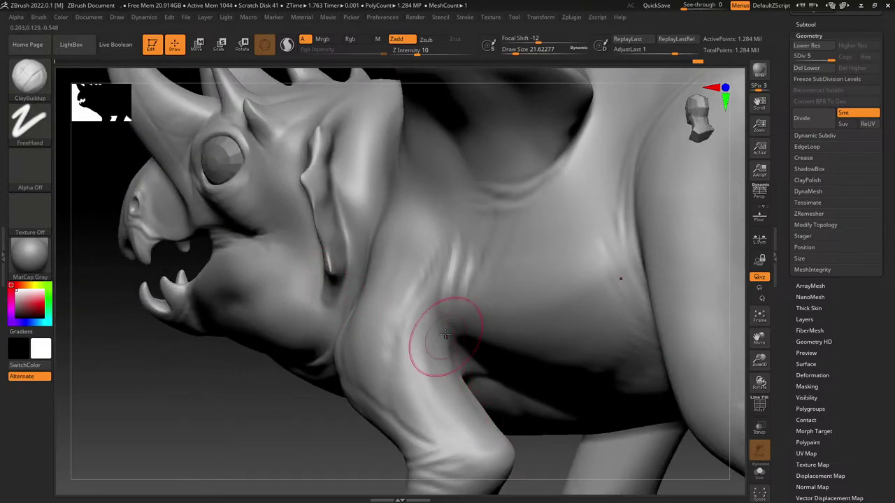
{"action": "mouse_move", "coordinate": [408, 257]}
{"action": "right_mouse_down"}
{"action": "mouse_move", "coordinate": [455, 223]}
{"action": "mouse_move", "coordinate": [440, 144]}
{"action": "right_mouse_up"}
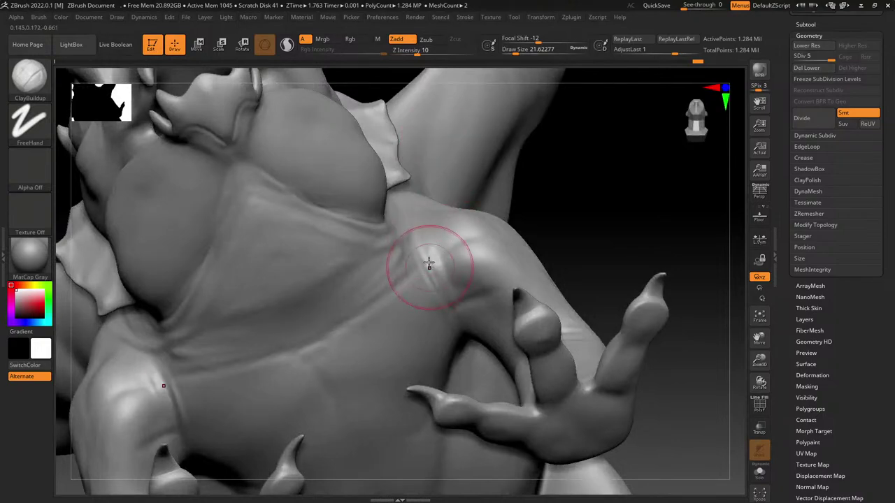
{"action": "right_click_drag", "start_coordinate": [430, 300], "coordinate": [489, 245]}
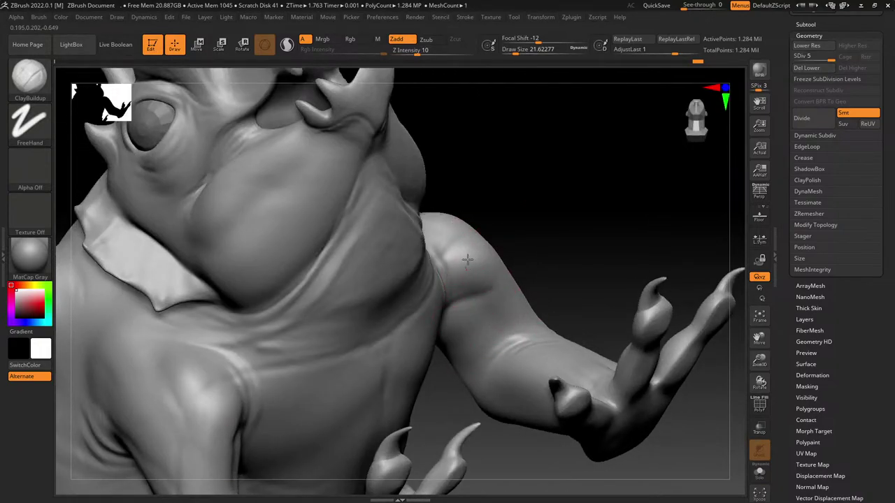
{"action": "right_click_drag", "start_coordinate": [467, 260], "coordinate": [521, 300]}
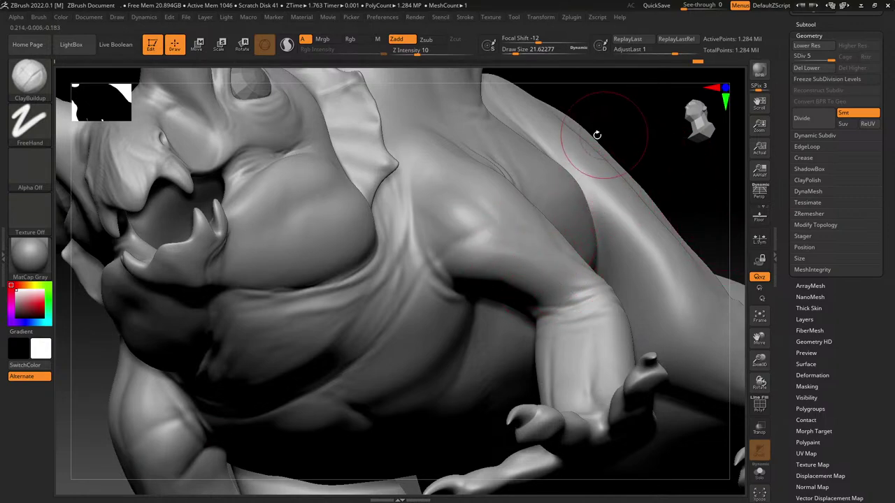
Step: Build up subtle forms on the lower front leg and toe bases with a draw size of about 10.5
{"action": "mouse_move", "coordinate": [428, 294]}
{"action": "right_mouse_down", "text": "alt"}
{"action": "mouse_move", "coordinate": [391, 244]}
{"action": "mouse_move", "coordinate": [345, 277]}
{"action": "mouse_move", "coordinate": [330, 315]}
{"action": "right_mouse_up", "text": "alt"}
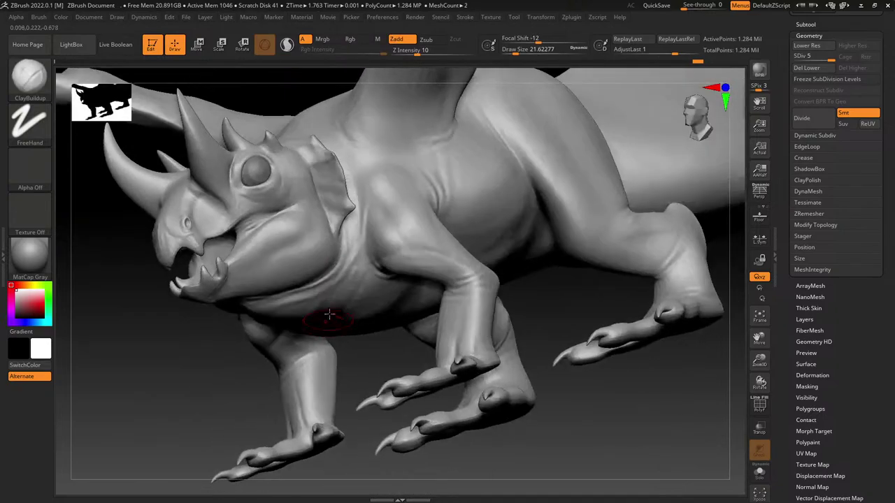
{"action": "left_click_drag", "start_coordinate": [516, 52], "coordinate": [512, 53]}
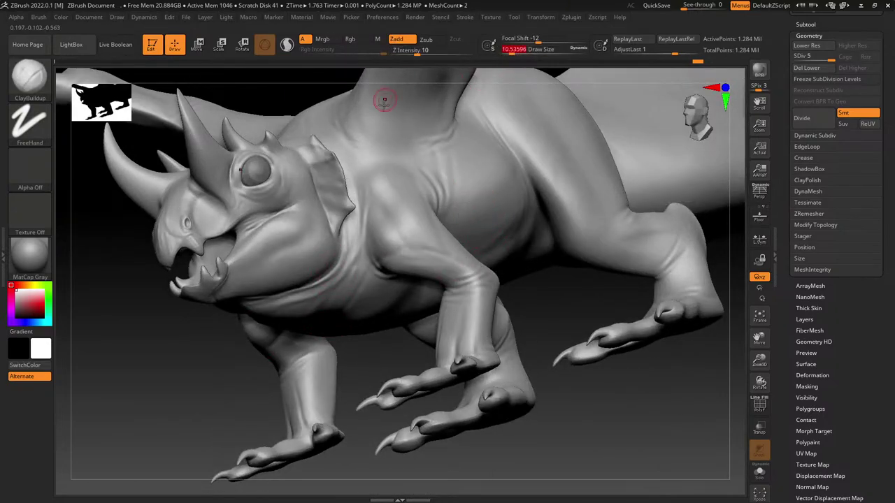
{"action": "mouse_move", "coordinate": [423, 246]}
{"action": "right_mouse_down", "text": "ctrl"}
{"action": "mouse_move", "coordinate": [424, 280]}
{"action": "mouse_move", "coordinate": [460, 281]}
{"action": "right_mouse_up", "text": "ctrl"}
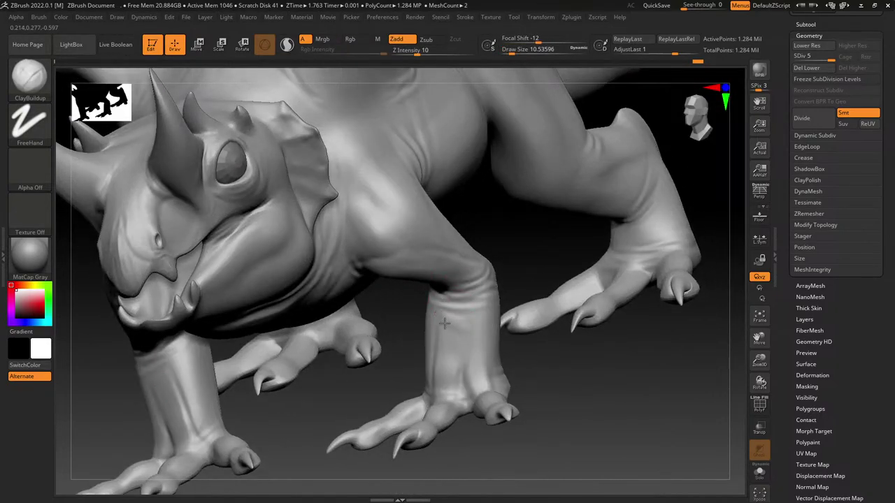
{"action": "right_click_drag", "start_coordinate": [443, 367], "coordinate": [476, 324]}
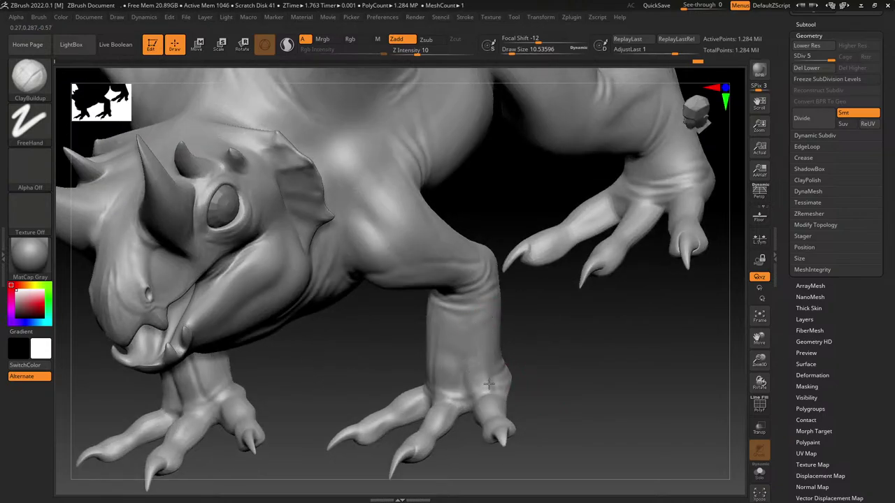
{"action": "right_click_drag", "start_coordinate": [489, 383], "coordinate": [455, 310]}
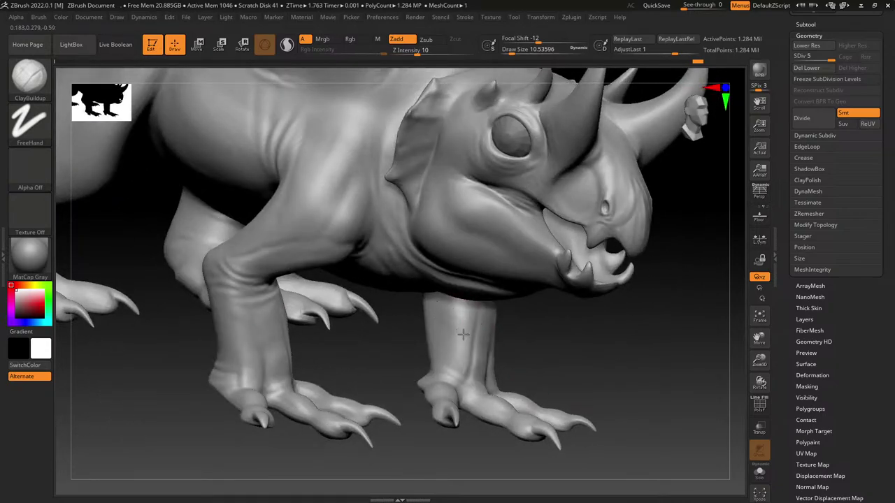
{"action": "right_click_drag", "start_coordinate": [452, 372], "coordinate": [567, 357]}
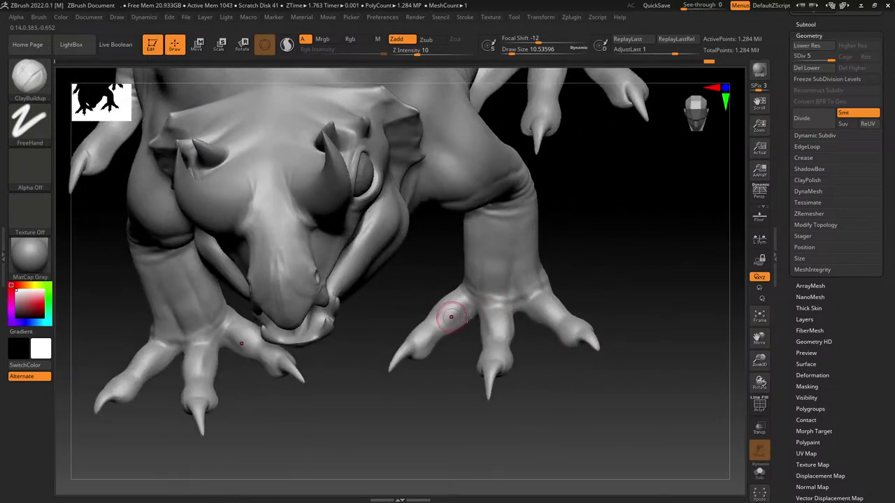
Step: Sculpt raised ridges across the top of the head, running from the horns and crest spikes towards the midline
{"action": "right_click_drag", "start_coordinate": [497, 314], "coordinate": [359, 219]}
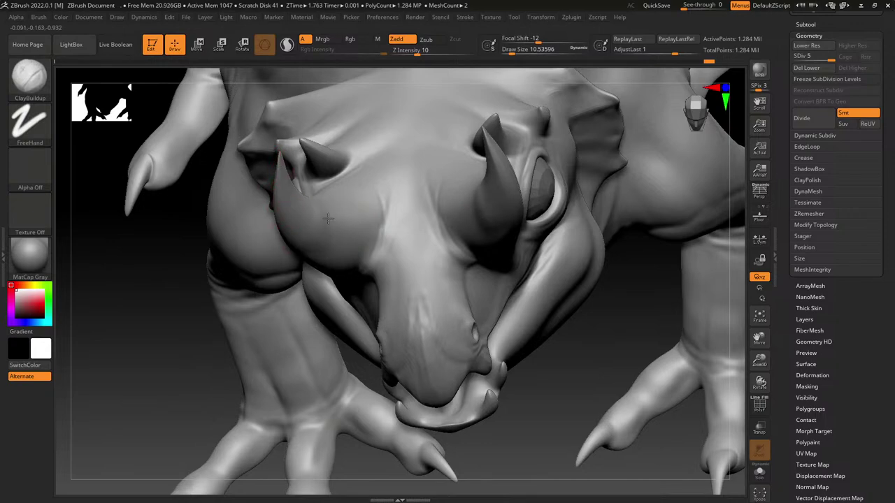
{"action": "mouse_move", "coordinate": [390, 188]}
{"action": "right_mouse_down", "text": "alt"}
{"action": "mouse_move", "coordinate": [363, 340]}
{"action": "mouse_move", "coordinate": [345, 346]}
{"action": "right_mouse_up", "text": "alt"}
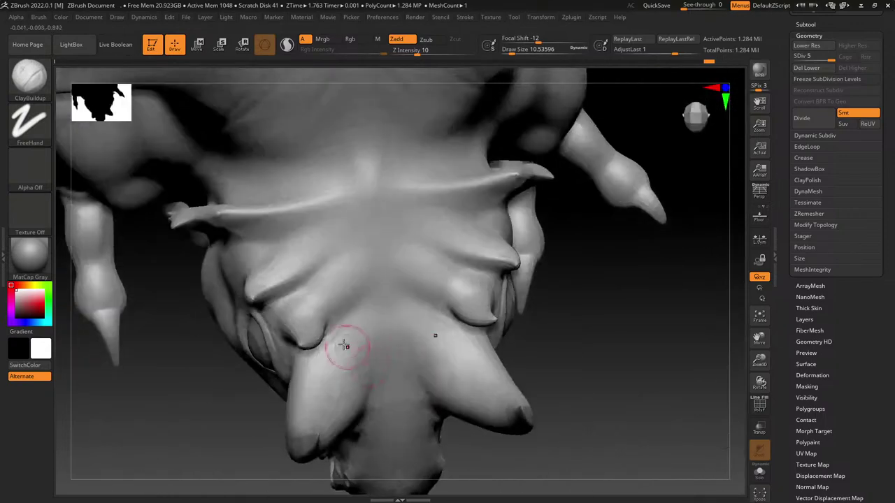
{"action": "left_click_drag", "start_coordinate": [341, 342], "coordinate": [322, 376]}
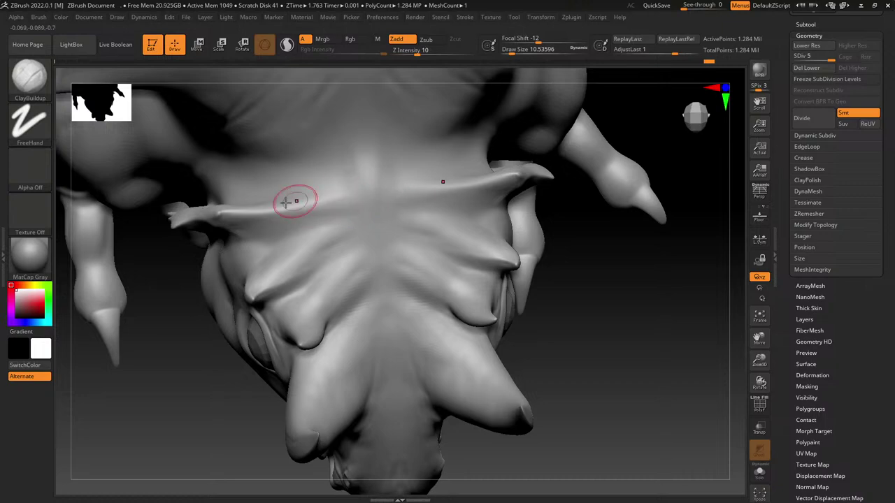
{"action": "right_click_drag", "start_coordinate": [320, 179], "coordinate": [342, 146]}
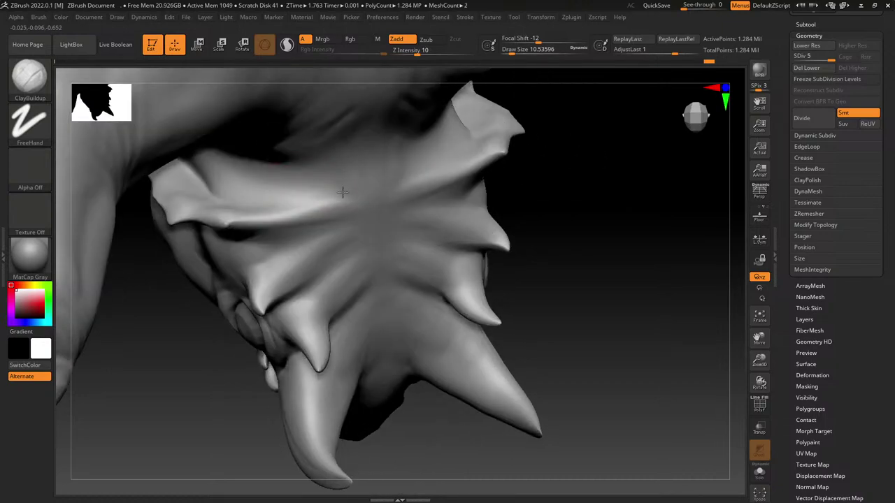
Step: Sculpt fine wrinkles along the cheek crease between the jaw and the eye with a draw size of about 3.7
{"action": "right_click_drag", "start_coordinate": [292, 271], "coordinate": [220, 235]}
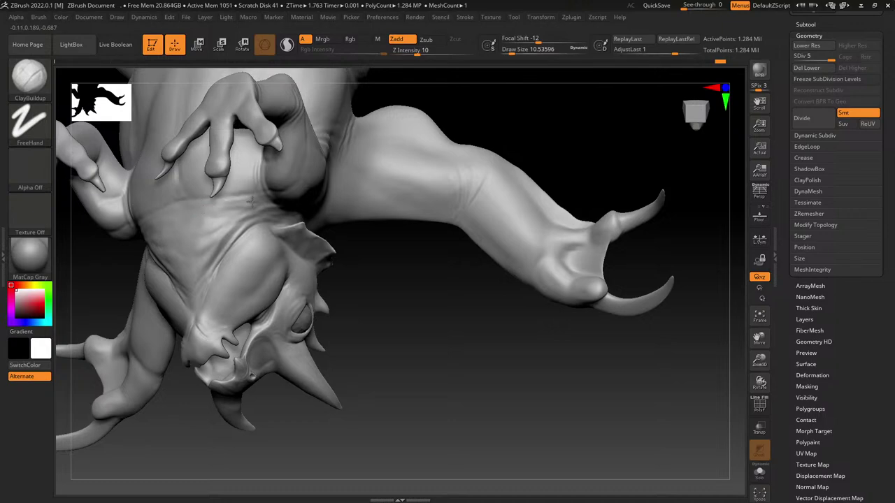
{"action": "right_click_drag", "start_coordinate": [258, 214], "coordinate": [306, 251], "text": "alt"}
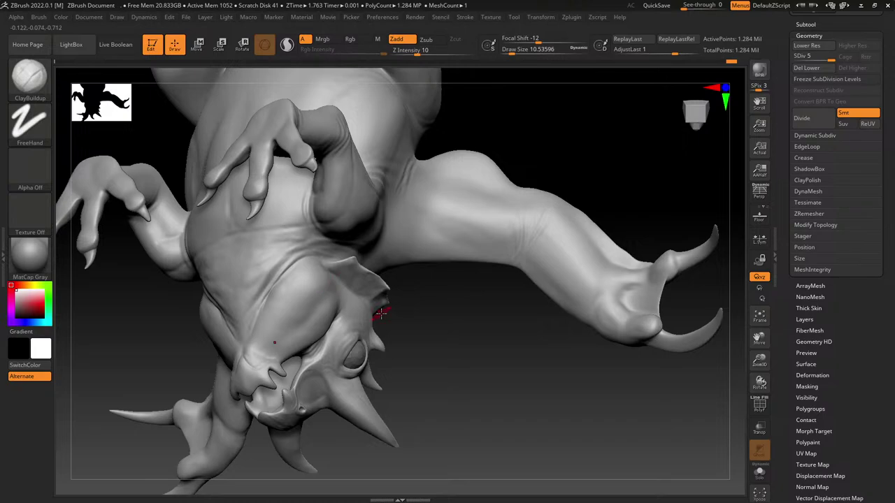
{"action": "right_click_drag", "start_coordinate": [313, 326], "coordinate": [471, 258], "text": "alt"}
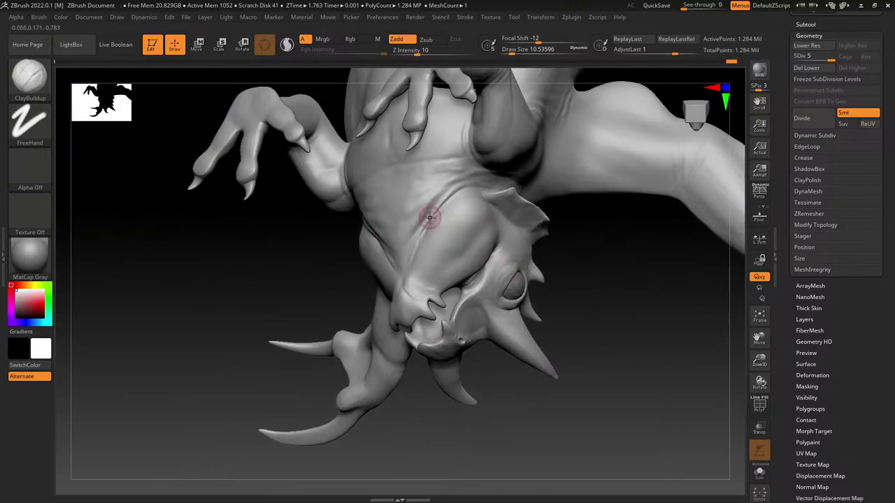
{"action": "right_click_drag", "start_coordinate": [437, 207], "coordinate": [467, 171], "text": "ctrl"}
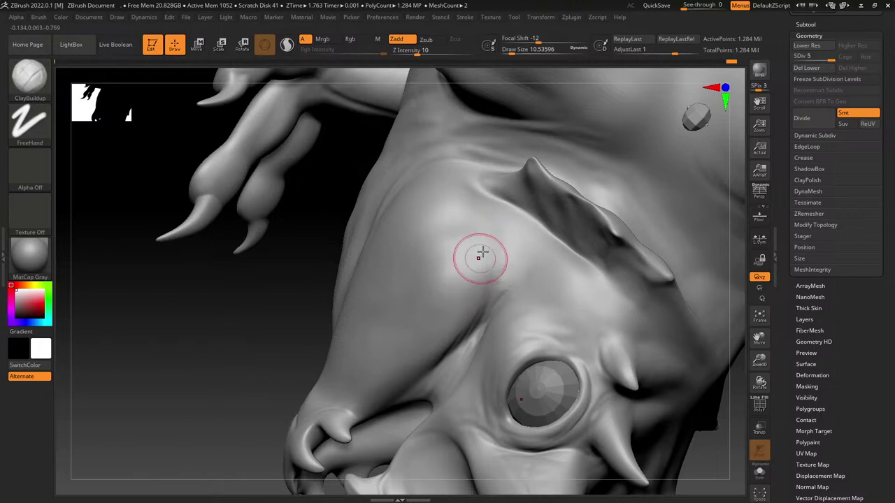
{"action": "left_click", "coordinate": [508, 51]}
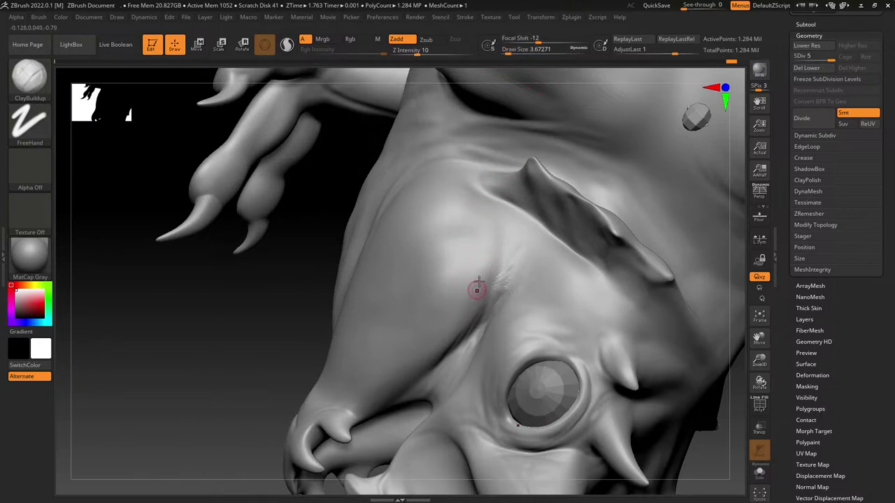
{"action": "right_click_drag", "start_coordinate": [462, 297], "coordinate": [485, 256]}
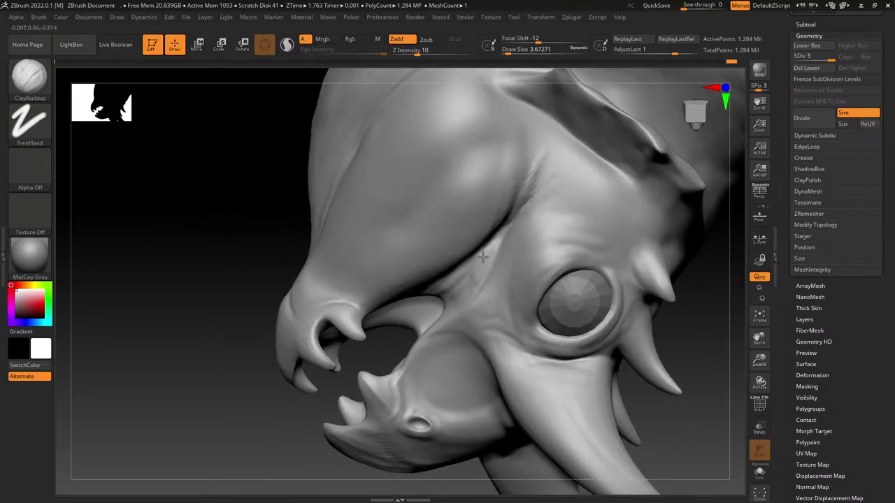
{"action": "mouse_move", "coordinate": [461, 288]}
{"action": "right_mouse_down"}
{"action": "mouse_move", "coordinate": [448, 233]}
{"action": "mouse_move", "coordinate": [471, 166]}
{"action": "right_mouse_up"}
Step: Build up muscle forms and armpit folds on the raised arm with focal shift 3 and a draw size of about 15.6
{"action": "mouse_move", "coordinate": [510, 41]}
{"action": "left_mouse_down"}
{"action": "mouse_move", "coordinate": [547, 41]}
{"action": "mouse_move", "coordinate": [512, 49]}
{"action": "left_mouse_up"}
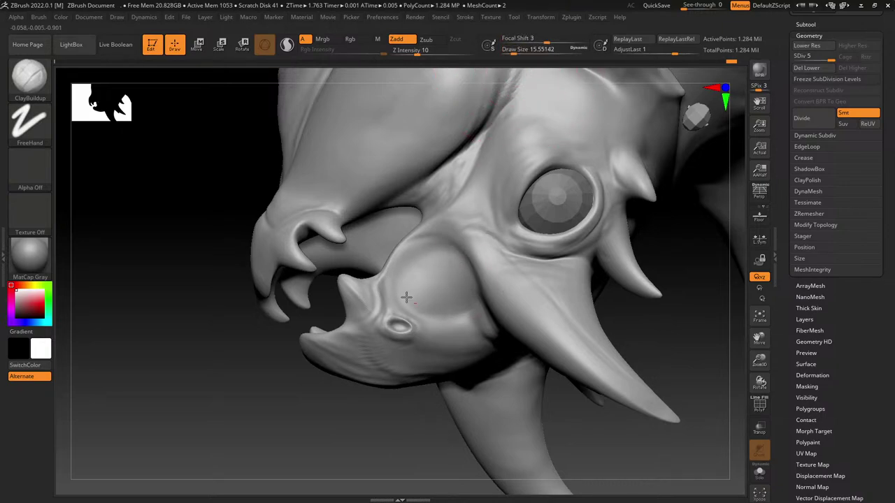
{"action": "right_click_drag", "start_coordinate": [448, 308], "coordinate": [400, 206]}
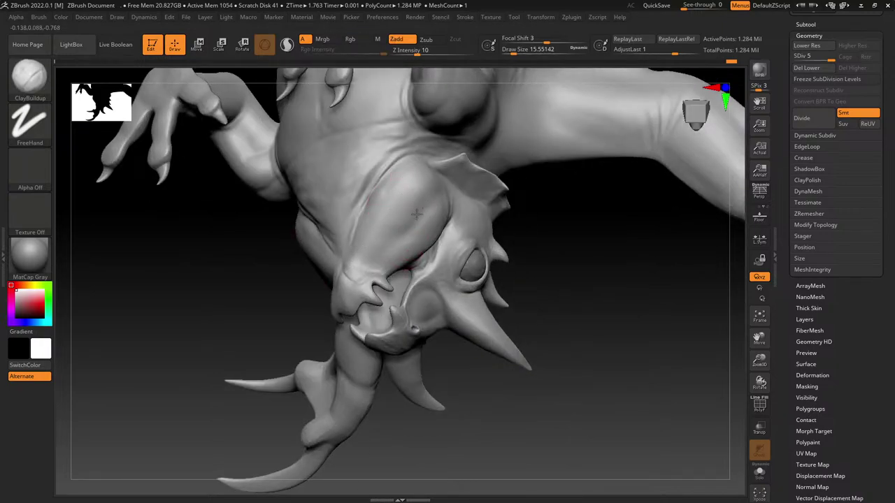
{"action": "right_click_drag", "start_coordinate": [415, 186], "coordinate": [380, 259]}
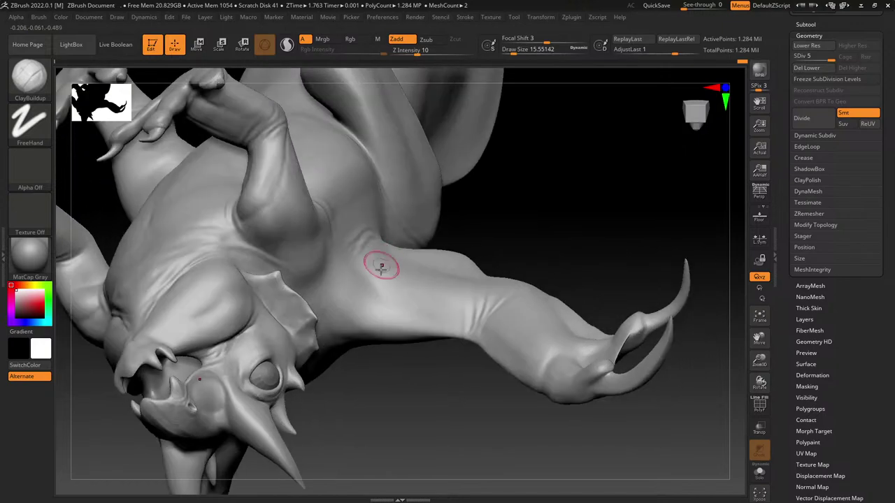
{"action": "right_click_drag", "start_coordinate": [352, 320], "coordinate": [390, 342]}
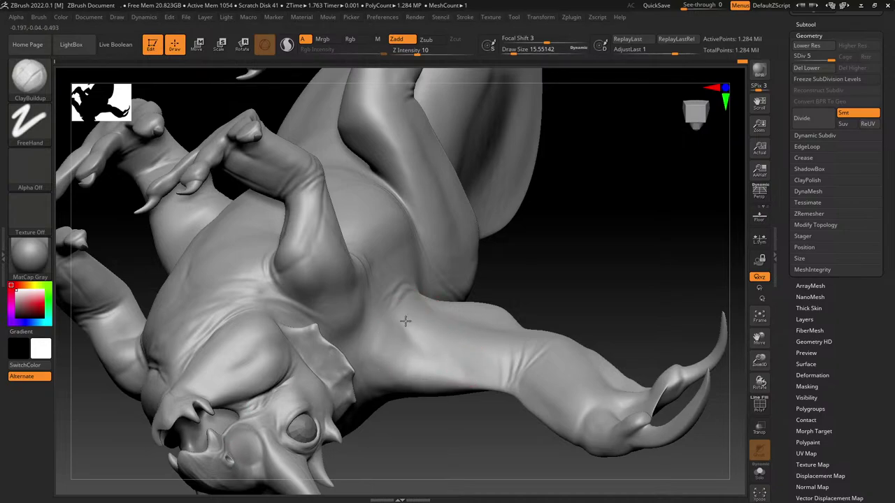
{"action": "right_click_drag", "start_coordinate": [406, 317], "coordinate": [462, 246]}
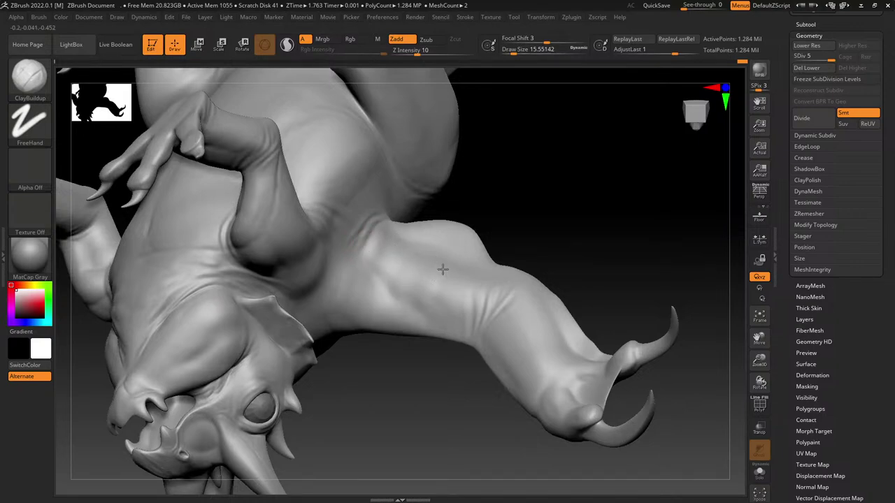
{"action": "right_click_drag", "start_coordinate": [594, 234], "coordinate": [493, 280]}
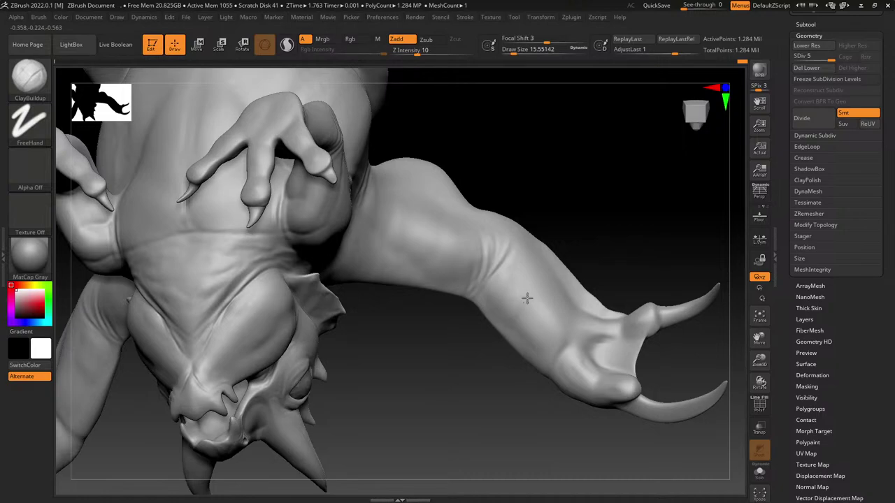
Step: Build up the muscle forms along the raised forearm, from the elbow crease towards the wrist
{"action": "right_click_drag", "start_coordinate": [540, 333], "coordinate": [513, 268]}
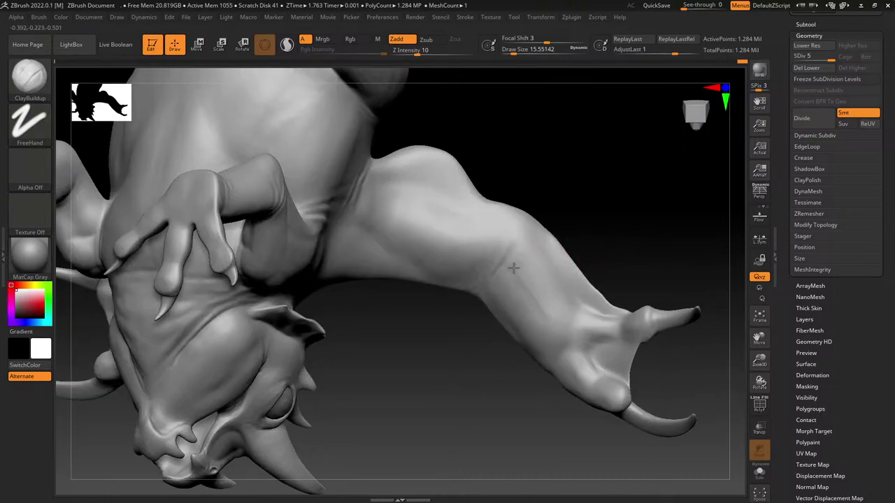
{"action": "mouse_move", "coordinate": [513, 268]}
{"action": "left_mouse_down"}
{"action": "mouse_move", "coordinate": [529, 260]}
{"action": "mouse_move", "coordinate": [553, 279]}
{"action": "mouse_move", "coordinate": [571, 357]}
{"action": "left_mouse_up"}
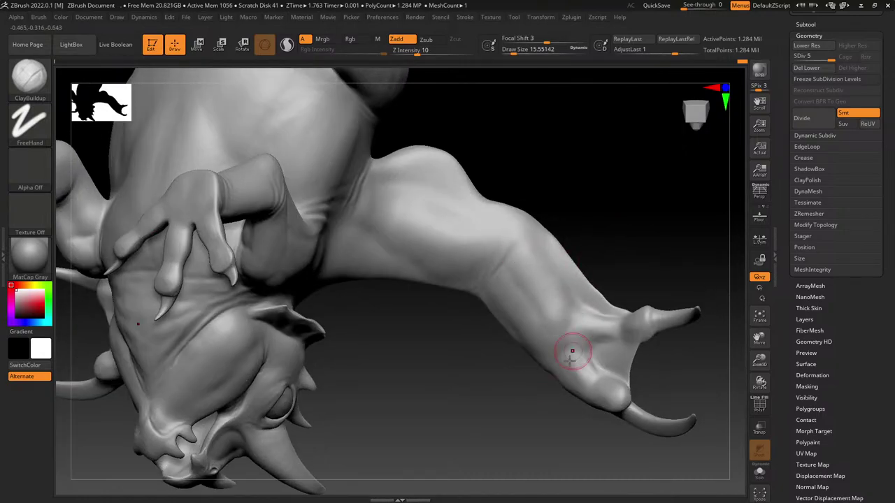
{"action": "mouse_move", "coordinate": [483, 399]}
{"action": "right_mouse_down"}
{"action": "mouse_move", "coordinate": [459, 216]}
{"action": "mouse_move", "coordinate": [511, 174]}
{"action": "mouse_move", "coordinate": [547, 282]}
{"action": "right_mouse_up"}
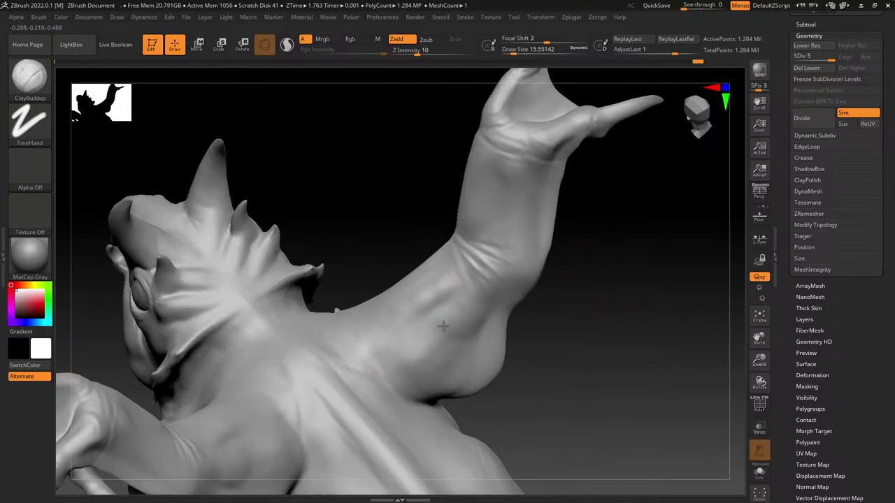
Step: Build up broader muscle volumes on the raised upper arm and forearm with a draw size of about 25
{"action": "left_click", "coordinate": [517, 51]}
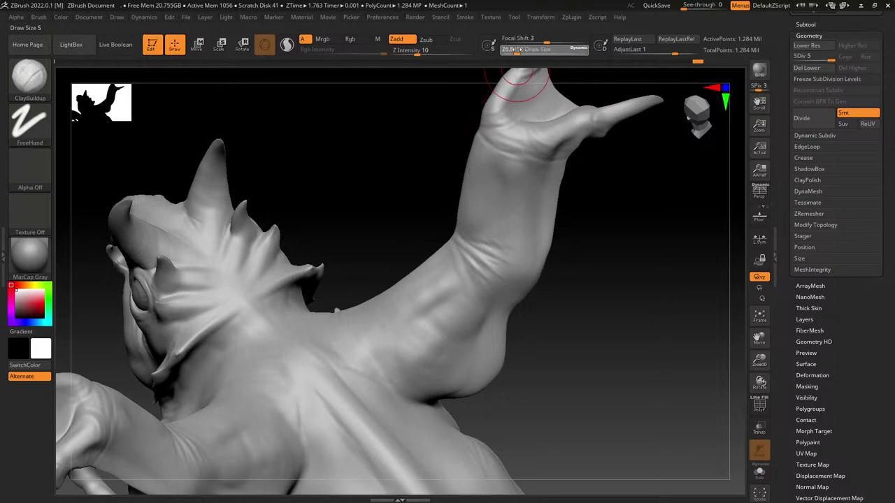
{"action": "left_click_drag", "start_coordinate": [347, 188], "coordinate": [399, 193]}
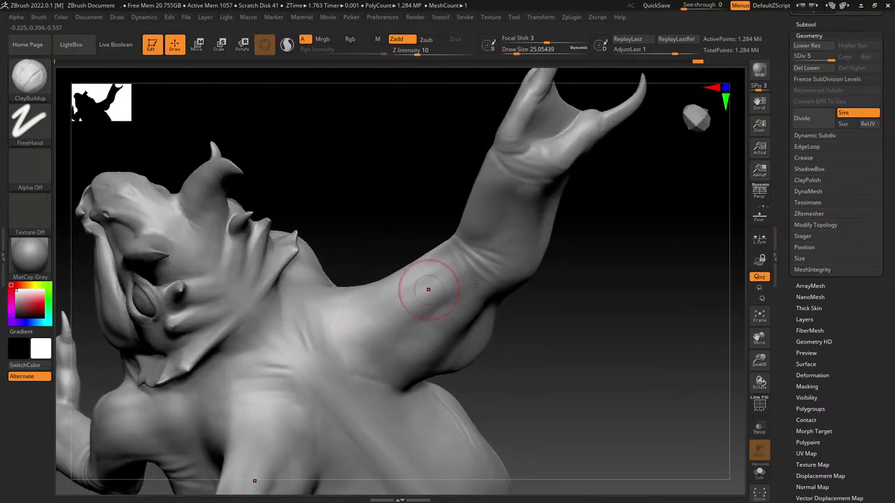
{"action": "right_click_drag", "start_coordinate": [426, 292], "coordinate": [577, 235]}
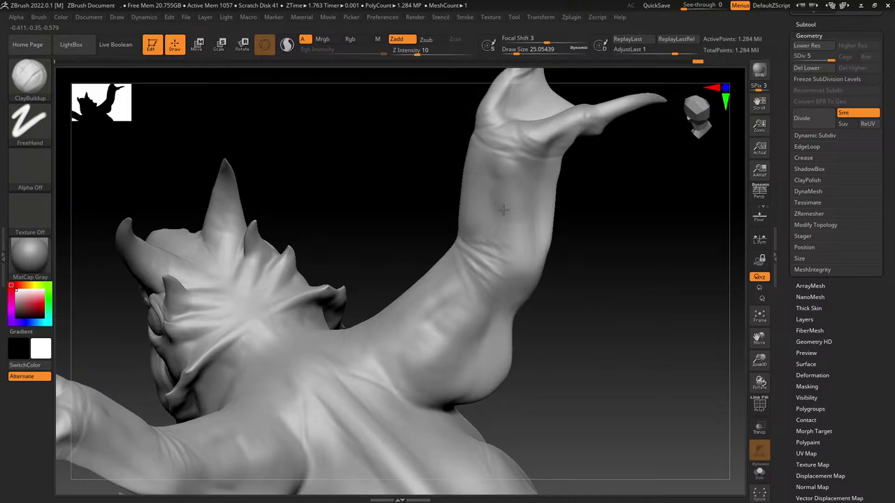
{"action": "right_click_drag", "start_coordinate": [414, 145], "coordinate": [439, 172]}
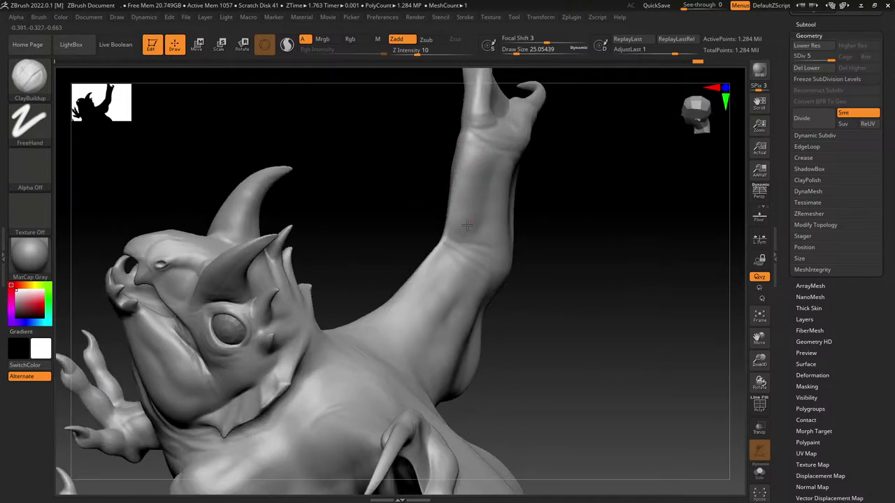
{"action": "left_click_drag", "start_coordinate": [377, 239], "coordinate": [451, 139], "text": "alt"}
{"action": "left_click_drag", "start_coordinate": [451, 140], "coordinate": [427, 176]}
{"action": "left_click_drag", "start_coordinate": [338, 236], "coordinate": [314, 228]}
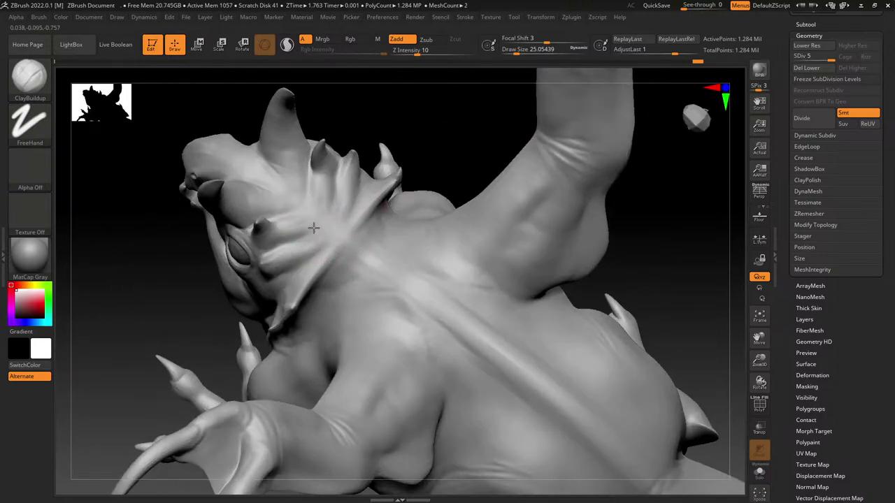
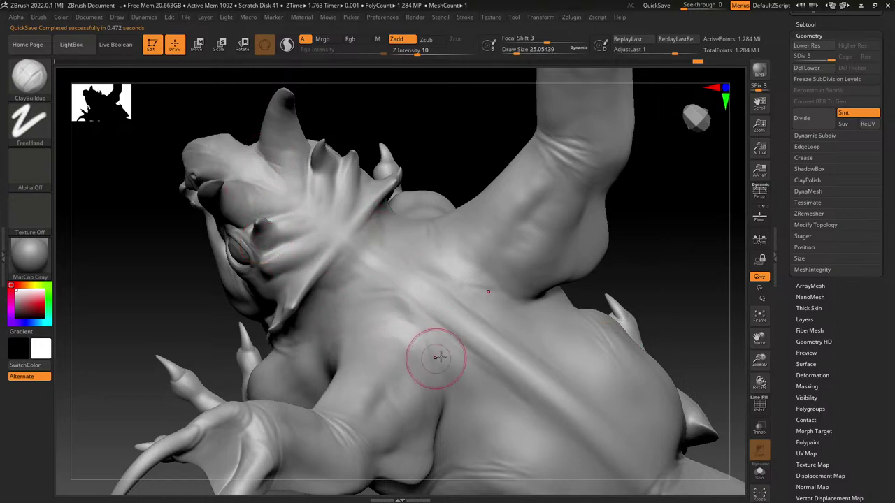
Step: Sculpt soft vertical ripples and broad muscle volumes along the side of the thick tail
{"action": "left_click_drag", "start_coordinate": [701, 276], "coordinate": [410, 211]}
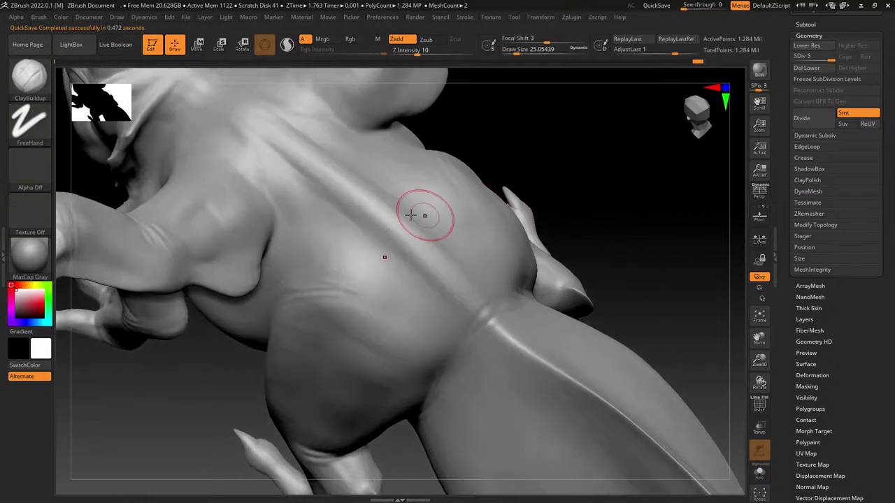
{"action": "mouse_move", "coordinate": [668, 298]}
{"action": "left_mouse_down", "text": "alt"}
{"action": "mouse_move", "coordinate": [595, 179]}
{"action": "mouse_move", "coordinate": [661, 185]}
{"action": "left_mouse_up", "text": "alt"}
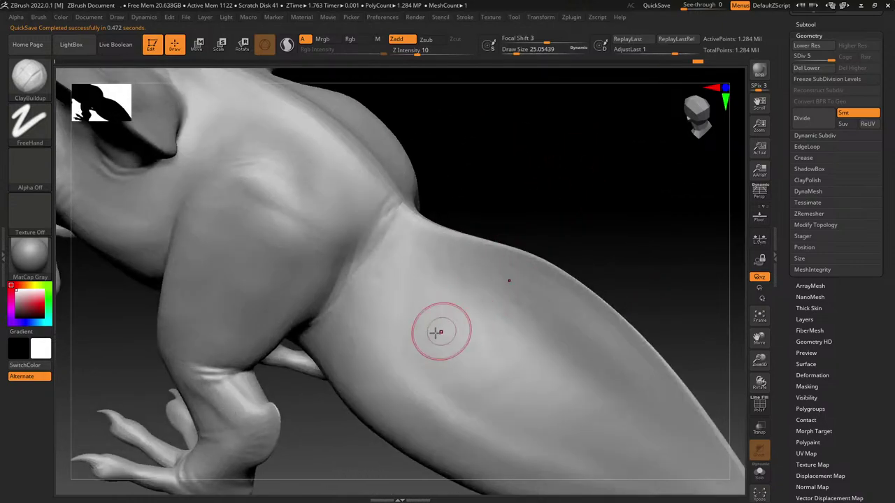
{"action": "mouse_move", "coordinate": [425, 357]}
{"action": "left_mouse_down"}
{"action": "mouse_move", "coordinate": [436, 373]}
{"action": "mouse_move", "coordinate": [492, 345]}
{"action": "mouse_move", "coordinate": [499, 431]}
{"action": "mouse_move", "coordinate": [561, 439]}
{"action": "left_mouse_up"}
{"action": "left_click_drag", "start_coordinate": [684, 281], "coordinate": [631, 180], "text": "alt"}
{"action": "left_click_drag", "start_coordinate": [535, 330], "coordinate": [581, 291]}
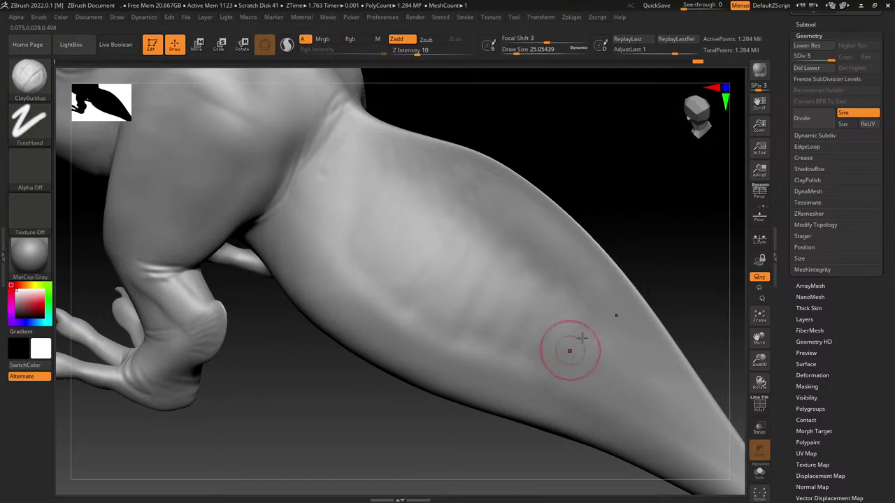
{"action": "mouse_move", "coordinate": [571, 351]}
{"action": "left_mouse_down"}
{"action": "mouse_move", "coordinate": [610, 409]}
{"action": "mouse_move", "coordinate": [667, 434]}
{"action": "left_mouse_up"}
{"action": "left_click_drag", "start_coordinate": [551, 122], "coordinate": [713, 264], "text": "alt"}
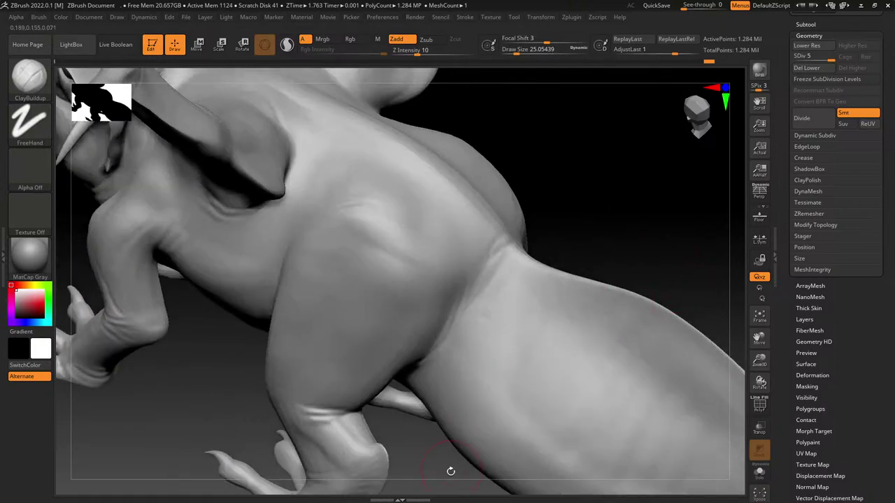
Step: Build up subtle folds on the hind leg around the knee with a draw size of about 10.5
{"action": "left_click_drag", "start_coordinate": [193, 397], "coordinate": [321, 248], "text": "alt"}
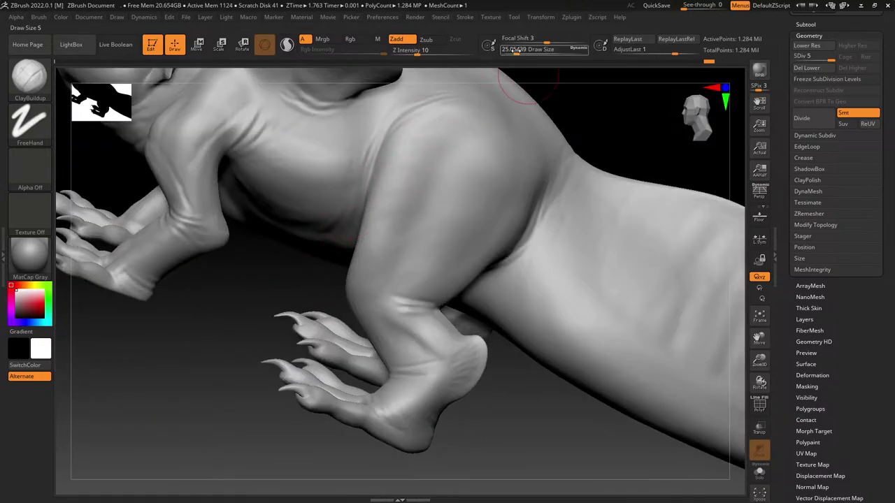
{"action": "left_click_drag", "start_coordinate": [517, 50], "coordinate": [512, 49]}
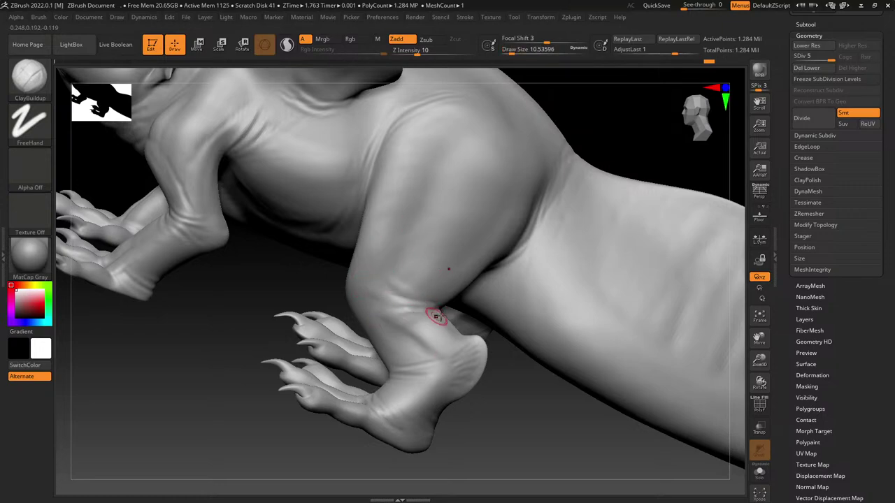
{"action": "right_click_drag", "start_coordinate": [505, 198], "coordinate": [466, 194]}
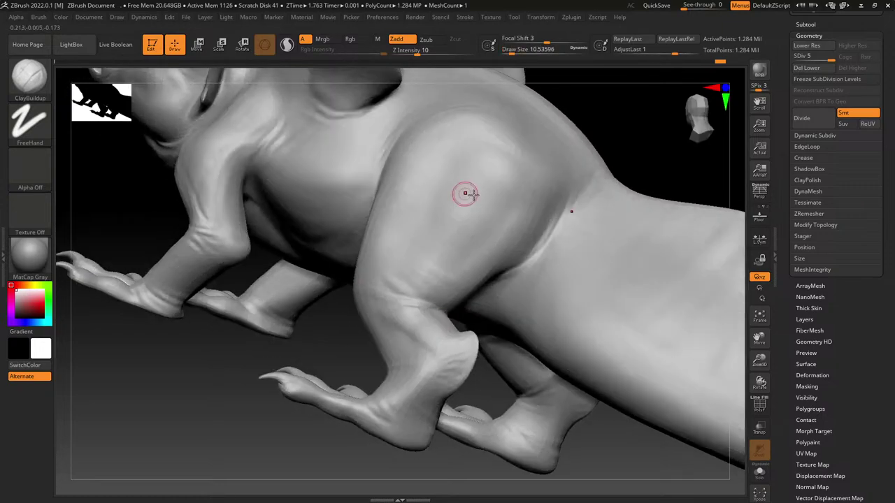
Step: Carve fine creases with the DamStandard brush along the fold where the hind thigh meets the tail
{"action": "left_click", "coordinate": [29, 77]}
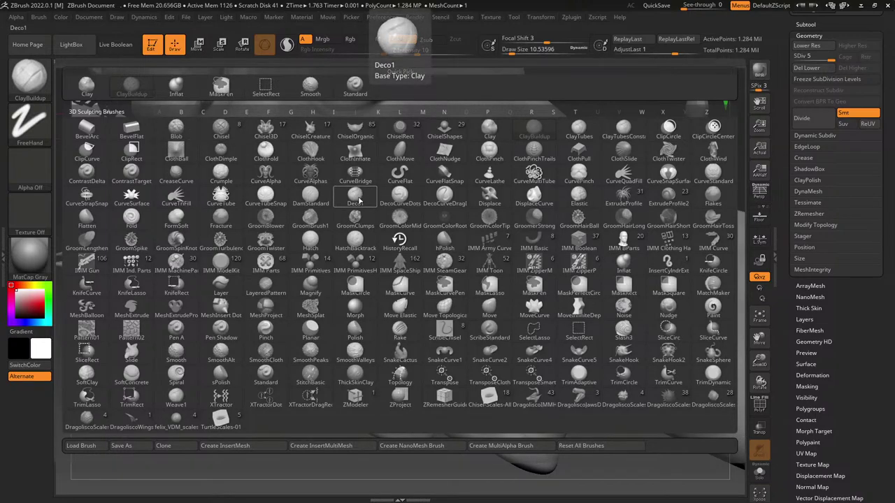
{"action": "key", "text": "d"}
{"action": "key", "text": "s"}
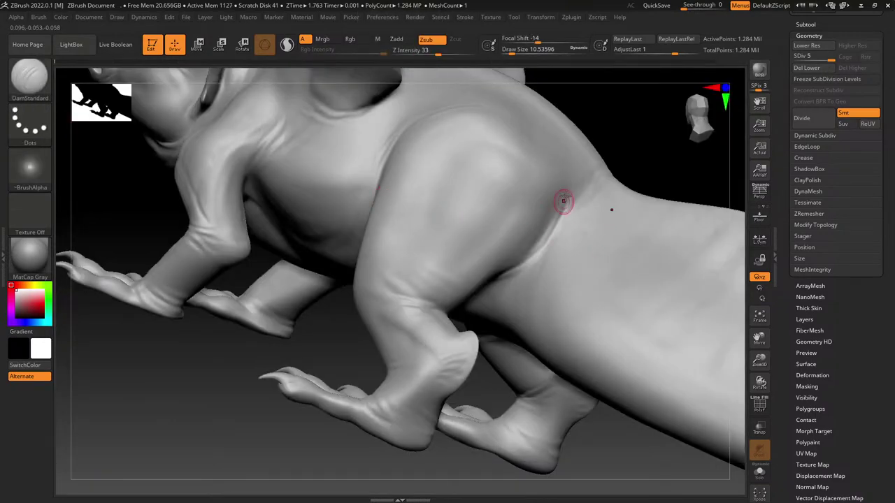
{"action": "left_click_drag", "start_coordinate": [564, 202], "coordinate": [528, 263]}
{"action": "mouse_move", "coordinate": [545, 228]}
{"action": "left_mouse_down"}
{"action": "mouse_move", "coordinate": [511, 271]}
{"action": "mouse_move", "coordinate": [498, 272]}
{"action": "left_mouse_up"}
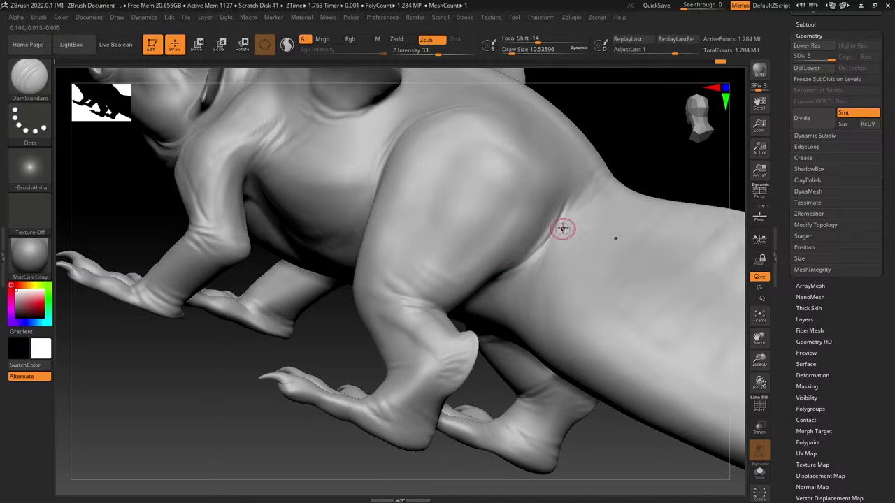
{"action": "left_click_drag", "start_coordinate": [562, 229], "coordinate": [532, 268]}
{"action": "mouse_move", "coordinate": [573, 207]}
{"action": "left_mouse_down"}
{"action": "mouse_move", "coordinate": [548, 247]}
{"action": "mouse_move", "coordinate": [548, 231]}
{"action": "left_mouse_up"}
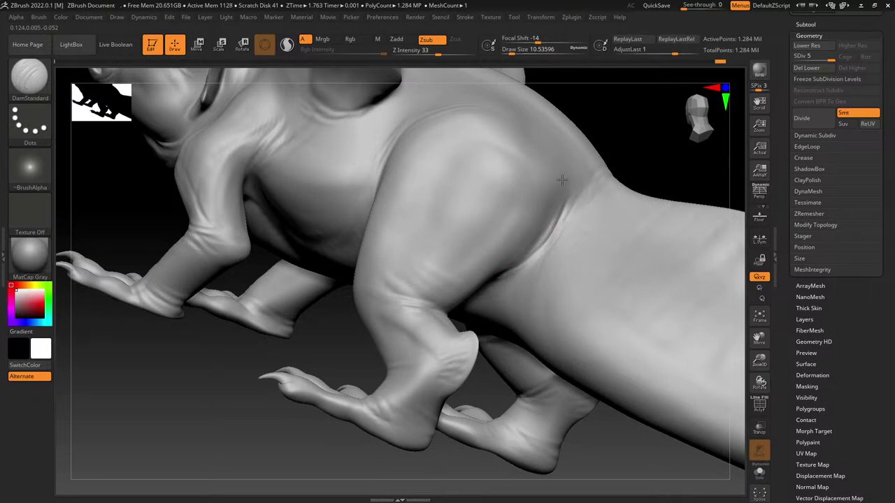
{"action": "left_click_drag", "start_coordinate": [561, 199], "coordinate": [567, 186]}
Step: Carve wrinkles across the outer side of the hind knee, where the thigh folds onto the lower leg
{"action": "mouse_move", "coordinate": [400, 228]}
{"action": "right_mouse_down"}
{"action": "mouse_move", "coordinate": [413, 254]}
{"action": "mouse_move", "coordinate": [426, 346]}
{"action": "right_mouse_up"}
{"action": "mouse_move", "coordinate": [356, 349]}
{"action": "left_mouse_down"}
{"action": "mouse_move", "coordinate": [378, 366]}
{"action": "mouse_move", "coordinate": [448, 381]}
{"action": "mouse_move", "coordinate": [460, 395]}
{"action": "mouse_move", "coordinate": [357, 371]}
{"action": "left_mouse_up"}
{"action": "mouse_move", "coordinate": [358, 370]}
{"action": "left_mouse_down"}
{"action": "mouse_move", "coordinate": [300, 330]}
{"action": "mouse_move", "coordinate": [344, 379]}
{"action": "left_mouse_up"}
{"action": "mouse_move", "coordinate": [272, 355]}
{"action": "left_mouse_down"}
{"action": "mouse_move", "coordinate": [354, 386]}
{"action": "mouse_move", "coordinate": [326, 379]}
{"action": "mouse_move", "coordinate": [414, 397]}
{"action": "left_mouse_up"}
{"action": "right_click_drag", "start_coordinate": [437, 386], "coordinate": [405, 410]}
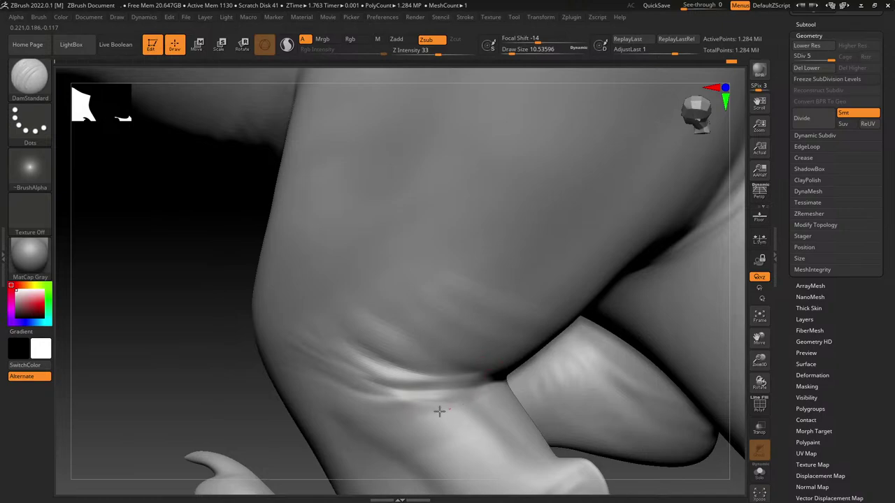
{"action": "left_click_drag", "start_coordinate": [414, 403], "coordinate": [325, 423]}
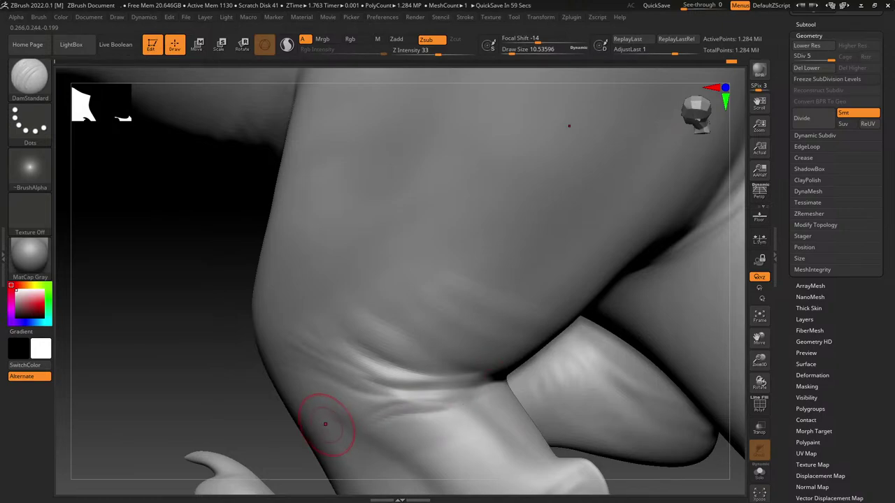
{"action": "mouse_move", "coordinate": [233, 299]}
{"action": "right_mouse_down"}
{"action": "mouse_move", "coordinate": [318, 293]}
{"action": "mouse_move", "coordinate": [560, 197]}
{"action": "mouse_move", "coordinate": [558, 206]}
{"action": "mouse_move", "coordinate": [555, 188]}
{"action": "right_mouse_up"}
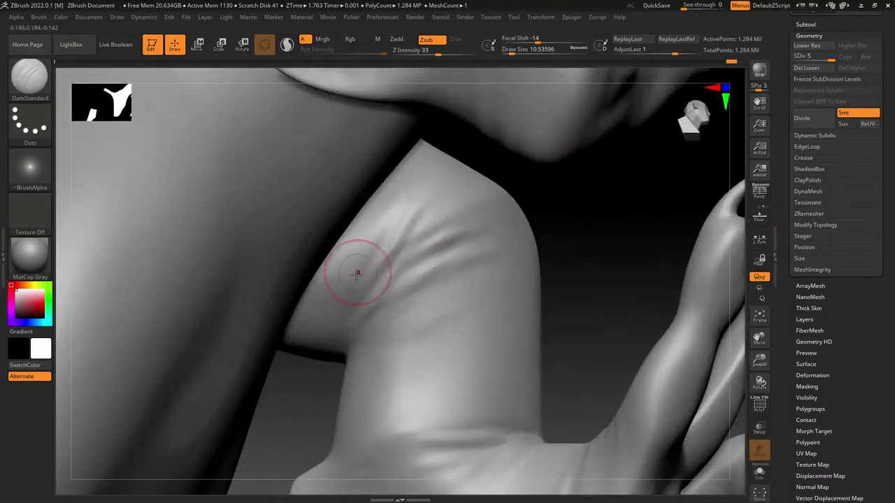
Step: Carve curved skin folds into the inner side of the hind knee, undoing the unwanted raised stroke
{"action": "mouse_move", "coordinate": [344, 349]}
{"action": "left_mouse_down"}
{"action": "mouse_move", "coordinate": [358, 309]}
{"action": "mouse_move", "coordinate": [385, 279]}
{"action": "mouse_move", "coordinate": [467, 231]}
{"action": "left_mouse_up"}
{"action": "mouse_move", "coordinate": [378, 302]}
{"action": "left_mouse_down", "text": "alt"}
{"action": "mouse_move", "coordinate": [411, 270]}
{"action": "mouse_move", "coordinate": [428, 274]}
{"action": "mouse_move", "coordinate": [457, 261]}
{"action": "left_mouse_up", "text": "alt"}
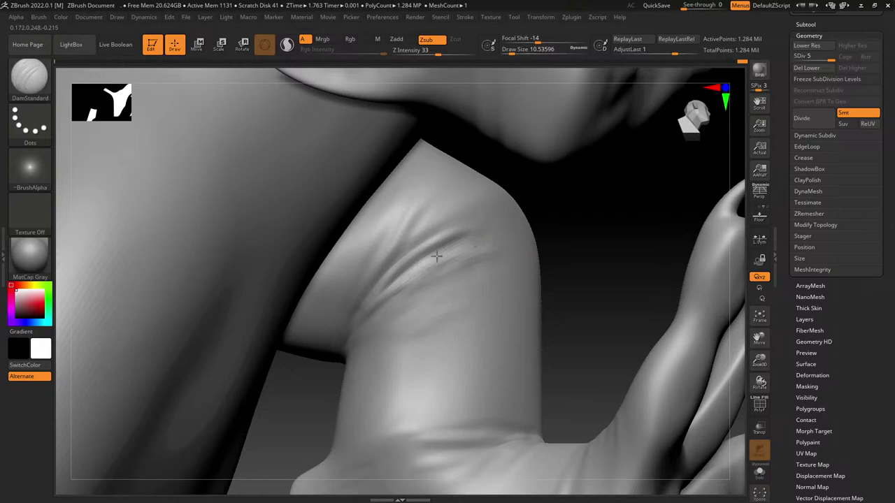
{"action": "key", "text": "ctrl+z"}
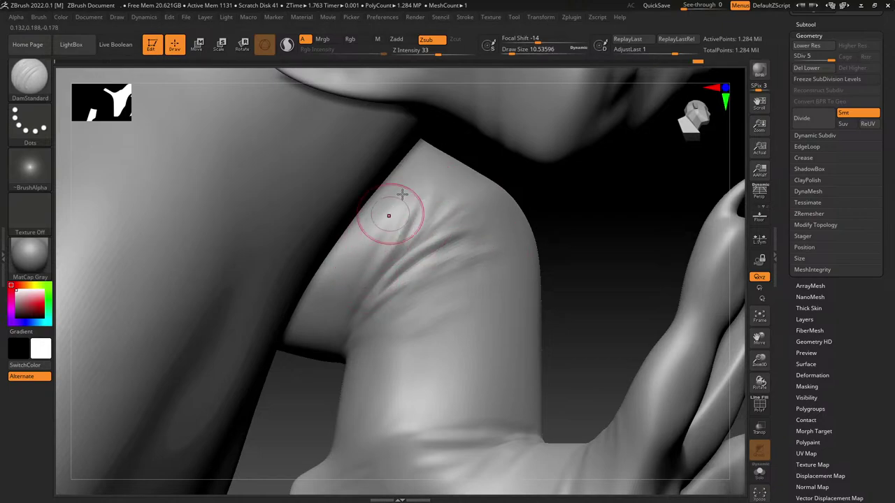
{"action": "right_click_drag", "start_coordinate": [445, 284], "coordinate": [575, 269]}
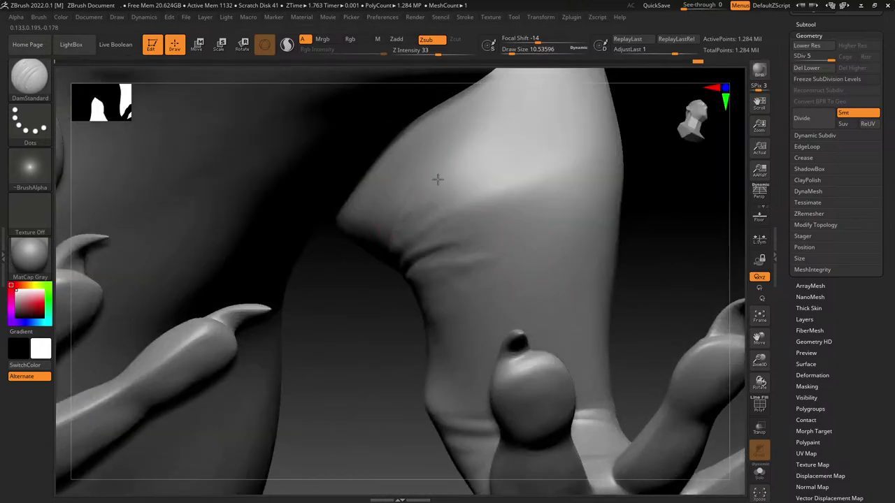
{"action": "left_click_drag", "start_coordinate": [438, 180], "coordinate": [492, 129]}
{"action": "mouse_move", "coordinate": [635, 175]}
{"action": "left_mouse_down"}
{"action": "mouse_move", "coordinate": [661, 230]}
{"action": "mouse_move", "coordinate": [647, 211]}
{"action": "left_mouse_up"}
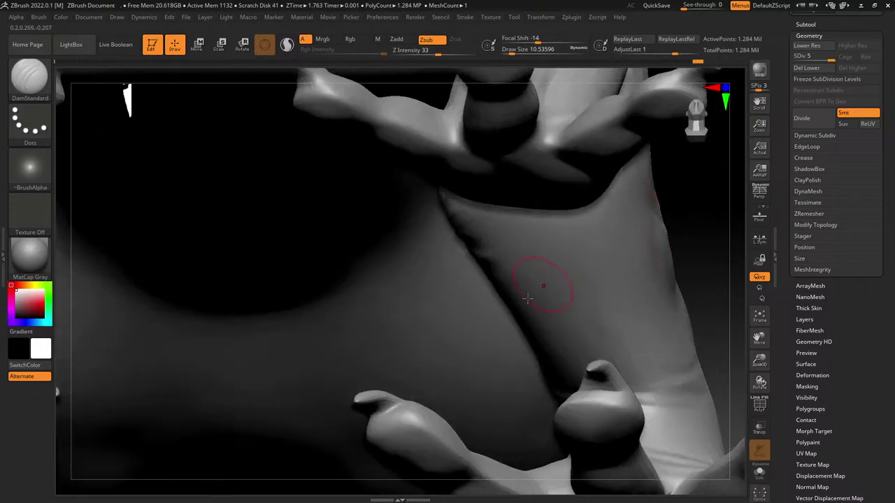
Step: Extend the fine creases across the front and inner side of the hind knee
{"action": "mouse_move", "coordinate": [528, 299]}
{"action": "right_mouse_down", "text": "ctrl"}
{"action": "mouse_move", "coordinate": [431, 231]}
{"action": "mouse_move", "coordinate": [463, 256]}
{"action": "right_mouse_up", "text": "ctrl"}
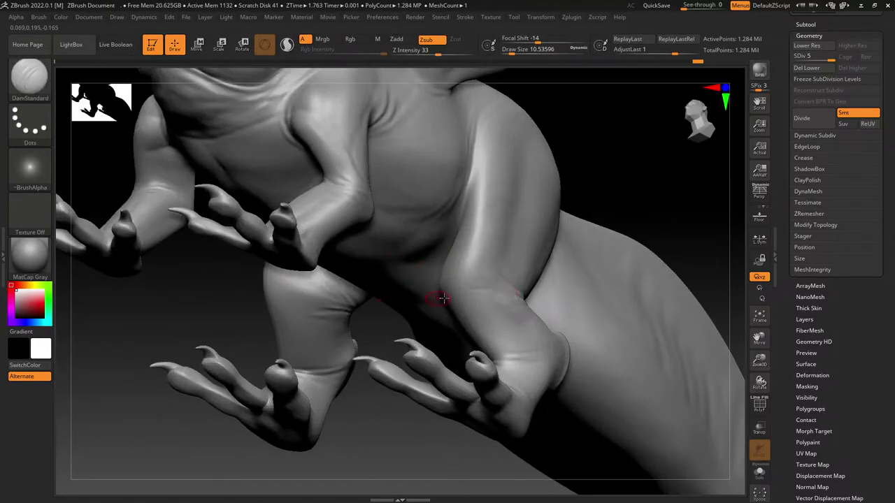
{"action": "left_click_drag", "start_coordinate": [466, 271], "coordinate": [506, 285]}
{"action": "right_click_drag", "start_coordinate": [516, 242], "coordinate": [532, 226]}
{"action": "left_click_drag", "start_coordinate": [533, 226], "coordinate": [508, 234]}
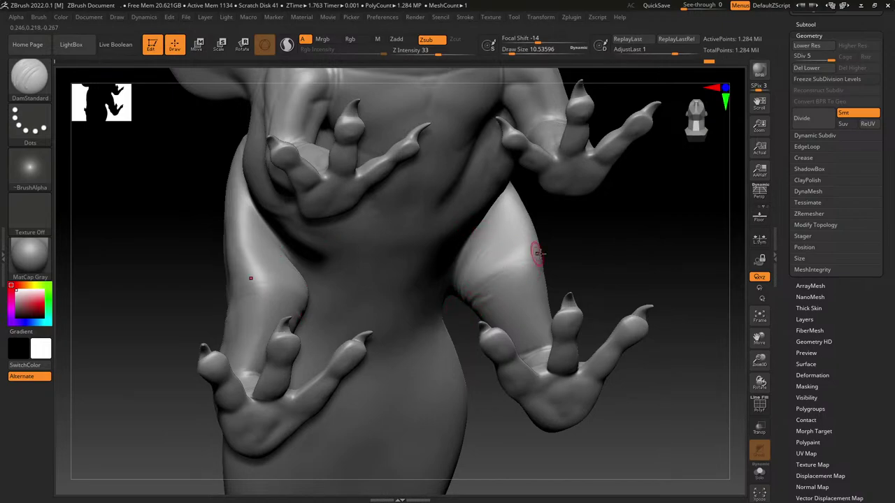
{"action": "right_click_drag", "start_coordinate": [535, 254], "coordinate": [484, 323], "text": "ctrl"}
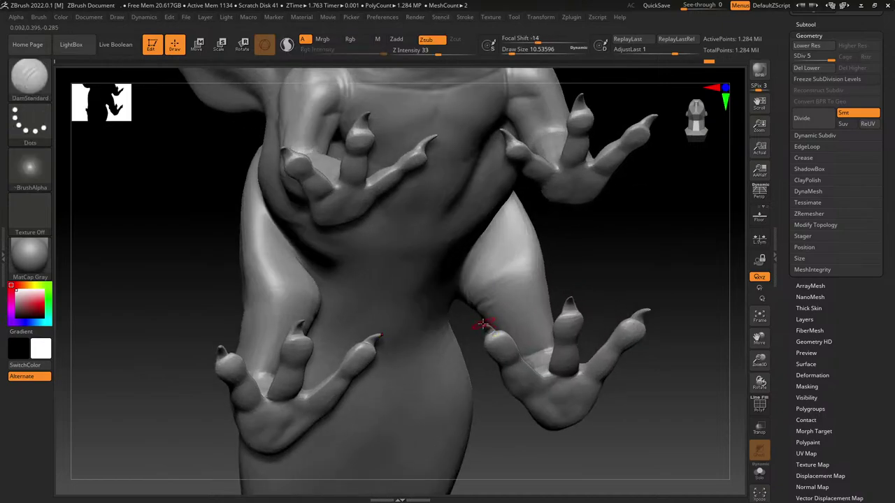
{"action": "right_click_drag", "start_coordinate": [470, 253], "coordinate": [494, 263]}
{"action": "right_click_drag", "start_coordinate": [553, 286], "coordinate": [454, 303], "text": "ctrl"}
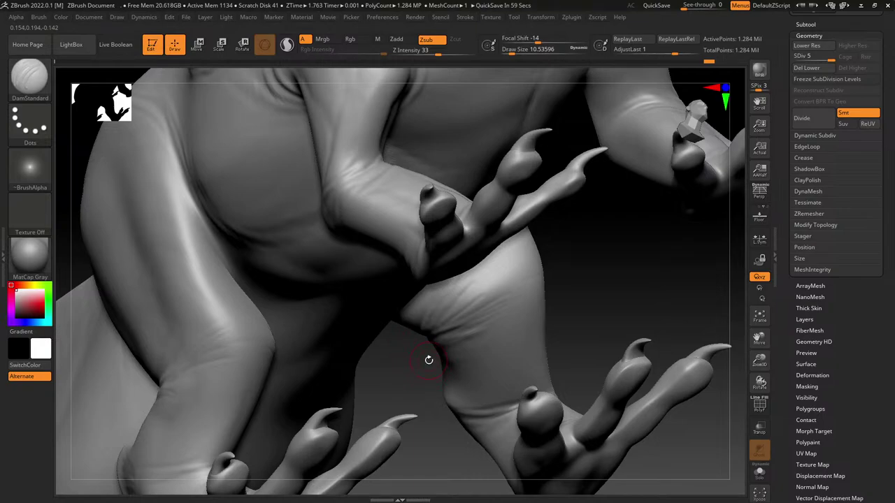
Step: Deepen and multiply the creases running from the back of the hind knee along the lower thigh
{"action": "mouse_move", "coordinate": [620, 290]}
{"action": "right_mouse_down"}
{"action": "mouse_move", "coordinate": [595, 261]}
{"action": "mouse_move", "coordinate": [559, 280]}
{"action": "right_mouse_up"}
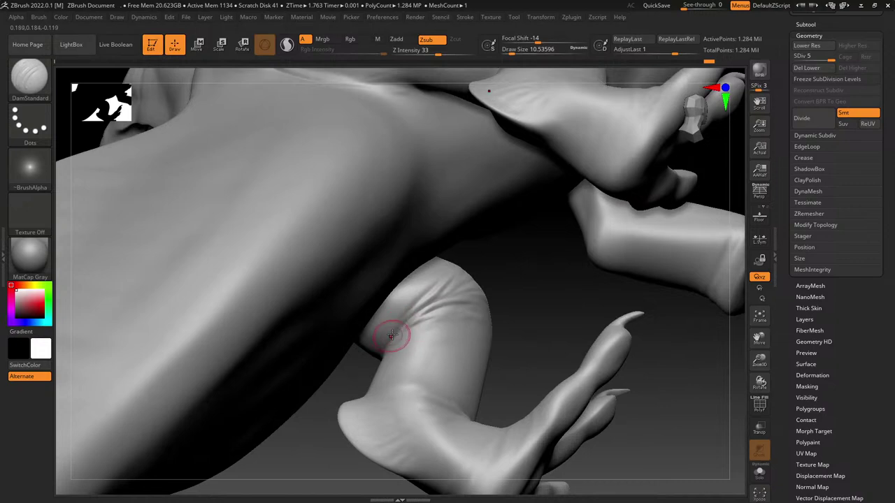
{"action": "mouse_move", "coordinate": [430, 323]}
{"action": "right_mouse_down"}
{"action": "mouse_move", "coordinate": [455, 284]}
{"action": "mouse_move", "coordinate": [413, 294]}
{"action": "mouse_move", "coordinate": [432, 348]}
{"action": "mouse_move", "coordinate": [459, 294]}
{"action": "right_mouse_up"}
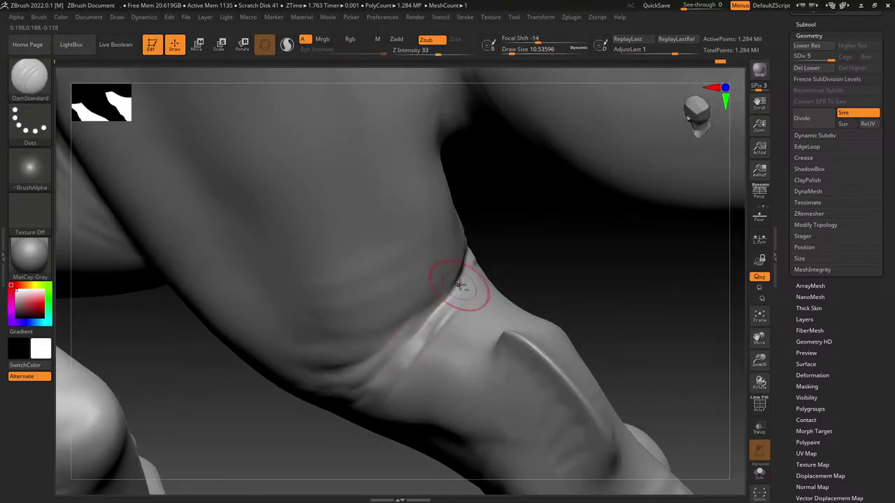
{"action": "left_click_drag", "start_coordinate": [461, 286], "coordinate": [364, 364]}
{"action": "mouse_move", "coordinate": [360, 367]}
{"action": "right_mouse_down"}
{"action": "mouse_move", "coordinate": [381, 350]}
{"action": "mouse_move", "coordinate": [392, 356]}
{"action": "right_mouse_up"}
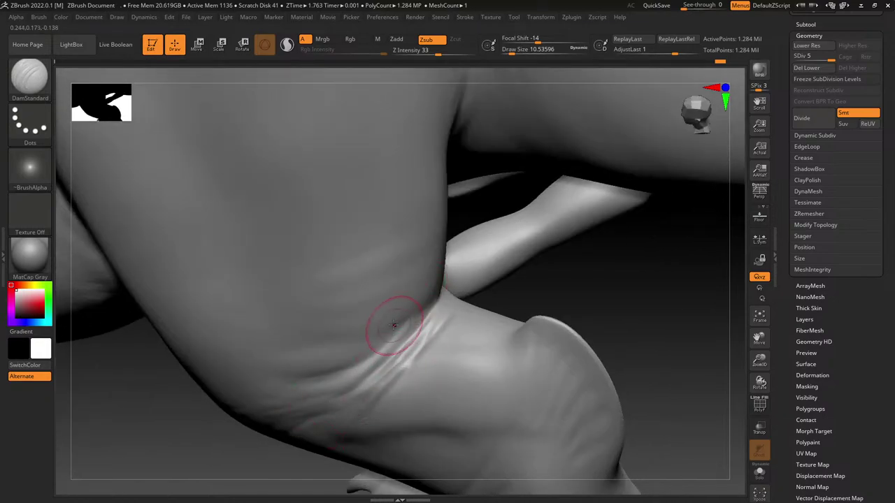
{"action": "right_click_drag", "start_coordinate": [395, 325], "coordinate": [400, 353]}
{"action": "mouse_move", "coordinate": [584, 265]}
{"action": "right_mouse_down"}
{"action": "mouse_move", "coordinate": [626, 269]}
{"action": "mouse_move", "coordinate": [606, 263]}
{"action": "right_mouse_up"}
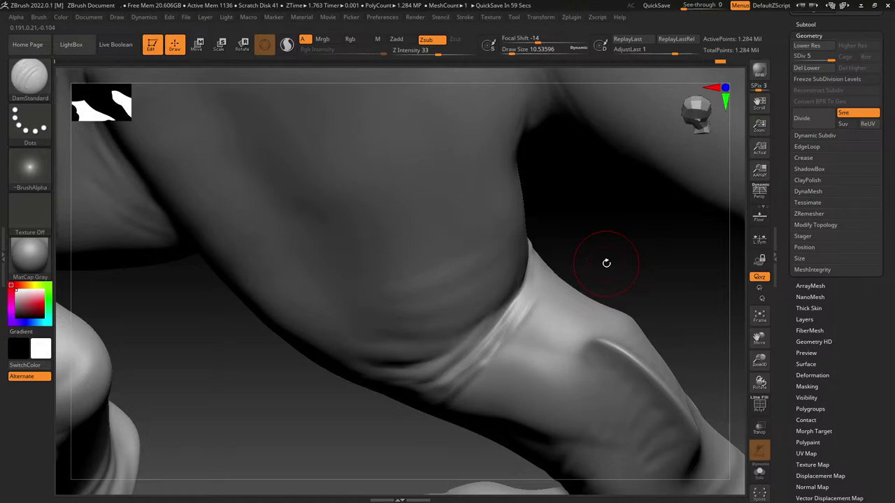
Step: Deepen the creases at the back of the hind knee, where the thigh folds onto the lower leg
{"action": "mouse_move", "coordinate": [592, 258]}
{"action": "right_mouse_down"}
{"action": "mouse_move", "coordinate": [598, 237]}
{"action": "mouse_move", "coordinate": [589, 268]}
{"action": "right_mouse_up"}
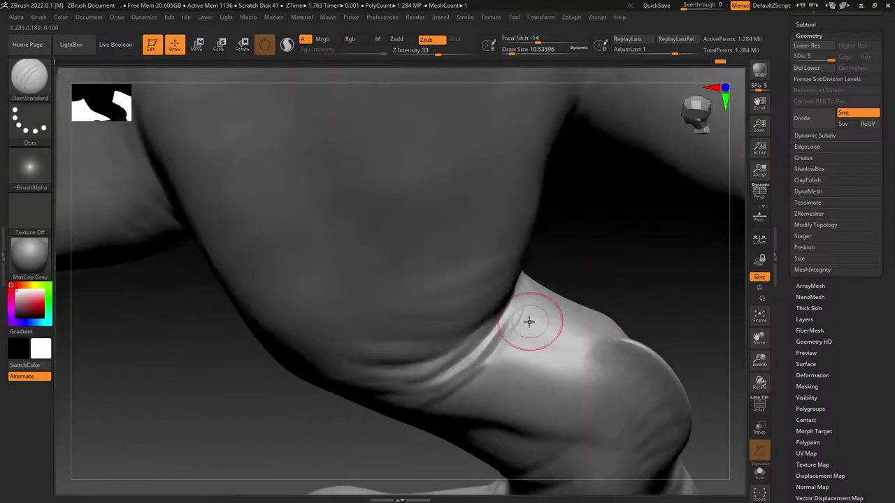
{"action": "left_click_drag", "start_coordinate": [526, 312], "coordinate": [475, 386]}
{"action": "right_click_drag", "start_coordinate": [603, 289], "coordinate": [474, 333]}
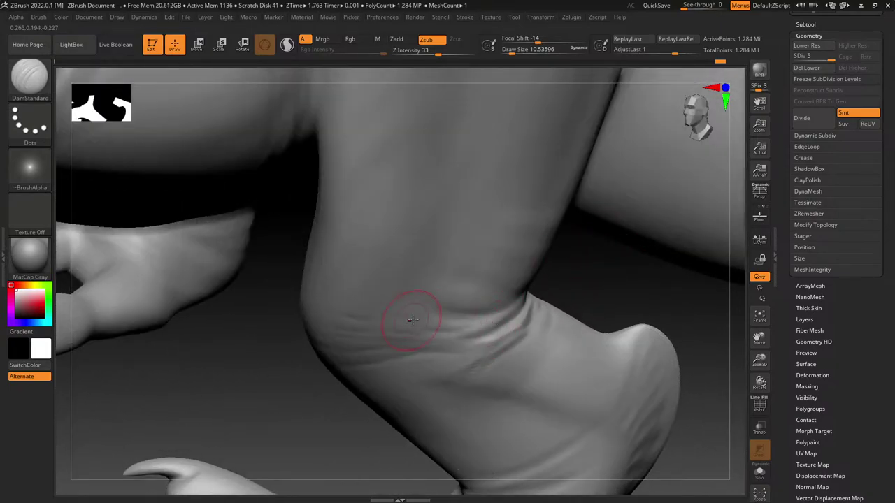
{"action": "right_click_drag", "start_coordinate": [351, 333], "coordinate": [419, 249]}
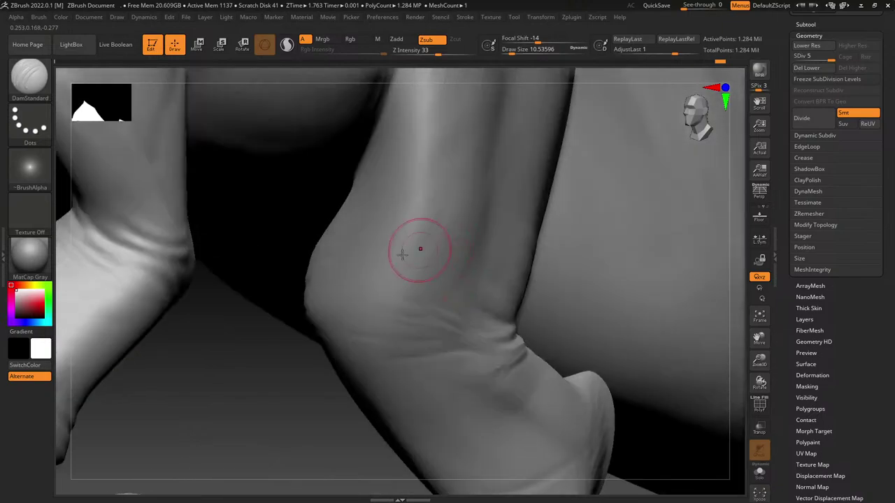
Step: Carve curved wrinkles around the front of the hind kneecap and run them towards the fold behind the knee
{"action": "right_click_drag", "start_coordinate": [319, 297], "coordinate": [380, 280]}
{"action": "mouse_move", "coordinate": [290, 340]}
{"action": "left_mouse_down"}
{"action": "mouse_move", "coordinate": [377, 318]}
{"action": "mouse_move", "coordinate": [374, 331]}
{"action": "left_mouse_up"}
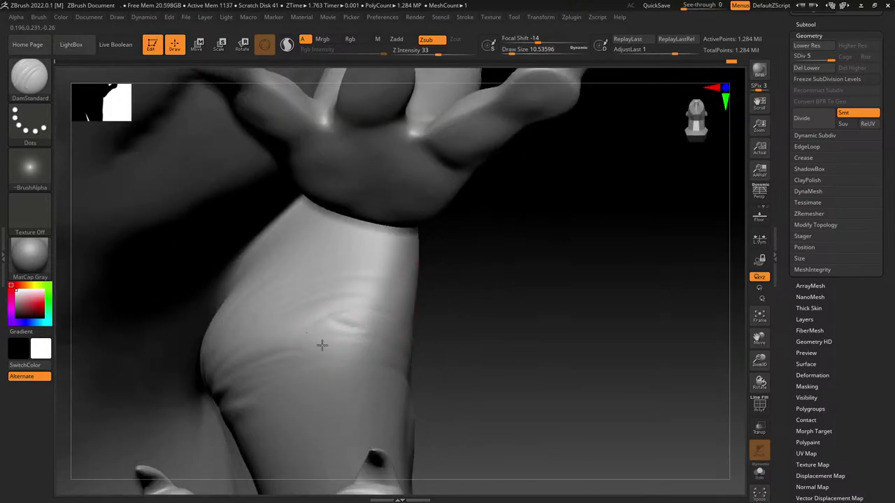
{"action": "mouse_move", "coordinate": [321, 345]}
{"action": "left_mouse_down"}
{"action": "mouse_move", "coordinate": [374, 365]}
{"action": "mouse_move", "coordinate": [220, 380]}
{"action": "left_mouse_up"}
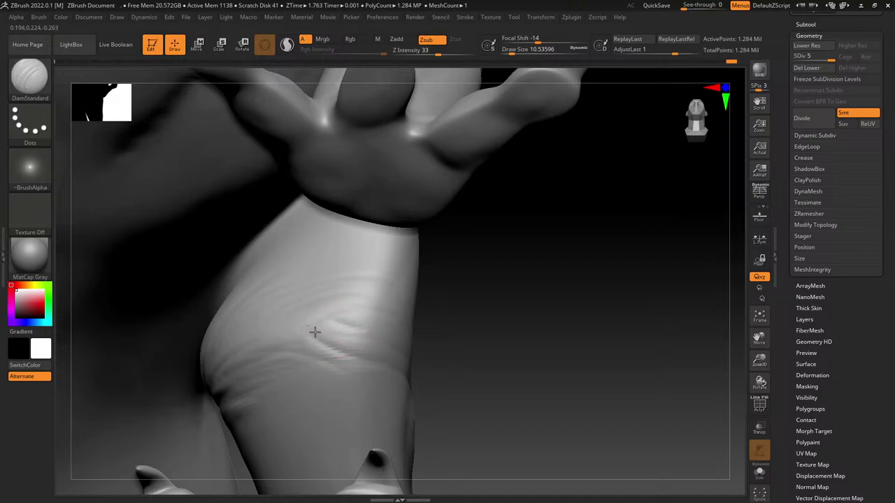
{"action": "left_click_drag", "start_coordinate": [314, 331], "coordinate": [361, 344]}
{"action": "mouse_move", "coordinate": [370, 292]}
{"action": "right_mouse_down"}
{"action": "mouse_move", "coordinate": [420, 297]}
{"action": "mouse_move", "coordinate": [392, 304]}
{"action": "mouse_move", "coordinate": [393, 352]}
{"action": "mouse_move", "coordinate": [420, 258]}
{"action": "right_mouse_up"}
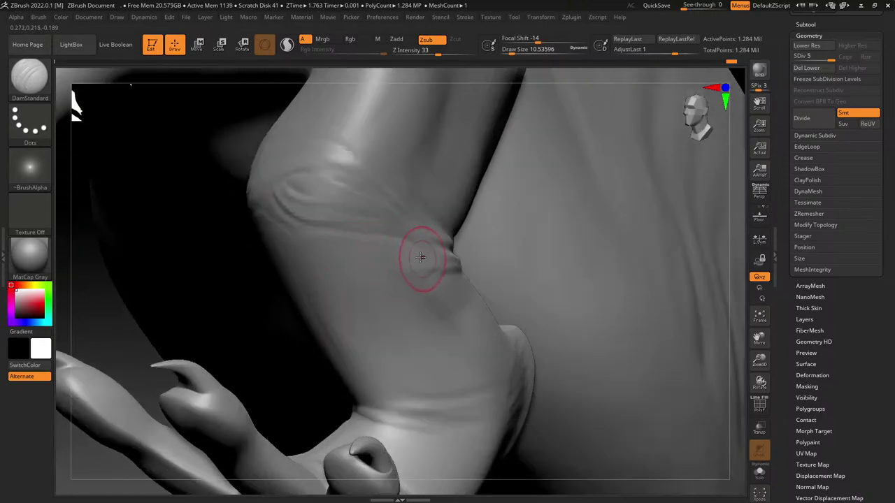
Step: Carve curved skin folds across the front bend of the hind ankle, following the crease between lower leg and foot
{"action": "mouse_move", "coordinate": [379, 293]}
{"action": "right_mouse_down"}
{"action": "mouse_move", "coordinate": [435, 356]}
{"action": "mouse_move", "coordinate": [468, 254]}
{"action": "mouse_move", "coordinate": [360, 269]}
{"action": "right_mouse_up"}
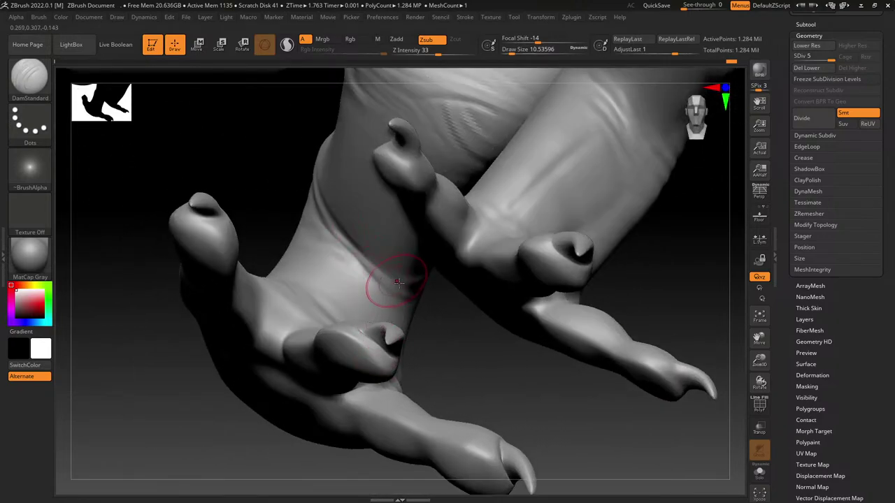
{"action": "left_click_drag", "start_coordinate": [335, 231], "coordinate": [375, 283]}
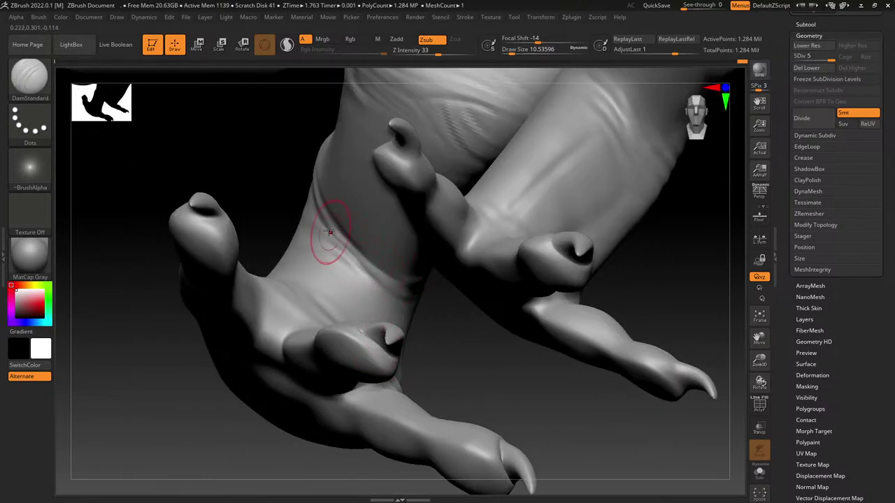
{"action": "mouse_move", "coordinate": [333, 218]}
{"action": "right_mouse_down"}
{"action": "mouse_move", "coordinate": [353, 261]}
{"action": "mouse_move", "coordinate": [343, 264]}
{"action": "right_mouse_up"}
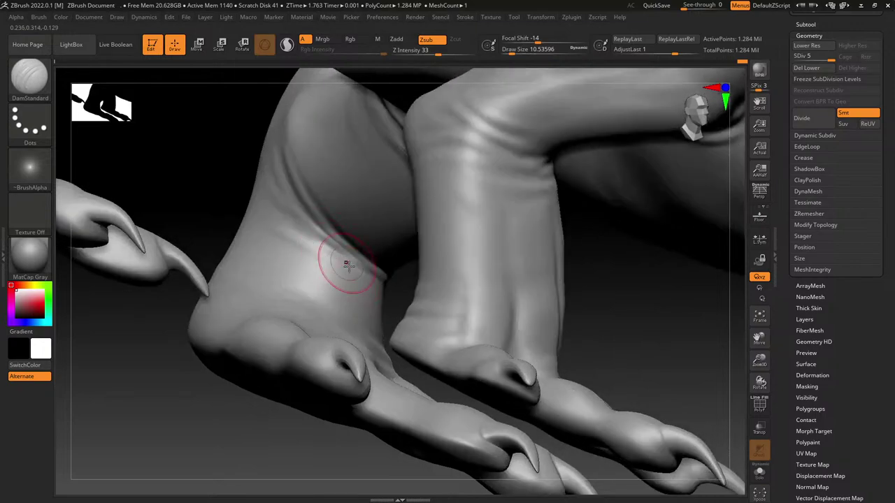
{"action": "left_click_drag", "start_coordinate": [308, 248], "coordinate": [260, 195]}
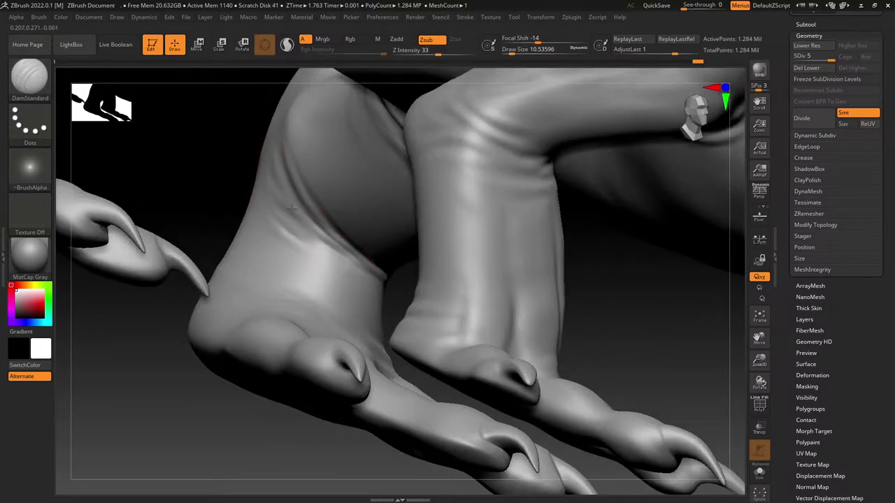
{"action": "right_click_drag", "start_coordinate": [332, 231], "coordinate": [275, 195]}
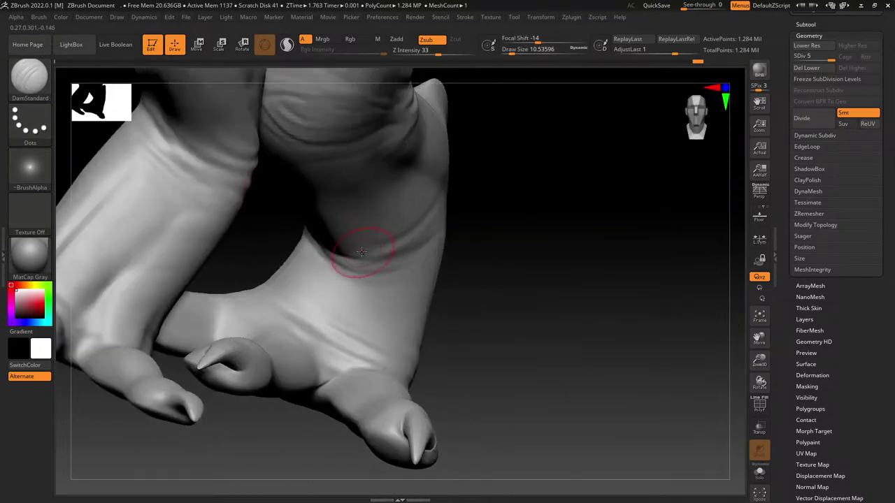
{"action": "right_click_drag", "start_coordinate": [348, 227], "coordinate": [376, 260]}
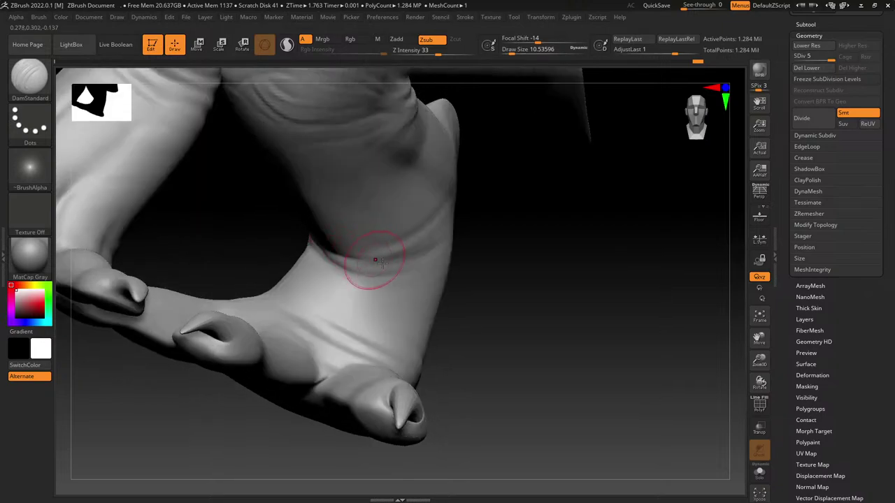
{"action": "left_click_drag", "start_coordinate": [417, 254], "coordinate": [442, 219]}
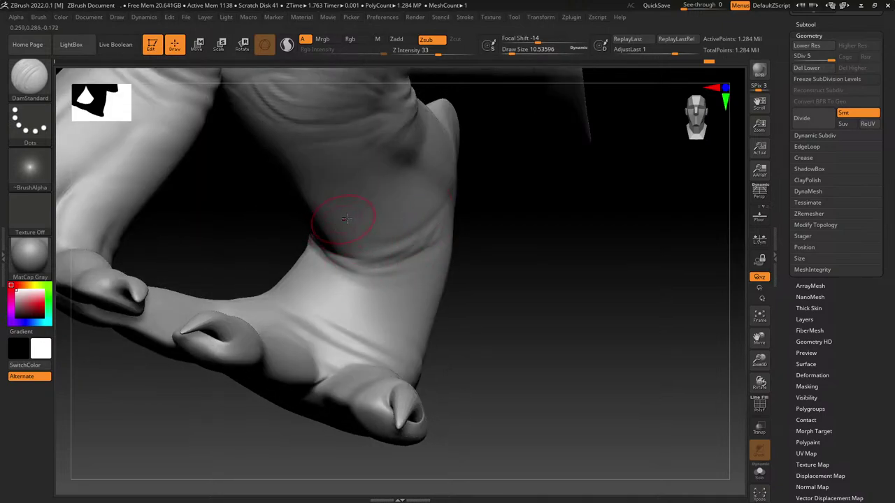
Step: Continue the ankle folds around the opposite side of the joint and add short creases running towards the back of the hock
{"action": "mouse_move", "coordinate": [346, 218]}
{"action": "right_mouse_down"}
{"action": "mouse_move", "coordinate": [360, 189]}
{"action": "mouse_move", "coordinate": [318, 259]}
{"action": "mouse_move", "coordinate": [405, 294]}
{"action": "right_mouse_up"}
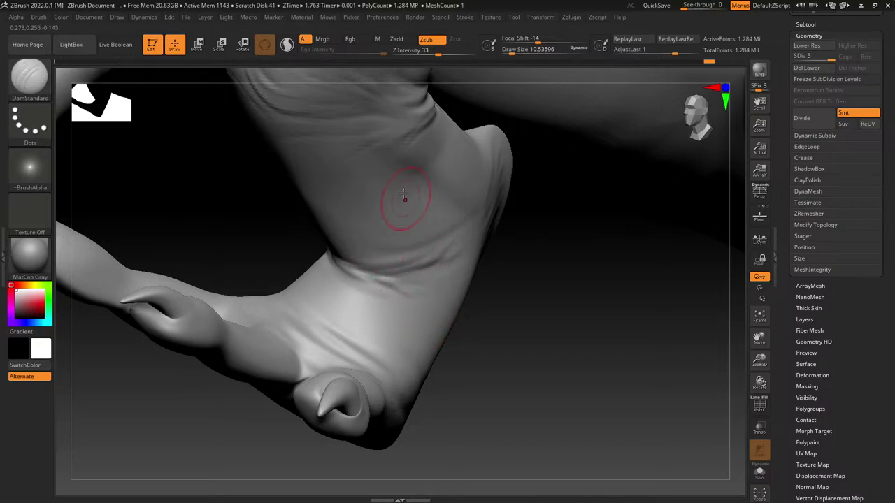
{"action": "mouse_move", "coordinate": [404, 196]}
{"action": "right_mouse_down"}
{"action": "mouse_move", "coordinate": [447, 220]}
{"action": "mouse_move", "coordinate": [358, 222]}
{"action": "right_mouse_up"}
{"action": "left_click_drag", "start_coordinate": [337, 255], "coordinate": [258, 227]}
{"action": "right_click_drag", "start_coordinate": [258, 210], "coordinate": [320, 221]}
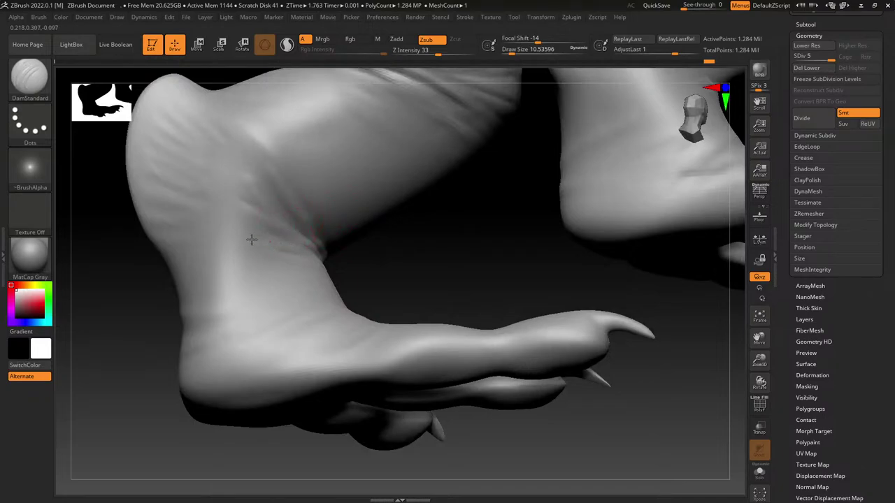
{"action": "left_click_drag", "start_coordinate": [252, 240], "coordinate": [240, 244]}
{"action": "left_click_drag", "start_coordinate": [225, 255], "coordinate": [194, 264]}
{"action": "mouse_move", "coordinate": [342, 297]}
{"action": "right_mouse_down"}
{"action": "mouse_move", "coordinate": [405, 265]}
{"action": "mouse_move", "coordinate": [392, 332]}
{"action": "mouse_move", "coordinate": [504, 259]}
{"action": "right_mouse_up"}
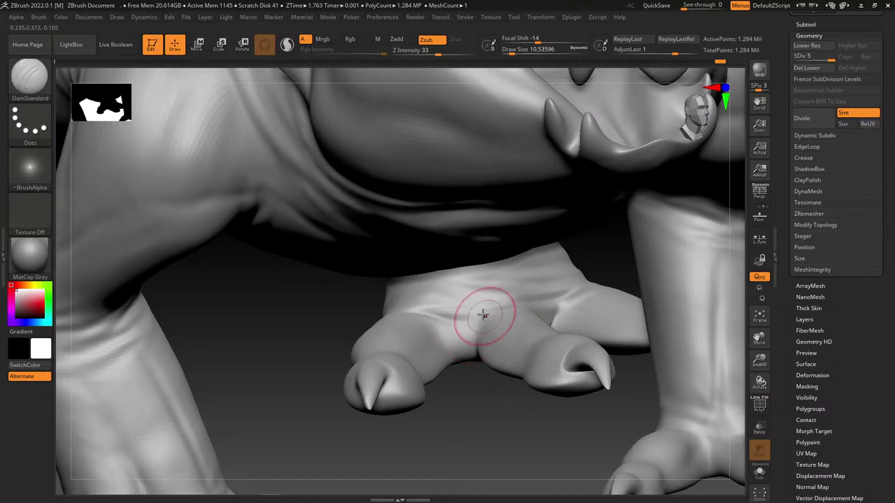
Step: Carve wrinkles across the top of the hind foot at the base of the toes and around its outer side
{"action": "right_click_drag", "start_coordinate": [505, 286], "coordinate": [371, 352]}
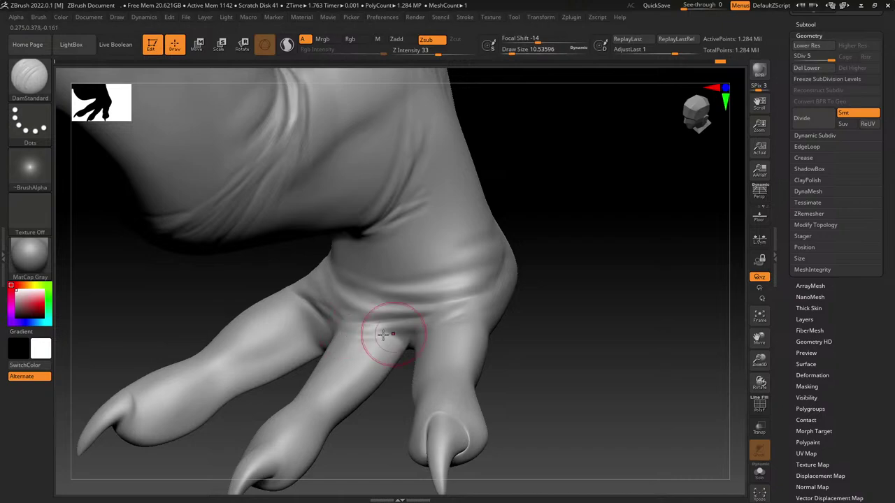
{"action": "right_click_drag", "start_coordinate": [418, 332], "coordinate": [405, 340]}
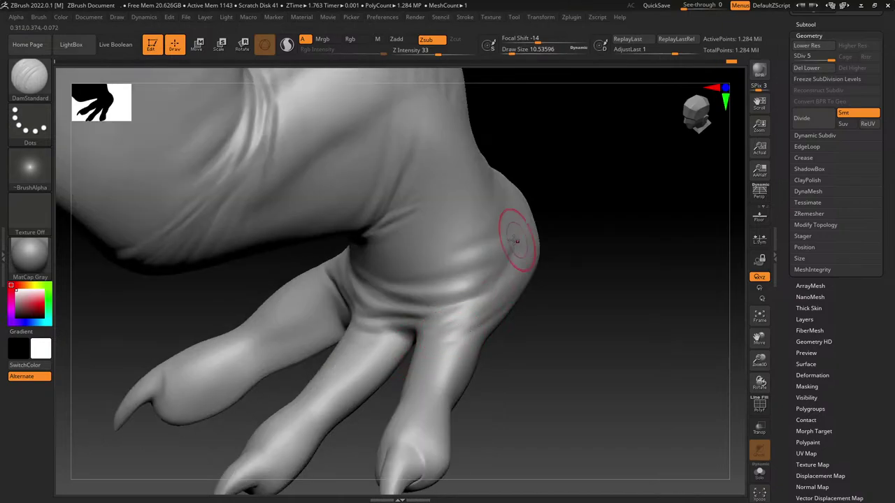
{"action": "right_click_drag", "start_coordinate": [514, 241], "coordinate": [499, 260]}
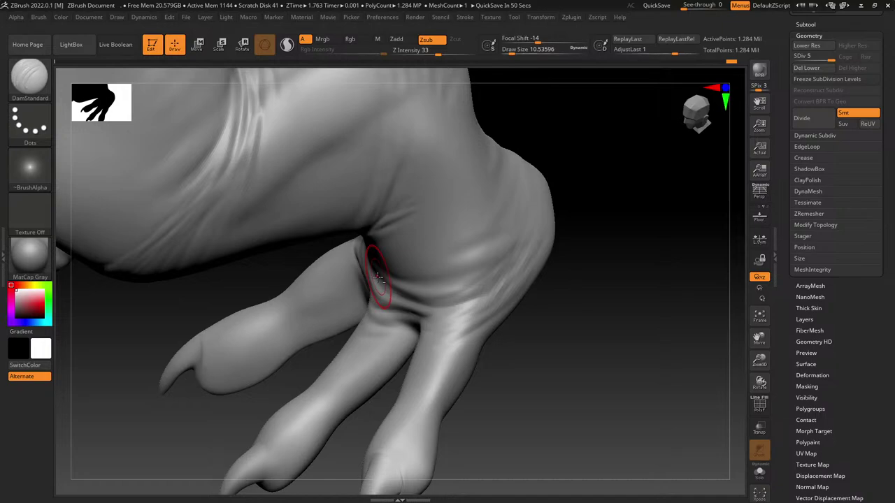
{"action": "mouse_move", "coordinate": [568, 360]}
{"action": "left_mouse_down"}
{"action": "mouse_move", "coordinate": [553, 406]}
{"action": "mouse_move", "coordinate": [577, 370]}
{"action": "mouse_move", "coordinate": [599, 436]}
{"action": "mouse_move", "coordinate": [592, 370]}
{"action": "left_mouse_up"}
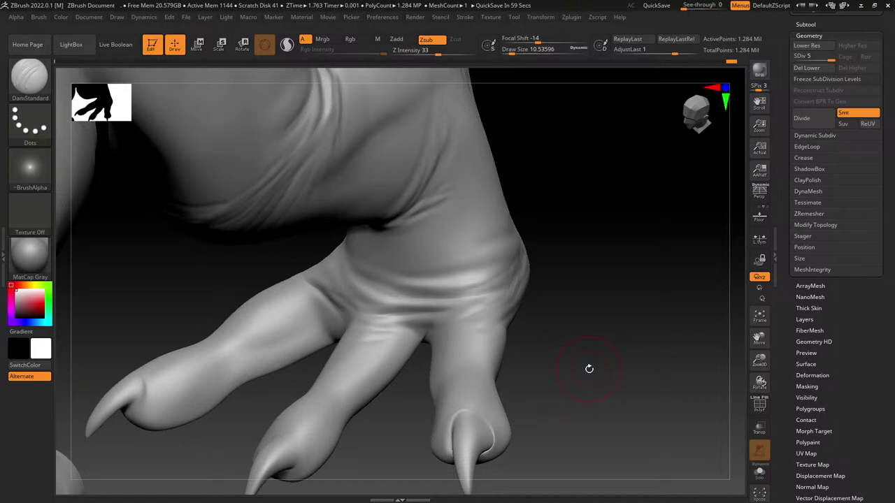
{"action": "mouse_move", "coordinate": [632, 320]}
{"action": "left_mouse_down"}
{"action": "mouse_move", "coordinate": [641, 295]}
{"action": "mouse_move", "coordinate": [679, 366]}
{"action": "mouse_move", "coordinate": [643, 296]}
{"action": "mouse_move", "coordinate": [638, 317]}
{"action": "left_mouse_up"}
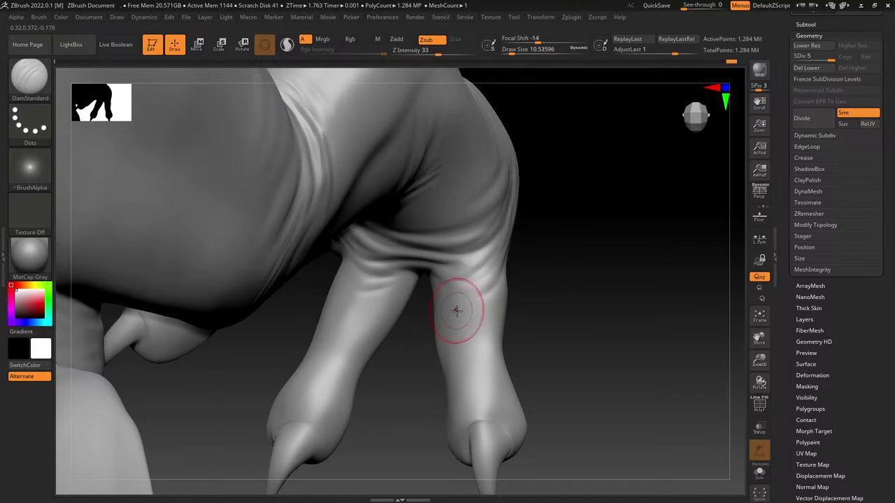
{"action": "mouse_move", "coordinate": [585, 264]}
{"action": "left_mouse_down"}
{"action": "mouse_move", "coordinate": [601, 298]}
{"action": "mouse_move", "coordinate": [613, 290]}
{"action": "mouse_move", "coordinate": [615, 297]}
{"action": "left_mouse_up"}
{"action": "left_click_drag", "start_coordinate": [593, 327], "coordinate": [552, 297]}
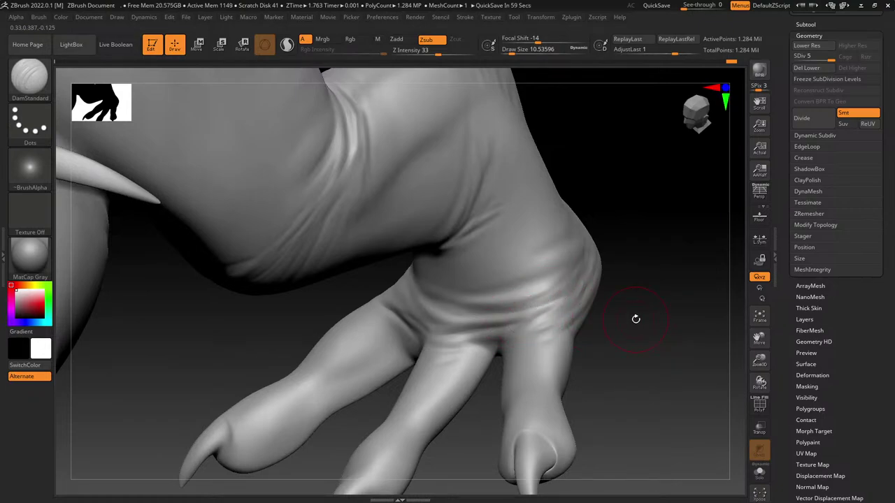
{"action": "left_click_drag", "start_coordinate": [615, 286], "coordinate": [599, 280]}
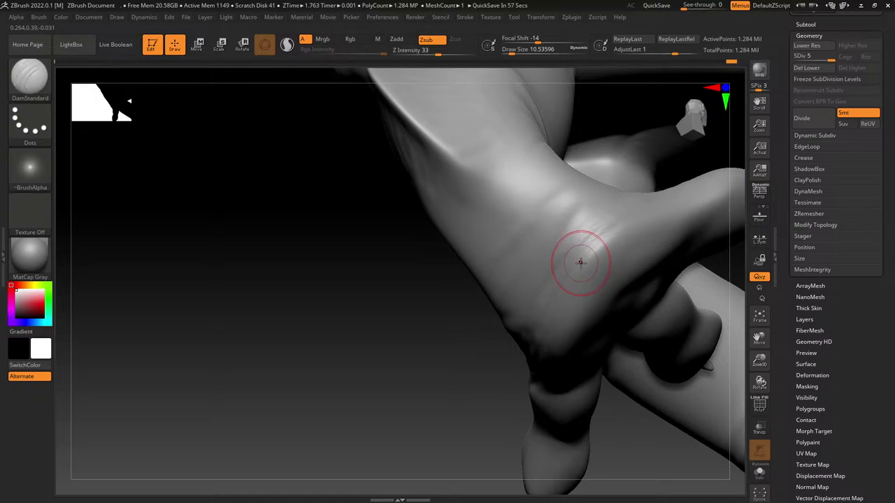
Step: Deepen the diagonal creases around the heel of the hind foot and join them to the folds above the toes
{"action": "right_click_drag", "start_coordinate": [565, 267], "coordinate": [524, 305]}
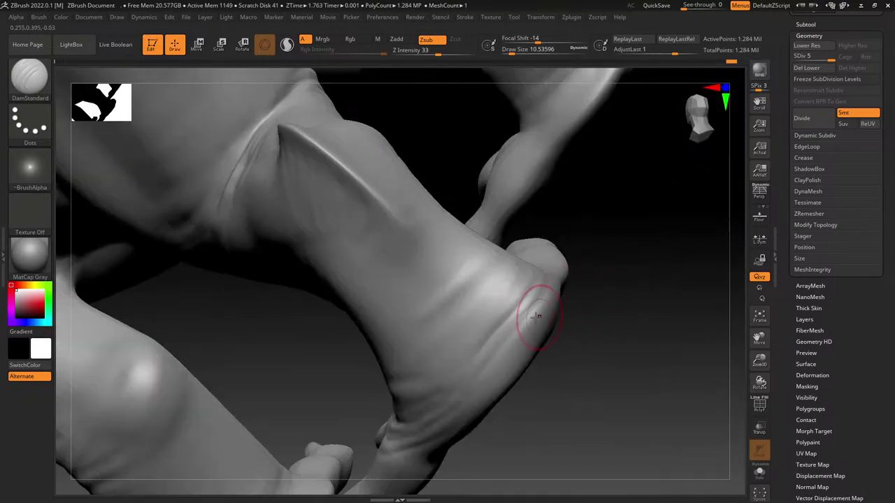
{"action": "mouse_move", "coordinate": [535, 318]}
{"action": "left_mouse_down"}
{"action": "mouse_move", "coordinate": [549, 290]}
{"action": "mouse_move", "coordinate": [481, 392]}
{"action": "left_mouse_up"}
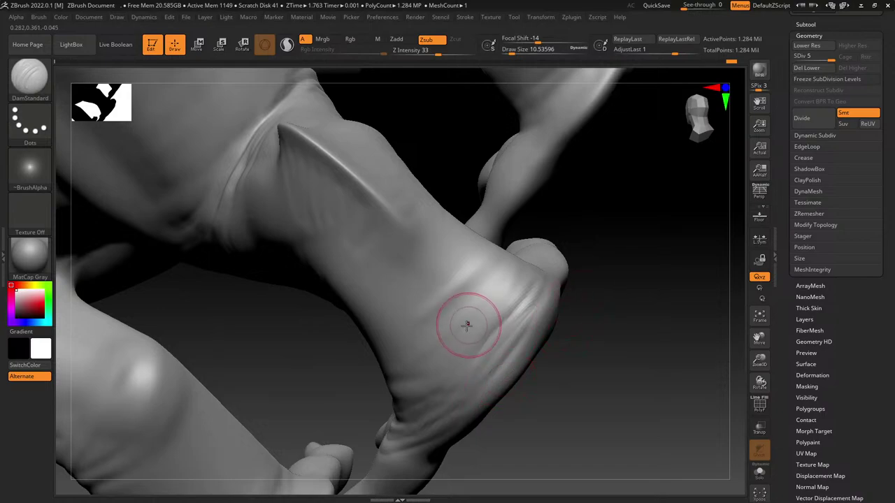
{"action": "right_click_drag", "start_coordinate": [461, 323], "coordinate": [575, 268]}
{"action": "left_click_drag", "start_coordinate": [577, 268], "coordinate": [451, 323]}
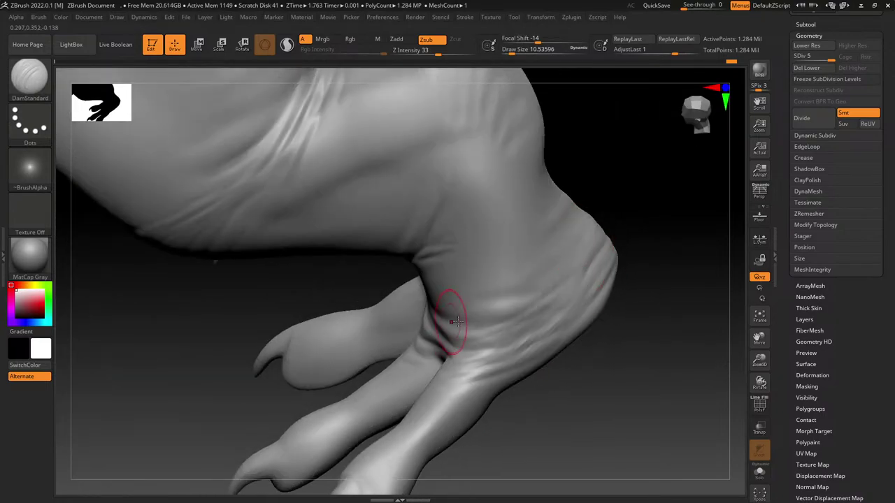
{"action": "left_click_drag", "start_coordinate": [582, 270], "coordinate": [443, 360]}
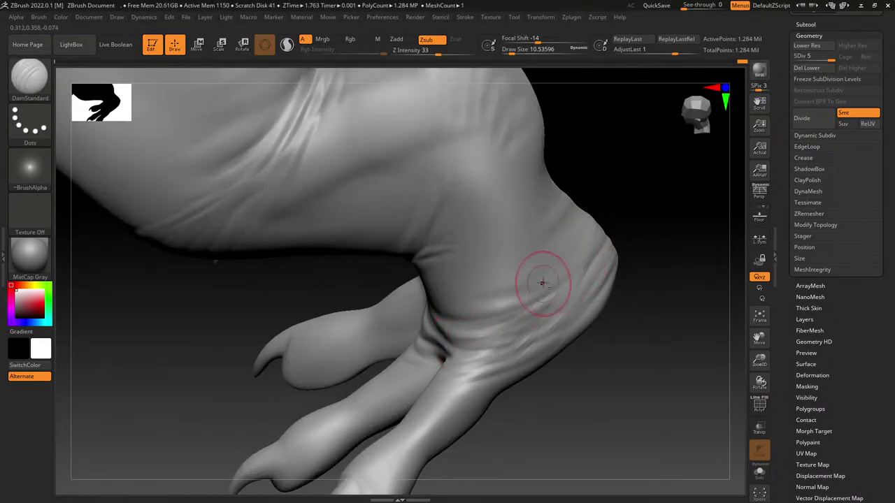
{"action": "right_click_drag", "start_coordinate": [543, 280], "coordinate": [496, 256]}
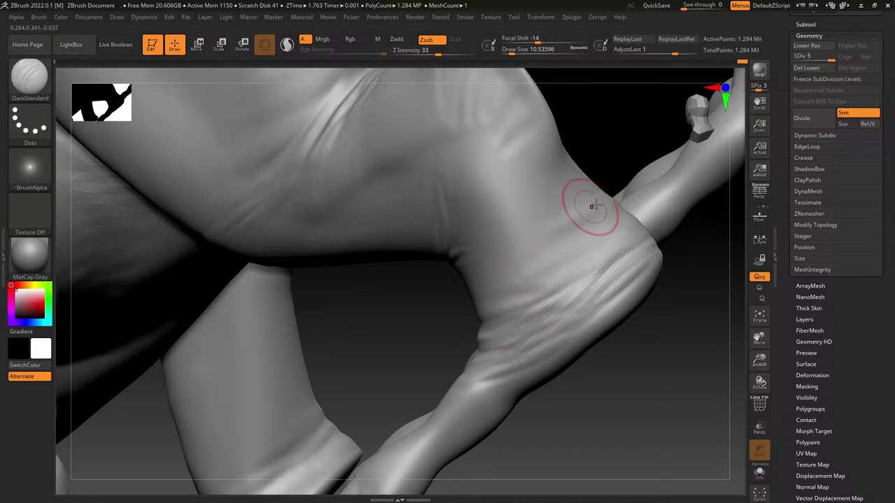
Step: Add upright creases on the side of the hind ankle, rising from the front bend towards the hock
{"action": "mouse_move", "coordinate": [593, 202]}
{"action": "right_mouse_down"}
{"action": "mouse_move", "coordinate": [536, 259]}
{"action": "mouse_move", "coordinate": [399, 285]}
{"action": "mouse_move", "coordinate": [482, 298]}
{"action": "right_mouse_up"}
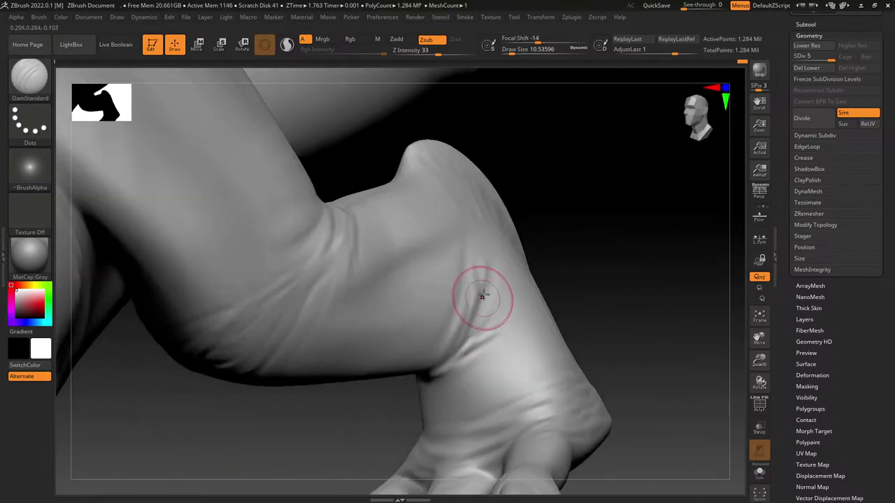
{"action": "mouse_move", "coordinate": [486, 302]}
{"action": "left_mouse_down"}
{"action": "mouse_move", "coordinate": [505, 282]}
{"action": "mouse_move", "coordinate": [508, 256]}
{"action": "left_mouse_up"}
{"action": "left_click_drag", "start_coordinate": [508, 255], "coordinate": [492, 314]}
{"action": "right_click_drag", "start_coordinate": [485, 285], "coordinate": [456, 293]}
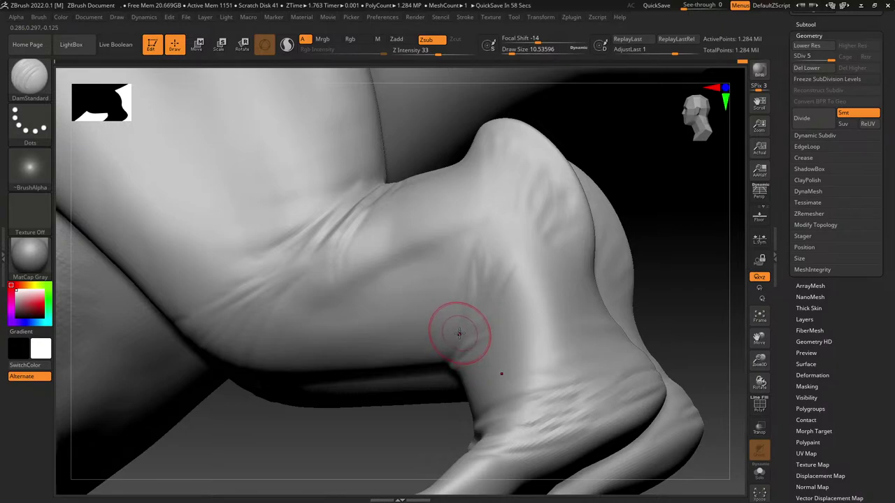
Step: Carve upright creases along the side of the hind ankle, joining the front bend folds to the hollow below the hock
{"action": "right_click_drag", "start_coordinate": [492, 230], "coordinate": [502, 287]}
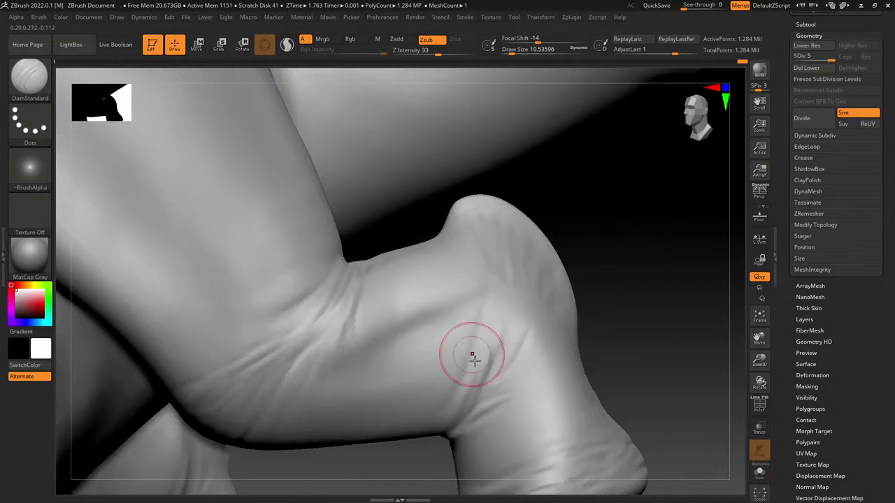
{"action": "mouse_move", "coordinate": [467, 405]}
{"action": "left_mouse_down"}
{"action": "mouse_move", "coordinate": [477, 289]}
{"action": "mouse_move", "coordinate": [476, 342]}
{"action": "mouse_move", "coordinate": [490, 294]}
{"action": "left_mouse_up"}
{"action": "left_click_drag", "start_coordinate": [470, 404], "coordinate": [482, 290]}
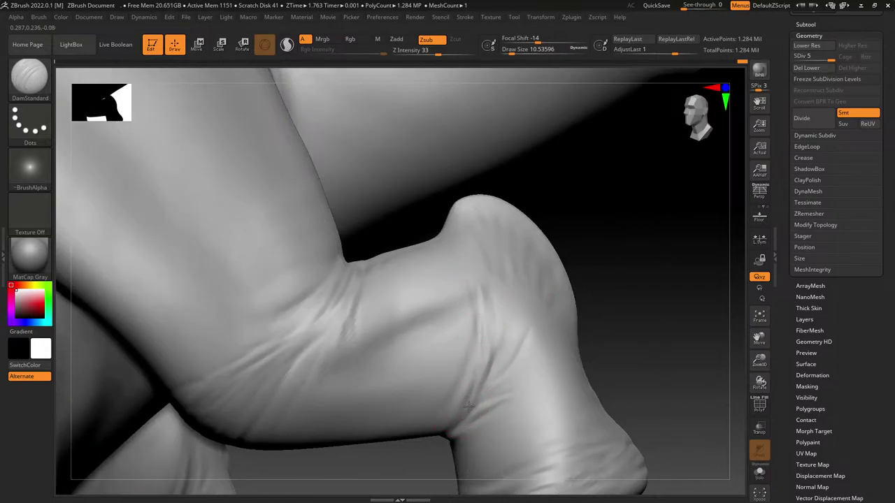
{"action": "mouse_move", "coordinate": [478, 359]}
{"action": "right_mouse_down"}
{"action": "mouse_move", "coordinate": [492, 316]}
{"action": "mouse_move", "coordinate": [470, 340]}
{"action": "right_mouse_up"}
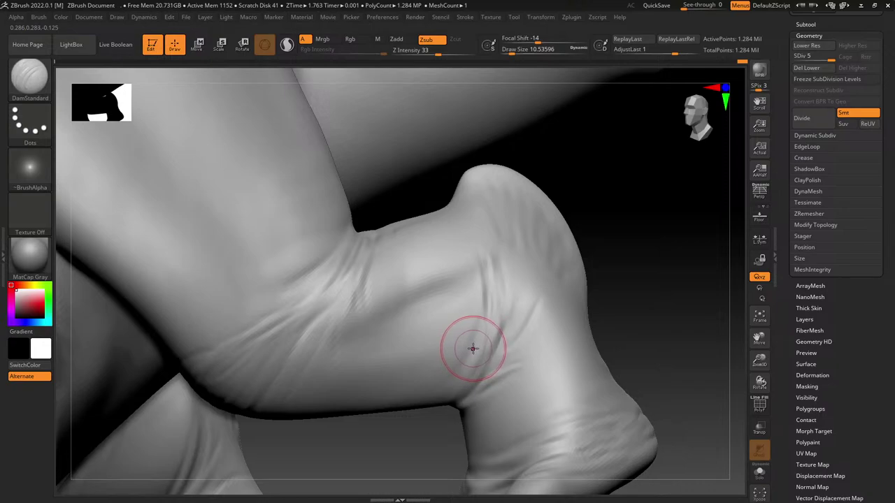
{"action": "right_click_drag", "start_coordinate": [550, 289], "coordinate": [608, 268]}
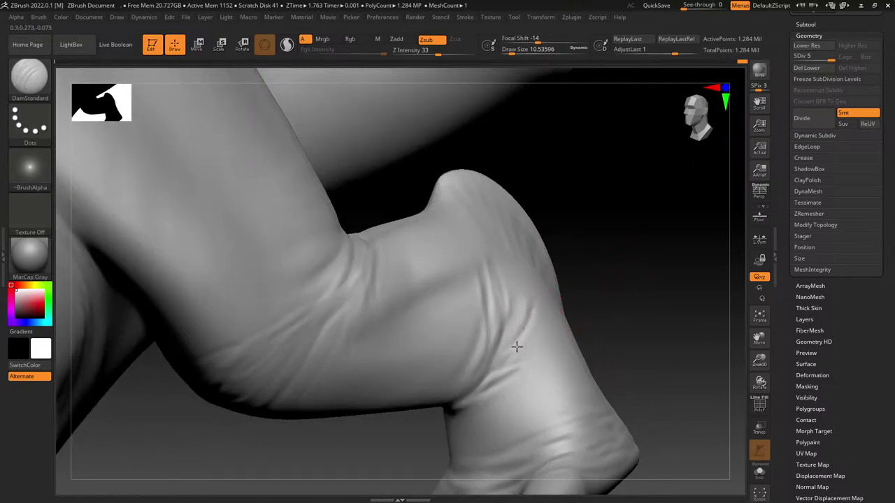
{"action": "mouse_move", "coordinate": [516, 347]}
{"action": "right_mouse_down"}
{"action": "mouse_move", "coordinate": [653, 254]}
{"action": "mouse_move", "coordinate": [601, 254]}
{"action": "mouse_move", "coordinate": [542, 341]}
{"action": "right_mouse_up"}
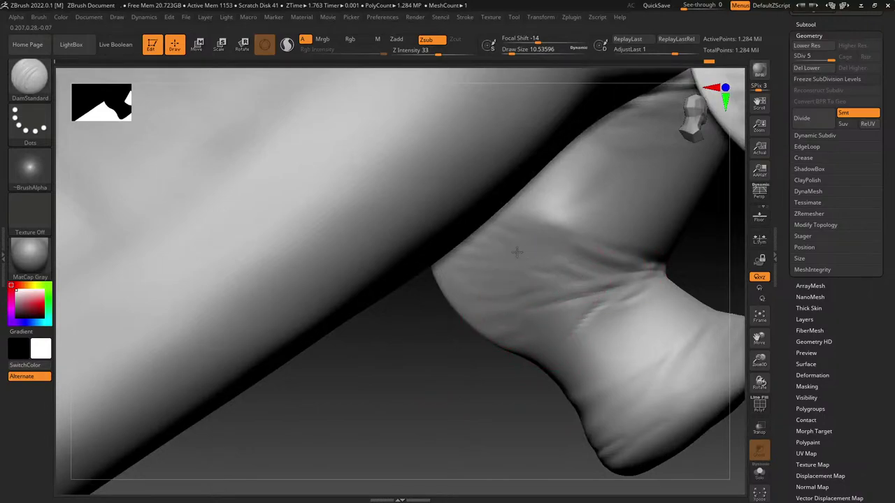
Step: Deepen the folds wrapping around the hind knee, running from the back of the bend across the side of the joint
{"action": "right_click_drag", "start_coordinate": [638, 267], "coordinate": [440, 378], "text": "alt"}
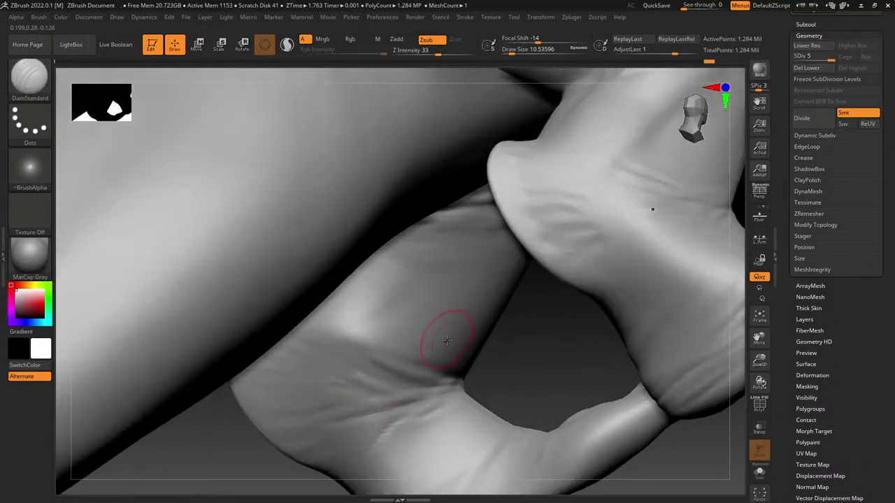
{"action": "mouse_move", "coordinate": [445, 339]}
{"action": "right_mouse_down"}
{"action": "mouse_move", "coordinate": [570, 238]}
{"action": "mouse_move", "coordinate": [567, 248]}
{"action": "right_mouse_up"}
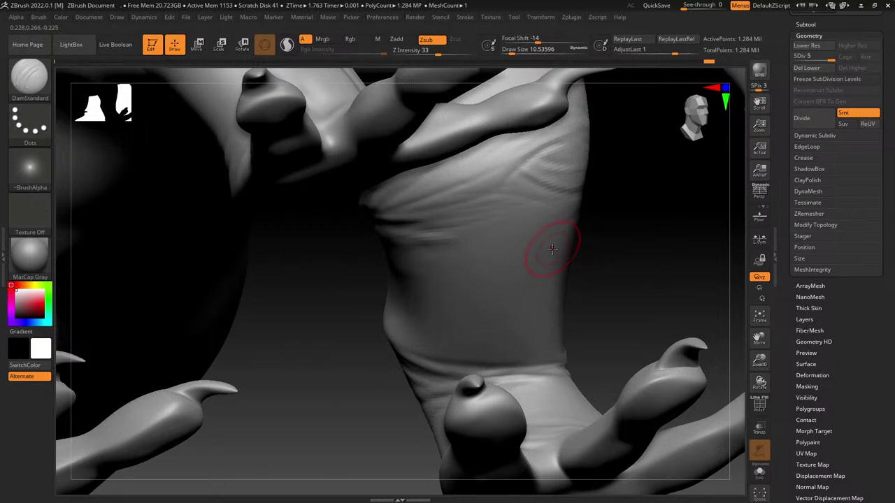
{"action": "right_click_drag", "start_coordinate": [518, 280], "coordinate": [457, 323]}
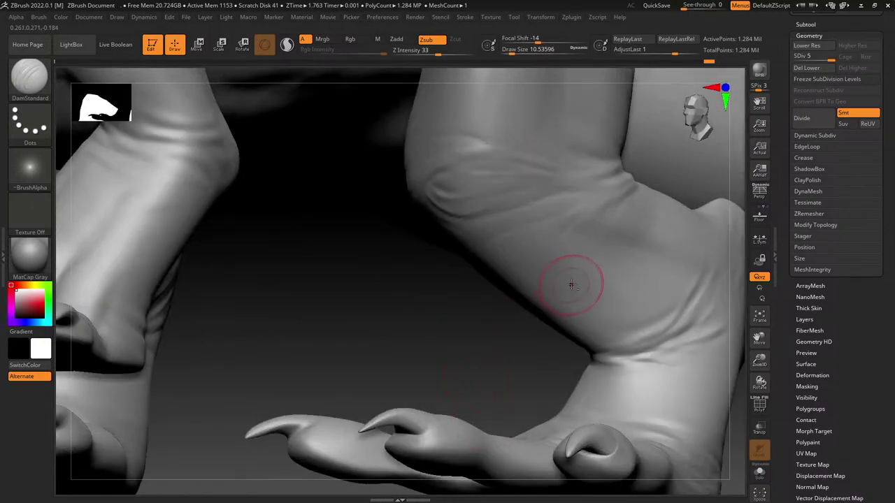
{"action": "mouse_move", "coordinate": [571, 285]}
{"action": "right_mouse_down"}
{"action": "mouse_move", "coordinate": [474, 356]}
{"action": "mouse_move", "coordinate": [429, 356]}
{"action": "mouse_move", "coordinate": [515, 365]}
{"action": "right_mouse_up"}
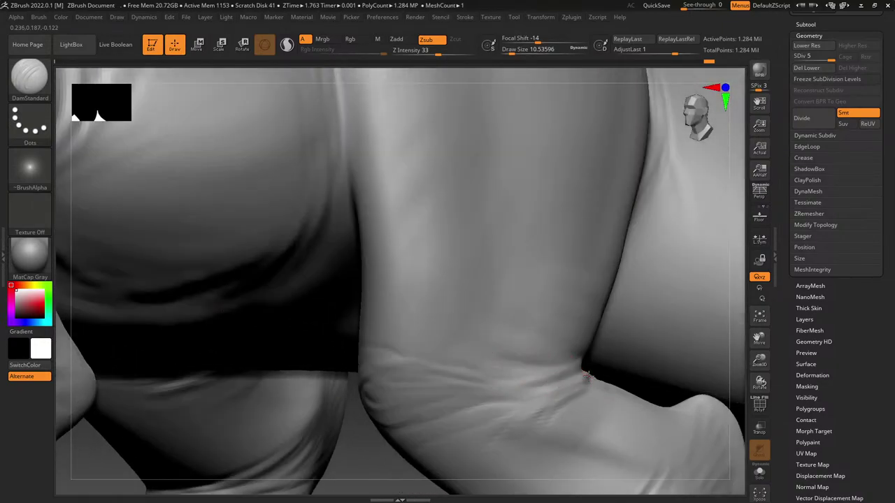
{"action": "mouse_move", "coordinate": [588, 376]}
{"action": "left_mouse_down"}
{"action": "mouse_move", "coordinate": [482, 408]}
{"action": "mouse_move", "coordinate": [511, 399]}
{"action": "mouse_move", "coordinate": [492, 397]}
{"action": "left_mouse_up"}
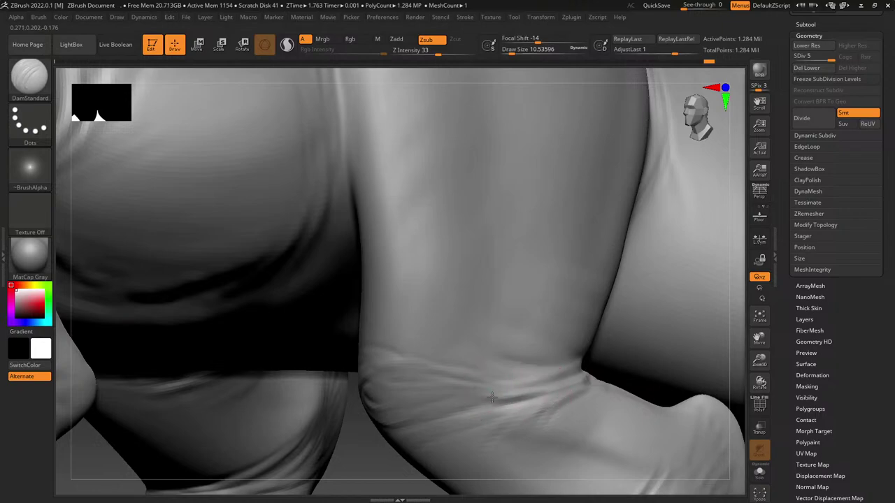
{"action": "right_click_drag", "start_coordinate": [509, 373], "coordinate": [600, 319]}
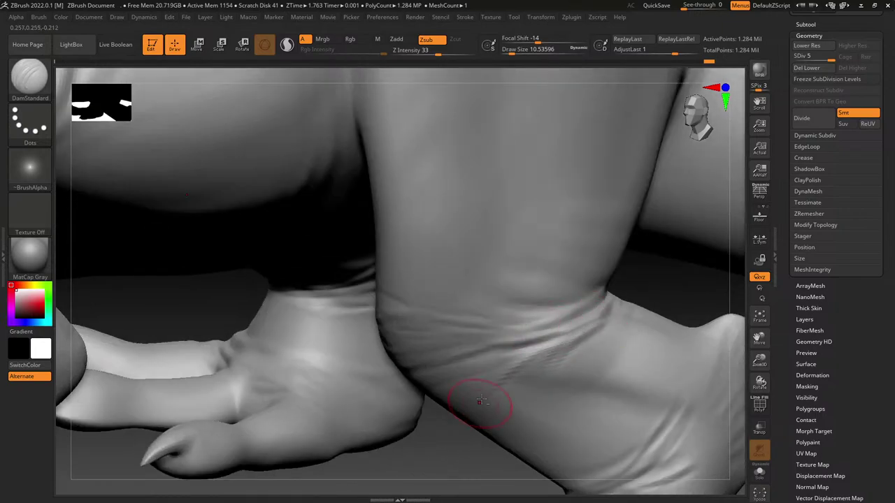
{"action": "right_click_drag", "start_coordinate": [479, 401], "coordinate": [599, 330]}
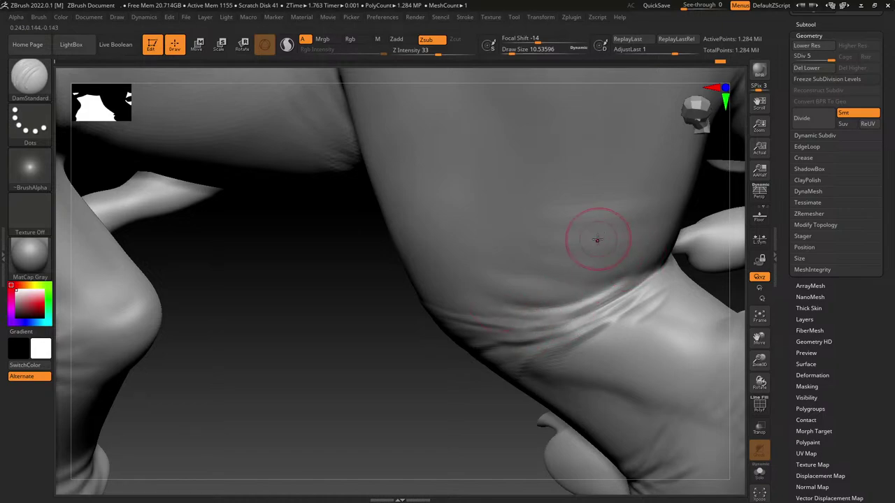
Step: Carve skin folds beneath the thigh where it meets the tail base, extending them across the hip towards the spine
{"action": "mouse_move", "coordinate": [597, 240]}
{"action": "right_mouse_down"}
{"action": "mouse_move", "coordinate": [388, 284]}
{"action": "mouse_move", "coordinate": [483, 303]}
{"action": "mouse_move", "coordinate": [423, 352]}
{"action": "mouse_move", "coordinate": [394, 398]}
{"action": "right_mouse_up"}
{"action": "mouse_move", "coordinate": [576, 218]}
{"action": "right_mouse_down", "text": "alt"}
{"action": "mouse_move", "coordinate": [520, 320]}
{"action": "mouse_move", "coordinate": [505, 244]}
{"action": "right_mouse_up", "text": "alt"}
{"action": "right_click_drag", "start_coordinate": [476, 307], "coordinate": [395, 367]}
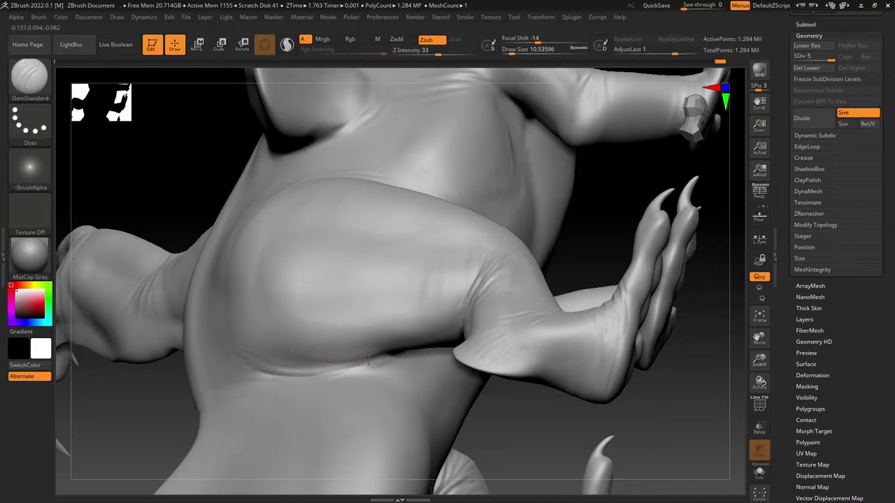
{"action": "right_click_drag", "start_coordinate": [262, 336], "coordinate": [299, 362]}
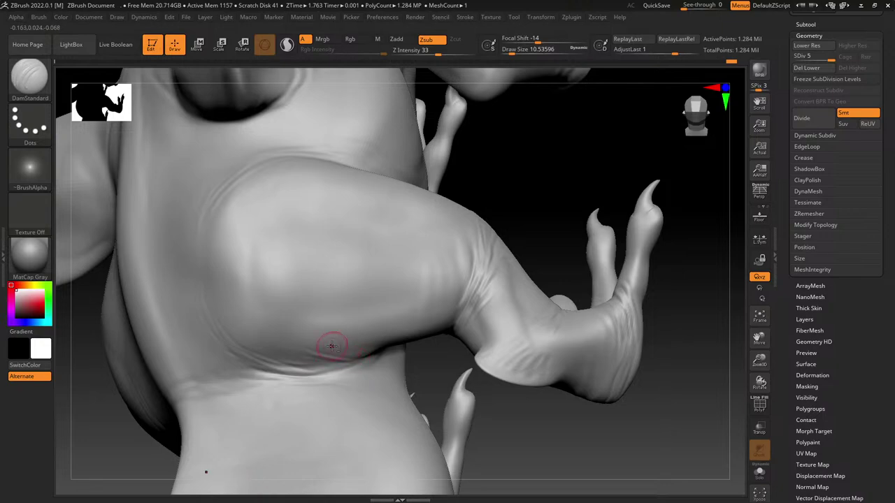
{"action": "right_click_drag", "start_coordinate": [374, 361], "coordinate": [449, 295]}
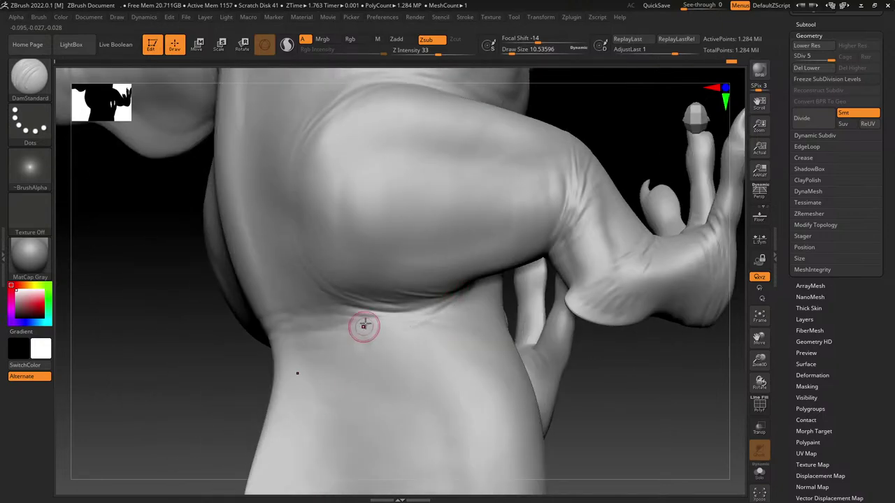
{"action": "mouse_move", "coordinate": [320, 319]}
{"action": "right_mouse_down"}
{"action": "mouse_move", "coordinate": [396, 336]}
{"action": "mouse_move", "coordinate": [329, 330]}
{"action": "right_mouse_up"}
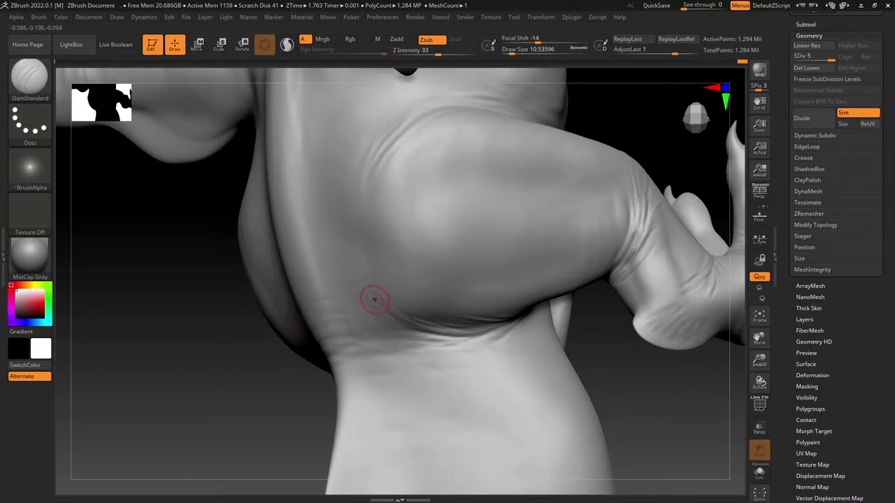
Step: Add creases along the top of the thigh where it meets the belly and up the flank towards the armpit
{"action": "mouse_move", "coordinate": [417, 336]}
{"action": "right_mouse_down"}
{"action": "mouse_move", "coordinate": [415, 410]}
{"action": "mouse_move", "coordinate": [498, 204]}
{"action": "right_mouse_up"}
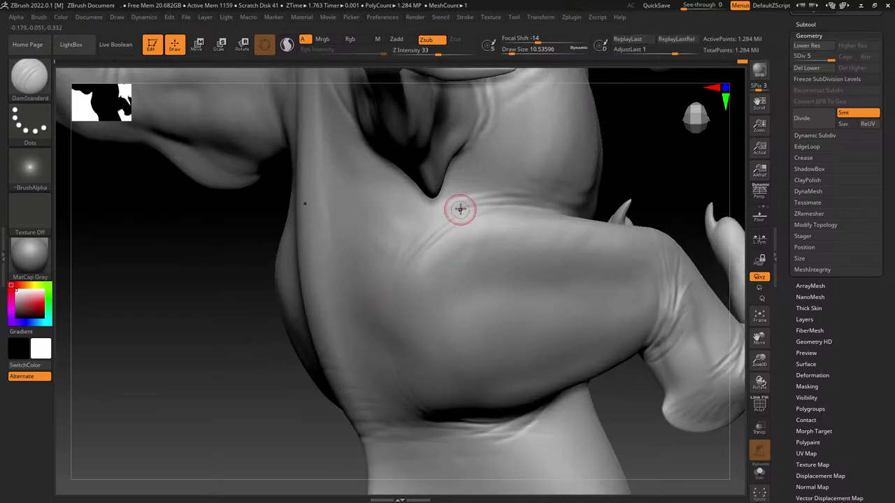
{"action": "right_click_drag", "start_coordinate": [462, 226], "coordinate": [496, 209]}
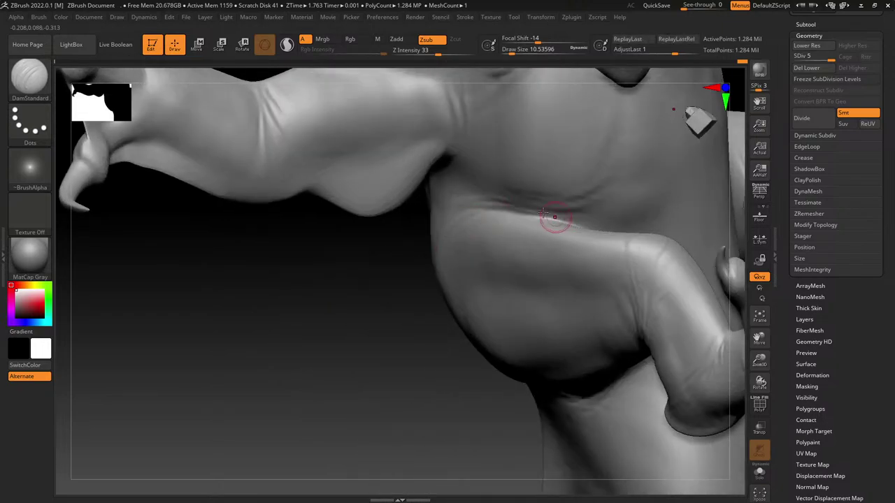
{"action": "right_click_drag", "start_coordinate": [570, 125], "coordinate": [549, 202]}
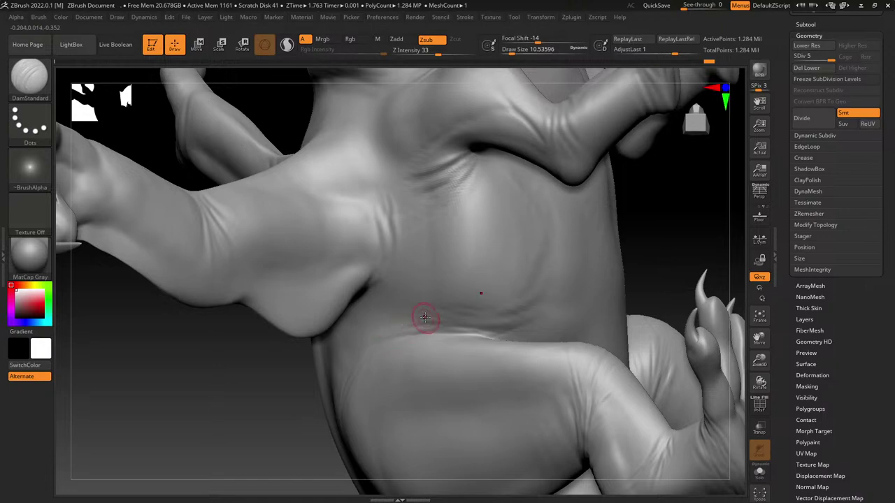
{"action": "right_click_drag", "start_coordinate": [424, 314], "coordinate": [519, 289]}
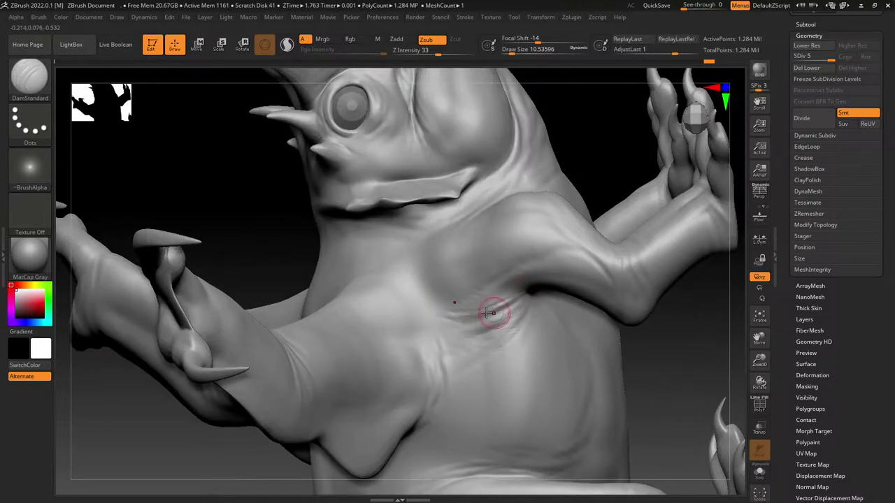
Step: Carve neck creases running from beneath the rear corner of the jaw frill down towards the shoulder and chest
{"action": "right_click_drag", "start_coordinate": [447, 247], "coordinate": [479, 207]}
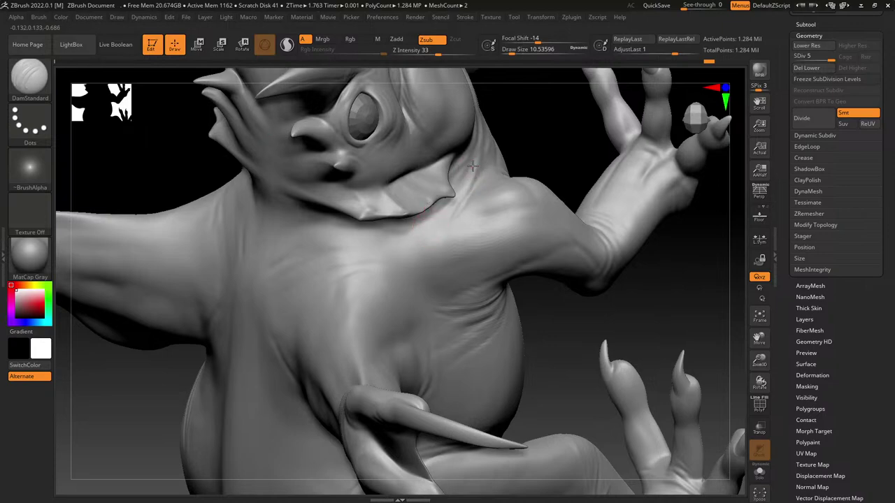
{"action": "right_click_drag", "start_coordinate": [409, 230], "coordinate": [472, 295]}
{"action": "left_click_drag", "start_coordinate": [441, 329], "coordinate": [439, 333]}
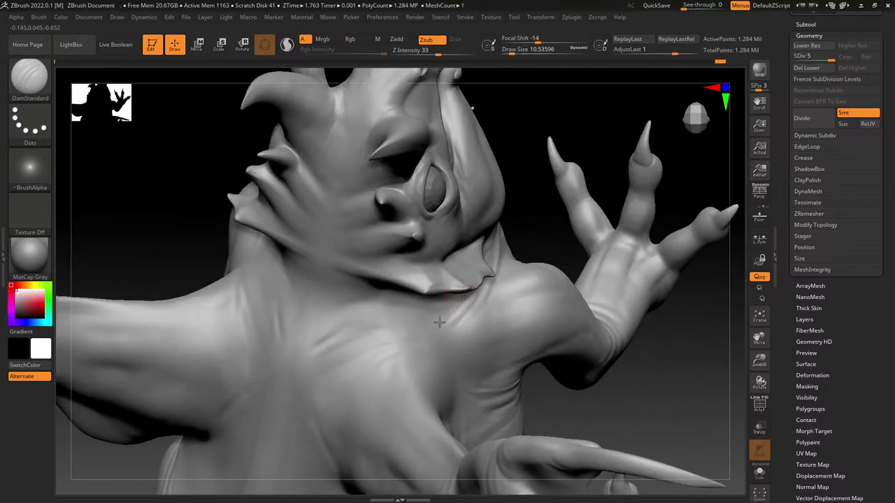
{"action": "right_click_drag", "start_coordinate": [384, 336], "coordinate": [376, 385]}
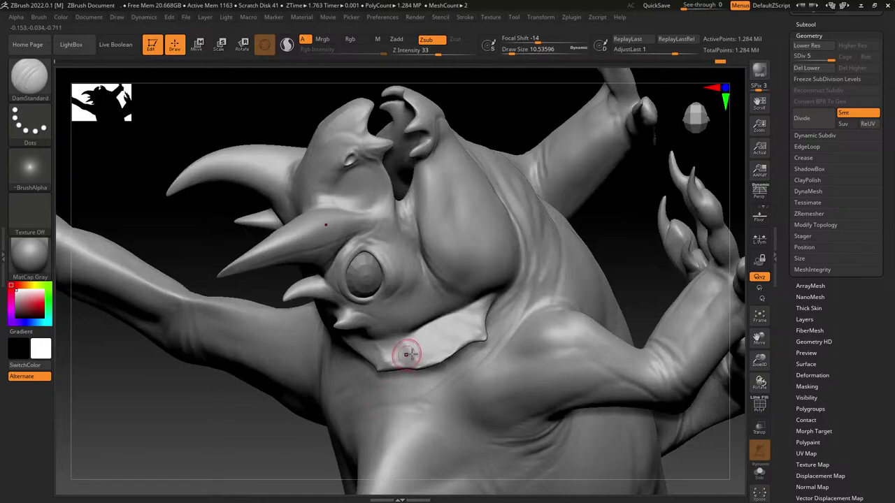
Step: Carve folds across the outer face of the jaw frill towards its points, smoothing out the short grooves between them
{"action": "right_click_drag", "start_coordinate": [396, 311], "coordinate": [429, 343]}
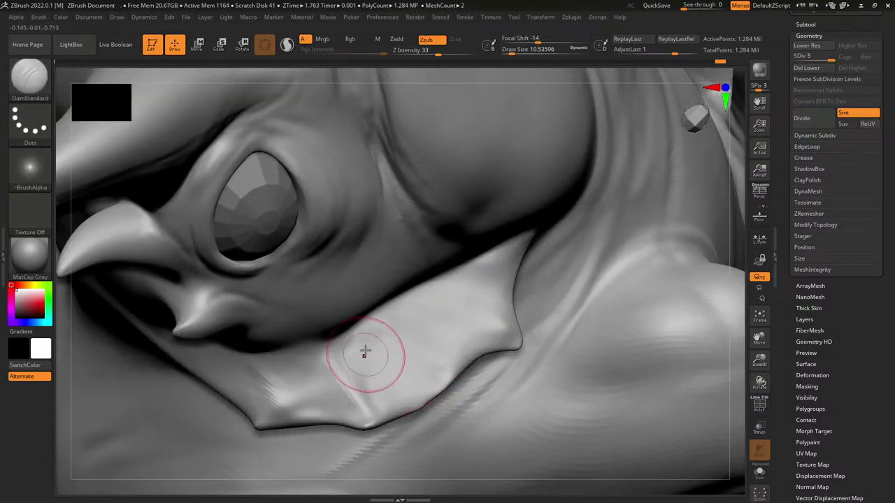
{"action": "mouse_move", "coordinate": [357, 340]}
{"action": "left_mouse_down"}
{"action": "mouse_move", "coordinate": [383, 386]}
{"action": "mouse_move", "coordinate": [395, 381]}
{"action": "left_mouse_up"}
{"action": "left_click_drag", "start_coordinate": [389, 324], "coordinate": [412, 382]}
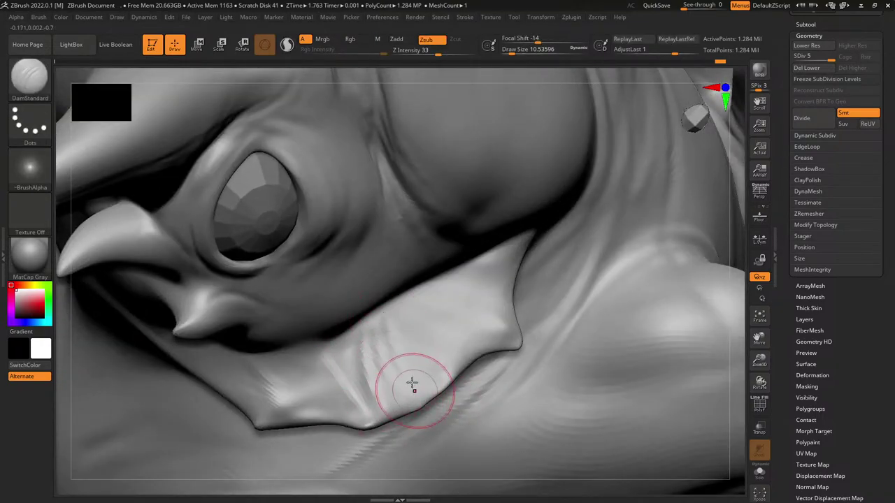
{"action": "right_click_drag", "start_coordinate": [506, 300], "coordinate": [487, 295]}
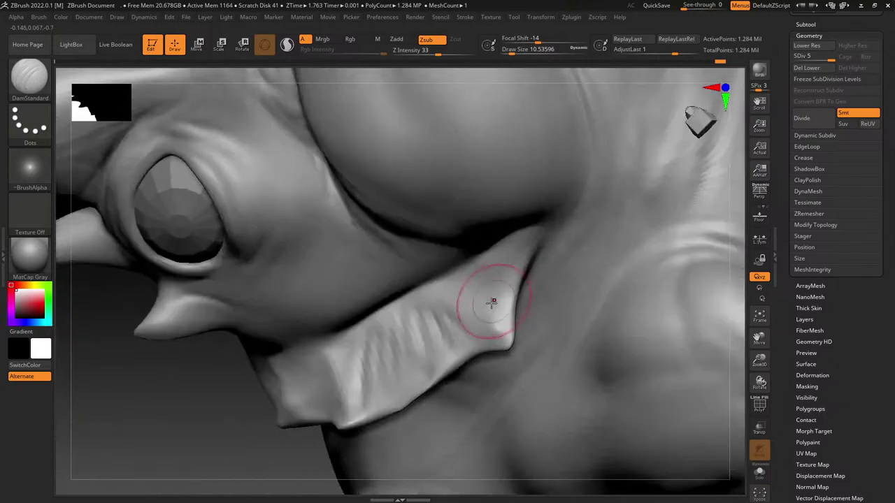
{"action": "left_click_drag", "start_coordinate": [507, 298], "coordinate": [479, 272]}
{"action": "left_click_drag", "start_coordinate": [517, 282], "coordinate": [495, 264]}
{"action": "left_click_drag", "start_coordinate": [472, 326], "coordinate": [457, 310]}
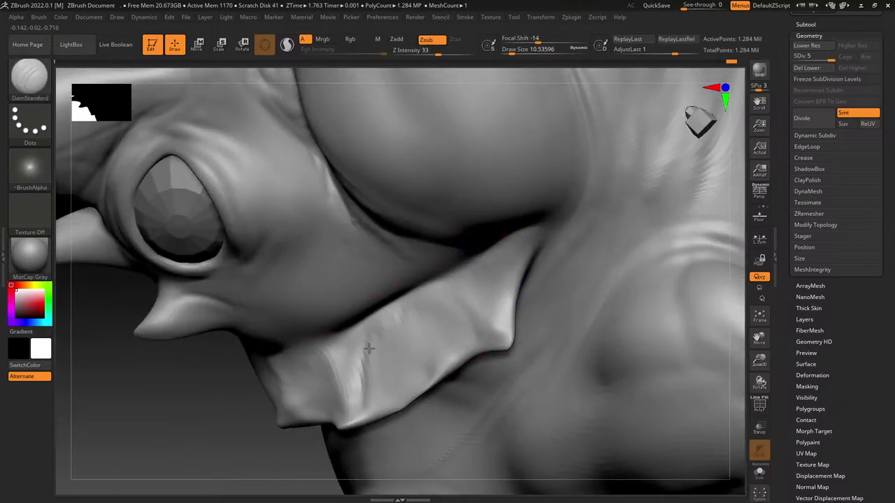
Step: Crease the front part of the jaw frill towards its points, soften the surface between them, and carve beneath its rim
{"action": "mouse_move", "coordinate": [440, 334]}
{"action": "right_mouse_down"}
{"action": "mouse_move", "coordinate": [512, 285]}
{"action": "mouse_move", "coordinate": [487, 287]}
{"action": "right_mouse_up"}
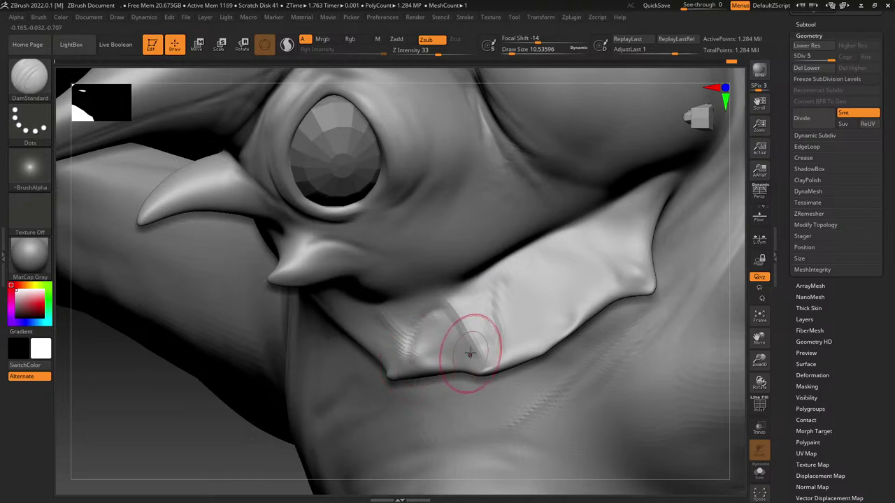
{"action": "mouse_move", "coordinate": [448, 339]}
{"action": "left_mouse_down"}
{"action": "mouse_move", "coordinate": [426, 354]}
{"action": "mouse_move", "coordinate": [440, 316]}
{"action": "mouse_move", "coordinate": [453, 328]}
{"action": "left_mouse_up"}
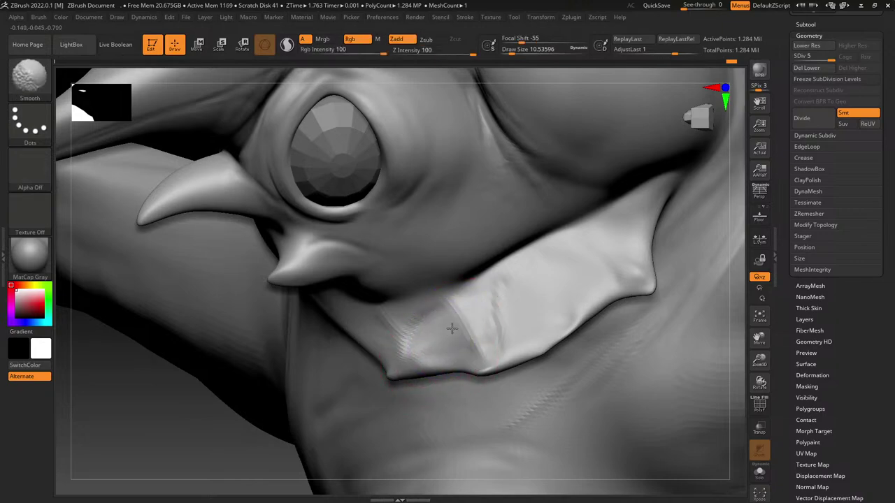
{"action": "right_click_drag", "start_coordinate": [453, 328], "coordinate": [455, 278]}
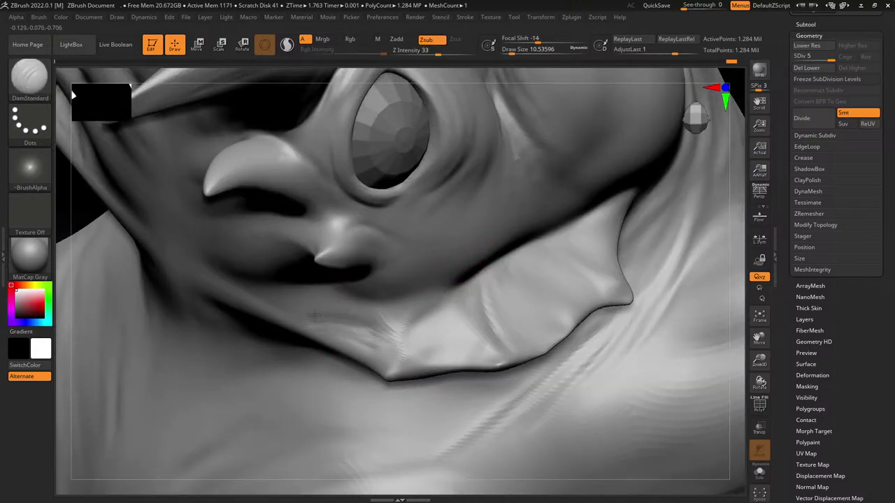
{"action": "right_click_drag", "start_coordinate": [276, 305], "coordinate": [384, 243]}
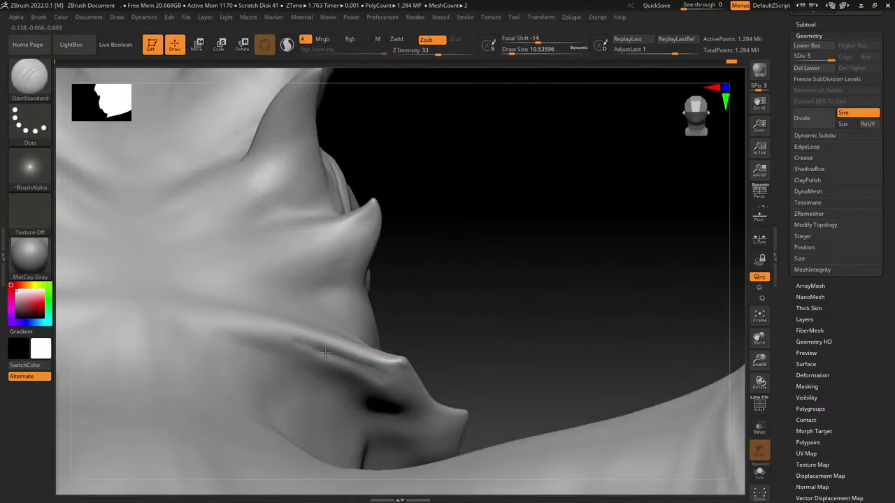
{"action": "mouse_move", "coordinate": [333, 366]}
{"action": "left_mouse_down"}
{"action": "mouse_move", "coordinate": [363, 381]}
{"action": "mouse_move", "coordinate": [346, 371]}
{"action": "mouse_move", "coordinate": [353, 378]}
{"action": "left_mouse_up"}
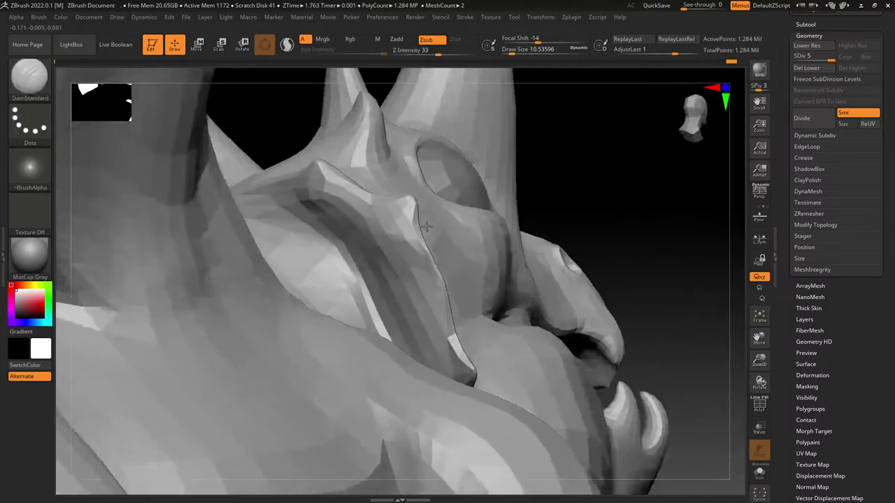
Step: Try to carve grooves across the hollow on the inner side of the jaw frill, undoing a stroke that does not fit
{"action": "mouse_move", "coordinate": [341, 194]}
{"action": "left_mouse_down"}
{"action": "mouse_move", "coordinate": [372, 222]}
{"action": "mouse_move", "coordinate": [368, 248]}
{"action": "left_mouse_up"}
{"action": "mouse_move", "coordinate": [454, 335]}
{"action": "left_mouse_down"}
{"action": "mouse_move", "coordinate": [438, 258]}
{"action": "mouse_move", "coordinate": [421, 244]}
{"action": "mouse_move", "coordinate": [412, 312]}
{"action": "left_mouse_up"}
{"action": "left_click_drag", "start_coordinate": [391, 270], "coordinate": [400, 318]}
{"action": "right_click_drag", "start_coordinate": [428, 285], "coordinate": [432, 369]}
{"action": "left_click_drag", "start_coordinate": [438, 350], "coordinate": [438, 382]}
{"action": "key", "text": "ctrl+z"}
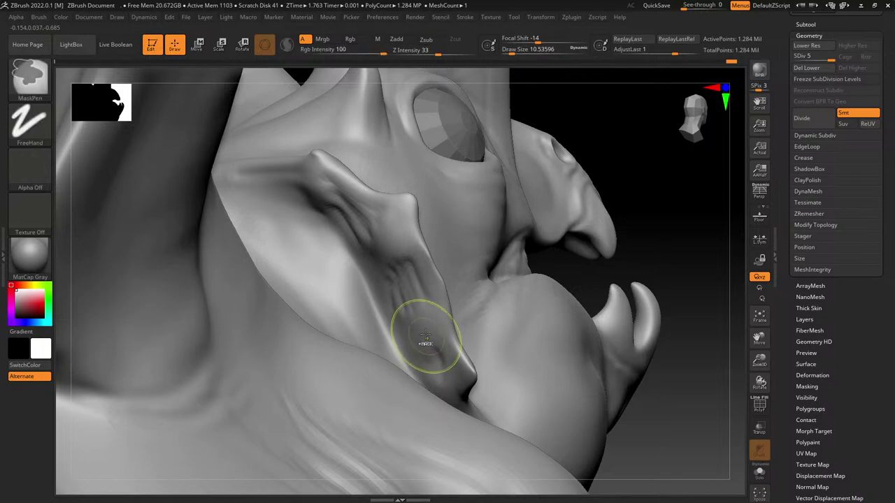
{"action": "left_click_drag", "start_coordinate": [426, 291], "coordinate": [434, 320]}
{"action": "left_click_drag", "start_coordinate": [419, 299], "coordinate": [425, 345]}
Step: Smooth the grooves out of the hollow on the inner side of the jaw frill, up to its rear end
{"action": "left_click_drag", "start_coordinate": [408, 282], "coordinate": [425, 315], "text": "shift"}
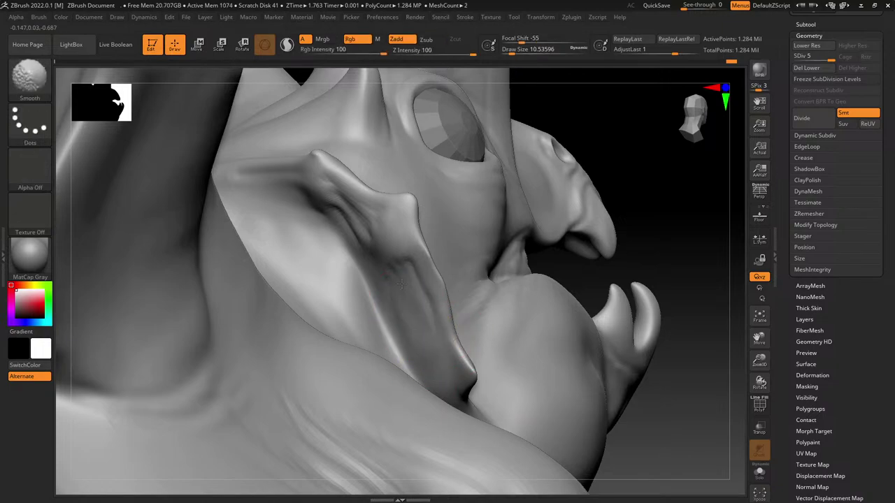
{"action": "mouse_move", "coordinate": [375, 278]}
{"action": "left_mouse_down", "text": "shift"}
{"action": "mouse_move", "coordinate": [372, 246]}
{"action": "mouse_move", "coordinate": [338, 208]}
{"action": "left_mouse_up", "text": "shift"}
{"action": "left_click_drag", "start_coordinate": [285, 155], "coordinate": [261, 181], "text": "shift"}
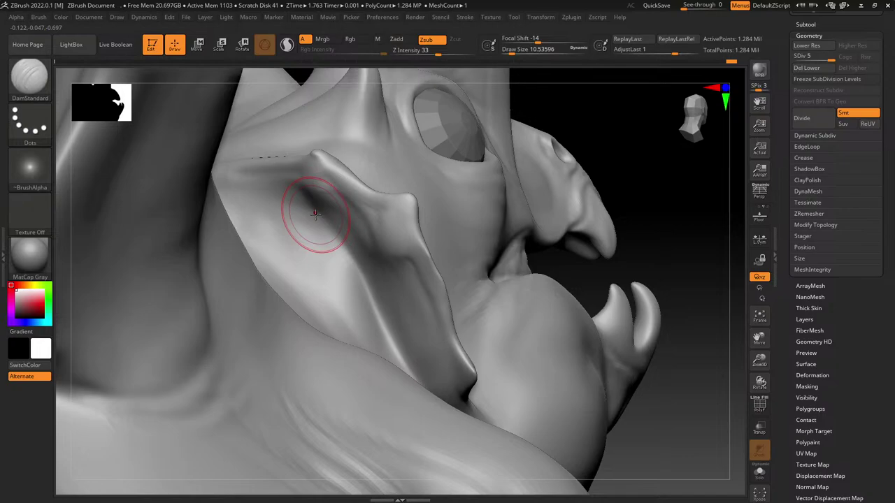
{"action": "right_click_drag", "start_coordinate": [378, 330], "coordinate": [411, 271], "text": "ctrl"}
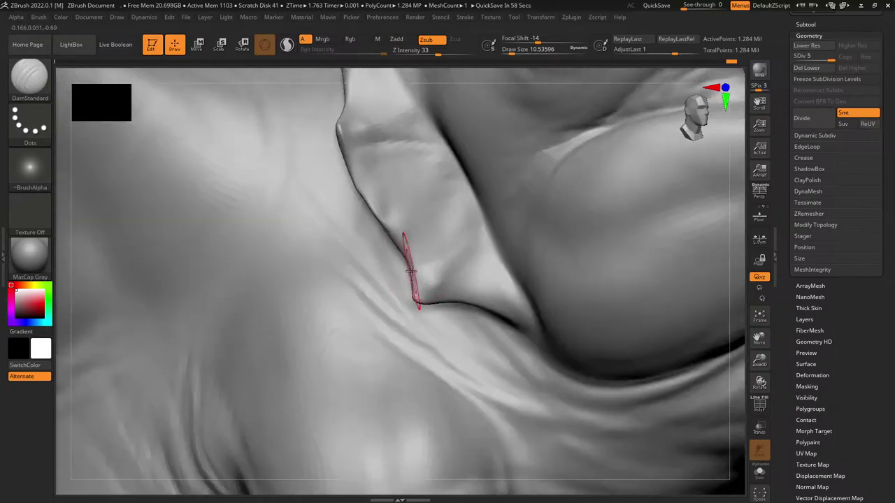
Step: Smooth the skin at the lower end of the head frill and carve creases there with the DamStandard brush
{"action": "mouse_move", "coordinate": [419, 176]}
{"action": "left_mouse_down", "text": "shift"}
{"action": "mouse_move", "coordinate": [413, 164]}
{"action": "mouse_move", "coordinate": [418, 174]}
{"action": "left_mouse_up", "text": "shift"}
{"action": "mouse_move", "coordinate": [469, 278]}
{"action": "left_mouse_down"}
{"action": "mouse_move", "coordinate": [511, 281]}
{"action": "mouse_move", "coordinate": [531, 316]}
{"action": "left_mouse_up"}
{"action": "mouse_move", "coordinate": [474, 298]}
{"action": "left_mouse_down"}
{"action": "mouse_move", "coordinate": [487, 294]}
{"action": "mouse_move", "coordinate": [515, 319]}
{"action": "left_mouse_up"}
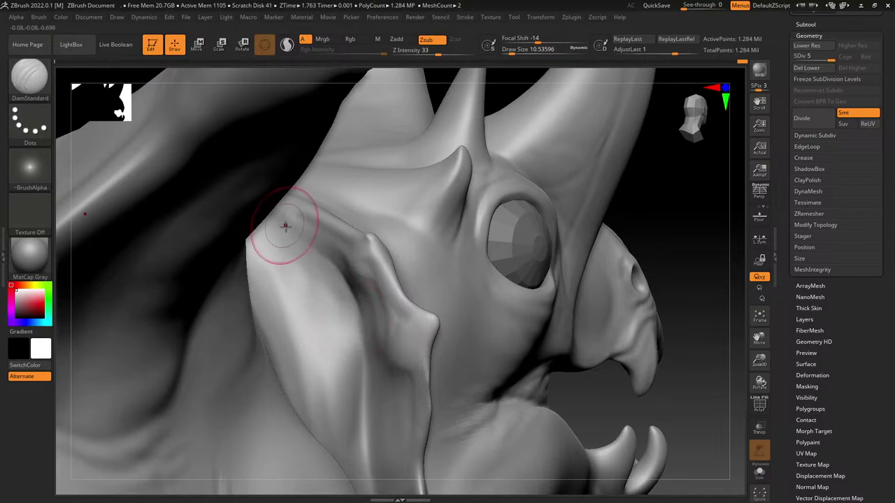
Step: Carve long creases down the back of the head frill, from its upper edge towards the neck
{"action": "left_click_drag", "start_coordinate": [286, 225], "coordinate": [360, 369]}
{"action": "left_click_drag", "start_coordinate": [320, 266], "coordinate": [370, 395]}
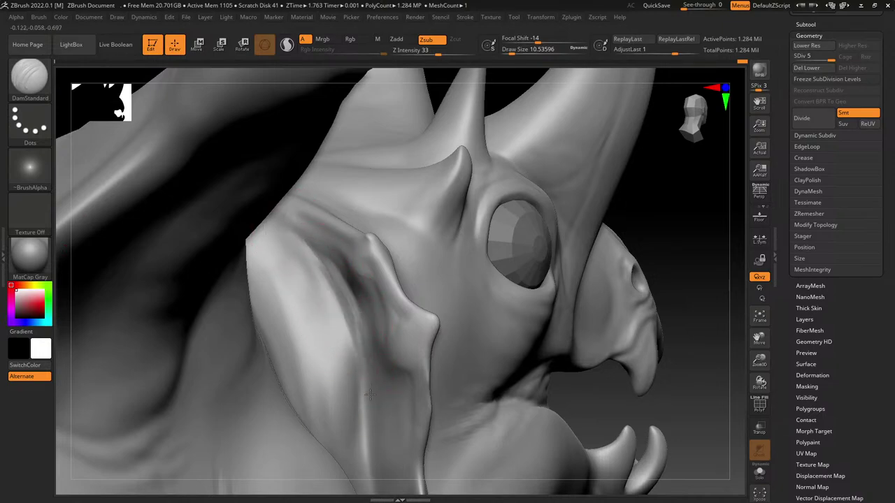
{"action": "left_click_drag", "start_coordinate": [311, 249], "coordinate": [313, 322]}
{"action": "left_click_drag", "start_coordinate": [312, 321], "coordinate": [335, 383]}
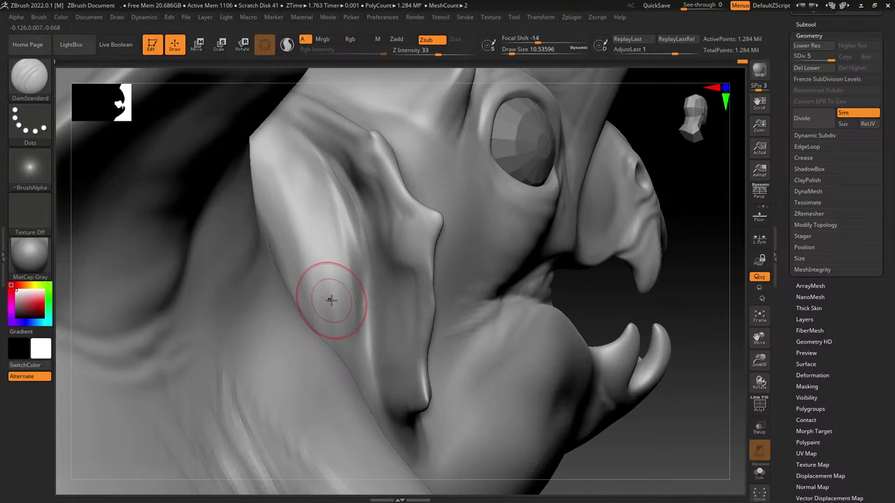
{"action": "right_click_drag", "start_coordinate": [377, 320], "coordinate": [405, 324]}
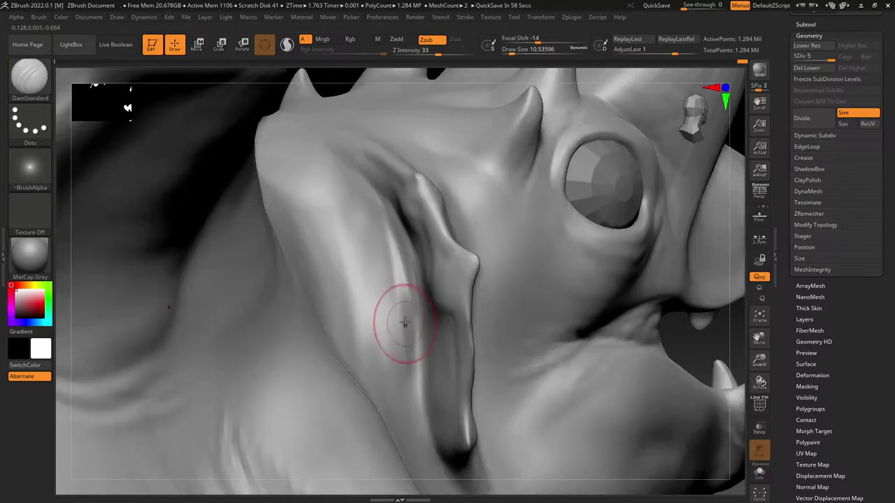
{"action": "left_click_drag", "start_coordinate": [370, 225], "coordinate": [429, 467]}
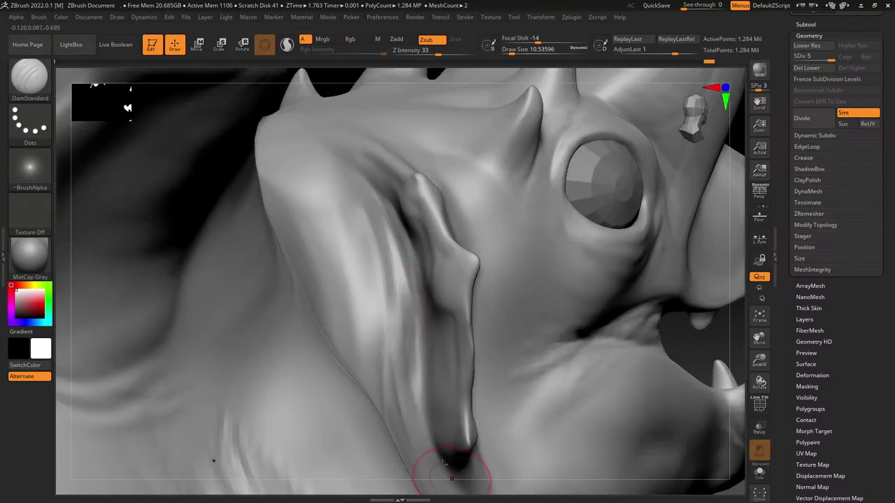
{"action": "mouse_move", "coordinate": [397, 301]}
{"action": "left_mouse_down"}
{"action": "mouse_move", "coordinate": [400, 355]}
{"action": "mouse_move", "coordinate": [396, 280]}
{"action": "left_mouse_up"}
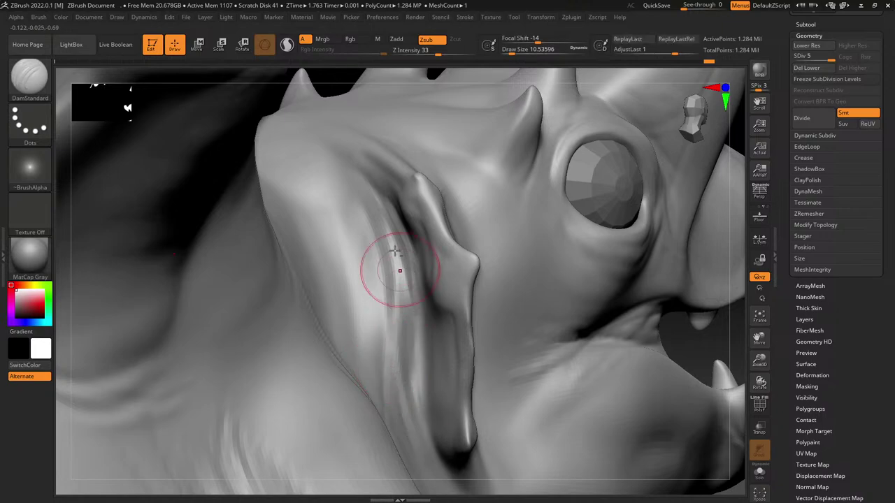
{"action": "left_click_drag", "start_coordinate": [363, 210], "coordinate": [386, 289]}
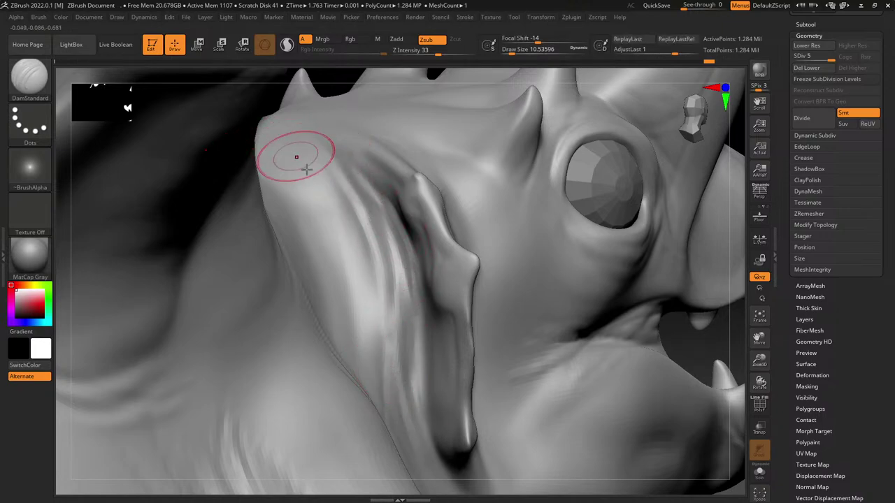
Step: Carve flowing skin folds from the frill's lower tip down the neck and under the jaw
{"action": "mouse_move", "coordinate": [370, 325]}
{"action": "right_mouse_down", "text": "alt"}
{"action": "mouse_move", "coordinate": [328, 167]}
{"action": "mouse_move", "coordinate": [336, 244]}
{"action": "right_mouse_up", "text": "alt"}
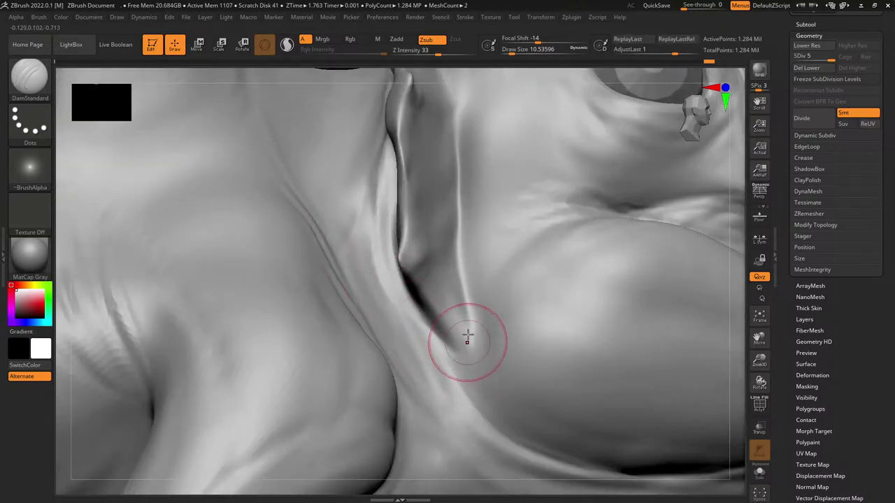
{"action": "left_click_drag", "start_coordinate": [448, 312], "coordinate": [484, 397]}
{"action": "left_click_drag", "start_coordinate": [449, 329], "coordinate": [498, 420]}
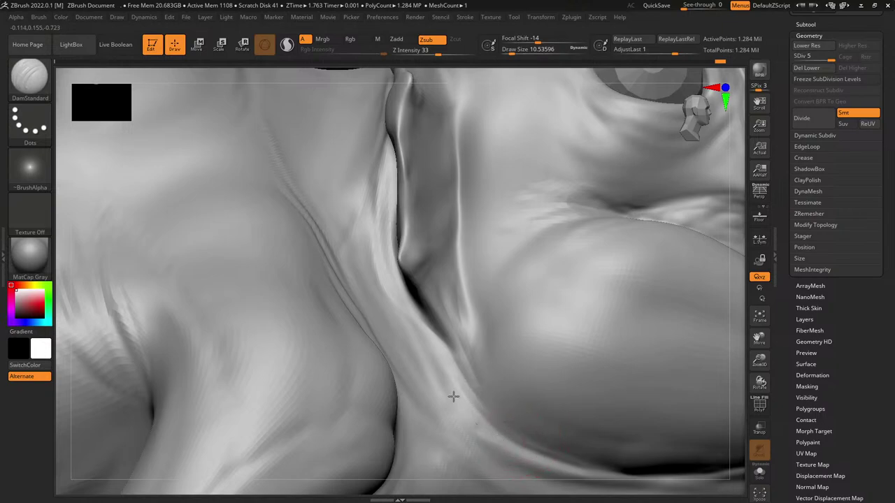
{"action": "left_click_drag", "start_coordinate": [453, 396], "coordinate": [406, 308]}
{"action": "left_click_drag", "start_coordinate": [390, 278], "coordinate": [429, 389]}
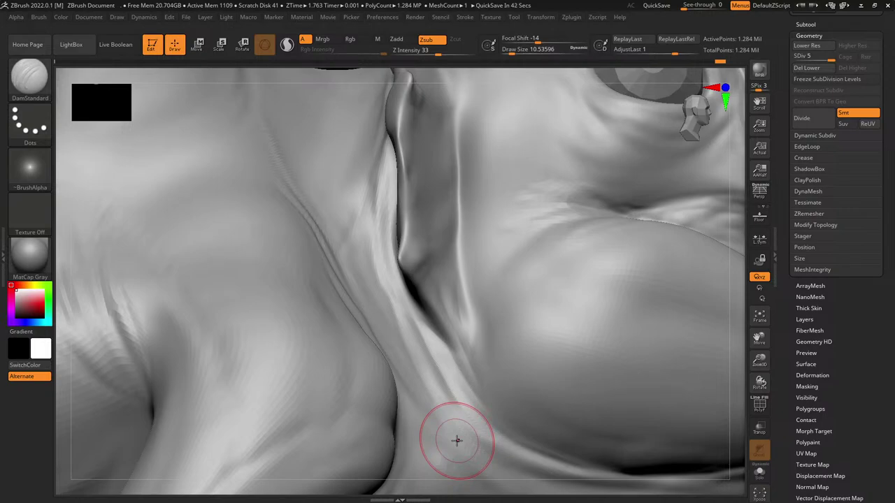
{"action": "mouse_move", "coordinate": [375, 189]}
{"action": "left_mouse_down"}
{"action": "mouse_move", "coordinate": [415, 360]}
{"action": "mouse_move", "coordinate": [459, 403]}
{"action": "mouse_move", "coordinate": [512, 436]}
{"action": "left_mouse_up"}
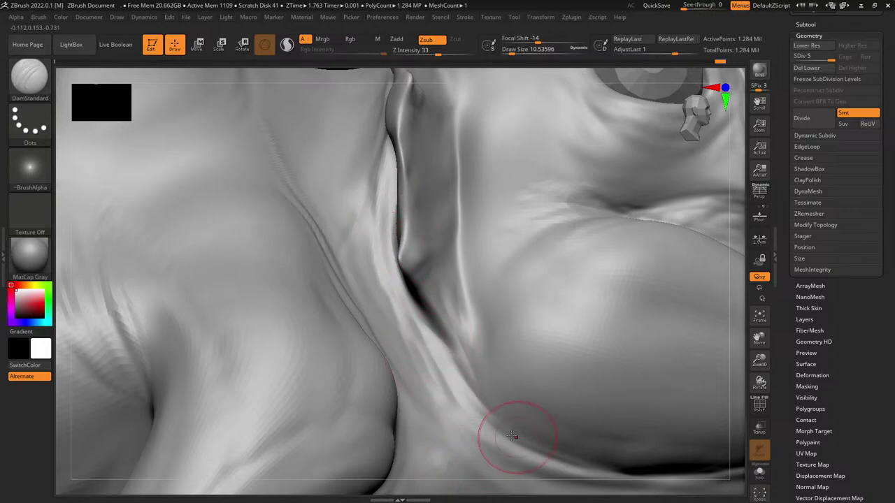
{"action": "right_click_drag", "start_coordinate": [434, 357], "coordinate": [319, 355], "text": "alt"}
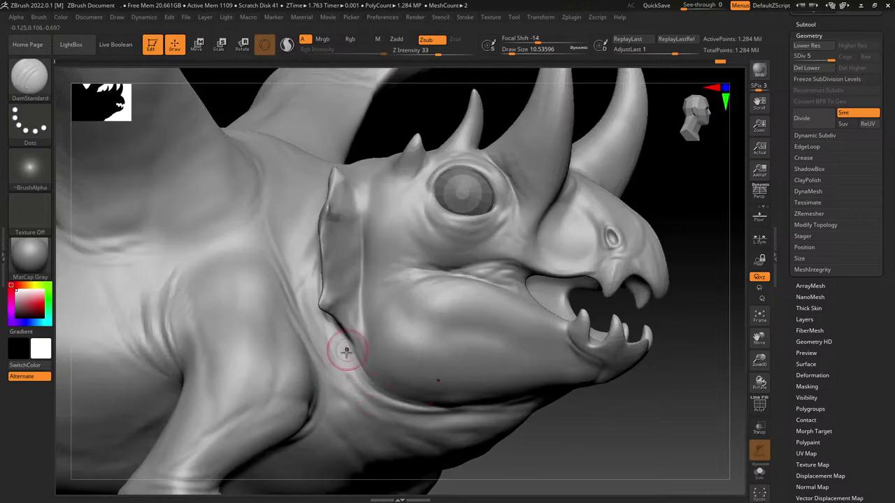
{"action": "mouse_move", "coordinate": [305, 311]}
{"action": "left_mouse_down"}
{"action": "mouse_move", "coordinate": [342, 385]}
{"action": "mouse_move", "coordinate": [383, 412]}
{"action": "left_mouse_up"}
Step: Deepen the creases running back from the mouth corner across the cheek on both sides of the head
{"action": "right_click_drag", "start_coordinate": [370, 362], "coordinate": [319, 294]}
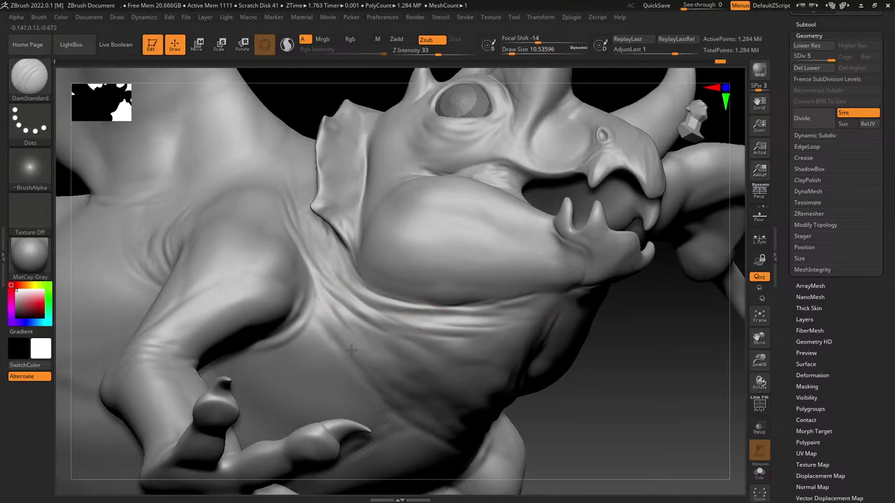
{"action": "mouse_move", "coordinate": [340, 232]}
{"action": "right_mouse_down"}
{"action": "mouse_move", "coordinate": [412, 365]}
{"action": "mouse_move", "coordinate": [381, 282]}
{"action": "right_mouse_up"}
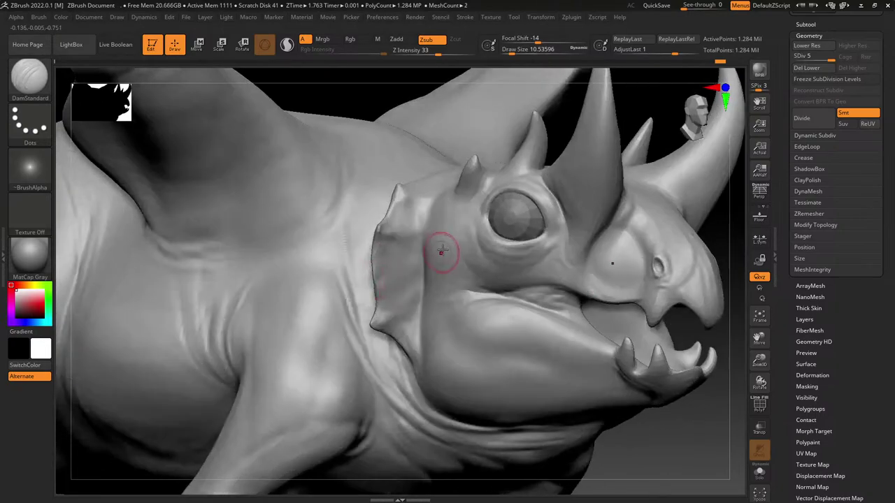
{"action": "mouse_move", "coordinate": [440, 251]}
{"action": "right_mouse_down"}
{"action": "mouse_move", "coordinate": [471, 260]}
{"action": "mouse_move", "coordinate": [423, 260]}
{"action": "mouse_move", "coordinate": [393, 233]}
{"action": "right_mouse_up"}
{"action": "right_click_drag", "start_coordinate": [452, 268], "coordinate": [420, 336]}
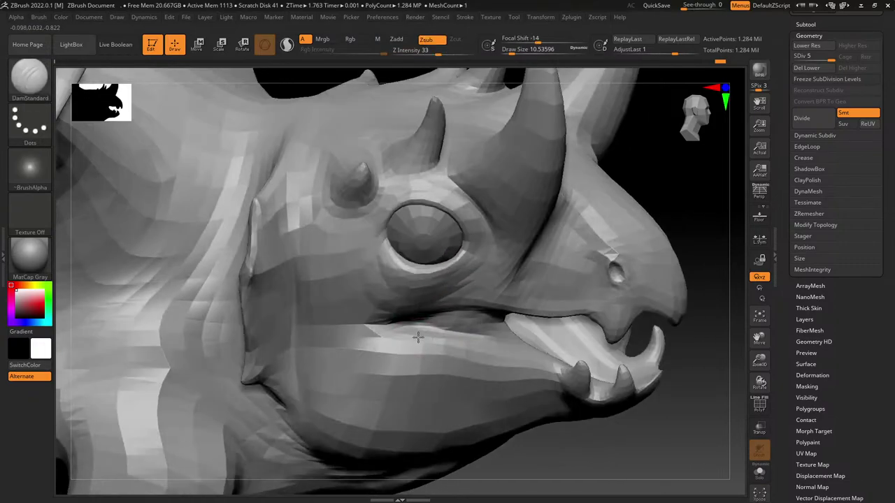
{"action": "left_click_drag", "start_coordinate": [344, 352], "coordinate": [383, 331]}
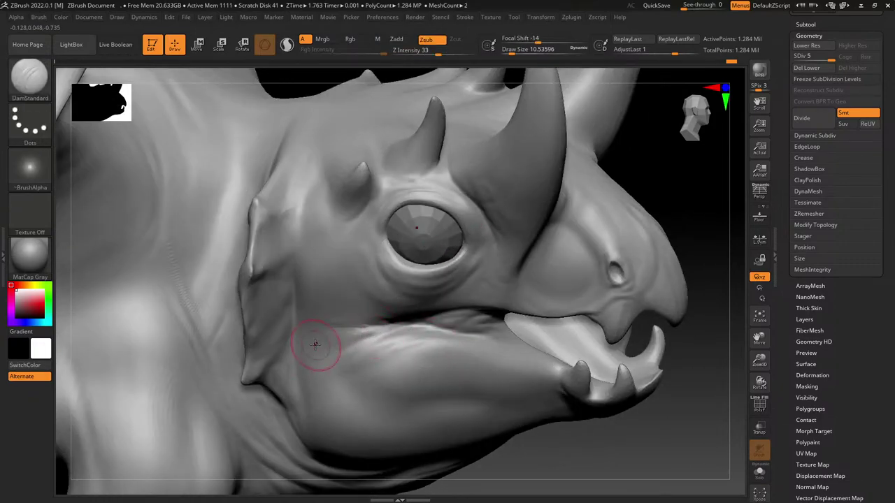
{"action": "left_click_drag", "start_coordinate": [318, 343], "coordinate": [388, 327]}
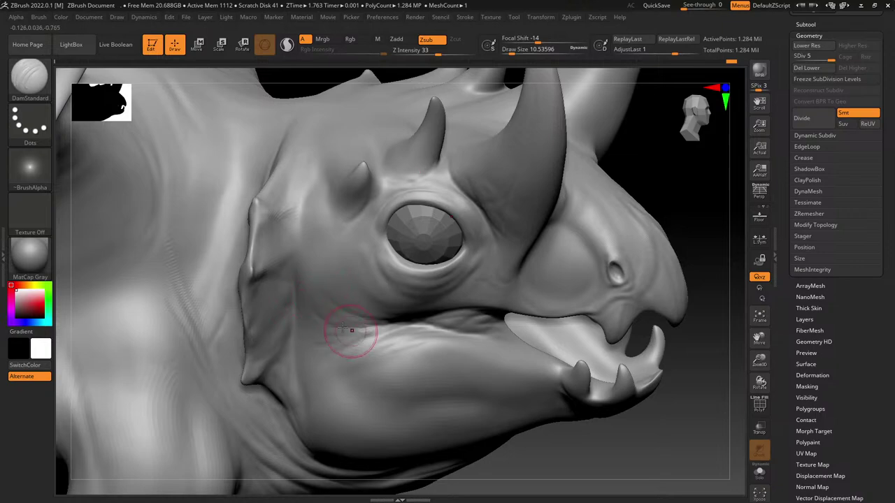
{"action": "mouse_move", "coordinate": [359, 309]}
{"action": "right_mouse_down"}
{"action": "mouse_move", "coordinate": [372, 358]}
{"action": "mouse_move", "coordinate": [425, 313]}
{"action": "mouse_move", "coordinate": [435, 291]}
{"action": "mouse_move", "coordinate": [430, 261]}
{"action": "right_mouse_up"}
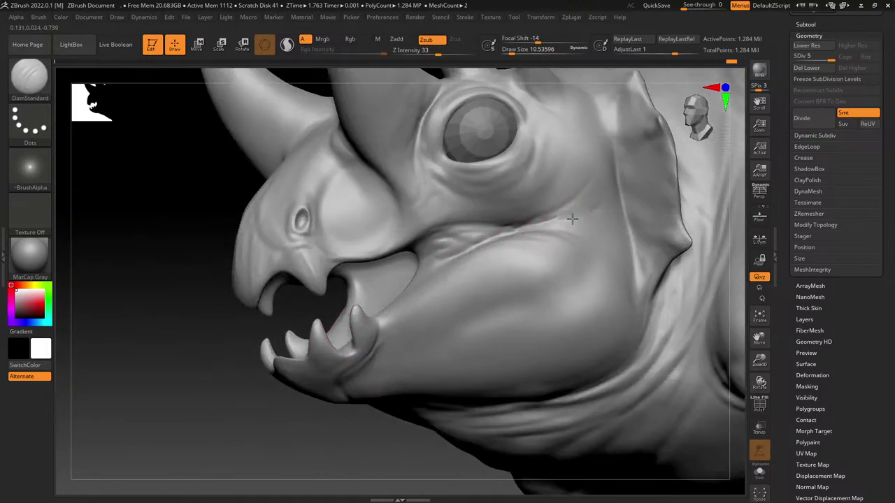
{"action": "key", "text": "shift"}
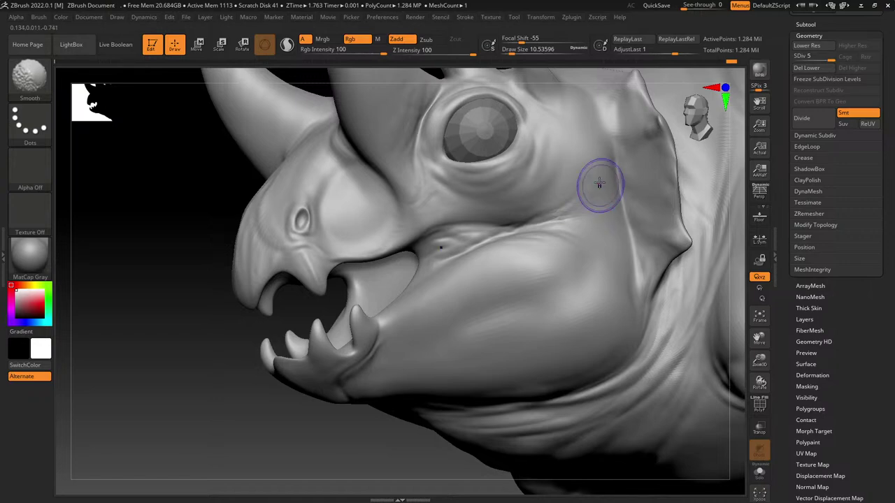
Step: Reduce the brush draw size to 5.75148 and carve sharp creases at the eye's front and rear corners
{"action": "mouse_move", "coordinate": [599, 184]}
{"action": "right_mouse_down"}
{"action": "mouse_move", "coordinate": [543, 309]}
{"action": "mouse_move", "coordinate": [539, 242]}
{"action": "right_mouse_up"}
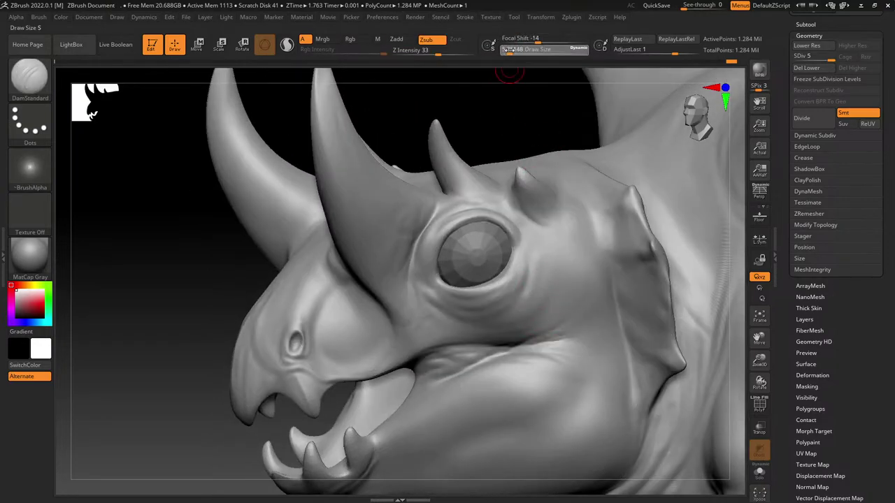
{"action": "right_click_drag", "start_coordinate": [498, 189], "coordinate": [448, 335], "text": "ctrl"}
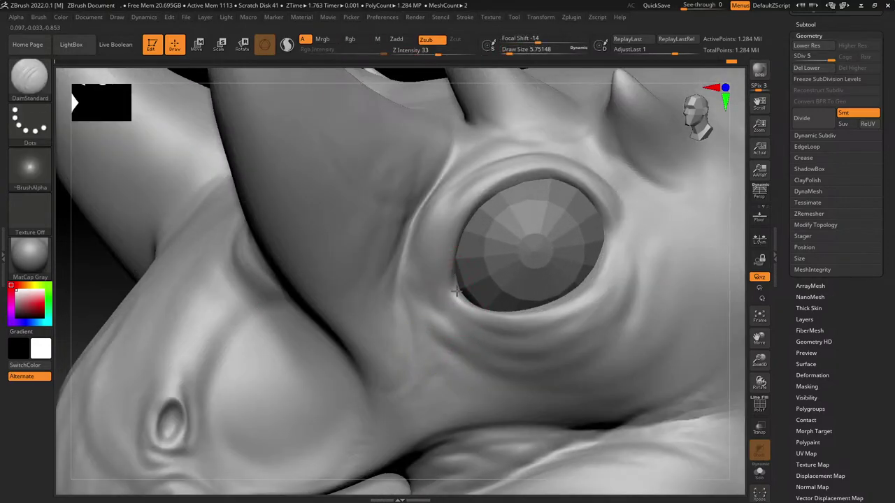
{"action": "left_click_drag", "start_coordinate": [453, 294], "coordinate": [433, 303]}
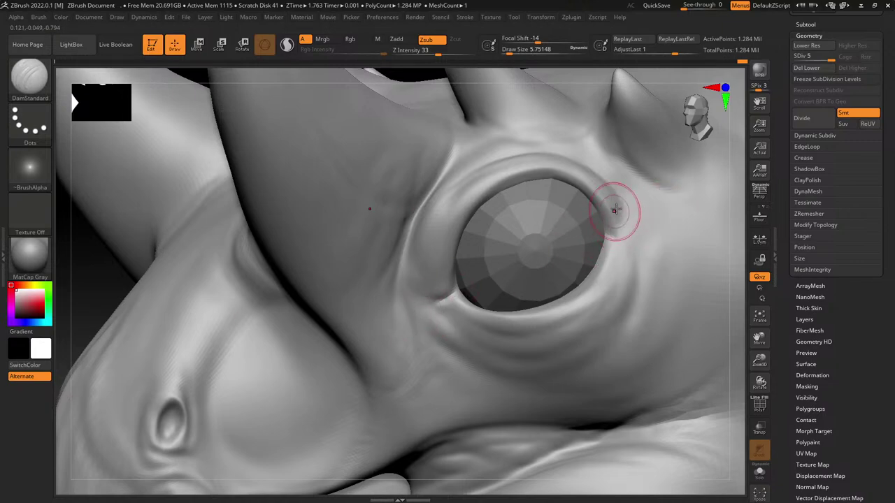
{"action": "mouse_move", "coordinate": [526, 265]}
{"action": "right_mouse_down"}
{"action": "mouse_move", "coordinate": [521, 274]}
{"action": "mouse_move", "coordinate": [569, 263]}
{"action": "right_mouse_up"}
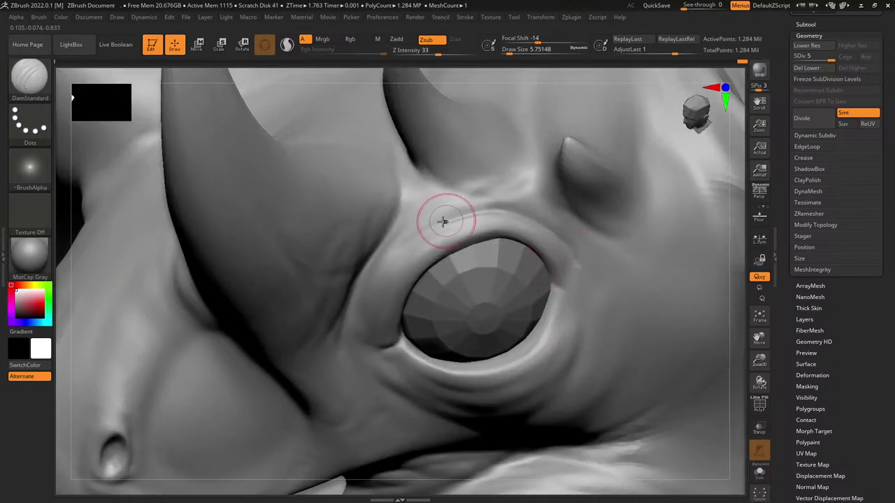
Step: Carve curved wrinkles along the upper eyelid and brow, following the eye rim towards the large horn
{"action": "mouse_move", "coordinate": [434, 226]}
{"action": "left_mouse_down"}
{"action": "mouse_move", "coordinate": [403, 244]}
{"action": "mouse_move", "coordinate": [383, 288]}
{"action": "left_mouse_up"}
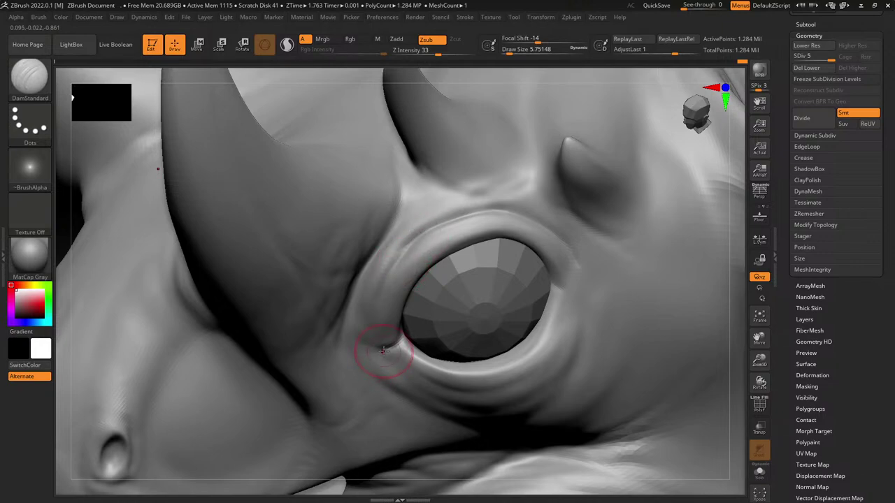
{"action": "left_click_drag", "start_coordinate": [472, 218], "coordinate": [425, 235]}
{"action": "left_click_drag", "start_coordinate": [545, 218], "coordinate": [447, 216]}
{"action": "left_click_drag", "start_coordinate": [507, 203], "coordinate": [417, 227]}
{"action": "left_click_drag", "start_coordinate": [464, 203], "coordinate": [379, 277]}
{"action": "left_click_drag", "start_coordinate": [411, 228], "coordinate": [381, 253]}
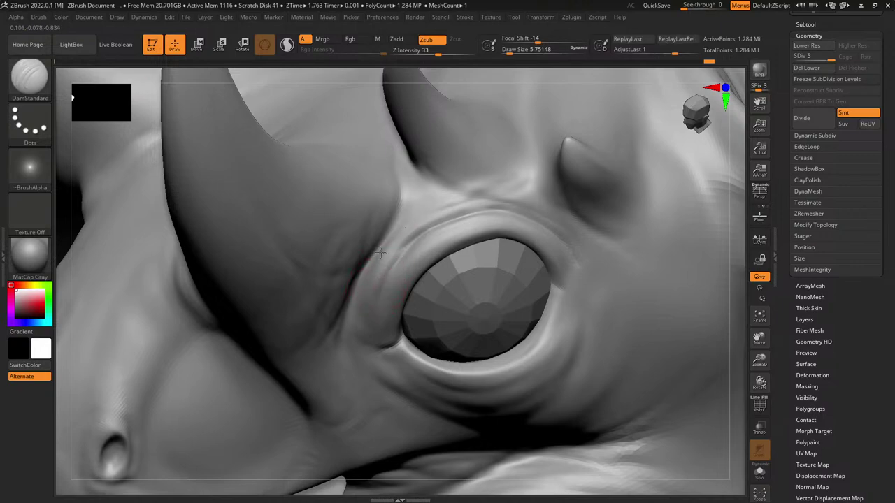
Step: Carve skin folds between the eye's front corner and the base of the large horn
{"action": "right_click_drag", "start_coordinate": [407, 321], "coordinate": [419, 308]}
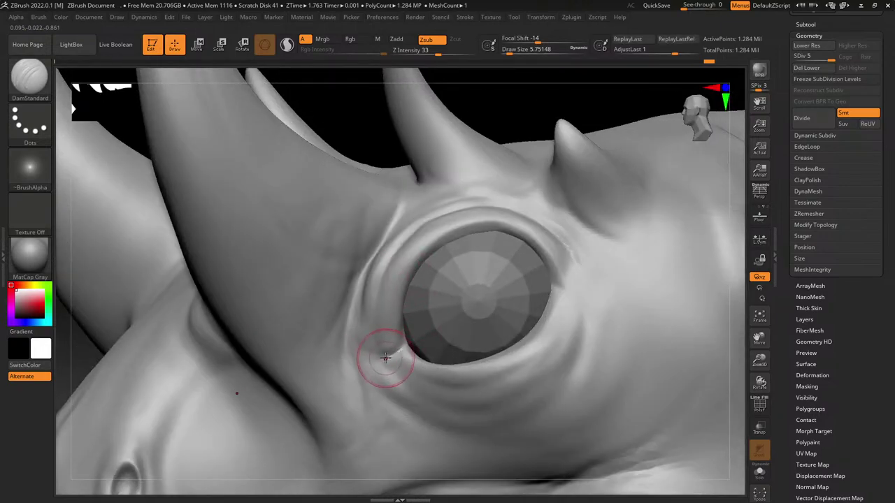
{"action": "left_click_drag", "start_coordinate": [361, 268], "coordinate": [344, 375]}
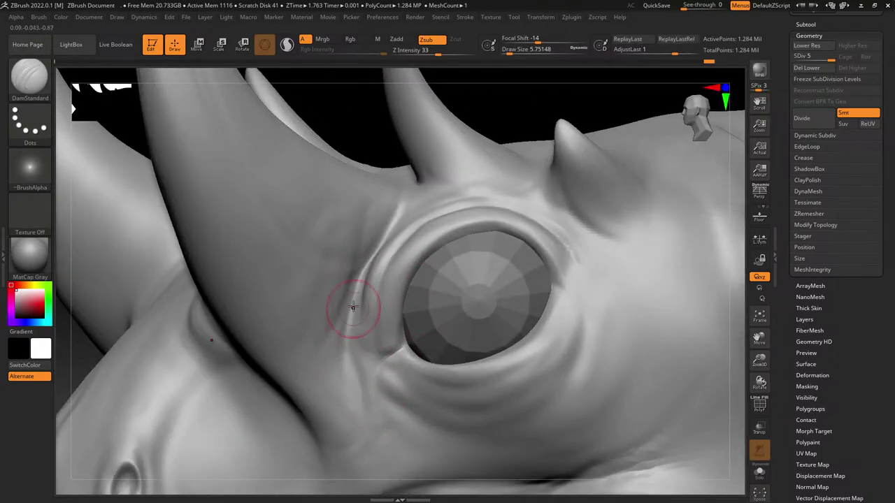
{"action": "left_click_drag", "start_coordinate": [353, 305], "coordinate": [376, 437]}
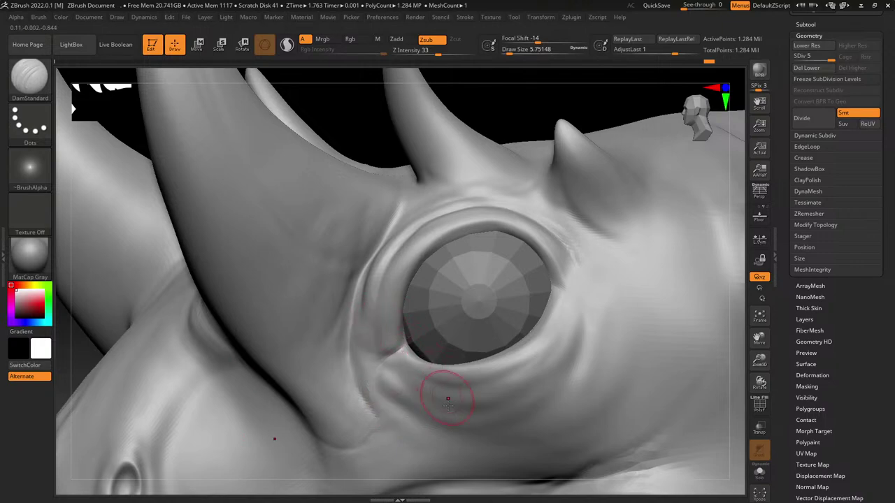
Step: Carve parallel curved wrinkles into the bag of skin under the lower eyelid
{"action": "right_click_drag", "start_coordinate": [443, 399], "coordinate": [293, 326]}
{"action": "left_click_drag", "start_coordinate": [321, 326], "coordinate": [447, 339]}
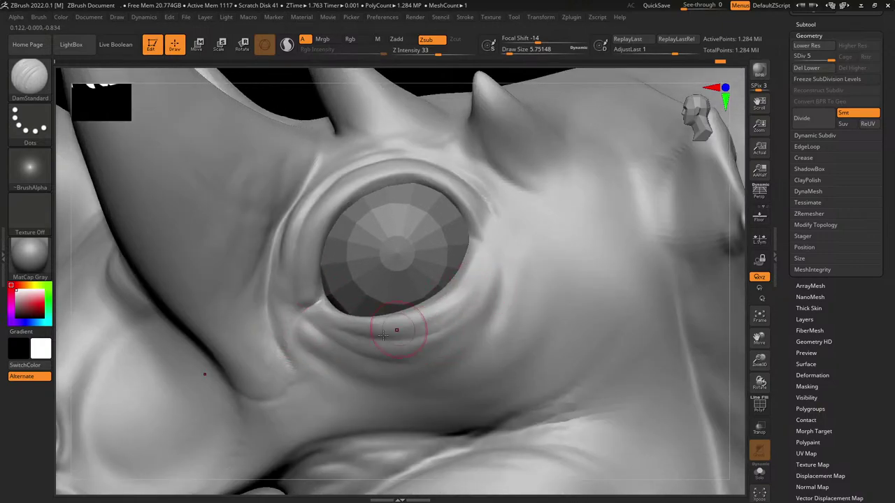
{"action": "left_click_drag", "start_coordinate": [342, 344], "coordinate": [447, 346]}
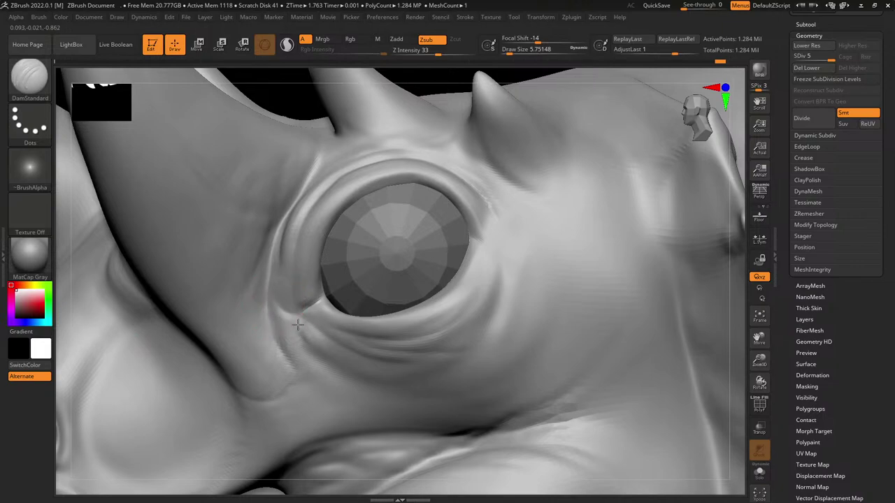
Step: Carve wrinkles fanning out from the eye's rear corner and curving down around the lower eyelid
{"action": "right_click_drag", "start_coordinate": [508, 186], "coordinate": [502, 241]}
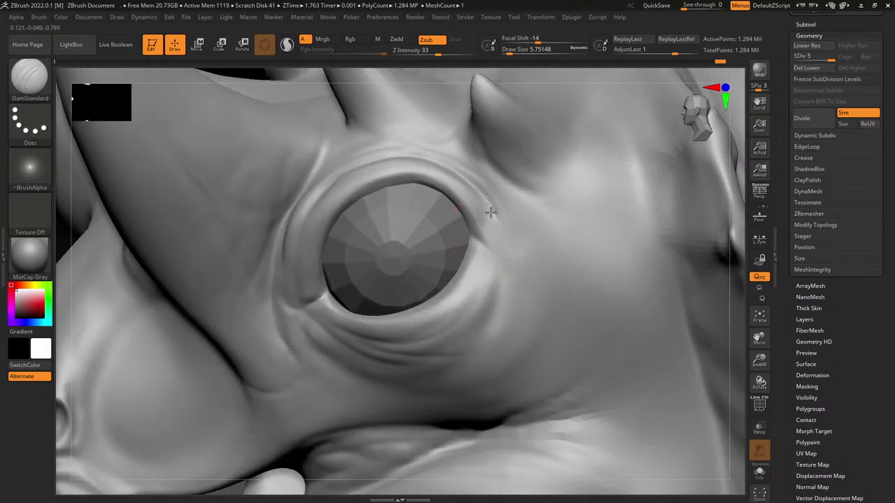
{"action": "left_click_drag", "start_coordinate": [483, 233], "coordinate": [525, 290]}
{"action": "mouse_move", "coordinate": [488, 255]}
{"action": "left_mouse_down"}
{"action": "mouse_move", "coordinate": [510, 325]}
{"action": "mouse_move", "coordinate": [434, 327]}
{"action": "left_mouse_up"}
{"action": "left_click_drag", "start_coordinate": [489, 282], "coordinate": [425, 326]}
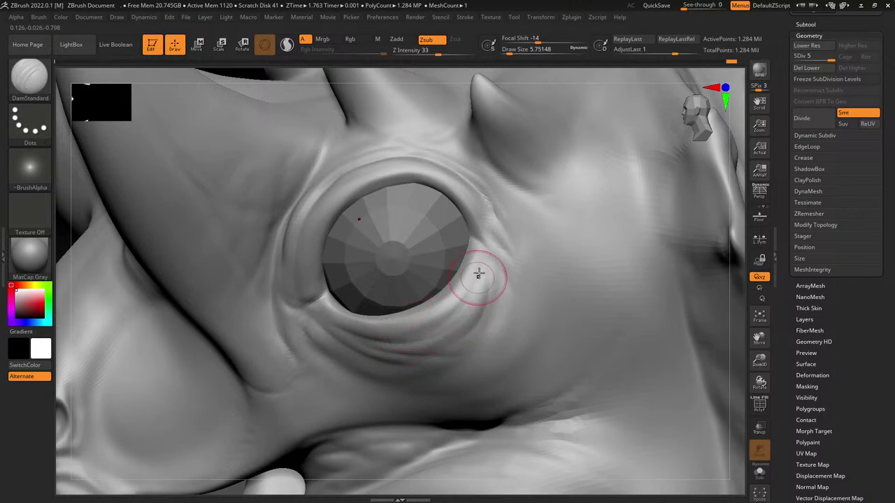
{"action": "mouse_move", "coordinate": [485, 305]}
{"action": "left_mouse_down"}
{"action": "mouse_move", "coordinate": [486, 277]}
{"action": "mouse_move", "coordinate": [458, 326]}
{"action": "left_mouse_up"}
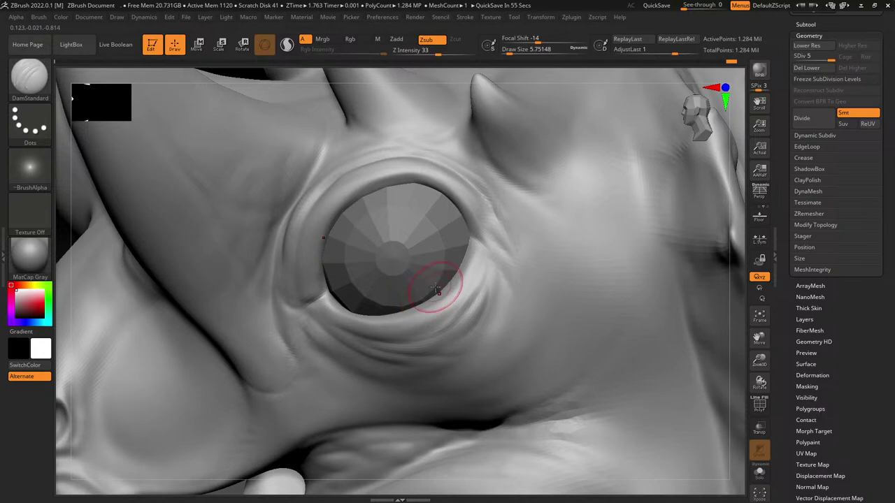
{"action": "right_click_drag", "start_coordinate": [473, 331], "coordinate": [535, 303], "text": "alt"}
{"action": "left_click_drag", "start_coordinate": [542, 263], "coordinate": [543, 233]}
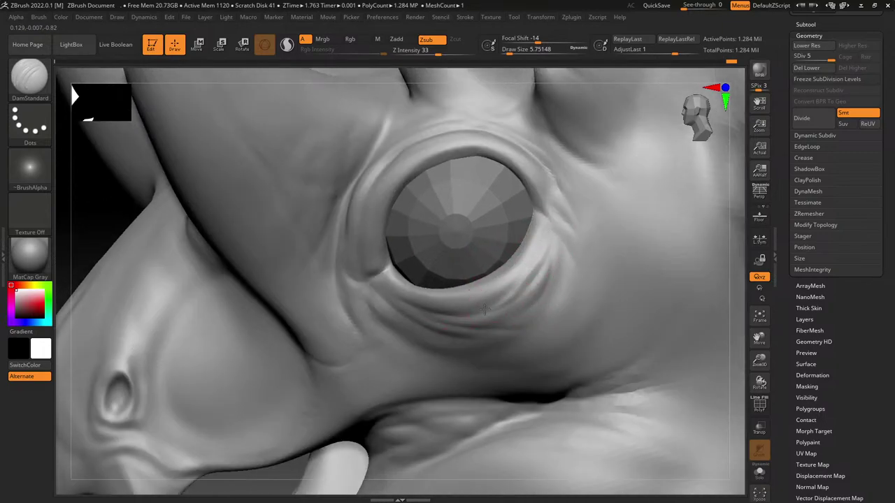
{"action": "right_click_drag", "start_coordinate": [529, 210], "coordinate": [569, 296]}
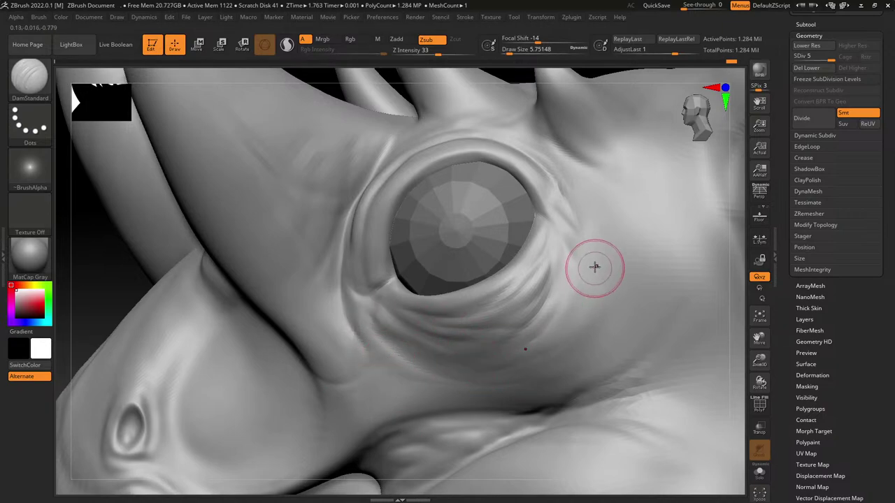
Step: Carve wrinkles across the upper eyelid and the brow beneath the small horns, continuing to the eye's rear corner
{"action": "mouse_move", "coordinate": [581, 201]}
{"action": "right_mouse_down"}
{"action": "mouse_move", "coordinate": [576, 356]}
{"action": "mouse_move", "coordinate": [568, 310]}
{"action": "right_mouse_up"}
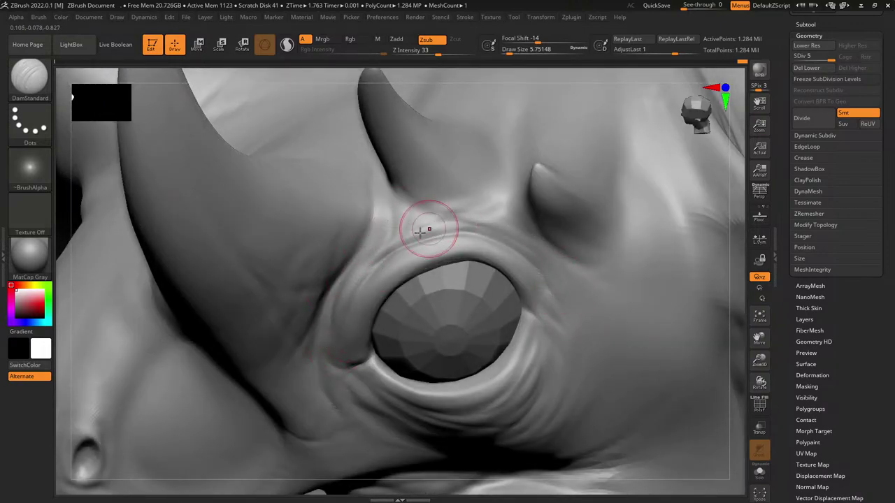
{"action": "left_click_drag", "start_coordinate": [536, 268], "coordinate": [549, 282]}
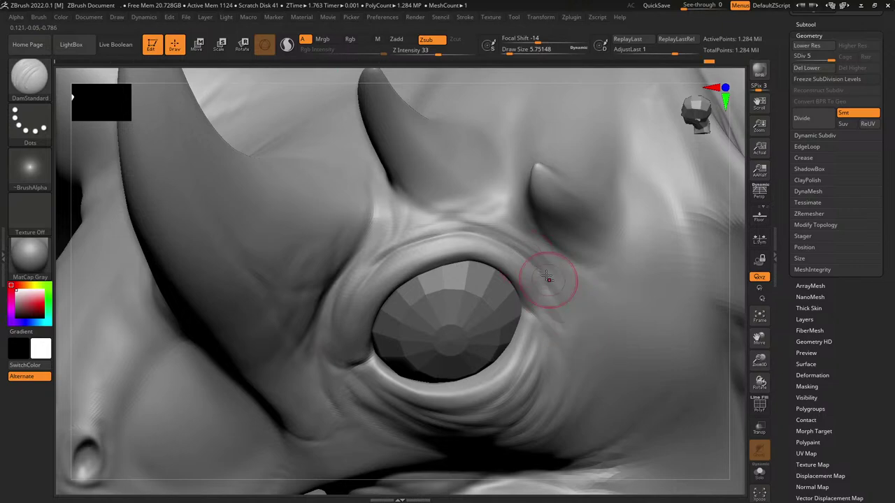
{"action": "right_click_drag", "start_coordinate": [533, 373], "coordinate": [525, 172]}
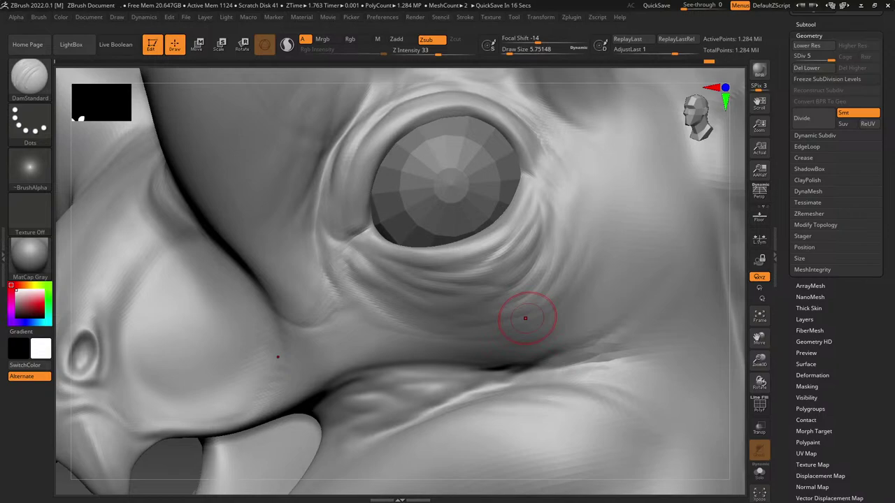
Step: Carve skin folds at the rear edge of the rounded snout patch and along the upper lip below the eye
{"action": "right_click_drag", "start_coordinate": [421, 289], "coordinate": [463, 259], "text": "alt"}
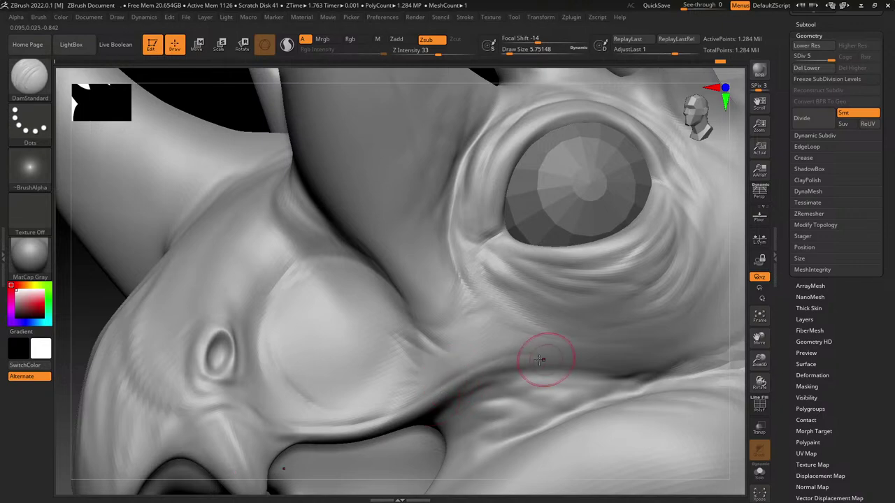
{"action": "mouse_move", "coordinate": [489, 377]}
{"action": "left_mouse_down"}
{"action": "mouse_move", "coordinate": [634, 386]}
{"action": "mouse_move", "coordinate": [529, 356]}
{"action": "left_mouse_up"}
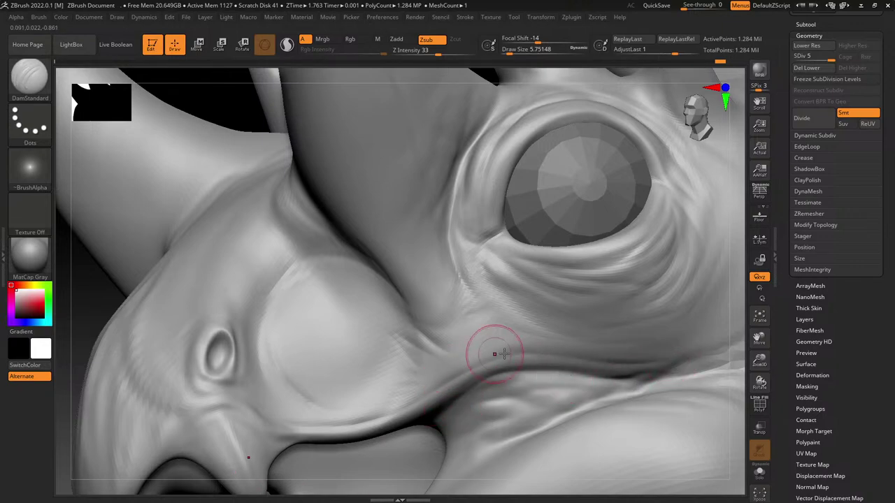
{"action": "mouse_move", "coordinate": [533, 366]}
{"action": "right_mouse_down", "text": "alt"}
{"action": "mouse_move", "coordinate": [532, 233]}
{"action": "mouse_move", "coordinate": [625, 234]}
{"action": "mouse_move", "coordinate": [675, 197]}
{"action": "right_mouse_up", "text": "alt"}
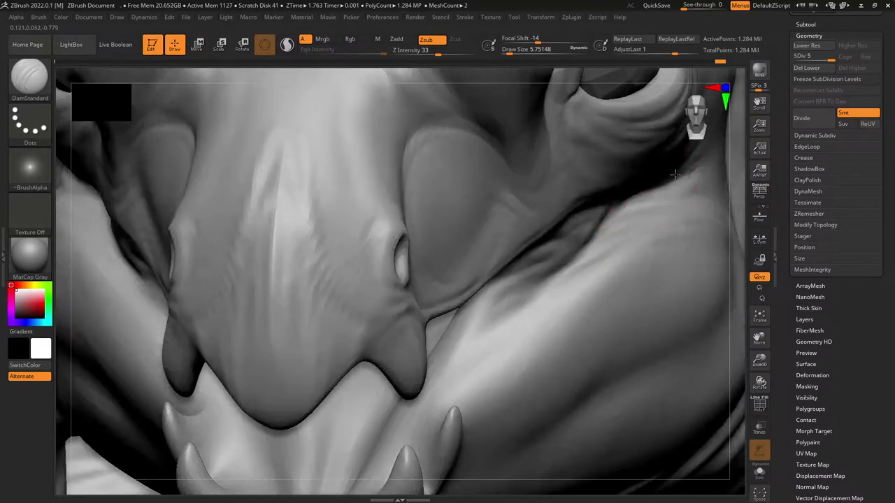
{"action": "right_click_drag", "start_coordinate": [502, 361], "coordinate": [520, 359]}
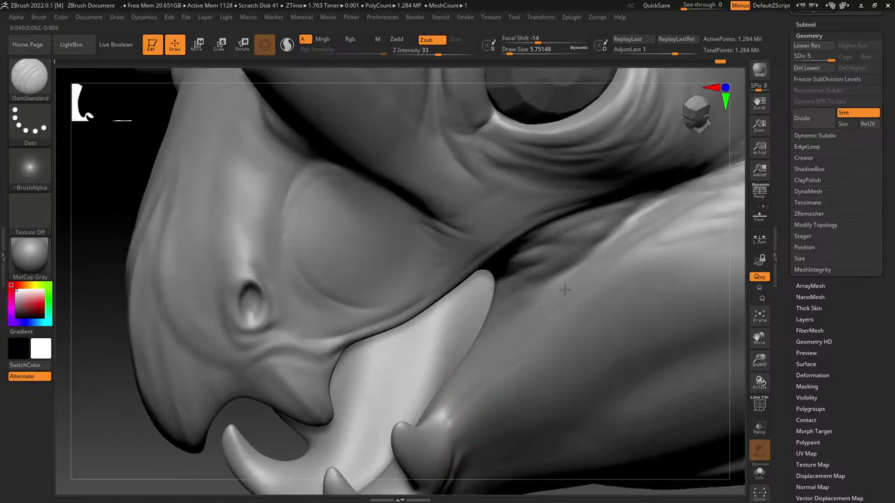
{"action": "right_click_drag", "start_coordinate": [625, 223], "coordinate": [517, 202]}
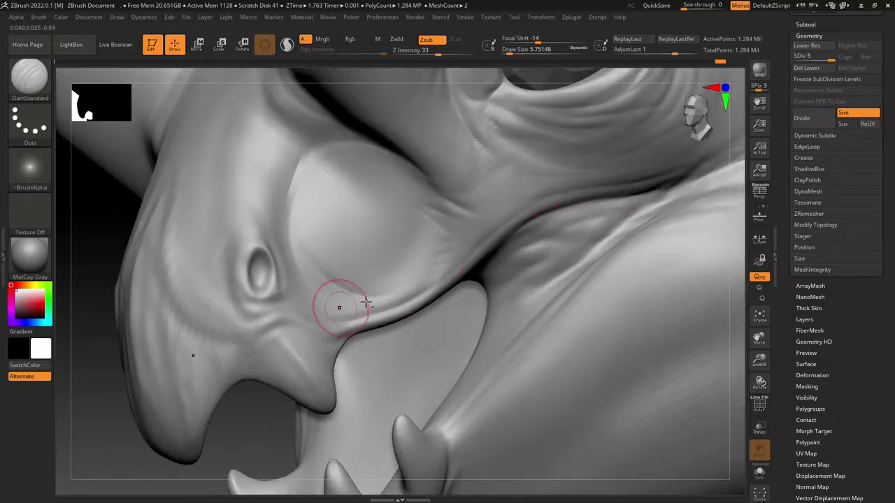
Step: Carve wrinkles around the nostril's rim and up the side of the snout above it
{"action": "right_click_drag", "start_coordinate": [340, 304], "coordinate": [445, 285]}
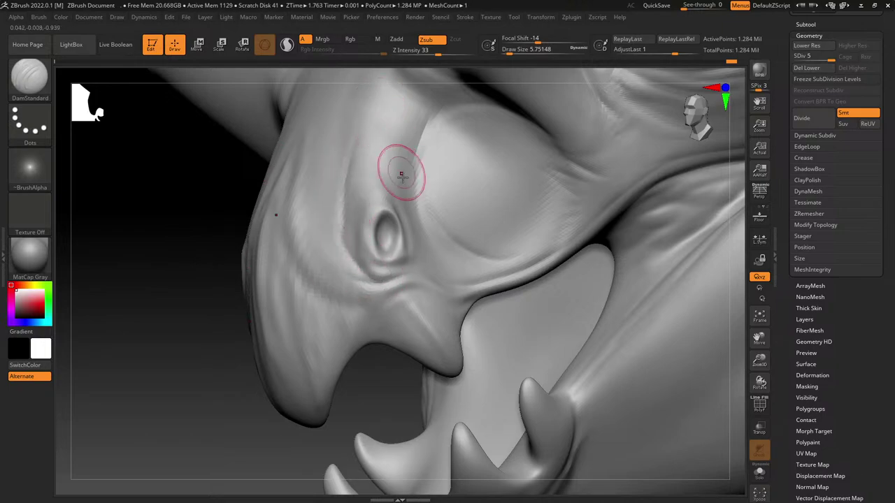
{"action": "left_click_drag", "start_coordinate": [414, 213], "coordinate": [387, 263]}
{"action": "mouse_move", "coordinate": [408, 229]}
{"action": "left_mouse_down"}
{"action": "mouse_move", "coordinate": [407, 251]}
{"action": "mouse_move", "coordinate": [386, 269]}
{"action": "mouse_move", "coordinate": [389, 248]}
{"action": "mouse_move", "coordinate": [391, 258]}
{"action": "left_mouse_up"}
{"action": "right_click_drag", "start_coordinate": [373, 162], "coordinate": [390, 243], "text": "alt"}
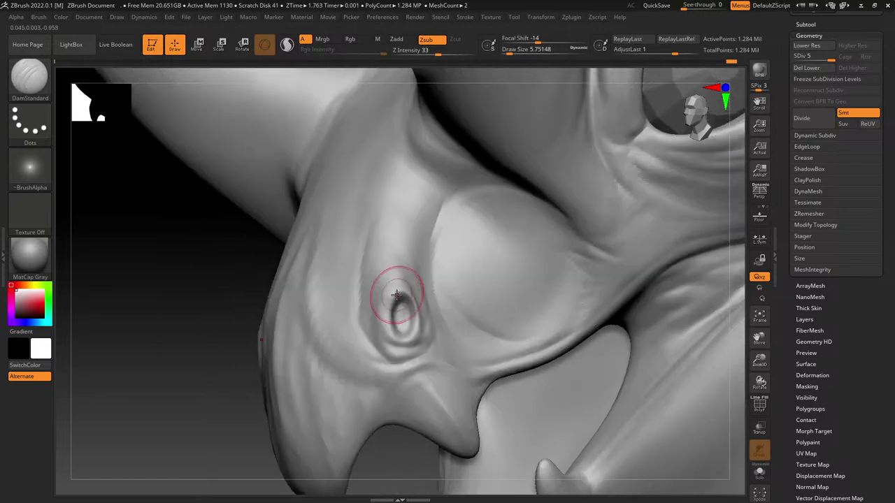
{"action": "left_click_drag", "start_coordinate": [401, 309], "coordinate": [391, 268]}
{"action": "left_click_drag", "start_coordinate": [394, 345], "coordinate": [386, 234]}
{"action": "right_click_drag", "start_coordinate": [399, 207], "coordinate": [408, 265]}
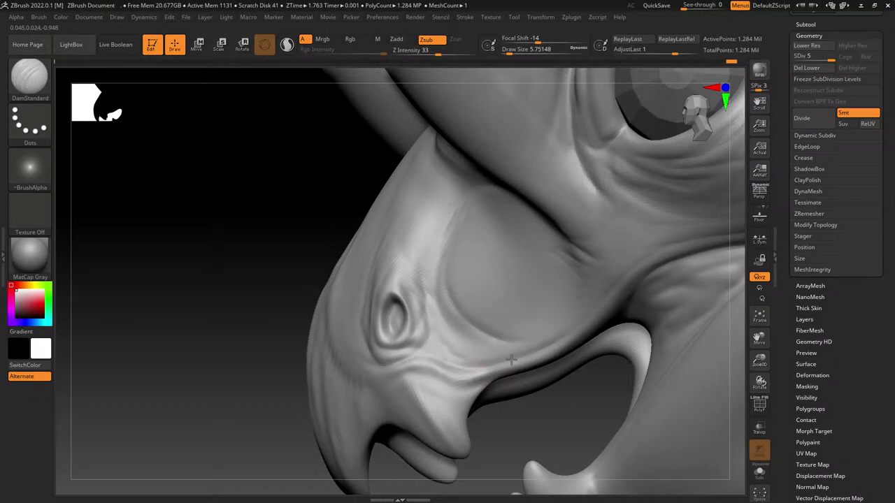
Step: Carve skin folds on the snout bridge and between the large horn's base and the rounded snout patch
{"action": "mouse_move", "coordinate": [493, 320]}
{"action": "right_mouse_down"}
{"action": "mouse_move", "coordinate": [486, 254]}
{"action": "mouse_move", "coordinate": [427, 340]}
{"action": "right_mouse_up"}
{"action": "right_click_drag", "start_coordinate": [476, 320], "coordinate": [475, 263]}
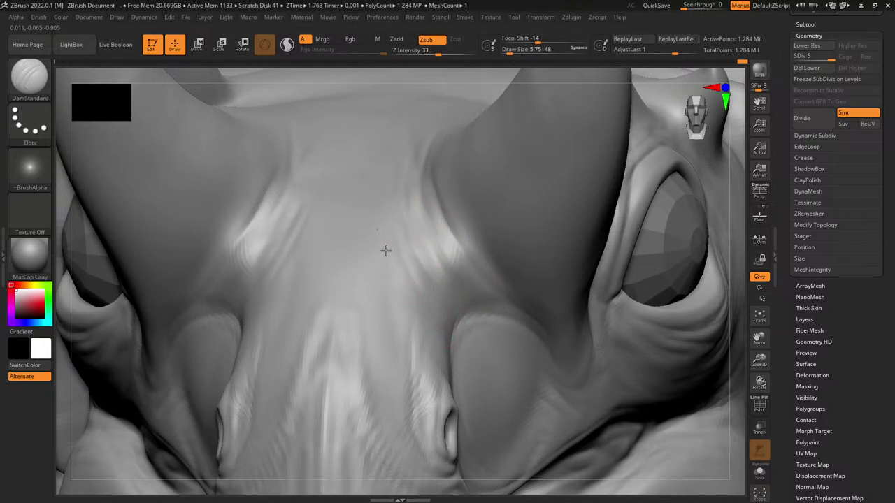
{"action": "mouse_move", "coordinate": [395, 258]}
{"action": "right_mouse_down"}
{"action": "mouse_move", "coordinate": [385, 206]}
{"action": "mouse_move", "coordinate": [390, 231]}
{"action": "mouse_move", "coordinate": [424, 263]}
{"action": "mouse_move", "coordinate": [421, 255]}
{"action": "mouse_move", "coordinate": [437, 255]}
{"action": "right_mouse_up"}
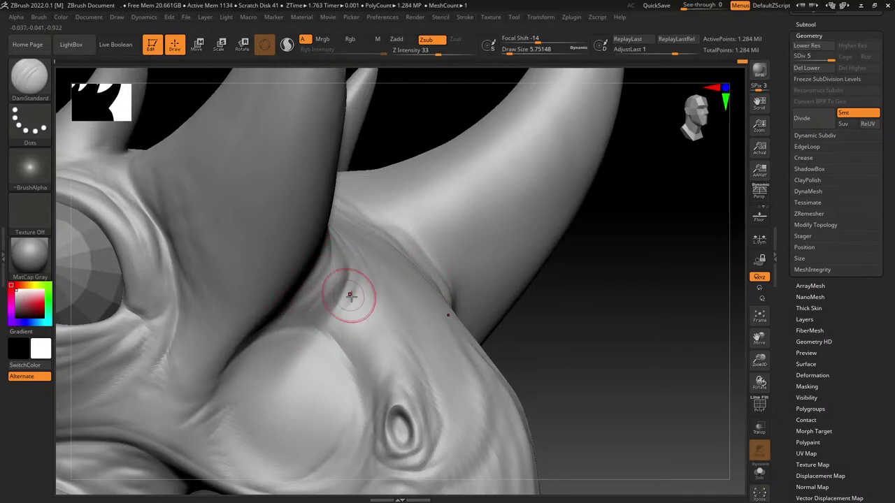
{"action": "right_click_drag", "start_coordinate": [350, 295], "coordinate": [504, 262]}
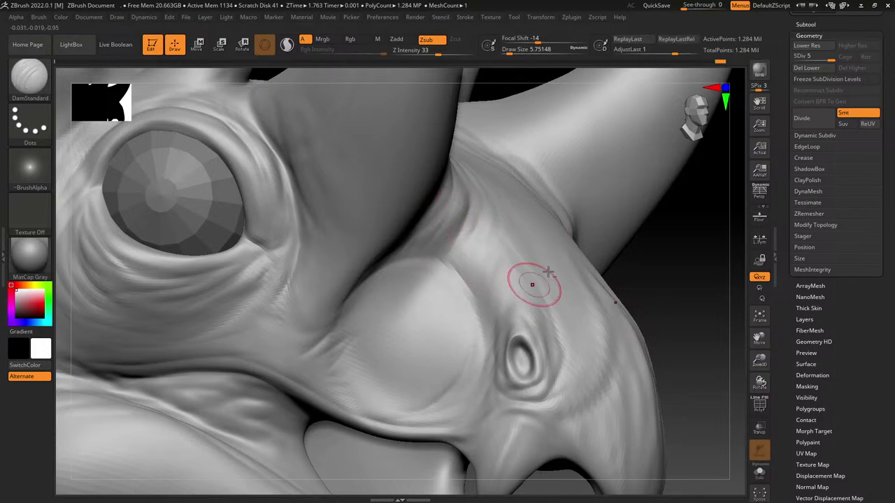
Step: Carve short grooves fanning into the base of the tooth-like point on the upper beak, below the nostril
{"action": "right_click_drag", "start_coordinate": [541, 269], "coordinate": [570, 244], "text": "alt"}
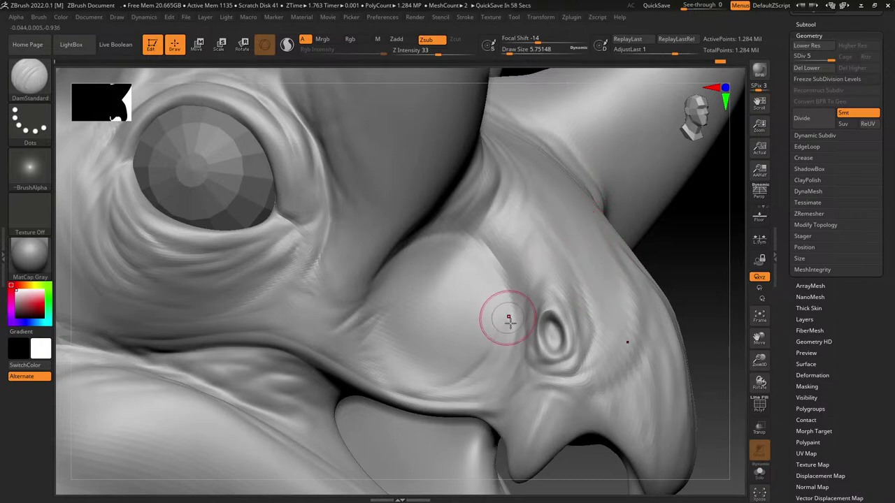
{"action": "mouse_move", "coordinate": [505, 316]}
{"action": "right_mouse_down"}
{"action": "mouse_move", "coordinate": [577, 319]}
{"action": "mouse_move", "coordinate": [594, 245]}
{"action": "right_mouse_up"}
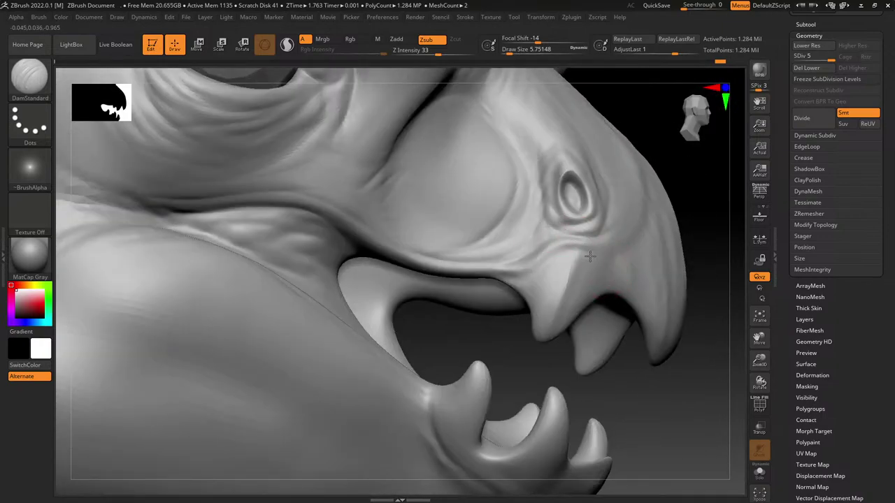
{"action": "left_click_drag", "start_coordinate": [543, 316], "coordinate": [550, 313]}
{"action": "right_click_drag", "start_coordinate": [651, 254], "coordinate": [492, 341]}
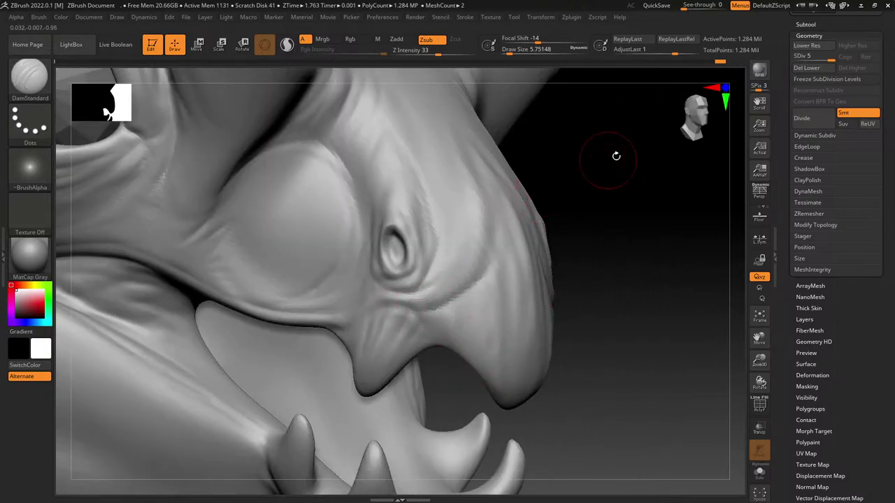
Step: Carve long curved grooves along the side of the beak in front of and below the nostril
{"action": "right_click_drag", "start_coordinate": [615, 154], "coordinate": [480, 230]}
{"action": "mouse_move", "coordinate": [493, 200]}
{"action": "left_mouse_down"}
{"action": "mouse_move", "coordinate": [476, 122]}
{"action": "mouse_move", "coordinate": [480, 216]}
{"action": "mouse_move", "coordinate": [490, 144]}
{"action": "mouse_move", "coordinate": [483, 116]}
{"action": "left_mouse_up"}
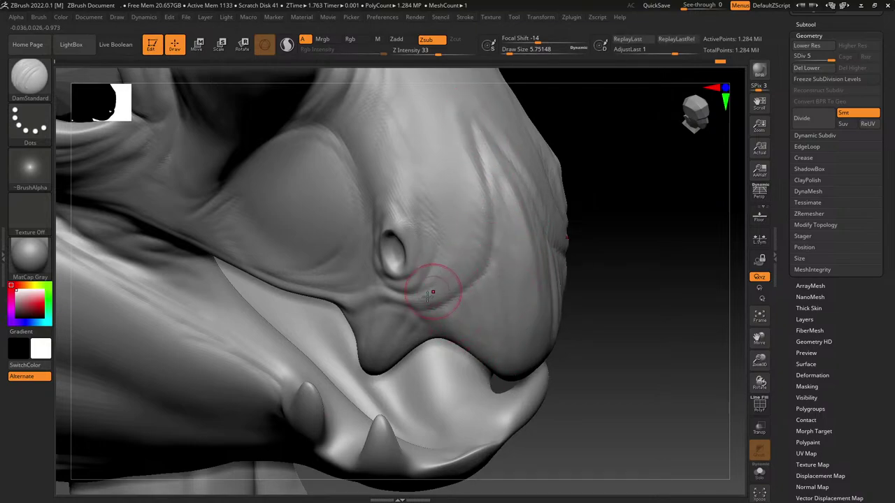
{"action": "left_click_drag", "start_coordinate": [487, 232], "coordinate": [420, 306]}
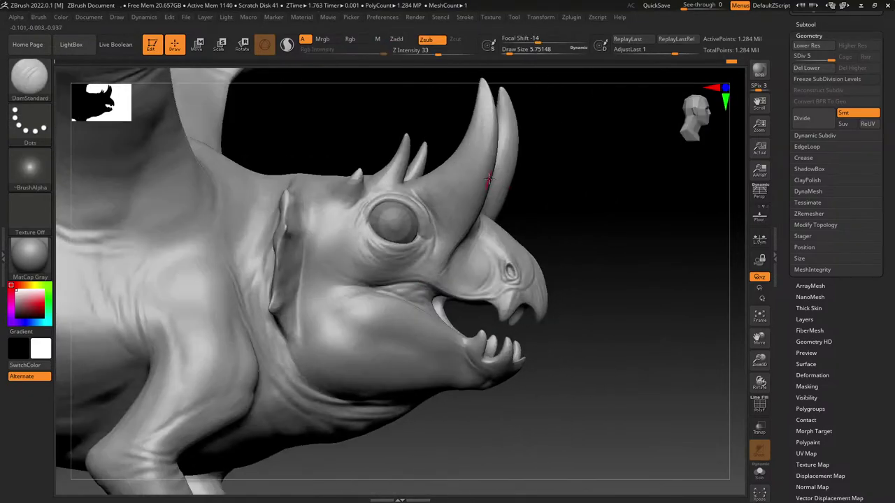
Step: Carve and soften the lengthwise creases along the forehead's midline between the large horns
{"action": "right_click_drag", "start_coordinate": [467, 283], "coordinate": [421, 329]}
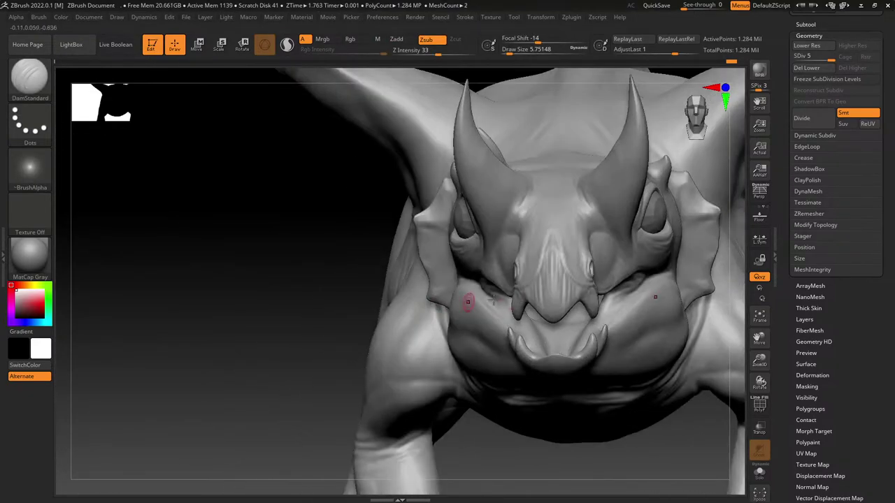
{"action": "right_click_drag", "start_coordinate": [467, 303], "coordinate": [484, 325]}
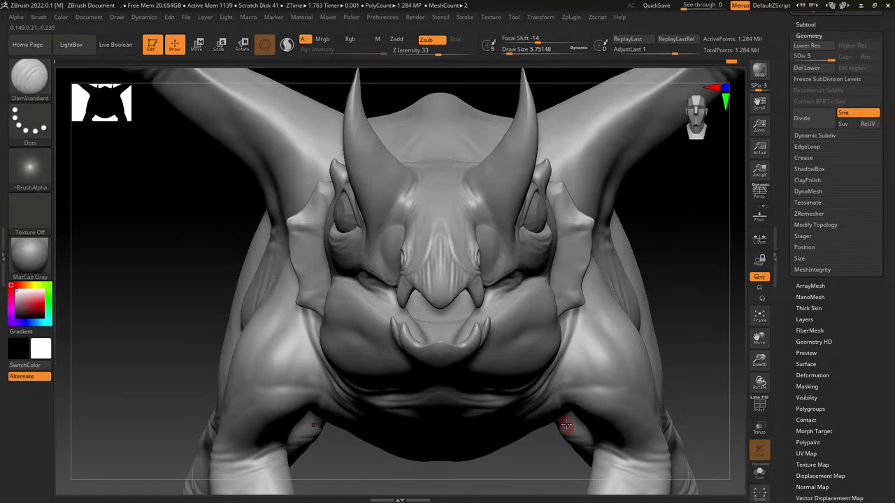
{"action": "right_click_drag", "start_coordinate": [535, 329], "coordinate": [480, 219]}
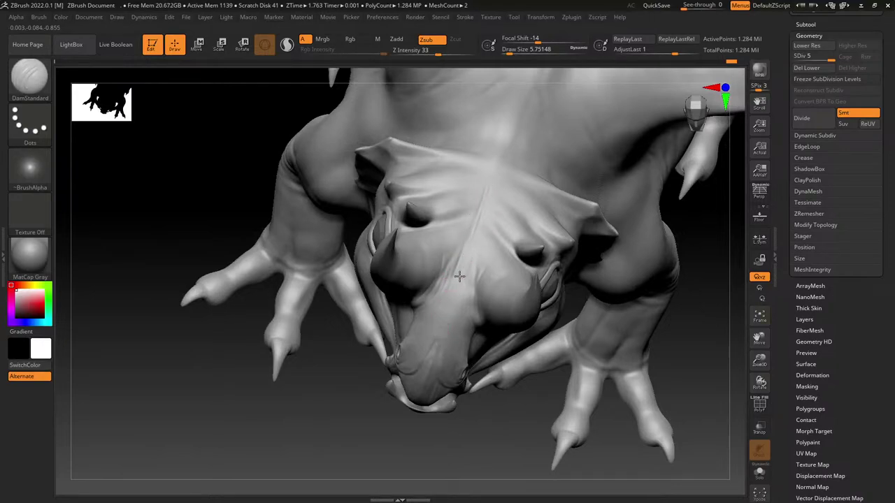
{"action": "left_click_drag", "start_coordinate": [490, 187], "coordinate": [469, 278], "text": "shift"}
{"action": "mouse_move", "coordinate": [469, 277]}
{"action": "right_mouse_down"}
{"action": "mouse_move", "coordinate": [460, 245]}
{"action": "mouse_move", "coordinate": [517, 334]}
{"action": "right_mouse_up"}
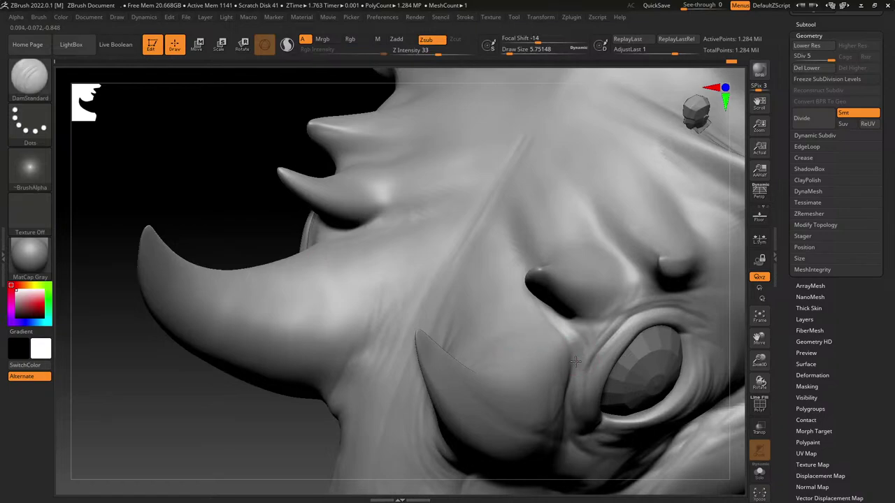
{"action": "right_click_drag", "start_coordinate": [487, 300], "coordinate": [521, 363]}
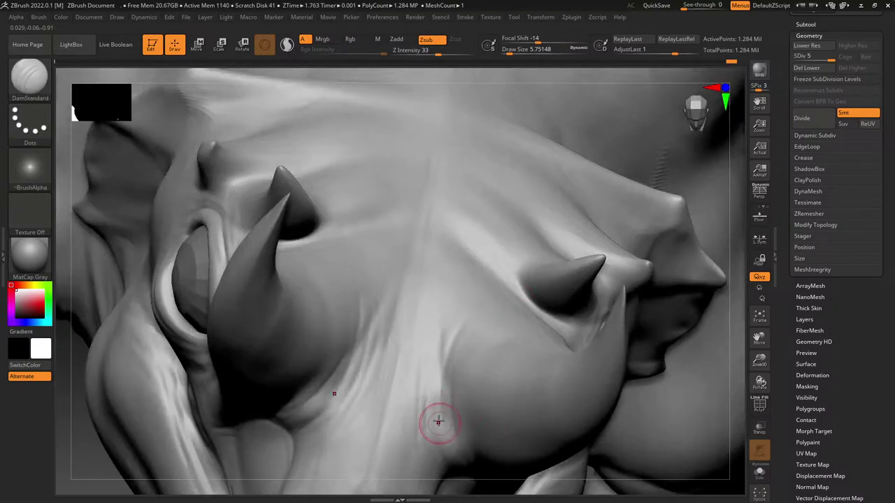
{"action": "mouse_move", "coordinate": [512, 261]}
{"action": "right_mouse_down"}
{"action": "mouse_move", "coordinate": [488, 293]}
{"action": "mouse_move", "coordinate": [539, 314]}
{"action": "right_mouse_up"}
{"action": "right_click_drag", "start_coordinate": [491, 265], "coordinate": [552, 304]}
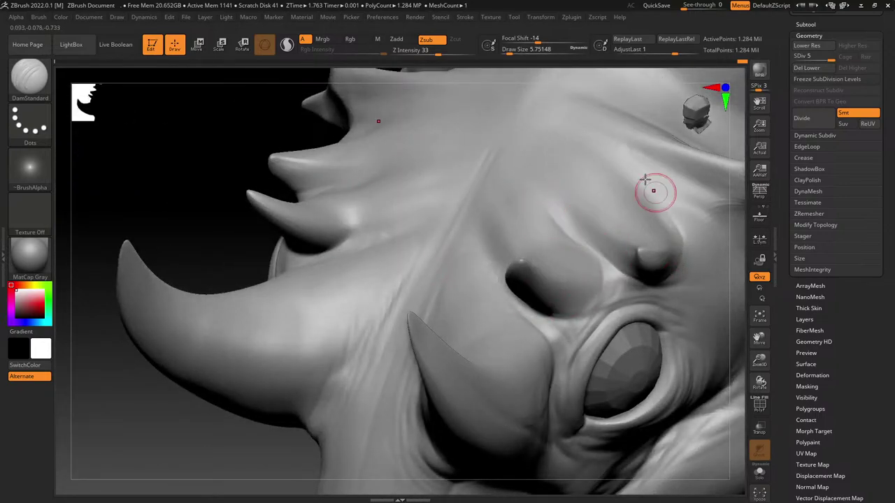
Step: Carve skin folds running from the bases of the small brow horns back across the top of the head
{"action": "mouse_move", "coordinate": [554, 188]}
{"action": "right_mouse_down"}
{"action": "mouse_move", "coordinate": [558, 204]}
{"action": "mouse_move", "coordinate": [517, 291]}
{"action": "right_mouse_up"}
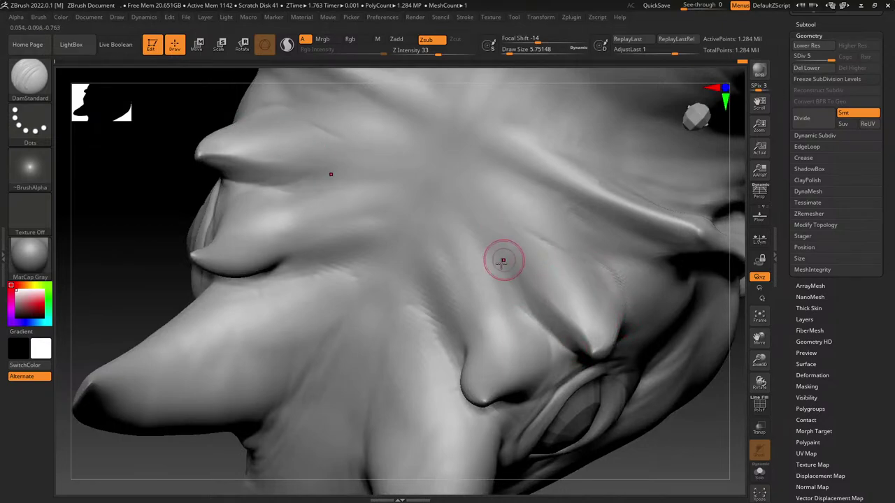
{"action": "mouse_move", "coordinate": [434, 279]}
{"action": "right_mouse_down"}
{"action": "mouse_move", "coordinate": [455, 266]}
{"action": "mouse_move", "coordinate": [462, 311]}
{"action": "right_mouse_up"}
{"action": "left_click_drag", "start_coordinate": [452, 348], "coordinate": [443, 268]}
{"action": "mouse_move", "coordinate": [496, 250]}
{"action": "right_mouse_down"}
{"action": "mouse_move", "coordinate": [460, 233]}
{"action": "mouse_move", "coordinate": [540, 290]}
{"action": "right_mouse_up"}
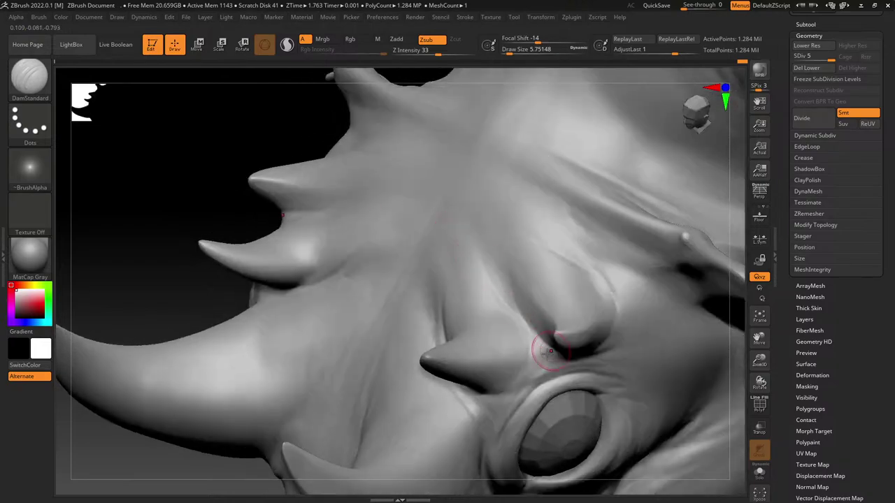
Step: Examine the brow horns, eye, frill and the whole creature from several angles
{"action": "right_click_drag", "start_coordinate": [462, 361], "coordinate": [476, 279]}
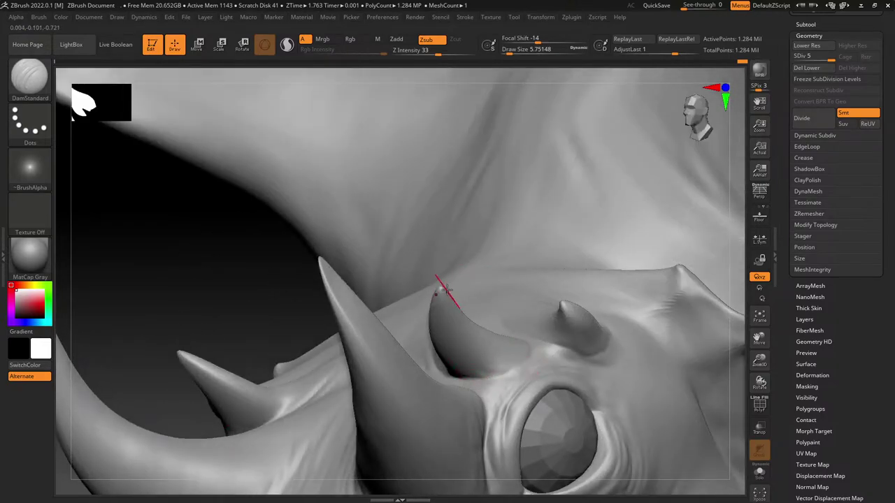
{"action": "right_click_drag", "start_coordinate": [518, 323], "coordinate": [495, 367]}
{"action": "right_click_drag", "start_coordinate": [472, 316], "coordinate": [416, 270]}
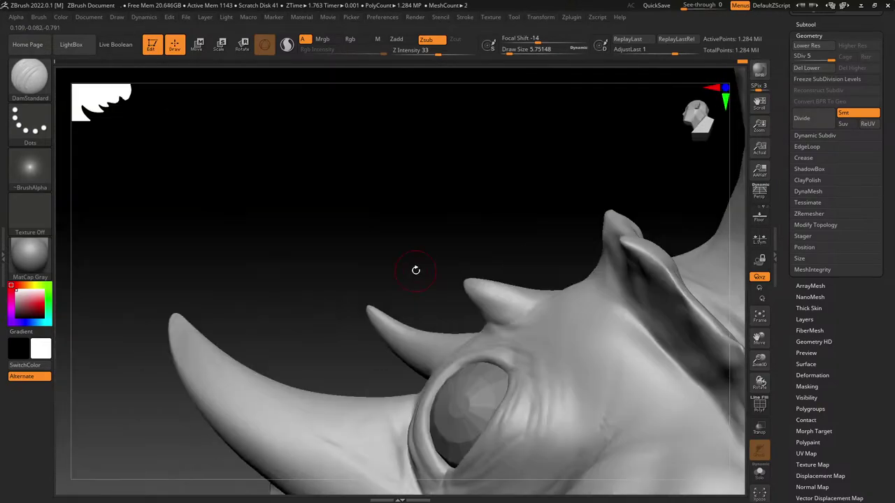
{"action": "right_click_drag", "start_coordinate": [557, 225], "coordinate": [518, 189], "text": "alt"}
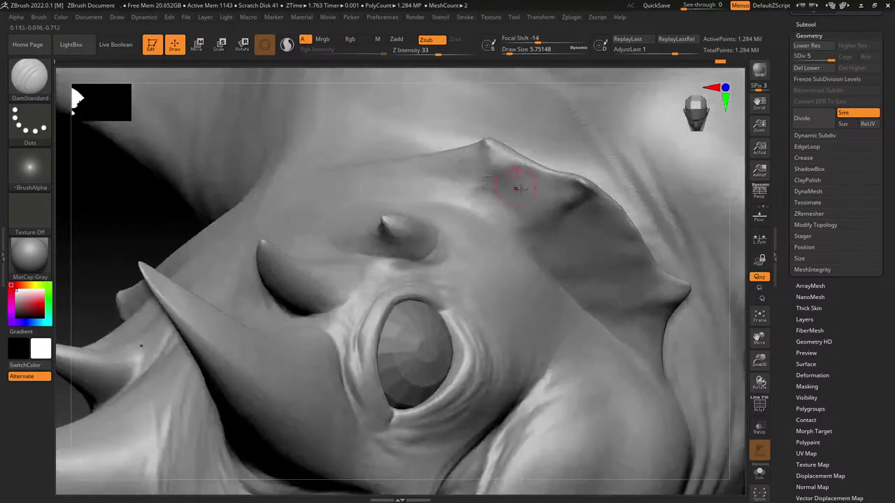
{"action": "right_click_drag", "start_coordinate": [519, 338], "coordinate": [479, 293], "text": "ctrl"}
{"action": "mouse_move", "coordinate": [469, 395]}
{"action": "right_mouse_down"}
{"action": "mouse_move", "coordinate": [464, 380]}
{"action": "mouse_move", "coordinate": [542, 430]}
{"action": "mouse_move", "coordinate": [475, 340]}
{"action": "mouse_move", "coordinate": [461, 385]}
{"action": "right_mouse_up"}
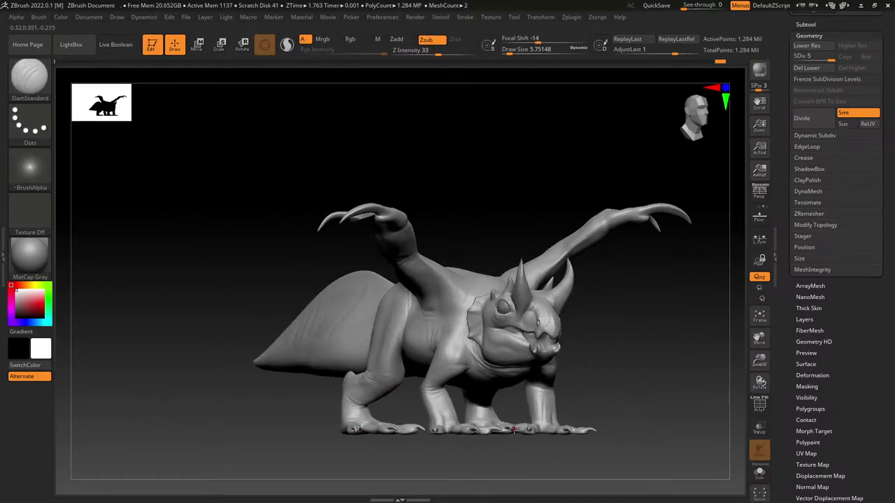
{"action": "mouse_move", "coordinate": [513, 429]}
{"action": "right_mouse_down"}
{"action": "mouse_move", "coordinate": [539, 432]}
{"action": "mouse_move", "coordinate": [480, 328]}
{"action": "right_mouse_up"}
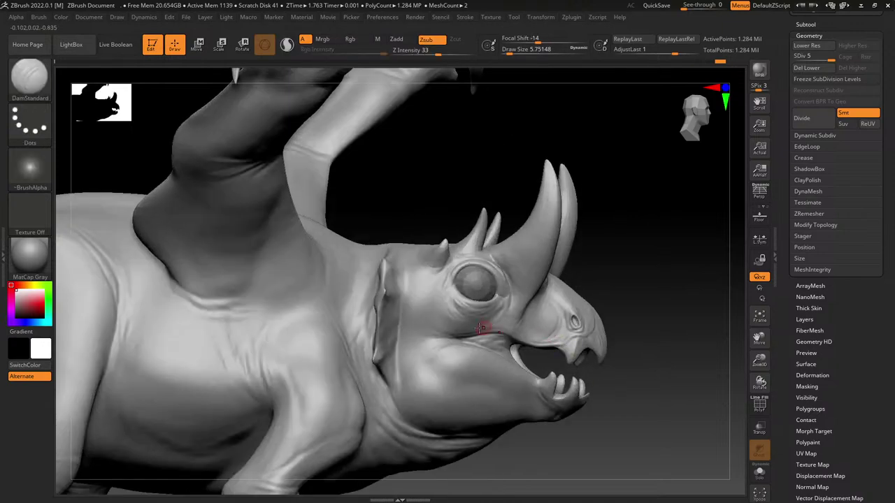
Step: Carve skin folds under the jaw and down the side of the throat toward the chest
{"action": "key", "text": "shift"}
{"action": "right_click_drag", "start_coordinate": [445, 404], "coordinate": [493, 211], "text": "alt"}
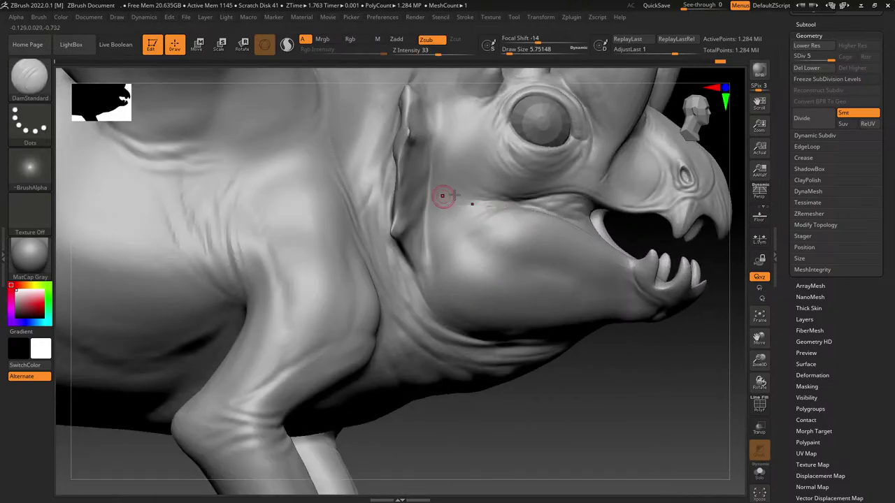
{"action": "left_click_drag", "start_coordinate": [510, 50], "coordinate": [511, 50]}
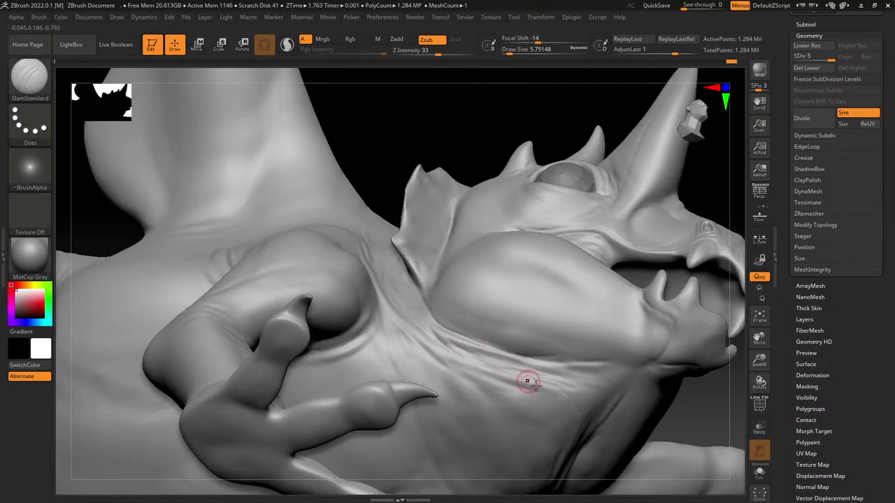
{"action": "mouse_move", "coordinate": [490, 324]}
{"action": "right_mouse_down"}
{"action": "mouse_move", "coordinate": [471, 276]}
{"action": "mouse_move", "coordinate": [434, 245]}
{"action": "right_mouse_up"}
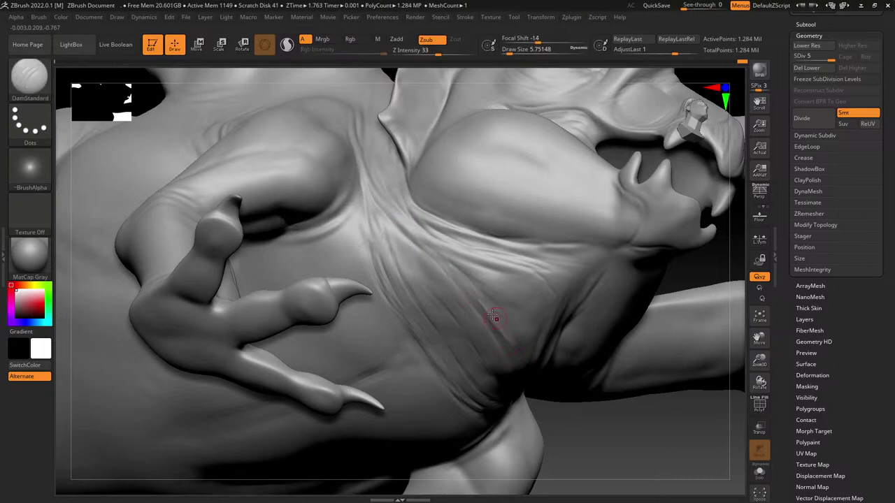
{"action": "mouse_move", "coordinate": [451, 348]}
{"action": "right_mouse_down", "text": "ctrl"}
{"action": "mouse_move", "coordinate": [481, 311]}
{"action": "mouse_move", "coordinate": [493, 326]}
{"action": "mouse_move", "coordinate": [491, 287]}
{"action": "right_mouse_up", "text": "ctrl"}
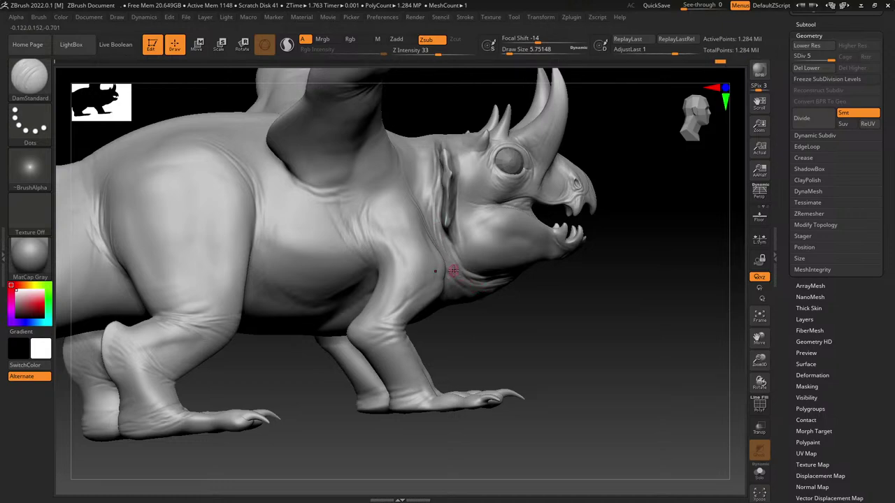
Step: Carve and soften creases across the flank between the front leg and the hind thigh
{"action": "right_click_drag", "start_coordinate": [526, 288], "coordinate": [529, 359]}
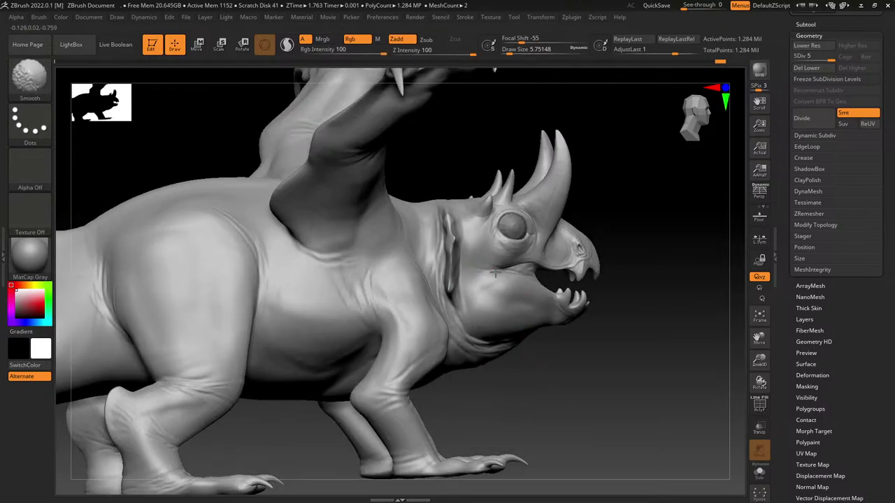
{"action": "right_click_drag", "start_coordinate": [488, 269], "coordinate": [453, 250]}
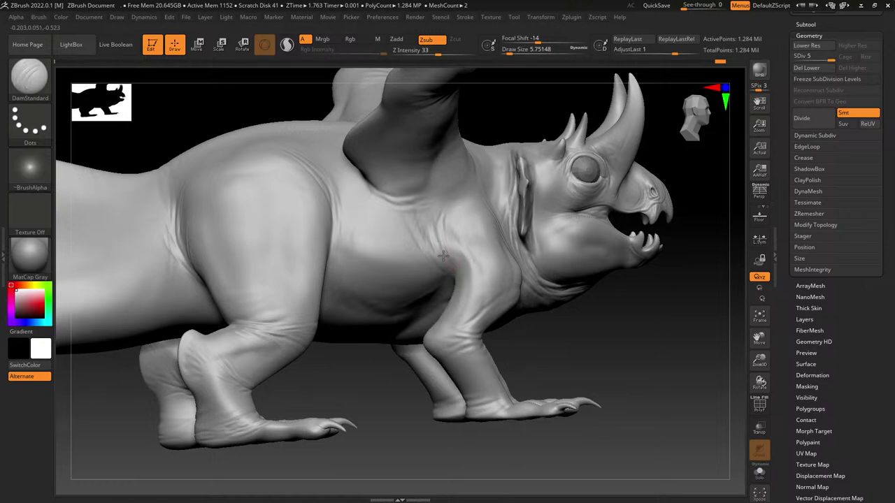
{"action": "mouse_move", "coordinate": [454, 295]}
{"action": "right_mouse_down"}
{"action": "mouse_move", "coordinate": [465, 296]}
{"action": "mouse_move", "coordinate": [441, 289]}
{"action": "right_mouse_up"}
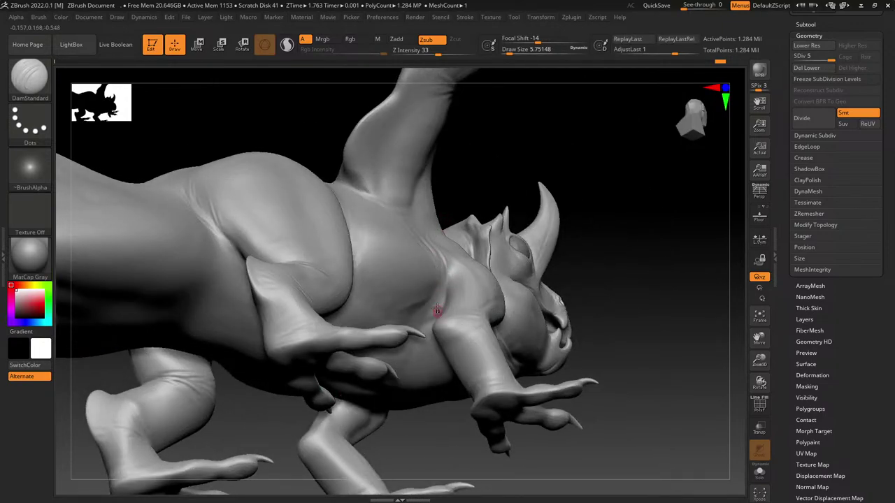
{"action": "right_click_drag", "start_coordinate": [441, 287], "coordinate": [391, 299]}
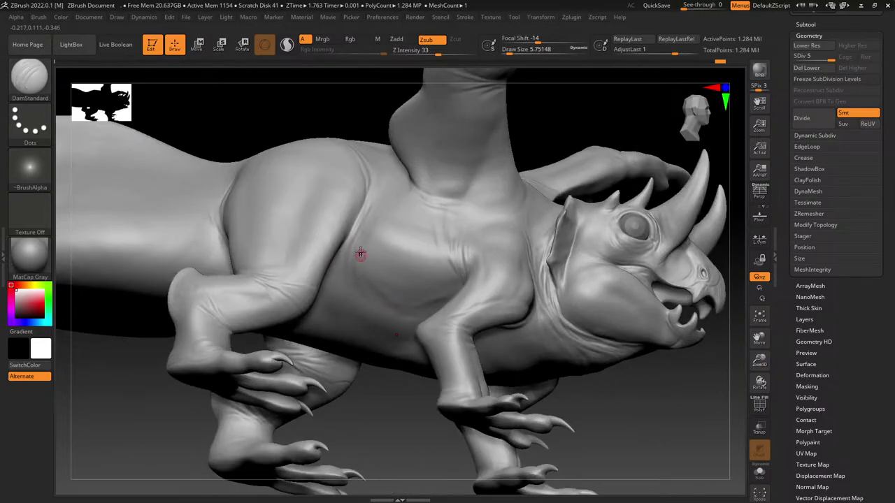
{"action": "right_click_drag", "start_coordinate": [404, 319], "coordinate": [477, 235]}
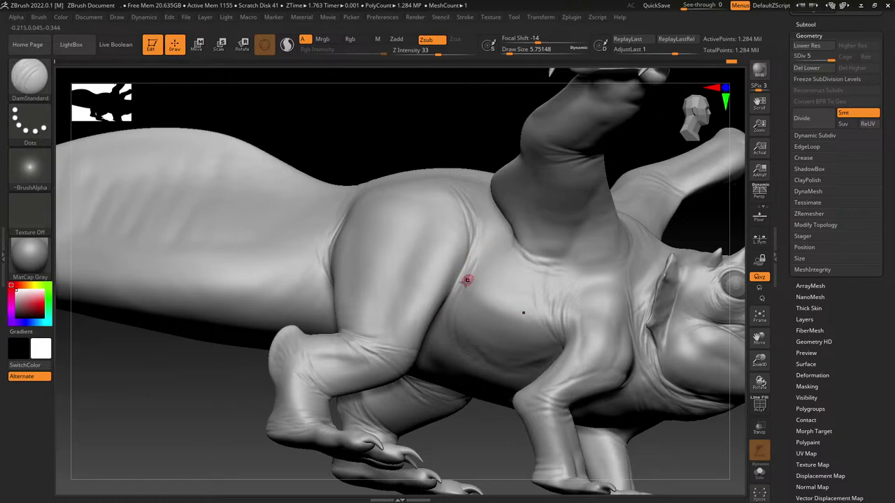
{"action": "right_click_drag", "start_coordinate": [448, 227], "coordinate": [469, 246]}
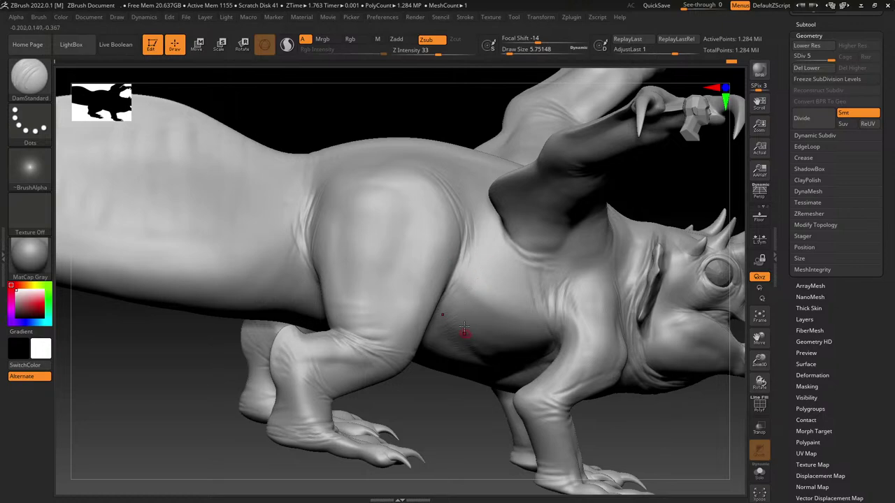
Step: Subdivide the mesh to level 6 and carve fine wrinkles on the flank in front of the hind thigh
{"action": "left_click", "coordinate": [817, 122]}
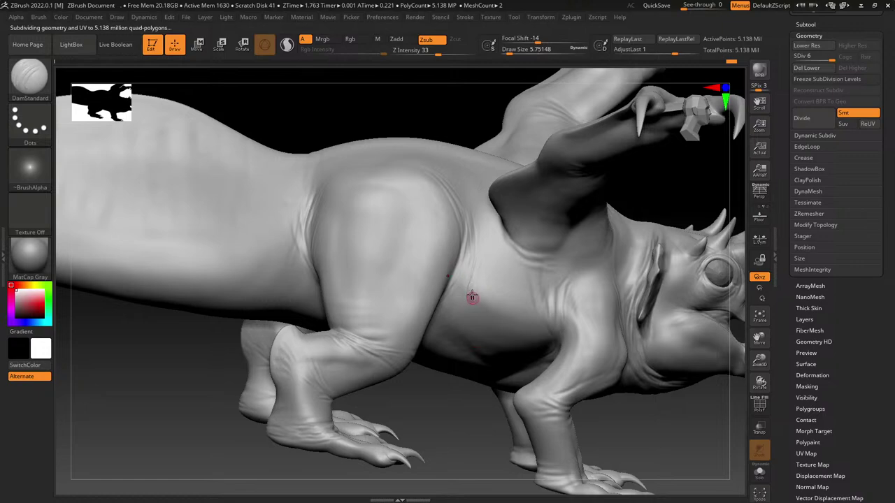
{"action": "right_click_drag", "start_coordinate": [513, 303], "coordinate": [533, 259]}
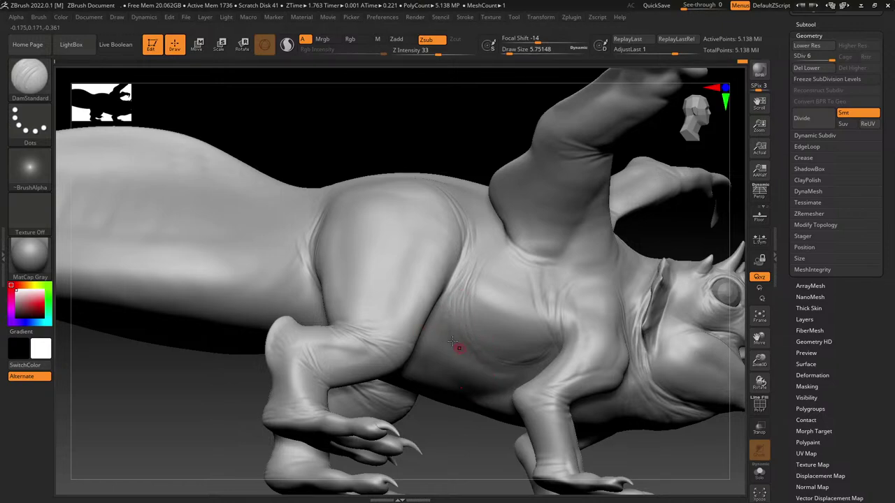
{"action": "right_click_drag", "start_coordinate": [536, 330], "coordinate": [467, 336]}
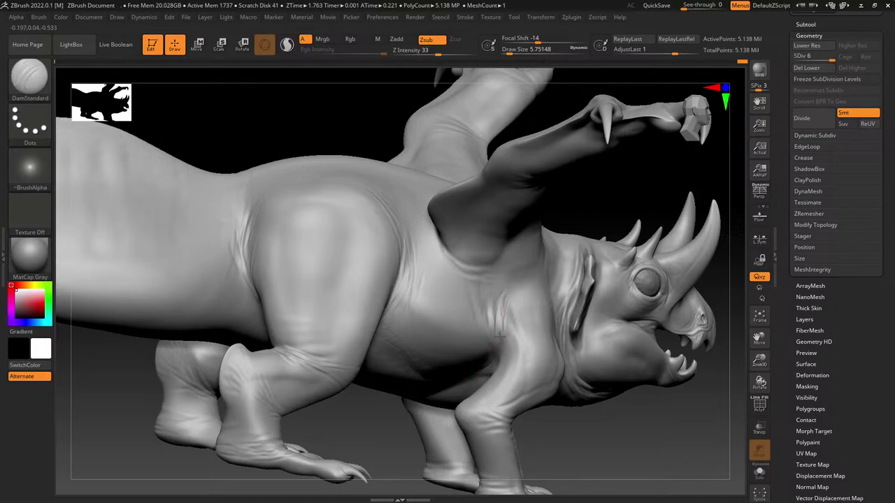
Step: Carve creases behind the front leg's base and diagonal wrinkles across the side of the belly
{"action": "mouse_move", "coordinate": [445, 345]}
{"action": "right_mouse_down"}
{"action": "mouse_move", "coordinate": [482, 340]}
{"action": "mouse_move", "coordinate": [448, 209]}
{"action": "right_mouse_up"}
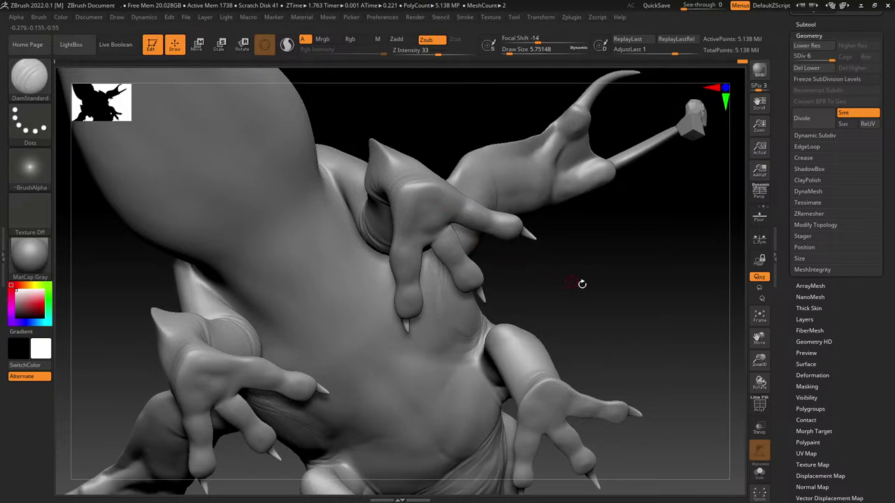
{"action": "right_click_drag", "start_coordinate": [582, 284], "coordinate": [485, 300]}
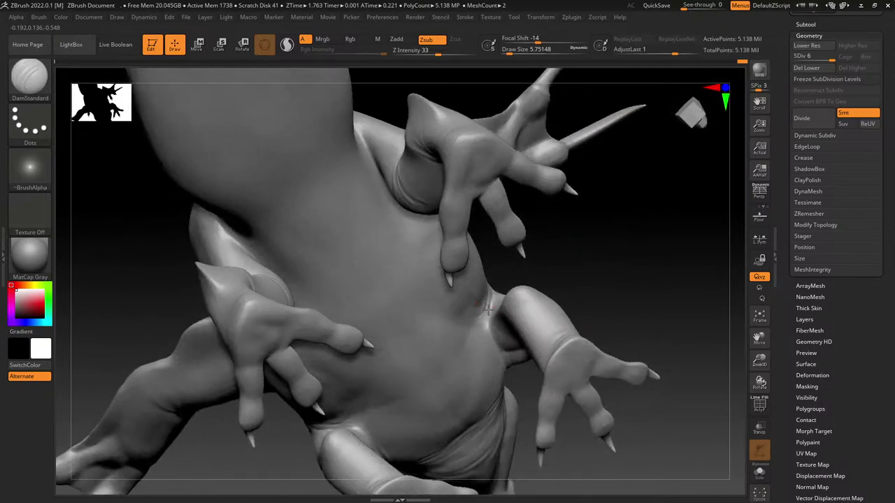
{"action": "left_click_drag", "start_coordinate": [487, 310], "coordinate": [483, 315]}
{"action": "right_click_drag", "start_coordinate": [489, 294], "coordinate": [541, 246]}
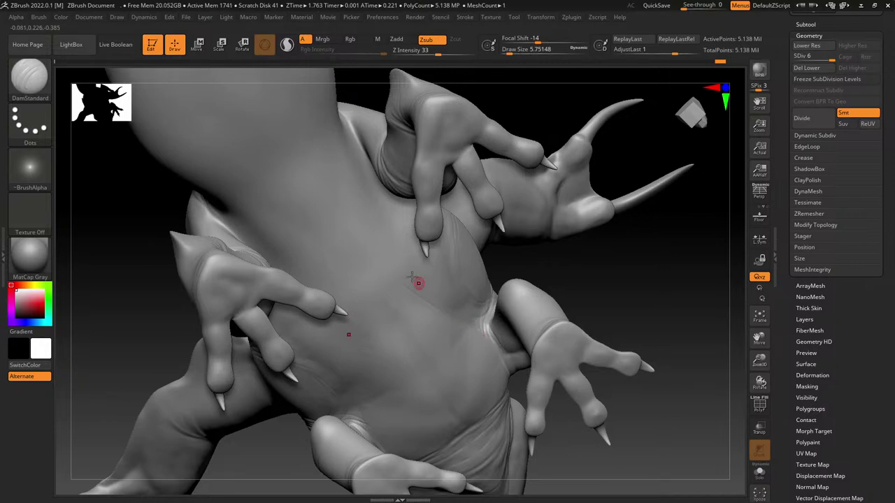
{"action": "right_click_drag", "start_coordinate": [399, 250], "coordinate": [464, 360], "text": "alt"}
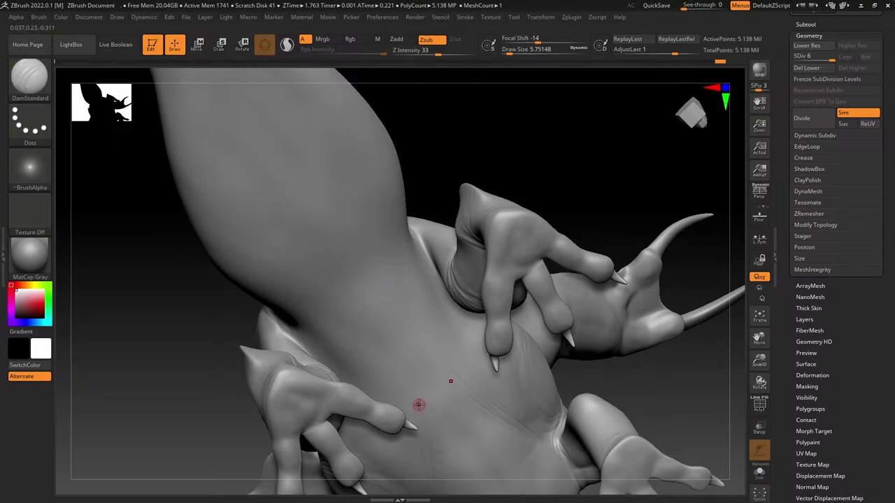
Step: Carve a short crease along the underside's midline between the hind legs
{"action": "right_click_drag", "start_coordinate": [331, 345], "coordinate": [348, 260], "text": "ctrl"}
{"action": "right_click_drag", "start_coordinate": [301, 411], "coordinate": [332, 361], "text": "alt"}
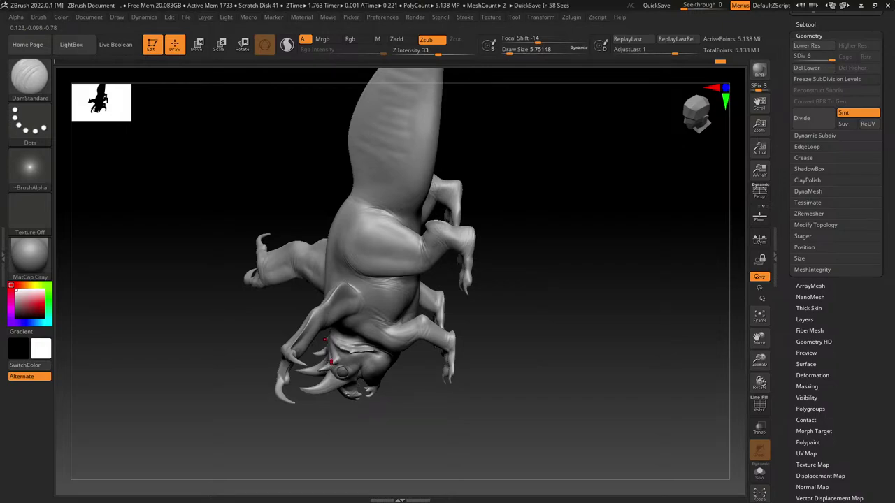
{"action": "right_click_drag", "start_coordinate": [470, 343], "coordinate": [405, 294]}
{"action": "right_click_drag", "start_coordinate": [412, 212], "coordinate": [444, 246], "text": "ctrl"}
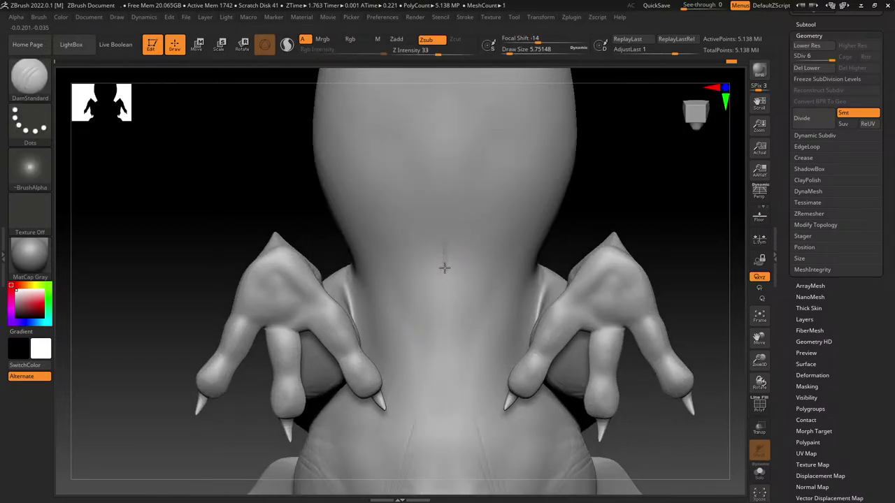
{"action": "mouse_move", "coordinate": [445, 268]}
{"action": "left_mouse_down"}
{"action": "mouse_move", "coordinate": [444, 281]}
{"action": "mouse_move", "coordinate": [441, 234]}
{"action": "left_mouse_up"}
Step: Enlarge the brush's draw size to 15.55, then carve and soften a midline crease on the belly between the front legs
{"action": "right_click_drag", "start_coordinate": [419, 368], "coordinate": [390, 220], "text": "ctrl"}
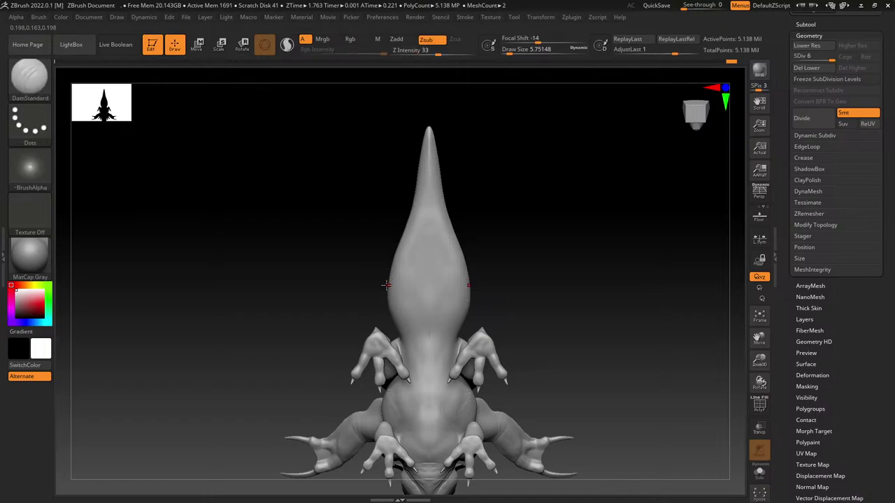
{"action": "mouse_move", "coordinate": [415, 364]}
{"action": "right_mouse_down", "text": "alt"}
{"action": "mouse_move", "coordinate": [411, 190]}
{"action": "mouse_move", "coordinate": [429, 276]}
{"action": "right_mouse_up", "text": "alt"}
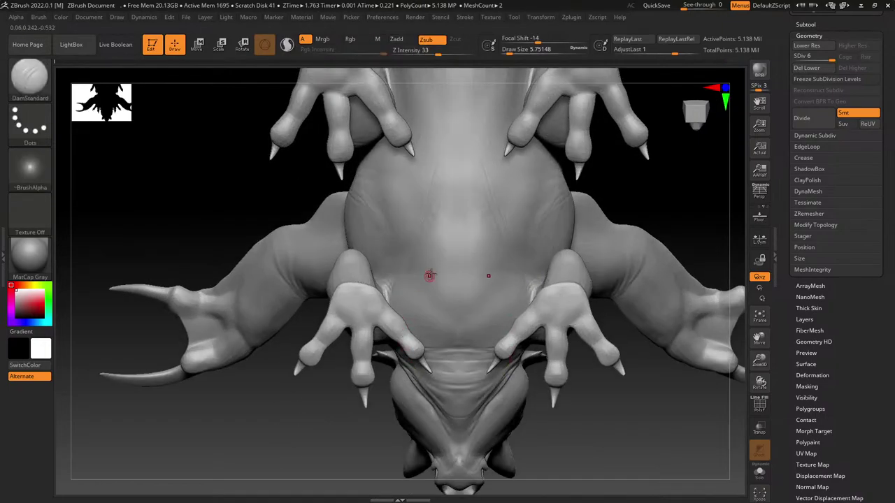
{"action": "left_click_drag", "start_coordinate": [509, 52], "coordinate": [513, 52]}
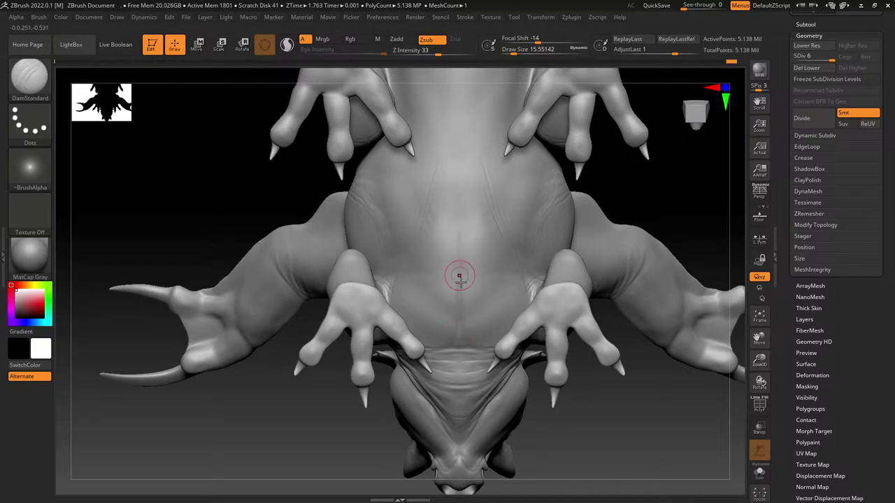
{"action": "key", "text": "shift"}
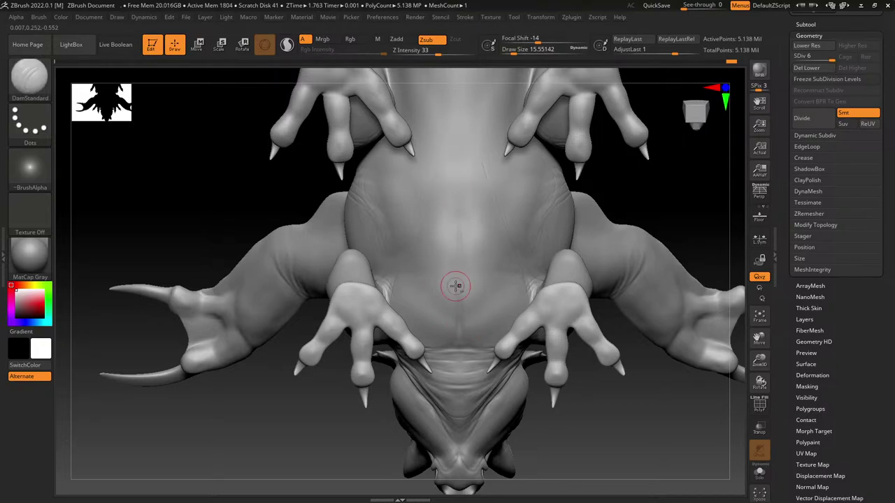
Step: Deepen the skin folds across the chest and around the base of the front leg
{"action": "right_click_drag", "start_coordinate": [456, 285], "coordinate": [451, 318], "text": "alt"}
{"action": "left_click_drag", "start_coordinate": [430, 288], "coordinate": [421, 340]}
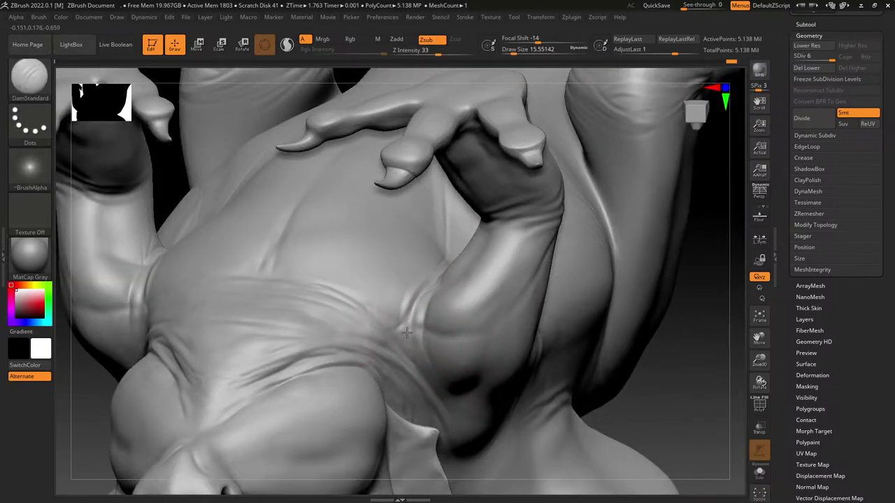
{"action": "right_click_drag", "start_coordinate": [425, 363], "coordinate": [395, 287]}
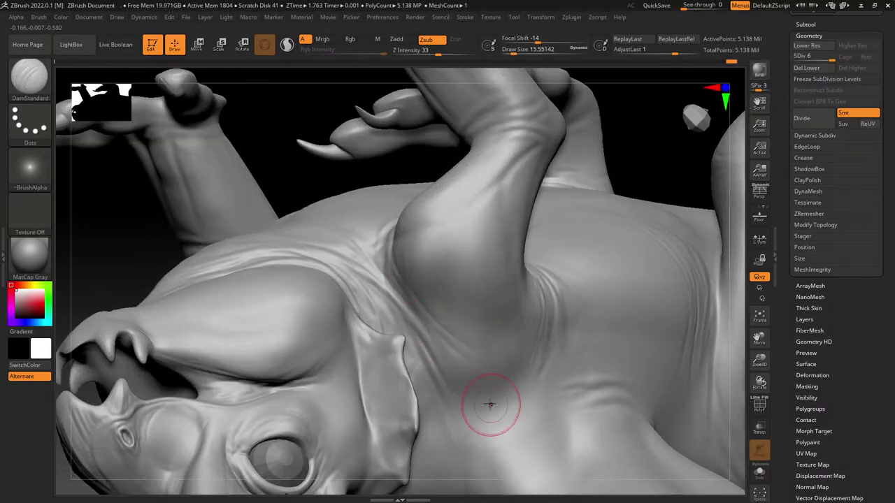
Step: Carve long curved creases where the raised arm joins the upper back
{"action": "mouse_move", "coordinate": [476, 353]}
{"action": "right_mouse_down"}
{"action": "mouse_move", "coordinate": [435, 169]}
{"action": "mouse_move", "coordinate": [513, 319]}
{"action": "mouse_move", "coordinate": [457, 304]}
{"action": "mouse_move", "coordinate": [400, 409]}
{"action": "mouse_move", "coordinate": [430, 204]}
{"action": "right_mouse_up"}
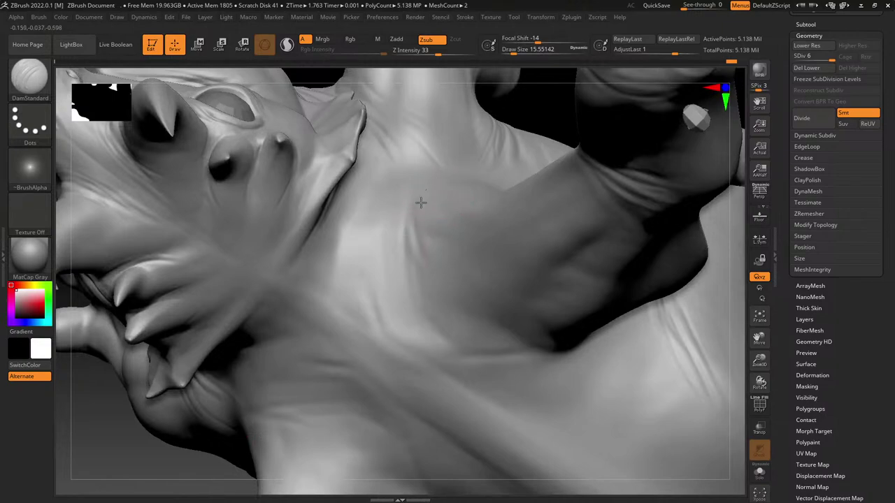
{"action": "left_click_drag", "start_coordinate": [412, 211], "coordinate": [439, 305]}
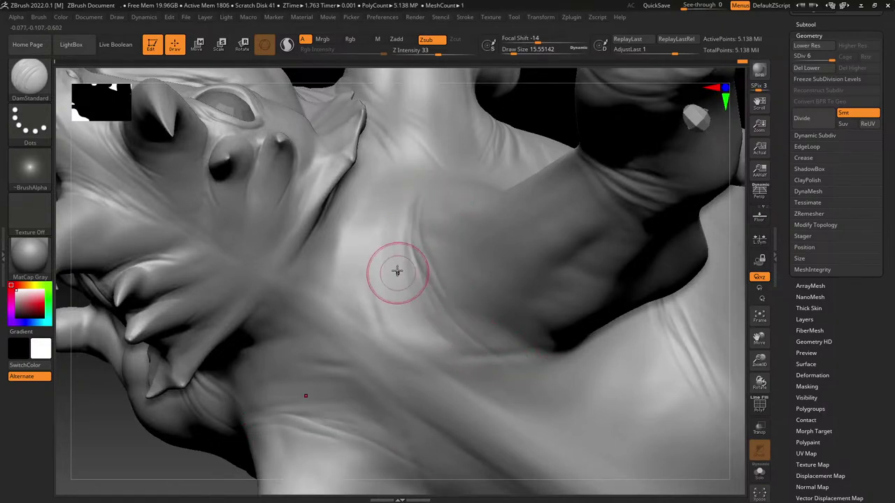
{"action": "mouse_move", "coordinate": [398, 272]}
{"action": "right_mouse_down"}
{"action": "mouse_move", "coordinate": [460, 260]}
{"action": "mouse_move", "coordinate": [438, 208]}
{"action": "right_mouse_up"}
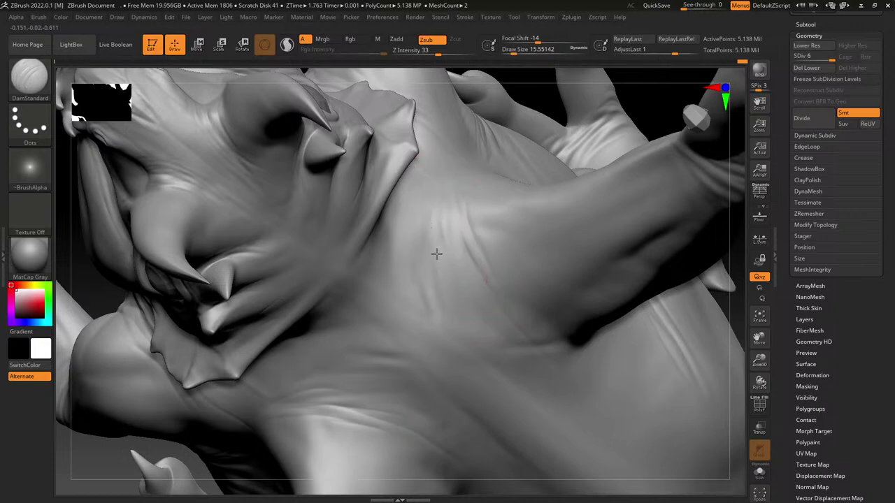
Step: Carve parallel diagonal wrinkles over the back of the neck between the frill and the raised arm
{"action": "left_click_drag", "start_coordinate": [451, 364], "coordinate": [442, 361]}
{"action": "left_click_drag", "start_coordinate": [420, 328], "coordinate": [446, 225]}
{"action": "left_click_drag", "start_coordinate": [373, 320], "coordinate": [432, 231]}
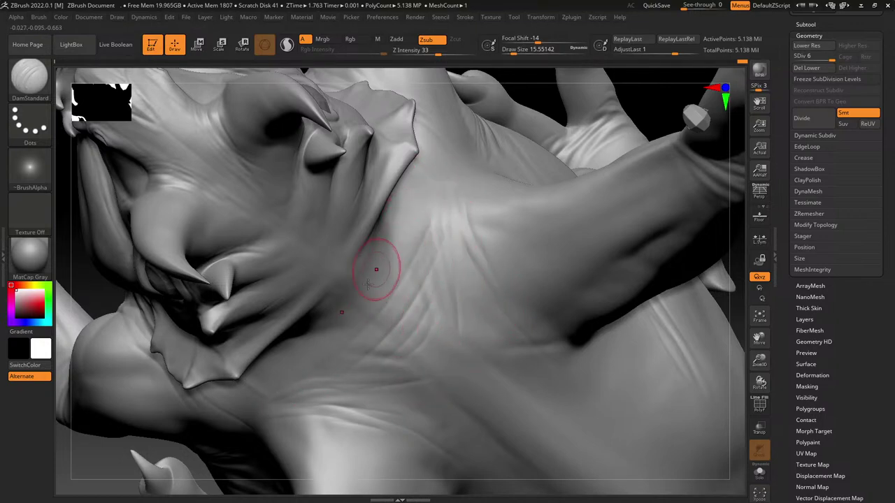
{"action": "left_click_drag", "start_coordinate": [375, 270], "coordinate": [420, 185]}
{"action": "left_click_drag", "start_coordinate": [353, 281], "coordinate": [425, 169]}
Step: Add and soften further neck wrinkles running close behind the rear edge of the frill
{"action": "right_click_drag", "start_coordinate": [369, 224], "coordinate": [354, 190]}
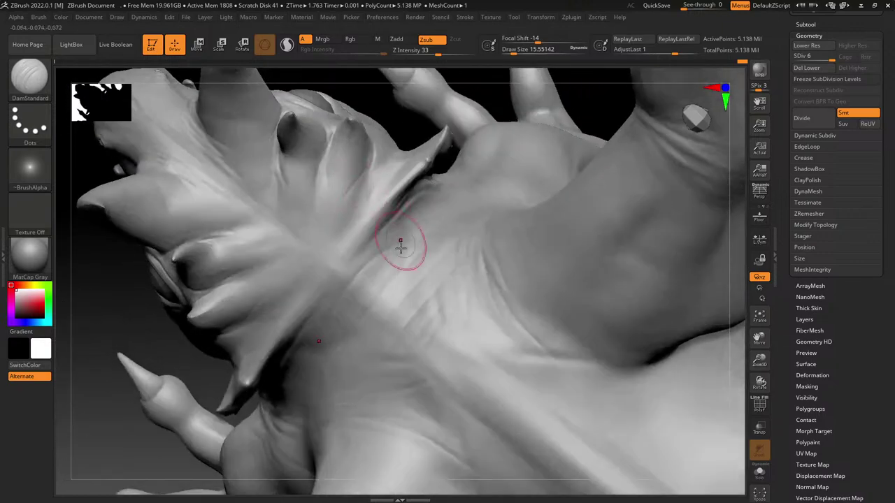
{"action": "left_click_drag", "start_coordinate": [371, 294], "coordinate": [428, 228]}
{"action": "mouse_move", "coordinate": [353, 269]}
{"action": "left_mouse_down"}
{"action": "mouse_move", "coordinate": [435, 179]}
{"action": "mouse_move", "coordinate": [354, 271]}
{"action": "left_mouse_up"}
{"action": "left_click_drag", "start_coordinate": [417, 192], "coordinate": [370, 251]}
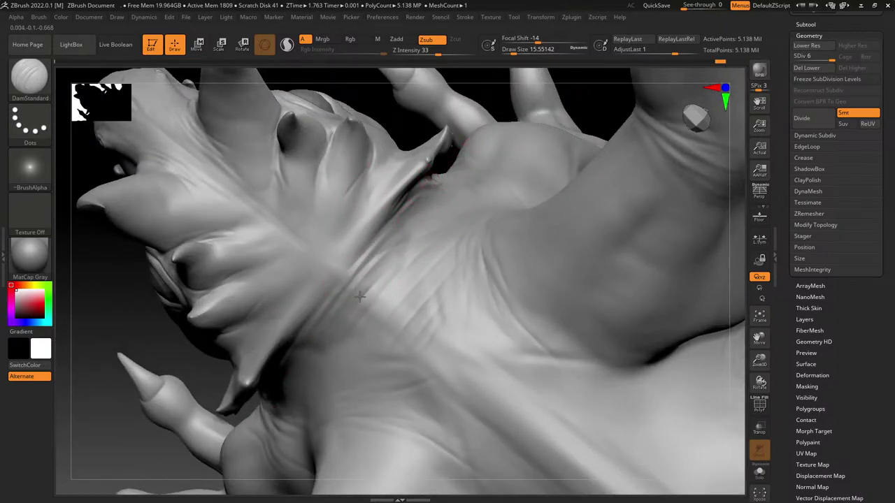
{"action": "key", "text": "shift"}
Step: Reduce the brush draw size to about 6.58 and carve diagonal creases into the bend of the elbow
{"action": "mouse_move", "coordinate": [378, 234]}
{"action": "right_mouse_down", "text": "alt"}
{"action": "mouse_move", "coordinate": [416, 296]}
{"action": "mouse_move", "coordinate": [369, 168]}
{"action": "right_mouse_up", "text": "alt"}
{"action": "mouse_move", "coordinate": [375, 348]}
{"action": "right_mouse_down"}
{"action": "mouse_move", "coordinate": [343, 286]}
{"action": "mouse_move", "coordinate": [399, 236]}
{"action": "mouse_move", "coordinate": [409, 238]}
{"action": "mouse_move", "coordinate": [358, 338]}
{"action": "mouse_move", "coordinate": [428, 210]}
{"action": "right_mouse_up"}
{"action": "left_click_drag", "start_coordinate": [514, 52], "coordinate": [510, 52]}
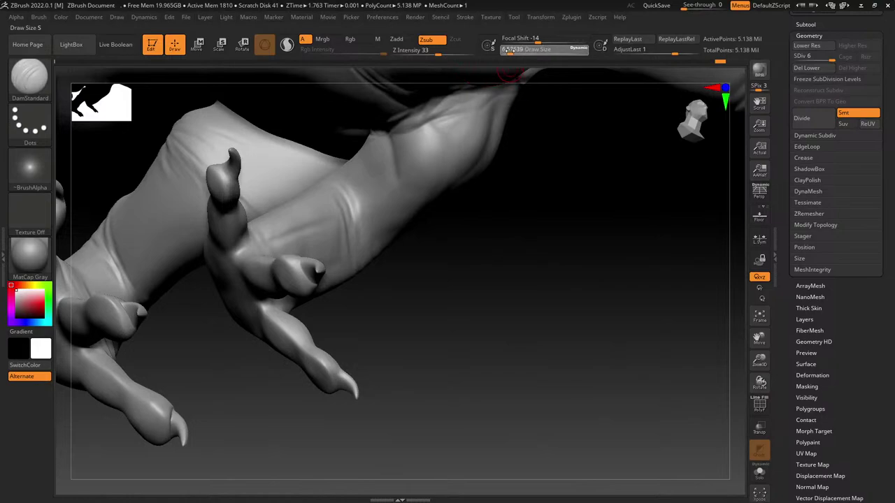
{"action": "right_click_drag", "start_coordinate": [420, 210], "coordinate": [352, 264]}
{"action": "mouse_move", "coordinate": [355, 239]}
{"action": "left_mouse_down"}
{"action": "mouse_move", "coordinate": [350, 197]}
{"action": "mouse_move", "coordinate": [304, 162]}
{"action": "left_mouse_up"}
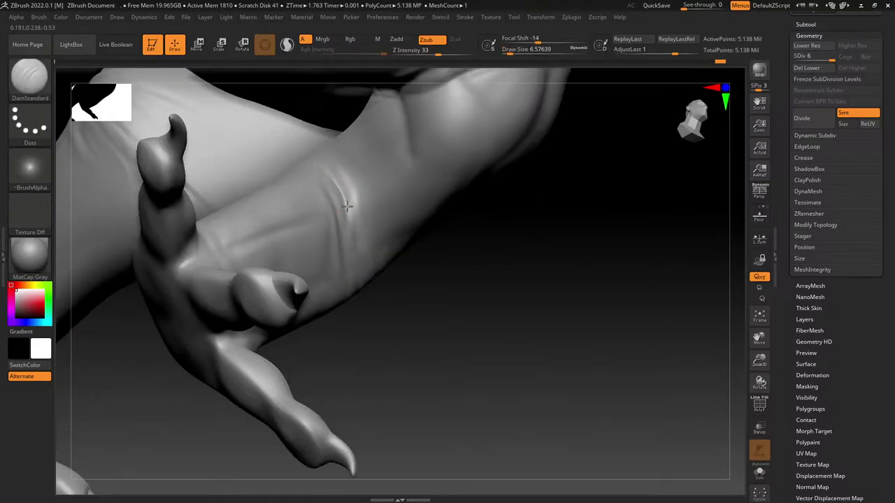
{"action": "left_click_drag", "start_coordinate": [347, 207], "coordinate": [350, 238]}
{"action": "mouse_move", "coordinate": [340, 182]}
{"action": "left_mouse_down"}
{"action": "mouse_move", "coordinate": [354, 251]}
{"action": "mouse_move", "coordinate": [347, 183]}
{"action": "mouse_move", "coordinate": [363, 251]}
{"action": "left_mouse_up"}
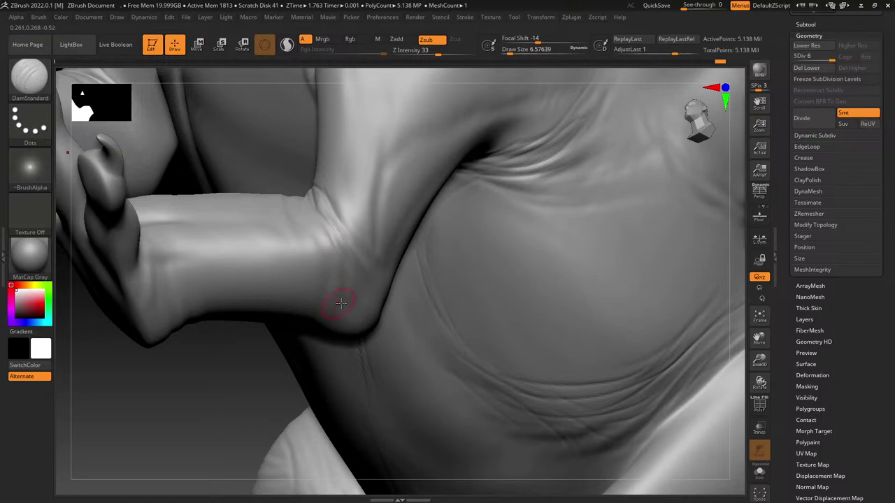
{"action": "right_click_drag", "start_coordinate": [329, 245], "coordinate": [314, 235]}
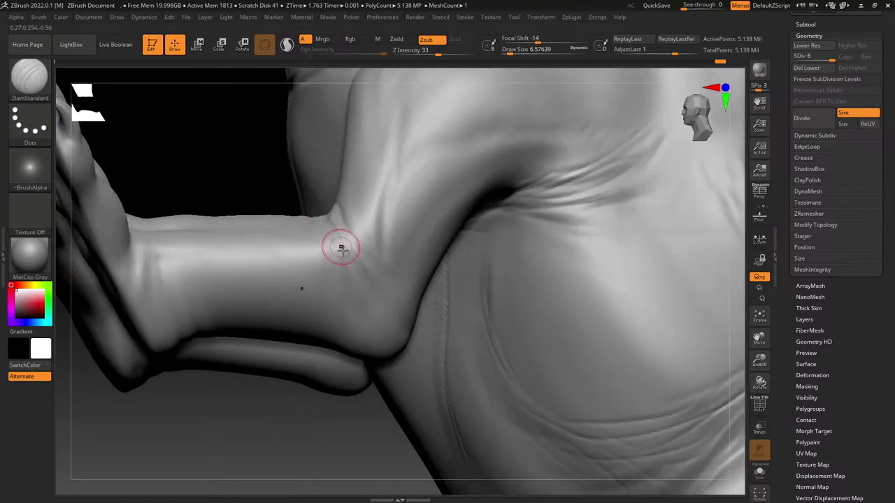
{"action": "left_click_drag", "start_coordinate": [356, 241], "coordinate": [401, 279]}
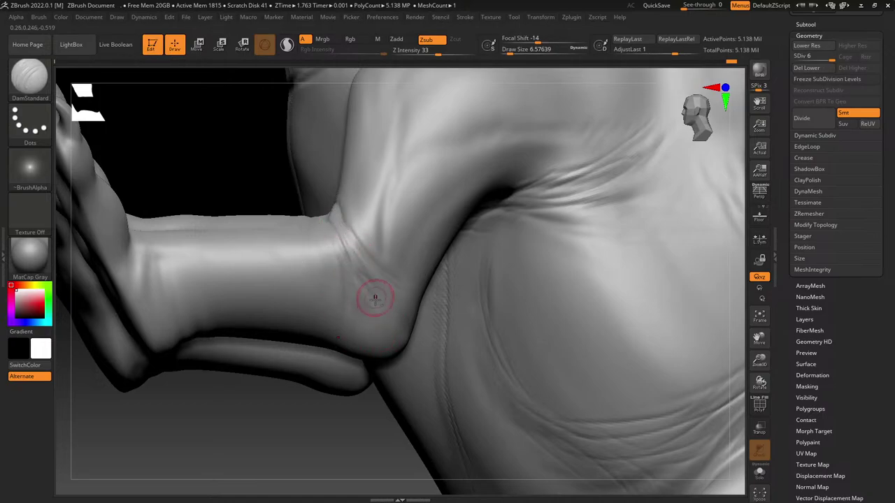
Step: Carve curved folds wrapping around the inner elbow where the forearm meets the upper arm
{"action": "right_click_drag", "start_coordinate": [363, 299], "coordinate": [329, 193]}
{"action": "mouse_move", "coordinate": [347, 299]}
{"action": "right_mouse_down"}
{"action": "mouse_move", "coordinate": [339, 183]}
{"action": "mouse_move", "coordinate": [345, 112]}
{"action": "mouse_move", "coordinate": [357, 200]}
{"action": "mouse_move", "coordinate": [389, 225]}
{"action": "mouse_move", "coordinate": [411, 174]}
{"action": "right_mouse_up"}
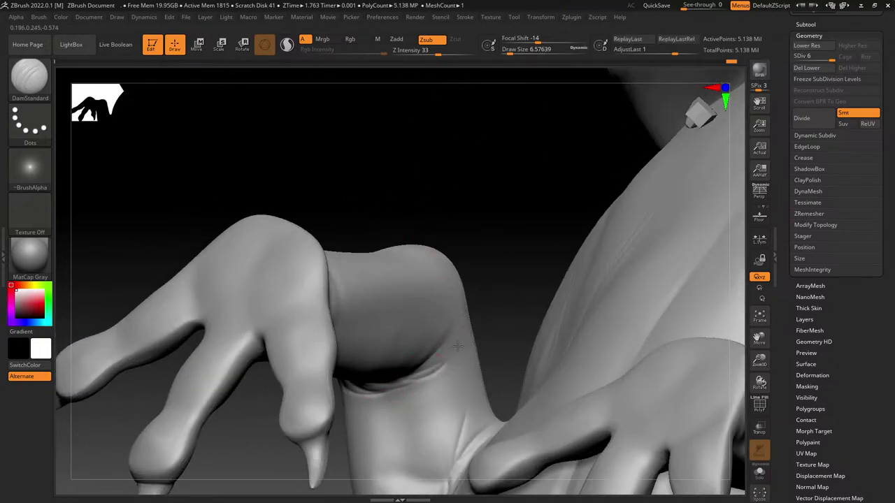
{"action": "right_click_drag", "start_coordinate": [463, 300], "coordinate": [400, 385]}
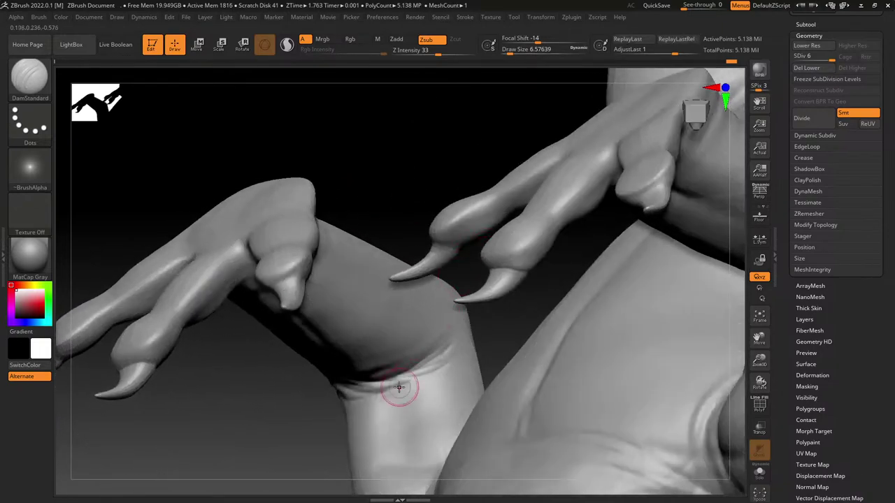
{"action": "left_click_drag", "start_coordinate": [429, 353], "coordinate": [383, 373]}
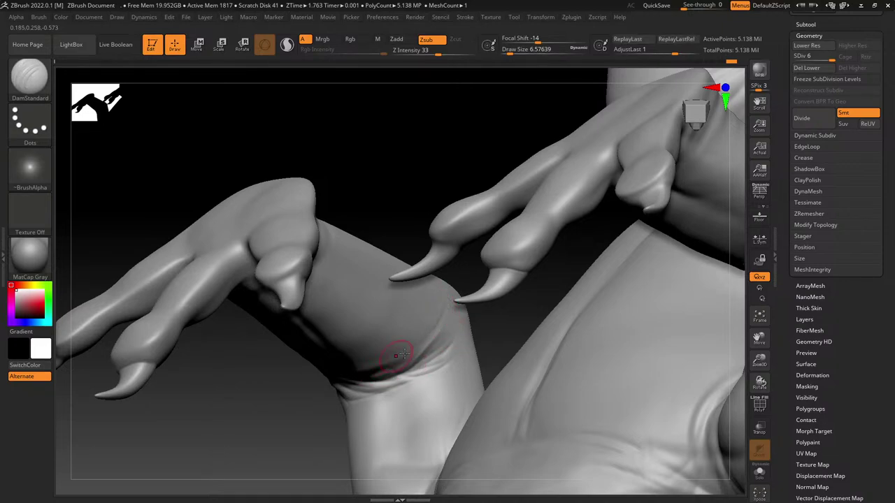
{"action": "left_click_drag", "start_coordinate": [455, 370], "coordinate": [411, 387]}
Step: Carve curved creases across the hand just below the base of the clawed fingers
{"action": "mouse_move", "coordinate": [359, 330]}
{"action": "right_mouse_down"}
{"action": "mouse_move", "coordinate": [392, 350]}
{"action": "mouse_move", "coordinate": [410, 273]}
{"action": "mouse_move", "coordinate": [355, 287]}
{"action": "right_mouse_up"}
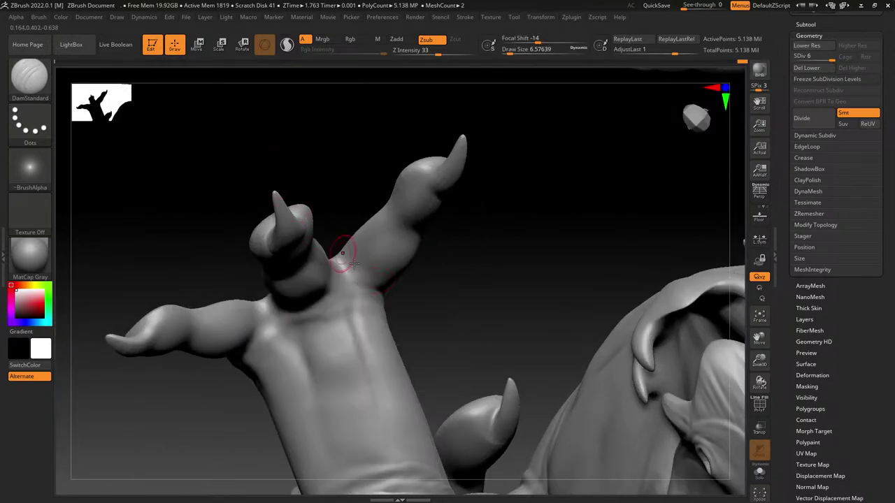
{"action": "right_click_drag", "start_coordinate": [429, 298], "coordinate": [380, 300]}
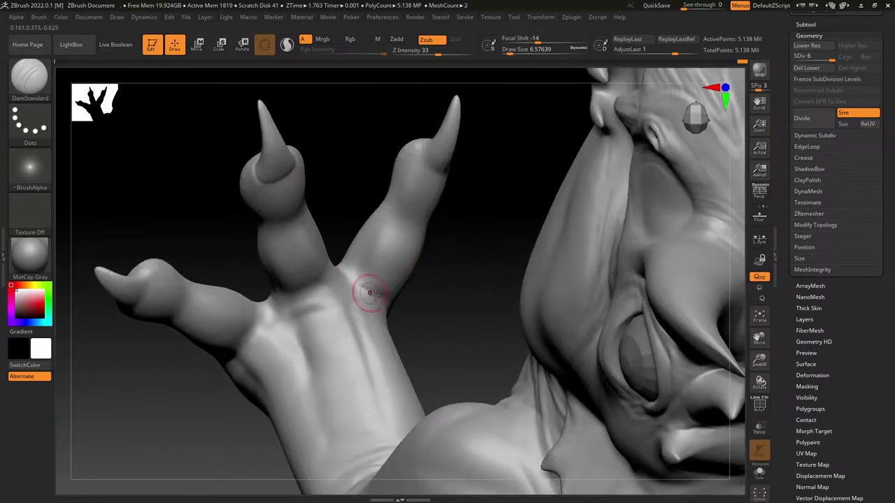
{"action": "mouse_move", "coordinate": [352, 287]}
{"action": "left_mouse_down"}
{"action": "mouse_move", "coordinate": [278, 307]}
{"action": "mouse_move", "coordinate": [230, 365]}
{"action": "left_mouse_up"}
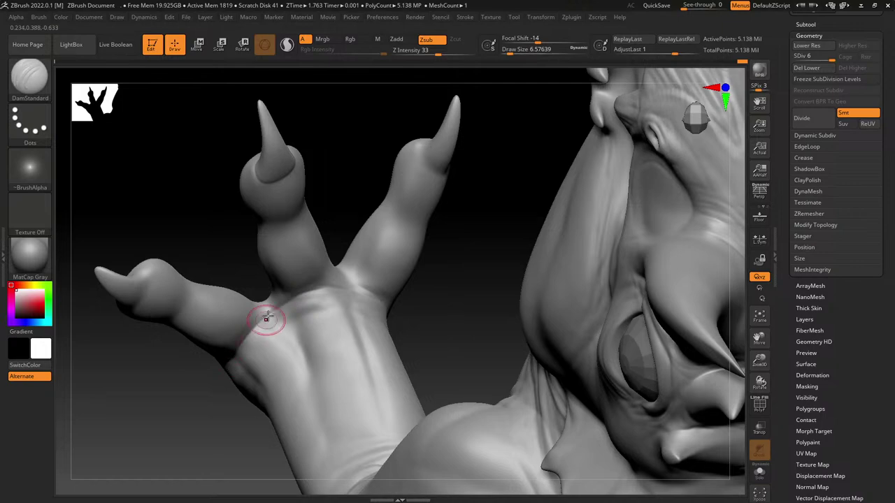
{"action": "left_click_drag", "start_coordinate": [267, 319], "coordinate": [238, 365]}
{"action": "mouse_move", "coordinate": [432, 314]}
{"action": "right_mouse_down"}
{"action": "mouse_move", "coordinate": [425, 340]}
{"action": "mouse_move", "coordinate": [431, 313]}
{"action": "right_mouse_up"}
{"action": "right_click_drag", "start_coordinate": [479, 217], "coordinate": [473, 276]}
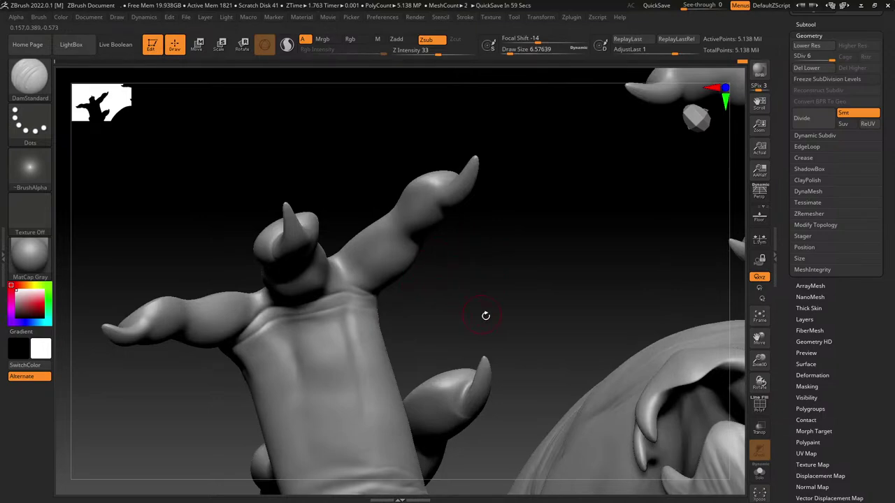
{"action": "right_click_drag", "start_coordinate": [486, 315], "coordinate": [483, 294]}
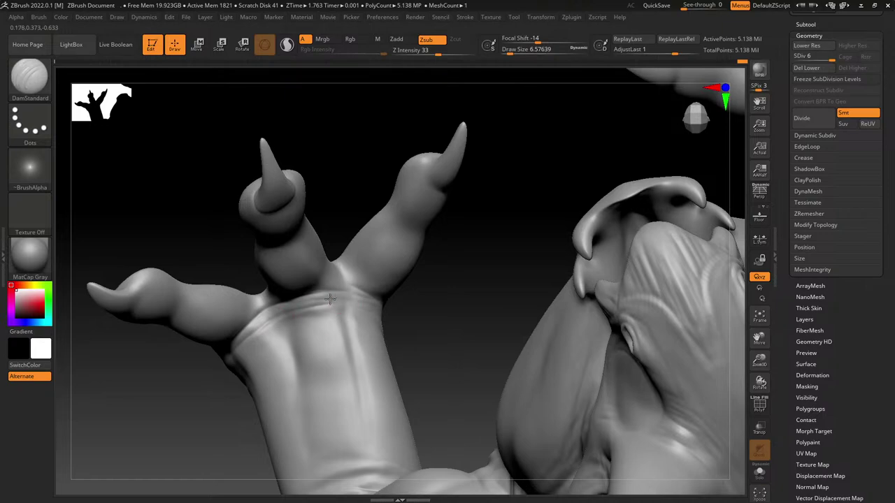
Step: Undo the last stroke and carve short creases below the outer finger, running toward the edge of the hand
{"action": "key", "text": "ctrl+z"}
{"action": "right_click_drag", "start_coordinate": [419, 315], "coordinate": [295, 311]}
{"action": "left_click_drag", "start_coordinate": [267, 341], "coordinate": [203, 388]}
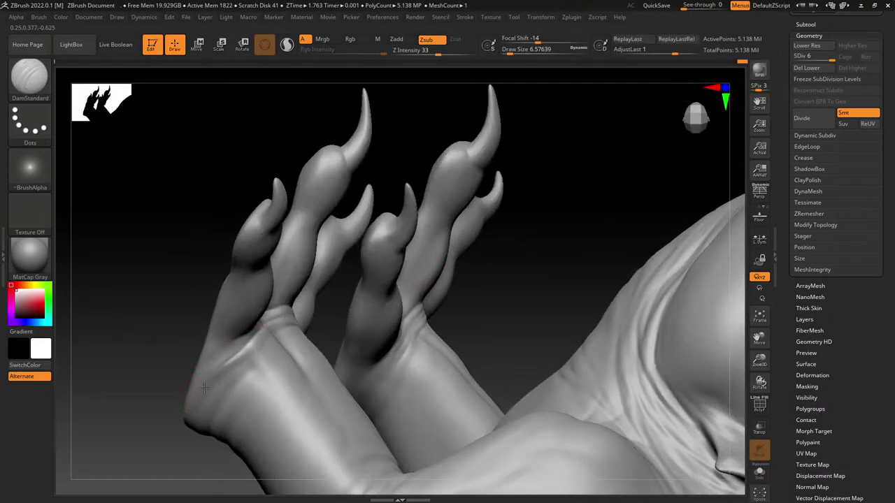
{"action": "mouse_move", "coordinate": [272, 339]}
{"action": "left_mouse_down"}
{"action": "mouse_move", "coordinate": [239, 389]}
{"action": "mouse_move", "coordinate": [237, 345]}
{"action": "mouse_move", "coordinate": [210, 369]}
{"action": "left_mouse_up"}
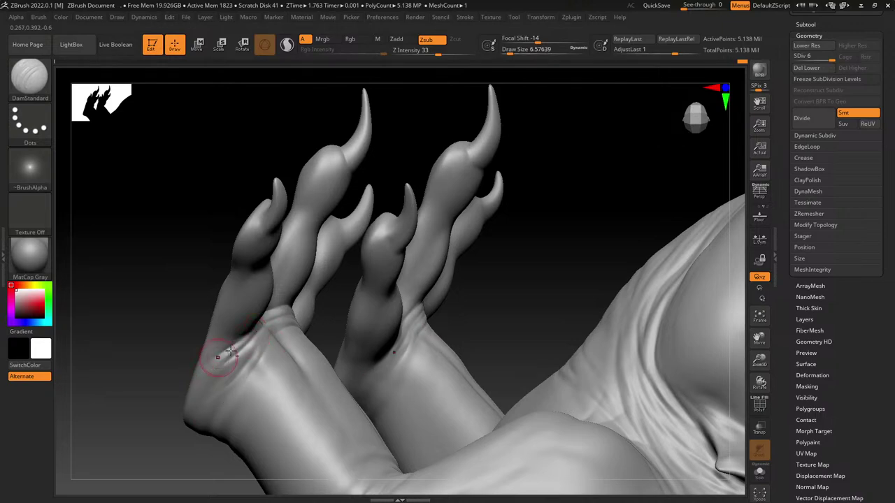
{"action": "left_click_drag", "start_coordinate": [145, 379], "coordinate": [230, 349]}
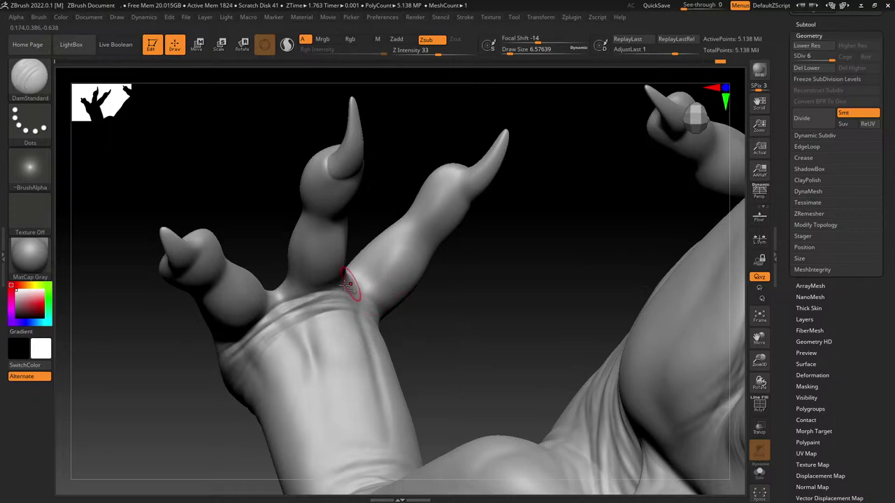
Step: Layer parallel wrinkles along the base of all three fingers and into the webbing between them
{"action": "left_click_drag", "start_coordinate": [465, 305], "coordinate": [473, 354]}
{"action": "left_click_drag", "start_coordinate": [481, 290], "coordinate": [458, 330]}
{"action": "left_click_drag", "start_coordinate": [323, 307], "coordinate": [392, 293]}
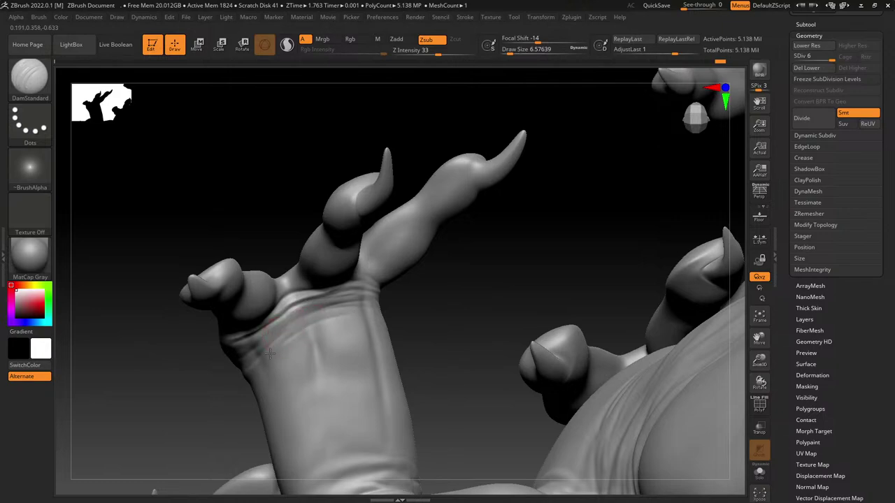
{"action": "left_click_drag", "start_coordinate": [393, 299], "coordinate": [294, 291]}
{"action": "left_click_drag", "start_coordinate": [282, 249], "coordinate": [268, 240]}
{"action": "mouse_move", "coordinate": [277, 288]}
{"action": "left_mouse_down"}
{"action": "mouse_move", "coordinate": [301, 281]}
{"action": "mouse_move", "coordinate": [269, 285]}
{"action": "left_mouse_up"}
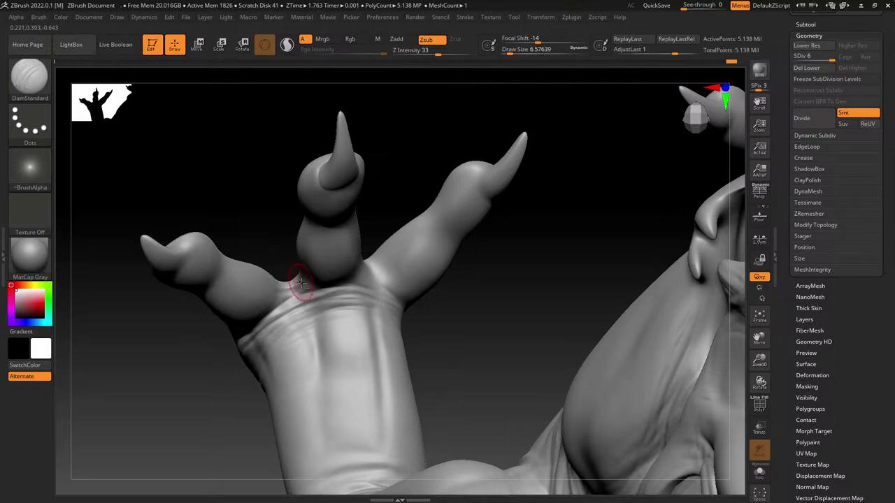
{"action": "mouse_move", "coordinate": [396, 209]}
{"action": "left_mouse_down"}
{"action": "mouse_move", "coordinate": [384, 250]}
{"action": "mouse_move", "coordinate": [351, 263]}
{"action": "left_mouse_up"}
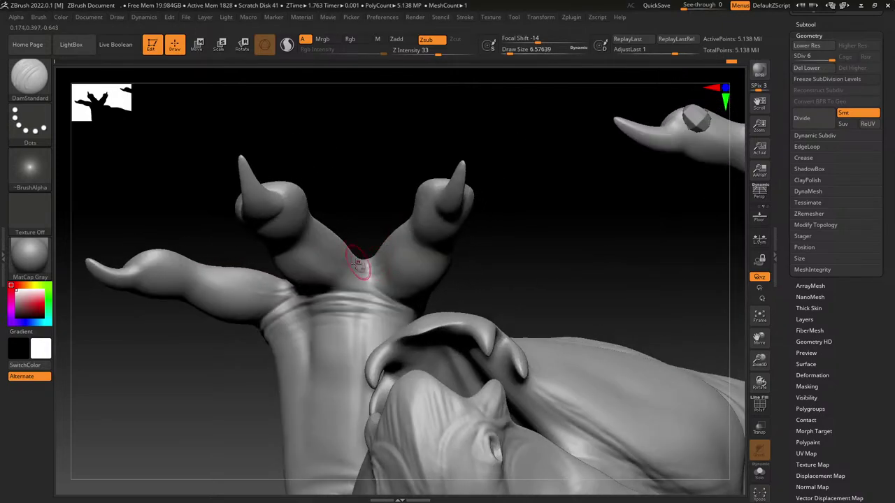
Step: Carve creases around the joints of the clawed fingers and refine the folds at their bases
{"action": "right_click_drag", "start_coordinate": [344, 264], "coordinate": [368, 207]}
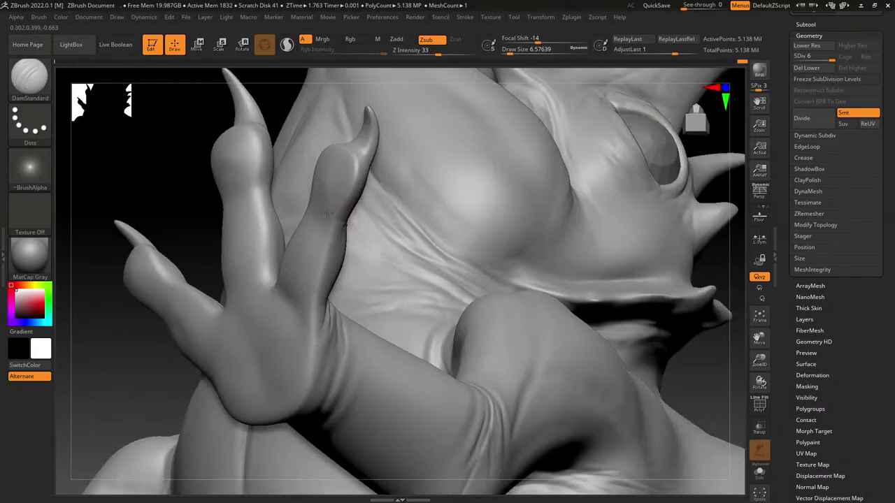
{"action": "right_click_drag", "start_coordinate": [309, 202], "coordinate": [406, 294]}
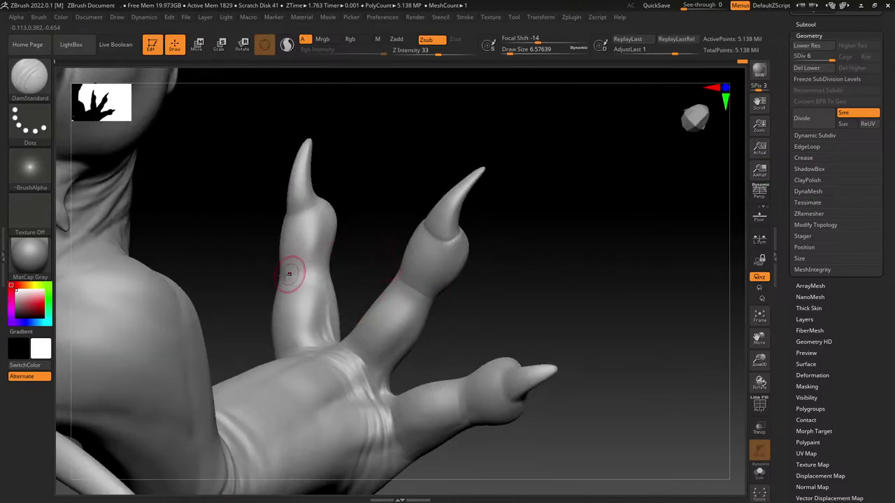
{"action": "right_click_drag", "start_coordinate": [292, 270], "coordinate": [333, 263]}
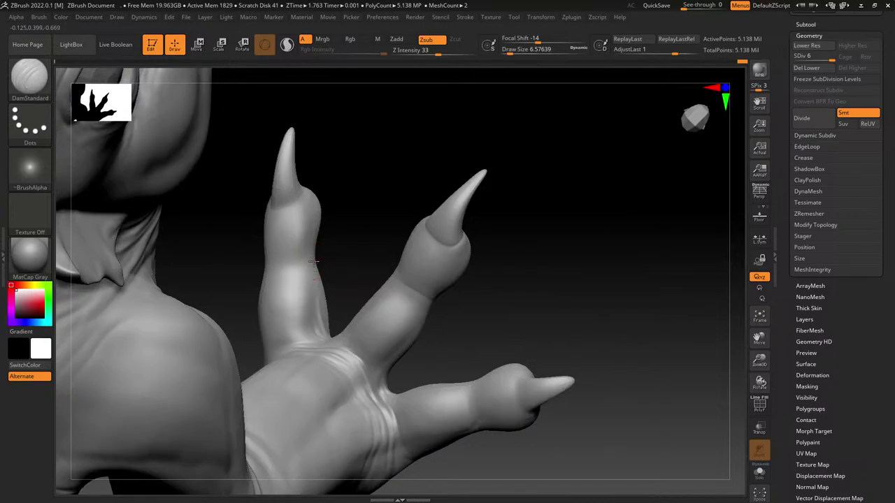
{"action": "mouse_move", "coordinate": [254, 276]}
{"action": "right_mouse_down"}
{"action": "mouse_move", "coordinate": [301, 270]}
{"action": "mouse_move", "coordinate": [260, 268]}
{"action": "right_mouse_up"}
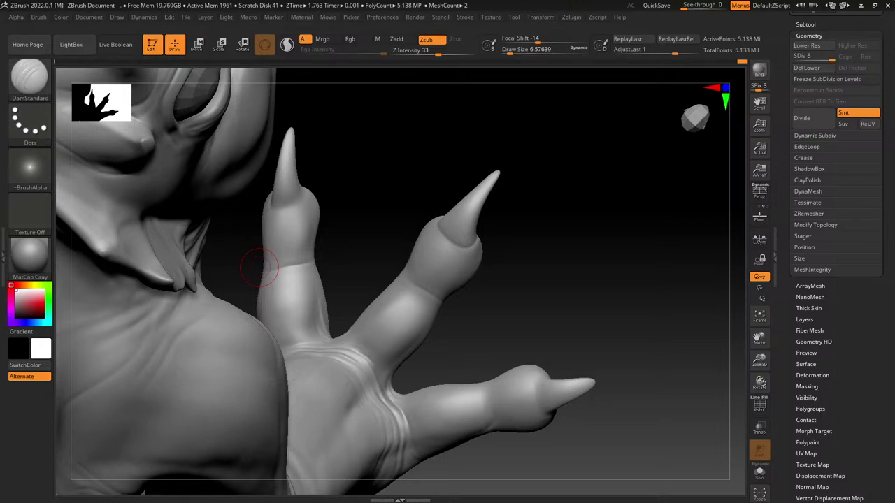
{"action": "left_click_drag", "start_coordinate": [527, 319], "coordinate": [573, 301]}
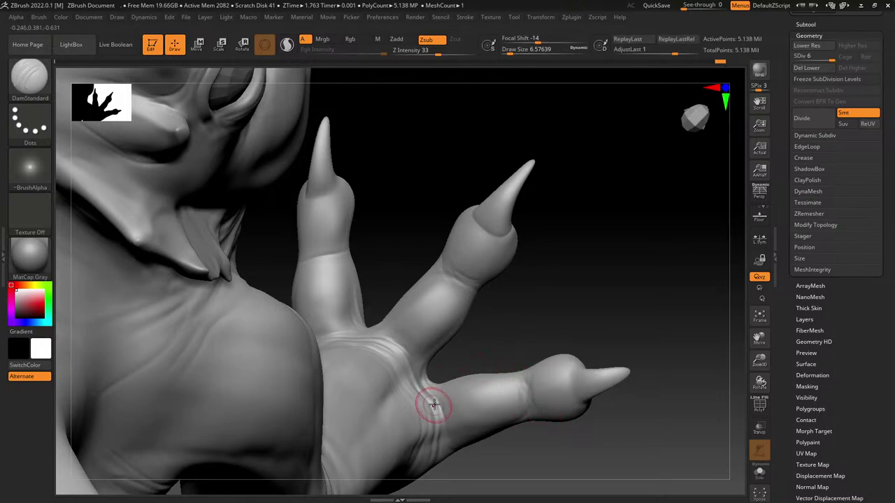
{"action": "left_click_drag", "start_coordinate": [525, 335], "coordinate": [581, 317]}
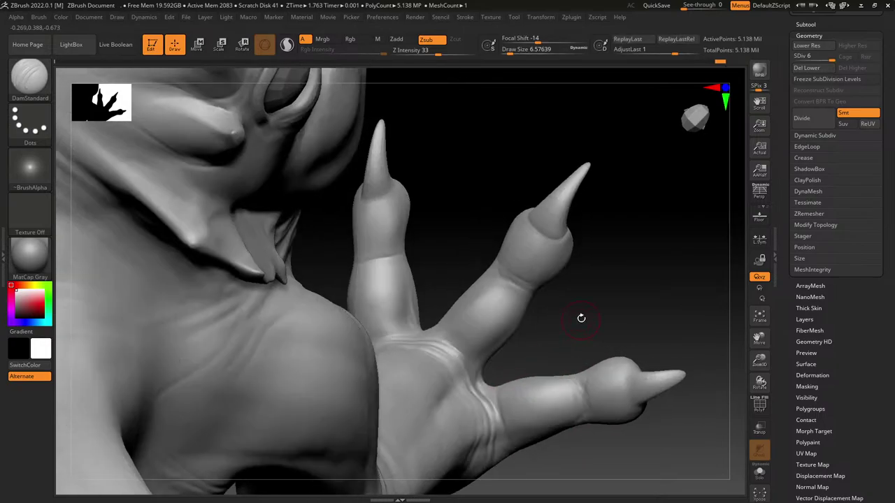
{"action": "left_click_drag", "start_coordinate": [448, 242], "coordinate": [428, 231]}
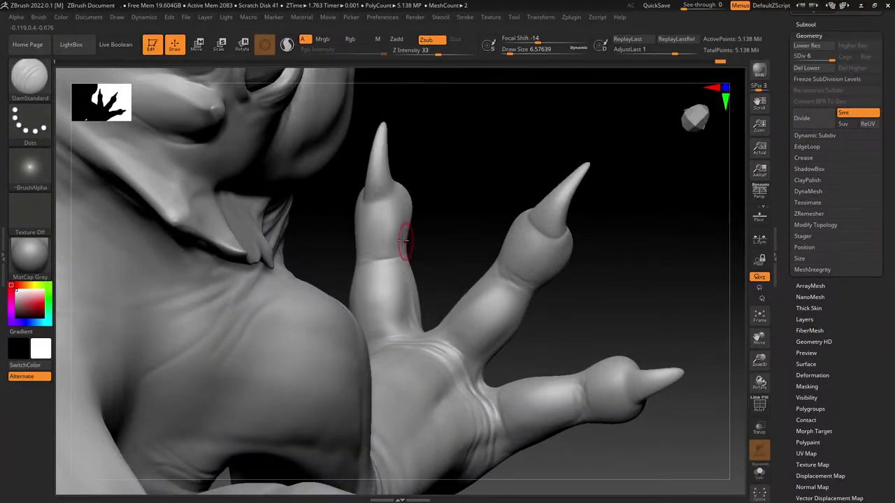
{"action": "left_click_drag", "start_coordinate": [452, 266], "coordinate": [456, 369]}
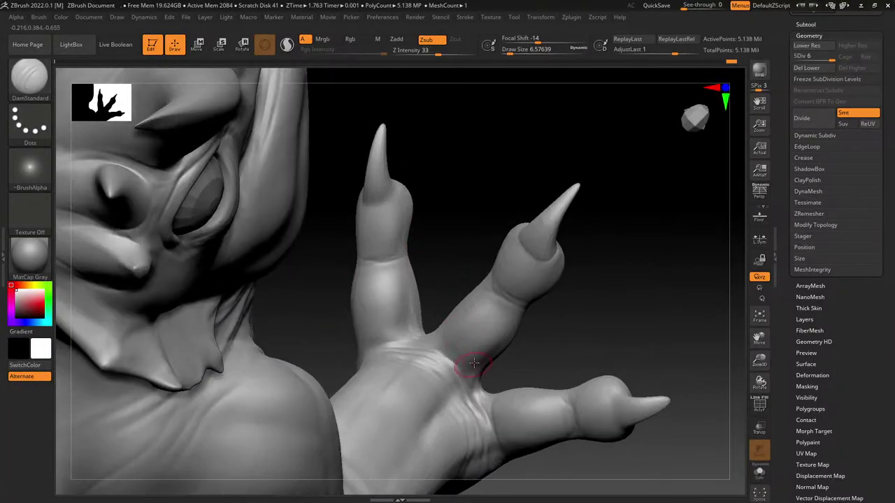
{"action": "left_click_drag", "start_coordinate": [440, 294], "coordinate": [461, 361]}
Step: Carve short creases on the back of the hand at the finger bases and across the knuckle joints
{"action": "mouse_move", "coordinate": [522, 271]}
{"action": "left_mouse_down"}
{"action": "mouse_move", "coordinate": [538, 222]}
{"action": "mouse_move", "coordinate": [460, 426]}
{"action": "left_mouse_up"}
{"action": "left_click_drag", "start_coordinate": [456, 436], "coordinate": [456, 381]}
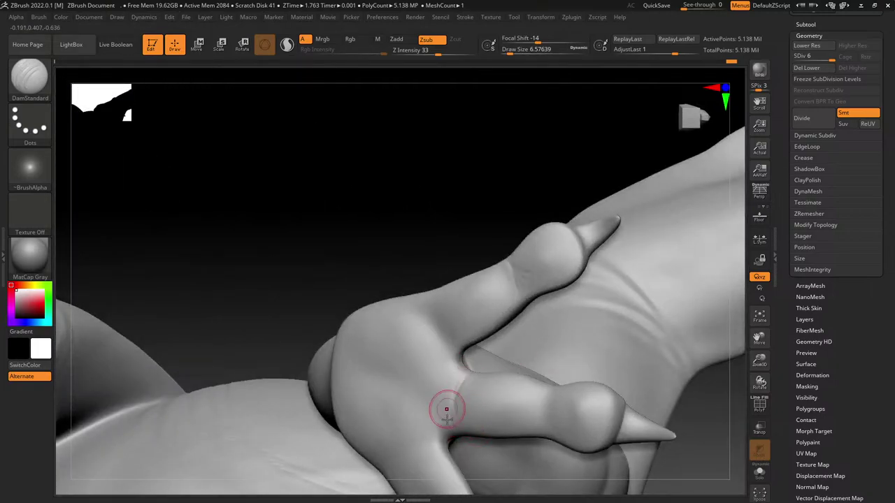
{"action": "left_click_drag", "start_coordinate": [433, 277], "coordinate": [464, 324]}
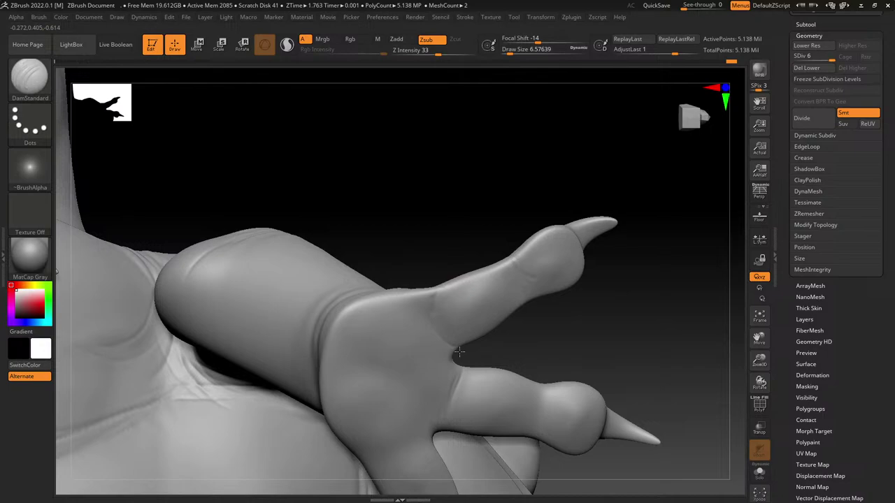
{"action": "left_click_drag", "start_coordinate": [621, 338], "coordinate": [630, 188], "text": "alt"}
{"action": "left_click_drag", "start_coordinate": [473, 365], "coordinate": [450, 380]}
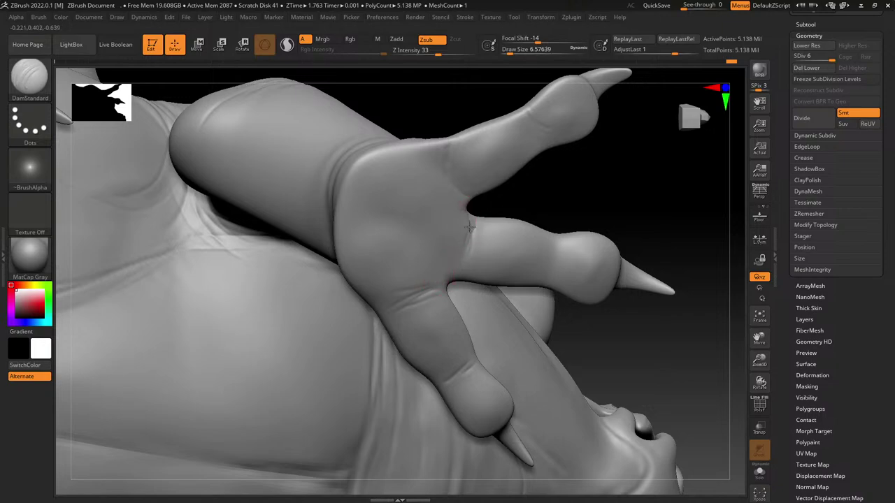
{"action": "left_click_drag", "start_coordinate": [565, 241], "coordinate": [554, 276]}
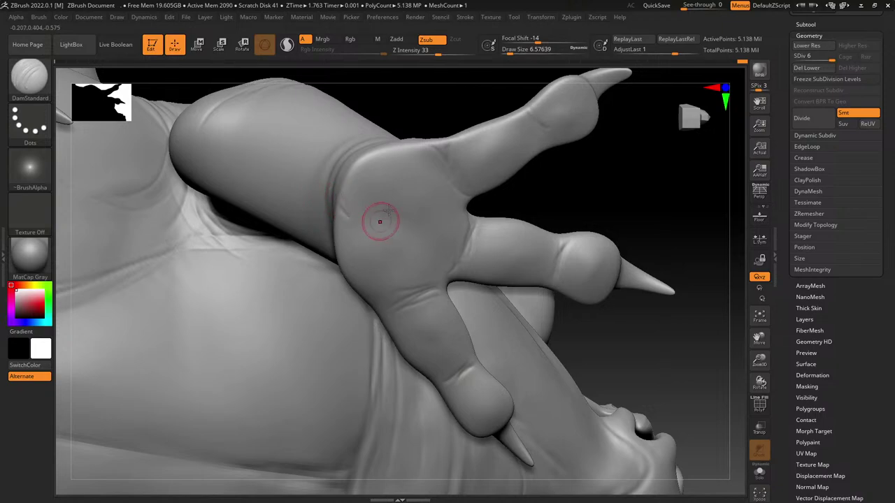
Step: Carve lengthwise grooves along the side of the hand between the wrist and the fingers
{"action": "mouse_move", "coordinate": [380, 216]}
{"action": "right_mouse_down"}
{"action": "mouse_move", "coordinate": [466, 114]}
{"action": "mouse_move", "coordinate": [399, 151]}
{"action": "right_mouse_up"}
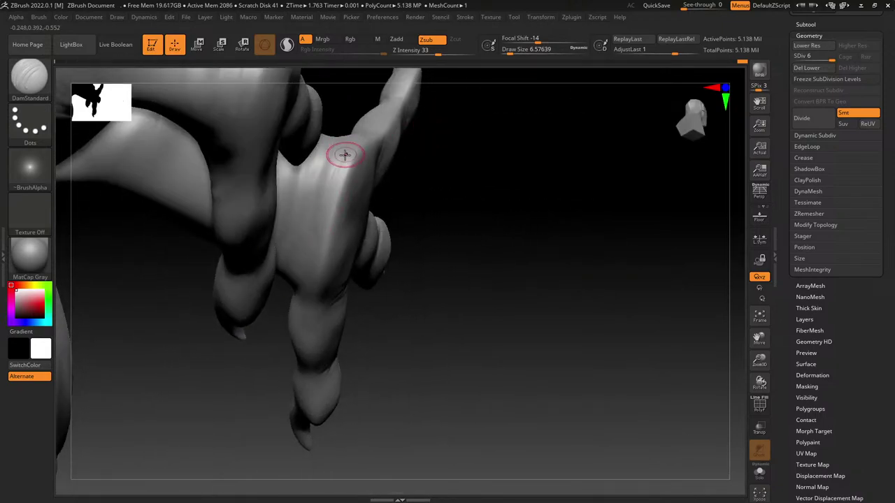
{"action": "left_click_drag", "start_coordinate": [314, 231], "coordinate": [325, 175]}
{"action": "left_click_drag", "start_coordinate": [347, 145], "coordinate": [310, 217]}
Step: Carve curved skin folds across the top of the hind foot along the toe bases with the DamStandard brush
{"action": "right_click_drag", "start_coordinate": [443, 222], "coordinate": [315, 242]}
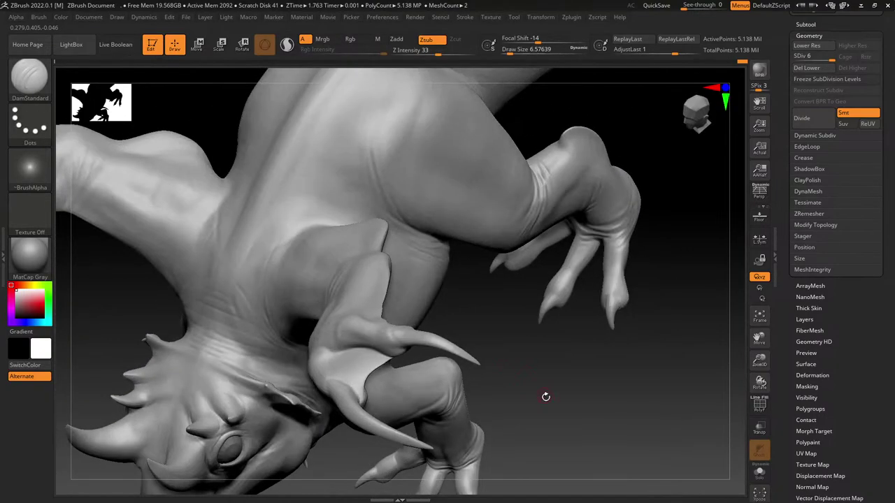
{"action": "mouse_move", "coordinate": [545, 394]}
{"action": "right_mouse_down"}
{"action": "mouse_move", "coordinate": [545, 340]}
{"action": "mouse_move", "coordinate": [518, 325]}
{"action": "mouse_move", "coordinate": [396, 320]}
{"action": "mouse_move", "coordinate": [440, 371]}
{"action": "right_mouse_up"}
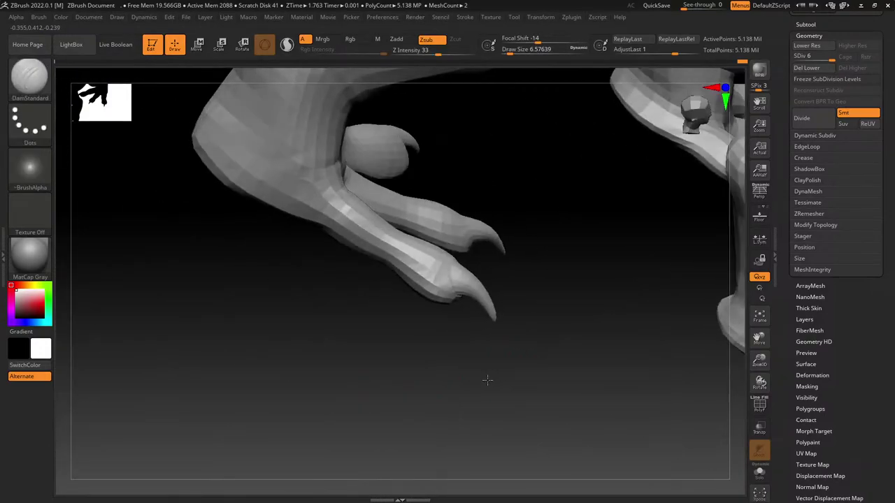
{"action": "mouse_move", "coordinate": [487, 380]}
{"action": "right_mouse_down"}
{"action": "mouse_move", "coordinate": [471, 361]}
{"action": "mouse_move", "coordinate": [350, 366]}
{"action": "mouse_move", "coordinate": [308, 395]}
{"action": "right_mouse_up"}
{"action": "mouse_move", "coordinate": [476, 163]}
{"action": "left_mouse_down"}
{"action": "mouse_move", "coordinate": [452, 198]}
{"action": "mouse_move", "coordinate": [463, 168]}
{"action": "left_mouse_up"}
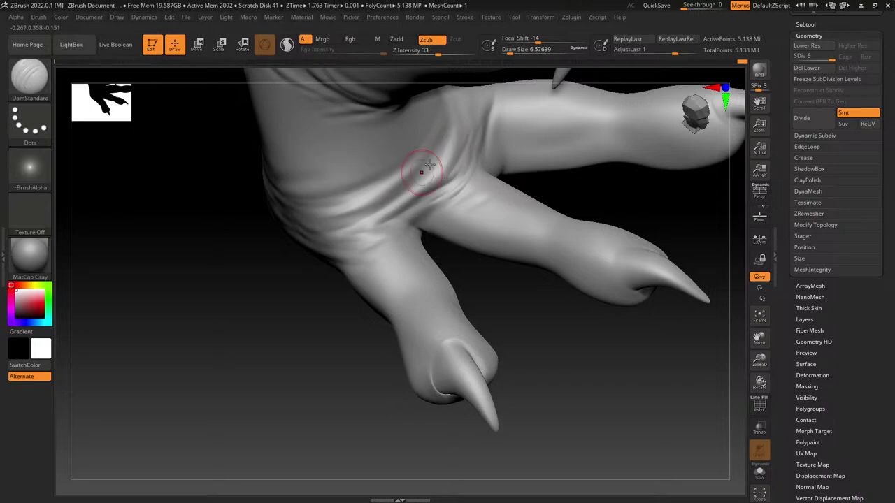
{"action": "key", "text": "ctrl+z"}
{"action": "right_click_drag", "start_coordinate": [272, 263], "coordinate": [482, 284]}
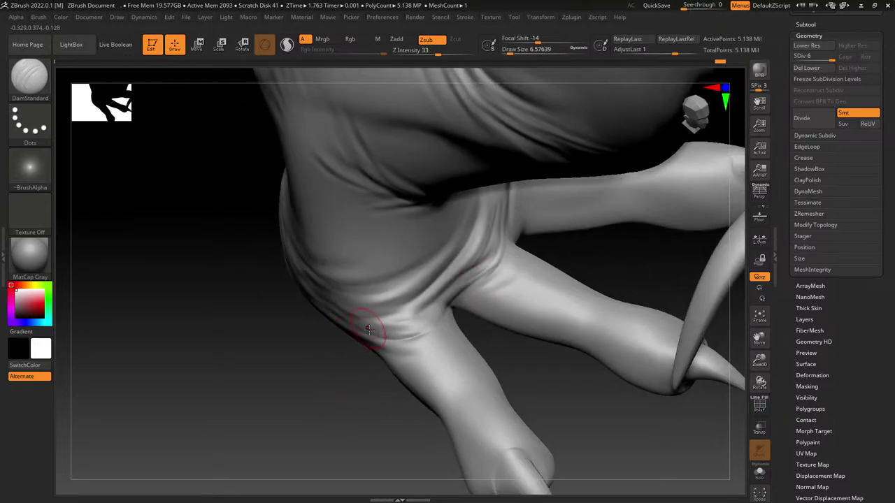
{"action": "mouse_move", "coordinate": [335, 308]}
{"action": "left_mouse_down"}
{"action": "mouse_move", "coordinate": [475, 260]}
{"action": "mouse_move", "coordinate": [313, 292]}
{"action": "mouse_move", "coordinate": [468, 240]}
{"action": "left_mouse_up"}
Step: Carve short creases across the joints of the hind foot's three clawed toes
{"action": "mouse_move", "coordinate": [396, 341]}
{"action": "right_mouse_down"}
{"action": "mouse_move", "coordinate": [368, 390]}
{"action": "mouse_move", "coordinate": [396, 414]}
{"action": "right_mouse_up"}
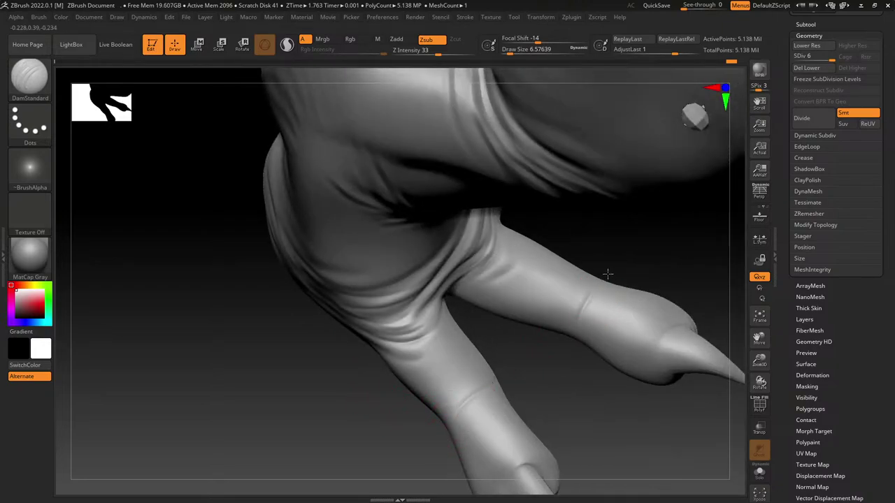
{"action": "mouse_move", "coordinate": [564, 393]}
{"action": "right_mouse_down"}
{"action": "mouse_move", "coordinate": [565, 355]}
{"action": "mouse_move", "coordinate": [643, 205]}
{"action": "right_mouse_up"}
{"action": "left_click_drag", "start_coordinate": [644, 204], "coordinate": [645, 177]}
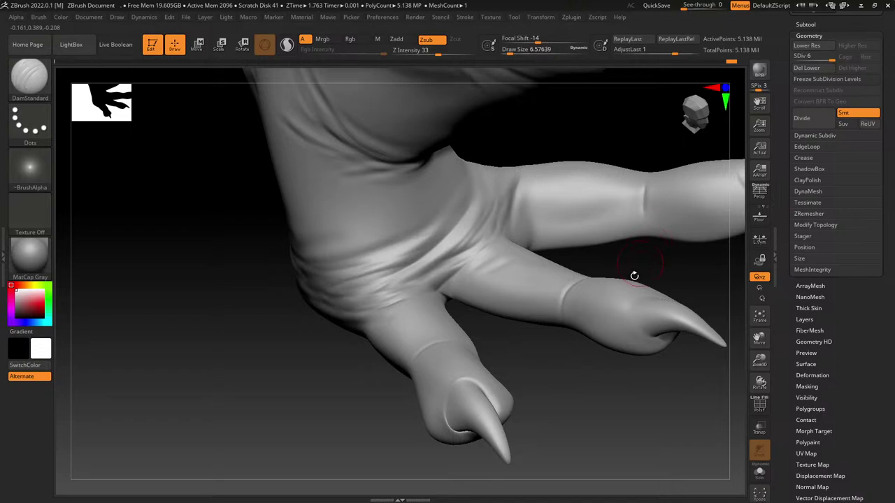
Step: Carve creases at the toe bases and gaps between the toes on the underside of the hind foot
{"action": "mouse_move", "coordinate": [598, 407]}
{"action": "right_mouse_down"}
{"action": "mouse_move", "coordinate": [566, 431]}
{"action": "mouse_move", "coordinate": [478, 424]}
{"action": "mouse_move", "coordinate": [334, 487]}
{"action": "mouse_move", "coordinate": [377, 472]}
{"action": "mouse_move", "coordinate": [385, 413]}
{"action": "mouse_move", "coordinate": [454, 276]}
{"action": "mouse_move", "coordinate": [444, 253]}
{"action": "mouse_move", "coordinate": [434, 379]}
{"action": "right_mouse_up"}
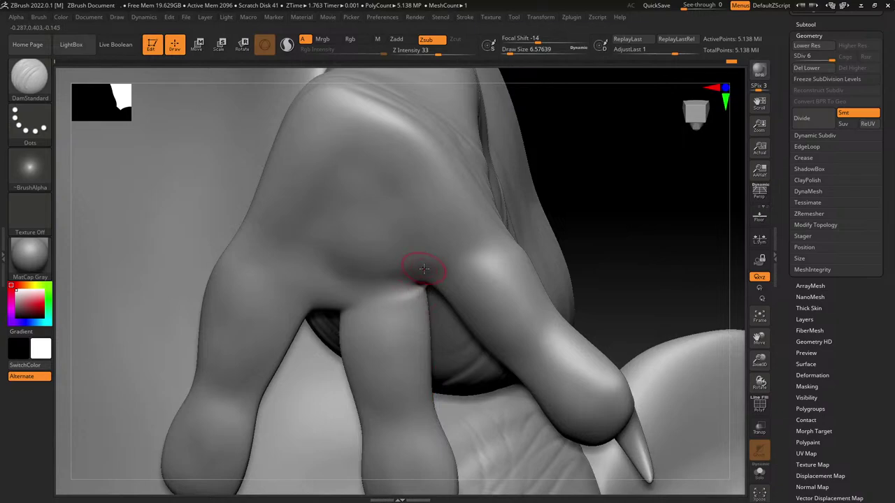
{"action": "mouse_move", "coordinate": [424, 268]}
{"action": "right_mouse_down"}
{"action": "mouse_move", "coordinate": [391, 301]}
{"action": "mouse_move", "coordinate": [362, 304]}
{"action": "right_mouse_up"}
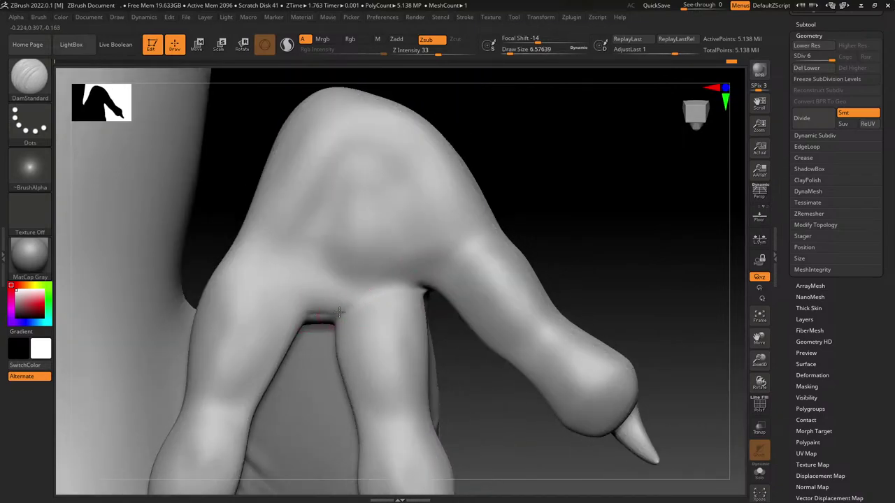
{"action": "left_click_drag", "start_coordinate": [334, 316], "coordinate": [354, 277]}
{"action": "left_click_drag", "start_coordinate": [423, 297], "coordinate": [378, 253]}
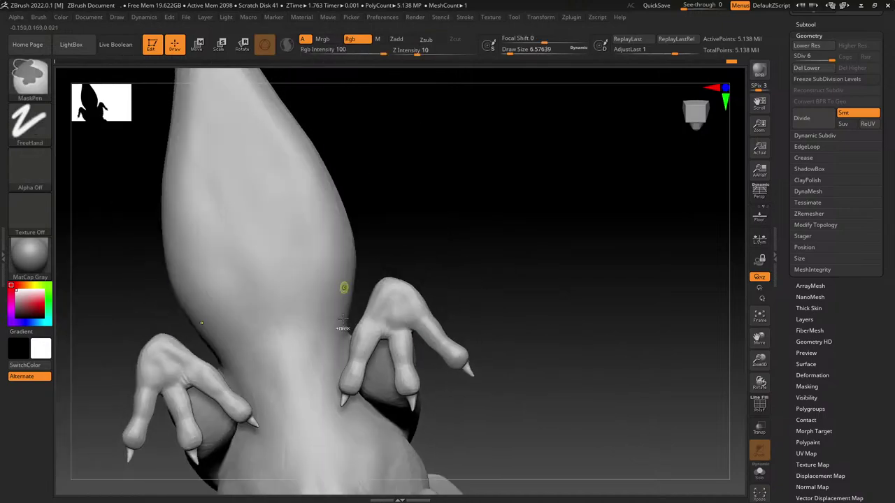
Step: Carve a long groove along the raised two-clawed back limb, from below the claw base down to its bend
{"action": "right_click_drag", "start_coordinate": [343, 319], "coordinate": [241, 317], "text": "ctrl"}
{"action": "right_click_drag", "start_coordinate": [395, 319], "coordinate": [390, 400], "text": "ctrl"}
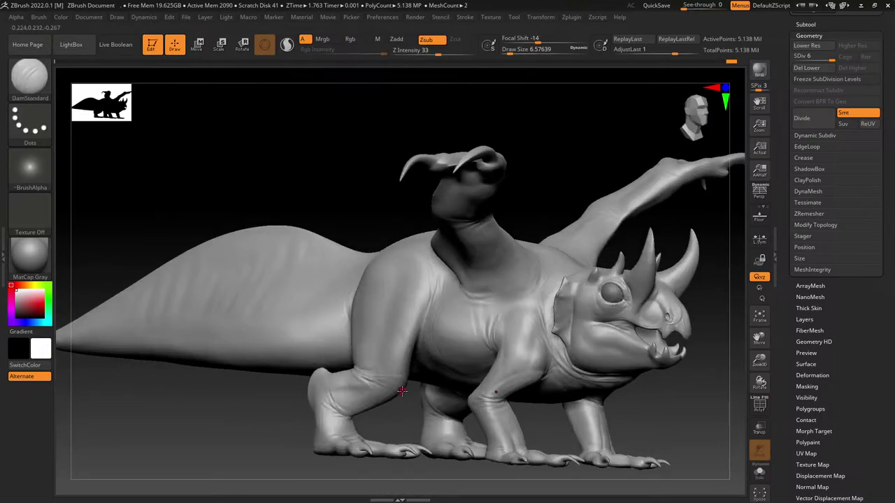
{"action": "mouse_move", "coordinate": [402, 391]}
{"action": "right_mouse_down"}
{"action": "mouse_move", "coordinate": [440, 316]}
{"action": "mouse_move", "coordinate": [385, 329]}
{"action": "mouse_move", "coordinate": [411, 189]}
{"action": "right_mouse_up"}
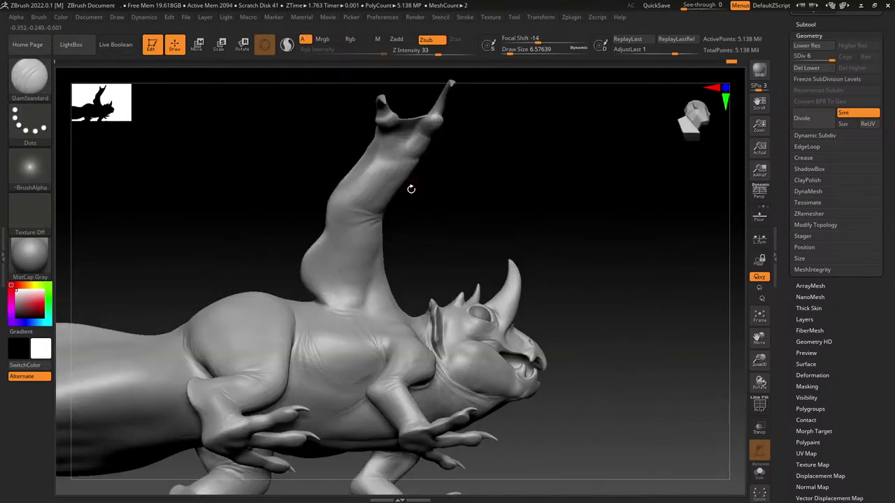
{"action": "right_click_drag", "start_coordinate": [449, 226], "coordinate": [442, 326], "text": "ctrl"}
{"action": "right_click_drag", "start_coordinate": [382, 312], "coordinate": [376, 261]}
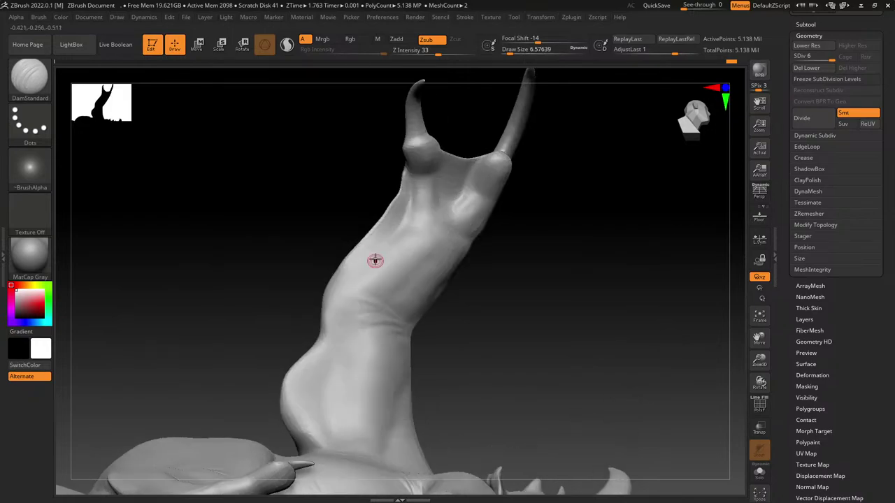
{"action": "mouse_move", "coordinate": [426, 156]}
{"action": "right_mouse_down", "text": "ctrl"}
{"action": "mouse_move", "coordinate": [434, 177]}
{"action": "mouse_move", "coordinate": [438, 155]}
{"action": "right_mouse_up", "text": "ctrl"}
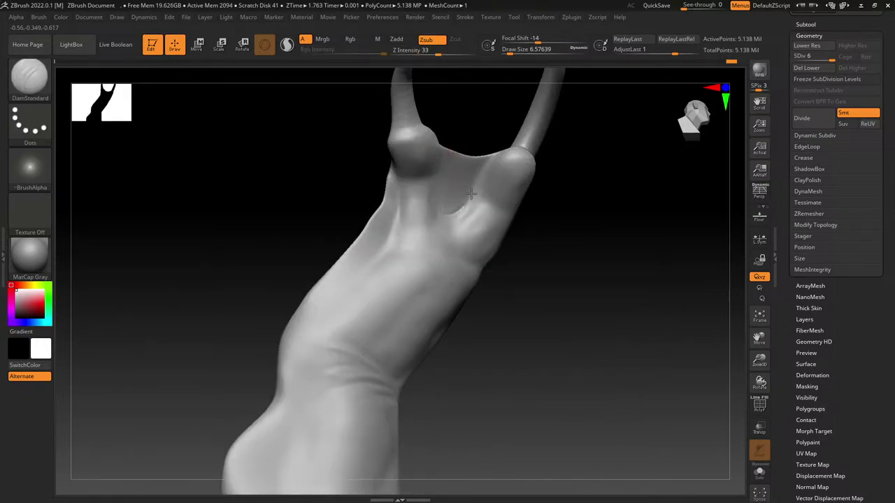
{"action": "mouse_move", "coordinate": [398, 191]}
{"action": "left_mouse_down"}
{"action": "mouse_move", "coordinate": [371, 263]}
{"action": "mouse_move", "coordinate": [291, 345]}
{"action": "mouse_move", "coordinate": [284, 400]}
{"action": "left_mouse_up"}
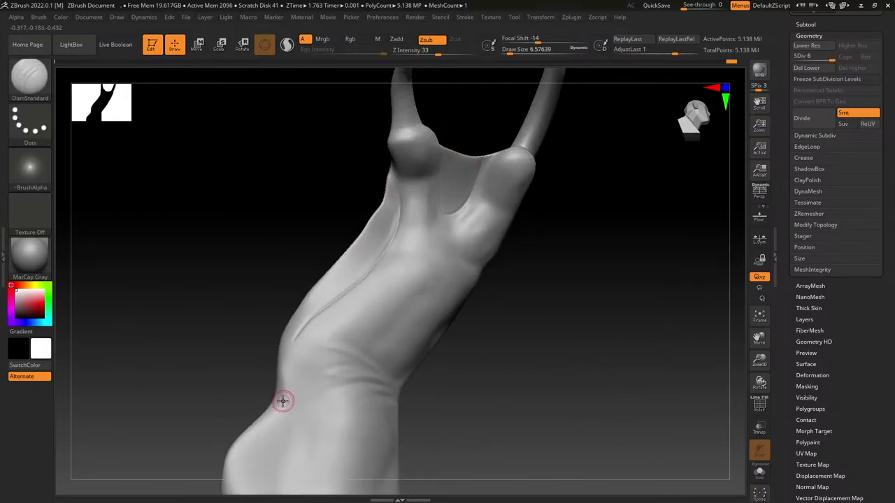
{"action": "right_click_drag", "start_coordinate": [305, 438], "coordinate": [322, 253]}
{"action": "right_click_drag", "start_coordinate": [369, 375], "coordinate": [403, 268], "text": "ctrl"}
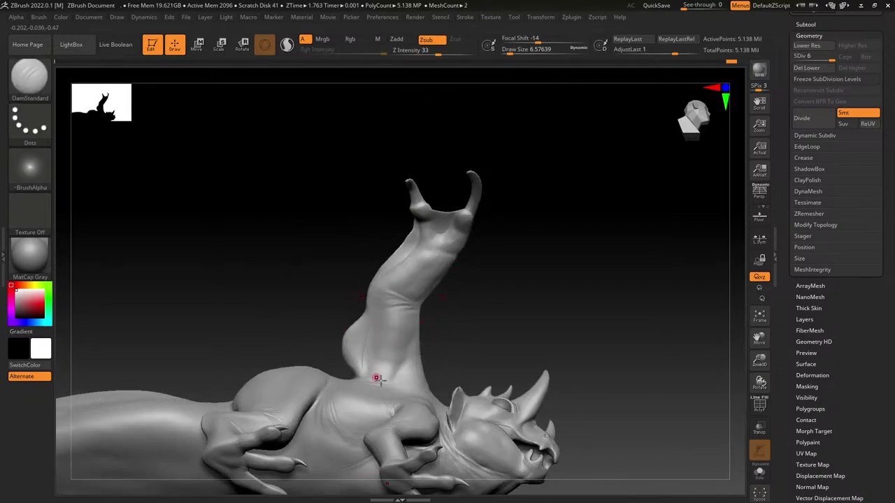
Step: Carve wrinkles into the inner side of the hind leg around the knee bend
{"action": "key", "text": "ctrl"}
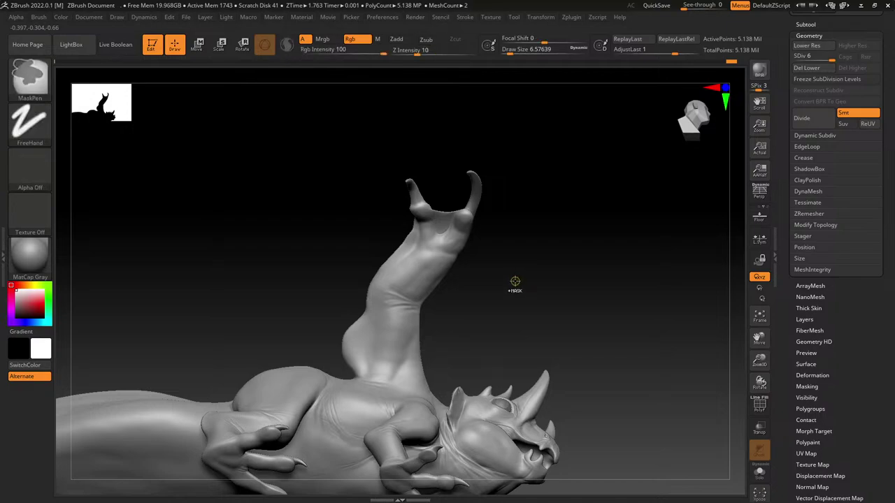
{"action": "mouse_move", "coordinate": [520, 236]}
{"action": "left_mouse_down"}
{"action": "mouse_move", "coordinate": [515, 259]}
{"action": "mouse_move", "coordinate": [430, 217]}
{"action": "left_mouse_up"}
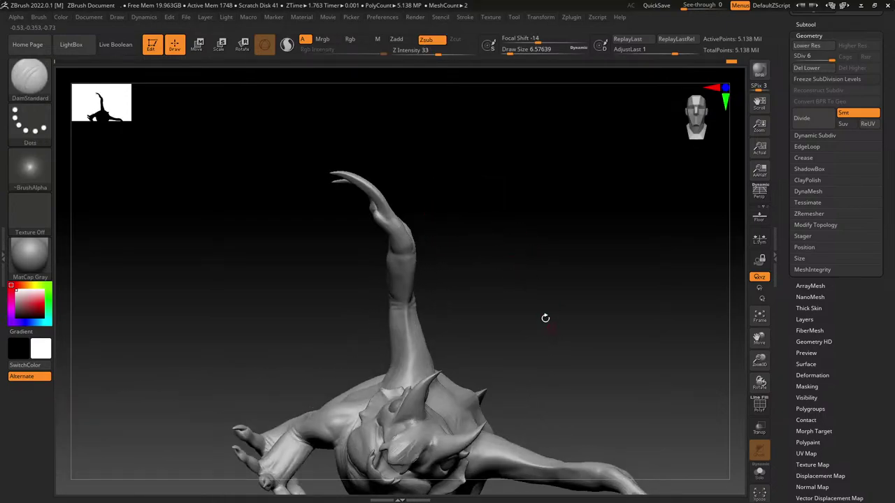
{"action": "left_click_drag", "start_coordinate": [545, 318], "coordinate": [431, 284]}
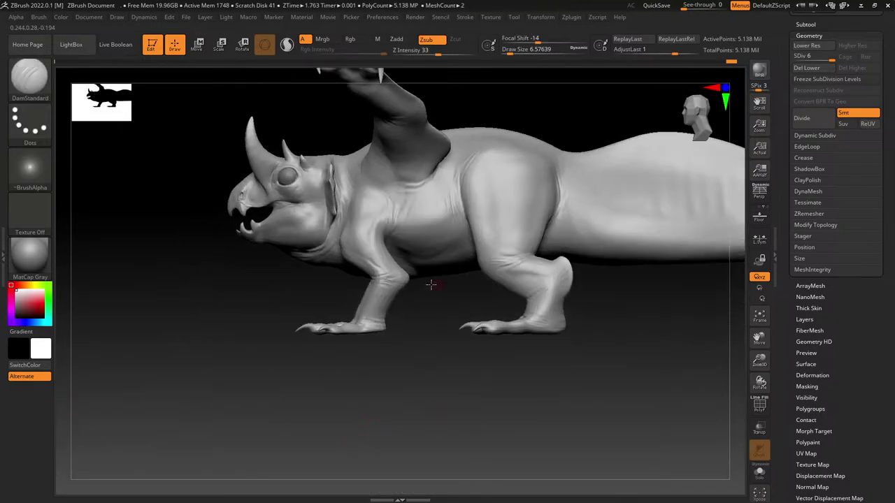
{"action": "right_click_drag", "start_coordinate": [431, 284], "coordinate": [393, 403], "text": "ctrl"}
{"action": "right_click_drag", "start_coordinate": [385, 278], "coordinate": [171, 379], "text": "alt"}
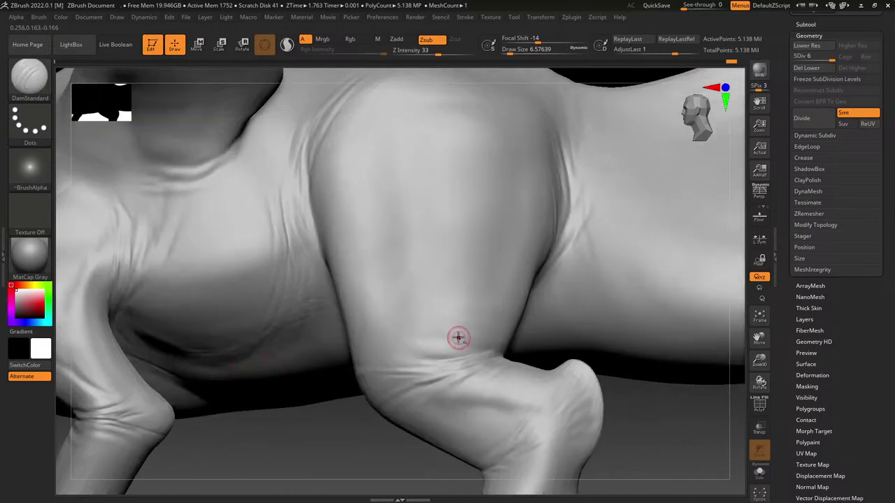
{"action": "mouse_move", "coordinate": [458, 339]}
{"action": "right_mouse_down", "text": "alt"}
{"action": "mouse_move", "coordinate": [403, 256]}
{"action": "mouse_move", "coordinate": [412, 307]}
{"action": "mouse_move", "coordinate": [425, 289]}
{"action": "right_mouse_up", "text": "alt"}
{"action": "mouse_move", "coordinate": [380, 311]}
{"action": "left_mouse_down"}
{"action": "mouse_move", "coordinate": [301, 351]}
{"action": "mouse_move", "coordinate": [375, 261]}
{"action": "mouse_move", "coordinate": [394, 202]}
{"action": "mouse_move", "coordinate": [396, 261]}
{"action": "left_mouse_up"}
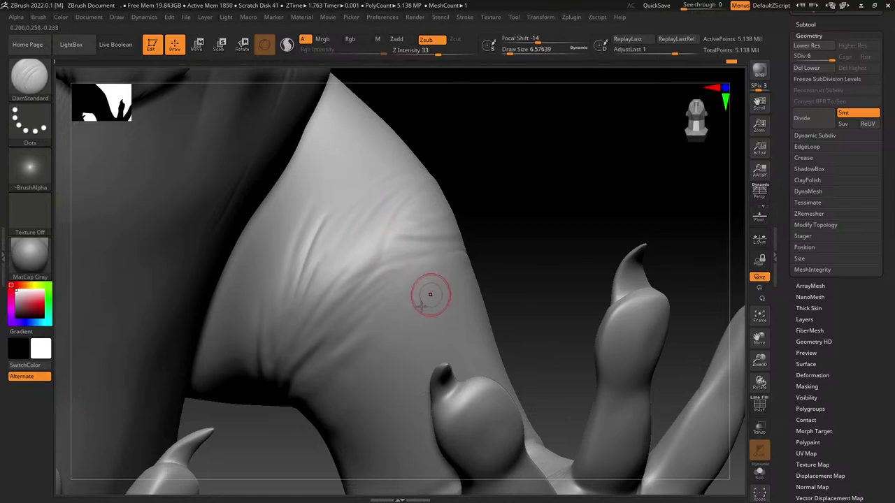
Step: Carve creases across the toe joints and at the toe bases on the sole of the hind foot
{"action": "right_click_drag", "start_coordinate": [419, 306], "coordinate": [359, 224], "text": "ctrl"}
{"action": "right_click_drag", "start_coordinate": [377, 398], "coordinate": [429, 227], "text": "alt"}
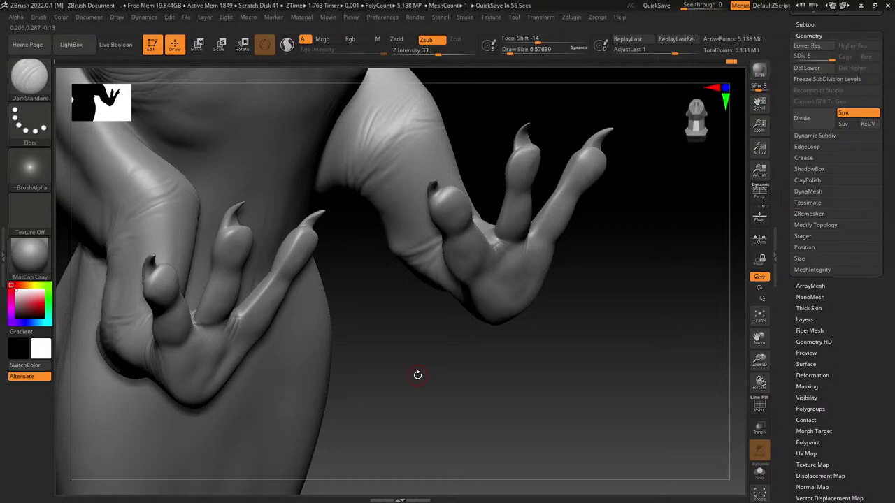
{"action": "mouse_move", "coordinate": [586, 398]}
{"action": "left_mouse_down"}
{"action": "mouse_move", "coordinate": [609, 368]}
{"action": "mouse_move", "coordinate": [485, 225]}
{"action": "mouse_move", "coordinate": [464, 234]}
{"action": "mouse_move", "coordinate": [501, 234]}
{"action": "left_mouse_up"}
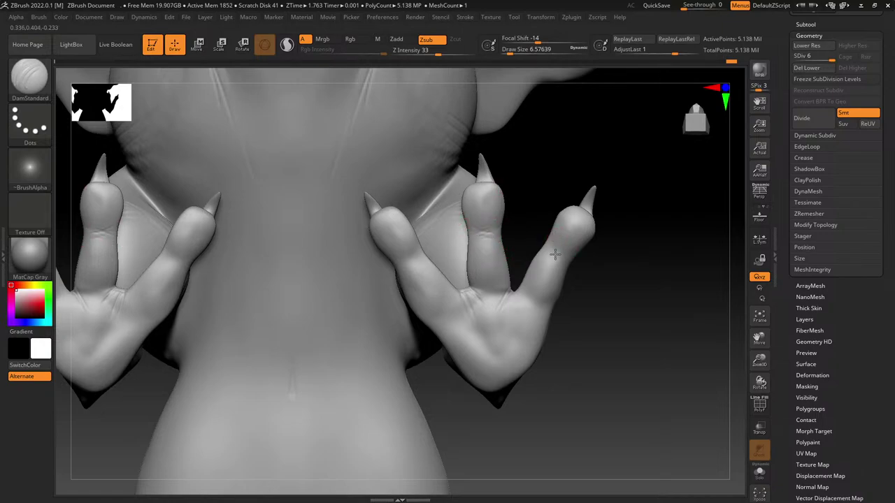
{"action": "left_click_drag", "start_coordinate": [554, 254], "coordinate": [568, 260]}
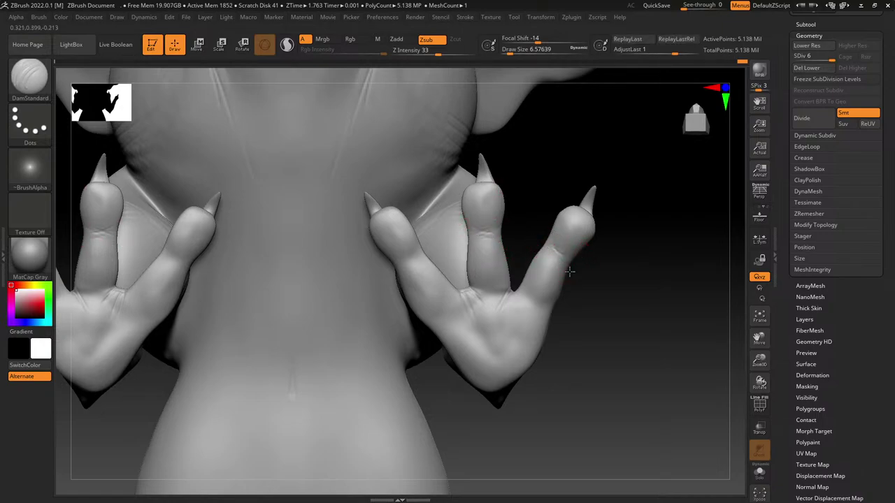
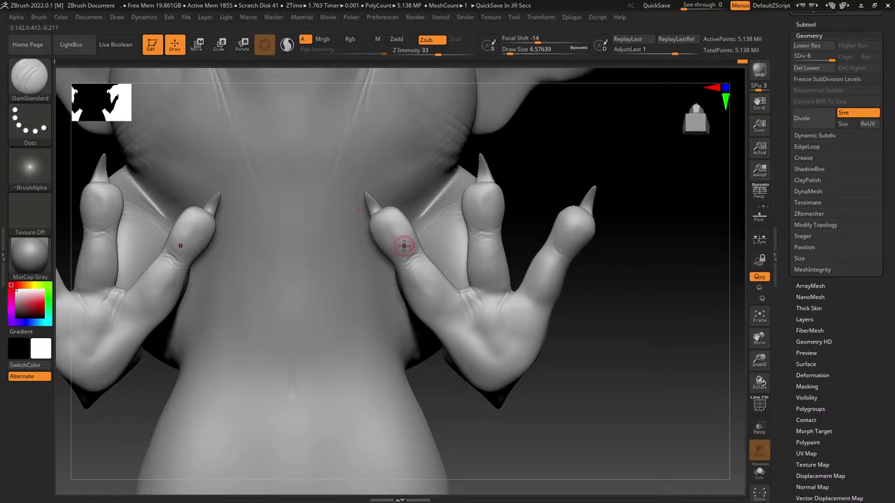
Step: Carve long parallel folds down the inner thigh where the hind leg meets the belly
{"action": "mouse_move", "coordinate": [428, 339]}
{"action": "right_mouse_down", "text": "alt"}
{"action": "mouse_move", "coordinate": [346, 374]}
{"action": "mouse_move", "coordinate": [308, 379]}
{"action": "right_mouse_up", "text": "alt"}
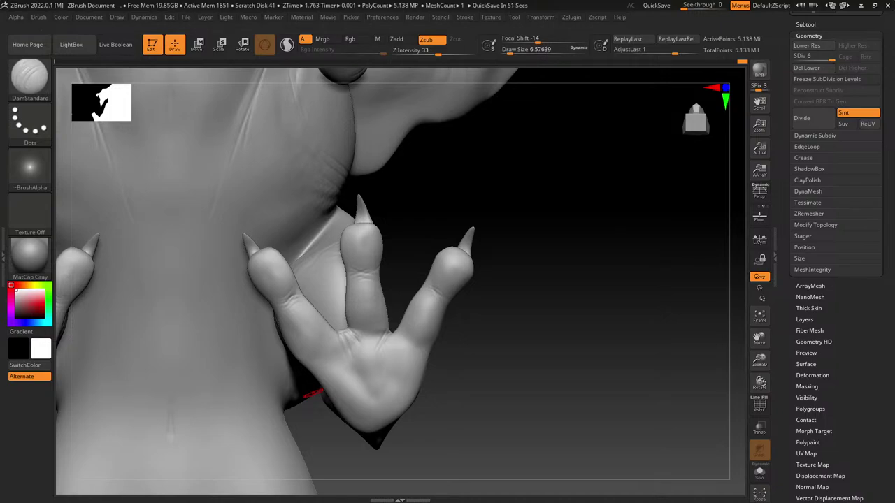
{"action": "right_click_drag", "start_coordinate": [477, 299], "coordinate": [462, 336], "text": "ctrl"}
{"action": "mouse_move", "coordinate": [336, 244]}
{"action": "right_mouse_down", "text": "alt"}
{"action": "mouse_move", "coordinate": [423, 328]}
{"action": "mouse_move", "coordinate": [414, 273]}
{"action": "right_mouse_up", "text": "alt"}
{"action": "left_click_drag", "start_coordinate": [367, 117], "coordinate": [306, 234]}
{"action": "left_click_drag", "start_coordinate": [373, 134], "coordinate": [300, 253]}
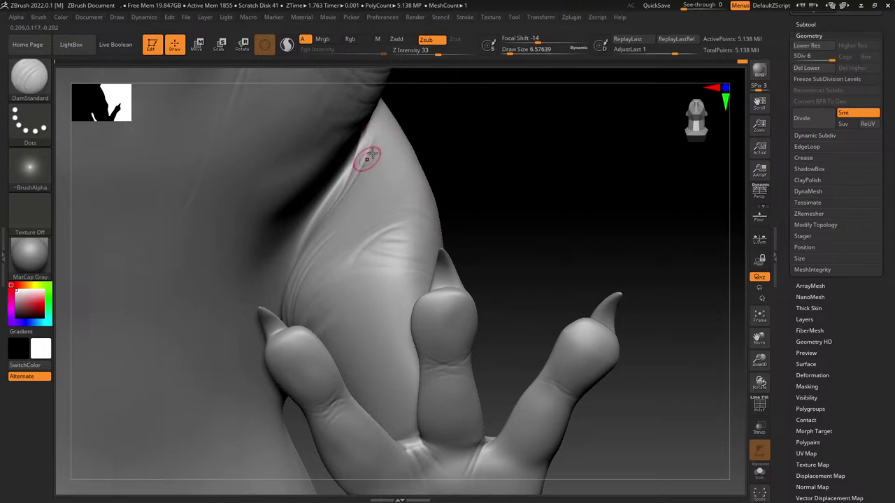
{"action": "mouse_move", "coordinate": [368, 159]}
{"action": "left_mouse_down"}
{"action": "mouse_move", "coordinate": [323, 226]}
{"action": "mouse_move", "coordinate": [279, 264]}
{"action": "left_mouse_up"}
{"action": "right_click_drag", "start_coordinate": [349, 212], "coordinate": [388, 166], "text": "ctrl"}
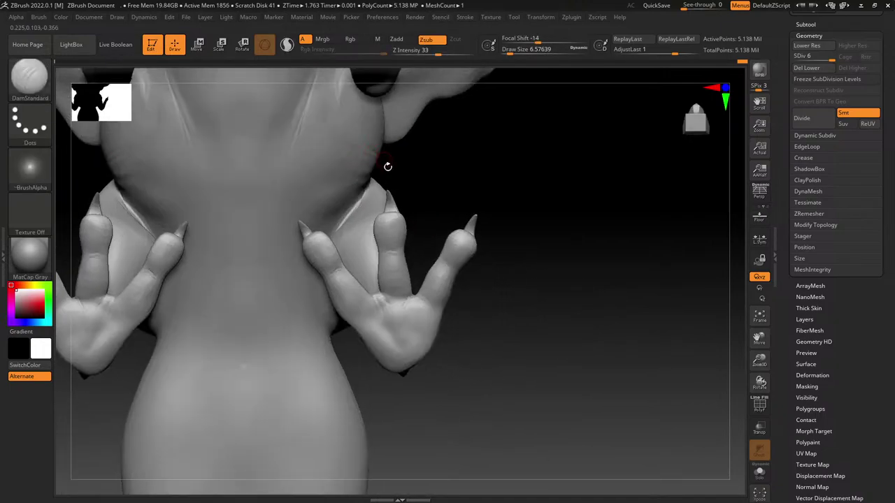
{"action": "left_click_drag", "start_coordinate": [413, 200], "coordinate": [411, 217]}
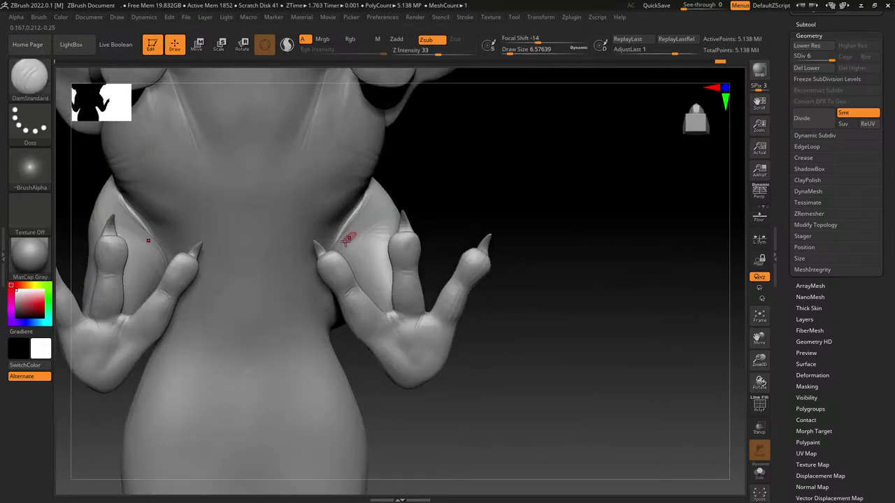
{"action": "mouse_move", "coordinate": [378, 170]}
{"action": "left_mouse_down"}
{"action": "mouse_move", "coordinate": [395, 198]}
{"action": "mouse_move", "coordinate": [390, 221]}
{"action": "left_mouse_up"}
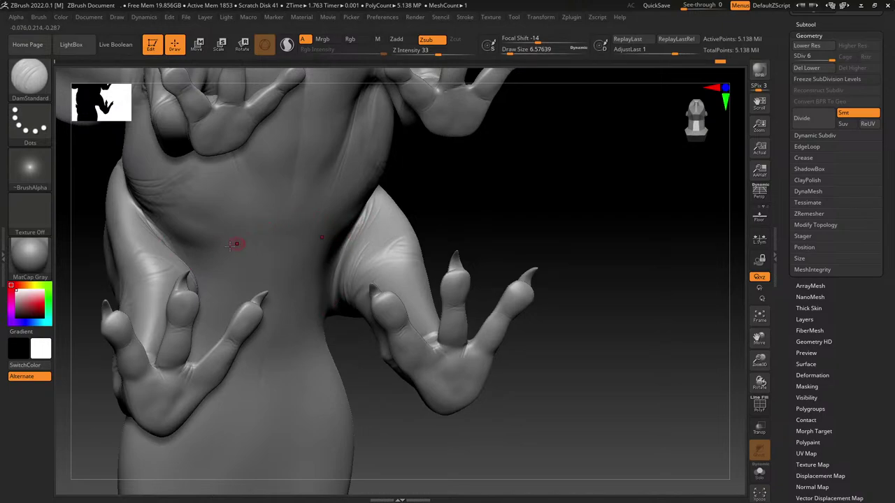
Step: Carve wrinkles into the tip of the lower jaw around the hooked teeth and lightly smooth them
{"action": "right_click_drag", "start_coordinate": [301, 204], "coordinate": [317, 340], "text": "alt"}
{"action": "right_click_drag", "start_coordinate": [343, 236], "coordinate": [395, 327], "text": "alt"}
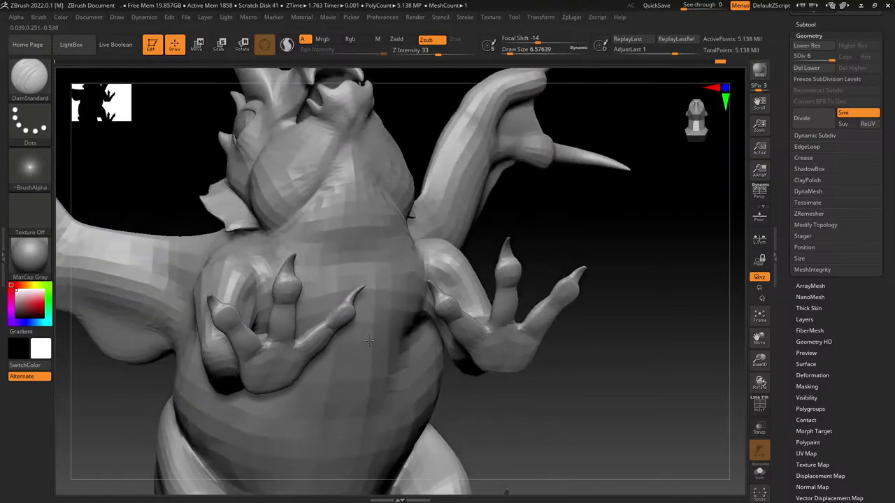
{"action": "right_click_drag", "start_coordinate": [298, 234], "coordinate": [363, 229]}
{"action": "mouse_move", "coordinate": [305, 178]}
{"action": "right_mouse_down"}
{"action": "mouse_move", "coordinate": [385, 275]}
{"action": "mouse_move", "coordinate": [393, 209]}
{"action": "right_mouse_up"}
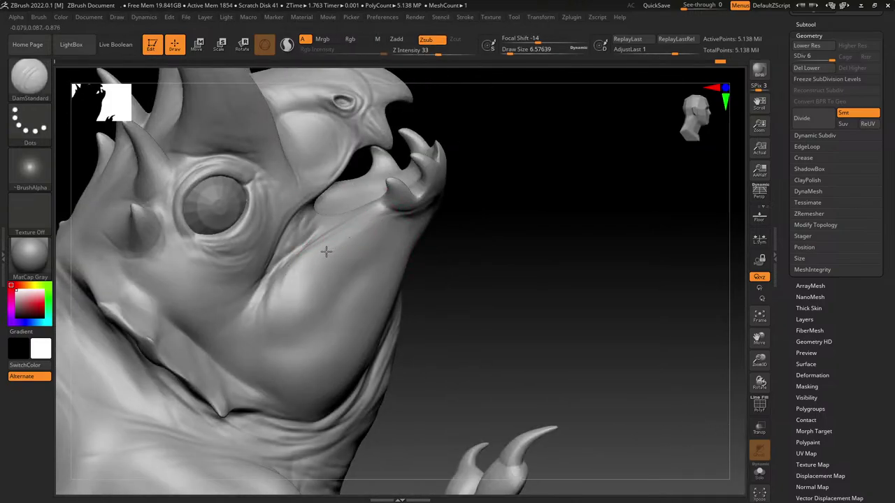
{"action": "mouse_move", "coordinate": [325, 249]}
{"action": "right_mouse_down"}
{"action": "mouse_move", "coordinate": [485, 238]}
{"action": "mouse_move", "coordinate": [397, 228]}
{"action": "right_mouse_up"}
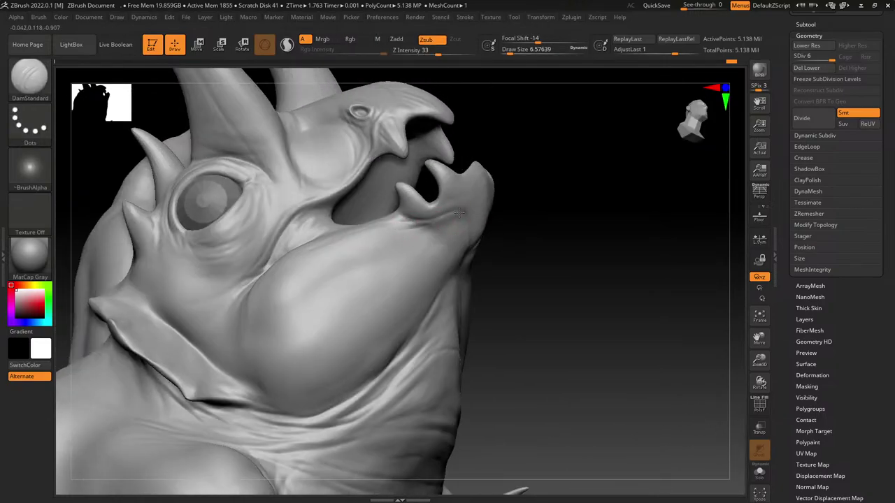
{"action": "mouse_move", "coordinate": [559, 175]}
{"action": "right_mouse_down"}
{"action": "mouse_move", "coordinate": [603, 193]}
{"action": "mouse_move", "coordinate": [541, 276]}
{"action": "right_mouse_up"}
{"action": "left_click_drag", "start_coordinate": [461, 225], "coordinate": [458, 233]}
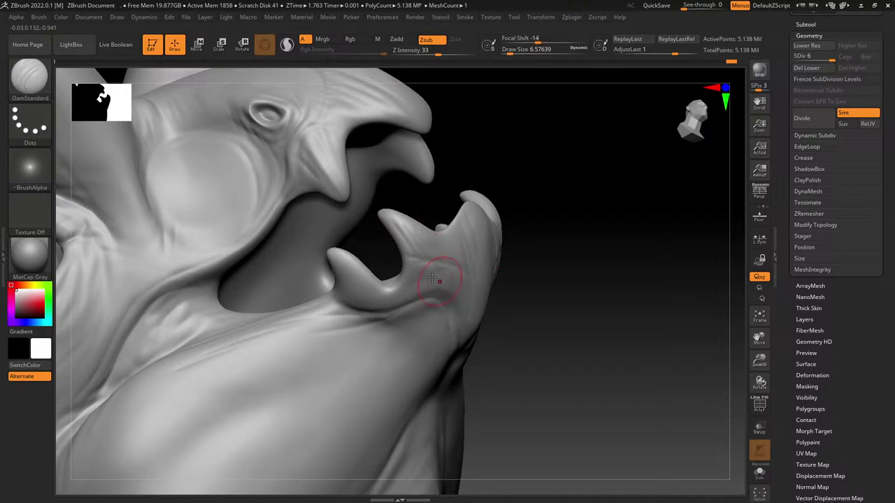
{"action": "key", "text": "shift"}
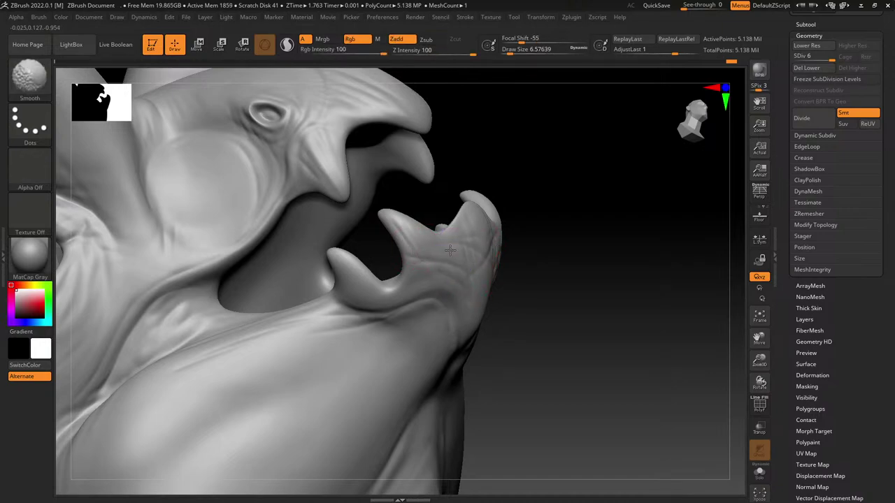
{"action": "left_click_drag", "start_coordinate": [428, 283], "coordinate": [366, 292]}
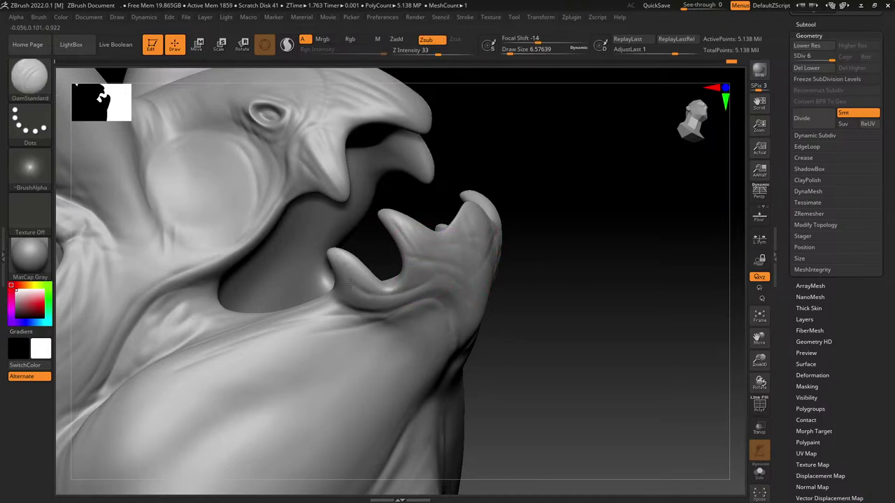
Step: Carve folds into the inside of the lower jaw and around the bases of its hooked teeth
{"action": "left_click_drag", "start_coordinate": [560, 227], "coordinate": [399, 269]}
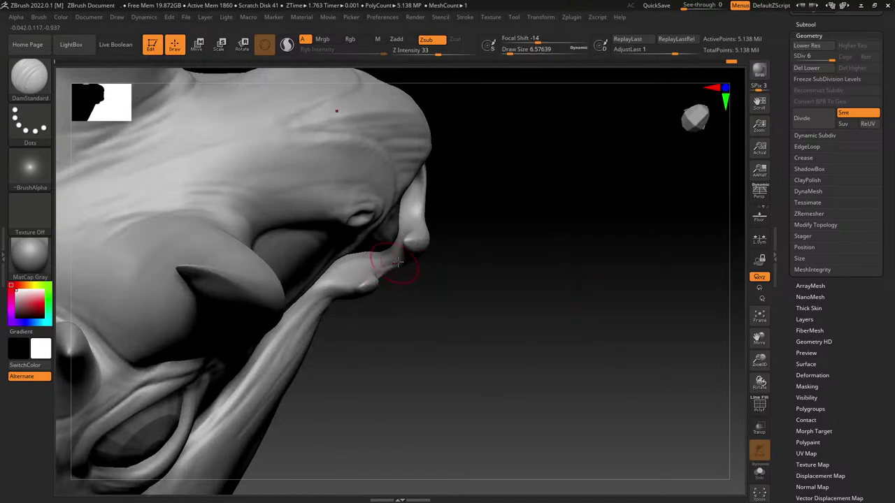
{"action": "mouse_move", "coordinate": [419, 316]}
{"action": "left_mouse_down"}
{"action": "mouse_move", "coordinate": [445, 228]}
{"action": "mouse_move", "coordinate": [521, 112]}
{"action": "mouse_move", "coordinate": [525, 202]}
{"action": "mouse_move", "coordinate": [407, 286]}
{"action": "left_mouse_up"}
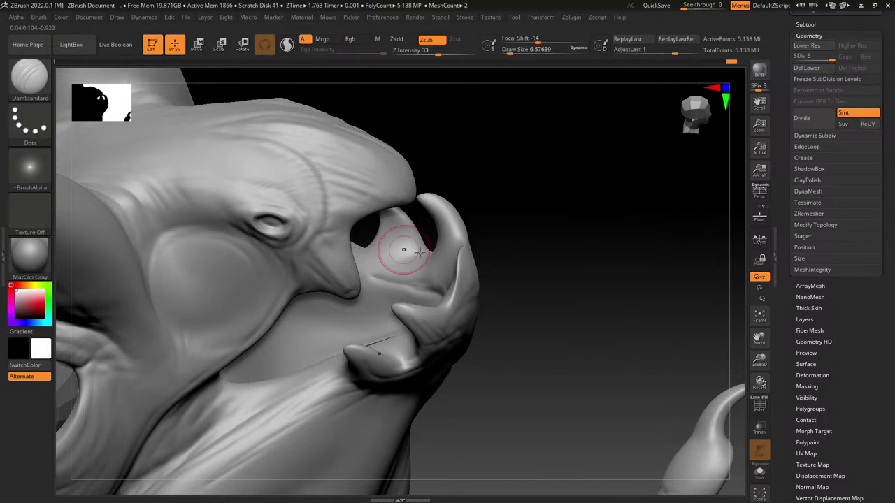
{"action": "mouse_move", "coordinate": [489, 266]}
{"action": "left_mouse_down"}
{"action": "mouse_move", "coordinate": [535, 296]}
{"action": "mouse_move", "coordinate": [435, 360]}
{"action": "mouse_move", "coordinate": [401, 364]}
{"action": "left_mouse_up"}
{"action": "mouse_move", "coordinate": [570, 281]}
{"action": "left_mouse_down"}
{"action": "mouse_move", "coordinate": [571, 315]}
{"action": "mouse_move", "coordinate": [552, 350]}
{"action": "left_mouse_up"}
{"action": "left_click_drag", "start_coordinate": [411, 351], "coordinate": [440, 320]}
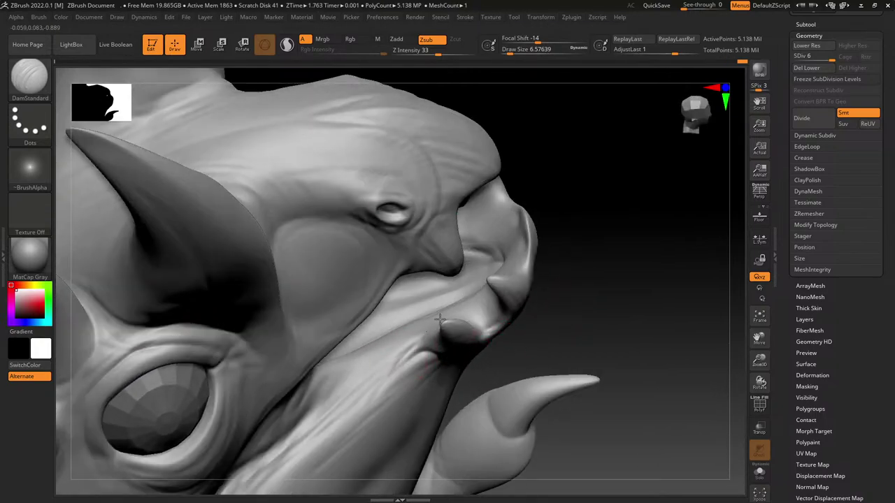
{"action": "mouse_move", "coordinate": [601, 300]}
{"action": "left_mouse_down"}
{"action": "mouse_move", "coordinate": [631, 281]}
{"action": "mouse_move", "coordinate": [452, 320]}
{"action": "left_mouse_up"}
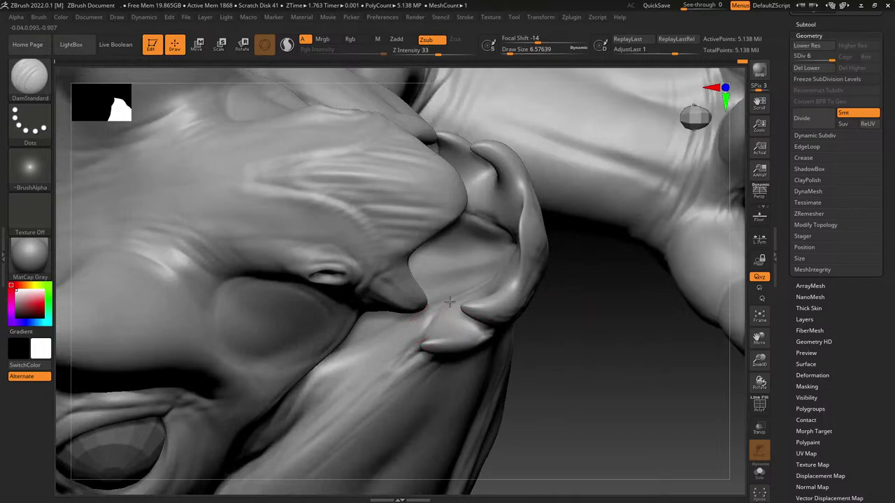
{"action": "left_click_drag", "start_coordinate": [575, 239], "coordinate": [564, 330], "text": "alt"}
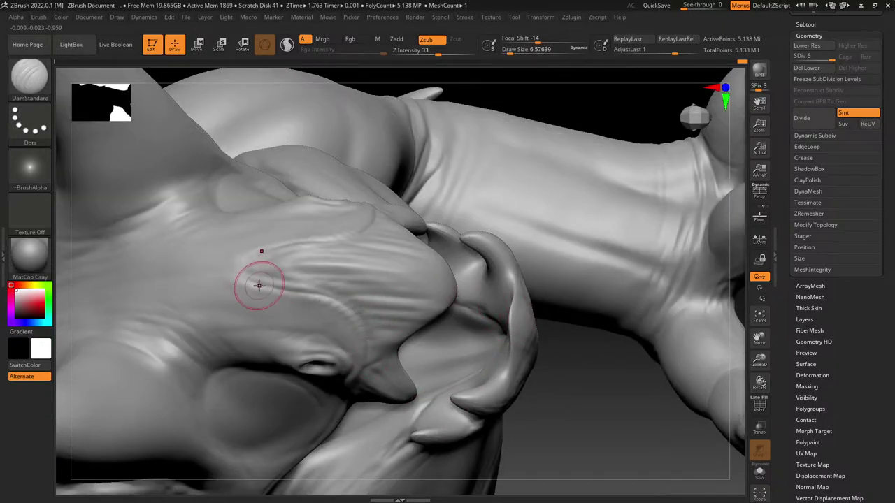
Step: Deepen the long wrinkles along the top of the beak, add cross creases near its tip and lightly smooth them
{"action": "mouse_move", "coordinate": [235, 270]}
{"action": "left_mouse_down"}
{"action": "mouse_move", "coordinate": [337, 295]}
{"action": "mouse_move", "coordinate": [290, 299]}
{"action": "left_mouse_up"}
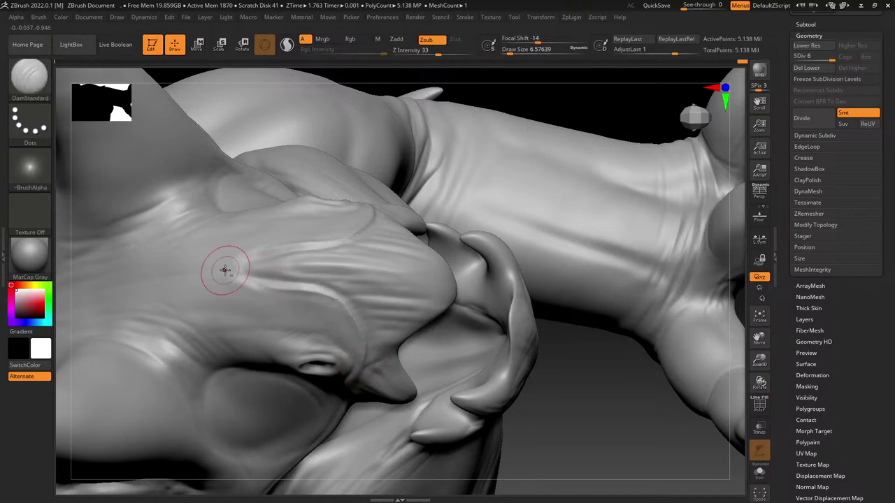
{"action": "mouse_move", "coordinate": [234, 270]}
{"action": "left_mouse_down"}
{"action": "mouse_move", "coordinate": [280, 271]}
{"action": "mouse_move", "coordinate": [355, 301]}
{"action": "left_mouse_up"}
{"action": "left_click_drag", "start_coordinate": [352, 296], "coordinate": [431, 304]}
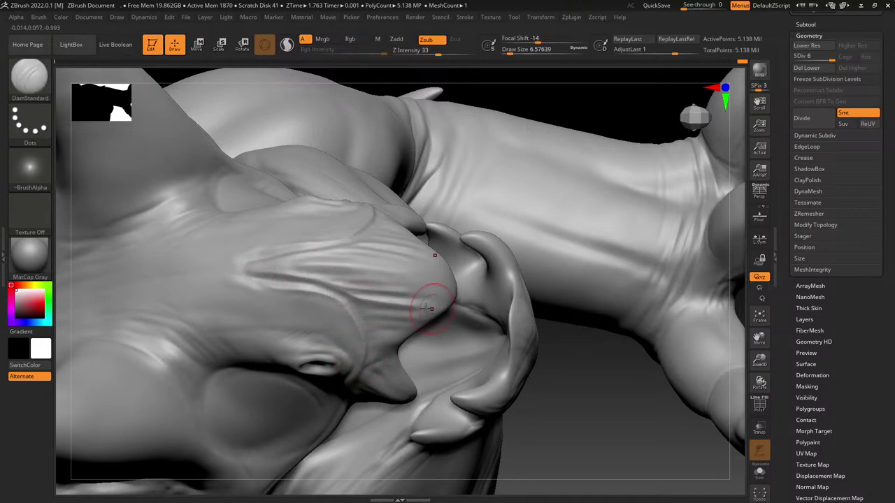
{"action": "mouse_move", "coordinate": [368, 313]}
{"action": "left_mouse_down"}
{"action": "mouse_move", "coordinate": [427, 300]}
{"action": "mouse_move", "coordinate": [410, 258]}
{"action": "left_mouse_up"}
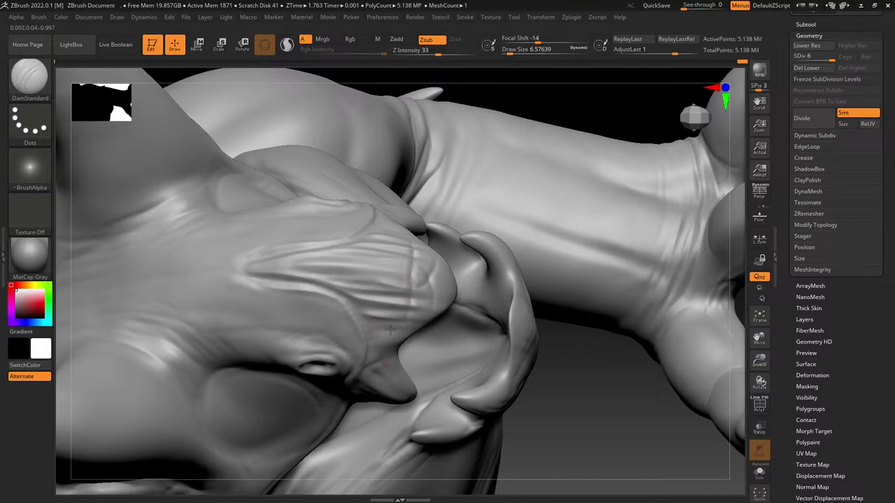
{"action": "key", "text": "shift"}
Step: Carve fine wrinkles around the nostril and down toward the smooth cheek area
{"action": "right_click_drag", "start_coordinate": [326, 282], "coordinate": [557, 270]}
{"action": "left_click", "coordinate": [517, 322]}
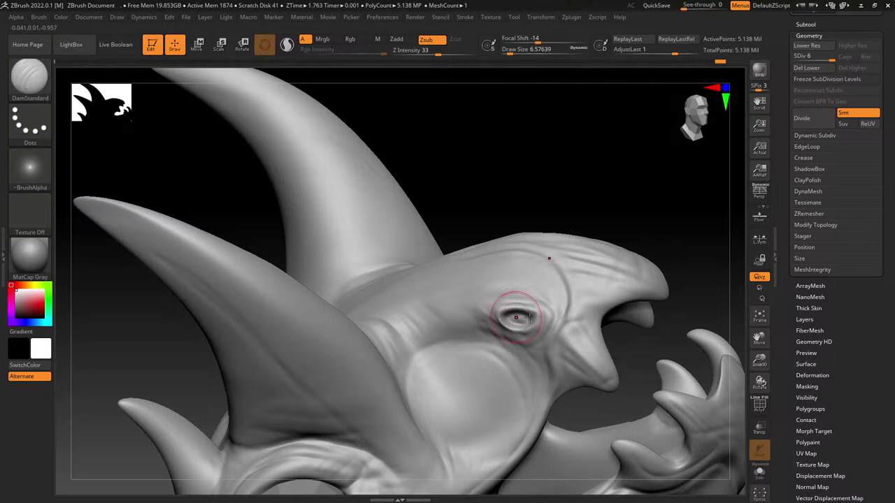
{"action": "left_click_drag", "start_coordinate": [515, 318], "coordinate": [531, 316]}
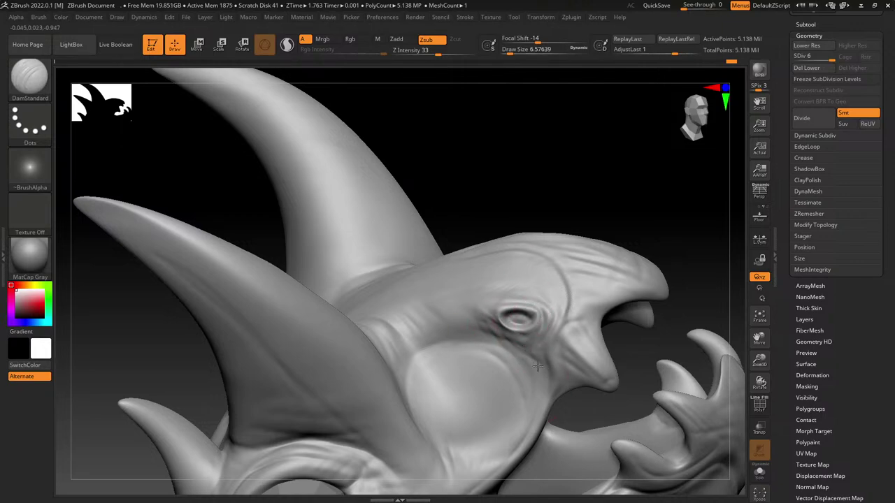
{"action": "mouse_move", "coordinate": [451, 423]}
{"action": "right_mouse_down"}
{"action": "mouse_move", "coordinate": [436, 265]}
{"action": "mouse_move", "coordinate": [380, 314]}
{"action": "right_mouse_up"}
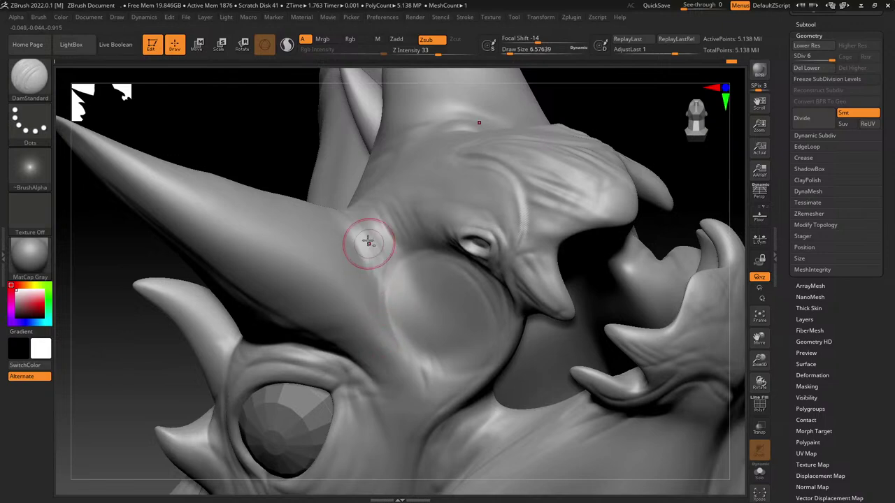
Step: Carve a row of short creases across the brow horn, from its base outward toward the tip
{"action": "right_click_drag", "start_coordinate": [370, 240], "coordinate": [381, 351]}
{"action": "mouse_move", "coordinate": [381, 344]}
{"action": "left_mouse_down"}
{"action": "mouse_move", "coordinate": [392, 421]}
{"action": "mouse_move", "coordinate": [382, 402]}
{"action": "left_mouse_up"}
{"action": "mouse_move", "coordinate": [362, 343]}
{"action": "left_mouse_down"}
{"action": "mouse_move", "coordinate": [373, 400]}
{"action": "mouse_move", "coordinate": [365, 398]}
{"action": "left_mouse_up"}
{"action": "left_click_drag", "start_coordinate": [344, 337], "coordinate": [353, 384]}
{"action": "mouse_move", "coordinate": [326, 330]}
{"action": "left_mouse_down"}
{"action": "mouse_move", "coordinate": [331, 354]}
{"action": "mouse_move", "coordinate": [321, 347]}
{"action": "left_mouse_up"}
{"action": "mouse_move", "coordinate": [295, 318]}
{"action": "left_mouse_down"}
{"action": "mouse_move", "coordinate": [302, 339]}
{"action": "mouse_move", "coordinate": [285, 338]}
{"action": "left_mouse_up"}
{"action": "mouse_move", "coordinate": [260, 312]}
{"action": "left_mouse_down"}
{"action": "mouse_move", "coordinate": [266, 337]}
{"action": "mouse_move", "coordinate": [243, 331]}
{"action": "mouse_move", "coordinate": [345, 363]}
{"action": "left_mouse_up"}
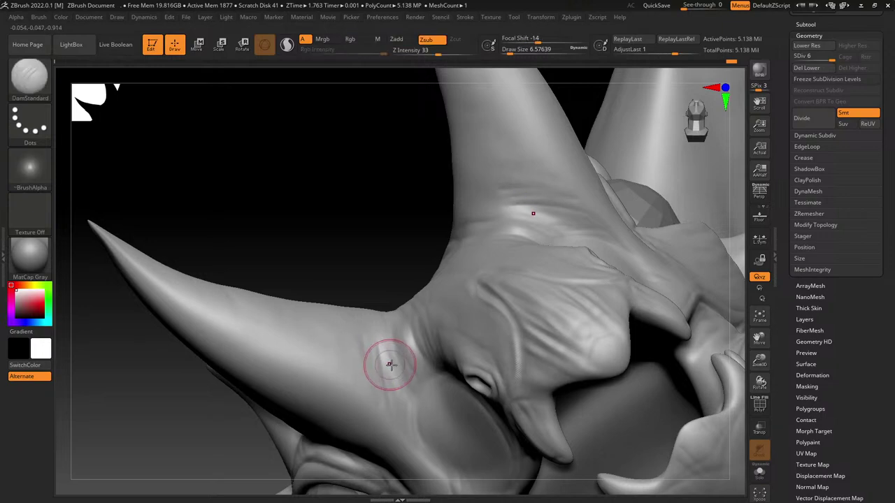
Step: Rework the creases on the upper side of the brow horn into evenly spaced rings
{"action": "right_click_drag", "start_coordinate": [427, 407], "coordinate": [467, 350], "text": "alt"}
{"action": "right_click_drag", "start_coordinate": [400, 280], "coordinate": [409, 327]}
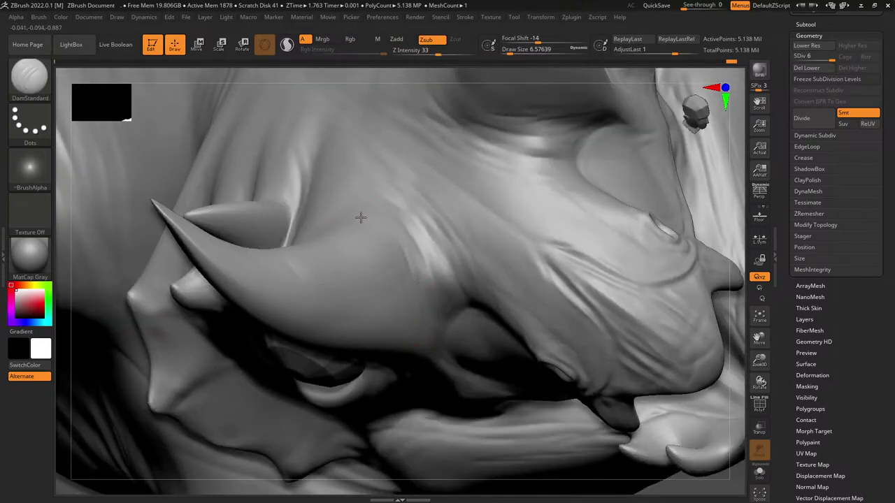
{"action": "right_click_drag", "start_coordinate": [389, 246], "coordinate": [364, 245]}
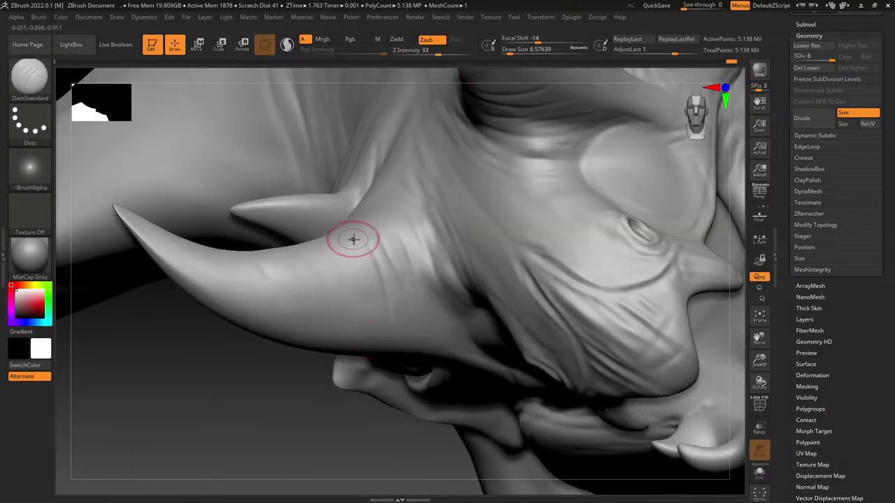
{"action": "key", "text": "ctrl+z"}
{"action": "mouse_move", "coordinate": [299, 340]}
{"action": "left_mouse_down"}
{"action": "mouse_move", "coordinate": [281, 270]}
{"action": "mouse_move", "coordinate": [237, 302]}
{"action": "mouse_move", "coordinate": [239, 289]}
{"action": "left_mouse_up"}
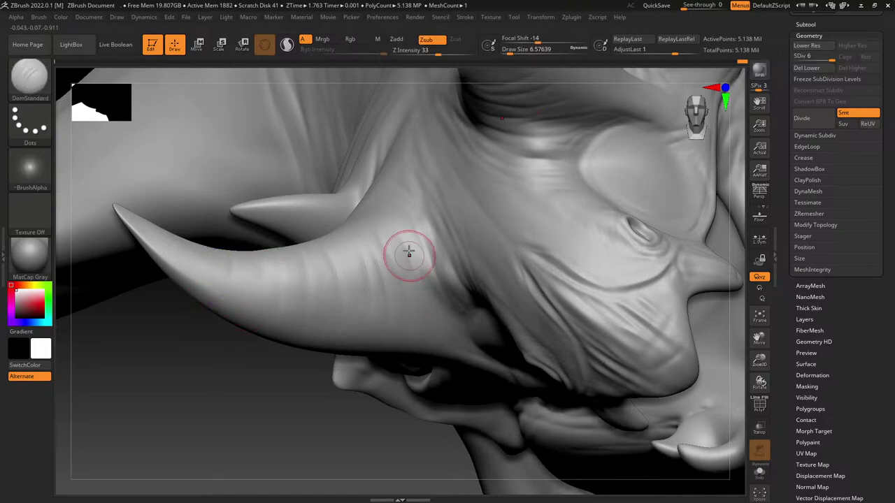
Step: Carve curved, layered wrinkles into the outer side of the brow horn's base above the eye
{"action": "right_click_drag", "start_coordinate": [405, 253], "coordinate": [439, 170]}
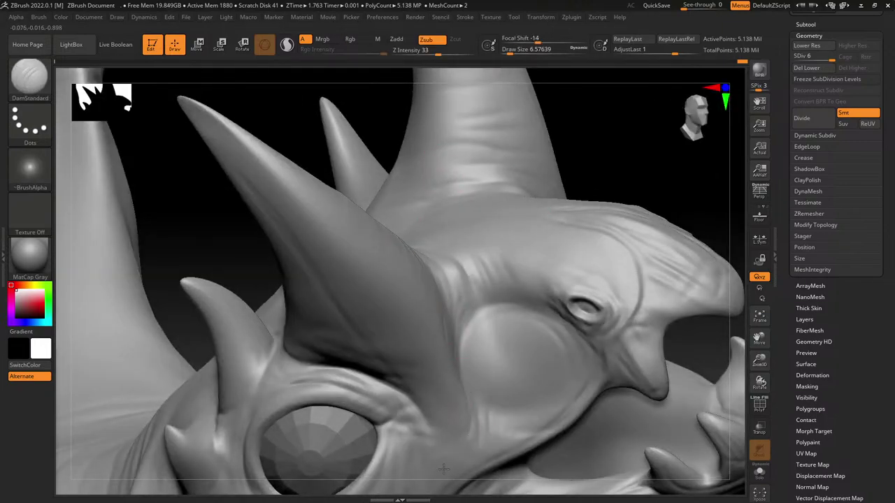
{"action": "right_click_drag", "start_coordinate": [443, 458], "coordinate": [498, 362]}
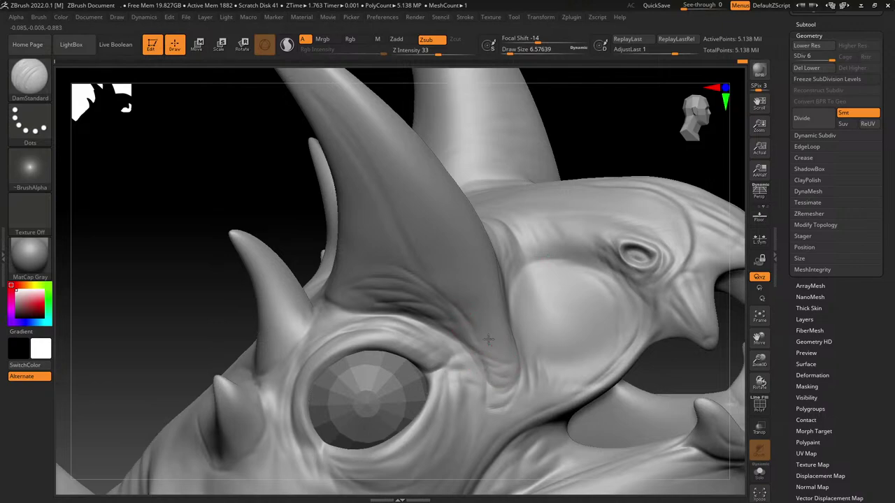
{"action": "left_click_drag", "start_coordinate": [375, 239], "coordinate": [431, 260]}
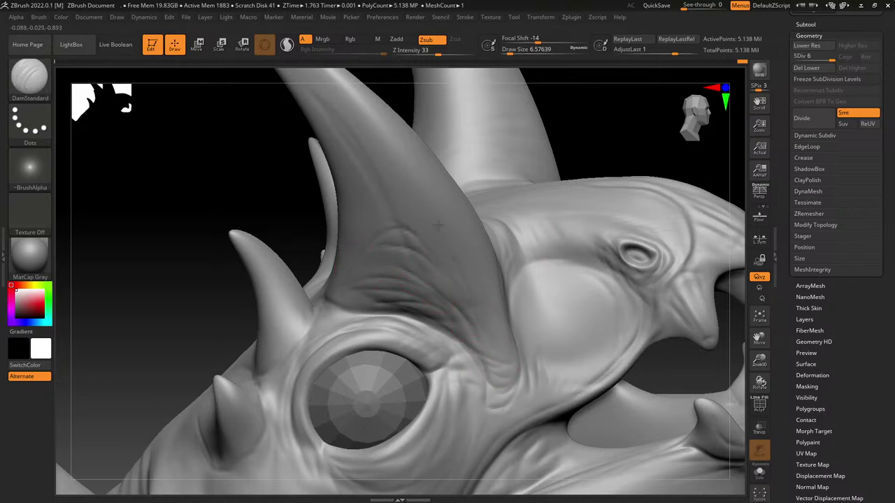
Step: Carve and soften creases on the rear side of the brow horn, from its base up the shaft
{"action": "mouse_move", "coordinate": [416, 195]}
{"action": "right_mouse_down"}
{"action": "mouse_move", "coordinate": [454, 340]}
{"action": "mouse_move", "coordinate": [443, 315]}
{"action": "mouse_move", "coordinate": [434, 370]}
{"action": "mouse_move", "coordinate": [343, 390]}
{"action": "right_mouse_up"}
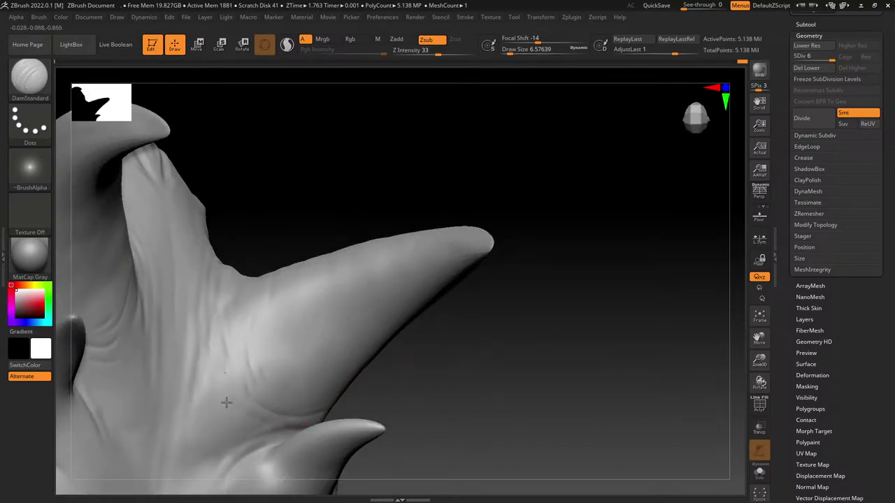
{"action": "key", "text": "shift"}
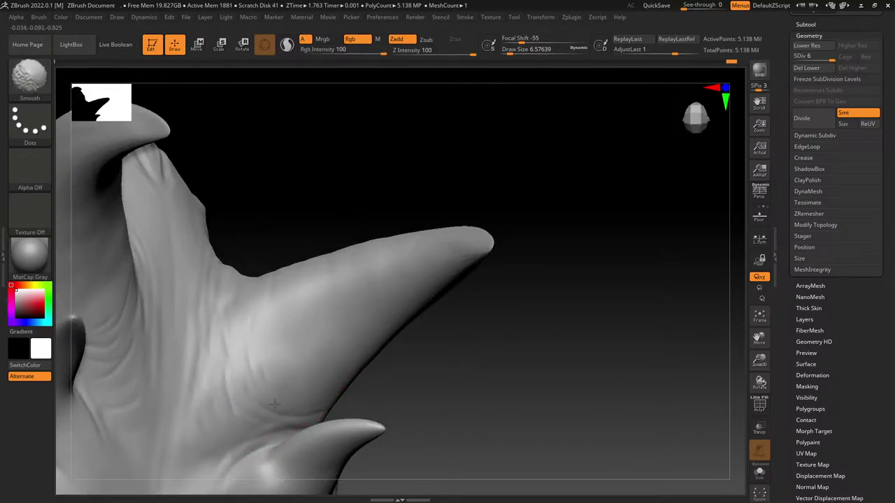
{"action": "right_click_drag", "start_coordinate": [447, 253], "coordinate": [462, 361]}
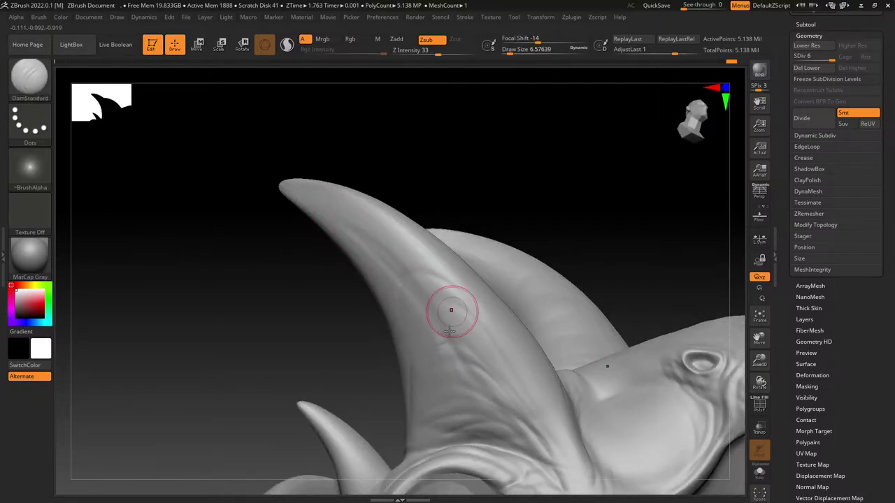
{"action": "mouse_move", "coordinate": [454, 310]}
{"action": "right_mouse_down"}
{"action": "mouse_move", "coordinate": [459, 276]}
{"action": "mouse_move", "coordinate": [455, 324]}
{"action": "right_mouse_up"}
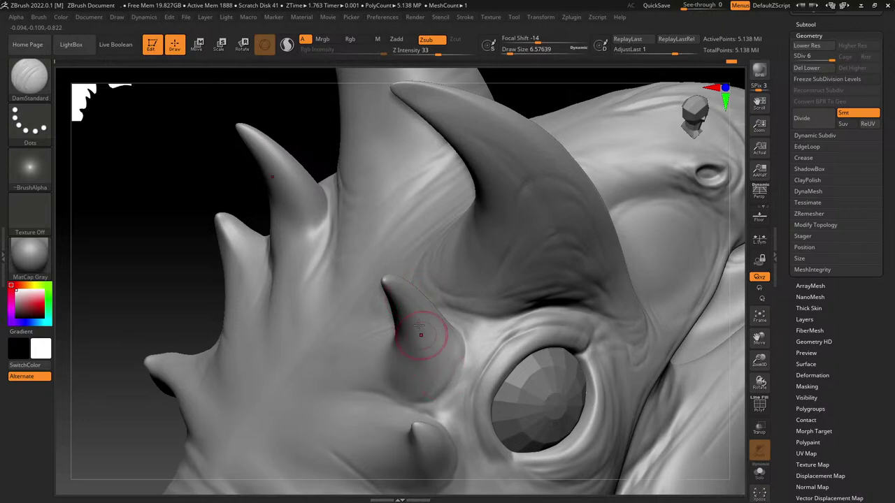
Step: Carve radiating folds into the base of the upper small spike behind the eye
{"action": "right_click_drag", "start_coordinate": [415, 346], "coordinate": [403, 320]}
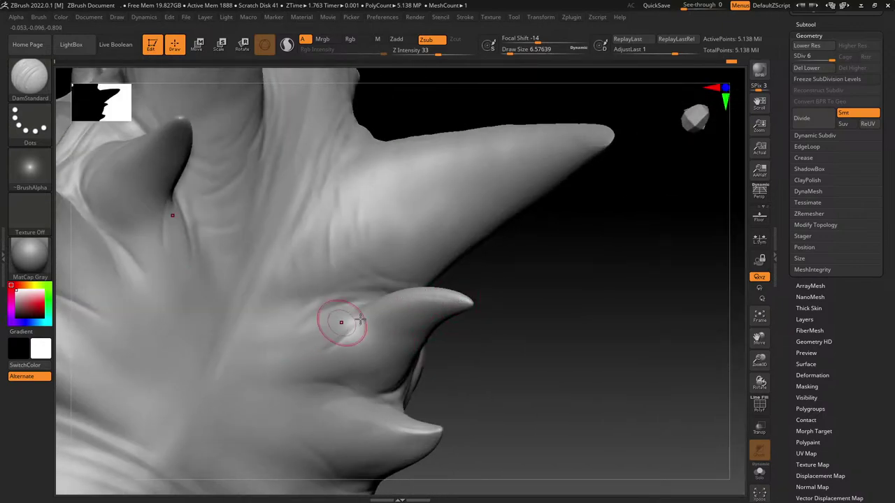
{"action": "left_click_drag", "start_coordinate": [342, 324], "coordinate": [407, 311]}
{"action": "left_click_drag", "start_coordinate": [316, 338], "coordinate": [395, 334]}
{"action": "left_click_drag", "start_coordinate": [300, 362], "coordinate": [368, 363]}
{"action": "left_click_drag", "start_coordinate": [306, 378], "coordinate": [370, 379]}
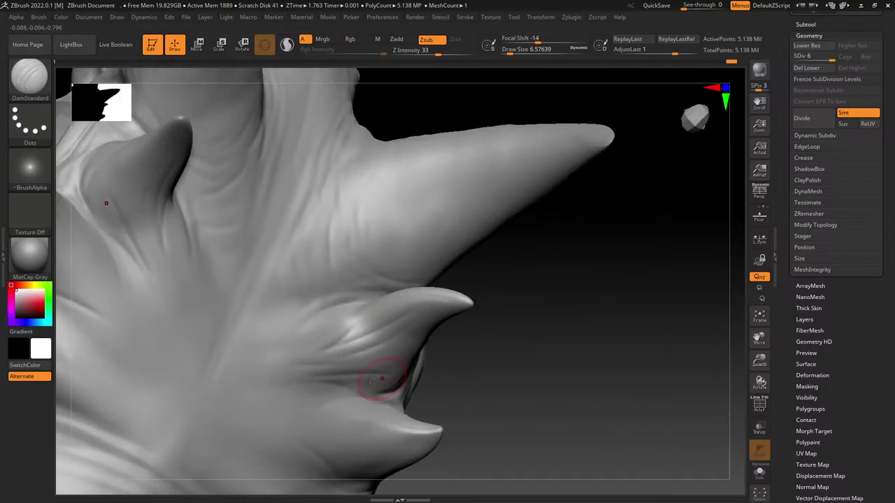
Step: Carve lengthwise grooves from the tip to the base of the lower small spike behind the eye
{"action": "right_click_drag", "start_coordinate": [347, 318], "coordinate": [509, 337]}
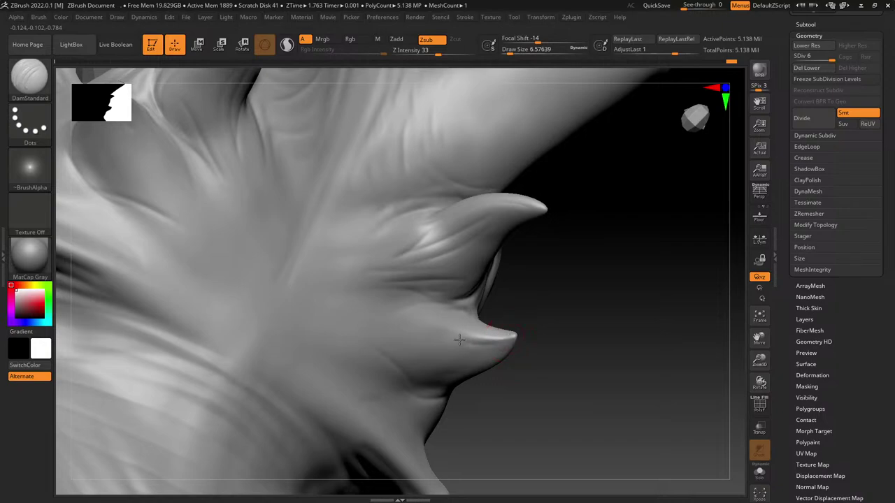
{"action": "left_click_drag", "start_coordinate": [487, 354], "coordinate": [394, 344]}
{"action": "left_click_drag", "start_coordinate": [440, 371], "coordinate": [380, 340]}
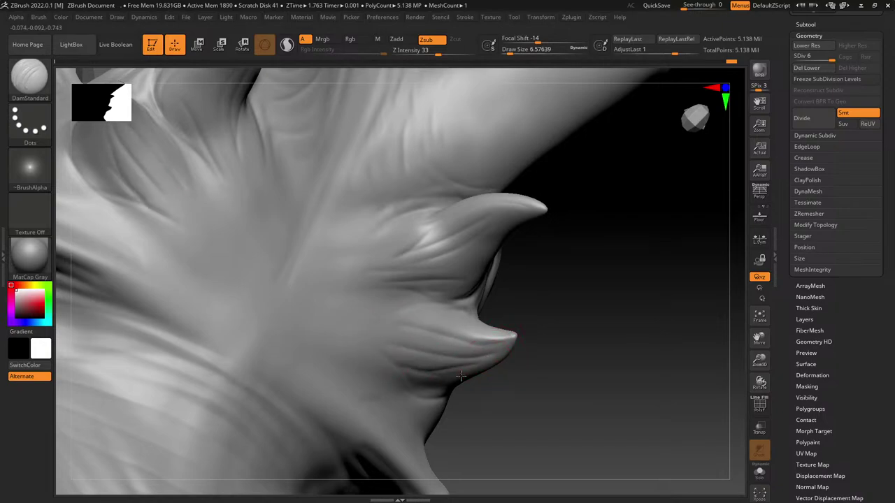
Step: Carve creases along the rear edge of the head where the neck frill begins and around its first points
{"action": "right_click_drag", "start_coordinate": [444, 329], "coordinate": [372, 260], "text": "alt"}
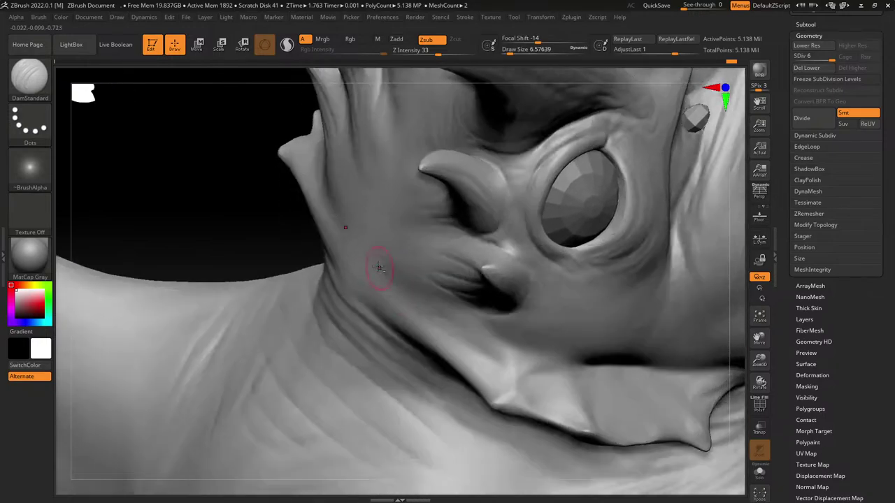
{"action": "right_click_drag", "start_coordinate": [423, 317], "coordinate": [514, 385]}
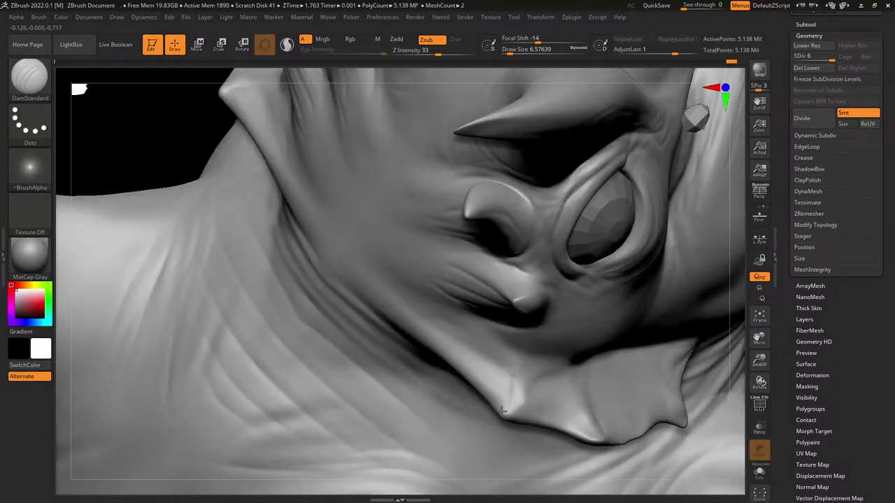
{"action": "right_click_drag", "start_coordinate": [482, 361], "coordinate": [478, 398]}
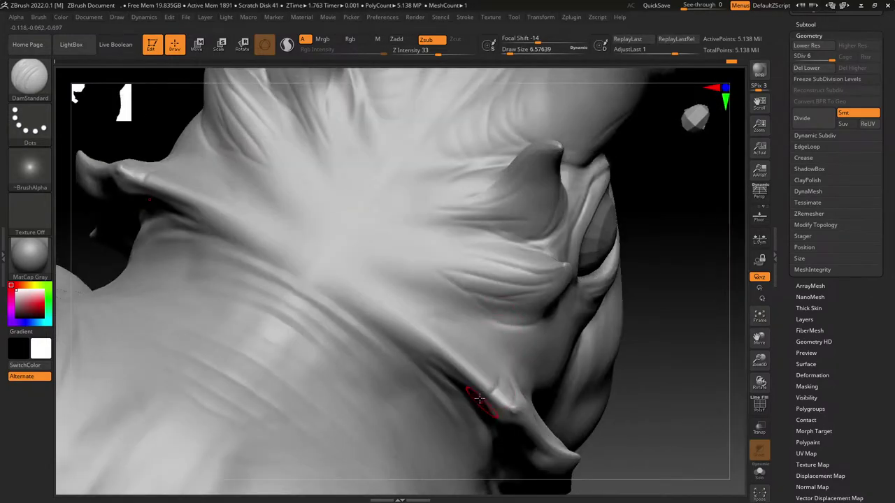
{"action": "mouse_move", "coordinate": [481, 374]}
{"action": "left_mouse_down"}
{"action": "mouse_move", "coordinate": [439, 336]}
{"action": "mouse_move", "coordinate": [382, 305]}
{"action": "left_mouse_up"}
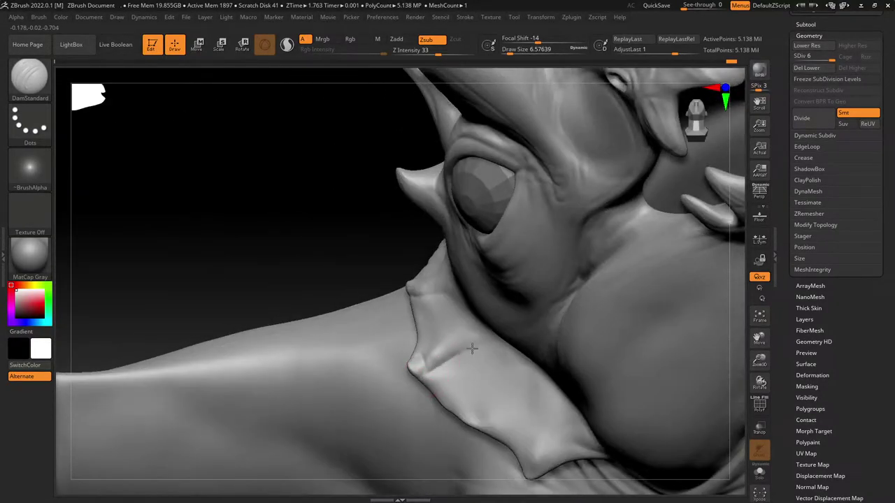
Step: Carve creases from the frill's edge points across both the outer and rear faces of its membrane
{"action": "mouse_move", "coordinate": [436, 366]}
{"action": "left_mouse_down"}
{"action": "mouse_move", "coordinate": [474, 344]}
{"action": "mouse_move", "coordinate": [470, 329]}
{"action": "left_mouse_up"}
{"action": "mouse_move", "coordinate": [470, 329]}
{"action": "right_mouse_down"}
{"action": "mouse_move", "coordinate": [492, 216]}
{"action": "mouse_move", "coordinate": [475, 316]}
{"action": "right_mouse_up"}
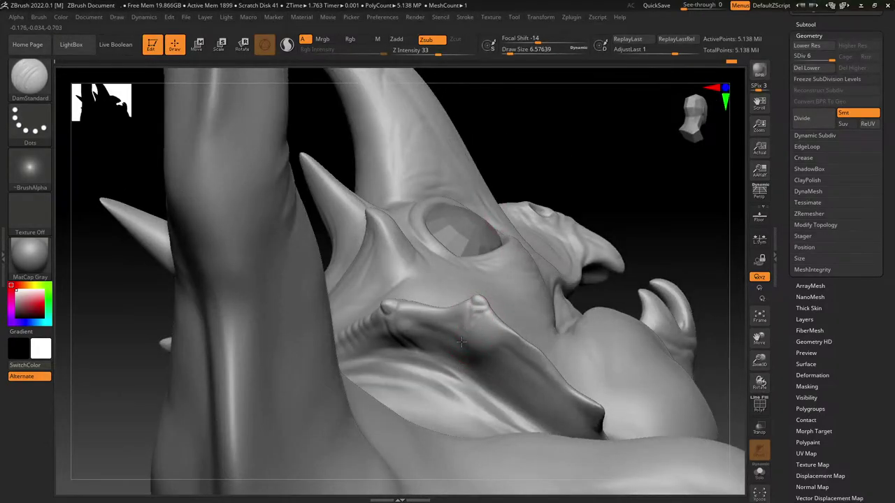
{"action": "right_click_drag", "start_coordinate": [534, 325], "coordinate": [424, 326], "text": "alt"}
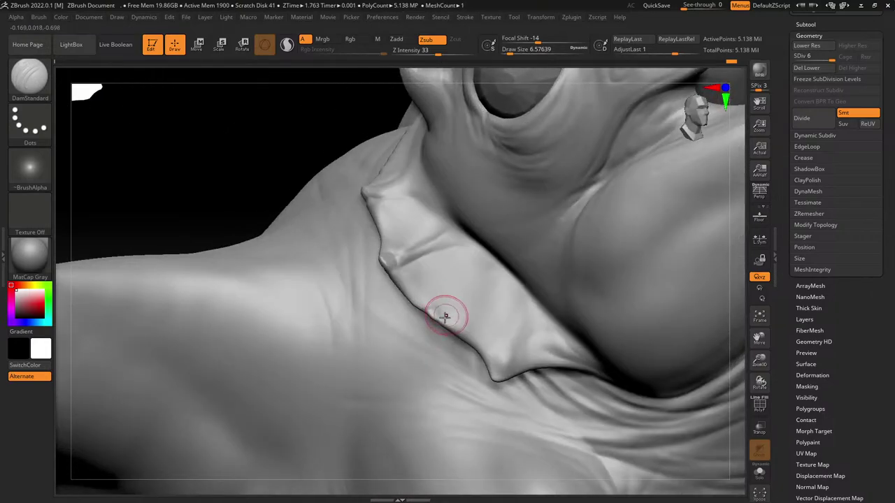
{"action": "left_click_drag", "start_coordinate": [485, 264], "coordinate": [429, 313]}
{"action": "right_click_drag", "start_coordinate": [464, 292], "coordinate": [499, 292]}
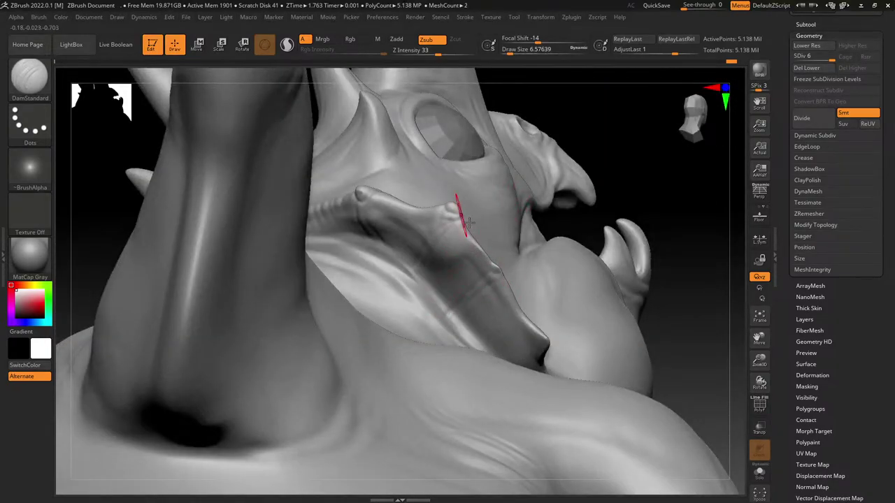
{"action": "right_click_drag", "start_coordinate": [469, 222], "coordinate": [416, 359]}
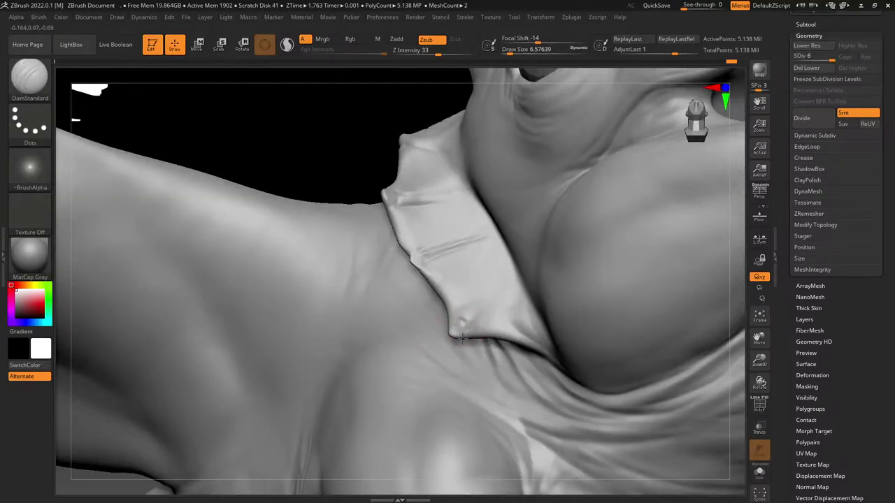
{"action": "mouse_move", "coordinate": [469, 296]}
{"action": "right_mouse_down"}
{"action": "mouse_move", "coordinate": [544, 232]}
{"action": "mouse_move", "coordinate": [525, 309]}
{"action": "right_mouse_up"}
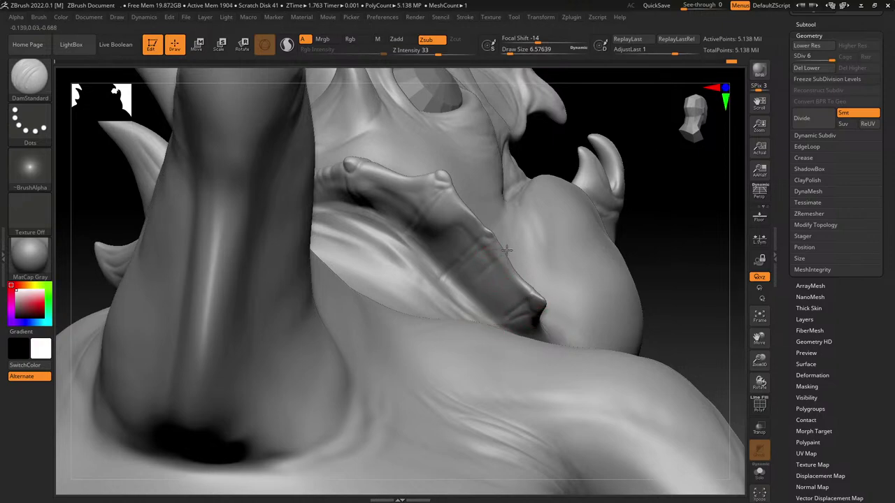
Step: Carve creases inward from the upper edge points across the outer face of the neck frill
{"action": "mouse_move", "coordinate": [507, 250]}
{"action": "right_mouse_down"}
{"action": "mouse_move", "coordinate": [455, 310]}
{"action": "mouse_move", "coordinate": [484, 270]}
{"action": "right_mouse_up"}
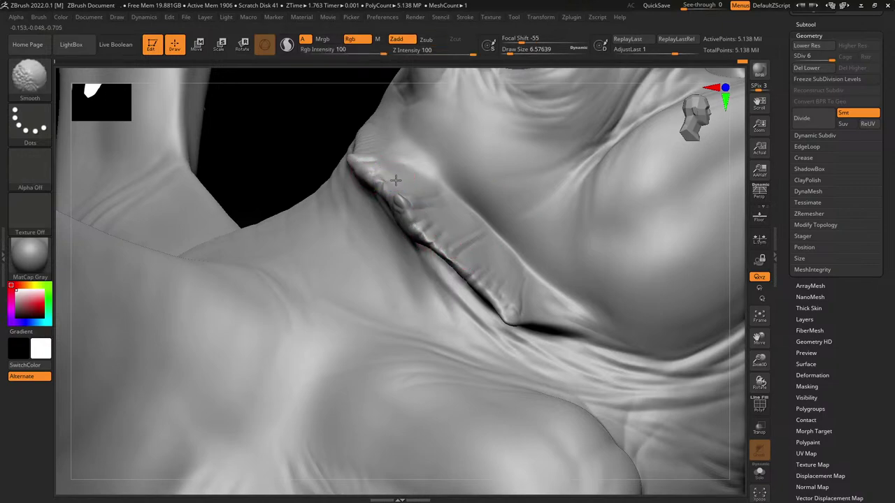
{"action": "right_click_drag", "start_coordinate": [550, 279], "coordinate": [505, 313]}
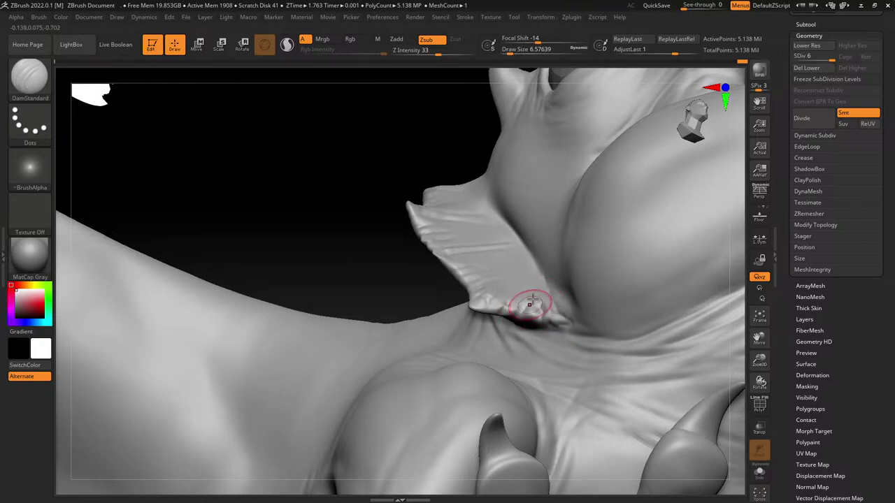
{"action": "right_click_drag", "start_coordinate": [524, 289], "coordinate": [524, 329]}
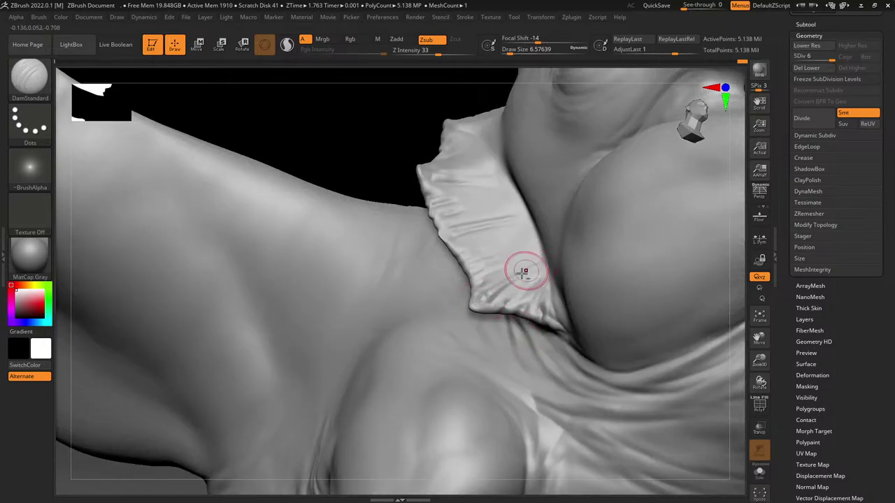
{"action": "mouse_move", "coordinate": [515, 262]}
{"action": "right_mouse_down"}
{"action": "mouse_move", "coordinate": [481, 340]}
{"action": "mouse_move", "coordinate": [481, 372]}
{"action": "right_mouse_up"}
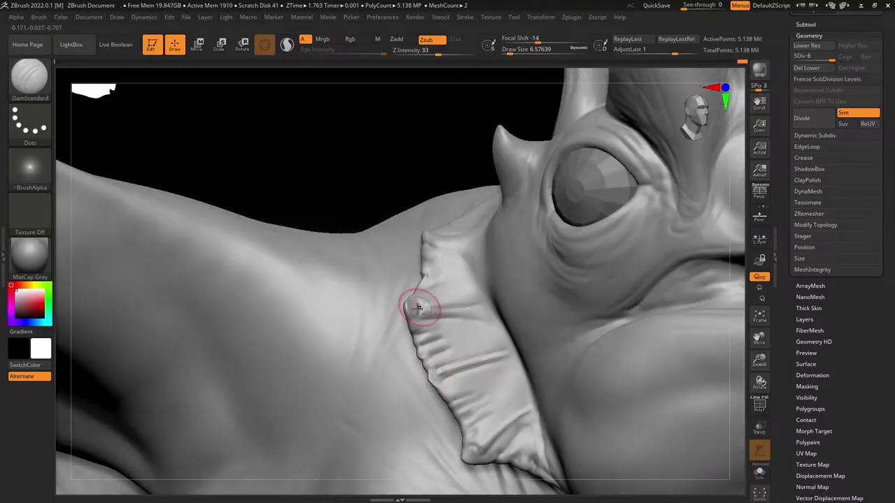
{"action": "left_click_drag", "start_coordinate": [410, 309], "coordinate": [455, 306]}
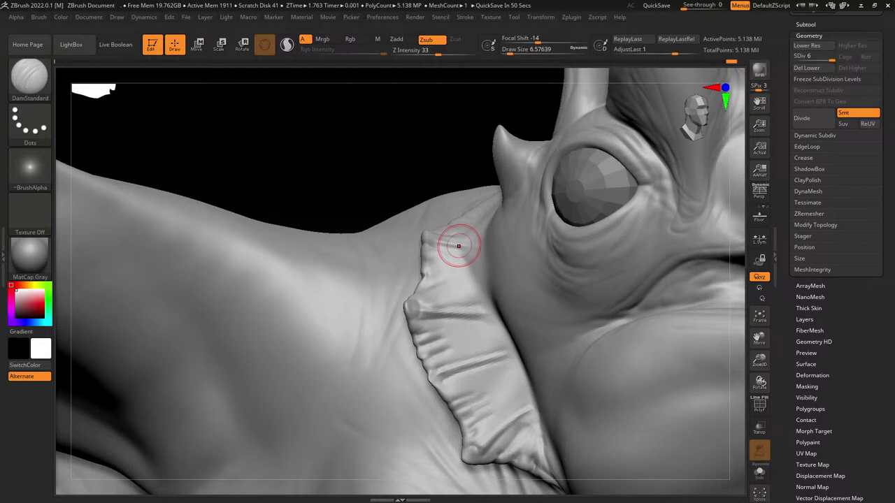
{"action": "right_click_drag", "start_coordinate": [449, 209], "coordinate": [454, 260]}
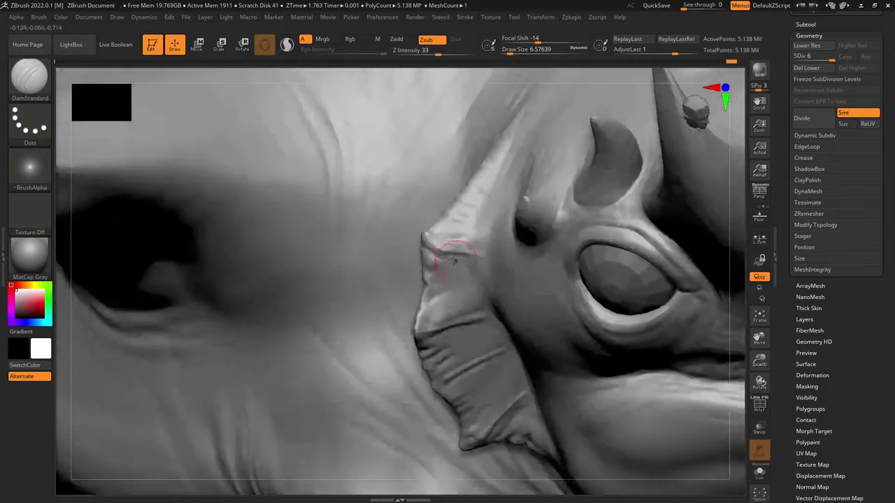
{"action": "left_click_drag", "start_coordinate": [428, 239], "coordinate": [479, 239]}
{"action": "mouse_move", "coordinate": [431, 265]}
{"action": "left_mouse_down"}
{"action": "mouse_move", "coordinate": [477, 271]}
{"action": "mouse_move", "coordinate": [484, 286]}
{"action": "left_mouse_up"}
{"action": "mouse_move", "coordinate": [430, 297]}
{"action": "left_mouse_down"}
{"action": "mouse_move", "coordinate": [485, 303]}
{"action": "mouse_move", "coordinate": [477, 308]}
{"action": "left_mouse_up"}
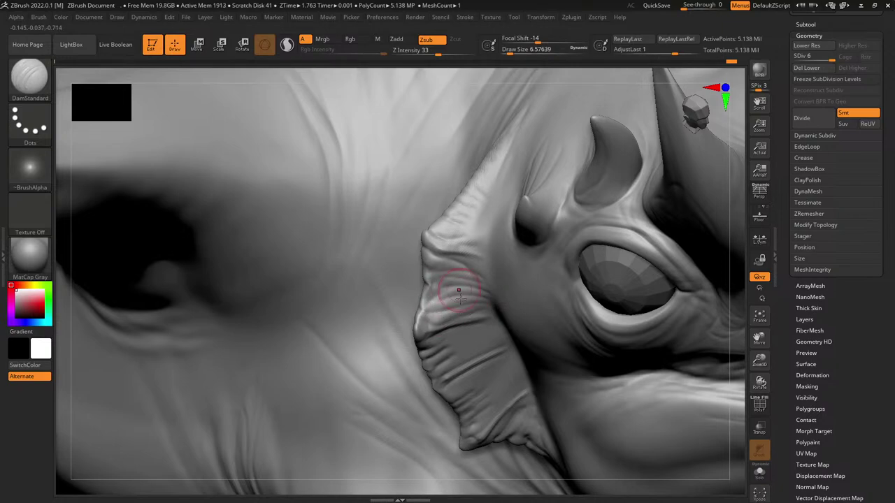
Step: Carve closely spaced creases across the lower half of the frill's outer face
{"action": "right_click_drag", "start_coordinate": [457, 288], "coordinate": [477, 325]}
{"action": "mouse_move", "coordinate": [445, 383]}
{"action": "left_mouse_down"}
{"action": "mouse_move", "coordinate": [509, 345]}
{"action": "mouse_move", "coordinate": [476, 340]}
{"action": "mouse_move", "coordinate": [443, 318]}
{"action": "mouse_move", "coordinate": [489, 349]}
{"action": "mouse_move", "coordinate": [455, 392]}
{"action": "mouse_move", "coordinate": [516, 381]}
{"action": "left_mouse_up"}
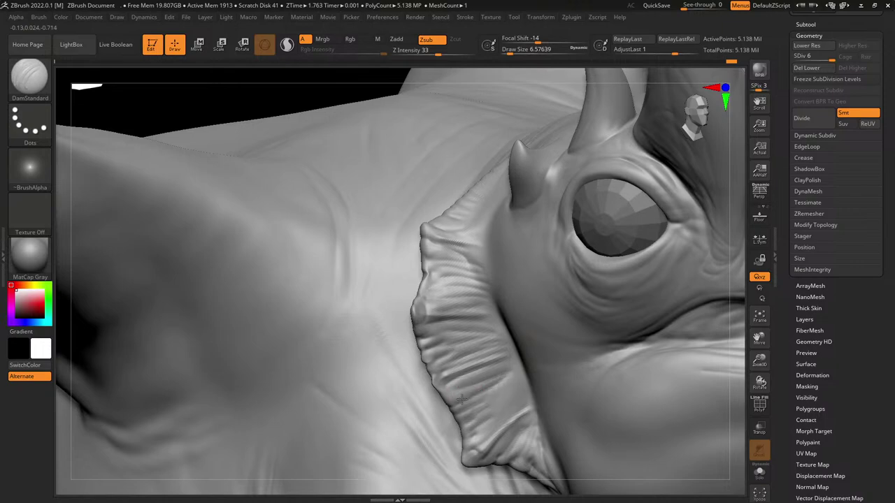
{"action": "left_click_drag", "start_coordinate": [461, 401], "coordinate": [509, 387]}
{"action": "left_click_drag", "start_coordinate": [474, 417], "coordinate": [511, 403]}
Step: Carve creases outward from where the frill joins the head, continuing up along its narrow upper end
{"action": "mouse_move", "coordinate": [529, 358]}
{"action": "right_mouse_down"}
{"action": "mouse_move", "coordinate": [543, 349]}
{"action": "mouse_move", "coordinate": [525, 390]}
{"action": "right_mouse_up"}
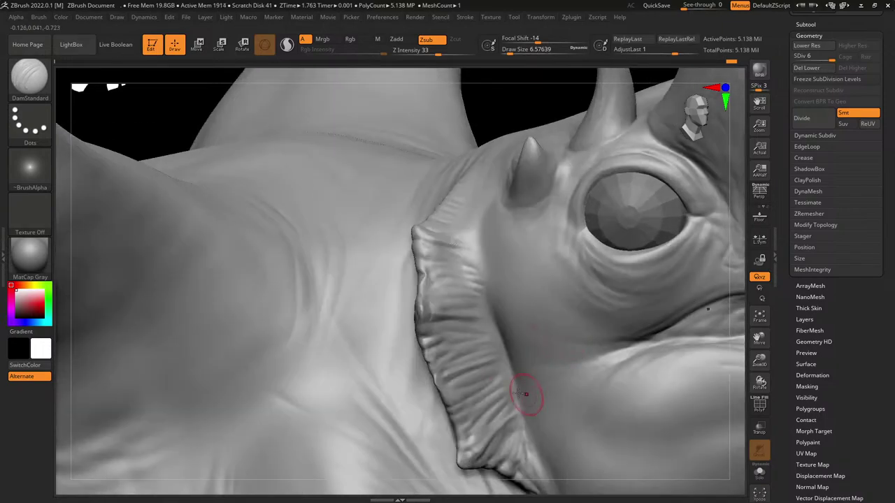
{"action": "mouse_move", "coordinate": [505, 368]}
{"action": "left_mouse_down"}
{"action": "mouse_move", "coordinate": [481, 372]}
{"action": "mouse_move", "coordinate": [471, 357]}
{"action": "left_mouse_up"}
{"action": "mouse_move", "coordinate": [495, 328]}
{"action": "left_mouse_down"}
{"action": "mouse_move", "coordinate": [465, 342]}
{"action": "mouse_move", "coordinate": [440, 308]}
{"action": "mouse_move", "coordinate": [430, 309]}
{"action": "left_mouse_up"}
{"action": "mouse_move", "coordinate": [484, 302]}
{"action": "left_mouse_down"}
{"action": "mouse_move", "coordinate": [440, 293]}
{"action": "mouse_move", "coordinate": [441, 261]}
{"action": "mouse_move", "coordinate": [460, 250]}
{"action": "left_mouse_up"}
{"action": "right_click_drag", "start_coordinate": [476, 221], "coordinate": [414, 384]}
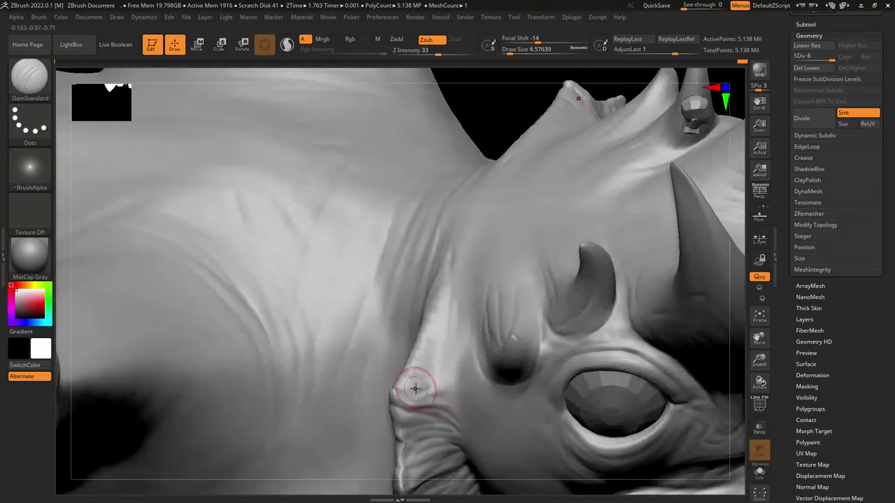
{"action": "mouse_move", "coordinate": [428, 378]}
{"action": "left_mouse_down"}
{"action": "mouse_move", "coordinate": [454, 348]}
{"action": "mouse_move", "coordinate": [436, 336]}
{"action": "mouse_move", "coordinate": [453, 328]}
{"action": "mouse_move", "coordinate": [435, 300]}
{"action": "mouse_move", "coordinate": [436, 266]}
{"action": "left_mouse_up"}
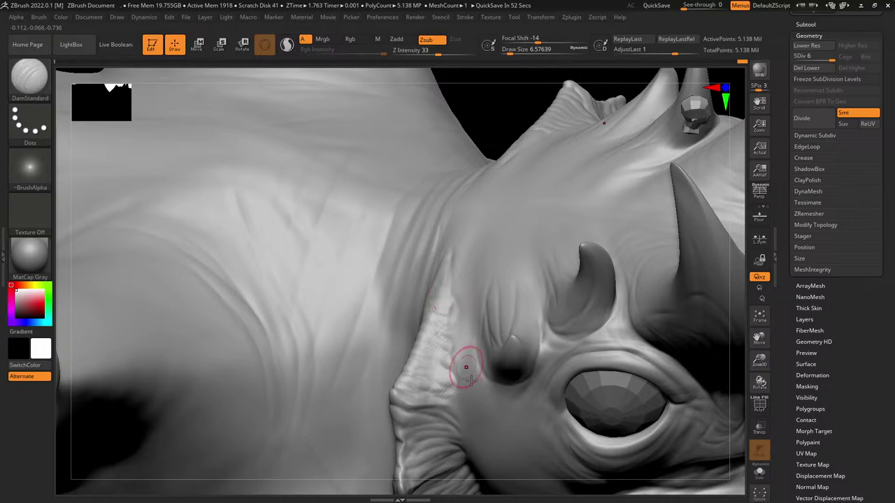
Step: Carve parallel creases across the rear face of the frill, from its lower section up past the middle edge points
{"action": "mouse_move", "coordinate": [466, 366]}
{"action": "right_mouse_down", "text": "alt"}
{"action": "mouse_move", "coordinate": [419, 186]}
{"action": "mouse_move", "coordinate": [443, 263]}
{"action": "mouse_move", "coordinate": [472, 256]}
{"action": "mouse_move", "coordinate": [464, 244]}
{"action": "right_mouse_up", "text": "alt"}
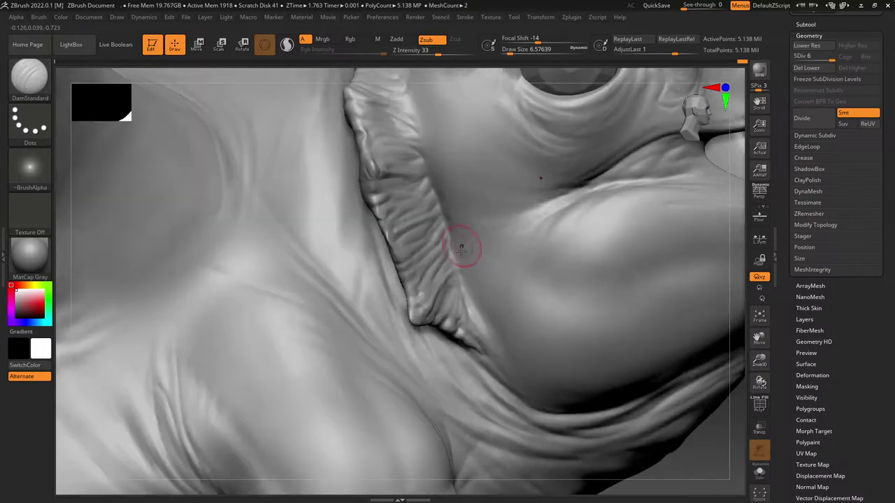
{"action": "right_click_drag", "start_coordinate": [475, 348], "coordinate": [545, 329]}
{"action": "mouse_move", "coordinate": [490, 296]}
{"action": "left_mouse_down"}
{"action": "mouse_move", "coordinate": [435, 291]}
{"action": "mouse_move", "coordinate": [437, 281]}
{"action": "left_mouse_up"}
{"action": "left_click_drag", "start_coordinate": [493, 275], "coordinate": [436, 270]}
{"action": "left_click_drag", "start_coordinate": [495, 260], "coordinate": [434, 254]}
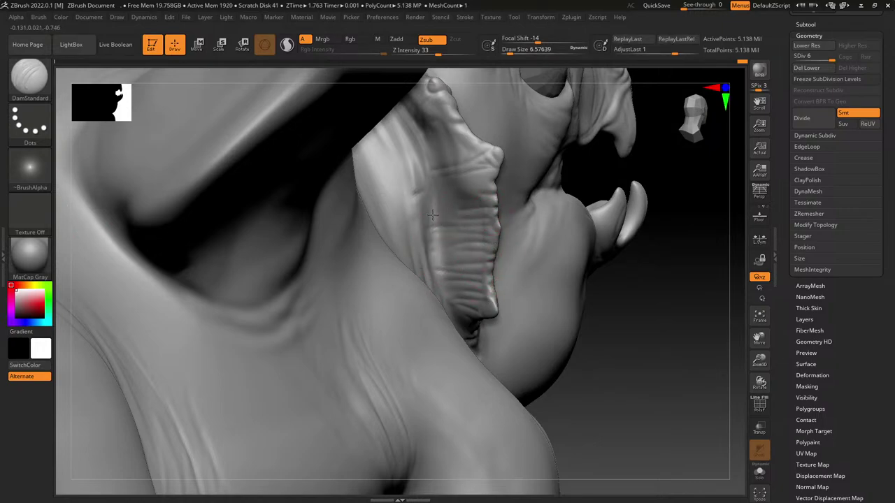
{"action": "mouse_move", "coordinate": [496, 192]}
{"action": "left_mouse_down"}
{"action": "mouse_move", "coordinate": [454, 185]}
{"action": "mouse_move", "coordinate": [455, 174]}
{"action": "left_mouse_up"}
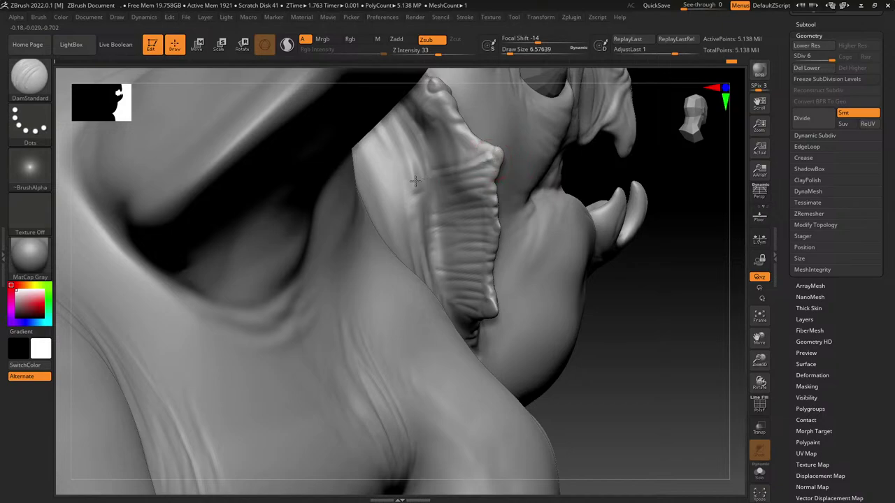
{"action": "left_click_drag", "start_coordinate": [498, 154], "coordinate": [451, 169]}
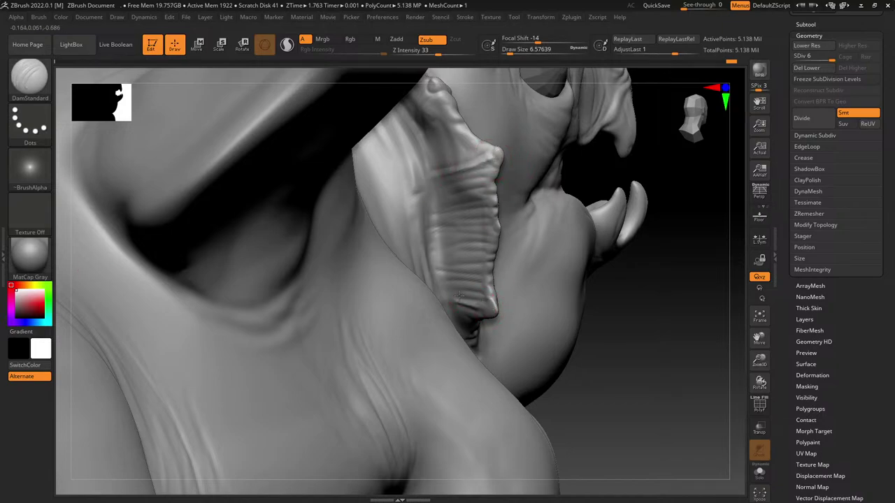
{"action": "right_click_drag", "start_coordinate": [494, 237], "coordinate": [503, 373], "text": "alt"}
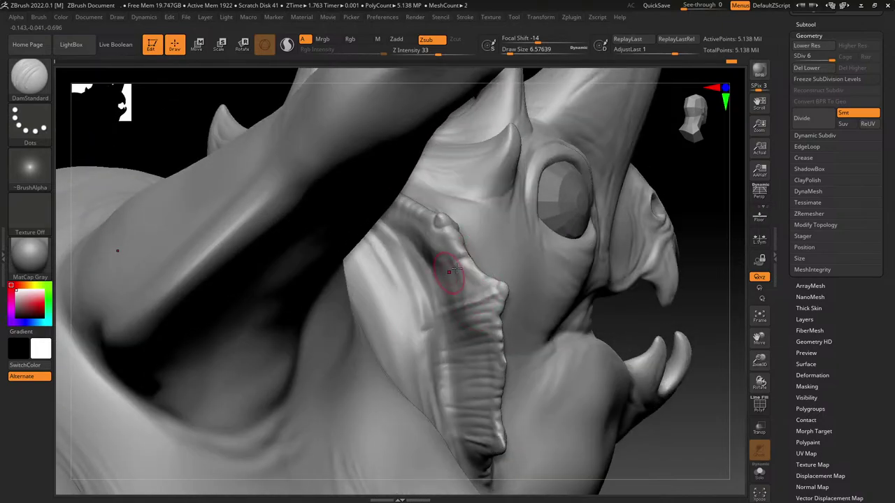
{"action": "left_click_drag", "start_coordinate": [451, 267], "coordinate": [436, 286]}
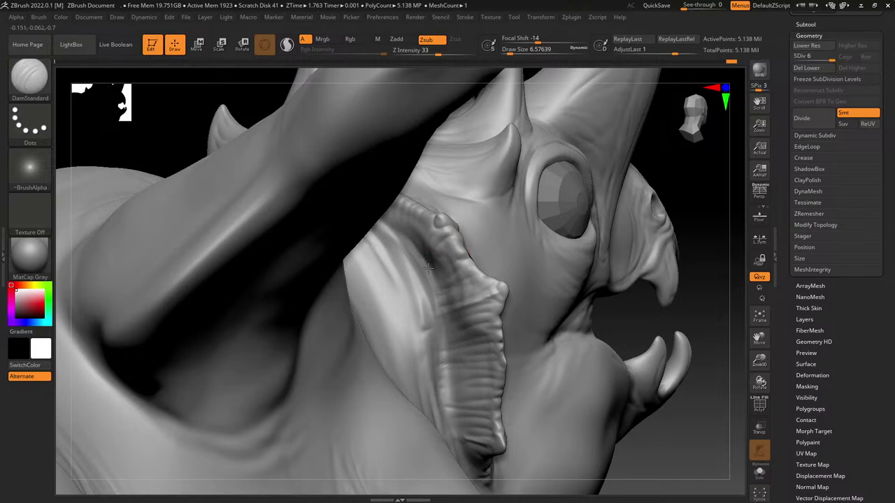
Step: Add fine creases between the existing folds on the upper part of the frill's outer face
{"action": "mouse_move", "coordinate": [443, 200]}
{"action": "right_mouse_down"}
{"action": "mouse_move", "coordinate": [451, 231]}
{"action": "mouse_move", "coordinate": [427, 210]}
{"action": "right_mouse_up"}
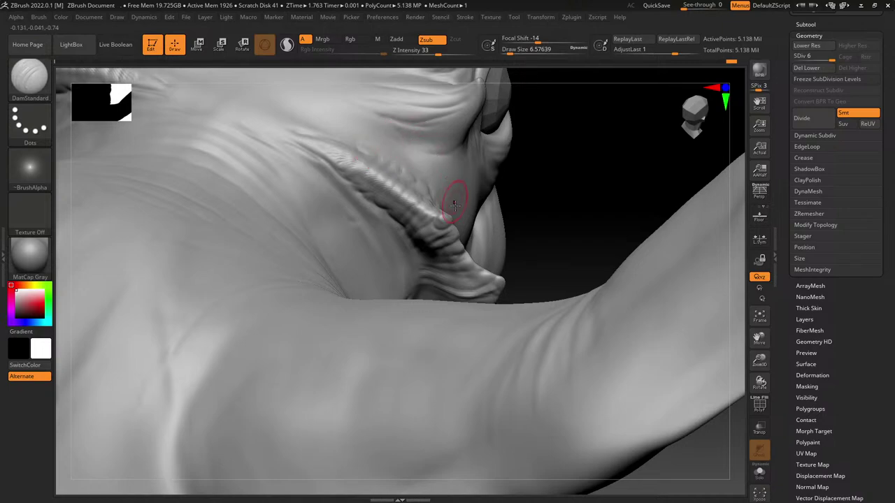
{"action": "right_click_drag", "start_coordinate": [455, 201], "coordinate": [403, 241]}
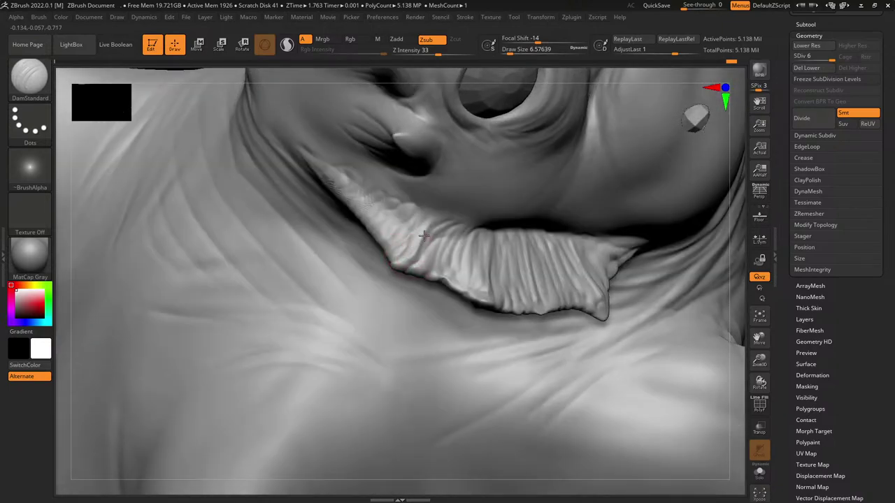
{"action": "mouse_move", "coordinate": [421, 259]}
{"action": "left_mouse_down"}
{"action": "mouse_move", "coordinate": [436, 252]}
{"action": "mouse_move", "coordinate": [463, 280]}
{"action": "left_mouse_up"}
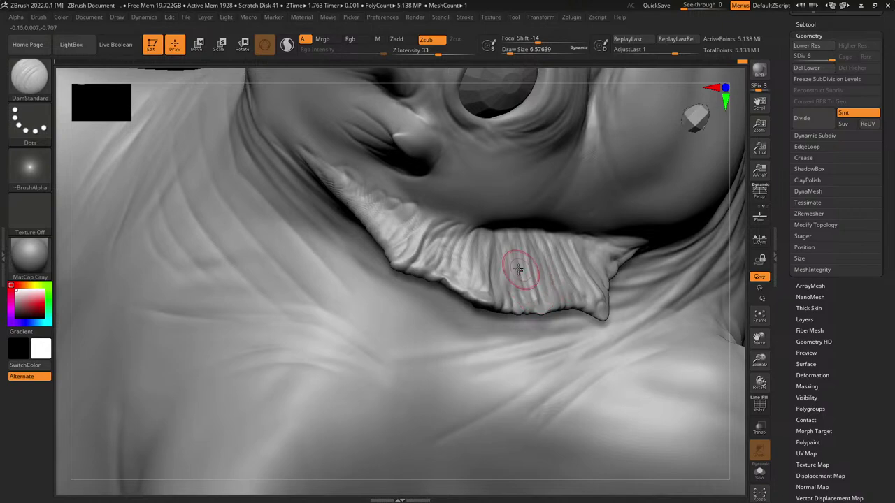
{"action": "left_click_drag", "start_coordinate": [443, 254], "coordinate": [422, 227]}
{"action": "left_click_drag", "start_coordinate": [371, 201], "coordinate": [381, 208]}
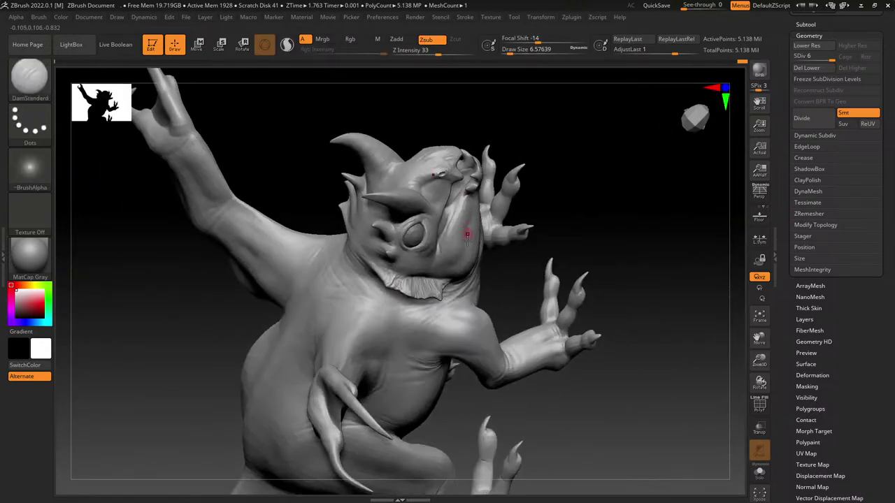
Step: Undo the last stroke at the front corner of the eye and carve short creases around and below that corner
{"action": "left_click_drag", "start_coordinate": [459, 233], "coordinate": [426, 391]}
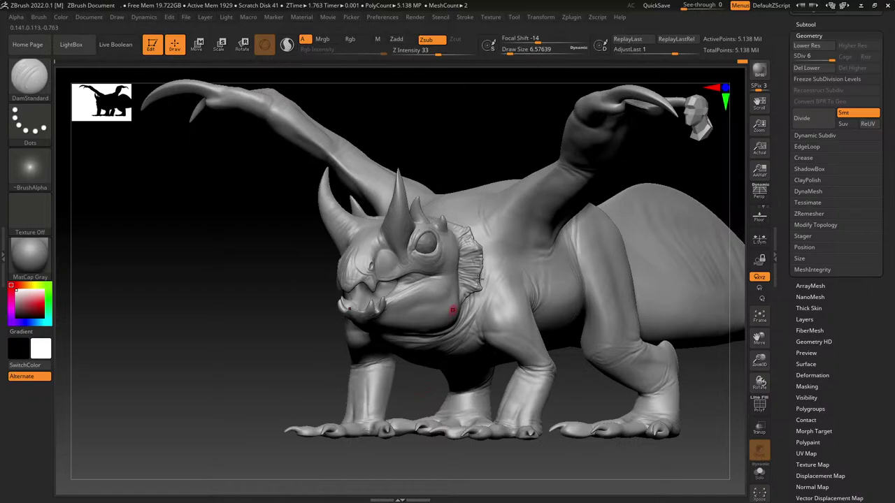
{"action": "right_click_drag", "start_coordinate": [505, 259], "coordinate": [482, 328], "text": "ctrl"}
{"action": "right_click_drag", "start_coordinate": [433, 245], "coordinate": [433, 326], "text": "alt"}
{"action": "right_click_drag", "start_coordinate": [433, 326], "coordinate": [377, 378], "text": "ctrl"}
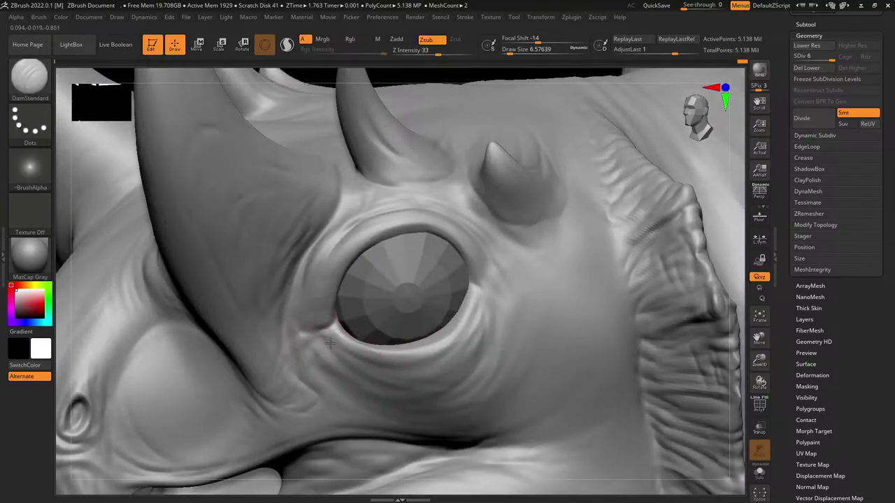
{"action": "key", "text": "ctrl+z"}
{"action": "left_click_drag", "start_coordinate": [309, 333], "coordinate": [308, 334]}
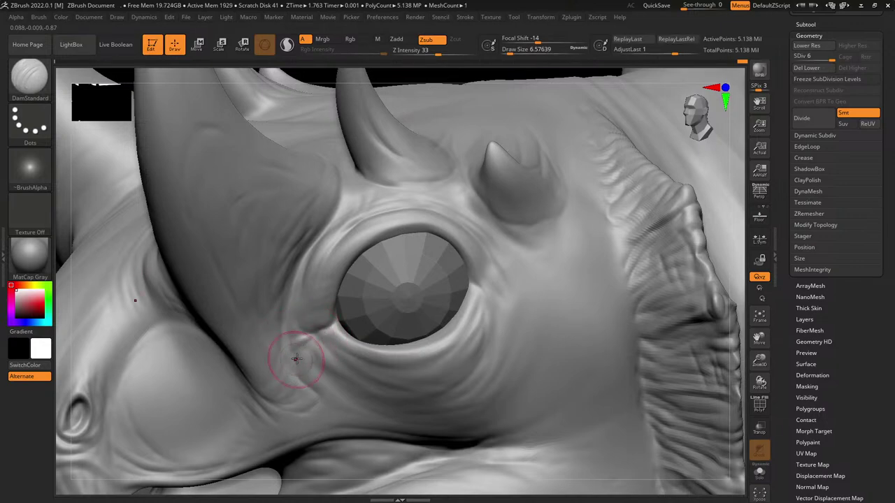
{"action": "mouse_move", "coordinate": [302, 366]}
{"action": "left_mouse_down"}
{"action": "mouse_move", "coordinate": [318, 340]}
{"action": "mouse_move", "coordinate": [300, 318]}
{"action": "mouse_move", "coordinate": [324, 337]}
{"action": "left_mouse_up"}
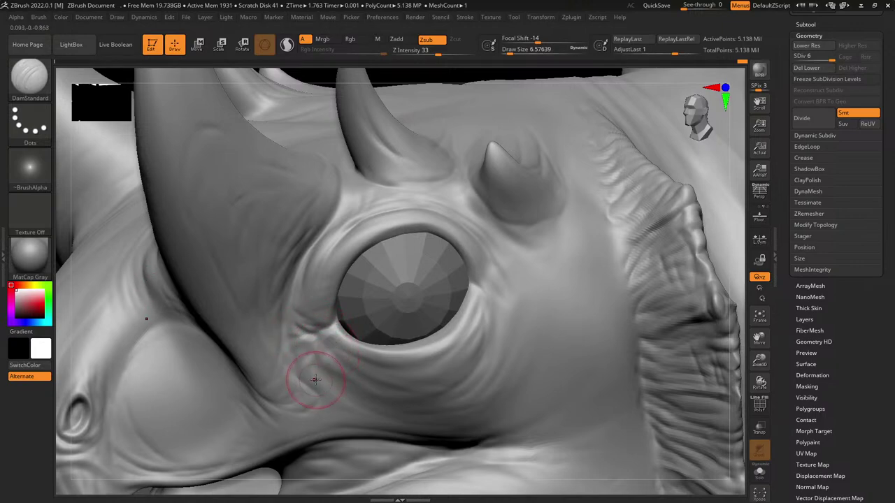
{"action": "left_click_drag", "start_coordinate": [313, 380], "coordinate": [337, 366]}
Step: Carve short creases radiating backward from the rear corner of the eye
{"action": "left_click_drag", "start_coordinate": [474, 287], "coordinate": [513, 289]}
{"action": "left_click_drag", "start_coordinate": [495, 287], "coordinate": [526, 309]}
{"action": "left_click_drag", "start_coordinate": [506, 261], "coordinate": [509, 262]}
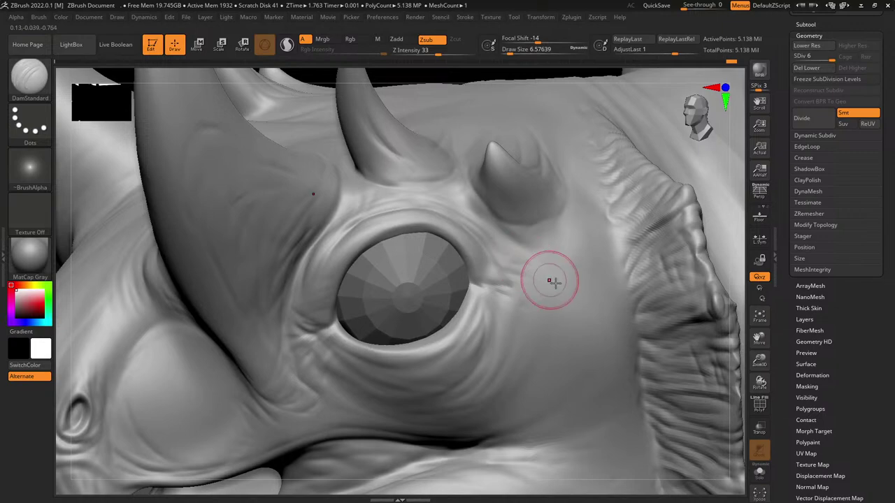
Step: Carve curved folds beneath the eye, following the lower eyelid from its rear corner to the front
{"action": "mouse_move", "coordinate": [491, 295]}
{"action": "left_mouse_down"}
{"action": "mouse_move", "coordinate": [505, 318]}
{"action": "mouse_move", "coordinate": [509, 360]}
{"action": "left_mouse_up"}
{"action": "left_click_drag", "start_coordinate": [481, 295], "coordinate": [459, 344]}
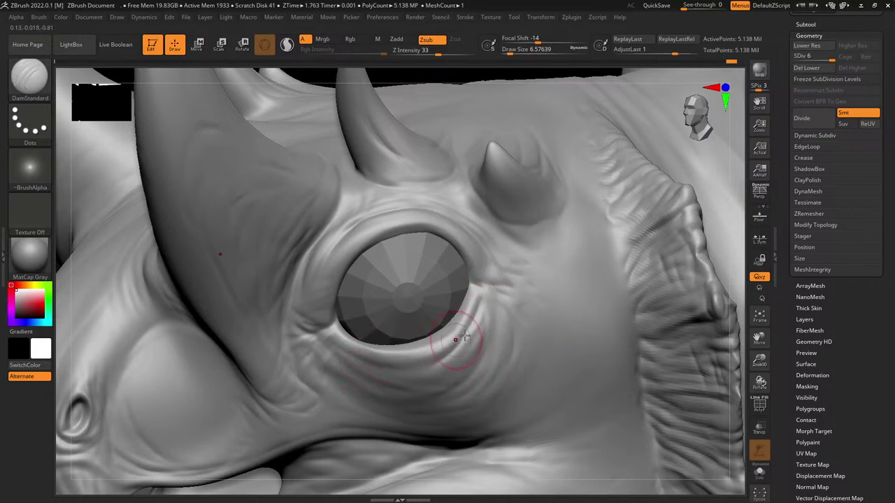
{"action": "mouse_move", "coordinate": [333, 359]}
{"action": "left_mouse_down"}
{"action": "mouse_move", "coordinate": [365, 365]}
{"action": "mouse_move", "coordinate": [428, 348]}
{"action": "left_mouse_up"}
{"action": "left_click_drag", "start_coordinate": [481, 325], "coordinate": [454, 362]}
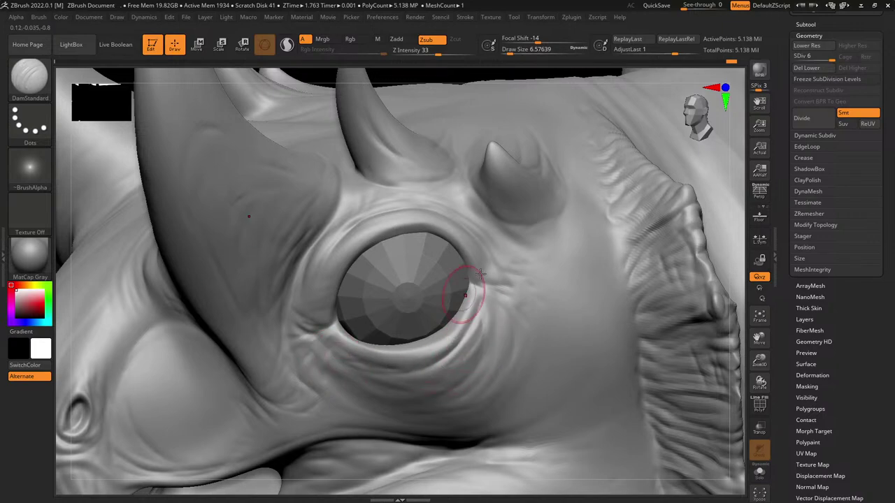
Step: Carve creases along the brow above the upper eyelid and deepen the folds below the rear of the eye
{"action": "right_click_drag", "start_coordinate": [362, 213], "coordinate": [402, 189]}
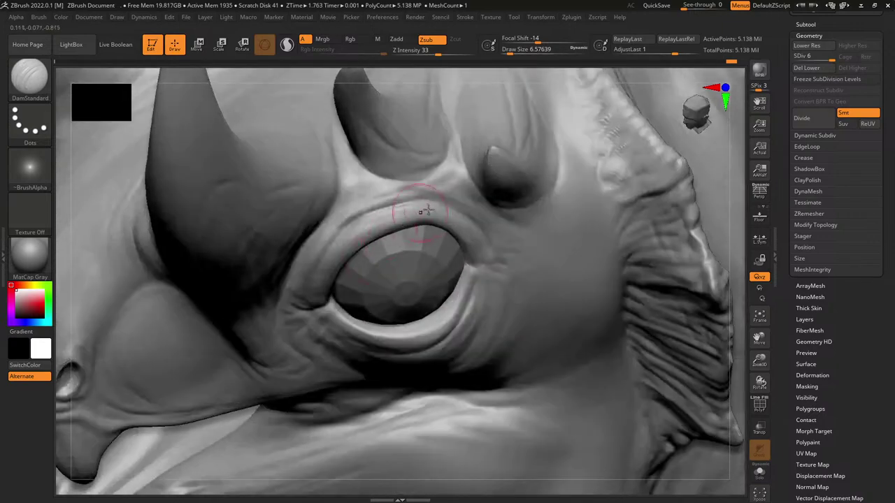
{"action": "left_click_drag", "start_coordinate": [411, 194], "coordinate": [354, 204]}
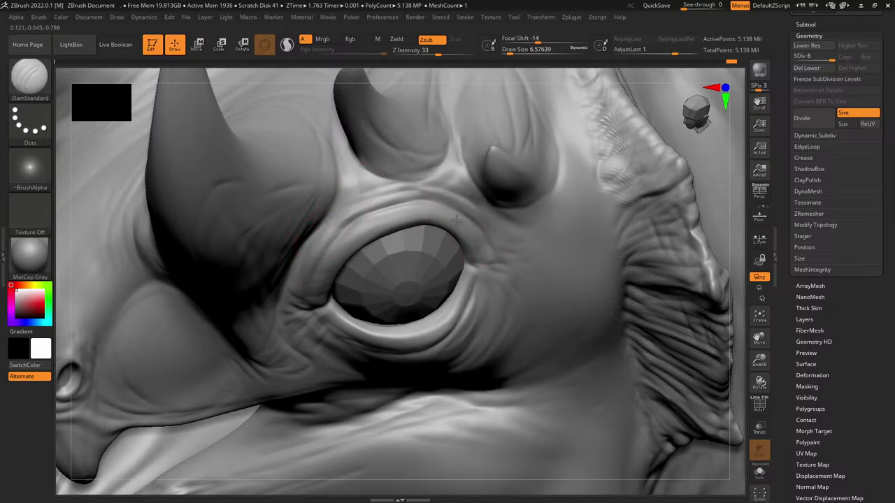
{"action": "right_click_drag", "start_coordinate": [461, 223], "coordinate": [479, 265]}
{"action": "mouse_move", "coordinate": [476, 332]}
{"action": "left_mouse_down"}
{"action": "mouse_move", "coordinate": [430, 367]}
{"action": "mouse_move", "coordinate": [383, 370]}
{"action": "mouse_move", "coordinate": [451, 349]}
{"action": "mouse_move", "coordinate": [439, 384]}
{"action": "left_mouse_up"}
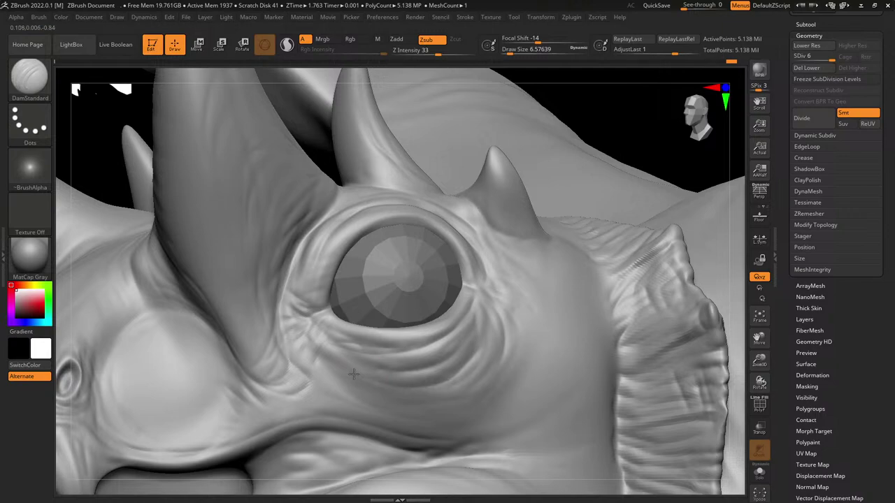
Step: Carve small folds around the lower base of the large brow horn, in front of the eye
{"action": "right_click_drag", "start_coordinate": [294, 385], "coordinate": [479, 324], "text": "alt"}
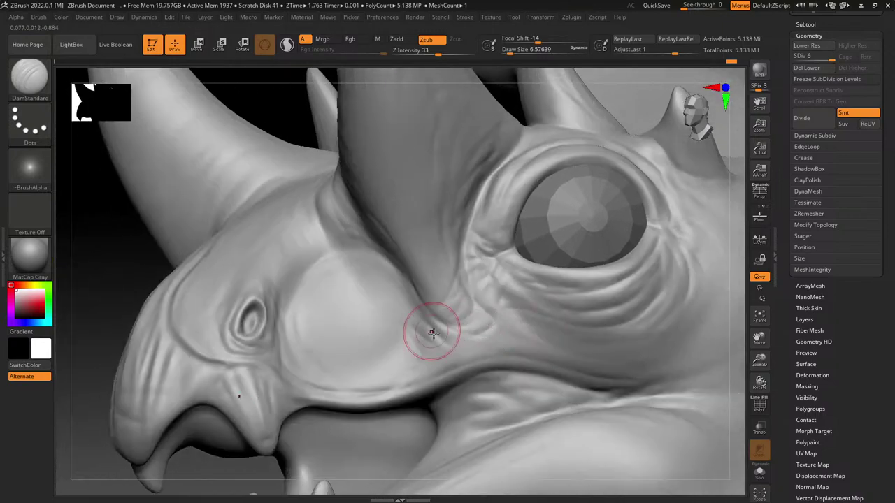
{"action": "left_click_drag", "start_coordinate": [467, 303], "coordinate": [460, 320]}
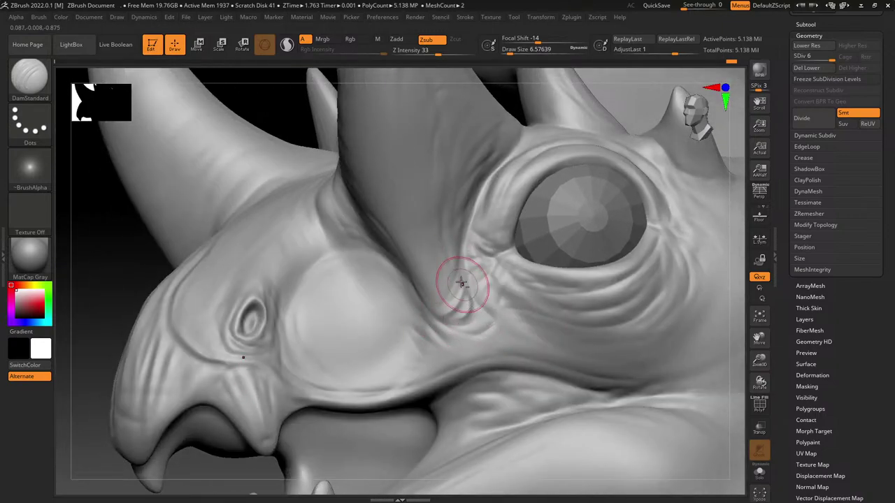
{"action": "left_click_drag", "start_coordinate": [456, 253], "coordinate": [443, 297]}
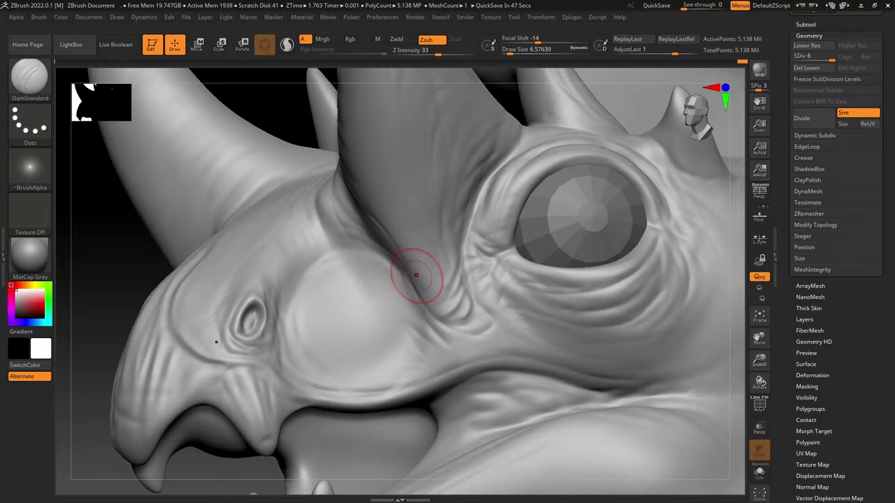
{"action": "right_click_drag", "start_coordinate": [460, 264], "coordinate": [584, 341], "text": "alt"}
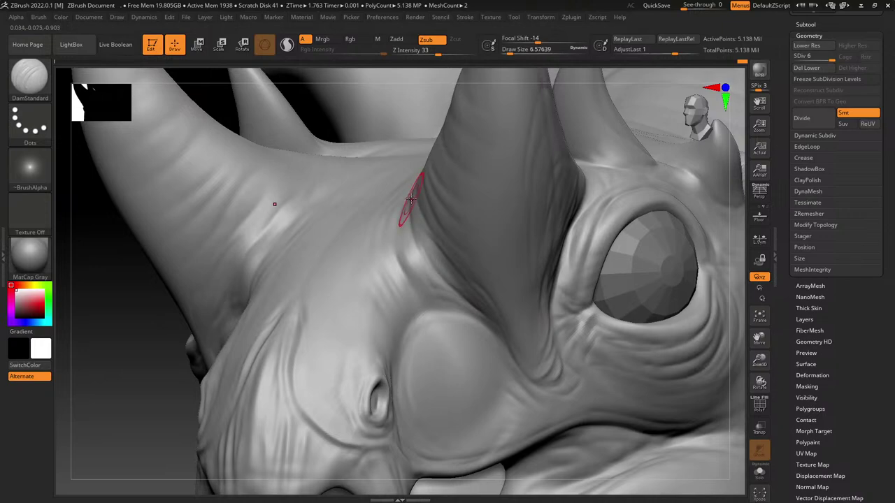
Step: Carve creases around the upper edge of the round patch below the brow horn and in front of the nostril
{"action": "mouse_move", "coordinate": [407, 240]}
{"action": "left_mouse_down"}
{"action": "mouse_move", "coordinate": [447, 323]}
{"action": "mouse_move", "coordinate": [500, 383]}
{"action": "mouse_move", "coordinate": [460, 440]}
{"action": "mouse_move", "coordinate": [444, 441]}
{"action": "left_mouse_up"}
{"action": "right_click_drag", "start_coordinate": [417, 337], "coordinate": [459, 372], "text": "alt"}
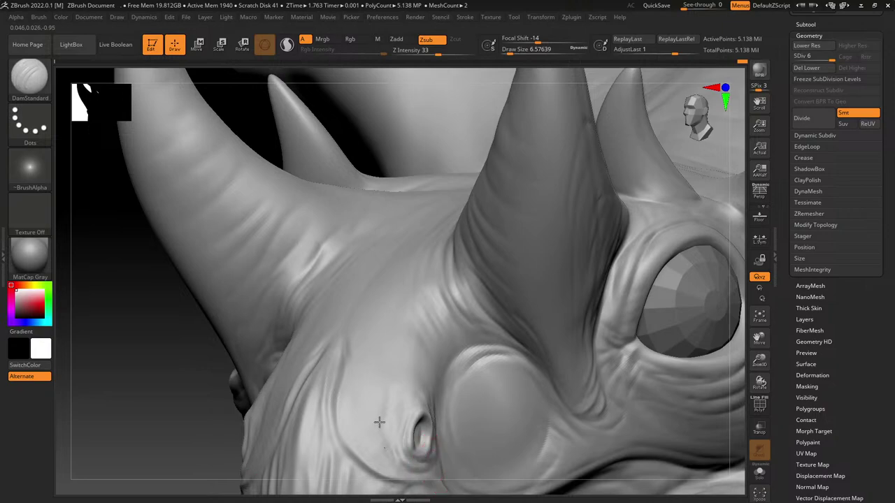
{"action": "left_click_drag", "start_coordinate": [379, 424], "coordinate": [389, 453]}
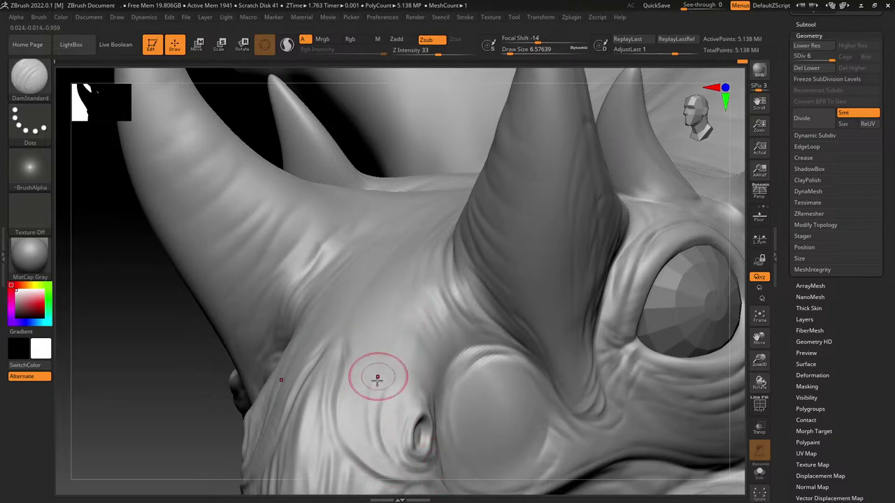
Step: Carve short creases across the upper beak around the base of its side tooth, undoing the unwanted stroke
{"action": "mouse_move", "coordinate": [426, 284]}
{"action": "right_mouse_down"}
{"action": "mouse_move", "coordinate": [412, 322]}
{"action": "mouse_move", "coordinate": [393, 260]}
{"action": "mouse_move", "coordinate": [398, 300]}
{"action": "right_mouse_up"}
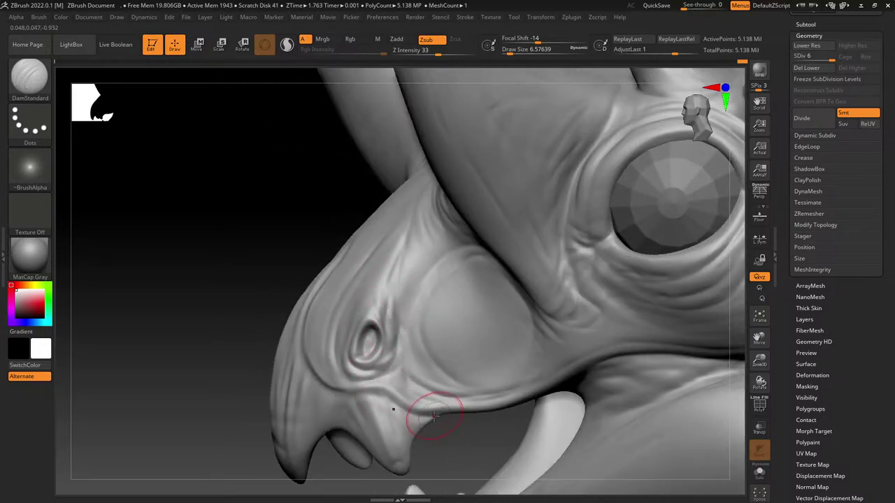
{"action": "mouse_move", "coordinate": [358, 416]}
{"action": "left_mouse_down"}
{"action": "mouse_move", "coordinate": [381, 394]}
{"action": "mouse_move", "coordinate": [364, 413]}
{"action": "mouse_move", "coordinate": [363, 438]}
{"action": "left_mouse_up"}
{"action": "left_click_drag", "start_coordinate": [362, 395], "coordinate": [372, 438]}
{"action": "right_click_drag", "start_coordinate": [346, 348], "coordinate": [420, 339]}
{"action": "mouse_move", "coordinate": [426, 346]}
{"action": "left_mouse_down"}
{"action": "mouse_move", "coordinate": [440, 350]}
{"action": "mouse_move", "coordinate": [389, 314]}
{"action": "left_mouse_up"}
{"action": "left_click_drag", "start_coordinate": [429, 358], "coordinate": [403, 341]}
{"action": "key", "text": "ctrl+z"}
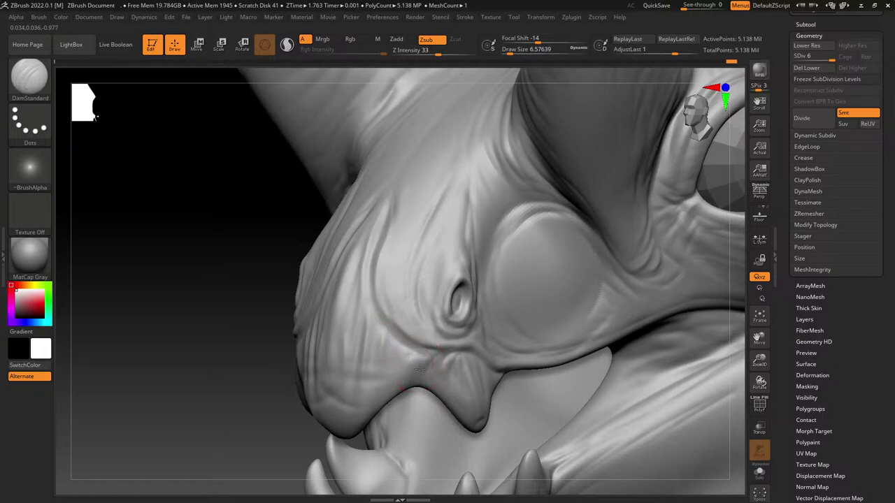
{"action": "left_click_drag", "start_coordinate": [419, 371], "coordinate": [402, 388]}
Step: Build up the beak surface in front of the side tooth, above the mouth edge, with the ClayBuildup brush
{"action": "left_click", "coordinate": [30, 77]}
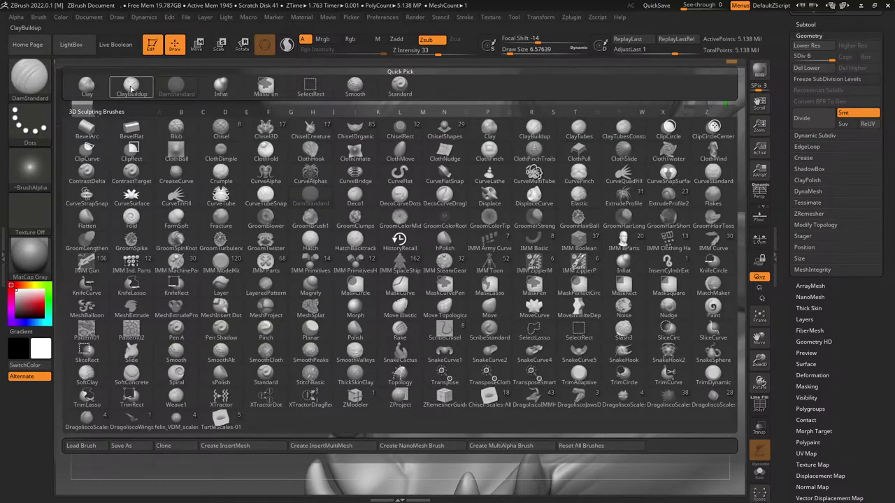
{"action": "left_click", "coordinate": [131, 87]}
{"action": "mouse_move", "coordinate": [369, 343]}
{"action": "left_mouse_down"}
{"action": "mouse_move", "coordinate": [382, 371]}
{"action": "mouse_move", "coordinate": [355, 414]}
{"action": "mouse_move", "coordinate": [355, 331]}
{"action": "mouse_move", "coordinate": [337, 370]}
{"action": "left_mouse_up"}
{"action": "mouse_move", "coordinate": [381, 338]}
{"action": "left_mouse_down"}
{"action": "mouse_move", "coordinate": [384, 361]}
{"action": "mouse_move", "coordinate": [397, 356]}
{"action": "left_mouse_up"}
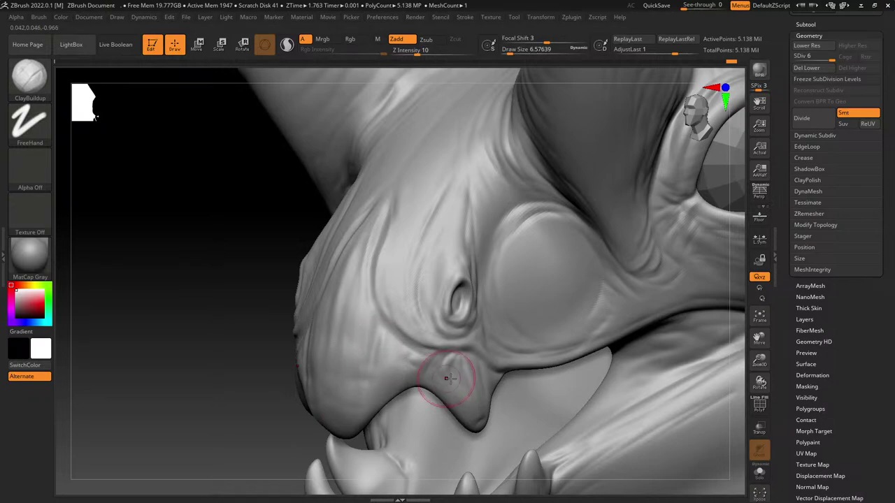
Step: Flatten the side of the upper beak with the TrimAdaptive brush and set its Z Intensity to 11
{"action": "left_click", "coordinate": [29, 78]}
{"action": "key", "text": "t"}
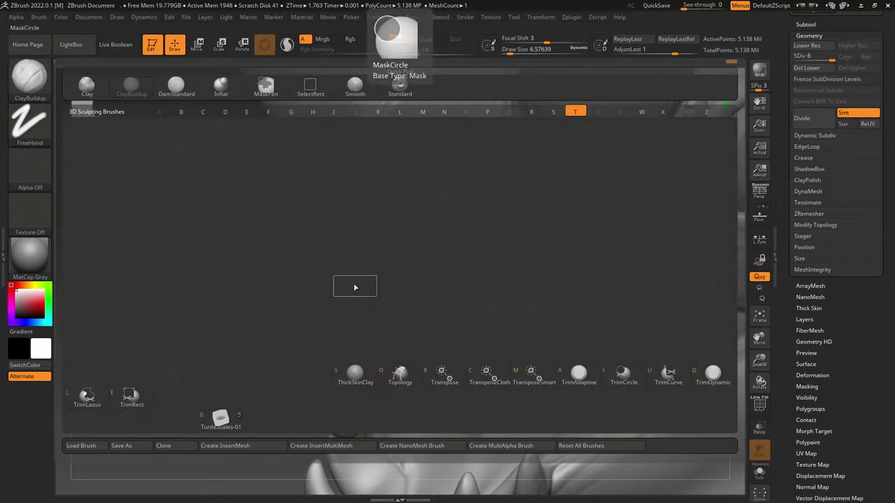
{"action": "left_click", "coordinate": [588, 380]}
{"action": "mouse_move", "coordinate": [432, 367]}
{"action": "left_mouse_down"}
{"action": "mouse_move", "coordinate": [380, 340]}
{"action": "mouse_move", "coordinate": [353, 383]}
{"action": "left_mouse_up"}
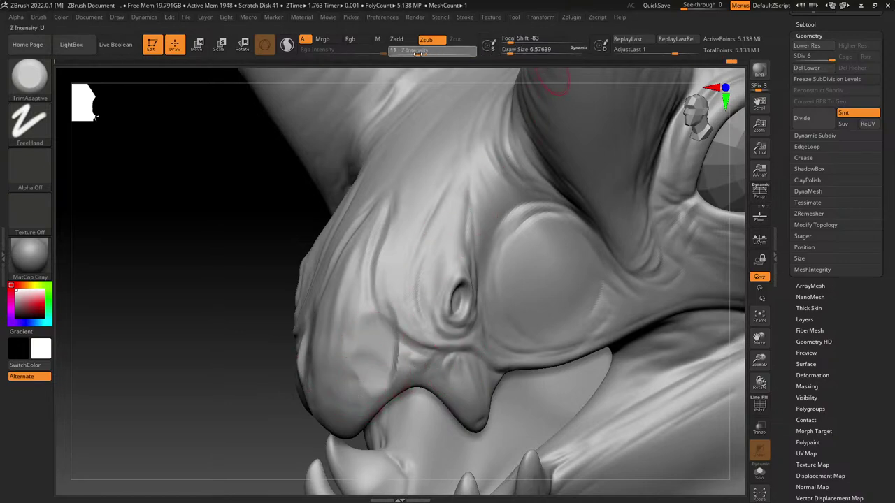
{"action": "left_click_drag", "start_coordinate": [468, 55], "coordinate": [418, 55]}
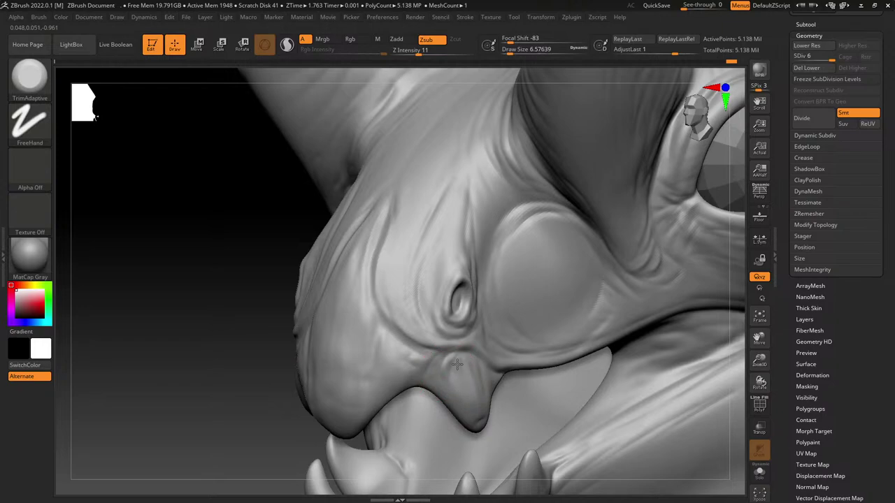
Step: Trim subtle flat planes into the surfaces of the large horns with the TrimAdaptive brush
{"action": "mouse_move", "coordinate": [495, 367]}
{"action": "right_mouse_down"}
{"action": "mouse_move", "coordinate": [426, 399]}
{"action": "mouse_move", "coordinate": [352, 162]}
{"action": "right_mouse_up"}
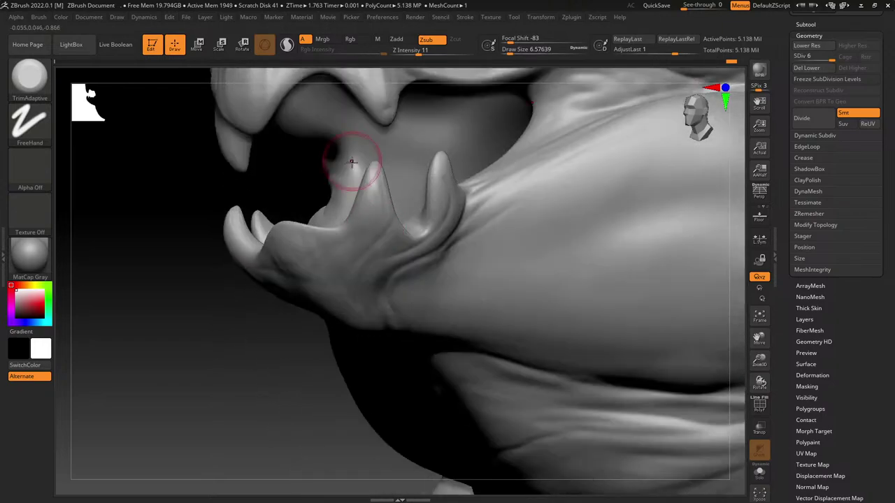
{"action": "mouse_move", "coordinate": [422, 138]}
{"action": "right_mouse_down", "text": "alt"}
{"action": "mouse_move", "coordinate": [455, 220]}
{"action": "mouse_move", "coordinate": [385, 259]}
{"action": "mouse_move", "coordinate": [352, 265]}
{"action": "mouse_move", "coordinate": [397, 291]}
{"action": "right_mouse_up", "text": "alt"}
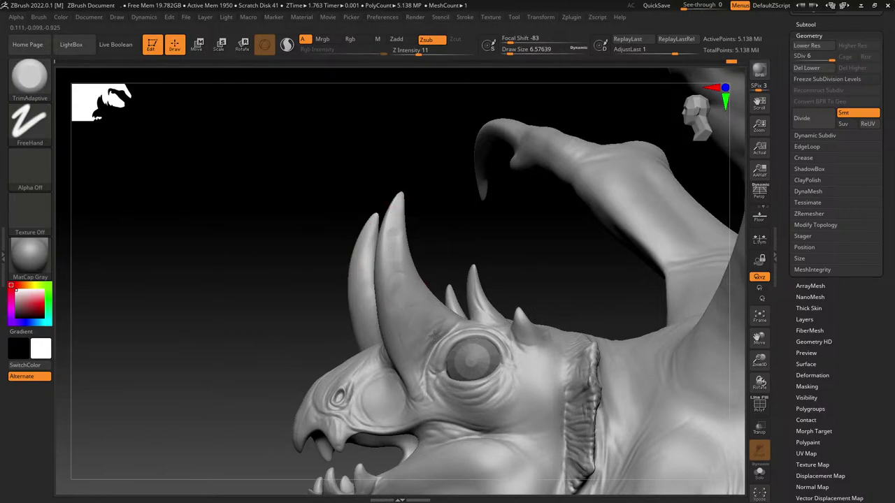
{"action": "right_click_drag", "start_coordinate": [393, 312], "coordinate": [425, 322]}
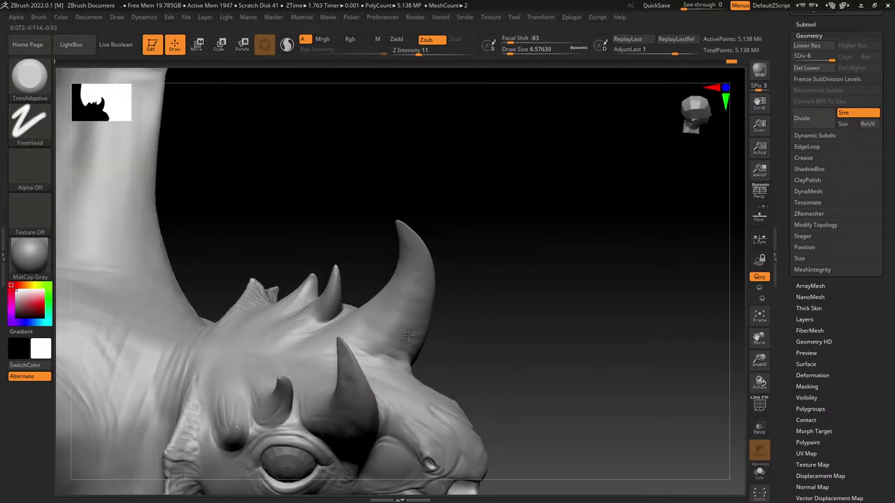
{"action": "right_click_drag", "start_coordinate": [472, 244], "coordinate": [392, 325]}
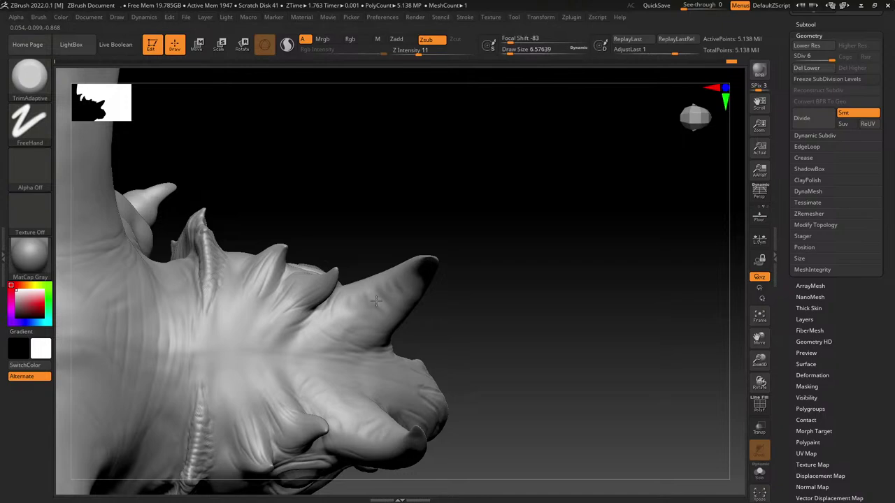
{"action": "mouse_move", "coordinate": [423, 321]}
{"action": "right_mouse_down"}
{"action": "mouse_move", "coordinate": [486, 286]}
{"action": "mouse_move", "coordinate": [417, 310]}
{"action": "right_mouse_up"}
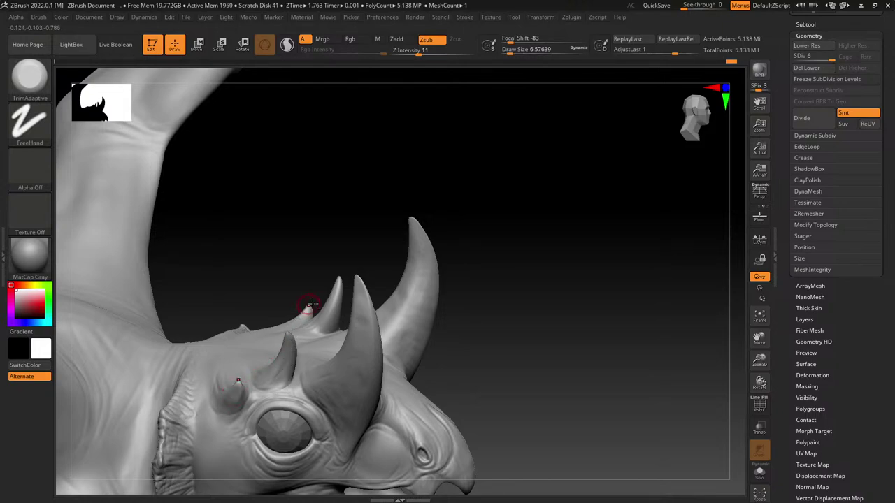
{"action": "right_click_drag", "start_coordinate": [309, 306], "coordinate": [346, 305], "text": "alt"}
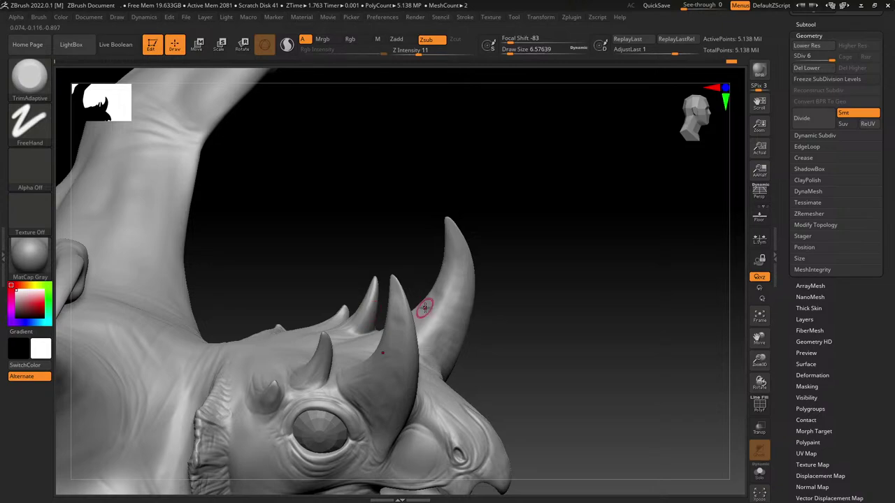
{"action": "mouse_move", "coordinate": [427, 396]}
{"action": "right_mouse_down", "text": "alt"}
{"action": "mouse_move", "coordinate": [497, 196]}
{"action": "mouse_move", "coordinate": [446, 305]}
{"action": "mouse_move", "coordinate": [490, 368]}
{"action": "mouse_move", "coordinate": [457, 293]}
{"action": "right_mouse_up", "text": "alt"}
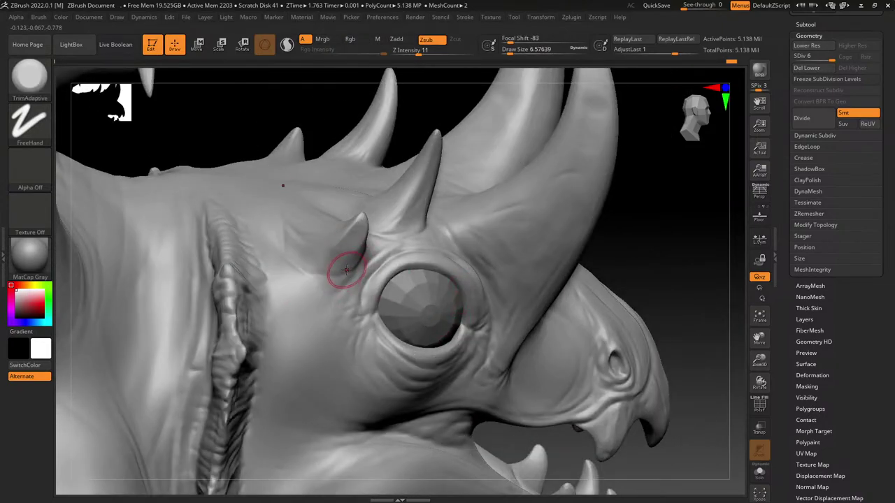
Step: Switch back to the DamStandard brush and carve creases around the base of the rear lower jaw tooth
{"action": "left_click", "coordinate": [45, 92]}
{"action": "left_click", "coordinate": [176, 86]}
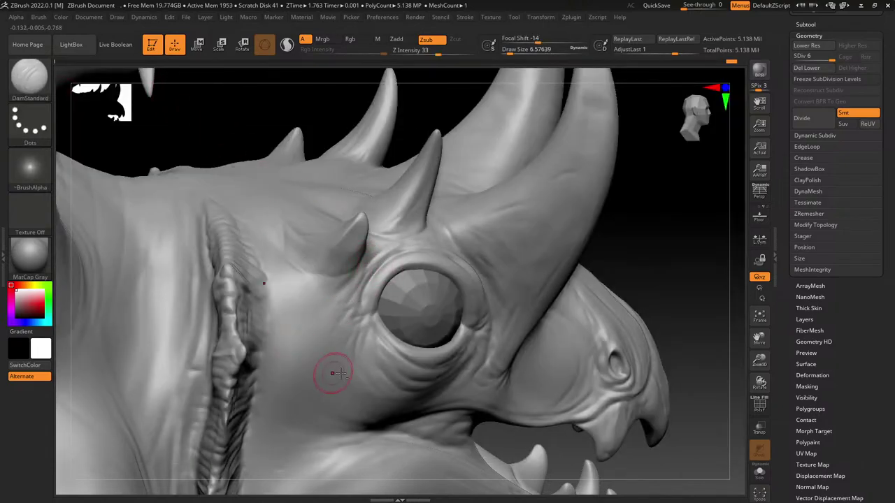
{"action": "mouse_move", "coordinate": [372, 360]}
{"action": "right_mouse_down", "text": "alt"}
{"action": "mouse_move", "coordinate": [364, 286]}
{"action": "mouse_move", "coordinate": [343, 217]}
{"action": "right_mouse_up", "text": "alt"}
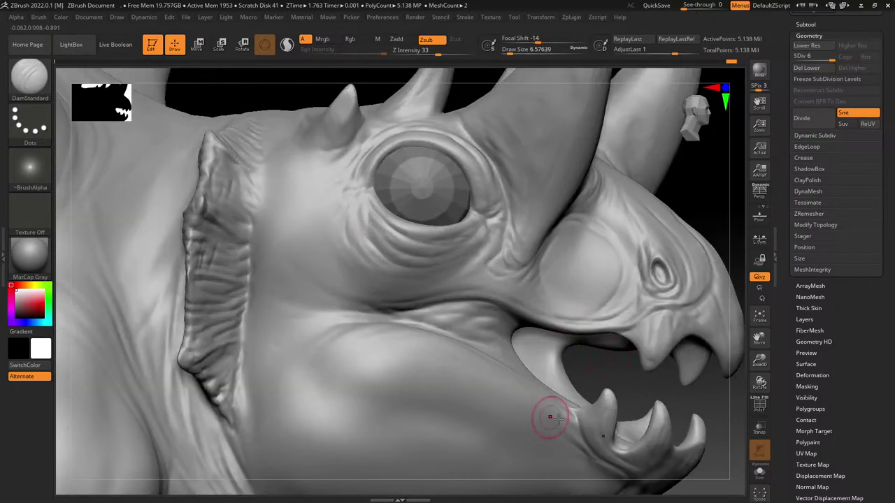
{"action": "right_click_drag", "start_coordinate": [461, 379], "coordinate": [444, 271]}
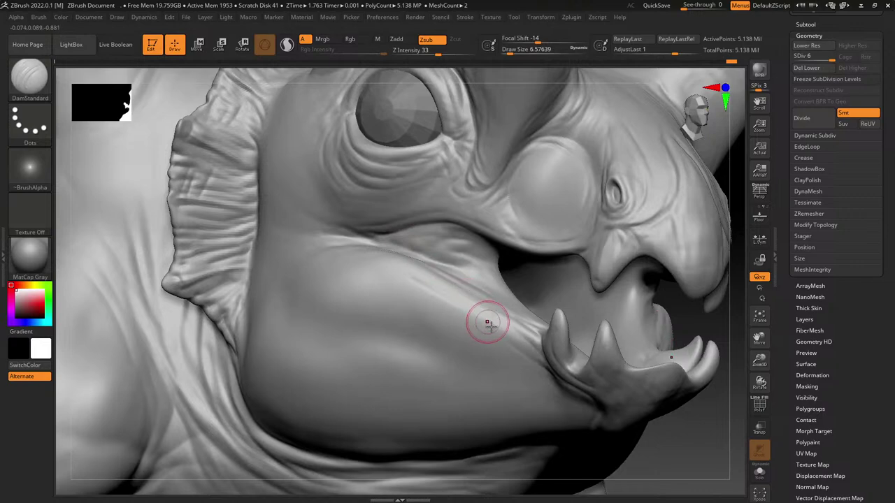
{"action": "right_click_drag", "start_coordinate": [496, 379], "coordinate": [527, 343]}
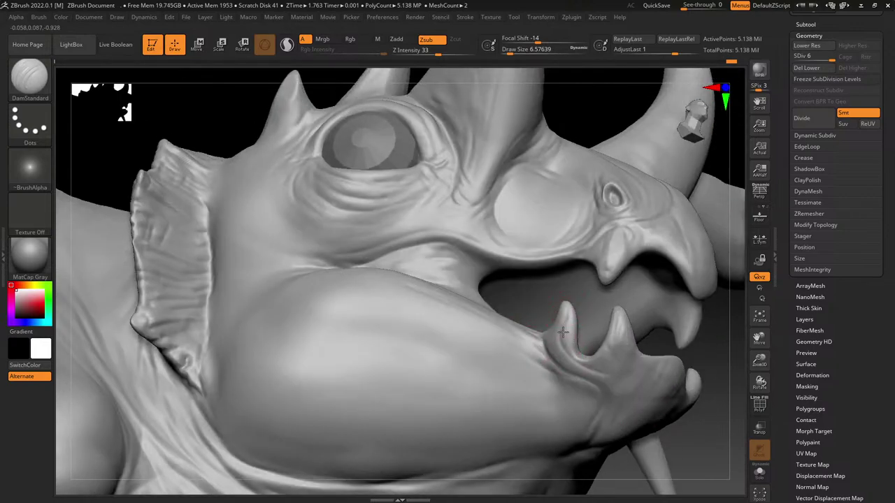
{"action": "left_click_drag", "start_coordinate": [556, 333], "coordinate": [562, 368]}
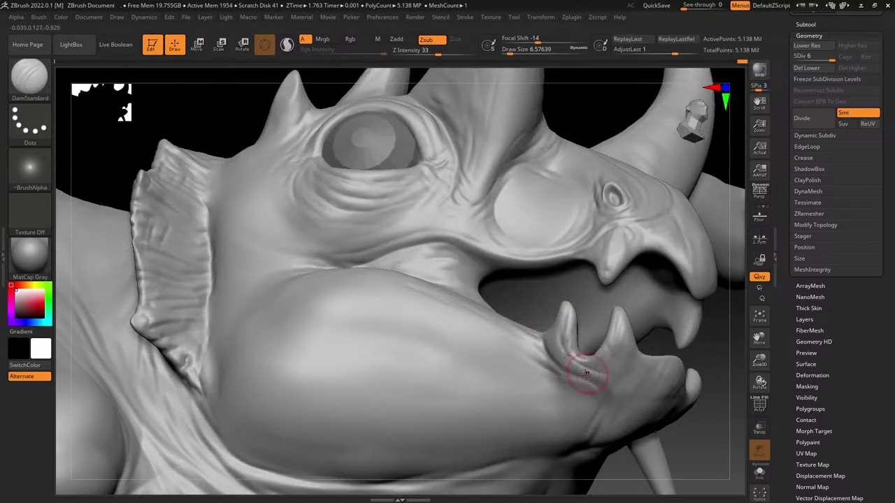
Step: Carve diagonal wrinkles across the side and underside of the lower beak, fanning out below its teeth
{"action": "mouse_move", "coordinate": [619, 314]}
{"action": "right_mouse_down"}
{"action": "mouse_move", "coordinate": [559, 321]}
{"action": "mouse_move", "coordinate": [496, 270]}
{"action": "right_mouse_up"}
{"action": "mouse_move", "coordinate": [546, 254]}
{"action": "left_mouse_down"}
{"action": "mouse_move", "coordinate": [506, 300]}
{"action": "mouse_move", "coordinate": [514, 298]}
{"action": "mouse_move", "coordinate": [516, 313]}
{"action": "mouse_move", "coordinate": [482, 330]}
{"action": "left_mouse_up"}
{"action": "left_click_drag", "start_coordinate": [521, 305], "coordinate": [492, 331]}
{"action": "left_click_drag", "start_coordinate": [520, 269], "coordinate": [487, 298]}
{"action": "mouse_move", "coordinate": [481, 331]}
{"action": "left_mouse_down"}
{"action": "mouse_move", "coordinate": [494, 293]}
{"action": "mouse_move", "coordinate": [482, 268]}
{"action": "mouse_move", "coordinate": [510, 275]}
{"action": "mouse_move", "coordinate": [526, 302]}
{"action": "mouse_move", "coordinate": [550, 277]}
{"action": "mouse_move", "coordinate": [545, 305]}
{"action": "left_mouse_up"}
{"action": "mouse_move", "coordinate": [524, 277]}
{"action": "left_mouse_down"}
{"action": "mouse_move", "coordinate": [505, 288]}
{"action": "mouse_move", "coordinate": [521, 274]}
{"action": "left_mouse_up"}
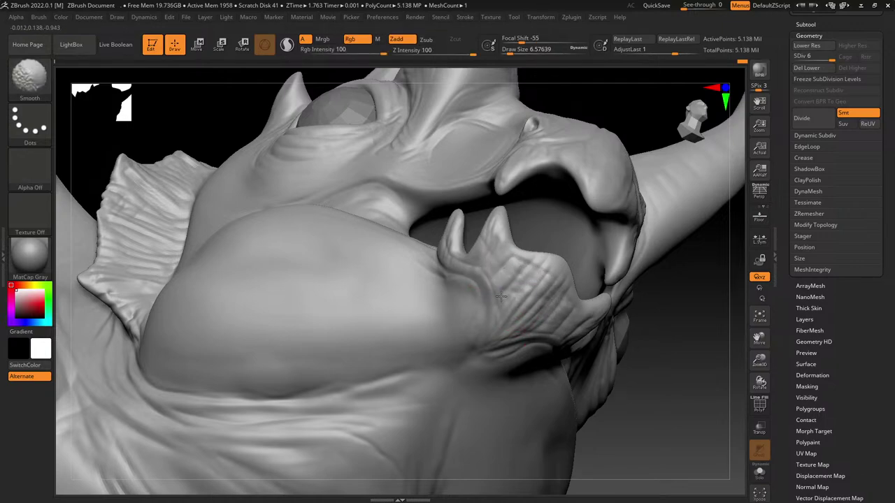
Step: Refine and smooth the creases where the lower beak meets the jaw
{"action": "right_click_drag", "start_coordinate": [436, 275], "coordinate": [489, 310]}
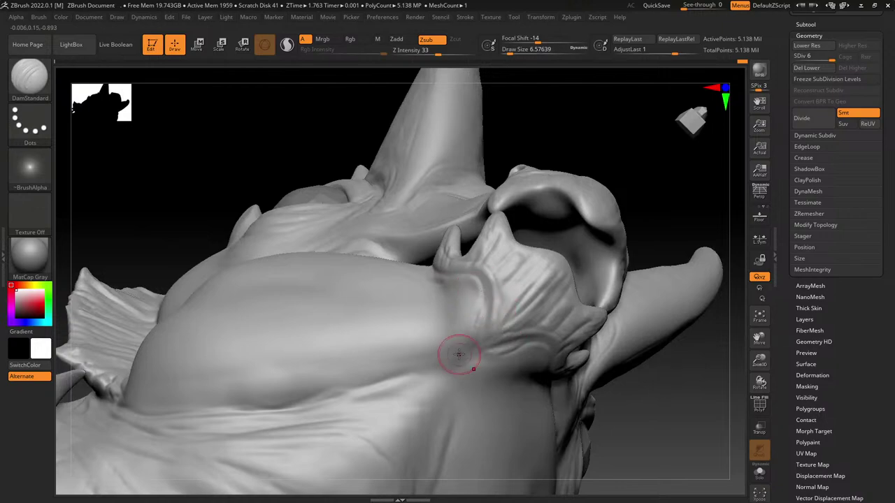
{"action": "mouse_move", "coordinate": [494, 330]}
{"action": "left_mouse_down", "text": "shift"}
{"action": "mouse_move", "coordinate": [492, 338]}
{"action": "mouse_move", "coordinate": [500, 319]}
{"action": "left_mouse_up", "text": "shift"}
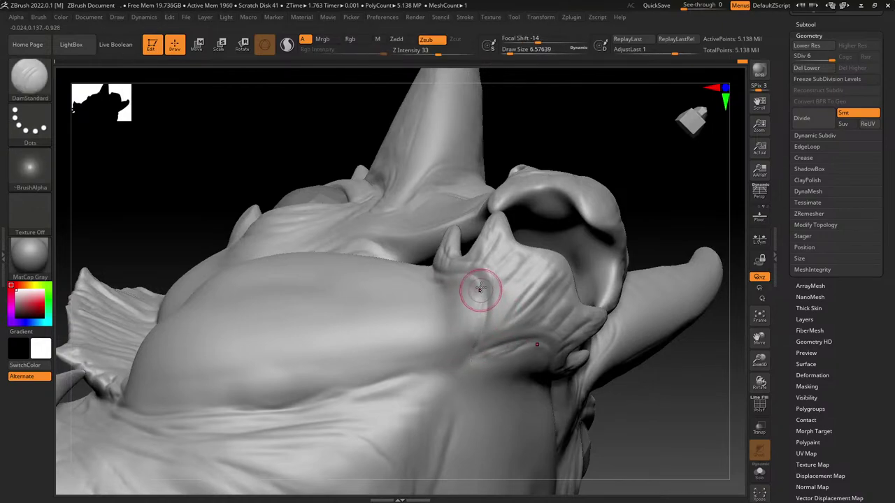
{"action": "key", "text": "shift"}
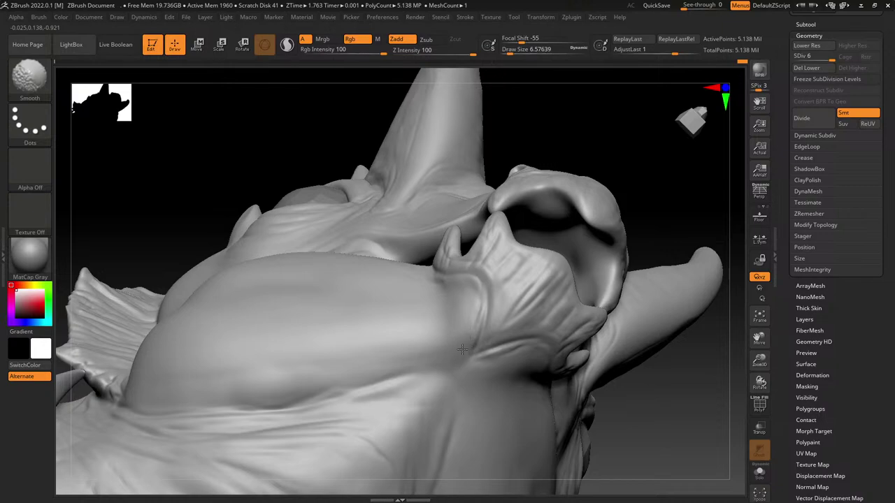
{"action": "left_click_drag", "start_coordinate": [462, 349], "coordinate": [449, 300], "text": "shift"}
Step: Carve creases along the upper rear of the jaw bulge, running back from the mouth corner toward the frill
{"action": "right_click_drag", "start_coordinate": [413, 334], "coordinate": [496, 263], "text": "alt"}
{"action": "mouse_move", "coordinate": [467, 295]}
{"action": "right_mouse_down"}
{"action": "mouse_move", "coordinate": [473, 342]}
{"action": "mouse_move", "coordinate": [470, 325]}
{"action": "right_mouse_up"}
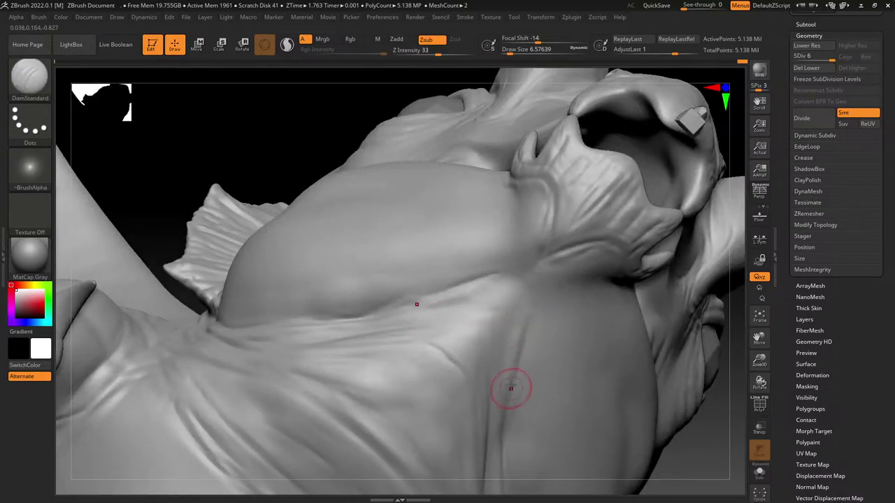
{"action": "mouse_move", "coordinate": [476, 391]}
{"action": "right_mouse_down"}
{"action": "mouse_move", "coordinate": [415, 361]}
{"action": "mouse_move", "coordinate": [386, 410]}
{"action": "right_mouse_up"}
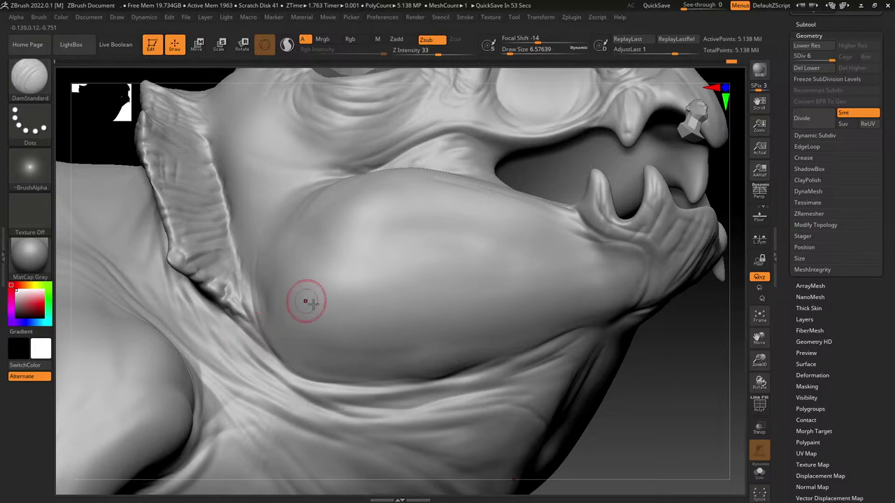
{"action": "mouse_move", "coordinate": [252, 268]}
{"action": "right_mouse_down"}
{"action": "mouse_move", "coordinate": [412, 318]}
{"action": "mouse_move", "coordinate": [440, 279]}
{"action": "mouse_move", "coordinate": [426, 224]}
{"action": "mouse_move", "coordinate": [431, 234]}
{"action": "right_mouse_up"}
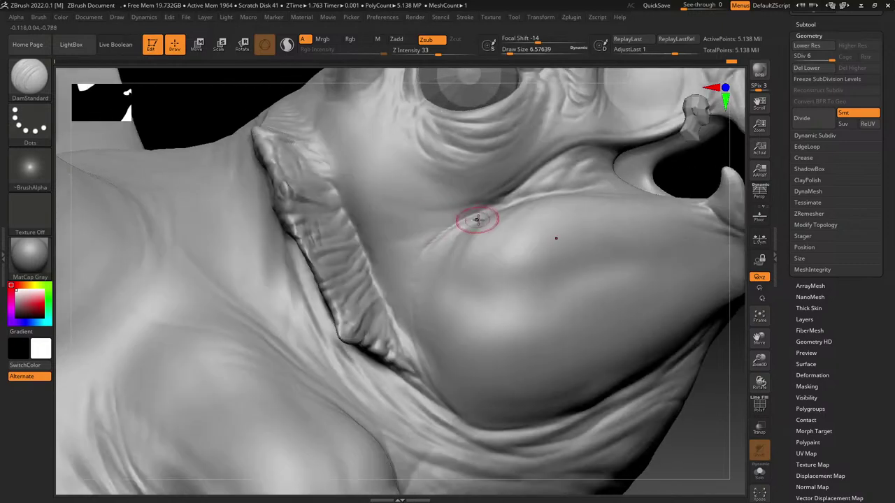
{"action": "left_click_drag", "start_coordinate": [440, 247], "coordinate": [495, 204]}
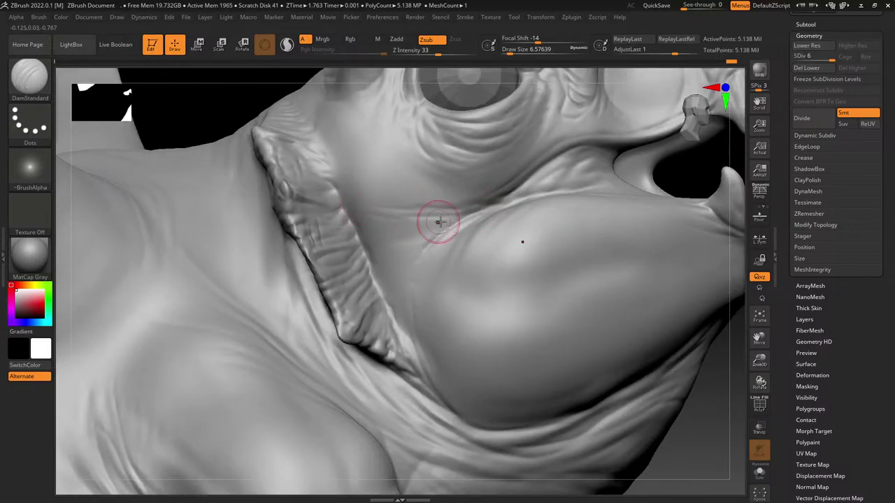
{"action": "mouse_move", "coordinate": [437, 207]}
{"action": "right_mouse_down"}
{"action": "mouse_move", "coordinate": [380, 313]}
{"action": "mouse_move", "coordinate": [389, 303]}
{"action": "right_mouse_up"}
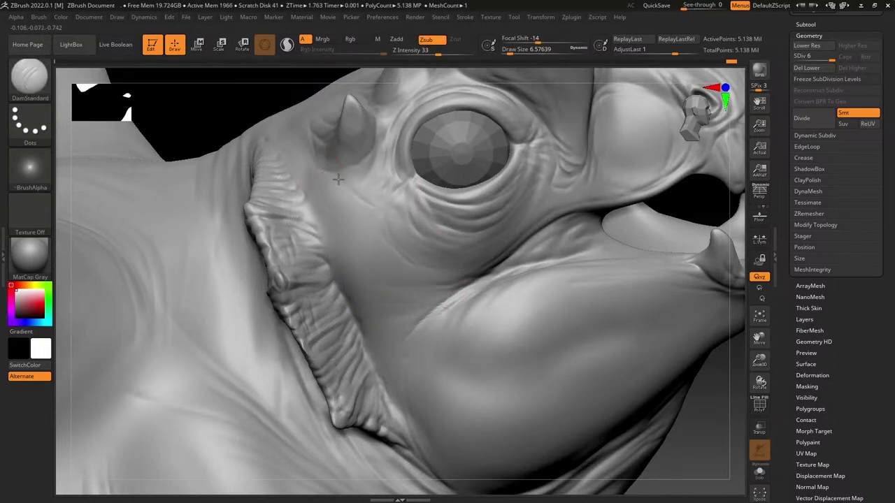
Step: Carve a crease around the base of the first hand claw, where it emerges from the fingertip
{"action": "right_click_drag", "start_coordinate": [359, 144], "coordinate": [385, 290]}
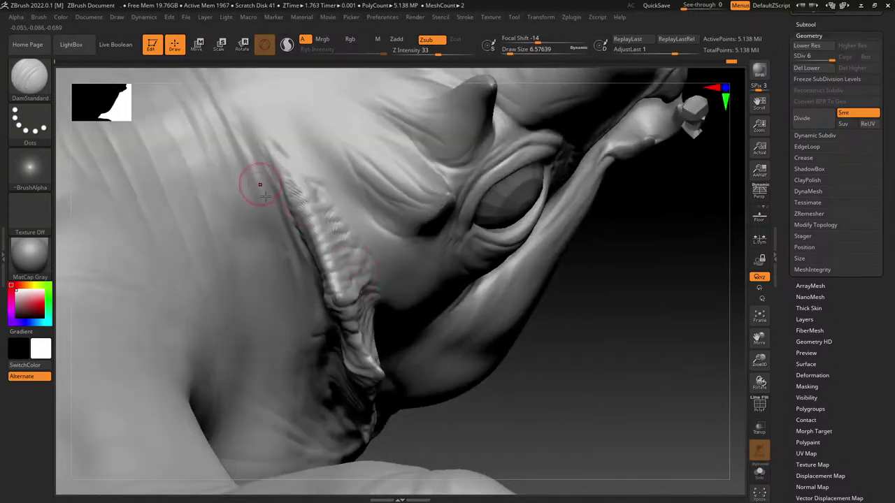
{"action": "right_click_drag", "start_coordinate": [261, 184], "coordinate": [281, 174], "text": "ctrl"}
{"action": "right_click_drag", "start_coordinate": [319, 348], "coordinate": [410, 376], "text": "alt"}
{"action": "right_click_drag", "start_coordinate": [349, 217], "coordinate": [359, 389], "text": "alt"}
{"action": "right_click_drag", "start_coordinate": [362, 238], "coordinate": [381, 266], "text": "ctrl"}
{"action": "mouse_move", "coordinate": [407, 209]}
{"action": "right_mouse_down"}
{"action": "mouse_move", "coordinate": [424, 235]}
{"action": "mouse_move", "coordinate": [443, 209]}
{"action": "mouse_move", "coordinate": [416, 193]}
{"action": "right_mouse_up"}
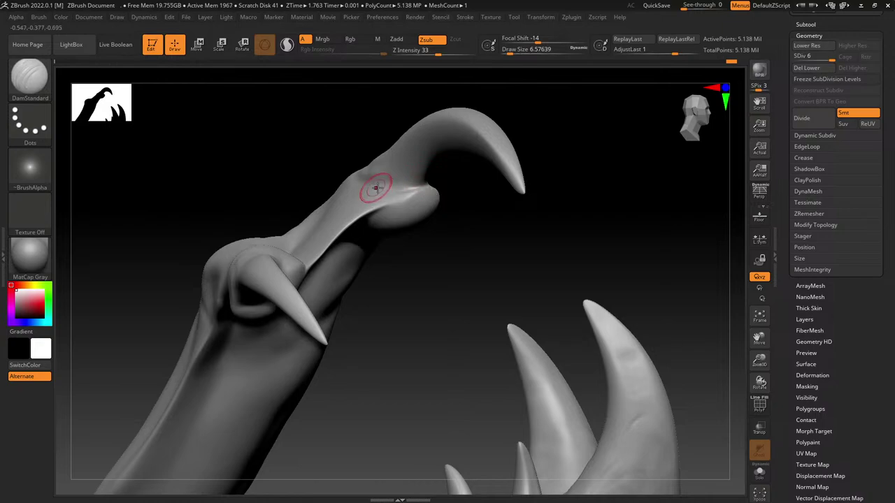
{"action": "mouse_move", "coordinate": [349, 142]}
{"action": "right_mouse_down"}
{"action": "mouse_move", "coordinate": [375, 188]}
{"action": "mouse_move", "coordinate": [324, 126]}
{"action": "mouse_move", "coordinate": [312, 240]}
{"action": "mouse_move", "coordinate": [426, 146]}
{"action": "mouse_move", "coordinate": [526, 220]}
{"action": "right_mouse_up"}
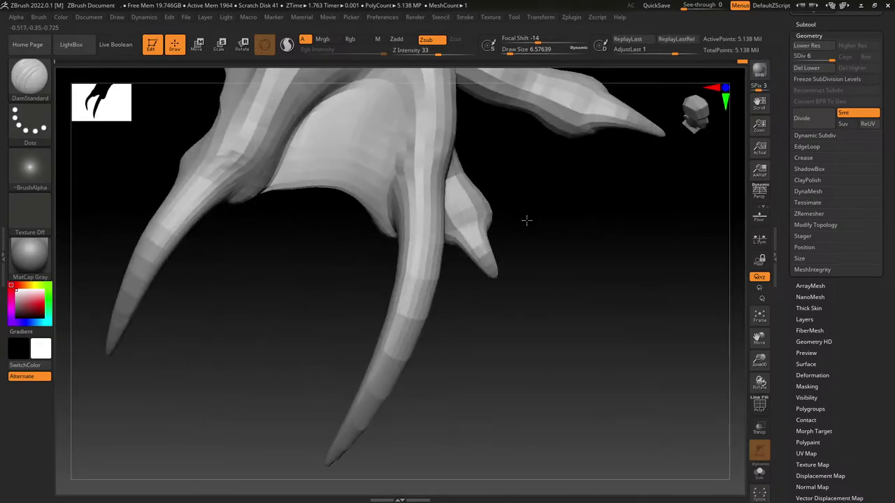
{"action": "left_click_drag", "start_coordinate": [403, 153], "coordinate": [442, 153]}
{"action": "mouse_move", "coordinate": [465, 250]}
{"action": "right_mouse_down"}
{"action": "mouse_move", "coordinate": [451, 332]}
{"action": "mouse_move", "coordinate": [436, 136]}
{"action": "right_mouse_up"}
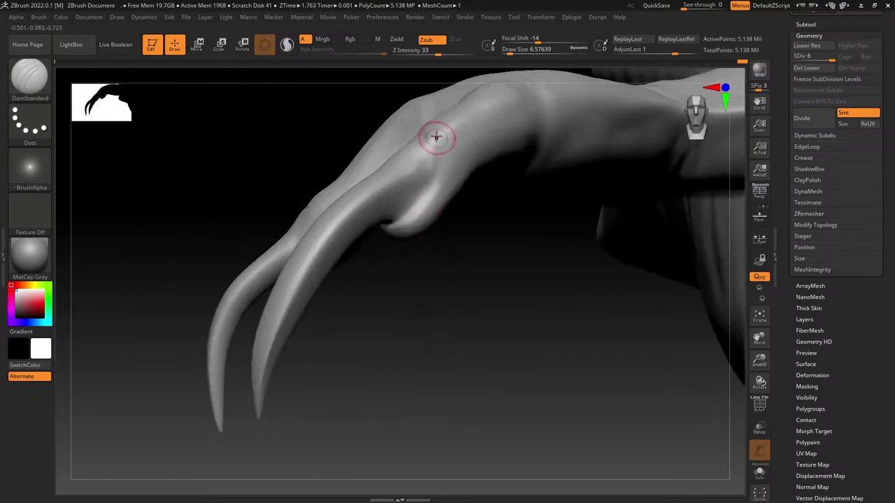
{"action": "right_click_drag", "start_coordinate": [424, 333], "coordinate": [434, 228]}
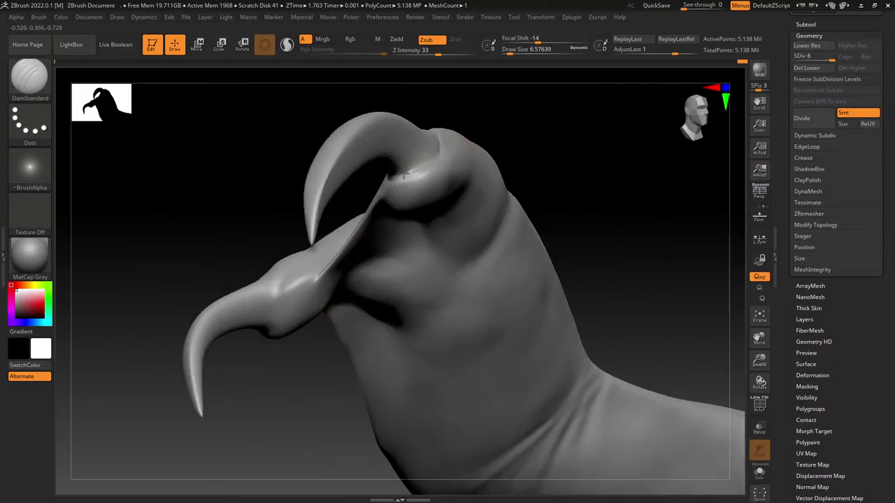
Step: Carve a crease around the base of the second finger's claw to separate it from the fingertip
{"action": "right_click_drag", "start_coordinate": [349, 339], "coordinate": [350, 217]}
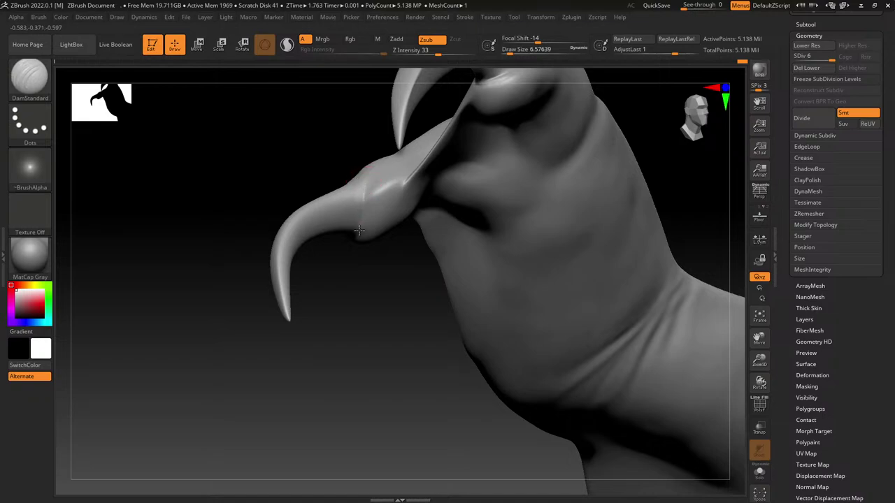
{"action": "right_click_drag", "start_coordinate": [321, 261], "coordinate": [361, 175]}
{"action": "left_click_drag", "start_coordinate": [377, 169], "coordinate": [343, 155]}
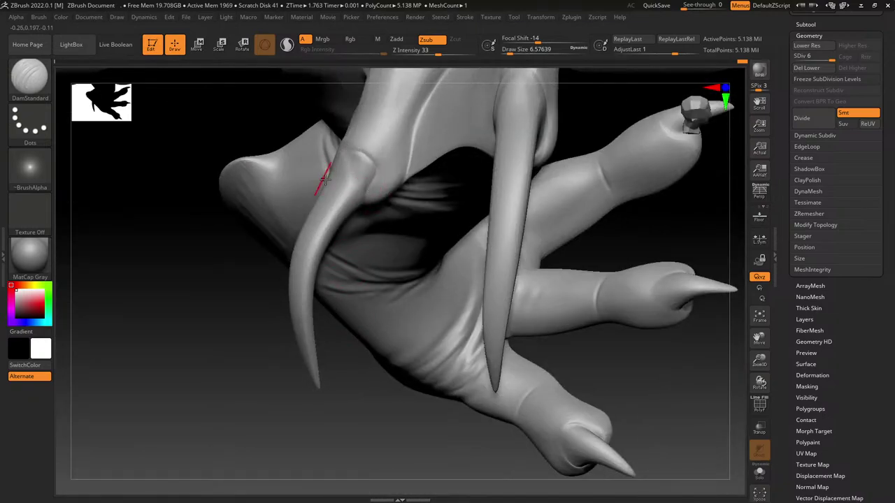
{"action": "right_click_drag", "start_coordinate": [324, 179], "coordinate": [333, 144]}
{"action": "left_click_drag", "start_coordinate": [339, 150], "coordinate": [309, 163]}
Step: Carve lengthwise grooves running from the bases down the sides of both curved hand claws
{"action": "right_click_drag", "start_coordinate": [309, 163], "coordinate": [296, 179]}
{"action": "right_click_drag", "start_coordinate": [359, 182], "coordinate": [300, 200]}
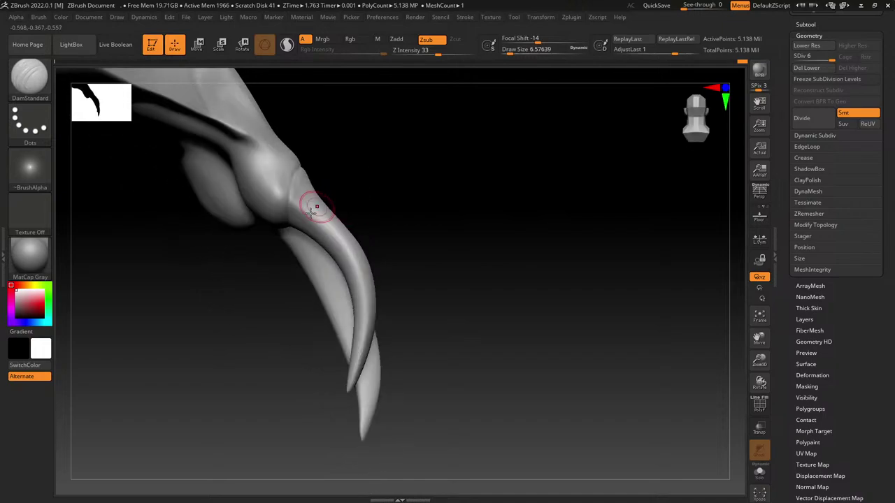
{"action": "right_click_drag", "start_coordinate": [354, 249], "coordinate": [398, 242]}
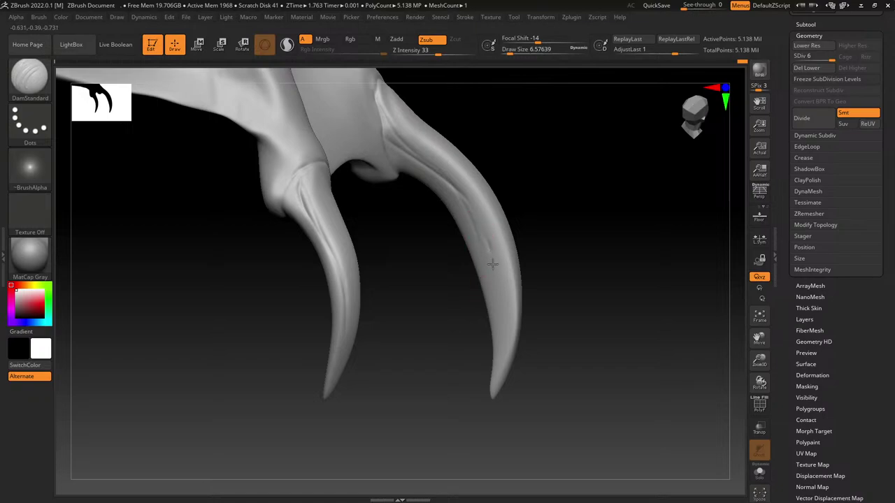
Step: Define the edge of the webbing between the two fingers and carve wrinkles along it and over the knuckles
{"action": "right_click_drag", "start_coordinate": [438, 362], "coordinate": [443, 300]}
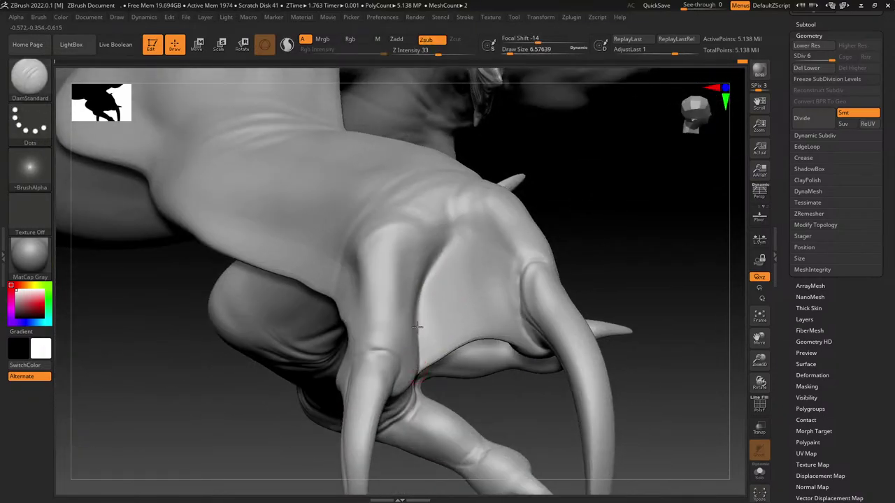
{"action": "left_click_drag", "start_coordinate": [477, 244], "coordinate": [507, 268]}
{"action": "left_click_drag", "start_coordinate": [529, 341], "coordinate": [508, 318]}
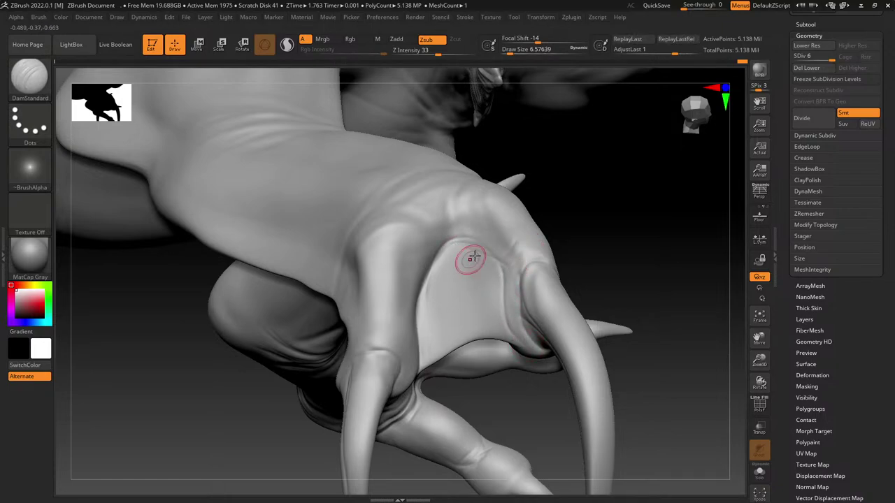
{"action": "right_click_drag", "start_coordinate": [409, 264], "coordinate": [403, 308]}
{"action": "mouse_move", "coordinate": [391, 222]}
{"action": "left_mouse_down"}
{"action": "mouse_move", "coordinate": [444, 225]}
{"action": "mouse_move", "coordinate": [401, 201]}
{"action": "mouse_move", "coordinate": [391, 208]}
{"action": "left_mouse_up"}
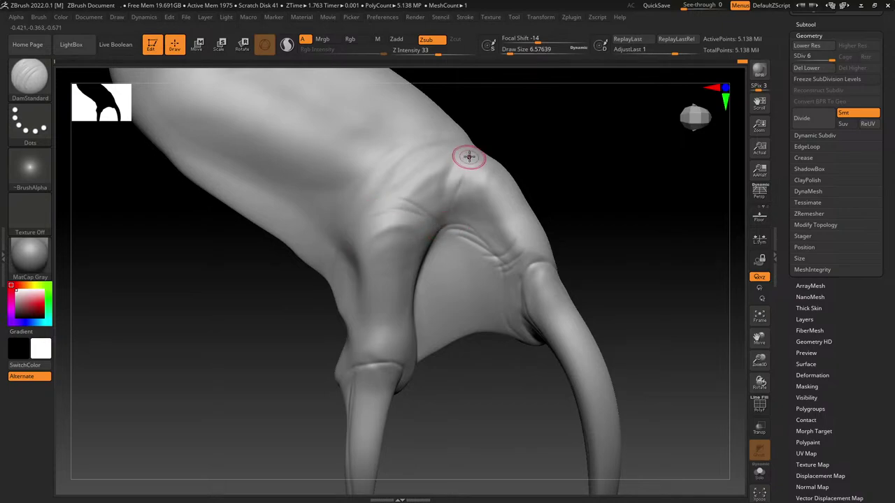
Step: Carve transverse wrinkles across the back of the wrist and diagonal creases at the finger bases
{"action": "right_click_drag", "start_coordinate": [569, 154], "coordinate": [533, 202]}
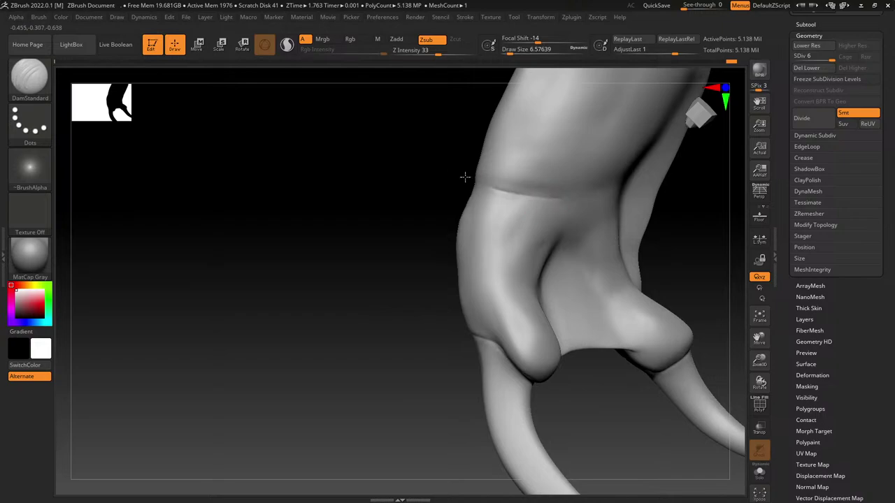
{"action": "right_click_drag", "start_coordinate": [465, 177], "coordinate": [463, 179]}
{"action": "right_click_drag", "start_coordinate": [410, 204], "coordinate": [515, 203]}
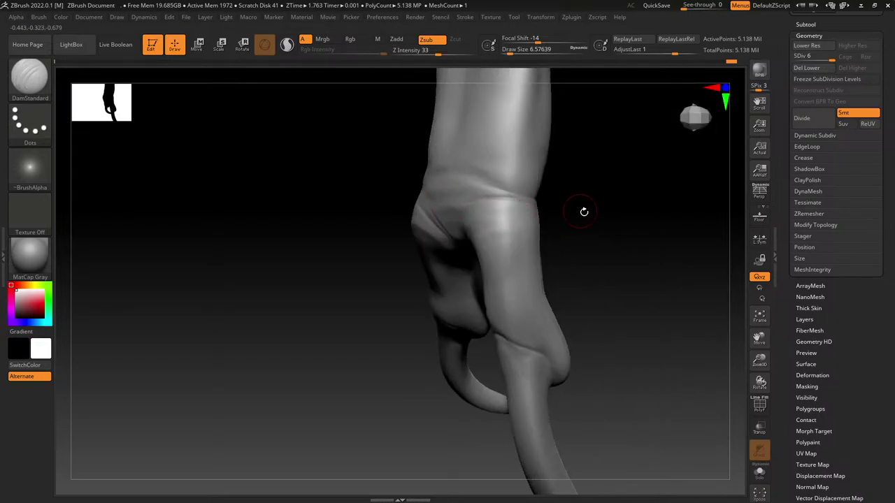
{"action": "right_click_drag", "start_coordinate": [584, 211], "coordinate": [480, 200]}
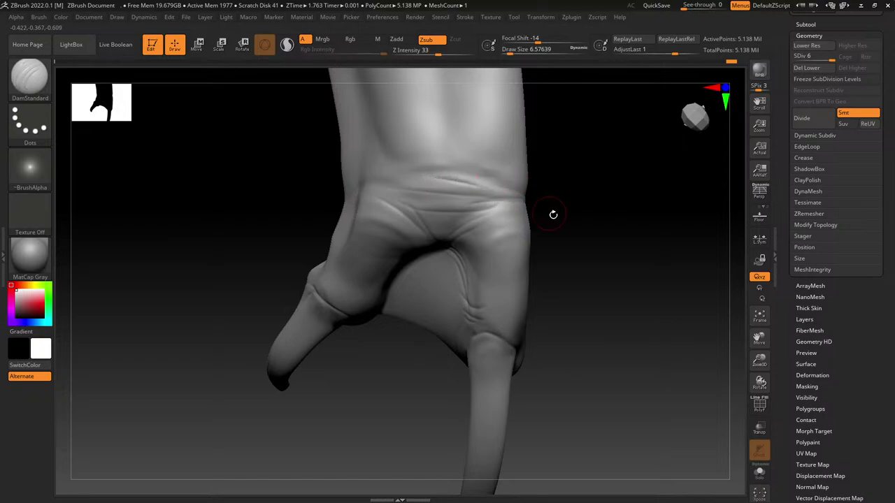
{"action": "right_click_drag", "start_coordinate": [553, 214], "coordinate": [545, 196]}
Step: Carve and deepen the wrist crease on the palm side, extending it across the base of the palm
{"action": "mouse_move", "coordinate": [478, 184]}
{"action": "right_mouse_down"}
{"action": "mouse_move", "coordinate": [509, 172]}
{"action": "mouse_move", "coordinate": [366, 216]}
{"action": "mouse_move", "coordinate": [346, 234]}
{"action": "right_mouse_up"}
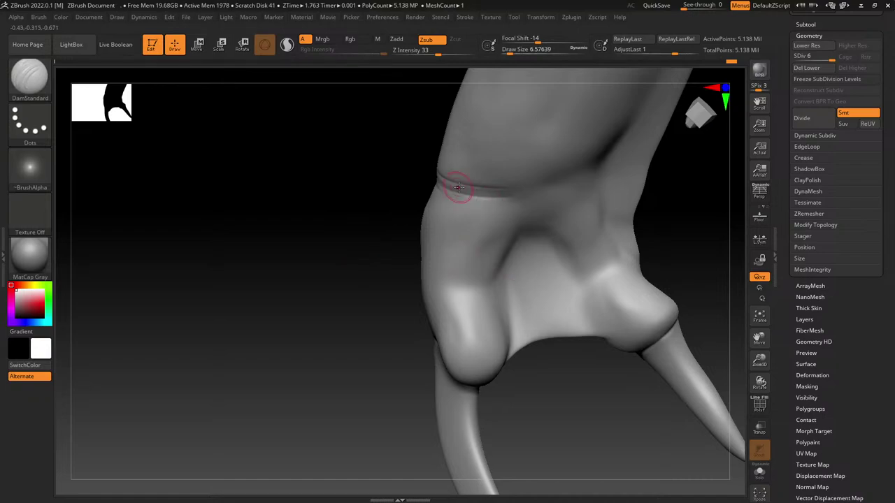
{"action": "left_click_drag", "start_coordinate": [436, 176], "coordinate": [506, 192], "text": "alt"}
{"action": "right_click_drag", "start_coordinate": [457, 184], "coordinate": [533, 186]}
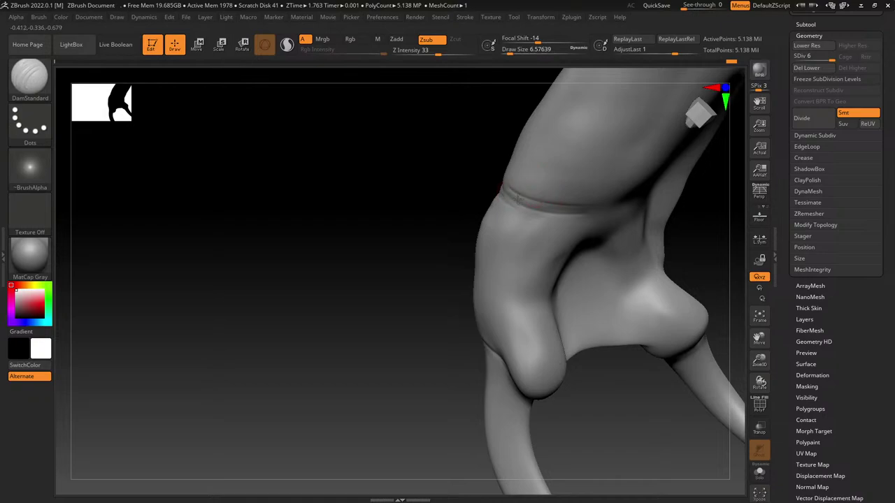
{"action": "right_click_drag", "start_coordinate": [613, 212], "coordinate": [362, 262]}
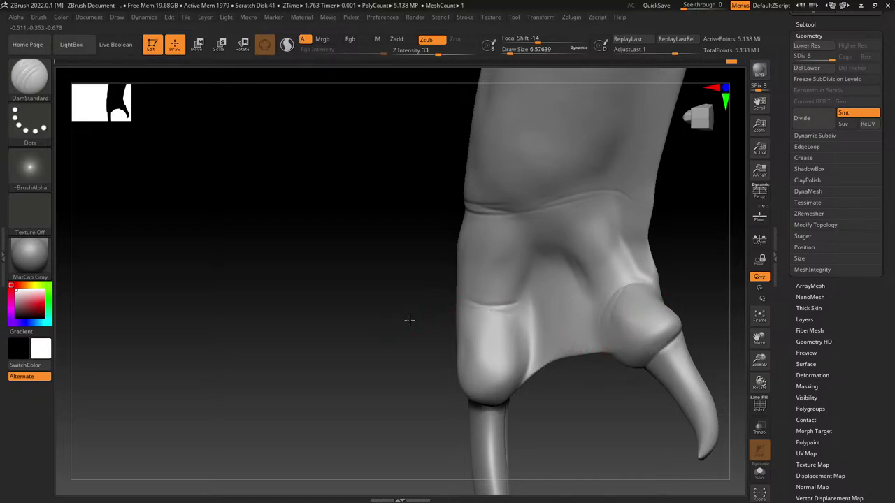
Step: Carve joint creases around both fingers, wrapping them from the palm side to the back of the hand
{"action": "right_click_drag", "start_coordinate": [410, 320], "coordinate": [504, 303]}
{"action": "right_click_drag", "start_coordinate": [417, 325], "coordinate": [440, 345]}
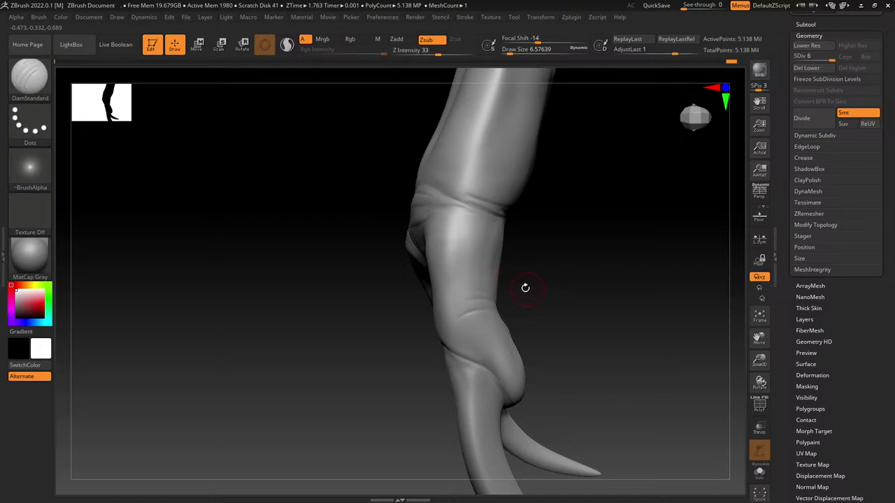
{"action": "mouse_move", "coordinate": [525, 287]}
{"action": "right_mouse_down"}
{"action": "mouse_move", "coordinate": [574, 292]}
{"action": "mouse_move", "coordinate": [514, 305]}
{"action": "right_mouse_up"}
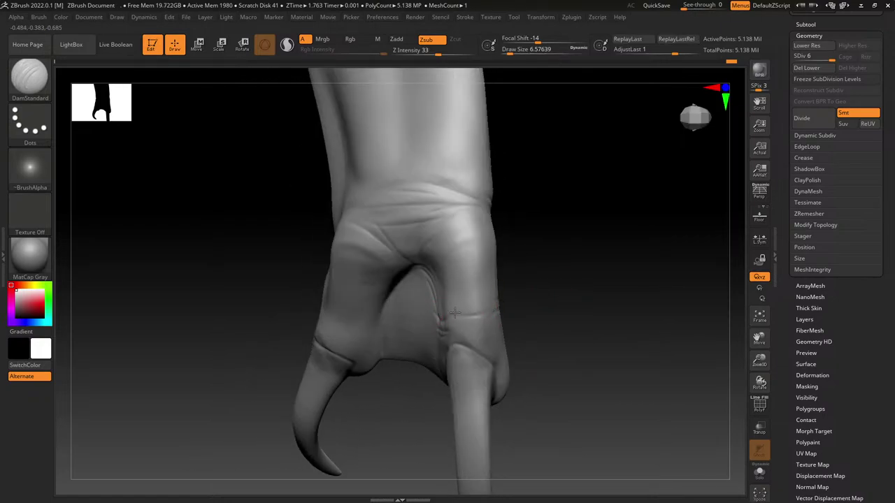
{"action": "mouse_move", "coordinate": [524, 281]}
{"action": "right_mouse_down"}
{"action": "mouse_move", "coordinate": [567, 292]}
{"action": "mouse_move", "coordinate": [427, 316]}
{"action": "right_mouse_up"}
{"action": "right_click_drag", "start_coordinate": [559, 248], "coordinate": [380, 339]}
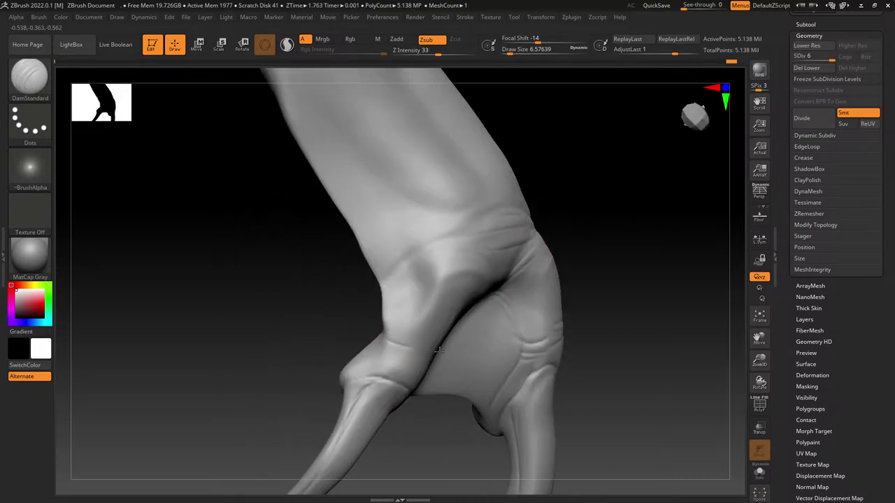
Step: Carve fine wrinkles across the finger webbing on the back of the hand and soften them with the Smooth brush
{"action": "mouse_move", "coordinate": [452, 344]}
{"action": "right_mouse_down"}
{"action": "mouse_move", "coordinate": [566, 244]}
{"action": "mouse_move", "coordinate": [552, 254]}
{"action": "right_mouse_up"}
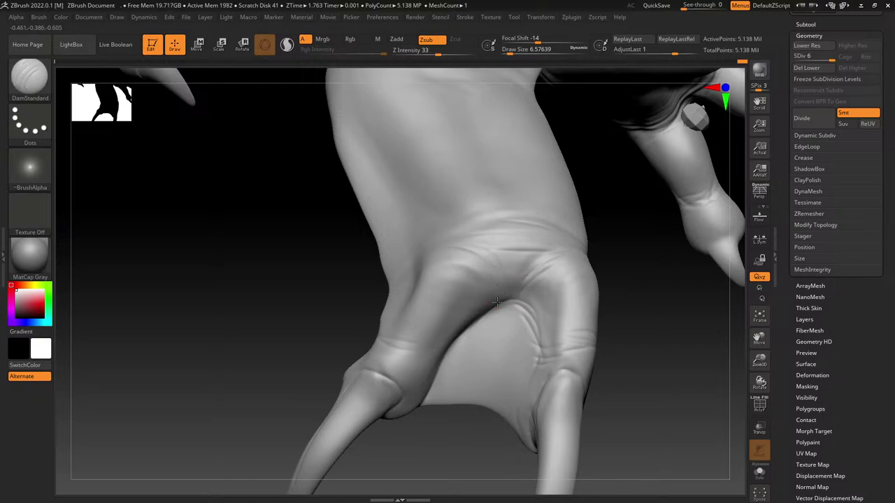
{"action": "mouse_move", "coordinate": [491, 301]}
{"action": "left_mouse_down"}
{"action": "mouse_move", "coordinate": [511, 344]}
{"action": "mouse_move", "coordinate": [495, 343]}
{"action": "mouse_move", "coordinate": [493, 361]}
{"action": "mouse_move", "coordinate": [422, 356]}
{"action": "mouse_move", "coordinate": [510, 387]}
{"action": "mouse_move", "coordinate": [515, 413]}
{"action": "mouse_move", "coordinate": [518, 396]}
{"action": "left_mouse_up"}
{"action": "mouse_move", "coordinate": [499, 367]}
{"action": "left_mouse_down"}
{"action": "mouse_move", "coordinate": [525, 377]}
{"action": "mouse_move", "coordinate": [535, 365]}
{"action": "left_mouse_up"}
{"action": "left_click_drag", "start_coordinate": [495, 341], "coordinate": [531, 348]}
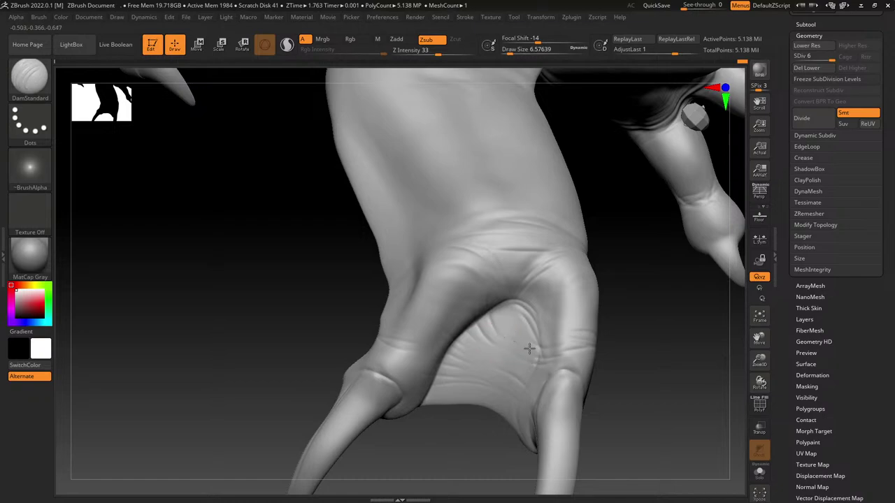
{"action": "mouse_move", "coordinate": [473, 336]}
{"action": "left_mouse_down"}
{"action": "mouse_move", "coordinate": [471, 343]}
{"action": "mouse_move", "coordinate": [533, 347]}
{"action": "mouse_move", "coordinate": [506, 339]}
{"action": "mouse_move", "coordinate": [540, 354]}
{"action": "mouse_move", "coordinate": [502, 406]}
{"action": "mouse_move", "coordinate": [484, 319]}
{"action": "left_mouse_up"}
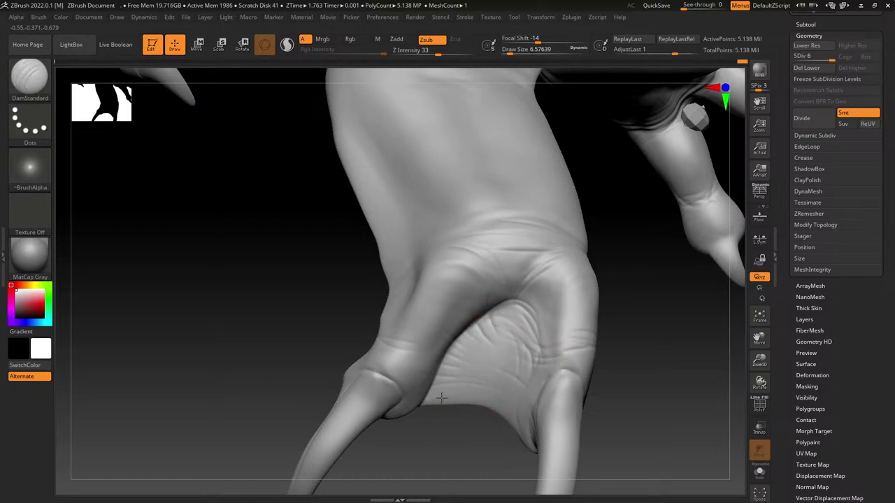
{"action": "key", "text": "shift"}
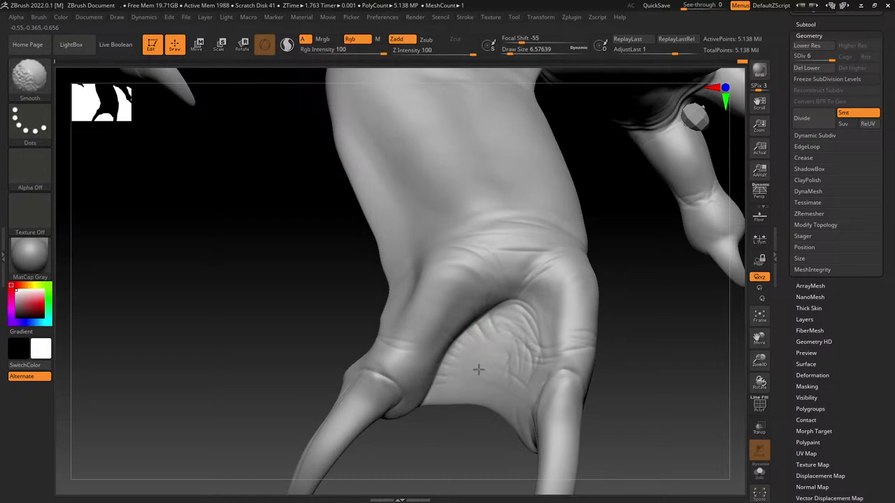
{"action": "left_click_drag", "start_coordinate": [535, 339], "coordinate": [532, 330], "text": "shift"}
Step: Add fine wrinkles around the side of the wrist, linking the back-of-hand folds with the palm-side crease
{"action": "mouse_move", "coordinate": [640, 385]}
{"action": "left_mouse_down"}
{"action": "mouse_move", "coordinate": [660, 394]}
{"action": "mouse_move", "coordinate": [643, 370]}
{"action": "left_mouse_up"}
{"action": "mouse_move", "coordinate": [630, 237]}
{"action": "left_mouse_down", "text": "alt"}
{"action": "mouse_move", "coordinate": [647, 325]}
{"action": "mouse_move", "coordinate": [653, 312]}
{"action": "left_mouse_up", "text": "alt"}
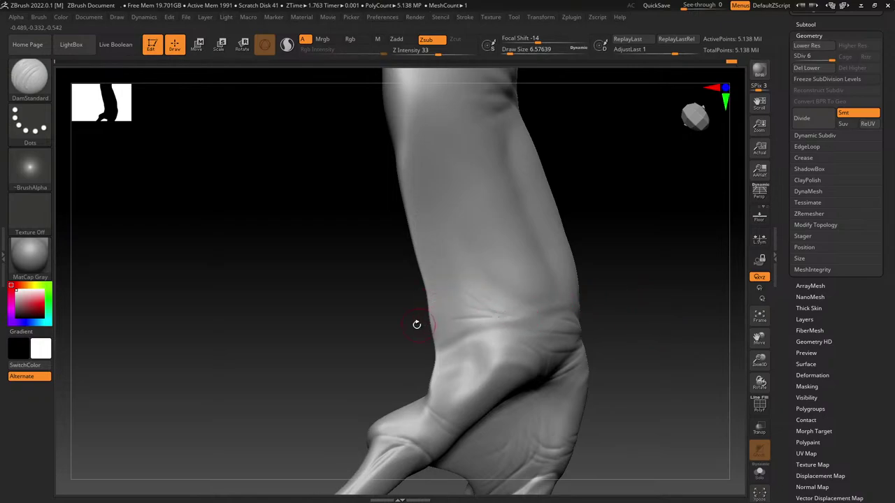
{"action": "mouse_move", "coordinate": [362, 347]}
{"action": "left_mouse_down"}
{"action": "mouse_move", "coordinate": [371, 329]}
{"action": "mouse_move", "coordinate": [358, 327]}
{"action": "left_mouse_up"}
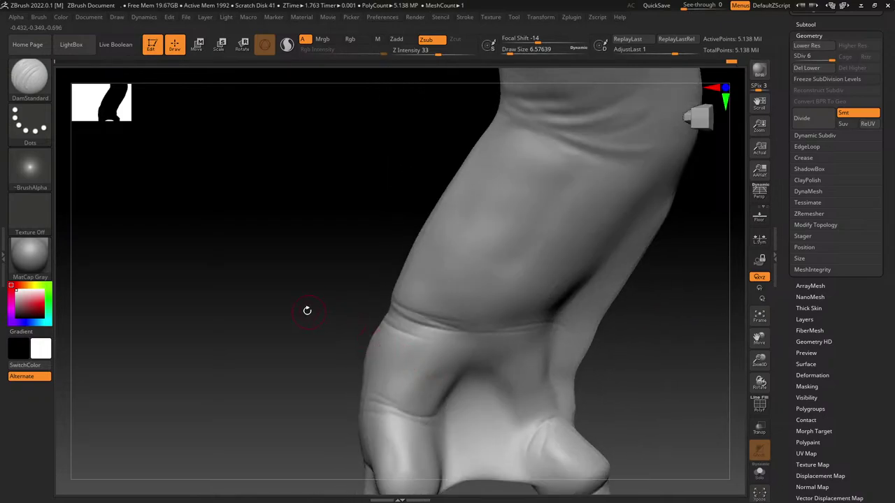
{"action": "mouse_move", "coordinate": [336, 293]}
{"action": "left_mouse_down"}
{"action": "mouse_move", "coordinate": [314, 286]}
{"action": "mouse_move", "coordinate": [401, 303]}
{"action": "mouse_move", "coordinate": [398, 357]}
{"action": "left_mouse_up"}
Step: Carve long wrinkles down the palm side of the finger webbing, with short cross creases between them
{"action": "left_click_drag", "start_coordinate": [396, 321], "coordinate": [395, 390]}
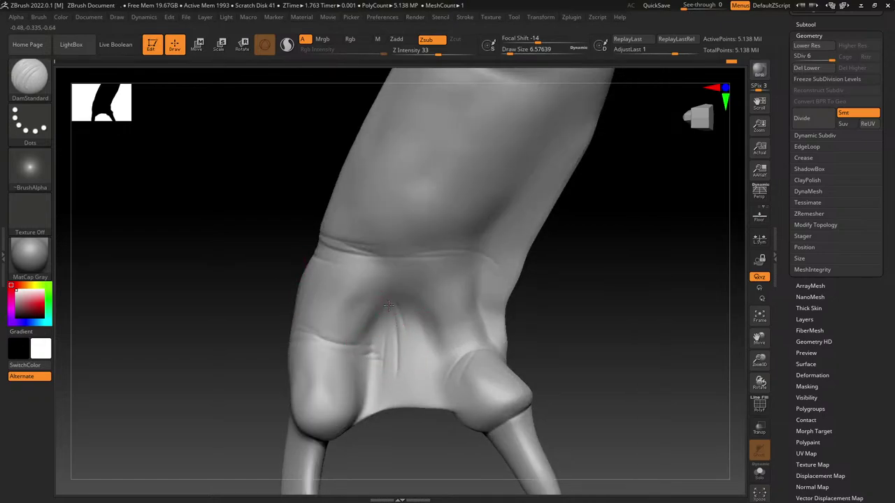
{"action": "mouse_move", "coordinate": [388, 305]}
{"action": "left_mouse_down"}
{"action": "mouse_move", "coordinate": [374, 408]}
{"action": "mouse_move", "coordinate": [414, 383]}
{"action": "left_mouse_up"}
{"action": "mouse_move", "coordinate": [411, 316]}
{"action": "left_mouse_down"}
{"action": "mouse_move", "coordinate": [425, 377]}
{"action": "mouse_move", "coordinate": [446, 406]}
{"action": "left_mouse_up"}
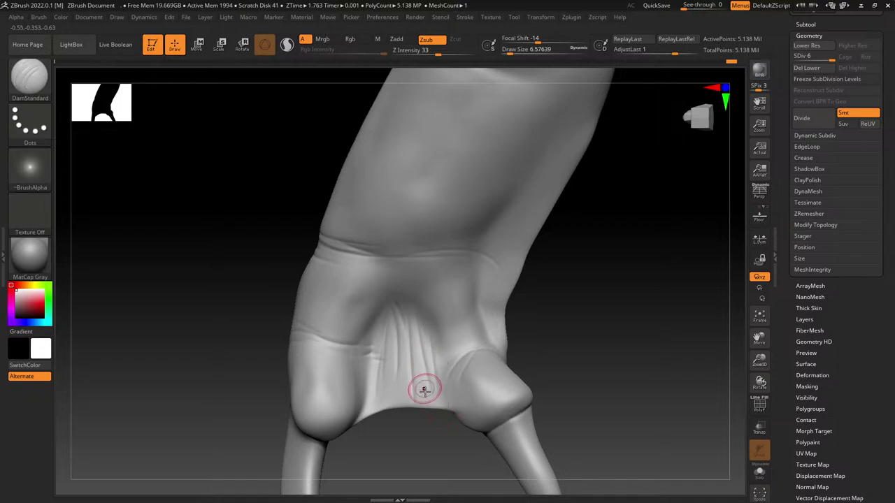
{"action": "mouse_move", "coordinate": [400, 351]}
{"action": "left_mouse_down"}
{"action": "mouse_move", "coordinate": [429, 364]}
{"action": "mouse_move", "coordinate": [414, 355]}
{"action": "mouse_move", "coordinate": [369, 400]}
{"action": "left_mouse_up"}
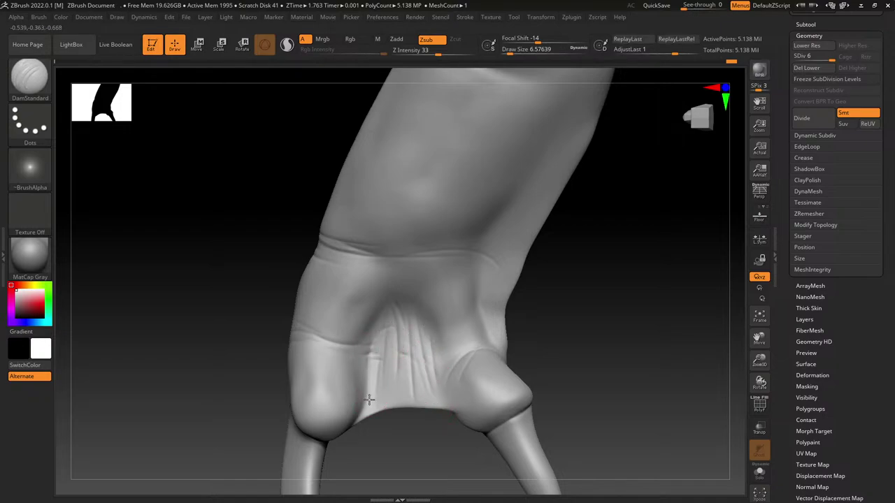
Step: Carve creases along the palm-side finger joints and outline the soft pads of the palm below the wrist
{"action": "left_click_drag", "start_coordinate": [353, 355], "coordinate": [363, 377]}
{"action": "mouse_move", "coordinate": [320, 347]}
{"action": "left_mouse_down"}
{"action": "mouse_move", "coordinate": [340, 355]}
{"action": "mouse_move", "coordinate": [373, 342]}
{"action": "left_mouse_up"}
{"action": "left_click_drag", "start_coordinate": [370, 266], "coordinate": [430, 309]}
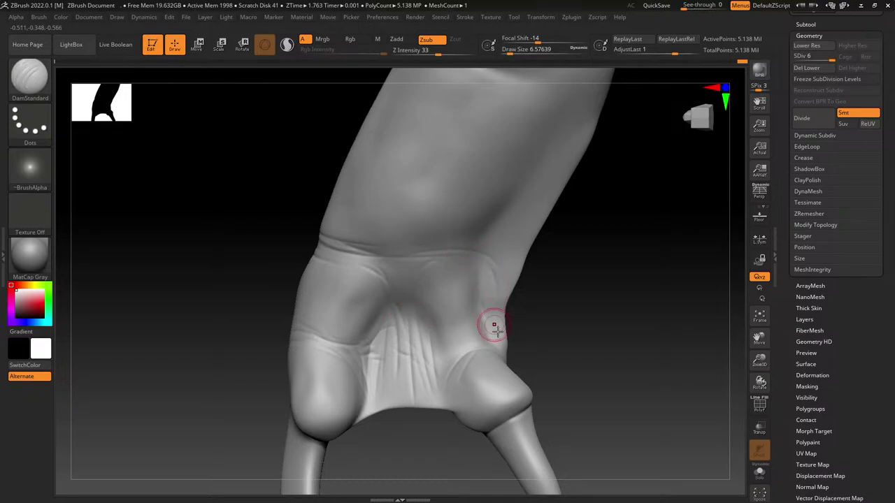
{"action": "right_click_drag", "start_coordinate": [493, 325], "coordinate": [483, 350]}
{"action": "left_click_drag", "start_coordinate": [484, 343], "coordinate": [458, 356]}
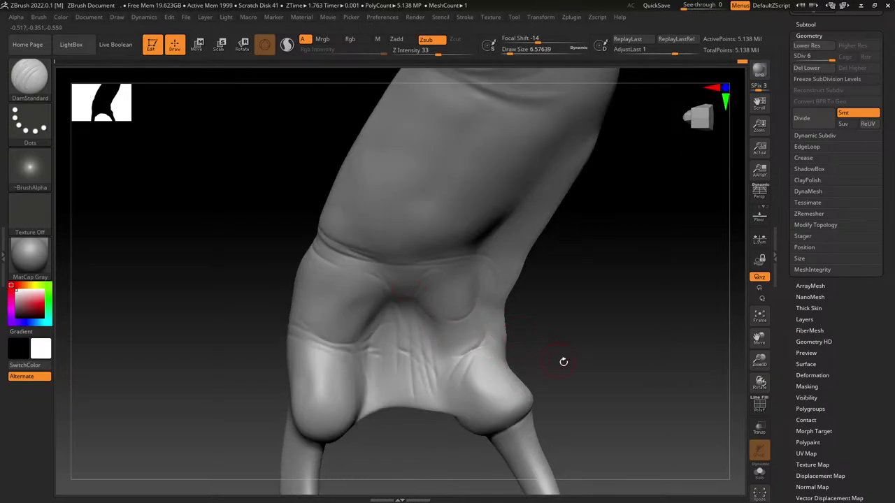
Step: Carve wrinkles across the inner elbow of the long webbed arm with DamStandard
{"action": "right_click_drag", "start_coordinate": [563, 362], "coordinate": [483, 266], "text": "alt"}
{"action": "mouse_move", "coordinate": [581, 272]}
{"action": "right_mouse_down"}
{"action": "mouse_move", "coordinate": [693, 343]}
{"action": "mouse_move", "coordinate": [613, 344]}
{"action": "mouse_move", "coordinate": [473, 394]}
{"action": "right_mouse_up"}
{"action": "mouse_move", "coordinate": [329, 189]}
{"action": "right_mouse_down"}
{"action": "mouse_move", "coordinate": [465, 250]}
{"action": "mouse_move", "coordinate": [468, 191]}
{"action": "mouse_move", "coordinate": [454, 252]}
{"action": "right_mouse_up"}
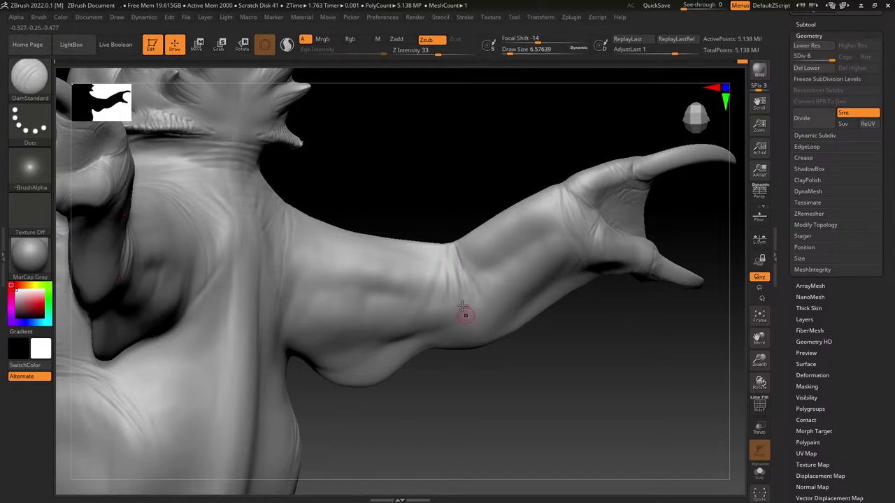
{"action": "right_click_drag", "start_coordinate": [465, 315], "coordinate": [459, 267]}
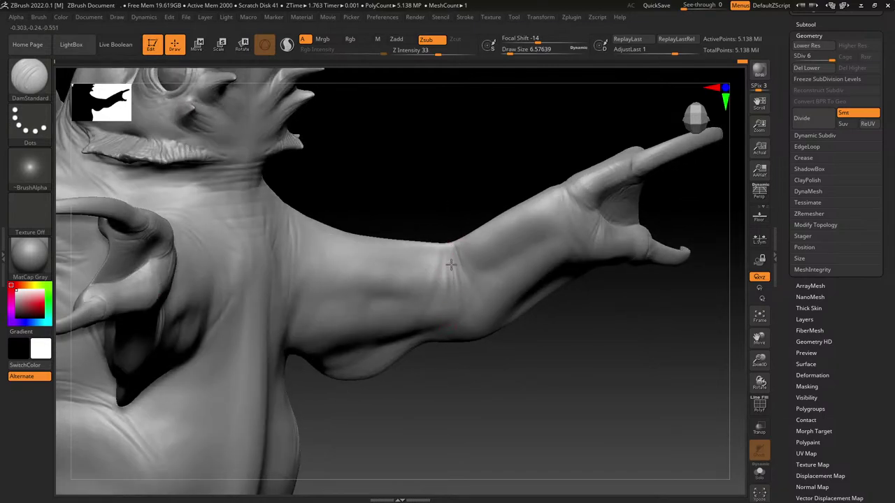
{"action": "right_click_drag", "start_coordinate": [438, 373], "coordinate": [459, 288]}
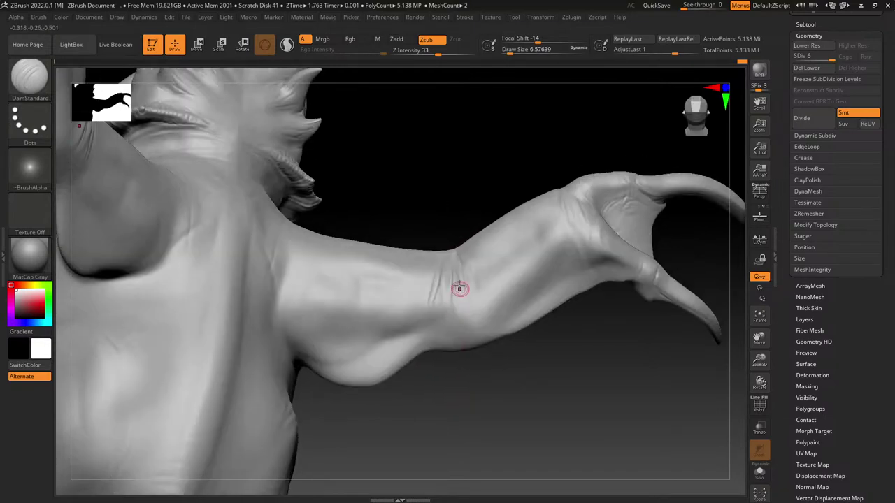
Step: Carry the elbow creases around the underside and outer side of the webbed arm, deepening the folds at the bend
{"action": "right_click_drag", "start_coordinate": [439, 317], "coordinate": [454, 248]}
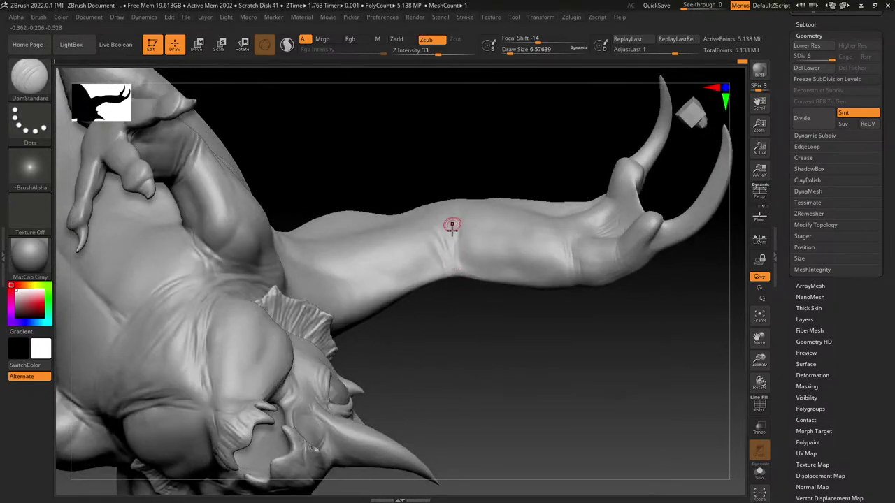
{"action": "right_click_drag", "start_coordinate": [437, 217], "coordinate": [436, 245]}
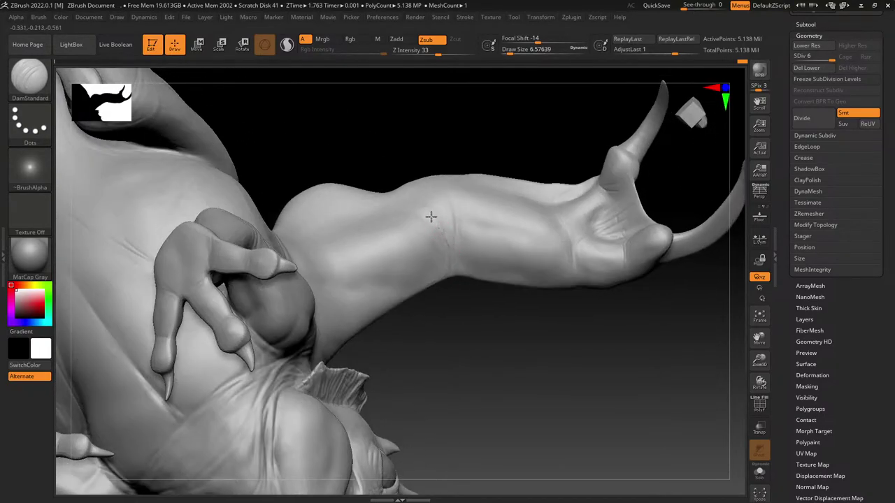
{"action": "mouse_move", "coordinate": [429, 214]}
{"action": "right_mouse_down"}
{"action": "mouse_move", "coordinate": [465, 336]}
{"action": "mouse_move", "coordinate": [425, 194]}
{"action": "right_mouse_up"}
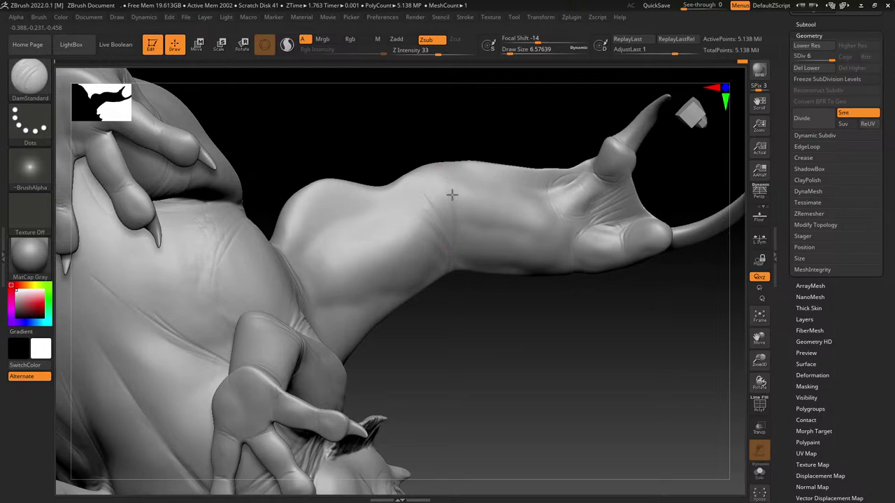
{"action": "right_click_drag", "start_coordinate": [456, 260], "coordinate": [444, 275]}
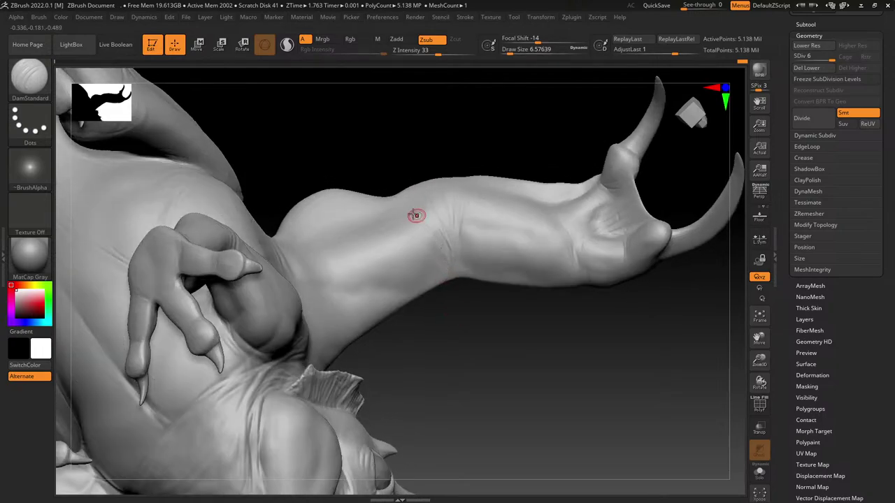
{"action": "mouse_move", "coordinate": [416, 215]}
{"action": "right_mouse_down"}
{"action": "mouse_move", "coordinate": [429, 196]}
{"action": "mouse_move", "coordinate": [404, 162]}
{"action": "mouse_move", "coordinate": [467, 234]}
{"action": "right_mouse_up"}
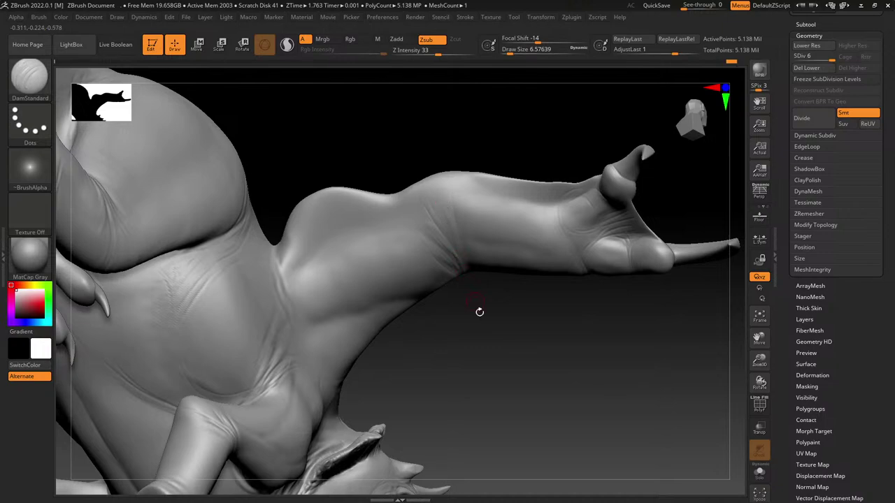
{"action": "right_click_drag", "start_coordinate": [479, 314], "coordinate": [475, 269]}
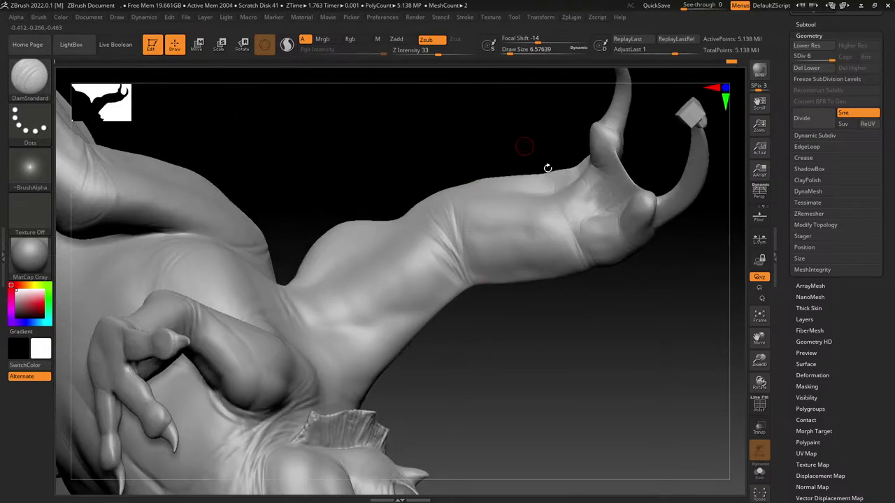
{"action": "right_click_drag", "start_coordinate": [619, 326], "coordinate": [611, 312]}
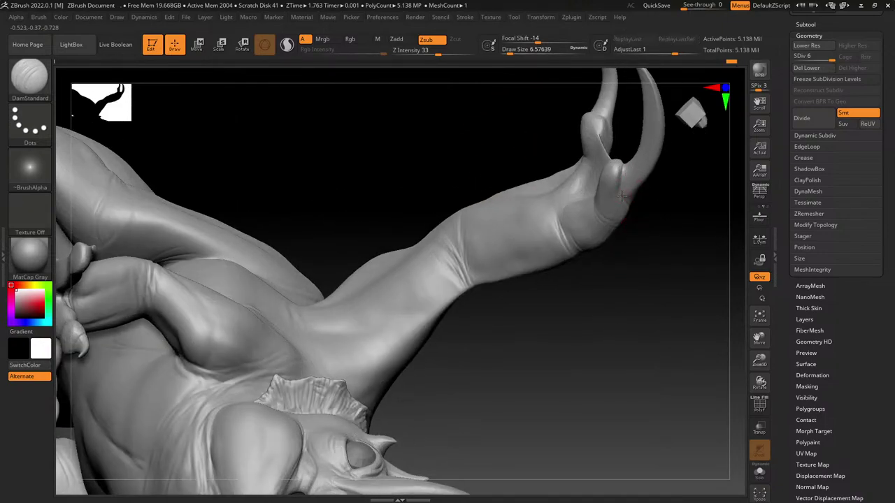
Step: Carve small creases around the fingertips where the long curved claws emerge from the webbed hand
{"action": "left_click_drag", "start_coordinate": [623, 197], "coordinate": [620, 193]}
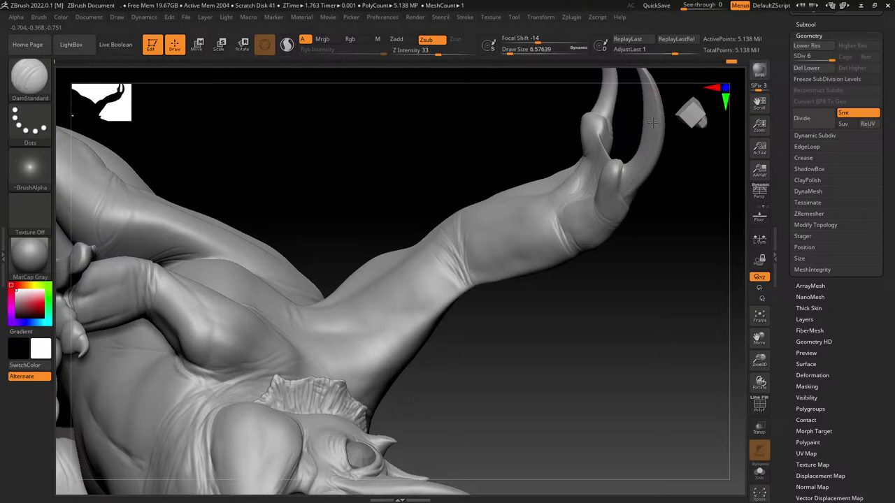
{"action": "left_click_drag", "start_coordinate": [684, 158], "coordinate": [647, 140]}
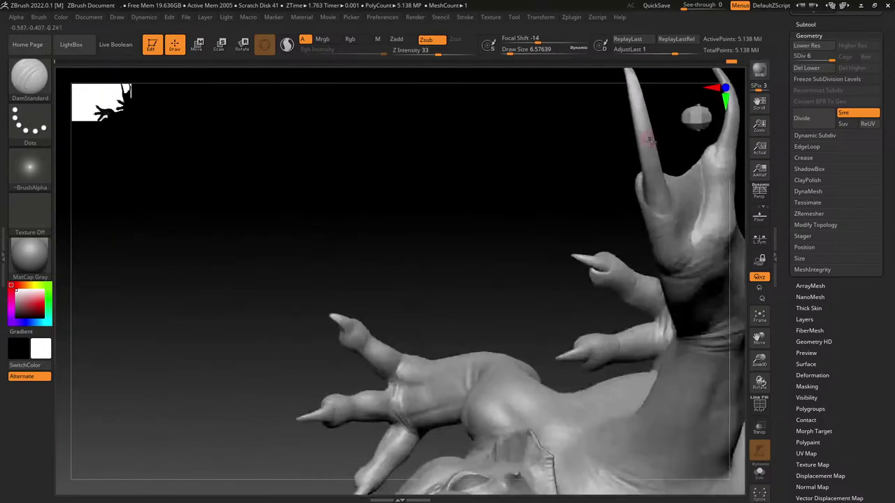
{"action": "left_click_drag", "start_coordinate": [560, 241], "coordinate": [473, 346], "text": "alt"}
{"action": "left_click_drag", "start_coordinate": [595, 184], "coordinate": [647, 175]}
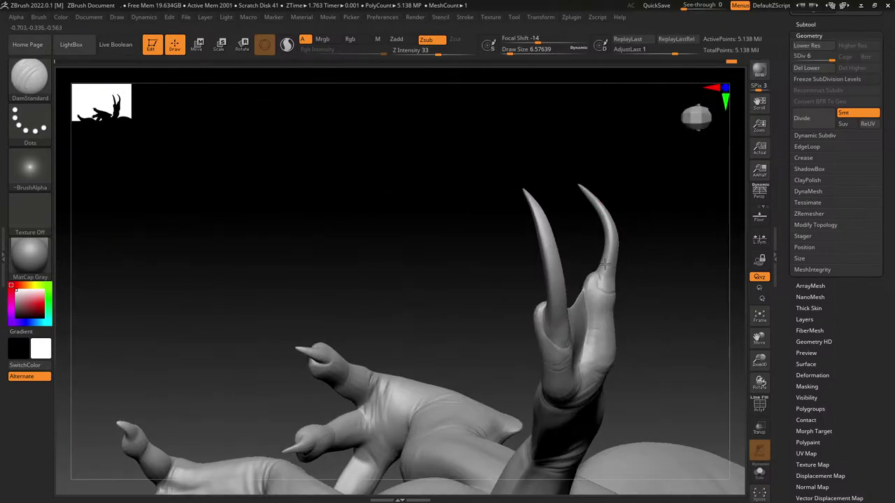
{"action": "right_click_drag", "start_coordinate": [429, 307], "coordinate": [503, 163]}
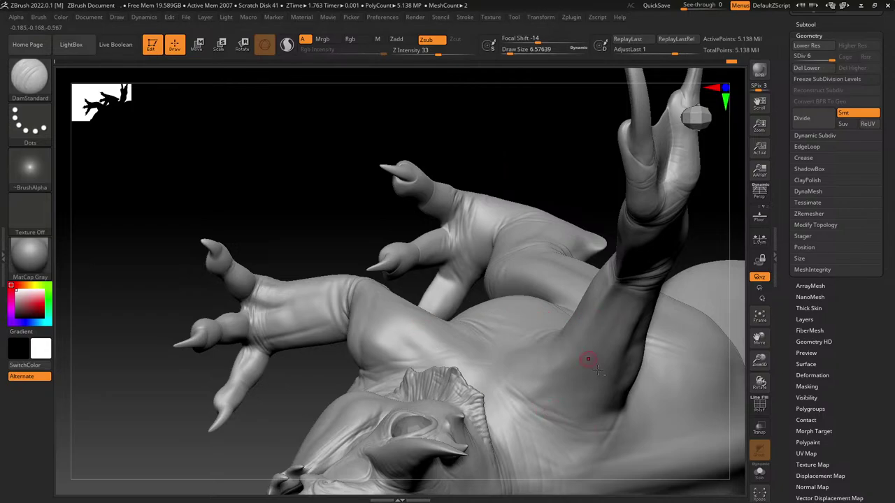
Step: Enlarge the brush to a Draw Size of about 14.2 and carve curved skin folds between the neck and the webbed arm's shoulder
{"action": "mouse_move", "coordinate": [588, 358]}
{"action": "right_mouse_down"}
{"action": "mouse_move", "coordinate": [485, 240]}
{"action": "mouse_move", "coordinate": [476, 249]}
{"action": "mouse_move", "coordinate": [507, 140]}
{"action": "mouse_move", "coordinate": [399, 247]}
{"action": "mouse_move", "coordinate": [422, 217]}
{"action": "right_mouse_up"}
{"action": "mouse_move", "coordinate": [415, 271]}
{"action": "right_mouse_down"}
{"action": "mouse_move", "coordinate": [370, 286]}
{"action": "mouse_move", "coordinate": [481, 266]}
{"action": "right_mouse_up"}
{"action": "left_click", "coordinate": [513, 49]}
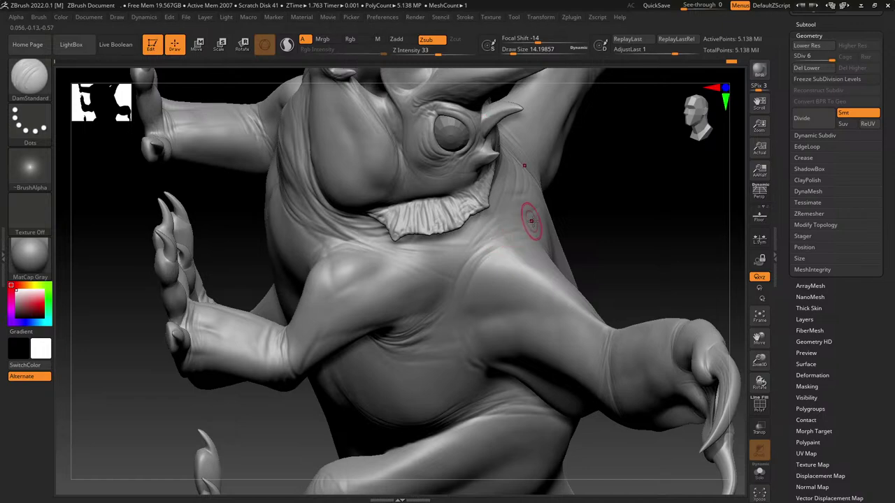
{"action": "right_click_drag", "start_coordinate": [531, 221], "coordinate": [553, 196]}
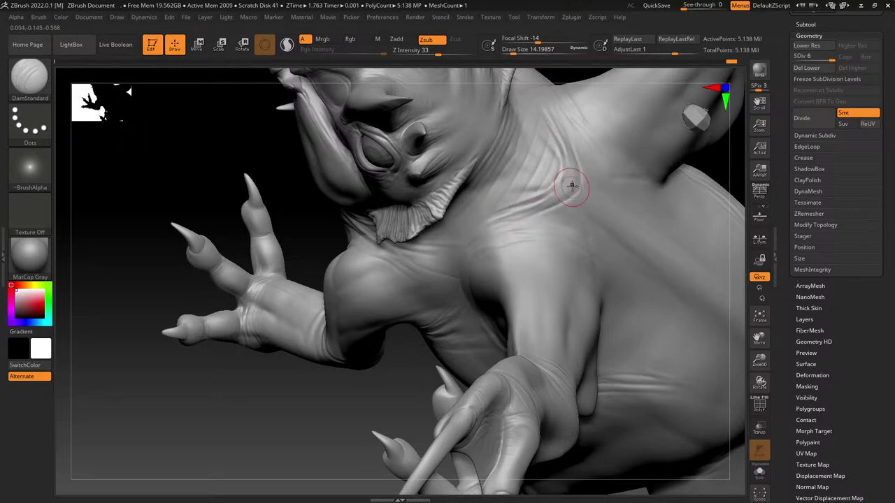
{"action": "right_click_drag", "start_coordinate": [476, 182], "coordinate": [384, 322], "text": "alt"}
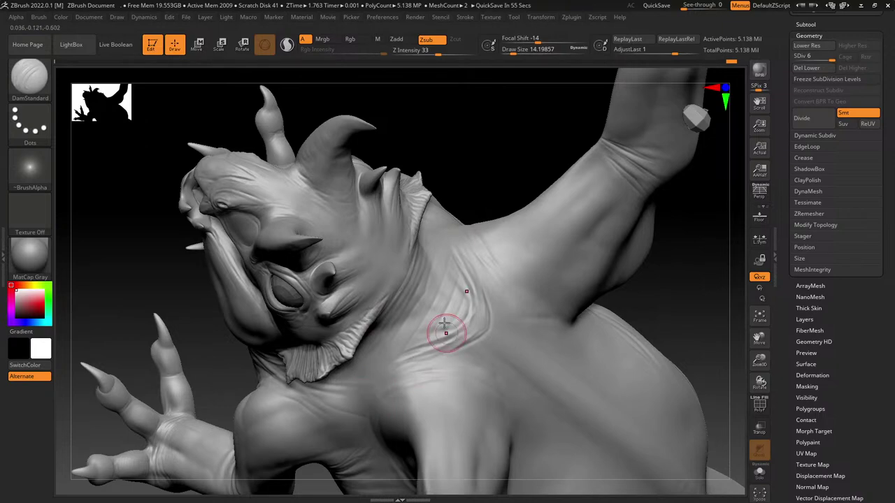
{"action": "mouse_move", "coordinate": [413, 340]}
{"action": "right_mouse_down"}
{"action": "mouse_move", "coordinate": [442, 242]}
{"action": "mouse_move", "coordinate": [413, 295]}
{"action": "right_mouse_up"}
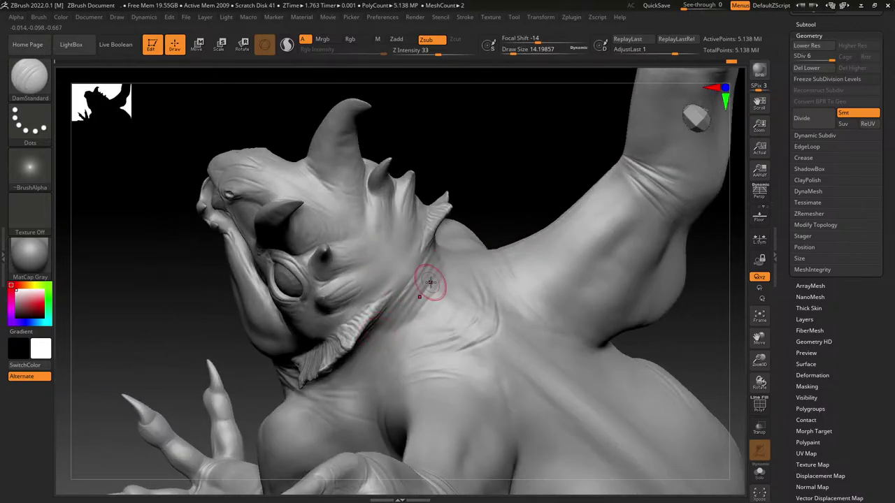
Step: Carve wrinkles behind the head frill and extend the neck folds across the shoulder toward the chest
{"action": "left_click_drag", "start_coordinate": [428, 284], "coordinate": [404, 311]}
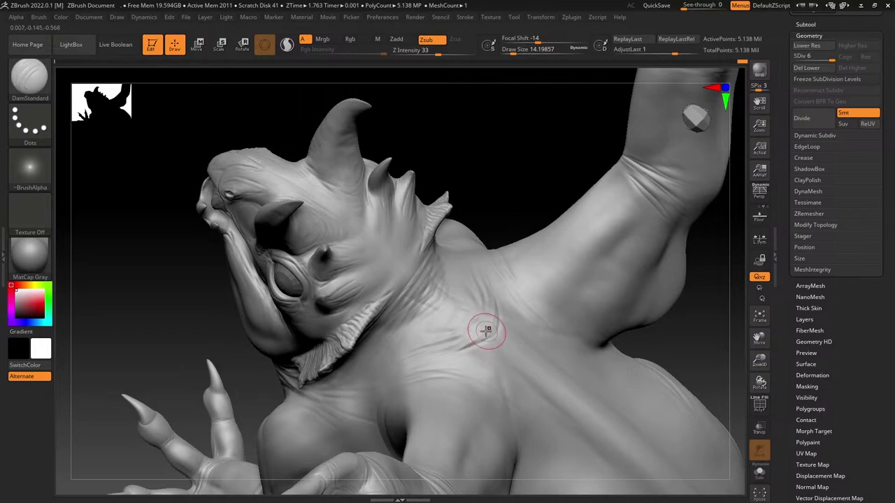
{"action": "right_click_drag", "start_coordinate": [485, 326], "coordinate": [402, 361]}
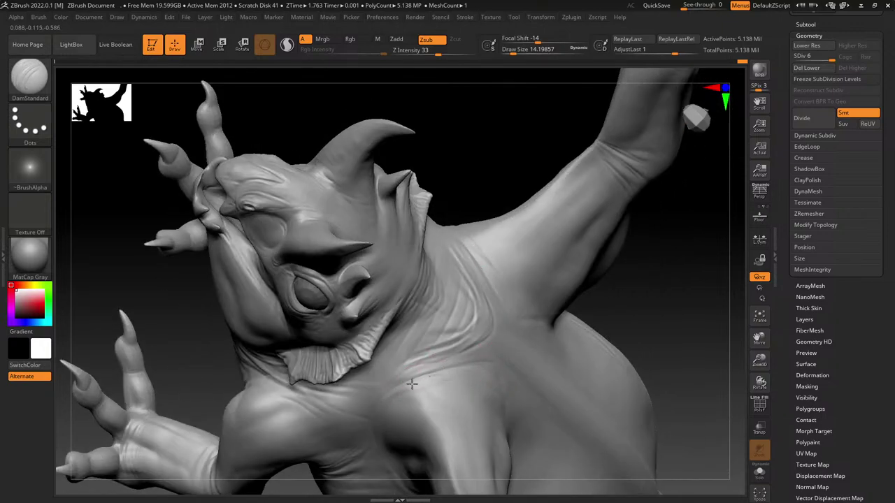
{"action": "mouse_move", "coordinate": [354, 402]}
{"action": "left_mouse_down"}
{"action": "mouse_move", "coordinate": [455, 362]}
{"action": "mouse_move", "coordinate": [373, 399]}
{"action": "left_mouse_up"}
{"action": "left_click_drag", "start_coordinate": [444, 385], "coordinate": [417, 383]}
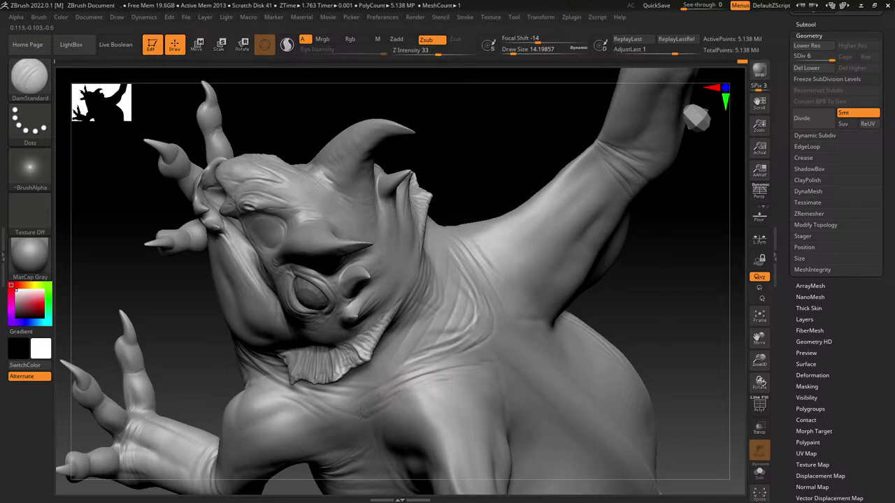
Step: Carve creases down the front of the webbed arm's shoulder and around the base of the smaller arm
{"action": "mouse_move", "coordinate": [456, 373]}
{"action": "right_mouse_down"}
{"action": "mouse_move", "coordinate": [473, 314]}
{"action": "mouse_move", "coordinate": [452, 346]}
{"action": "right_mouse_up"}
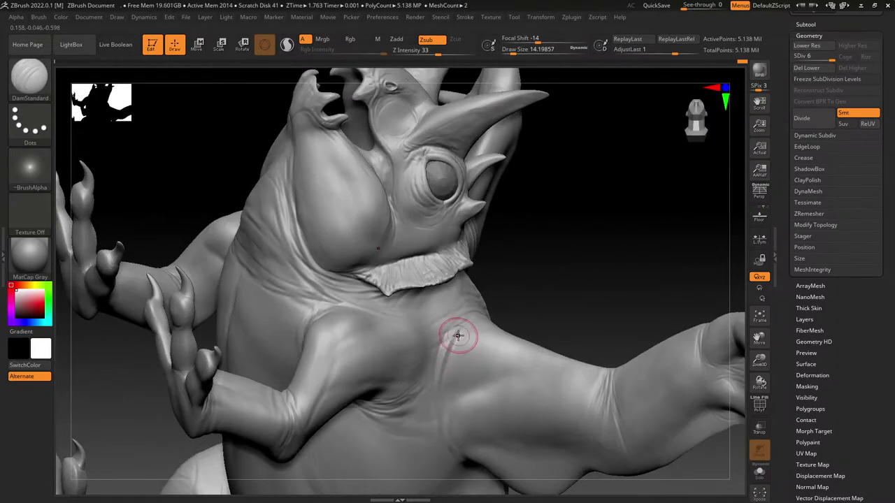
{"action": "left_click_drag", "start_coordinate": [459, 335], "coordinate": [453, 430]}
{"action": "right_click_drag", "start_coordinate": [452, 364], "coordinate": [400, 342]}
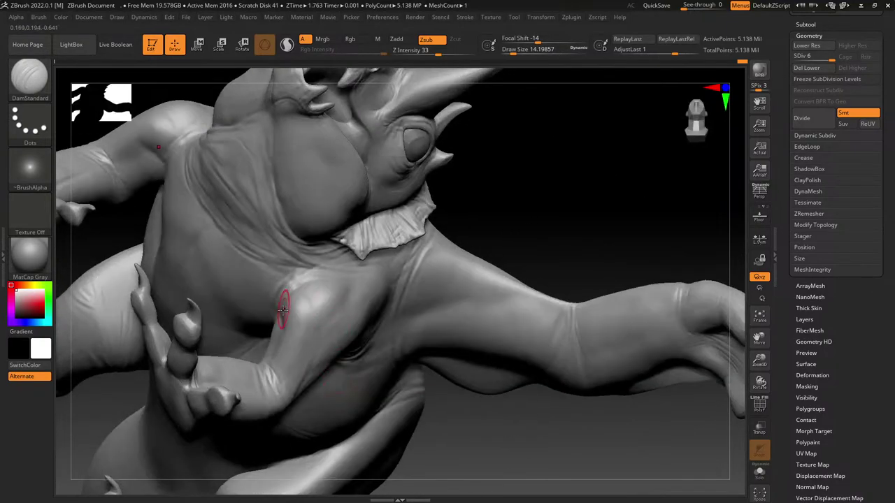
{"action": "right_click_drag", "start_coordinate": [282, 310], "coordinate": [394, 338]}
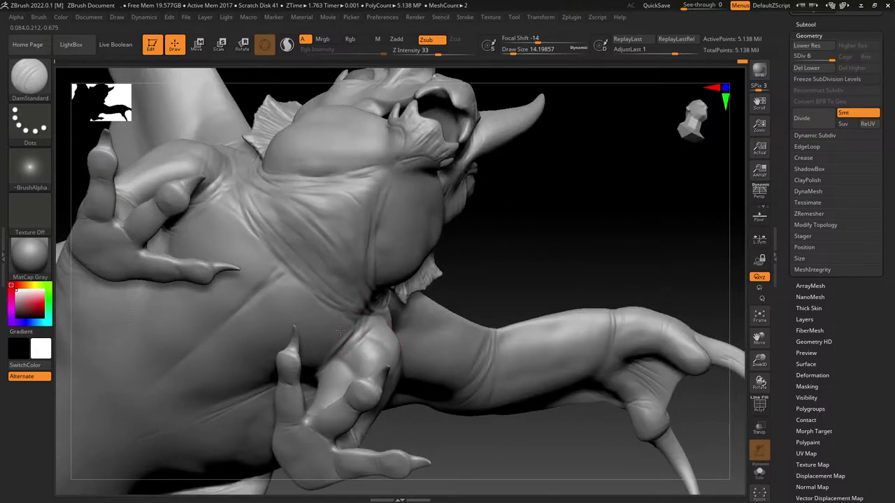
Step: Carve long diagonal creases across the chest between the smaller arms and soften them with the Smooth brush
{"action": "mouse_move", "coordinate": [329, 259]}
{"action": "right_mouse_down"}
{"action": "mouse_move", "coordinate": [343, 292]}
{"action": "mouse_move", "coordinate": [416, 316]}
{"action": "right_mouse_up"}
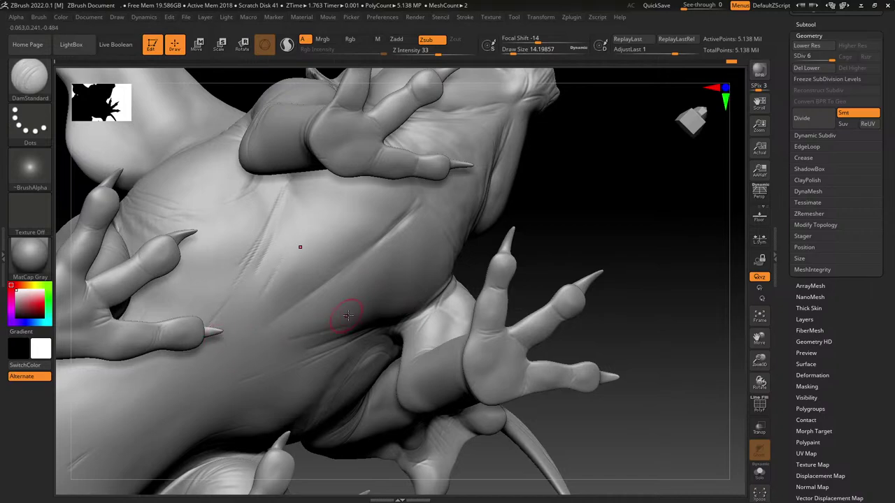
{"action": "right_click_drag", "start_coordinate": [348, 316], "coordinate": [343, 293]}
{"action": "left_click_drag", "start_coordinate": [321, 343], "coordinate": [278, 345], "text": "shift"}
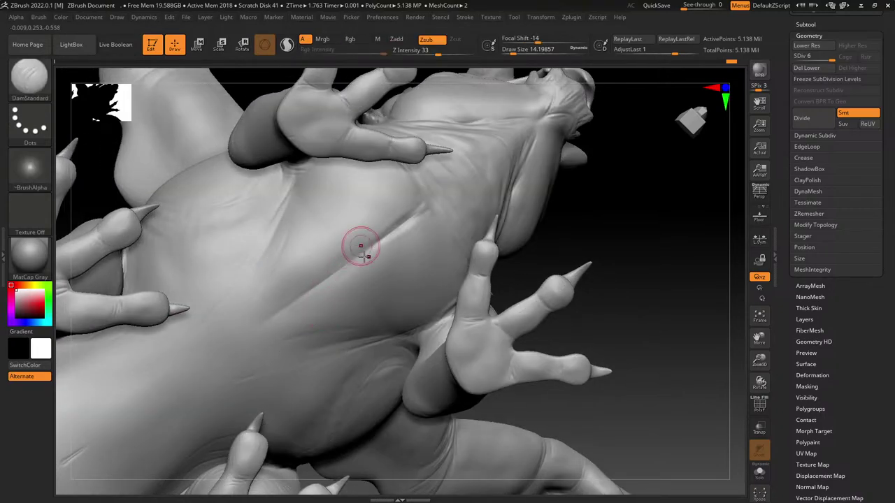
{"action": "mouse_move", "coordinate": [359, 245]}
{"action": "right_mouse_down"}
{"action": "mouse_move", "coordinate": [404, 248]}
{"action": "mouse_move", "coordinate": [398, 259]}
{"action": "right_mouse_up"}
{"action": "right_click_drag", "start_coordinate": [374, 339], "coordinate": [426, 315]}
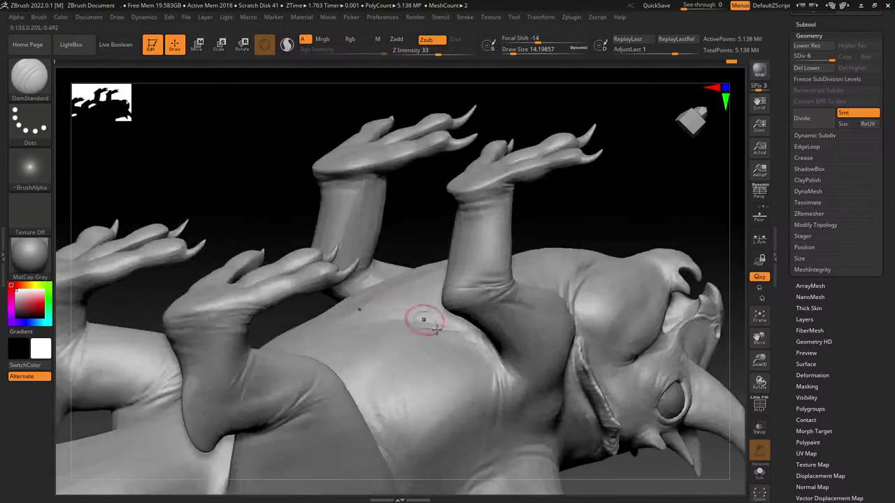
Step: Carve curved wrinkles along the flank between the smaller arm and the rear limb, with tight folds where the limb joins
{"action": "mouse_move", "coordinate": [408, 386]}
{"action": "right_mouse_down"}
{"action": "mouse_move", "coordinate": [393, 286]}
{"action": "mouse_move", "coordinate": [411, 340]}
{"action": "mouse_move", "coordinate": [377, 318]}
{"action": "mouse_move", "coordinate": [356, 342]}
{"action": "right_mouse_up"}
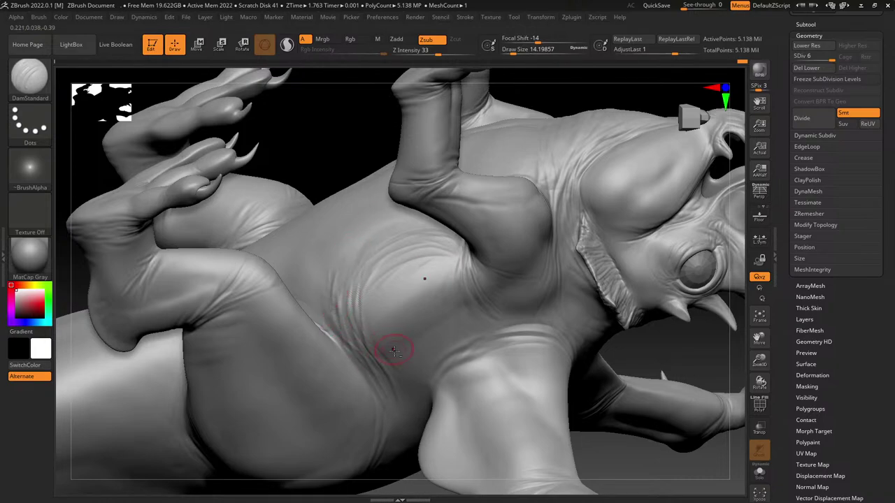
{"action": "right_click_drag", "start_coordinate": [419, 401], "coordinate": [411, 459]}
{"action": "right_click_drag", "start_coordinate": [337, 349], "coordinate": [339, 410]}
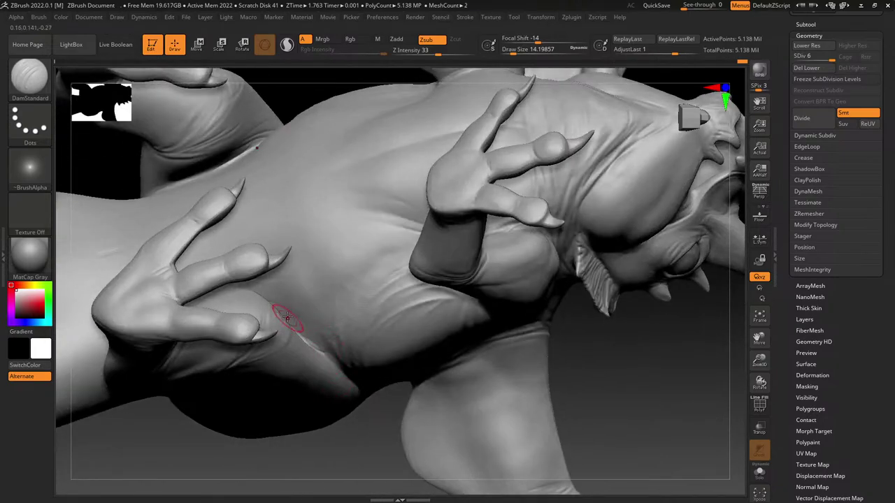
{"action": "mouse_move", "coordinate": [319, 286]}
{"action": "right_mouse_down"}
{"action": "mouse_move", "coordinate": [379, 303]}
{"action": "mouse_move", "coordinate": [349, 333]}
{"action": "right_mouse_up"}
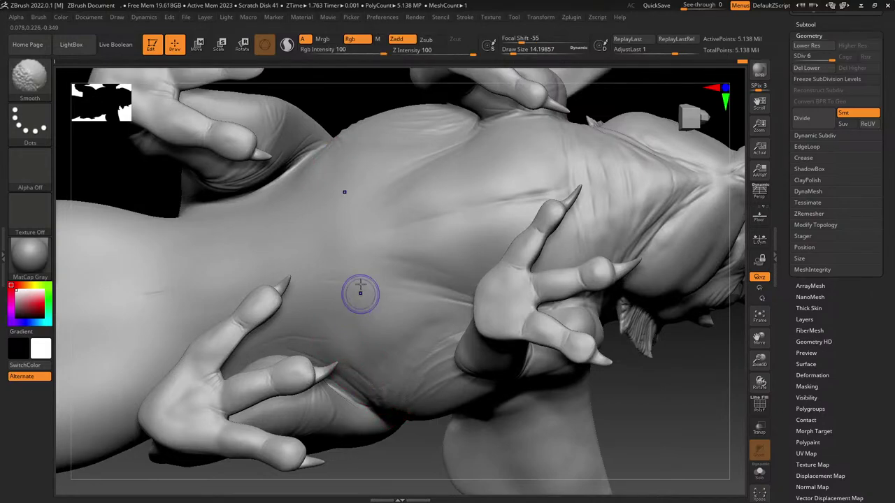
Step: Smooth the belly creases and add fine wrinkles across the belly and side near the lower limbs
{"action": "right_click_drag", "start_coordinate": [358, 292], "coordinate": [369, 319]}
{"action": "right_click_drag", "start_coordinate": [369, 246], "coordinate": [424, 300]}
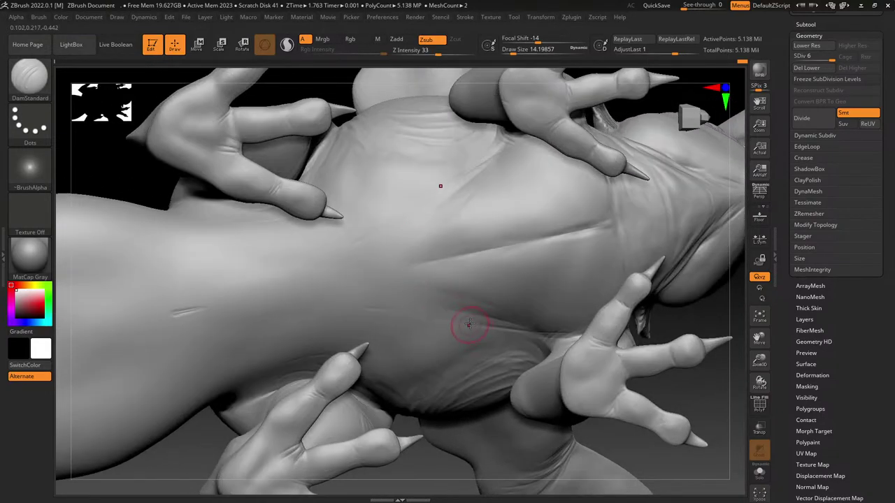
{"action": "right_click_drag", "start_coordinate": [466, 320], "coordinate": [447, 293]}
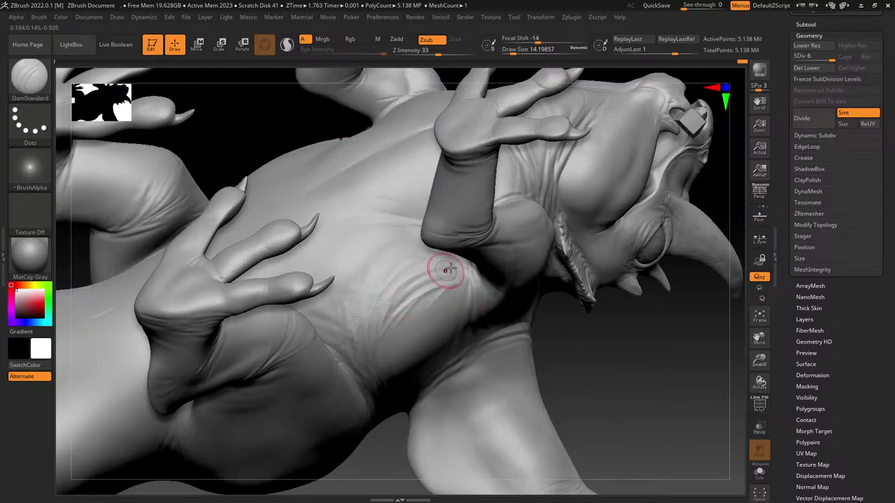
Step: Carve layered folds over the webbed arm's shoulder and fine wrinkles along the adjoining armpit and side
{"action": "mouse_move", "coordinate": [398, 281]}
{"action": "right_mouse_down"}
{"action": "mouse_move", "coordinate": [456, 305]}
{"action": "mouse_move", "coordinate": [420, 256]}
{"action": "right_mouse_up"}
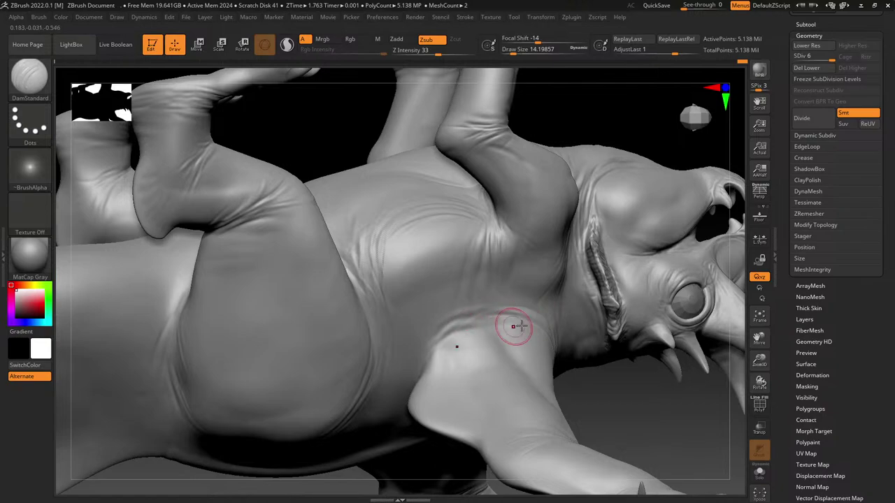
{"action": "right_click_drag", "start_coordinate": [463, 266], "coordinate": [517, 342]}
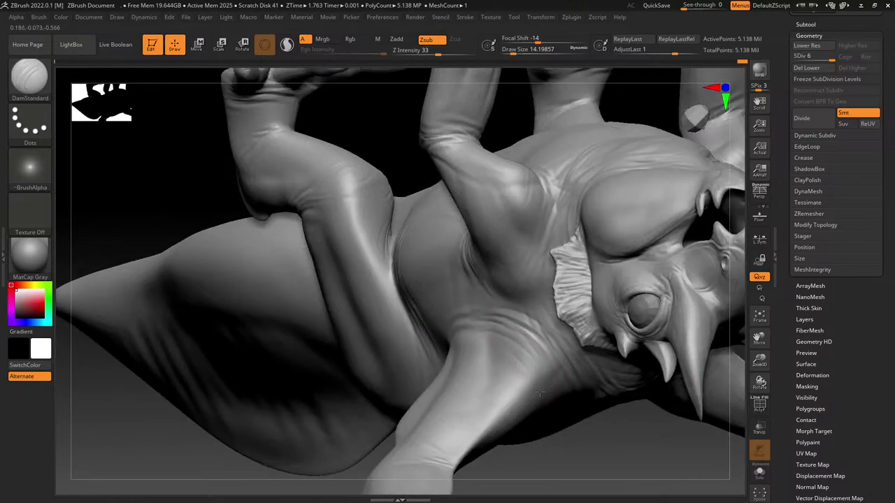
{"action": "right_click_drag", "start_coordinate": [520, 379], "coordinate": [519, 281]}
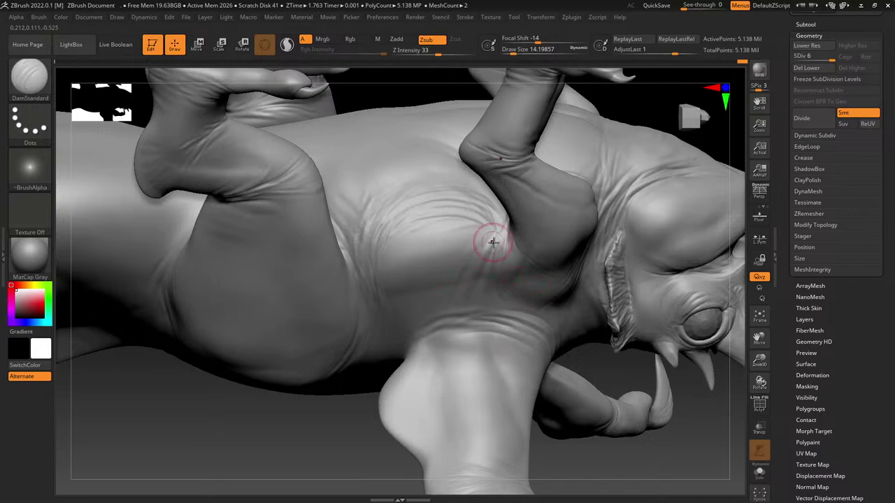
Step: Add short fine wrinkles on the flank where the rear limb meets the side of the belly
{"action": "right_click_drag", "start_coordinate": [492, 240], "coordinate": [493, 238]}
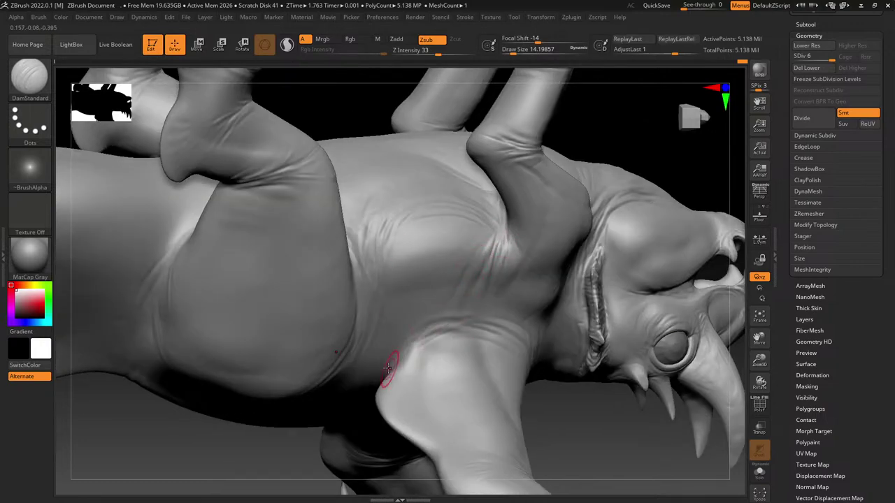
{"action": "right_click_drag", "start_coordinate": [427, 334], "coordinate": [424, 314]}
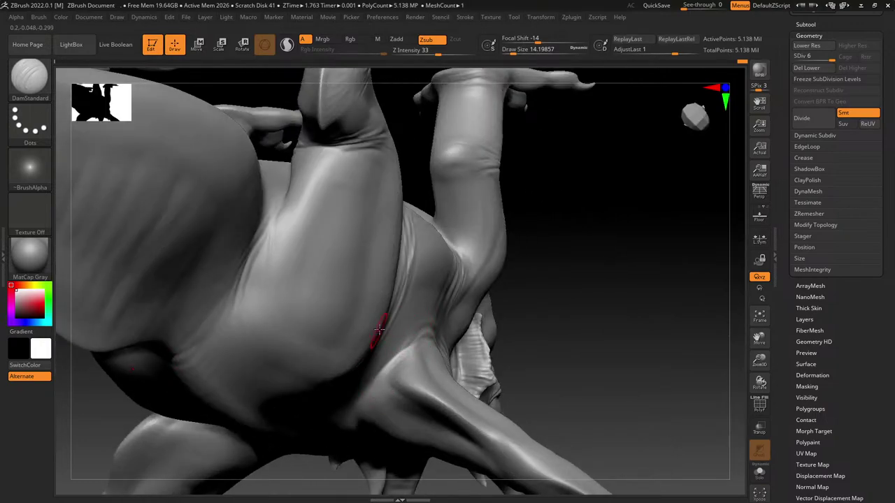
{"action": "mouse_move", "coordinate": [393, 361]}
{"action": "right_mouse_down"}
{"action": "mouse_move", "coordinate": [387, 343]}
{"action": "mouse_move", "coordinate": [409, 272]}
{"action": "right_mouse_up"}
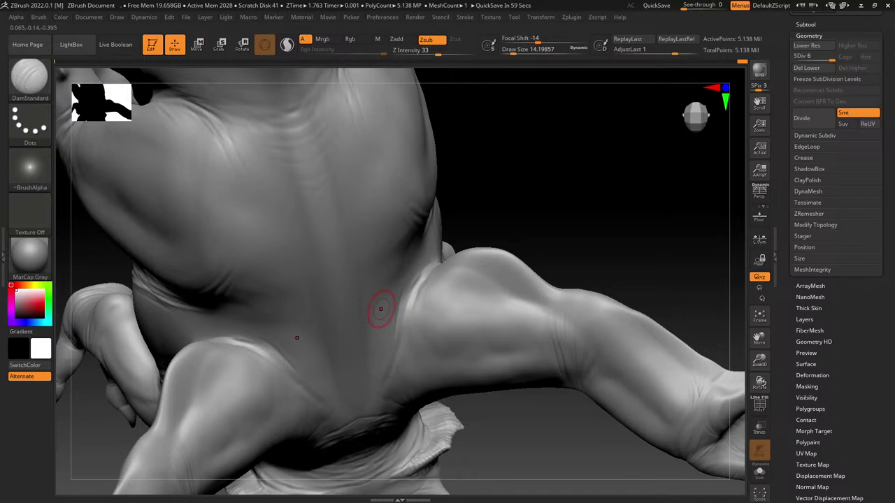
Step: Carve curved creases across the upper back where the webbed arms join the shoulders
{"action": "left_click_drag", "start_coordinate": [569, 180], "coordinate": [424, 289]}
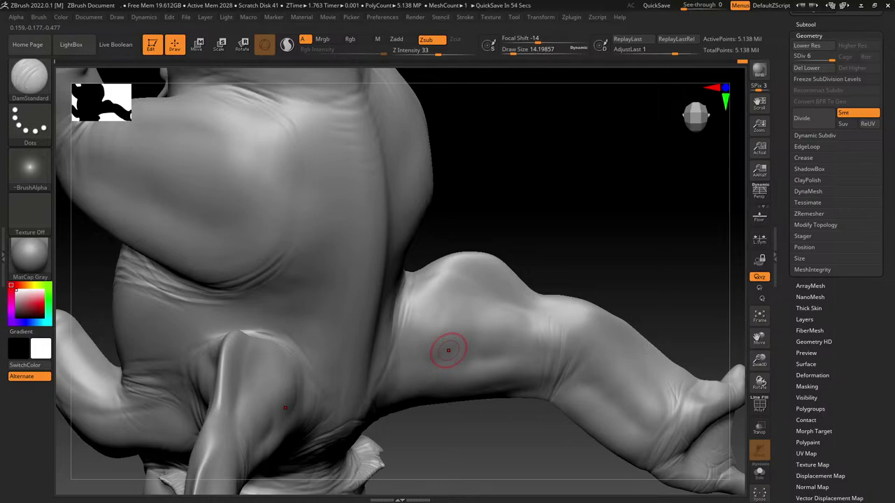
{"action": "mouse_move", "coordinate": [549, 262]}
{"action": "left_mouse_down"}
{"action": "mouse_move", "coordinate": [586, 206]}
{"action": "mouse_move", "coordinate": [545, 333]}
{"action": "left_mouse_up"}
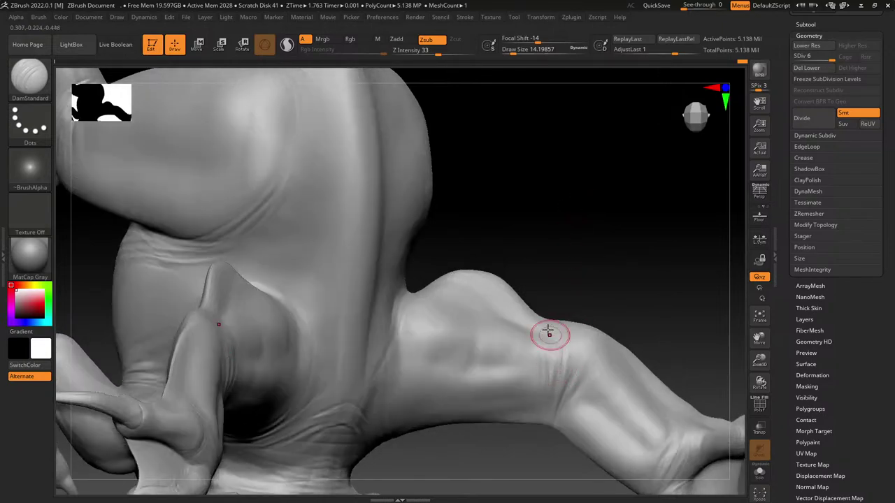
{"action": "mouse_move", "coordinate": [635, 332]}
{"action": "left_mouse_down"}
{"action": "mouse_move", "coordinate": [565, 250]}
{"action": "mouse_move", "coordinate": [431, 315]}
{"action": "left_mouse_up"}
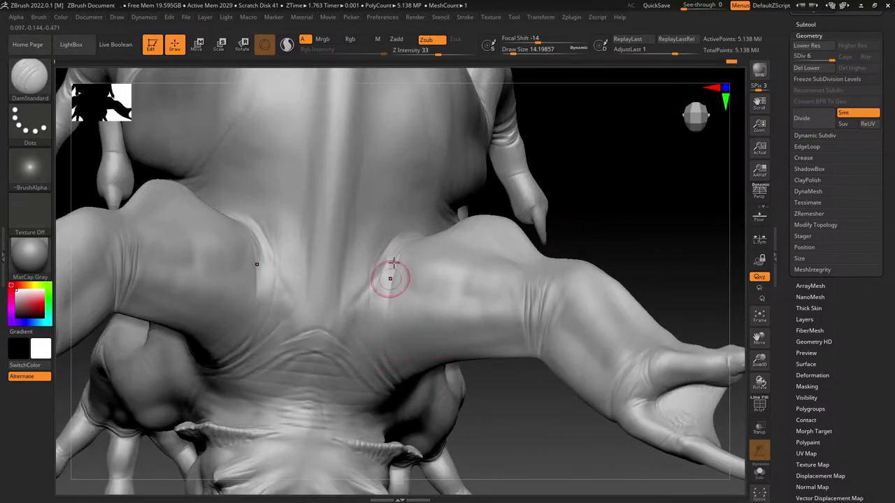
{"action": "left_click_drag", "start_coordinate": [529, 208], "coordinate": [589, 232]}
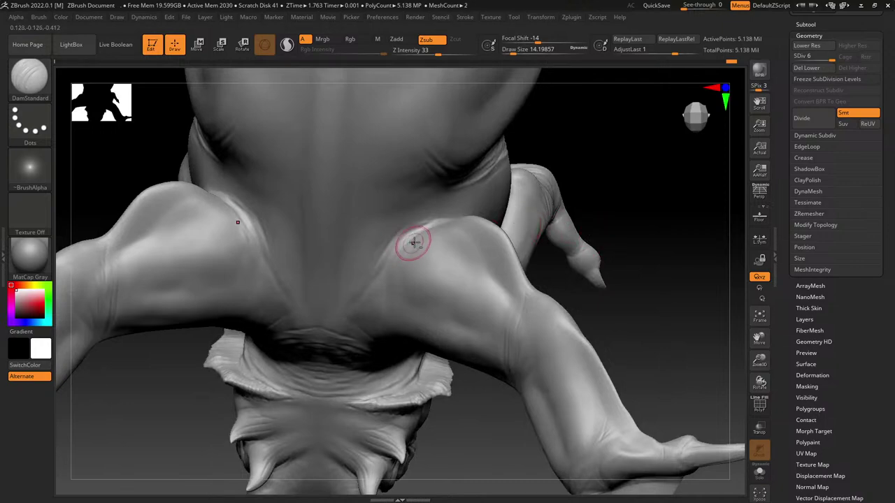
{"action": "left_click_drag", "start_coordinate": [427, 225], "coordinate": [386, 271]}
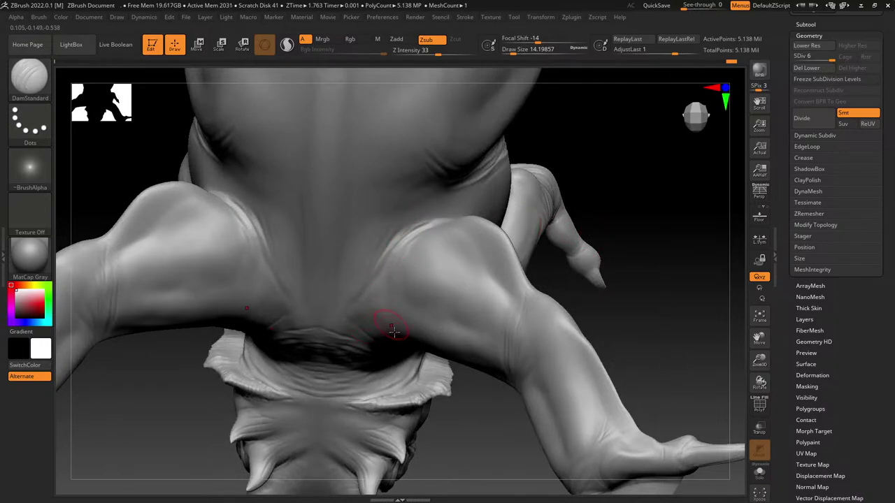
Step: Carve and smooth angled wrinkles below the tail base, with lengthwise creases along the back on both sides of the spine
{"action": "mouse_move", "coordinate": [395, 332]}
{"action": "right_mouse_down"}
{"action": "mouse_move", "coordinate": [448, 394]}
{"action": "mouse_move", "coordinate": [442, 405]}
{"action": "mouse_move", "coordinate": [456, 287]}
{"action": "right_mouse_up"}
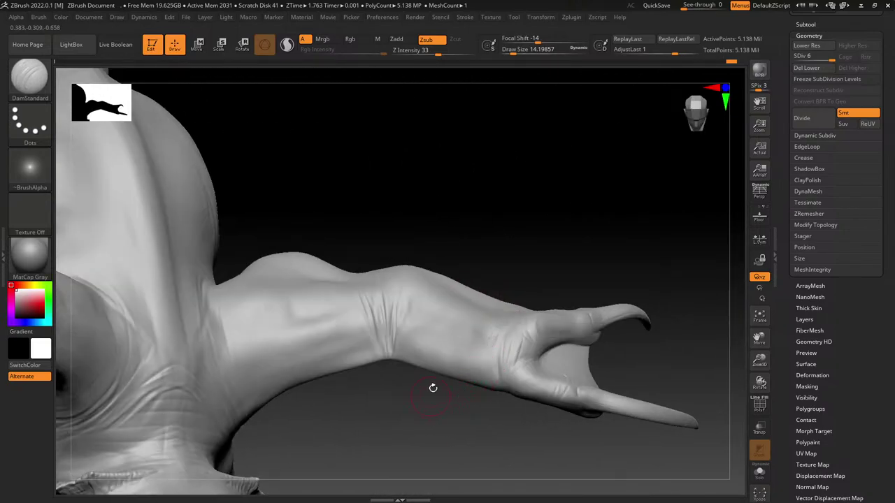
{"action": "right_click_drag", "start_coordinate": [432, 388], "coordinate": [365, 408]}
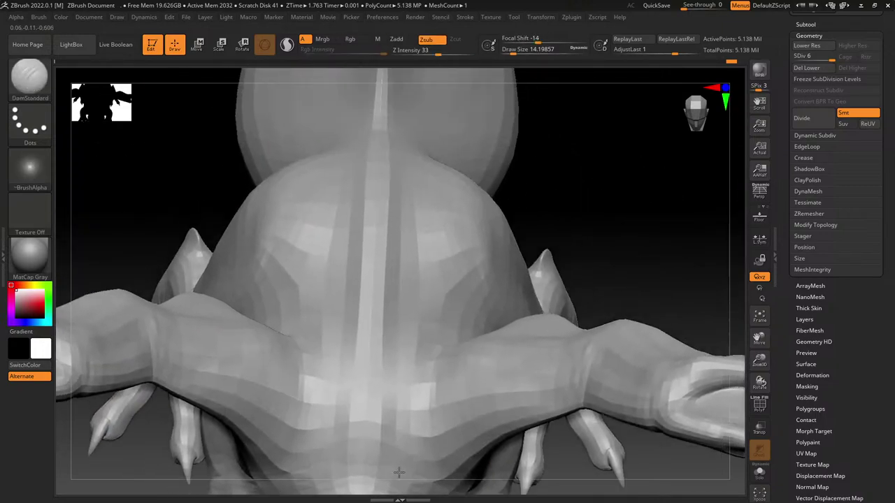
{"action": "left_click_drag", "start_coordinate": [390, 314], "coordinate": [421, 328]}
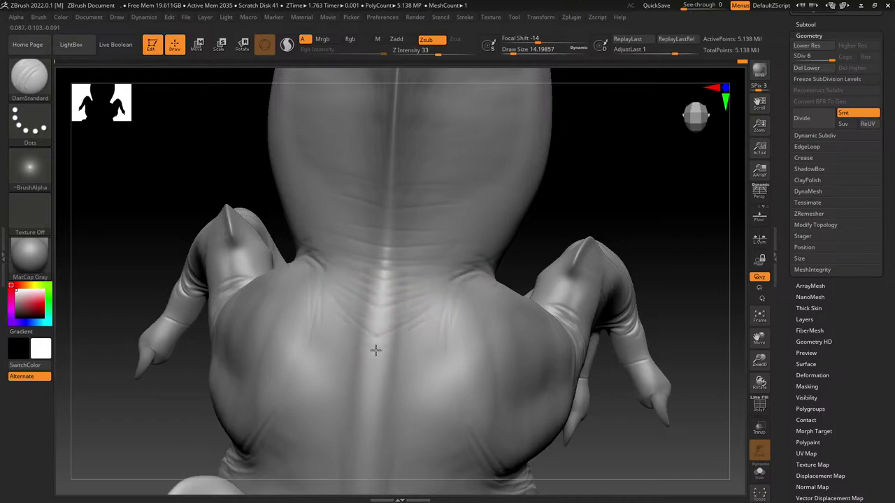
{"action": "key", "text": "shift"}
{"action": "mouse_move", "coordinate": [422, 339]}
{"action": "left_mouse_down", "text": "shift"}
{"action": "mouse_move", "coordinate": [407, 331]}
{"action": "mouse_move", "coordinate": [380, 269]}
{"action": "left_mouse_up", "text": "shift"}
{"action": "right_click_drag", "start_coordinate": [379, 396], "coordinate": [400, 252], "text": "alt"}
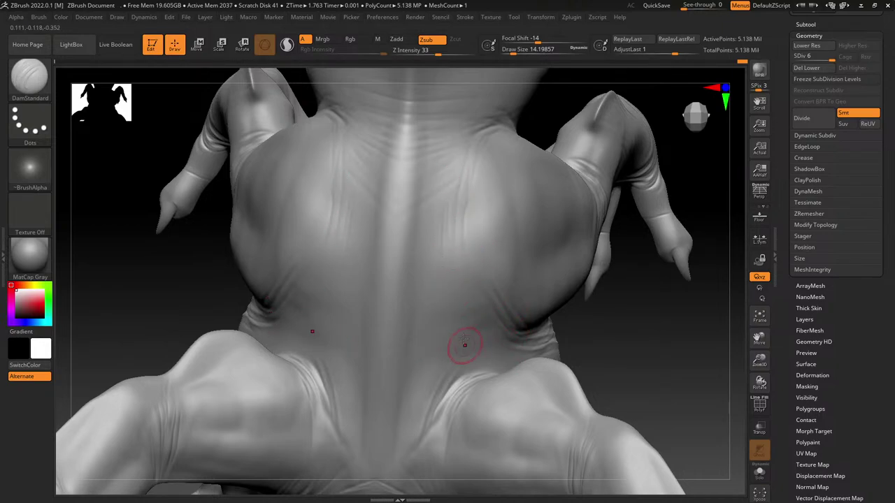
{"action": "left_click_drag", "start_coordinate": [490, 206], "coordinate": [481, 237]}
Step: Add fine folds on the flank below the thigh and around the back of the webbed arm's shoulder
{"action": "right_click_drag", "start_coordinate": [484, 305], "coordinate": [511, 338]}
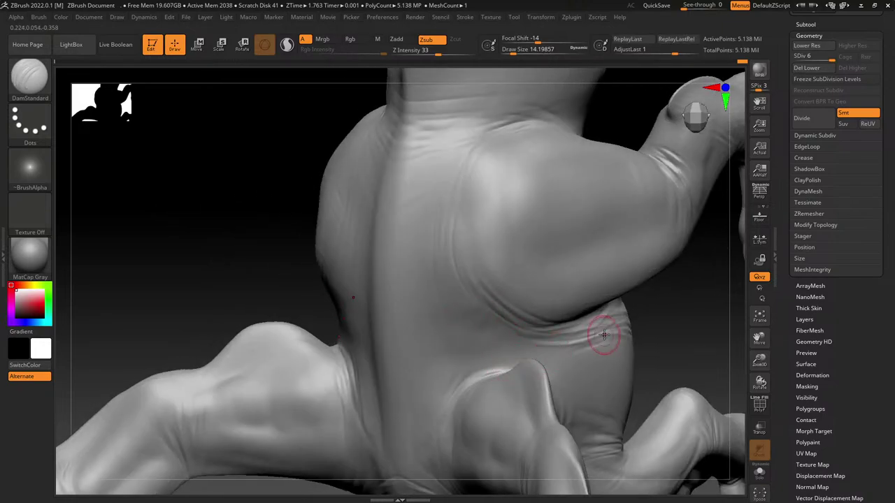
{"action": "mouse_move", "coordinate": [604, 335]}
{"action": "left_mouse_down"}
{"action": "mouse_move", "coordinate": [600, 344]}
{"action": "mouse_move", "coordinate": [603, 332]}
{"action": "left_mouse_up"}
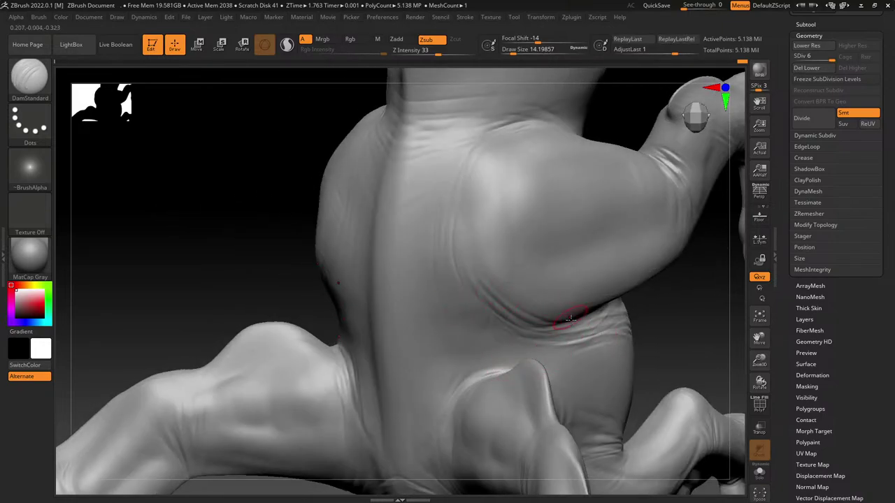
{"action": "right_click_drag", "start_coordinate": [570, 318], "coordinate": [543, 364]}
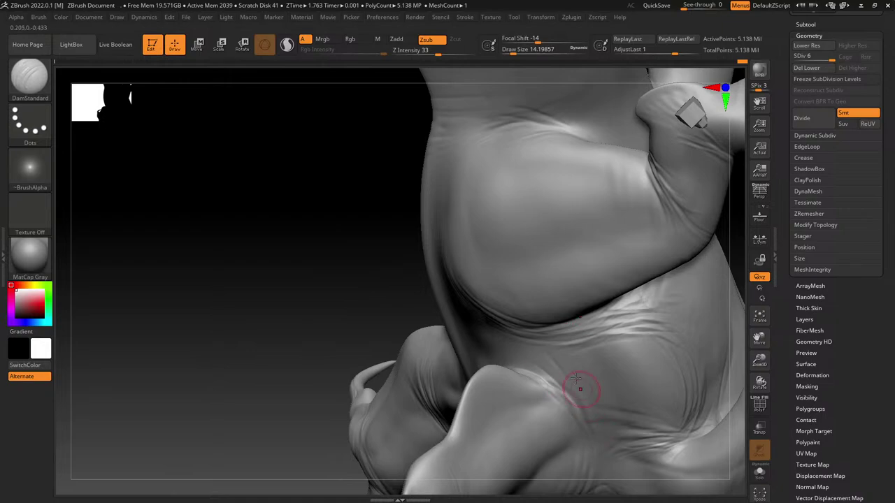
{"action": "mouse_move", "coordinate": [606, 420]}
{"action": "right_mouse_down"}
{"action": "mouse_move", "coordinate": [516, 236]}
{"action": "mouse_move", "coordinate": [530, 313]}
{"action": "right_mouse_up"}
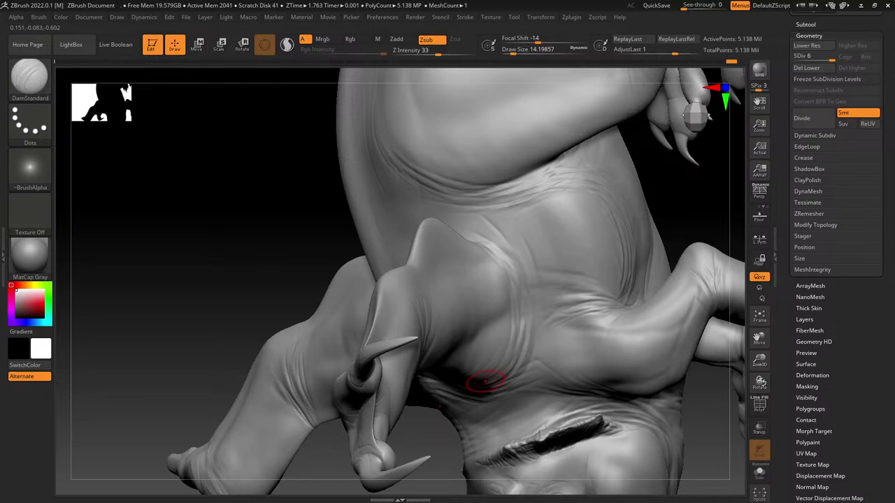
{"action": "mouse_move", "coordinate": [601, 285]}
{"action": "right_mouse_down"}
{"action": "mouse_move", "coordinate": [538, 322]}
{"action": "mouse_move", "coordinate": [586, 254]}
{"action": "mouse_move", "coordinate": [590, 207]}
{"action": "right_mouse_up"}
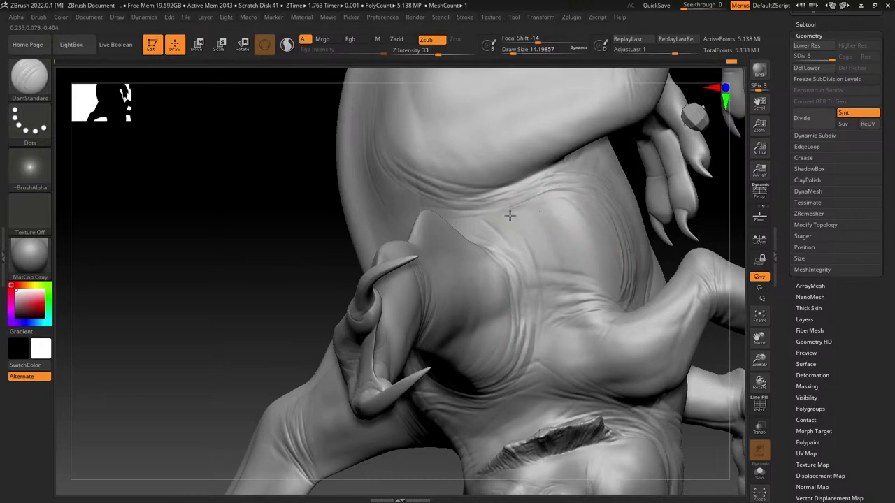
Step: Deepen the curved folds running from the lower back around the thigh's underside to the flank
{"action": "mouse_move", "coordinate": [452, 211]}
{"action": "right_mouse_down"}
{"action": "mouse_move", "coordinate": [500, 196]}
{"action": "mouse_move", "coordinate": [494, 255]}
{"action": "right_mouse_up"}
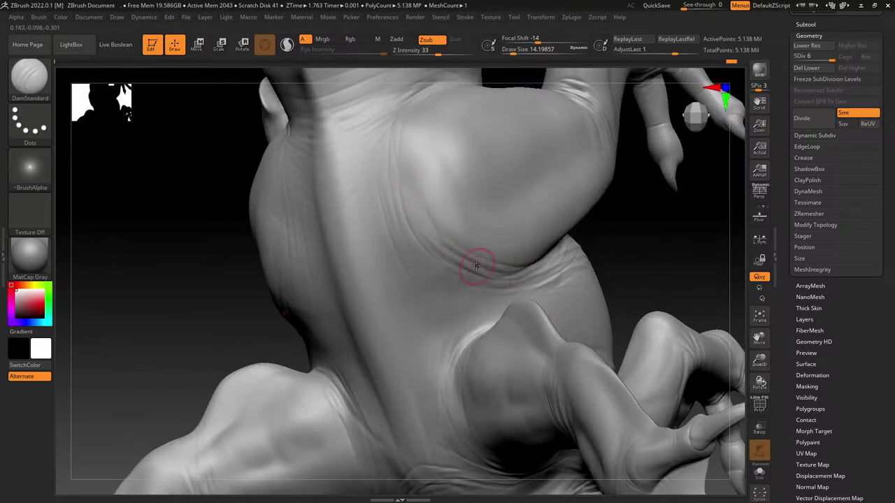
{"action": "mouse_move", "coordinate": [415, 212]}
{"action": "left_mouse_down"}
{"action": "mouse_move", "coordinate": [494, 270]}
{"action": "mouse_move", "coordinate": [528, 278]}
{"action": "left_mouse_up"}
{"action": "left_click_drag", "start_coordinate": [430, 240], "coordinate": [468, 281]}
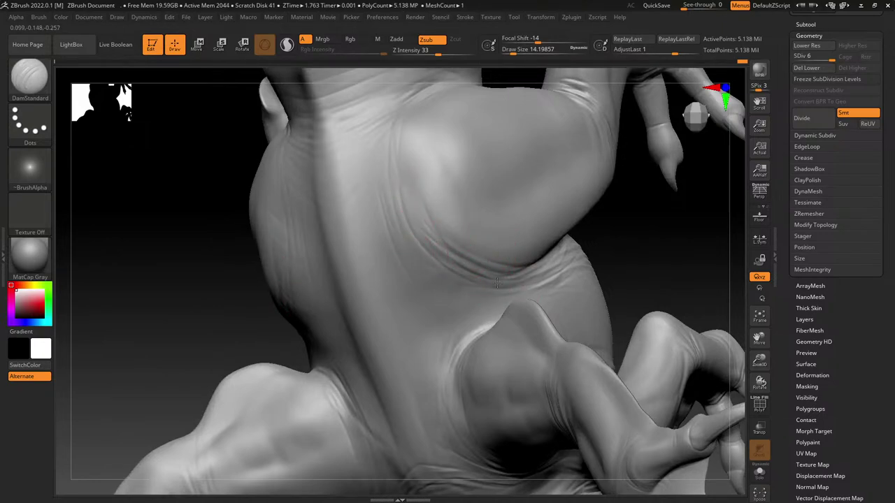
{"action": "right_click_drag", "start_coordinate": [496, 282], "coordinate": [516, 244]}
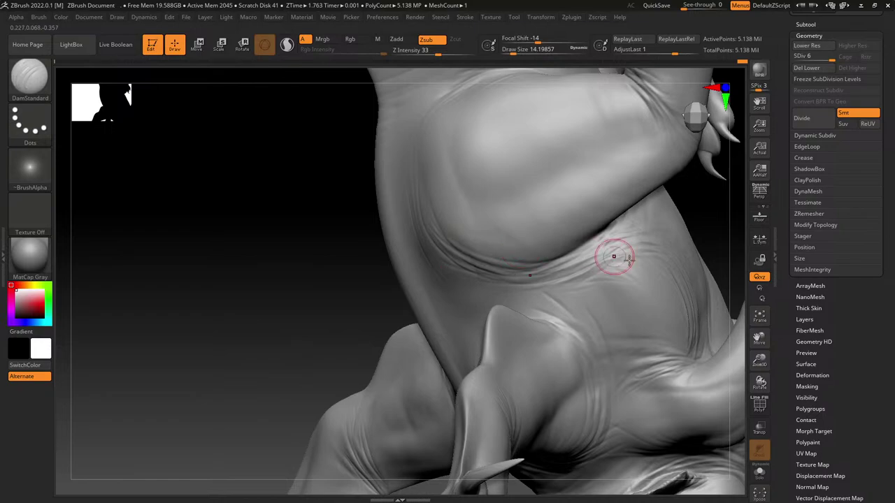
Step: Carve diagonal wrinkles over the top of the thigh where it meets the tail base
{"action": "mouse_move", "coordinate": [614, 257]}
{"action": "right_mouse_down"}
{"action": "mouse_move", "coordinate": [485, 326]}
{"action": "mouse_move", "coordinate": [517, 339]}
{"action": "right_mouse_up"}
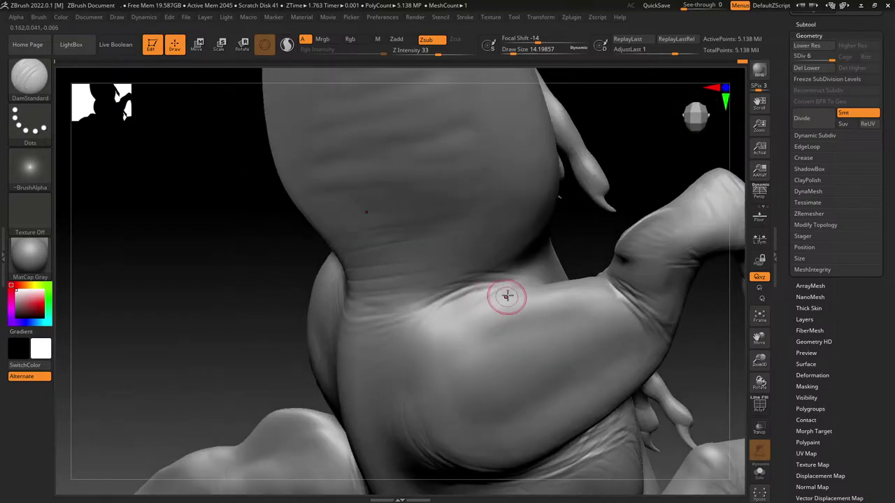
{"action": "right_click_drag", "start_coordinate": [455, 319], "coordinate": [493, 286]}
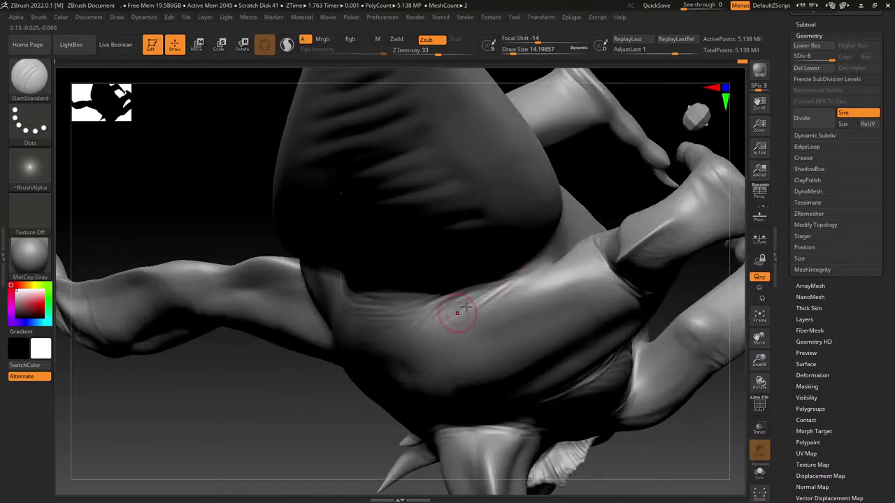
{"action": "right_click_drag", "start_coordinate": [413, 340], "coordinate": [464, 300]}
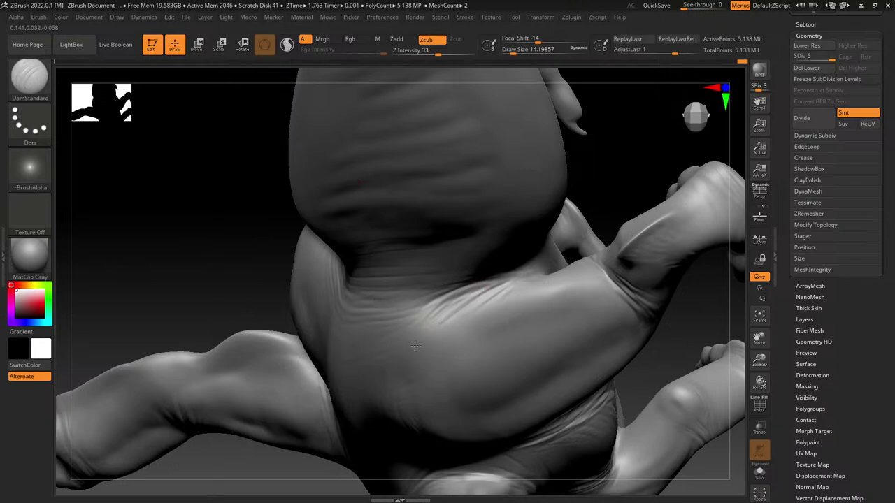
{"action": "right_click_drag", "start_coordinate": [394, 373], "coordinate": [451, 284]}
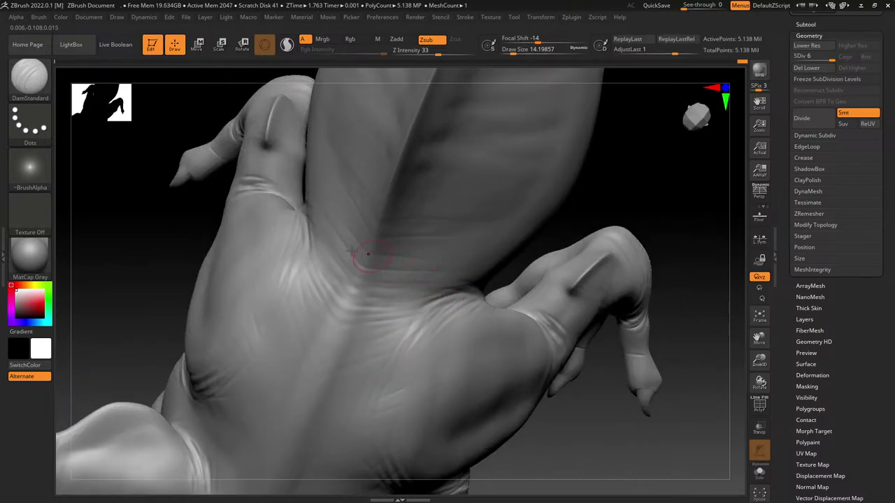
Step: Carve layered folds across the spine at the tail base, extending toward the thigh
{"action": "left_click_drag", "start_coordinate": [351, 301], "coordinate": [411, 300]}
{"action": "right_click_drag", "start_coordinate": [463, 279], "coordinate": [407, 268]}
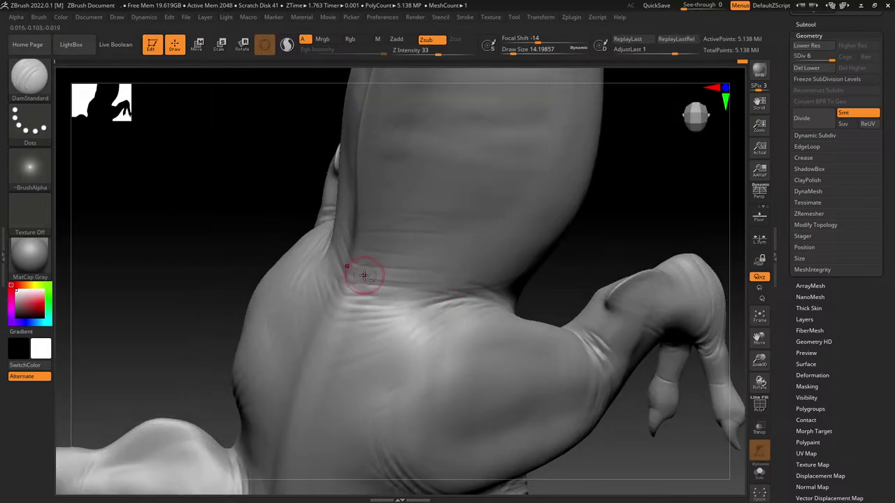
{"action": "mouse_move", "coordinate": [354, 290]}
{"action": "left_mouse_down"}
{"action": "mouse_move", "coordinate": [411, 300]}
{"action": "mouse_move", "coordinate": [400, 302]}
{"action": "left_mouse_up"}
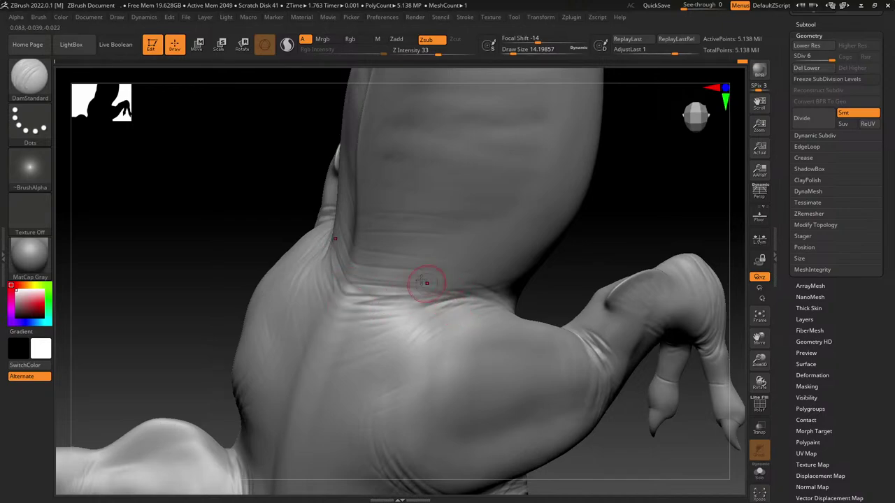
{"action": "key", "text": "ctrl"}
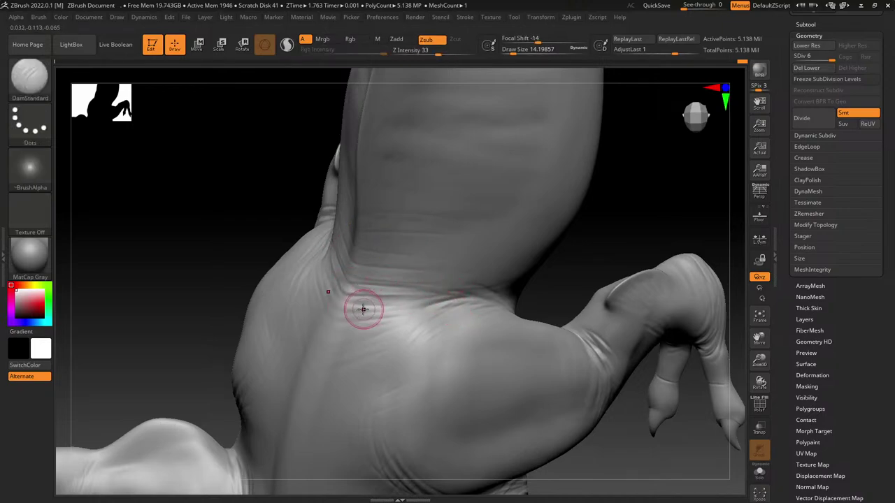
{"action": "mouse_move", "coordinate": [333, 308]}
{"action": "left_mouse_down"}
{"action": "mouse_move", "coordinate": [413, 304]}
{"action": "mouse_move", "coordinate": [406, 311]}
{"action": "left_mouse_up"}
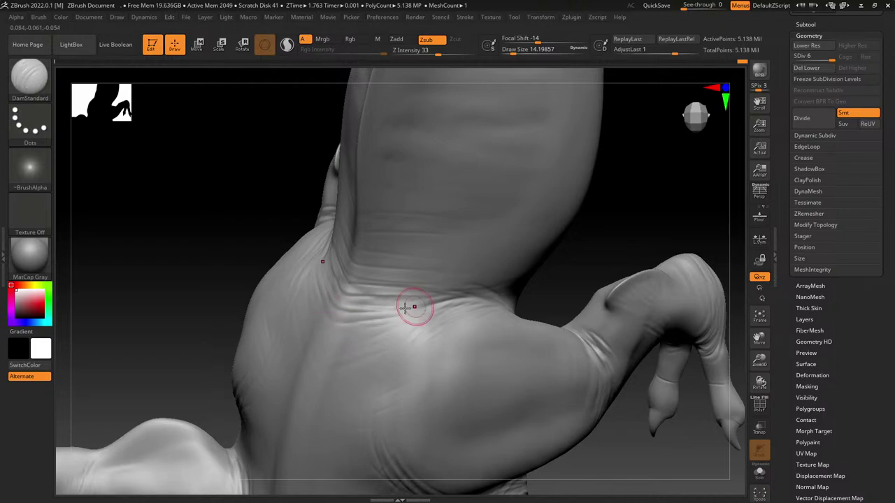
{"action": "mouse_move", "coordinate": [327, 330]}
{"action": "left_mouse_down"}
{"action": "mouse_move", "coordinate": [360, 336]}
{"action": "mouse_move", "coordinate": [435, 313]}
{"action": "left_mouse_up"}
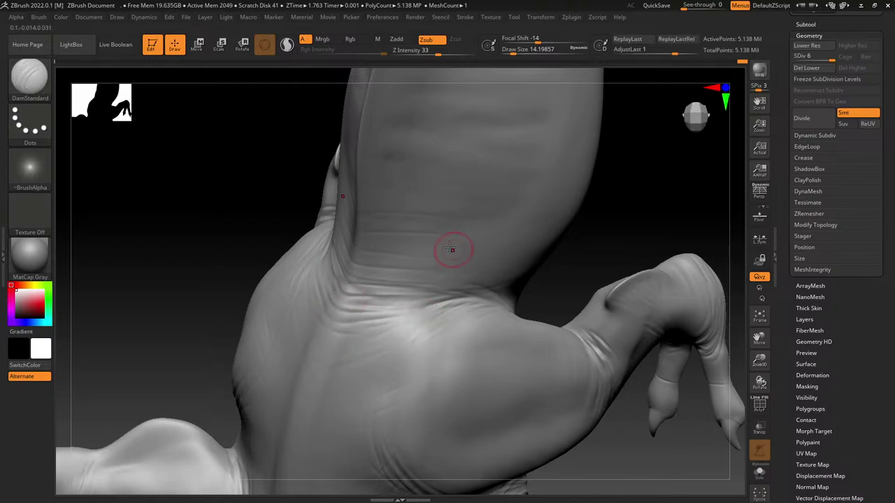
Step: Carve crosswise creases on the lower part of the tail beside the central ridge, undoing one misplaced stroke
{"action": "right_click_drag", "start_coordinate": [454, 250], "coordinate": [344, 386]}
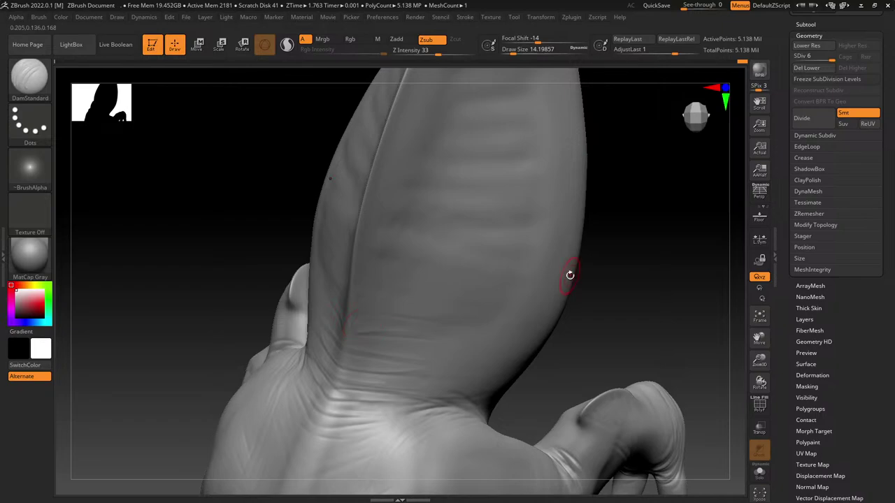
{"action": "left_click_drag", "start_coordinate": [342, 335], "coordinate": [393, 326]}
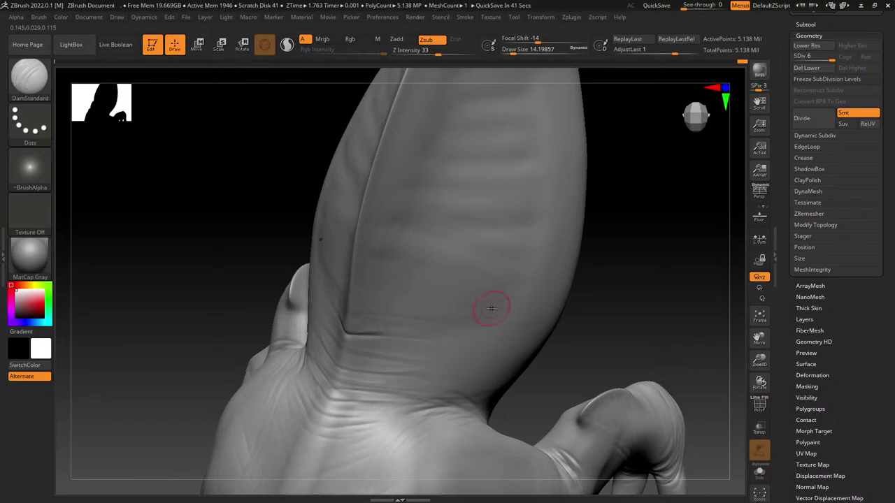
{"action": "key", "text": "ctrl+z"}
{"action": "left_click_drag", "start_coordinate": [591, 286], "coordinate": [631, 280]}
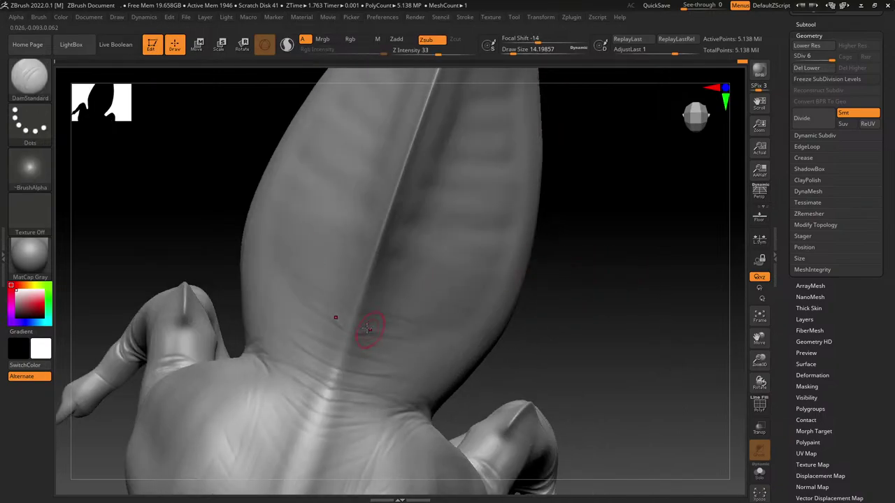
{"action": "mouse_move", "coordinate": [338, 326]}
{"action": "left_mouse_down"}
{"action": "mouse_move", "coordinate": [373, 334]}
{"action": "mouse_move", "coordinate": [422, 322]}
{"action": "left_mouse_up"}
{"action": "left_click_drag", "start_coordinate": [364, 355], "coordinate": [439, 362]}
Step: Extend the crosswise creases along the side of the tail up to its widest part
{"action": "left_click_drag", "start_coordinate": [623, 345], "coordinate": [409, 270]}
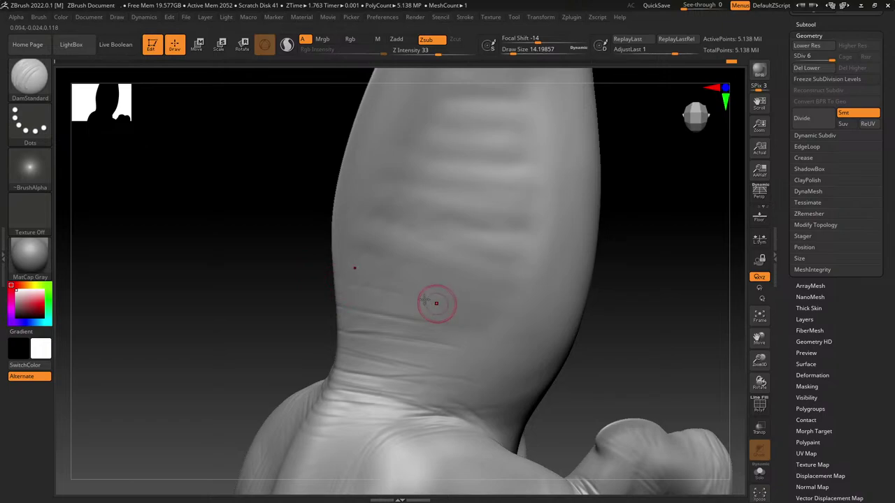
{"action": "left_click_drag", "start_coordinate": [328, 245], "coordinate": [451, 270]}
{"action": "left_click_drag", "start_coordinate": [626, 242], "coordinate": [532, 222]}
{"action": "left_click_drag", "start_coordinate": [656, 217], "coordinate": [647, 260]}
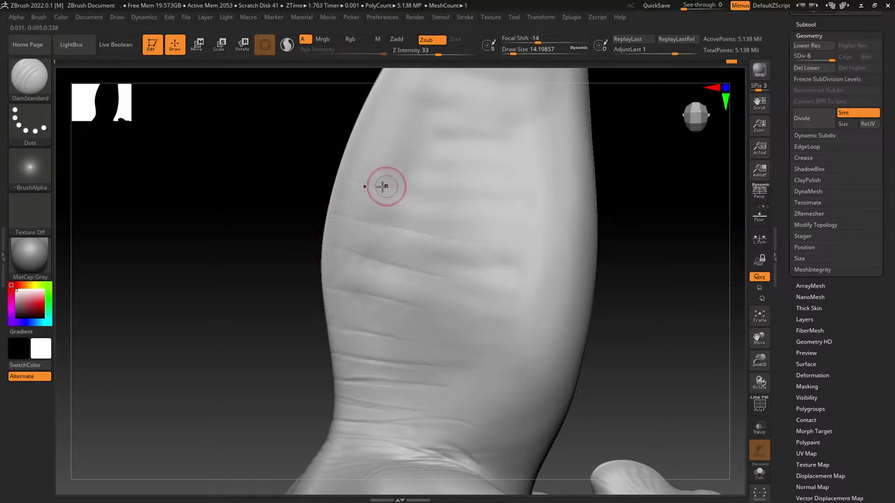
Step: Carve evenly spaced crosswise creases along the upper half of the tail toward its narrowing tip
{"action": "left_click_drag", "start_coordinate": [255, 299], "coordinate": [251, 355]}
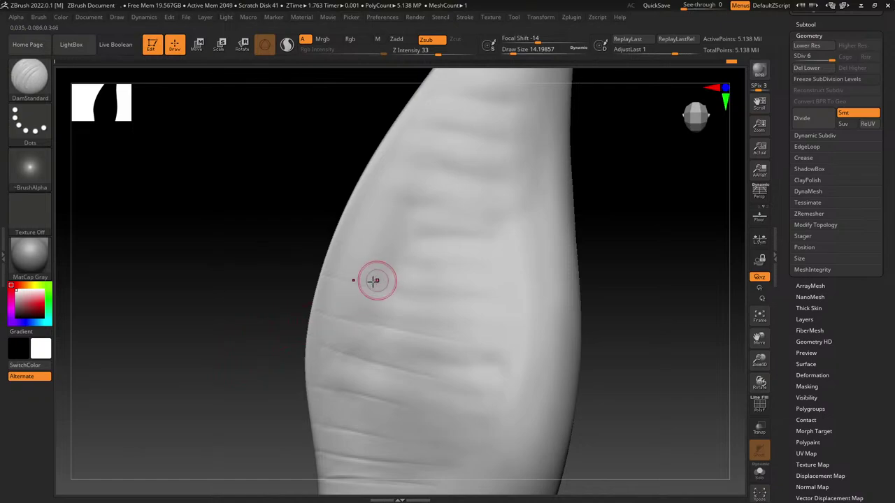
{"action": "left_click_drag", "start_coordinate": [440, 297], "coordinate": [367, 282]}
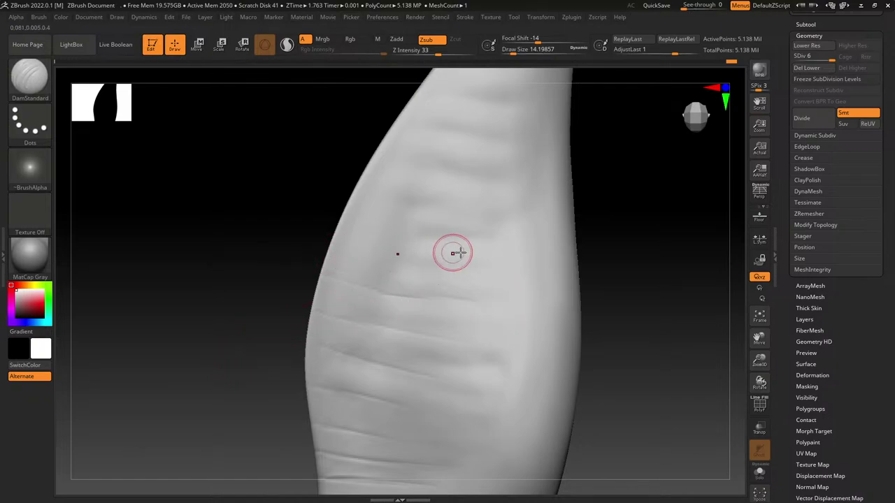
{"action": "left_click_drag", "start_coordinate": [431, 269], "coordinate": [317, 239]}
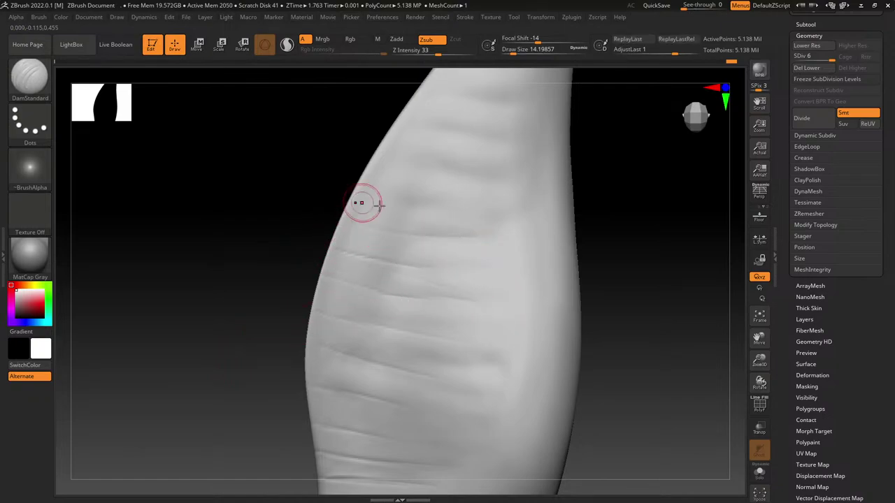
{"action": "left_click_drag", "start_coordinate": [473, 218], "coordinate": [354, 203]}
{"action": "left_click_drag", "start_coordinate": [298, 188], "coordinate": [329, 184]}
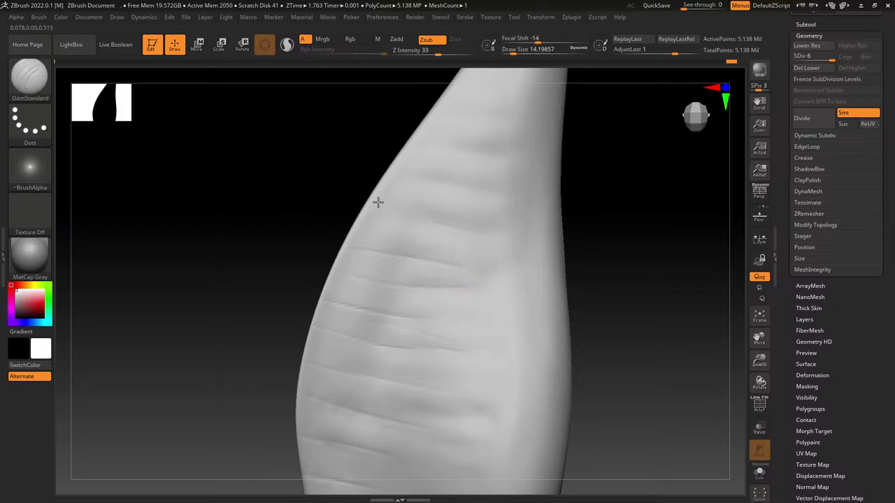
{"action": "left_click_drag", "start_coordinate": [357, 147], "coordinate": [325, 226]}
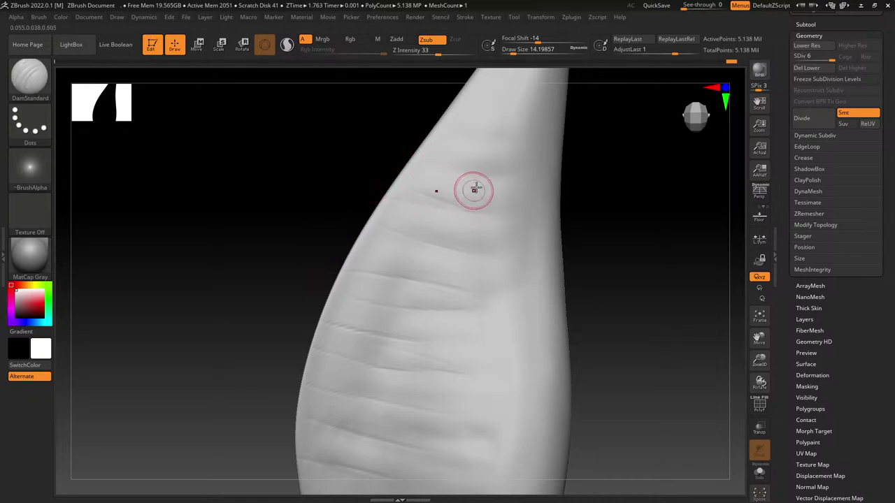
{"action": "right_click_drag", "start_coordinate": [429, 195], "coordinate": [417, 290], "text": "alt"}
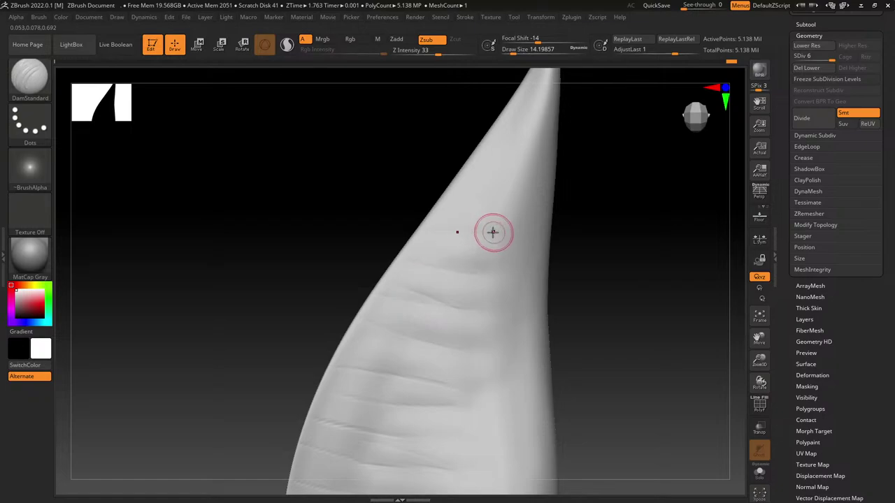
Step: Carve crosswise wrinkles along the tail's side and outward from its upper ridge with DamStandard, smoothing the harsh strokes
{"action": "key", "text": "shift"}
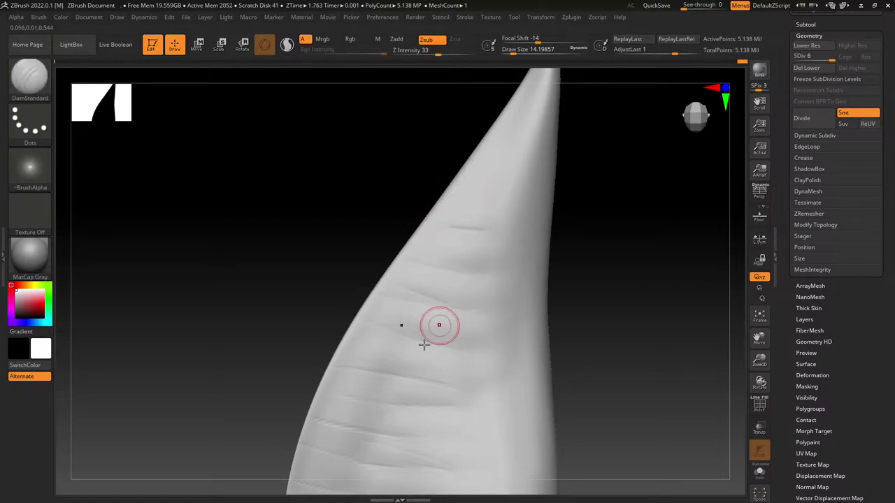
{"action": "right_click_drag", "start_coordinate": [392, 381], "coordinate": [335, 189], "text": "alt"}
{"action": "right_click_drag", "start_coordinate": [292, 359], "coordinate": [318, 381]}
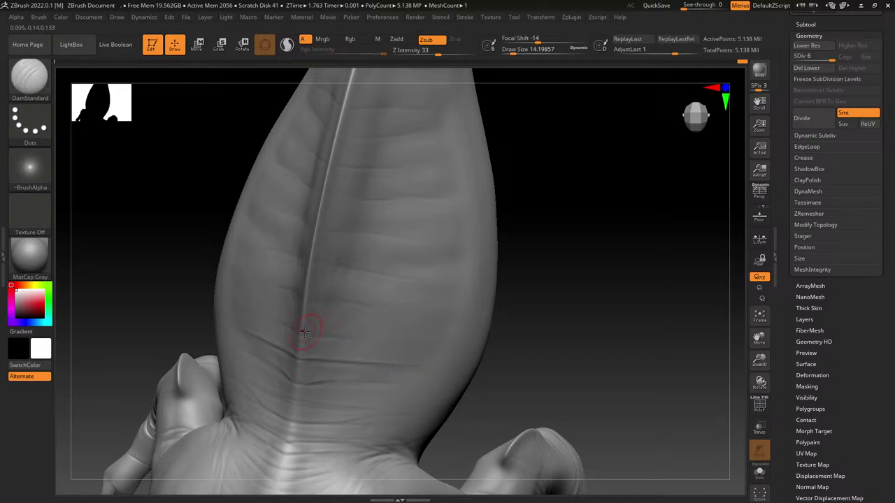
{"action": "left_click_drag", "start_coordinate": [305, 333], "coordinate": [365, 337]}
{"action": "left_click_drag", "start_coordinate": [313, 298], "coordinate": [413, 309]}
{"action": "left_click_drag", "start_coordinate": [315, 299], "coordinate": [418, 316]}
{"action": "left_click_drag", "start_coordinate": [424, 306], "coordinate": [342, 286], "text": "shift"}
Step: Carve fine skin folds across the lower back where the tail meets the hips
{"action": "right_click_drag", "start_coordinate": [371, 407], "coordinate": [380, 256], "text": "ctrl"}
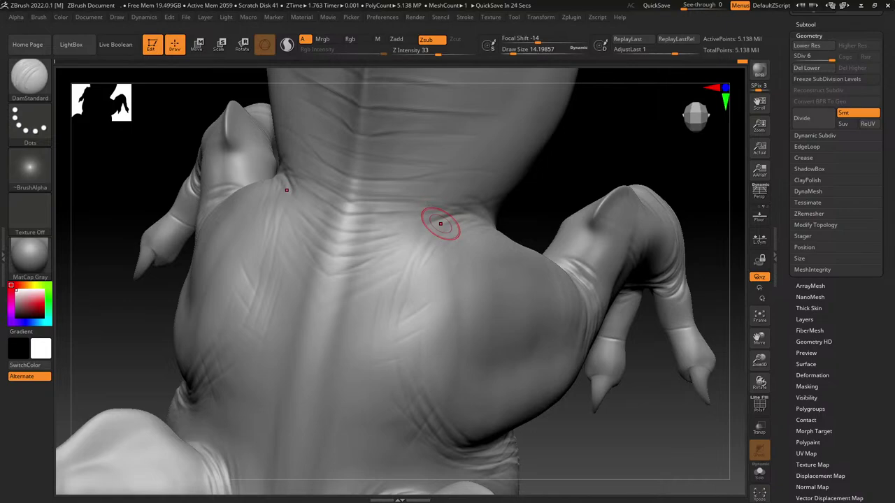
{"action": "right_click_drag", "start_coordinate": [357, 262], "coordinate": [452, 285], "text": "alt"}
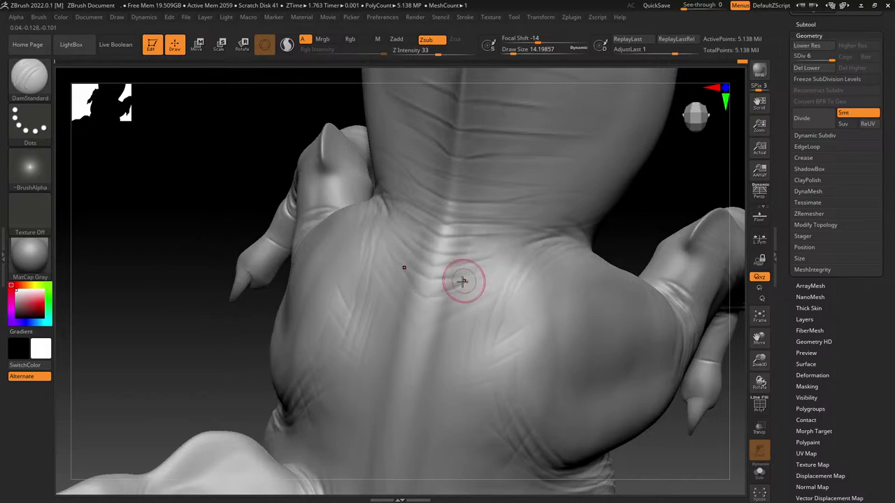
{"action": "left_click_drag", "start_coordinate": [463, 281], "coordinate": [549, 242]}
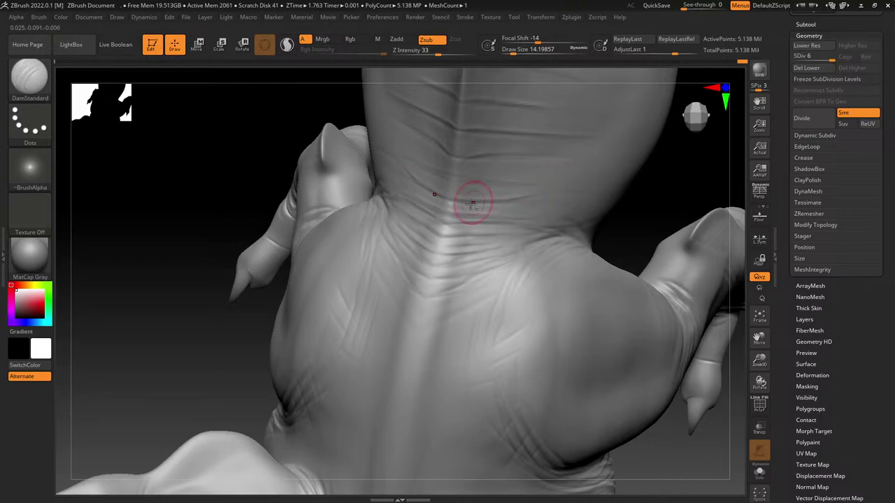
Step: Extend the crosswise wrinkles along the side of the tail from its base up to the tip
{"action": "mouse_move", "coordinate": [564, 204]}
{"action": "right_mouse_down"}
{"action": "mouse_move", "coordinate": [433, 338]}
{"action": "mouse_move", "coordinate": [421, 293]}
{"action": "mouse_move", "coordinate": [394, 374]}
{"action": "right_mouse_up"}
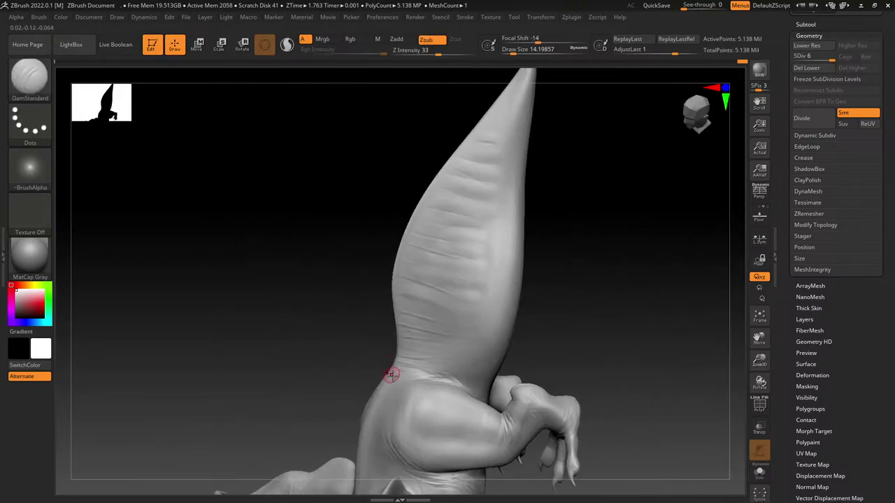
{"action": "right_click_drag", "start_coordinate": [494, 210], "coordinate": [524, 140]}
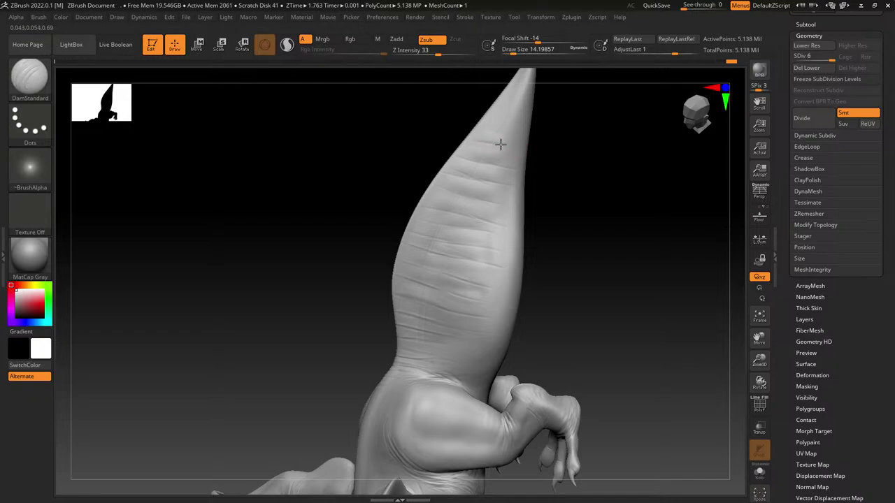
{"action": "left_click_drag", "start_coordinate": [588, 201], "coordinate": [508, 389]}
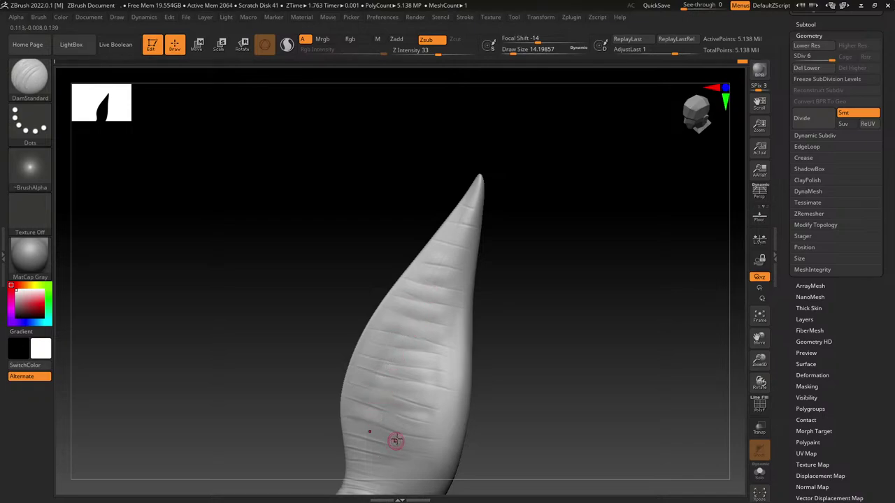
{"action": "mouse_move", "coordinate": [394, 439]}
{"action": "right_mouse_down"}
{"action": "mouse_move", "coordinate": [419, 330]}
{"action": "mouse_move", "coordinate": [479, 299]}
{"action": "mouse_move", "coordinate": [491, 241]}
{"action": "right_mouse_up"}
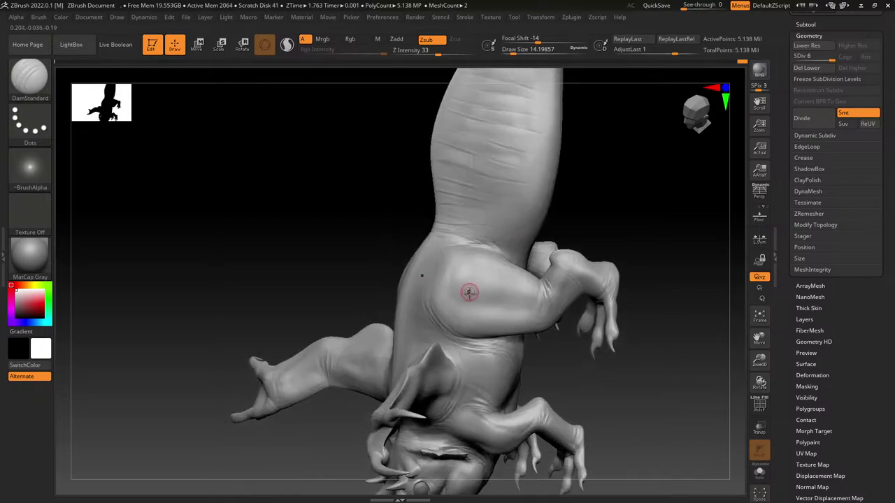
{"action": "right_click_drag", "start_coordinate": [470, 292], "coordinate": [483, 342]}
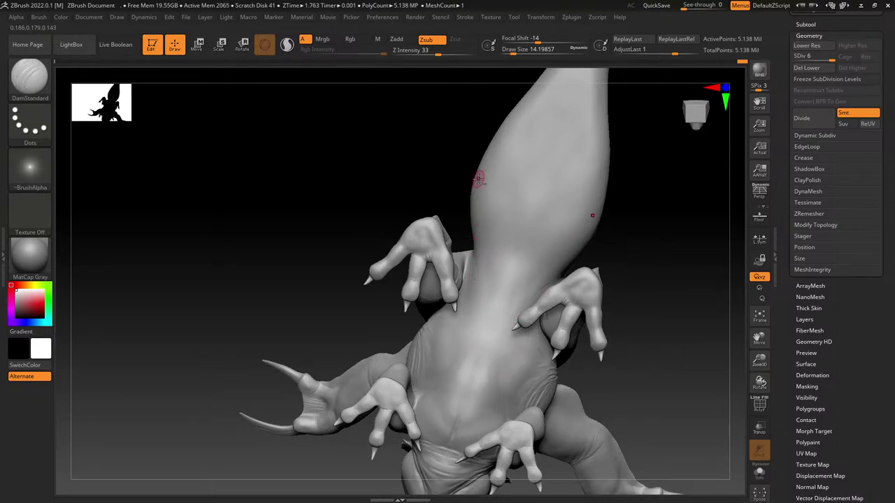
{"action": "right_click_drag", "start_coordinate": [478, 180], "coordinate": [458, 337]}
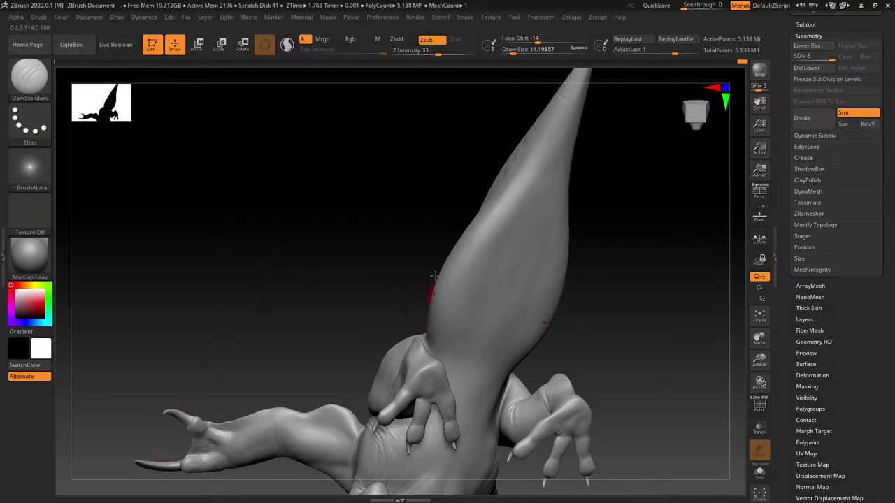
Step: Carve curved skin folds across the back of the neck, between the head frill and the shoulders
{"action": "mouse_move", "coordinate": [429, 294]}
{"action": "right_mouse_down", "text": "ctrl"}
{"action": "mouse_move", "coordinate": [435, 262]}
{"action": "mouse_move", "coordinate": [497, 307]}
{"action": "right_mouse_up", "text": "ctrl"}
{"action": "mouse_move", "coordinate": [354, 336]}
{"action": "right_mouse_down", "text": "alt"}
{"action": "mouse_move", "coordinate": [430, 153]}
{"action": "mouse_move", "coordinate": [370, 320]}
{"action": "mouse_move", "coordinate": [426, 244]}
{"action": "right_mouse_up", "text": "alt"}
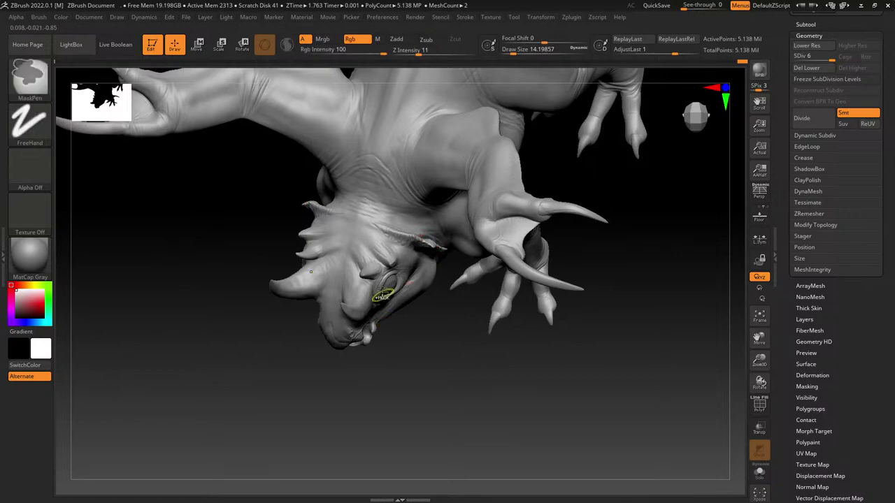
{"action": "right_click_drag", "start_coordinate": [370, 290], "coordinate": [377, 389], "text": "ctrl"}
{"action": "right_click_drag", "start_coordinate": [378, 262], "coordinate": [365, 397], "text": "alt"}
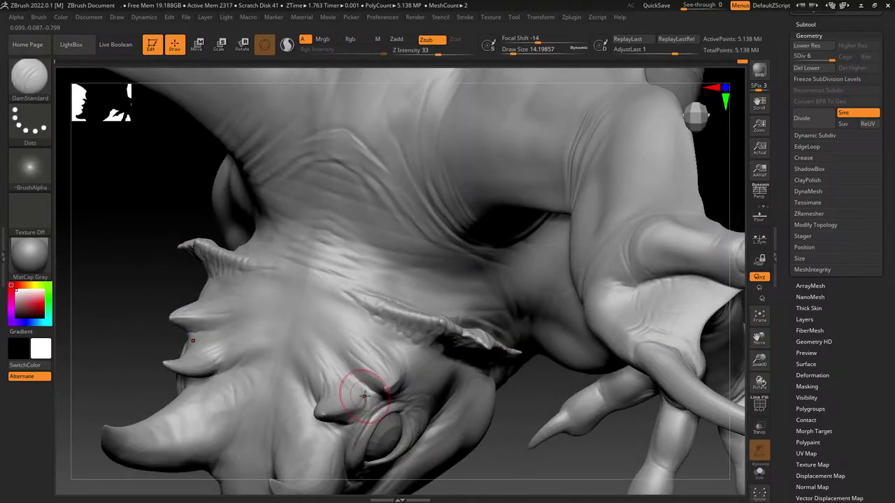
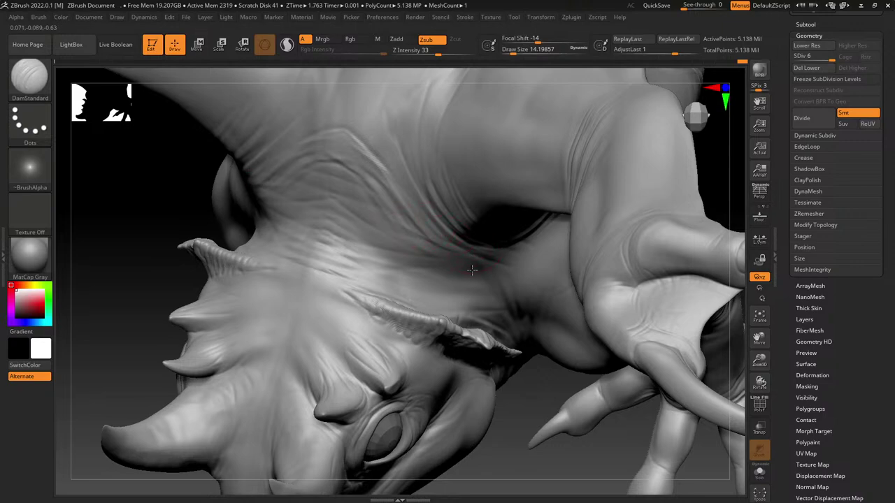
{"action": "right_click_drag", "start_coordinate": [445, 278], "coordinate": [464, 317], "text": "alt"}
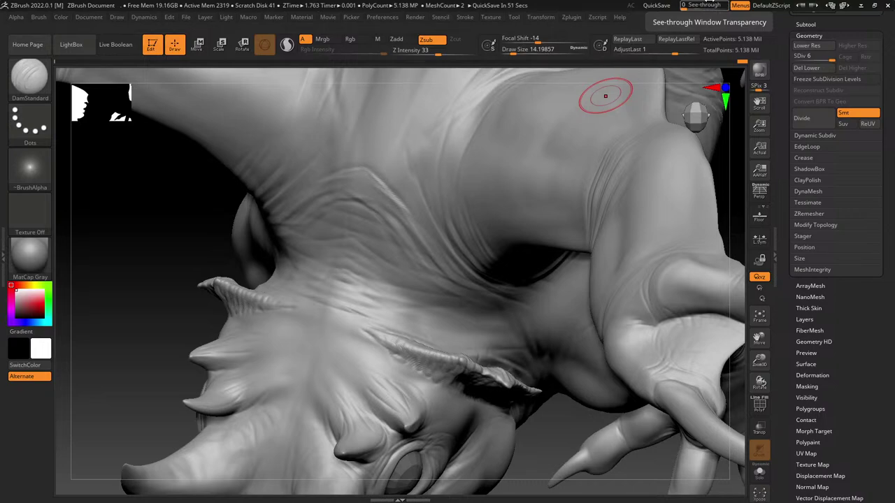
{"action": "mouse_move", "coordinate": [378, 303]}
{"action": "right_mouse_down", "text": "alt"}
{"action": "mouse_move", "coordinate": [408, 329]}
{"action": "mouse_move", "coordinate": [396, 306]}
{"action": "right_mouse_up", "text": "alt"}
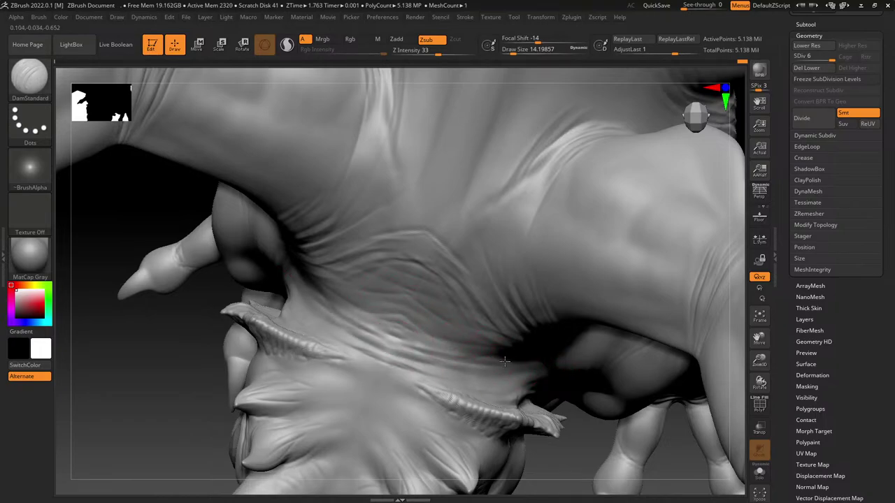
Step: Examine the carved wrinkles on the neck, belly, legs and flank from several angles
{"action": "right_click_drag", "start_coordinate": [505, 362], "coordinate": [461, 308]}
{"action": "right_click_drag", "start_coordinate": [549, 320], "coordinate": [490, 335]}
{"action": "mouse_move", "coordinate": [544, 354]}
{"action": "right_mouse_down"}
{"action": "mouse_move", "coordinate": [406, 325]}
{"action": "mouse_move", "coordinate": [409, 260]}
{"action": "mouse_move", "coordinate": [427, 234]}
{"action": "right_mouse_up"}
{"action": "mouse_move", "coordinate": [418, 421]}
{"action": "right_mouse_down", "text": "alt"}
{"action": "mouse_move", "coordinate": [432, 276]}
{"action": "mouse_move", "coordinate": [427, 344]}
{"action": "right_mouse_up", "text": "alt"}
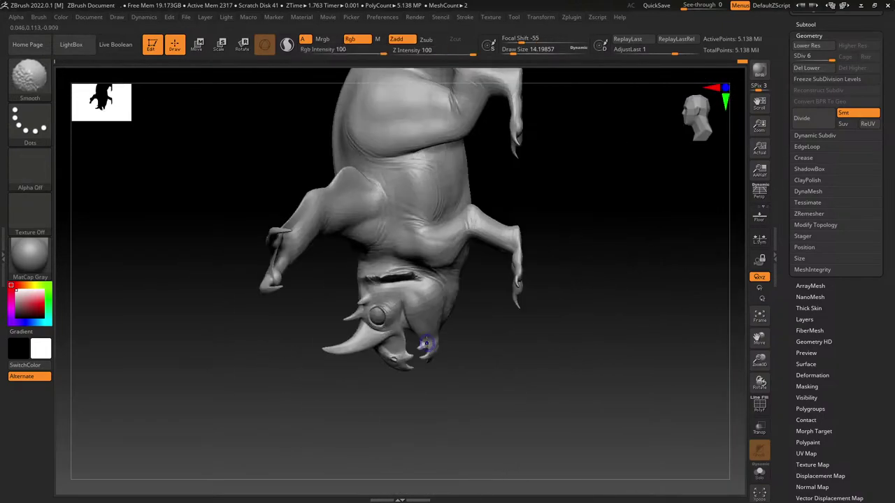
{"action": "mouse_move", "coordinate": [478, 329]}
{"action": "right_mouse_down"}
{"action": "mouse_move", "coordinate": [471, 232]}
{"action": "mouse_move", "coordinate": [530, 256]}
{"action": "right_mouse_up"}
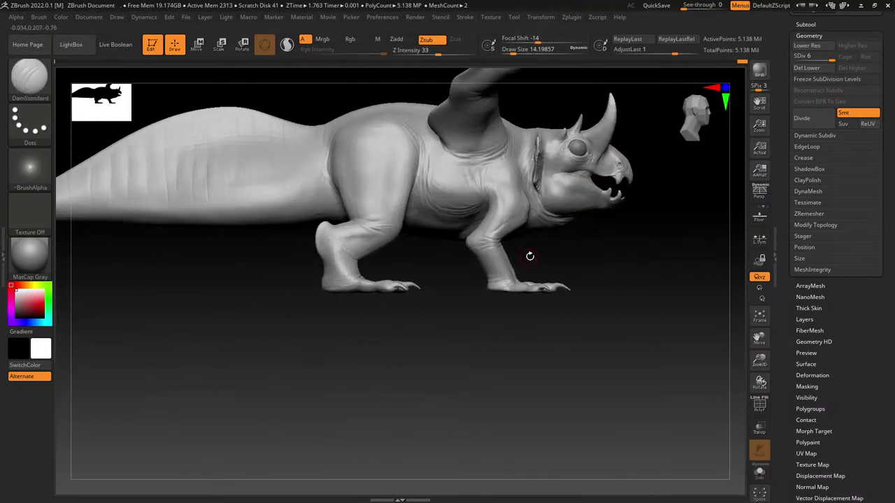
{"action": "right_click_drag", "start_coordinate": [365, 280], "coordinate": [426, 357], "text": "alt"}
{"action": "right_click_drag", "start_coordinate": [404, 284], "coordinate": [307, 300], "text": "ctrl"}
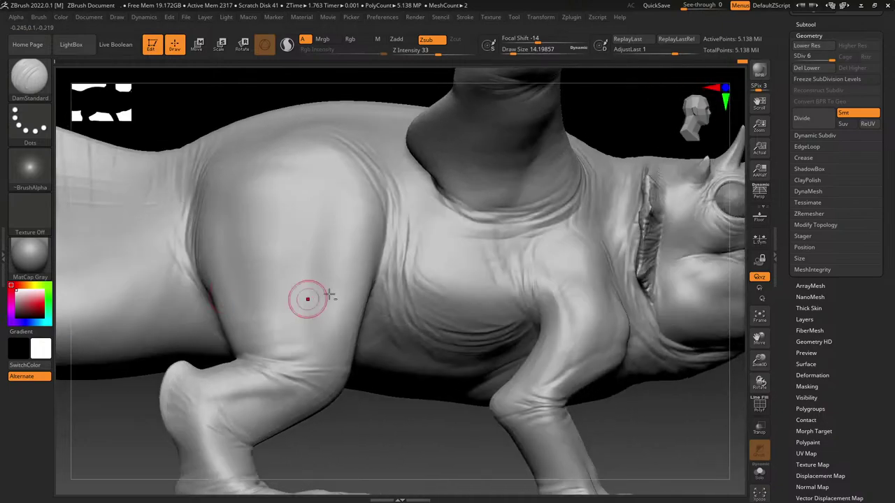
{"action": "right_click_drag", "start_coordinate": [374, 277], "coordinate": [295, 306], "text": "alt"}
Step: Set up the Standard brush with the DragRect stroke, Alpha 60, a draw size of about 26.87 and Z Intensity 7
{"action": "left_click", "coordinate": [42, 74]}
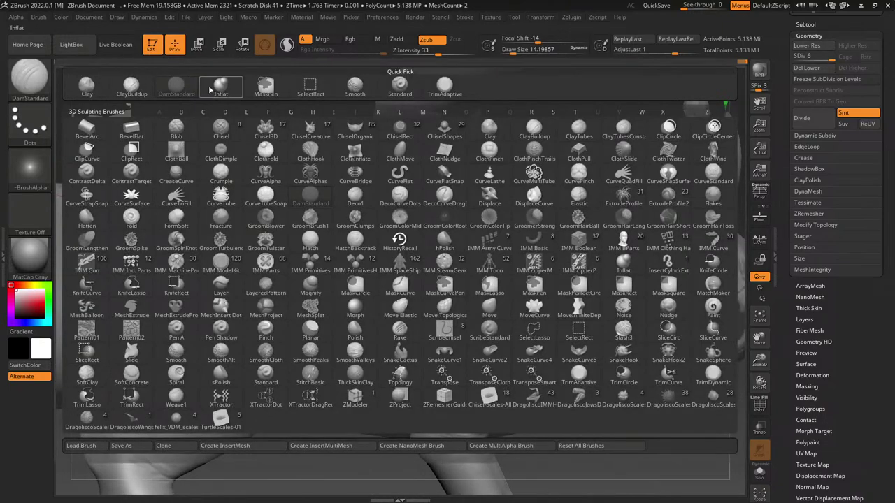
{"action": "left_click", "coordinate": [402, 98]}
{"action": "left_click", "coordinate": [30, 120]}
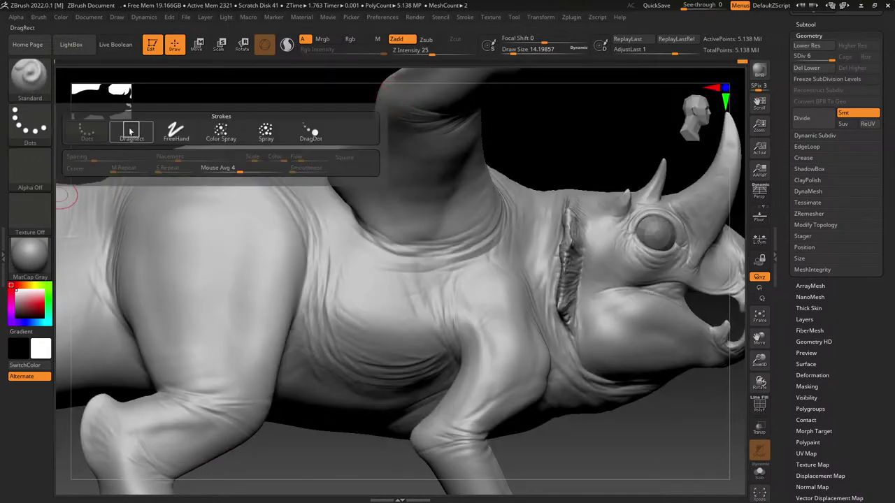
{"action": "left_click", "coordinate": [131, 131]}
{"action": "left_click", "coordinate": [30, 168]}
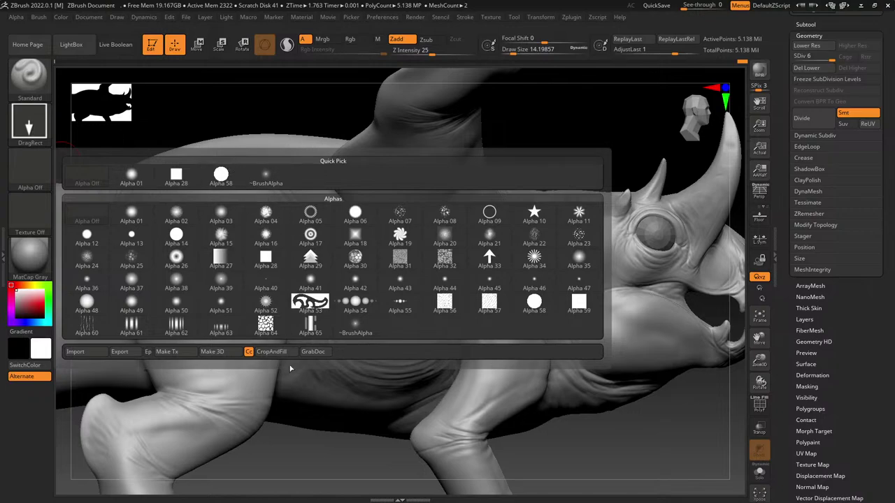
{"action": "left_click", "coordinate": [87, 324]}
{"action": "left_click_drag", "start_coordinate": [516, 52], "coordinate": [512, 52]}
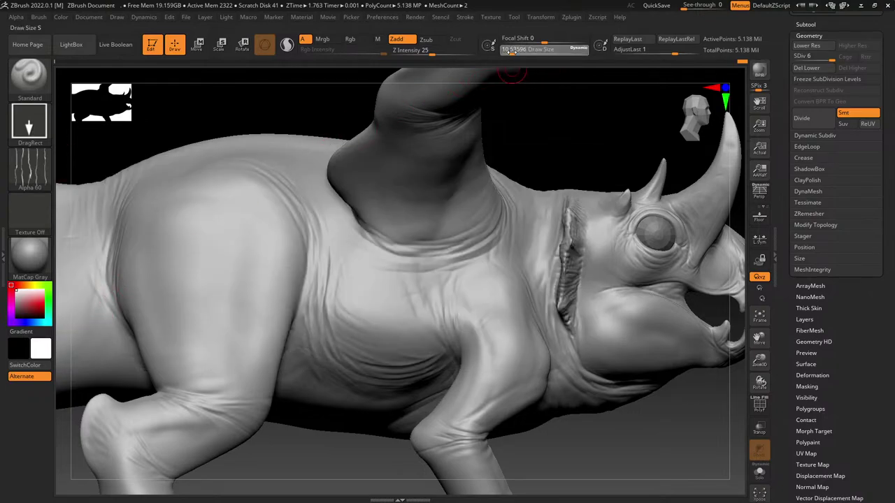
{"action": "left_click_drag", "start_coordinate": [418, 53], "coordinate": [413, 54]}
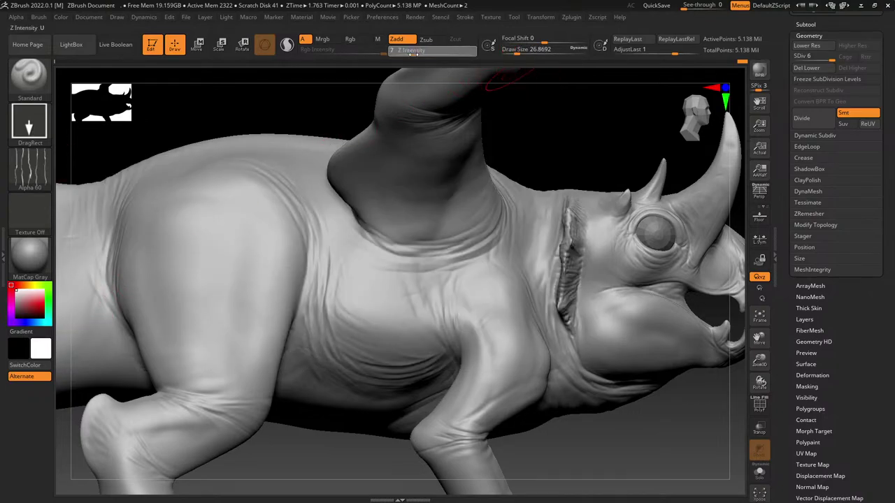
Step: Stamp the Alpha 60 wrinkle texture onto the creature's flank, ribs, throat and the skin under the jaw
{"action": "left_click_drag", "start_coordinate": [309, 208], "coordinate": [346, 269]}
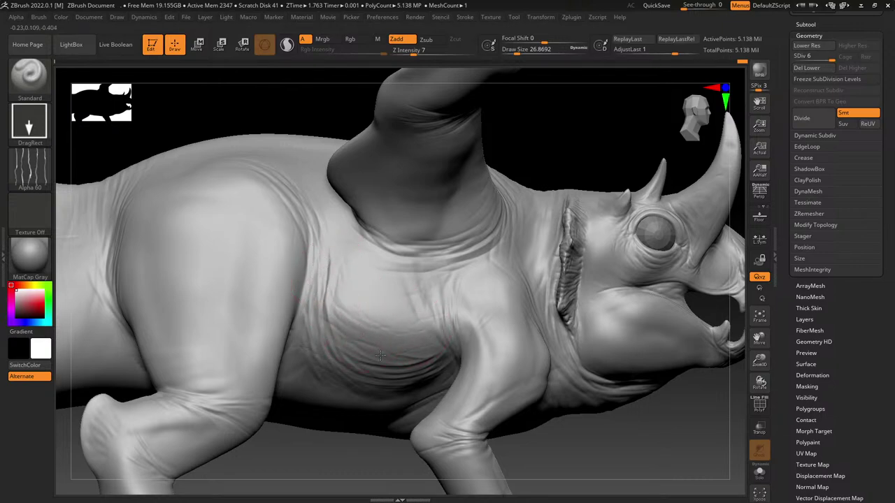
{"action": "mouse_move", "coordinate": [511, 314]}
{"action": "right_mouse_down"}
{"action": "mouse_move", "coordinate": [359, 286]}
{"action": "mouse_move", "coordinate": [366, 289]}
{"action": "right_mouse_up"}
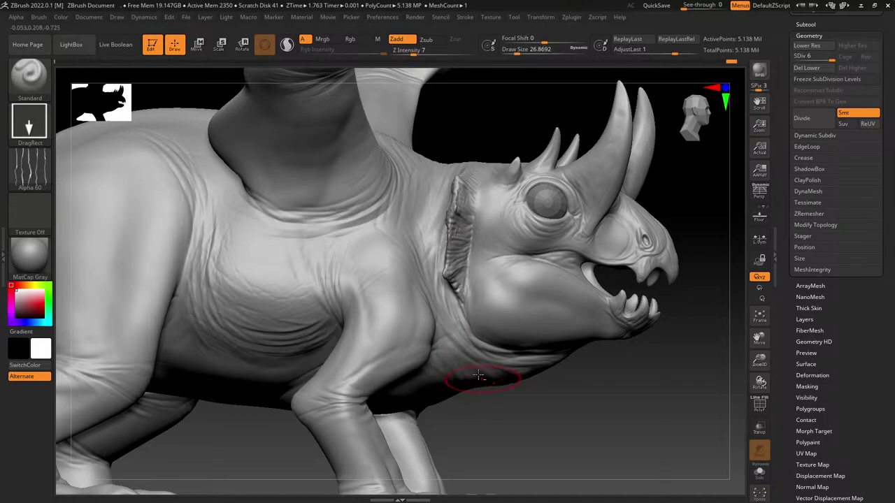
{"action": "right_click_drag", "start_coordinate": [478, 376], "coordinate": [458, 289]}
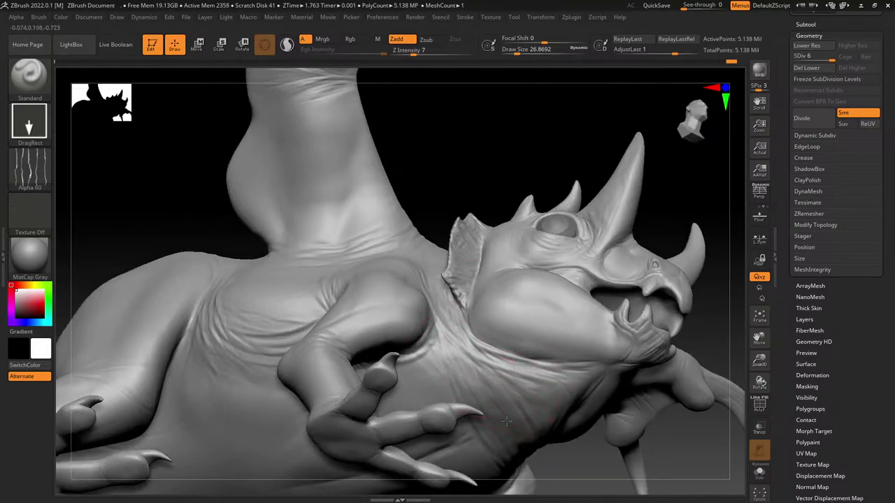
{"action": "right_click_drag", "start_coordinate": [513, 419], "coordinate": [396, 386]}
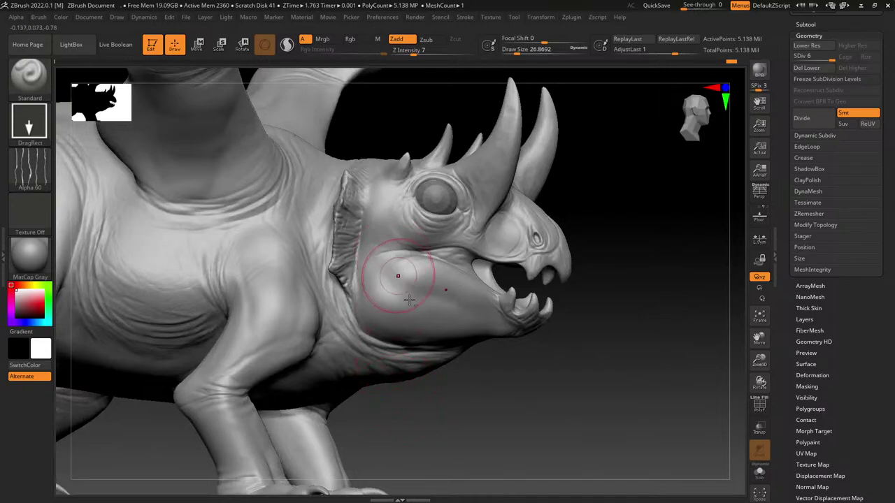
Step: Stamp the Alpha 60 wrinkle texture around the bases of the raised upper limbs, the shoulders and the back
{"action": "mouse_move", "coordinate": [390, 279]}
{"action": "right_mouse_down"}
{"action": "mouse_move", "coordinate": [413, 301]}
{"action": "mouse_move", "coordinate": [392, 272]}
{"action": "right_mouse_up"}
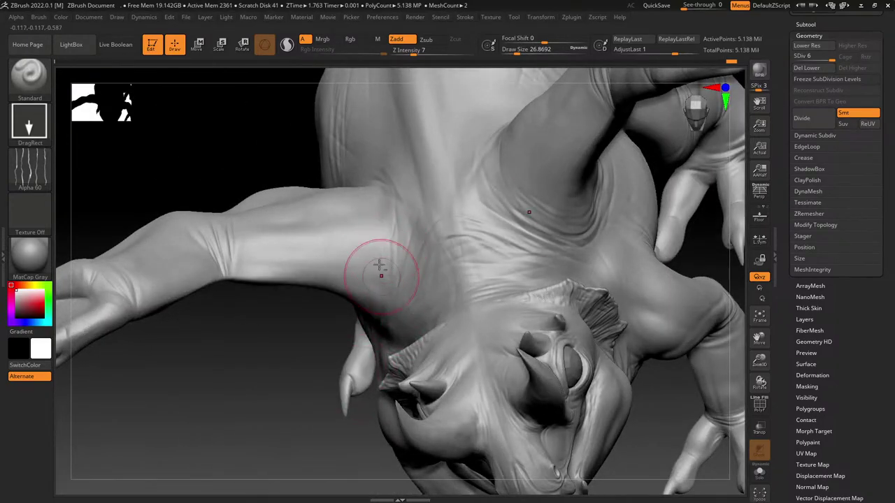
{"action": "left_click_drag", "start_coordinate": [376, 283], "coordinate": [361, 256]}
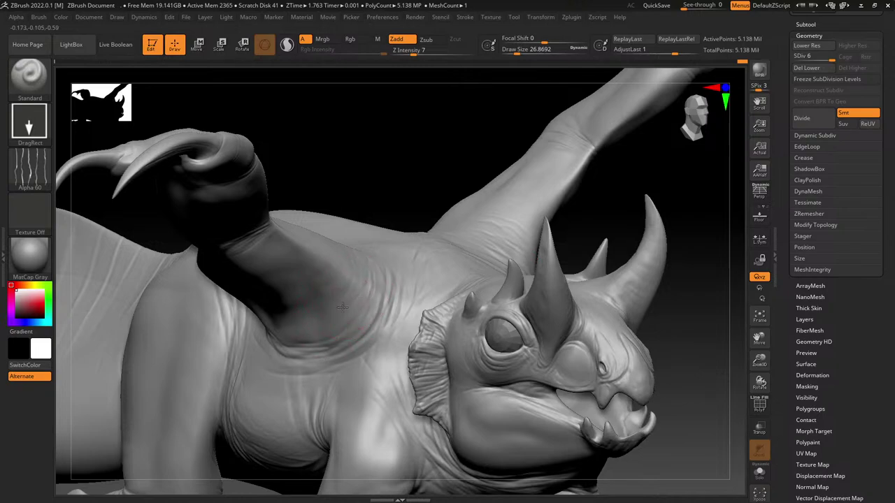
{"action": "right_click_drag", "start_coordinate": [310, 321], "coordinate": [373, 262]}
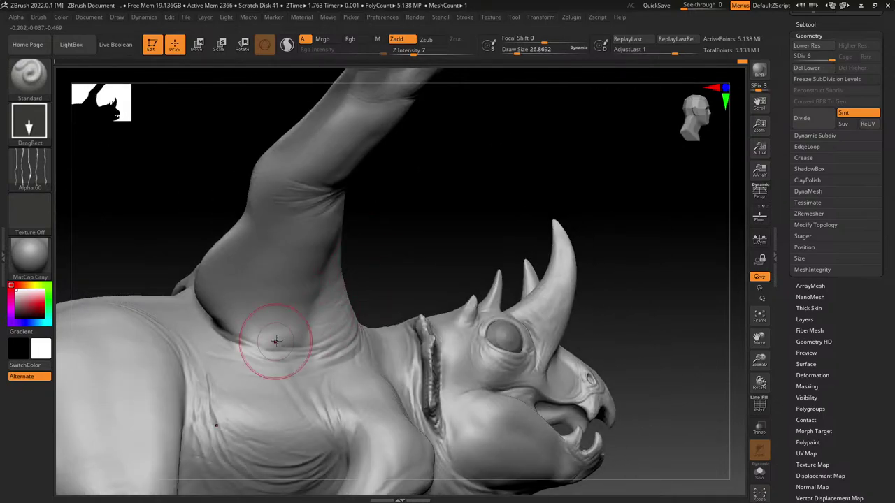
{"action": "mouse_move", "coordinate": [266, 326]}
{"action": "right_mouse_down", "text": "alt"}
{"action": "mouse_move", "coordinate": [319, 366]}
{"action": "mouse_move", "coordinate": [300, 354]}
{"action": "mouse_move", "coordinate": [315, 385]}
{"action": "mouse_move", "coordinate": [236, 314]}
{"action": "right_mouse_up", "text": "alt"}
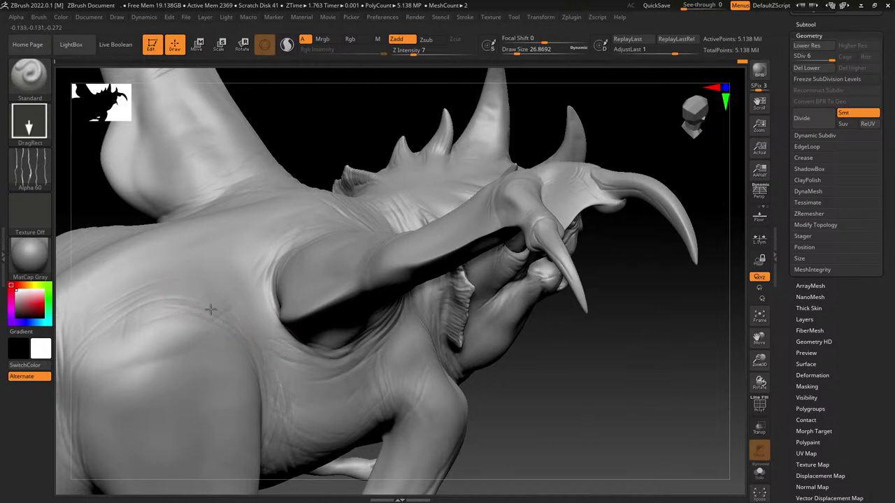
{"action": "mouse_move", "coordinate": [256, 274]}
{"action": "right_mouse_down", "text": "alt"}
{"action": "mouse_move", "coordinate": [367, 312]}
{"action": "mouse_move", "coordinate": [489, 236]}
{"action": "right_mouse_up", "text": "alt"}
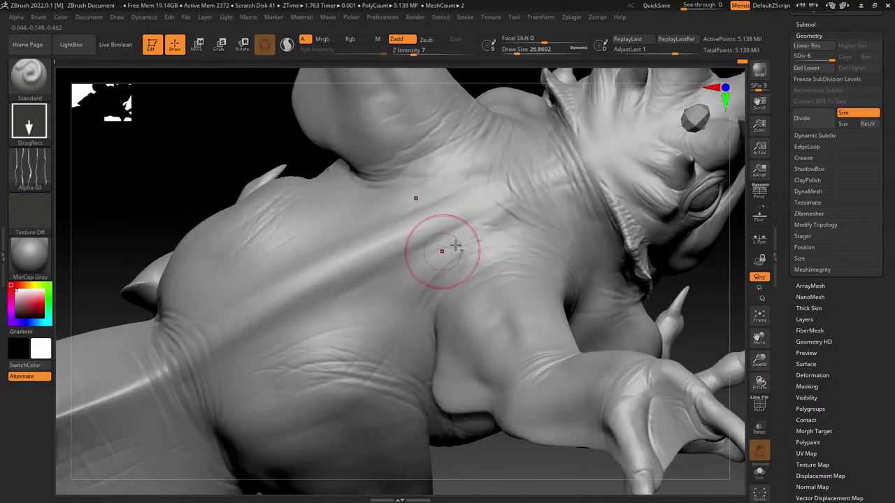
Step: Set the wrinkle-stamping brush's Z Intensity to 3
{"action": "left_click", "coordinate": [409, 49]}
{"action": "type", "text": "3"}
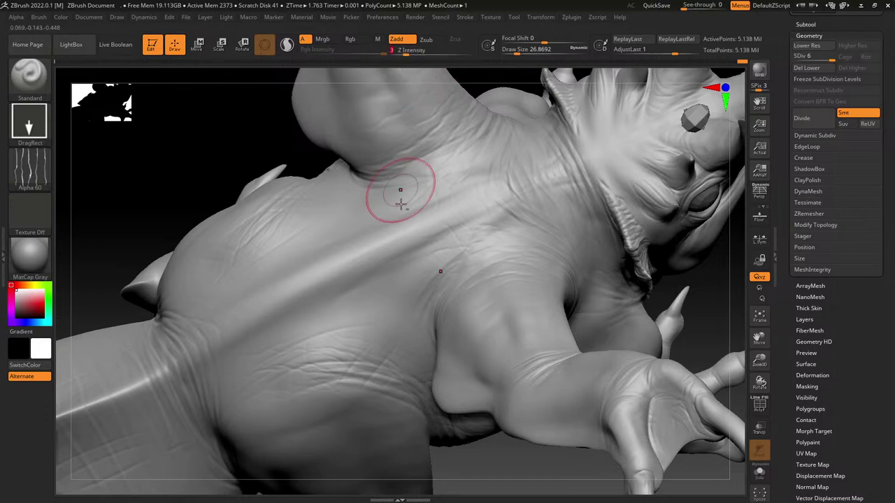
{"action": "key", "text": "Return"}
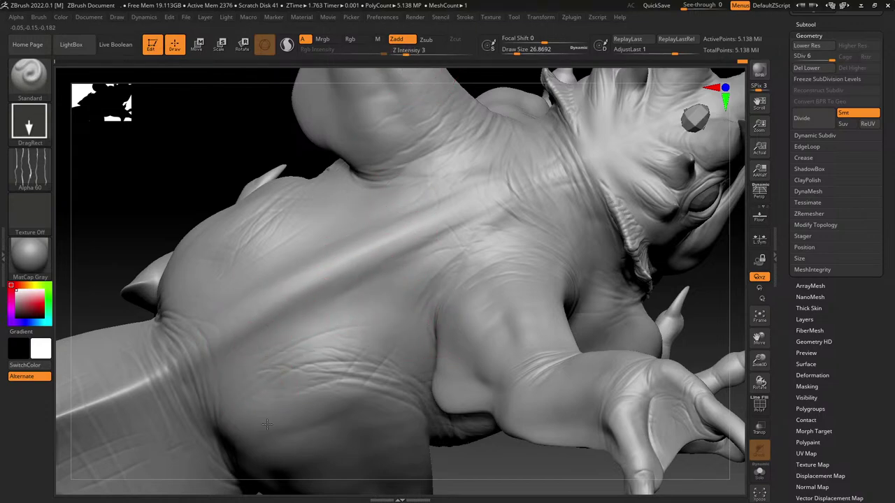
Step: Set the wrinkle-stamping brush's Z Intensity to 5
{"action": "right_click_drag", "start_coordinate": [306, 386], "coordinate": [439, 111]}
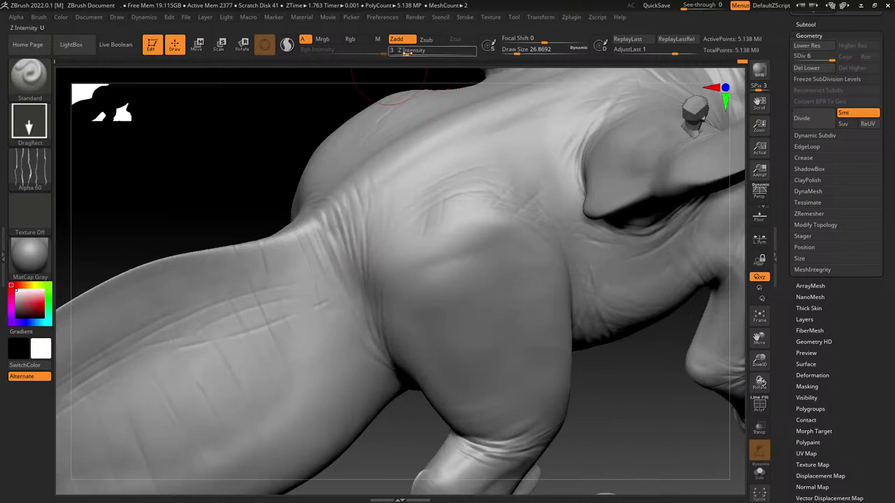
{"action": "type", "text": "5"}
{"action": "key", "text": "Return"}
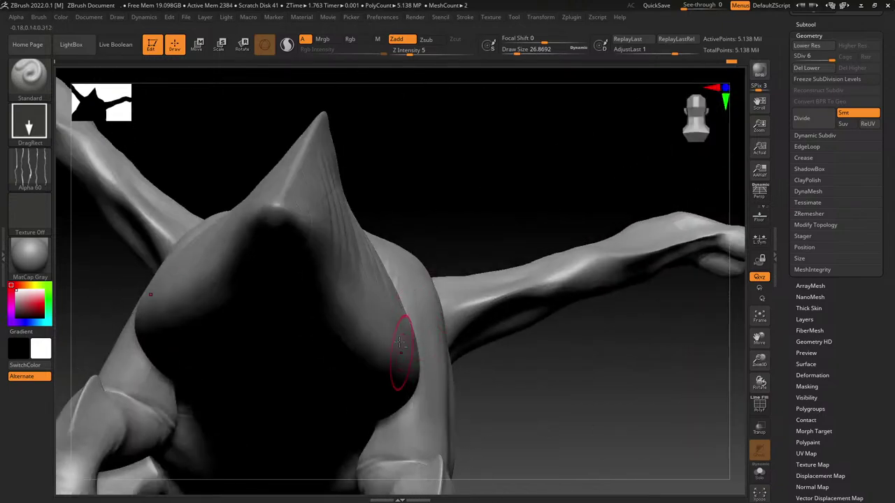
{"action": "right_click_drag", "start_coordinate": [399, 340], "coordinate": [394, 288]}
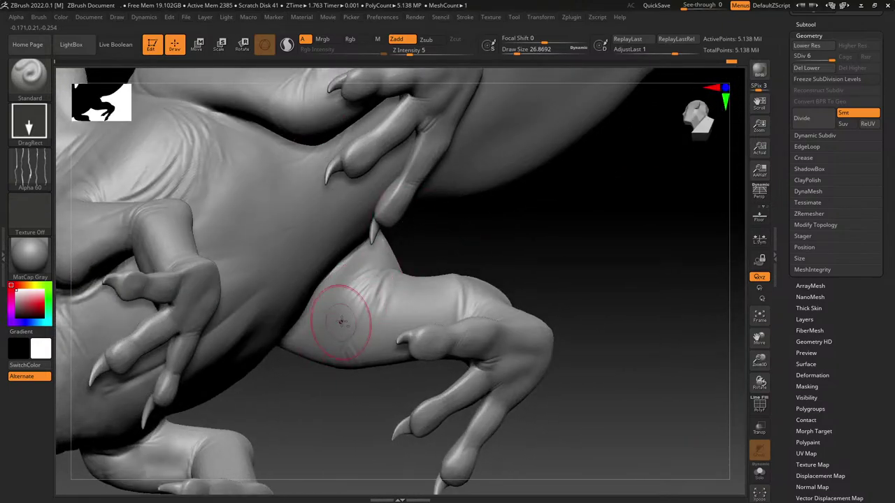
Step: Set the brush's Z Intensity to 8 and stamp the Alpha 60 wrinkles on the upper part of the hind leg
{"action": "left_click_drag", "start_coordinate": [412, 51], "coordinate": [416, 51]}
{"action": "right_click_drag", "start_coordinate": [413, 130], "coordinate": [400, 212]}
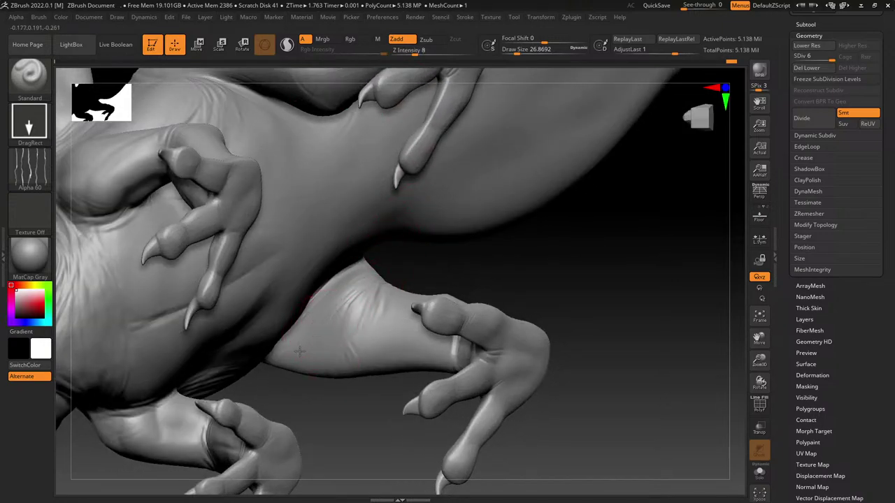
{"action": "left_click_drag", "start_coordinate": [378, 310], "coordinate": [386, 355]}
{"action": "mouse_move", "coordinate": [380, 296]}
{"action": "right_mouse_down"}
{"action": "mouse_move", "coordinate": [410, 270]}
{"action": "mouse_move", "coordinate": [447, 293]}
{"action": "mouse_move", "coordinate": [448, 348]}
{"action": "right_mouse_up"}
{"action": "right_click_drag", "start_coordinate": [261, 216], "coordinate": [345, 338]}
{"action": "mouse_move", "coordinate": [370, 341]}
{"action": "left_mouse_down"}
{"action": "mouse_move", "coordinate": [364, 359]}
{"action": "mouse_move", "coordinate": [372, 353]}
{"action": "left_mouse_up"}
Step: Reduce the brush's Z Intensity to 5 and stamp wrinkles over the hind thigh, the knee and the flank behind the front leg
{"action": "left_click_drag", "start_coordinate": [405, 51], "coordinate": [401, 50]}
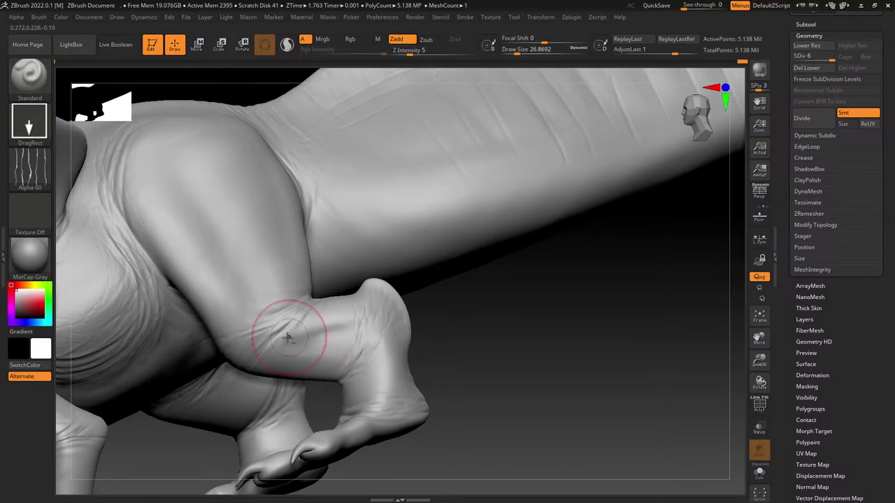
{"action": "mouse_move", "coordinate": [212, 299]}
{"action": "right_mouse_down", "text": "alt"}
{"action": "mouse_move", "coordinate": [414, 336]}
{"action": "mouse_move", "coordinate": [414, 327]}
{"action": "right_mouse_up", "text": "alt"}
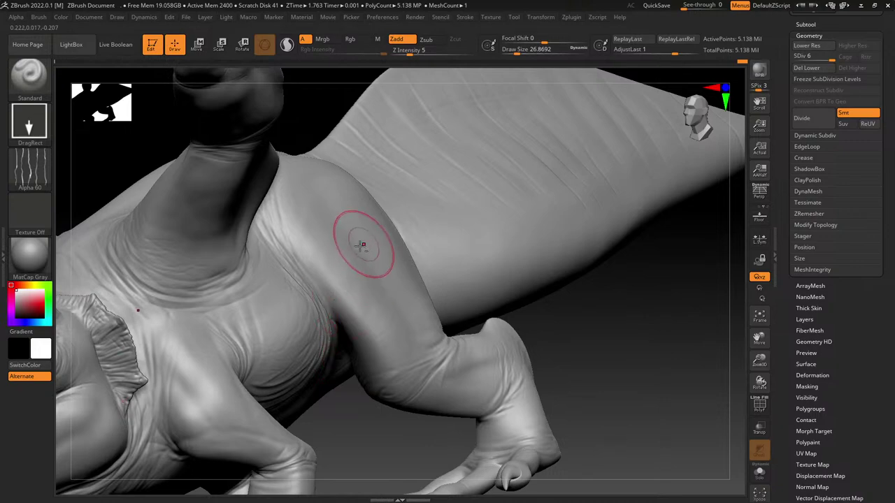
{"action": "right_click_drag", "start_coordinate": [330, 240], "coordinate": [472, 254]}
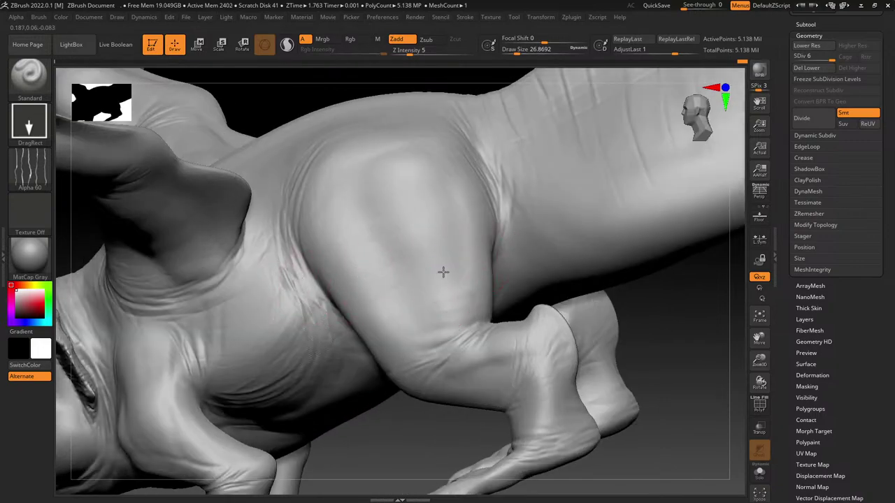
{"action": "right_click_drag", "start_coordinate": [367, 208], "coordinate": [463, 180]}
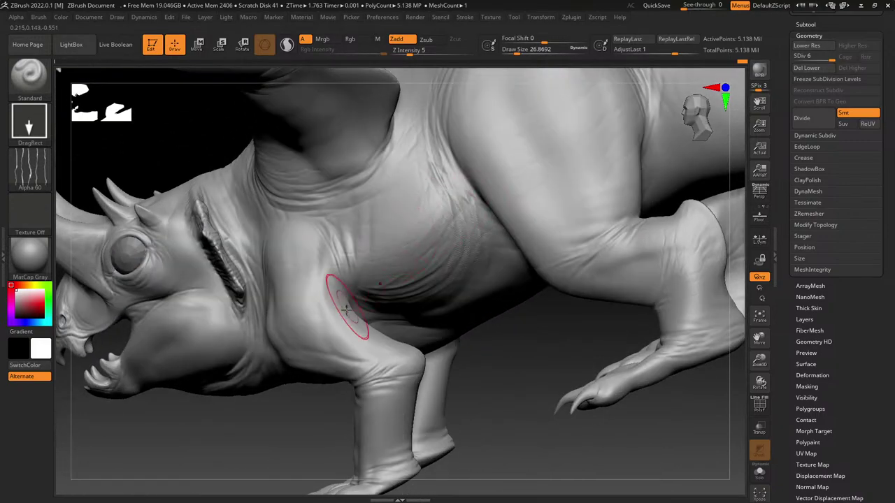
{"action": "right_click_drag", "start_coordinate": [347, 310], "coordinate": [415, 236], "text": "alt"}
{"action": "mouse_move", "coordinate": [280, 228]}
{"action": "right_mouse_down"}
{"action": "mouse_move", "coordinate": [325, 220]}
{"action": "mouse_move", "coordinate": [319, 230]}
{"action": "right_mouse_up"}
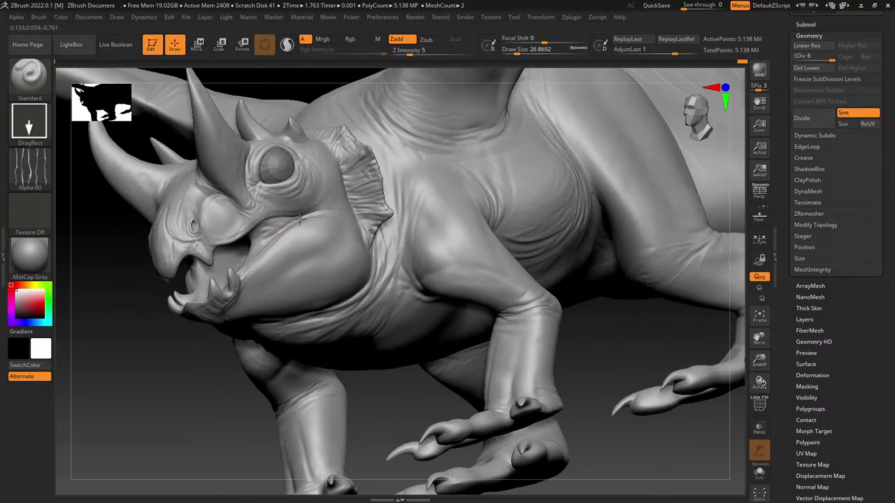
Step: Stamp the wrinkle alpha over the creature's throat, under the jaw and on the neck behind the cheek
{"action": "mouse_move", "coordinate": [359, 194]}
{"action": "right_mouse_down", "text": "ctrl"}
{"action": "mouse_move", "coordinate": [493, 282]}
{"action": "mouse_move", "coordinate": [454, 238]}
{"action": "right_mouse_up", "text": "ctrl"}
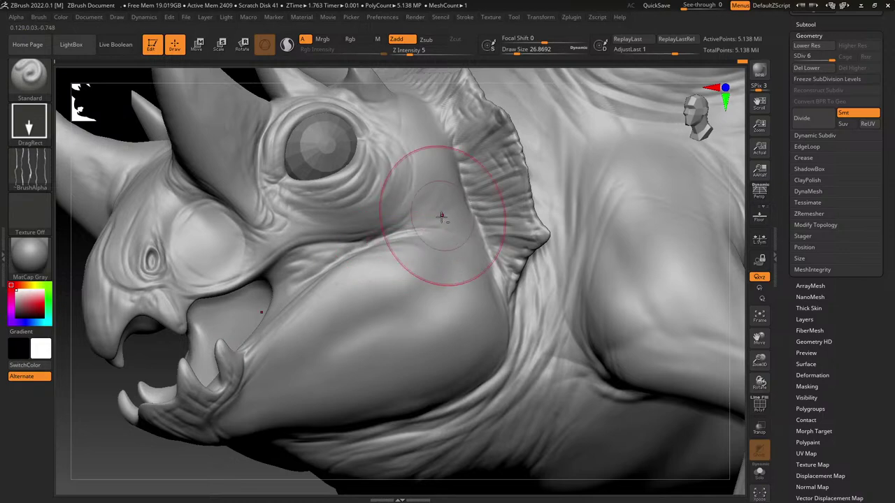
{"action": "right_click_drag", "start_coordinate": [355, 297], "coordinate": [306, 323]}
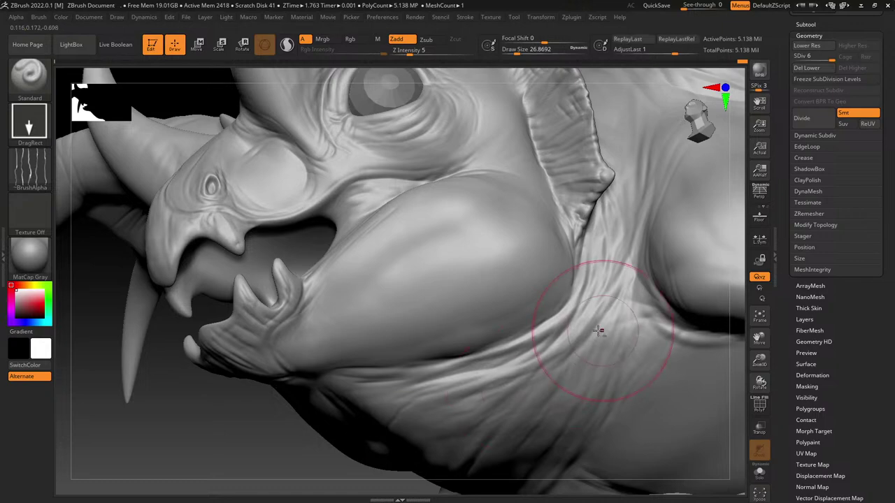
{"action": "right_click_drag", "start_coordinate": [639, 443], "coordinate": [489, 319], "text": "alt"}
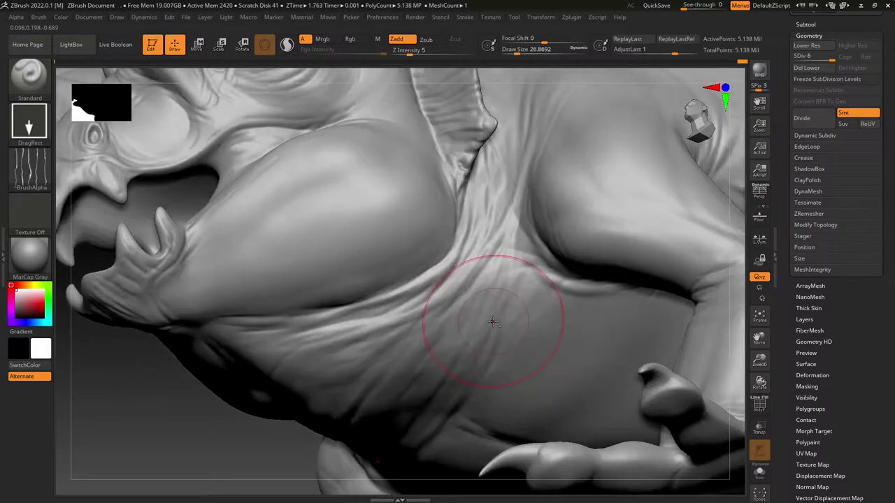
{"action": "mouse_move", "coordinate": [492, 351]}
{"action": "left_mouse_down"}
{"action": "mouse_move", "coordinate": [509, 326]}
{"action": "mouse_move", "coordinate": [505, 343]}
{"action": "left_mouse_up"}
{"action": "right_click_drag", "start_coordinate": [434, 257], "coordinate": [493, 398], "text": "alt"}
Step: Stamp light wrinkle texture across the creature's cheek and lower jaw
{"action": "mouse_move", "coordinate": [389, 254]}
{"action": "left_mouse_down"}
{"action": "mouse_move", "coordinate": [504, 282]}
{"action": "mouse_move", "coordinate": [396, 308]}
{"action": "left_mouse_up"}
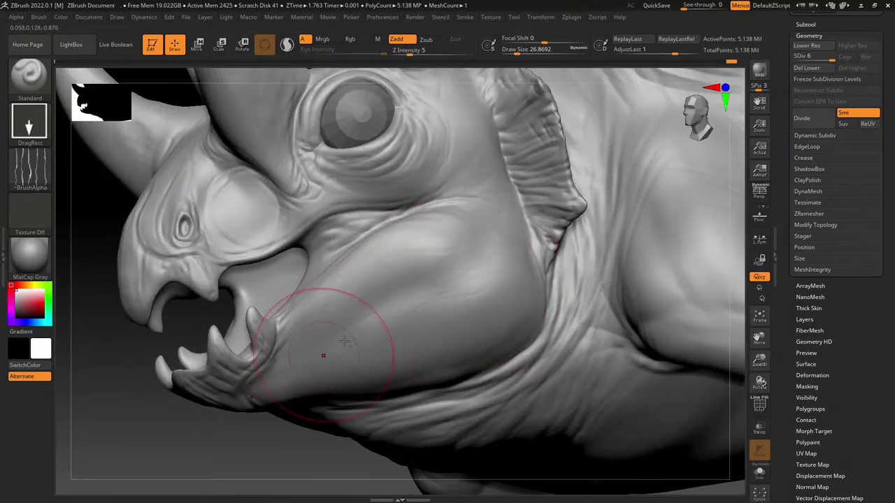
{"action": "mouse_move", "coordinate": [321, 359]}
{"action": "left_mouse_down"}
{"action": "mouse_move", "coordinate": [406, 300]}
{"action": "mouse_move", "coordinate": [334, 343]}
{"action": "left_mouse_up"}
{"action": "left_click_drag", "start_coordinate": [302, 375], "coordinate": [449, 270]}
{"action": "mouse_move", "coordinate": [454, 216]}
{"action": "right_mouse_down", "text": "alt"}
{"action": "mouse_move", "coordinate": [508, 294]}
{"action": "mouse_move", "coordinate": [526, 344]}
{"action": "right_mouse_up", "text": "alt"}
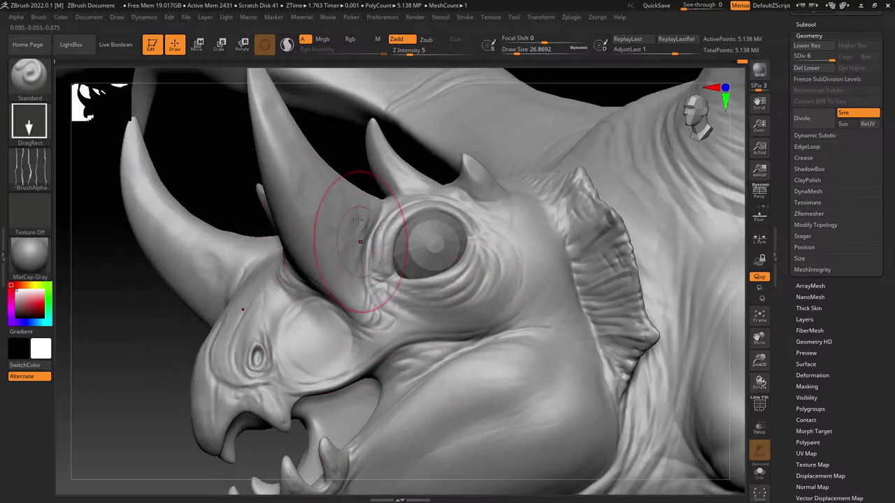
Step: Stamp the wrinkle alpha along the creature's large nose and brow horns
{"action": "right_click_drag", "start_coordinate": [358, 238], "coordinate": [296, 300]}
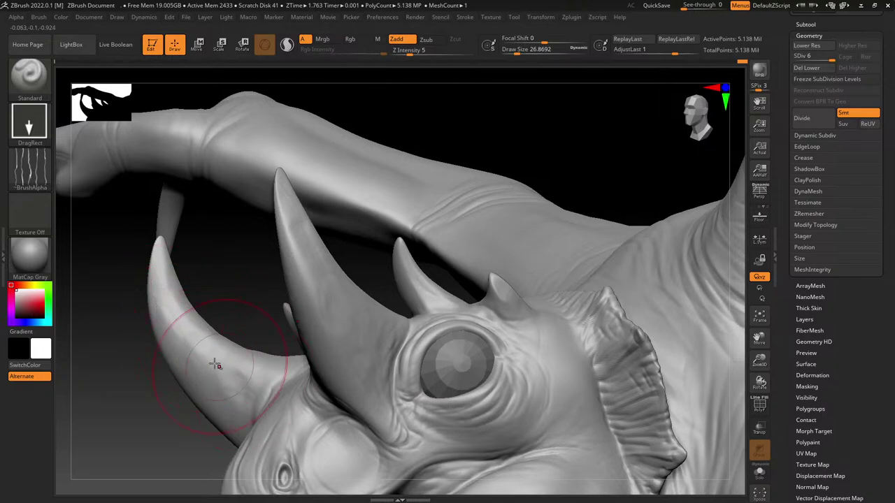
{"action": "right_click_drag", "start_coordinate": [175, 326], "coordinate": [400, 316]}
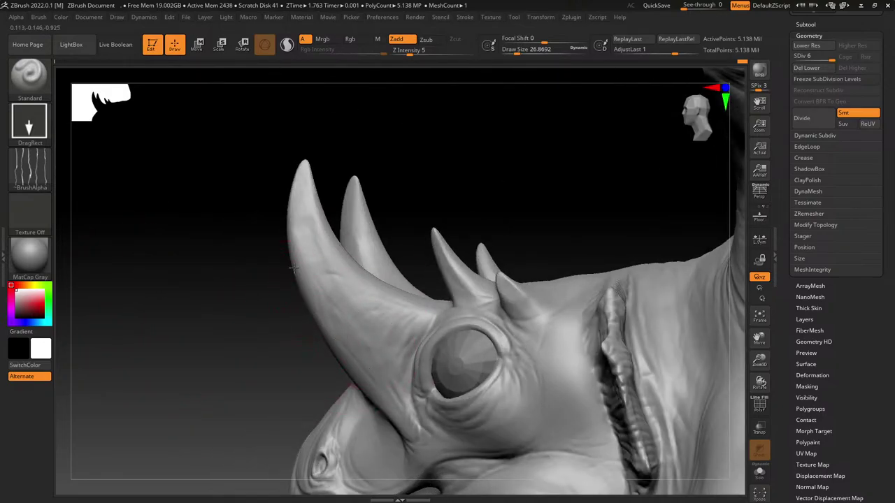
{"action": "right_click_drag", "start_coordinate": [323, 272], "coordinate": [355, 364]}
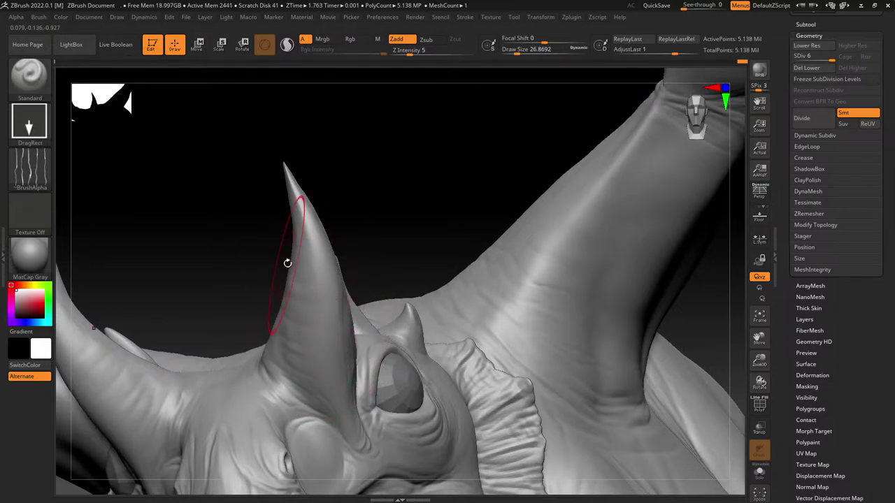
{"action": "right_click_drag", "start_coordinate": [384, 427], "coordinate": [403, 392]}
{"action": "right_click_drag", "start_coordinate": [374, 344], "coordinate": [444, 320]}
Step: Add wrinkle stamps around the jaw, the top of the head and the neck behind the frill
{"action": "right_click_drag", "start_coordinate": [524, 321], "coordinate": [341, 338], "text": "alt"}
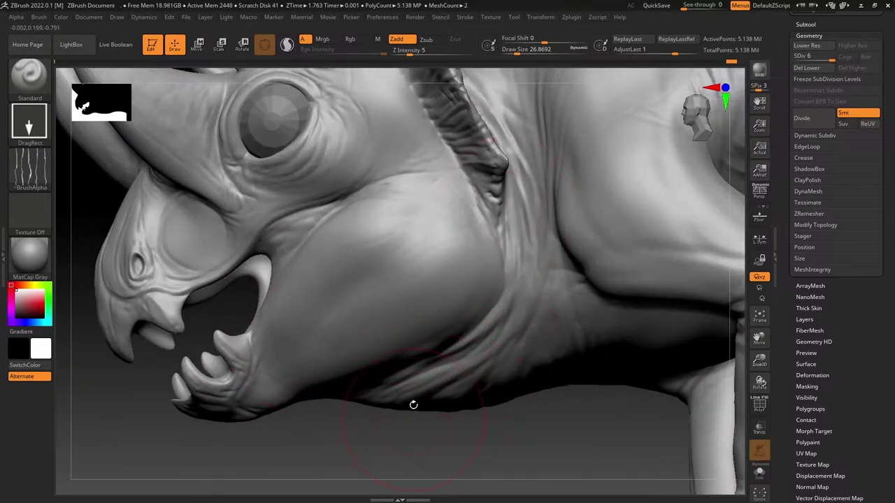
{"action": "mouse_move", "coordinate": [413, 406]}
{"action": "right_mouse_down"}
{"action": "mouse_move", "coordinate": [427, 324]}
{"action": "mouse_move", "coordinate": [413, 378]}
{"action": "right_mouse_up"}
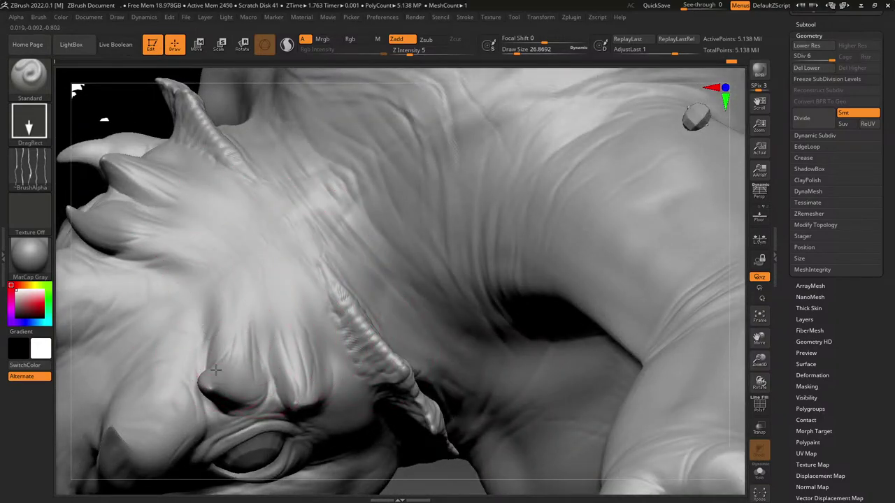
{"action": "right_click_drag", "start_coordinate": [186, 322], "coordinate": [350, 320]}
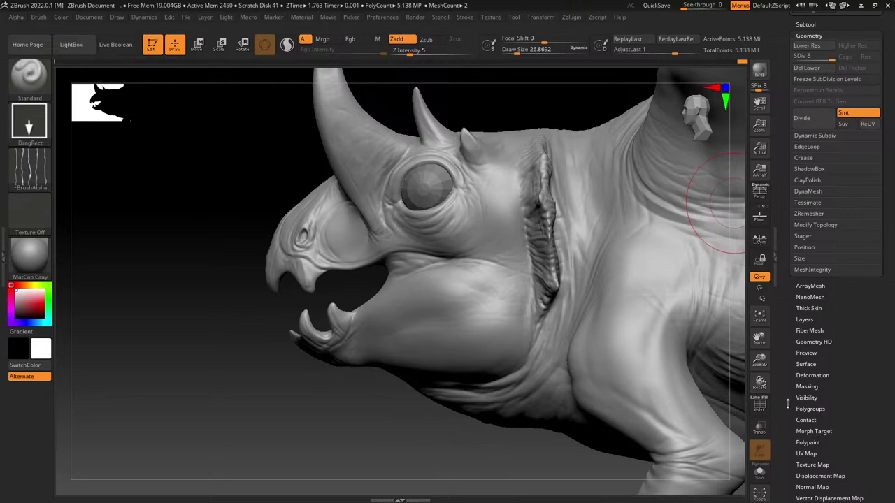
Step: Add a new sculpting layer to the creature's mesh
{"action": "scroll", "coordinate": [787, 404], "scroll_direction": "down", "scroll_amount": 3}
{"action": "scroll", "coordinate": [792, 356], "scroll_direction": "down", "scroll_amount": 3}
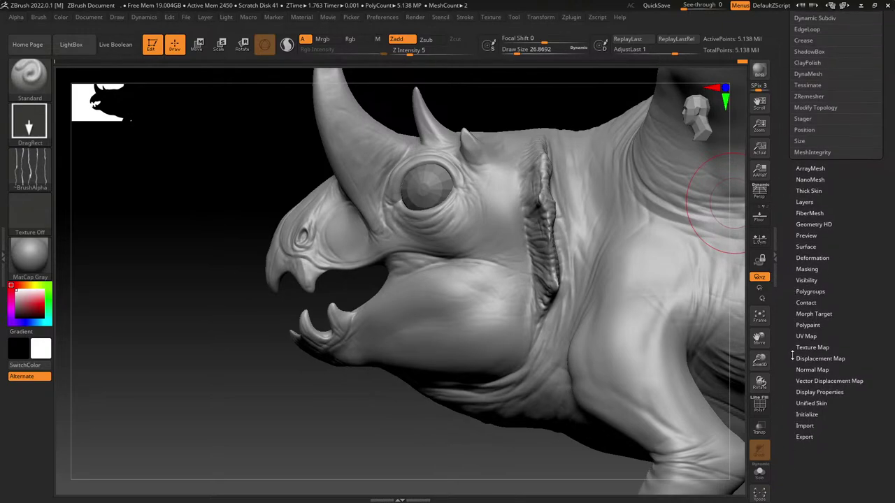
{"action": "left_click_drag", "start_coordinate": [792, 356], "coordinate": [793, 354]}
{"action": "left_click", "coordinate": [813, 312]}
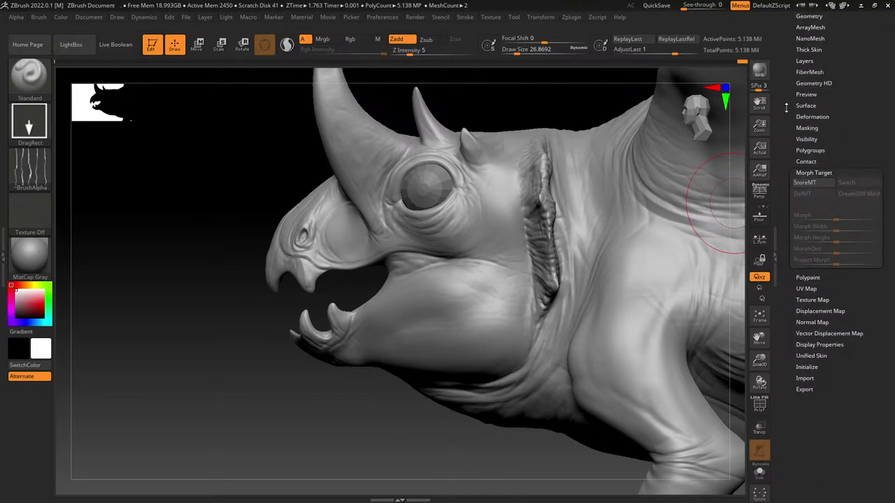
{"action": "scroll", "coordinate": [785, 107], "scroll_direction": "up", "scroll_amount": 2}
{"action": "left_click", "coordinate": [804, 87]}
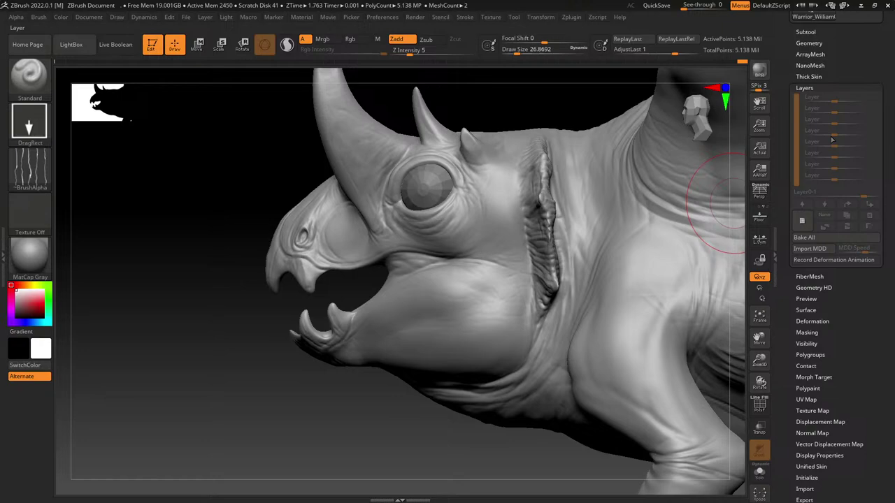
{"action": "left_click", "coordinate": [803, 221]}
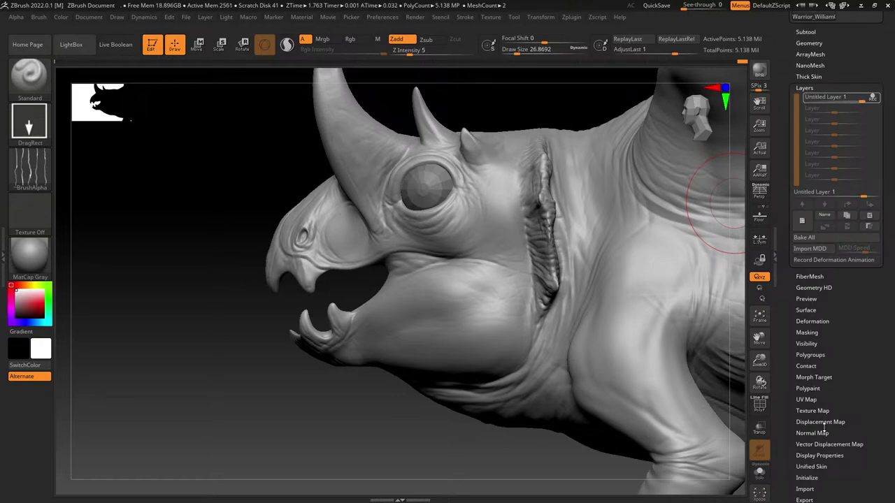
Step: Store a morph target for the creature's mesh
{"action": "left_click", "coordinate": [818, 377]}
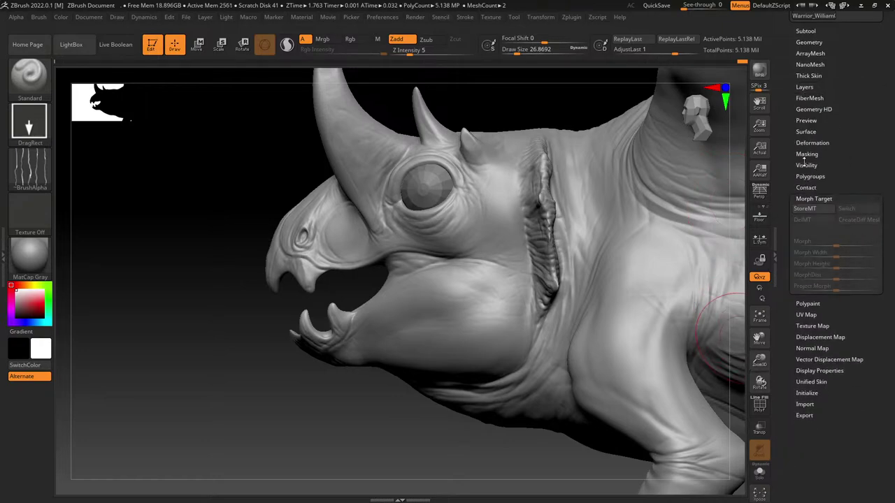
{"action": "left_click", "coordinate": [809, 210]}
{"action": "right_click_drag", "start_coordinate": [371, 232], "coordinate": [348, 332], "text": "ctrl"}
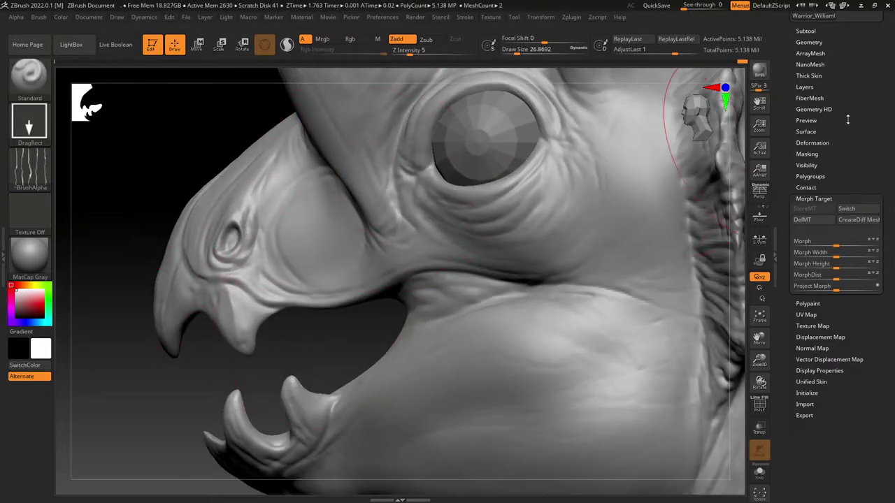
Step: Switch to the Cylinder3D tool as a polymesh and append a Plane3D to it as a second subtool
{"action": "scroll", "coordinate": [793, 68], "scroll_direction": "up", "scroll_amount": 4}
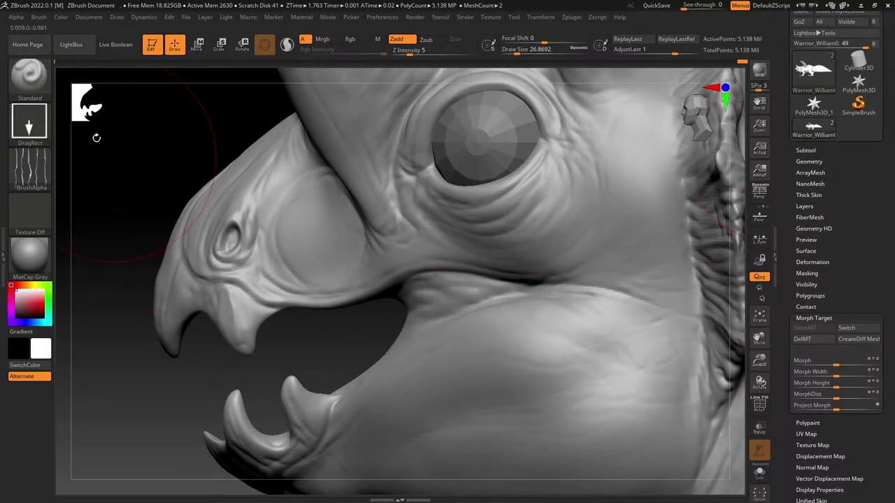
{"action": "left_click", "coordinate": [858, 61]}
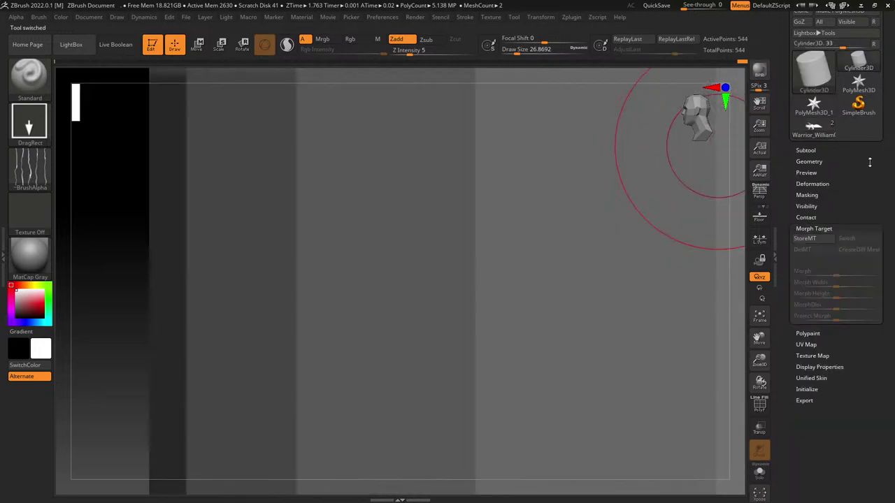
{"action": "left_click", "coordinate": [811, 162]}
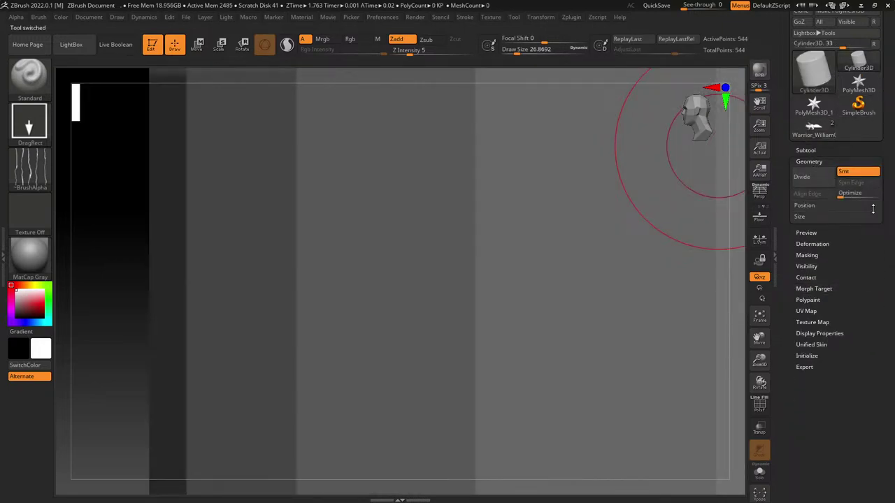
{"action": "left_click", "coordinate": [805, 150]}
{"action": "left_click", "coordinate": [865, 354]}
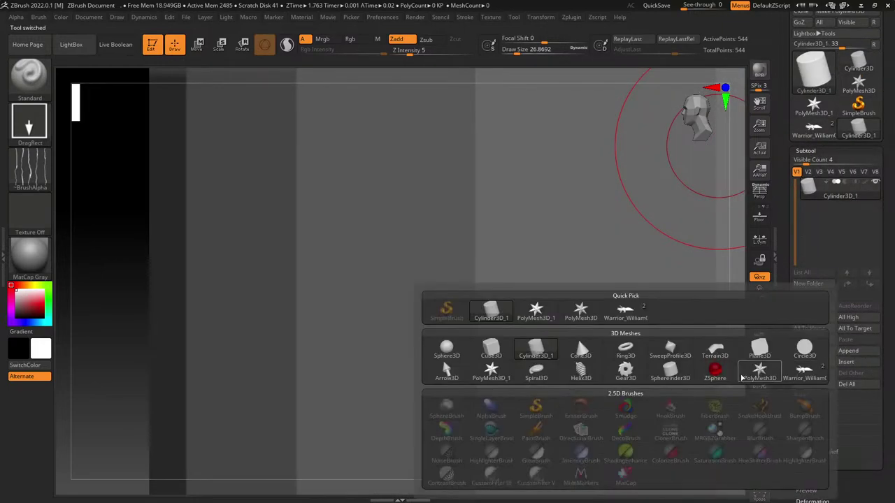
{"action": "left_click", "coordinate": [576, 337]}
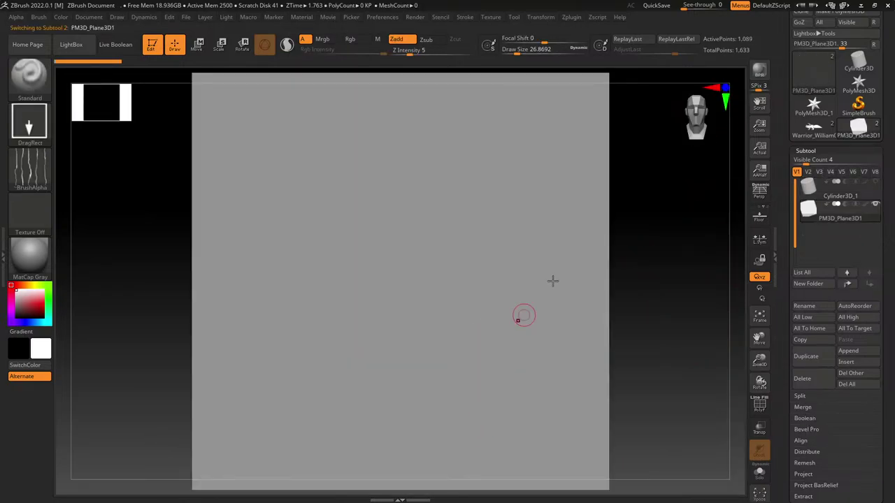
Step: Build up a broad raised mound on the plane with ClayBuildup at Draw Size 115.86 and Z Intensity 10, smoothing its surface
{"action": "right_click_drag", "start_coordinate": [541, 335], "coordinate": [529, 196], "text": "ctrl"}
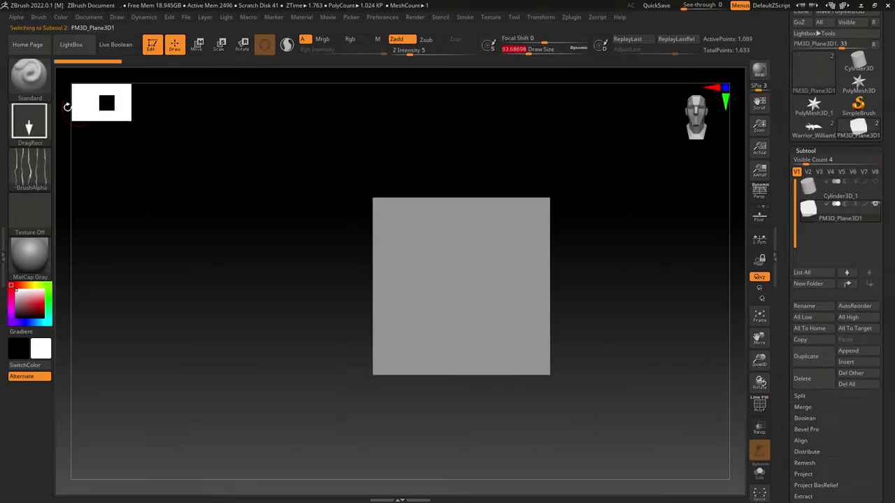
{"action": "left_click", "coordinate": [29, 73]}
{"action": "left_click", "coordinate": [137, 88]}
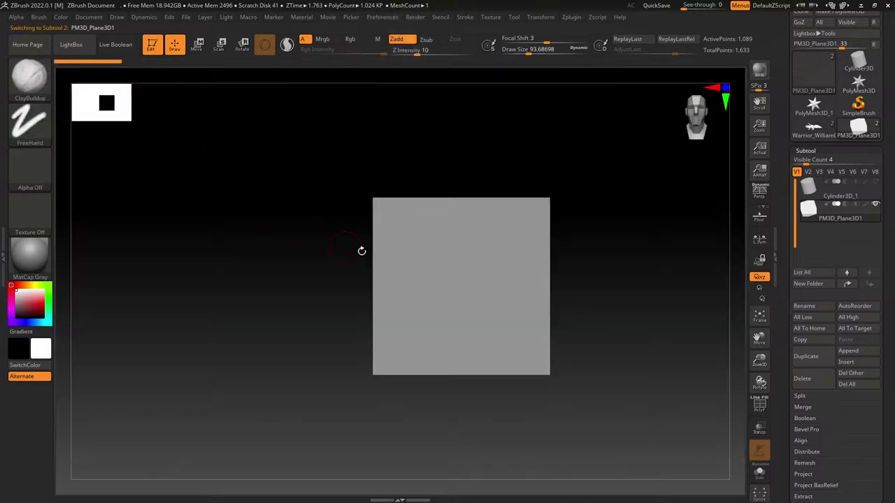
{"action": "left_click_drag", "start_coordinate": [532, 53], "coordinate": [534, 53]}
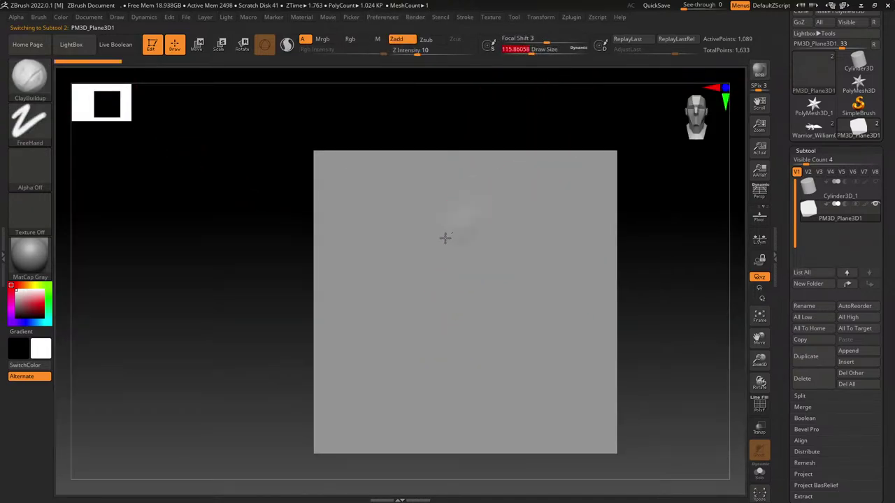
{"action": "left_click_drag", "start_coordinate": [445, 238], "coordinate": [389, 281]}
{"action": "mouse_move", "coordinate": [476, 218]}
{"action": "left_mouse_down"}
{"action": "mouse_move", "coordinate": [383, 285]}
{"action": "mouse_move", "coordinate": [437, 389]}
{"action": "mouse_move", "coordinate": [566, 287]}
{"action": "mouse_move", "coordinate": [485, 400]}
{"action": "left_mouse_up"}
{"action": "mouse_move", "coordinate": [392, 311]}
{"action": "left_mouse_down"}
{"action": "mouse_move", "coordinate": [462, 384]}
{"action": "mouse_move", "coordinate": [493, 262]}
{"action": "mouse_move", "coordinate": [486, 359]}
{"action": "mouse_move", "coordinate": [532, 280]}
{"action": "mouse_move", "coordinate": [493, 254]}
{"action": "mouse_move", "coordinate": [398, 266]}
{"action": "mouse_move", "coordinate": [365, 289]}
{"action": "mouse_move", "coordinate": [499, 228]}
{"action": "mouse_move", "coordinate": [560, 322]}
{"action": "mouse_move", "coordinate": [482, 358]}
{"action": "mouse_move", "coordinate": [528, 271]}
{"action": "mouse_move", "coordinate": [479, 230]}
{"action": "mouse_move", "coordinate": [410, 295]}
{"action": "left_mouse_up"}
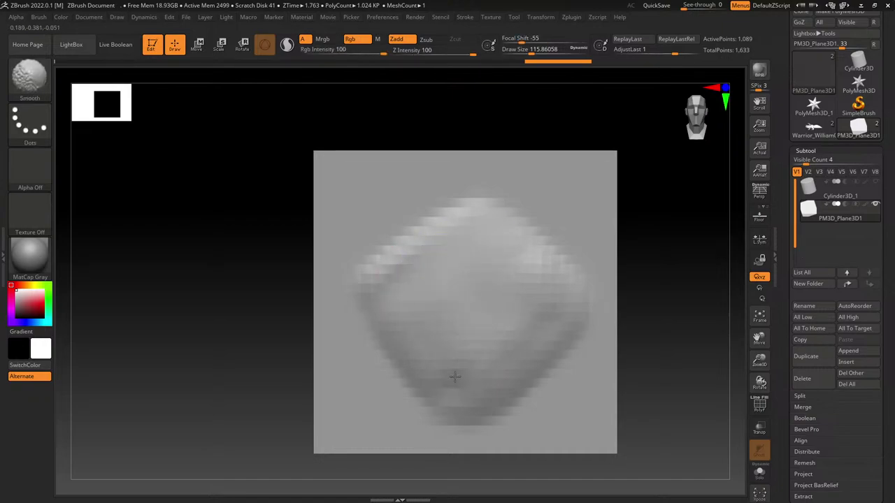
Step: Round out the mound on the plane with ClayBuildup strokes along its upper, side and lower edges, smoothing the surface
{"action": "left_click_drag", "start_coordinate": [529, 287], "coordinate": [535, 293], "text": "shift"}
{"action": "right_click_drag", "start_coordinate": [500, 309], "coordinate": [447, 250], "text": "alt"}
{"action": "mouse_move", "coordinate": [423, 174]}
{"action": "left_mouse_down"}
{"action": "mouse_move", "coordinate": [344, 170]}
{"action": "mouse_move", "coordinate": [352, 186]}
{"action": "mouse_move", "coordinate": [461, 169]}
{"action": "left_mouse_up"}
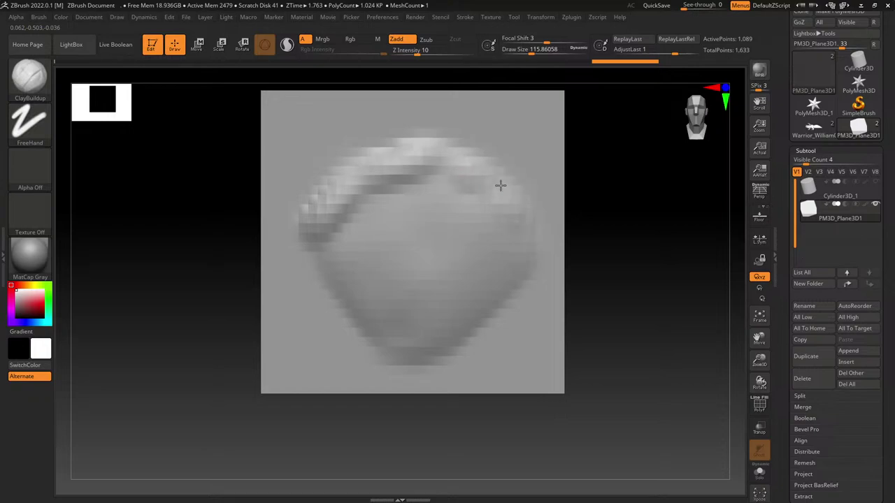
{"action": "left_click_drag", "start_coordinate": [511, 316], "coordinate": [468, 319]}
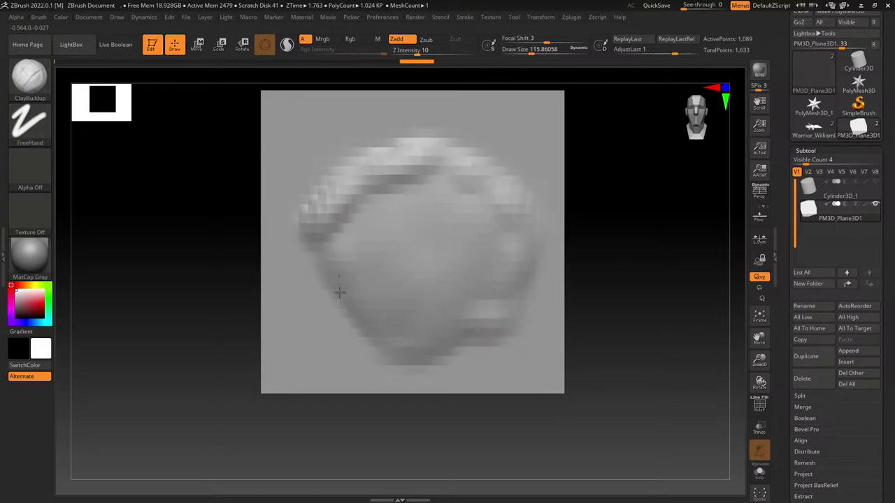
{"action": "mouse_move", "coordinate": [388, 338]}
{"action": "left_mouse_down", "text": "shift"}
{"action": "mouse_move", "coordinate": [355, 293]}
{"action": "mouse_move", "coordinate": [467, 172]}
{"action": "left_mouse_up", "text": "shift"}
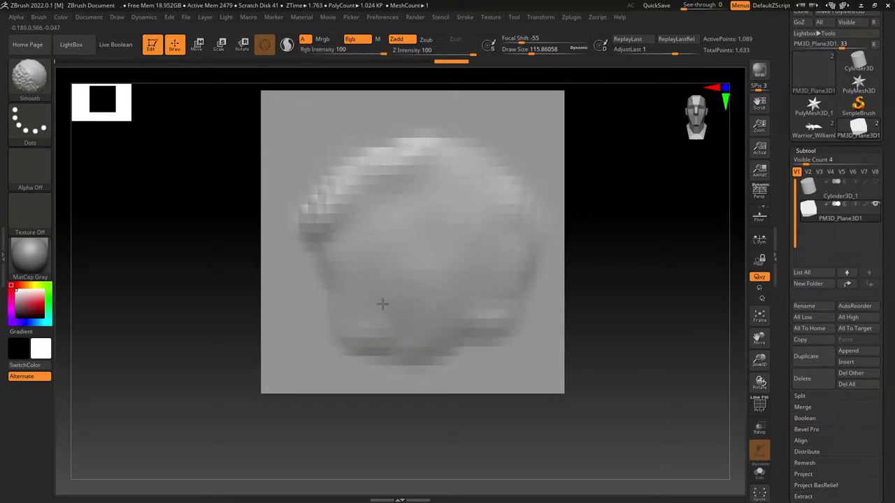
Step: Frame the rounded mound so the plane fills the canvas height and grab it from the document as a new alpha
{"action": "right_click_drag", "start_coordinate": [383, 304], "coordinate": [416, 271], "text": "ctrl"}
{"action": "right_click_drag", "start_coordinate": [416, 270], "coordinate": [405, 306], "text": "alt"}
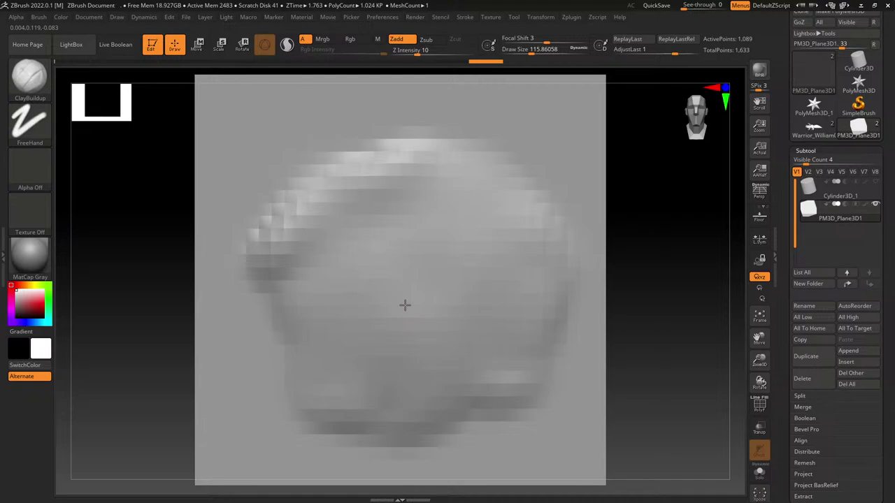
{"action": "left_click", "coordinate": [42, 188]}
{"action": "left_click", "coordinate": [30, 171]}
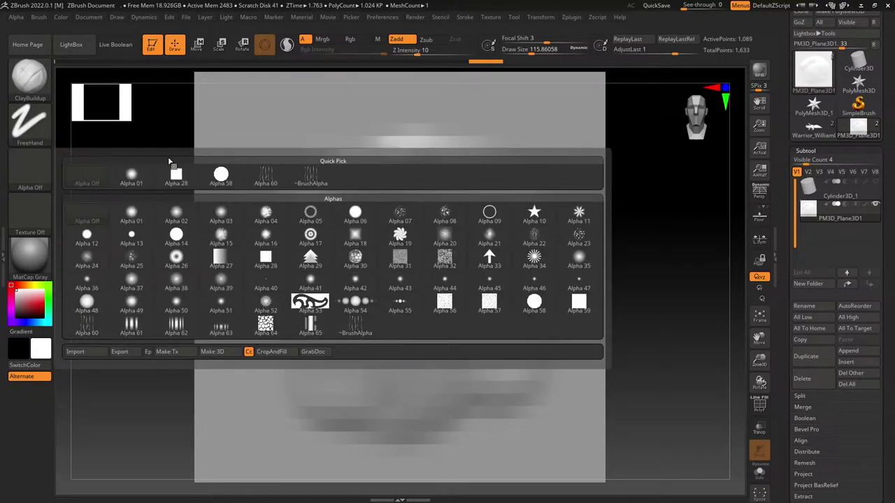
{"action": "left_click", "coordinate": [317, 353]}
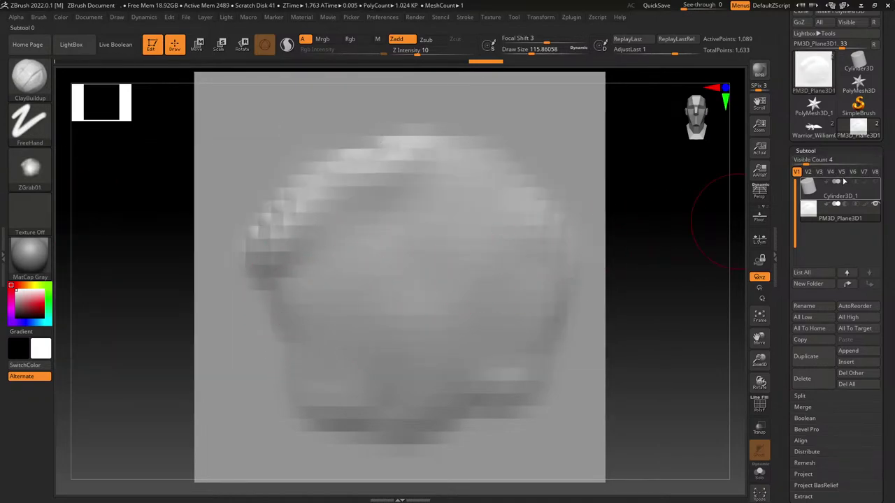
{"action": "right_click_drag", "start_coordinate": [515, 326], "coordinate": [552, 329], "text": "alt"}
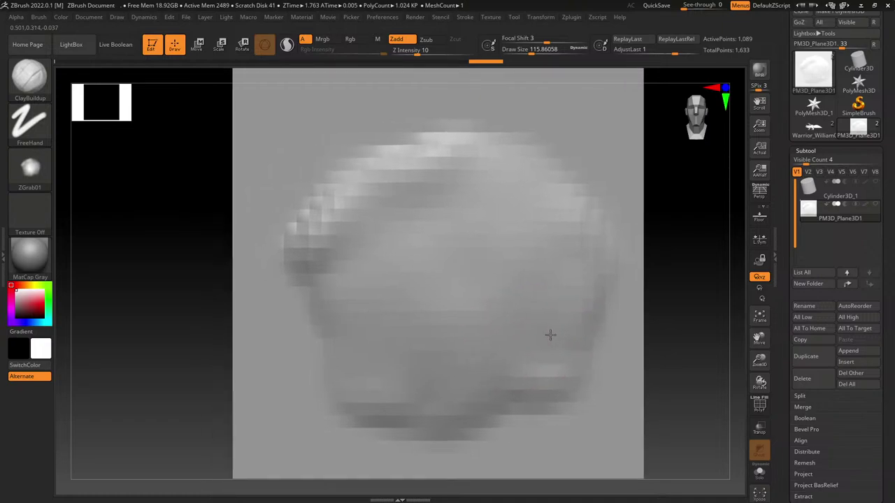
Step: Revert the plane to its original flat, unsculpted state through its undo history
{"action": "key", "text": "ctrl"}
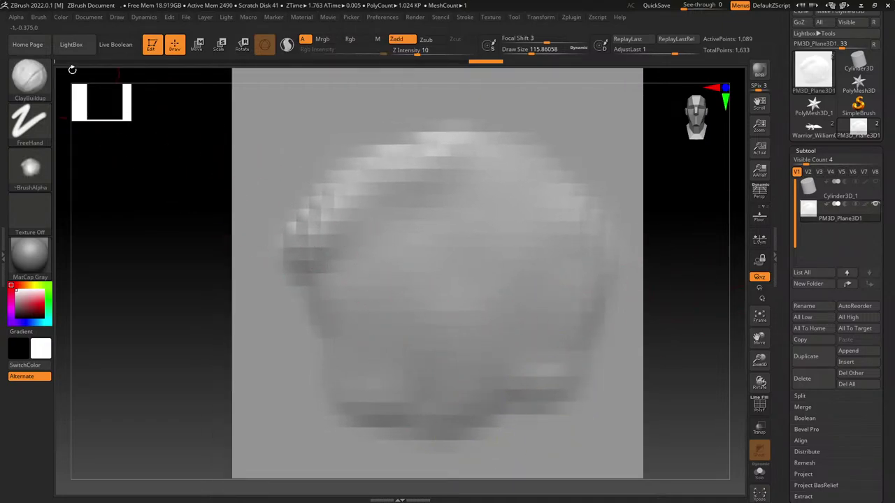
{"action": "left_click", "coordinate": [85, 62]}
{"action": "right_click_drag", "start_coordinate": [216, 170], "coordinate": [308, 132], "text": "ctrl"}
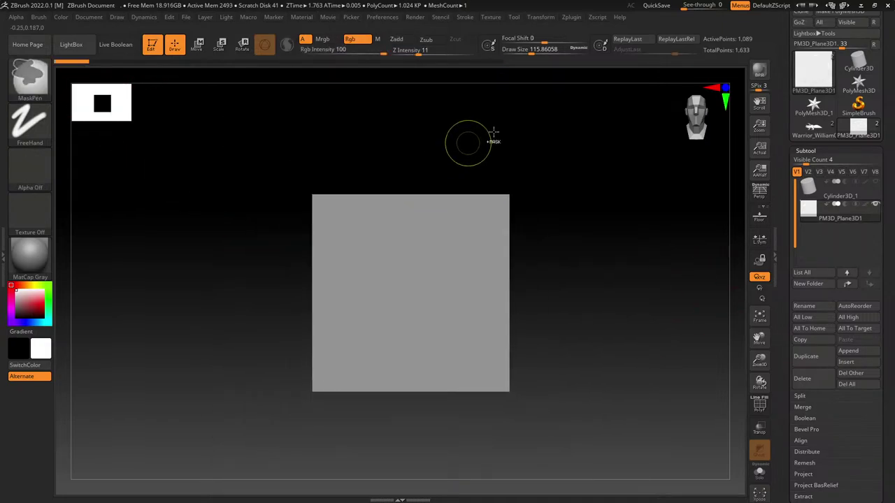
Step: Sculpt a rounded-square mound in the middle of the plane with ClayBuildup at Draw Size 233.82 and smooth it
{"action": "left_click_drag", "start_coordinate": [533, 50], "coordinate": [543, 50]}
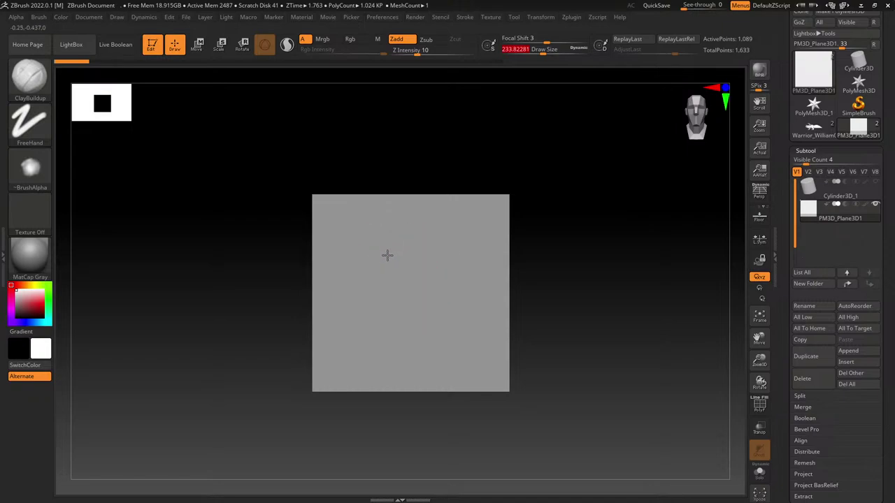
{"action": "mouse_move", "coordinate": [387, 279]}
{"action": "left_mouse_down"}
{"action": "mouse_move", "coordinate": [387, 246]}
{"action": "mouse_move", "coordinate": [450, 299]}
{"action": "mouse_move", "coordinate": [375, 310]}
{"action": "left_mouse_up"}
{"action": "mouse_move", "coordinate": [387, 348]}
{"action": "left_mouse_down"}
{"action": "mouse_move", "coordinate": [442, 262]}
{"action": "mouse_move", "coordinate": [443, 273]}
{"action": "left_mouse_up"}
{"action": "mouse_move", "coordinate": [446, 236]}
{"action": "left_mouse_down"}
{"action": "mouse_move", "coordinate": [378, 344]}
{"action": "mouse_move", "coordinate": [448, 247]}
{"action": "left_mouse_up"}
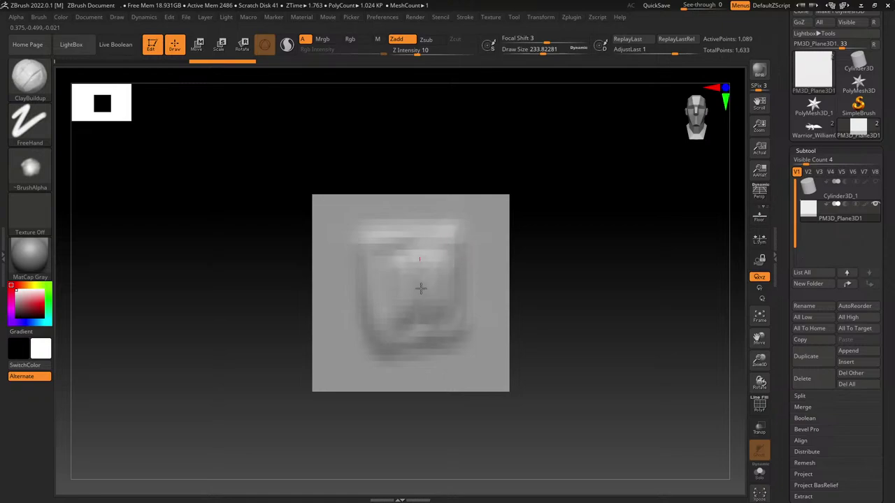
{"action": "key", "text": "shift"}
{"action": "mouse_move", "coordinate": [420, 288]}
{"action": "left_mouse_down"}
{"action": "mouse_move", "coordinate": [393, 272]}
{"action": "mouse_move", "coordinate": [406, 282]}
{"action": "left_mouse_up"}
{"action": "mouse_move", "coordinate": [371, 246]}
{"action": "left_mouse_down"}
{"action": "mouse_move", "coordinate": [407, 346]}
{"action": "mouse_move", "coordinate": [454, 244]}
{"action": "mouse_move", "coordinate": [372, 242]}
{"action": "left_mouse_up"}
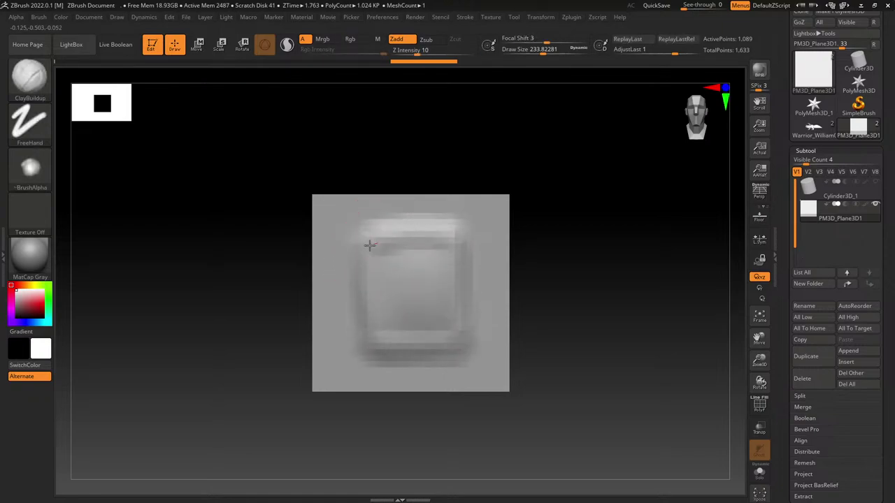
{"action": "mouse_move", "coordinate": [412, 295]}
{"action": "left_mouse_down", "text": "shift"}
{"action": "mouse_move", "coordinate": [424, 292]}
{"action": "mouse_move", "coordinate": [409, 295]}
{"action": "left_mouse_up", "text": "shift"}
Step: Grab the rounded-square mound from the document as a second custom alpha
{"action": "mouse_move", "coordinate": [413, 253]}
{"action": "right_mouse_down", "text": "ctrl"}
{"action": "mouse_move", "coordinate": [398, 329]}
{"action": "mouse_move", "coordinate": [384, 300]}
{"action": "right_mouse_up", "text": "ctrl"}
{"action": "left_click", "coordinate": [33, 179]}
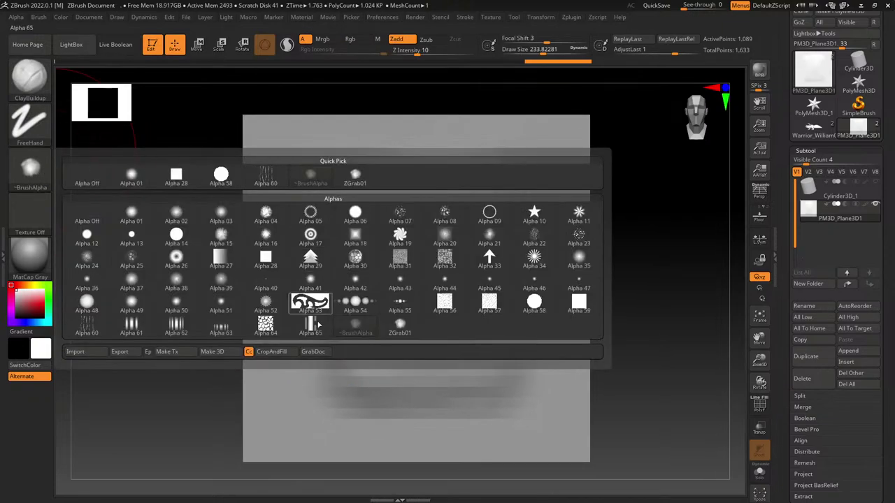
{"action": "left_click", "coordinate": [310, 305]}
Step: Switch back to the Warrior_William creature tool and frame the side of its head
{"action": "left_click", "coordinate": [811, 139]}
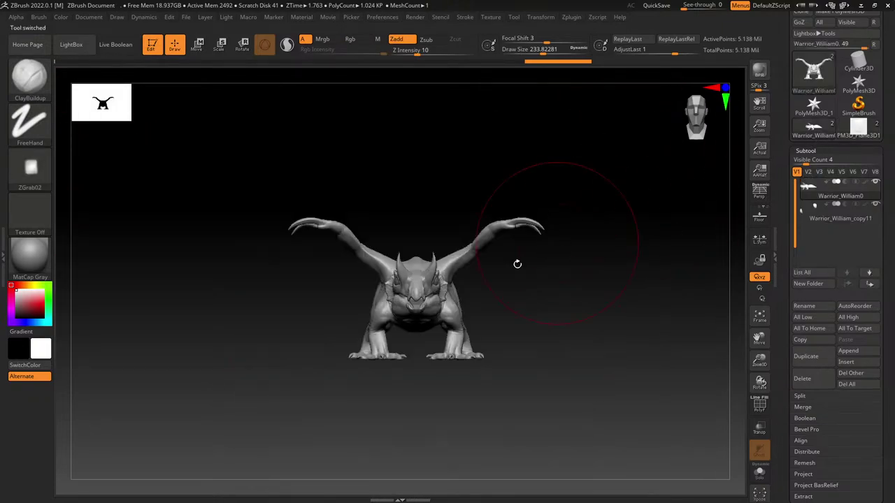
{"action": "right_click_drag", "start_coordinate": [440, 315], "coordinate": [357, 384], "text": "ctrl"}
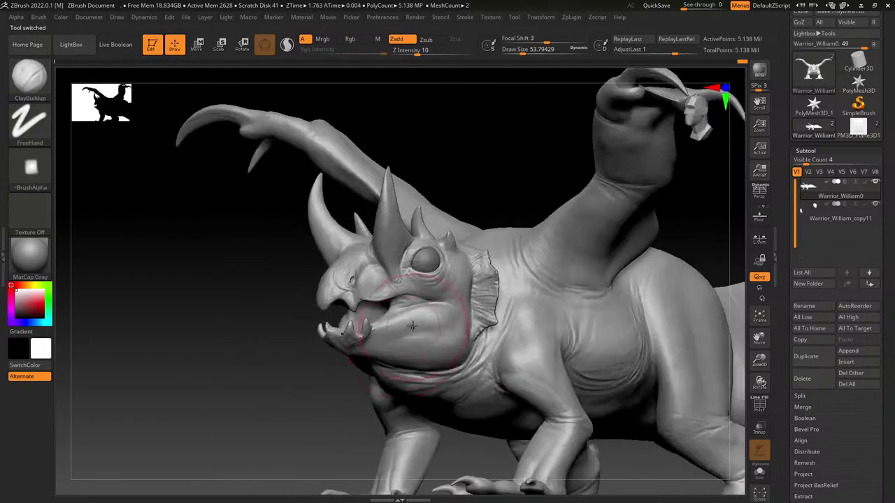
{"action": "right_click_drag", "start_coordinate": [410, 333], "coordinate": [343, 405], "text": "ctrl"}
Step: Choose the Layer brush with the ZGrab02 alpha and set its Draw Size to 11.69
{"action": "left_click", "coordinate": [42, 76]}
{"action": "key", "text": "l"}
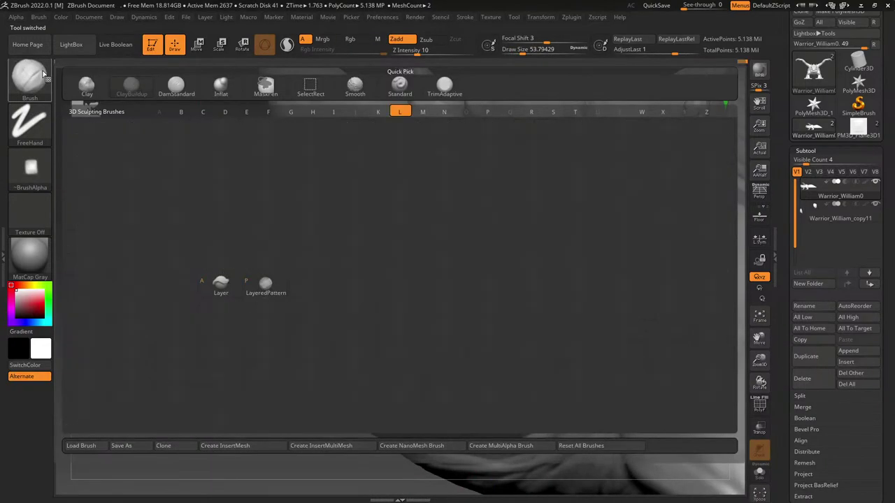
{"action": "left_click", "coordinate": [221, 286]}
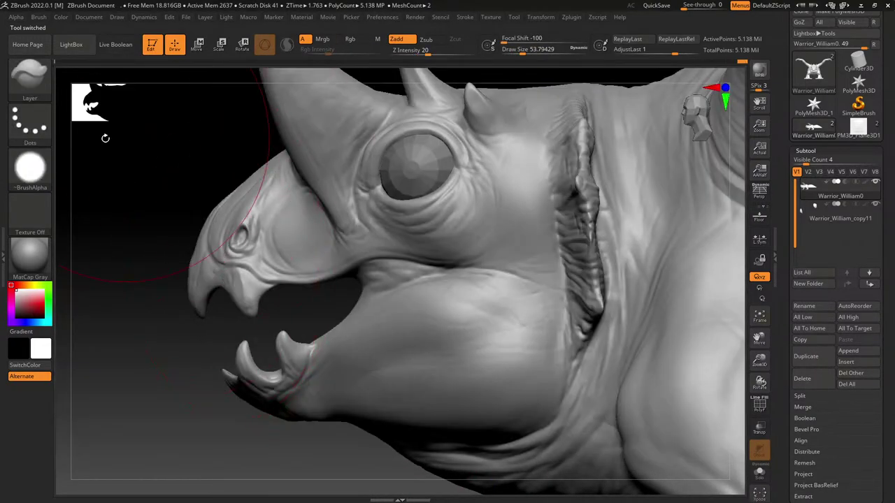
{"action": "left_click", "coordinate": [30, 168]}
{"action": "left_click", "coordinate": [445, 326]}
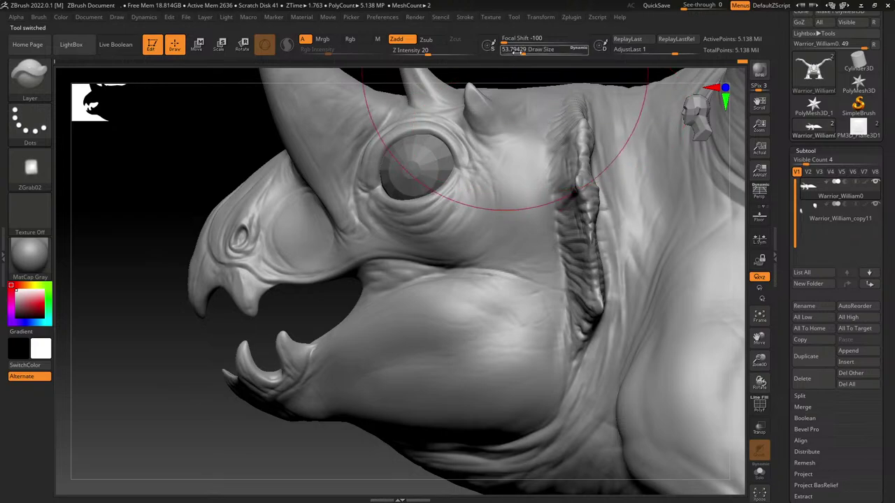
{"action": "left_click", "coordinate": [512, 52]}
{"action": "mouse_move", "coordinate": [436, 193]}
{"action": "right_mouse_down", "text": "ctrl"}
{"action": "mouse_move", "coordinate": [427, 236]}
{"action": "mouse_move", "coordinate": [487, 259]}
{"action": "mouse_move", "coordinate": [462, 252]}
{"action": "right_mouse_up", "text": "ctrl"}
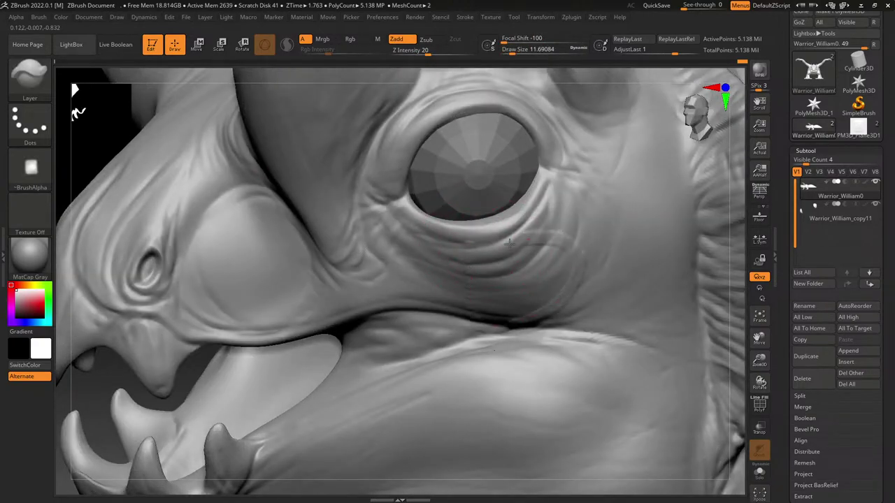
Step: Set the Layer brush to a DragRect stroke with the ZGrab01 alpha and Z Intensity 31
{"action": "left_click", "coordinate": [30, 122]}
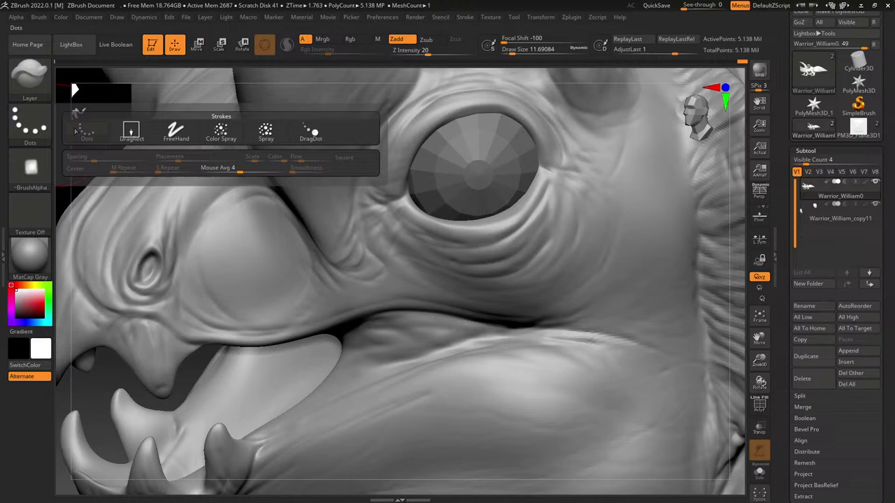
{"action": "left_click", "coordinate": [131, 133]}
{"action": "left_click", "coordinate": [30, 168]}
{"action": "left_click", "coordinate": [400, 326]}
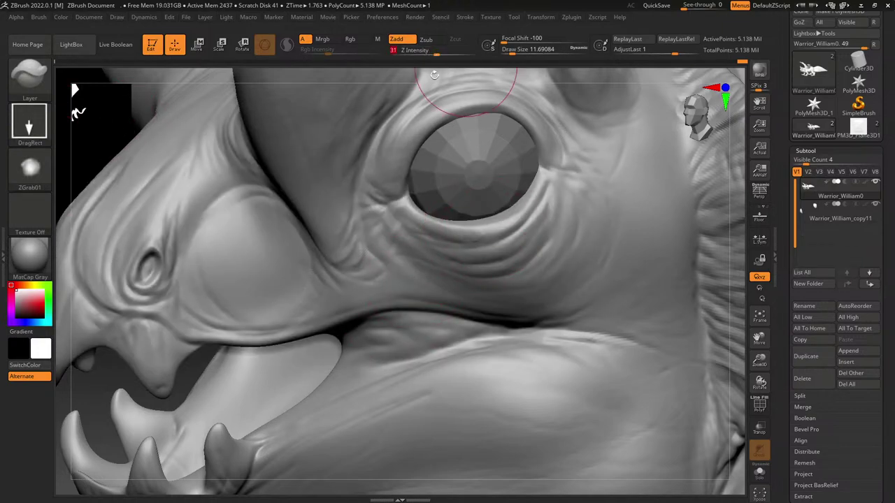
Step: Stamp a row of scale bumps along the lower eyelid rim from its middle to the rear corner of the eye
{"action": "right_click_drag", "start_coordinate": [434, 75], "coordinate": [473, 283], "text": "ctrl"}
{"action": "left_click_drag", "start_coordinate": [487, 242], "coordinate": [500, 266]}
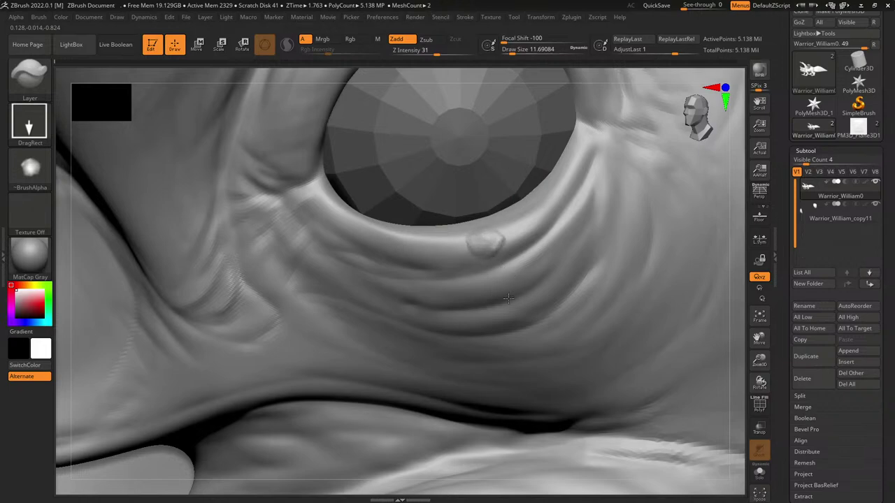
{"action": "left_click_drag", "start_coordinate": [509, 298], "coordinate": [509, 300]}
{"action": "left_click_drag", "start_coordinate": [520, 234], "coordinate": [544, 281]}
{"action": "left_click_drag", "start_coordinate": [543, 217], "coordinate": [571, 244]}
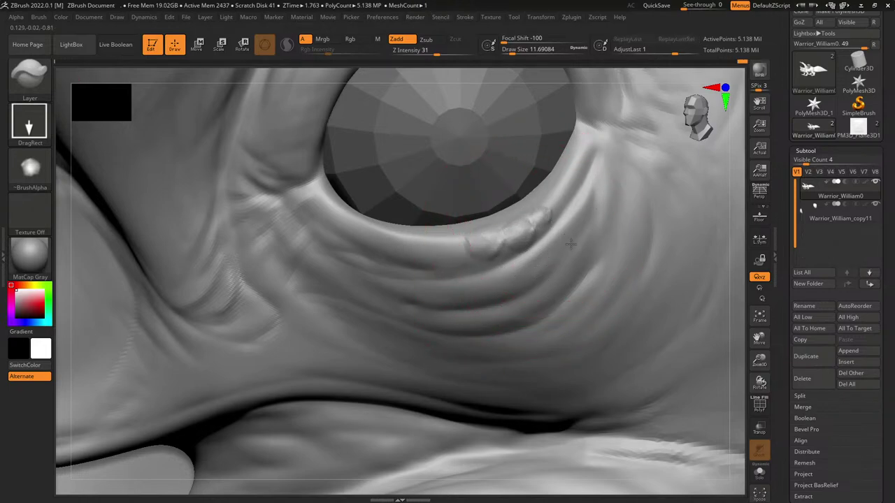
{"action": "mouse_move", "coordinate": [560, 193]}
{"action": "left_mouse_down"}
{"action": "mouse_move", "coordinate": [567, 200]}
{"action": "mouse_move", "coordinate": [601, 153]}
{"action": "left_mouse_up"}
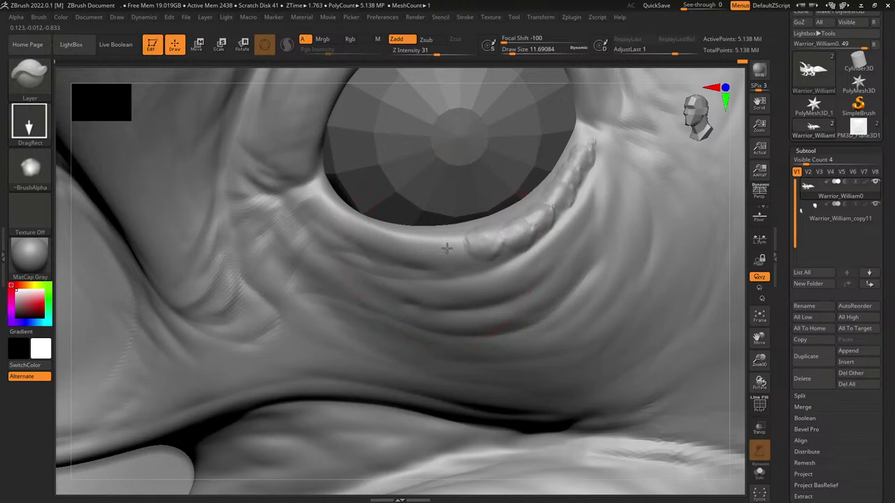
Step: Continue the lower eyelid's row of scale bumps from its middle to the front corner of the eye
{"action": "left_click_drag", "start_coordinate": [436, 299], "coordinate": [433, 305]}
{"action": "left_click_drag", "start_coordinate": [408, 244], "coordinate": [403, 277]}
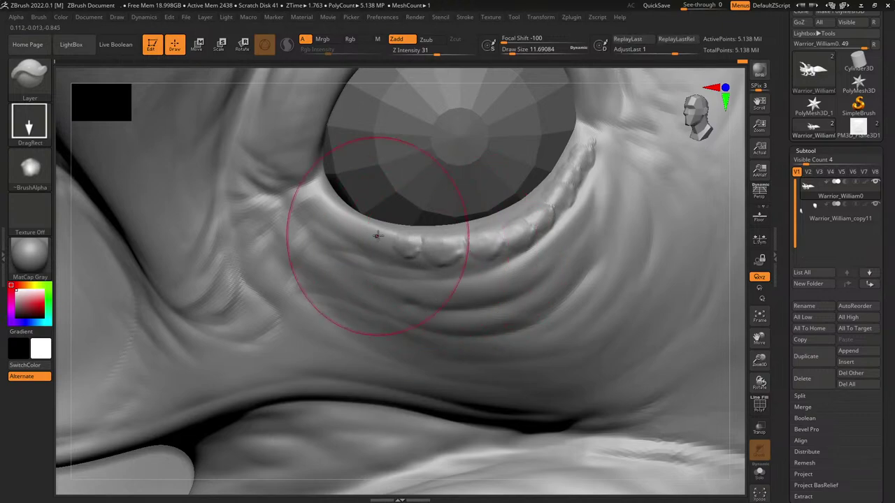
{"action": "left_click_drag", "start_coordinate": [357, 231], "coordinate": [351, 246]}
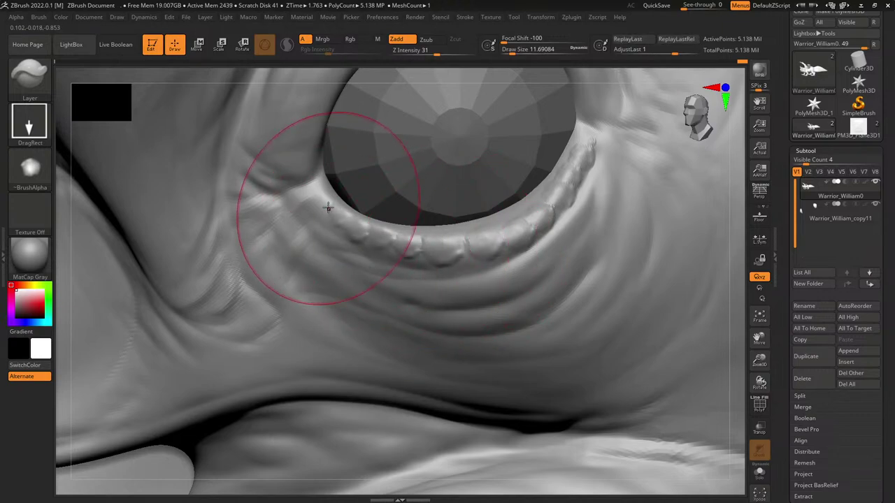
Step: Stamp scale bumps up the front part of the upper eyelid rim, starting at the front corner of the eye
{"action": "right_click_drag", "start_coordinate": [310, 246], "coordinate": [300, 378]}
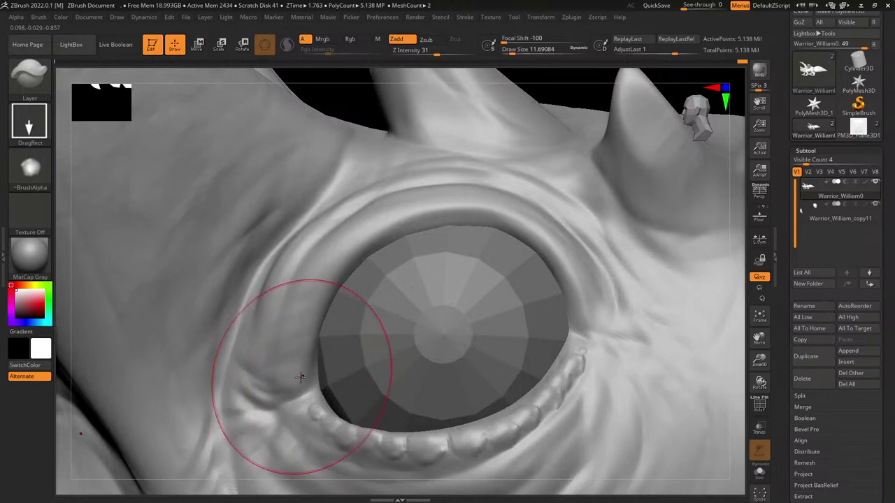
{"action": "left_click_drag", "start_coordinate": [292, 373], "coordinate": [287, 390]}
{"action": "left_click_drag", "start_coordinate": [298, 340], "coordinate": [294, 357]}
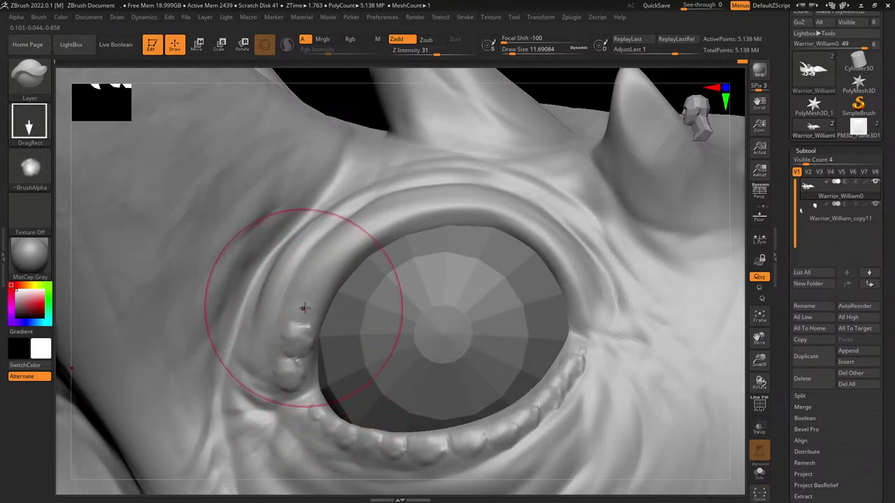
{"action": "left_click_drag", "start_coordinate": [305, 302], "coordinate": [325, 294]}
{"action": "left_click_drag", "start_coordinate": [337, 259], "coordinate": [370, 300]}
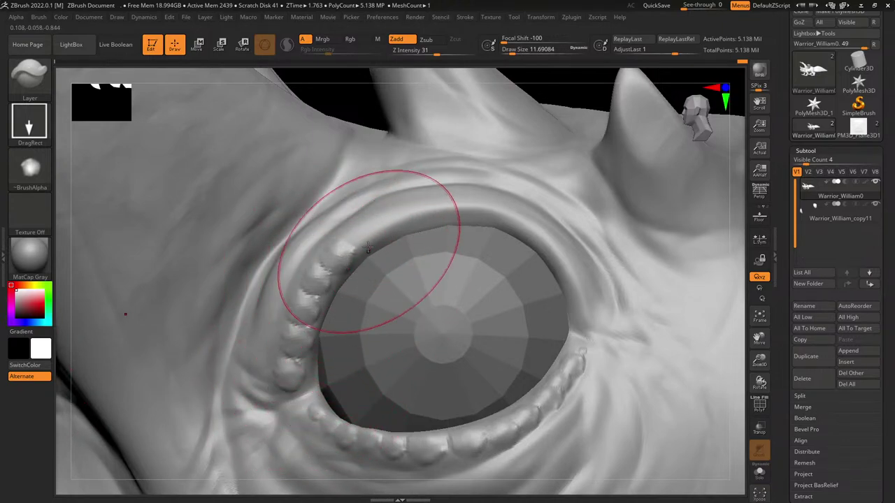
Step: Extend the upper eyelid's row of scale bumps over the top of the eye and down to the rear corner
{"action": "left_click_drag", "start_coordinate": [361, 239], "coordinate": [389, 277]}
{"action": "left_click_drag", "start_coordinate": [390, 225], "coordinate": [416, 273]}
{"action": "left_click_drag", "start_coordinate": [425, 211], "coordinate": [431, 263]}
{"action": "left_click_drag", "start_coordinate": [458, 207], "coordinate": [483, 226]}
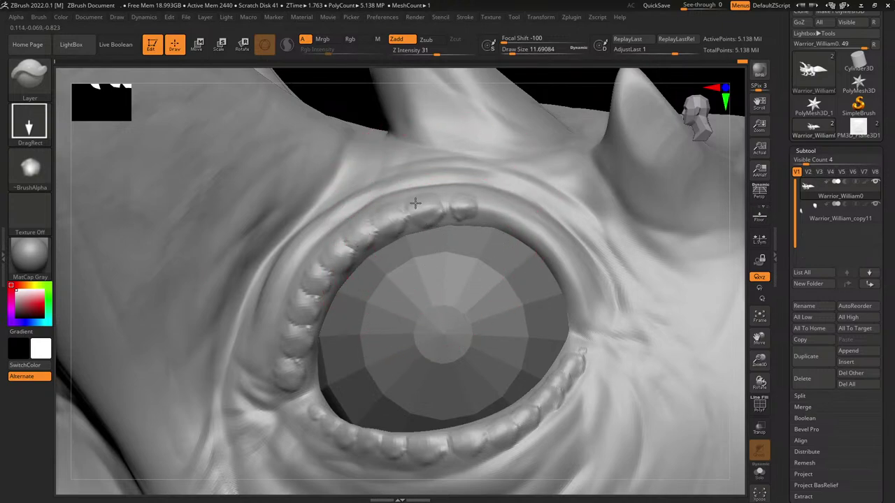
{"action": "left_click_drag", "start_coordinate": [411, 206], "coordinate": [462, 259]}
{"action": "key", "text": "ctrl+z"}
{"action": "left_click_drag", "start_coordinate": [500, 216], "coordinate": [476, 270]}
{"action": "left_click_drag", "start_coordinate": [532, 228], "coordinate": [504, 277]}
{"action": "mouse_move", "coordinate": [555, 247]}
{"action": "left_mouse_down"}
{"action": "mouse_move", "coordinate": [540, 287]}
{"action": "mouse_move", "coordinate": [543, 306]}
{"action": "mouse_move", "coordinate": [567, 322]}
{"action": "mouse_move", "coordinate": [569, 352]}
{"action": "mouse_move", "coordinate": [615, 368]}
{"action": "left_mouse_up"}
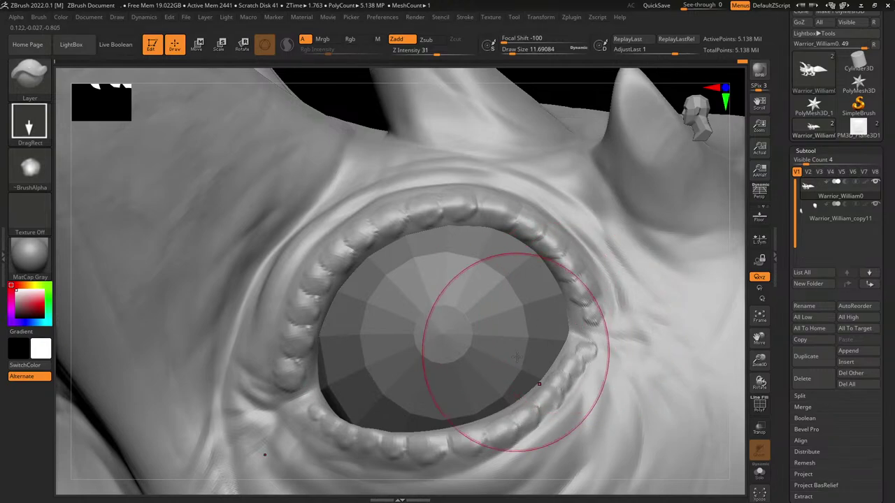
Step: Stamp smaller scale bumps into the gaps along the outer edge of the upper eyelid's scale row
{"action": "right_click_drag", "start_coordinate": [530, 380], "coordinate": [378, 267], "text": "alt"}
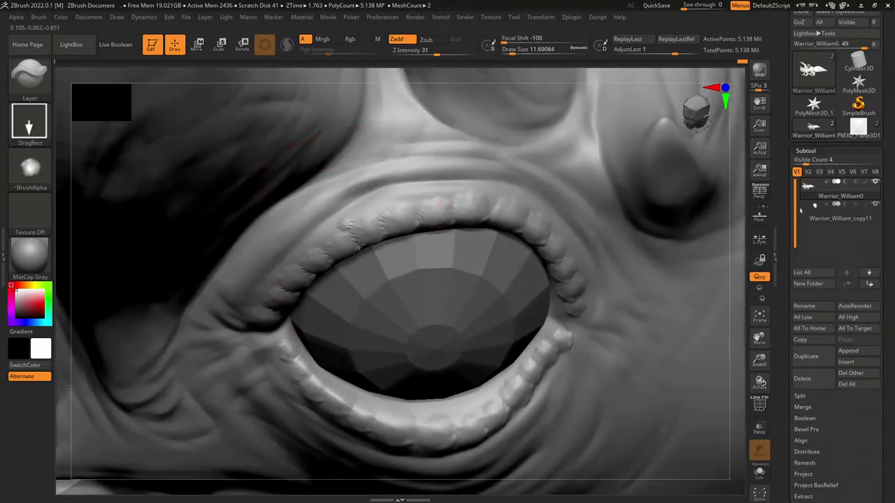
{"action": "left_click_drag", "start_coordinate": [338, 268], "coordinate": [283, 265]}
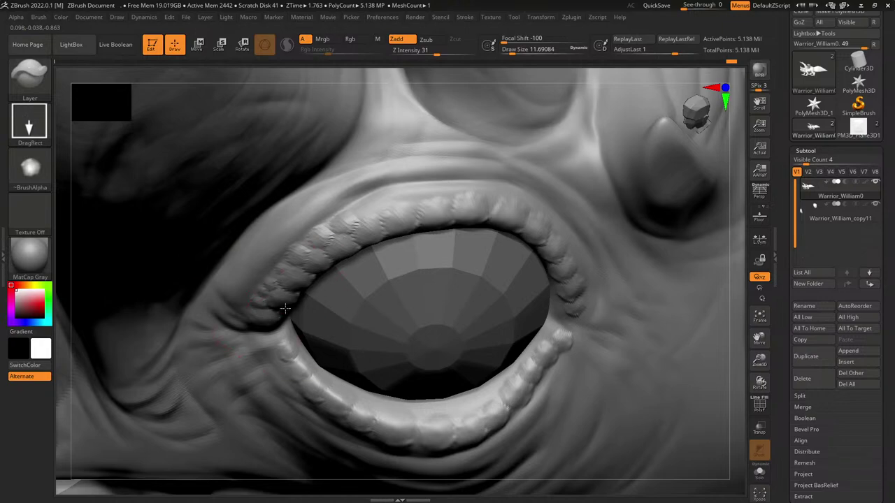
{"action": "mouse_move", "coordinate": [314, 280]}
{"action": "right_mouse_down"}
{"action": "mouse_move", "coordinate": [340, 224]}
{"action": "mouse_move", "coordinate": [331, 198]}
{"action": "mouse_move", "coordinate": [381, 230]}
{"action": "right_mouse_up"}
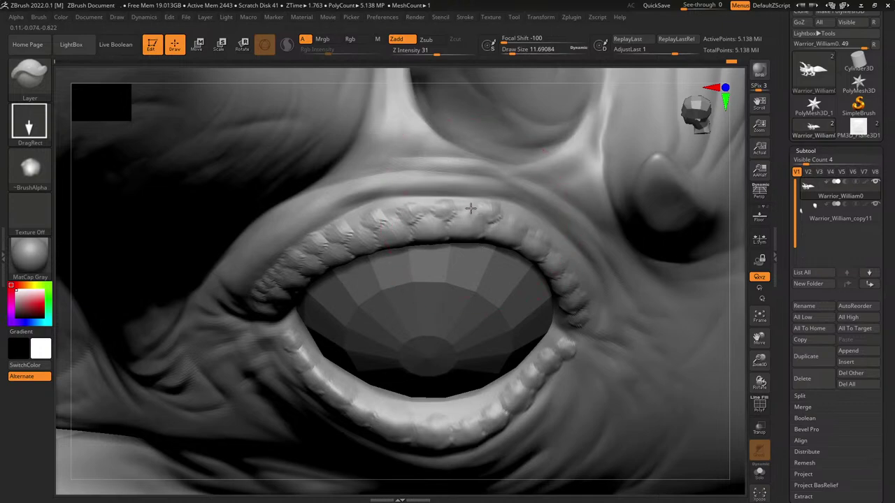
{"action": "left_click_drag", "start_coordinate": [471, 208], "coordinate": [392, 216]}
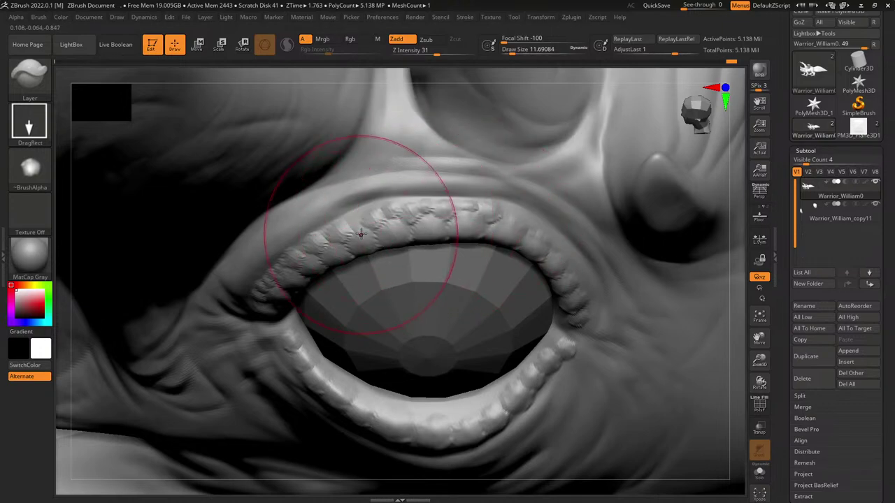
Step: Stamp smaller scale bumps along the outer edge of the upper eyelid's rear part, down to the rear corner
{"action": "right_click_drag", "start_coordinate": [395, 248], "coordinate": [429, 231]}
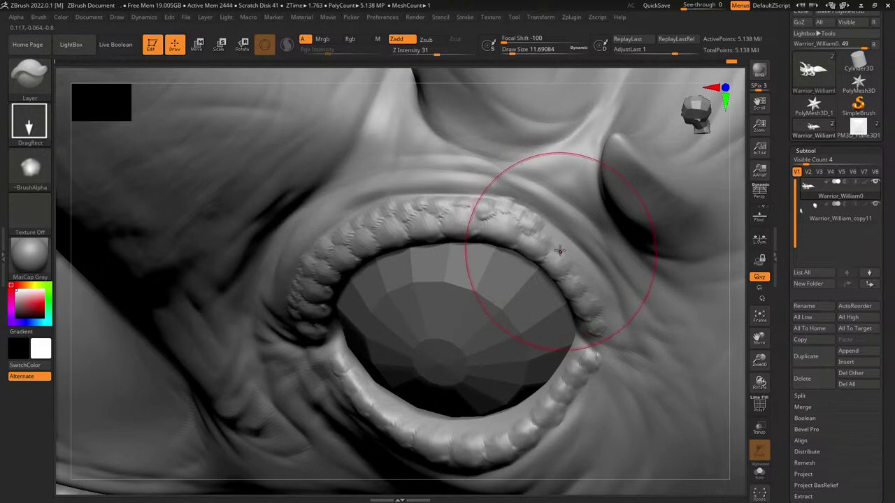
{"action": "left_click_drag", "start_coordinate": [568, 254], "coordinate": [582, 275]}
{"action": "left_click_drag", "start_coordinate": [606, 314], "coordinate": [611, 319]}
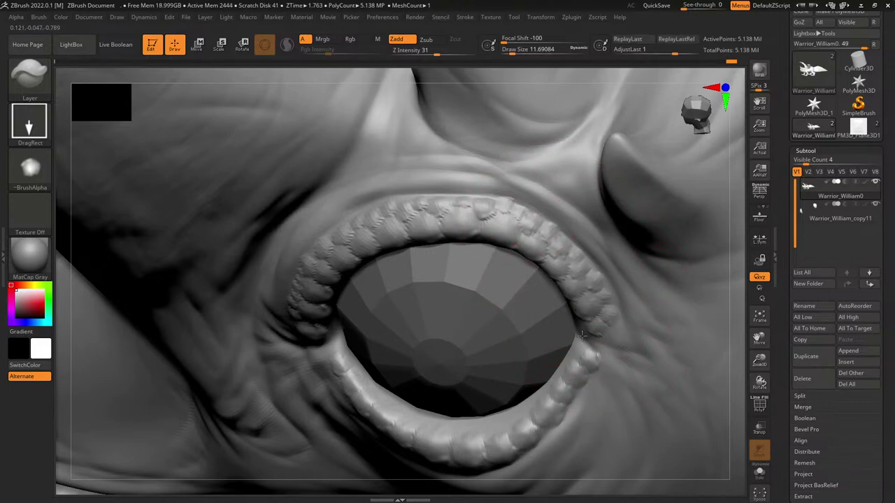
Step: Stamp a second row of scale bumps along the outer edge of the lower eyelid's front half
{"action": "right_click_drag", "start_coordinate": [539, 411], "coordinate": [602, 237]}
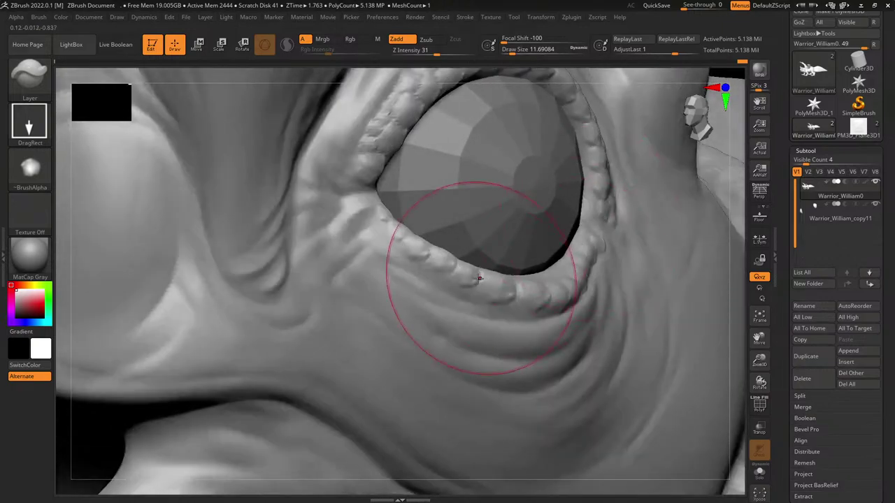
{"action": "right_click_drag", "start_coordinate": [481, 277], "coordinate": [462, 302]}
{"action": "left_click_drag", "start_coordinate": [472, 292], "coordinate": [430, 272]}
{"action": "left_click_drag", "start_coordinate": [400, 246], "coordinate": [420, 258]}
{"action": "left_click_drag", "start_coordinate": [394, 235], "coordinate": [389, 257]}
{"action": "left_click_drag", "start_coordinate": [411, 270], "coordinate": [435, 282]}
Step: Stamp a row of scale bumps along the rear edge of the lower beak, from behind the rear tooth downward
{"action": "right_click_drag", "start_coordinate": [443, 383], "coordinate": [414, 345], "text": "ctrl"}
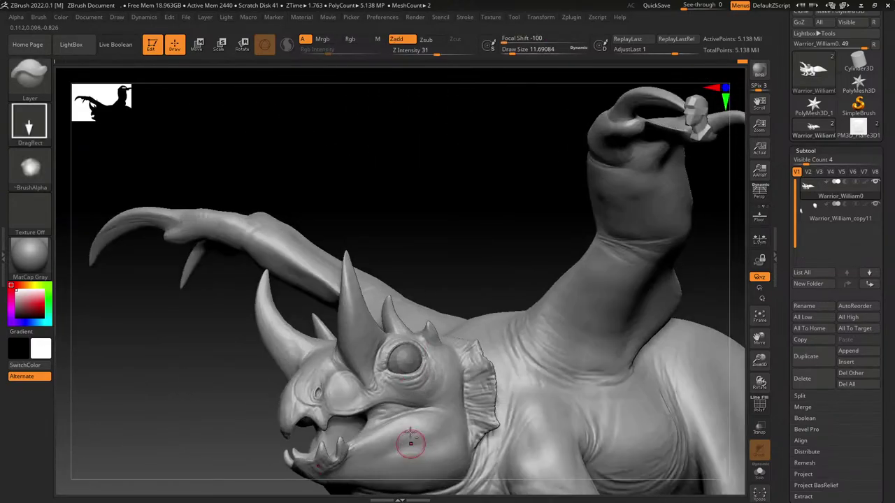
{"action": "right_click_drag", "start_coordinate": [412, 443], "coordinate": [472, 265], "text": "alt"}
{"action": "right_click_drag", "start_coordinate": [439, 310], "coordinate": [451, 381], "text": "ctrl"}
{"action": "mouse_move", "coordinate": [451, 381]}
{"action": "right_mouse_down"}
{"action": "mouse_move", "coordinate": [427, 356]}
{"action": "mouse_move", "coordinate": [426, 442]}
{"action": "mouse_move", "coordinate": [462, 419]}
{"action": "right_mouse_up"}
{"action": "mouse_move", "coordinate": [447, 364]}
{"action": "right_mouse_down", "text": "ctrl"}
{"action": "mouse_move", "coordinate": [441, 426]}
{"action": "mouse_move", "coordinate": [483, 294]}
{"action": "right_mouse_up", "text": "ctrl"}
{"action": "mouse_move", "coordinate": [494, 253]}
{"action": "left_mouse_down"}
{"action": "mouse_move", "coordinate": [510, 279]}
{"action": "mouse_move", "coordinate": [500, 314]}
{"action": "left_mouse_up"}
{"action": "left_click_drag", "start_coordinate": [473, 315], "coordinate": [481, 315]}
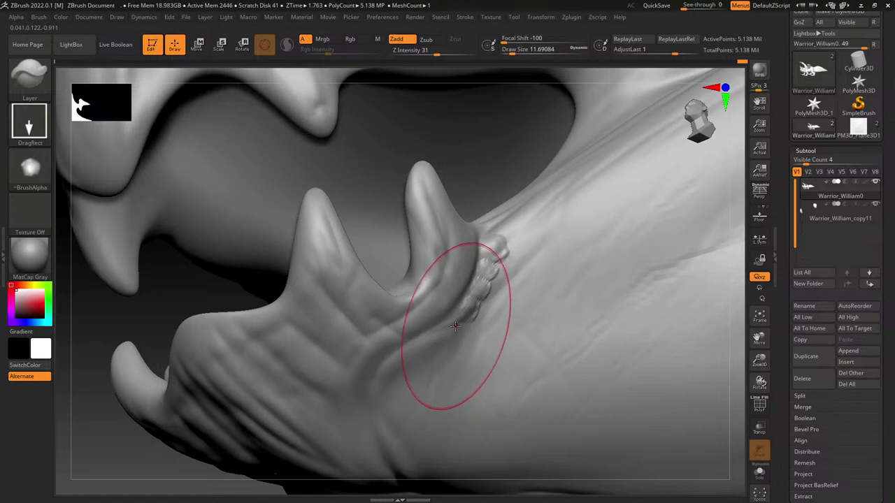
{"action": "left_click", "coordinate": [428, 356]}
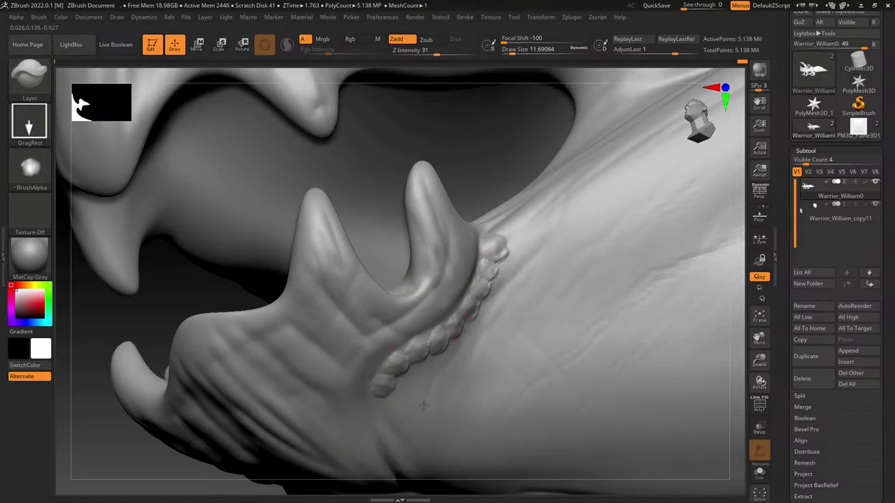
{"action": "left_click_drag", "start_coordinate": [406, 415], "coordinate": [405, 425]}
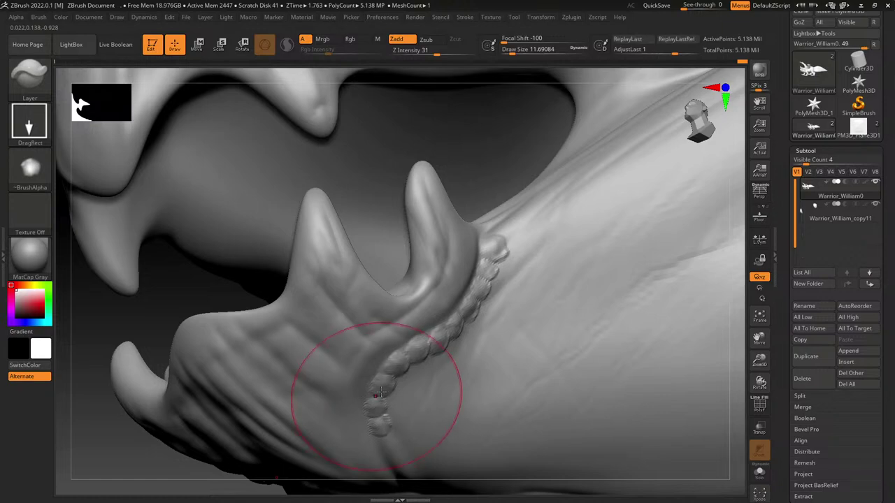
Step: Continue the lower beak's scale row down to the jaw's underside and stamp extra scales behind its lower end
{"action": "right_click_drag", "start_coordinate": [442, 406], "coordinate": [381, 269]}
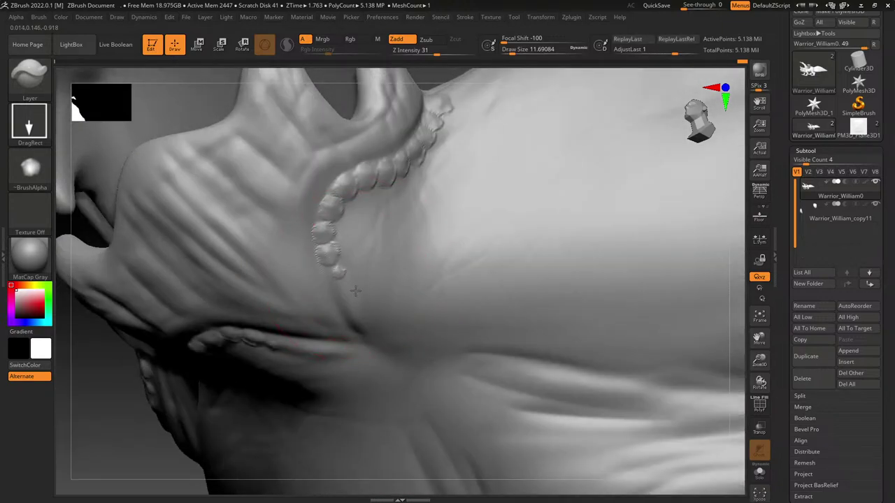
{"action": "left_click_drag", "start_coordinate": [351, 293], "coordinate": [356, 298]}
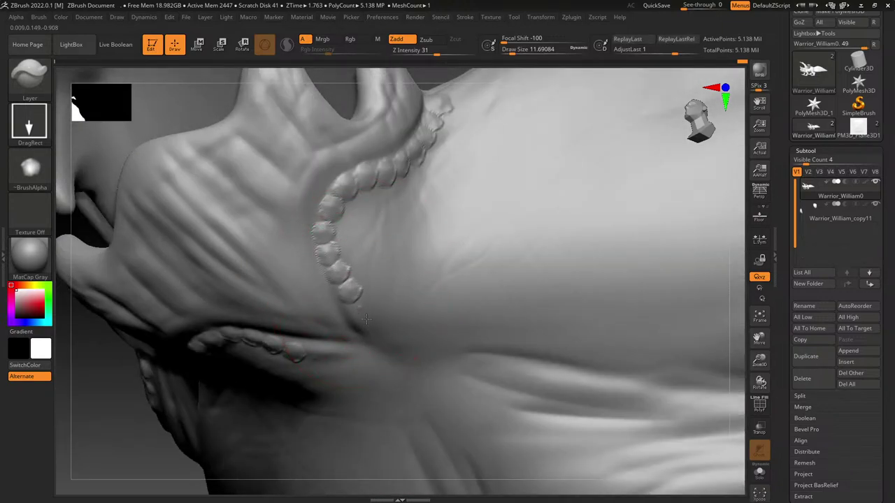
{"action": "left_click_drag", "start_coordinate": [379, 339], "coordinate": [381, 353]}
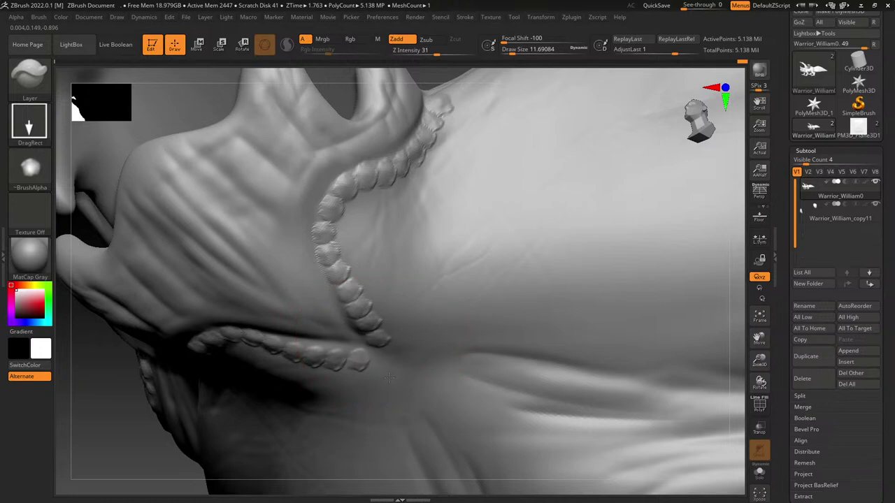
{"action": "left_click_drag", "start_coordinate": [401, 337], "coordinate": [434, 351]}
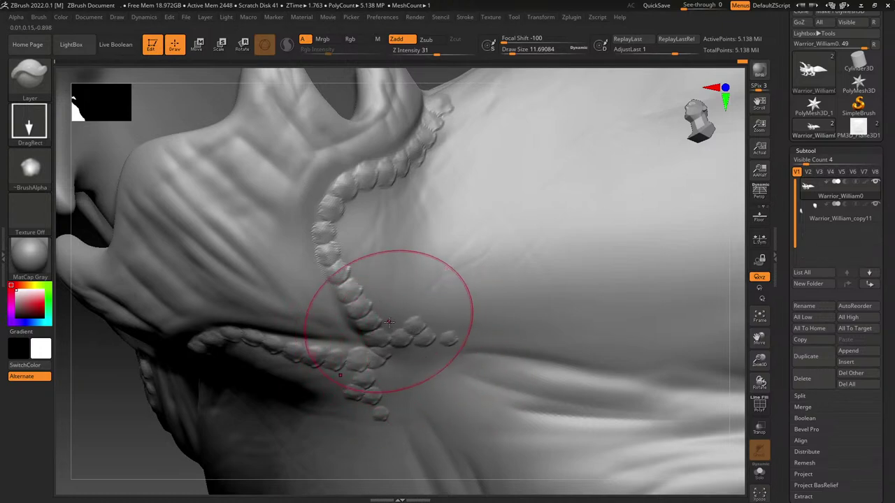
{"action": "left_click_drag", "start_coordinate": [391, 323], "coordinate": [444, 343]}
{"action": "left_click_drag", "start_coordinate": [376, 308], "coordinate": [434, 290]}
Step: Switch to the PM3D_Plane3D1 tool, clear the canvas and return the framed plane to its flat, unsculpted state
{"action": "left_click", "coordinate": [858, 126]}
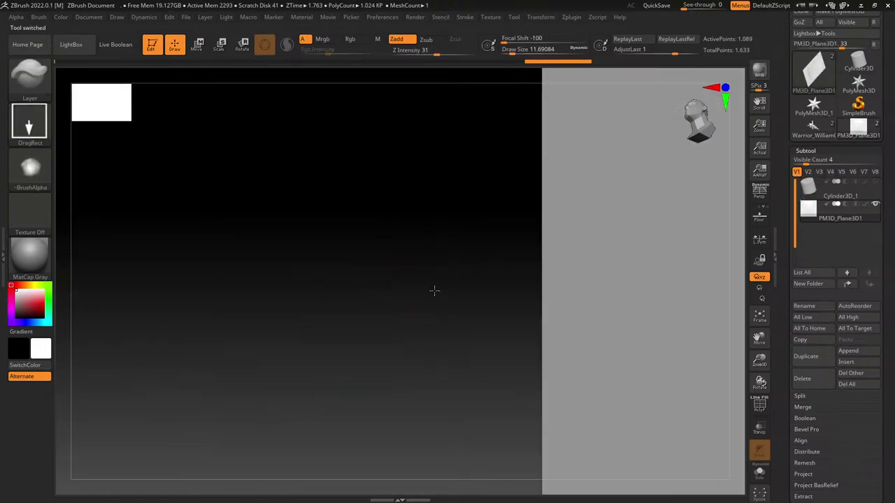
{"action": "key", "text": "ctrl+n"}
{"action": "key", "text": "f"}
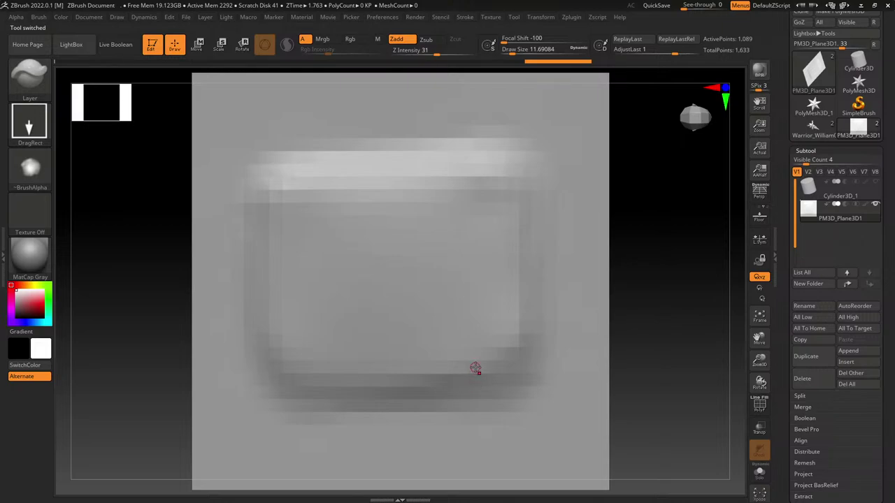
{"action": "right_click_drag", "start_coordinate": [478, 368], "coordinate": [469, 318], "text": "alt"}
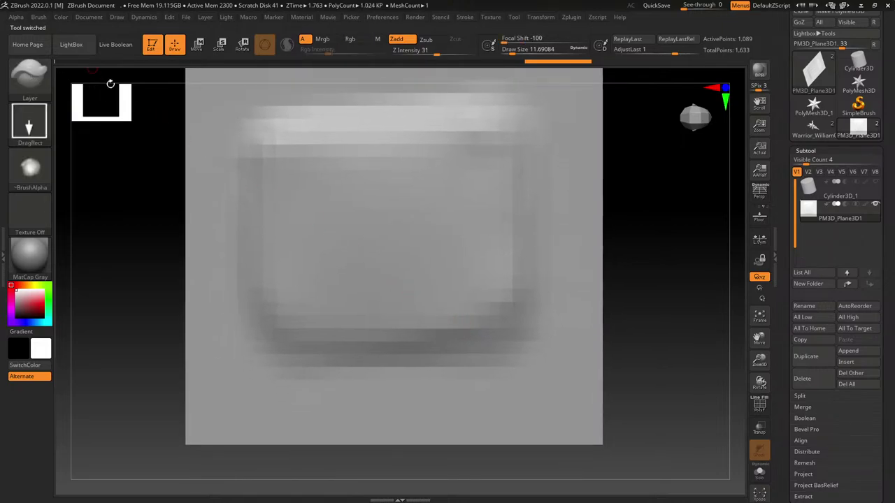
{"action": "right_click_drag", "start_coordinate": [426, 405], "coordinate": [487, 214], "text": "ctrl"}
{"action": "key", "text": "f"}
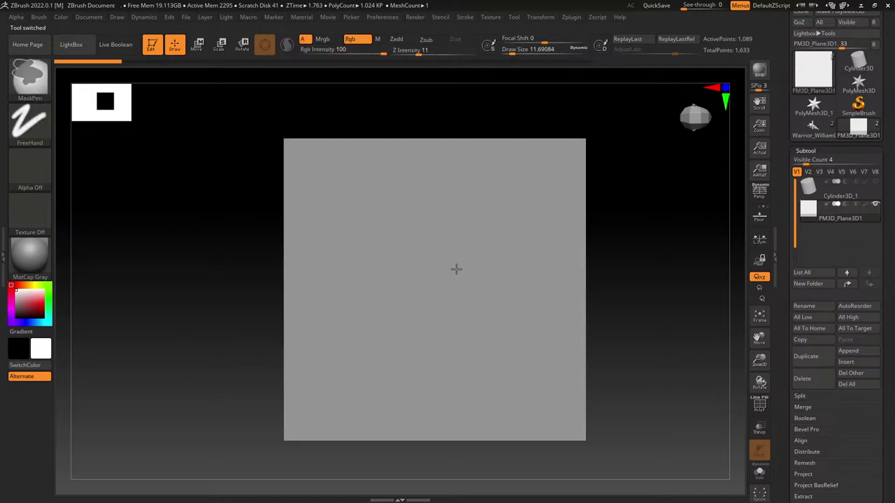
Step: Sculpt a smooth round scale on the plane with the ClayBuildup brush at a draw size of about 187
{"action": "left_click", "coordinate": [32, 87]}
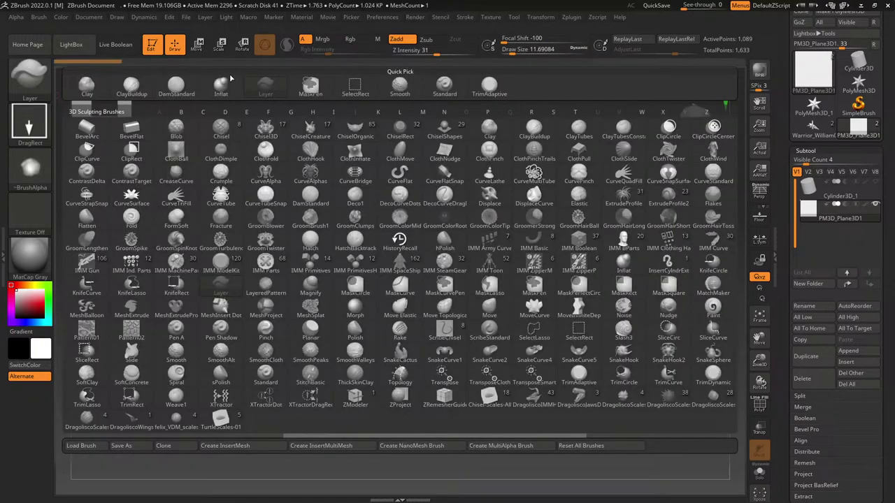
{"action": "left_click", "coordinate": [131, 85]}
{"action": "left_click_drag", "start_coordinate": [523, 50], "coordinate": [527, 50]}
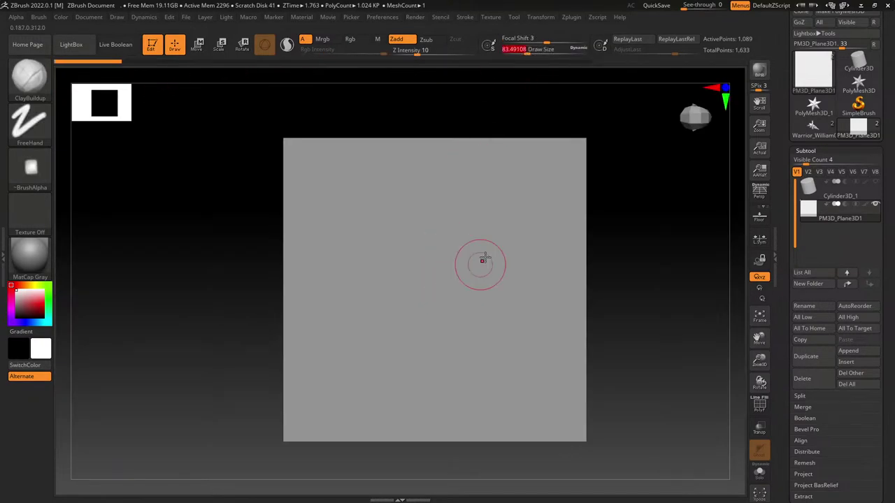
{"action": "mouse_move", "coordinate": [465, 203]}
{"action": "left_mouse_down"}
{"action": "mouse_move", "coordinate": [404, 354]}
{"action": "mouse_move", "coordinate": [397, 214]}
{"action": "left_mouse_up"}
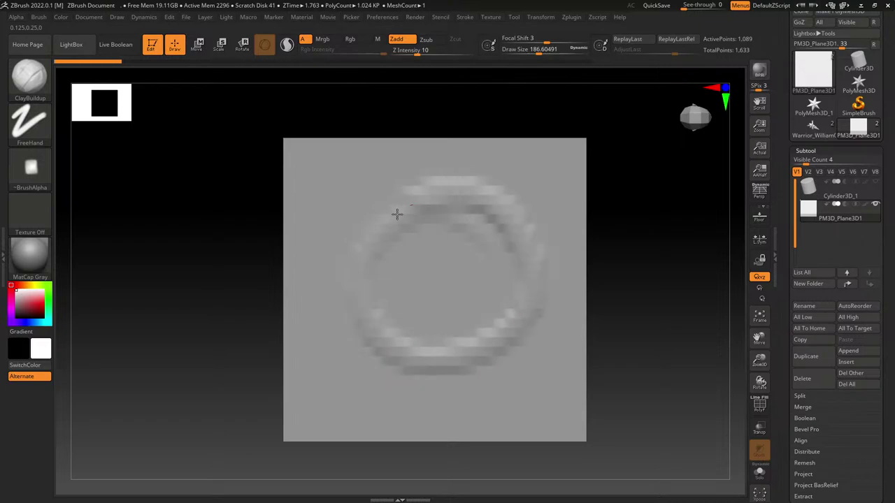
{"action": "mouse_move", "coordinate": [455, 209]}
{"action": "left_mouse_down"}
{"action": "mouse_move", "coordinate": [369, 292]}
{"action": "mouse_move", "coordinate": [390, 331]}
{"action": "mouse_move", "coordinate": [441, 342]}
{"action": "mouse_move", "coordinate": [525, 301]}
{"action": "mouse_move", "coordinate": [434, 318]}
{"action": "mouse_move", "coordinate": [413, 255]}
{"action": "mouse_move", "coordinate": [482, 255]}
{"action": "mouse_move", "coordinate": [385, 346]}
{"action": "mouse_move", "coordinate": [386, 250]}
{"action": "left_mouse_up"}
{"action": "mouse_move", "coordinate": [448, 227]}
{"action": "left_mouse_down"}
{"action": "mouse_move", "coordinate": [379, 313]}
{"action": "mouse_move", "coordinate": [494, 267]}
{"action": "mouse_move", "coordinate": [519, 300]}
{"action": "left_mouse_up"}
{"action": "left_click_drag", "start_coordinate": [514, 280], "coordinate": [451, 325], "text": "shift"}
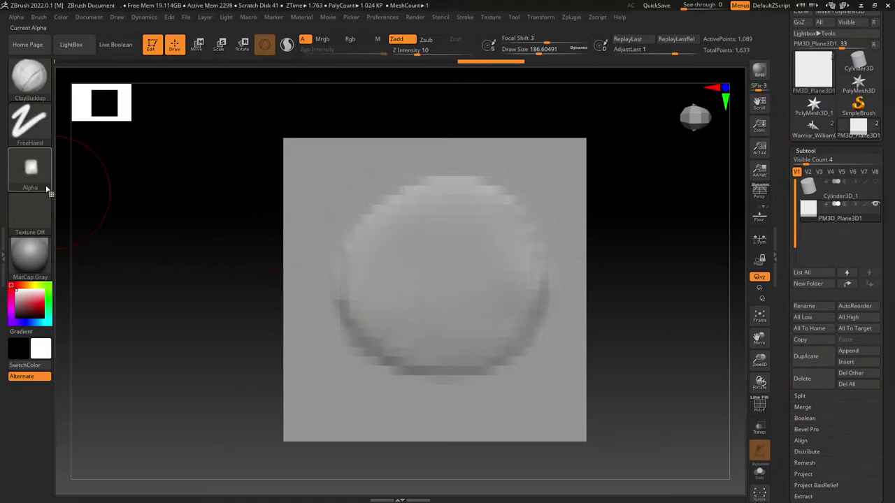
Step: Grab the round scale, enlarged to fill the view, as a new alpha and switch back to the creature
{"action": "right_click_drag", "start_coordinate": [273, 194], "coordinate": [255, 243], "text": "ctrl"}
{"action": "left_click", "coordinate": [13, 166]}
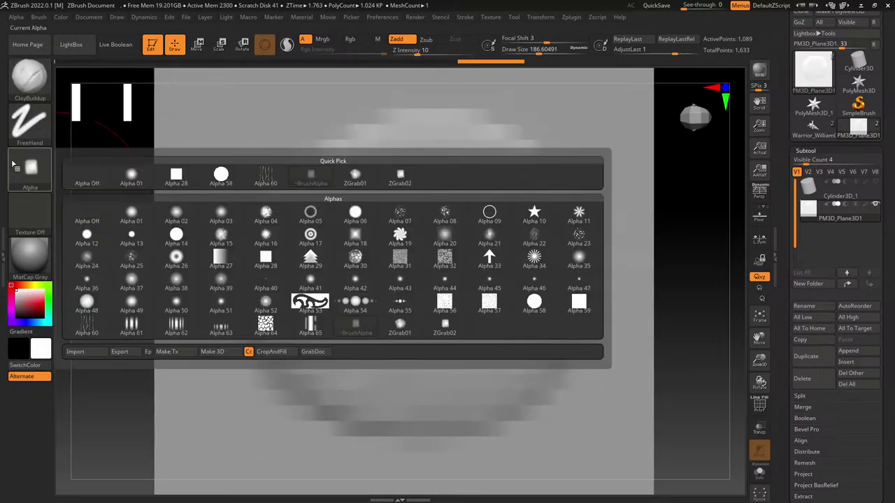
{"action": "left_click", "coordinate": [820, 128]}
Step: Set up the Layer brush with the ZGrab03 alpha and a draw size of about 6.6 for the lower jaw
{"action": "left_click_drag", "start_coordinate": [303, 396], "coordinate": [385, 408]}
{"action": "right_click_drag", "start_coordinate": [385, 408], "coordinate": [439, 321], "text": "ctrl"}
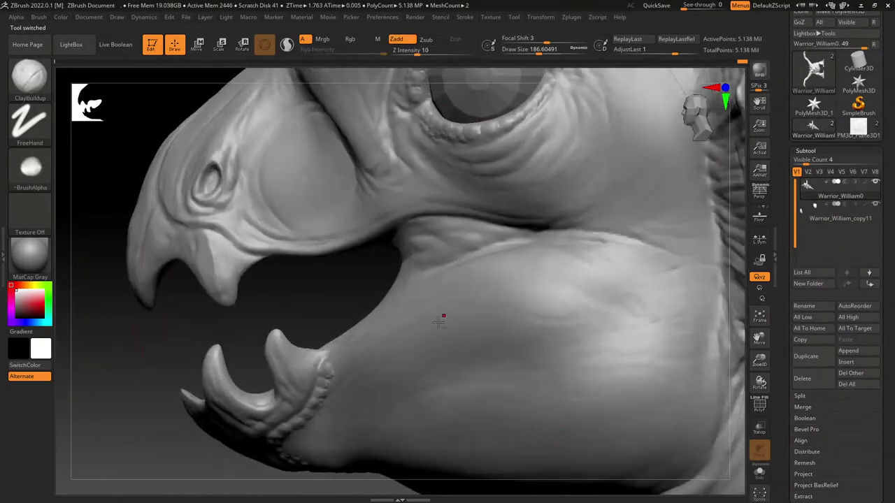
{"action": "left_click_drag", "start_coordinate": [439, 321], "coordinate": [341, 334]}
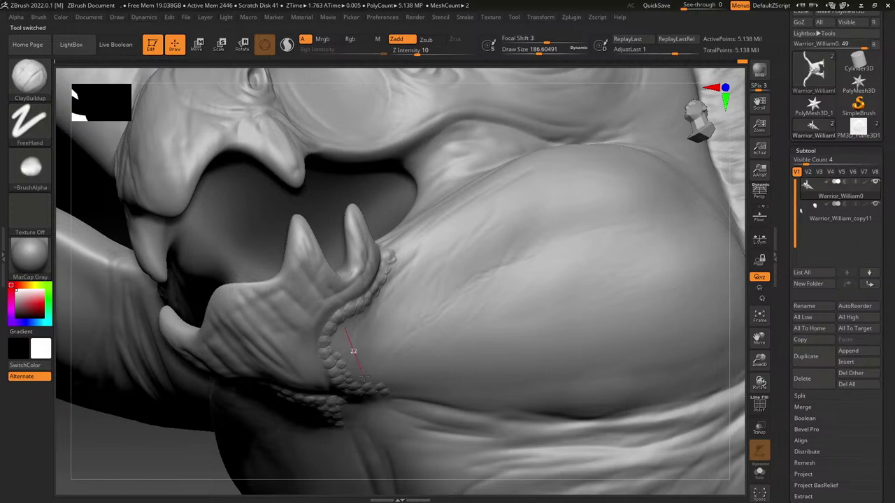
{"action": "left_click", "coordinate": [49, 79]}
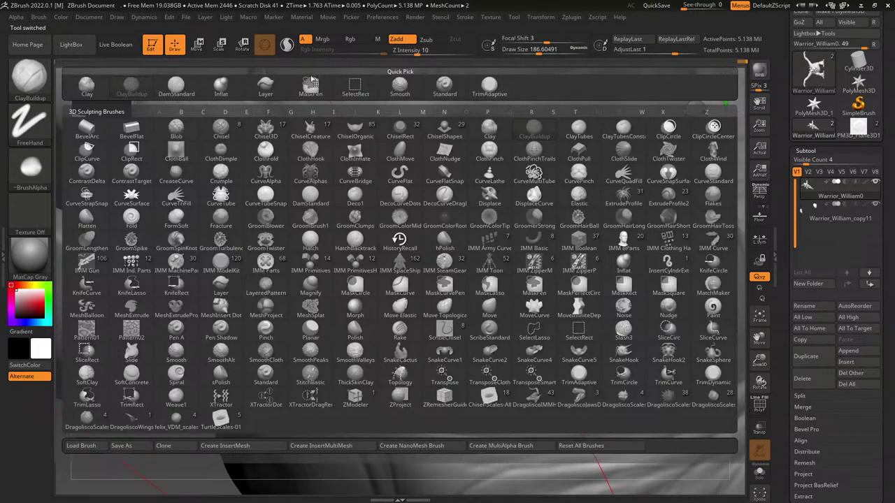
{"action": "left_click", "coordinate": [253, 96]}
{"action": "right_click_drag", "start_coordinate": [345, 333], "coordinate": [328, 273], "text": "ctrl"}
{"action": "left_click", "coordinate": [37, 172]}
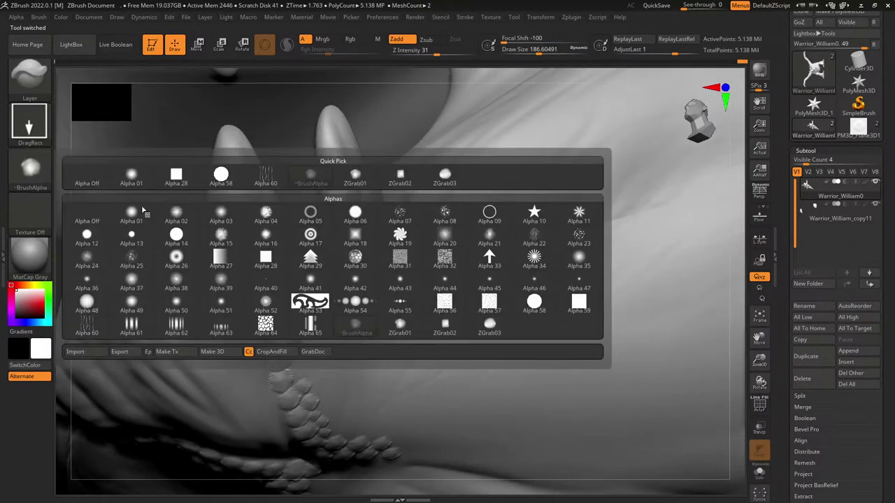
{"action": "left_click", "coordinate": [487, 326]}
{"action": "left_click_drag", "start_coordinate": [519, 50], "coordinate": [509, 49]}
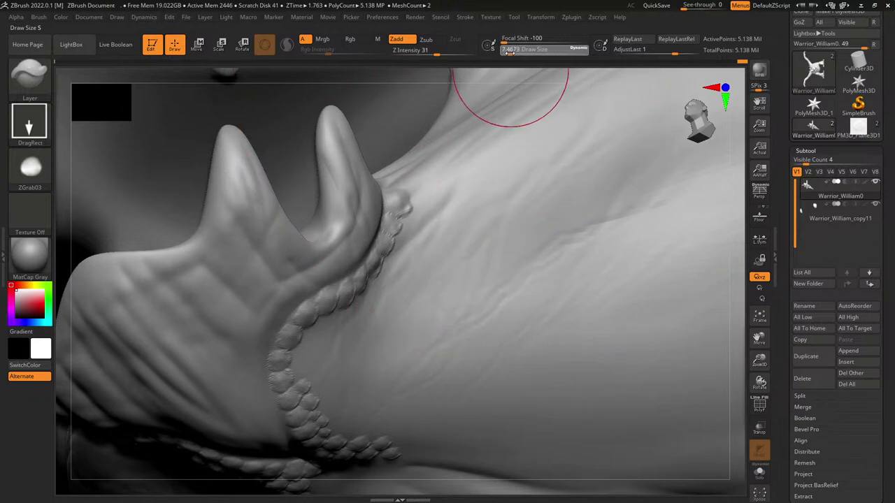
Step: Stamp small round scales behind the lower beak's scale row and enlarge the cluster at its lower end
{"action": "mouse_move", "coordinate": [409, 308]}
{"action": "right_mouse_down", "text": "alt"}
{"action": "mouse_move", "coordinate": [444, 274]}
{"action": "mouse_move", "coordinate": [378, 292]}
{"action": "right_mouse_up", "text": "alt"}
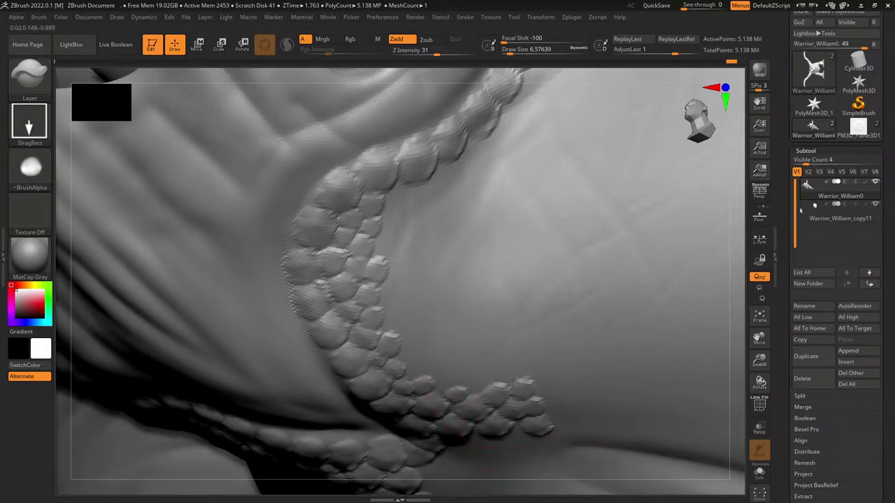
{"action": "left_click_drag", "start_coordinate": [495, 400], "coordinate": [499, 404]}
{"action": "left_click_drag", "start_coordinate": [493, 363], "coordinate": [514, 402]}
Step: Stamp a spaced arc of round scales on the jaw skin behind the lower beak's scale rows
{"action": "left_click_drag", "start_coordinate": [447, 322], "coordinate": [454, 333]}
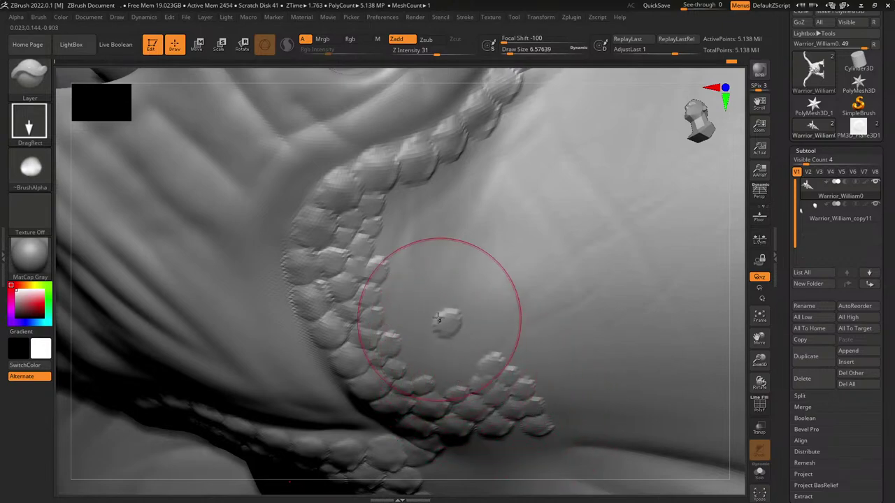
{"action": "left_click_drag", "start_coordinate": [425, 298], "coordinate": [433, 310]}
{"action": "left_click_drag", "start_coordinate": [405, 272], "coordinate": [413, 283]}
{"action": "left_click_drag", "start_coordinate": [401, 238], "coordinate": [407, 245]}
{"action": "left_click_drag", "start_coordinate": [403, 211], "coordinate": [447, 234]}
{"action": "left_click_drag", "start_coordinate": [468, 203], "coordinate": [478, 256]}
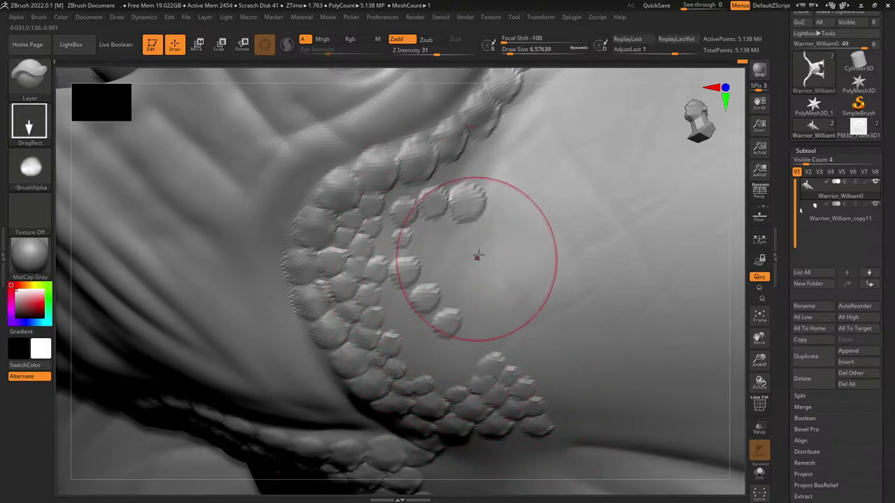
Step: Fill the area behind the arc with more round scales to form a dense patch on the jaw
{"action": "mouse_move", "coordinate": [499, 209]}
{"action": "left_mouse_down"}
{"action": "mouse_move", "coordinate": [518, 255]}
{"action": "mouse_move", "coordinate": [496, 311]}
{"action": "left_mouse_up"}
{"action": "left_click_drag", "start_coordinate": [456, 232], "coordinate": [462, 264]}
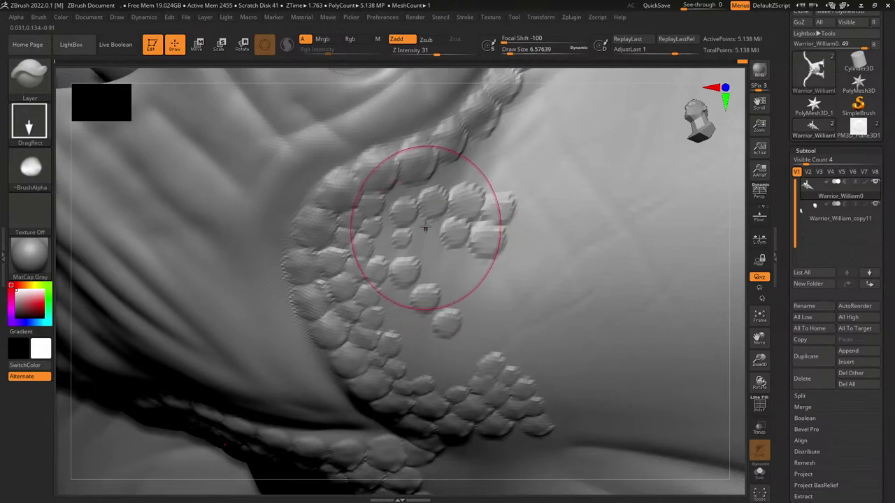
{"action": "mouse_move", "coordinate": [427, 229]}
{"action": "left_mouse_down"}
{"action": "mouse_move", "coordinate": [443, 278]}
{"action": "mouse_move", "coordinate": [491, 312]}
{"action": "left_mouse_up"}
{"action": "left_click_drag", "start_coordinate": [456, 289], "coordinate": [491, 335]}
{"action": "mouse_move", "coordinate": [476, 302]}
{"action": "left_mouse_down"}
{"action": "mouse_move", "coordinate": [509, 332]}
{"action": "mouse_move", "coordinate": [519, 316]}
{"action": "left_mouse_up"}
{"action": "left_click_drag", "start_coordinate": [445, 304], "coordinate": [460, 327]}
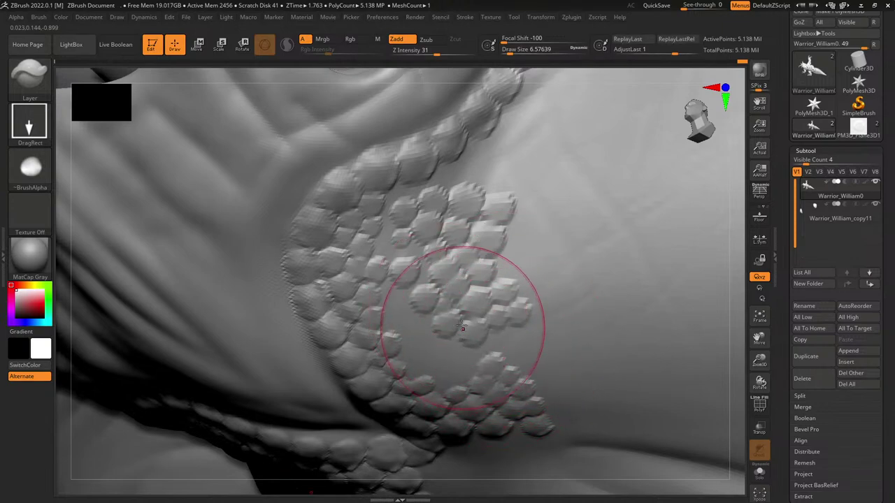
Step: Close the gaps between the scale patch and the upper part of the lower beak's rows with small scales
{"action": "mouse_move", "coordinate": [411, 248]}
{"action": "left_mouse_down"}
{"action": "mouse_move", "coordinate": [425, 280]}
{"action": "mouse_move", "coordinate": [413, 276]}
{"action": "left_mouse_up"}
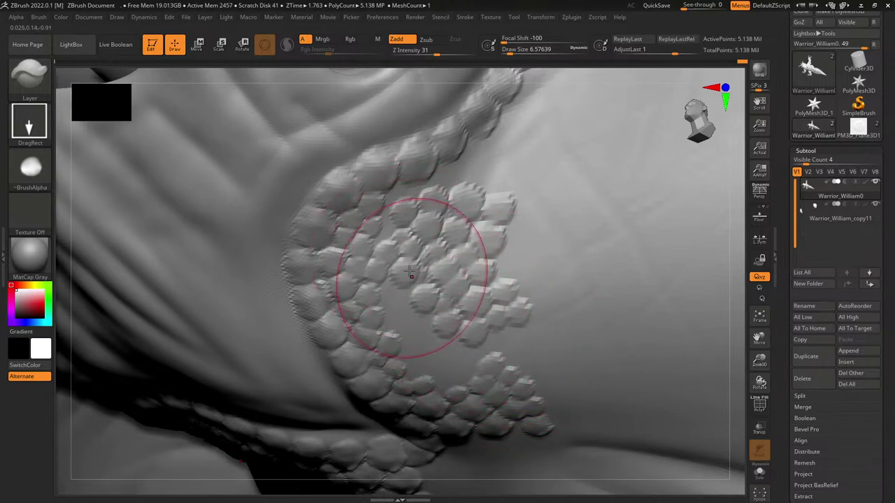
{"action": "left_click_drag", "start_coordinate": [389, 225], "coordinate": [400, 256]}
{"action": "mouse_move", "coordinate": [393, 197]}
{"action": "left_mouse_down"}
{"action": "mouse_move", "coordinate": [397, 234]}
{"action": "mouse_move", "coordinate": [415, 204]}
{"action": "mouse_move", "coordinate": [420, 214]}
{"action": "left_mouse_up"}
Step: Extend the scale patch upward along the beak-edge row toward the rear tooth and stamp into the remaining gap
{"action": "left_click_drag", "start_coordinate": [444, 174], "coordinate": [456, 210]}
{"action": "left_click_drag", "start_coordinate": [473, 149], "coordinate": [481, 181]}
{"action": "left_click_drag", "start_coordinate": [461, 170], "coordinate": [473, 196]}
{"action": "left_click_drag", "start_coordinate": [482, 172], "coordinate": [495, 207]}
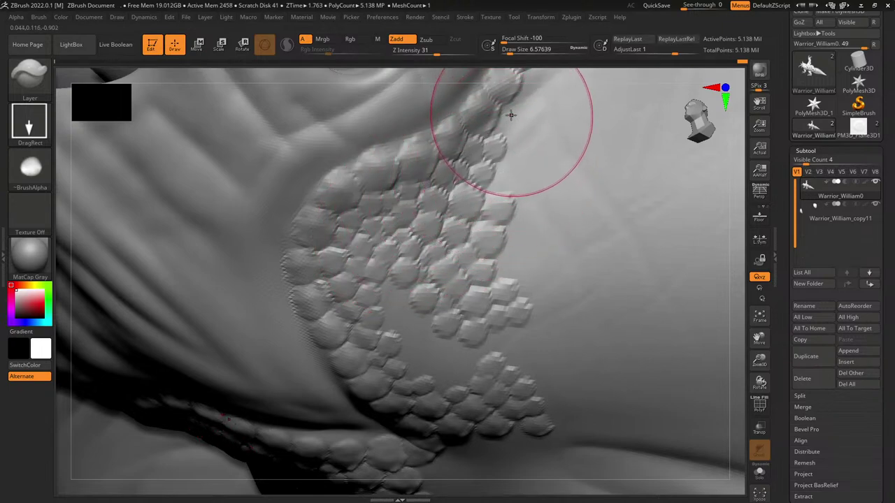
{"action": "mouse_move", "coordinate": [509, 134]}
{"action": "left_mouse_down"}
{"action": "mouse_move", "coordinate": [550, 163]}
{"action": "mouse_move", "coordinate": [536, 202]}
{"action": "left_mouse_up"}
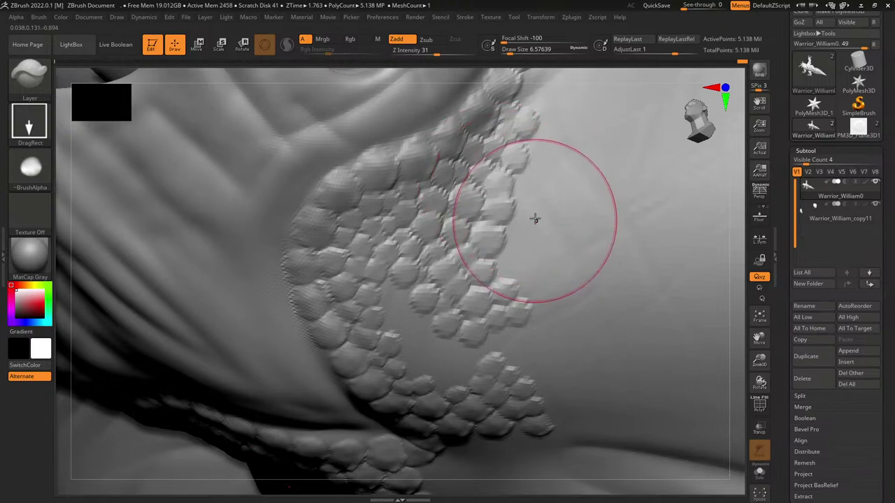
{"action": "left_click_drag", "start_coordinate": [388, 293], "coordinate": [399, 325]}
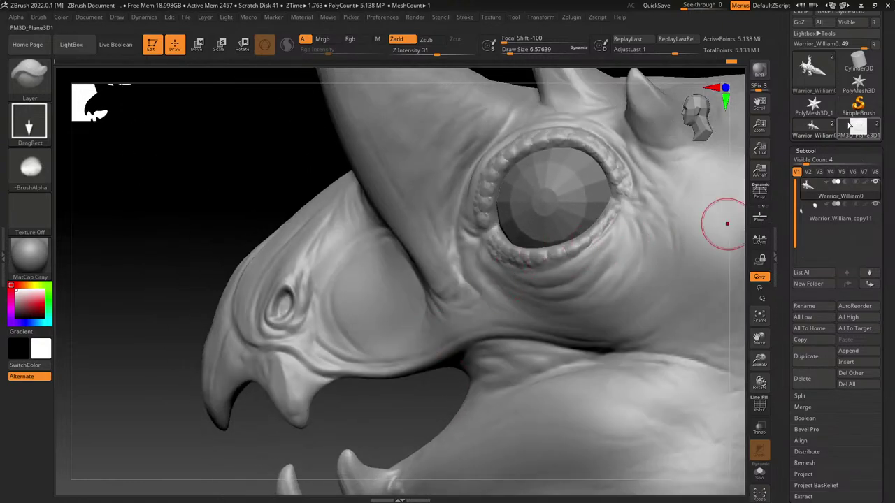
Step: Switch to the PM3D_Plane3D1 plane, view it flat from the front, and set the draw size to about 65
{"action": "left_click", "coordinate": [855, 126]}
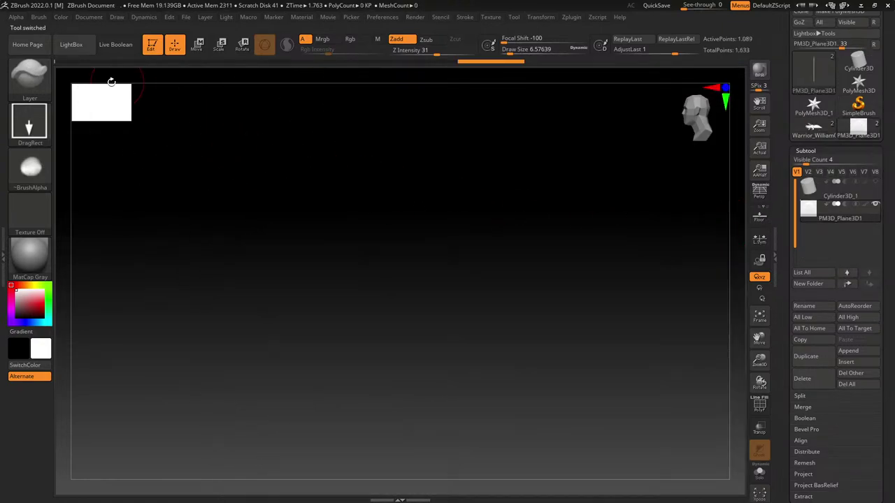
{"action": "left_click", "coordinate": [727, 87]}
{"action": "right_click_drag", "start_coordinate": [531, 252], "coordinate": [499, 164], "text": "ctrl"}
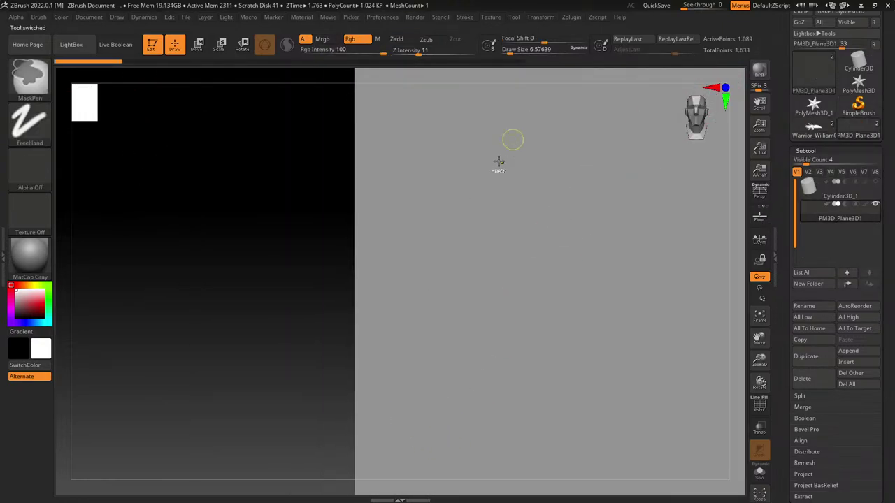
{"action": "right_click_drag", "start_coordinate": [438, 217], "coordinate": [471, 83], "text": "alt"}
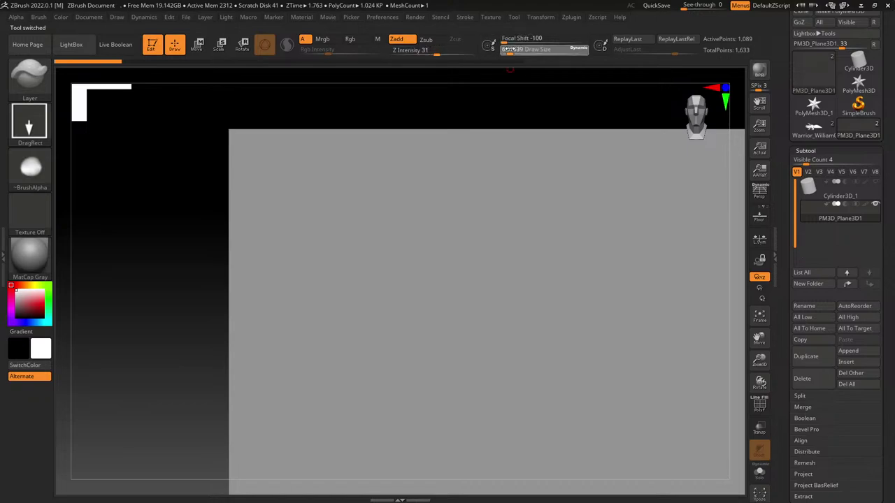
{"action": "right_click_drag", "start_coordinate": [329, 326], "coordinate": [211, 203], "text": "alt"}
{"action": "right_click_drag", "start_coordinate": [210, 242], "coordinate": [114, 166], "text": "ctrl"}
Step: Outline a pointed, house-shaped scale on the plane with the Layer brush, using the FreeHand stroke and no alpha
{"action": "left_click", "coordinate": [31, 167]}
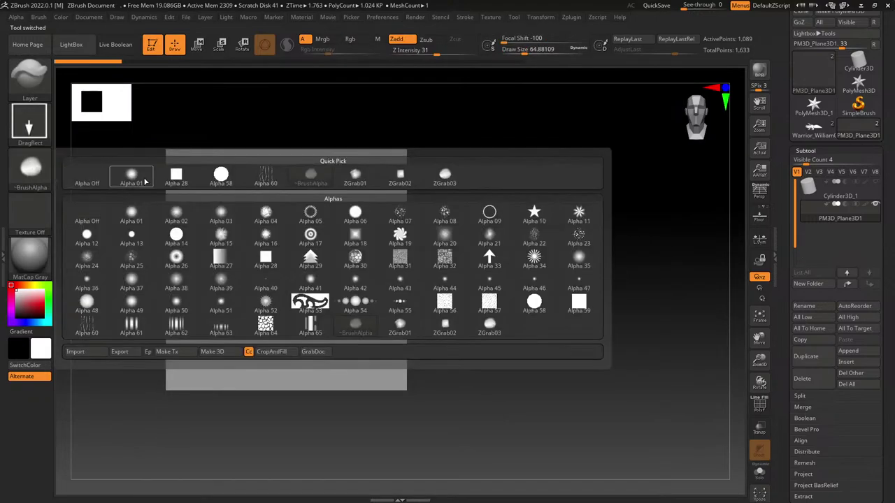
{"action": "left_click", "coordinate": [97, 176]}
{"action": "left_click_drag", "start_coordinate": [225, 316], "coordinate": [230, 256]}
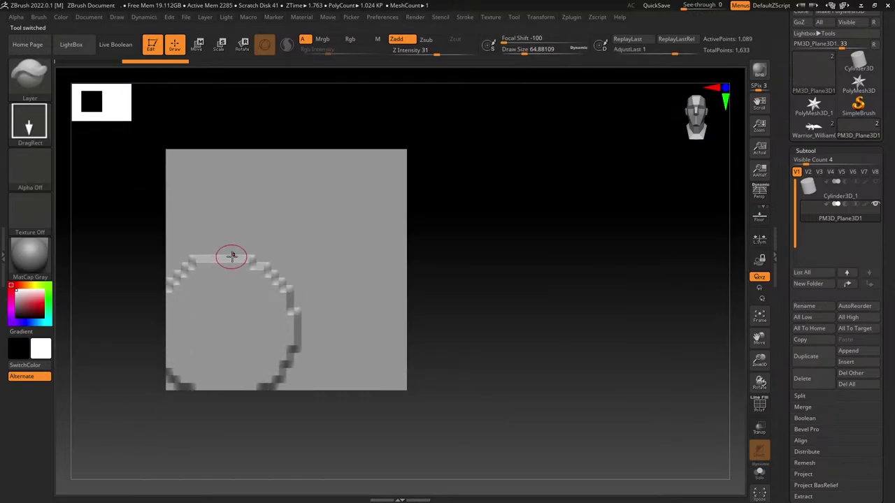
{"action": "key", "text": "ctrl+z"}
{"action": "left_click", "coordinate": [30, 124]}
{"action": "left_click", "coordinate": [176, 131]}
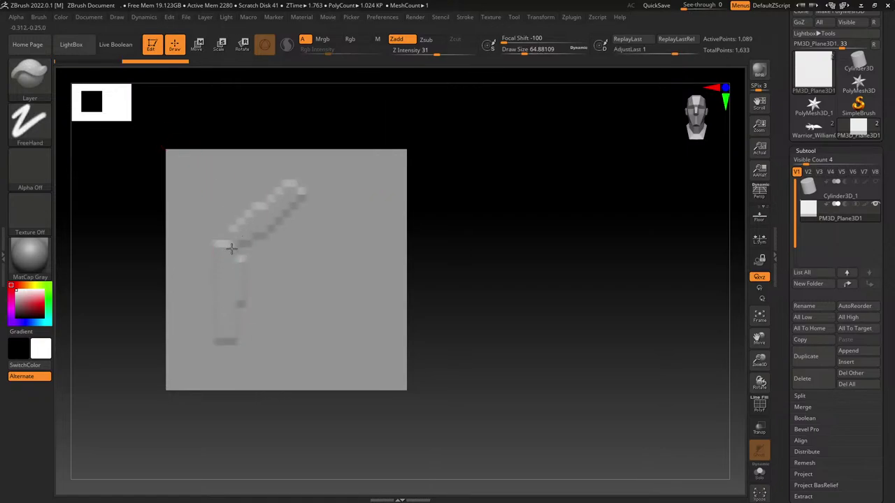
{"action": "left_click_drag", "start_coordinate": [231, 249], "coordinate": [307, 206]}
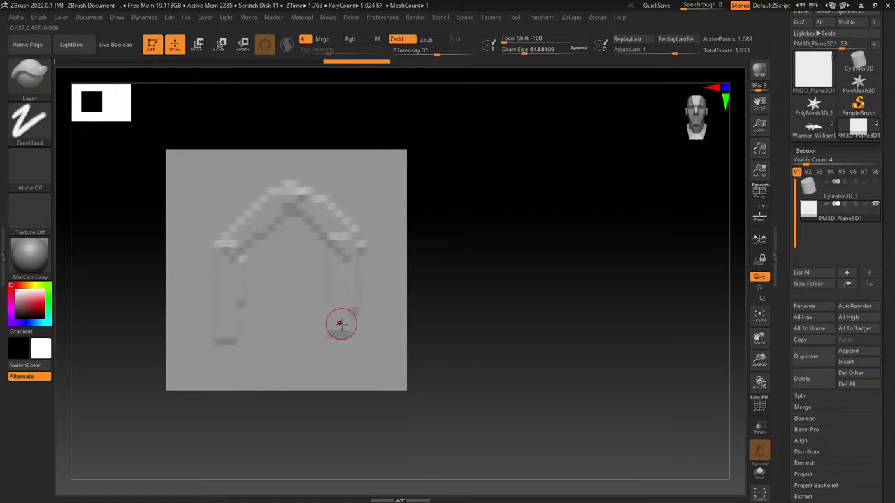
{"action": "left_click_drag", "start_coordinate": [341, 323], "coordinate": [231, 323]}
Step: Fill the scale outline with the ClayBuildup brush at a draw size of about 154, using no alpha
{"action": "left_click", "coordinate": [30, 75]}
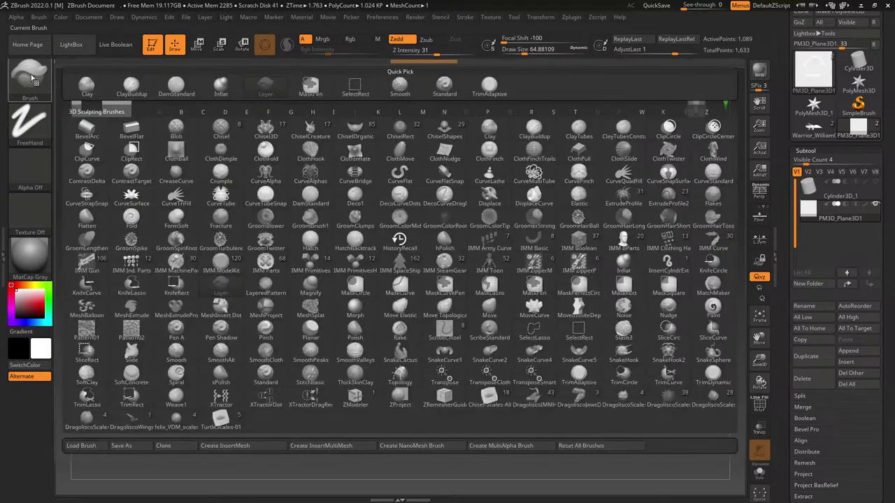
{"action": "left_click", "coordinate": [133, 87]}
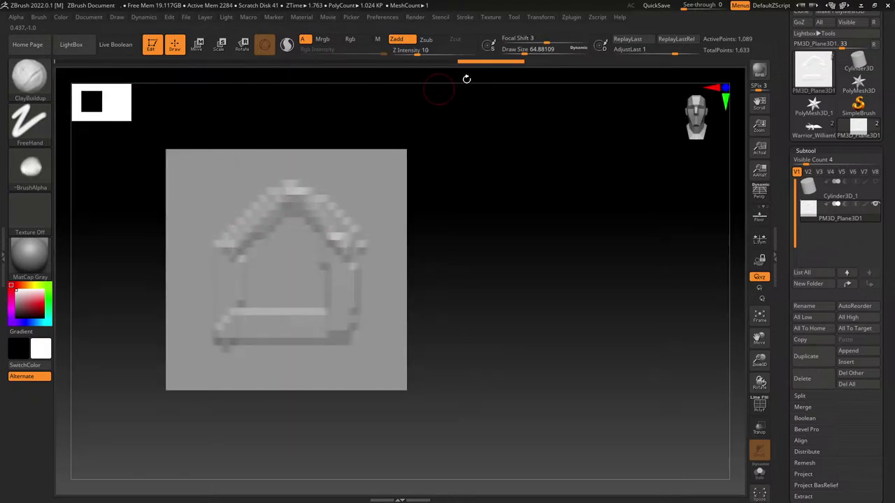
{"action": "left_click_drag", "start_coordinate": [533, 50], "coordinate": [540, 49]}
{"action": "left_click", "coordinate": [30, 168]}
{"action": "left_click", "coordinate": [133, 175]}
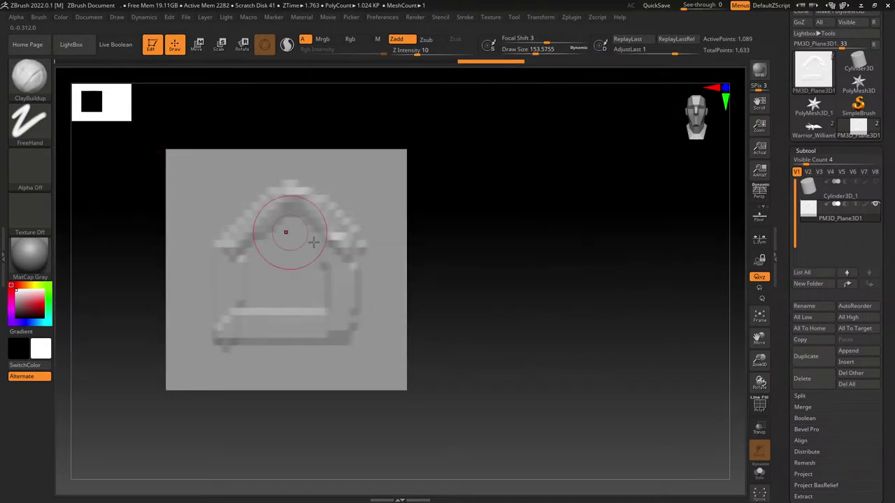
{"action": "mouse_move", "coordinate": [339, 248]}
{"action": "left_mouse_down"}
{"action": "mouse_move", "coordinate": [291, 207]}
{"action": "mouse_move", "coordinate": [240, 248]}
{"action": "left_mouse_up"}
{"action": "left_click_drag", "start_coordinate": [236, 317], "coordinate": [328, 316]}
{"action": "mouse_move", "coordinate": [330, 257]}
{"action": "left_mouse_down"}
{"action": "mouse_move", "coordinate": [321, 311]}
{"action": "mouse_move", "coordinate": [295, 288]}
{"action": "mouse_move", "coordinate": [300, 238]}
{"action": "mouse_move", "coordinate": [277, 289]}
{"action": "mouse_move", "coordinate": [318, 223]}
{"action": "left_mouse_up"}
{"action": "left_click_drag", "start_coordinate": [348, 264], "coordinate": [223, 265]}
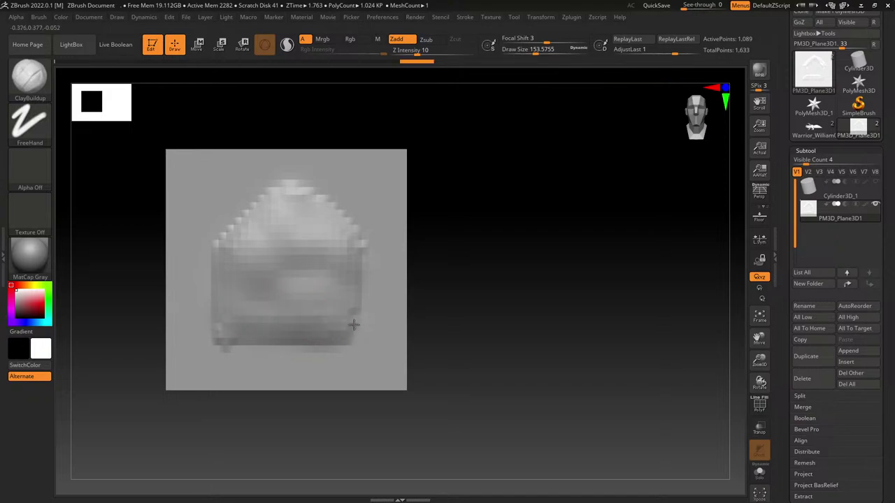
Step: Smooth the scale's filled surface and build up its lower edge
{"action": "left_click_drag", "start_coordinate": [342, 307], "coordinate": [330, 278], "text": "shift"}
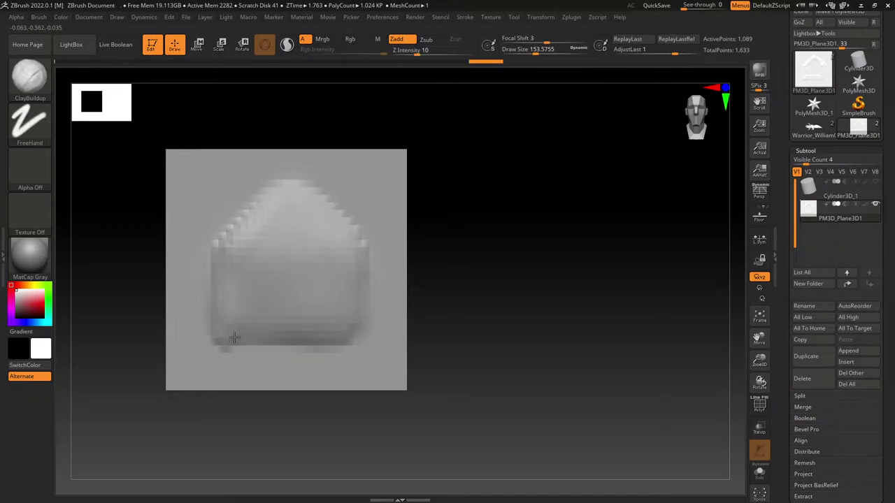
{"action": "left_click_drag", "start_coordinate": [234, 338], "coordinate": [359, 332]}
{"action": "key", "text": "shift"}
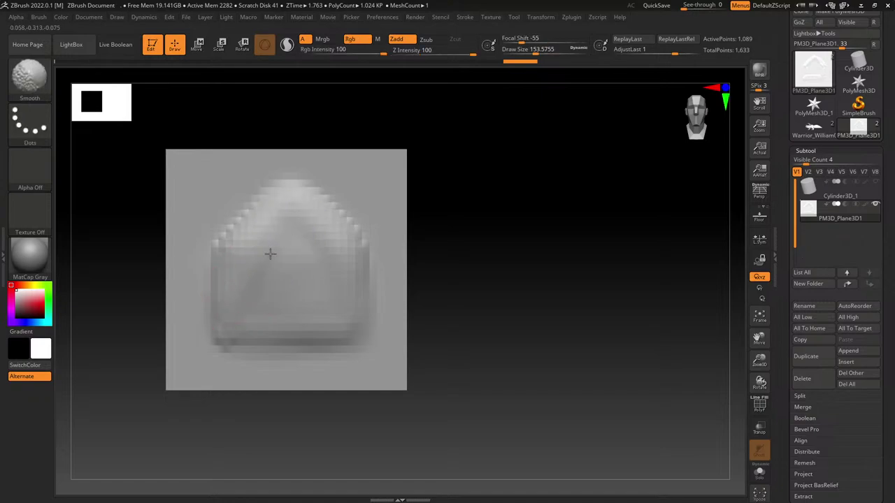
{"action": "left_click_drag", "start_coordinate": [307, 288], "coordinate": [339, 316], "text": "shift"}
Step: Frame the plane and grab the sculpted pointed scale from the document as a new alpha
{"action": "mouse_move", "coordinate": [355, 262]}
{"action": "right_mouse_down", "text": "alt"}
{"action": "mouse_move", "coordinate": [478, 298]}
{"action": "mouse_move", "coordinate": [447, 337]}
{"action": "right_mouse_up", "text": "alt"}
{"action": "mouse_move", "coordinate": [447, 337]}
{"action": "right_mouse_down", "text": "alt"}
{"action": "mouse_move", "coordinate": [431, 273]}
{"action": "mouse_move", "coordinate": [420, 303]}
{"action": "right_mouse_up", "text": "alt"}
{"action": "key", "text": "f"}
{"action": "left_click", "coordinate": [23, 182]}
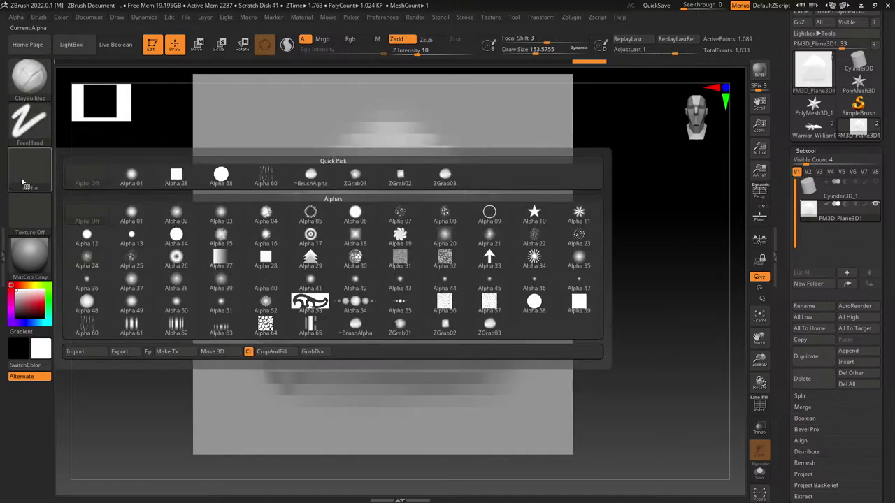
{"action": "left_click", "coordinate": [311, 336]}
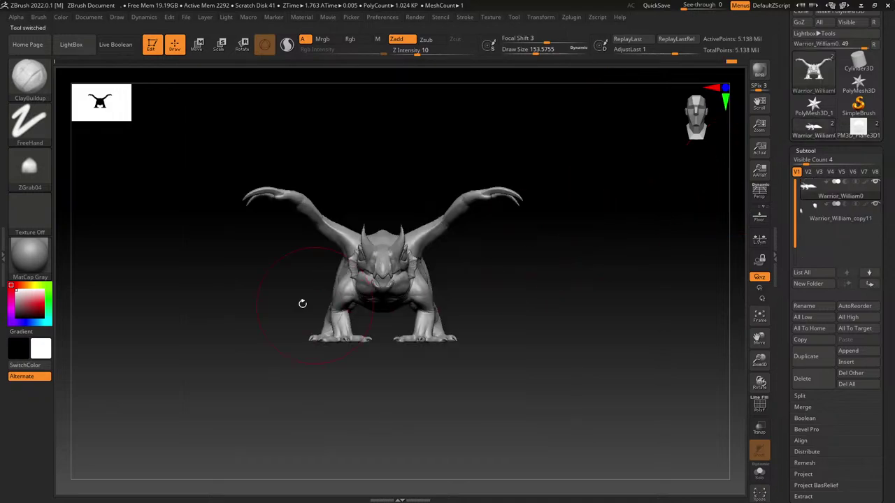
Step: On the creature model, choose the Layer brush with the grabbed pointed scale alpha and a draw size of about 15.5
{"action": "left_click", "coordinate": [41, 84]}
{"action": "left_click", "coordinate": [256, 89]}
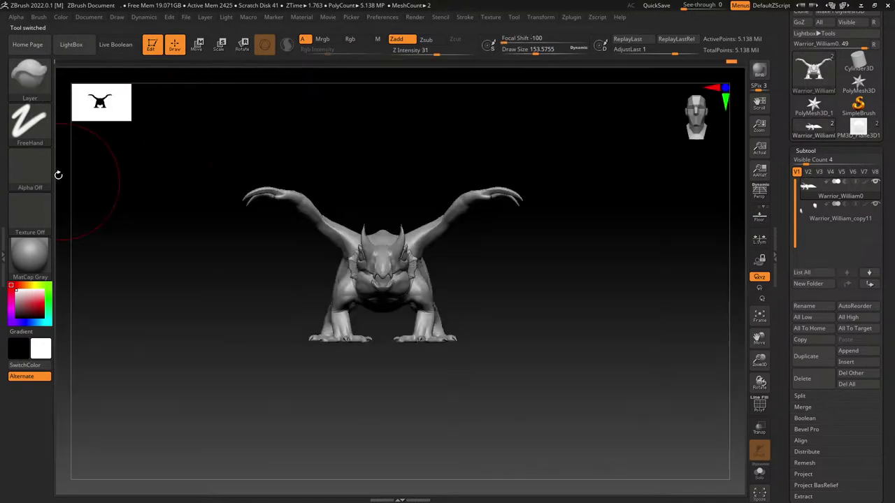
{"action": "left_click", "coordinate": [48, 172]}
{"action": "left_click", "coordinate": [523, 330]}
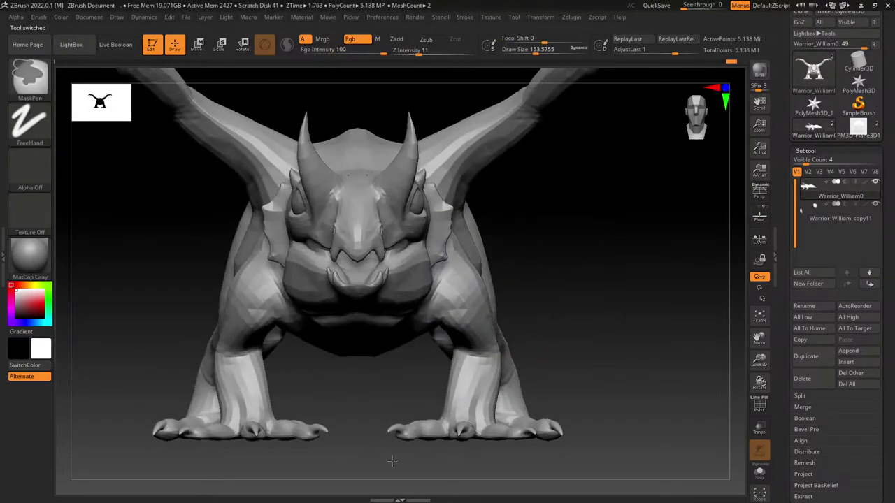
{"action": "right_click_drag", "start_coordinate": [514, 334], "coordinate": [304, 344]}
{"action": "left_click_drag", "start_coordinate": [536, 51], "coordinate": [519, 49]}
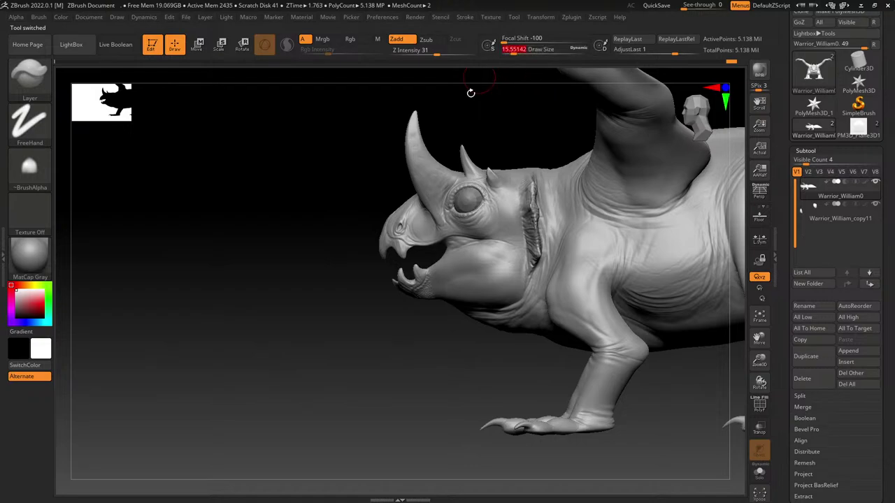
{"action": "mouse_move", "coordinate": [439, 183]}
{"action": "right_mouse_down", "text": "ctrl"}
{"action": "mouse_move", "coordinate": [373, 388]}
{"action": "mouse_move", "coordinate": [413, 192]}
{"action": "mouse_move", "coordinate": [452, 310]}
{"action": "right_mouse_up", "text": "ctrl"}
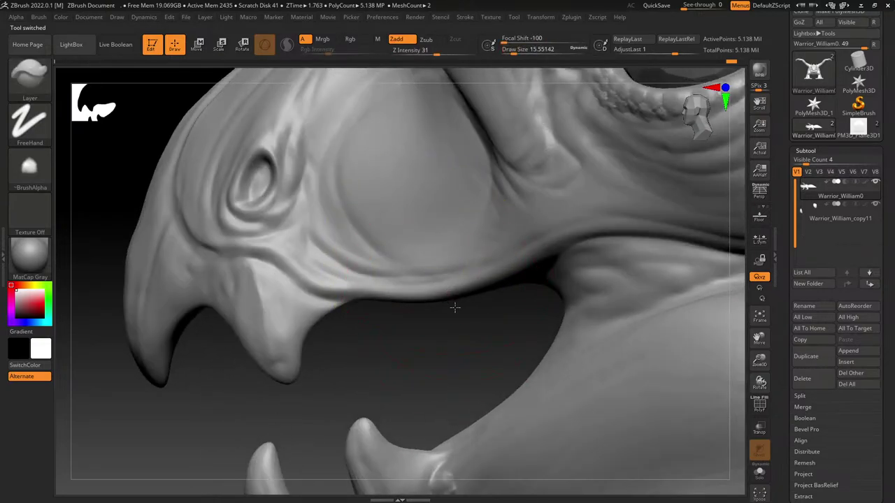
Step: Set the brush to the DragRect stroke with Z Intensity 25, undoing the test stamp on the upper mouth edge
{"action": "left_click", "coordinate": [29, 120]}
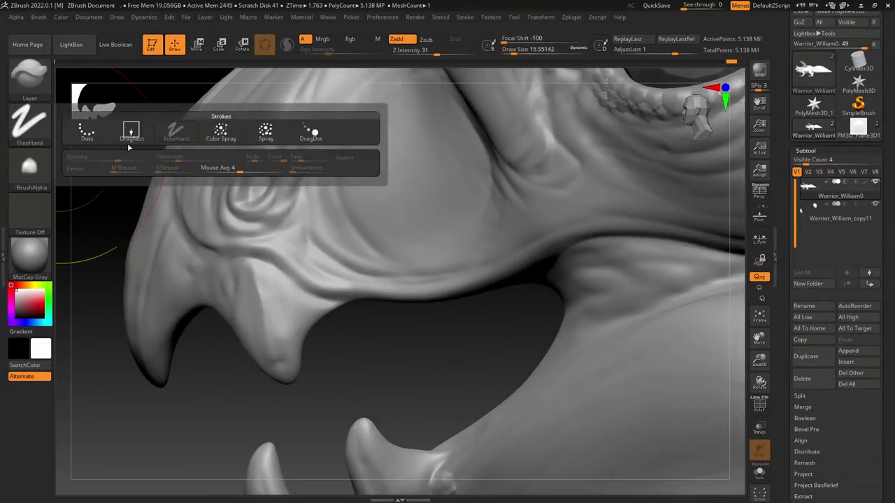
{"action": "left_click", "coordinate": [131, 132]}
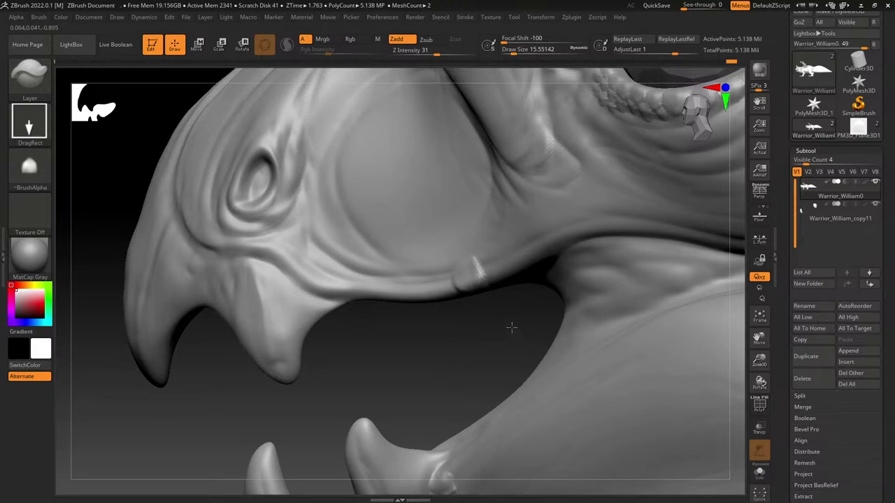
{"action": "right_click_drag", "start_coordinate": [430, 256], "coordinate": [487, 309]}
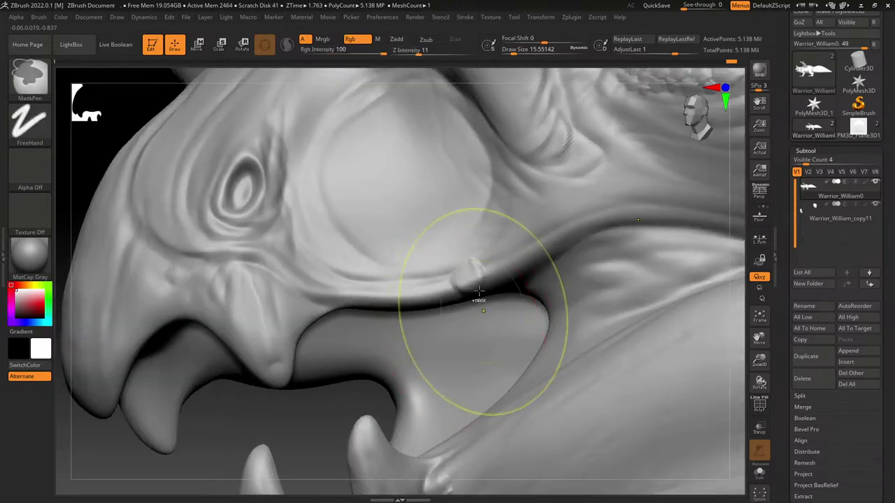
{"action": "key", "text": "ctrl+z"}
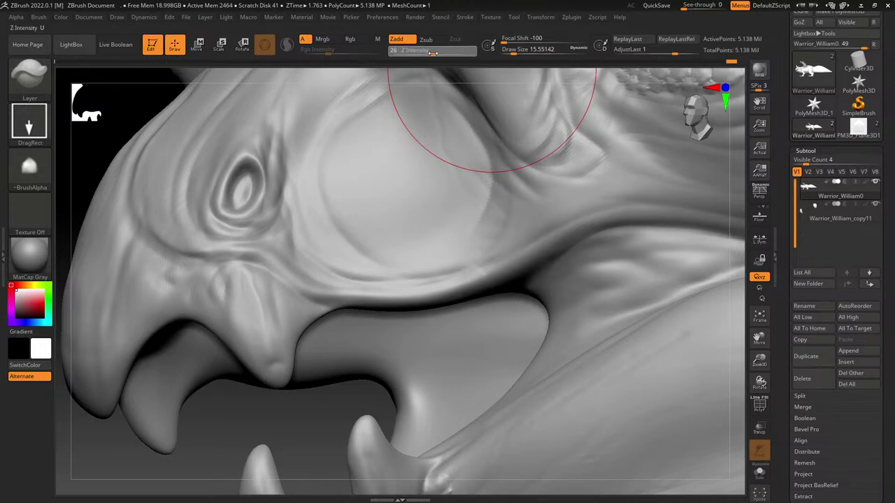
{"action": "left_click_drag", "start_coordinate": [434, 52], "coordinate": [431, 53]}
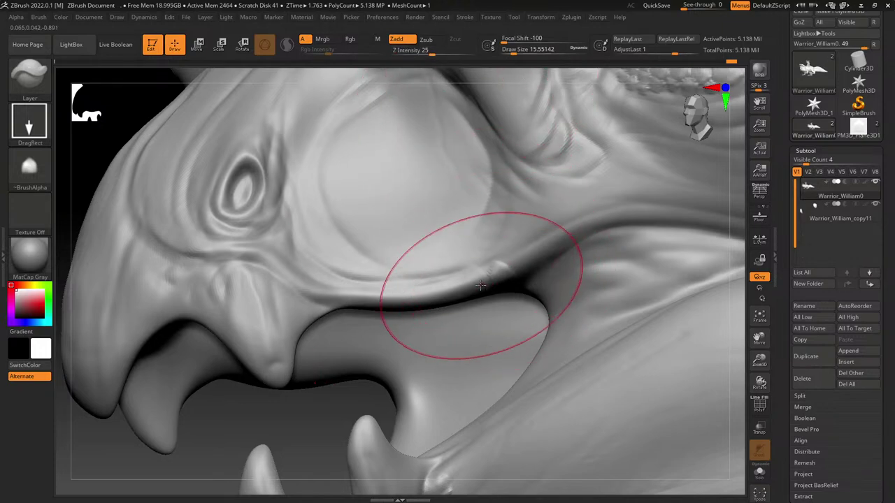
Step: Stamp a row of pointed scales along the upper lip from its middle back past the mouth corner
{"action": "left_click_drag", "start_coordinate": [455, 238], "coordinate": [470, 228]}
{"action": "mouse_move", "coordinate": [524, 262]}
{"action": "left_mouse_down"}
{"action": "mouse_move", "coordinate": [499, 233]}
{"action": "mouse_move", "coordinate": [541, 217]}
{"action": "mouse_move", "coordinate": [536, 206]}
{"action": "left_mouse_up"}
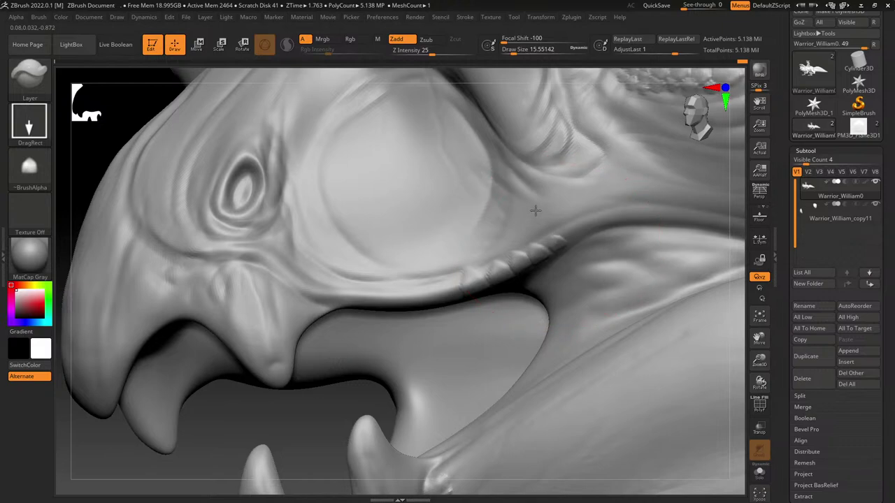
{"action": "left_click_drag", "start_coordinate": [575, 234], "coordinate": [551, 199]}
{"action": "mouse_move", "coordinate": [588, 224]}
{"action": "left_mouse_down"}
{"action": "mouse_move", "coordinate": [575, 197]}
{"action": "mouse_move", "coordinate": [588, 187]}
{"action": "left_mouse_up"}
{"action": "mouse_move", "coordinate": [616, 213]}
{"action": "left_mouse_down"}
{"action": "mouse_move", "coordinate": [616, 179]}
{"action": "mouse_move", "coordinate": [639, 200]}
{"action": "mouse_move", "coordinate": [636, 173]}
{"action": "left_mouse_up"}
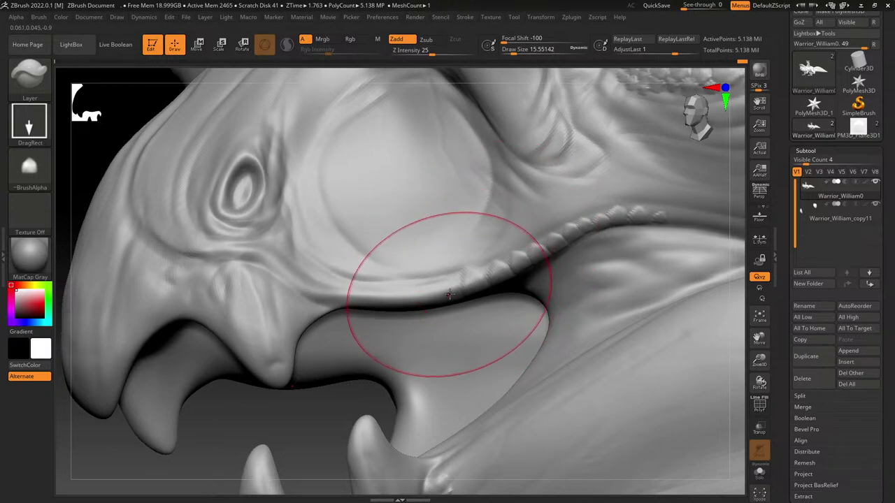
Step: Continue the upper lip's scale row forward to the base of the large beak tooth
{"action": "mouse_move", "coordinate": [427, 296]}
{"action": "left_mouse_down"}
{"action": "mouse_move", "coordinate": [421, 256]}
{"action": "mouse_move", "coordinate": [406, 298]}
{"action": "mouse_move", "coordinate": [409, 257]}
{"action": "left_mouse_up"}
{"action": "left_click_drag", "start_coordinate": [383, 294], "coordinate": [389, 262]}
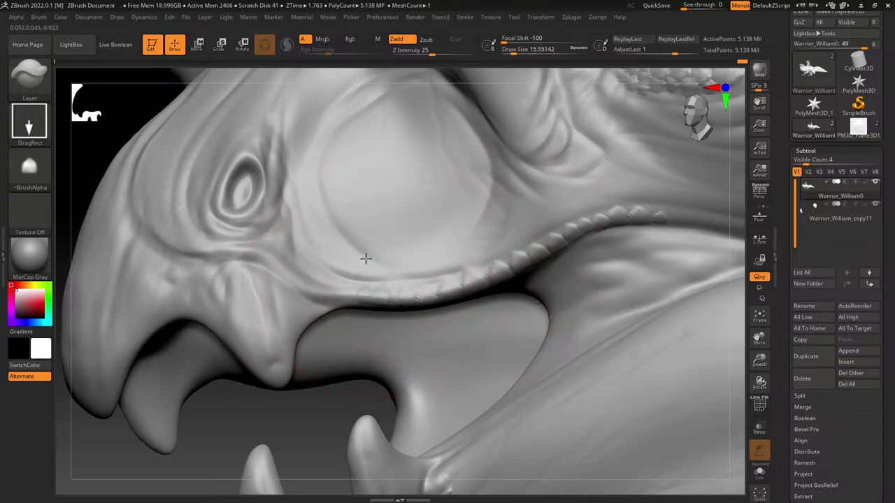
{"action": "mouse_move", "coordinate": [350, 299]}
{"action": "left_mouse_down"}
{"action": "mouse_move", "coordinate": [331, 255]}
{"action": "mouse_move", "coordinate": [301, 267]}
{"action": "mouse_move", "coordinate": [308, 253]}
{"action": "left_mouse_up"}
Step: Extend the scale row along the crease above the beak tooth and beneath the nostril
{"action": "right_click_drag", "start_coordinate": [440, 300], "coordinate": [466, 310], "text": "alt"}
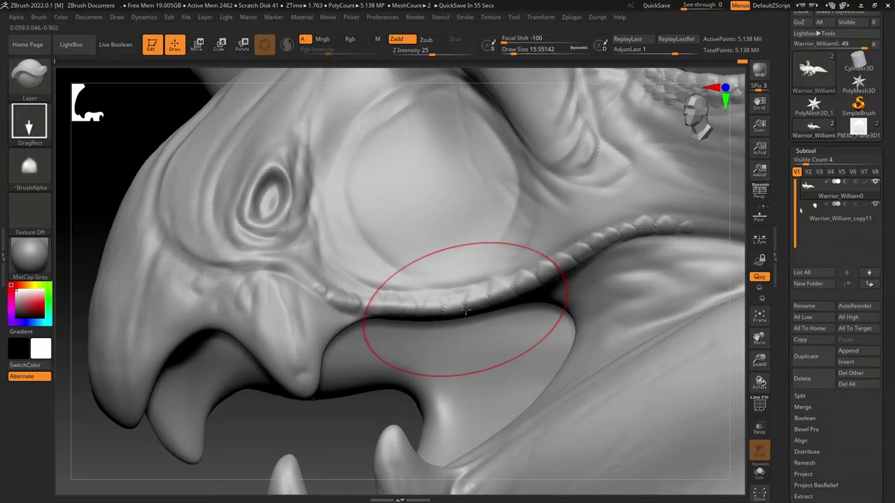
{"action": "mouse_move", "coordinate": [345, 249]}
{"action": "right_mouse_down"}
{"action": "mouse_move", "coordinate": [336, 283]}
{"action": "mouse_move", "coordinate": [356, 254]}
{"action": "mouse_move", "coordinate": [342, 266]}
{"action": "right_mouse_up"}
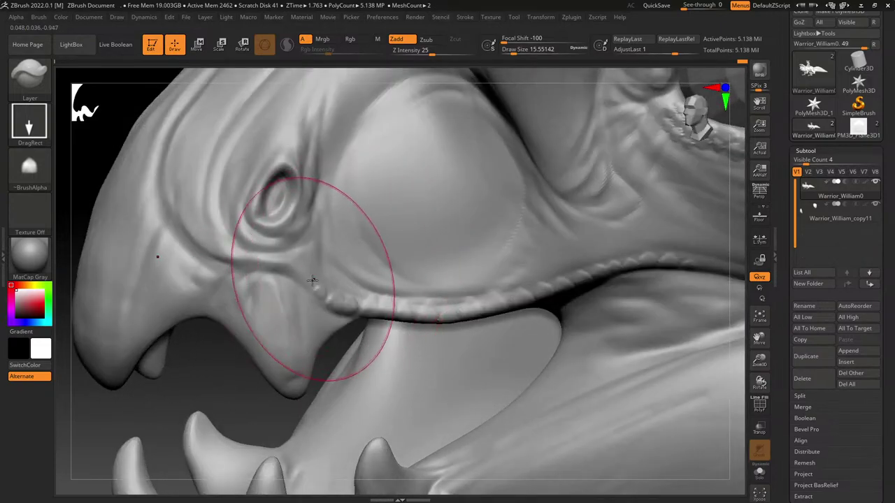
{"action": "mouse_move", "coordinate": [313, 280]}
{"action": "left_mouse_down"}
{"action": "mouse_move", "coordinate": [333, 251]}
{"action": "mouse_move", "coordinate": [301, 257]}
{"action": "mouse_move", "coordinate": [314, 233]}
{"action": "left_mouse_up"}
{"action": "left_click_drag", "start_coordinate": [283, 264], "coordinate": [284, 224]}
{"action": "mouse_move", "coordinate": [254, 259]}
{"action": "left_mouse_down"}
{"action": "mouse_move", "coordinate": [247, 213]}
{"action": "mouse_move", "coordinate": [202, 228]}
{"action": "mouse_move", "coordinate": [188, 212]}
{"action": "left_mouse_up"}
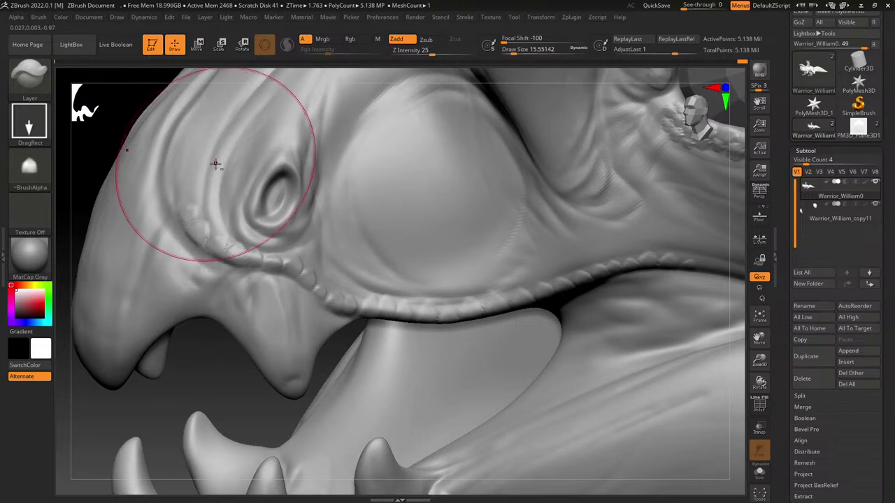
Step: Stamp more pointed scales up the beak crease in front of the nostril
{"action": "right_click_drag", "start_coordinate": [307, 289], "coordinate": [356, 394], "text": "alt"}
{"action": "right_click_drag", "start_coordinate": [217, 297], "coordinate": [256, 290]}
{"action": "left_click_drag", "start_coordinate": [227, 307], "coordinate": [263, 298]}
{"action": "left_click_drag", "start_coordinate": [213, 286], "coordinate": [245, 280]}
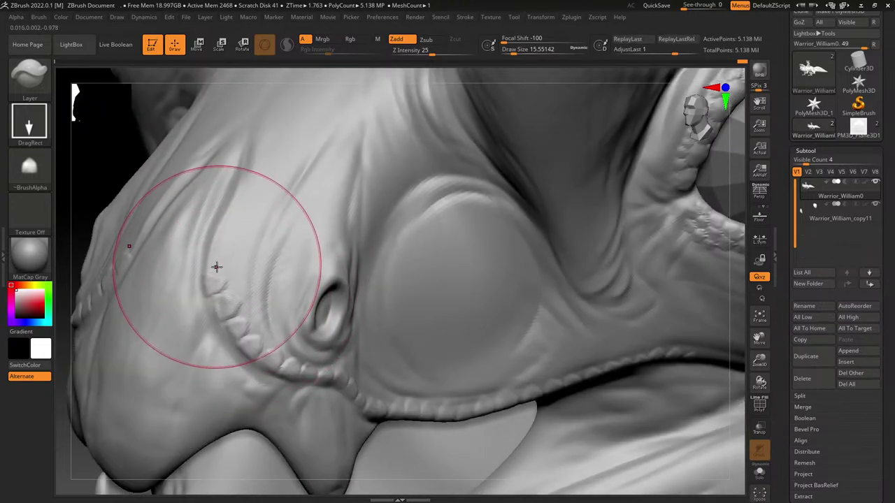
Step: Carry the scale row up the crease to the top of the snout, where it meets its mirrored counterpart
{"action": "right_click_drag", "start_coordinate": [294, 207], "coordinate": [349, 302]}
{"action": "right_click", "coordinate": [343, 306]}
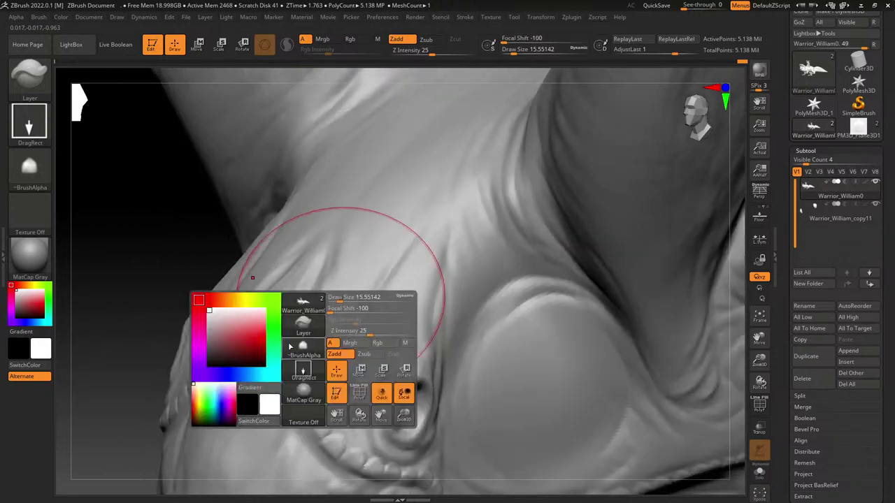
{"action": "left_click_drag", "start_coordinate": [344, 359], "coordinate": [355, 363]}
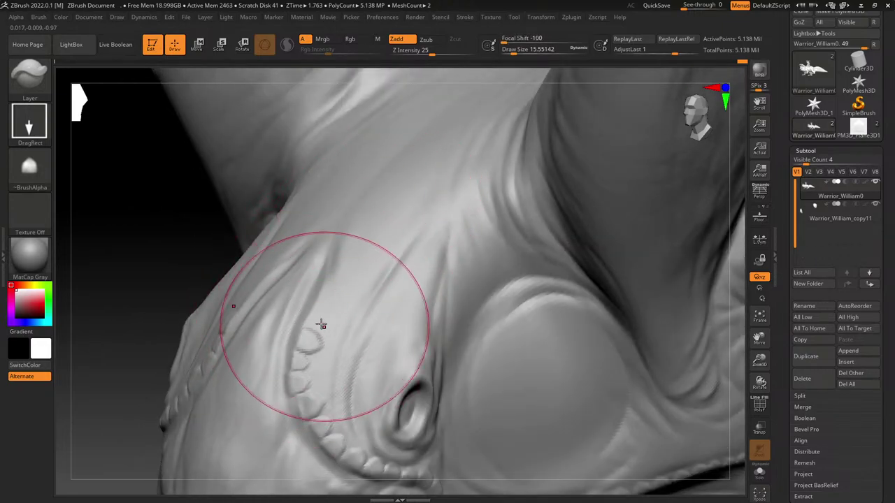
{"action": "left_click_drag", "start_coordinate": [321, 323], "coordinate": [389, 251]}
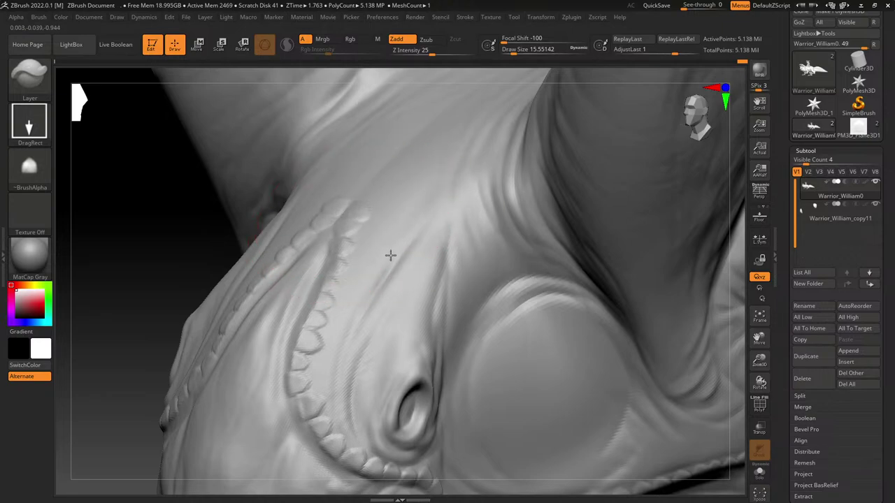
{"action": "right_click_drag", "start_coordinate": [371, 198], "coordinate": [394, 210]}
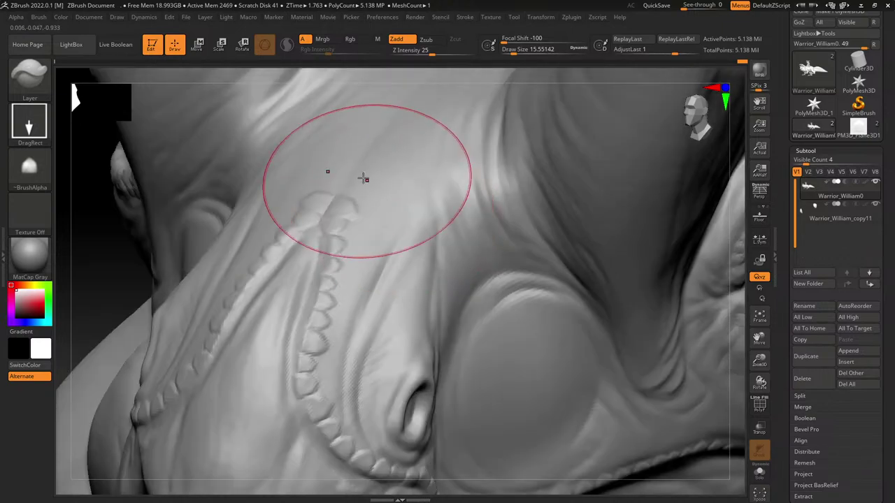
Step: Stamp pointed scales up the snout's centre line above the junction of the two mirrored rows, and thicken the crease row below
{"action": "left_click_drag", "start_coordinate": [357, 186], "coordinate": [324, 229]}
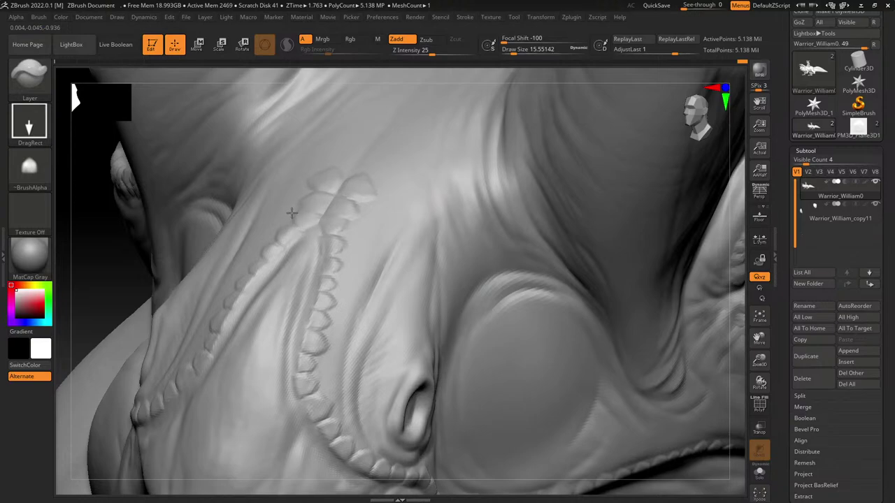
{"action": "mouse_move", "coordinate": [359, 166]}
{"action": "left_mouse_down"}
{"action": "mouse_move", "coordinate": [338, 192]}
{"action": "mouse_move", "coordinate": [386, 181]}
{"action": "left_mouse_up"}
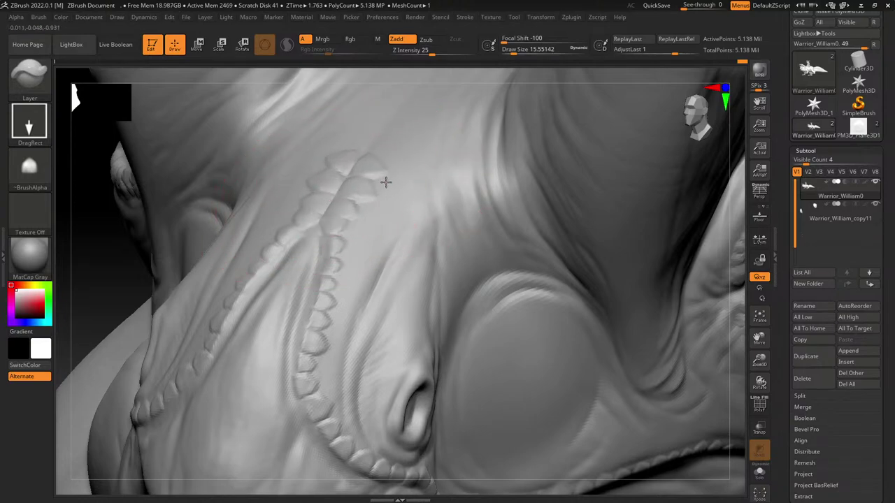
{"action": "mouse_move", "coordinate": [340, 208]}
{"action": "left_mouse_down"}
{"action": "mouse_move", "coordinate": [412, 205]}
{"action": "mouse_move", "coordinate": [357, 231]}
{"action": "mouse_move", "coordinate": [366, 244]}
{"action": "mouse_move", "coordinate": [349, 256]}
{"action": "left_mouse_up"}
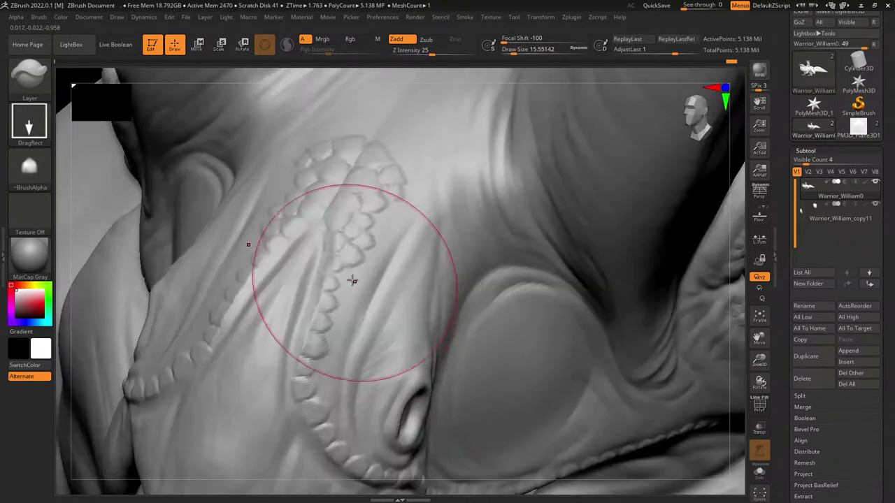
Step: Stamp a second row of scales down the beak crease, from the snout top to beneath the nostril
{"action": "mouse_move", "coordinate": [344, 276]}
{"action": "left_mouse_down"}
{"action": "mouse_move", "coordinate": [354, 282]}
{"action": "mouse_move", "coordinate": [350, 303]}
{"action": "mouse_move", "coordinate": [366, 293]}
{"action": "mouse_move", "coordinate": [343, 314]}
{"action": "mouse_move", "coordinate": [349, 335]}
{"action": "mouse_move", "coordinate": [366, 340]}
{"action": "mouse_move", "coordinate": [351, 373]}
{"action": "mouse_move", "coordinate": [362, 403]}
{"action": "left_mouse_up"}
{"action": "right_click_drag", "start_coordinate": [381, 403], "coordinate": [315, 317]}
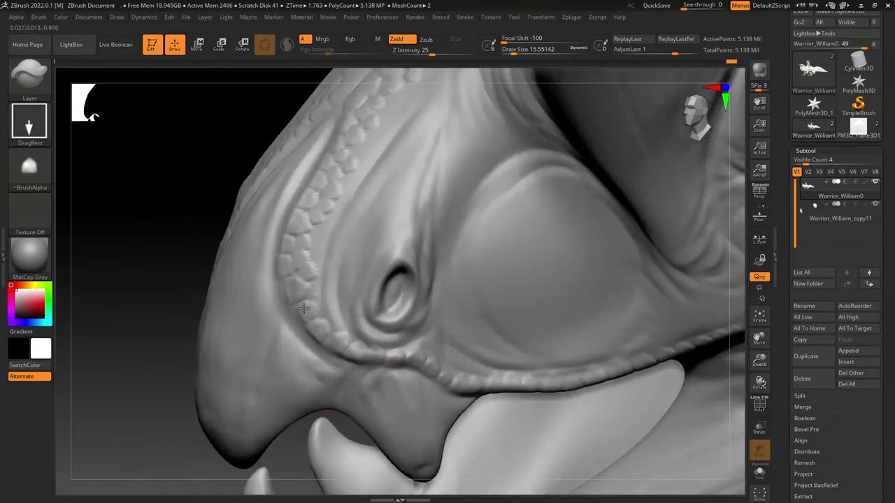
{"action": "mouse_move", "coordinate": [324, 314]}
{"action": "left_mouse_down"}
{"action": "mouse_move", "coordinate": [347, 339]}
{"action": "mouse_move", "coordinate": [369, 345]}
{"action": "left_mouse_up"}
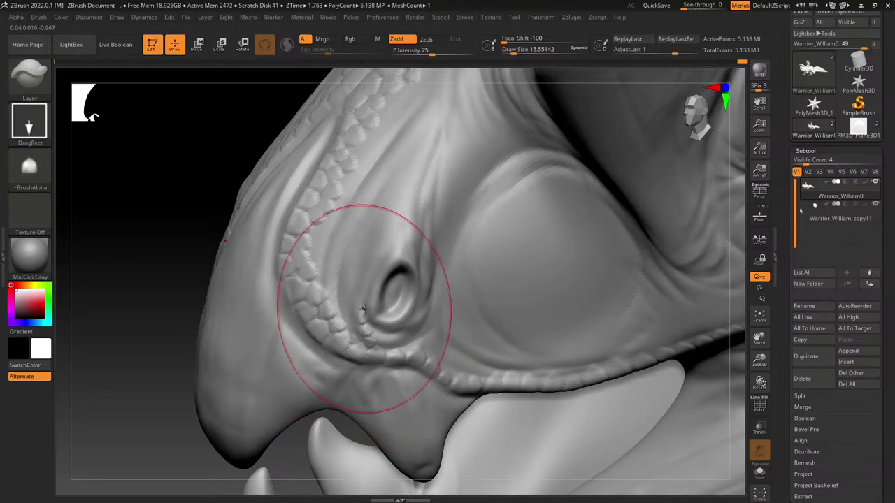
Step: Ring the nostril with small scales, switching from the pointed alpha to the rounded ZGrab03 alpha partway
{"action": "mouse_move", "coordinate": [366, 309]}
{"action": "left_mouse_down"}
{"action": "mouse_move", "coordinate": [360, 303]}
{"action": "mouse_move", "coordinate": [374, 269]}
{"action": "left_mouse_up"}
{"action": "left_click", "coordinate": [17, 90]}
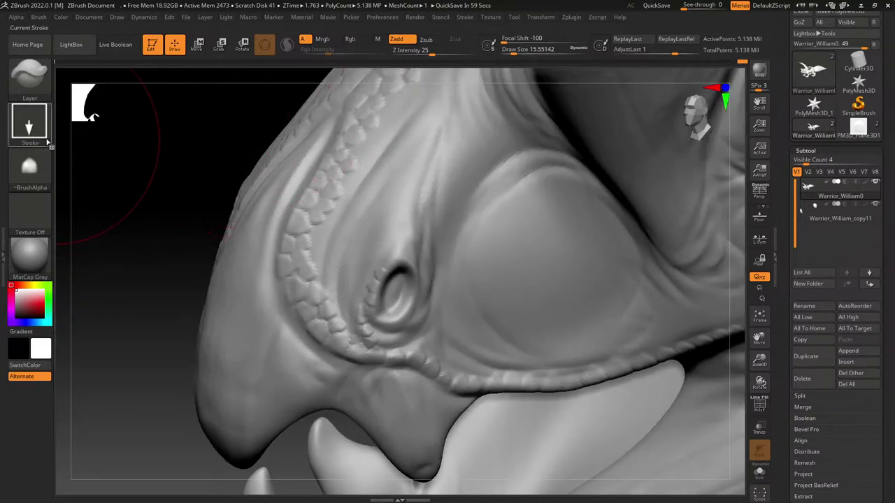
{"action": "left_click", "coordinate": [32, 171]}
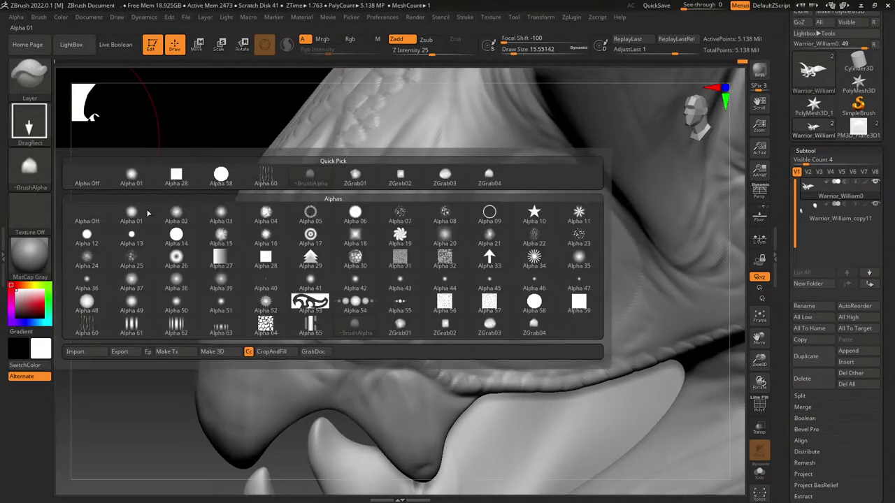
{"action": "left_click", "coordinate": [492, 326]}
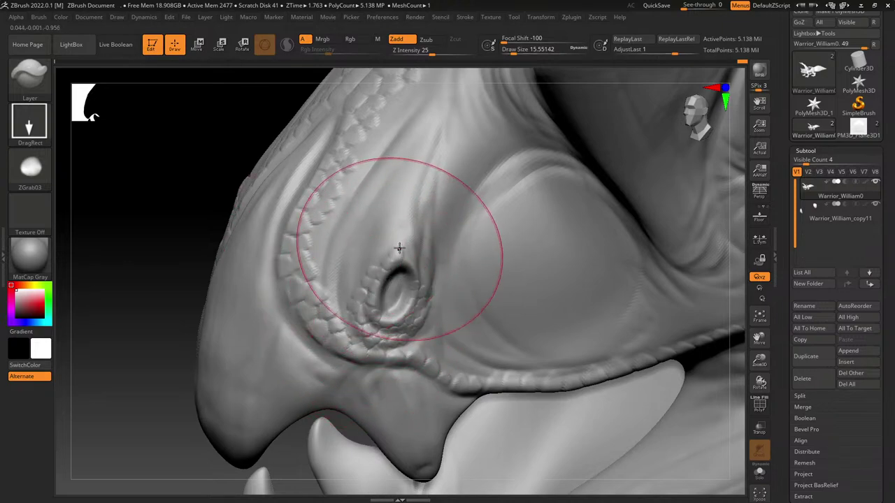
{"action": "left_click_drag", "start_coordinate": [401, 242], "coordinate": [390, 266]}
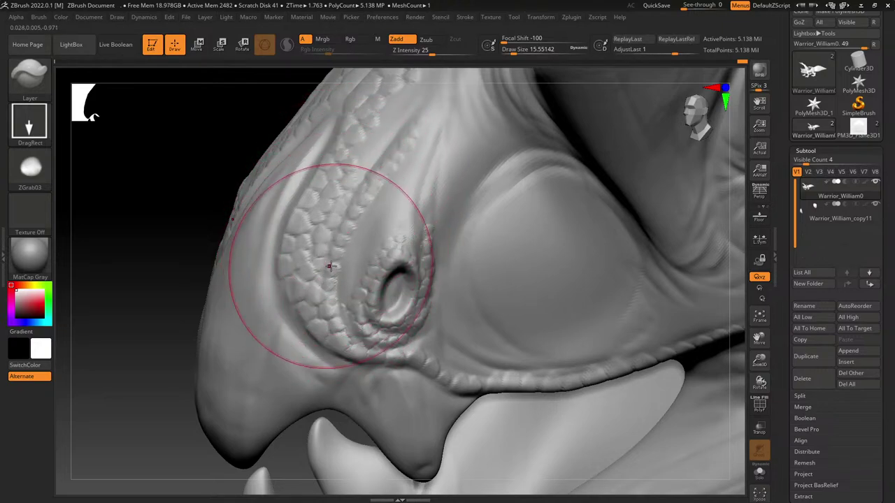
Step: Fill the skin between the beak crease and the nostril with rounded scales, up to the top of the snout
{"action": "right_click_drag", "start_coordinate": [375, 187], "coordinate": [355, 322], "text": "alt"}
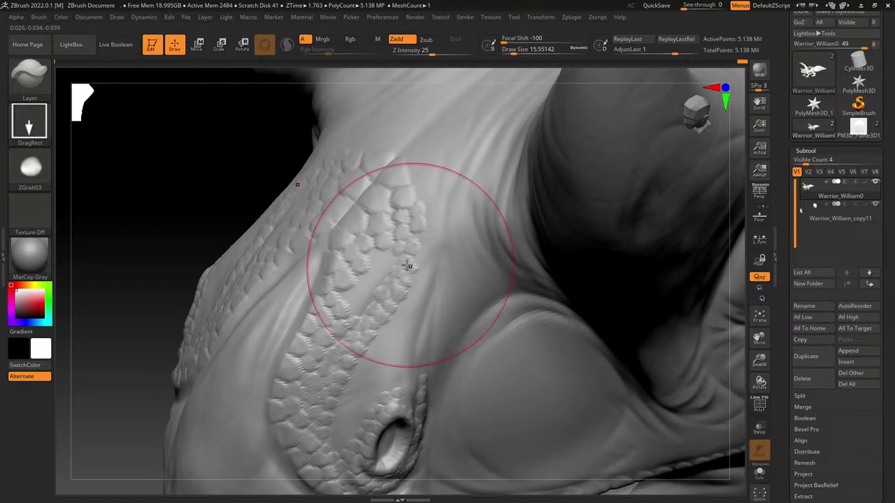
{"action": "mouse_move", "coordinate": [394, 273]}
{"action": "left_mouse_down"}
{"action": "mouse_move", "coordinate": [386, 267]}
{"action": "mouse_move", "coordinate": [364, 312]}
{"action": "mouse_move", "coordinate": [355, 301]}
{"action": "mouse_move", "coordinate": [364, 307]}
{"action": "left_mouse_up"}
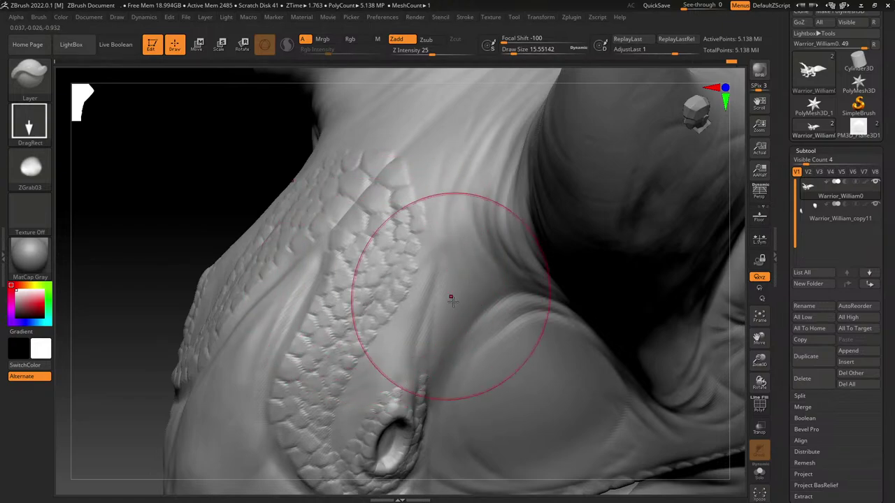
{"action": "right_click_drag", "start_coordinate": [452, 297], "coordinate": [430, 260]}
{"action": "mouse_move", "coordinate": [386, 326]}
{"action": "right_mouse_down", "text": "alt"}
{"action": "mouse_move", "coordinate": [397, 153]}
{"action": "mouse_move", "coordinate": [376, 269]}
{"action": "right_mouse_up", "text": "alt"}
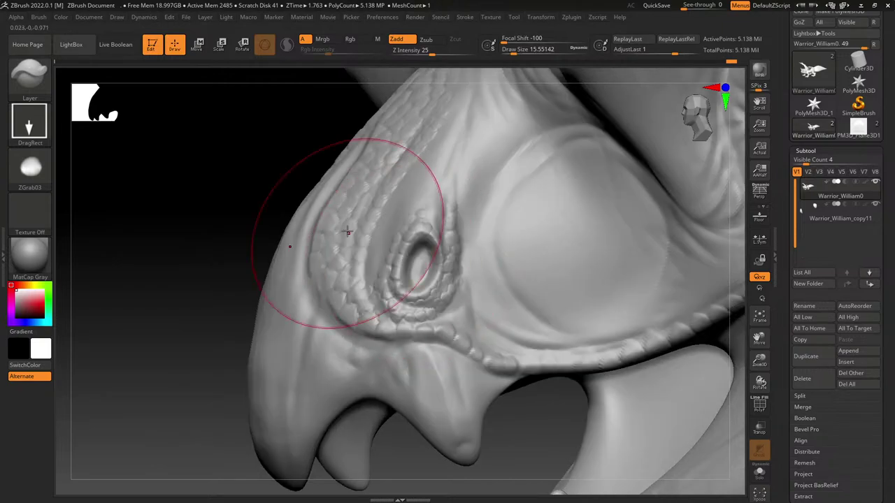
{"action": "right_click_drag", "start_coordinate": [347, 234], "coordinate": [373, 271]}
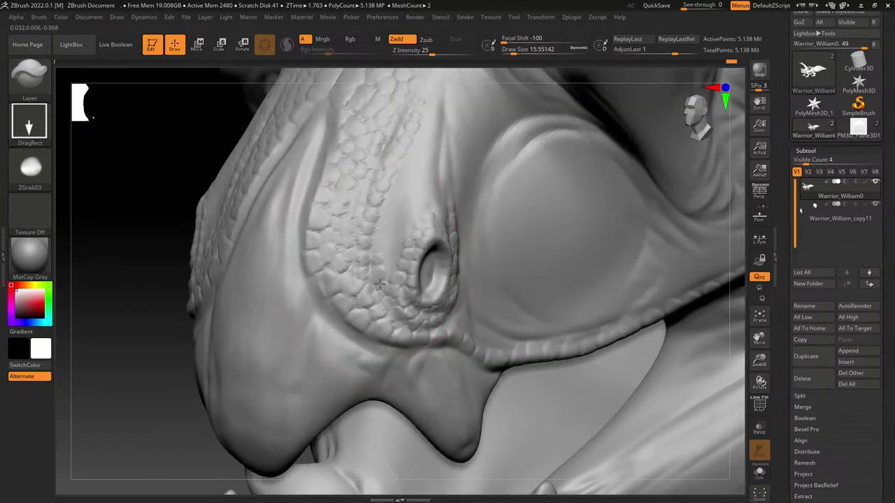
{"action": "left_click_drag", "start_coordinate": [377, 258], "coordinate": [378, 253]}
{"action": "left_click_drag", "start_coordinate": [387, 219], "coordinate": [384, 240]}
{"action": "left_click_drag", "start_coordinate": [391, 202], "coordinate": [385, 225]}
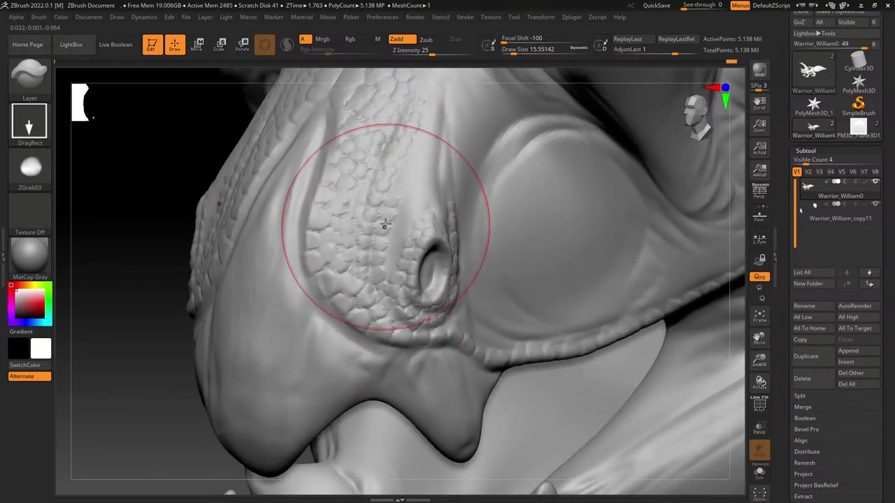
{"action": "left_click_drag", "start_coordinate": [397, 185], "coordinate": [398, 193]}
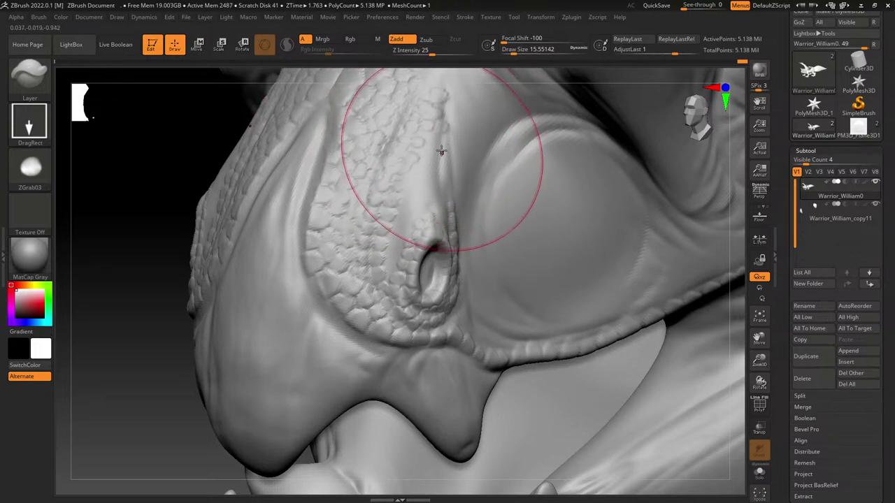
Step: Line the ridge running up from the nostril with small scales and fill the remaining smooth gap above the nostril
{"action": "left_click_drag", "start_coordinate": [441, 151], "coordinate": [447, 183]}
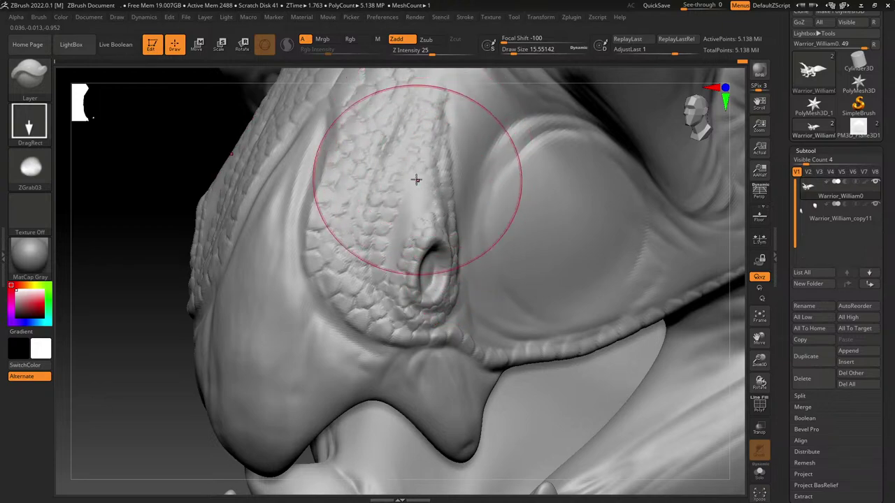
{"action": "mouse_move", "coordinate": [416, 216]}
{"action": "left_mouse_down"}
{"action": "mouse_move", "coordinate": [400, 264]}
{"action": "mouse_move", "coordinate": [402, 254]}
{"action": "left_mouse_up"}
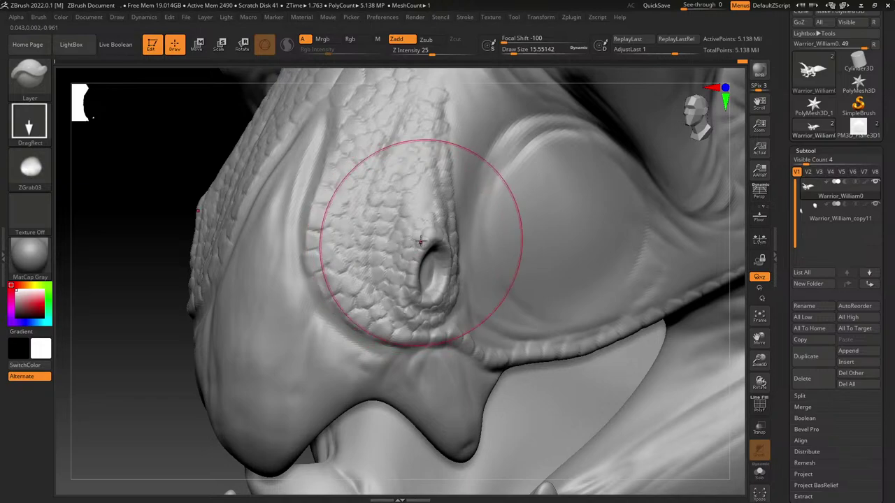
{"action": "mouse_move", "coordinate": [418, 222]}
{"action": "left_mouse_down"}
{"action": "mouse_move", "coordinate": [433, 193]}
{"action": "mouse_move", "coordinate": [433, 213]}
{"action": "left_mouse_up"}
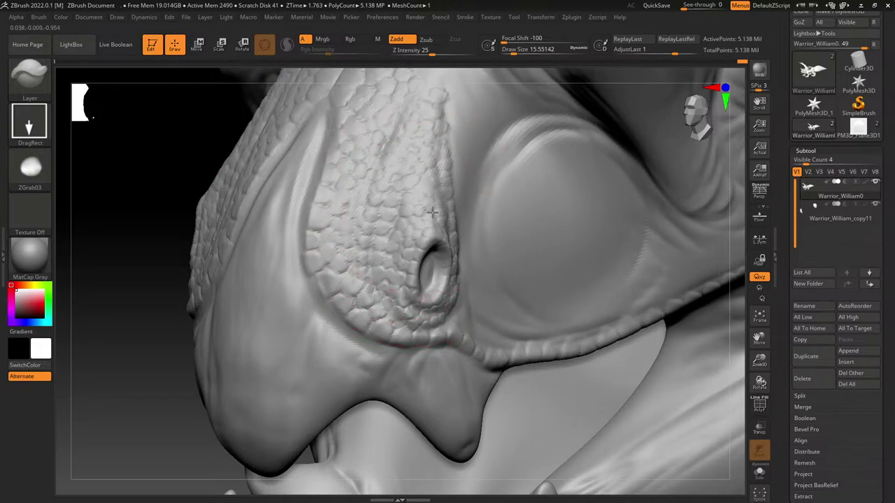
Step: Cover the skin between the smooth oval cheek bulge, the eye folds and the rear upper lip with rounded scales
{"action": "right_click_drag", "start_coordinate": [453, 294], "coordinate": [448, 406], "text": "ctrl"}
{"action": "mouse_move", "coordinate": [447, 405]}
{"action": "right_mouse_down", "text": "alt"}
{"action": "mouse_move", "coordinate": [395, 260]}
{"action": "mouse_move", "coordinate": [359, 308]}
{"action": "mouse_move", "coordinate": [367, 273]}
{"action": "mouse_move", "coordinate": [350, 381]}
{"action": "right_mouse_up", "text": "alt"}
{"action": "right_click_drag", "start_coordinate": [382, 264], "coordinate": [381, 290], "text": "ctrl"}
{"action": "right_click_drag", "start_coordinate": [381, 290], "coordinate": [377, 242], "text": "alt"}
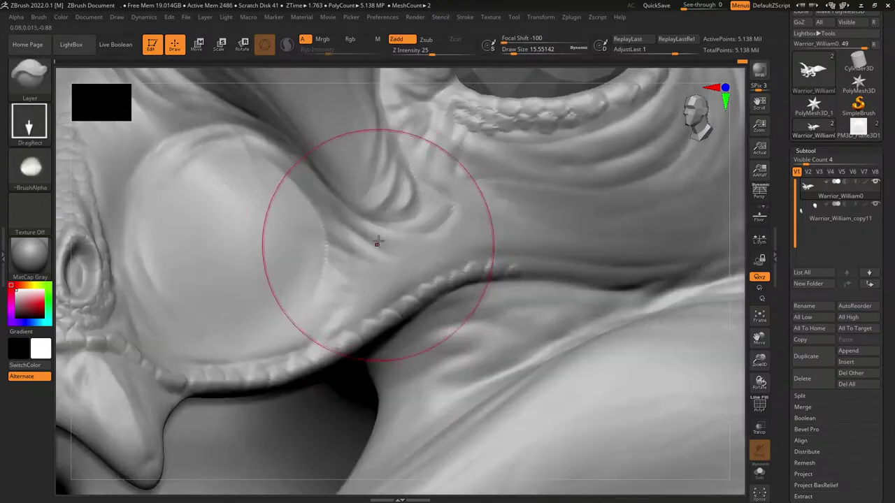
{"action": "left_click_drag", "start_coordinate": [394, 280], "coordinate": [395, 281]}
{"action": "left_click_drag", "start_coordinate": [411, 245], "coordinate": [420, 277]}
{"action": "left_click_drag", "start_coordinate": [434, 248], "coordinate": [441, 272]}
{"action": "mouse_move", "coordinate": [422, 266]}
{"action": "left_mouse_down"}
{"action": "mouse_move", "coordinate": [442, 295]}
{"action": "mouse_move", "coordinate": [401, 325]}
{"action": "mouse_move", "coordinate": [390, 320]}
{"action": "mouse_move", "coordinate": [396, 297]}
{"action": "mouse_move", "coordinate": [418, 293]}
{"action": "mouse_move", "coordinate": [400, 303]}
{"action": "left_mouse_up"}
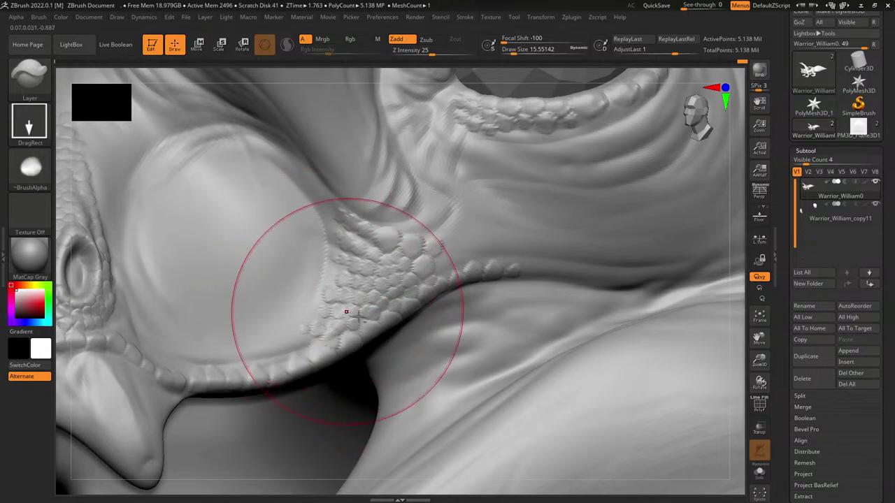
Step: Stamp small scales above the upper lip row, from the rear patch forward to the base of the beak tooth
{"action": "right_click_drag", "start_coordinate": [357, 306], "coordinate": [465, 263], "text": "alt"}
{"action": "right_click_drag", "start_coordinate": [414, 300], "coordinate": [296, 384], "text": "ctrl"}
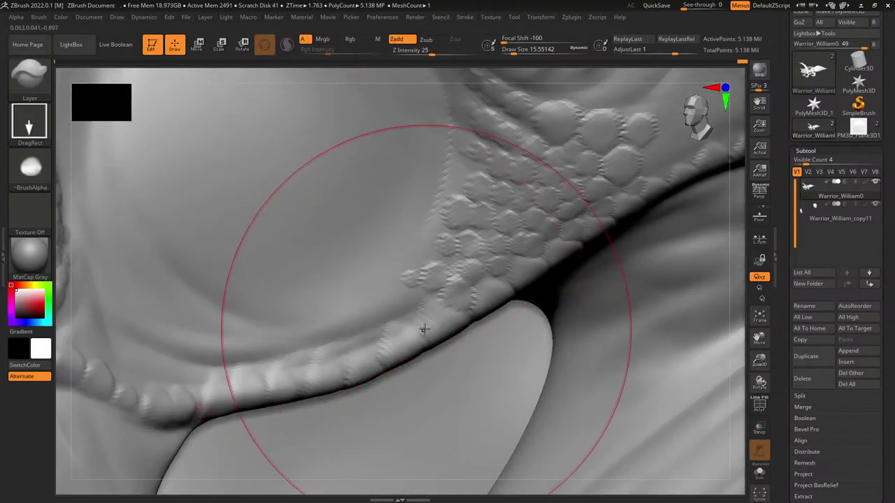
{"action": "mouse_move", "coordinate": [385, 357]}
{"action": "left_mouse_down"}
{"action": "mouse_move", "coordinate": [370, 368]}
{"action": "mouse_move", "coordinate": [311, 370]}
{"action": "mouse_move", "coordinate": [297, 383]}
{"action": "left_mouse_up"}
{"action": "mouse_move", "coordinate": [198, 372]}
{"action": "left_mouse_down"}
{"action": "mouse_move", "coordinate": [196, 382]}
{"action": "mouse_move", "coordinate": [175, 381]}
{"action": "left_mouse_up"}
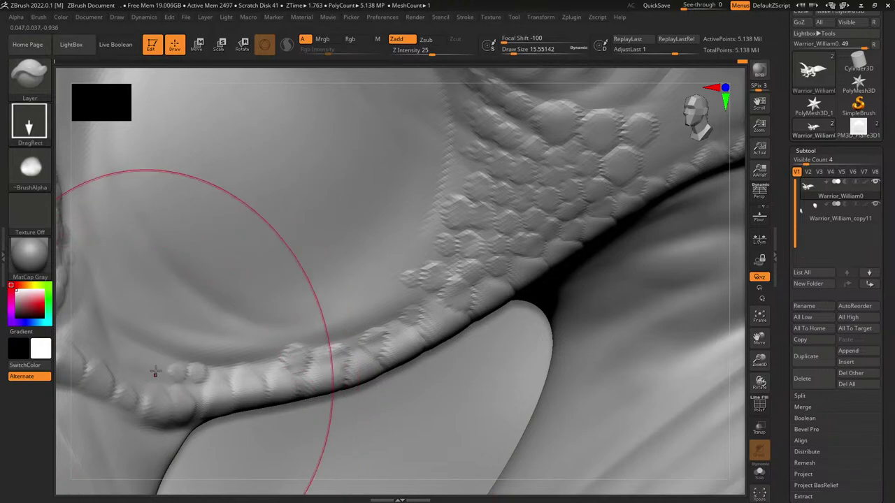
{"action": "left_click_drag", "start_coordinate": [141, 357], "coordinate": [122, 368]}
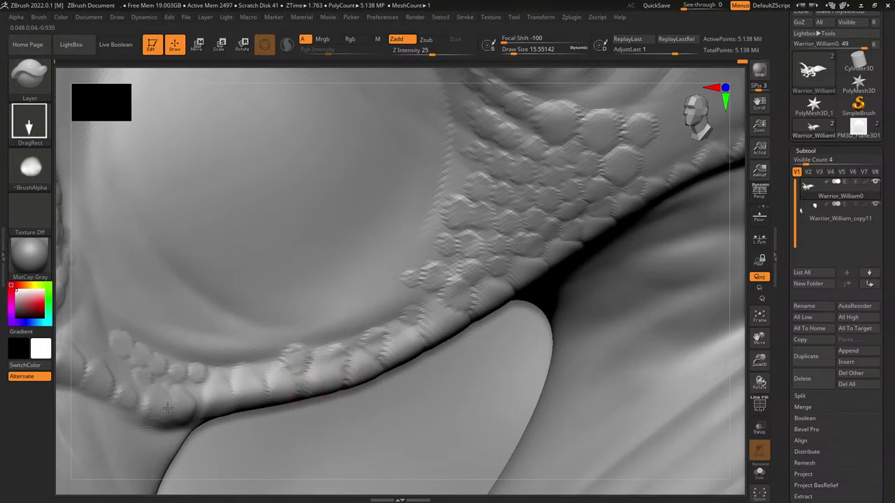
{"action": "left_click_drag", "start_coordinate": [167, 408], "coordinate": [169, 409]}
Step: Fill the smooth skin above the beak tooth, between the nostril and the oval bulge, with small scales
{"action": "right_click_drag", "start_coordinate": [193, 384], "coordinate": [440, 363]}
{"action": "left_click_drag", "start_coordinate": [270, 376], "coordinate": [261, 379]}
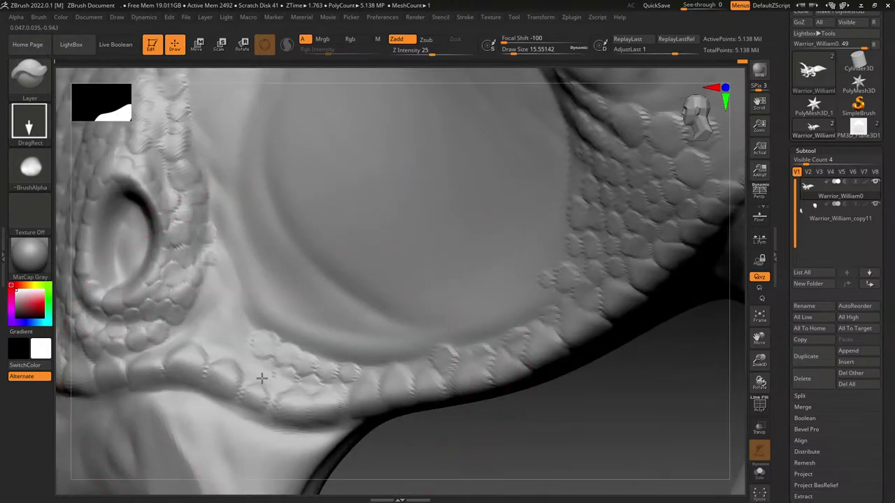
{"action": "right_click_drag", "start_coordinate": [255, 388], "coordinate": [214, 371]}
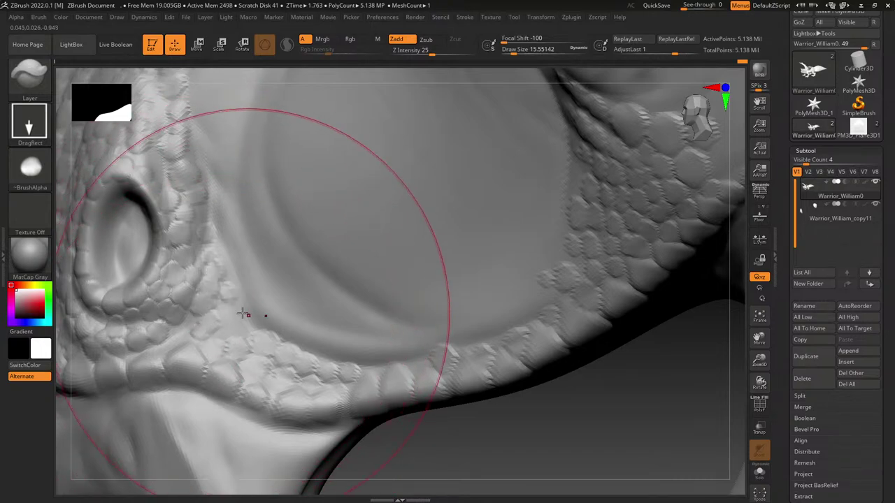
{"action": "right_click_drag", "start_coordinate": [187, 319], "coordinate": [196, 334]}
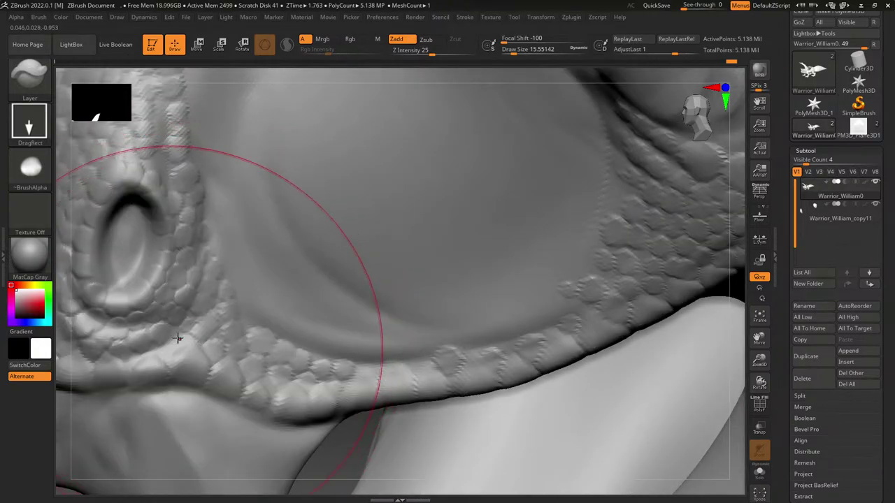
{"action": "left_click_drag", "start_coordinate": [178, 355], "coordinate": [179, 358]}
Step: Add a row of tiny scales along the lower edge of the smooth oval bulge, above the lip scales
{"action": "right_click_drag", "start_coordinate": [168, 362], "coordinate": [356, 314]}
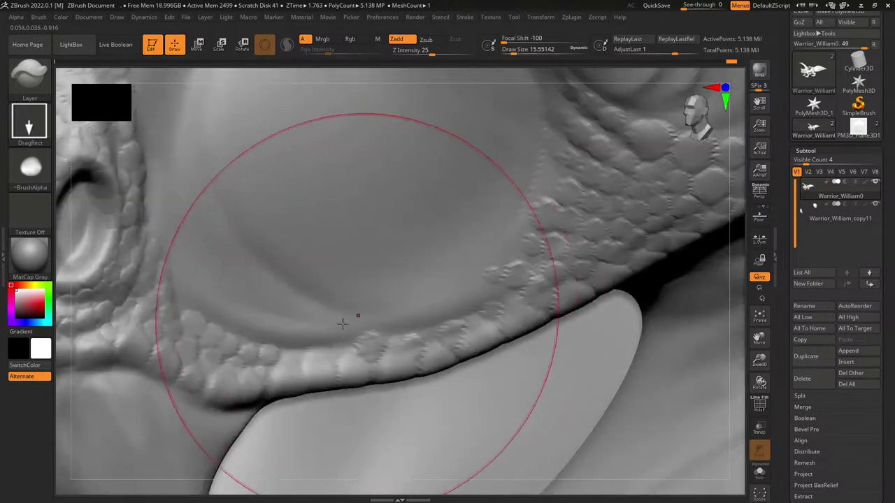
{"action": "mouse_move", "coordinate": [309, 335]}
{"action": "left_mouse_down"}
{"action": "mouse_move", "coordinate": [304, 346]}
{"action": "mouse_move", "coordinate": [287, 345]}
{"action": "left_mouse_up"}
{"action": "mouse_move", "coordinate": [265, 325]}
{"action": "left_mouse_down"}
{"action": "mouse_move", "coordinate": [261, 334]}
{"action": "mouse_move", "coordinate": [202, 304]}
{"action": "mouse_move", "coordinate": [185, 308]}
{"action": "mouse_move", "coordinate": [181, 325]}
{"action": "left_mouse_up"}
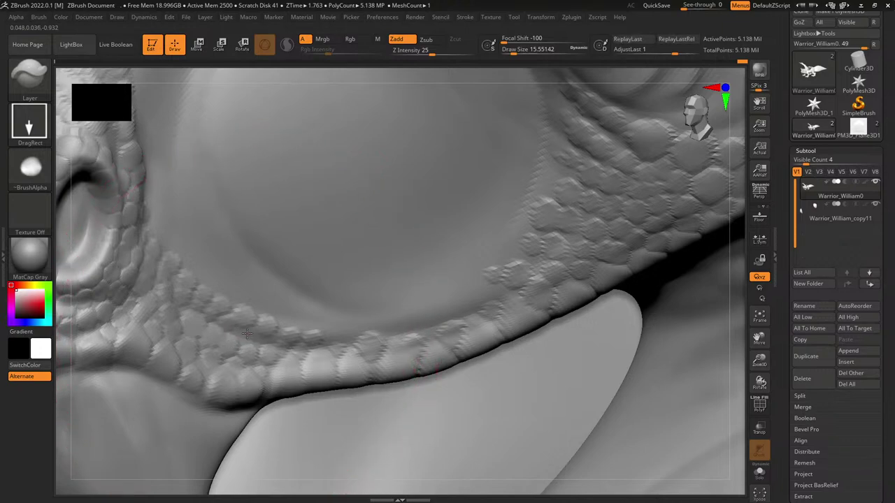
{"action": "mouse_move", "coordinate": [497, 293]}
{"action": "left_mouse_down"}
{"action": "mouse_move", "coordinate": [516, 305]}
{"action": "mouse_move", "coordinate": [475, 324]}
{"action": "left_mouse_up"}
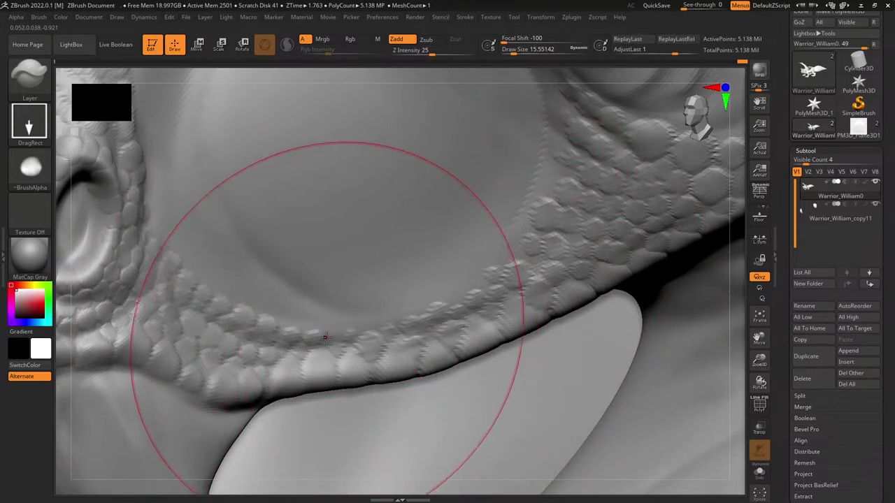
Step: Stamp a row of scales along the rear and upper edge of the smooth oval bulge
{"action": "left_click_drag", "start_coordinate": [544, 187], "coordinate": [563, 212]}
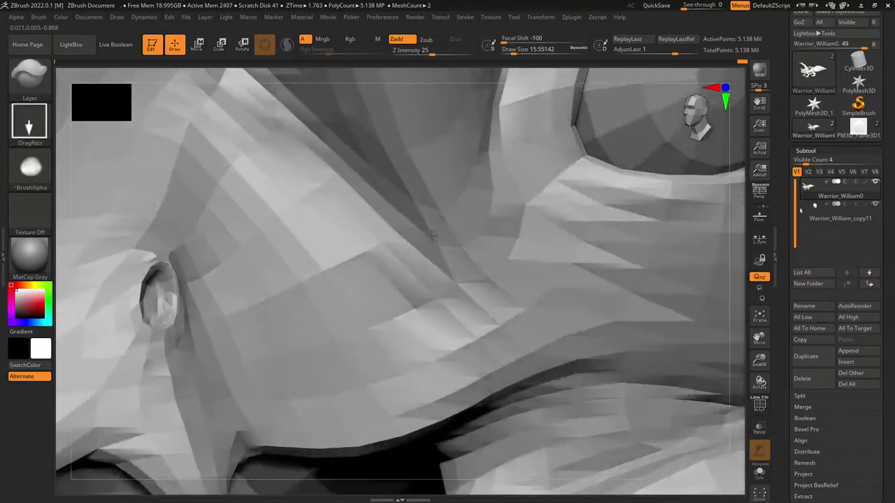
{"action": "mouse_move", "coordinate": [446, 289]}
{"action": "left_mouse_down"}
{"action": "mouse_move", "coordinate": [452, 296]}
{"action": "mouse_move", "coordinate": [454, 275]}
{"action": "left_mouse_up"}
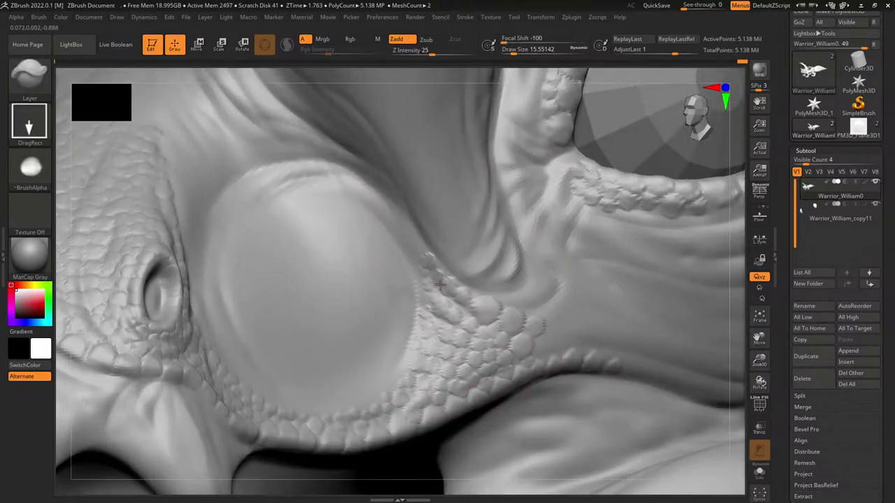
{"action": "left_click_drag", "start_coordinate": [415, 241], "coordinate": [411, 245]}
{"action": "left_click_drag", "start_coordinate": [394, 221], "coordinate": [402, 229]}
{"action": "left_click_drag", "start_coordinate": [382, 202], "coordinate": [390, 210]}
{"action": "mouse_move", "coordinate": [363, 181]}
{"action": "left_mouse_down"}
{"action": "mouse_move", "coordinate": [374, 190]}
{"action": "mouse_move", "coordinate": [289, 169]}
{"action": "left_mouse_up"}
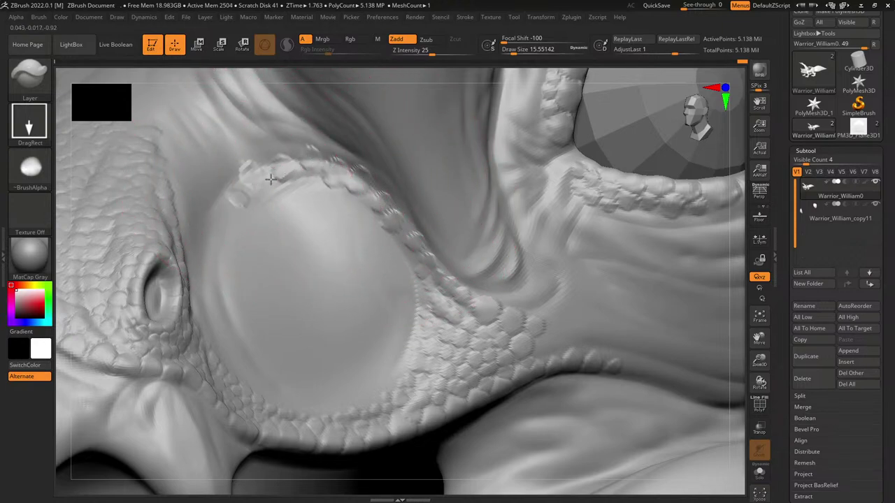
Step: Continue the scale ring down the front edge of the oval bulge toward the nostril side
{"action": "left_click_drag", "start_coordinate": [208, 253], "coordinate": [214, 261]}
{"action": "right_click_drag", "start_coordinate": [218, 223], "coordinate": [200, 264]}
{"action": "left_click_drag", "start_coordinate": [189, 279], "coordinate": [187, 306]}
Step: Switch to the ZGrab01 alpha and stamp a second row of small scales outside the oval bulge's front edge
{"action": "left_click", "coordinate": [28, 183]}
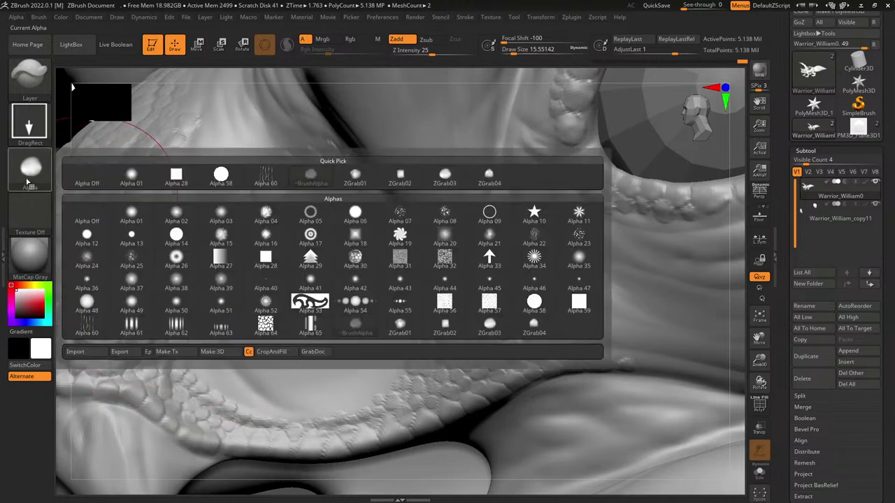
{"action": "left_click", "coordinate": [402, 335]}
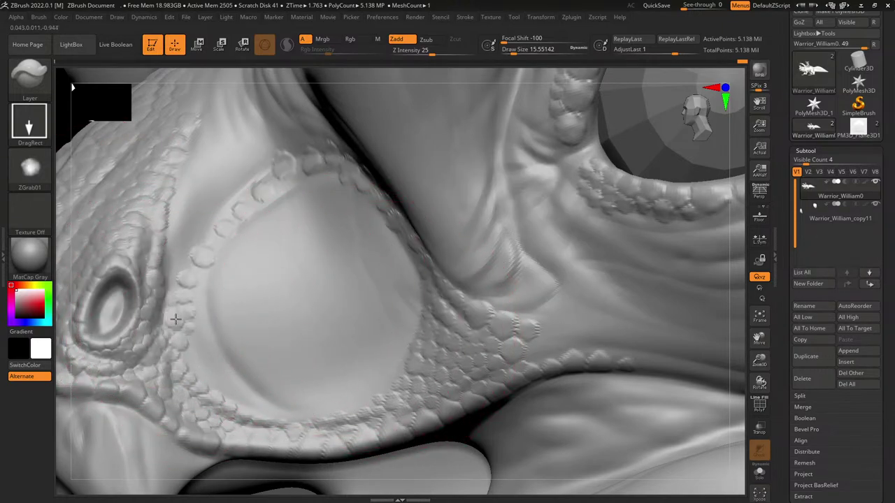
{"action": "mouse_move", "coordinate": [182, 260]}
{"action": "left_mouse_down"}
{"action": "mouse_move", "coordinate": [204, 249]}
{"action": "mouse_move", "coordinate": [206, 210]}
{"action": "left_mouse_up"}
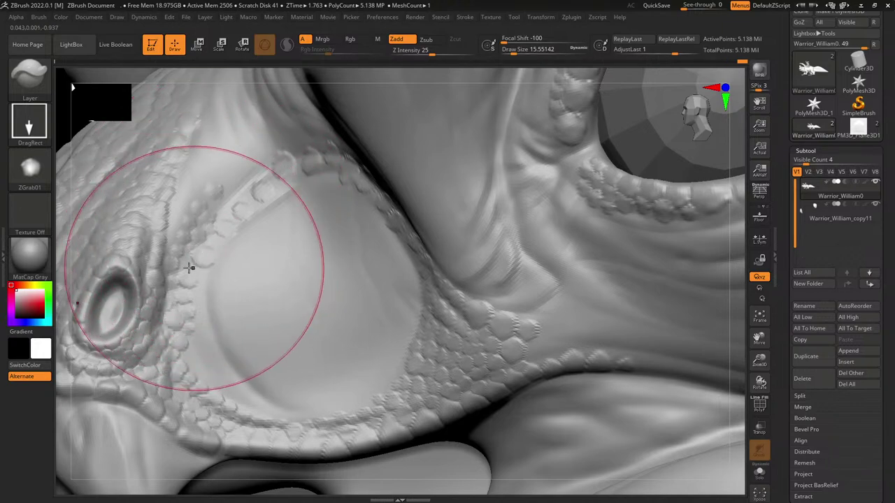
Step: Fill the skin between the nostril and the oval bulge's front and upper-front edge with small scales
{"action": "mouse_move", "coordinate": [188, 267]}
{"action": "left_mouse_down"}
{"action": "mouse_move", "coordinate": [202, 265]}
{"action": "mouse_move", "coordinate": [195, 258]}
{"action": "left_mouse_up"}
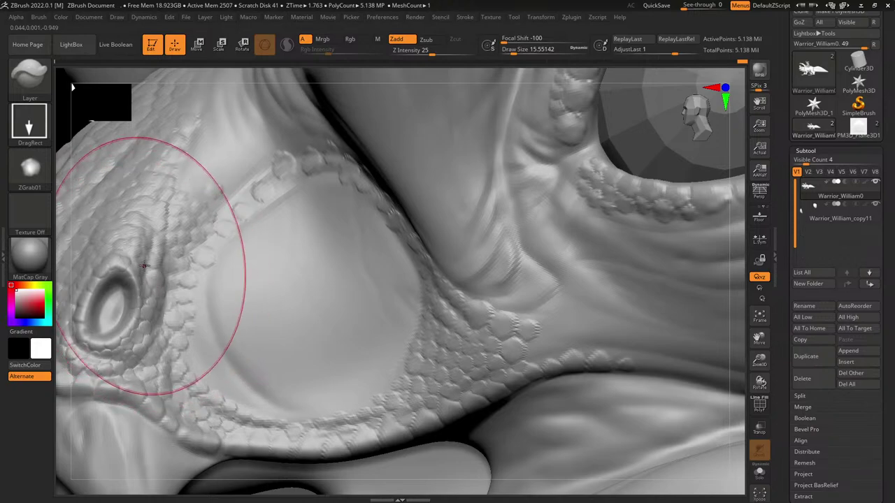
{"action": "mouse_move", "coordinate": [228, 272]}
{"action": "right_mouse_down"}
{"action": "mouse_move", "coordinate": [261, 304]}
{"action": "mouse_move", "coordinate": [323, 317]}
{"action": "mouse_move", "coordinate": [294, 348]}
{"action": "right_mouse_up"}
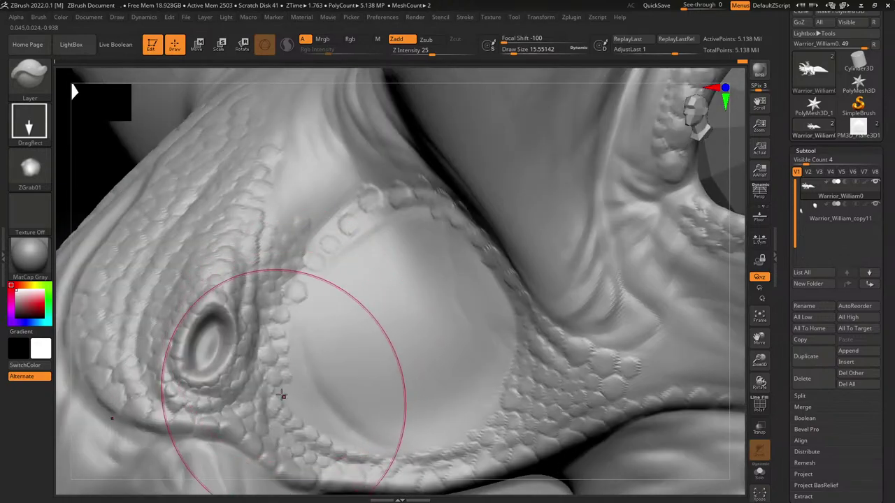
{"action": "right_click_drag", "start_coordinate": [284, 396], "coordinate": [302, 407]}
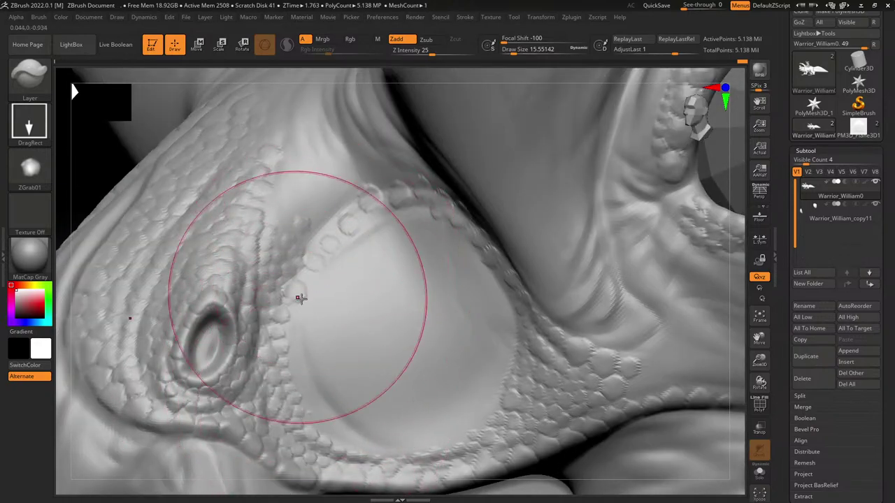
{"action": "left_click_drag", "start_coordinate": [326, 224], "coordinate": [344, 235]}
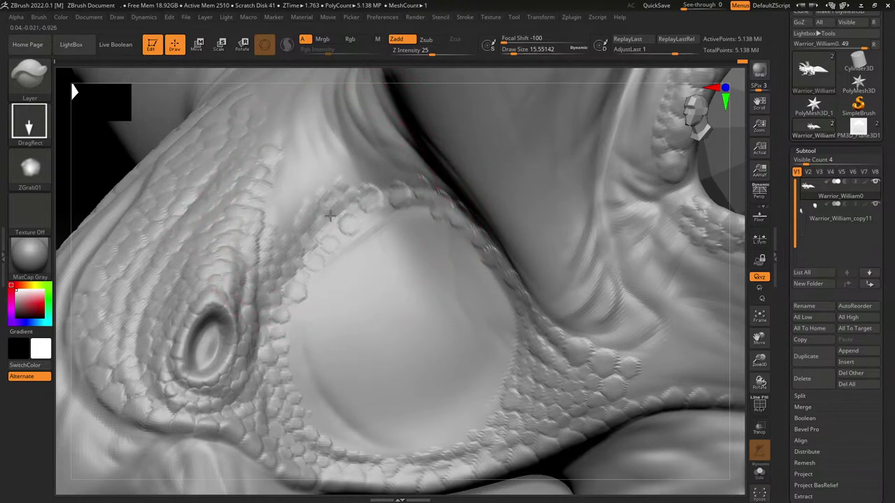
{"action": "left_click_drag", "start_coordinate": [281, 236], "coordinate": [275, 249]}
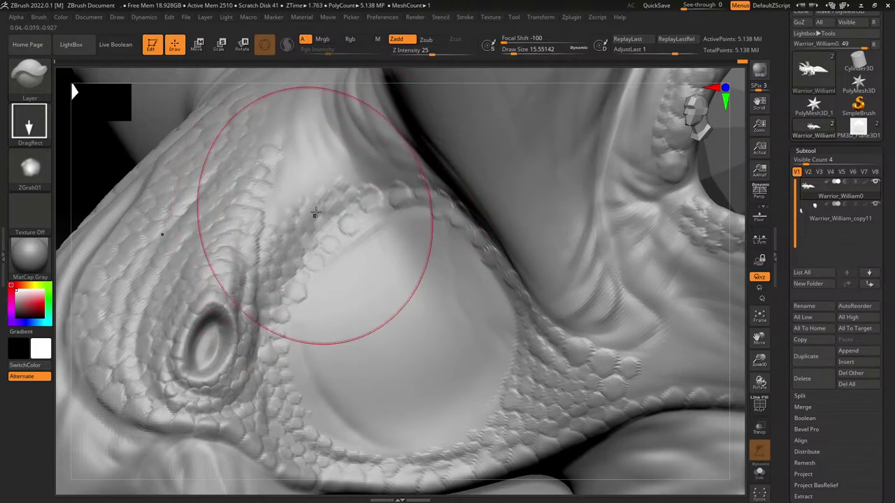
{"action": "left_click_drag", "start_coordinate": [305, 181], "coordinate": [303, 187]}
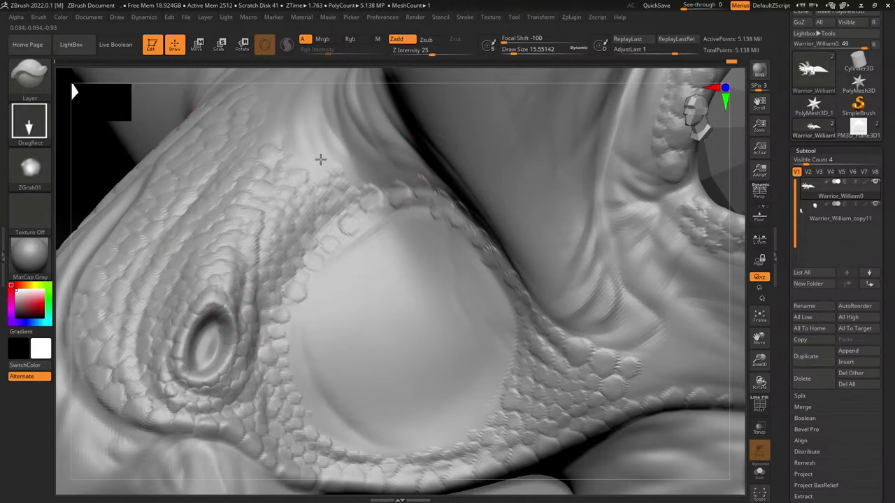
Step: Extend the outer band of small scales over the oval bulge's upper edge and down its rear edge
{"action": "right_click_drag", "start_coordinate": [358, 182], "coordinate": [382, 188]}
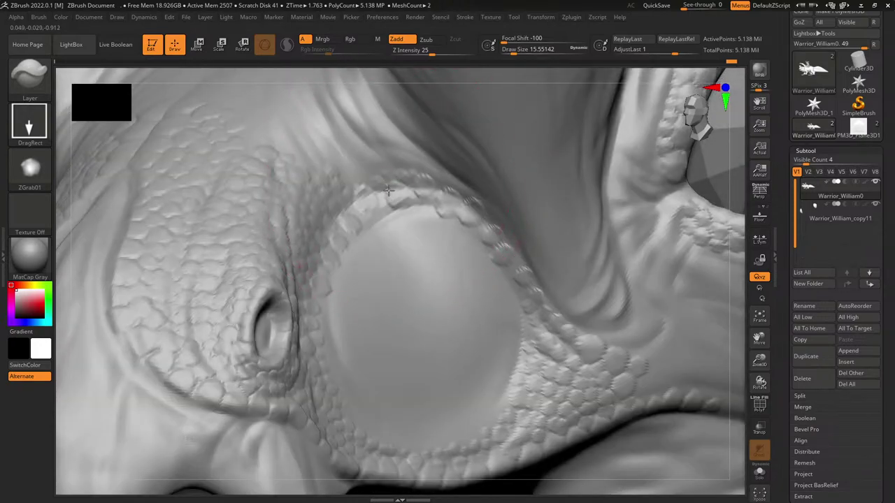
{"action": "left_click_drag", "start_coordinate": [361, 201], "coordinate": [360, 181]}
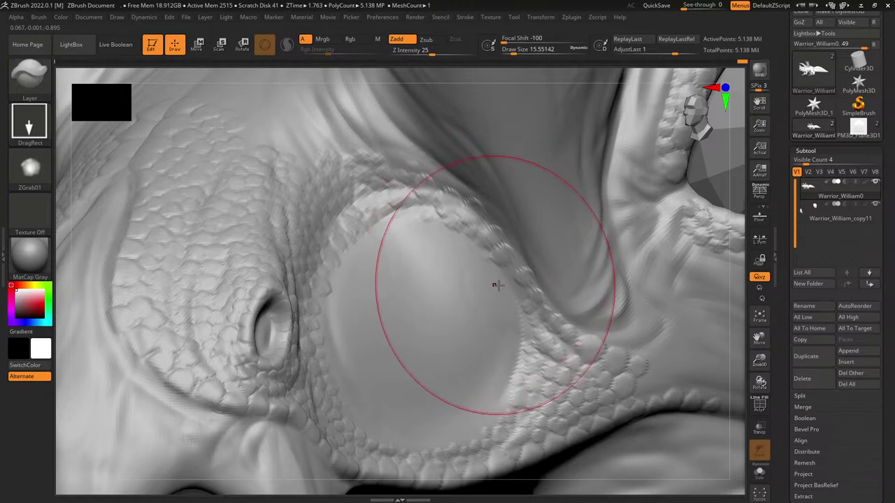
{"action": "left_click_drag", "start_coordinate": [514, 320], "coordinate": [525, 303]}
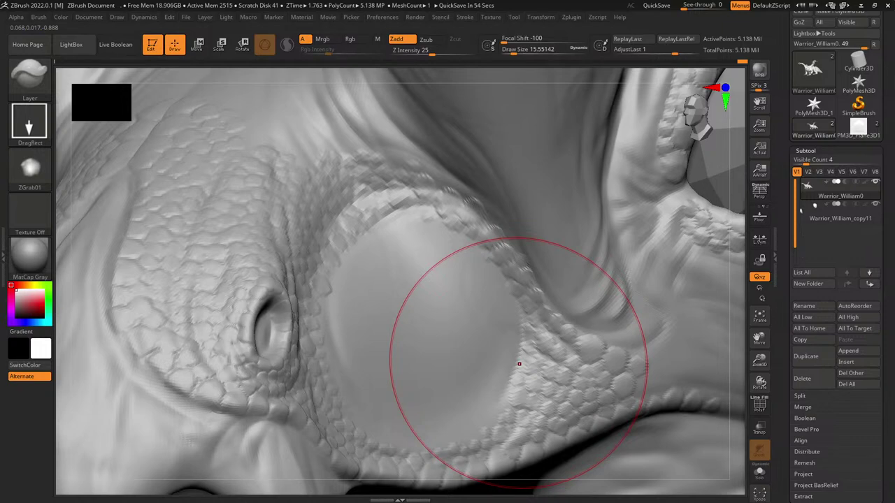
Step: Continue the row of small scales along the upper lip edge back toward the corner of the mouth
{"action": "mouse_move", "coordinate": [579, 345]}
{"action": "right_mouse_down", "text": "alt"}
{"action": "mouse_move", "coordinate": [480, 333]}
{"action": "mouse_move", "coordinate": [499, 339]}
{"action": "mouse_move", "coordinate": [496, 330]}
{"action": "right_mouse_up", "text": "alt"}
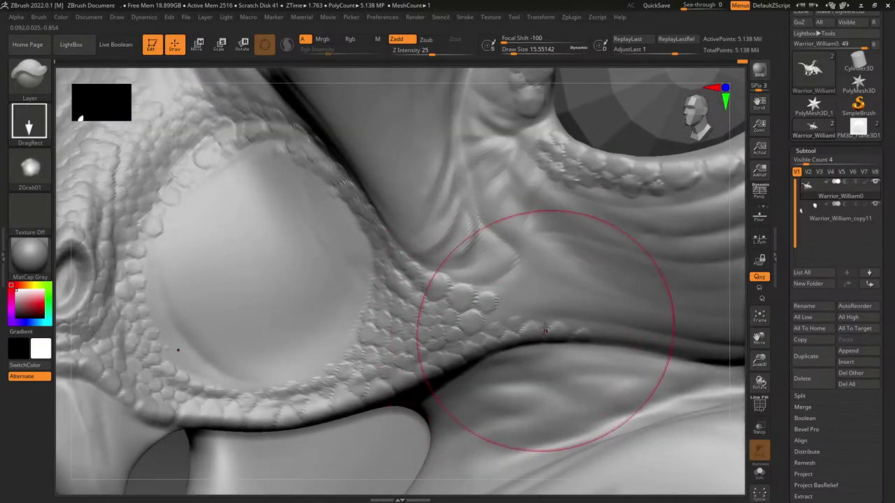
{"action": "mouse_move", "coordinate": [627, 343]}
{"action": "left_mouse_down"}
{"action": "mouse_move", "coordinate": [641, 361]}
{"action": "mouse_move", "coordinate": [670, 344]}
{"action": "left_mouse_up"}
{"action": "mouse_move", "coordinate": [639, 313]}
{"action": "right_mouse_down", "text": "alt"}
{"action": "mouse_move", "coordinate": [459, 266]}
{"action": "mouse_move", "coordinate": [588, 280]}
{"action": "right_mouse_up", "text": "alt"}
{"action": "mouse_move", "coordinate": [565, 336]}
{"action": "left_mouse_down"}
{"action": "mouse_move", "coordinate": [583, 344]}
{"action": "mouse_move", "coordinate": [537, 333]}
{"action": "left_mouse_up"}
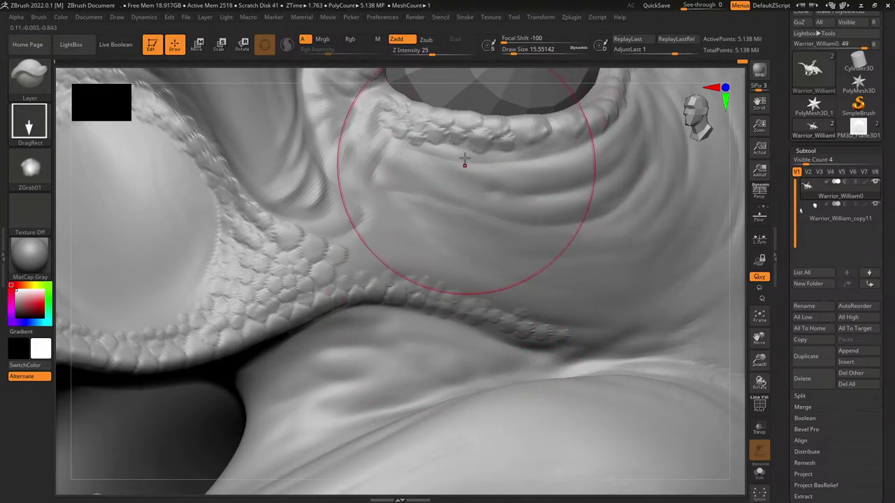
Step: Stamp small scales beneath the lower eyelid and along the front of the eye around its inner corner
{"action": "mouse_move", "coordinate": [465, 156]}
{"action": "left_mouse_down"}
{"action": "mouse_move", "coordinate": [474, 165]}
{"action": "mouse_move", "coordinate": [444, 153]}
{"action": "mouse_move", "coordinate": [451, 158]}
{"action": "left_mouse_up"}
{"action": "left_click_drag", "start_coordinate": [503, 148], "coordinate": [551, 155]}
{"action": "right_click_drag", "start_coordinate": [493, 228], "coordinate": [397, 362], "text": "alt"}
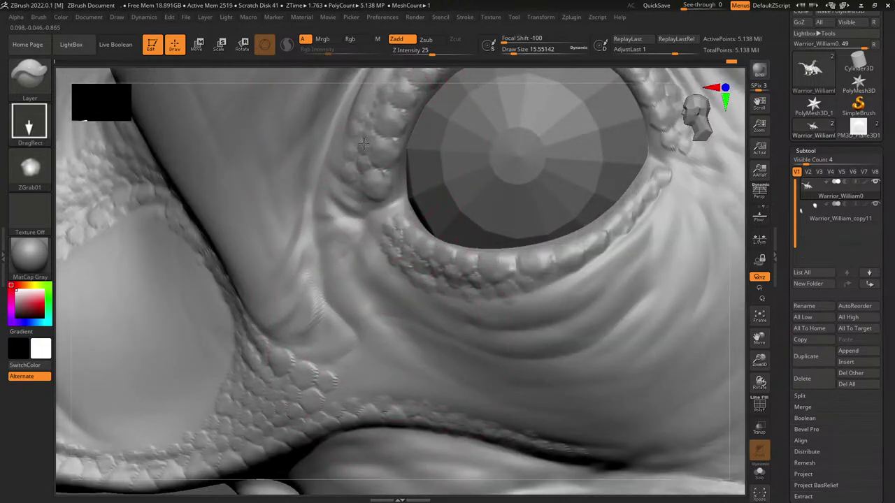
{"action": "right_click_drag", "start_coordinate": [382, 138], "coordinate": [417, 266], "text": "alt"}
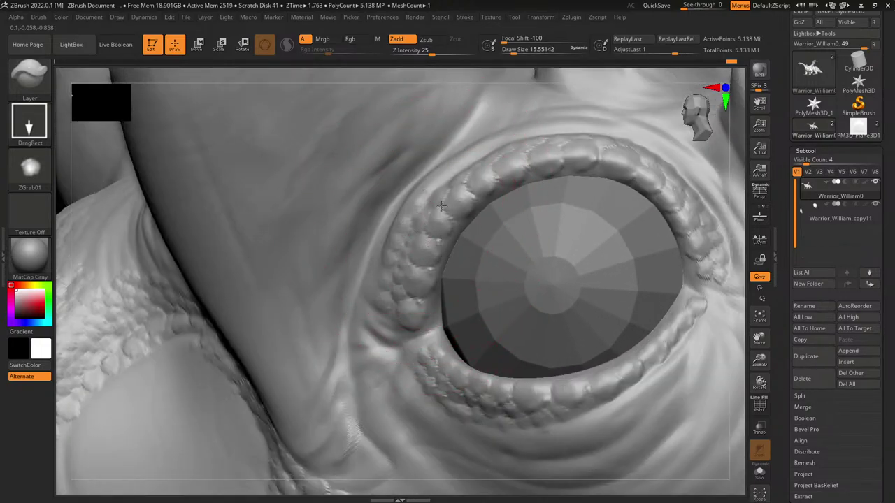
{"action": "right_click_drag", "start_coordinate": [447, 185], "coordinate": [458, 170]}
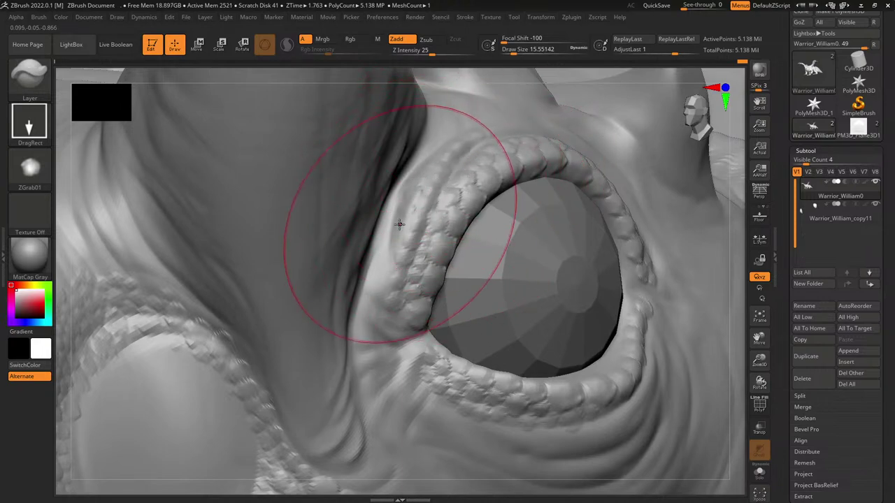
{"action": "left_click_drag", "start_coordinate": [384, 287], "coordinate": [399, 345]}
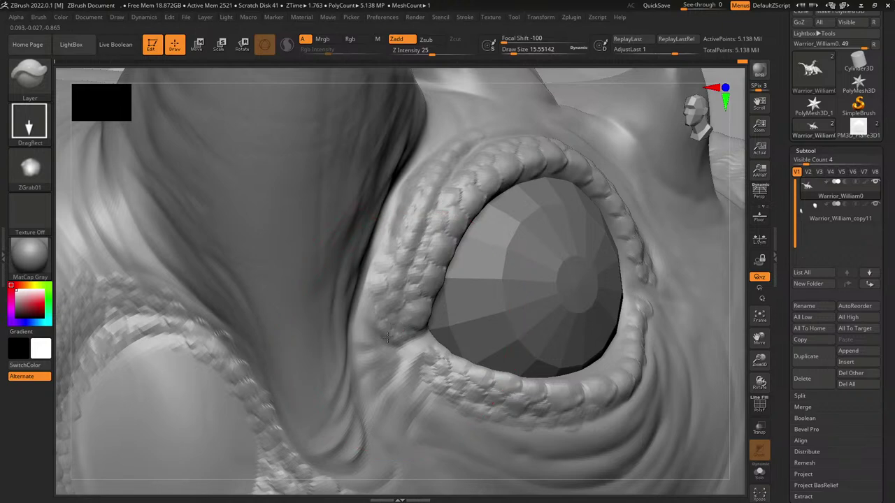
{"action": "right_click_drag", "start_coordinate": [340, 327], "coordinate": [360, 338]}
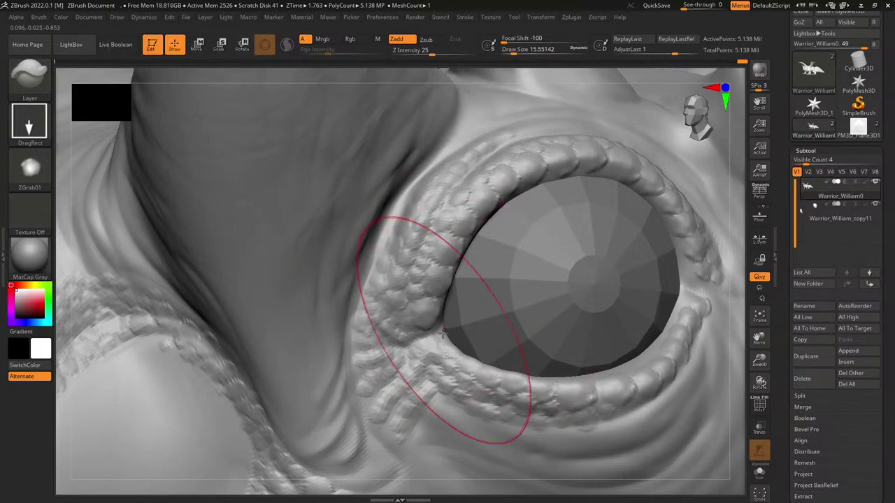
{"action": "key", "text": "ctrl+z"}
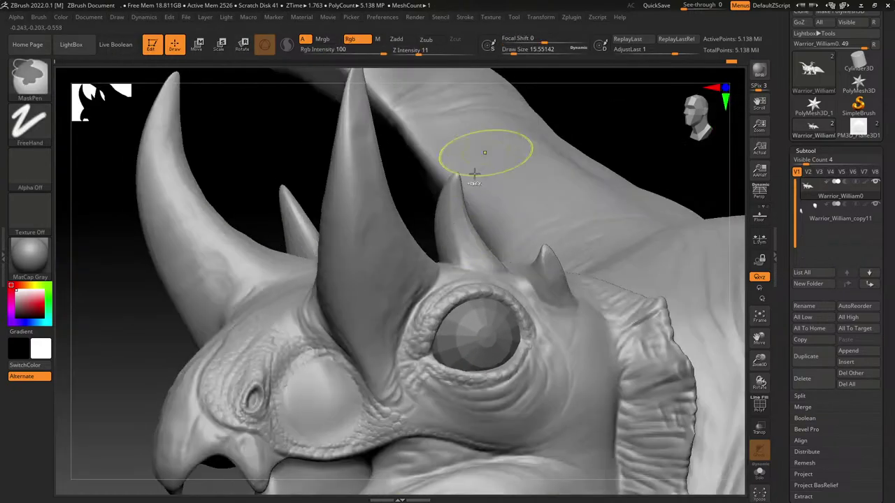
Step: Fill the bare skin between the eye's inner corner and the upper lip with scales
{"action": "right_click_drag", "start_coordinate": [474, 176], "coordinate": [407, 244]}
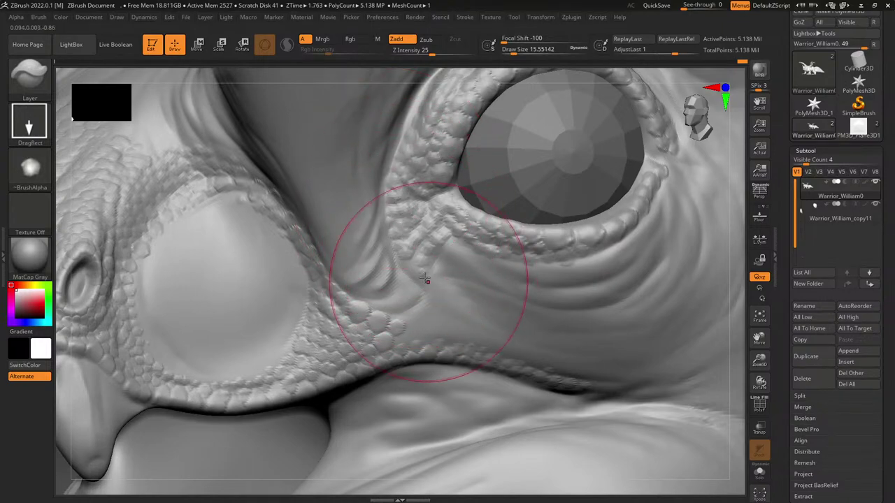
{"action": "mouse_move", "coordinate": [433, 290]}
{"action": "left_mouse_down"}
{"action": "mouse_move", "coordinate": [449, 311]}
{"action": "mouse_move", "coordinate": [413, 330]}
{"action": "mouse_move", "coordinate": [421, 341]}
{"action": "mouse_move", "coordinate": [405, 346]}
{"action": "mouse_move", "coordinate": [469, 335]}
{"action": "left_mouse_up"}
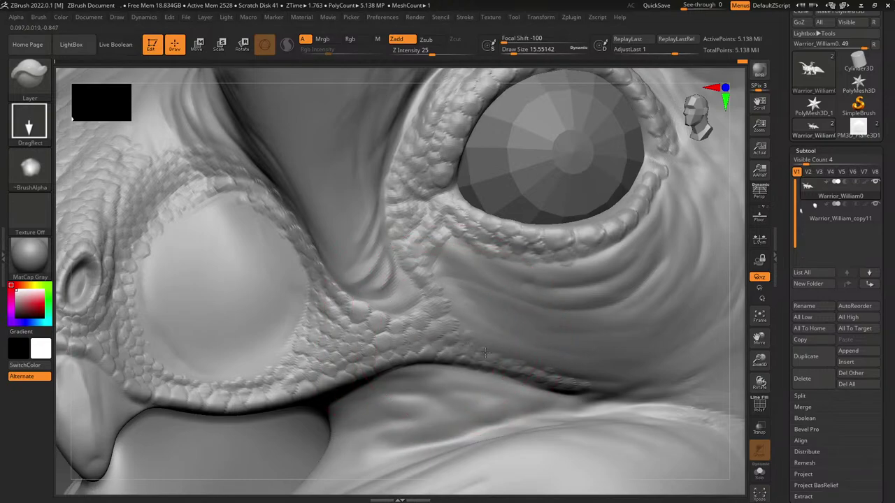
Step: Switch the Layer brush to the square ZGrab02 alpha and bring the creature's belly into view
{"action": "right_click_drag", "start_coordinate": [595, 342], "coordinate": [352, 281], "text": "alt"}
{"action": "right_click_drag", "start_coordinate": [464, 412], "coordinate": [475, 192], "text": "alt"}
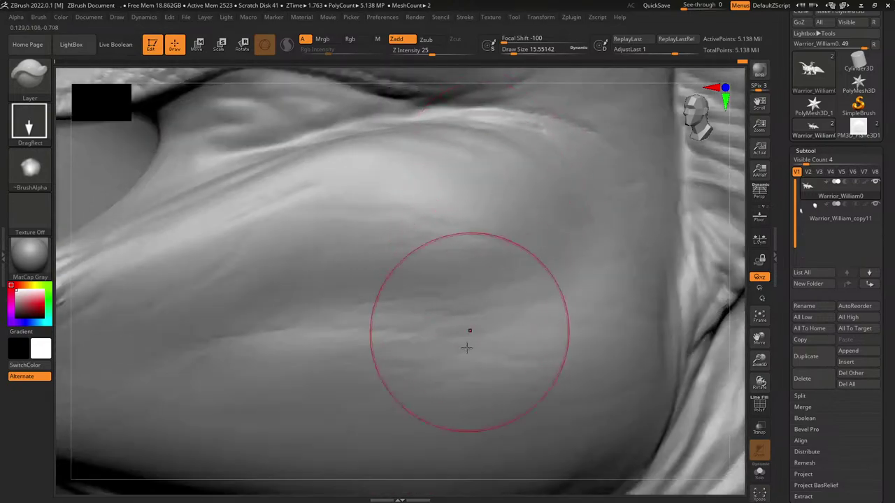
{"action": "right_click_drag", "start_coordinate": [468, 348], "coordinate": [420, 203], "text": "ctrl"}
{"action": "left_click", "coordinate": [29, 170]}
{"action": "left_click", "coordinate": [415, 325]}
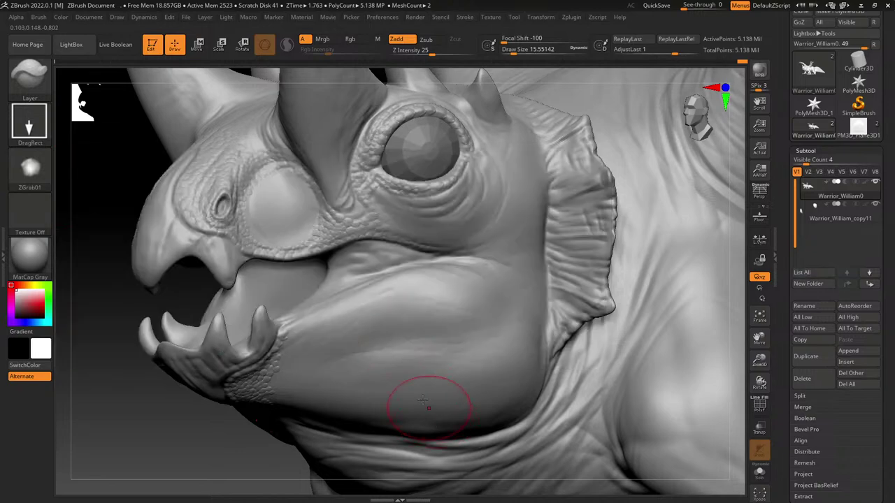
{"action": "left_click", "coordinate": [31, 170]}
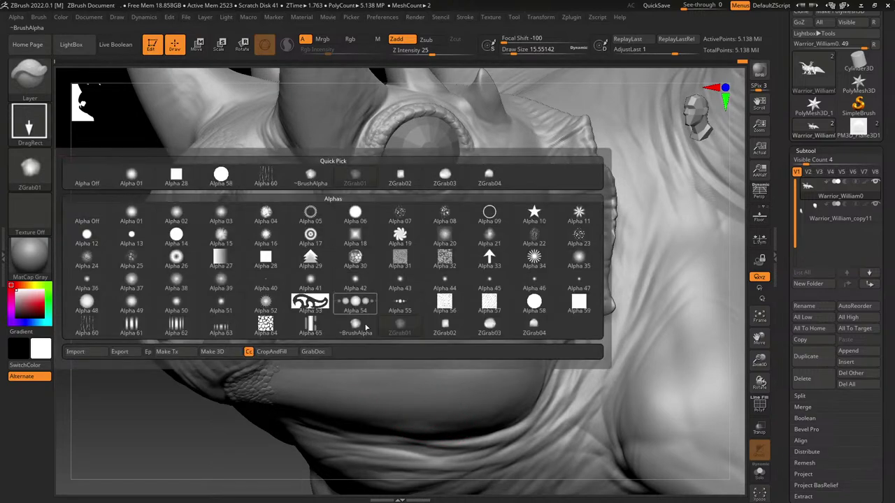
{"action": "left_click", "coordinate": [450, 327]}
{"action": "right_click_drag", "start_coordinate": [375, 414], "coordinate": [504, 235], "text": "alt"}
{"action": "right_click_drag", "start_coordinate": [479, 310], "coordinate": [488, 239]}
{"action": "left_click_drag", "start_coordinate": [627, 247], "coordinate": [630, 270]}
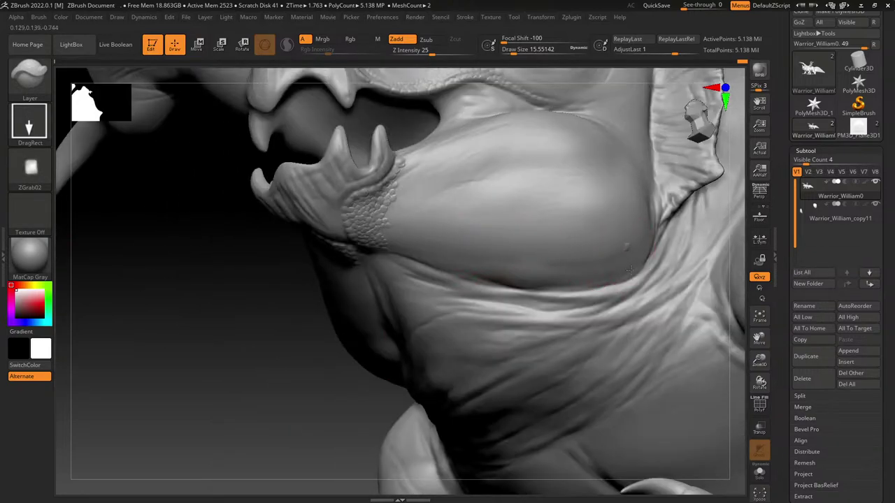
{"action": "right_click_drag", "start_coordinate": [608, 350], "coordinate": [461, 281], "text": "alt"}
Step: Try a mirrored pair of square scales on the upper belly, undo them and set the Z Intensity to 17
{"action": "left_click_drag", "start_coordinate": [370, 336], "coordinate": [445, 330]}
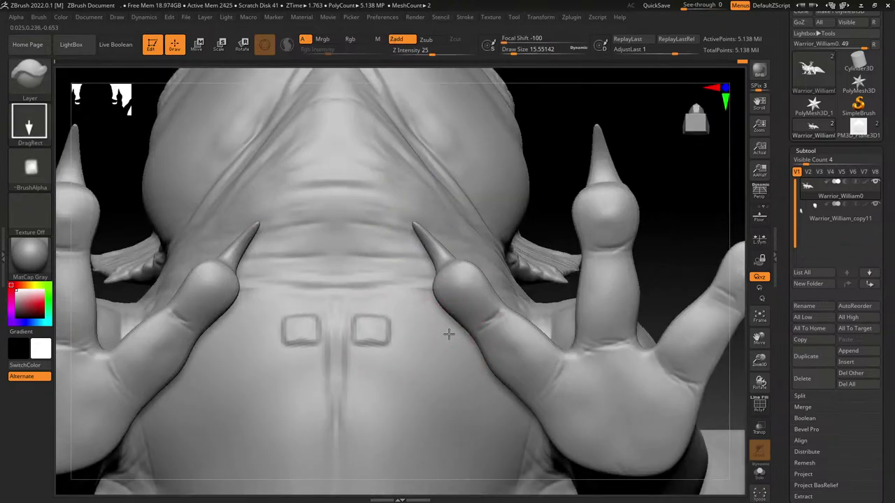
{"action": "left_click", "coordinate": [419, 52]}
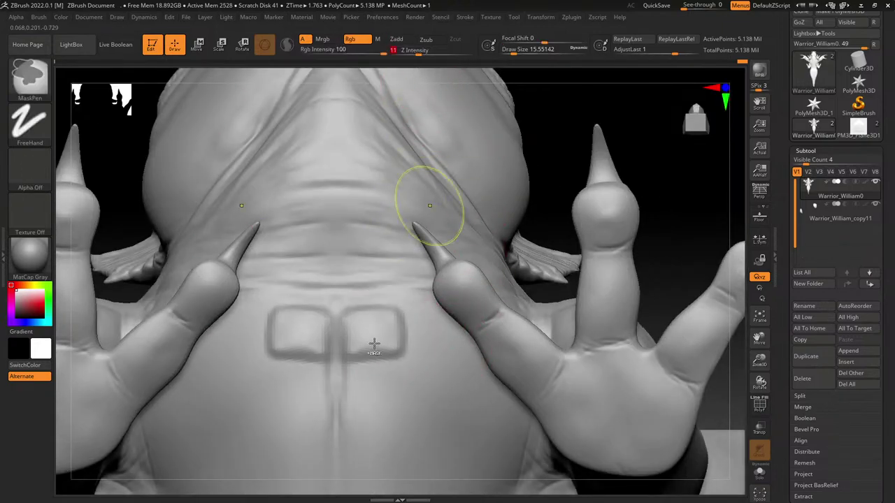
{"action": "key", "text": "ctrl+z"}
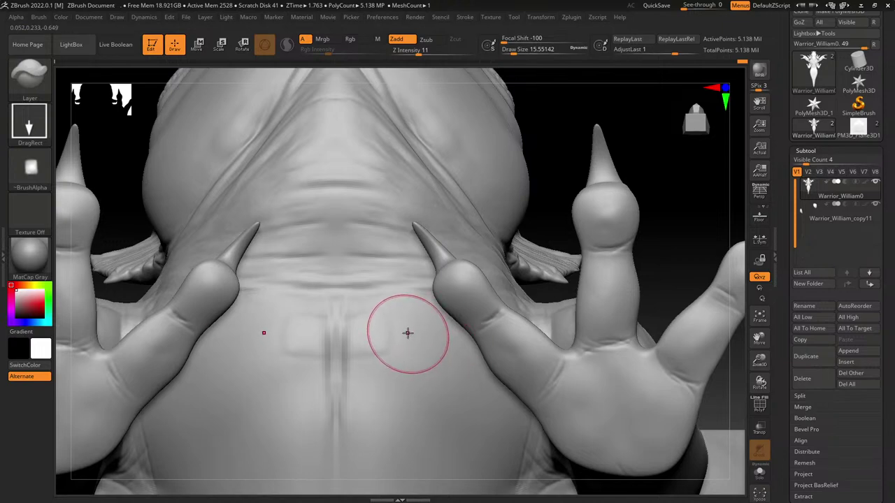
{"action": "key", "text": "ctrl"}
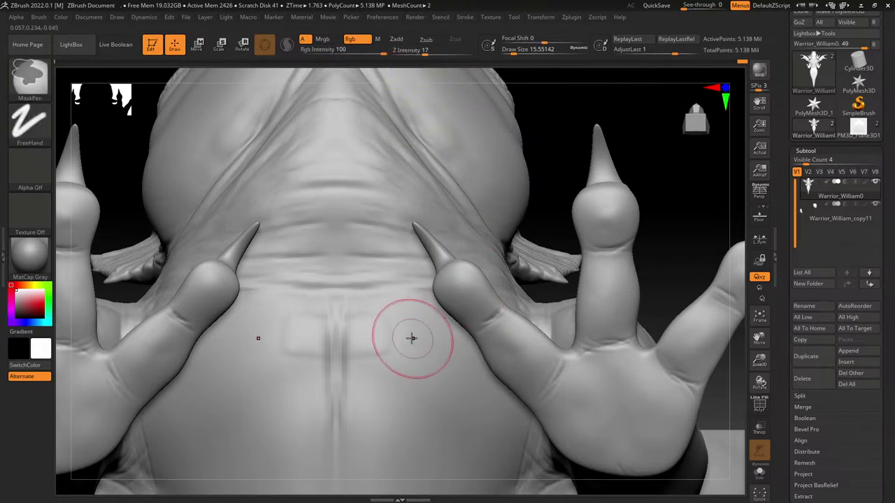
Step: Stamp a mirrored row of square scales across the upper belly and a column down beside the midline groove
{"action": "left_click_drag", "start_coordinate": [359, 329], "coordinate": [363, 399]}
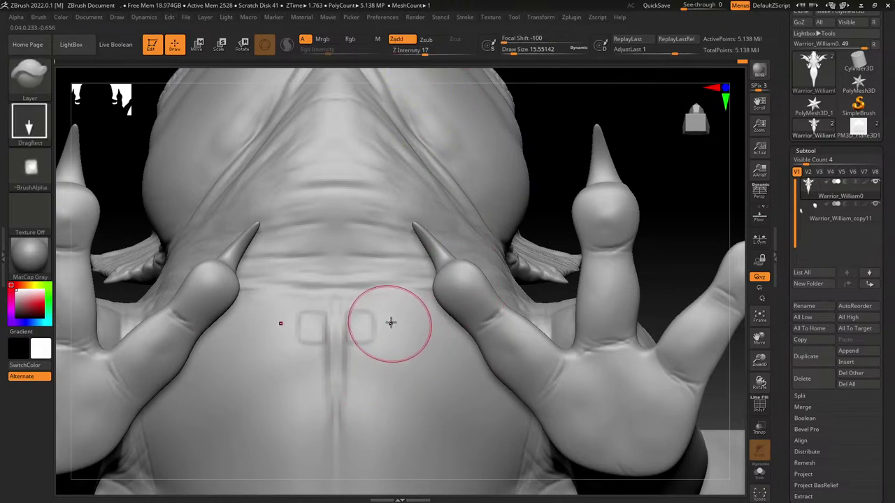
{"action": "left_click_drag", "start_coordinate": [392, 321], "coordinate": [388, 395]}
{"action": "left_click_drag", "start_coordinate": [419, 323], "coordinate": [443, 375]}
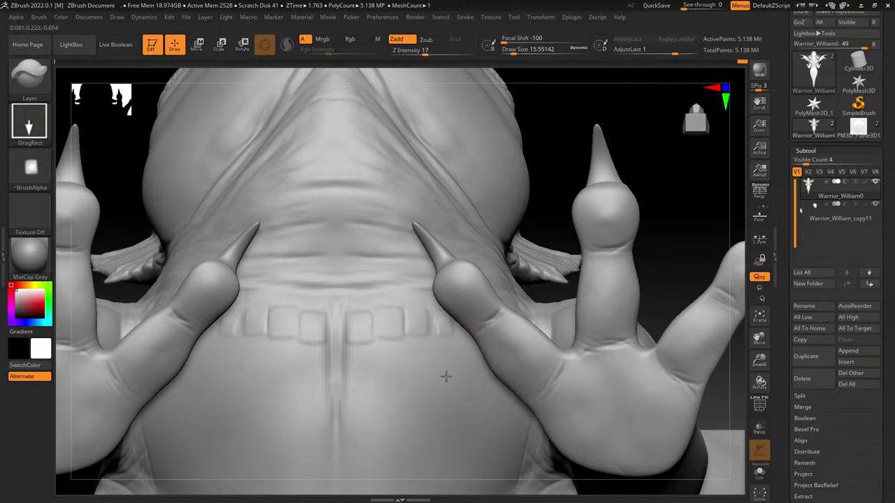
{"action": "left_click_drag", "start_coordinate": [358, 409], "coordinate": [353, 462]}
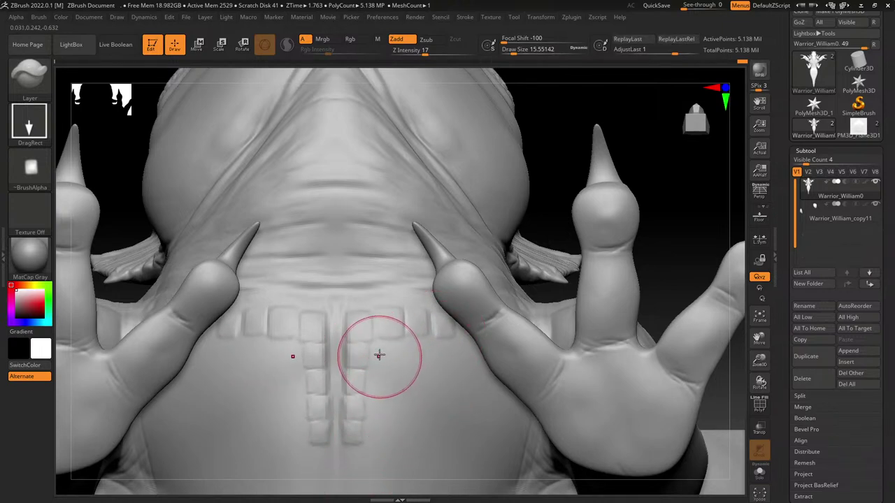
Step: Stamp the second and third rows of square belly scales outward from the midline column
{"action": "left_click_drag", "start_coordinate": [380, 352], "coordinate": [404, 401]}
{"action": "left_click_drag", "start_coordinate": [431, 345], "coordinate": [427, 396]}
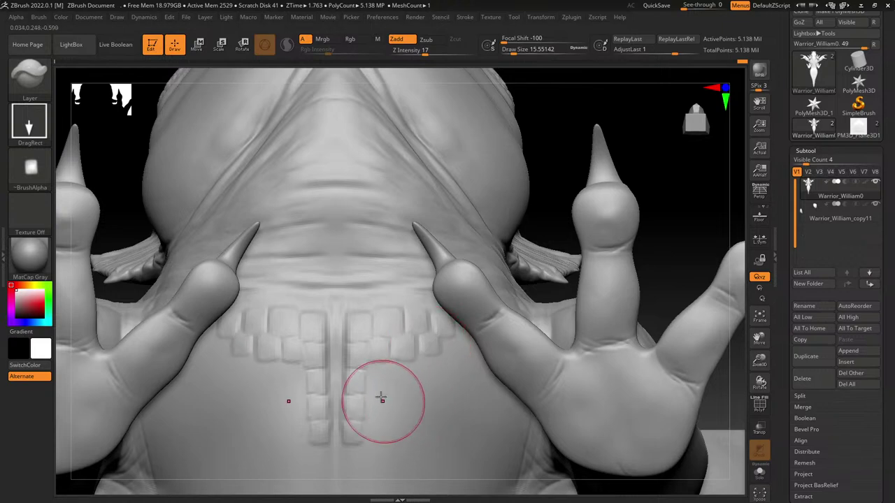
{"action": "left_click_drag", "start_coordinate": [377, 374], "coordinate": [377, 426]}
{"action": "left_click_drag", "start_coordinate": [395, 372], "coordinate": [439, 406]}
{"action": "left_click_drag", "start_coordinate": [455, 362], "coordinate": [453, 403]}
Step: Add a fourth row of square scales below the existing belly rows, running out to the flank
{"action": "left_click_drag", "start_coordinate": [373, 397], "coordinate": [395, 443]}
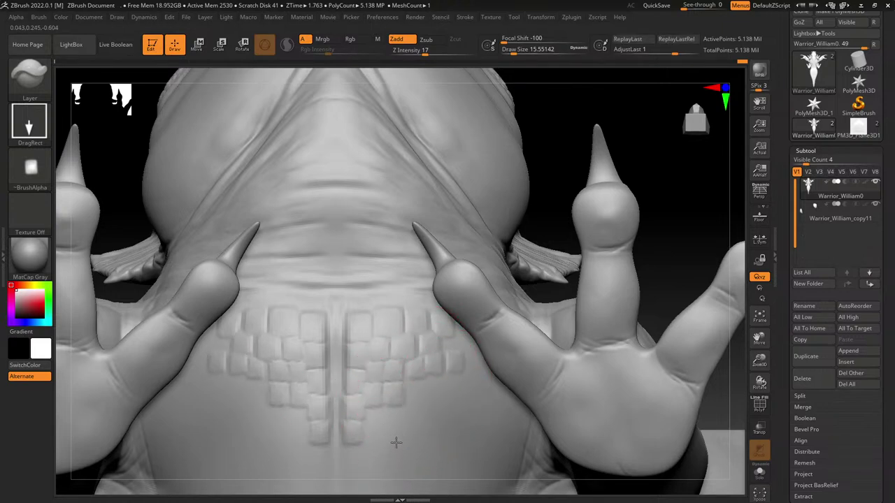
{"action": "left_click_drag", "start_coordinate": [414, 387], "coordinate": [435, 427]}
{"action": "left_click_drag", "start_coordinate": [453, 380], "coordinate": [456, 433]}
Step: Stamp two more mirrored rows of square scales across the belly, below the existing rows and outward to the flank
{"action": "right_click_drag", "start_coordinate": [438, 381], "coordinate": [438, 324], "text": "alt"}
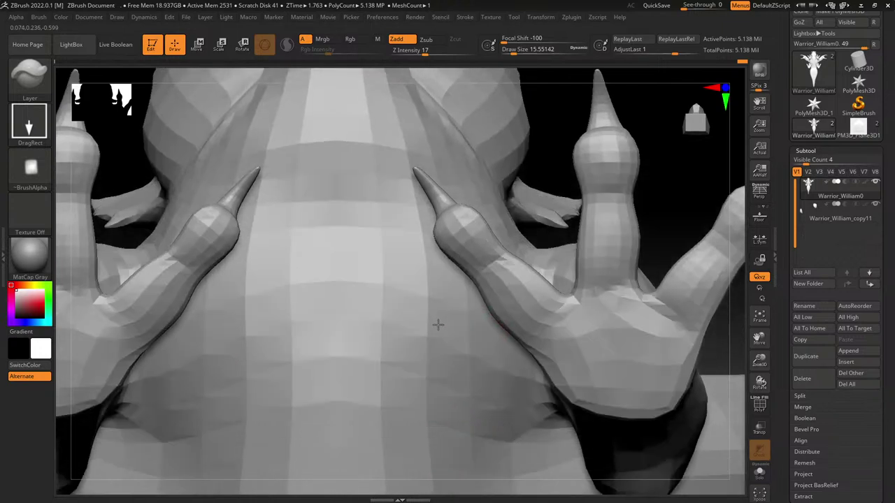
{"action": "key", "text": "d"}
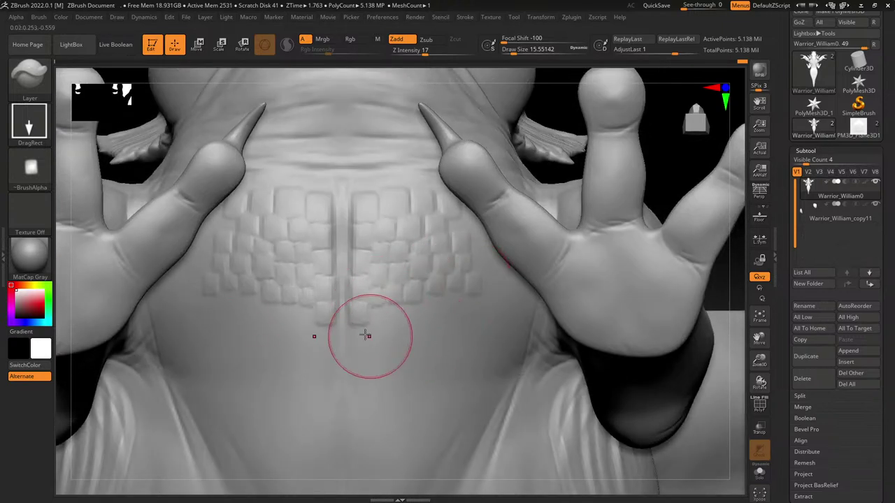
{"action": "left_click_drag", "start_coordinate": [379, 320], "coordinate": [381, 365]}
{"action": "left_click_drag", "start_coordinate": [398, 320], "coordinate": [399, 367]}
{"action": "left_click_drag", "start_coordinate": [426, 313], "coordinate": [427, 358]}
{"action": "left_click_drag", "start_coordinate": [452, 319], "coordinate": [453, 326]}
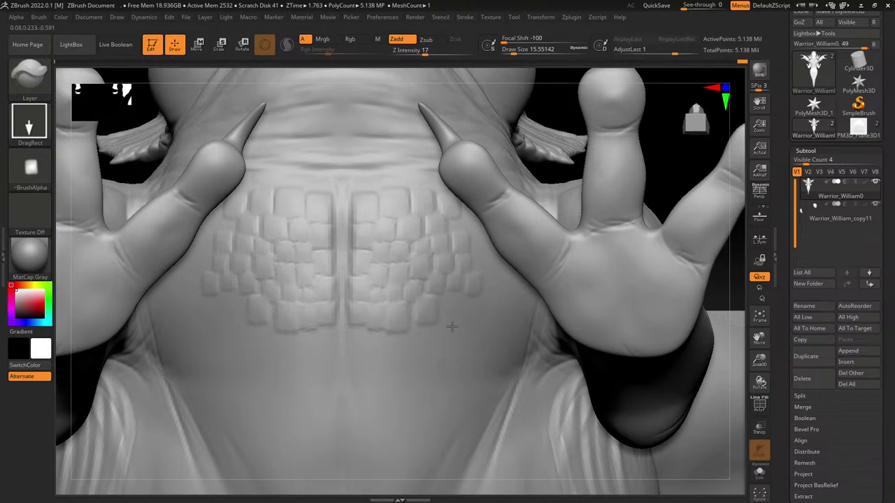
{"action": "left_click_drag", "start_coordinate": [341, 339], "coordinate": [396, 389]}
{"action": "left_click_drag", "start_coordinate": [416, 340], "coordinate": [434, 379]}
{"action": "left_click_drag", "start_coordinate": [454, 341], "coordinate": [454, 386]}
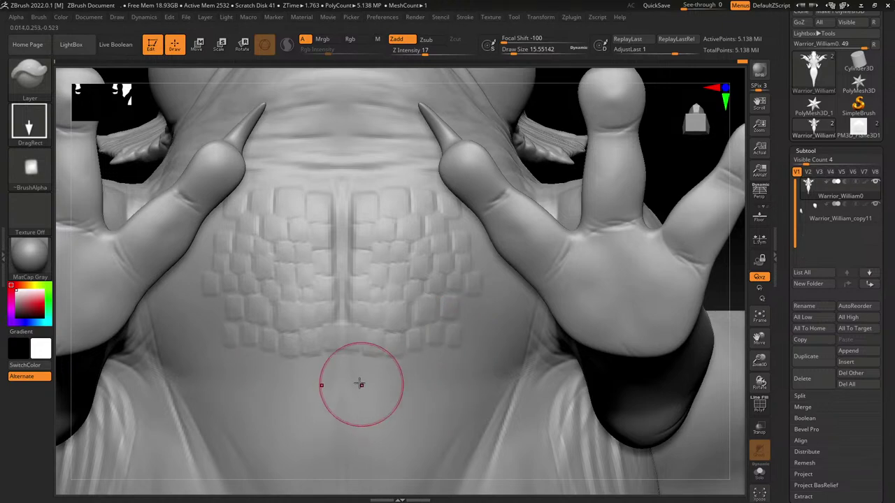
Step: Stamp a mirrored column of square scales down the belly's midline, undoing one stamp and placing it again
{"action": "left_click_drag", "start_coordinate": [360, 385], "coordinate": [358, 415]}
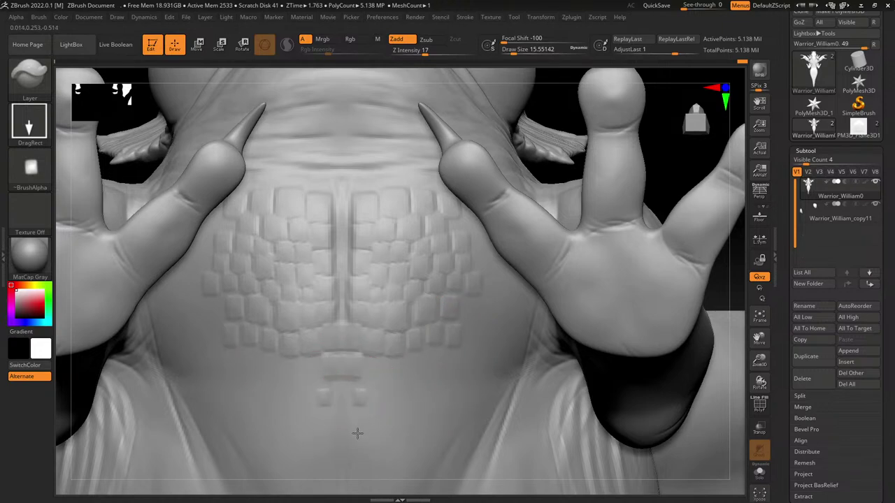
{"action": "right_click_drag", "start_coordinate": [351, 296], "coordinate": [345, 258], "text": "alt"}
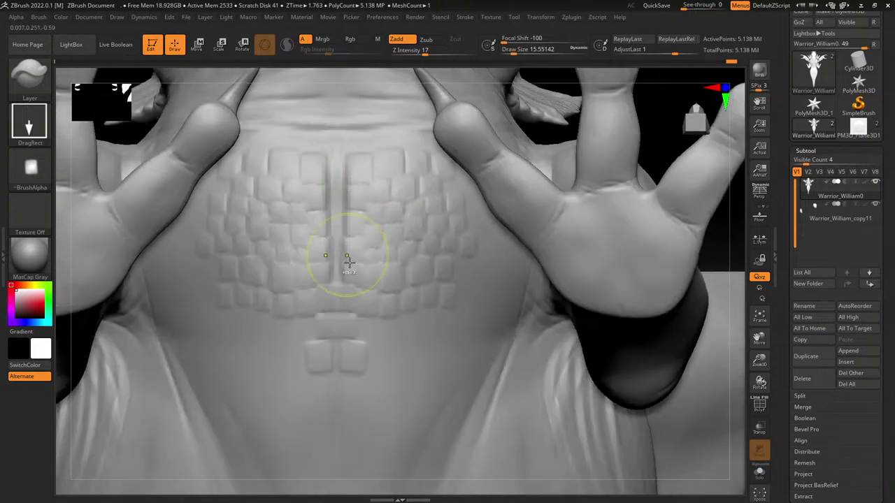
{"action": "key", "text": "ctrl+z"}
{"action": "left_click_drag", "start_coordinate": [349, 361], "coordinate": [349, 364]}
{"action": "right_click_drag", "start_coordinate": [340, 385], "coordinate": [354, 238], "text": "alt"}
{"action": "left_click_drag", "start_coordinate": [362, 236], "coordinate": [362, 298]}
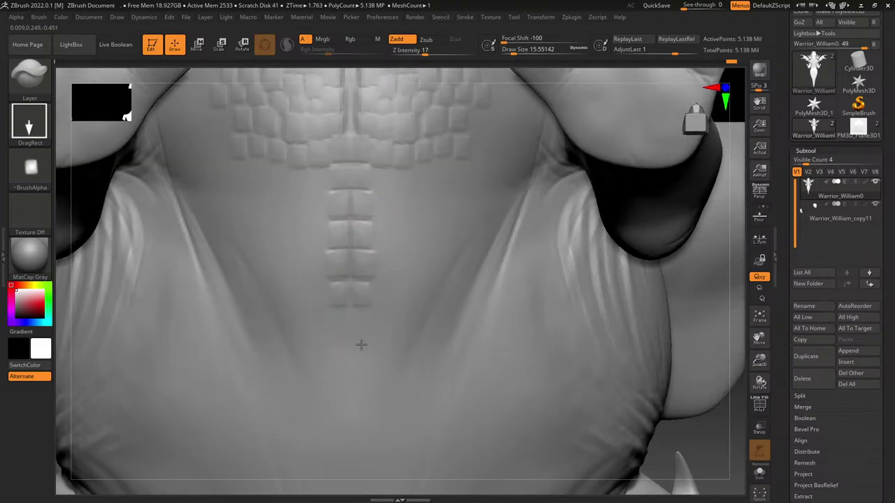
{"action": "mouse_move", "coordinate": [369, 339]}
{"action": "left_mouse_down"}
{"action": "mouse_move", "coordinate": [362, 367]}
{"action": "mouse_move", "coordinate": [364, 354]}
{"action": "left_mouse_up"}
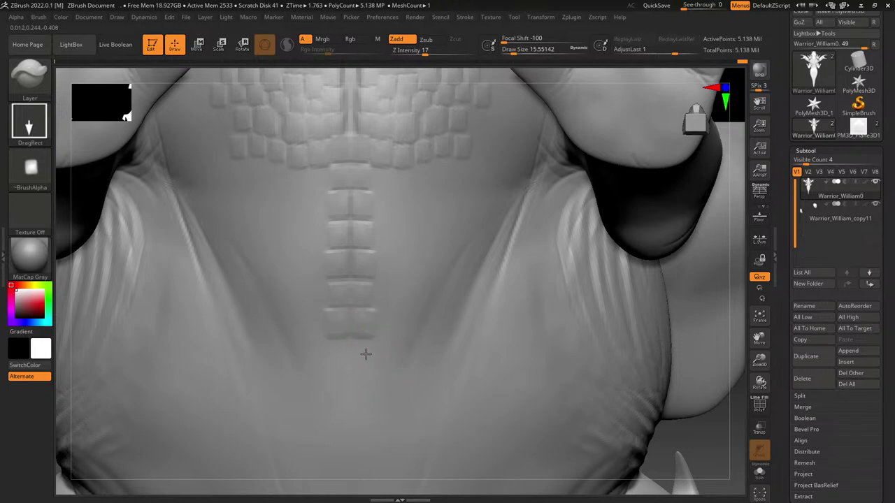
Step: Fill in square scales beside the top of the midline column and extend the lower belly rows out to the flank
{"action": "mouse_move", "coordinate": [411, 209]}
{"action": "left_mouse_down"}
{"action": "mouse_move", "coordinate": [384, 187]}
{"action": "mouse_move", "coordinate": [385, 218]}
{"action": "mouse_move", "coordinate": [404, 200]}
{"action": "mouse_move", "coordinate": [416, 221]}
{"action": "left_mouse_up"}
{"action": "left_click_drag", "start_coordinate": [440, 180], "coordinate": [438, 210]}
{"action": "left_click_drag", "start_coordinate": [456, 174], "coordinate": [449, 222]}
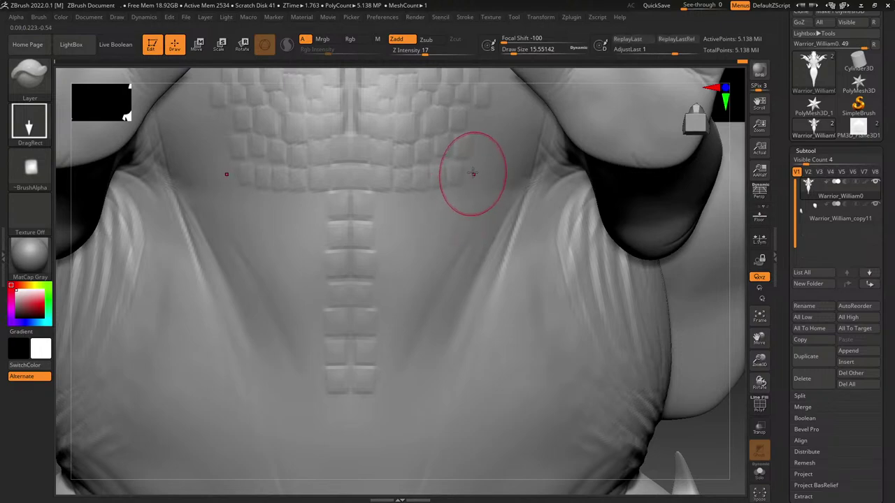
{"action": "mouse_move", "coordinate": [435, 169]}
{"action": "left_mouse_down"}
{"action": "mouse_move", "coordinate": [447, 180]}
{"action": "mouse_move", "coordinate": [450, 141]}
{"action": "left_mouse_up"}
{"action": "left_click_drag", "start_coordinate": [476, 113], "coordinate": [477, 122]}
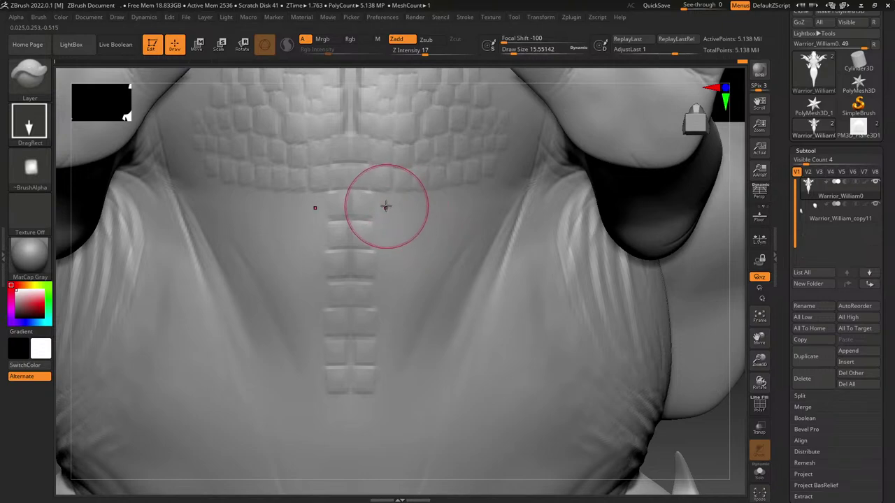
{"action": "left_click_drag", "start_coordinate": [405, 204], "coordinate": [423, 245]}
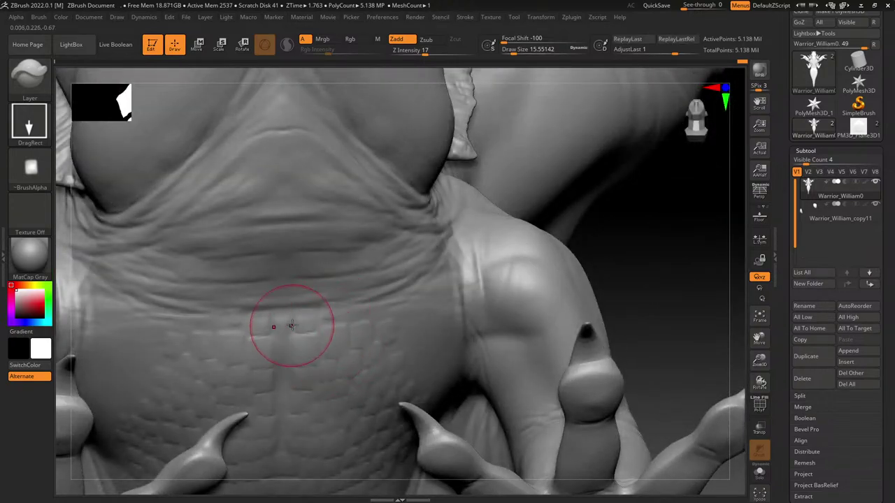
Step: Add square scales along the belly patch's upper edge, just below the throat folds
{"action": "left_click_drag", "start_coordinate": [287, 389], "coordinate": [290, 408]}
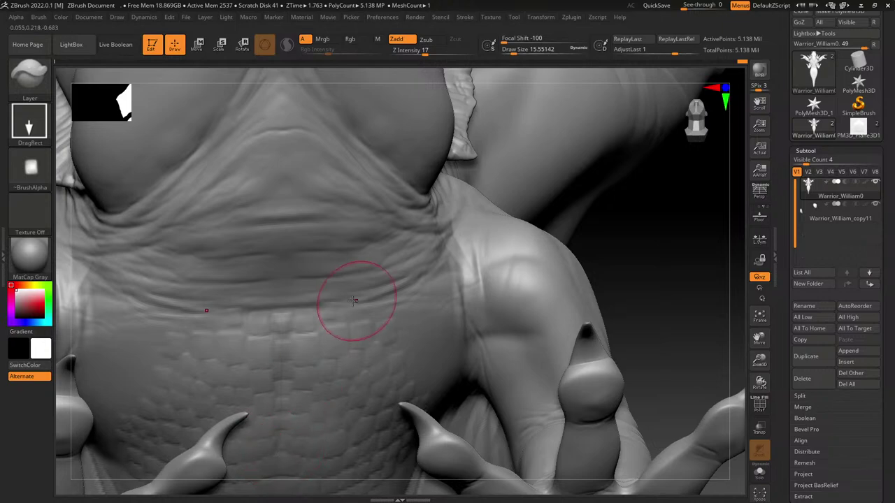
{"action": "mouse_move", "coordinate": [354, 300]}
{"action": "left_mouse_down"}
{"action": "mouse_move", "coordinate": [329, 318]}
{"action": "mouse_move", "coordinate": [375, 330]}
{"action": "left_mouse_up"}
{"action": "left_click_drag", "start_coordinate": [386, 326], "coordinate": [395, 311]}
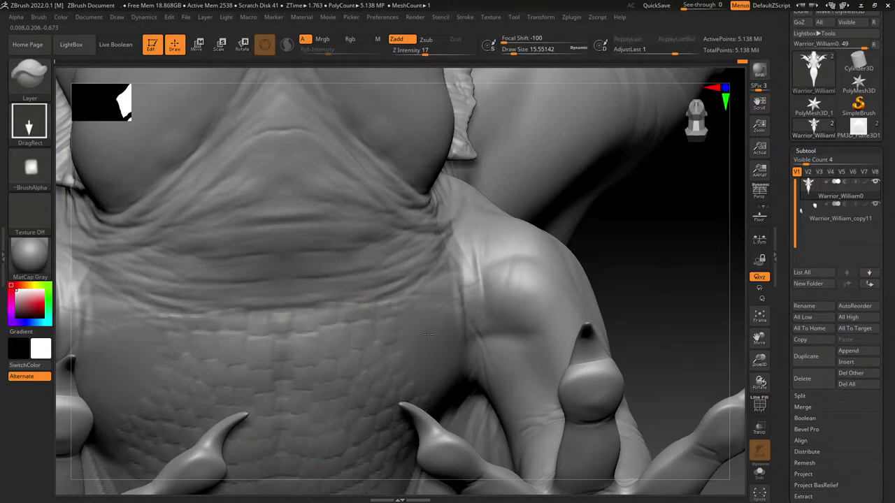
Step: Extend the mirrored midline column of square scales further down the lower belly
{"action": "mouse_move", "coordinate": [361, 433]}
{"action": "right_mouse_down", "text": "ctrl"}
{"action": "mouse_move", "coordinate": [400, 172]}
{"action": "mouse_move", "coordinate": [372, 360]}
{"action": "mouse_move", "coordinate": [404, 278]}
{"action": "right_mouse_up", "text": "ctrl"}
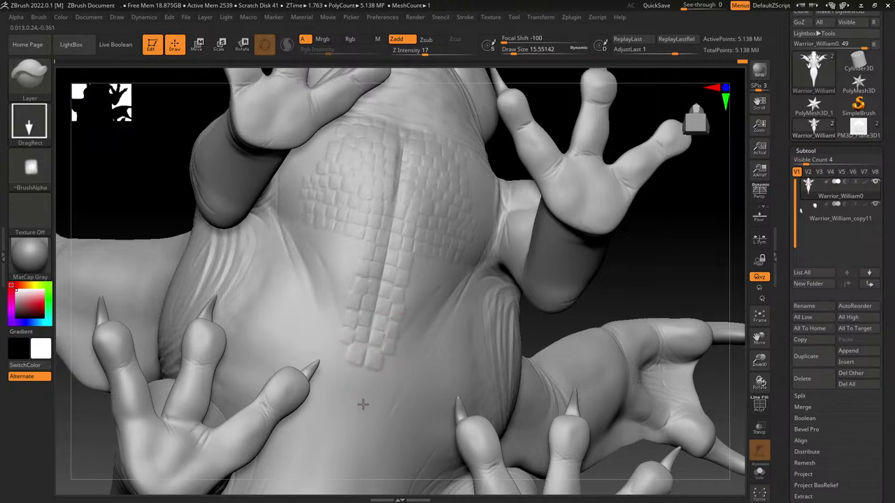
{"action": "left_click_drag", "start_coordinate": [368, 377], "coordinate": [361, 419]}
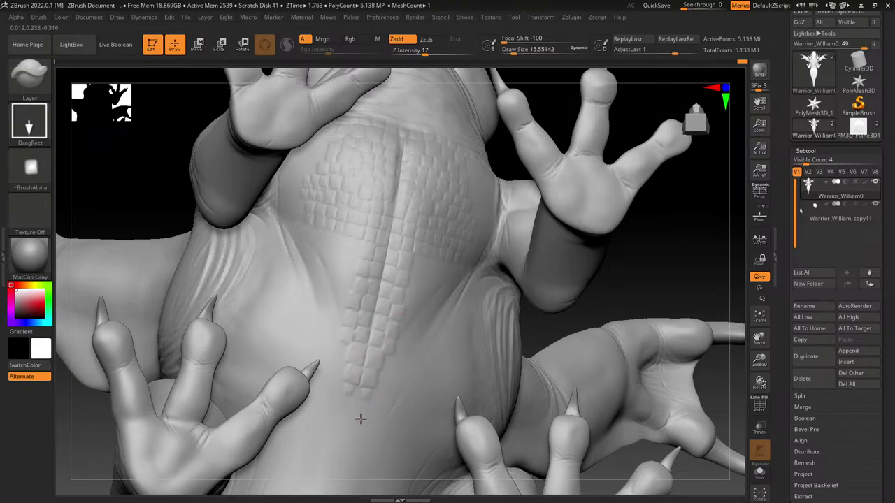
{"action": "right_click_drag", "start_coordinate": [380, 405], "coordinate": [400, 220], "text": "alt"}
{"action": "left_click_drag", "start_coordinate": [375, 267], "coordinate": [368, 290]}
Step: Build a mirrored patch of square scales around the midline groove on the lower abdomen, widening outward with smaller scales
{"action": "mouse_move", "coordinate": [347, 391]}
{"action": "left_mouse_down"}
{"action": "mouse_move", "coordinate": [344, 444]}
{"action": "mouse_move", "coordinate": [345, 432]}
{"action": "left_mouse_up"}
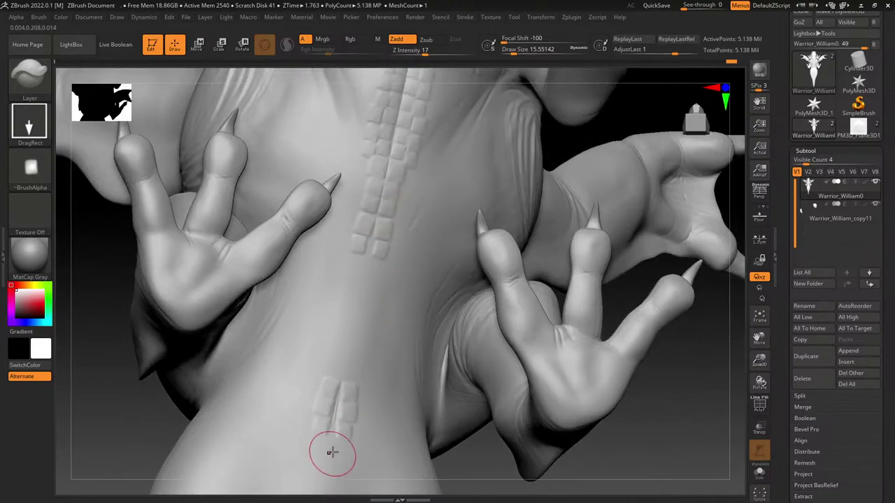
{"action": "mouse_move", "coordinate": [355, 431]}
{"action": "left_mouse_down"}
{"action": "mouse_move", "coordinate": [358, 446]}
{"action": "mouse_move", "coordinate": [371, 450]}
{"action": "left_mouse_up"}
{"action": "left_click_drag", "start_coordinate": [362, 408], "coordinate": [365, 422]}
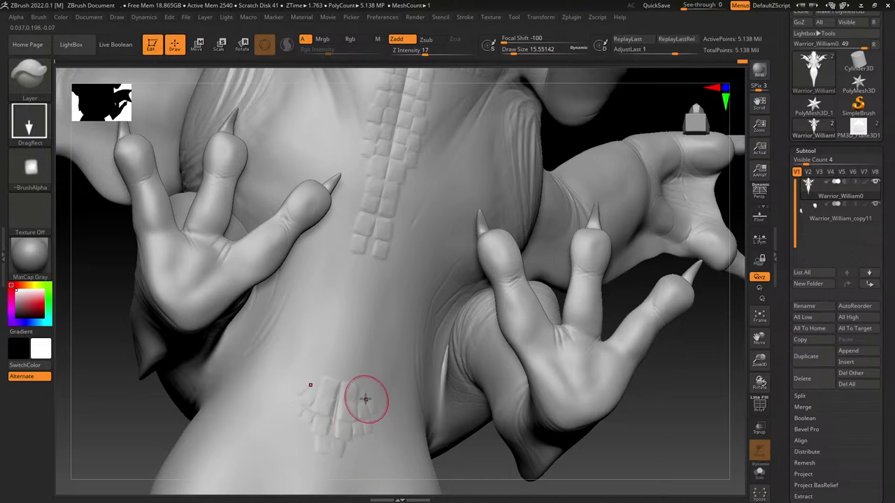
{"action": "left_click_drag", "start_coordinate": [367, 389], "coordinate": [370, 407]}
{"action": "mouse_move", "coordinate": [351, 367]}
{"action": "left_mouse_down"}
{"action": "mouse_move", "coordinate": [352, 393]}
{"action": "mouse_move", "coordinate": [377, 412]}
{"action": "mouse_move", "coordinate": [373, 393]}
{"action": "left_mouse_up"}
{"action": "left_click_drag", "start_coordinate": [374, 353], "coordinate": [386, 396]}
{"action": "mouse_move", "coordinate": [386, 381]}
{"action": "left_mouse_down"}
{"action": "mouse_move", "coordinate": [386, 404]}
{"action": "mouse_move", "coordinate": [390, 382]}
{"action": "mouse_move", "coordinate": [390, 397]}
{"action": "left_mouse_up"}
{"action": "left_click_drag", "start_coordinate": [373, 396], "coordinate": [376, 411]}
{"action": "left_click_drag", "start_coordinate": [379, 397], "coordinate": [382, 433]}
{"action": "left_click_drag", "start_coordinate": [385, 422], "coordinate": [375, 453]}
Step: Add square scales above the lower abdomen patch to bridge it with the midline column
{"action": "mouse_move", "coordinate": [354, 344]}
{"action": "left_mouse_down"}
{"action": "mouse_move", "coordinate": [353, 366]}
{"action": "mouse_move", "coordinate": [354, 341]}
{"action": "left_mouse_up"}
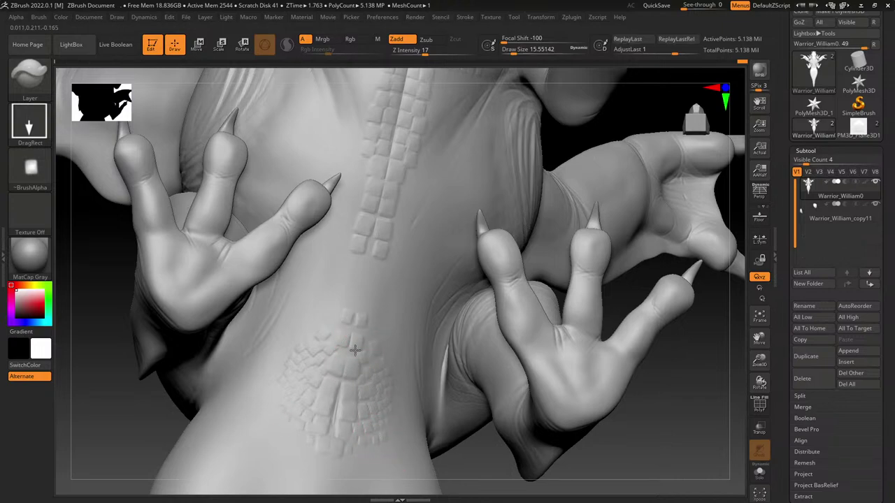
{"action": "mouse_move", "coordinate": [361, 311]}
{"action": "left_mouse_down"}
{"action": "mouse_move", "coordinate": [373, 268]}
{"action": "mouse_move", "coordinate": [368, 287]}
{"action": "mouse_move", "coordinate": [383, 272]}
{"action": "mouse_move", "coordinate": [367, 263]}
{"action": "mouse_move", "coordinate": [375, 319]}
{"action": "left_mouse_up"}
{"action": "left_click_drag", "start_coordinate": [375, 316], "coordinate": [350, 355]}
Step: Stamp small square scales along the throat fold directly above the belly scale patch
{"action": "right_click_drag", "start_coordinate": [434, 308], "coordinate": [415, 377], "text": "alt"}
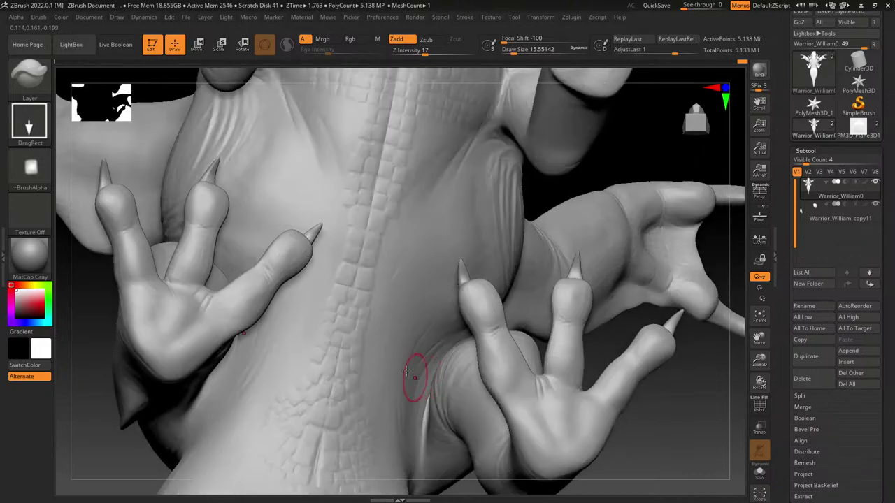
{"action": "right_click_drag", "start_coordinate": [363, 301], "coordinate": [362, 304]}
{"action": "mouse_move", "coordinate": [440, 91]}
{"action": "right_mouse_down"}
{"action": "mouse_move", "coordinate": [396, 240]}
{"action": "mouse_move", "coordinate": [396, 224]}
{"action": "right_mouse_up"}
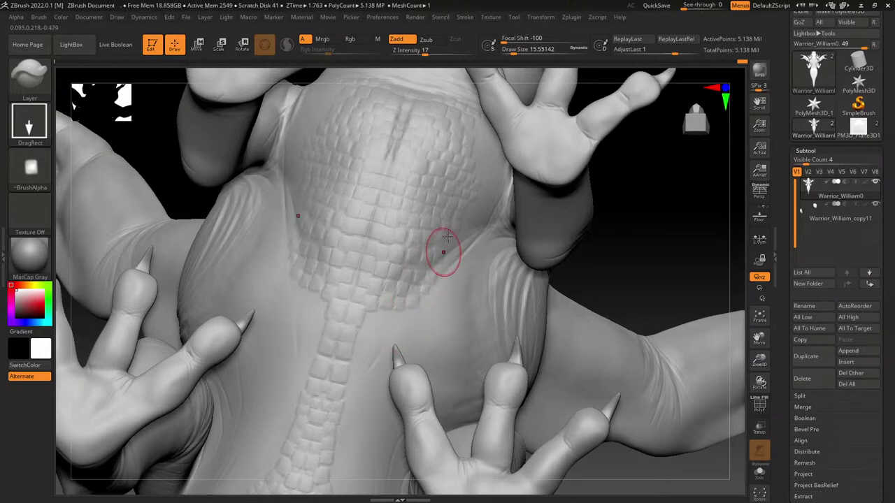
{"action": "mouse_move", "coordinate": [428, 174]}
{"action": "right_mouse_down", "text": "alt"}
{"action": "mouse_move", "coordinate": [379, 421]}
{"action": "mouse_move", "coordinate": [375, 363]}
{"action": "right_mouse_up", "text": "alt"}
{"action": "right_click_drag", "start_coordinate": [387, 294], "coordinate": [386, 364], "text": "ctrl"}
{"action": "right_click_drag", "start_coordinate": [386, 363], "coordinate": [377, 301]}
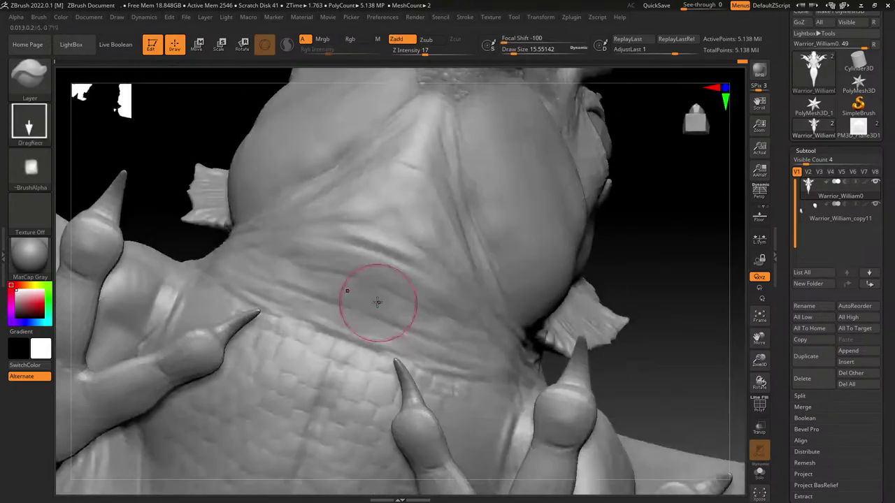
{"action": "left_click_drag", "start_coordinate": [373, 356], "coordinate": [428, 360]}
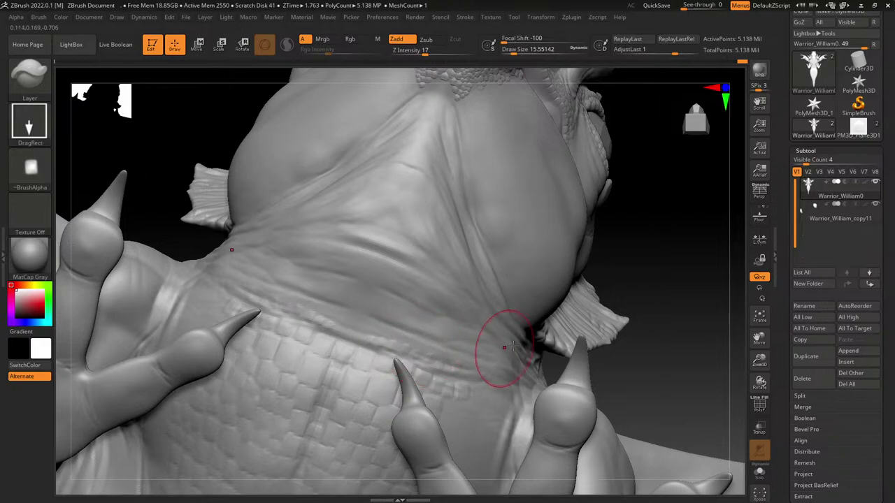
Step: Add small scales along the neck folds beneath the large throat bulges
{"action": "right_click_drag", "start_coordinate": [479, 353], "coordinate": [453, 299]}
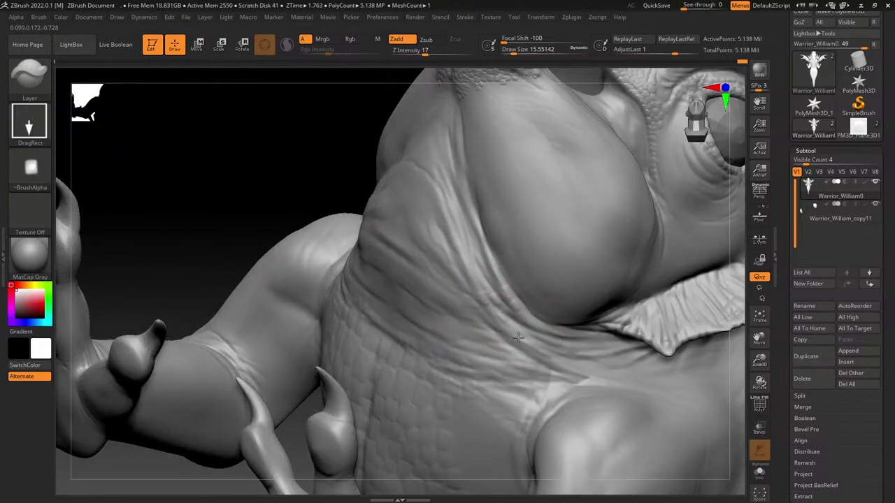
{"action": "right_click_drag", "start_coordinate": [461, 307], "coordinate": [429, 311]}
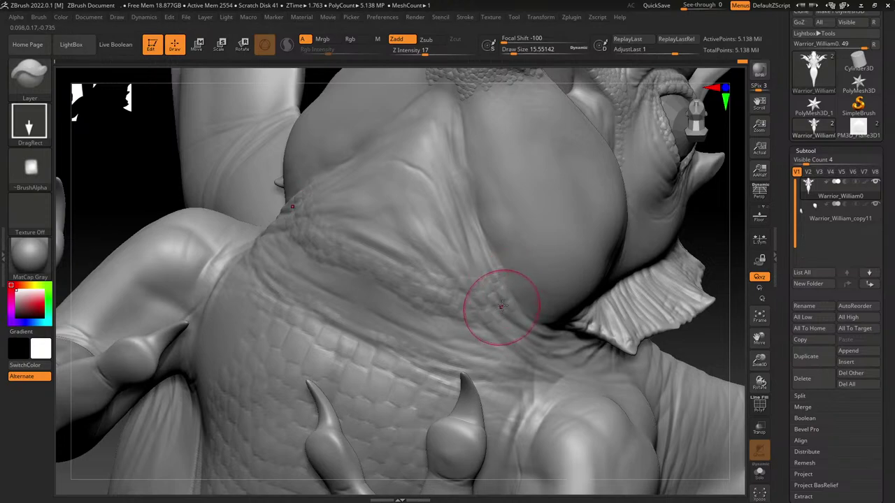
{"action": "left_click_drag", "start_coordinate": [458, 300], "coordinate": [472, 333]}
Step: Switch the sculpting brush from Layer to Morph
{"action": "mouse_move", "coordinate": [386, 384]}
{"action": "right_mouse_down", "text": "ctrl"}
{"action": "mouse_move", "coordinate": [388, 302]}
{"action": "mouse_move", "coordinate": [421, 287]}
{"action": "mouse_move", "coordinate": [362, 438]}
{"action": "right_mouse_up", "text": "ctrl"}
{"action": "right_click_drag", "start_coordinate": [445, 371], "coordinate": [455, 292]}
{"action": "key", "text": "d"}
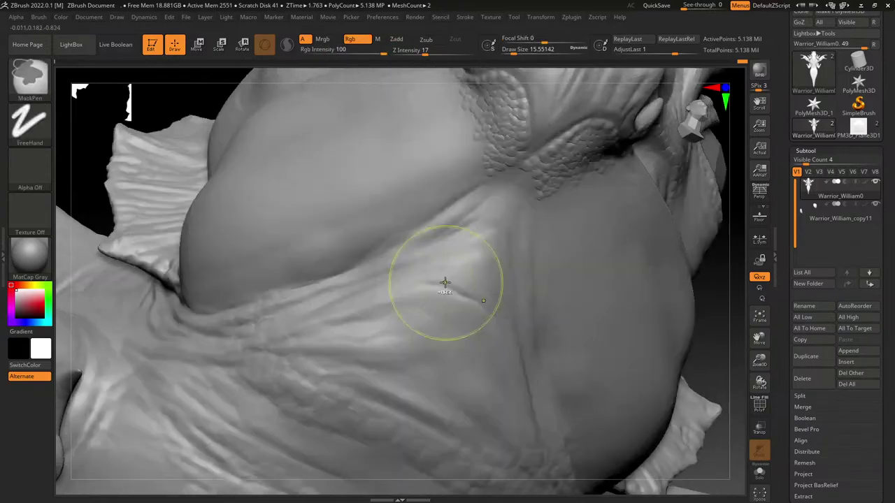
{"action": "left_click", "coordinate": [40, 71]}
{"action": "key", "text": "m"}
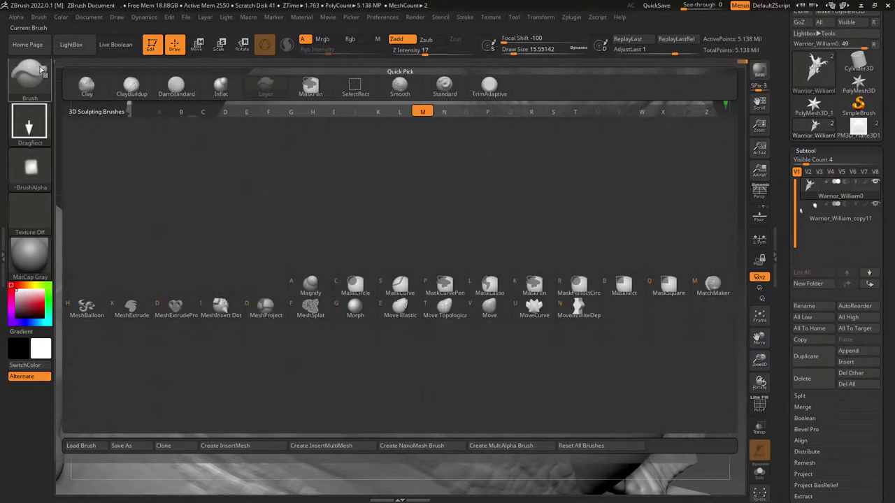
{"action": "left_click", "coordinate": [354, 311]}
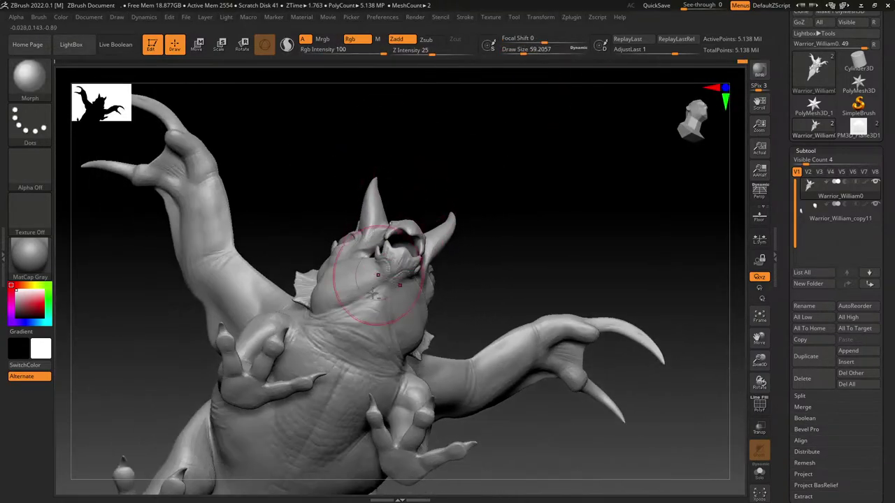
Step: Blend back the stamped scales on the belly and lower abdomen with broad Morph brush strokes
{"action": "right_click_drag", "start_coordinate": [373, 294], "coordinate": [413, 215], "text": "alt"}
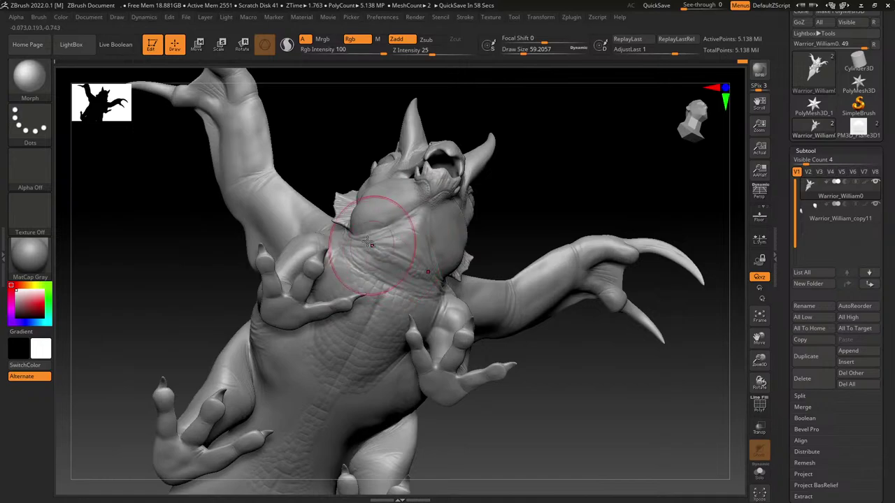
{"action": "right_click_drag", "start_coordinate": [377, 342], "coordinate": [365, 290]}
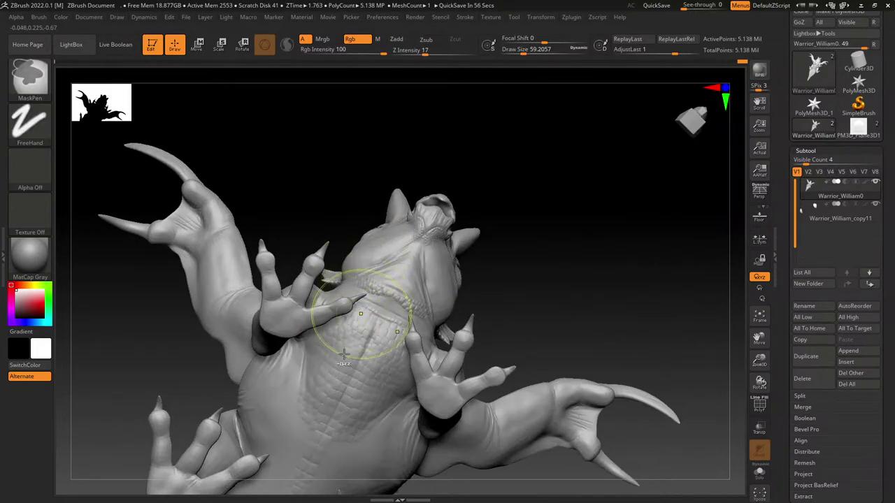
{"action": "right_click_drag", "start_coordinate": [360, 329], "coordinate": [363, 297]}
{"action": "mouse_move", "coordinate": [322, 395]}
{"action": "left_mouse_down"}
{"action": "mouse_move", "coordinate": [343, 344]}
{"action": "mouse_move", "coordinate": [303, 395]}
{"action": "mouse_move", "coordinate": [350, 340]}
{"action": "mouse_move", "coordinate": [307, 440]}
{"action": "left_mouse_up"}
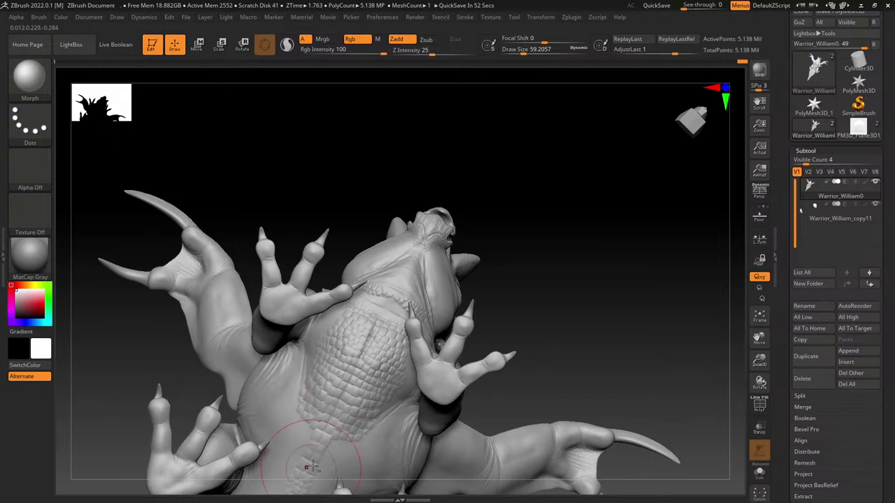
{"action": "right_click_drag", "start_coordinate": [309, 467], "coordinate": [321, 400]}
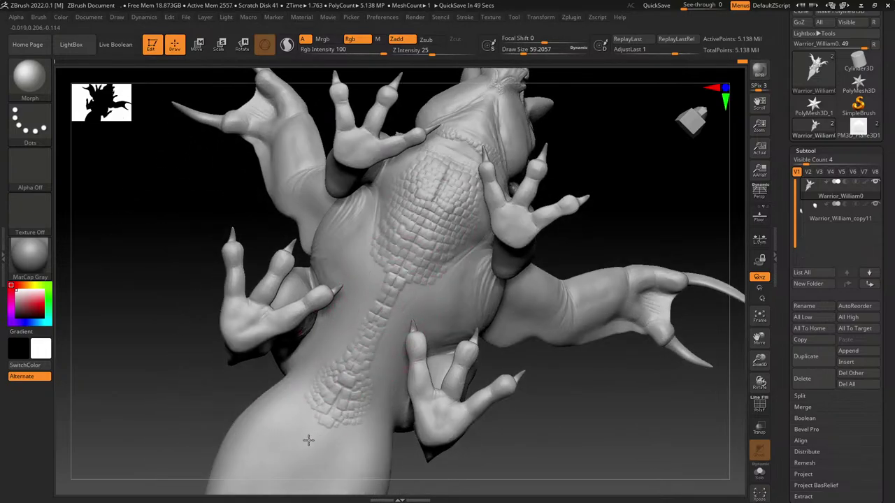
{"action": "mouse_move", "coordinate": [339, 354]}
{"action": "left_mouse_down"}
{"action": "mouse_move", "coordinate": [294, 415]}
{"action": "mouse_move", "coordinate": [319, 390]}
{"action": "mouse_move", "coordinate": [310, 410]}
{"action": "mouse_move", "coordinate": [329, 381]}
{"action": "left_mouse_up"}
{"action": "right_click_drag", "start_coordinate": [328, 381], "coordinate": [349, 378]}
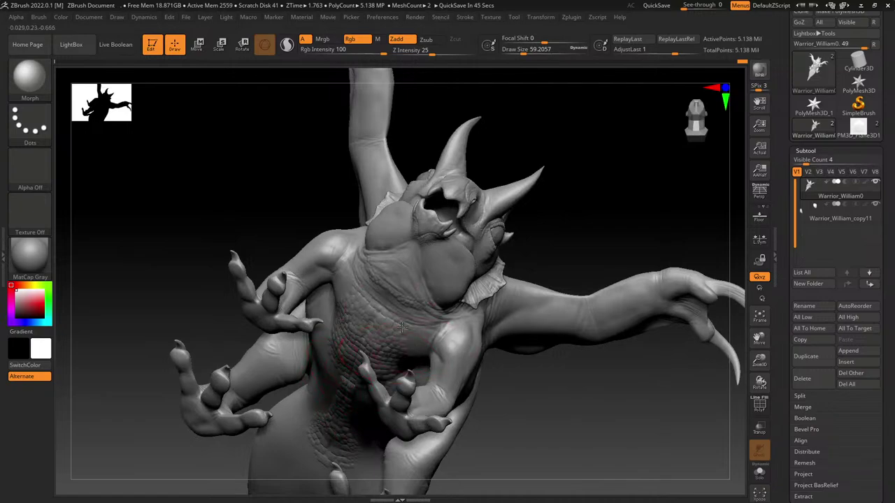
Step: Reduce the Morph brush's draw size to about 33 for working around the throat and head
{"action": "mouse_move", "coordinate": [386, 330]}
{"action": "right_mouse_down"}
{"action": "mouse_move", "coordinate": [370, 350]}
{"action": "mouse_move", "coordinate": [384, 329]}
{"action": "right_mouse_up"}
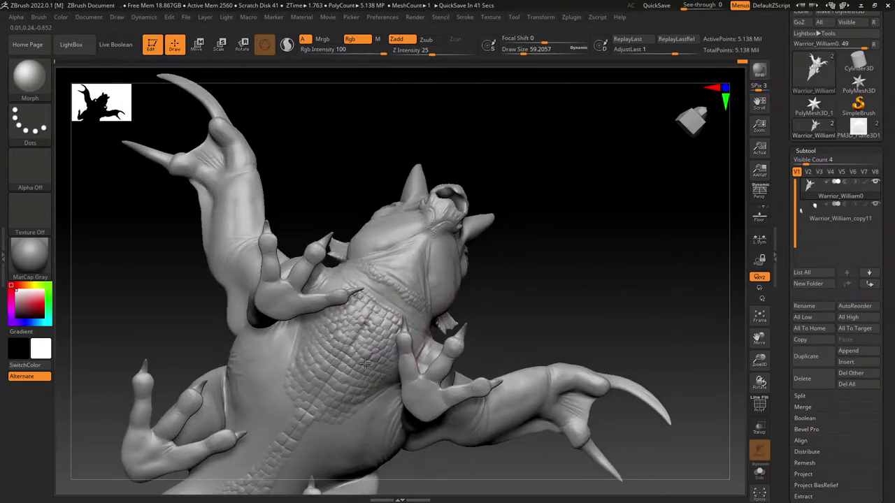
{"action": "right_click_drag", "start_coordinate": [370, 363], "coordinate": [380, 280]}
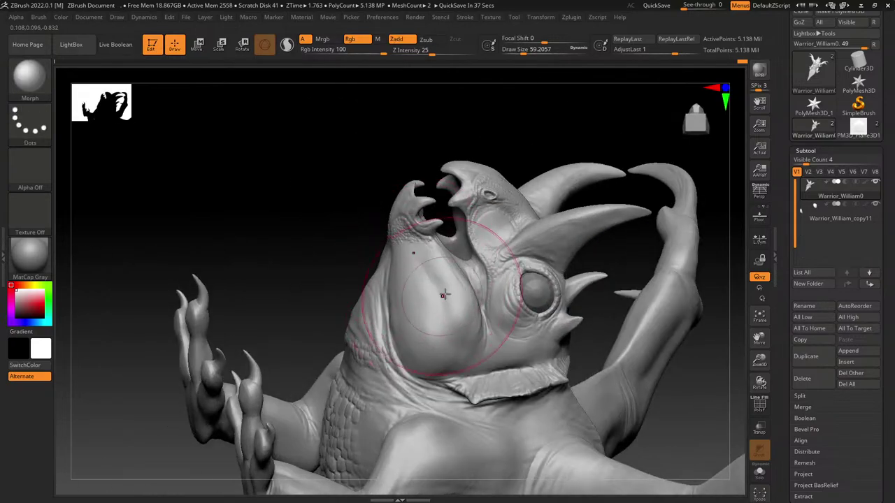
{"action": "mouse_move", "coordinate": [444, 295]}
{"action": "right_mouse_down"}
{"action": "mouse_move", "coordinate": [409, 244]}
{"action": "mouse_move", "coordinate": [487, 215]}
{"action": "right_mouse_up"}
{"action": "left_click", "coordinate": [518, 51]}
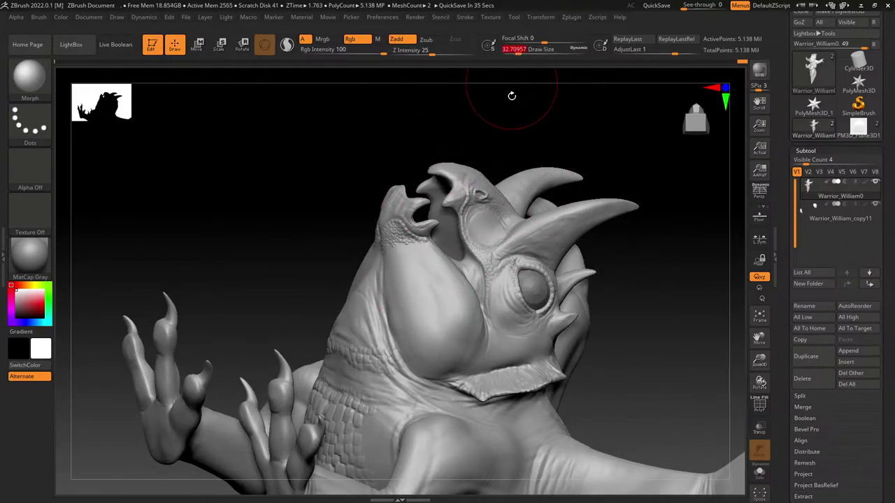
{"action": "right_click_drag", "start_coordinate": [511, 95], "coordinate": [450, 200]}
{"action": "right_click_drag", "start_coordinate": [503, 204], "coordinate": [479, 179]}
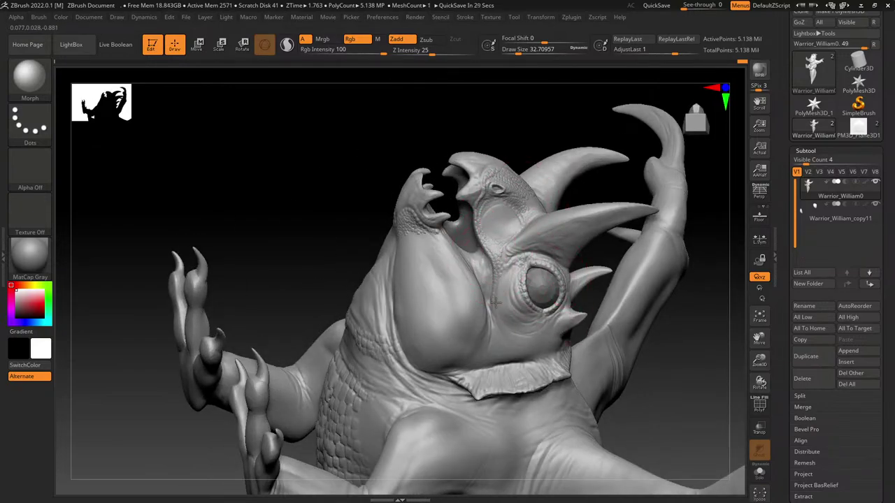
{"action": "right_click_drag", "start_coordinate": [420, 270], "coordinate": [476, 300]}
{"action": "key", "text": "ctrl"}
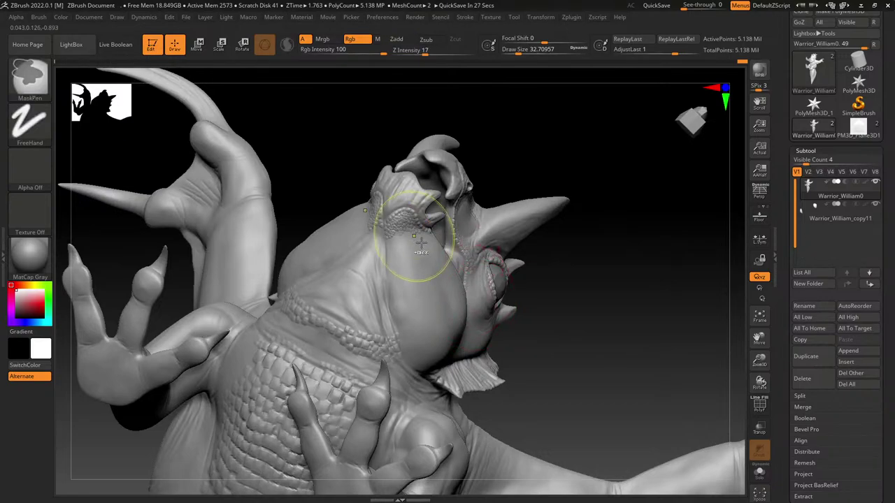
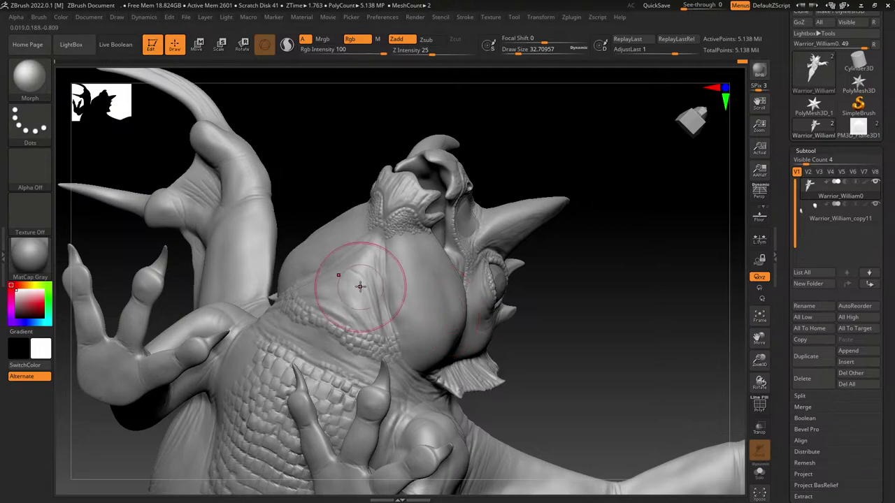
Step: Switch to the Layer brush for scale stamping and set its Z intensity to 26
{"action": "mouse_move", "coordinate": [418, 297]}
{"action": "right_mouse_down", "text": "alt"}
{"action": "mouse_move", "coordinate": [336, 273]}
{"action": "mouse_move", "coordinate": [360, 305]}
{"action": "mouse_move", "coordinate": [315, 244]}
{"action": "right_mouse_up", "text": "alt"}
{"action": "left_click", "coordinate": [32, 89]}
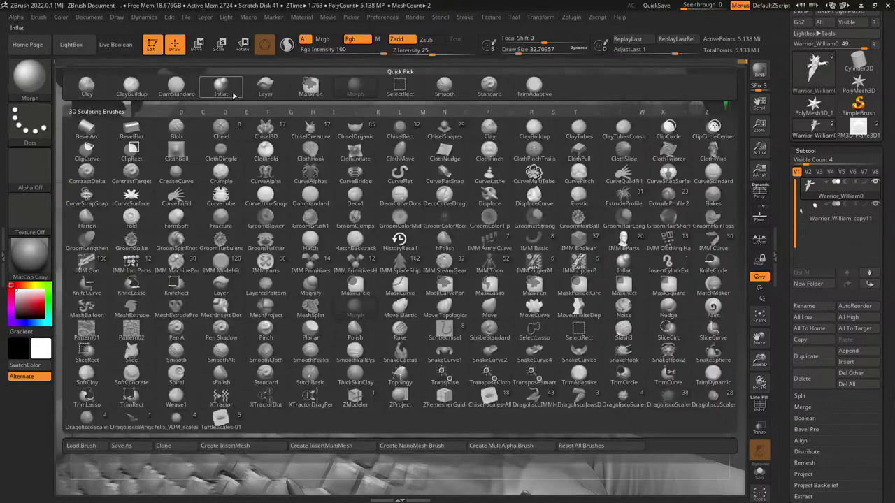
{"action": "left_click", "coordinate": [266, 86]}
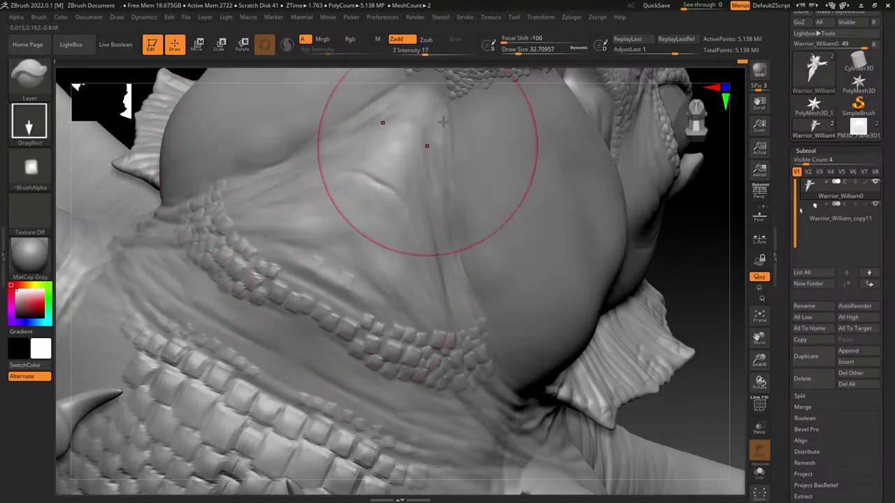
{"action": "key", "text": "ctrl"}
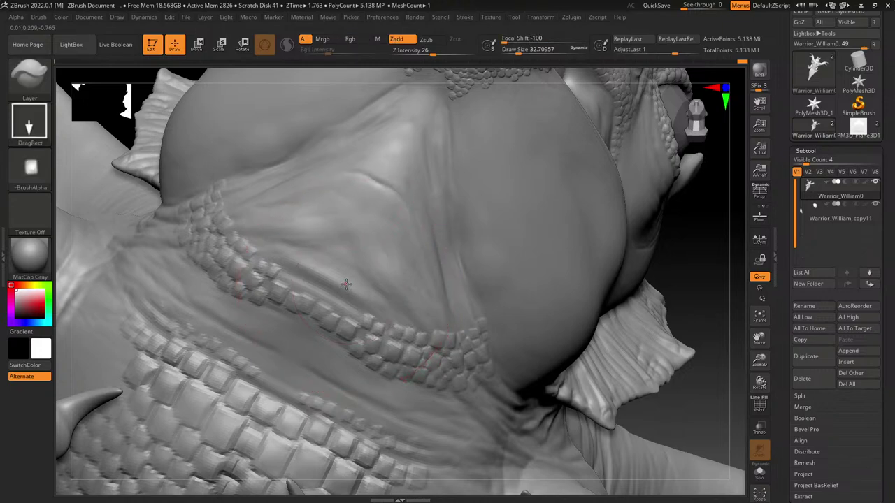
Step: Stamp square scales above the existing neck scale band and in a narrow column up the central throat ridge
{"action": "mouse_move", "coordinate": [359, 287]}
{"action": "left_mouse_down"}
{"action": "mouse_move", "coordinate": [345, 312]}
{"action": "mouse_move", "coordinate": [379, 324]}
{"action": "left_mouse_up"}
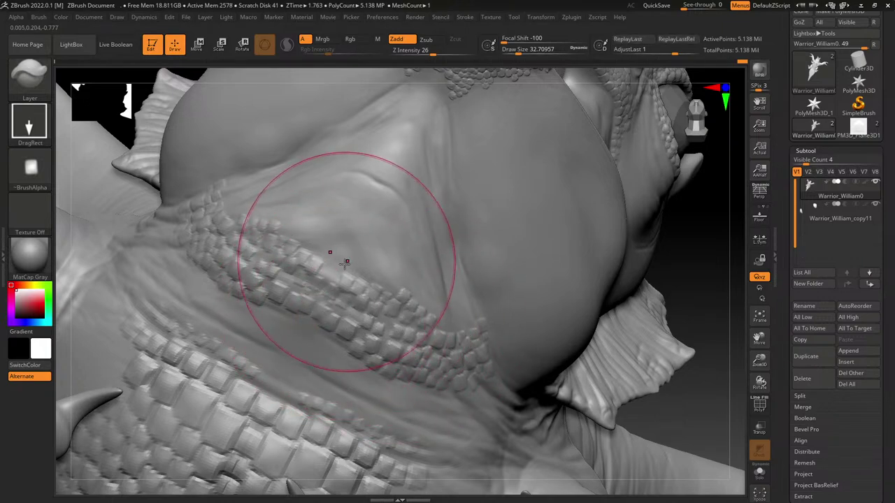
{"action": "left_click_drag", "start_coordinate": [347, 256], "coordinate": [343, 261]}
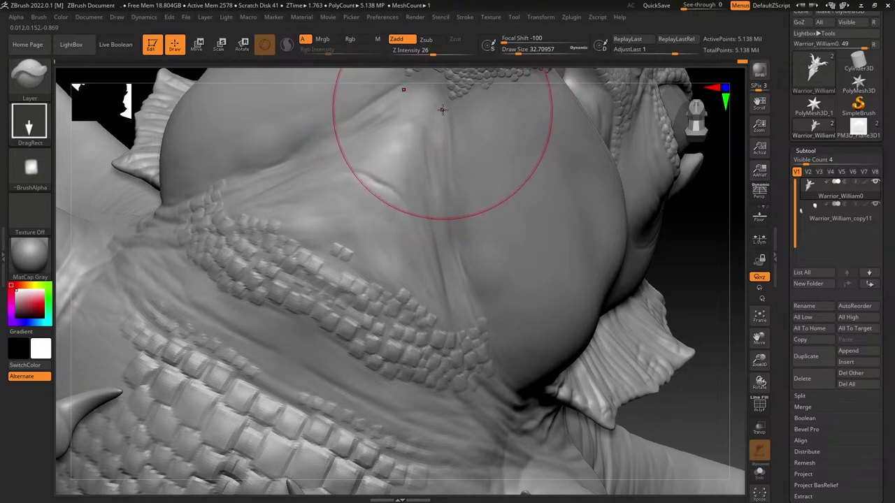
{"action": "mouse_move", "coordinate": [442, 110]}
{"action": "left_mouse_down", "text": "shift"}
{"action": "mouse_move", "coordinate": [403, 136]}
{"action": "mouse_move", "coordinate": [415, 125]}
{"action": "left_mouse_up", "text": "shift"}
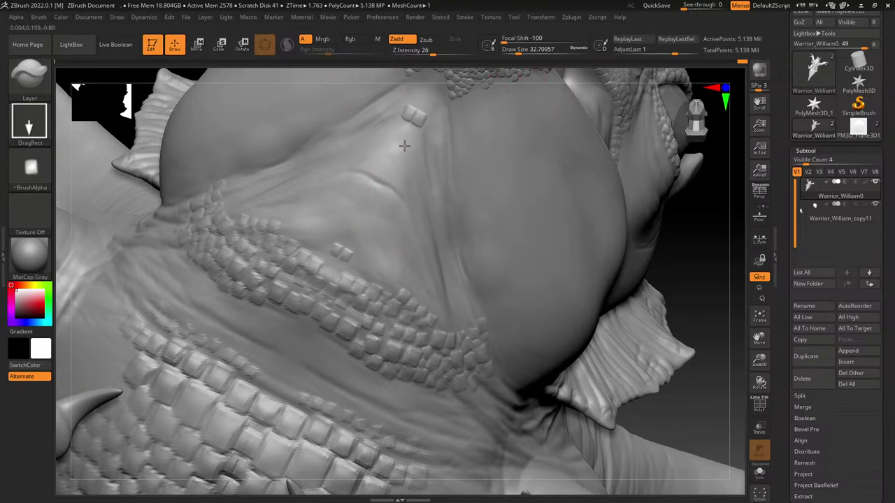
{"action": "left_click_drag", "start_coordinate": [413, 128], "coordinate": [341, 251]}
{"action": "mouse_move", "coordinate": [348, 239]}
{"action": "left_mouse_down"}
{"action": "mouse_move", "coordinate": [338, 263]}
{"action": "mouse_move", "coordinate": [362, 249]}
{"action": "mouse_move", "coordinate": [387, 270]}
{"action": "left_mouse_up"}
{"action": "mouse_move", "coordinate": [357, 258]}
{"action": "left_mouse_down"}
{"action": "mouse_move", "coordinate": [346, 281]}
{"action": "mouse_move", "coordinate": [400, 262]}
{"action": "mouse_move", "coordinate": [458, 301]}
{"action": "mouse_move", "coordinate": [472, 294]}
{"action": "mouse_move", "coordinate": [463, 339]}
{"action": "left_mouse_up"}
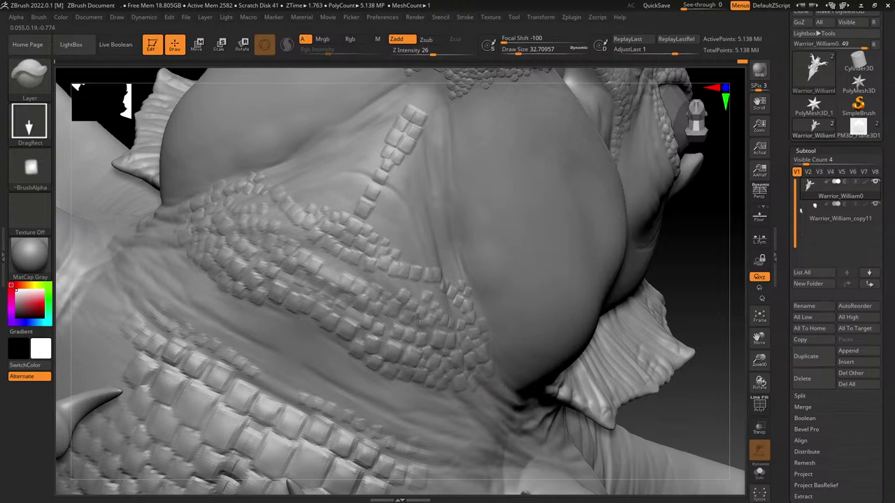
{"action": "mouse_move", "coordinate": [416, 318]}
{"action": "left_mouse_down"}
{"action": "mouse_move", "coordinate": [337, 269]}
{"action": "mouse_move", "coordinate": [331, 290]}
{"action": "mouse_move", "coordinate": [370, 226]}
{"action": "mouse_move", "coordinate": [380, 236]}
{"action": "mouse_move", "coordinate": [377, 299]}
{"action": "left_mouse_up"}
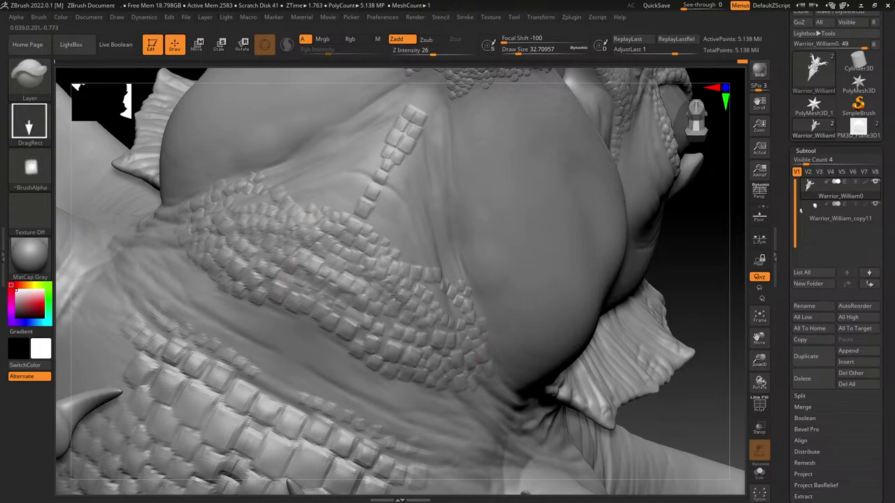
Step: Change the alpha to ZGrab03 and stamp rounder scales into the neck patch and out to the edge of the throat bulge
{"action": "left_click", "coordinate": [29, 172]}
{"action": "left_click", "coordinate": [451, 333]}
{"action": "left_click", "coordinate": [35, 166]}
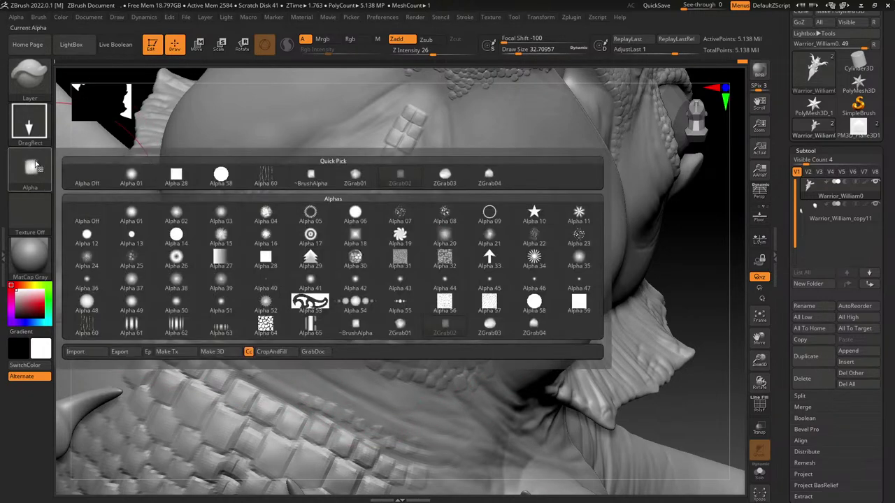
{"action": "left_click", "coordinate": [491, 324]}
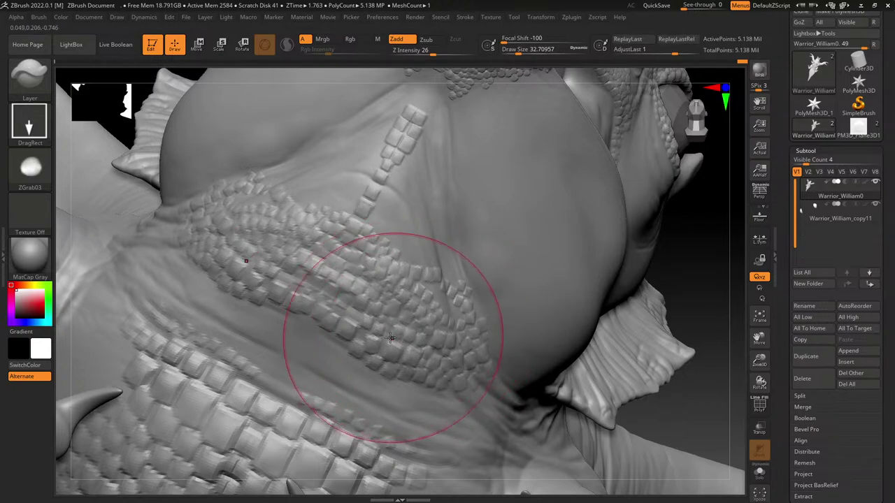
{"action": "mouse_move", "coordinate": [434, 318]}
{"action": "left_mouse_down"}
{"action": "mouse_move", "coordinate": [443, 293]}
{"action": "mouse_move", "coordinate": [468, 321]}
{"action": "mouse_move", "coordinate": [460, 339]}
{"action": "left_mouse_up"}
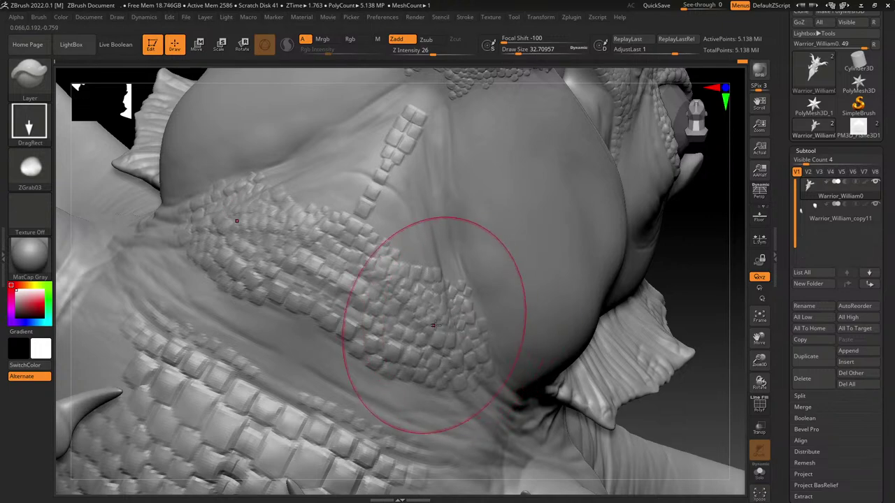
{"action": "left_click_drag", "start_coordinate": [458, 279], "coordinate": [463, 274]}
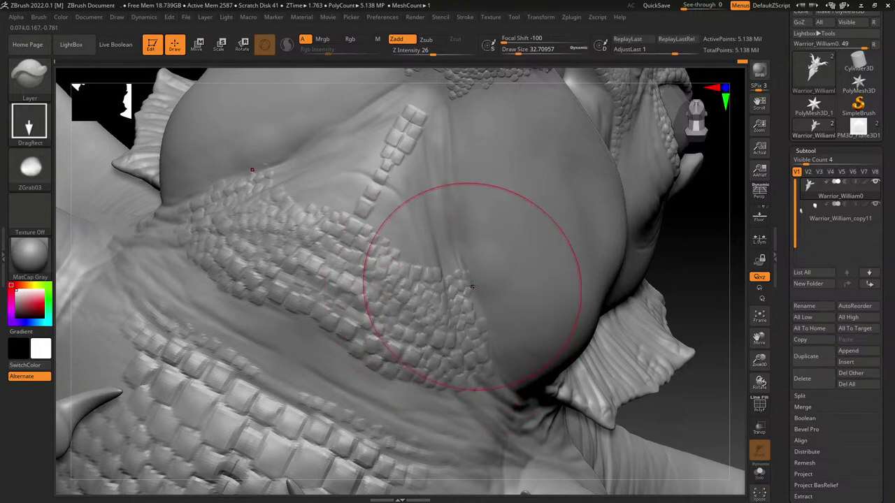
{"action": "left_click_drag", "start_coordinate": [478, 309], "coordinate": [484, 313]}
{"action": "left_click_drag", "start_coordinate": [490, 321], "coordinate": [522, 361]}
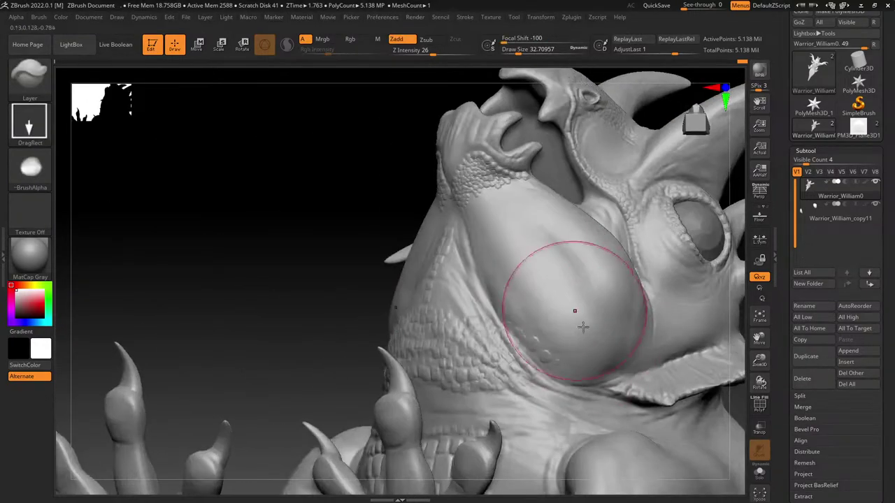
Step: Select the ZGrab01 alpha and stamp a diagonal band of rounded scales from the throat bulge's lower end upward
{"action": "left_click", "coordinate": [30, 168]}
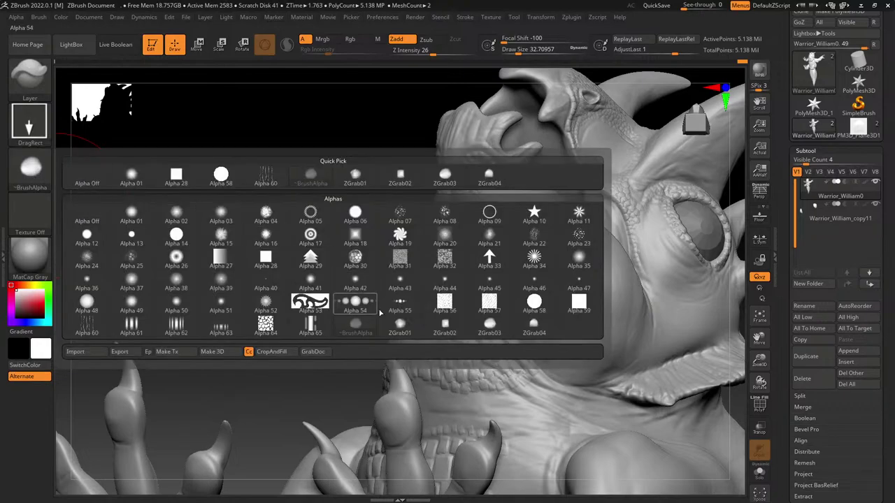
{"action": "left_click", "coordinate": [353, 305]}
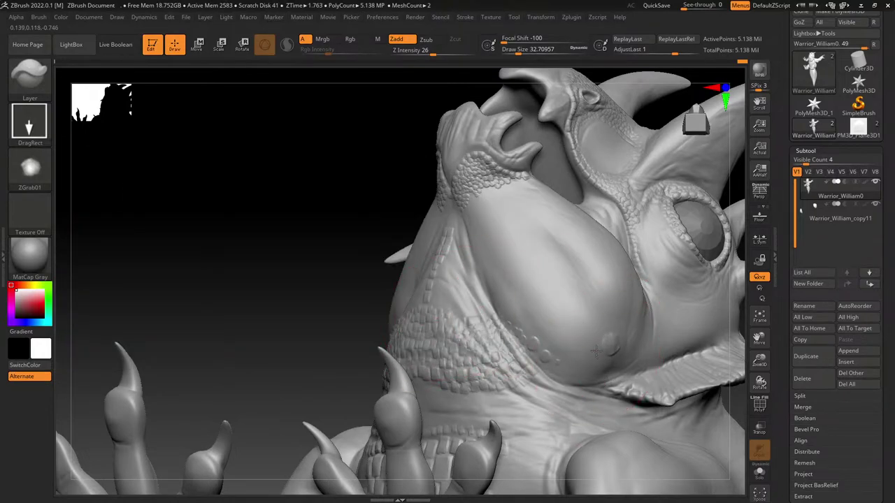
{"action": "mouse_move", "coordinate": [566, 326]}
{"action": "left_mouse_down"}
{"action": "mouse_move", "coordinate": [591, 344]}
{"action": "mouse_move", "coordinate": [577, 335]}
{"action": "mouse_move", "coordinate": [571, 344]}
{"action": "left_mouse_up"}
{"action": "left_click_drag", "start_coordinate": [574, 309], "coordinate": [559, 335]}
{"action": "left_click_drag", "start_coordinate": [559, 290], "coordinate": [539, 306]}
{"action": "left_click_drag", "start_coordinate": [548, 278], "coordinate": [526, 295]}
{"action": "mouse_move", "coordinate": [538, 261]}
{"action": "left_mouse_down"}
{"action": "mouse_move", "coordinate": [523, 271]}
{"action": "mouse_move", "coordinate": [511, 253]}
{"action": "left_mouse_up"}
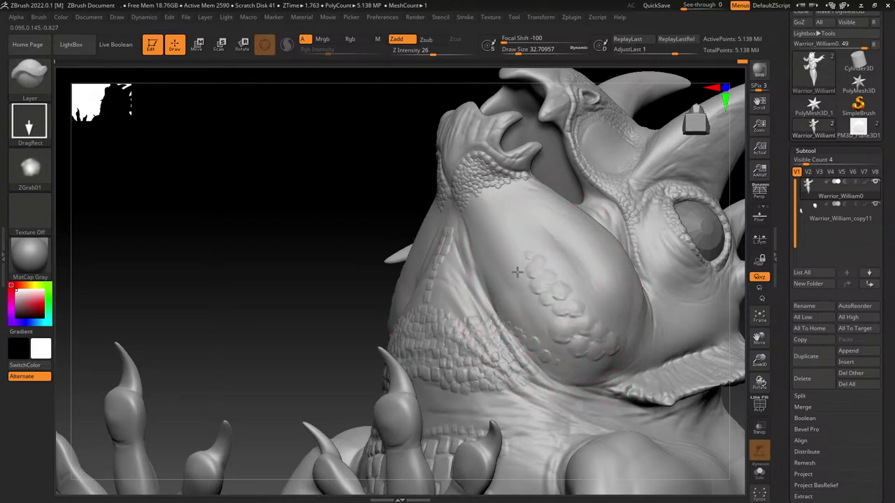
Step: Widen the bulge's scale band toward the neck fold and extend it up the bulge
{"action": "left_click_drag", "start_coordinate": [517, 272], "coordinate": [516, 274]}
{"action": "left_click_drag", "start_coordinate": [521, 254], "coordinate": [504, 250]}
{"action": "left_click_drag", "start_coordinate": [534, 301], "coordinate": [521, 303]}
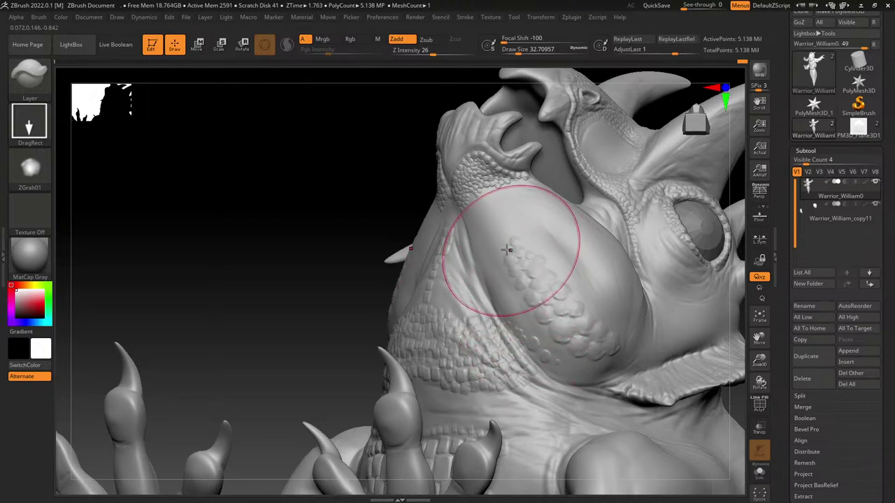
{"action": "mouse_move", "coordinate": [539, 321]}
{"action": "left_mouse_down"}
{"action": "mouse_move", "coordinate": [552, 320]}
{"action": "mouse_move", "coordinate": [510, 282]}
{"action": "mouse_move", "coordinate": [510, 245]}
{"action": "mouse_move", "coordinate": [490, 224]}
{"action": "left_mouse_up"}
Step: Fill the lower end of the throat bulge with rounded scales toward the frill
{"action": "right_click_drag", "start_coordinate": [513, 249], "coordinate": [588, 294]}
{"action": "left_click_drag", "start_coordinate": [606, 332], "coordinate": [610, 346]}
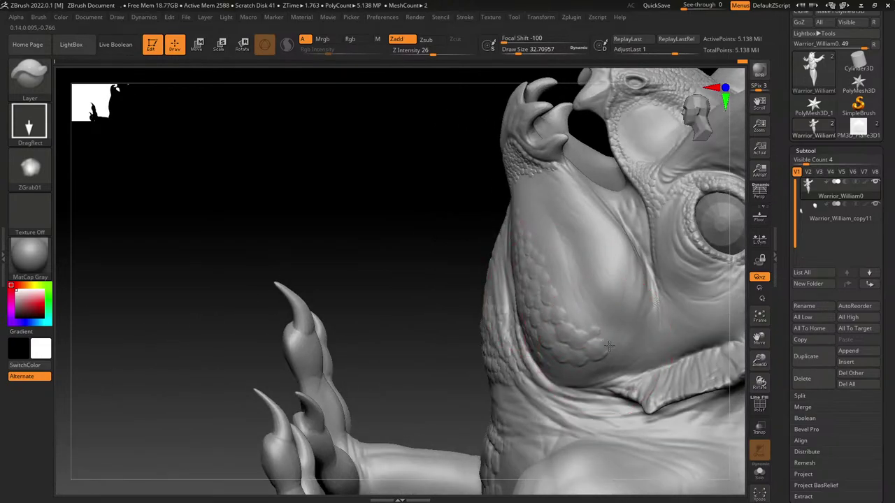
{"action": "mouse_move", "coordinate": [573, 320]}
{"action": "left_mouse_down"}
{"action": "mouse_move", "coordinate": [584, 312]}
{"action": "mouse_move", "coordinate": [629, 352]}
{"action": "left_mouse_up"}
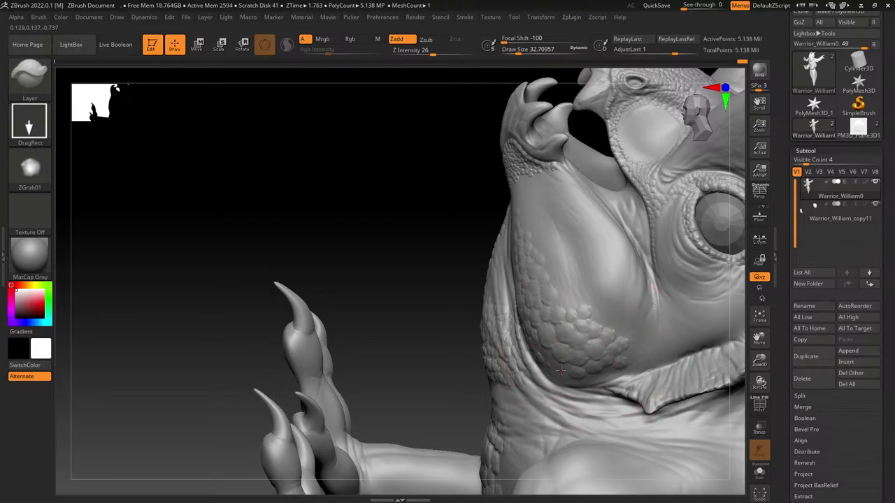
{"action": "right_click_drag", "start_coordinate": [560, 371], "coordinate": [547, 363]}
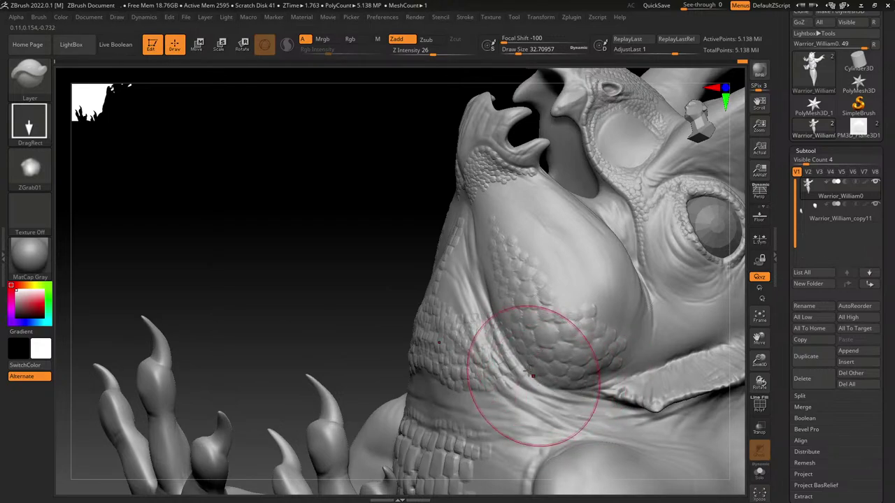
Step: Stamp rounded scales up the side of the throat bulge that faces the eye
{"action": "right_click_drag", "start_coordinate": [573, 235], "coordinate": [477, 300]}
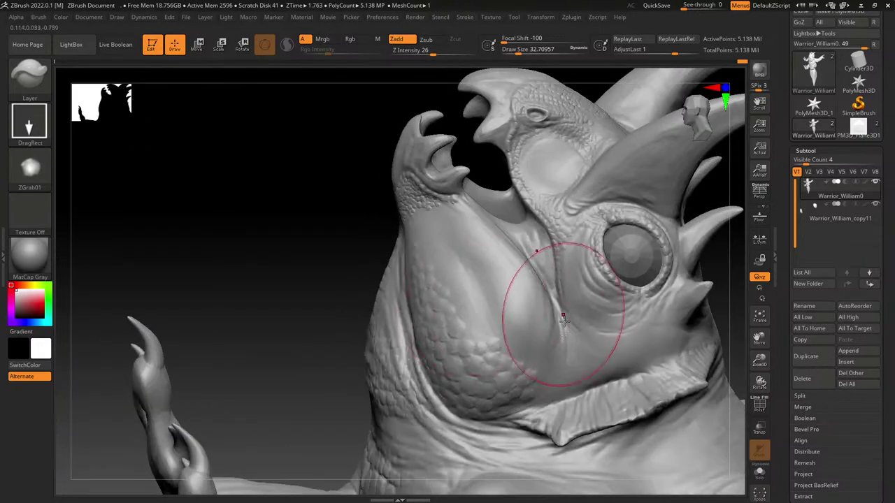
{"action": "right_click_drag", "start_coordinate": [563, 320], "coordinate": [529, 362]}
{"action": "mouse_move", "coordinate": [533, 353]}
{"action": "left_mouse_down"}
{"action": "mouse_move", "coordinate": [558, 318]}
{"action": "mouse_move", "coordinate": [530, 298]}
{"action": "left_mouse_up"}
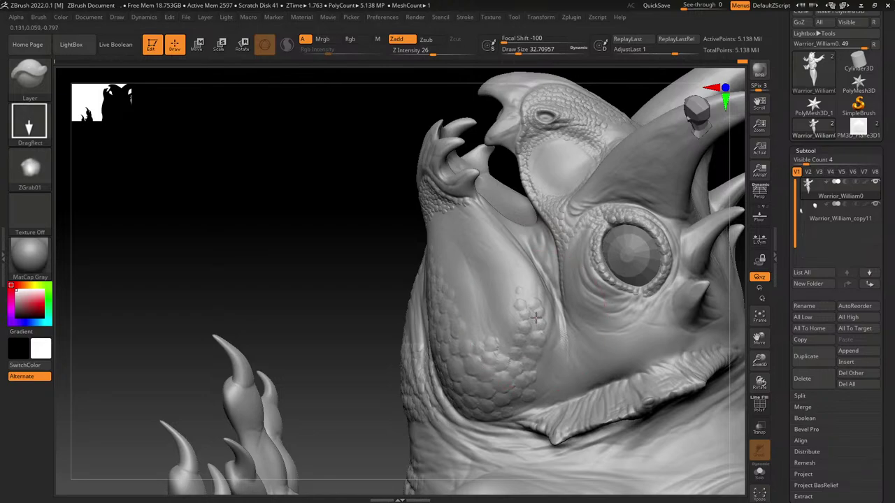
{"action": "left_click_drag", "start_coordinate": [536, 318], "coordinate": [540, 325]}
{"action": "right_click_drag", "start_coordinate": [502, 295], "coordinate": [499, 310]}
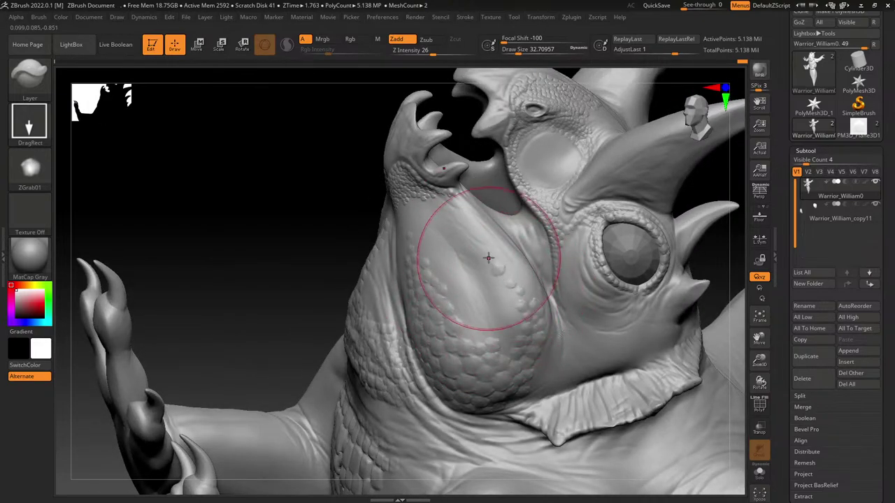
Step: Scatter rounded scales over the upper throat bulge and fill the bare area between the two side bands
{"action": "left_click_drag", "start_coordinate": [489, 256], "coordinate": [498, 273]}
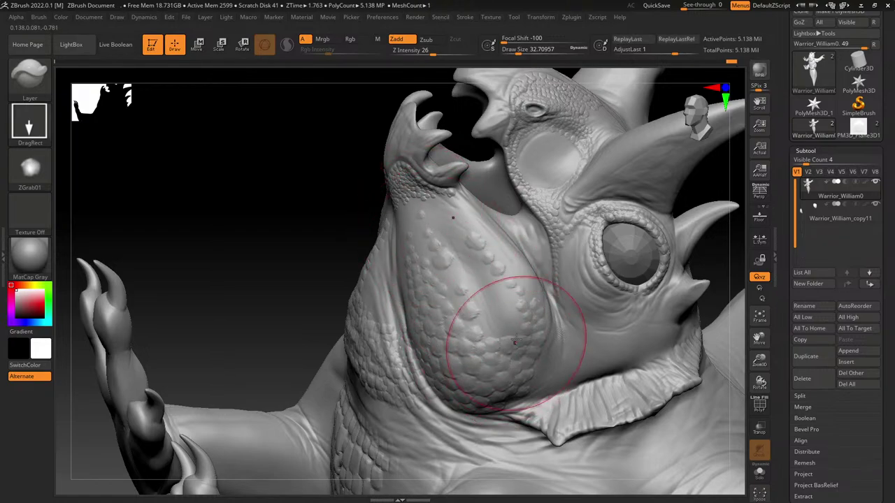
{"action": "left_click_drag", "start_coordinate": [447, 210], "coordinate": [508, 333]}
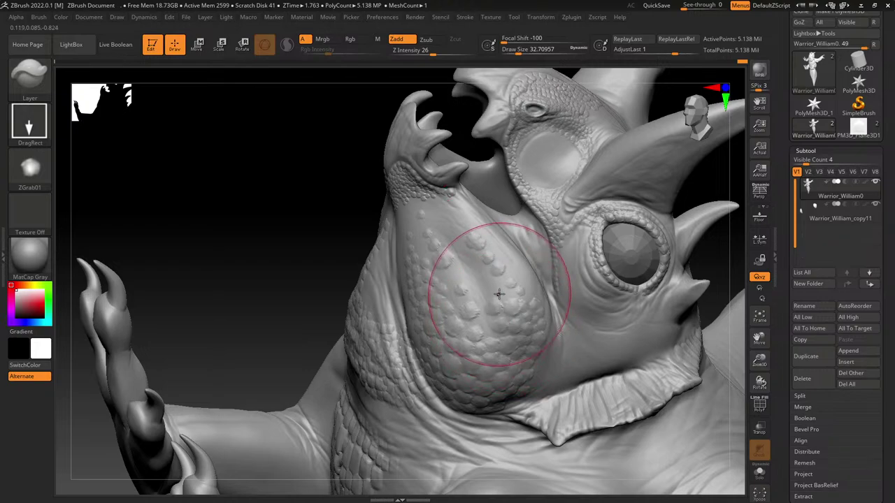
{"action": "left_click_drag", "start_coordinate": [484, 285], "coordinate": [495, 291]}
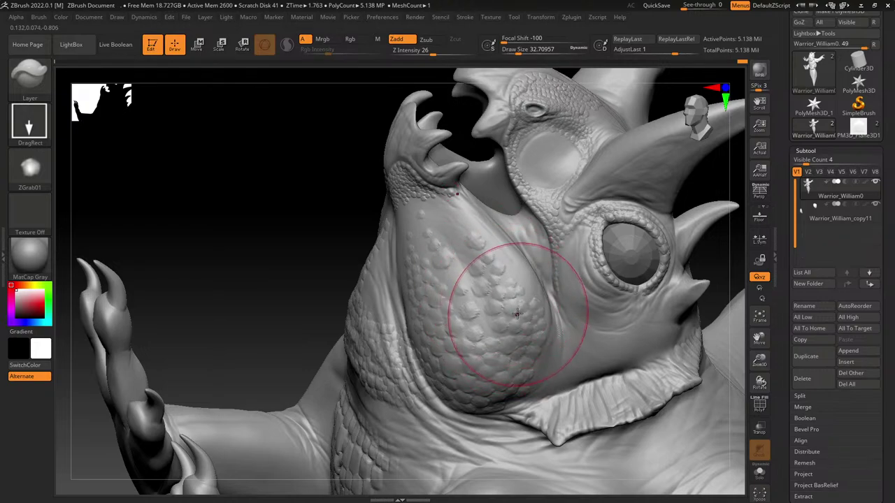
{"action": "left_click_drag", "start_coordinate": [512, 321], "coordinate": [509, 334]}
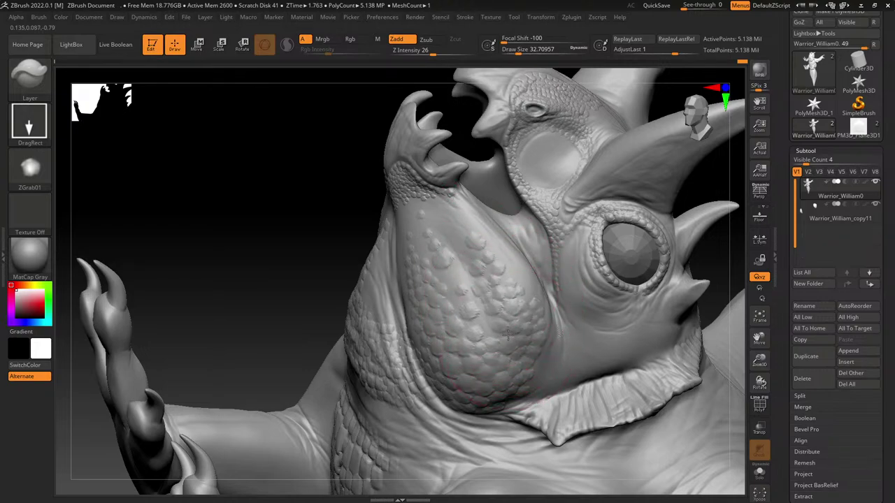
Step: Fill the gaps in the middle of the throat bulge and along its neck side up toward the chin scales
{"action": "mouse_move", "coordinate": [435, 218]}
{"action": "left_mouse_down"}
{"action": "mouse_move", "coordinate": [496, 340]}
{"action": "mouse_move", "coordinate": [488, 324]}
{"action": "left_mouse_up"}
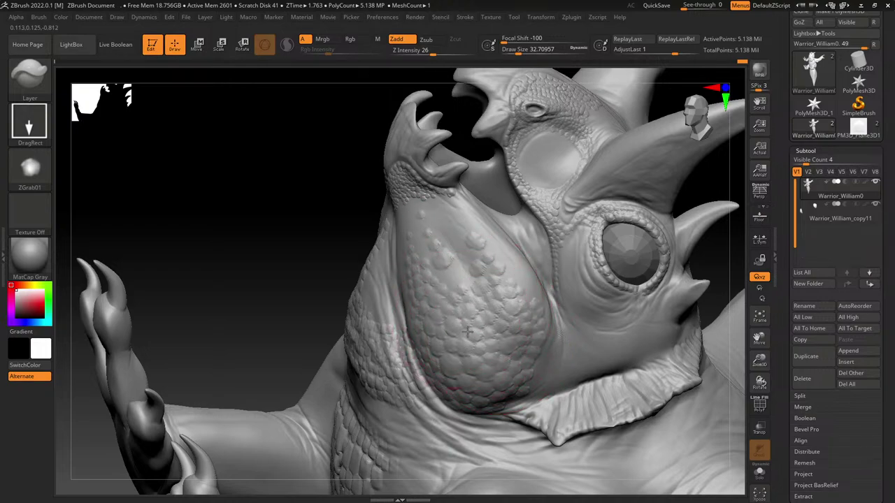
{"action": "left_click_drag", "start_coordinate": [454, 296], "coordinate": [451, 278]}
{"action": "mouse_move", "coordinate": [451, 275]}
{"action": "left_mouse_down"}
{"action": "mouse_move", "coordinate": [458, 288]}
{"action": "mouse_move", "coordinate": [463, 278]}
{"action": "mouse_move", "coordinate": [441, 282]}
{"action": "mouse_move", "coordinate": [446, 273]}
{"action": "mouse_move", "coordinate": [418, 256]}
{"action": "mouse_move", "coordinate": [427, 250]}
{"action": "mouse_move", "coordinate": [420, 241]}
{"action": "mouse_move", "coordinate": [423, 260]}
{"action": "left_mouse_up"}
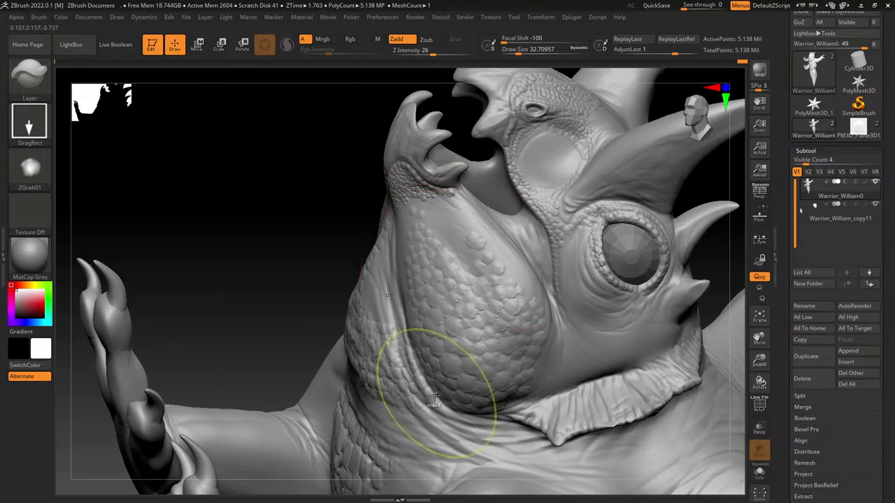
Step: Stamp a diagonal band of rounded scales across the cheek from near the frill down to the corner of the mouth
{"action": "mouse_move", "coordinate": [437, 394]}
{"action": "right_mouse_down", "text": "ctrl"}
{"action": "mouse_move", "coordinate": [449, 242]}
{"action": "mouse_move", "coordinate": [466, 413]}
{"action": "mouse_move", "coordinate": [499, 462]}
{"action": "mouse_move", "coordinate": [583, 258]}
{"action": "mouse_move", "coordinate": [555, 301]}
{"action": "right_mouse_up", "text": "ctrl"}
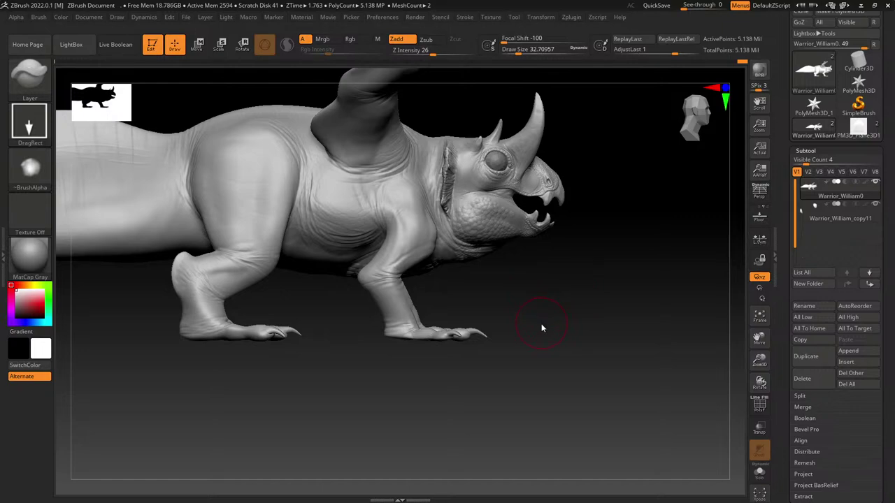
{"action": "right_click_drag", "start_coordinate": [460, 222], "coordinate": [408, 283], "text": "alt"}
{"action": "right_click_drag", "start_coordinate": [408, 245], "coordinate": [435, 290], "text": "ctrl"}
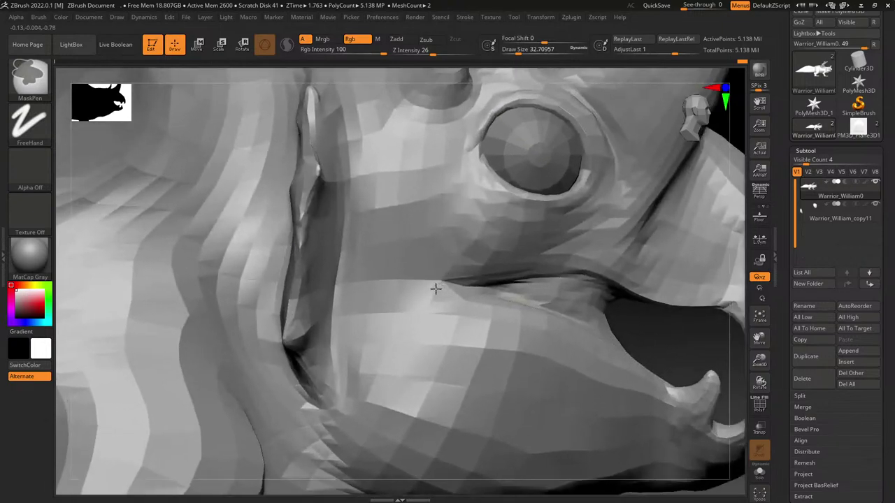
{"action": "mouse_move", "coordinate": [417, 261]}
{"action": "left_mouse_down"}
{"action": "mouse_move", "coordinate": [428, 274]}
{"action": "mouse_move", "coordinate": [393, 247]}
{"action": "left_mouse_up"}
{"action": "left_click_drag", "start_coordinate": [375, 217], "coordinate": [406, 225]}
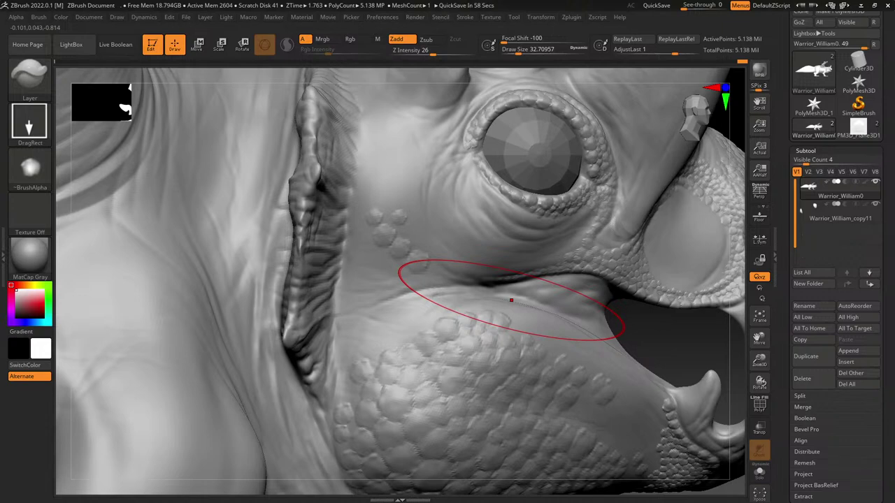
{"action": "left_click", "coordinate": [405, 232]}
{"action": "left_click", "coordinate": [429, 243]}
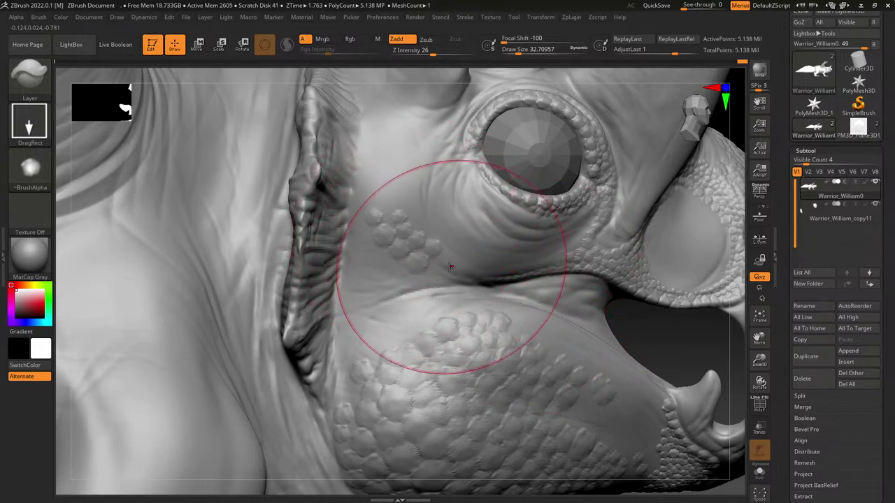
{"action": "left_click_drag", "start_coordinate": [439, 265], "coordinate": [479, 281]}
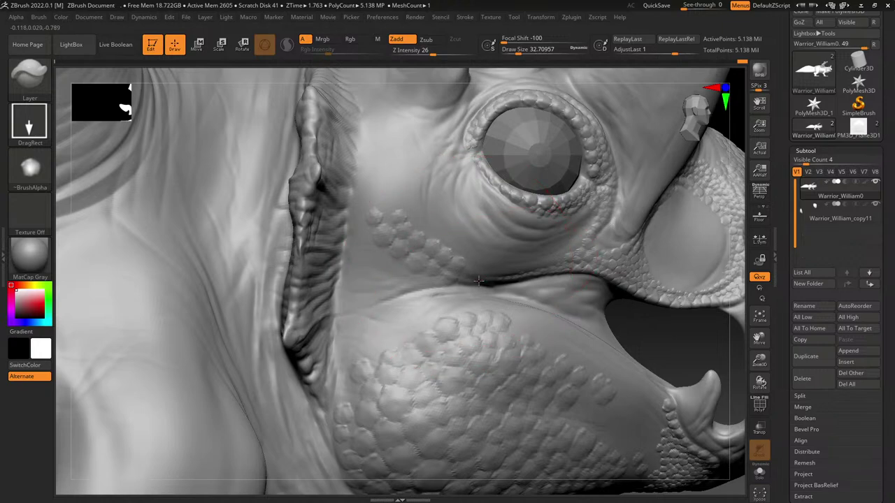
Step: Extend the cheek scales upward in a band behind the eye
{"action": "left_click", "coordinate": [386, 200]}
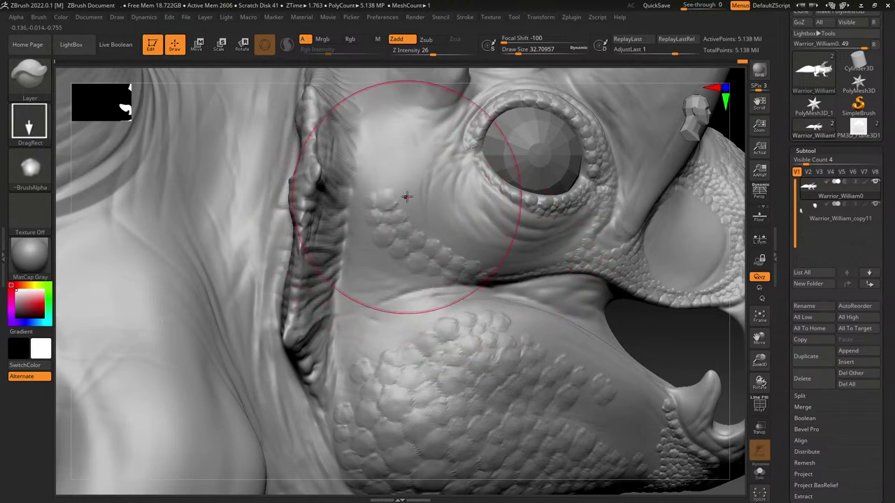
{"action": "left_click_drag", "start_coordinate": [403, 197], "coordinate": [380, 214]}
{"action": "left_click_drag", "start_coordinate": [401, 180], "coordinate": [401, 141]}
{"action": "left_click_drag", "start_coordinate": [414, 149], "coordinate": [431, 150]}
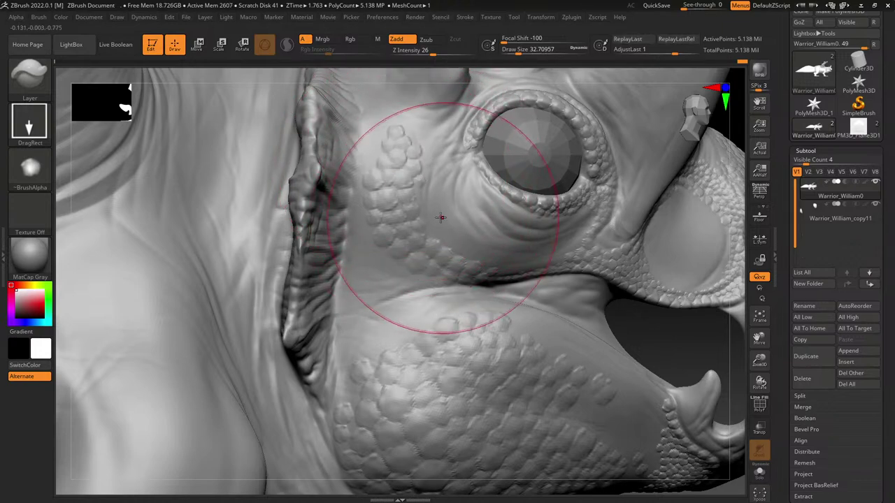
Step: Switch to the ZGrab03 alpha and stamp scales from the top of the cheek band toward the eye and along its lower edge
{"action": "left_click", "coordinate": [31, 168]}
{"action": "left_click", "coordinate": [489, 325]}
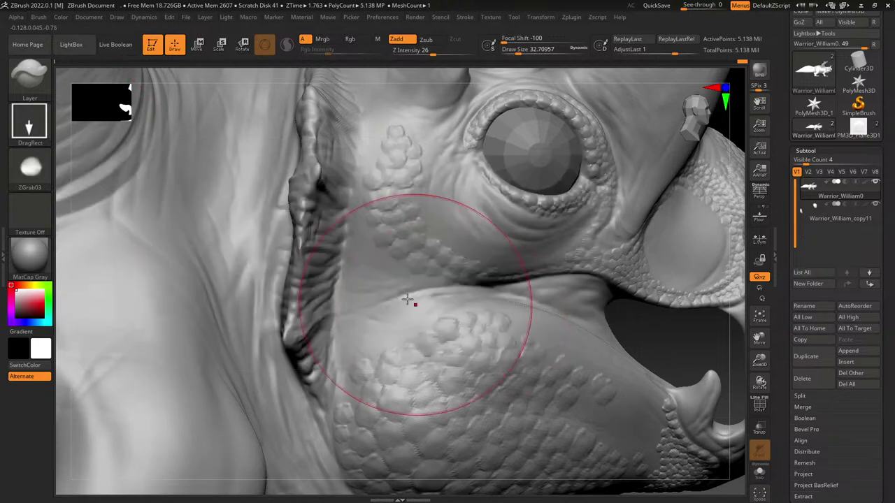
{"action": "right_click_drag", "start_coordinate": [451, 269], "coordinate": [446, 330], "text": "alt"}
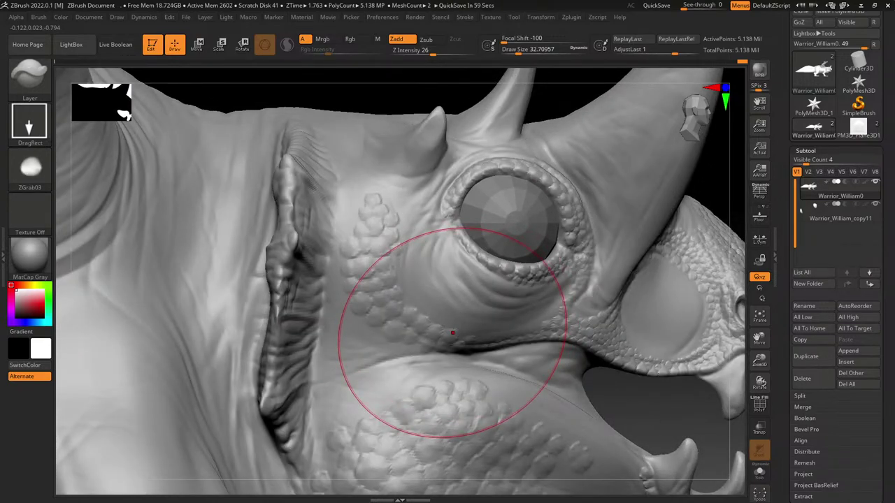
{"action": "mouse_move", "coordinate": [397, 290]}
{"action": "right_mouse_down"}
{"action": "mouse_move", "coordinate": [396, 264]}
{"action": "mouse_move", "coordinate": [390, 278]}
{"action": "mouse_move", "coordinate": [401, 301]}
{"action": "right_mouse_up"}
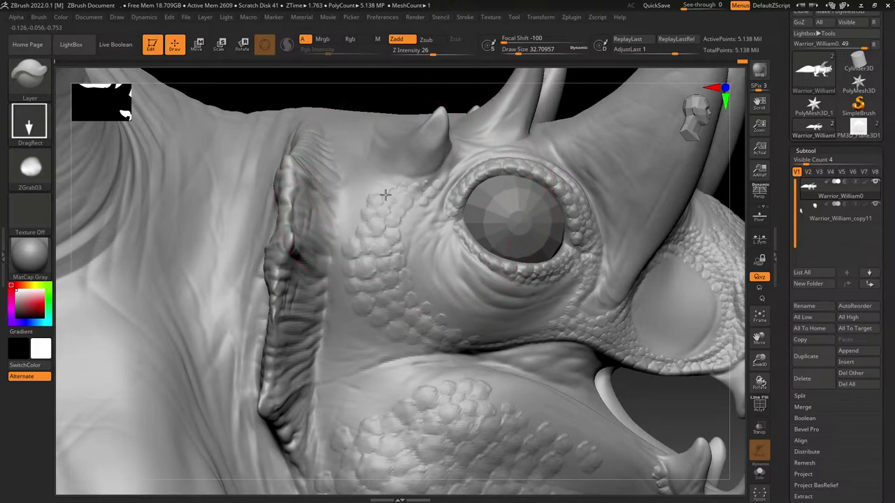
Step: Choose the ZGrab04 alpha and fill in scales along the top and both sides of the band behind the eye
{"action": "left_click", "coordinate": [47, 187]}
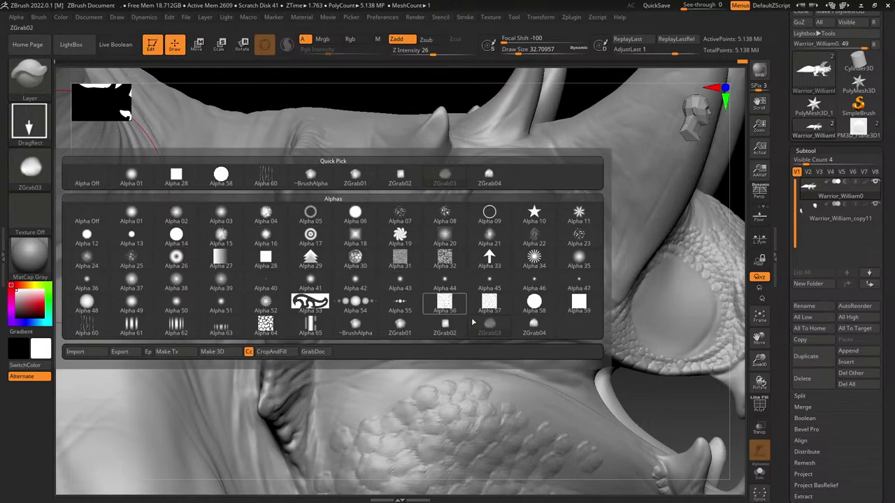
{"action": "left_click", "coordinate": [535, 323]}
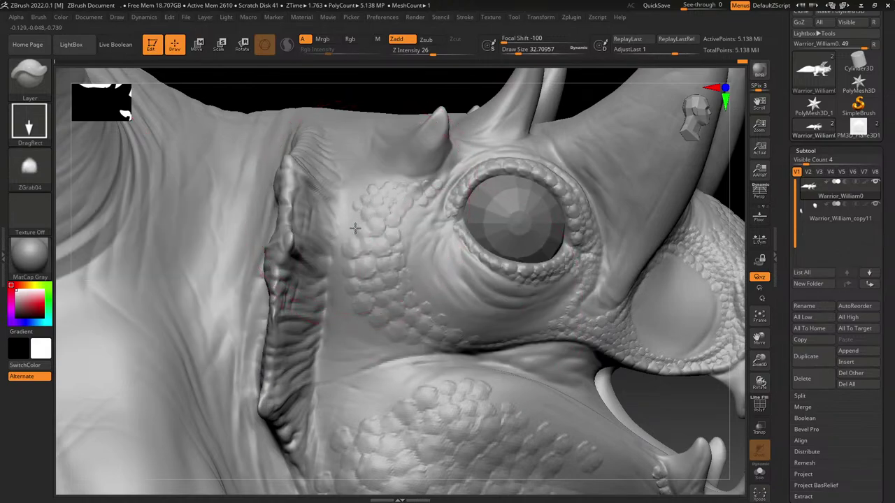
{"action": "left_click_drag", "start_coordinate": [348, 242], "coordinate": [351, 252]}
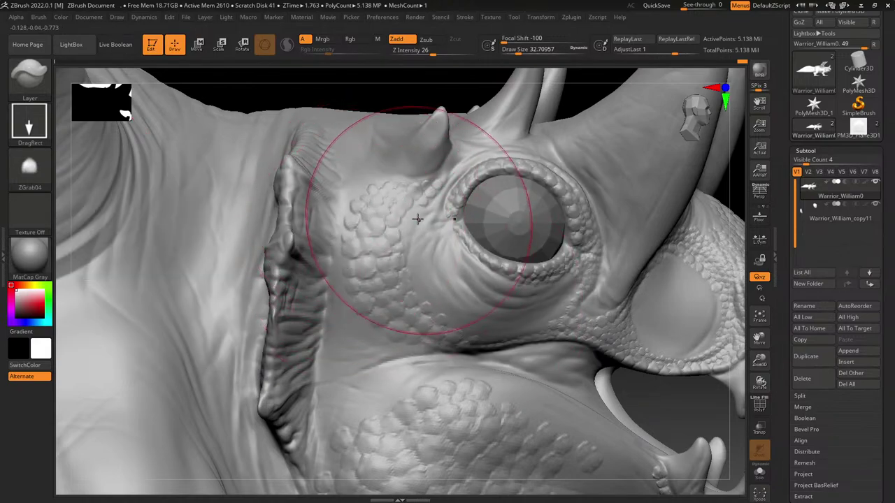
{"action": "mouse_move", "coordinate": [420, 220]}
{"action": "left_mouse_down"}
{"action": "mouse_move", "coordinate": [400, 242]}
{"action": "mouse_move", "coordinate": [408, 257]}
{"action": "left_mouse_up"}
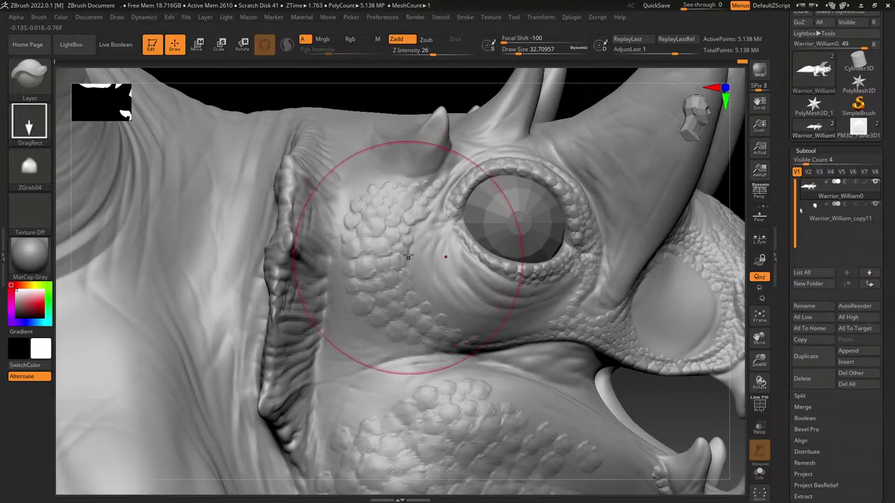
Step: Add smaller scales along the eye-facing edge of the lower cheek band down toward the mouth corner
{"action": "left_click_drag", "start_coordinate": [424, 299], "coordinate": [411, 291]}
{"action": "left_click_drag", "start_coordinate": [414, 288], "coordinate": [418, 300]}
{"action": "left_click_drag", "start_coordinate": [422, 298], "coordinate": [426, 312]}
{"action": "left_click_drag", "start_coordinate": [432, 306], "coordinate": [435, 313]}
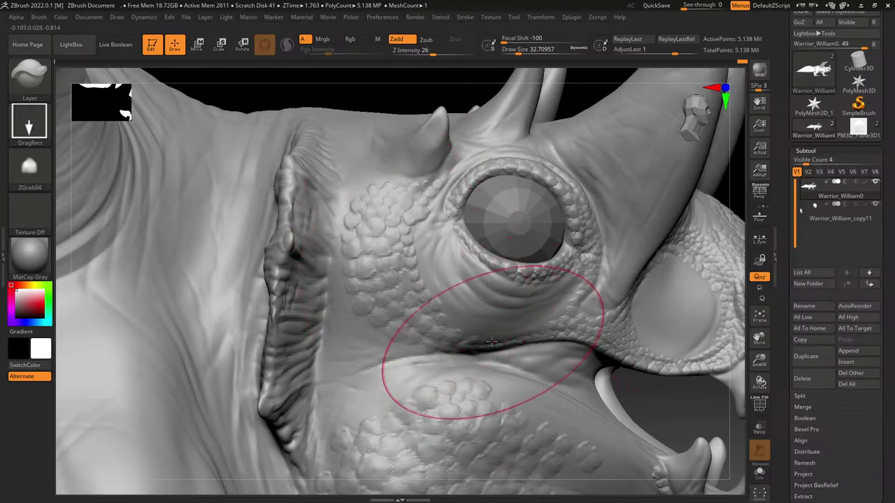
Step: Widen the cheek scales toward the wrinkles under and behind the eye
{"action": "right_click_drag", "start_coordinate": [457, 304], "coordinate": [523, 310]}
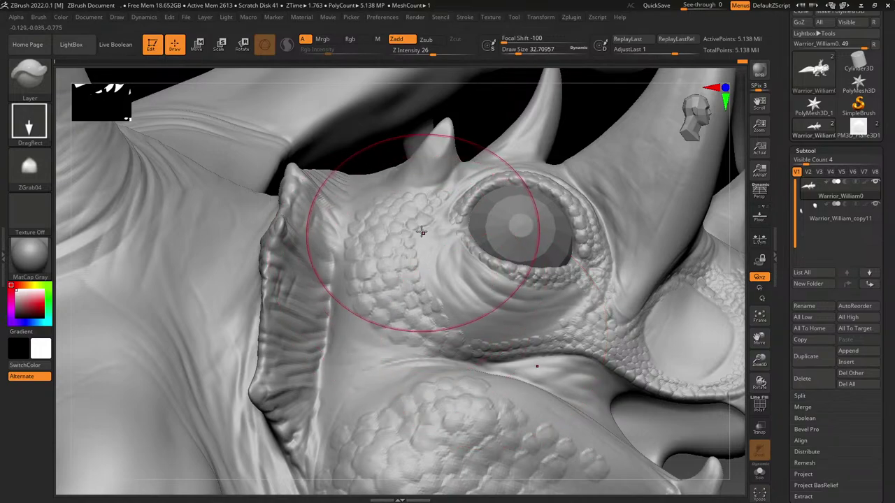
{"action": "left_click_drag", "start_coordinate": [421, 249], "coordinate": [428, 257]}
{"action": "left_click_drag", "start_coordinate": [420, 248], "coordinate": [431, 263]}
{"action": "left_click_drag", "start_coordinate": [422, 266], "coordinate": [432, 290]}
{"action": "mouse_move", "coordinate": [425, 278]}
{"action": "left_mouse_down"}
{"action": "mouse_move", "coordinate": [480, 341]}
{"action": "mouse_move", "coordinate": [476, 322]}
{"action": "mouse_move", "coordinate": [464, 335]}
{"action": "mouse_move", "coordinate": [504, 332]}
{"action": "left_mouse_up"}
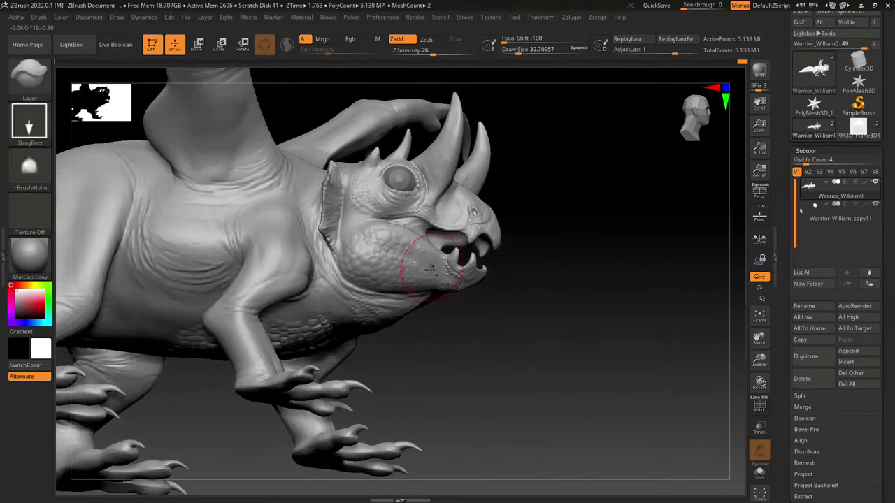
Step: Cover the upper rear of the throat bulge with scales and continue them over the bare skin between cheek and frill
{"action": "right_click_drag", "start_coordinate": [441, 292], "coordinate": [426, 350]}
{"action": "right_click_drag", "start_coordinate": [499, 417], "coordinate": [395, 361]}
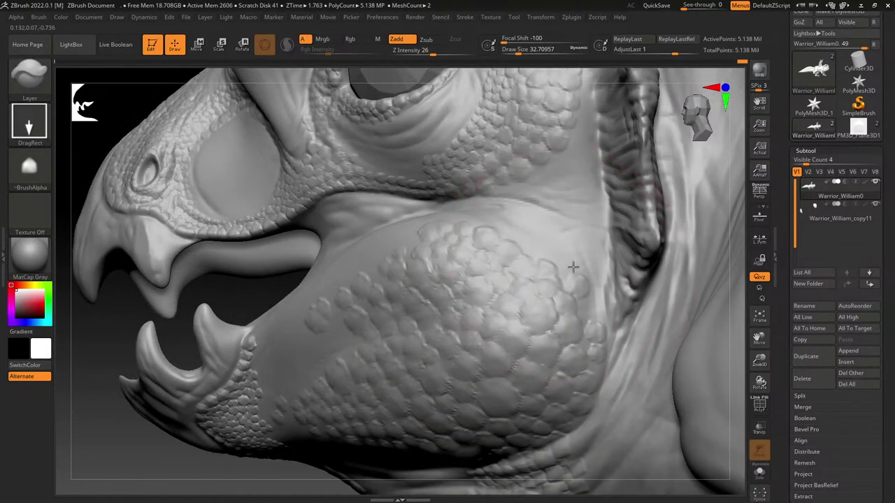
{"action": "left_click_drag", "start_coordinate": [518, 222], "coordinate": [487, 216]}
{"action": "mouse_move", "coordinate": [523, 240]}
{"action": "left_mouse_down"}
{"action": "mouse_move", "coordinate": [538, 250]}
{"action": "mouse_move", "coordinate": [536, 259]}
{"action": "left_mouse_up"}
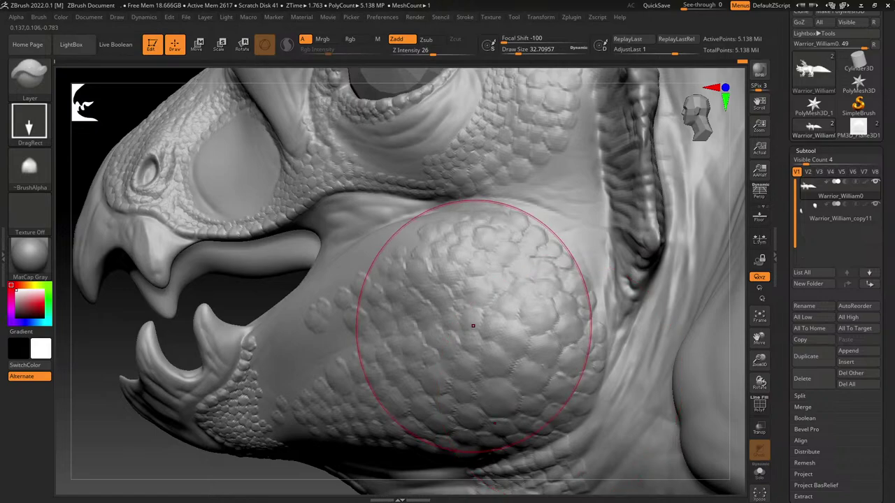
{"action": "mouse_move", "coordinate": [473, 326]}
{"action": "right_mouse_down"}
{"action": "mouse_move", "coordinate": [453, 240]}
{"action": "mouse_move", "coordinate": [536, 259]}
{"action": "right_mouse_up"}
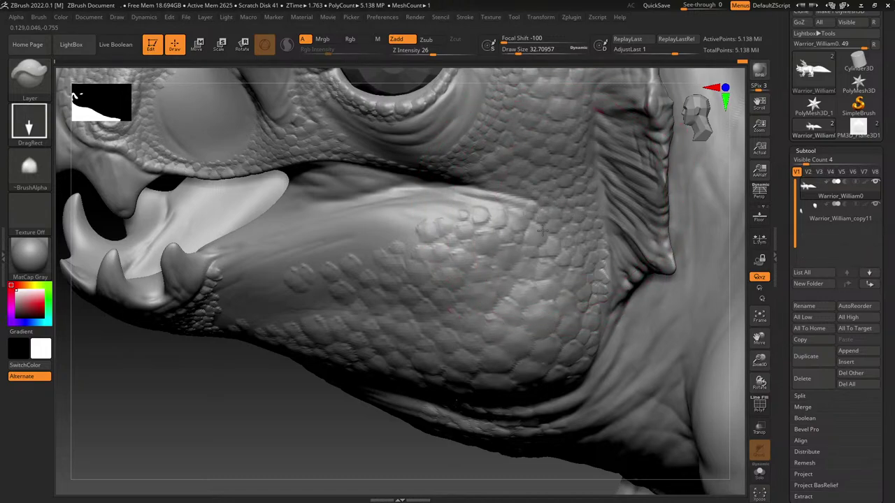
Step: Stamp a row of small scales along the upper edge of the lower jaw, from the teeth back to the bulge
{"action": "right_click_drag", "start_coordinate": [418, 276], "coordinate": [476, 236]}
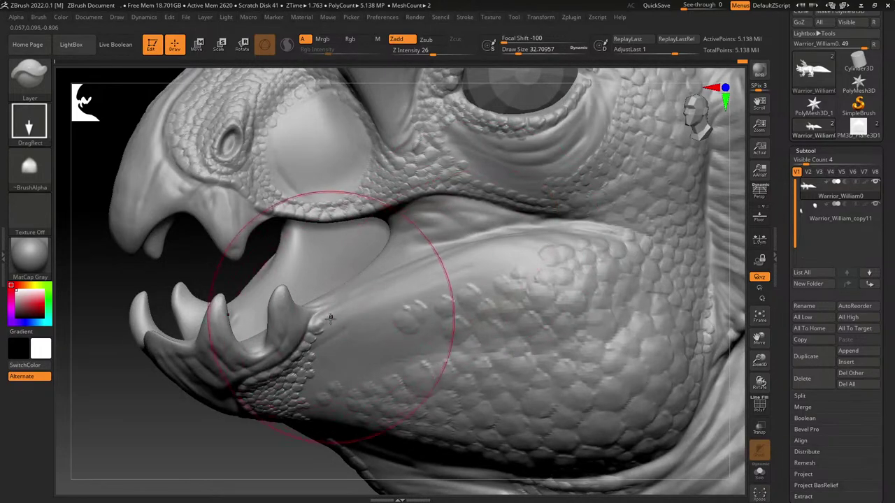
{"action": "right_click_drag", "start_coordinate": [337, 333], "coordinate": [347, 312]}
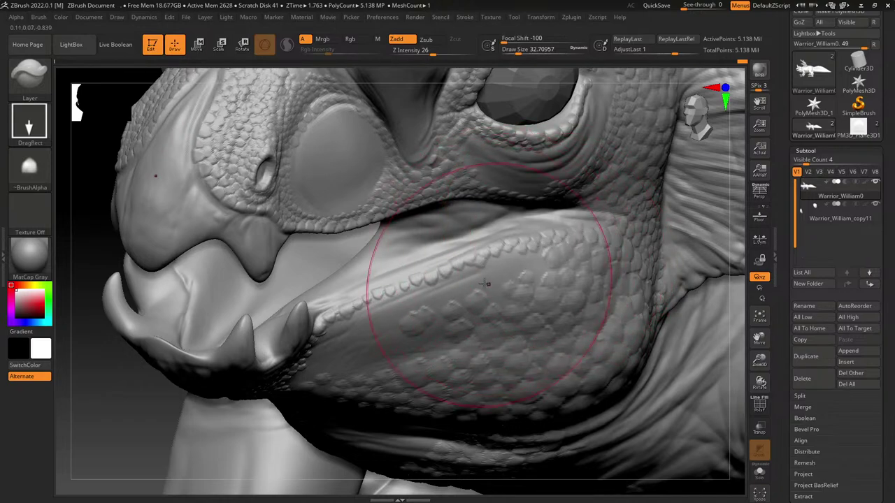
{"action": "right_click_drag", "start_coordinate": [441, 307], "coordinate": [375, 277]}
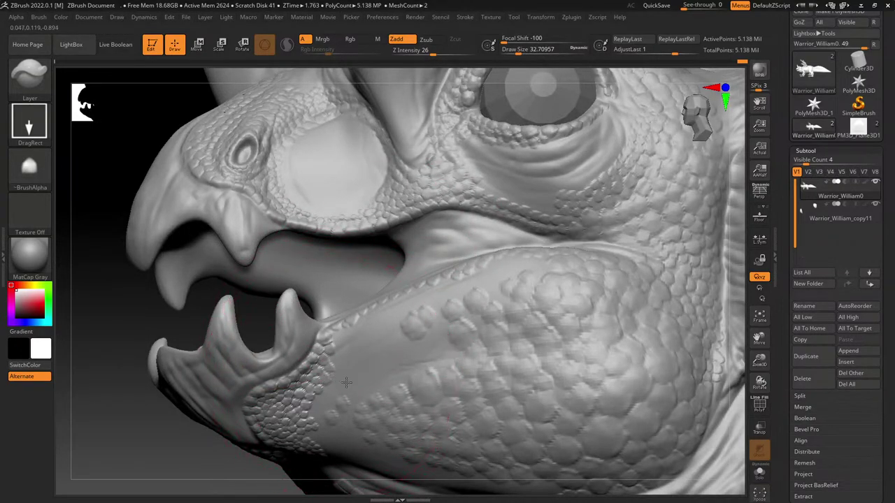
{"action": "left_click_drag", "start_coordinate": [323, 392], "coordinate": [327, 396]}
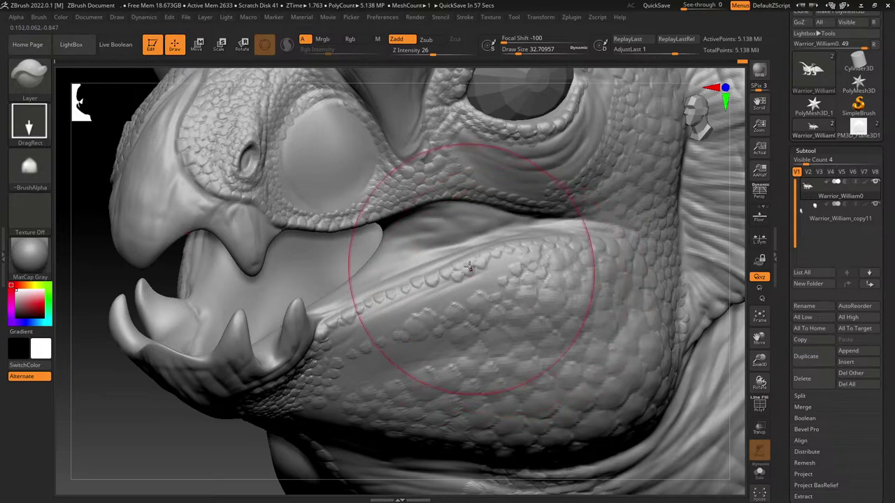
Step: Switch to the ZGrab03 alpha and fill the strip between the jaw-edge row and the bulge scales
{"action": "key", "text": "shift+d"}
{"action": "key", "text": "d"}
{"action": "left_click", "coordinate": [29, 165]}
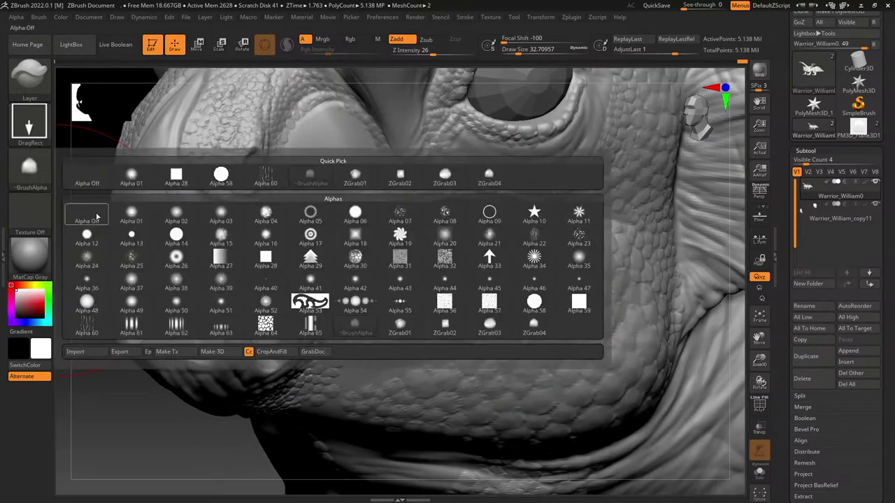
{"action": "left_click", "coordinate": [498, 333]}
{"action": "key", "text": "shift+d"}
{"action": "key", "text": "d"}
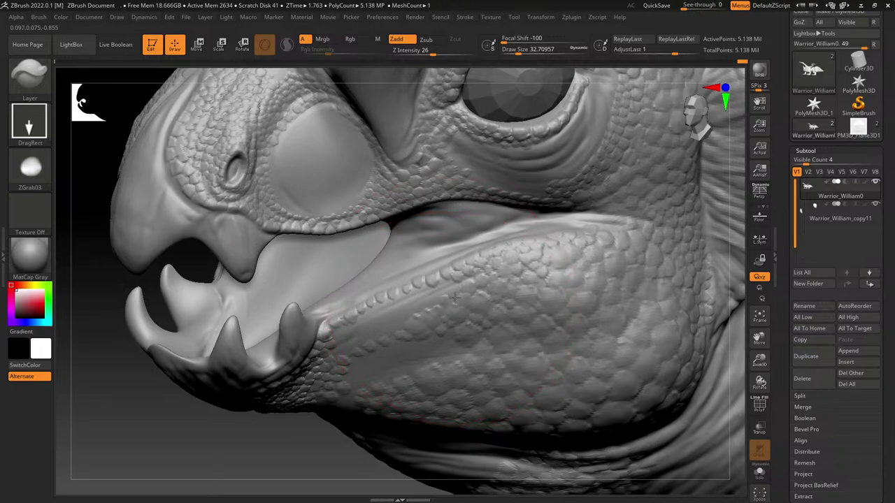
{"action": "right_click_drag", "start_coordinate": [421, 305], "coordinate": [424, 322]}
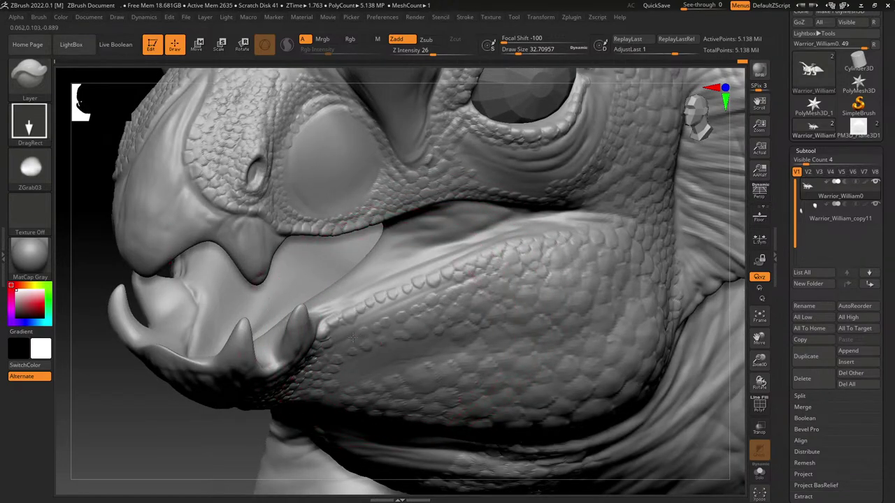
{"action": "right_click_drag", "start_coordinate": [326, 336], "coordinate": [334, 307]}
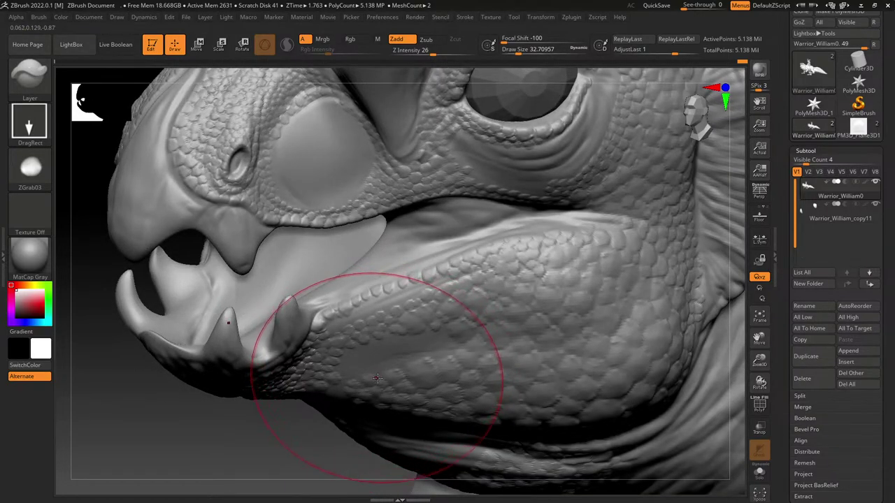
Step: Fill the remaining bare strip on the side of the lower jaw with scales up to the fine chin scales
{"action": "mouse_move", "coordinate": [376, 348]}
{"action": "right_mouse_down"}
{"action": "mouse_move", "coordinate": [380, 360]}
{"action": "mouse_move", "coordinate": [355, 309]}
{"action": "mouse_move", "coordinate": [320, 322]}
{"action": "right_mouse_up"}
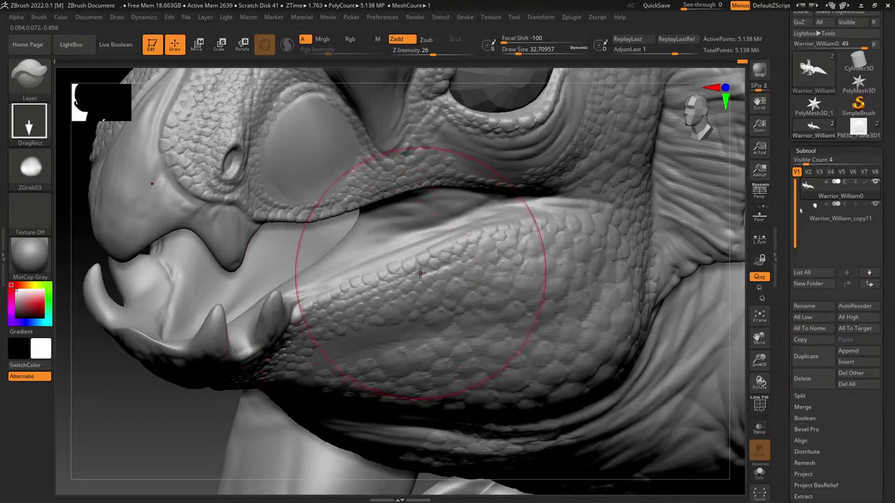
{"action": "right_click_drag", "start_coordinate": [420, 272], "coordinate": [386, 299]}
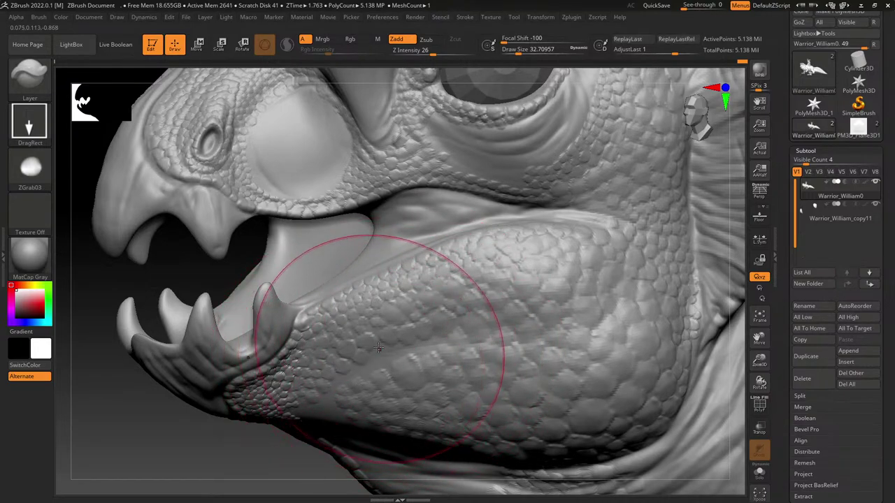
{"action": "right_click_drag", "start_coordinate": [345, 354], "coordinate": [397, 324]}
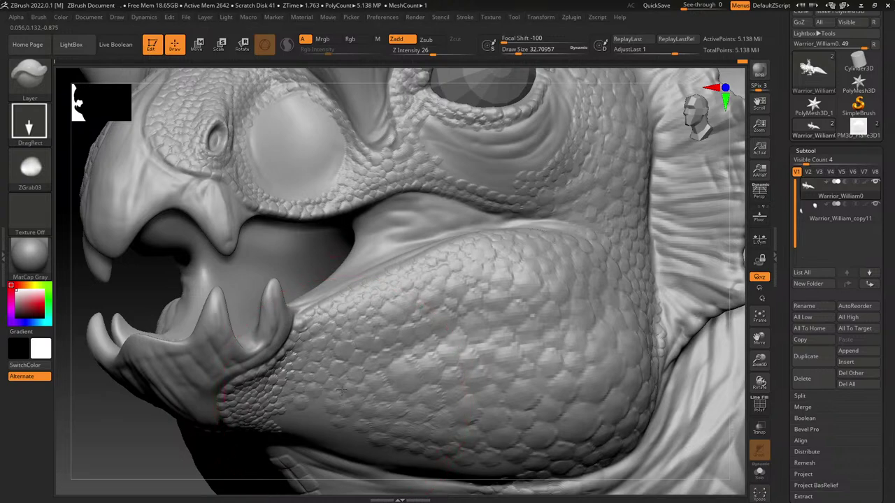
Step: Stamp rows of rounded scales along the lower edge of the jaw from the chin scales back to the bulge scales
{"action": "right_click_drag", "start_coordinate": [341, 390], "coordinate": [344, 312]}
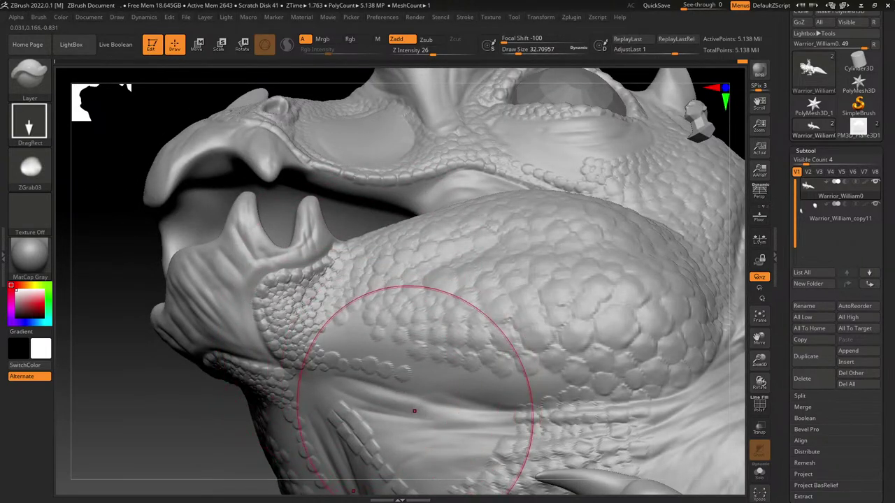
{"action": "mouse_move", "coordinate": [368, 372]}
{"action": "right_mouse_down"}
{"action": "mouse_move", "coordinate": [405, 293]}
{"action": "mouse_move", "coordinate": [539, 320]}
{"action": "right_mouse_up"}
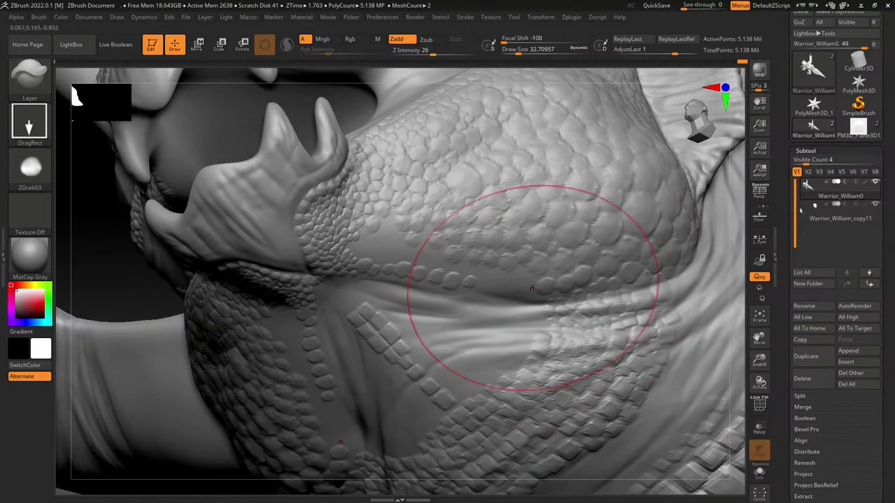
{"action": "left_click_drag", "start_coordinate": [480, 287], "coordinate": [505, 300]}
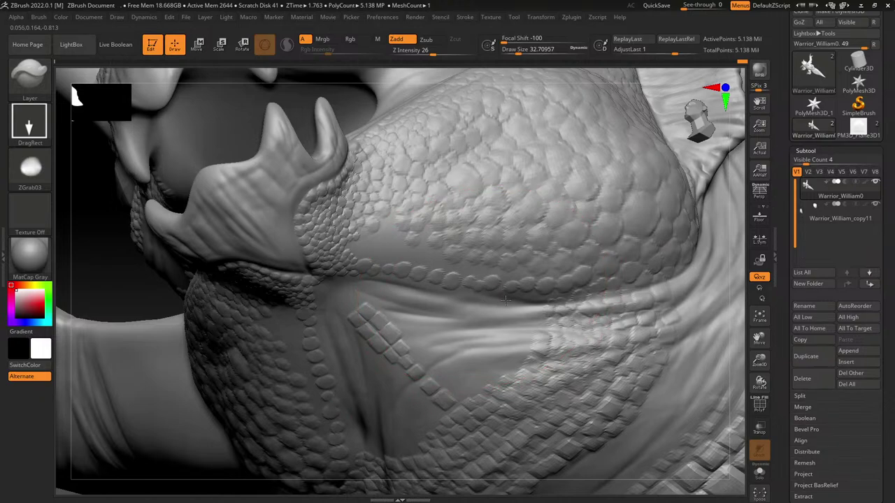
{"action": "left_click_drag", "start_coordinate": [560, 275], "coordinate": [558, 302]}
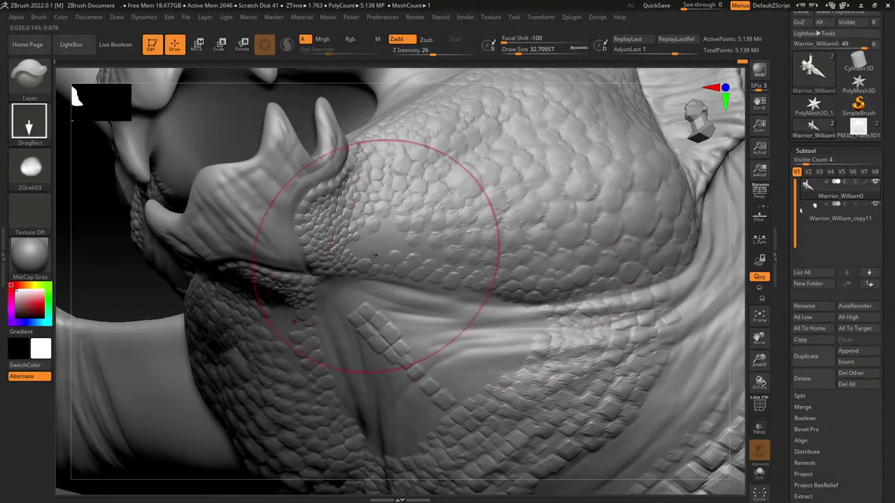
Step: Select the Morph brush and examine the scales on the snout, eye area, cheek and jaw from several angles
{"action": "right_click_drag", "start_coordinate": [344, 239], "coordinate": [350, 260], "text": "ctrl"}
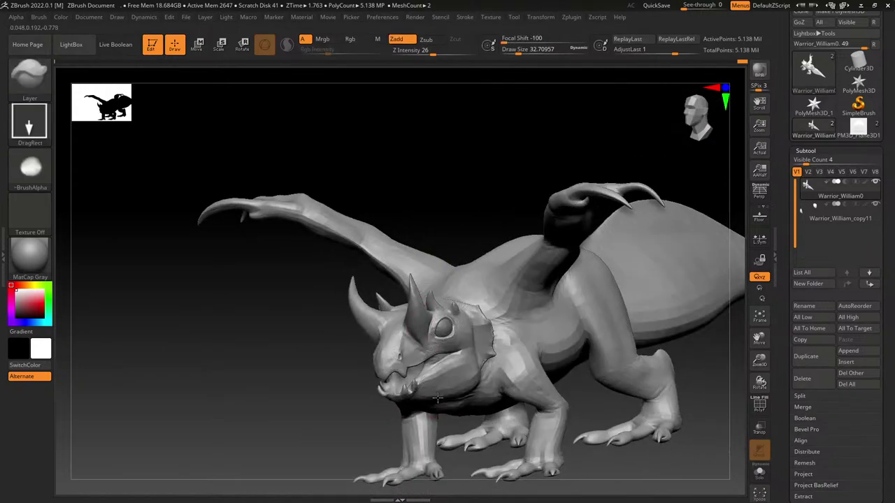
{"action": "right_click_drag", "start_coordinate": [394, 287], "coordinate": [112, 153], "text": "ctrl"}
{"action": "left_click", "coordinate": [24, 70]}
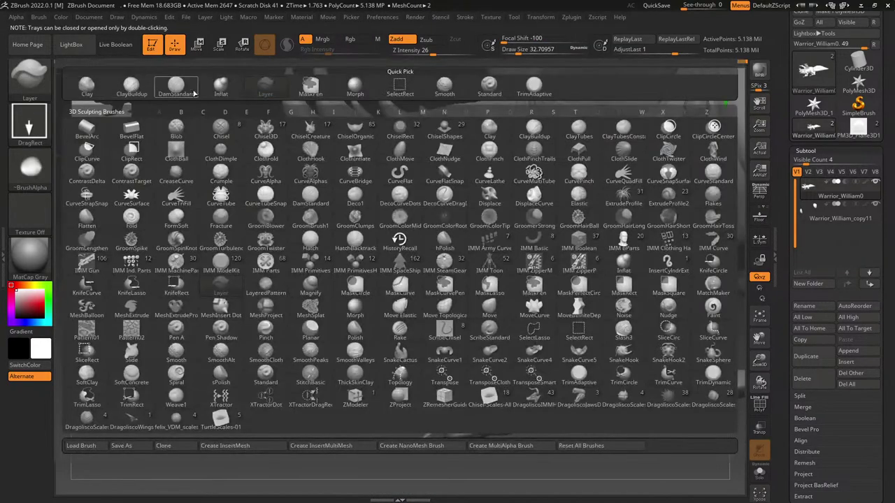
{"action": "left_click", "coordinate": [223, 87]}
{"action": "left_click", "coordinate": [49, 82]}
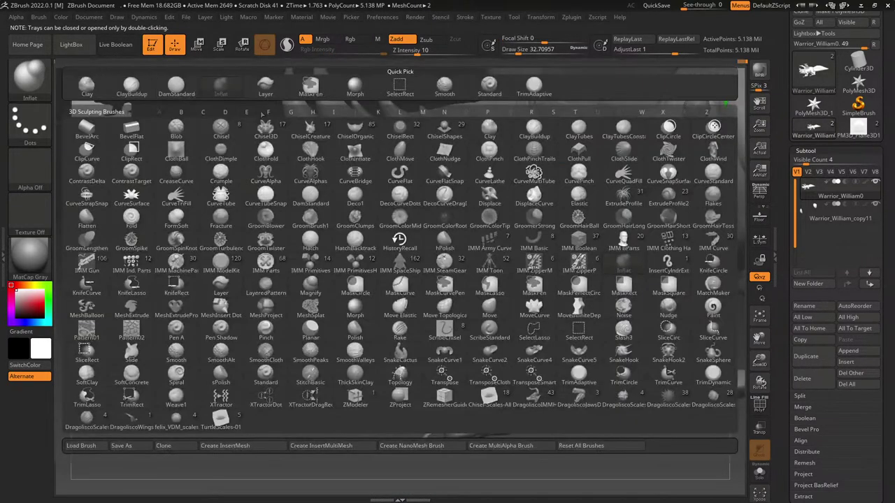
{"action": "left_click", "coordinate": [356, 89]}
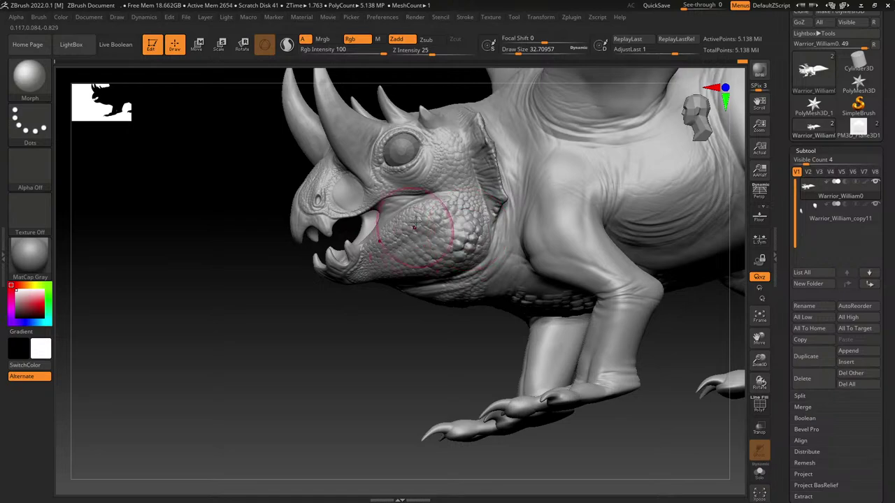
{"action": "mouse_move", "coordinate": [416, 222]}
{"action": "right_mouse_down"}
{"action": "mouse_move", "coordinate": [457, 266]}
{"action": "mouse_move", "coordinate": [385, 351]}
{"action": "mouse_move", "coordinate": [384, 411]}
{"action": "mouse_move", "coordinate": [441, 320]}
{"action": "right_mouse_up"}
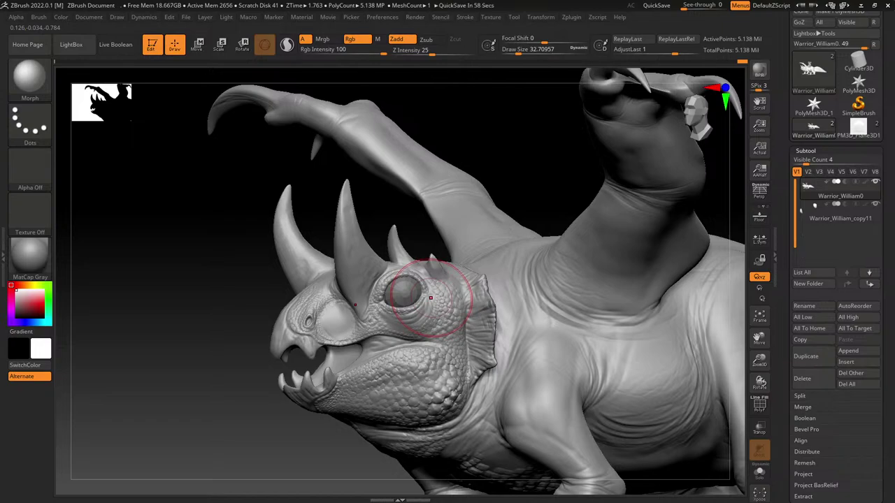
{"action": "right_click_drag", "start_coordinate": [416, 271], "coordinate": [396, 327], "text": "alt"}
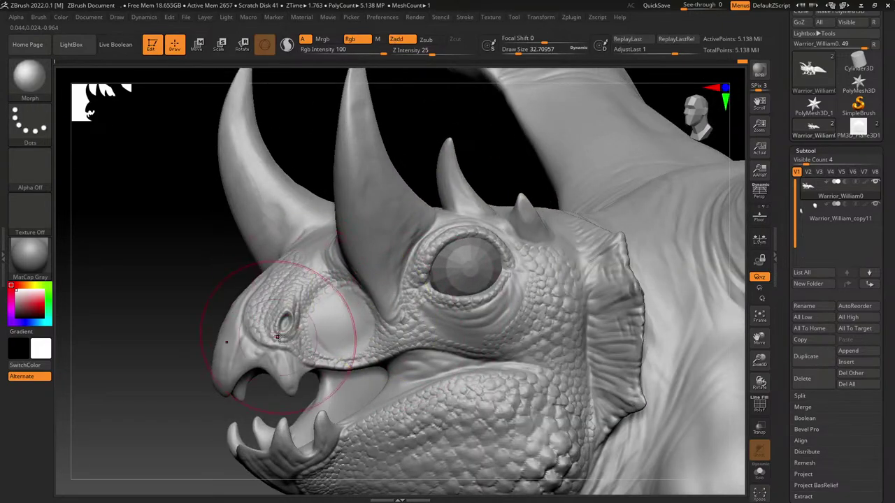
{"action": "right_click_drag", "start_coordinate": [277, 337], "coordinate": [288, 286]}
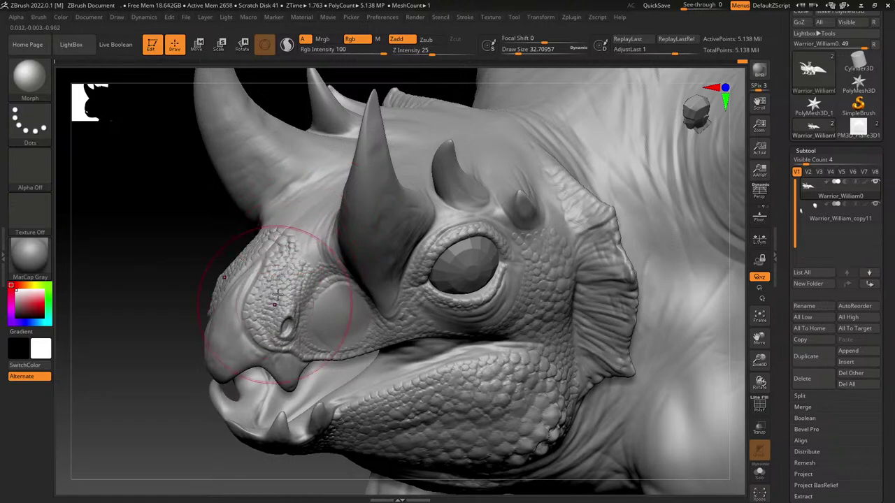
{"action": "right_click_drag", "start_coordinate": [299, 322], "coordinate": [440, 239]}
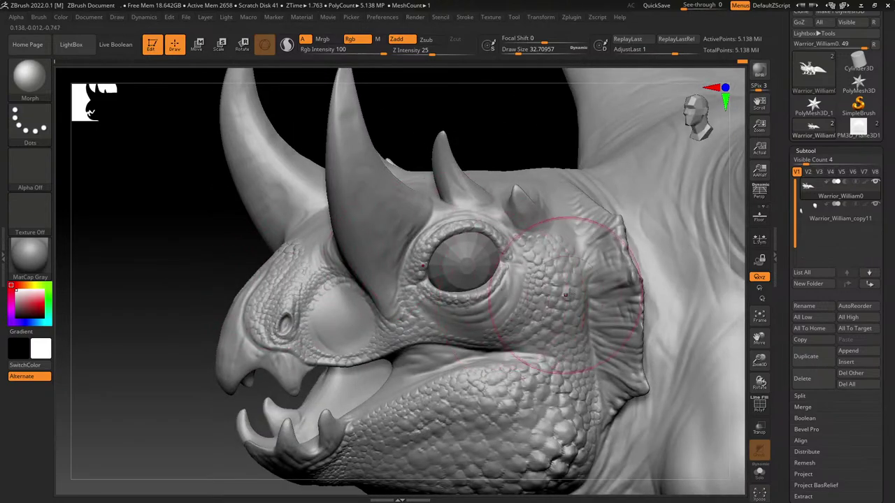
{"action": "right_click_drag", "start_coordinate": [520, 274], "coordinate": [396, 226], "text": "alt"}
{"action": "right_click_drag", "start_coordinate": [384, 416], "coordinate": [529, 361], "text": "ctrl"}
Step: Stamp a band of rounded scales on the brow above the eye using the Layer brush with the ZGrab03 alpha
{"action": "left_click", "coordinate": [30, 167]}
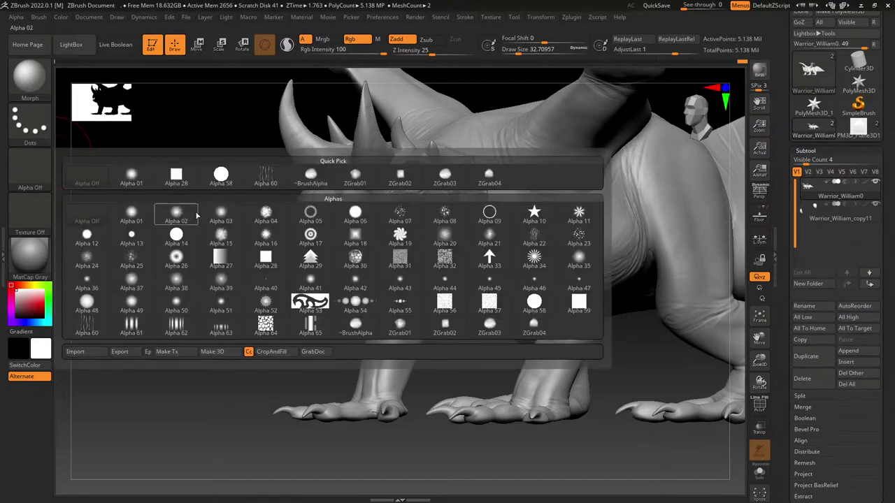
{"action": "left_click", "coordinate": [355, 326]}
{"action": "right_click_drag", "start_coordinate": [364, 294], "coordinate": [381, 349], "text": "ctrl"}
{"action": "right_click_drag", "start_coordinate": [381, 280], "coordinate": [426, 336], "text": "alt"}
{"action": "mouse_move", "coordinate": [427, 279]}
{"action": "right_mouse_down", "text": "ctrl"}
{"action": "mouse_move", "coordinate": [420, 326]}
{"action": "mouse_move", "coordinate": [457, 265]}
{"action": "right_mouse_up", "text": "ctrl"}
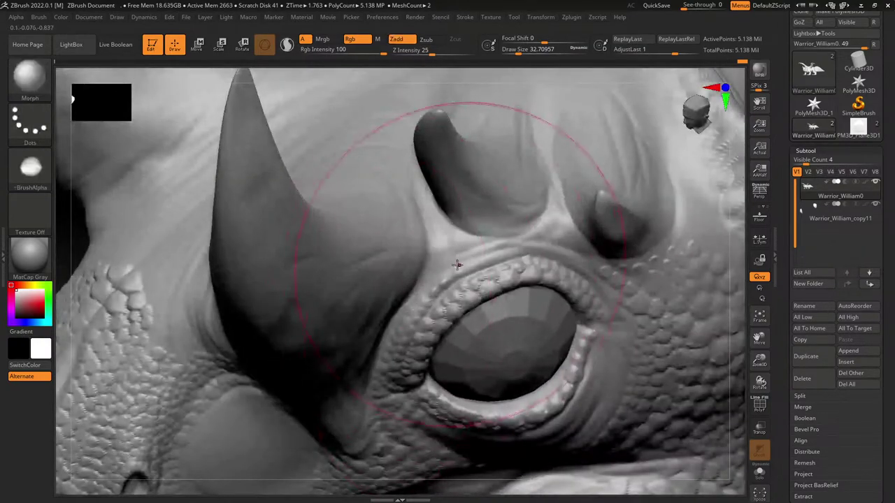
{"action": "left_click", "coordinate": [30, 77]}
{"action": "left_click", "coordinate": [266, 84]}
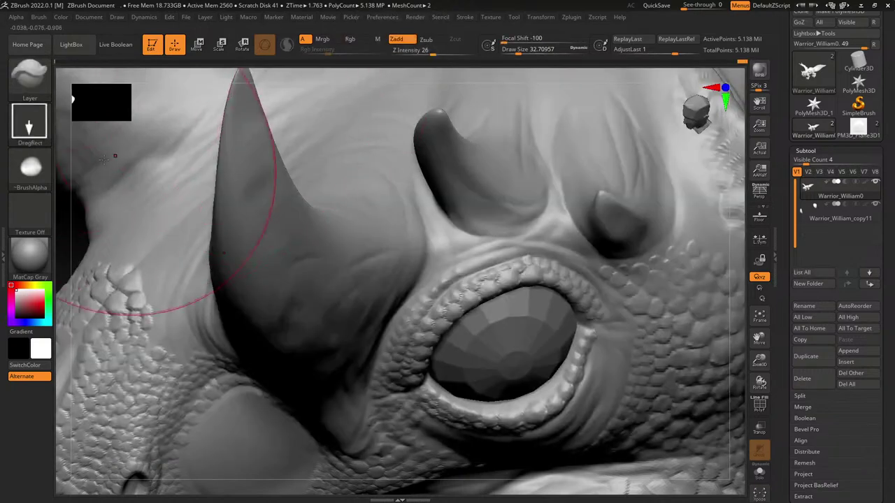
{"action": "left_click", "coordinate": [31, 167]}
{"action": "left_click", "coordinate": [452, 327]}
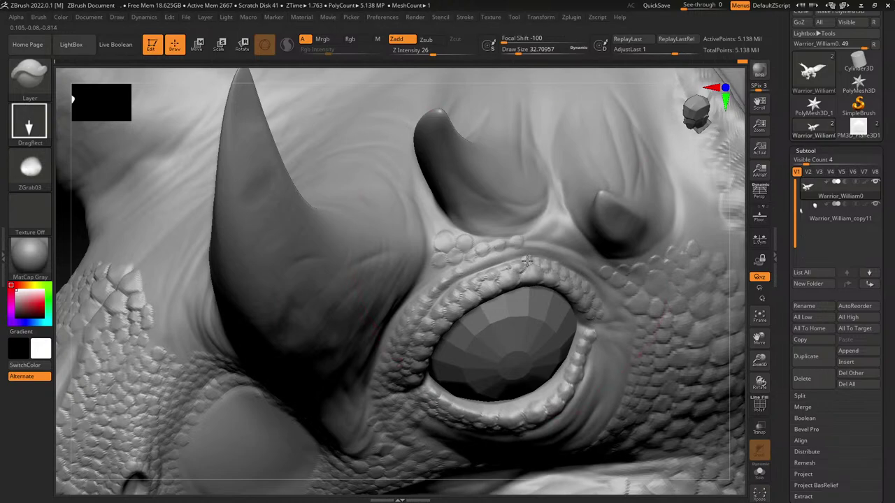
Step: Try the DragoliscoScales brush with a banded scale alpha along the flank and thigh, and undo the test strokes
{"action": "key", "text": "b"}
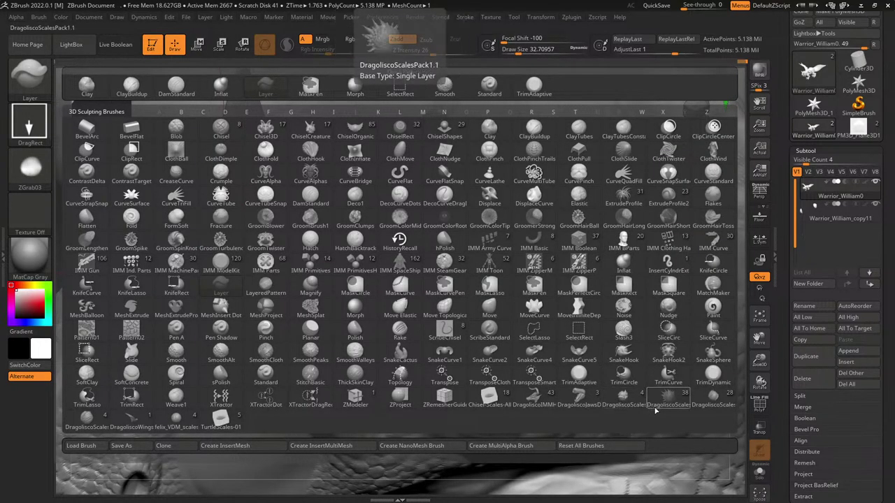
{"action": "left_click", "coordinate": [711, 404]}
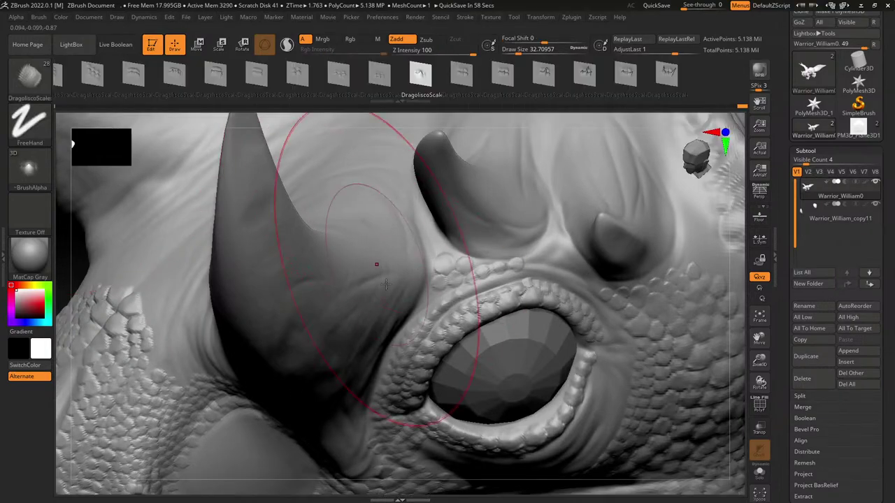
{"action": "mouse_move", "coordinate": [387, 406]}
{"action": "right_mouse_down", "text": "ctrl"}
{"action": "mouse_move", "coordinate": [426, 199]}
{"action": "mouse_move", "coordinate": [381, 270]}
{"action": "mouse_move", "coordinate": [381, 175]}
{"action": "mouse_move", "coordinate": [321, 344]}
{"action": "right_mouse_up", "text": "ctrl"}
{"action": "left_click", "coordinate": [380, 76]}
{"action": "left_click_drag", "start_coordinate": [376, 359], "coordinate": [537, 263]}
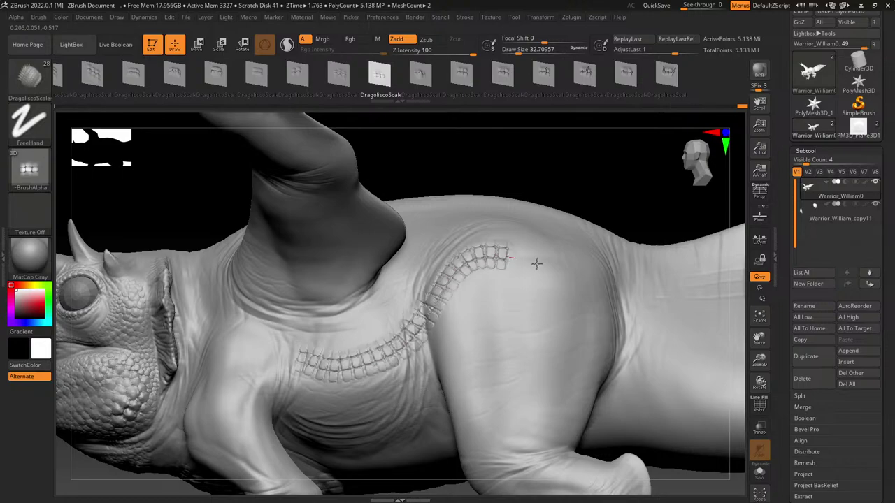
{"action": "mouse_move", "coordinate": [516, 391]}
{"action": "left_mouse_down"}
{"action": "mouse_move", "coordinate": [484, 382]}
{"action": "mouse_move", "coordinate": [365, 463]}
{"action": "left_mouse_up"}
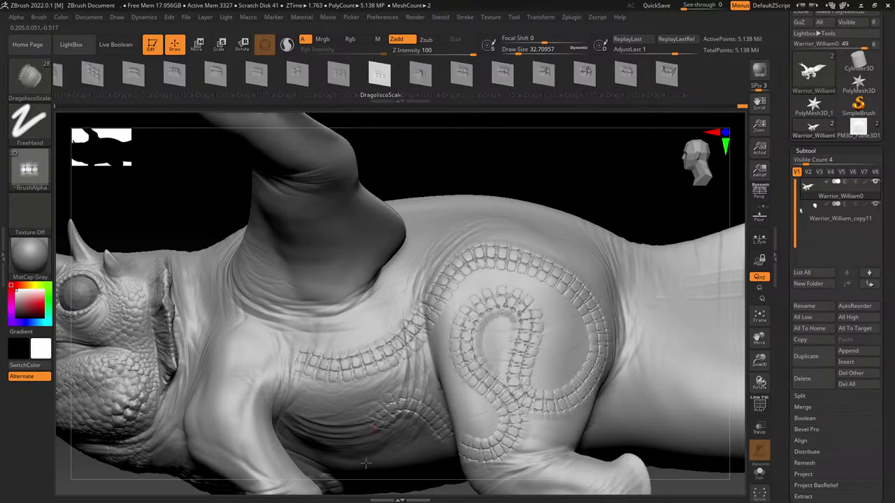
{"action": "left_click", "coordinate": [463, 74]}
{"action": "right_click_drag", "start_coordinate": [562, 382], "coordinate": [553, 351], "text": "ctrl"}
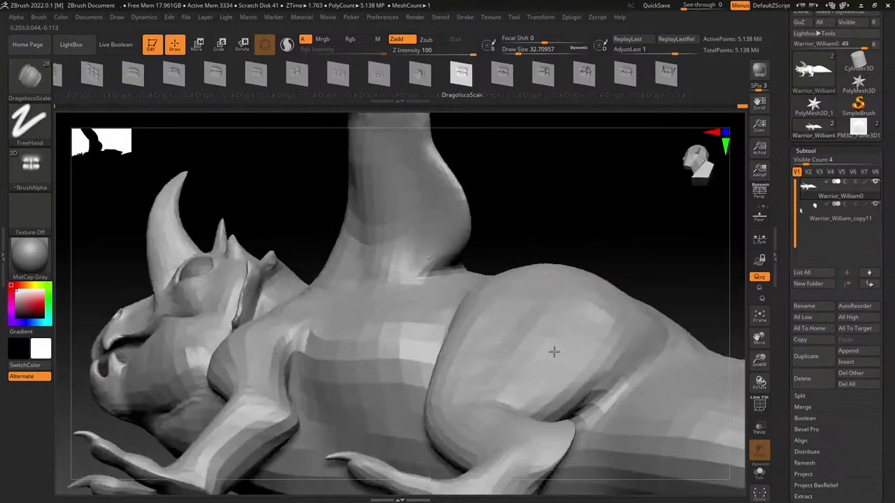
{"action": "right_click_drag", "start_coordinate": [530, 429], "coordinate": [443, 441]}
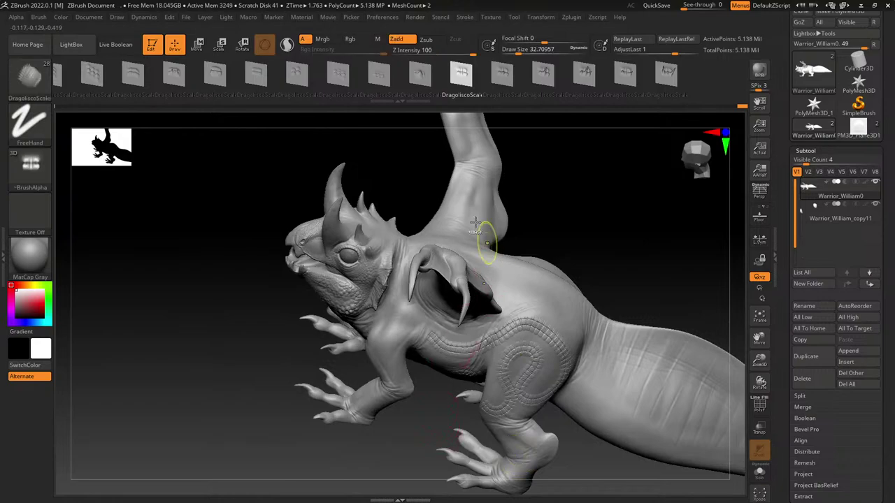
{"action": "key", "text": "ctrl+z"}
Step: Try the beaded row alpha of the scale brush on the thigh and undo the test strokes
{"action": "mouse_move", "coordinate": [177, 93]}
{"action": "left_mouse_down"}
{"action": "mouse_move", "coordinate": [287, 74]}
{"action": "mouse_move", "coordinate": [310, 98]}
{"action": "left_mouse_up"}
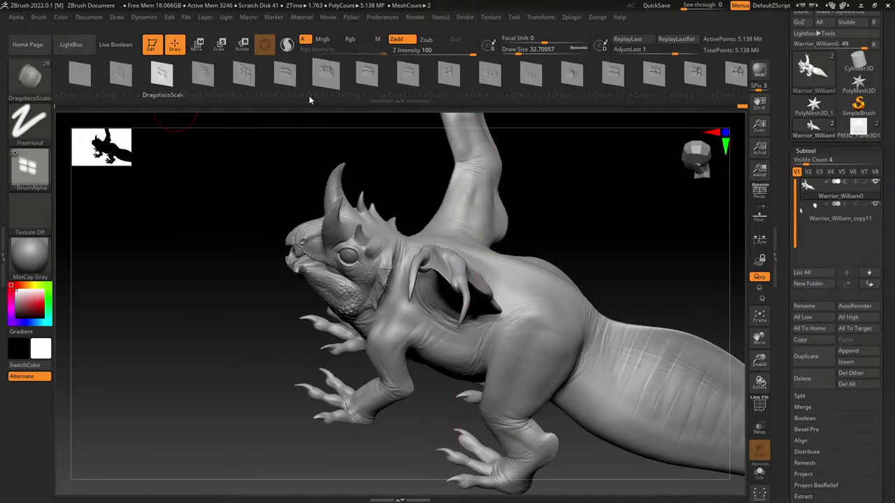
{"action": "left_click", "coordinate": [246, 77]}
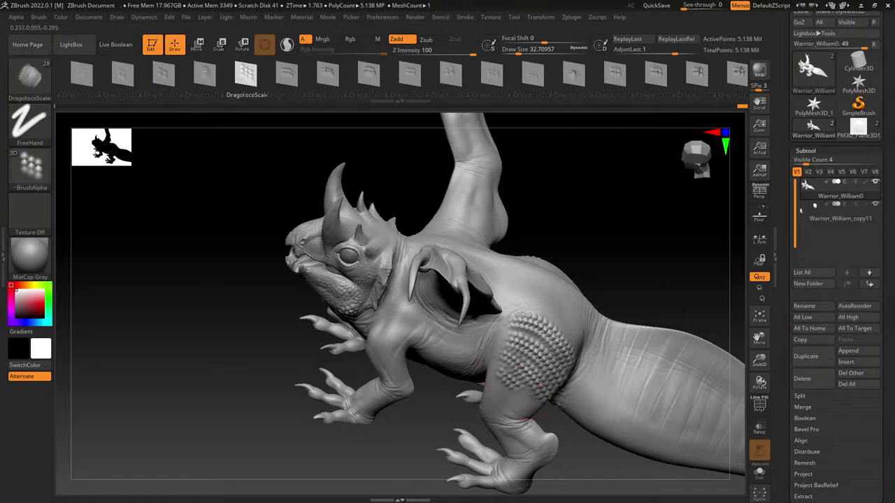
{"action": "right_click_drag", "start_coordinate": [487, 401], "coordinate": [494, 312]}
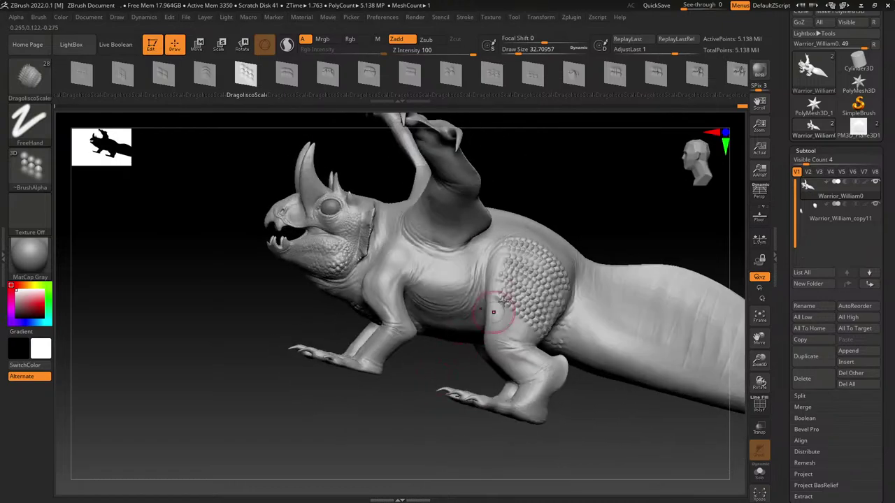
{"action": "key", "text": "ctrl+z"}
{"action": "key", "text": "ctrl+z"}
{"action": "key", "text": "ctrl+z"}
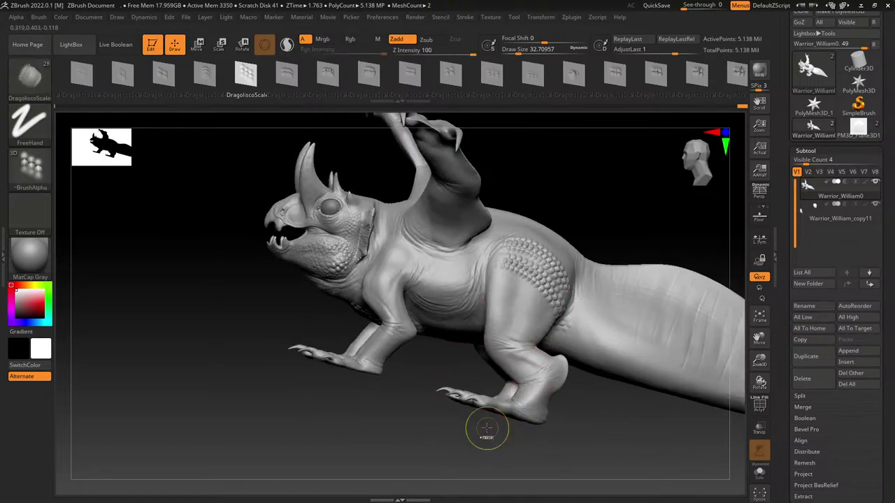
{"action": "key", "text": "ctrl+z"}
Step: Try the irregular cluster alpha of the scale brush on the flank behind the front leg
{"action": "left_click_drag", "start_coordinate": [208, 79], "coordinate": [337, 78]}
{"action": "left_click", "coordinate": [211, 77]}
{"action": "left_click", "coordinate": [294, 77]}
{"action": "left_click_drag", "start_coordinate": [258, 83], "coordinate": [423, 79]}
{"action": "left_click", "coordinate": [268, 79]}
{"action": "left_click", "coordinate": [230, 80]}
{"action": "left_click", "coordinate": [267, 80]}
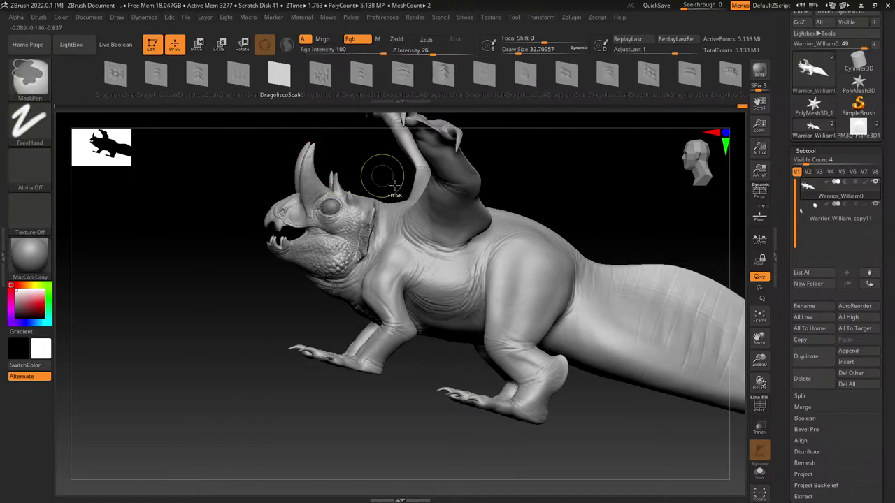
{"action": "left_click_drag", "start_coordinate": [388, 180], "coordinate": [482, 434], "text": "alt"}
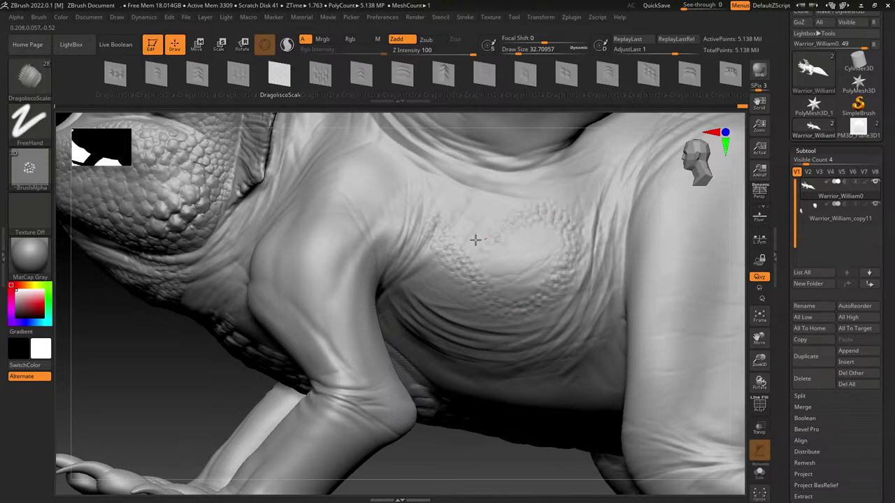
Step: Undo the flank test and try the cluster alpha on the thigh at a Draw Size of about 94, removing those strokes too
{"action": "left_click_drag", "start_coordinate": [515, 49], "coordinate": [528, 49]}
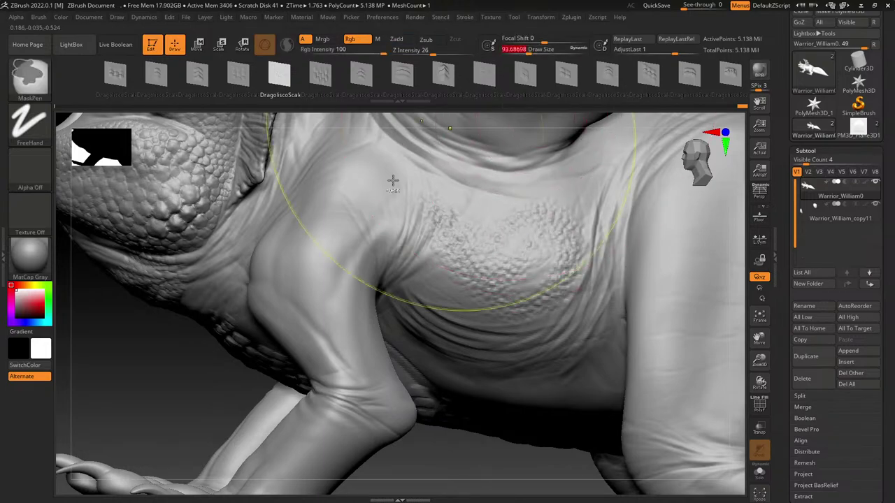
{"action": "key", "text": "ctrl+z"}
{"action": "right_click_drag", "start_coordinate": [448, 342], "coordinate": [565, 294], "text": "ctrl"}
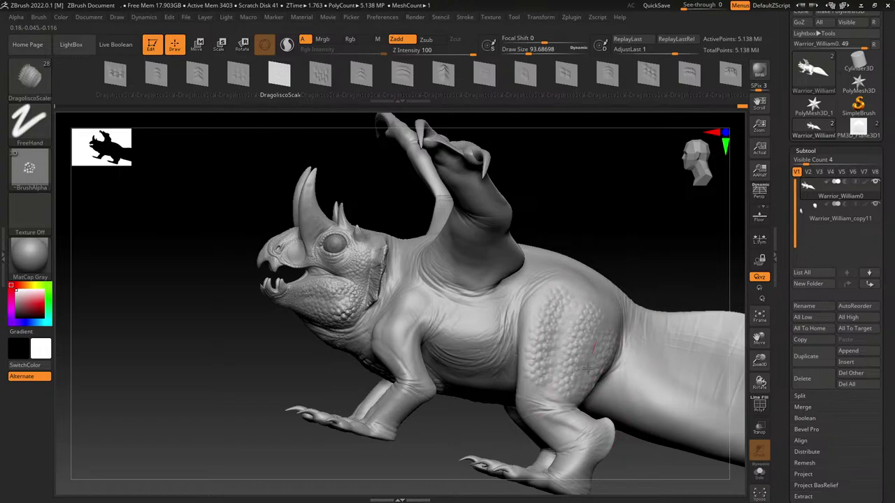
{"action": "left_click_drag", "start_coordinate": [580, 299], "coordinate": [559, 364]}
{"action": "mouse_move", "coordinate": [535, 404]}
{"action": "right_mouse_down"}
{"action": "mouse_move", "coordinate": [460, 385]}
{"action": "mouse_move", "coordinate": [552, 384]}
{"action": "right_mouse_up"}
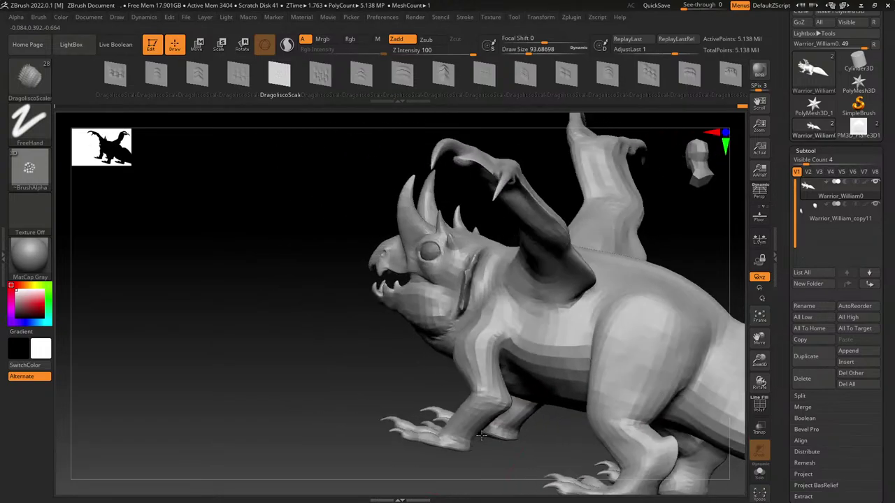
{"action": "key", "text": "ctrl+z"}
{"action": "key", "text": "ctrl+z"}
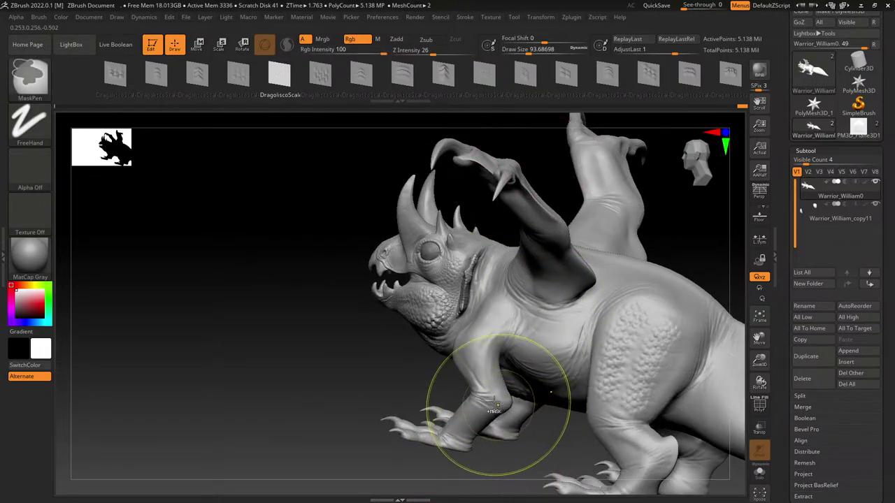
{"action": "right_click_drag", "start_coordinate": [478, 187], "coordinate": [280, 307]}
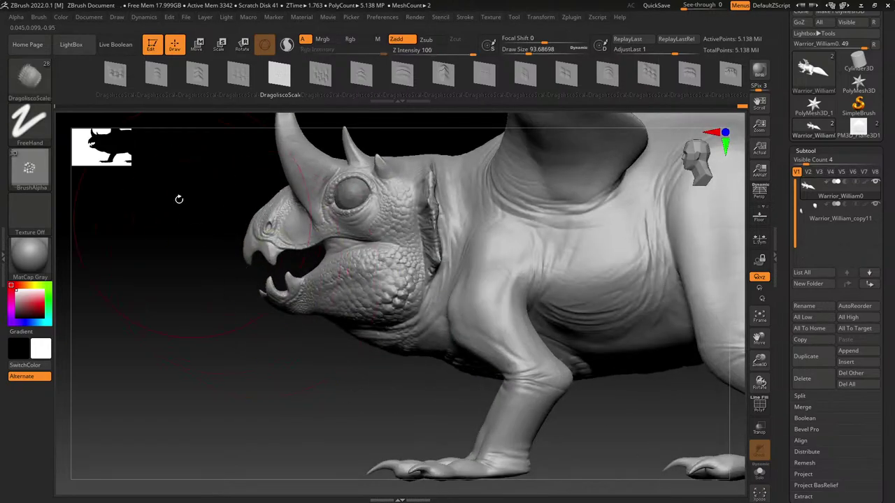
Step: Try a row of scales from the first Dragolisco scale alpha along the creature's side and undo it
{"action": "left_click", "coordinate": [120, 77]}
{"action": "left_click_drag", "start_coordinate": [511, 256], "coordinate": [664, 281]}
{"action": "right_click_drag", "start_coordinate": [585, 316], "coordinate": [470, 368], "text": "alt"}
{"action": "key", "text": "ctrl+z"}
Step: Try a symmetrical band of blocky scales along the back from shoulders to hips and undo it
{"action": "mouse_move", "coordinate": [483, 415]}
{"action": "right_mouse_down", "text": "ctrl"}
{"action": "mouse_move", "coordinate": [462, 168]}
{"action": "mouse_move", "coordinate": [461, 210]}
{"action": "right_mouse_up", "text": "ctrl"}
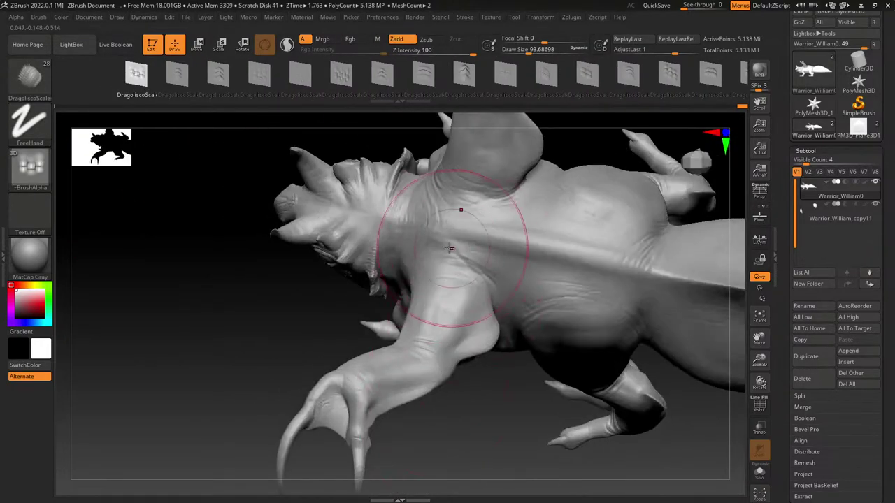
{"action": "mouse_move", "coordinate": [442, 250]}
{"action": "left_mouse_down"}
{"action": "mouse_move", "coordinate": [493, 272]}
{"action": "mouse_move", "coordinate": [710, 303]}
{"action": "left_mouse_up"}
{"action": "right_click_drag", "start_coordinate": [699, 308], "coordinate": [570, 311], "text": "alt"}
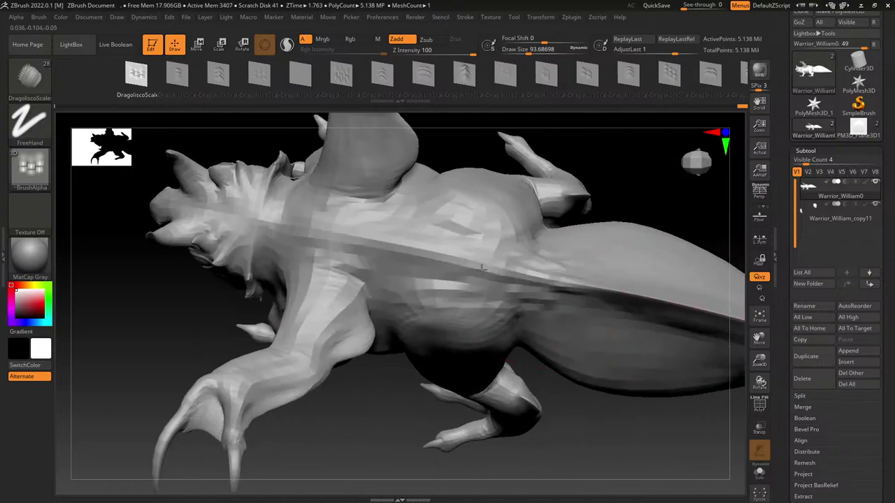
{"action": "left_click", "coordinate": [641, 81]}
{"action": "left_click_drag", "start_coordinate": [641, 81], "coordinate": [414, 97]}
{"action": "left_click", "coordinate": [494, 76]}
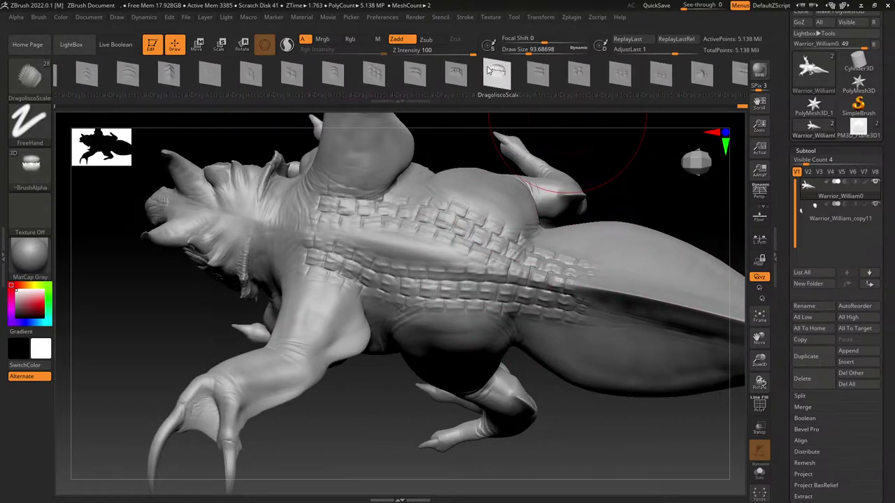
{"action": "key", "text": "ctrl+z"}
Step: Try two other scale patterns along both sides of the spine onto the tail base, undoing each one
{"action": "mouse_move", "coordinate": [287, 249]}
{"action": "left_mouse_down"}
{"action": "mouse_move", "coordinate": [350, 220]}
{"action": "mouse_move", "coordinate": [482, 262]}
{"action": "mouse_move", "coordinate": [657, 293]}
{"action": "left_mouse_up"}
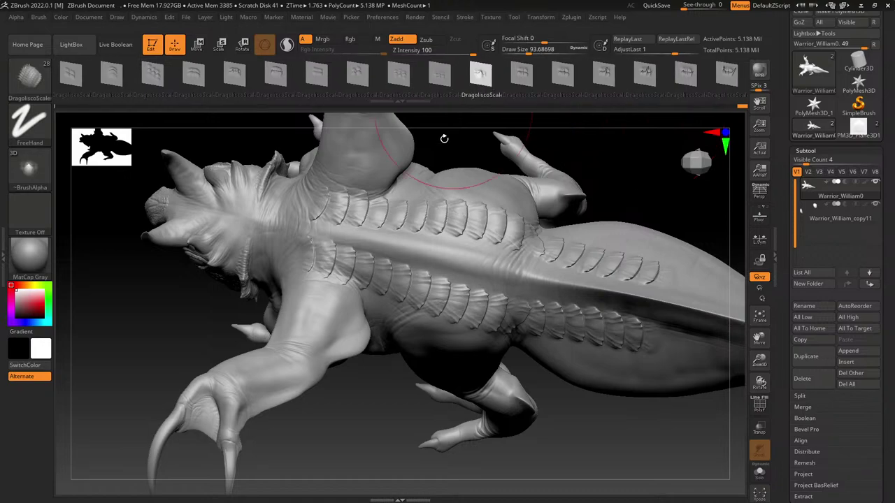
{"action": "key", "text": "ctrl+z"}
{"action": "mouse_move", "coordinate": [307, 267]}
{"action": "left_mouse_down"}
{"action": "mouse_move", "coordinate": [405, 283]}
{"action": "mouse_move", "coordinate": [638, 350]}
{"action": "left_mouse_up"}
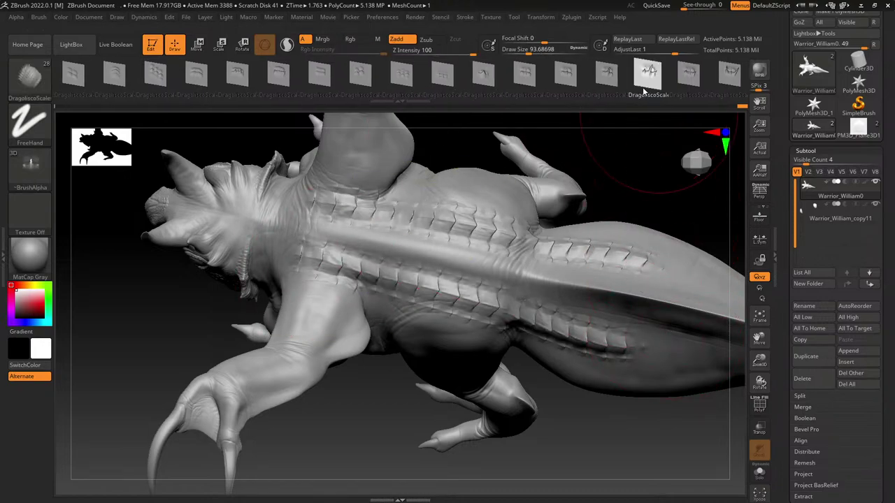
{"action": "key", "text": "ctrl+z"}
Step: Try a spiked scale pattern along both sides of the back and tail base and undo it
{"action": "left_click_drag", "start_coordinate": [350, 264], "coordinate": [629, 337]}
{"action": "left_click_drag", "start_coordinate": [619, 427], "coordinate": [595, 194]}
{"action": "left_click_drag", "start_coordinate": [631, 308], "coordinate": [635, 259]}
{"action": "left_click_drag", "start_coordinate": [594, 378], "coordinate": [551, 348]}
{"action": "right_click_drag", "start_coordinate": [551, 349], "coordinate": [462, 410]}
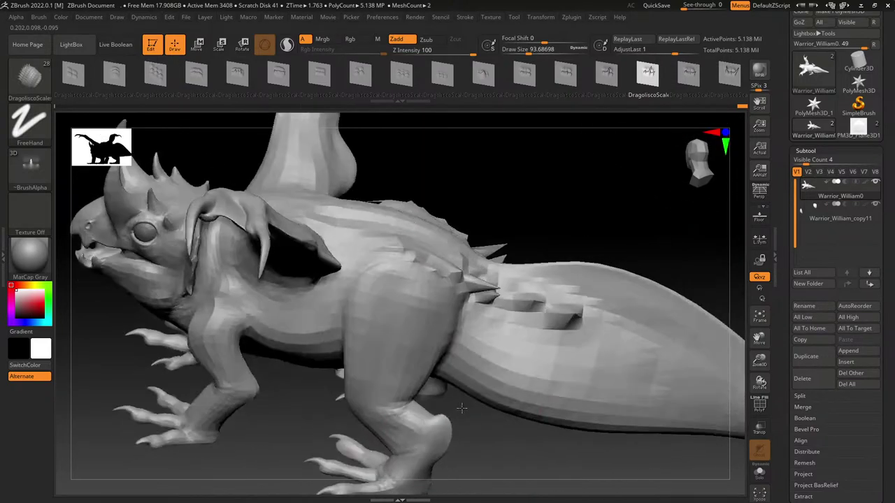
{"action": "key", "text": "ctrl+z"}
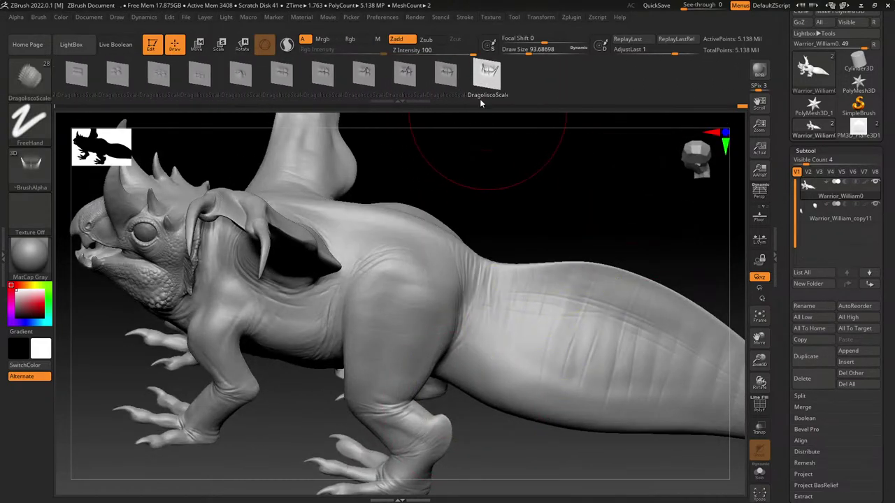
Step: Try the last spike-row alpha in two separate strokes from the shoulders down to the tail, undoing both
{"action": "left_click_drag", "start_coordinate": [487, 144], "coordinate": [389, 228]}
{"action": "mouse_move", "coordinate": [278, 219]}
{"action": "left_mouse_down"}
{"action": "mouse_move", "coordinate": [283, 212]}
{"action": "mouse_move", "coordinate": [607, 339]}
{"action": "left_mouse_up"}
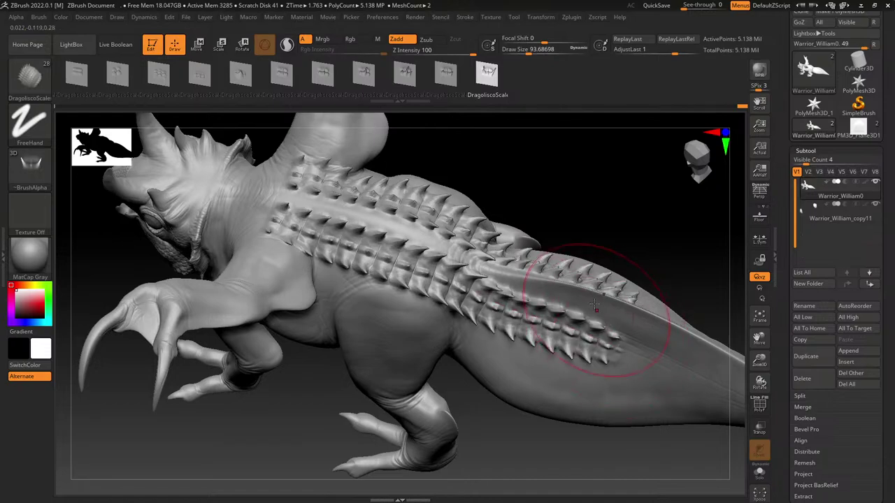
{"action": "left_click_drag", "start_coordinate": [595, 307], "coordinate": [516, 221]}
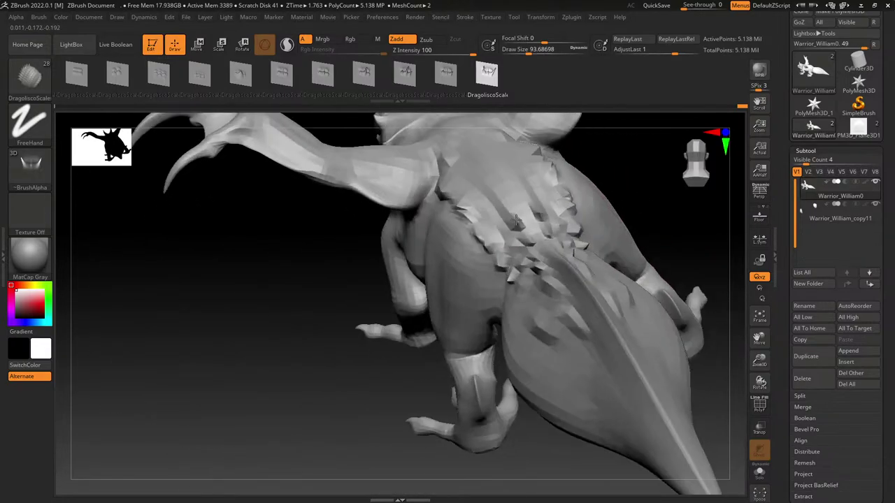
{"action": "mouse_move", "coordinate": [516, 221]}
{"action": "right_mouse_down"}
{"action": "mouse_move", "coordinate": [477, 372]}
{"action": "mouse_move", "coordinate": [520, 205]}
{"action": "right_mouse_up"}
{"action": "key", "text": "ctrl+z"}
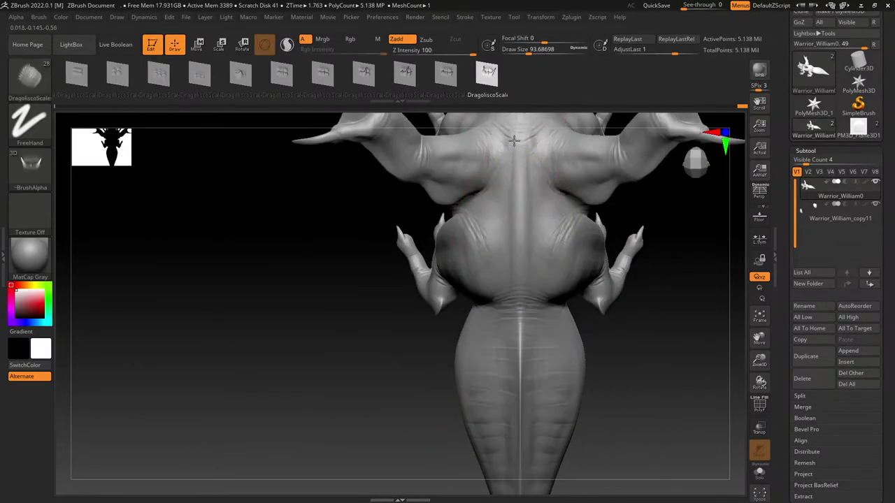
{"action": "left_click_drag", "start_coordinate": [514, 140], "coordinate": [430, 395]}
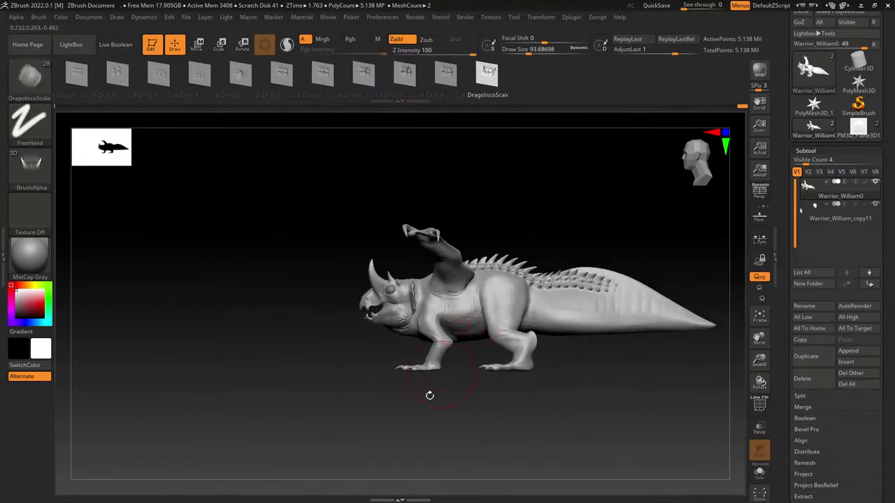
{"action": "right_click_drag", "start_coordinate": [430, 396], "coordinate": [417, 450]}
{"action": "key", "text": "ctrl+z"}
Step: Switch to the Dragolisco scale brush with 38 alphas and select the Dragonspike2A alpha
{"action": "right_click_drag", "start_coordinate": [451, 302], "coordinate": [411, 388], "text": "ctrl"}
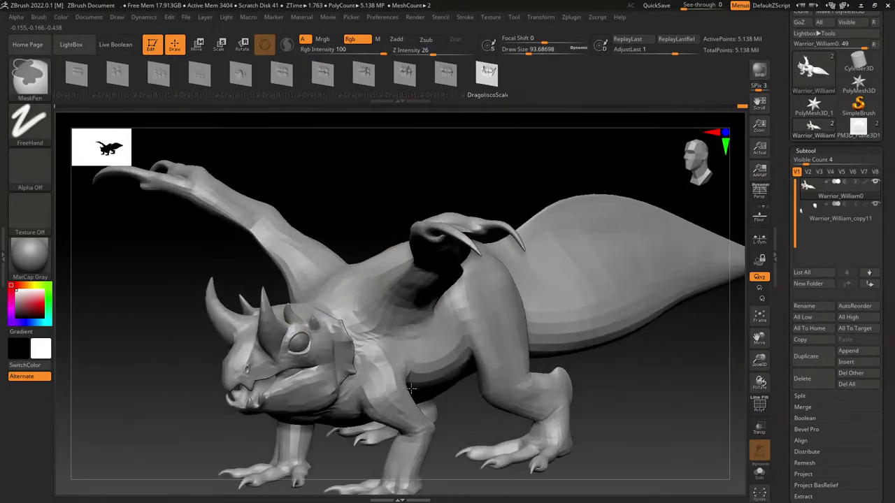
{"action": "left_click", "coordinate": [30, 88]}
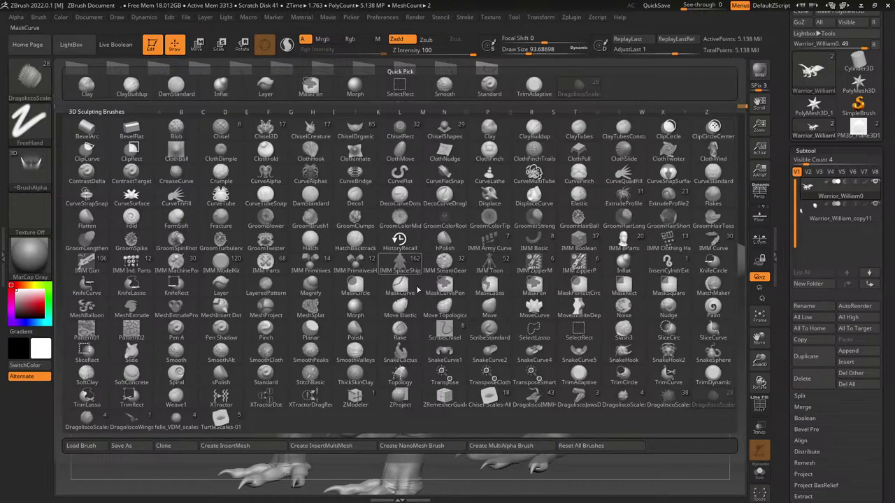
{"action": "left_click", "coordinate": [658, 404]}
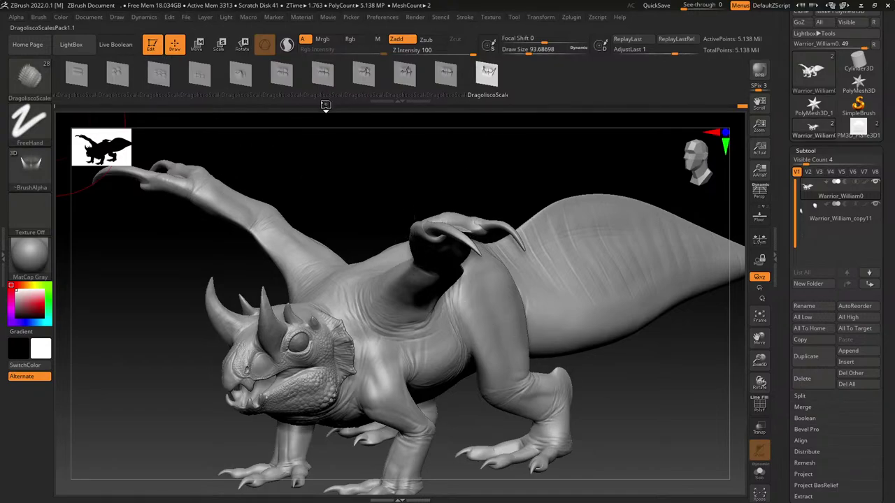
{"action": "left_click", "coordinate": [405, 72]}
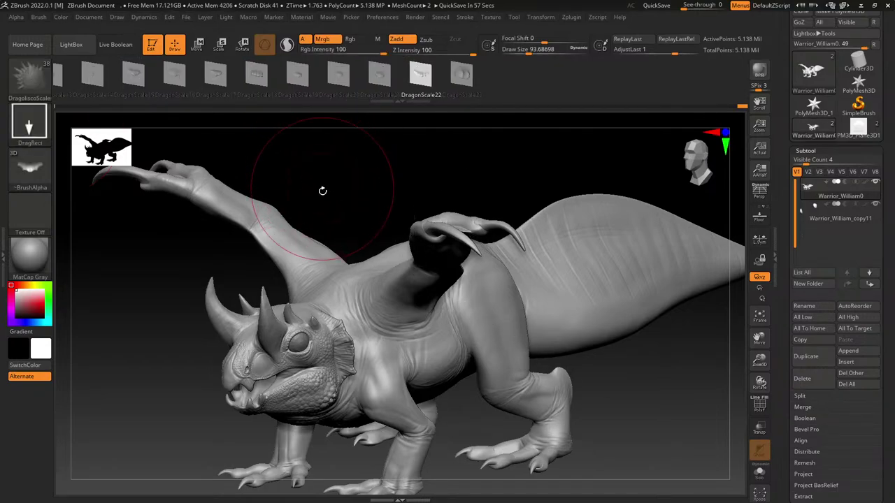
{"action": "left_click", "coordinate": [285, 74]}
{"action": "left_click", "coordinate": [213, 75]}
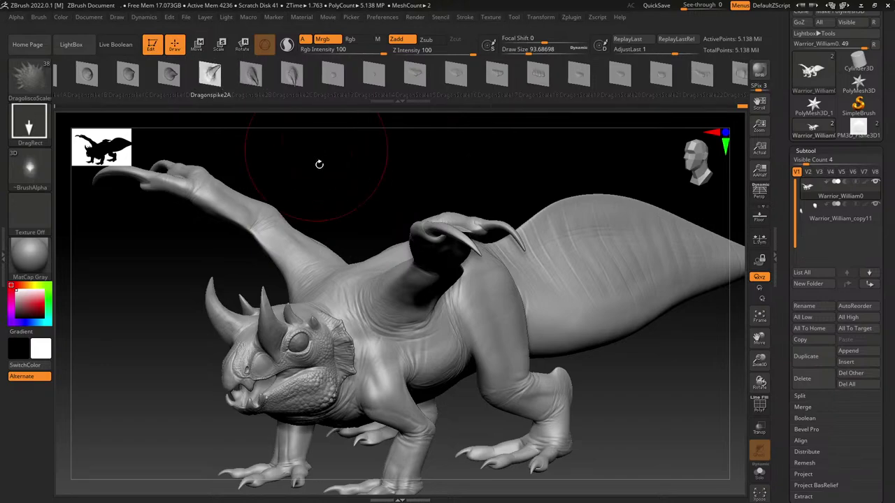
Step: Try large Dragonspike2A spikes on both sides of the back and hips and remove them again
{"action": "left_click_drag", "start_coordinate": [319, 163], "coordinate": [234, 151]}
{"action": "left_click_drag", "start_coordinate": [458, 275], "coordinate": [548, 290]}
{"action": "right_click_drag", "start_coordinate": [511, 325], "coordinate": [505, 297], "text": "ctrl"}
{"action": "right_click_drag", "start_coordinate": [505, 297], "coordinate": [448, 332]}
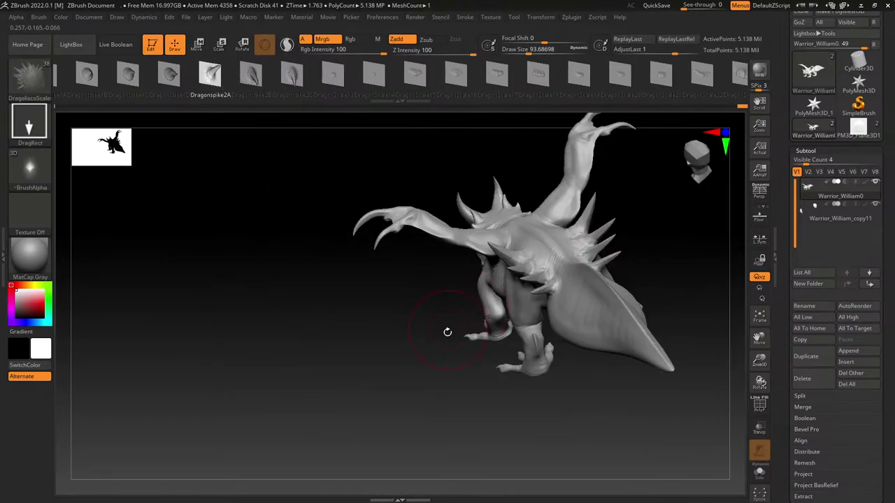
{"action": "left_click_drag", "start_coordinate": [447, 332], "coordinate": [440, 339], "text": "shift"}
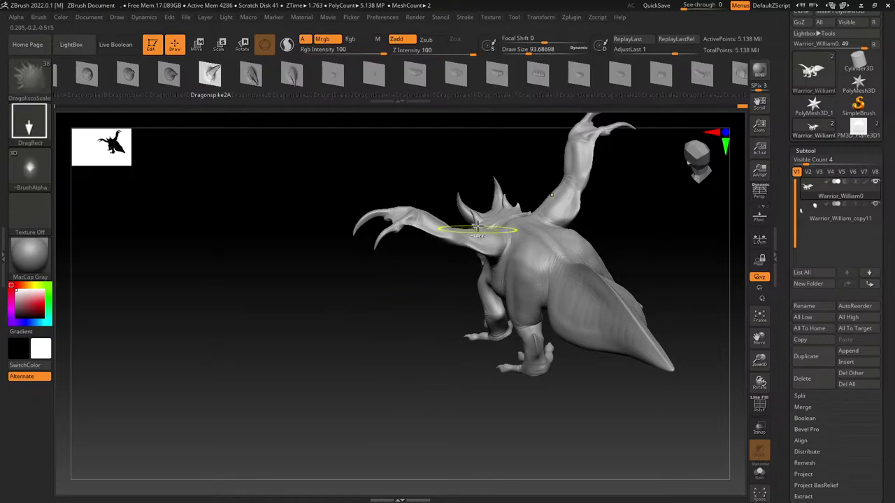
Step: Try clusters of Dragonspike2C spikes on both sides of the spine, starting behind the shoulders
{"action": "right_click_drag", "start_coordinate": [478, 228], "coordinate": [392, 259], "text": "ctrl"}
{"action": "left_click", "coordinate": [291, 76]}
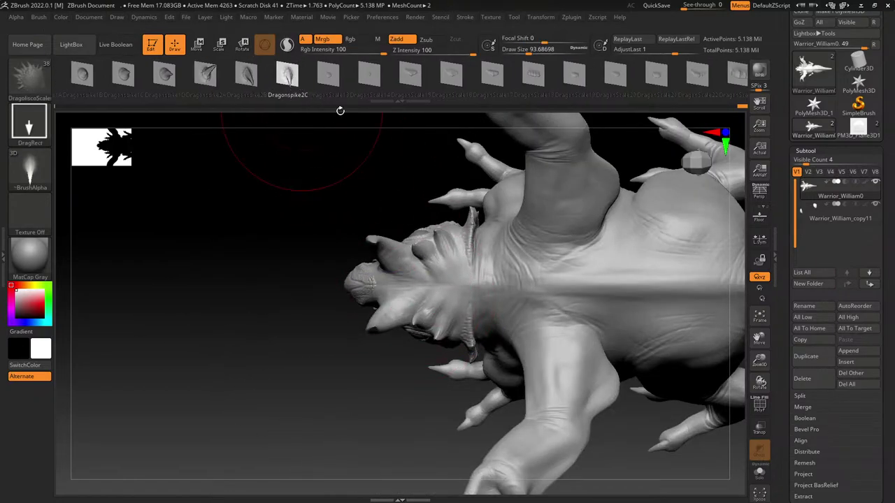
{"action": "left_click_drag", "start_coordinate": [536, 305], "coordinate": [509, 331]}
{"action": "key", "text": "ctrl+z"}
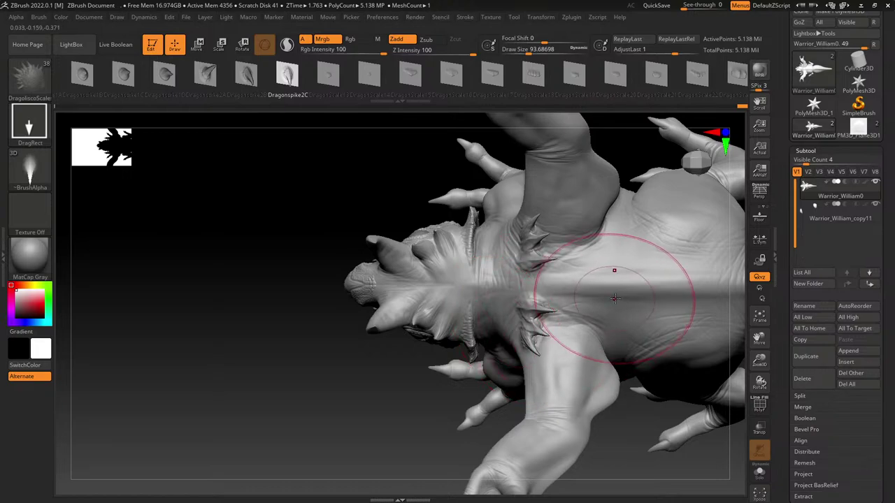
{"action": "left_click_drag", "start_coordinate": [615, 299], "coordinate": [573, 308]}
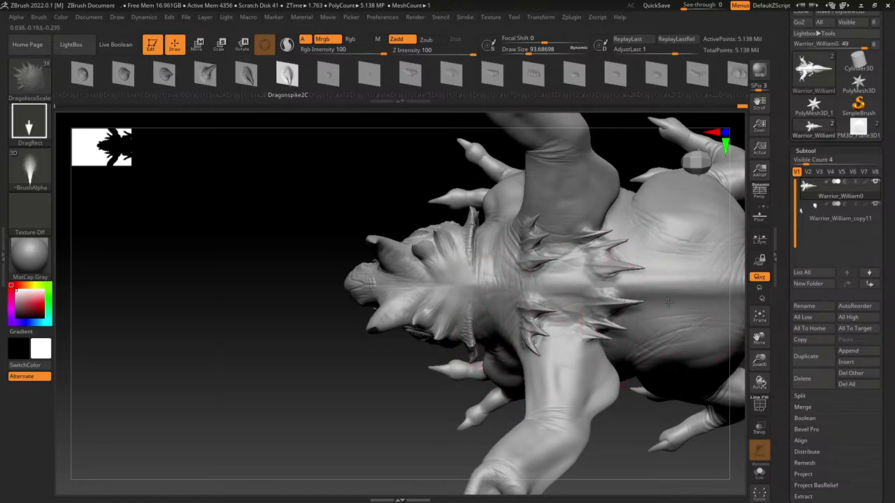
{"action": "left_click_drag", "start_coordinate": [669, 303], "coordinate": [632, 330]}
{"action": "left_click_drag", "start_coordinate": [706, 309], "coordinate": [699, 308]}
{"action": "left_click_drag", "start_coordinate": [723, 327], "coordinate": [695, 343]}
Step: Undo the Dragonspike2C spikes along the back and shoulders
{"action": "right_click_drag", "start_coordinate": [645, 339], "coordinate": [545, 191], "text": "ctrl"}
{"action": "left_click_drag", "start_coordinate": [545, 191], "coordinate": [539, 330]}
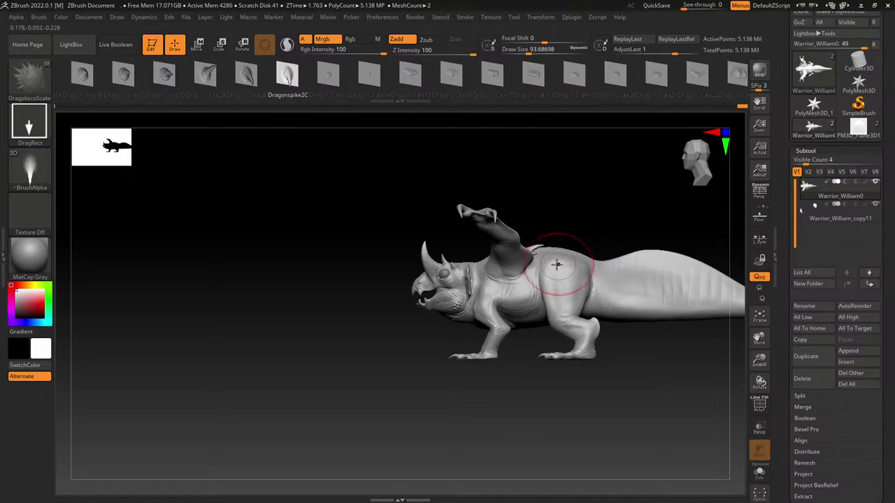
{"action": "right_click_drag", "start_coordinate": [557, 264], "coordinate": [513, 344], "text": "ctrl"}
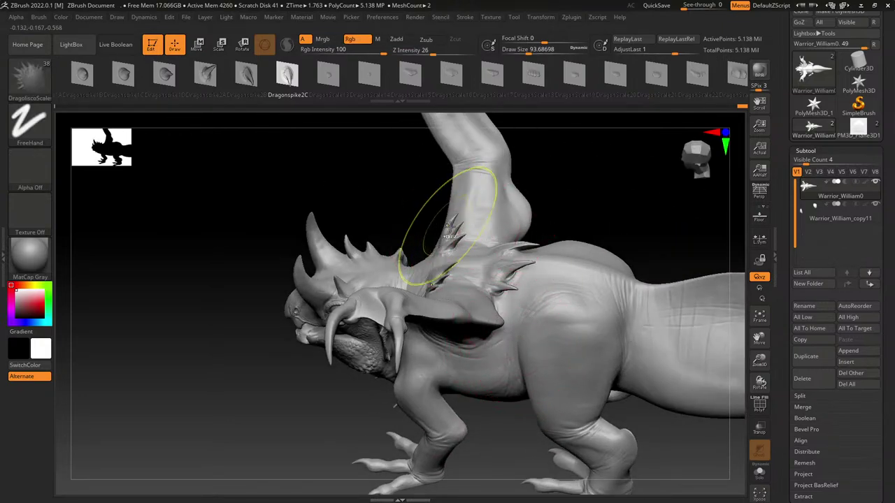
{"action": "key", "text": "ctrl+z"}
{"action": "key", "text": "ctrl+z"}
{"action": "key", "text": "ctrl+z"}
{"action": "key", "text": "ctrl+z"}
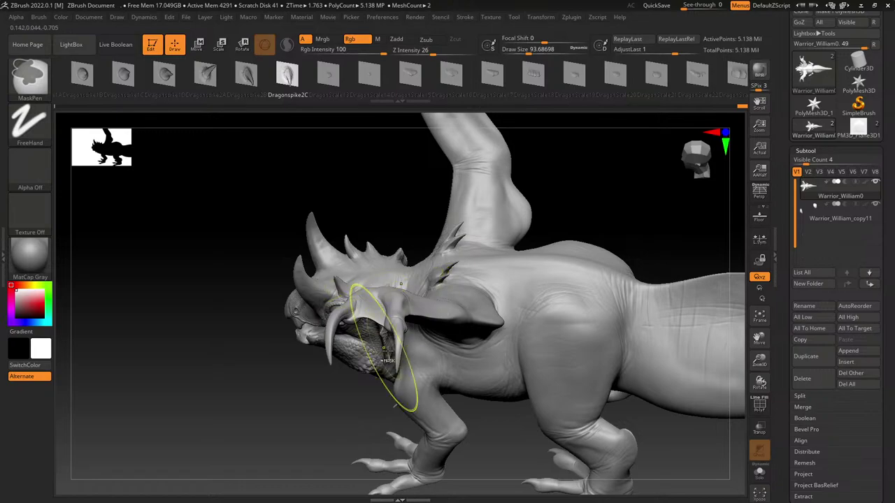
Step: Try a single Dragonspike1C spike on each hip above the hind leg and undo it
{"action": "left_click_drag", "start_coordinate": [211, 80], "coordinate": [242, 82]}
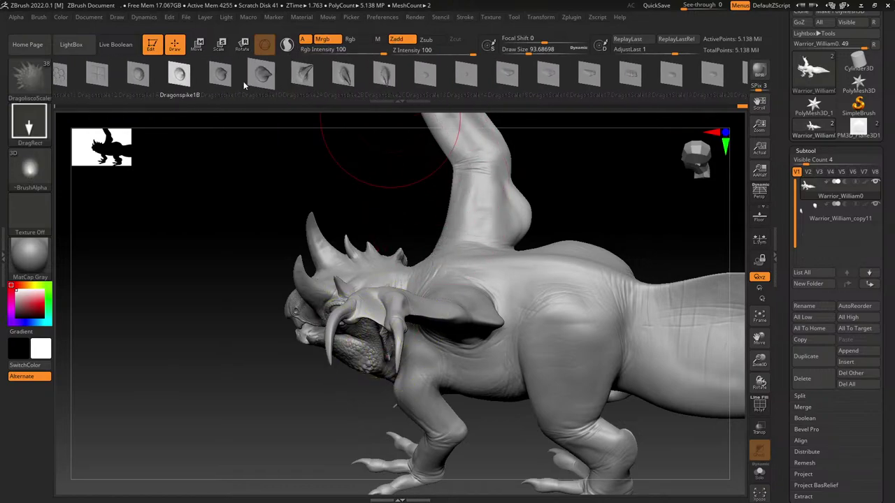
{"action": "left_click", "coordinate": [231, 80]}
{"action": "right_click_drag", "start_coordinate": [410, 190], "coordinate": [419, 246], "text": "ctrl"}
{"action": "left_click_drag", "start_coordinate": [570, 264], "coordinate": [514, 298]}
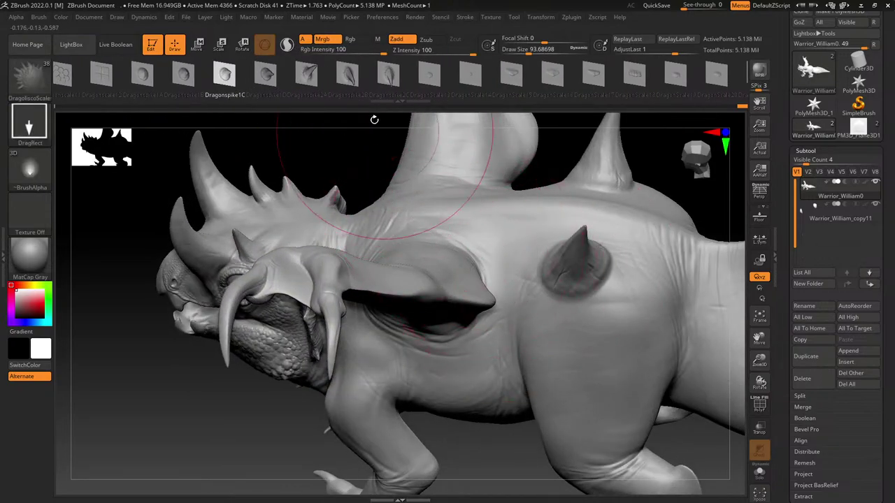
{"action": "mouse_move", "coordinate": [404, 84]}
{"action": "left_mouse_down"}
{"action": "mouse_move", "coordinate": [362, 88]}
{"action": "mouse_move", "coordinate": [330, 72]}
{"action": "left_mouse_up"}
{"action": "left_click", "coordinate": [260, 74]}
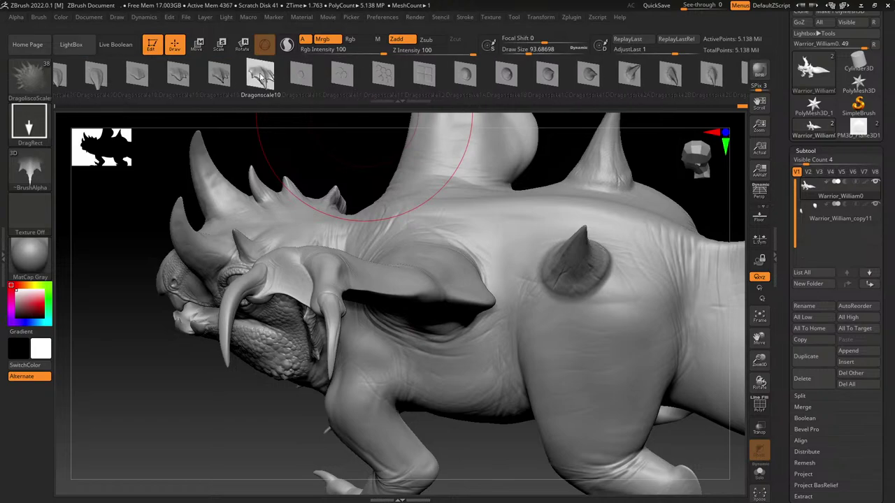
{"action": "key", "text": "ctrl+z"}
Step: Try several Dragonscale10 scales around the hind leg and body and undo them all
{"action": "left_click_drag", "start_coordinate": [519, 250], "coordinate": [454, 414]}
{"action": "left_click_drag", "start_coordinate": [410, 375], "coordinate": [407, 414]}
{"action": "right_click_drag", "start_coordinate": [464, 377], "coordinate": [481, 324], "text": "ctrl"}
{"action": "right_click_drag", "start_coordinate": [482, 364], "coordinate": [438, 367]}
{"action": "left_click_drag", "start_coordinate": [438, 366], "coordinate": [366, 411]}
{"action": "key", "text": "ctrl"}
{"action": "key", "text": "ctrl+z"}
{"action": "key", "text": "ctrl+z"}
{"action": "key", "text": "ctrl+z"}
{"action": "key", "text": "ctrl+z"}
{"action": "key", "text": "ctrl+z"}
{"action": "key", "text": "ctrl+z"}
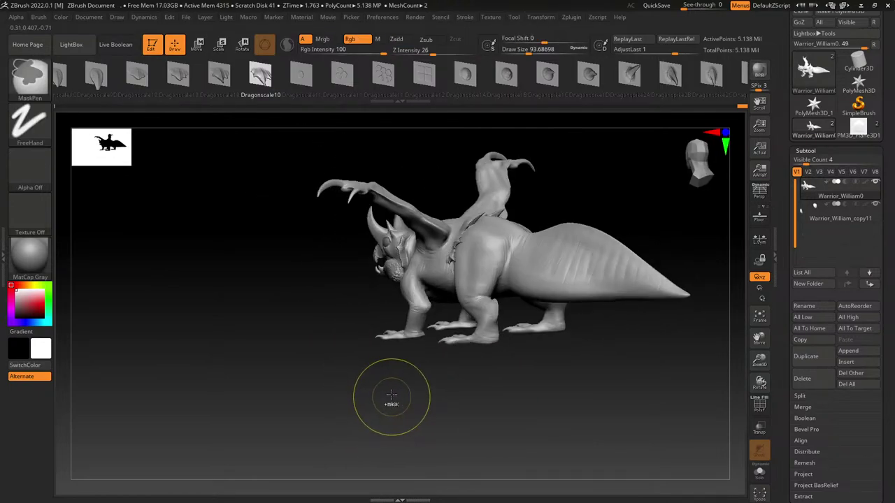
Step: Try a cluster of Dragonscale9D scales on the upper hind leg and undo them
{"action": "mouse_move", "coordinate": [432, 234]}
{"action": "right_mouse_down", "text": "ctrl"}
{"action": "mouse_move", "coordinate": [417, 268]}
{"action": "mouse_move", "coordinate": [381, 253]}
{"action": "right_mouse_up", "text": "ctrl"}
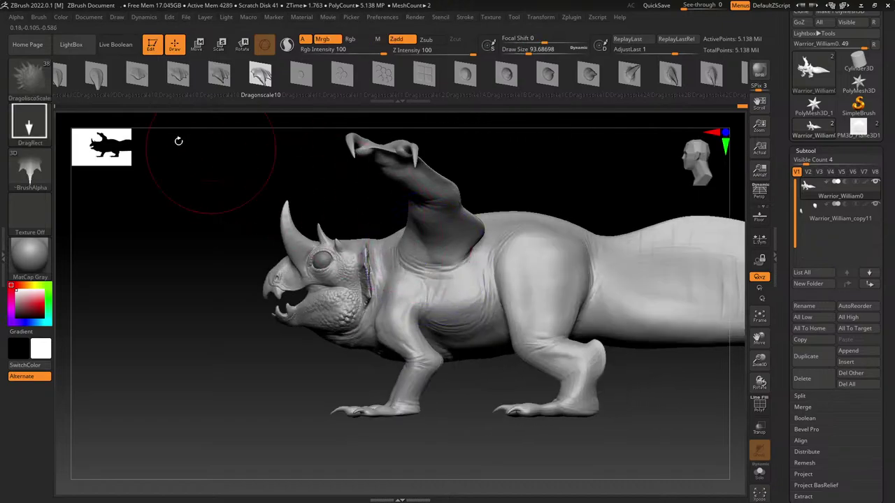
{"action": "left_click", "coordinate": [97, 75]}
{"action": "mouse_move", "coordinate": [529, 251]}
{"action": "left_mouse_down"}
{"action": "mouse_move", "coordinate": [519, 271]}
{"action": "mouse_move", "coordinate": [530, 290]}
{"action": "mouse_move", "coordinate": [519, 304]}
{"action": "mouse_move", "coordinate": [521, 350]}
{"action": "left_mouse_up"}
{"action": "left_click_drag", "start_coordinate": [570, 298], "coordinate": [559, 325]}
{"action": "left_click_drag", "start_coordinate": [579, 279], "coordinate": [572, 294]}
{"action": "mouse_move", "coordinate": [581, 259]}
{"action": "left_mouse_down"}
{"action": "mouse_move", "coordinate": [576, 274]}
{"action": "mouse_move", "coordinate": [573, 262]}
{"action": "left_mouse_up"}
{"action": "right_click_drag", "start_coordinate": [514, 262], "coordinate": [435, 409]}
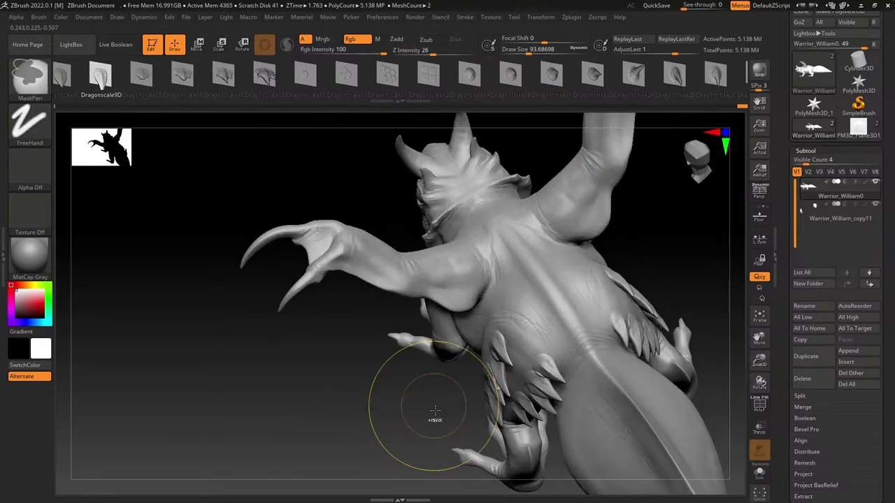
{"action": "key", "text": "ctrl+z"}
{"action": "key", "text": "ctrl+z"}
{"action": "key", "text": "ctrl+z"}
{"action": "key", "text": "ctrl+z"}
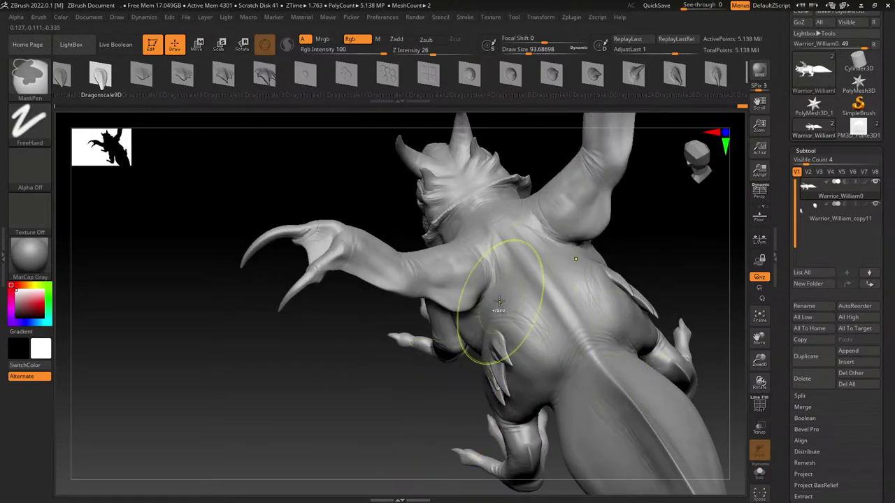
Step: Try one Dragonscale10 scale on the hip and undo it
{"action": "left_click", "coordinate": [264, 74]}
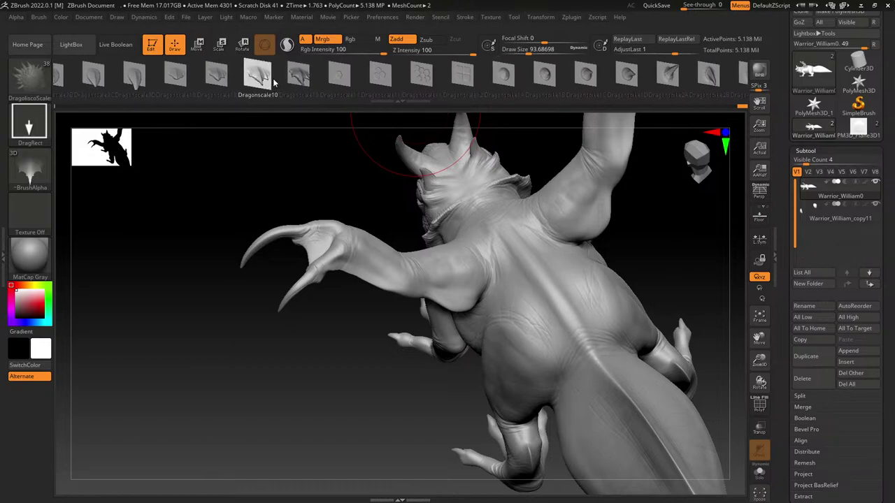
{"action": "left_click_drag", "start_coordinate": [518, 336], "coordinate": [506, 368]}
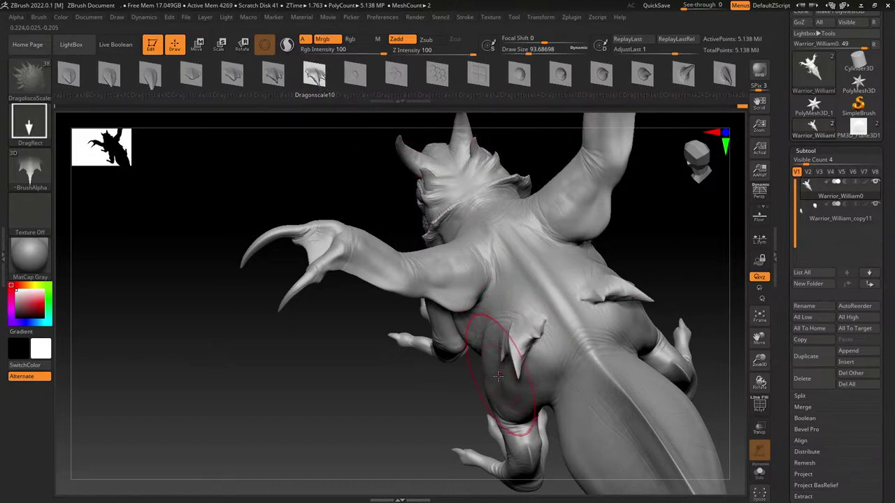
{"action": "key", "text": "ctrl+z"}
Step: Select the Dragonscale7 alpha for the scale brush
{"action": "left_click_drag", "start_coordinate": [133, 85], "coordinate": [355, 74]}
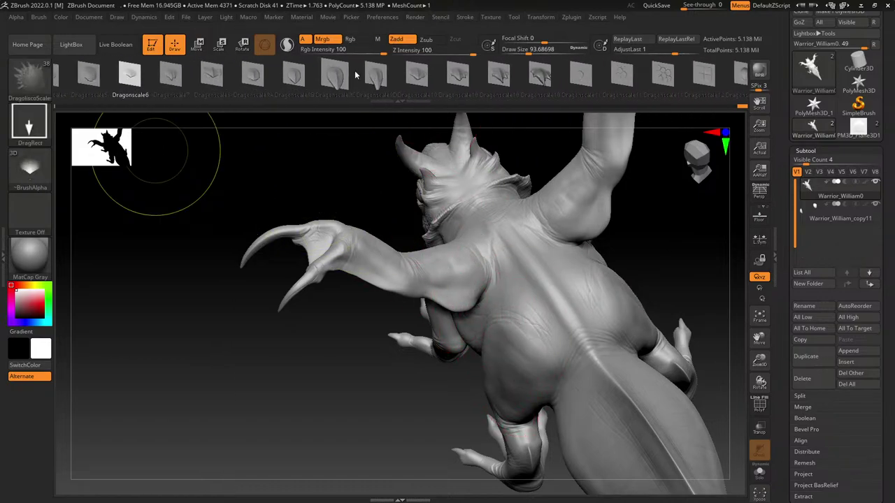
{"action": "left_click_drag", "start_coordinate": [194, 77], "coordinate": [283, 77]}
{"action": "left_click", "coordinate": [281, 68]}
{"action": "left_click", "coordinate": [357, 75]}
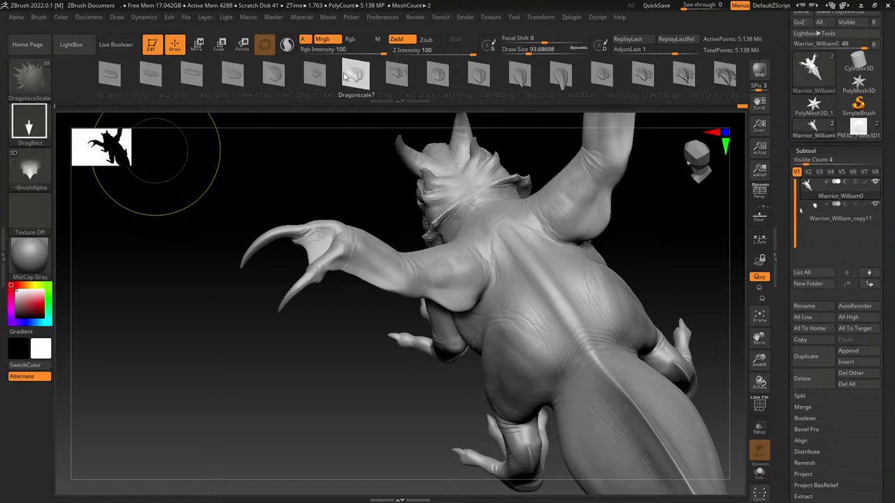
Step: Try Dragonscale7 scales across the lower back and hips and undo them all
{"action": "mouse_move", "coordinate": [537, 331]}
{"action": "left_mouse_down"}
{"action": "mouse_move", "coordinate": [538, 349]}
{"action": "mouse_move", "coordinate": [517, 373]}
{"action": "mouse_move", "coordinate": [544, 366]}
{"action": "mouse_move", "coordinate": [545, 375]}
{"action": "left_mouse_up"}
{"action": "mouse_move", "coordinate": [570, 349]}
{"action": "left_mouse_down"}
{"action": "mouse_move", "coordinate": [575, 367]}
{"action": "mouse_move", "coordinate": [536, 396]}
{"action": "left_mouse_up"}
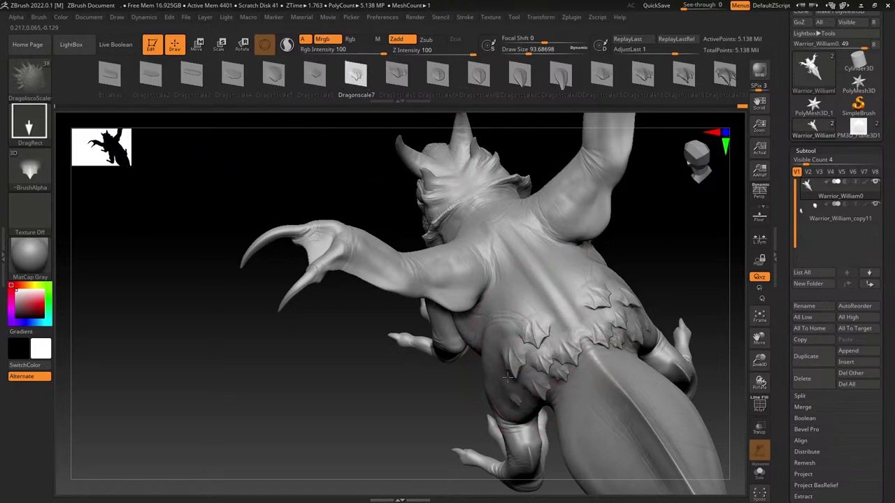
{"action": "right_click_drag", "start_coordinate": [521, 301], "coordinate": [579, 203]}
{"action": "key", "text": "ctrl+z"}
{"action": "key", "text": "ctrl+z"}
{"action": "key", "text": "ctrl+z"}
{"action": "key", "text": "ctrl+z"}
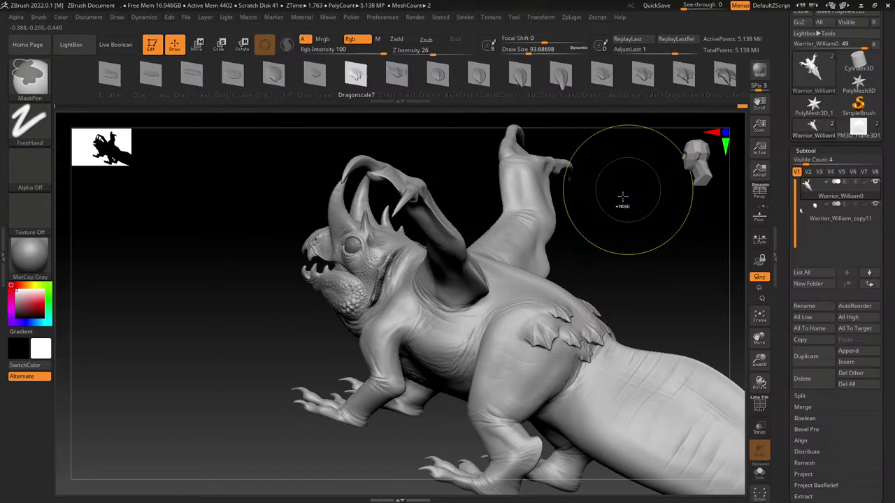
{"action": "key", "text": "ctrl+z"}
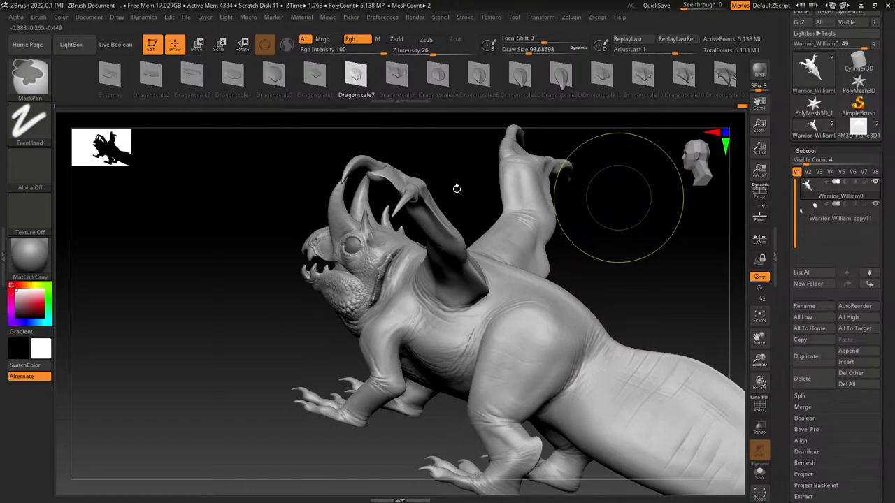
Step: Switch to the DragoliscoIMM insert-mesh brush, browse its horns, antlers and face pieces, and choose the DragonHead mesh
{"action": "key", "text": "b"}
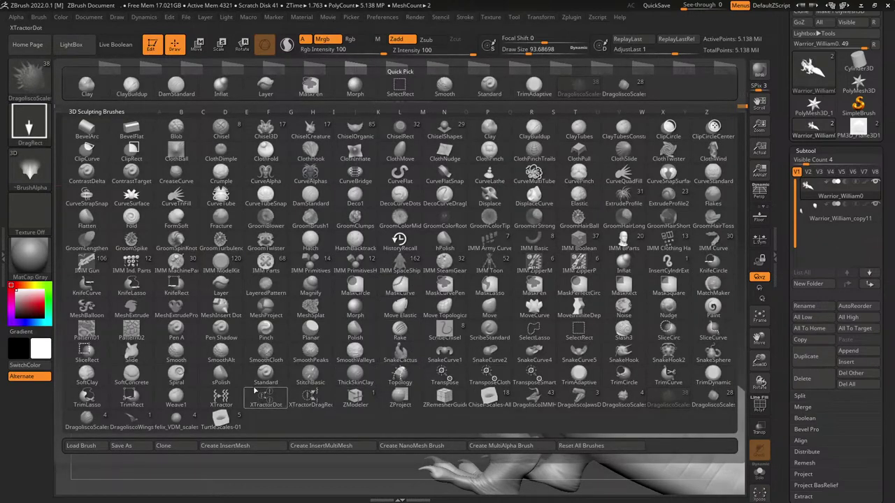
{"action": "left_click", "coordinate": [534, 398]}
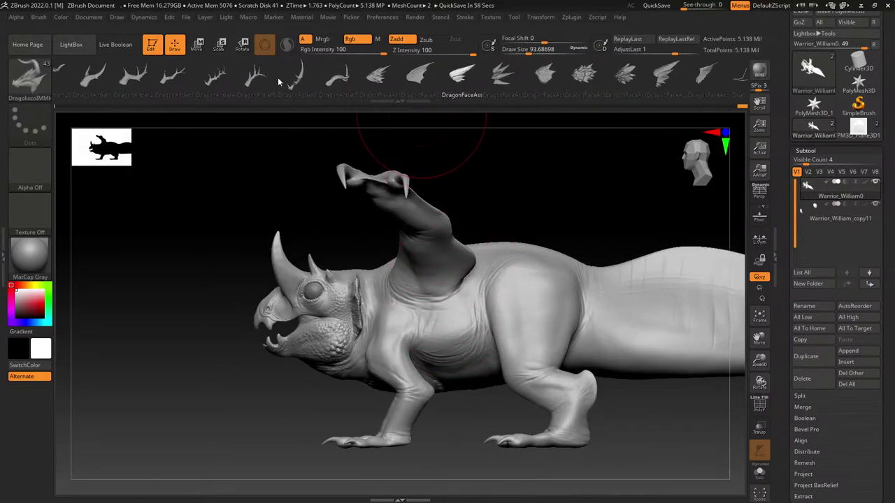
{"action": "left_click", "coordinate": [288, 76]}
{"action": "left_click_drag", "start_coordinate": [625, 100], "coordinate": [323, 104]}
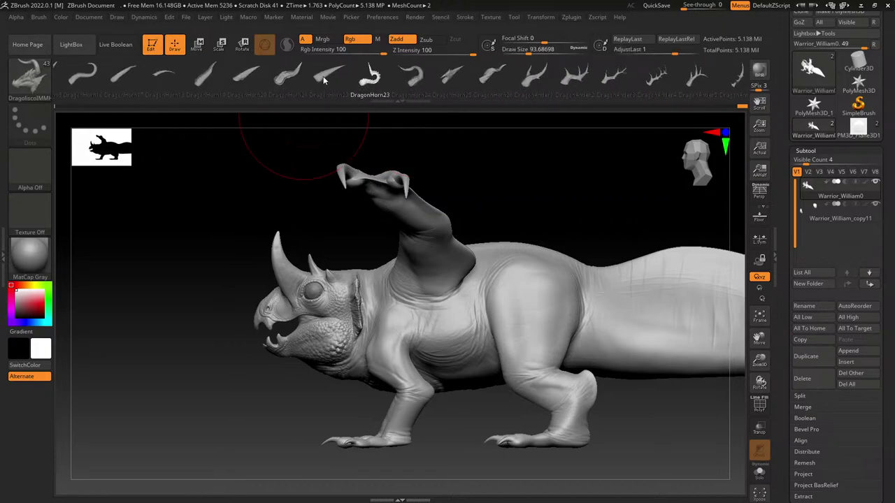
{"action": "left_click_drag", "start_coordinate": [361, 86], "coordinate": [525, 85]}
{"action": "left_click_drag", "start_coordinate": [334, 84], "coordinate": [517, 91]}
{"action": "left_click_drag", "start_coordinate": [608, 90], "coordinate": [572, 89]}
{"action": "right_click_drag", "start_coordinate": [522, 171], "coordinate": [458, 280], "text": "ctrl"}
{"action": "left_click_drag", "start_coordinate": [606, 87], "coordinate": [453, 99]}
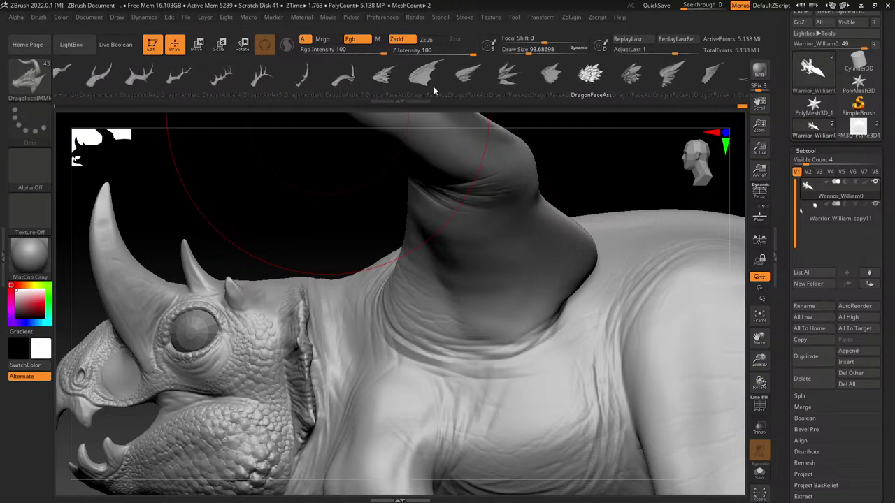
{"action": "left_click", "coordinate": [519, 73]}
{"action": "right_click_drag", "start_coordinate": [340, 377], "coordinate": [514, 120], "text": "ctrl"}
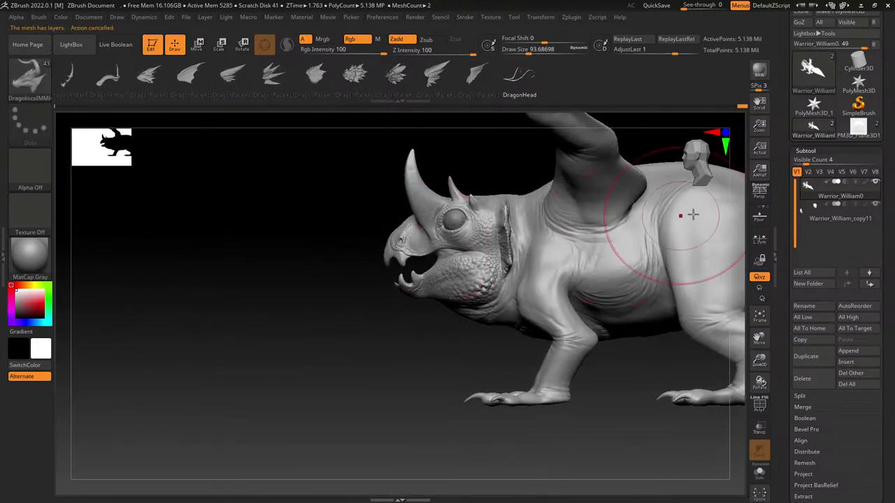
Step: Bake the creature's sculpt layer and freeze its subdivision levels
{"action": "left_click", "coordinate": [801, 150]}
{"action": "left_click", "coordinate": [809, 162]}
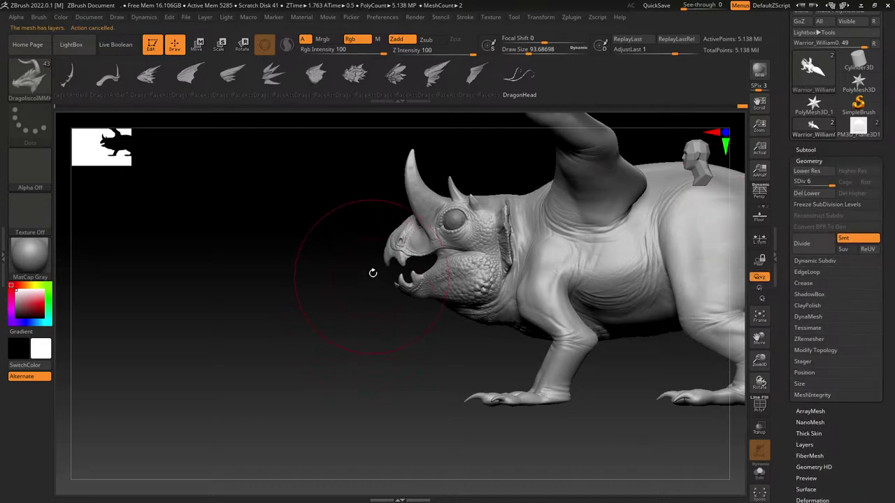
{"action": "left_click", "coordinate": [822, 205]}
{"action": "scroll", "coordinate": [788, 395], "scroll_direction": "down", "scroll_amount": 3}
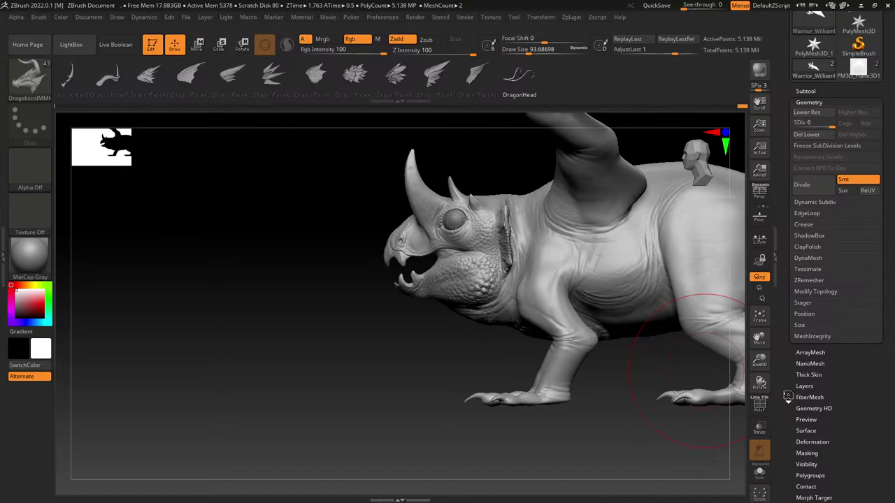
{"action": "left_click", "coordinate": [804, 386]}
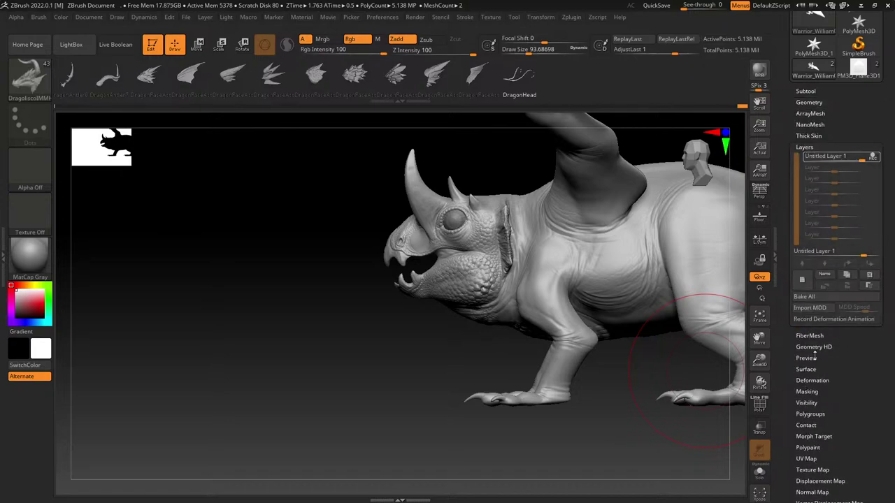
{"action": "left_click", "coordinate": [811, 299]}
{"action": "left_click", "coordinate": [818, 102]}
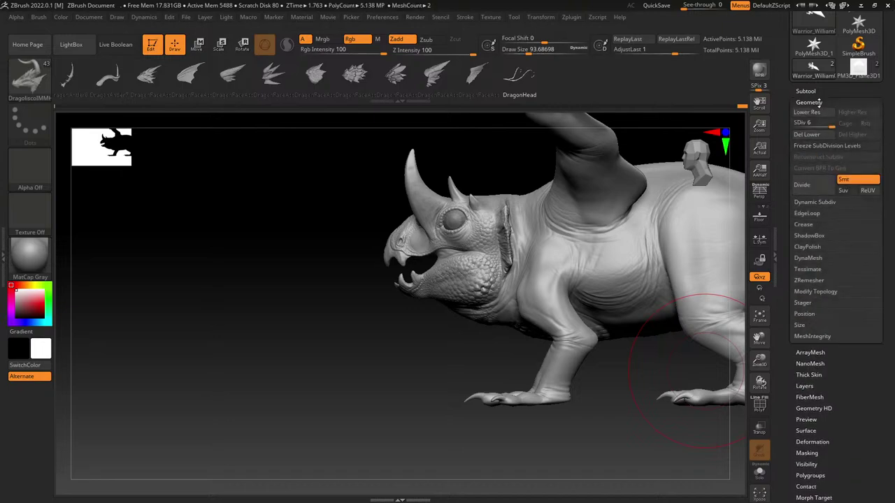
{"action": "left_click", "coordinate": [832, 146]}
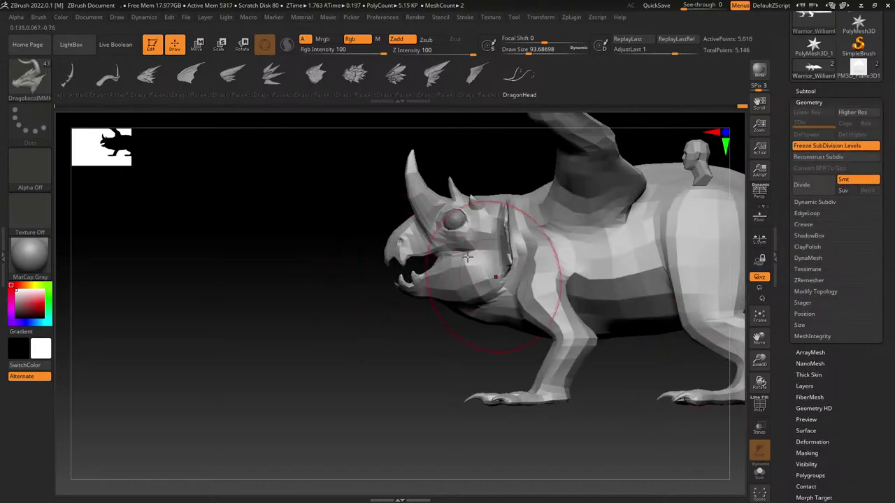
Step: Insert the DragonHead whisker mesh on the creature's snout and view the head from the front
{"action": "left_click_drag", "start_coordinate": [422, 249], "coordinate": [382, 265]}
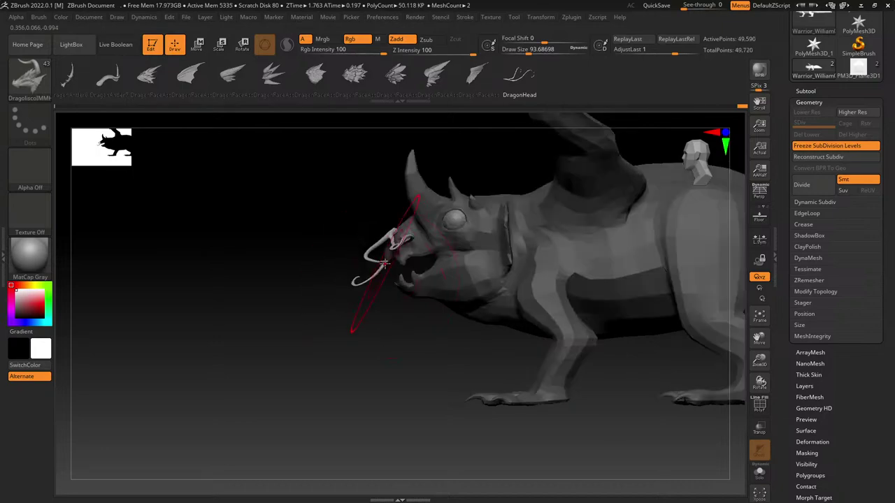
{"action": "left_click_drag", "start_coordinate": [371, 297], "coordinate": [449, 300], "text": "shift"}
{"action": "key", "text": "f"}
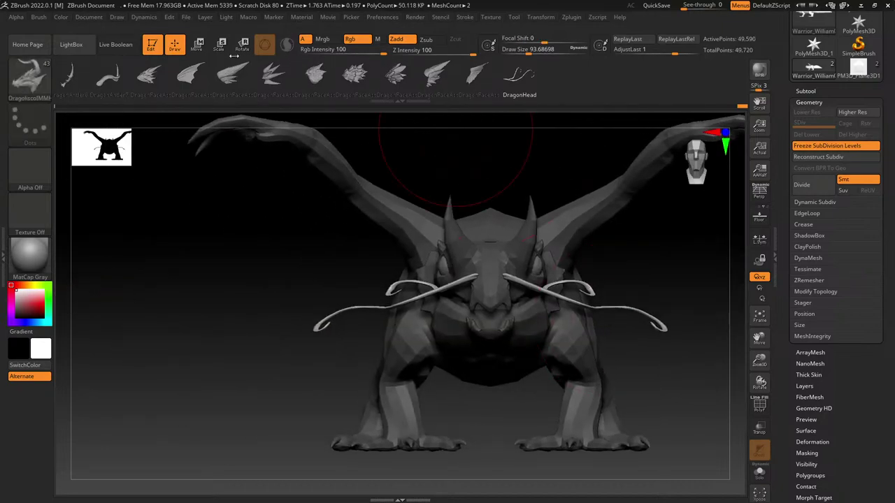
Step: Try repositioning the inserted whiskers around the snout with the transform gizmo and undo the changes
{"action": "left_click", "coordinate": [198, 44]}
{"action": "left_click_drag", "start_coordinate": [542, 257], "coordinate": [539, 272]}
{"action": "left_click_drag", "start_coordinate": [607, 322], "coordinate": [606, 378], "text": "alt"}
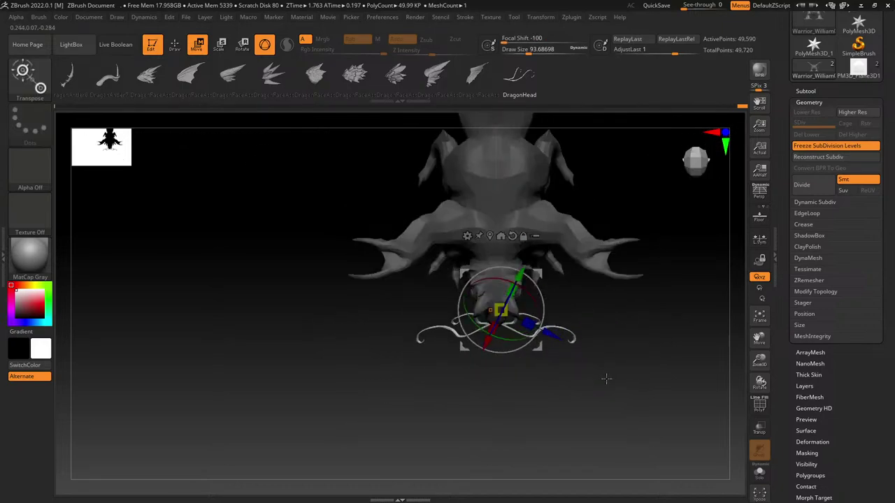
{"action": "left_click_drag", "start_coordinate": [542, 324], "coordinate": [537, 286]}
{"action": "left_click_drag", "start_coordinate": [596, 362], "coordinate": [595, 249]}
{"action": "left_click_drag", "start_coordinate": [621, 320], "coordinate": [577, 375]}
{"action": "left_click_drag", "start_coordinate": [500, 382], "coordinate": [642, 335], "text": "alt"}
{"action": "key", "text": "ctrl+z"}
{"action": "key", "text": "ctrl+z"}
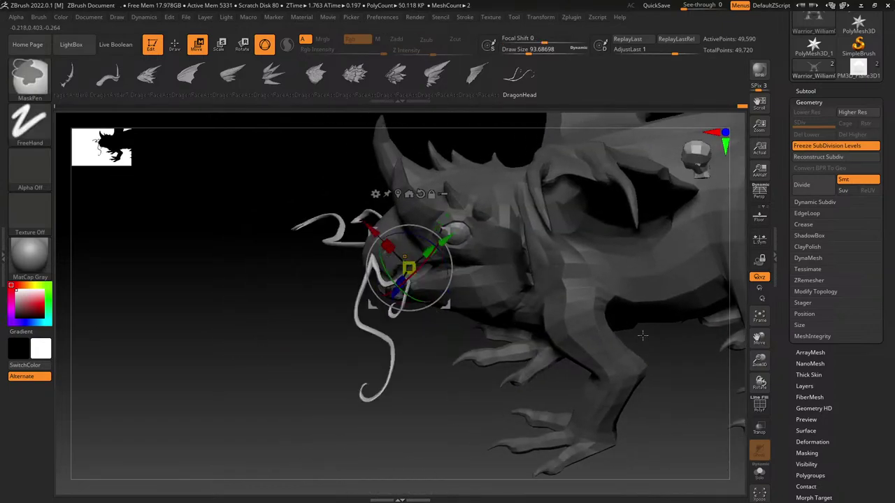
{"action": "key", "text": "ctrl+z"}
Step: Try swapping the inserted mesh for DragonAntler4 and DragonAntler7, undo the swaps, and unfreeze the subdivision levels
{"action": "left_click_drag", "start_coordinate": [180, 84], "coordinate": [350, 77]}
{"action": "left_click", "coordinate": [162, 77]}
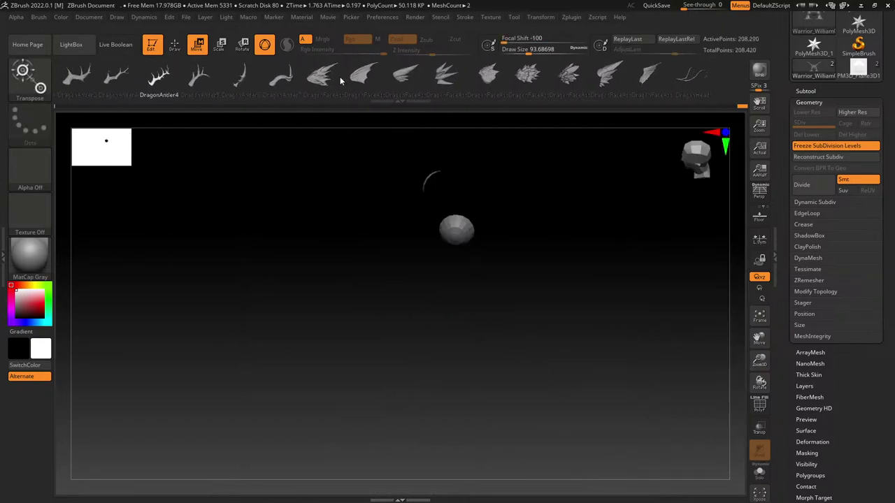
{"action": "left_click", "coordinate": [300, 75]}
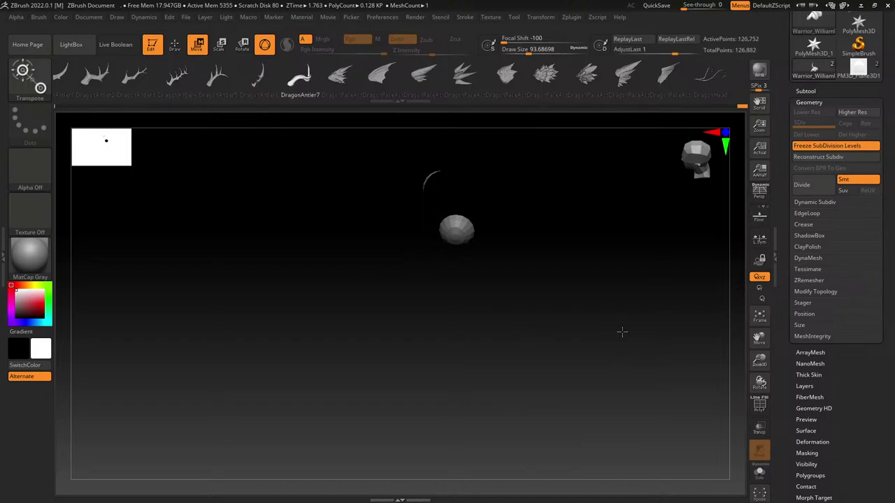
{"action": "key", "text": "ctrl+z"}
{"action": "key", "text": "ctrl+z"}
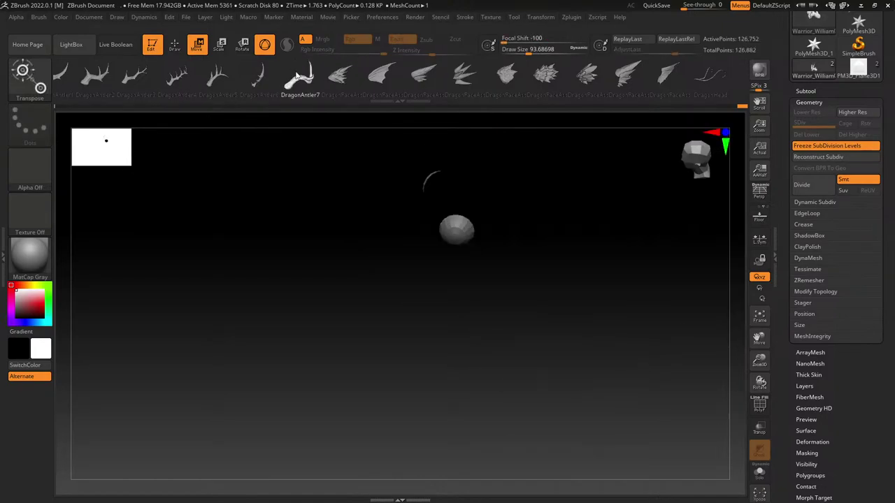
{"action": "left_click", "coordinate": [814, 147]}
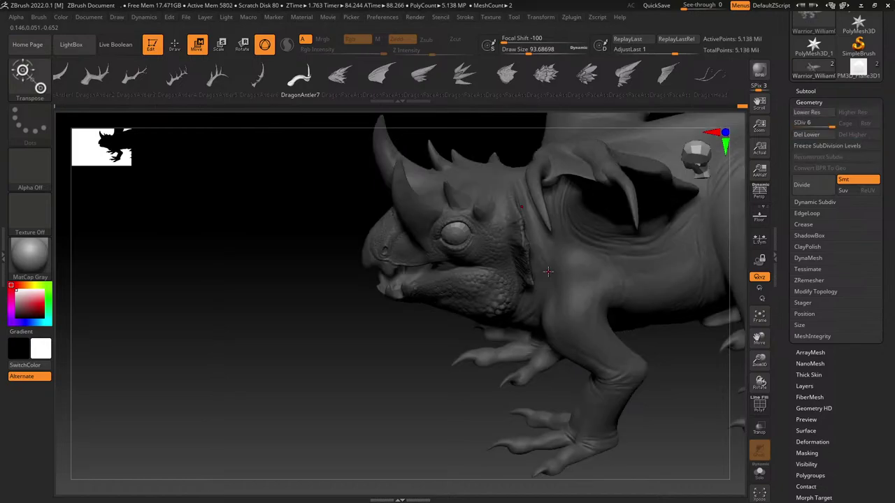
Step: Make Warrior_William0 the active subtool again and try choosing another insert mesh such as DragonAntler5
{"action": "left_click_drag", "start_coordinate": [438, 329], "coordinate": [420, 336], "text": "alt"}
{"action": "left_click", "coordinate": [369, 343], "text": "alt"}
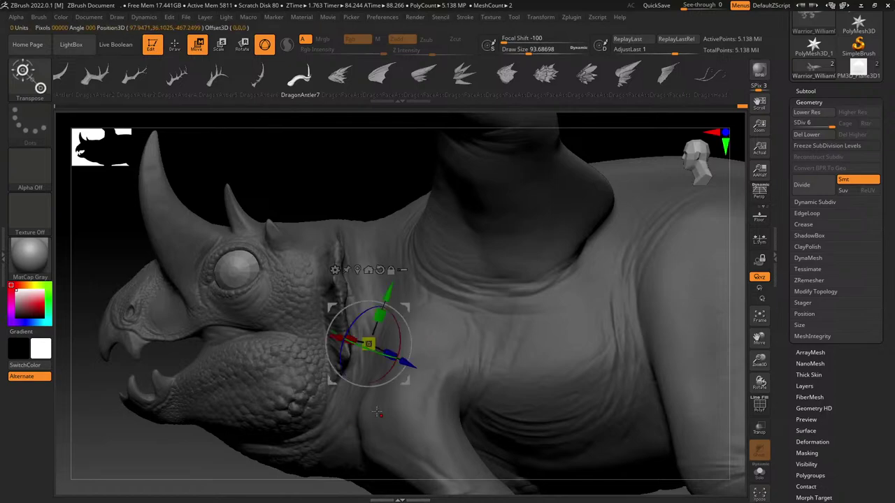
{"action": "left_click_drag", "start_coordinate": [343, 158], "coordinate": [500, 102], "text": "alt"}
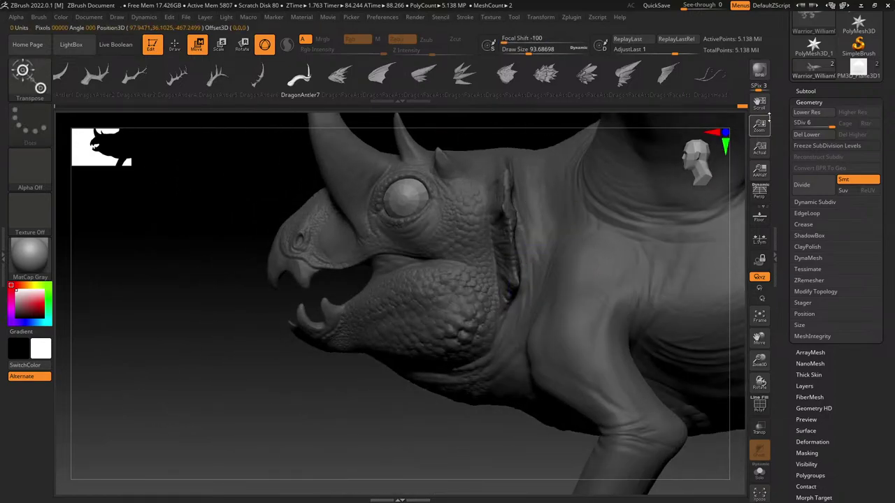
{"action": "left_click", "coordinate": [819, 101]}
{"action": "left_click", "coordinate": [810, 91]}
{"action": "left_click", "coordinate": [814, 151]}
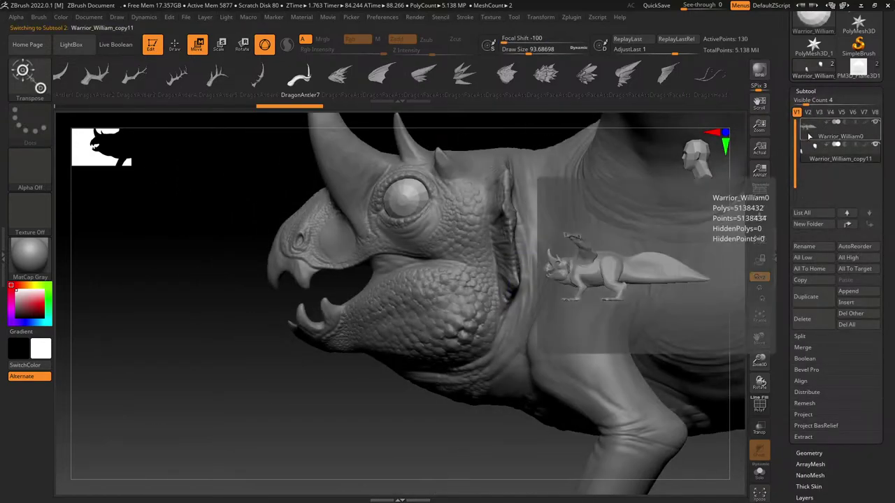
{"action": "left_click", "coordinate": [809, 136]}
{"action": "left_click_drag", "start_coordinate": [204, 378], "coordinate": [355, 385], "text": "ctrl"}
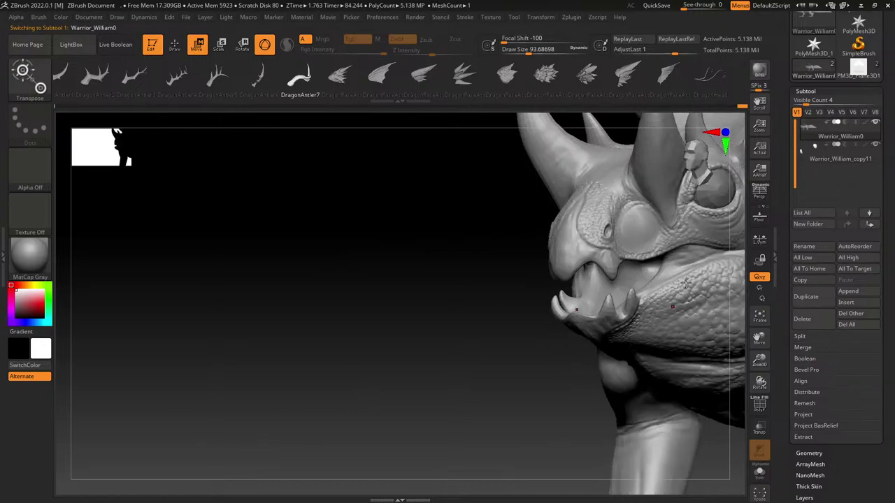
{"action": "left_click_drag", "start_coordinate": [686, 283], "coordinate": [322, 333], "text": "alt"}
{"action": "left_click", "coordinate": [585, 77]}
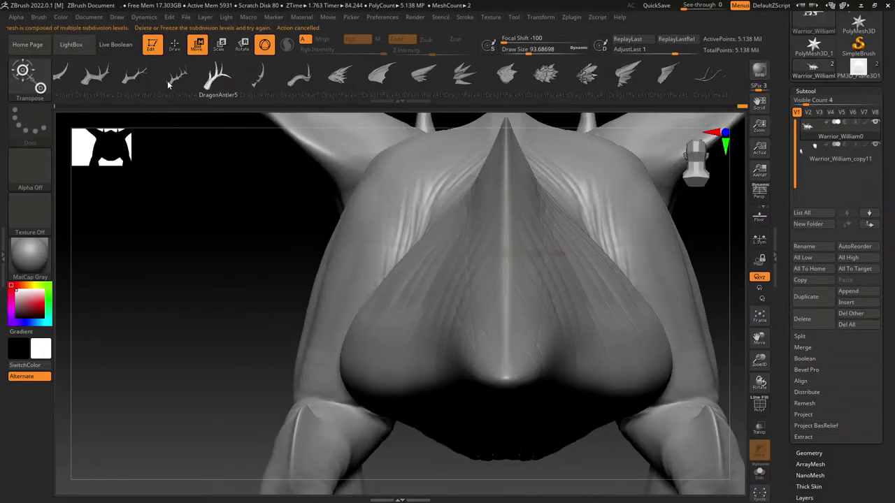
Step: Choose the DragoliscoWings insert brush and return to Draw mode with the front of the body in view
{"action": "left_click", "coordinate": [30, 82]}
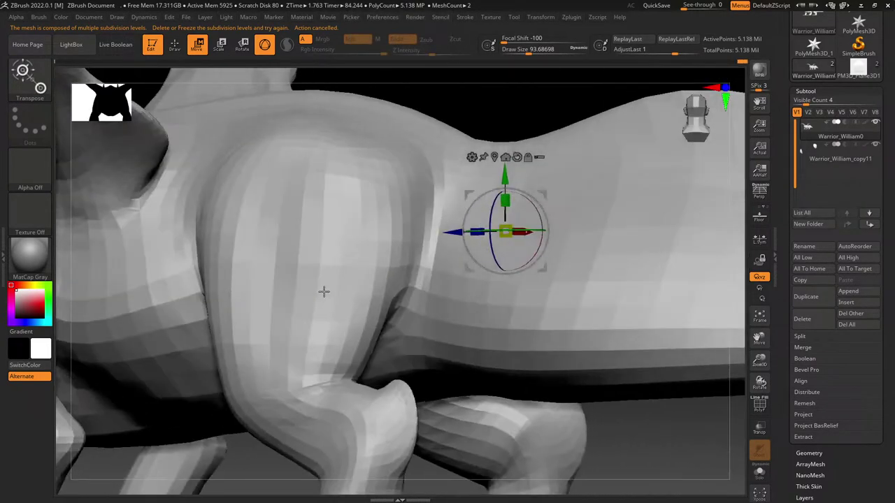
{"action": "mouse_move", "coordinate": [323, 291]}
{"action": "right_mouse_down"}
{"action": "mouse_move", "coordinate": [291, 294]}
{"action": "mouse_move", "coordinate": [576, 357]}
{"action": "right_mouse_up"}
{"action": "right_click_drag", "start_coordinate": [408, 327], "coordinate": [402, 304], "text": "ctrl"}
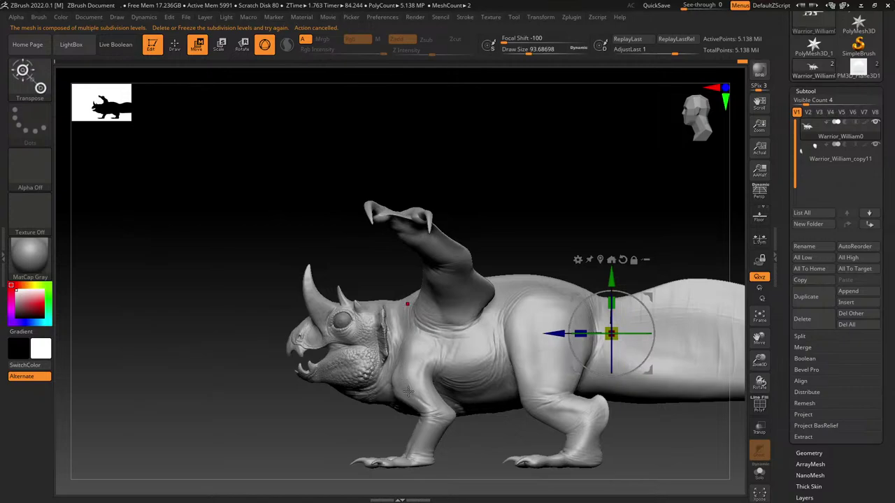
{"action": "key", "text": "q"}
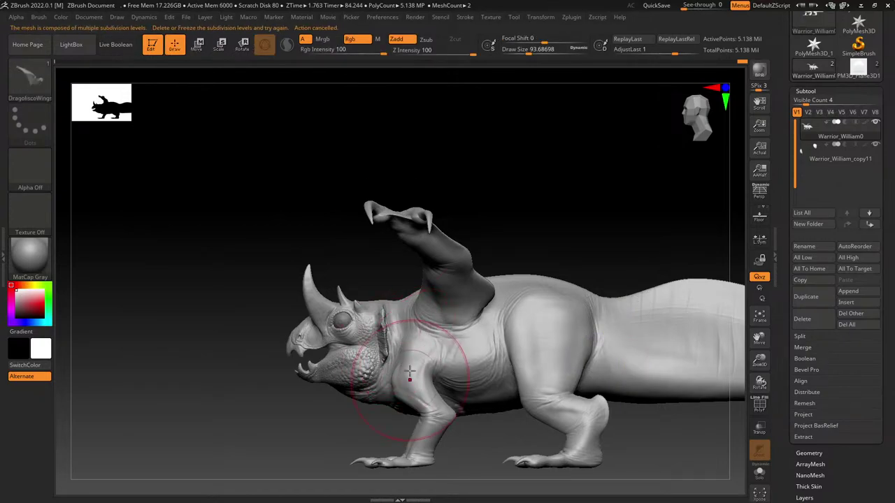
{"action": "right_click_drag", "start_coordinate": [412, 340], "coordinate": [421, 380], "text": "ctrl"}
{"action": "right_click", "coordinate": [448, 382]}
{"action": "left_click", "coordinate": [503, 377]}
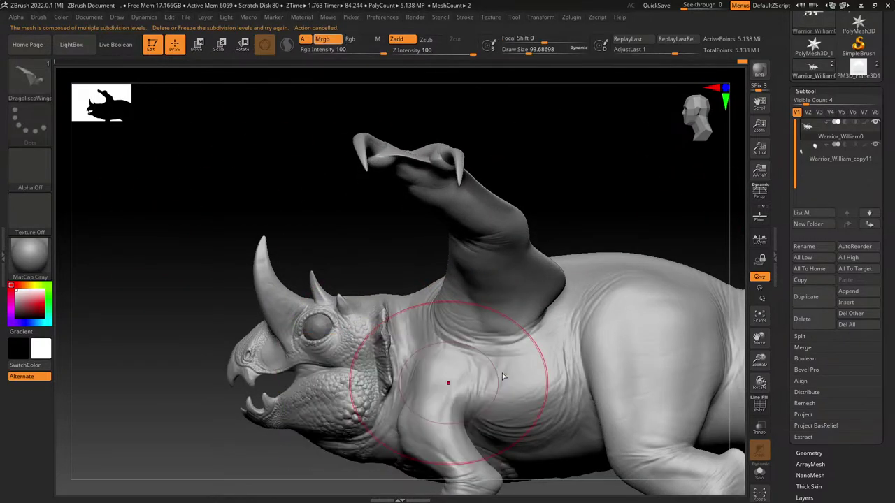
{"action": "right_click_drag", "start_coordinate": [525, 345], "coordinate": [699, 377]}
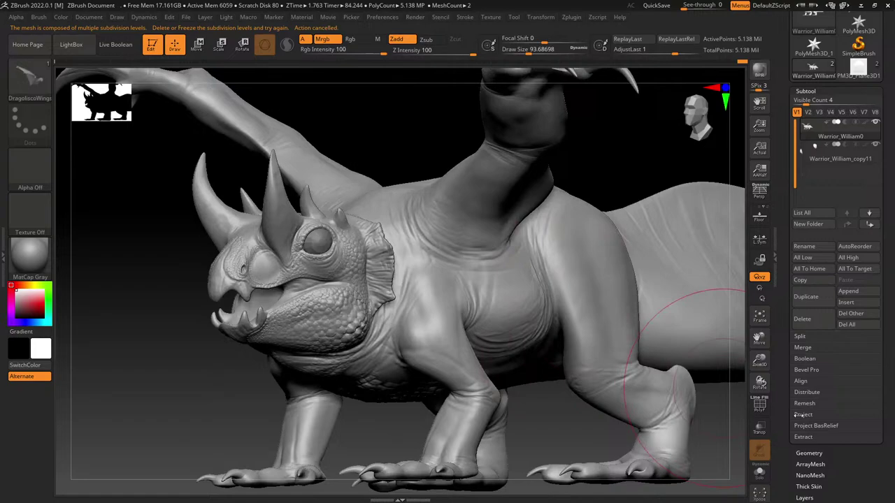
Step: Check the geometry and layer settings and step back through the undo history to before the layer was baked
{"action": "left_click", "coordinate": [820, 453]}
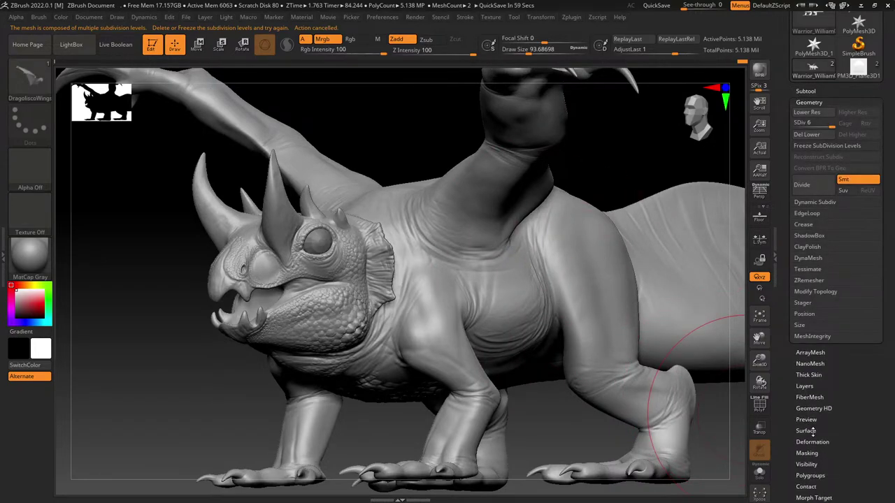
{"action": "left_click", "coordinate": [804, 387]}
{"action": "key", "text": "ctrl"}
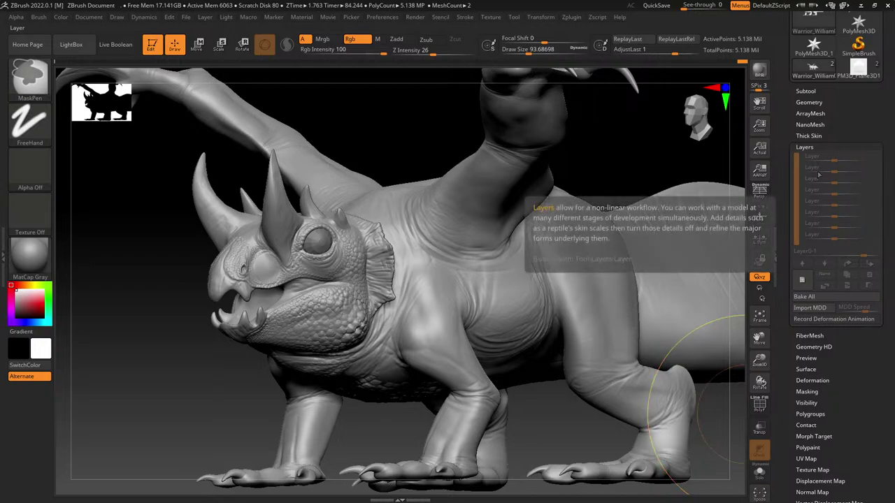
{"action": "key", "text": "ctrl"}
{"action": "key", "text": "ctrl+z"}
{"action": "key", "text": "ctrl+z"}
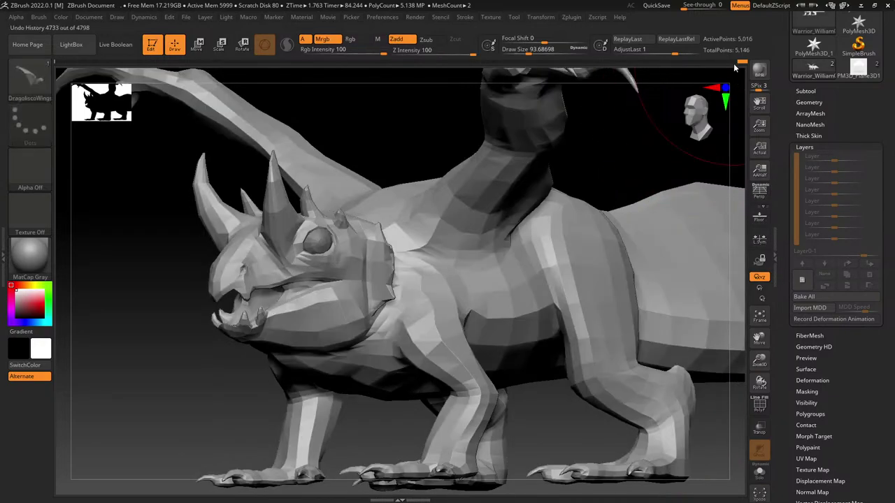
{"action": "key", "text": "ctrl+z"}
{"action": "key", "text": "ctrl+z"}
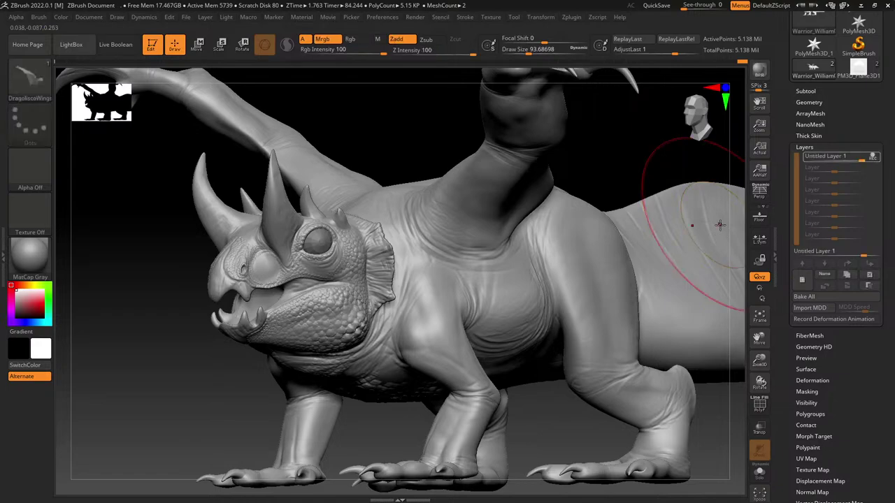
Step: Step through the undo history with the head's side in view, and try choosing the DragoliscoJaws insert brush
{"action": "right_click_drag", "start_coordinate": [447, 308], "coordinate": [411, 311]}
{"action": "right_click_drag", "start_coordinate": [411, 312], "coordinate": [394, 342], "text": "ctrl"}
{"action": "key", "text": "ctrl+shift+z"}
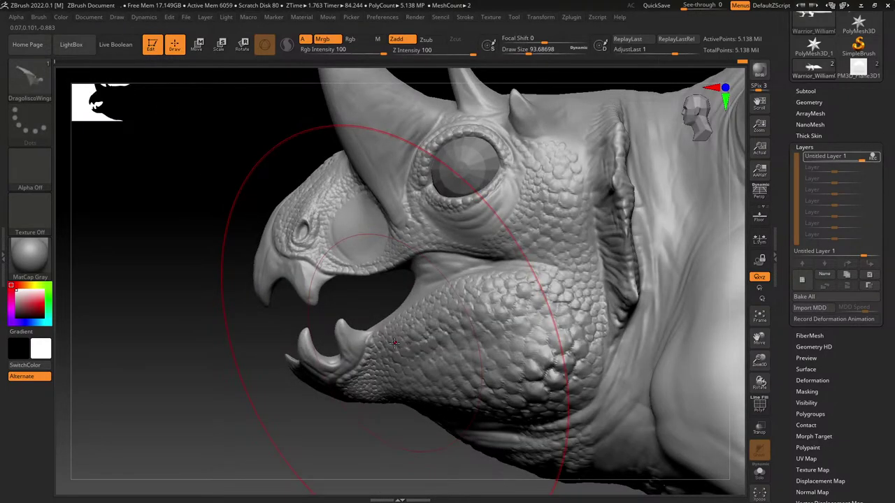
{"action": "key", "text": "ctrl+z"}
{"action": "key", "text": "ctrl+z"}
{"action": "key", "text": "ctrl+z"}
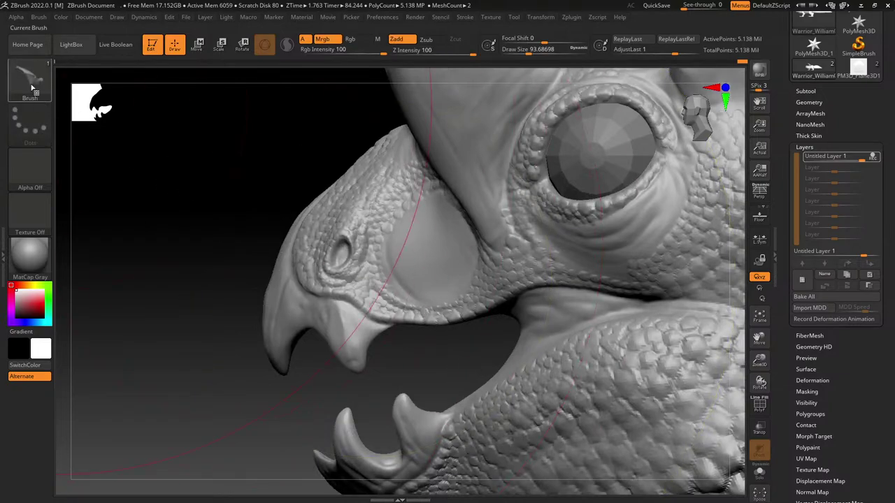
{"action": "key", "text": "b"}
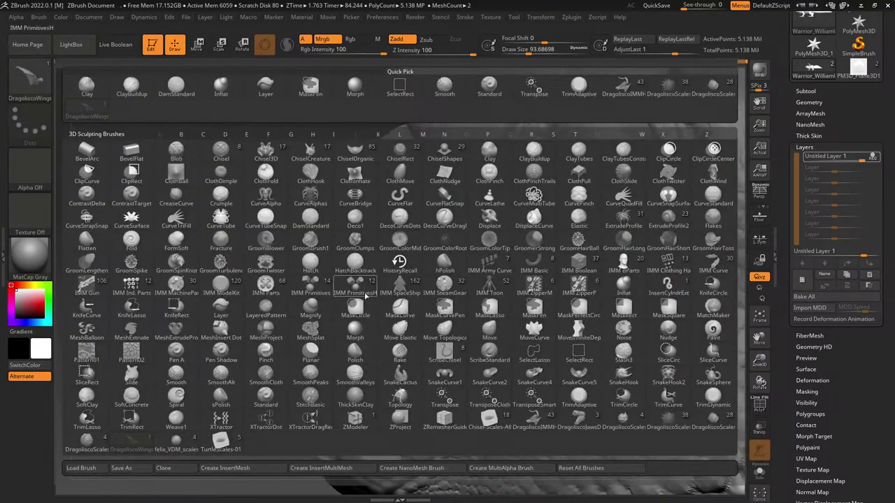
{"action": "left_click", "coordinate": [579, 418]}
{"action": "left_click", "coordinate": [29, 75]}
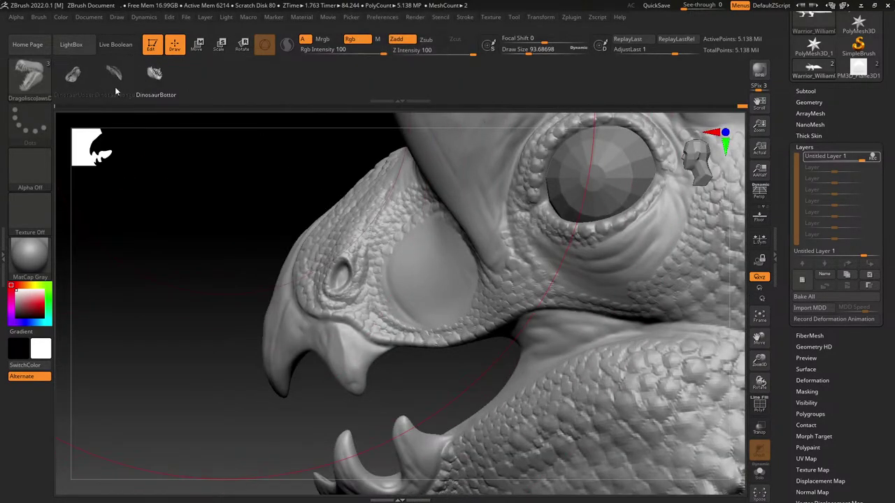
Step: Try the GiftScale3 stamp of the Dragolisco scale brush on the smooth patch behind the nostril, and undo the stamps
{"action": "left_click", "coordinate": [26, 74]}
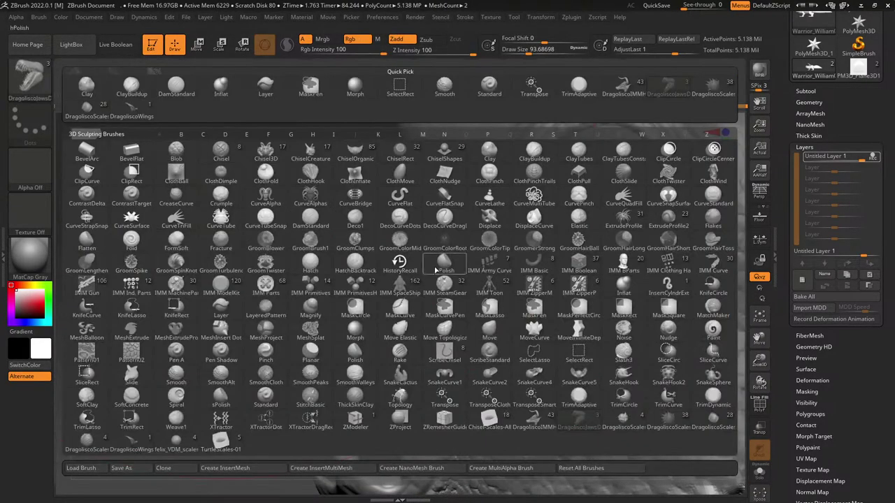
{"action": "left_click", "coordinate": [625, 421]}
{"action": "left_click", "coordinate": [116, 75]}
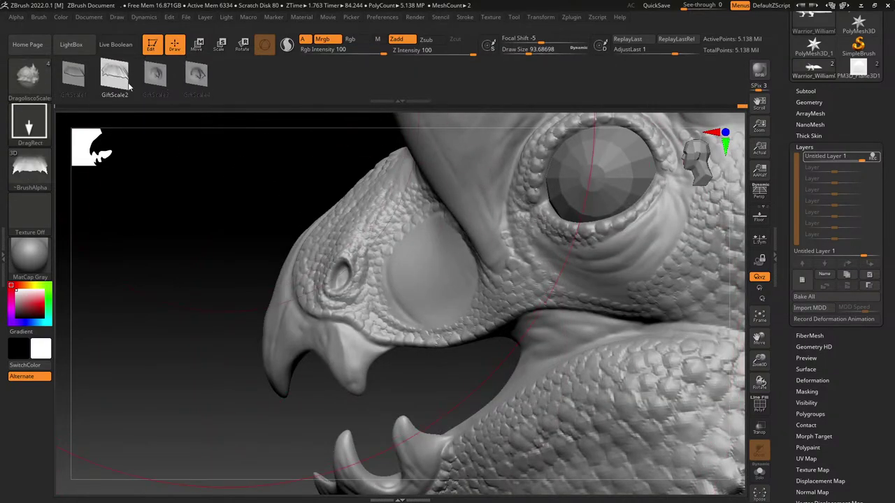
{"action": "right_click_drag", "start_coordinate": [378, 247], "coordinate": [381, 294], "text": "ctrl"}
{"action": "left_click", "coordinate": [156, 76]}
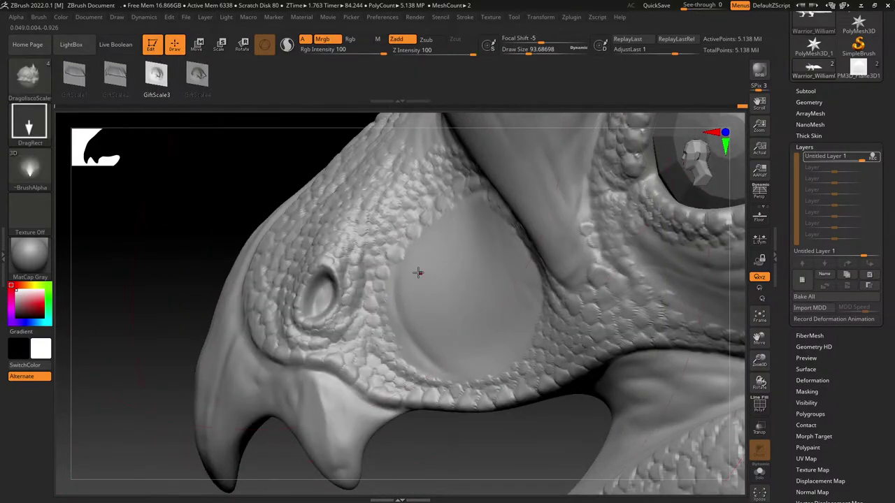
{"action": "left_click_drag", "start_coordinate": [418, 273], "coordinate": [374, 318]}
{"action": "left_click_drag", "start_coordinate": [465, 262], "coordinate": [435, 308]}
{"action": "right_click_drag", "start_coordinate": [434, 365], "coordinate": [421, 430], "text": "ctrl"}
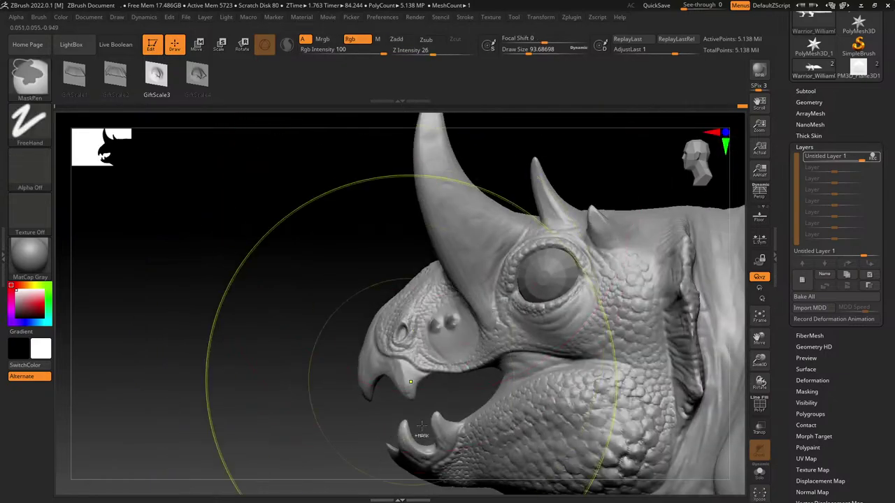
{"action": "key", "text": "ctrl+z"}
{"action": "key", "text": "ctrl+z"}
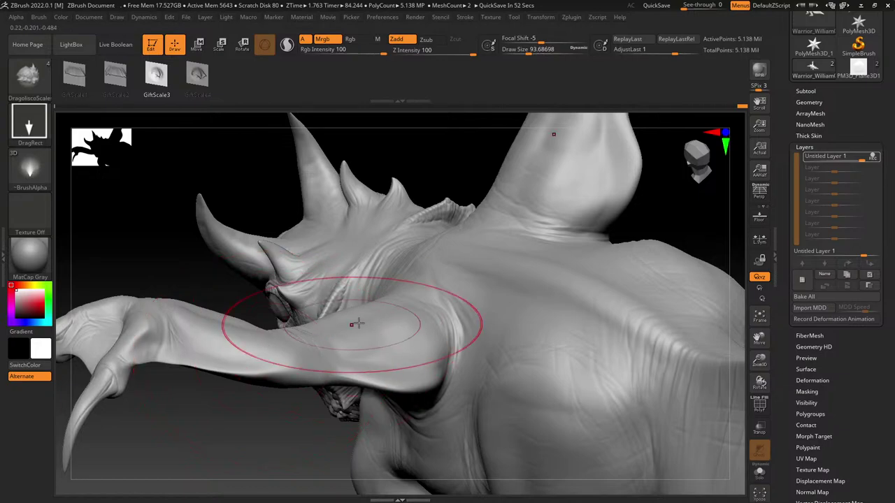
Step: Try a row of overlapping plates along the back beside the spine with the four-variant DragoliscoScales Dots brush, and undo it
{"action": "mouse_move", "coordinate": [433, 300]}
{"action": "right_mouse_down"}
{"action": "mouse_move", "coordinate": [423, 272]}
{"action": "mouse_move", "coordinate": [413, 335]}
{"action": "mouse_move", "coordinate": [415, 310]}
{"action": "mouse_move", "coordinate": [461, 330]}
{"action": "mouse_move", "coordinate": [494, 391]}
{"action": "right_mouse_up"}
{"action": "left_click", "coordinate": [29, 81]}
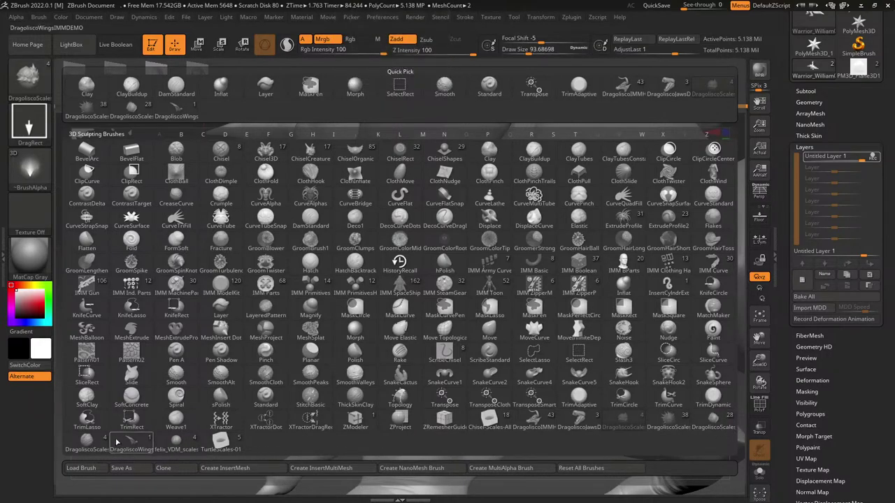
{"action": "left_click", "coordinate": [85, 443]}
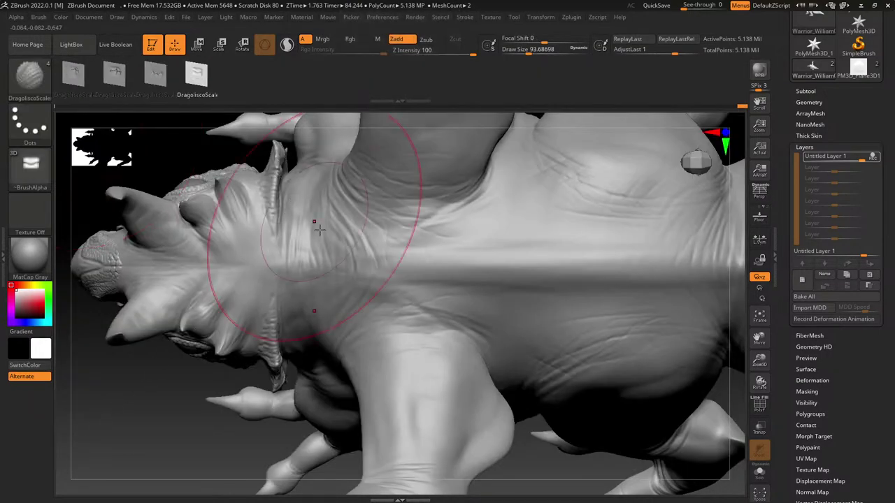
{"action": "left_click_drag", "start_coordinate": [340, 280], "coordinate": [695, 296]}
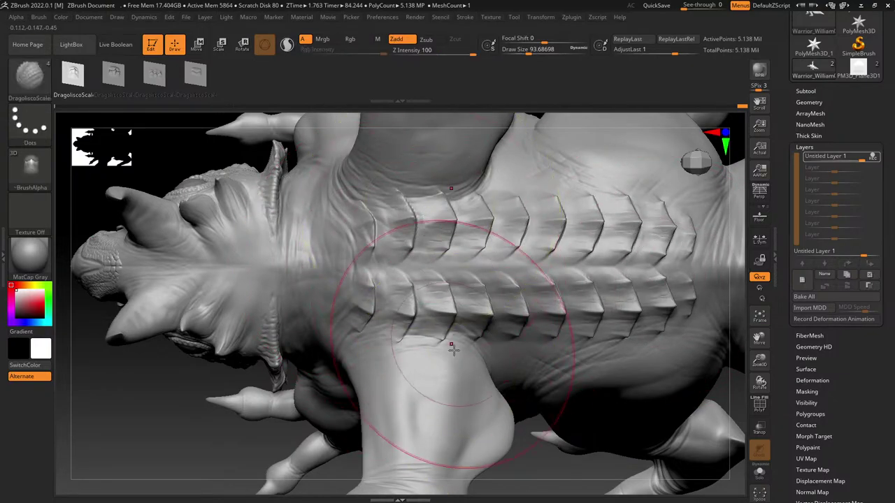
{"action": "right_click_drag", "start_coordinate": [451, 346], "coordinate": [429, 230], "text": "ctrl"}
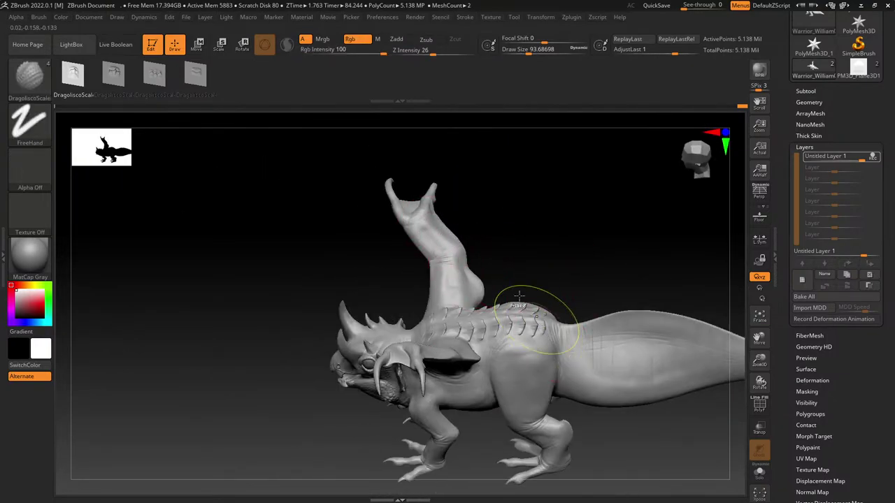
{"action": "right_click_drag", "start_coordinate": [516, 309], "coordinate": [477, 407], "text": "ctrl"}
{"action": "left_click", "coordinate": [166, 83]}
{"action": "key", "text": "ctrl+z"}
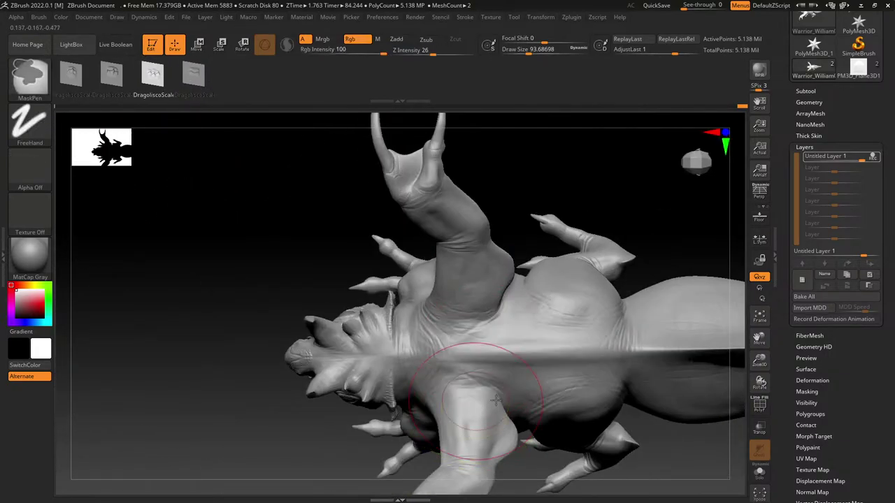
Step: Try the brush's third scale variant with a stroke across the back, and undo that stroke
{"action": "mouse_move", "coordinate": [599, 379]}
{"action": "right_mouse_down"}
{"action": "mouse_move", "coordinate": [519, 300]}
{"action": "mouse_move", "coordinate": [518, 378]}
{"action": "right_mouse_up"}
{"action": "left_click_drag", "start_coordinate": [339, 201], "coordinate": [519, 205]}
{"action": "key", "text": "ctrl+z"}
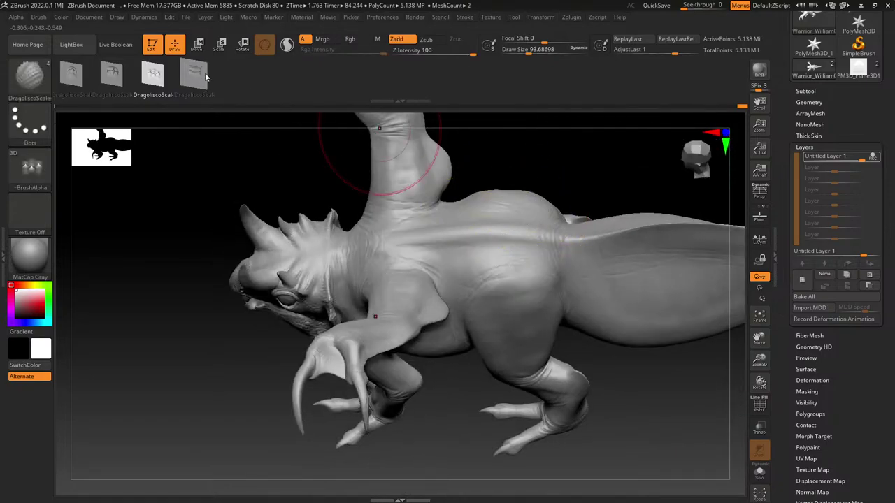
Step: Stroke the brush's fourth scale variant along both sides of the spine from the shoulder towards the hip
{"action": "left_click", "coordinate": [203, 77]}
{"action": "left_click_drag", "start_coordinate": [411, 245], "coordinate": [567, 278]}
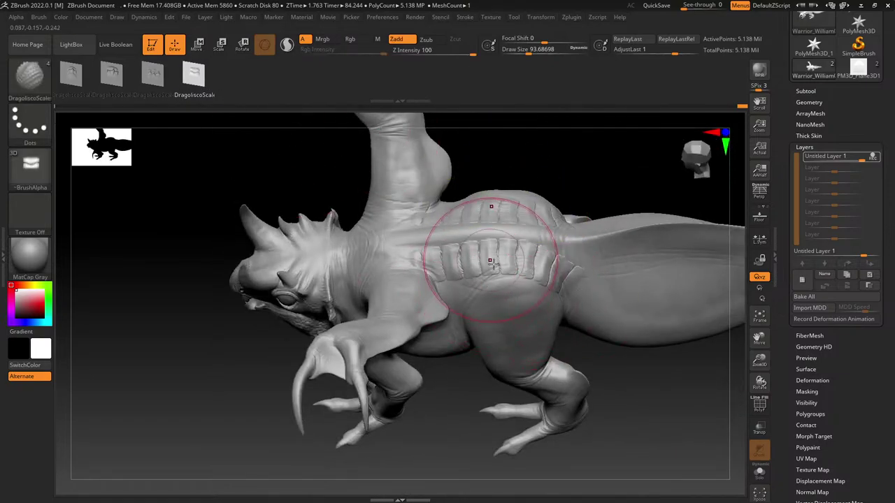
{"action": "right_click_drag", "start_coordinate": [492, 263], "coordinate": [496, 321], "text": "ctrl"}
Step: Try a Draw Size of about 39 for a stroke of the fourth scale variant beside the central belly strip
{"action": "mouse_move", "coordinate": [541, 295]}
{"action": "right_mouse_down", "text": "shift"}
{"action": "mouse_move", "coordinate": [479, 198]}
{"action": "mouse_move", "coordinate": [469, 210]}
{"action": "right_mouse_up", "text": "shift"}
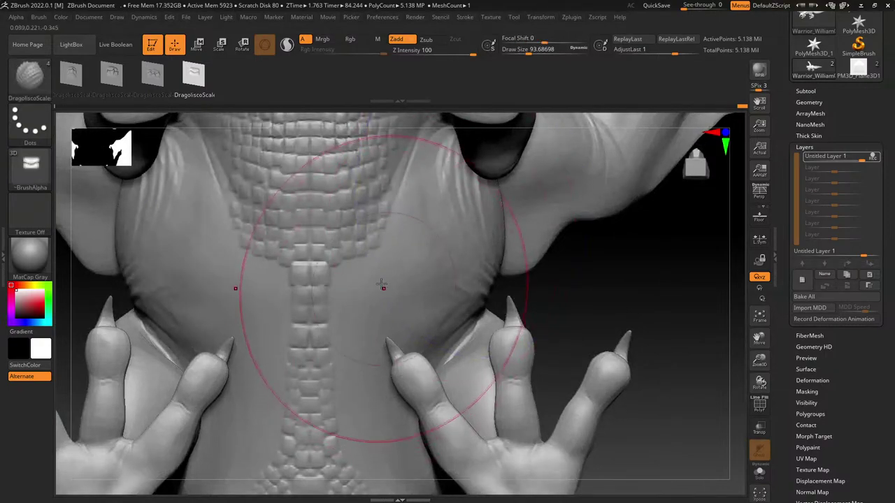
{"action": "left_click", "coordinate": [518, 51]}
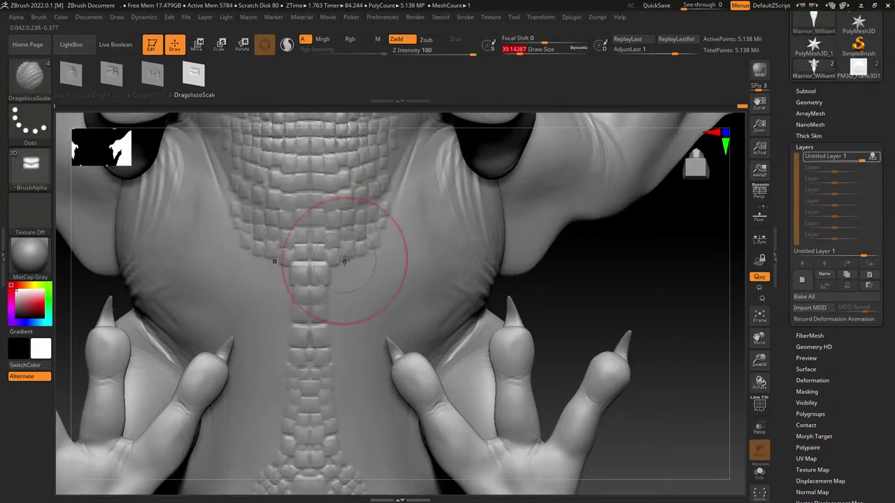
{"action": "left_click_drag", "start_coordinate": [342, 291], "coordinate": [351, 409]}
Step: Try fourth-variant scale strokes down the underside of the tail at a Draw Size of about 124, and undo each one
{"action": "mouse_move", "coordinate": [356, 347]}
{"action": "right_mouse_down", "text": "ctrl"}
{"action": "mouse_move", "coordinate": [350, 261]}
{"action": "mouse_move", "coordinate": [404, 140]}
{"action": "right_mouse_up", "text": "ctrl"}
{"action": "right_click_drag", "start_coordinate": [434, 239], "coordinate": [435, 258], "text": "ctrl"}
{"action": "key", "text": "]"}
{"action": "key", "text": "]"}
{"action": "key", "text": "]"}
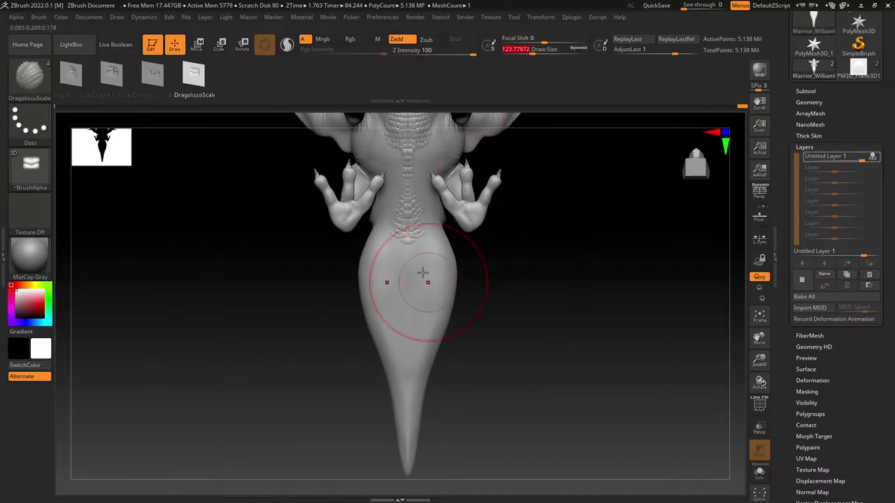
{"action": "left_click_drag", "start_coordinate": [423, 265], "coordinate": [407, 458]}
{"action": "key", "text": "ctrl+z"}
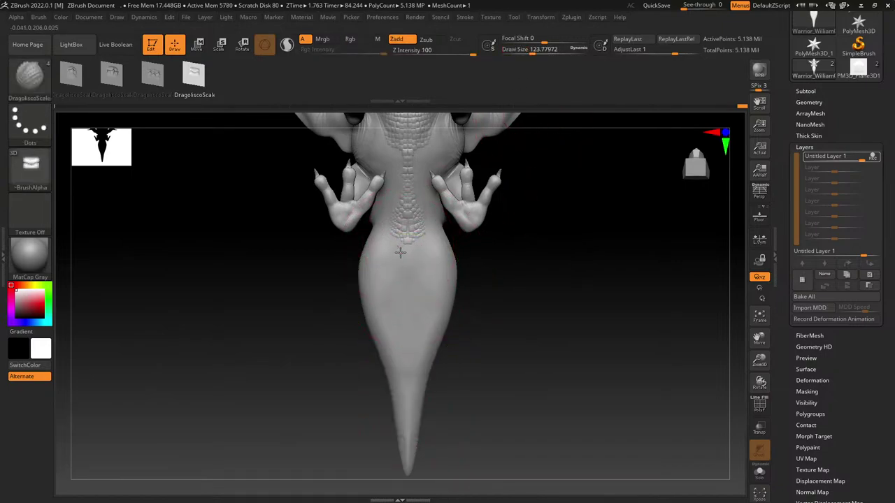
{"action": "left_click_drag", "start_coordinate": [399, 251], "coordinate": [407, 460]}
{"action": "key", "text": "ctrl+z"}
{"action": "left_click_drag", "start_coordinate": [424, 251], "coordinate": [421, 337]}
{"action": "key", "text": "ctrl+z"}
Step: Try choosing the 28-variant DragoliscoScales brush for the creature's belly scales
{"action": "right_click_drag", "start_coordinate": [425, 185], "coordinate": [412, 280], "text": "ctrl"}
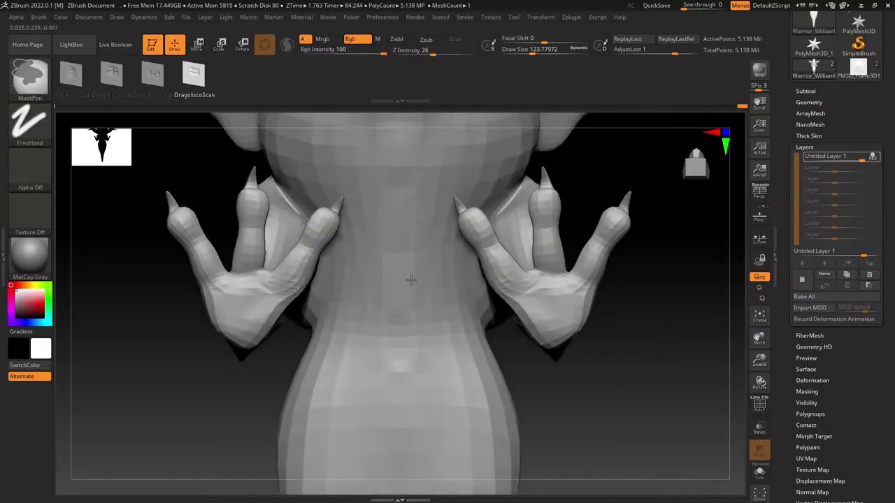
{"action": "right_click_drag", "start_coordinate": [369, 170], "coordinate": [389, 265], "text": "alt"}
{"action": "key", "text": "b"}
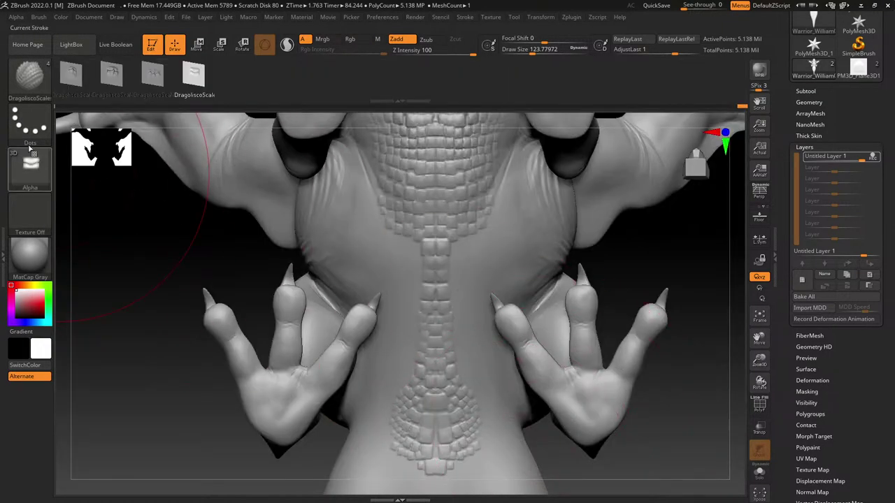
{"action": "left_click", "coordinate": [32, 82]}
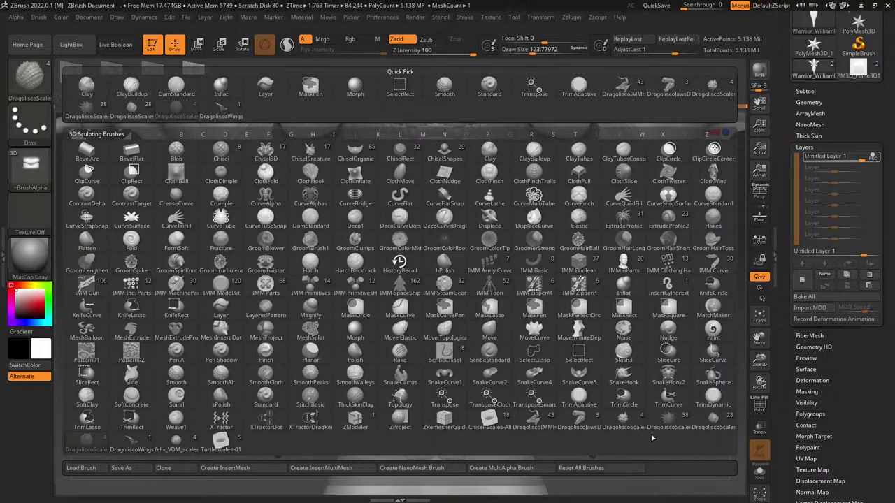
{"action": "left_click", "coordinate": [711, 423]}
{"action": "right_click_drag", "start_coordinate": [519, 276], "coordinate": [533, 473], "text": "alt"}
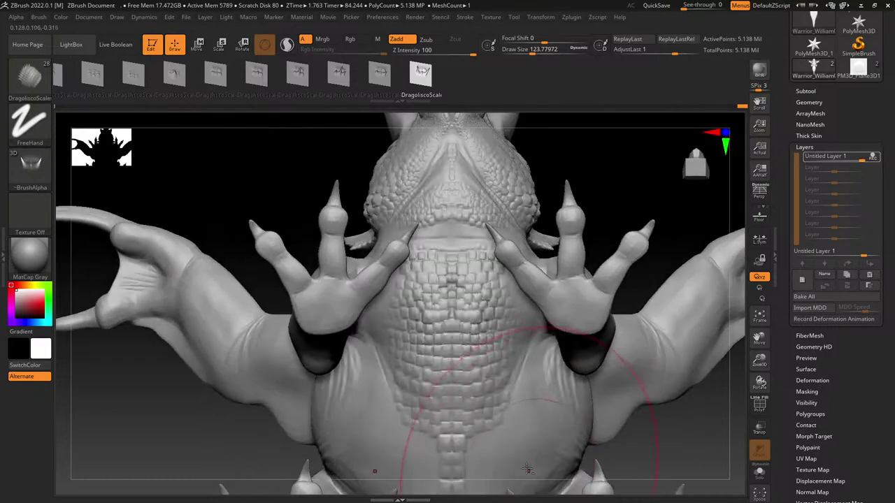
Step: Choose the Layer brush with the ZGrab02 alpha and set the Draw Size to about 12
{"action": "left_click", "coordinate": [27, 80]}
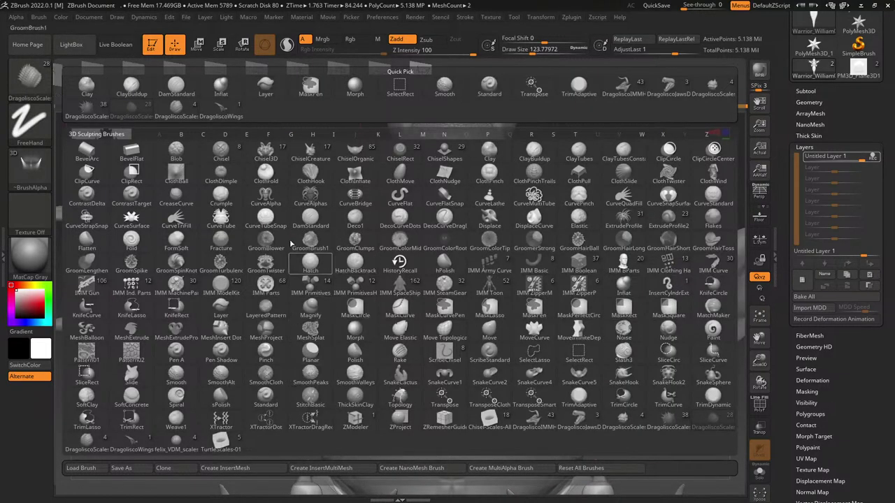
{"action": "left_click", "coordinate": [266, 91]}
{"action": "left_click", "coordinate": [30, 168]}
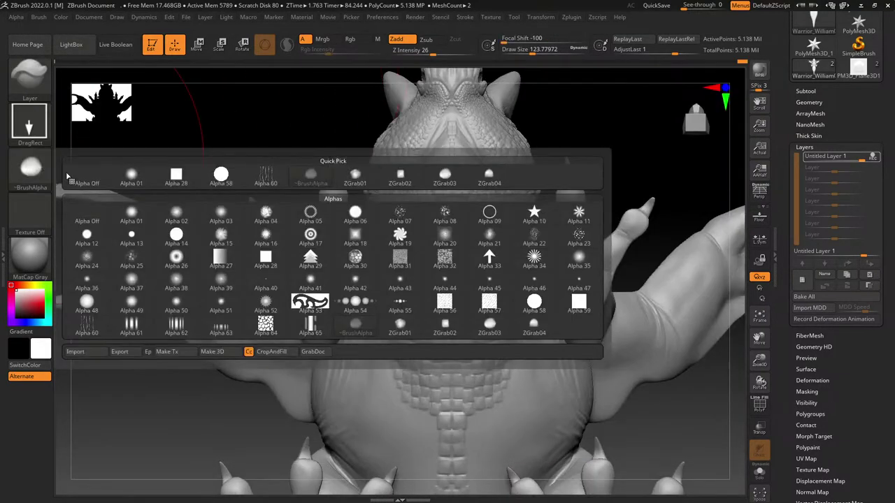
{"action": "left_click", "coordinate": [489, 323]}
{"action": "left_click_drag", "start_coordinate": [513, 50], "coordinate": [511, 51]}
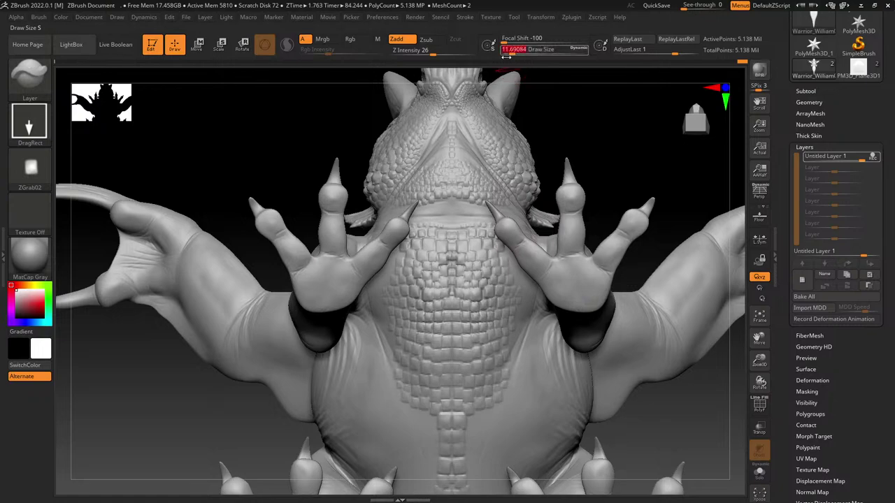
Step: Stamp two mirrored rows of square scales outward from the top of the central strip, just below the wide belly patch
{"action": "mouse_move", "coordinate": [440, 364]}
{"action": "right_mouse_down", "text": "alt"}
{"action": "mouse_move", "coordinate": [434, 152]}
{"action": "mouse_move", "coordinate": [439, 277]}
{"action": "right_mouse_up", "text": "alt"}
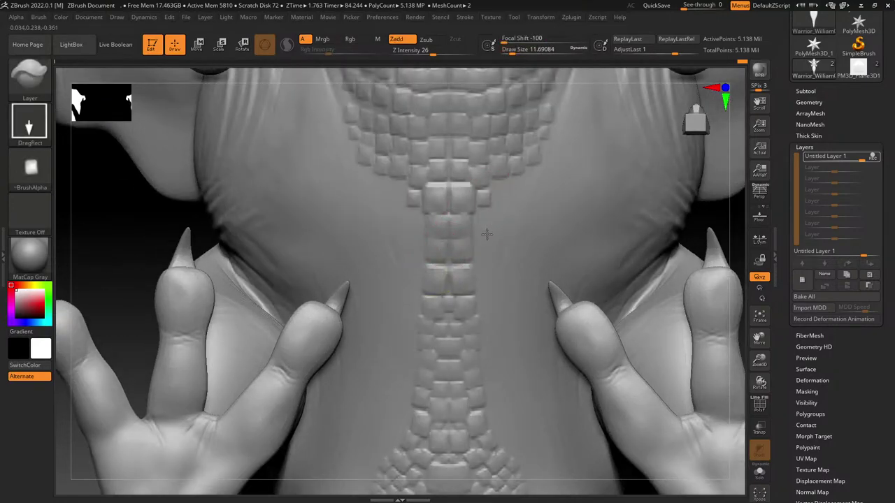
{"action": "left_click_drag", "start_coordinate": [487, 234], "coordinate": [481, 267]}
{"action": "left_click_drag", "start_coordinate": [499, 219], "coordinate": [520, 250]}
{"action": "left_click_drag", "start_coordinate": [533, 210], "coordinate": [544, 239]}
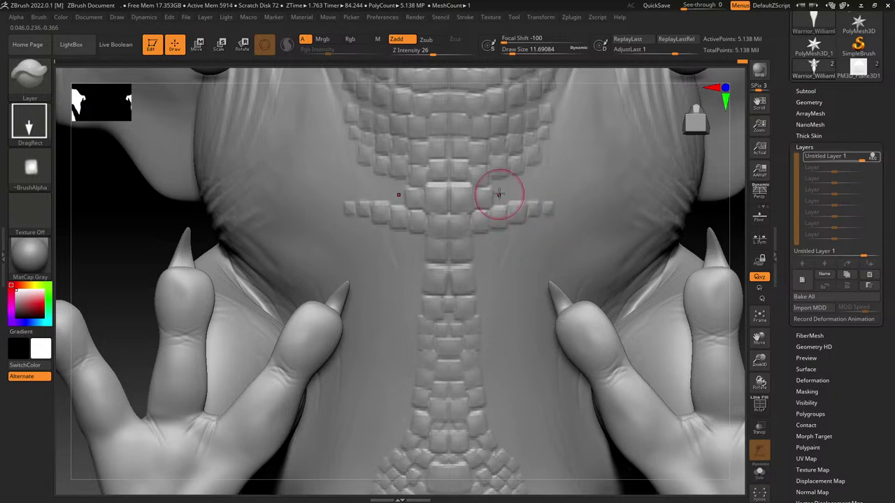
{"action": "left_click_drag", "start_coordinate": [533, 179], "coordinate": [543, 181]}
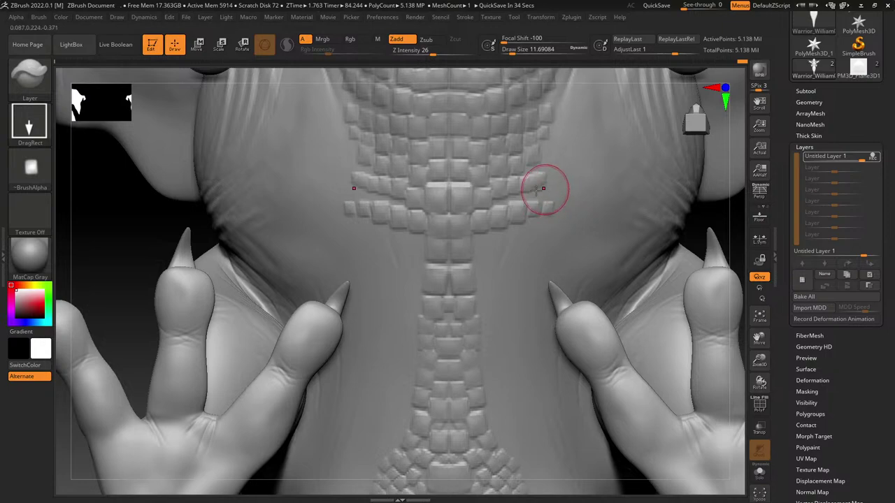
Step: Fill in further mirrored square scales directly beneath the new rows, from the central strip out to their ends
{"action": "right_click_drag", "start_coordinate": [476, 260], "coordinate": [473, 259], "text": "ctrl"}
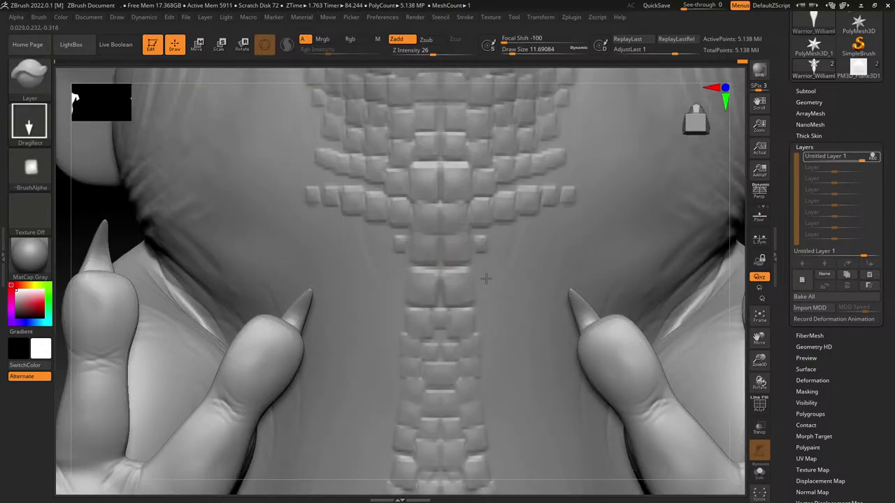
{"action": "left_click_drag", "start_coordinate": [486, 279], "coordinate": [486, 302]}
{"action": "left_click_drag", "start_coordinate": [504, 236], "coordinate": [511, 265]}
{"action": "left_click_drag", "start_coordinate": [525, 223], "coordinate": [554, 248]}
{"action": "left_click_drag", "start_coordinate": [568, 218], "coordinate": [575, 253]}
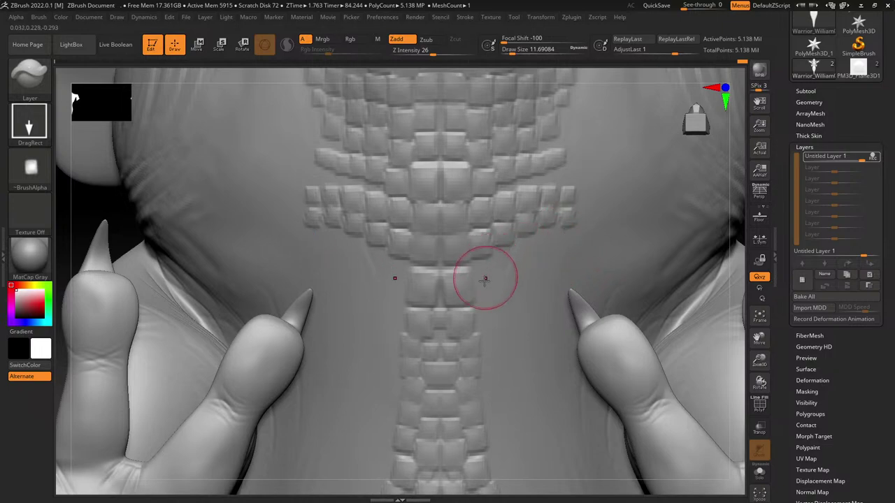
Step: Continue down the central strip with two more separate mirrored rows of square scales reaching towards the hind claws
{"action": "left_click_drag", "start_coordinate": [480, 279], "coordinate": [509, 314]}
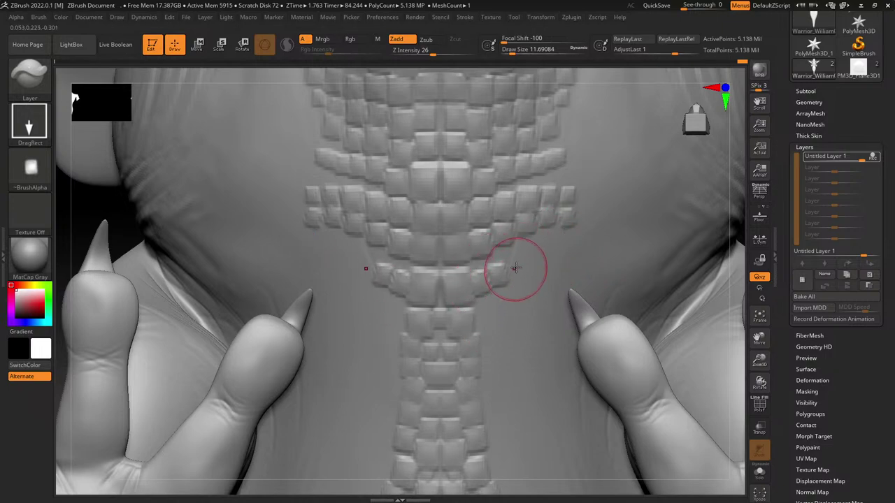
{"action": "left_click_drag", "start_coordinate": [515, 269], "coordinate": [563, 276]}
{"action": "left_click_drag", "start_coordinate": [567, 246], "coordinate": [571, 276]}
{"action": "left_click_drag", "start_coordinate": [521, 244], "coordinate": [491, 350]}
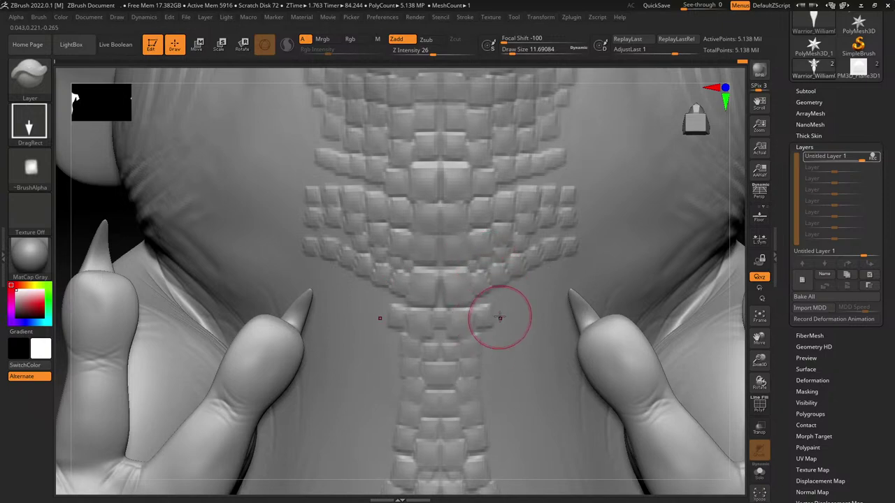
{"action": "left_click_drag", "start_coordinate": [499, 310], "coordinate": [525, 350]}
{"action": "left_click_drag", "start_coordinate": [541, 314], "coordinate": [542, 350]}
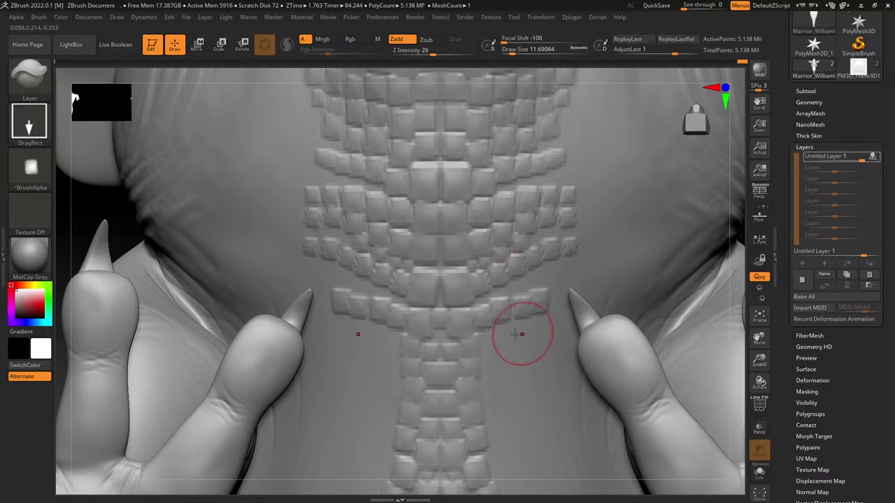
Step: Stamp mirrored rows of square scales outward from the central strip, directly beneath the lowest row between the hind claw tips
{"action": "right_click_drag", "start_coordinate": [522, 334], "coordinate": [516, 214], "text": "alt"}
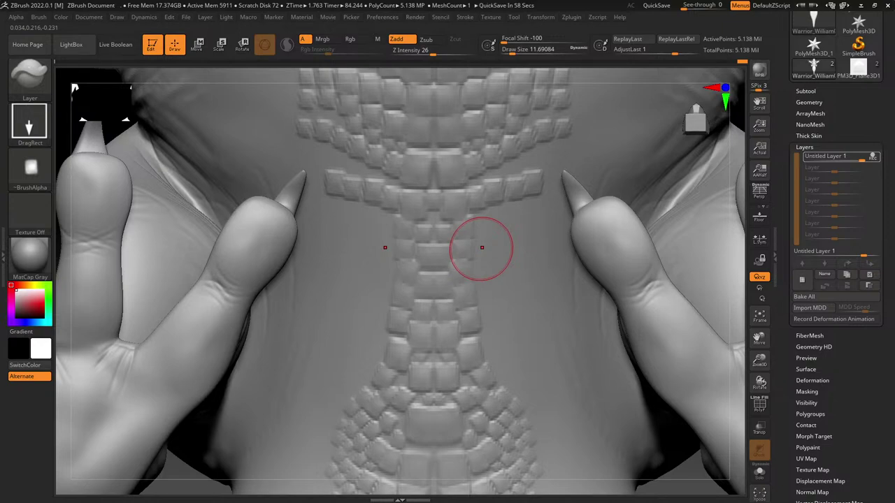
{"action": "right_click_drag", "start_coordinate": [482, 247], "coordinate": [475, 149], "text": "alt"}
{"action": "left_click_drag", "start_coordinate": [514, 135], "coordinate": [510, 180]}
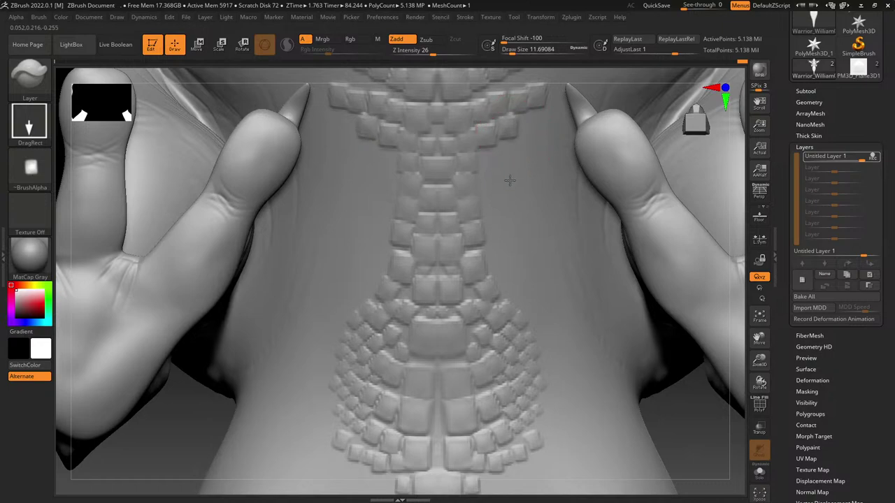
{"action": "left_click_drag", "start_coordinate": [528, 128], "coordinate": [535, 165]}
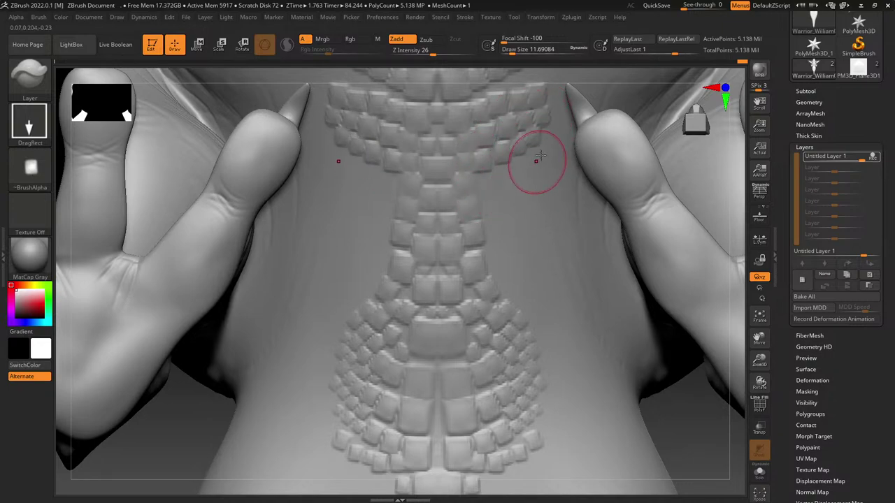
{"action": "left_click_drag", "start_coordinate": [548, 131], "coordinate": [543, 159]}
Step: Continue the mirrored square scales down the central strip, adding another wide row and widening the narrow section below it
{"action": "mouse_move", "coordinate": [486, 184]}
{"action": "left_mouse_down"}
{"action": "mouse_move", "coordinate": [495, 203]}
{"action": "mouse_move", "coordinate": [513, 202]}
{"action": "left_mouse_up"}
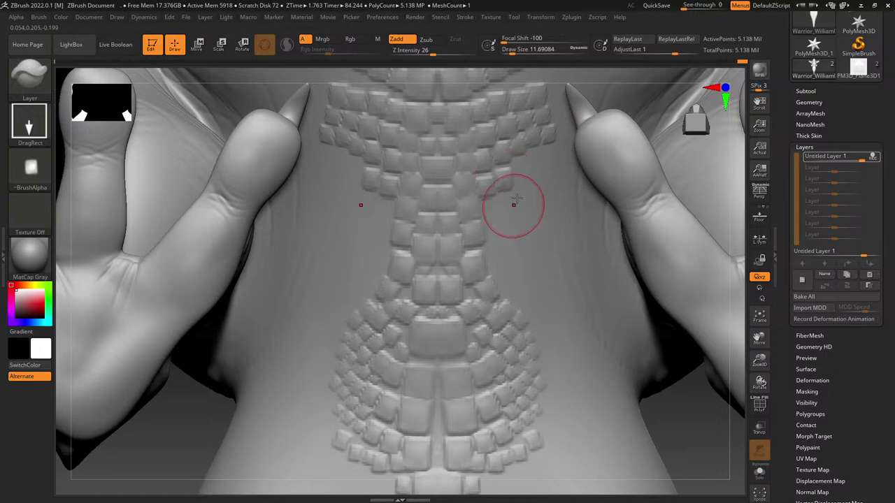
{"action": "left_click_drag", "start_coordinate": [522, 171], "coordinate": [541, 198]}
{"action": "left_click_drag", "start_coordinate": [553, 159], "coordinate": [559, 189]}
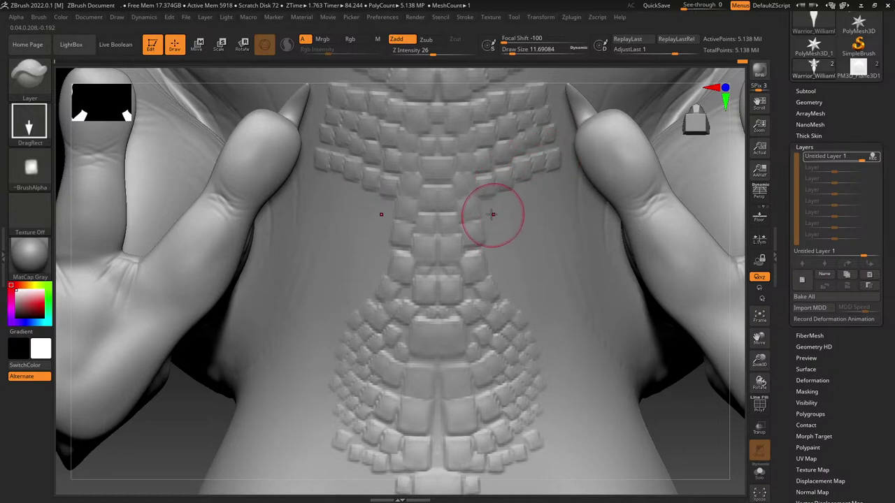
{"action": "left_click_drag", "start_coordinate": [493, 215], "coordinate": [498, 256]}
{"action": "left_click_drag", "start_coordinate": [513, 226], "coordinate": [511, 240]}
{"action": "left_click_drag", "start_coordinate": [523, 191], "coordinate": [527, 233]}
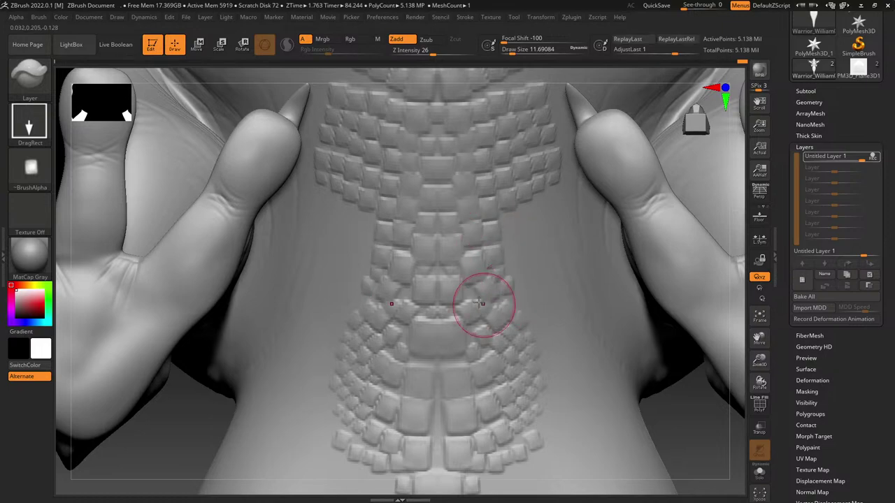
Step: Fill in small mirrored square scales along both outer edges of the rows just above the lower oval patch
{"action": "mouse_move", "coordinate": [459, 319]}
{"action": "right_mouse_down", "text": "alt"}
{"action": "mouse_move", "coordinate": [419, 179]}
{"action": "mouse_move", "coordinate": [451, 400]}
{"action": "right_mouse_up", "text": "alt"}
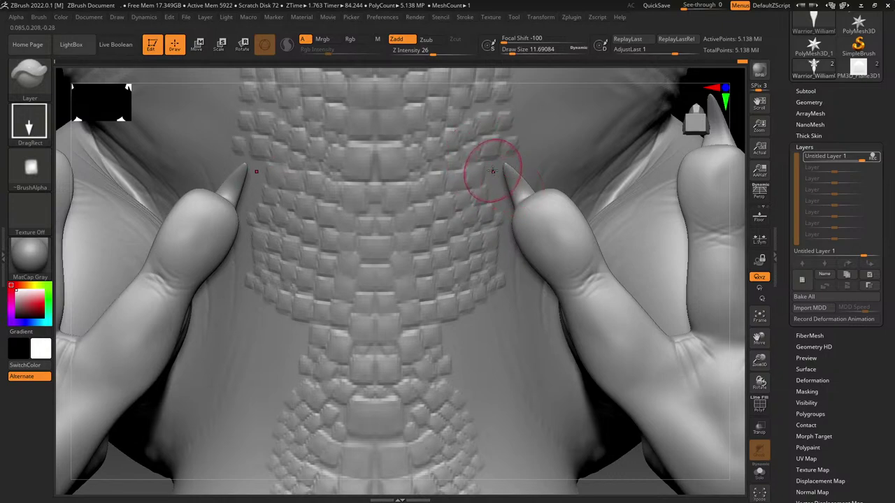
{"action": "mouse_move", "coordinate": [463, 364]}
{"action": "right_mouse_down"}
{"action": "mouse_move", "coordinate": [443, 203]}
{"action": "mouse_move", "coordinate": [449, 160]}
{"action": "right_mouse_up"}
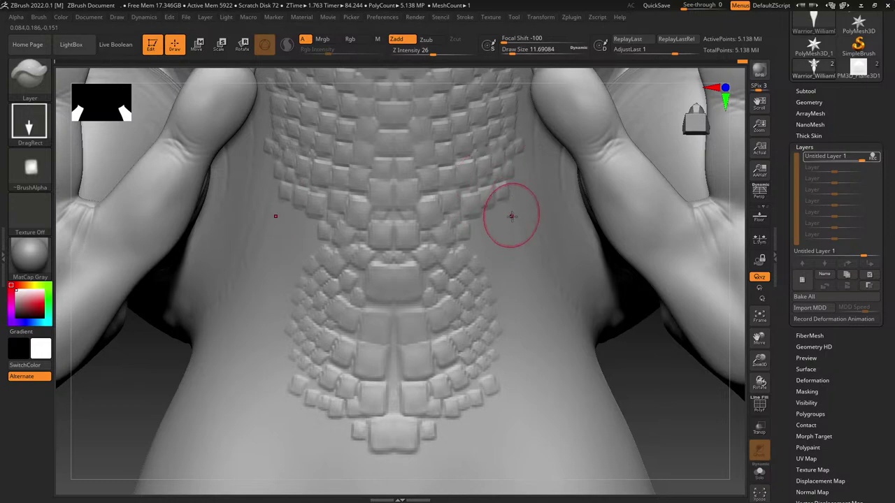
{"action": "right_click_drag", "start_coordinate": [442, 264], "coordinate": [431, 182], "text": "alt"}
{"action": "mouse_move", "coordinate": [466, 151]}
{"action": "left_mouse_down"}
{"action": "mouse_move", "coordinate": [468, 160]}
{"action": "mouse_move", "coordinate": [480, 158]}
{"action": "left_mouse_up"}
{"action": "mouse_move", "coordinate": [492, 148]}
{"action": "left_mouse_down"}
{"action": "mouse_move", "coordinate": [491, 157]}
{"action": "mouse_move", "coordinate": [481, 146]}
{"action": "left_mouse_up"}
{"action": "left_click_drag", "start_coordinate": [490, 131], "coordinate": [492, 146]}
{"action": "left_click_drag", "start_coordinate": [501, 126], "coordinate": [502, 140]}
{"action": "left_click_drag", "start_coordinate": [467, 140], "coordinate": [469, 154]}
Step: Stamp more mirrored square scales outward on both sides of the lower oval patch's upper end
{"action": "left_click_drag", "start_coordinate": [466, 172], "coordinate": [495, 196]}
{"action": "left_click_drag", "start_coordinate": [509, 180], "coordinate": [510, 192]}
{"action": "left_click_drag", "start_coordinate": [488, 209], "coordinate": [492, 222]}
{"action": "left_click_drag", "start_coordinate": [503, 204], "coordinate": [507, 217]}
{"action": "left_click_drag", "start_coordinate": [517, 200], "coordinate": [519, 212]}
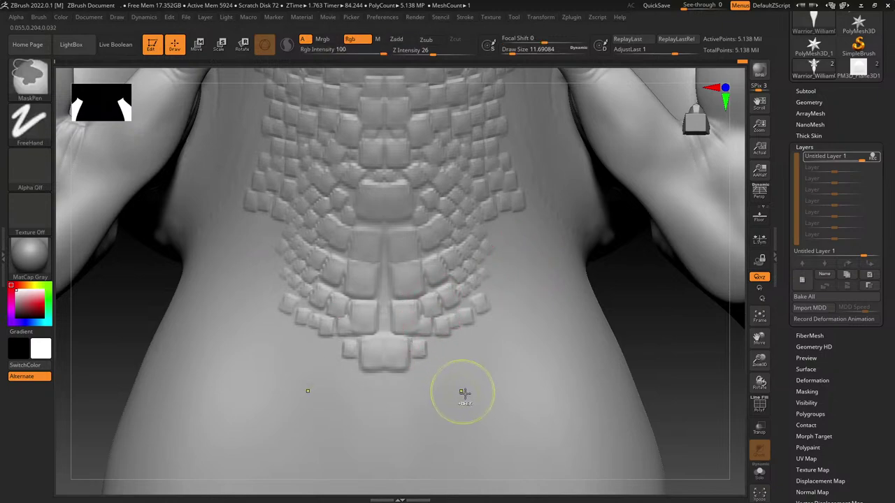
Step: Undo the trial scales stamped below the lower oval patch and set the Z Intensity to 17
{"action": "right_click_drag", "start_coordinate": [464, 394], "coordinate": [450, 266], "text": "ctrl"}
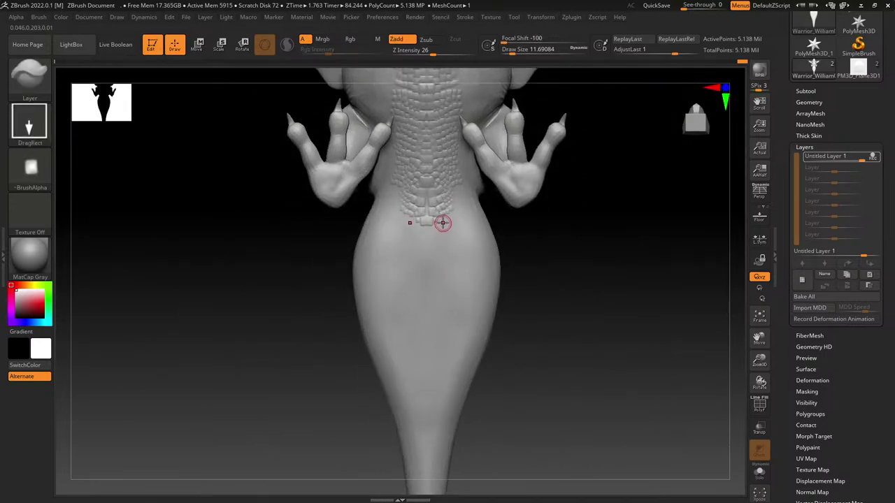
{"action": "left_click_drag", "start_coordinate": [445, 245], "coordinate": [447, 260]}
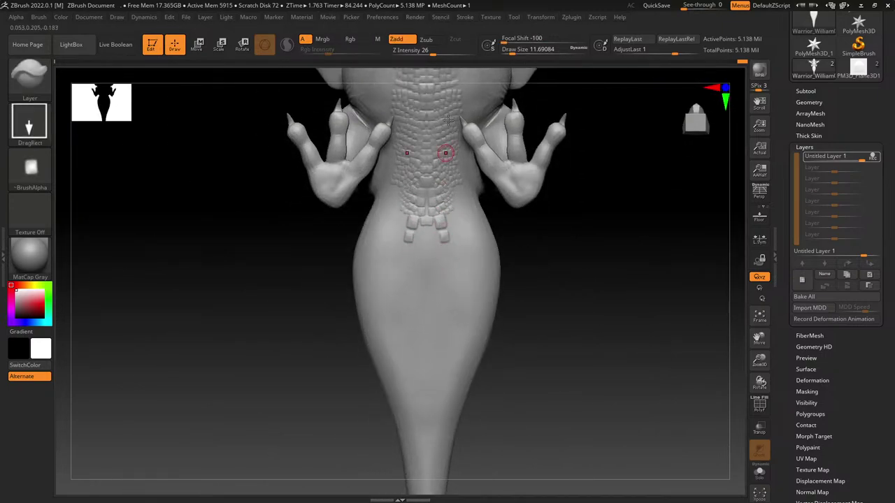
{"action": "left_click", "coordinate": [424, 52]}
{"action": "key", "text": "ctrl+z"}
{"action": "key", "text": "ctrl+z"}
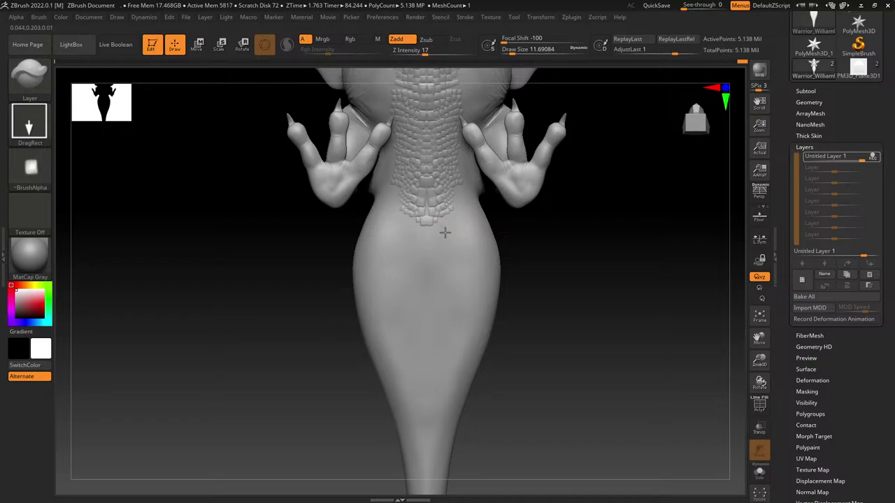
Step: Stamp a central column of larger mirrored scales down the base of the tail, undoing and restamping misplaced ones
{"action": "left_click_drag", "start_coordinate": [445, 239], "coordinate": [445, 236]}
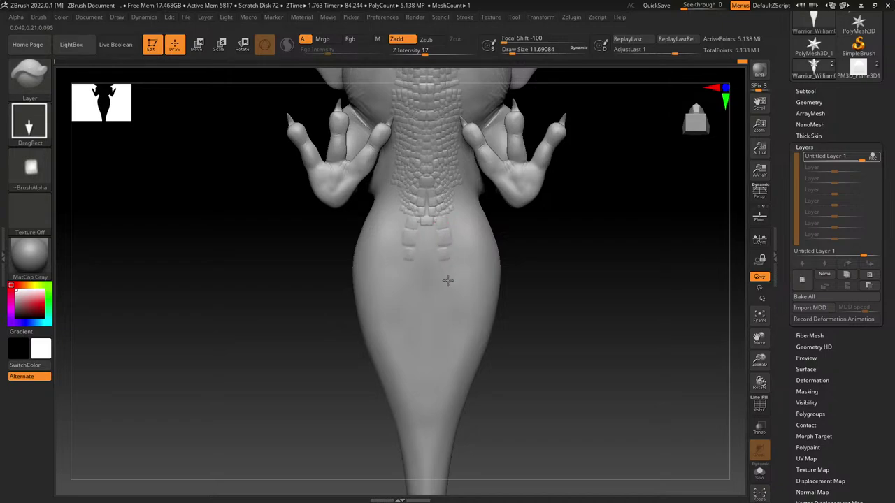
{"action": "left_click_drag", "start_coordinate": [447, 281], "coordinate": [434, 318]}
{"action": "key", "text": "ctrl+z"}
{"action": "left_click_drag", "start_coordinate": [439, 274], "coordinate": [435, 333]}
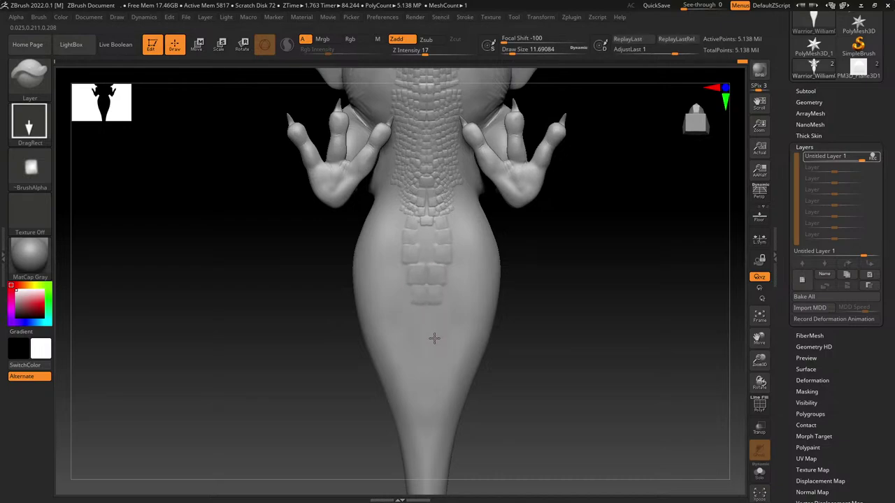
{"action": "key", "text": "ctrl+z"}
{"action": "mouse_move", "coordinate": [435, 298]}
{"action": "left_mouse_down"}
{"action": "mouse_move", "coordinate": [435, 385]}
{"action": "mouse_move", "coordinate": [454, 310]}
{"action": "mouse_move", "coordinate": [452, 332]}
{"action": "left_mouse_up"}
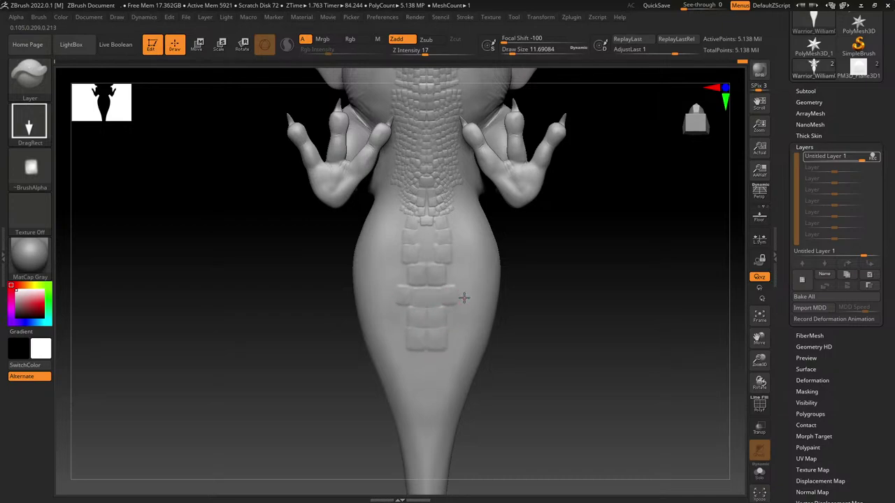
Step: Widen the column with mirrored rows of square scales reaching both edges of the tail's widest part
{"action": "key", "text": "ctrl"}
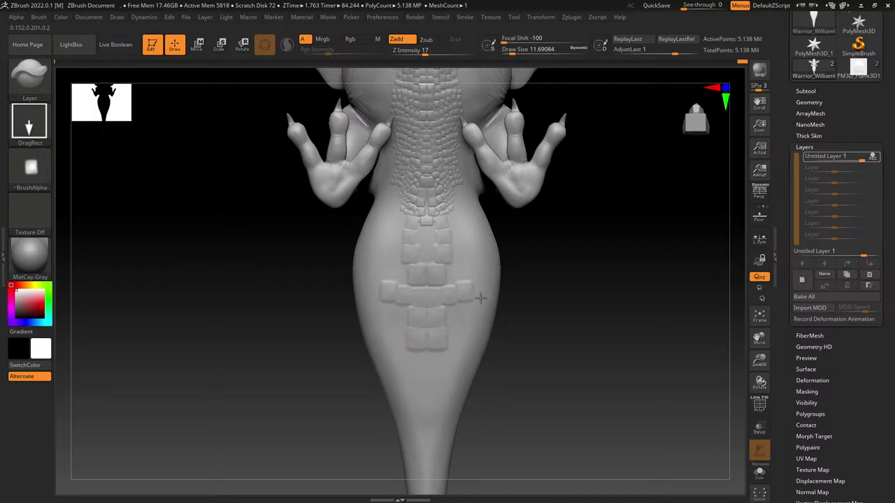
{"action": "left_click_drag", "start_coordinate": [492, 291], "coordinate": [494, 309]}
{"action": "mouse_move", "coordinate": [454, 274]}
{"action": "left_mouse_down"}
{"action": "mouse_move", "coordinate": [457, 310]}
{"action": "mouse_move", "coordinate": [469, 296]}
{"action": "mouse_move", "coordinate": [469, 309]}
{"action": "left_mouse_up"}
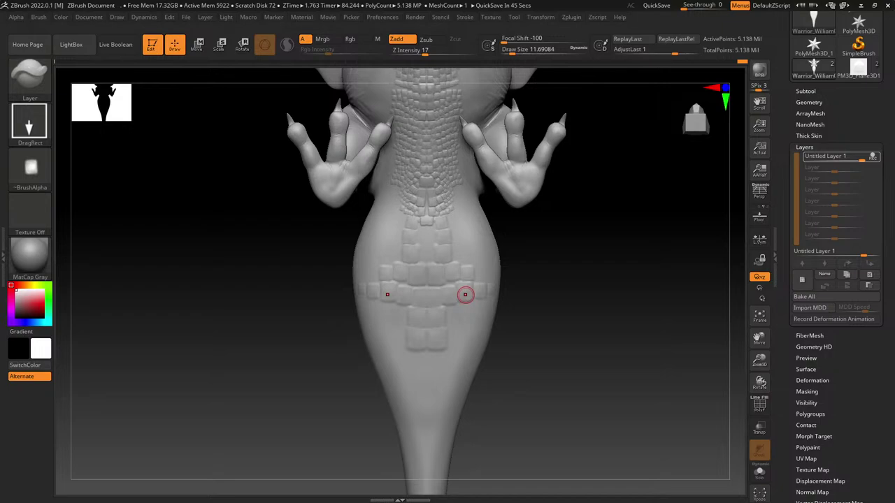
{"action": "left_click_drag", "start_coordinate": [489, 384], "coordinate": [487, 264], "text": "alt"}
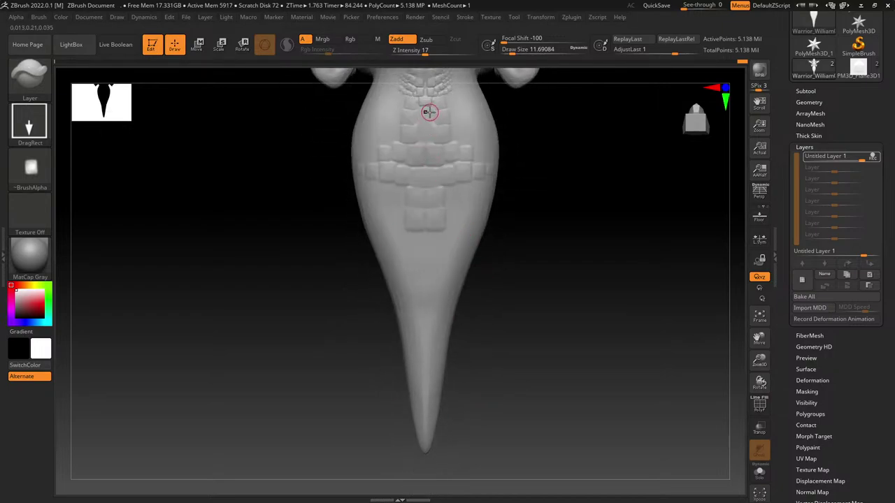
{"action": "key", "text": "ctrl+z"}
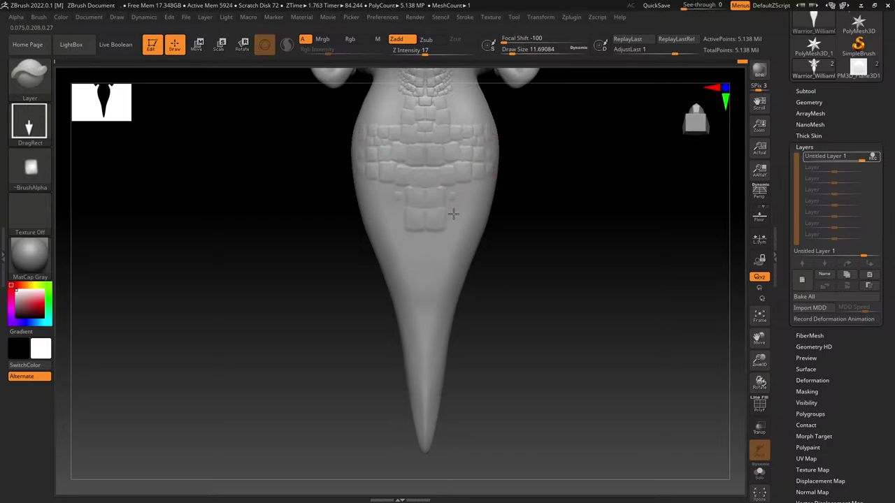
Step: Extend the central scales towards the tail tip and fill mirrored scales along the sides of the upper tail
{"action": "mouse_move", "coordinate": [452, 232]}
{"action": "left_mouse_down"}
{"action": "mouse_move", "coordinate": [450, 259]}
{"action": "mouse_move", "coordinate": [429, 297]}
{"action": "mouse_move", "coordinate": [443, 288]}
{"action": "left_mouse_up"}
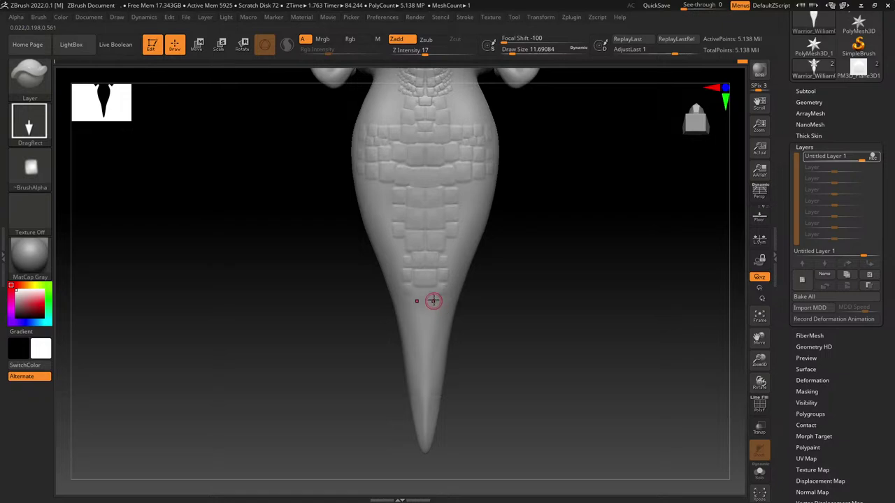
{"action": "mouse_move", "coordinate": [391, 252]}
{"action": "left_mouse_down"}
{"action": "mouse_move", "coordinate": [457, 252]}
{"action": "mouse_move", "coordinate": [458, 267]}
{"action": "left_mouse_up"}
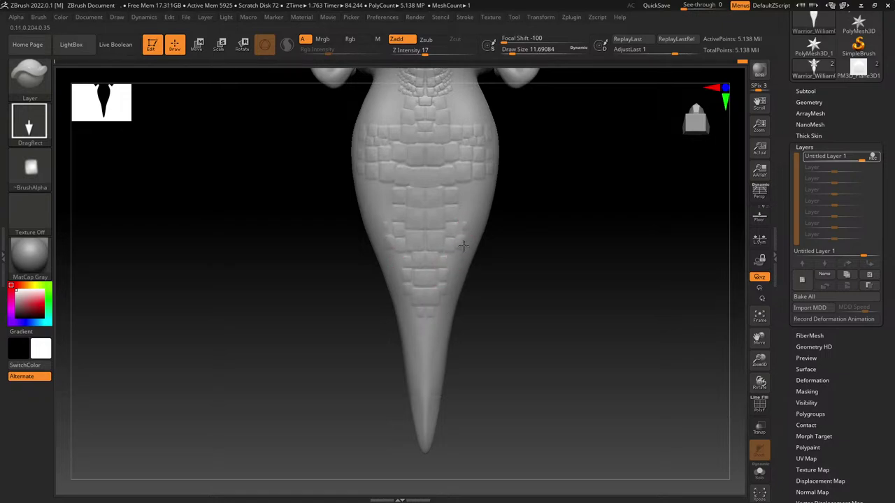
{"action": "left_click_drag", "start_coordinate": [465, 212], "coordinate": [465, 213]}
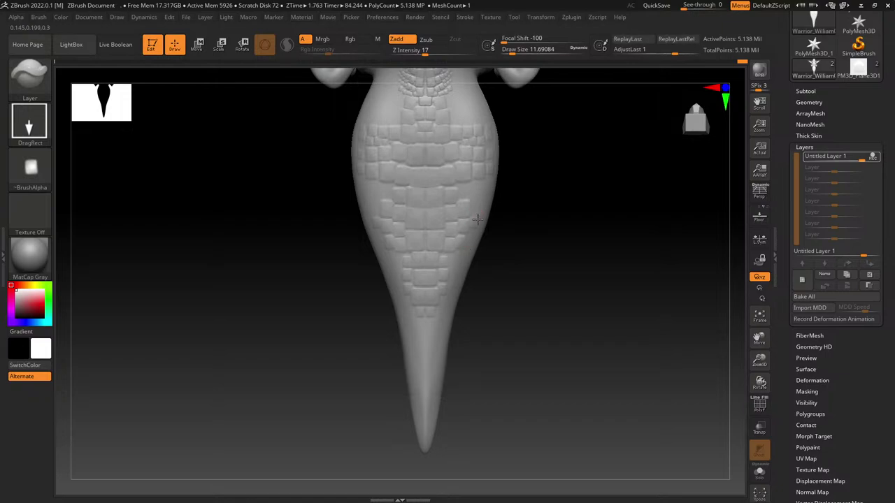
{"action": "left_click_drag", "start_coordinate": [372, 193], "coordinate": [478, 193]}
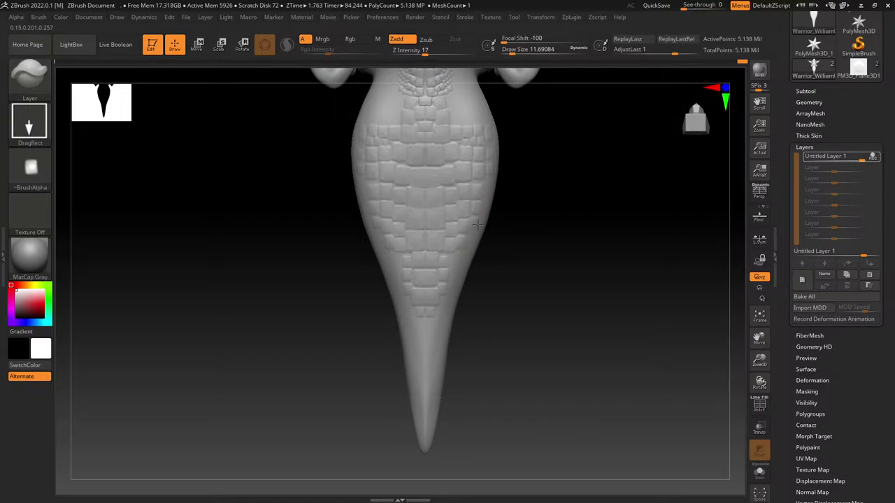
{"action": "left_click_drag", "start_coordinate": [479, 168], "coordinate": [480, 168]}
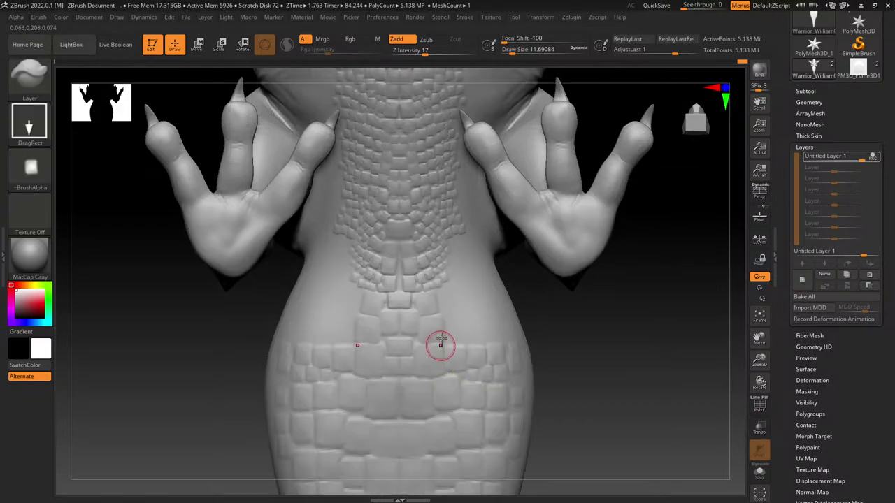
Step: Stamp curved mirrored rows of scales outward from the central column, in the gap between the oval patch and the tail rows
{"action": "mouse_move", "coordinate": [354, 297]}
{"action": "left_mouse_down"}
{"action": "mouse_move", "coordinate": [444, 297]}
{"action": "mouse_move", "coordinate": [451, 326]}
{"action": "left_mouse_up"}
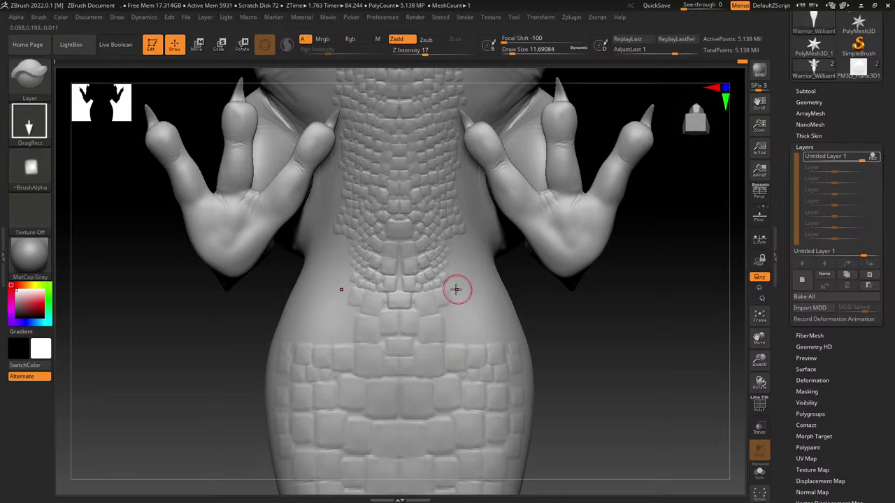
{"action": "left_click_drag", "start_coordinate": [456, 289], "coordinate": [476, 305]}
{"action": "left_click_drag", "start_coordinate": [473, 273], "coordinate": [486, 296]}
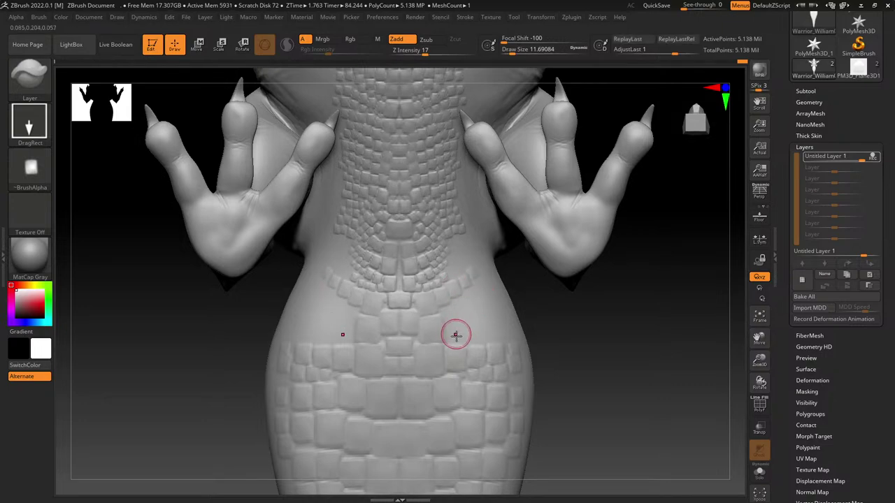
{"action": "mouse_move", "coordinate": [455, 331]}
{"action": "left_mouse_down"}
{"action": "mouse_move", "coordinate": [464, 354]}
{"action": "mouse_move", "coordinate": [485, 321]}
{"action": "mouse_move", "coordinate": [492, 344]}
{"action": "mouse_move", "coordinate": [493, 310]}
{"action": "left_mouse_up"}
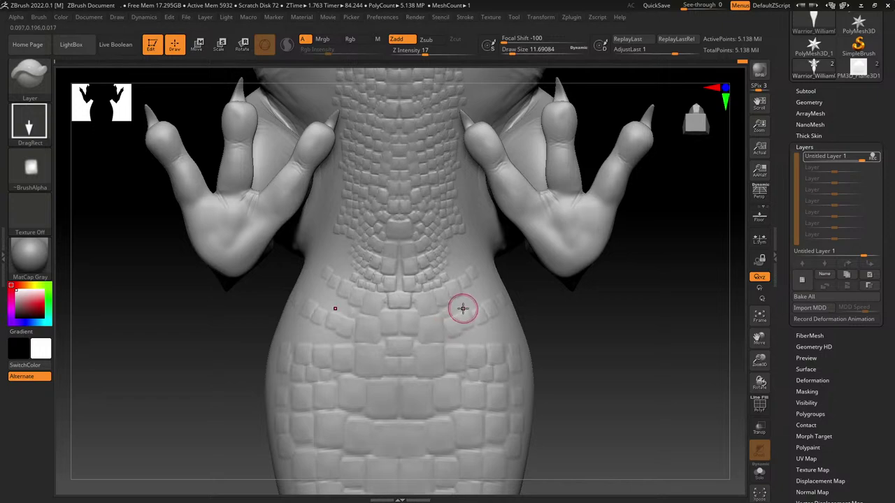
Step: Fill the remaining bare areas at both sides between the oval patch and the tail rows with mirrored square scales
{"action": "mouse_move", "coordinate": [471, 305]}
{"action": "left_mouse_down"}
{"action": "mouse_move", "coordinate": [476, 321]}
{"action": "mouse_move", "coordinate": [486, 314]}
{"action": "left_mouse_up"}
{"action": "left_click_drag", "start_coordinate": [491, 294], "coordinate": [494, 307]}
{"action": "left_click_drag", "start_coordinate": [479, 313], "coordinate": [480, 313]}
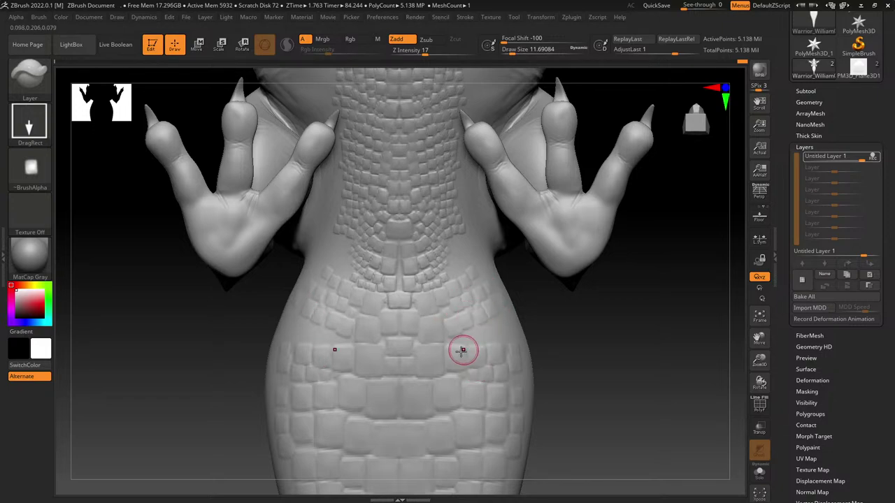
{"action": "right_click_drag", "start_coordinate": [485, 319], "coordinate": [472, 332]}
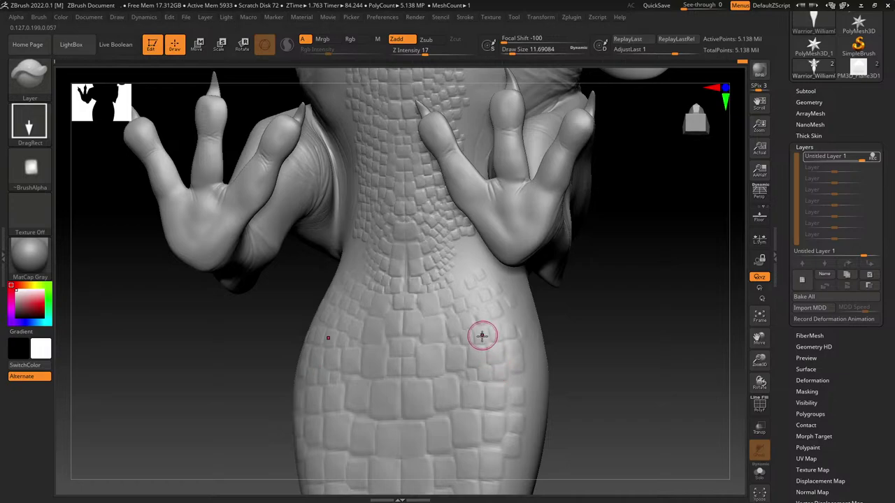
{"action": "mouse_move", "coordinate": [482, 336]}
{"action": "right_mouse_down"}
{"action": "mouse_move", "coordinate": [507, 335]}
{"action": "mouse_move", "coordinate": [479, 274]}
{"action": "right_mouse_up"}
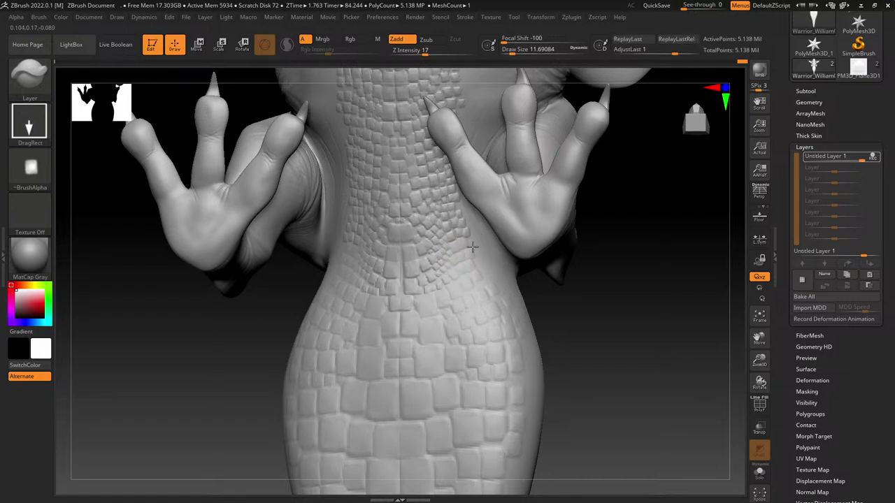
Step: Set Z Intensity to 24 and stamp mirrored square scales beside and between the existing central scales on the throat
{"action": "right_click_drag", "start_coordinate": [423, 315], "coordinate": [401, 481], "text": "alt"}
{"action": "right_click_drag", "start_coordinate": [397, 264], "coordinate": [409, 407], "text": "alt"}
{"action": "mouse_move", "coordinate": [409, 299]}
{"action": "right_mouse_down"}
{"action": "mouse_move", "coordinate": [412, 291]}
{"action": "mouse_move", "coordinate": [485, 336]}
{"action": "mouse_move", "coordinate": [458, 282]}
{"action": "mouse_move", "coordinate": [493, 248]}
{"action": "mouse_move", "coordinate": [415, 251]}
{"action": "mouse_move", "coordinate": [396, 336]}
{"action": "mouse_move", "coordinate": [390, 309]}
{"action": "right_mouse_up"}
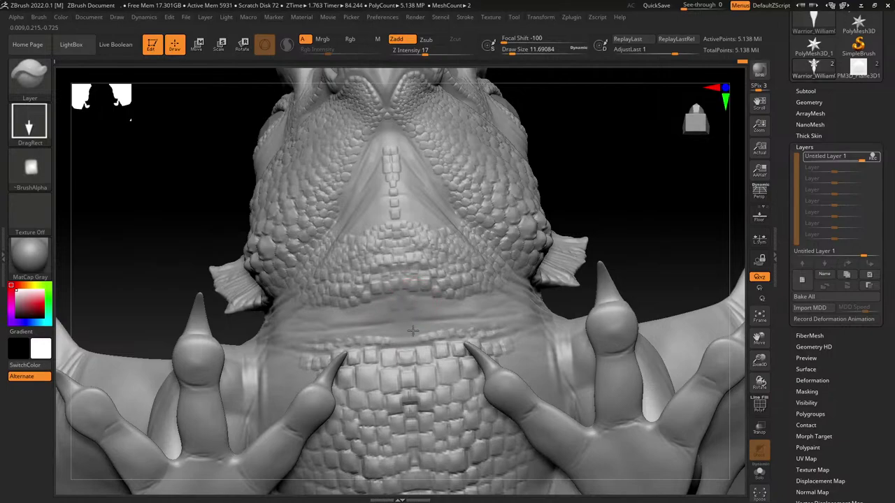
{"action": "left_click", "coordinate": [423, 51]}
{"action": "type", "text": "24"}
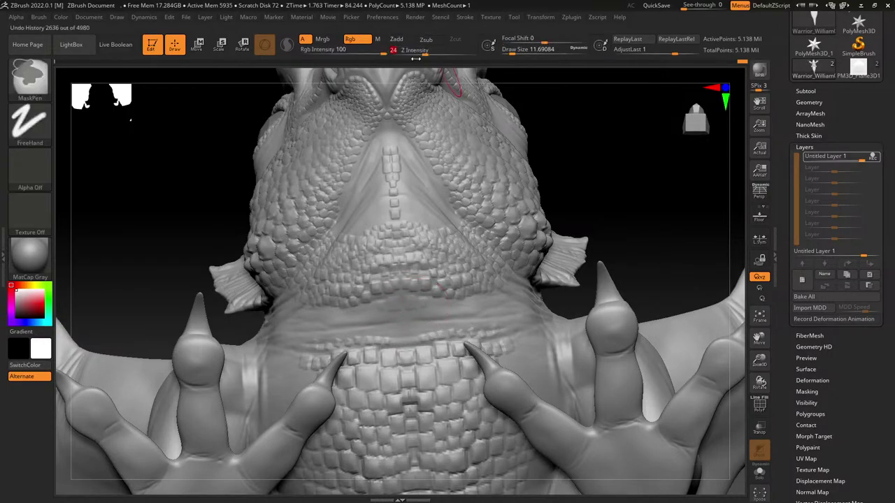
{"action": "key", "text": "Return"}
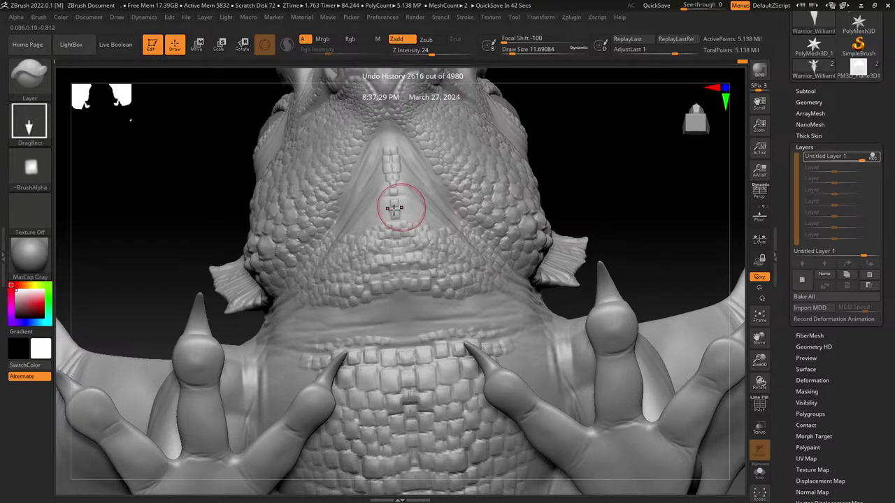
{"action": "mouse_move", "coordinate": [407, 213]}
{"action": "left_mouse_down"}
{"action": "mouse_move", "coordinate": [408, 233]}
{"action": "mouse_move", "coordinate": [418, 224]}
{"action": "left_mouse_up"}
{"action": "mouse_move", "coordinate": [426, 213]}
{"action": "left_mouse_down"}
{"action": "mouse_move", "coordinate": [425, 223]}
{"action": "mouse_move", "coordinate": [407, 213]}
{"action": "mouse_move", "coordinate": [423, 211]}
{"action": "mouse_move", "coordinate": [406, 194]}
{"action": "mouse_move", "coordinate": [418, 198]}
{"action": "left_mouse_up"}
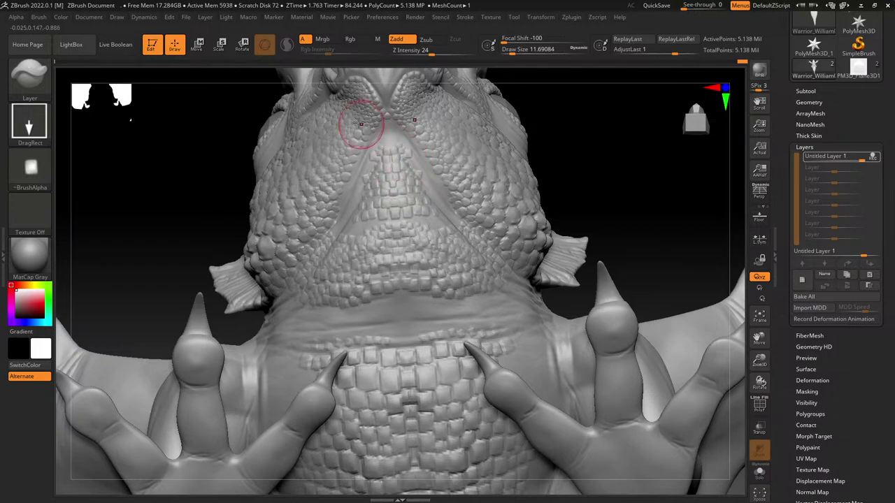
Step: Stamp small mirrored scales over the bare tip of the throat wedge, just below the chin folds
{"action": "right_click_drag", "start_coordinate": [368, 124], "coordinate": [368, 261], "text": "ctrl"}
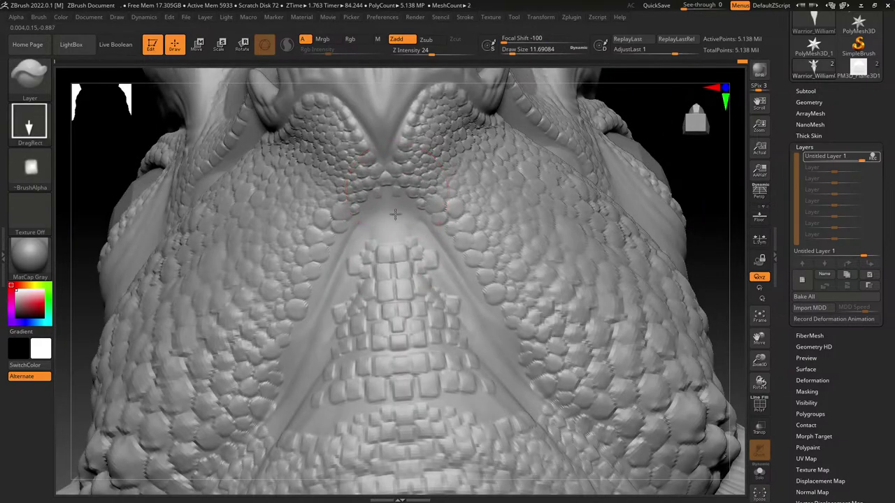
{"action": "mouse_move", "coordinate": [381, 211]}
{"action": "left_mouse_down"}
{"action": "mouse_move", "coordinate": [386, 225]}
{"action": "mouse_move", "coordinate": [399, 226]}
{"action": "mouse_move", "coordinate": [381, 251]}
{"action": "mouse_move", "coordinate": [388, 238]}
{"action": "left_mouse_up"}
{"action": "left_click_drag", "start_coordinate": [389, 205], "coordinate": [386, 220]}
{"action": "mouse_move", "coordinate": [386, 203]}
{"action": "left_mouse_down"}
{"action": "mouse_move", "coordinate": [385, 212]}
{"action": "mouse_move", "coordinate": [388, 201]}
{"action": "mouse_move", "coordinate": [409, 204]}
{"action": "mouse_move", "coordinate": [409, 240]}
{"action": "left_mouse_up"}
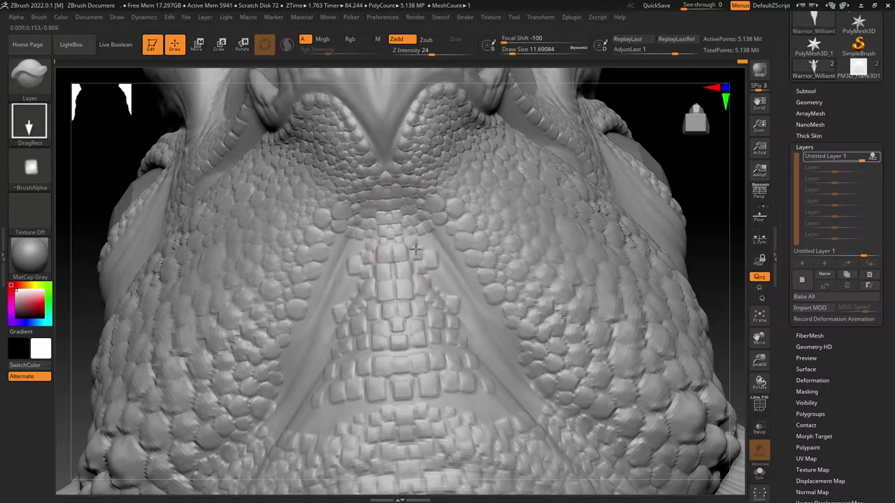
Step: Fill the smooth strips along both sides of the throat wedge and the bare gap at its base with mirrored scales
{"action": "mouse_move", "coordinate": [407, 251]}
{"action": "left_mouse_down"}
{"action": "mouse_move", "coordinate": [448, 240]}
{"action": "mouse_move", "coordinate": [447, 263]}
{"action": "mouse_move", "coordinate": [467, 280]}
{"action": "mouse_move", "coordinate": [456, 290]}
{"action": "left_mouse_up"}
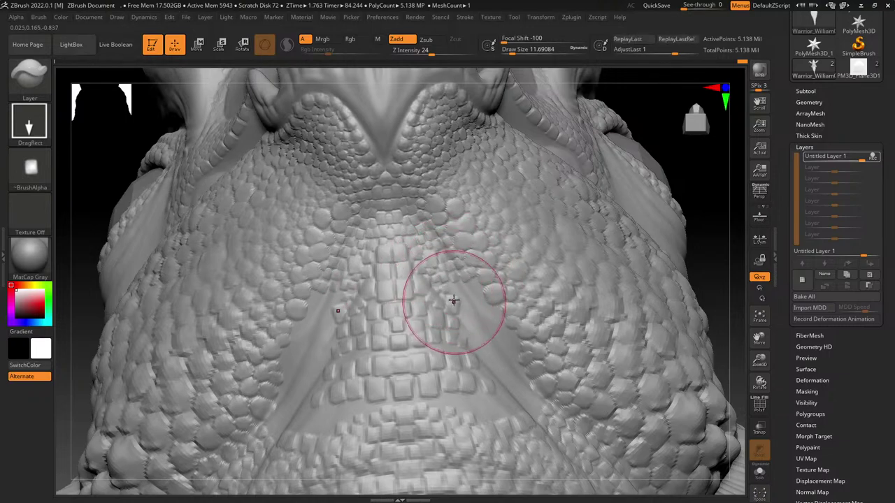
{"action": "mouse_move", "coordinate": [466, 289]}
{"action": "left_mouse_down"}
{"action": "mouse_move", "coordinate": [480, 307]}
{"action": "mouse_move", "coordinate": [474, 315]}
{"action": "left_mouse_up"}
{"action": "left_click_drag", "start_coordinate": [467, 312], "coordinate": [467, 319]}
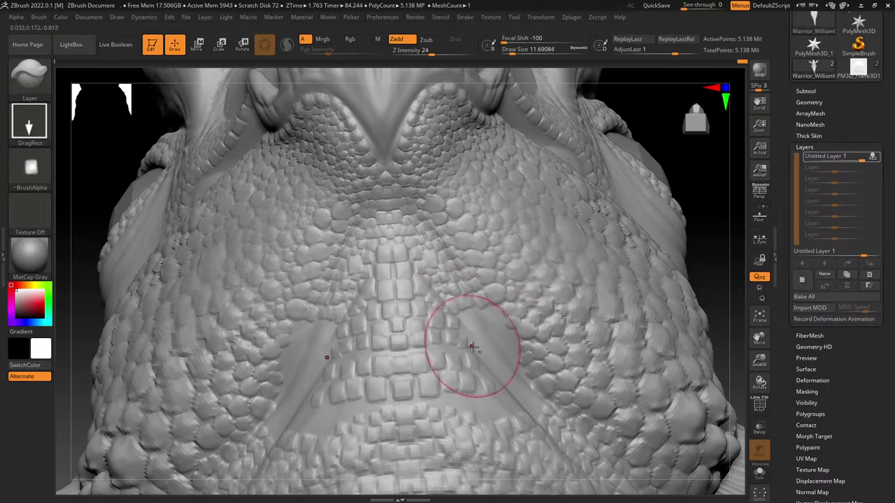
{"action": "right_click_drag", "start_coordinate": [473, 346], "coordinate": [422, 239]}
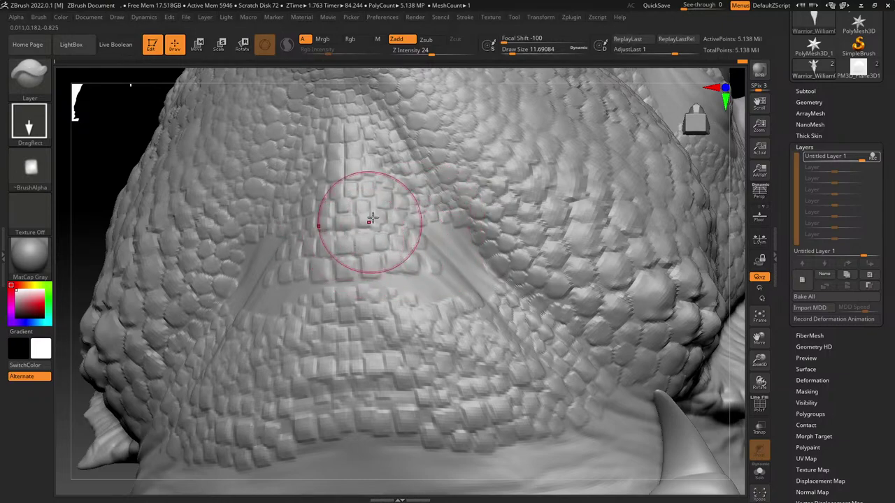
{"action": "left_click_drag", "start_coordinate": [417, 239], "coordinate": [416, 230]}
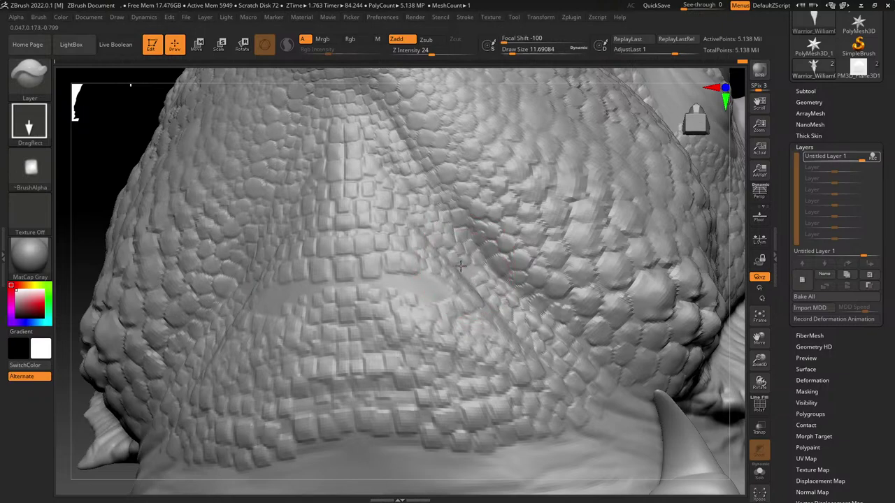
{"action": "left_click_drag", "start_coordinate": [479, 288], "coordinate": [469, 283]}
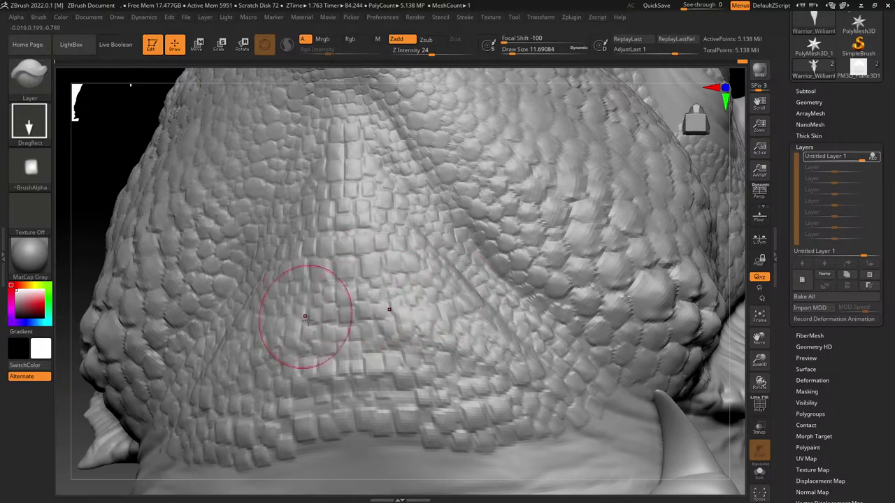
Step: Start a mirrored row of square scales across the smooth neck band directly below the throat scales
{"action": "key", "text": "ctrl"}
{"action": "right_click_drag", "start_coordinate": [357, 383], "coordinate": [426, 309], "text": "ctrl"}
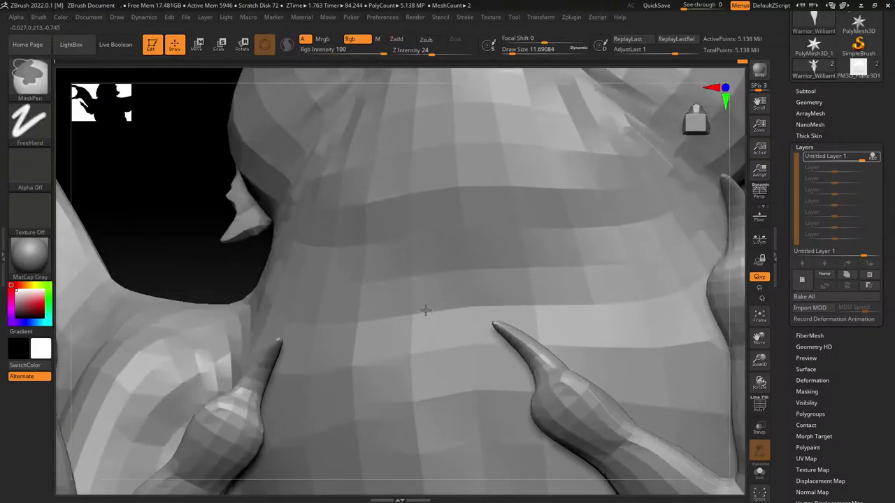
{"action": "mouse_move", "coordinate": [449, 225]}
{"action": "right_mouse_down", "text": "ctrl"}
{"action": "mouse_move", "coordinate": [483, 317]}
{"action": "mouse_move", "coordinate": [410, 277]}
{"action": "mouse_move", "coordinate": [425, 273]}
{"action": "right_mouse_up", "text": "ctrl"}
{"action": "left_click_drag", "start_coordinate": [414, 328], "coordinate": [416, 328]}
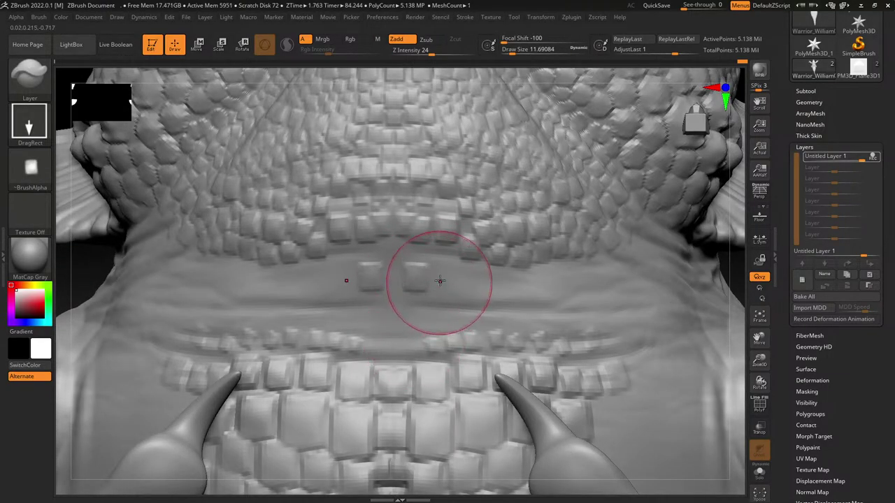
{"action": "left_click_drag", "start_coordinate": [440, 278], "coordinate": [441, 315]}
{"action": "mouse_move", "coordinate": [467, 279]}
{"action": "left_mouse_down"}
{"action": "mouse_move", "coordinate": [470, 314]}
{"action": "mouse_move", "coordinate": [491, 303]}
{"action": "left_mouse_up"}
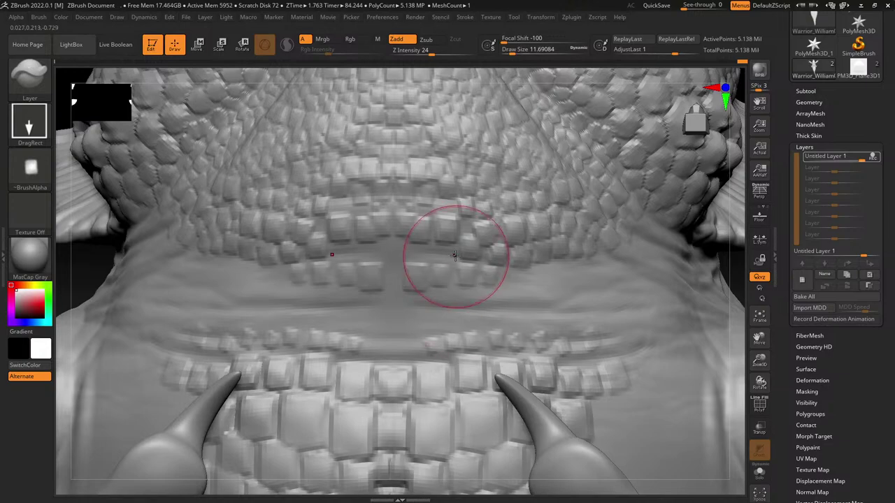
Step: Complete the row and stamp further mirrored rows until the neck band between the throat and belly scales is covered
{"action": "mouse_move", "coordinate": [406, 279]}
{"action": "left_mouse_down"}
{"action": "mouse_move", "coordinate": [398, 317]}
{"action": "mouse_move", "coordinate": [405, 323]}
{"action": "mouse_move", "coordinate": [423, 305]}
{"action": "mouse_move", "coordinate": [431, 324]}
{"action": "left_mouse_up"}
{"action": "mouse_move", "coordinate": [456, 291]}
{"action": "left_mouse_down"}
{"action": "mouse_move", "coordinate": [475, 314]}
{"action": "mouse_move", "coordinate": [510, 314]}
{"action": "left_mouse_up"}
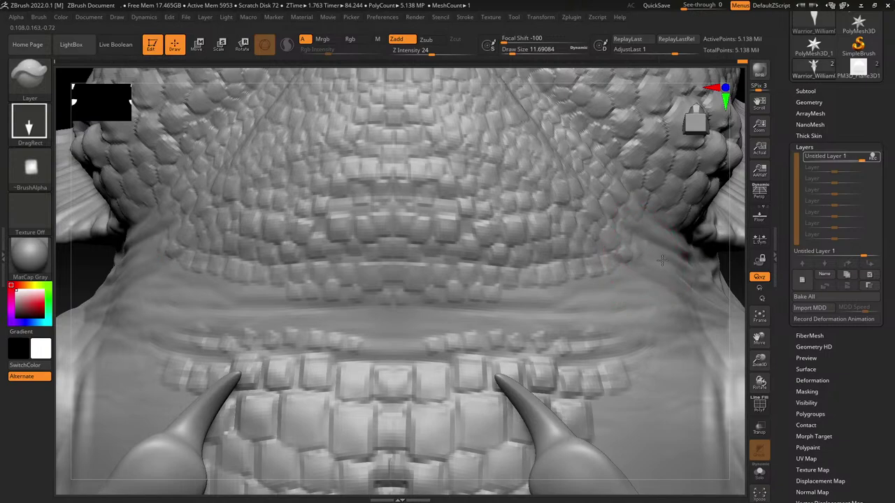
{"action": "left_click_drag", "start_coordinate": [604, 258], "coordinate": [647, 316]}
{"action": "left_click_drag", "start_coordinate": [620, 291], "coordinate": [628, 325]}
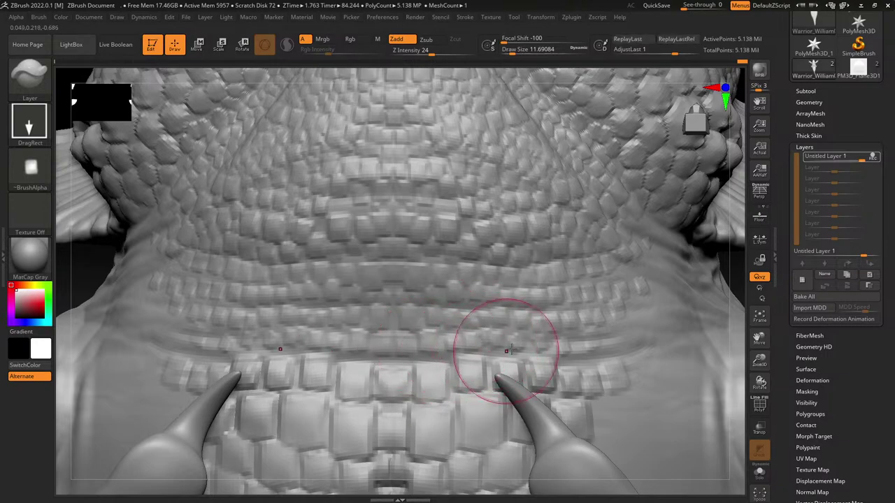
Step: Extend the scale rows around the sides of the neck with small mirrored scales running beneath the jaw's large scales
{"action": "mouse_move", "coordinate": [494, 349]}
{"action": "right_mouse_down"}
{"action": "mouse_move", "coordinate": [376, 289]}
{"action": "mouse_move", "coordinate": [491, 314]}
{"action": "right_mouse_up"}
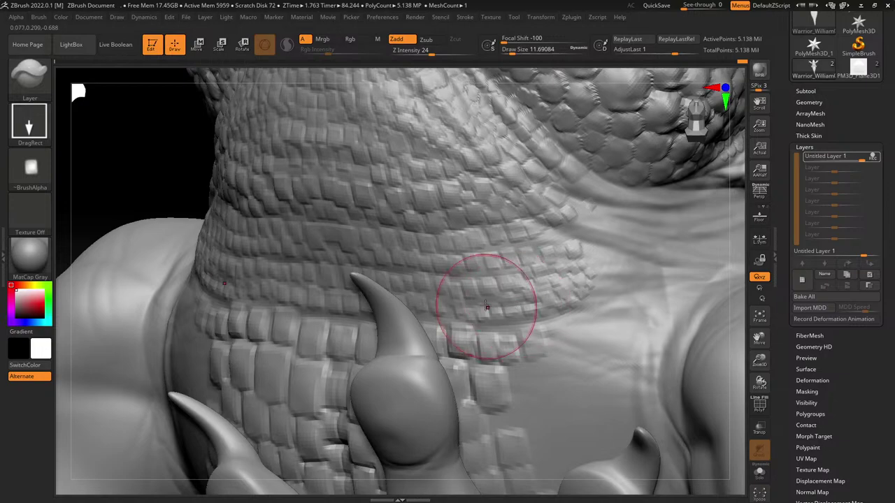
{"action": "mouse_move", "coordinate": [496, 254]}
{"action": "right_mouse_down"}
{"action": "mouse_move", "coordinate": [539, 207]}
{"action": "mouse_move", "coordinate": [524, 267]}
{"action": "right_mouse_up"}
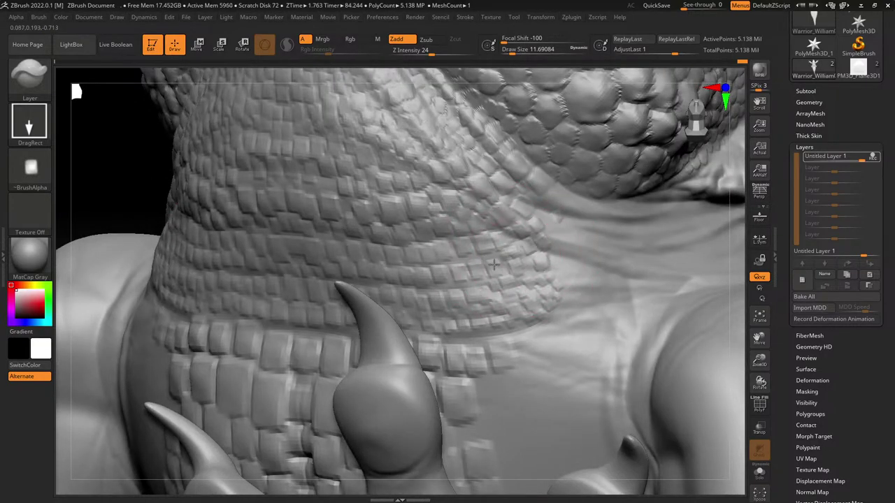
{"action": "mouse_move", "coordinate": [471, 249]}
{"action": "right_mouse_down"}
{"action": "mouse_move", "coordinate": [479, 194]}
{"action": "mouse_move", "coordinate": [550, 230]}
{"action": "right_mouse_up"}
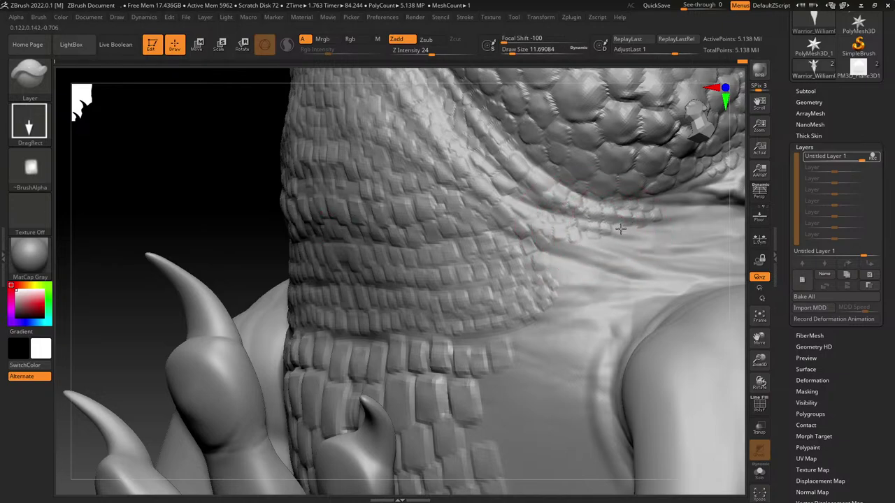
{"action": "mouse_move", "coordinate": [621, 229]}
{"action": "left_mouse_down"}
{"action": "mouse_move", "coordinate": [622, 251]}
{"action": "mouse_move", "coordinate": [636, 255]}
{"action": "left_mouse_up"}
{"action": "left_click_drag", "start_coordinate": [645, 232], "coordinate": [646, 251]}
{"action": "left_click_drag", "start_coordinate": [591, 246], "coordinate": [606, 263]}
{"action": "mouse_move", "coordinate": [613, 252]}
{"action": "left_mouse_down"}
{"action": "mouse_move", "coordinate": [613, 279]}
{"action": "mouse_move", "coordinate": [627, 266]}
{"action": "left_mouse_up"}
{"action": "mouse_move", "coordinate": [556, 252]}
{"action": "left_mouse_down"}
{"action": "mouse_move", "coordinate": [570, 274]}
{"action": "mouse_move", "coordinate": [552, 266]}
{"action": "mouse_move", "coordinate": [576, 266]}
{"action": "mouse_move", "coordinate": [530, 264]}
{"action": "mouse_move", "coordinate": [536, 279]}
{"action": "mouse_move", "coordinate": [569, 283]}
{"action": "mouse_move", "coordinate": [590, 301]}
{"action": "left_mouse_up"}
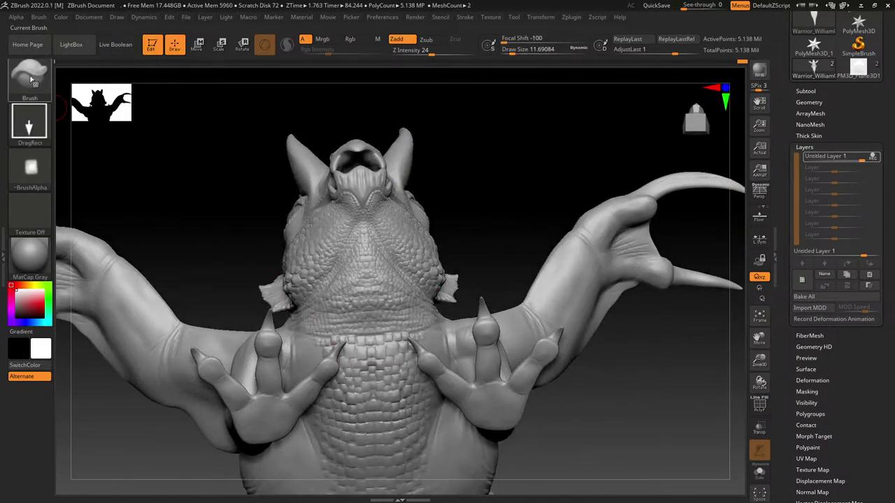
Step: Switch to the Morph brush and brush over the throat and neck scales at Z Intensity 25
{"action": "left_click", "coordinate": [31, 80]}
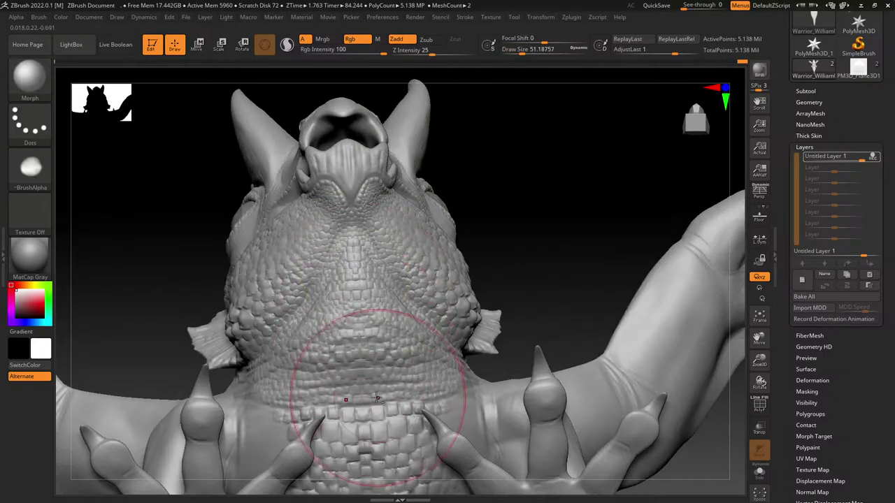
{"action": "left_click_drag", "start_coordinate": [413, 395], "coordinate": [406, 393]}
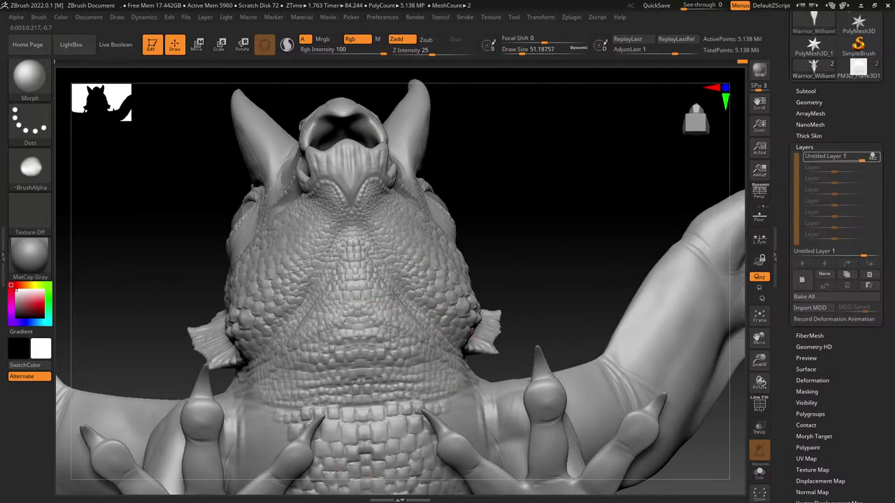
{"action": "mouse_move", "coordinate": [393, 294]}
{"action": "left_mouse_down"}
{"action": "mouse_move", "coordinate": [371, 232]}
{"action": "mouse_move", "coordinate": [414, 301]}
{"action": "mouse_move", "coordinate": [411, 336]}
{"action": "mouse_move", "coordinate": [388, 357]}
{"action": "left_mouse_up"}
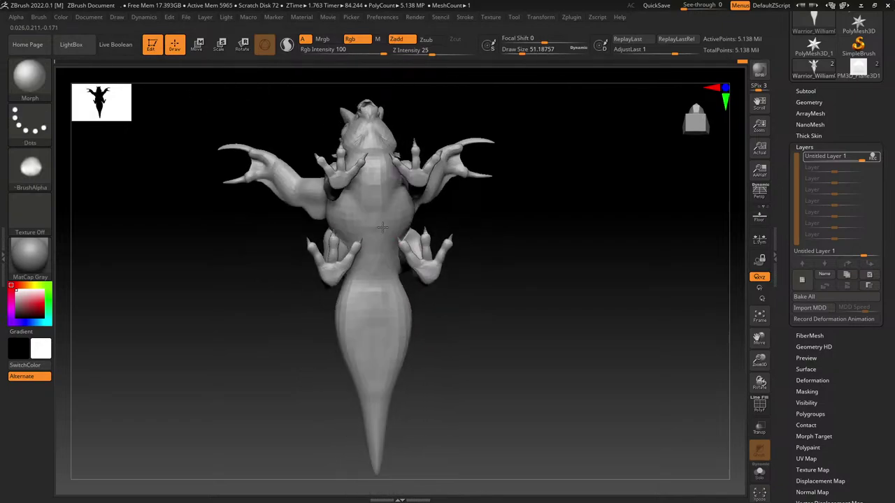
Step: Examine the scale coverage from the front, the side of the head and along the underside to the tail tip
{"action": "right_click_drag", "start_coordinate": [378, 321], "coordinate": [358, 303]}
{"action": "right_click_drag", "start_coordinate": [372, 379], "coordinate": [351, 322]}
{"action": "right_click_drag", "start_coordinate": [374, 235], "coordinate": [408, 373]}
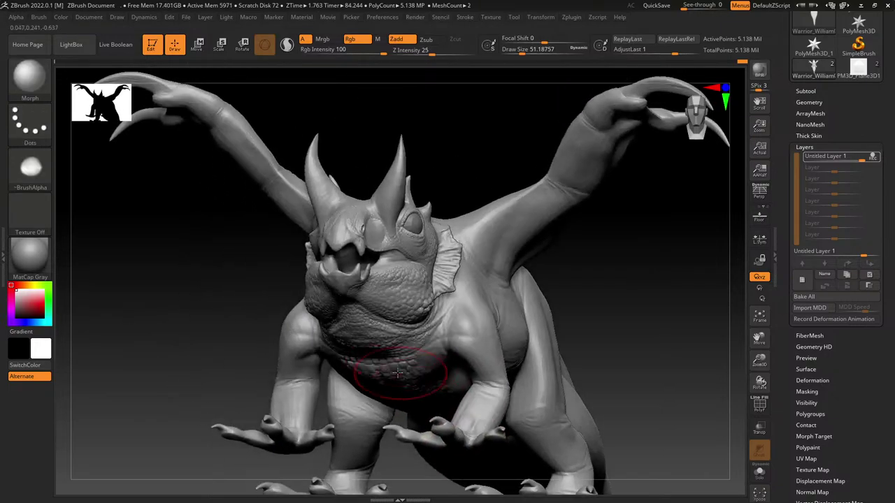
{"action": "right_click_drag", "start_coordinate": [381, 307], "coordinate": [373, 355], "text": "ctrl"}
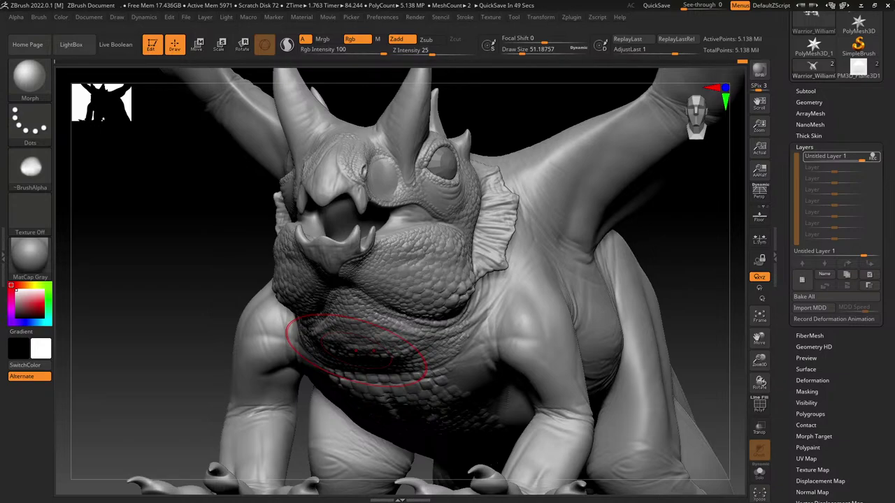
{"action": "right_click_drag", "start_coordinate": [465, 275], "coordinate": [402, 274]}
{"action": "key", "text": "shift"}
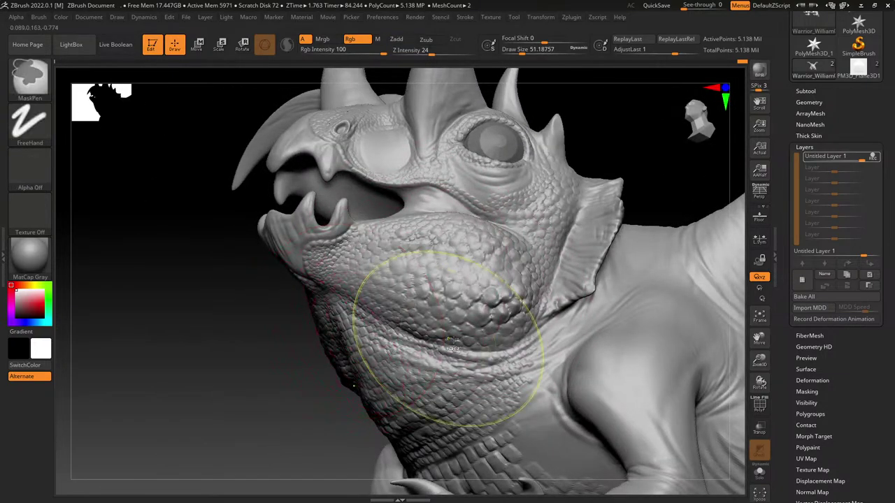
{"action": "mouse_move", "coordinate": [518, 328]}
{"action": "left_mouse_down"}
{"action": "mouse_move", "coordinate": [528, 308]}
{"action": "mouse_move", "coordinate": [434, 319]}
{"action": "mouse_move", "coordinate": [455, 301]}
{"action": "mouse_move", "coordinate": [479, 252]}
{"action": "left_mouse_up"}
{"action": "left_click_drag", "start_coordinate": [484, 248], "coordinate": [492, 266]}
{"action": "right_click_drag", "start_coordinate": [492, 264], "coordinate": [468, 197]}
{"action": "mouse_move", "coordinate": [410, 244]}
{"action": "right_mouse_down", "text": "shift"}
{"action": "mouse_move", "coordinate": [400, 234]}
{"action": "mouse_move", "coordinate": [441, 245]}
{"action": "right_mouse_up", "text": "shift"}
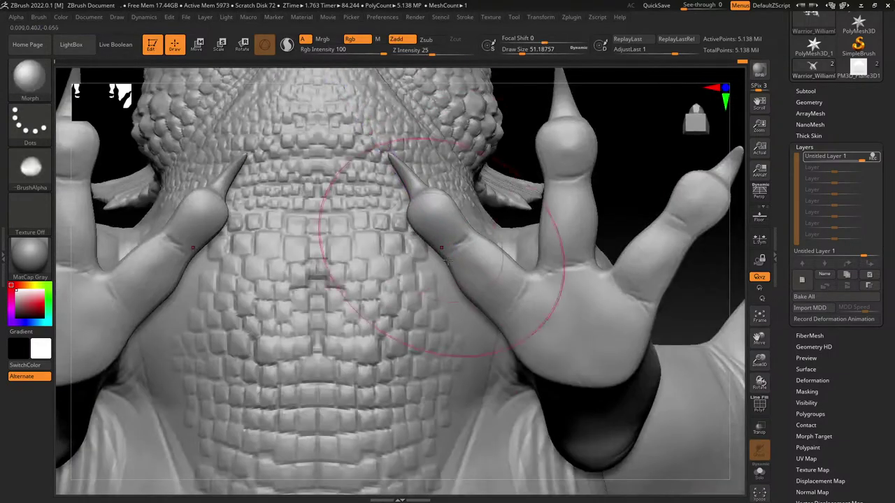
{"action": "mouse_move", "coordinate": [416, 413]}
{"action": "right_mouse_down", "text": "alt"}
{"action": "mouse_move", "coordinate": [407, 259]}
{"action": "mouse_move", "coordinate": [419, 429]}
{"action": "mouse_move", "coordinate": [409, 231]}
{"action": "mouse_move", "coordinate": [450, 170]}
{"action": "right_mouse_up", "text": "alt"}
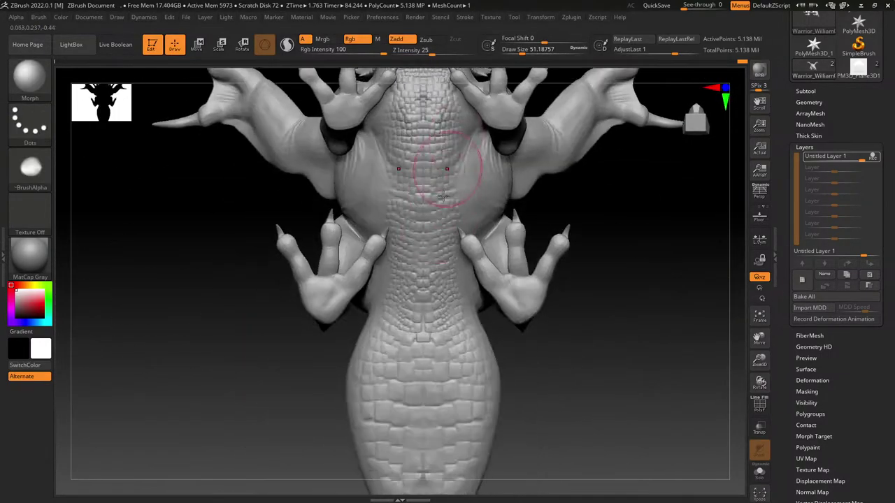
{"action": "right_click_drag", "start_coordinate": [438, 397], "coordinate": [429, 214], "text": "alt"}
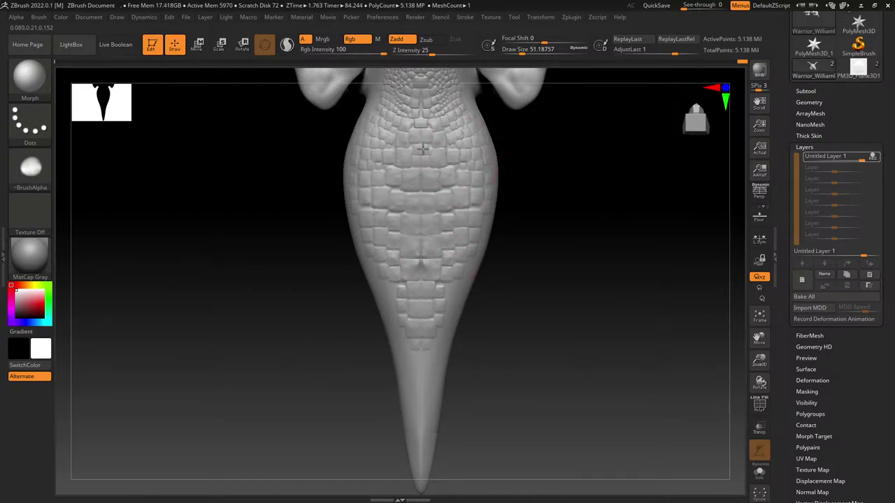
{"action": "right_click_drag", "start_coordinate": [503, 177], "coordinate": [424, 335]}
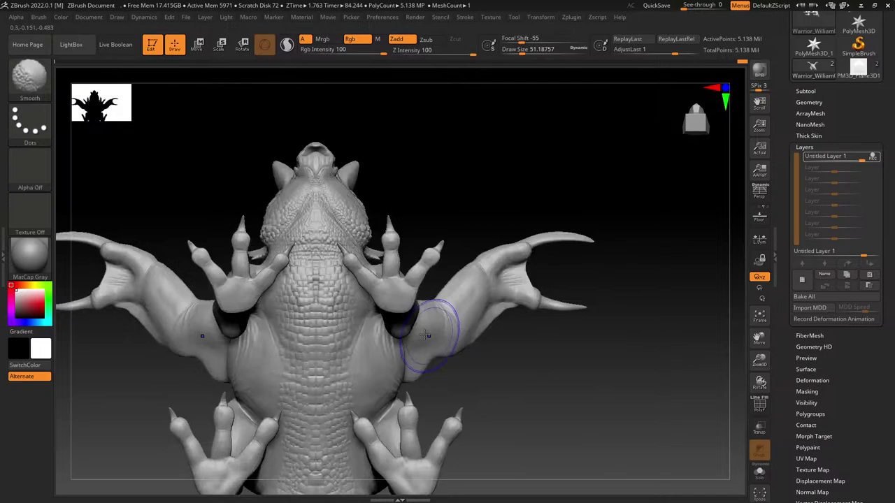
Step: Switch to the DamStandard brush with Z Intensity 9 and a draw size of about 18
{"action": "left_click", "coordinate": [42, 81]}
{"action": "left_click", "coordinate": [176, 89]}
{"action": "right_click_drag", "start_coordinate": [239, 267], "coordinate": [303, 334], "text": "ctrl"}
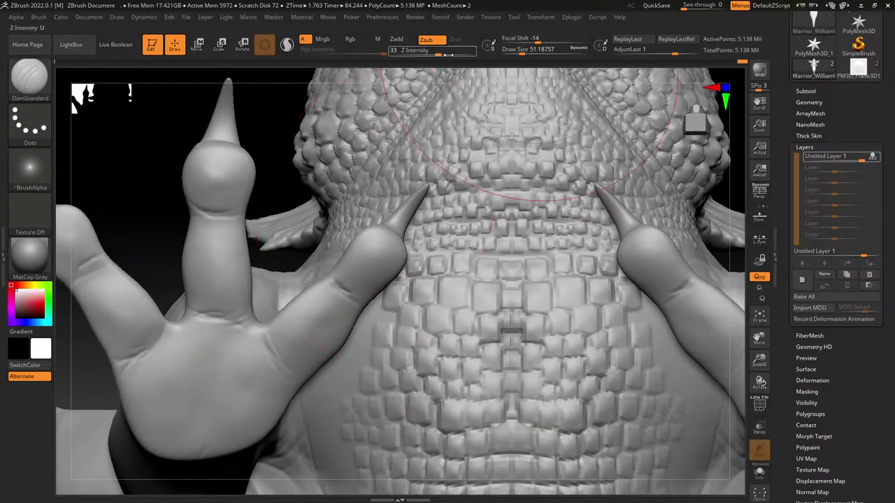
{"action": "left_click_drag", "start_coordinate": [437, 51], "coordinate": [416, 51]}
{"action": "left_click", "coordinate": [515, 49]}
{"action": "right_click_drag", "start_coordinate": [506, 244], "coordinate": [449, 222], "text": "alt"}
{"action": "right_click", "coordinate": [450, 222]}
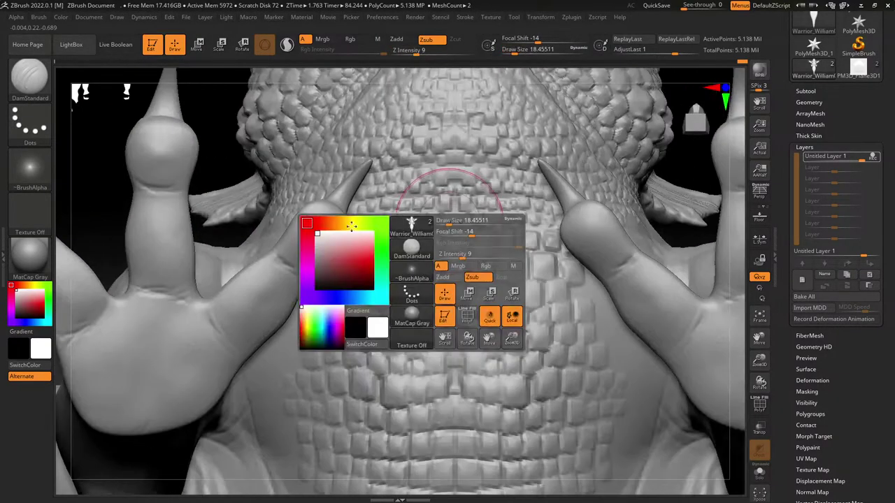
Step: Carve mirrored creases between the throat and neck scales, raising Z Intensity to 22
{"action": "mouse_move", "coordinate": [495, 114]}
{"action": "right_mouse_down", "text": "alt"}
{"action": "mouse_move", "coordinate": [391, 149]}
{"action": "mouse_move", "coordinate": [390, 210]}
{"action": "right_mouse_up", "text": "alt"}
{"action": "mouse_move", "coordinate": [392, 235]}
{"action": "left_mouse_down"}
{"action": "mouse_move", "coordinate": [435, 237]}
{"action": "mouse_move", "coordinate": [461, 250]}
{"action": "left_mouse_up"}
{"action": "left_click_drag", "start_coordinate": [418, 53], "coordinate": [432, 55]}
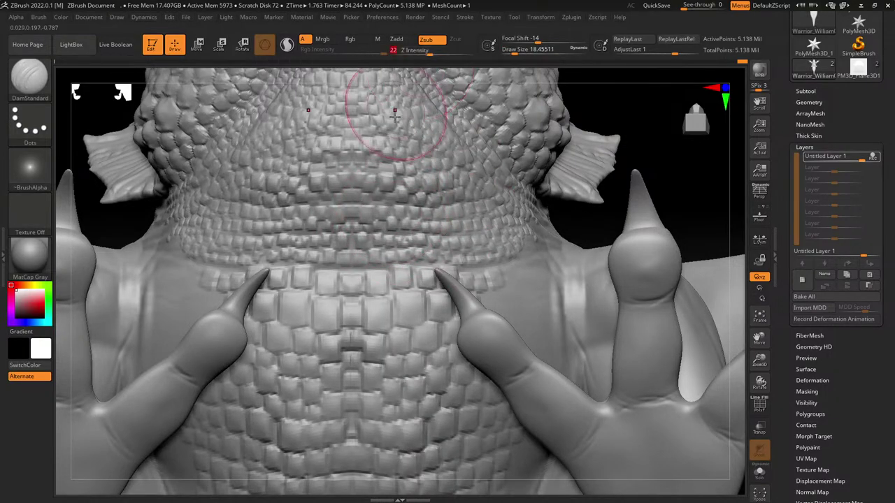
{"action": "right_click_drag", "start_coordinate": [432, 195], "coordinate": [419, 317], "text": "alt"}
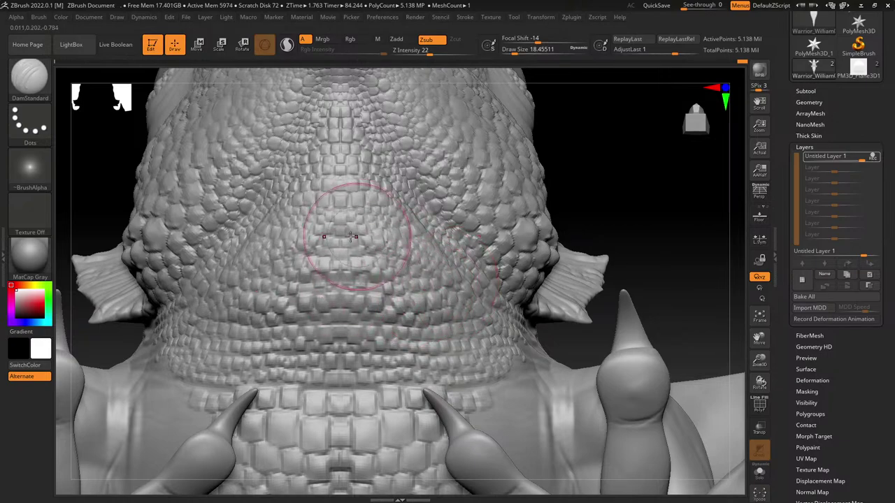
{"action": "left_click_drag", "start_coordinate": [362, 233], "coordinate": [351, 238]}
Step: Assign Alpha 45 to the DamStandard brush and refine the mirrored creases across the throat and neck scales
{"action": "left_click", "coordinate": [40, 169]}
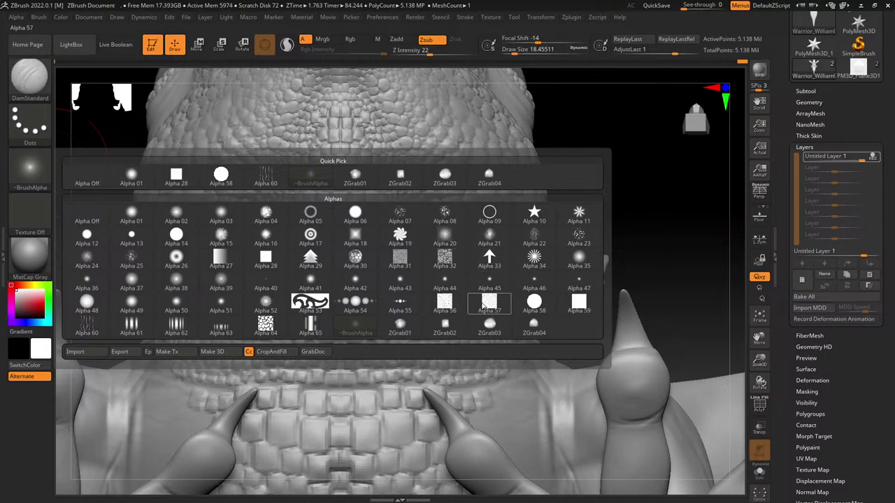
{"action": "left_click", "coordinate": [476, 279]}
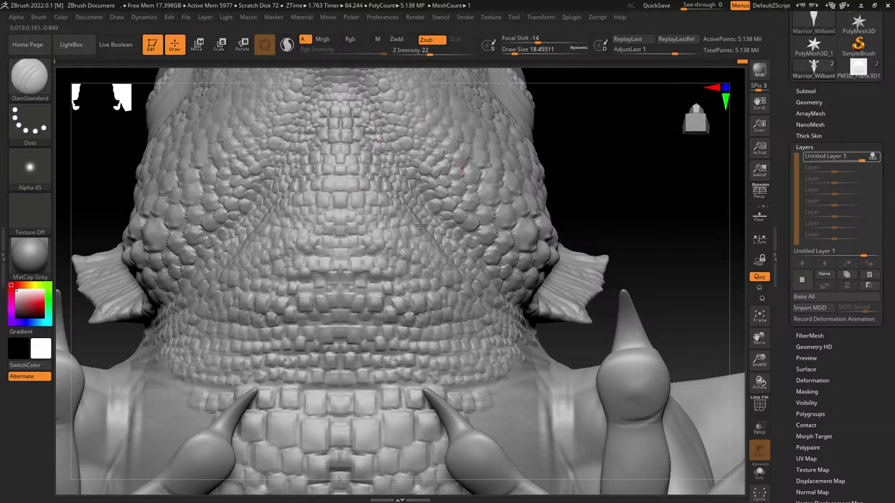
{"action": "right_click_drag", "start_coordinate": [378, 265], "coordinate": [426, 349]}
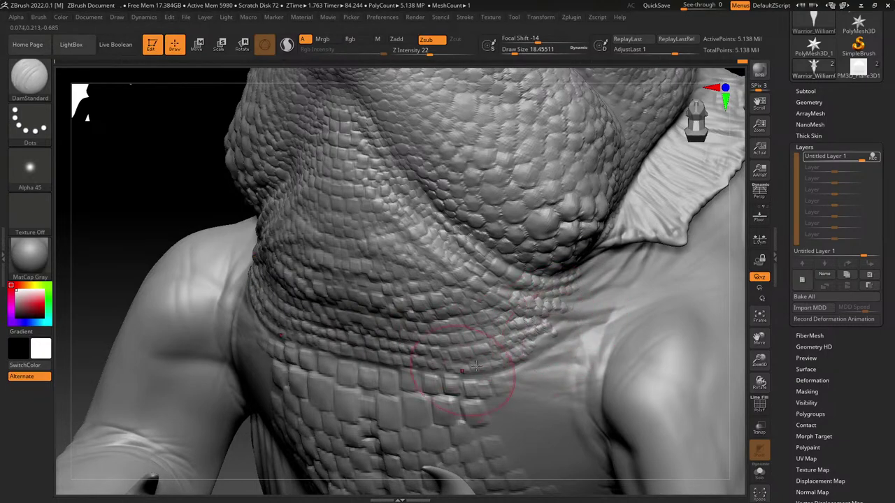
{"action": "right_click_drag", "start_coordinate": [471, 320], "coordinate": [483, 272]}
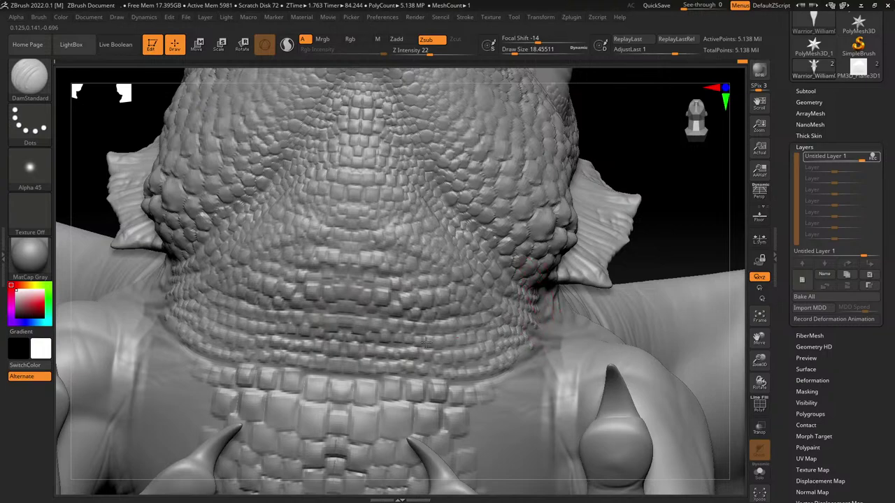
{"action": "right_click_drag", "start_coordinate": [379, 259], "coordinate": [320, 270]}
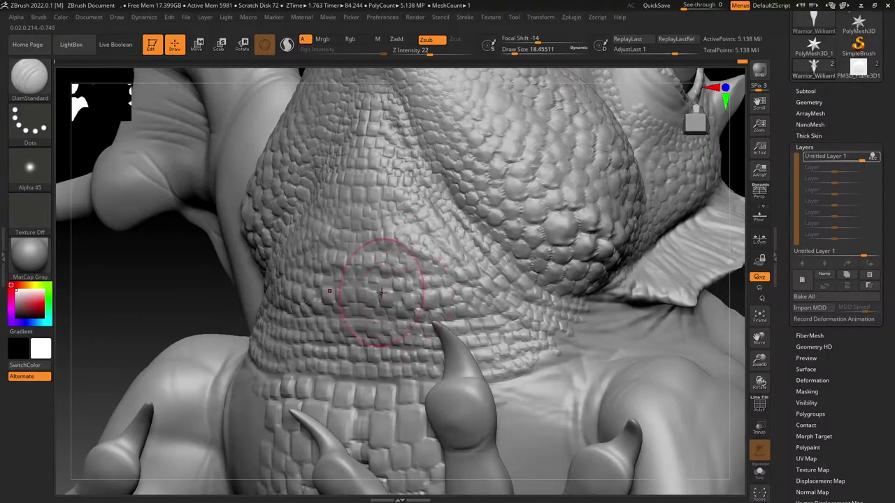
{"action": "right_click_drag", "start_coordinate": [381, 292], "coordinate": [370, 290]}
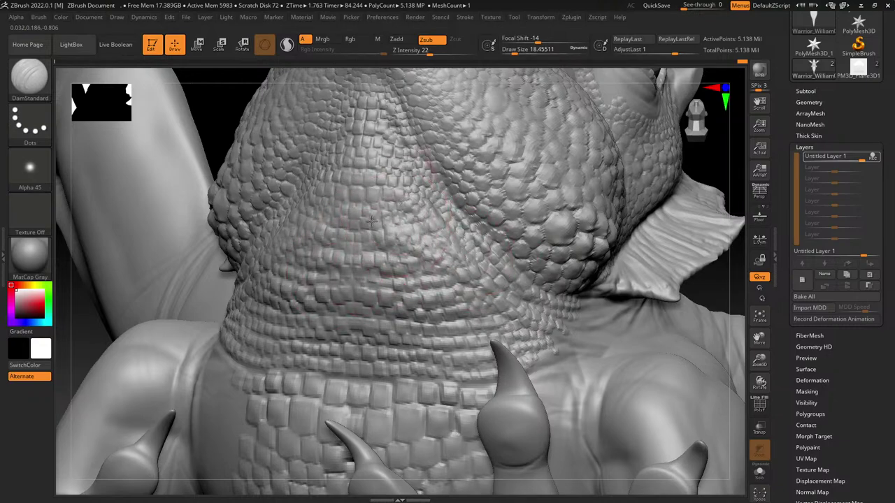
{"action": "right_click_drag", "start_coordinate": [320, 230], "coordinate": [379, 339]}
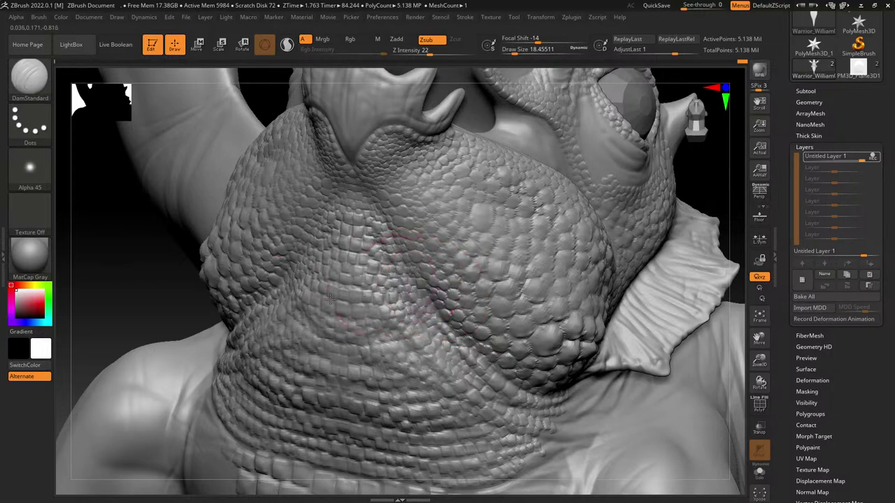
{"action": "mouse_move", "coordinate": [399, 389]}
{"action": "right_mouse_down"}
{"action": "mouse_move", "coordinate": [323, 282]}
{"action": "mouse_move", "coordinate": [343, 362]}
{"action": "mouse_move", "coordinate": [420, 329]}
{"action": "right_mouse_up"}
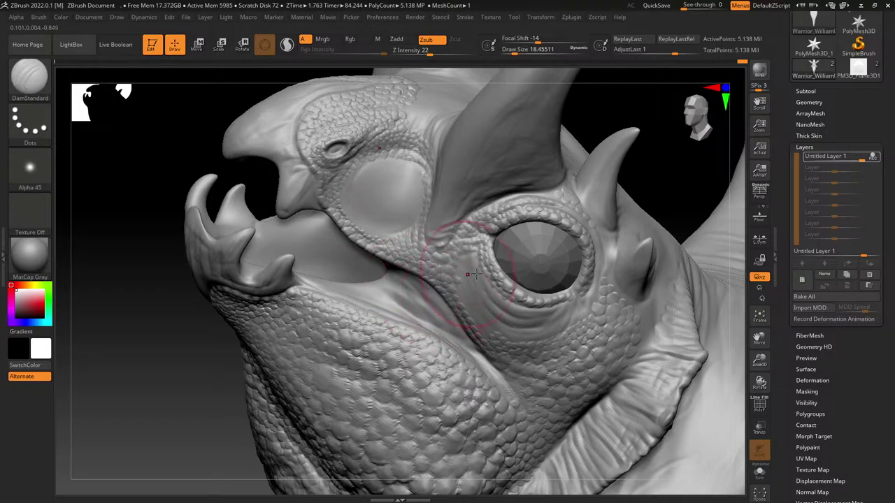
Step: Restore the default brush alpha, reduce the draw size to about 9, and carve creases between the chest and belly scales
{"action": "right_click_drag", "start_coordinate": [371, 376], "coordinate": [388, 209], "text": "alt"}
{"action": "mouse_move", "coordinate": [296, 373]}
{"action": "right_mouse_down", "text": "alt"}
{"action": "mouse_move", "coordinate": [399, 143]}
{"action": "mouse_move", "coordinate": [445, 207]}
{"action": "mouse_move", "coordinate": [576, 305]}
{"action": "mouse_move", "coordinate": [281, 371]}
{"action": "mouse_move", "coordinate": [300, 314]}
{"action": "right_mouse_up", "text": "alt"}
{"action": "left_click", "coordinate": [516, 51]}
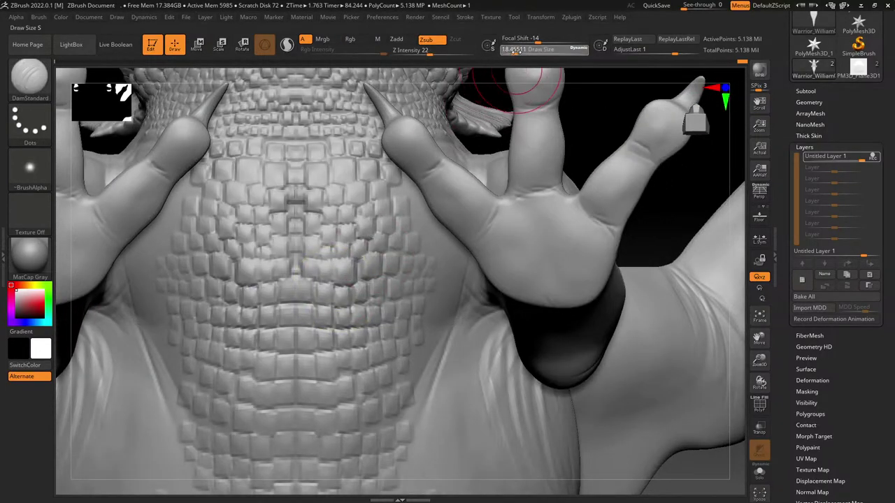
{"action": "left_click_drag", "start_coordinate": [514, 51], "coordinate": [508, 51]}
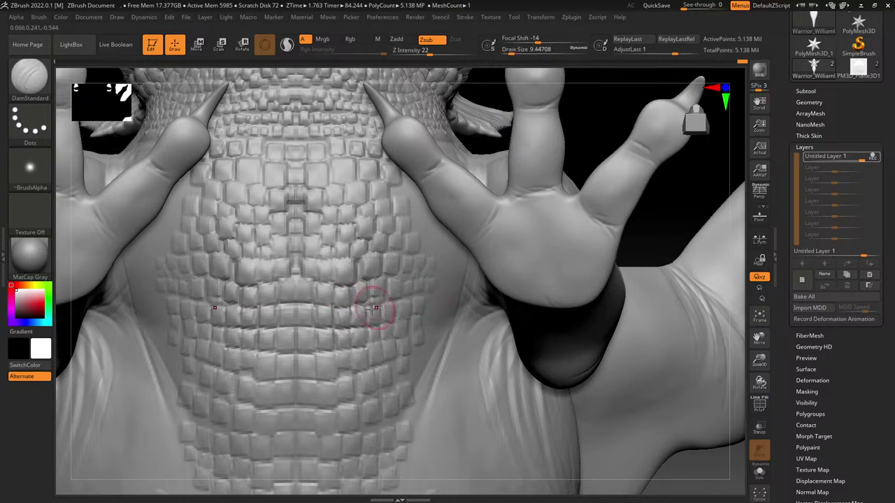
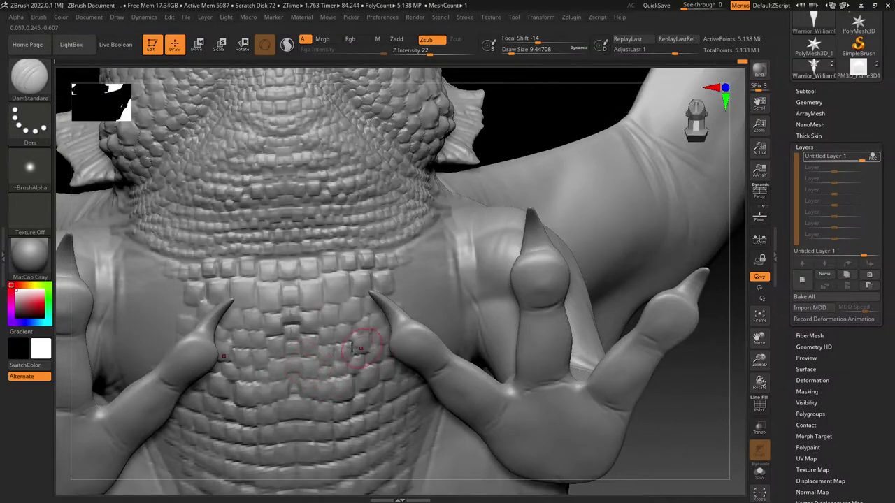
{"action": "right_click_drag", "start_coordinate": [352, 348], "coordinate": [326, 350]}
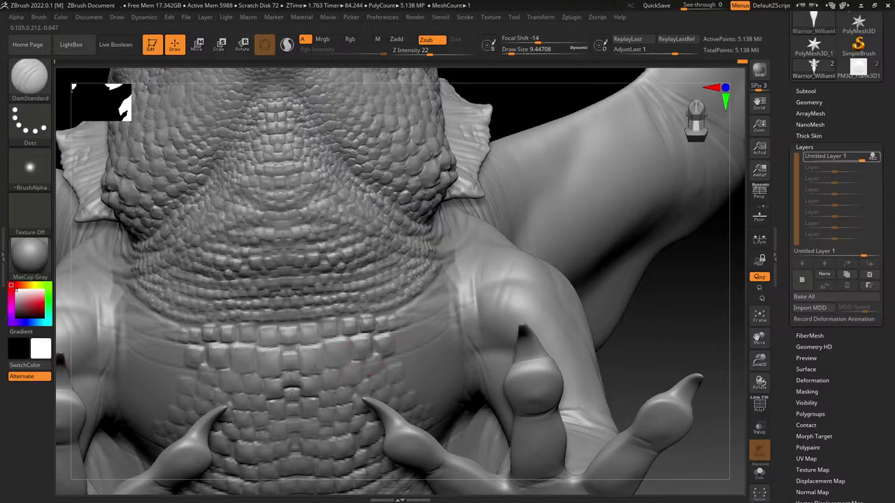
Step: Extend the fine mirrored creases from the chest scales across the smooth skin towards the armpits and neck sides
{"action": "right_click_drag", "start_coordinate": [428, 342], "coordinate": [400, 365]}
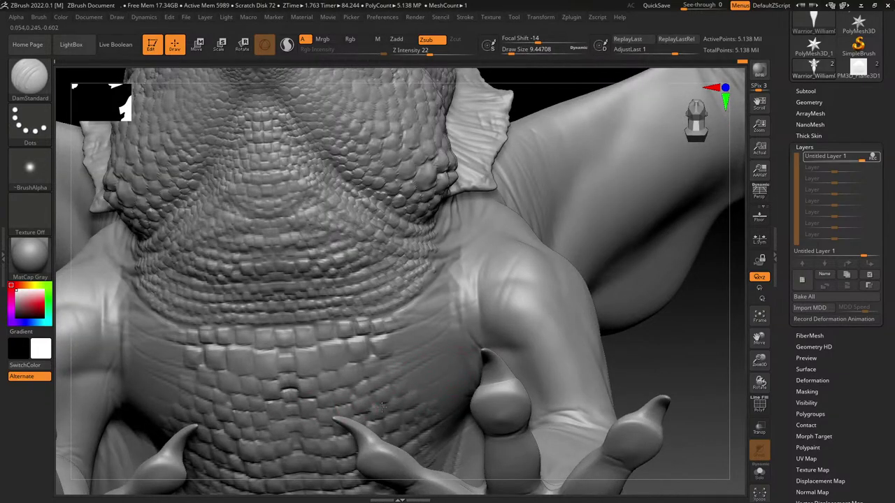
{"action": "right_click_drag", "start_coordinate": [473, 350], "coordinate": [394, 400]}
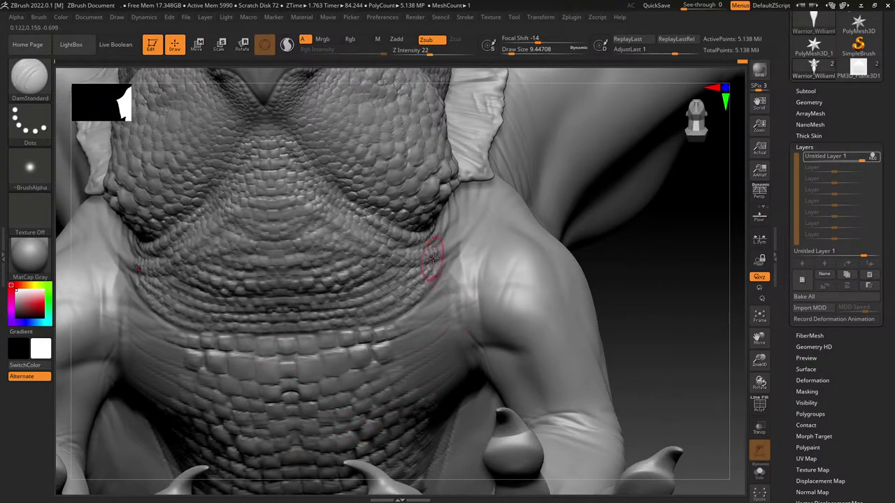
{"action": "right_click_drag", "start_coordinate": [430, 288], "coordinate": [418, 309]}
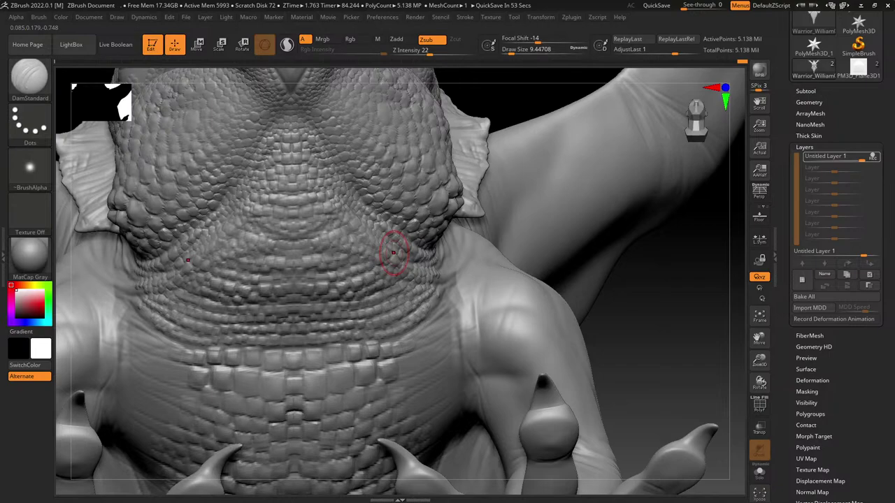
Step: Examine the whole creature from the front, and the scales around the eye, nostril and cheek up close
{"action": "mouse_move", "coordinate": [445, 395]}
{"action": "right_mouse_down", "text": "ctrl"}
{"action": "mouse_move", "coordinate": [419, 296]}
{"action": "mouse_move", "coordinate": [464, 216]}
{"action": "mouse_move", "coordinate": [441, 334]}
{"action": "right_mouse_up", "text": "ctrl"}
{"action": "right_click_drag", "start_coordinate": [445, 241], "coordinate": [429, 291]}
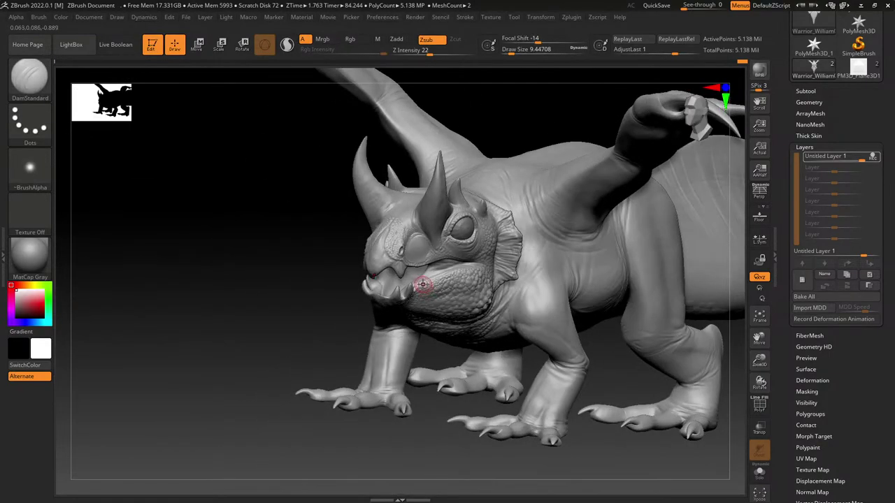
{"action": "right_click_drag", "start_coordinate": [502, 224], "coordinate": [445, 292], "text": "ctrl"}
{"action": "mouse_move", "coordinate": [439, 254]}
{"action": "right_mouse_down"}
{"action": "mouse_move", "coordinate": [425, 246]}
{"action": "mouse_move", "coordinate": [427, 324]}
{"action": "right_mouse_up"}
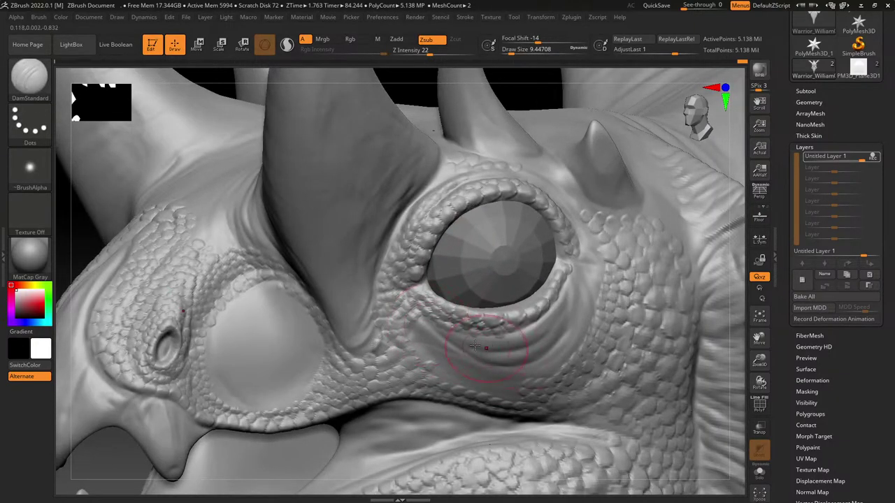
{"action": "right_click_drag", "start_coordinate": [539, 266], "coordinate": [547, 291]}
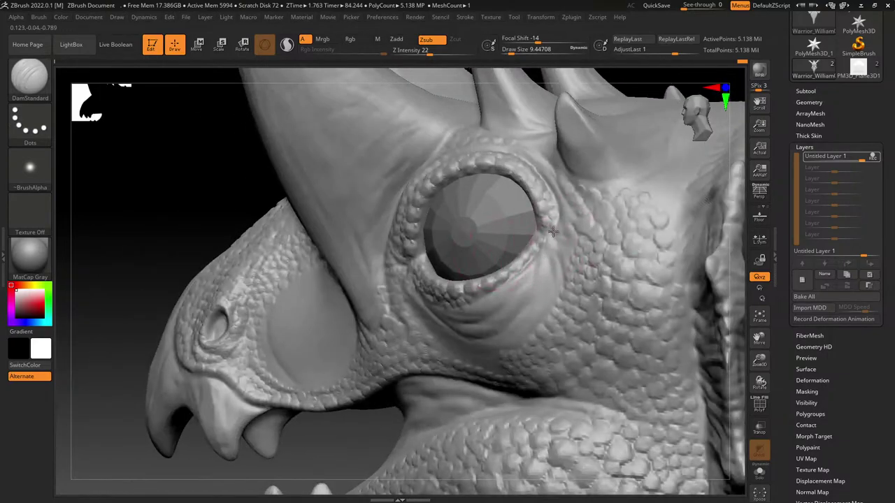
{"action": "right_click_drag", "start_coordinate": [555, 256], "coordinate": [516, 319]}
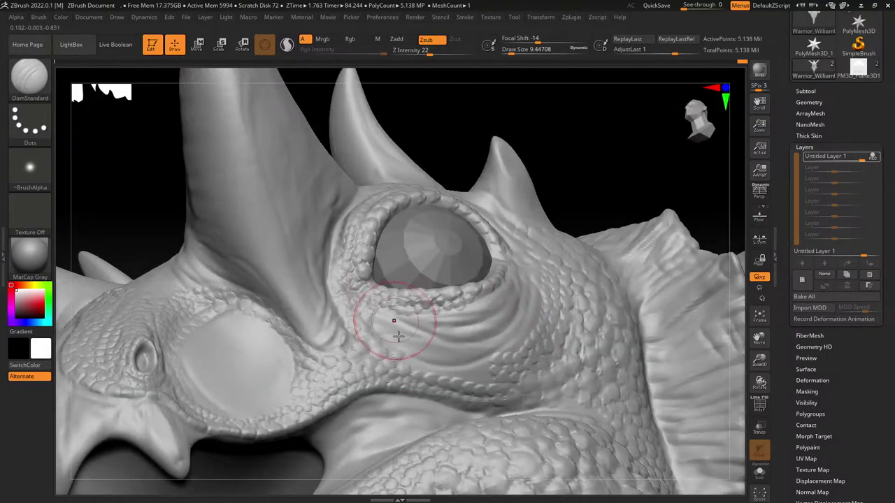
{"action": "right_click_drag", "start_coordinate": [417, 362], "coordinate": [414, 216], "text": "ctrl"}
Step: Browse the QuickSave projects in LightBox through to the most recent files, leaving the current model open
{"action": "left_click", "coordinate": [76, 47]}
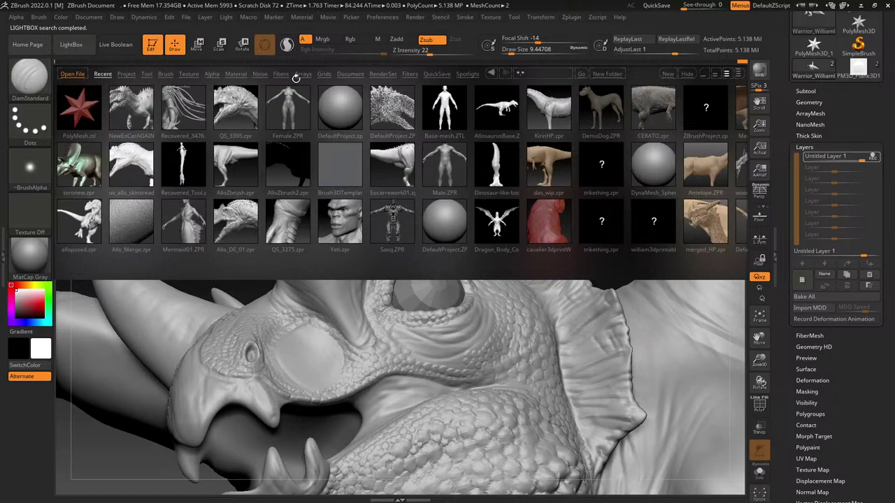
{"action": "left_click", "coordinate": [436, 74]}
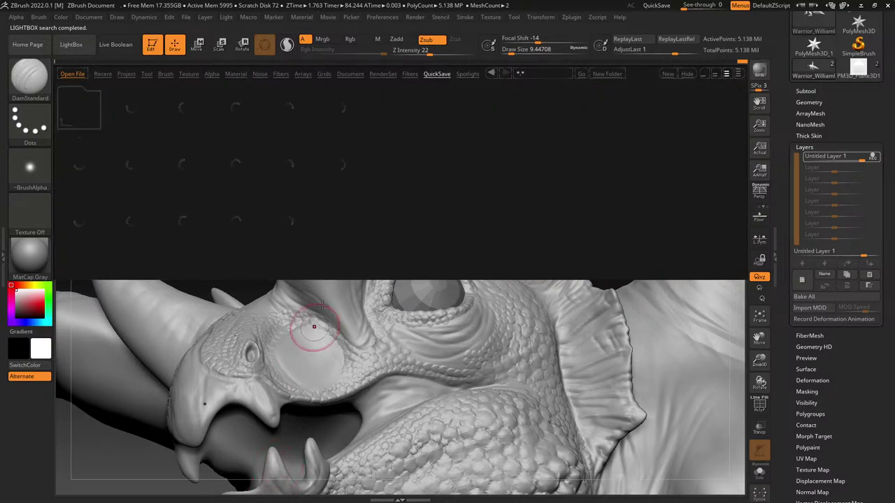
{"action": "left_click_drag", "start_coordinate": [620, 191], "coordinate": [414, 209]}
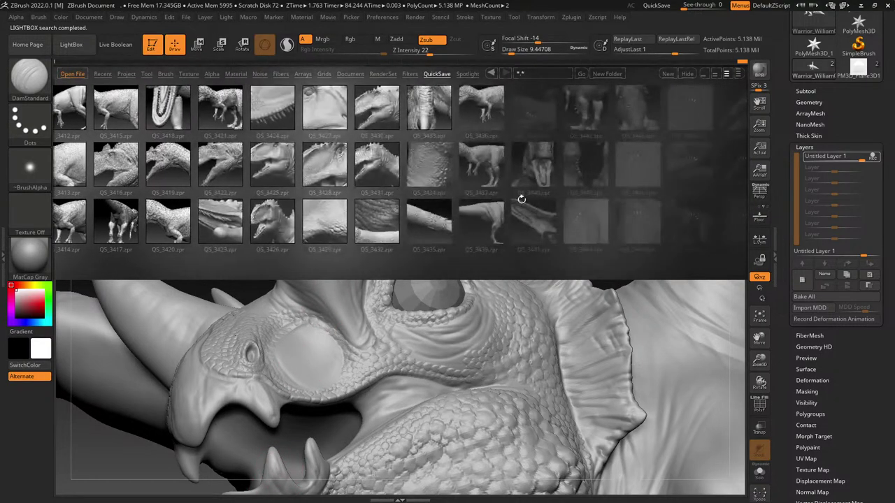
{"action": "left_click_drag", "start_coordinate": [598, 205], "coordinate": [435, 217]}
{"action": "scroll", "coordinate": [626, 198], "scroll_direction": "down", "scroll_amount": 15}
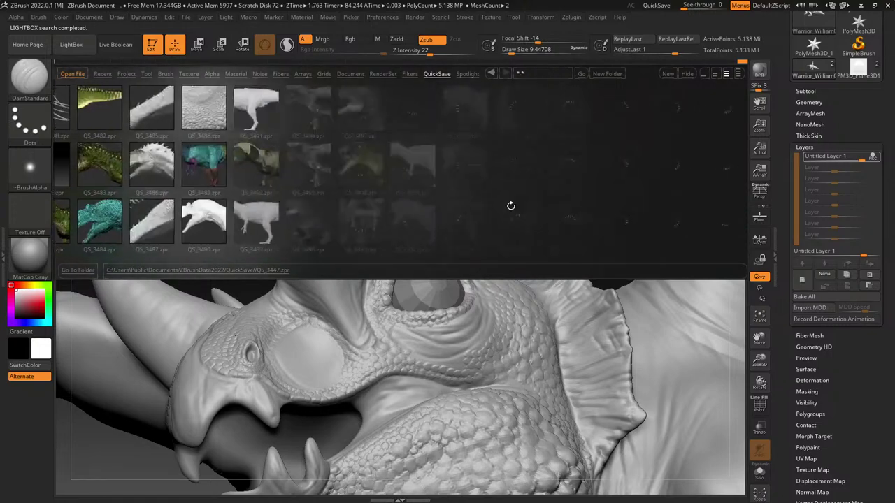
{"action": "scroll", "coordinate": [423, 235], "scroll_direction": "down", "scroll_amount": 10}
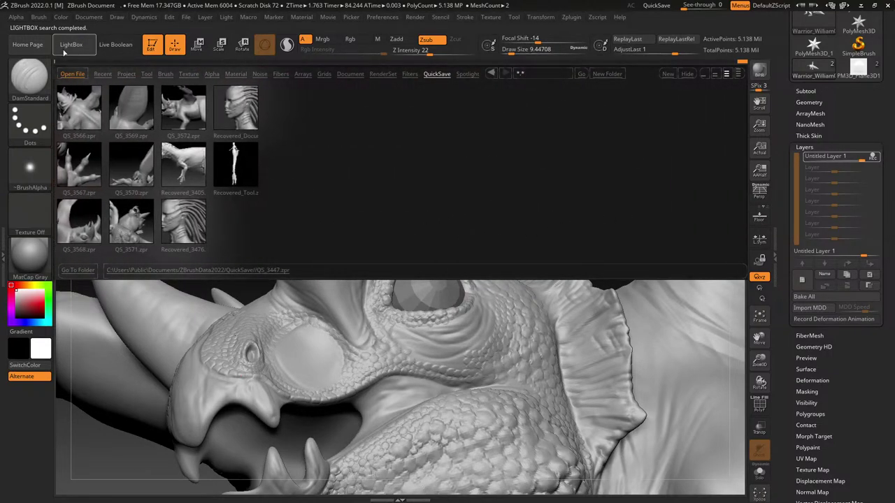
{"action": "left_click", "coordinate": [65, 50]}
Step: Examine the creased scales on the jaw, the side of the neck and the chest from the side and from below
{"action": "right_click_drag", "start_coordinate": [524, 289], "coordinate": [370, 200]}
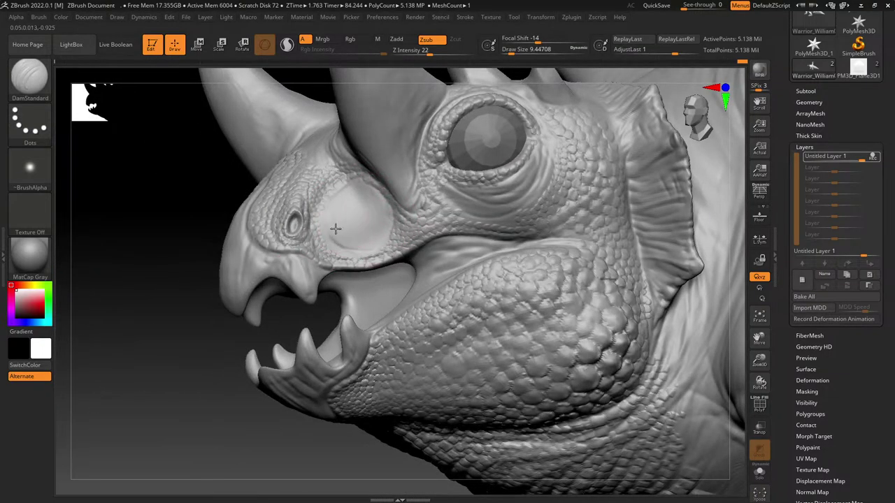
{"action": "mouse_move", "coordinate": [329, 200]}
{"action": "right_mouse_down"}
{"action": "mouse_move", "coordinate": [465, 267]}
{"action": "mouse_move", "coordinate": [394, 183]}
{"action": "mouse_move", "coordinate": [369, 113]}
{"action": "right_mouse_up"}
{"action": "right_click_drag", "start_coordinate": [495, 233], "coordinate": [318, 203], "text": "alt"}
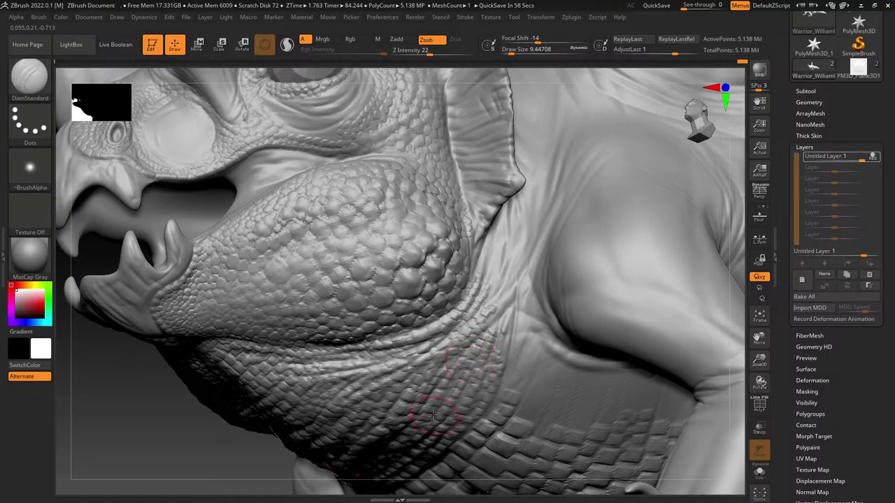
{"action": "right_click_drag", "start_coordinate": [606, 297], "coordinate": [514, 305], "text": "alt"}
{"action": "right_click_drag", "start_coordinate": [442, 308], "coordinate": [544, 202]}
{"action": "right_click_drag", "start_coordinate": [371, 303], "coordinate": [606, 248], "text": "alt"}
{"action": "right_click_drag", "start_coordinate": [518, 249], "coordinate": [475, 250]}
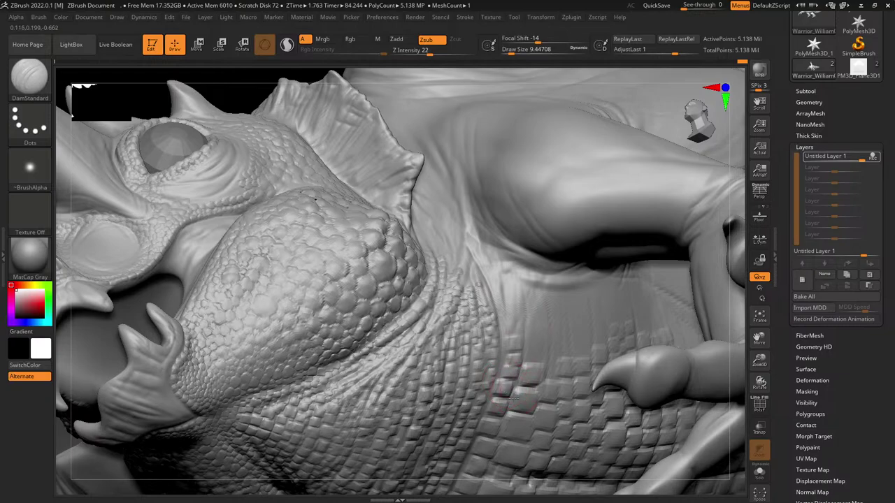
{"action": "mouse_move", "coordinate": [510, 372]}
{"action": "right_mouse_down"}
{"action": "mouse_move", "coordinate": [491, 356]}
{"action": "mouse_move", "coordinate": [480, 300]}
{"action": "mouse_move", "coordinate": [457, 290]}
{"action": "mouse_move", "coordinate": [463, 363]}
{"action": "mouse_move", "coordinate": [509, 360]}
{"action": "right_mouse_up"}
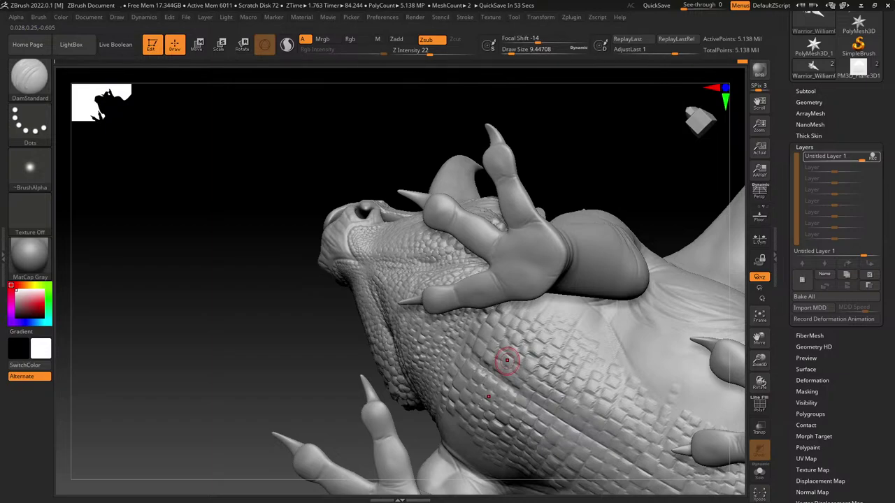
Step: Look through the QuickSave projects in LightBox again, from the newest files back to the older ones, keeping the current model open
{"action": "left_click", "coordinate": [74, 45]}
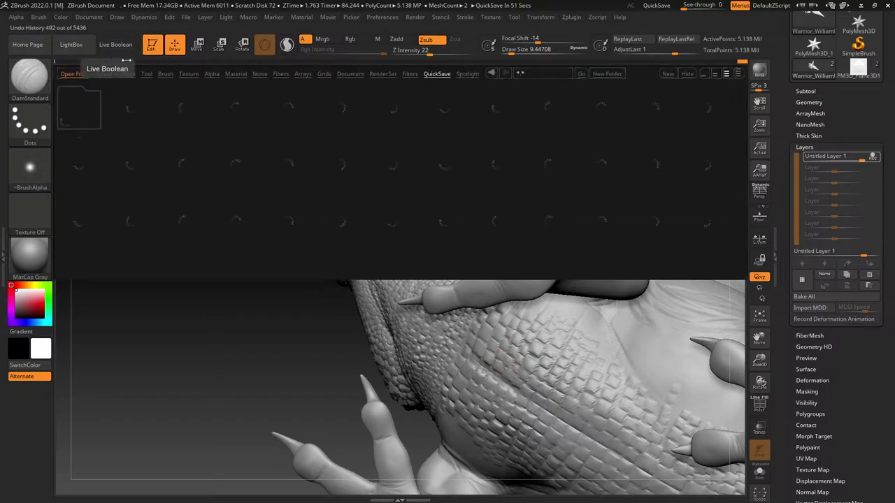
{"action": "left_click_drag", "start_coordinate": [612, 223], "coordinate": [532, 240]}
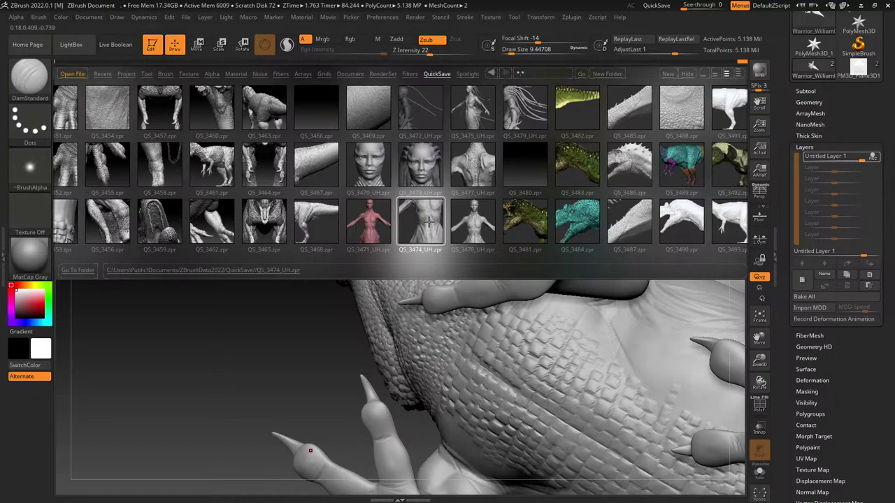
{"action": "scroll", "coordinate": [537, 239], "scroll_direction": "down", "scroll_amount": 15}
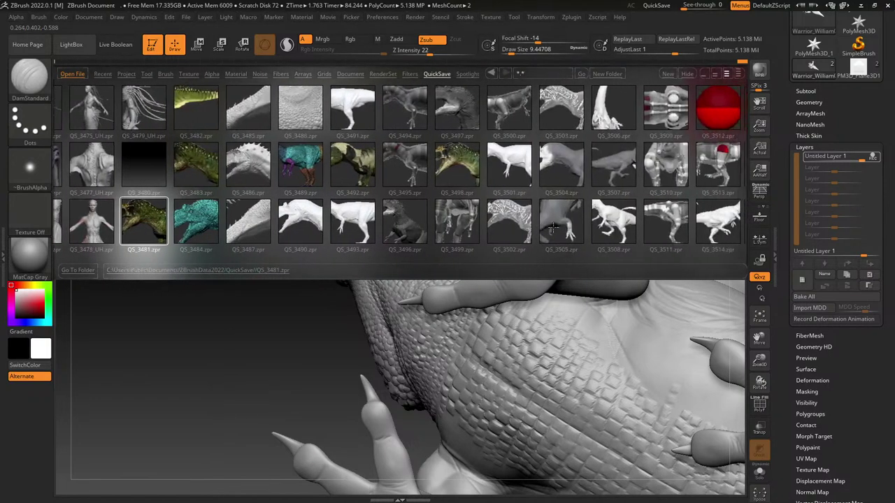
{"action": "scroll", "coordinate": [524, 238], "scroll_direction": "down", "scroll_amount": 5}
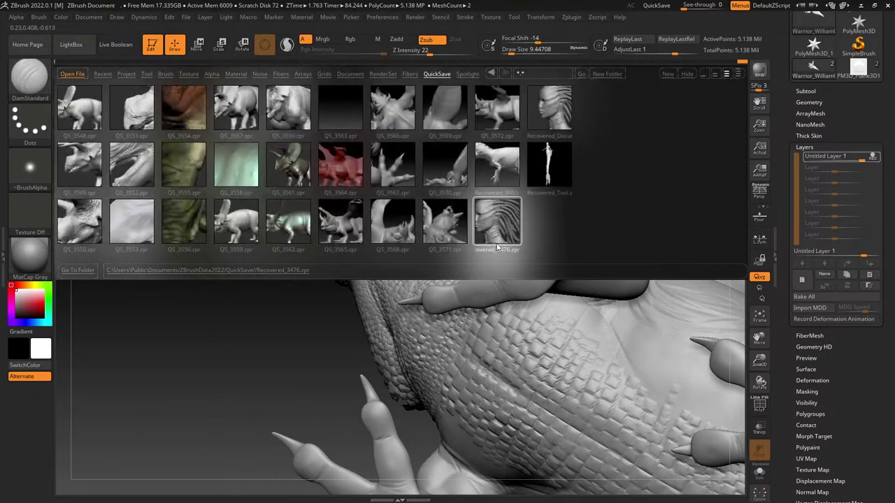
{"action": "scroll", "coordinate": [505, 248], "scroll_direction": "down", "scroll_amount": 3}
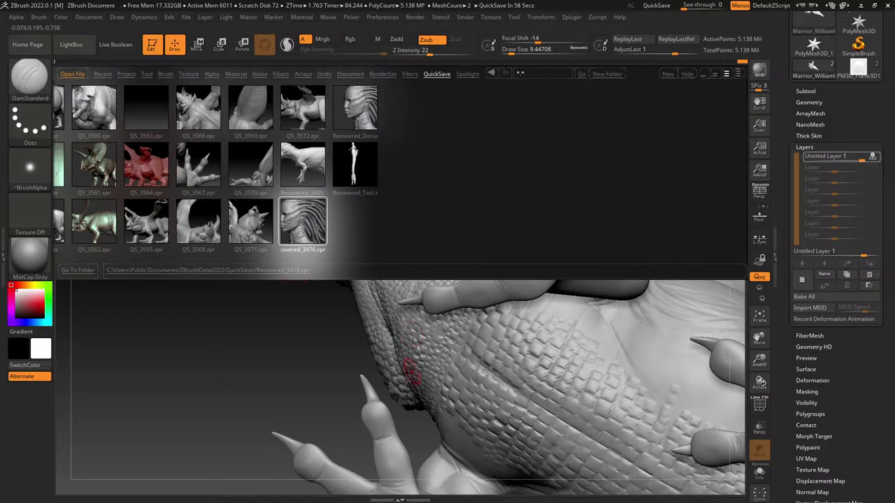
{"action": "left_click_drag", "start_coordinate": [299, 383], "coordinate": [262, 316]}
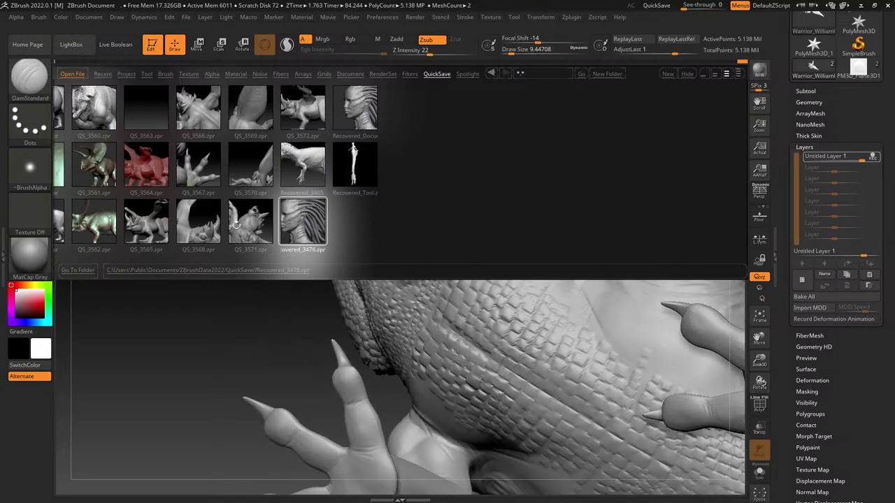
{"action": "left_click_drag", "start_coordinate": [233, 187], "coordinate": [466, 194]}
{"action": "left_click_drag", "start_coordinate": [356, 186], "coordinate": [414, 184]}
{"action": "scroll", "coordinate": [413, 182], "scroll_direction": "up", "scroll_amount": 8}
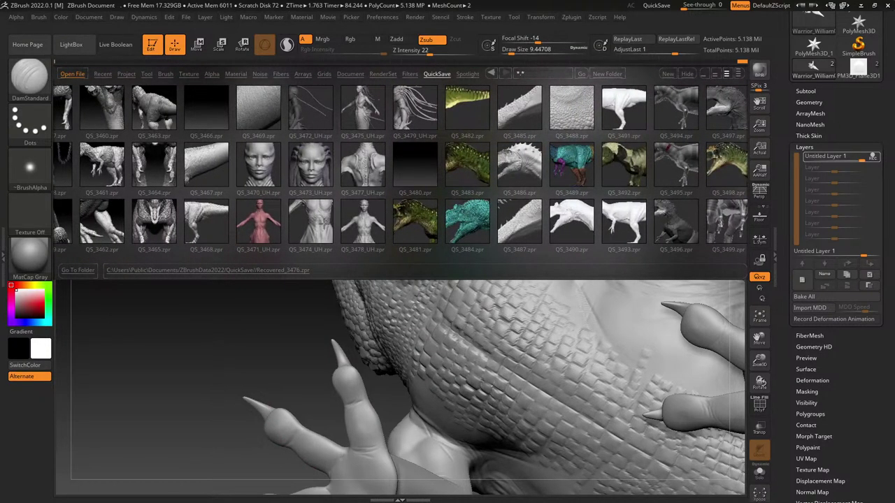
{"action": "scroll", "coordinate": [294, 232], "scroll_direction": "up", "scroll_amount": 3}
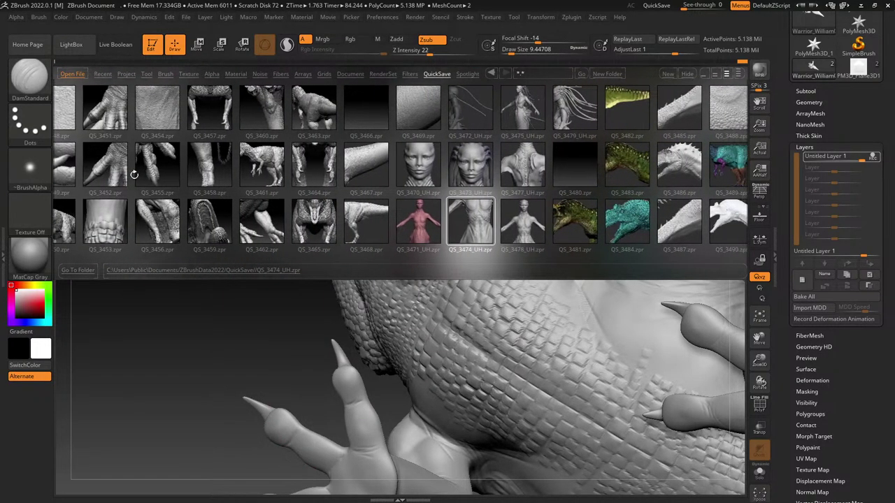
{"action": "left_click", "coordinate": [70, 44]}
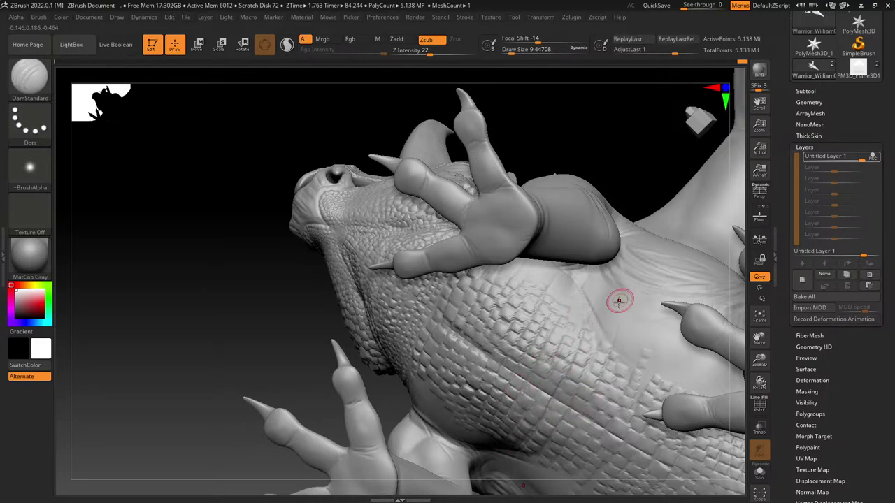
Step: Set the brush size to about 18.5 and carve broader mirrored creases from the chest and belly scales out across the smooth flank skin
{"action": "right_click_drag", "start_coordinate": [575, 310], "coordinate": [518, 247], "text": "alt"}
{"action": "left_click_drag", "start_coordinate": [518, 245], "coordinate": [539, 244], "text": "alt"}
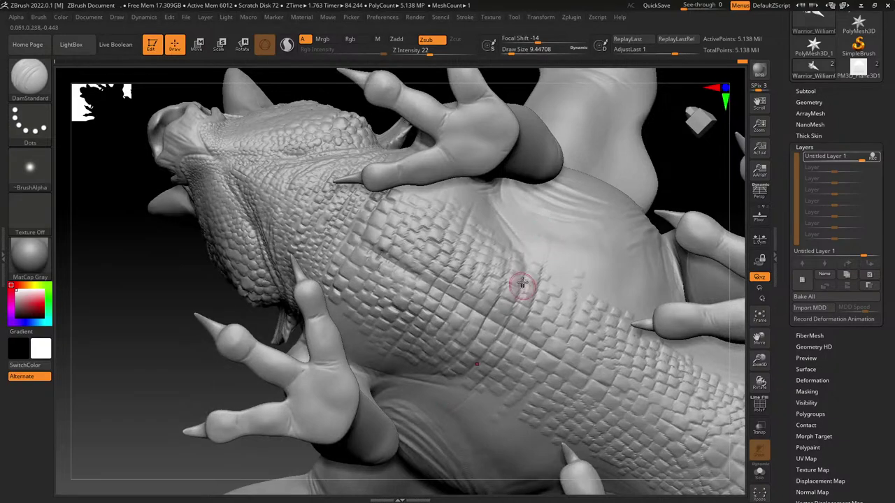
{"action": "left_click_drag", "start_coordinate": [506, 59], "coordinate": [515, 59]}
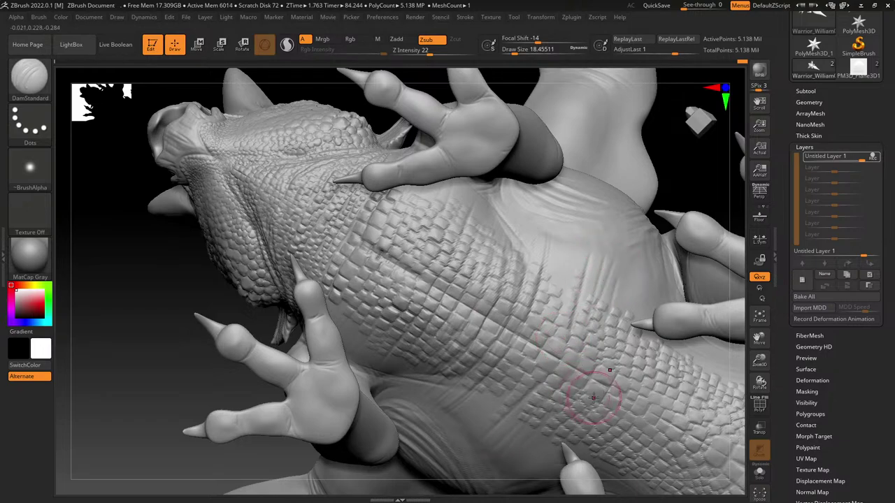
Step: Carve creases between the scales where the belly narrows into the underside of the tail base
{"action": "right_click_drag", "start_coordinate": [599, 398], "coordinate": [367, 303], "text": "alt"}
{"action": "left_click_drag", "start_coordinate": [470, 334], "coordinate": [455, 240]}
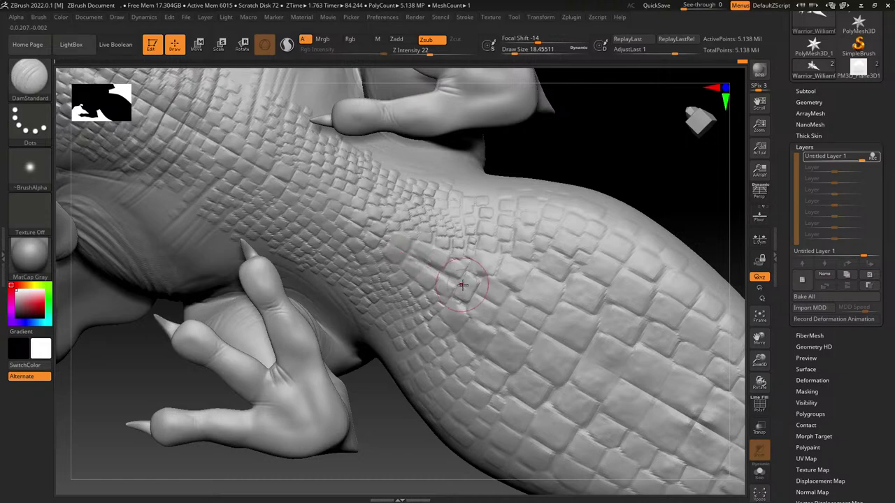
{"action": "right_click_drag", "start_coordinate": [463, 281], "coordinate": [458, 405], "text": "ctrl"}
{"action": "right_click_drag", "start_coordinate": [517, 241], "coordinate": [501, 301], "text": "alt"}
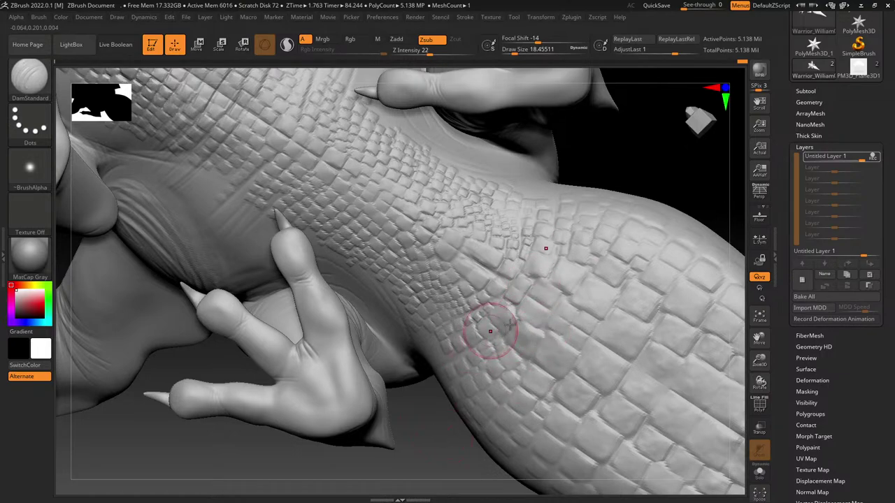
Step: Deepen the gaps between the square scales along the outer edge of the tail's underside, behind the hind foot
{"action": "right_click_drag", "start_coordinate": [489, 330], "coordinate": [569, 288]}
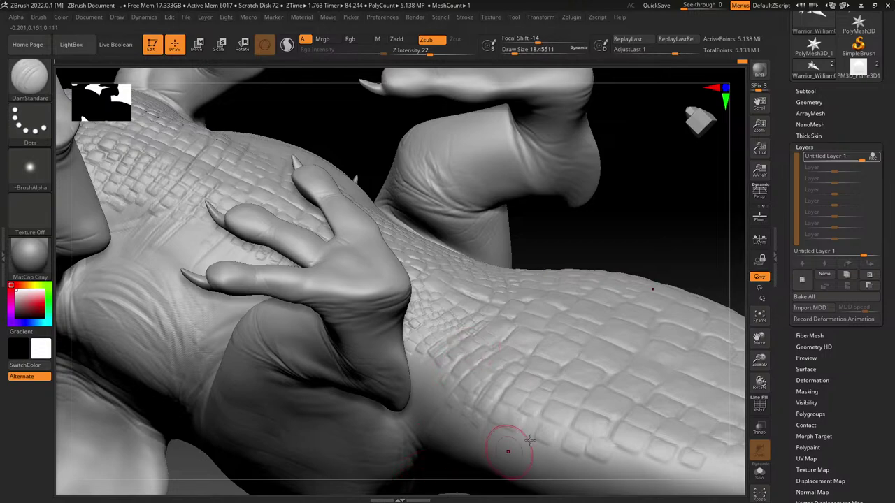
{"action": "right_click_drag", "start_coordinate": [488, 367], "coordinate": [432, 263], "text": "alt"}
{"action": "left_click_drag", "start_coordinate": [497, 279], "coordinate": [517, 250]}
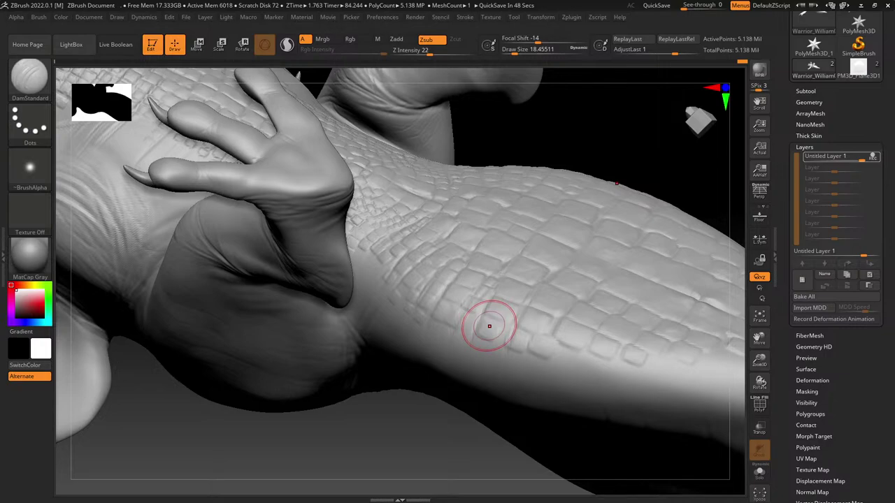
{"action": "right_click_drag", "start_coordinate": [547, 302], "coordinate": [439, 385], "text": "ctrl"}
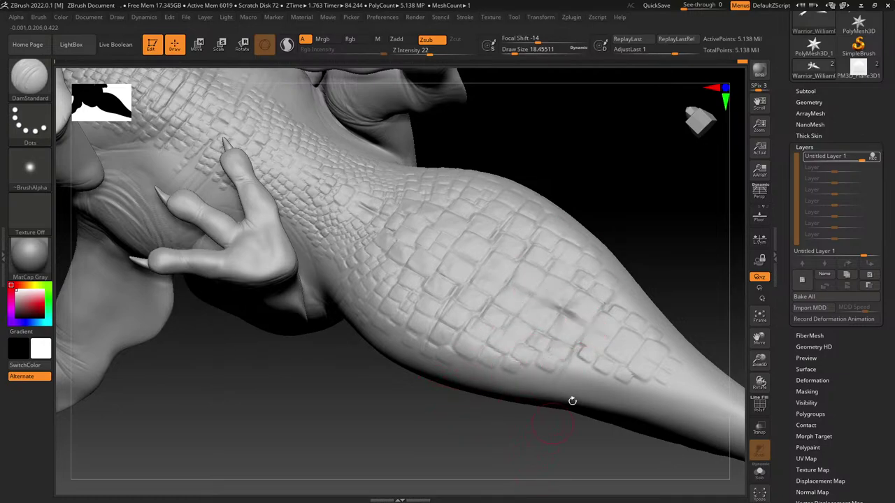
Step: Extend crosswise creases from the tail's underside scales up over the smooth side of the tail towards its tip
{"action": "left_click_drag", "start_coordinate": [654, 396], "coordinate": [529, 314]}
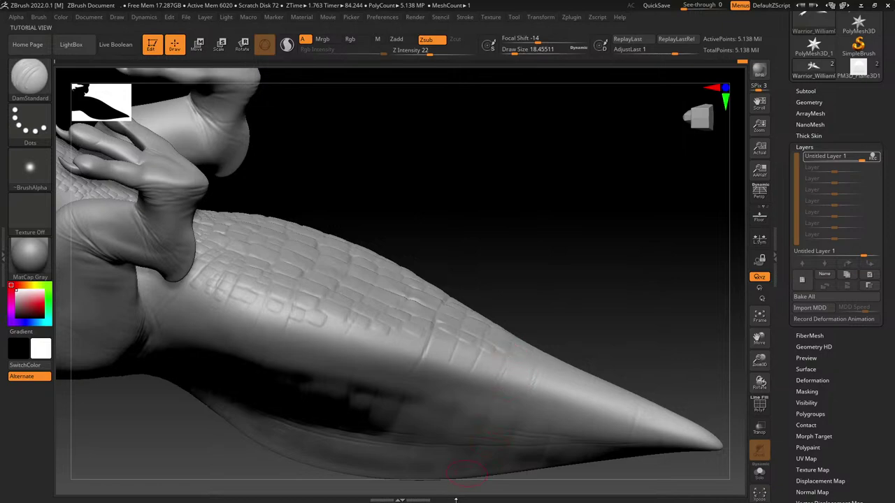
{"action": "mouse_move", "coordinate": [447, 485]}
{"action": "left_mouse_down", "text": "alt"}
{"action": "mouse_move", "coordinate": [539, 483]}
{"action": "mouse_move", "coordinate": [547, 392]}
{"action": "left_mouse_up", "text": "alt"}
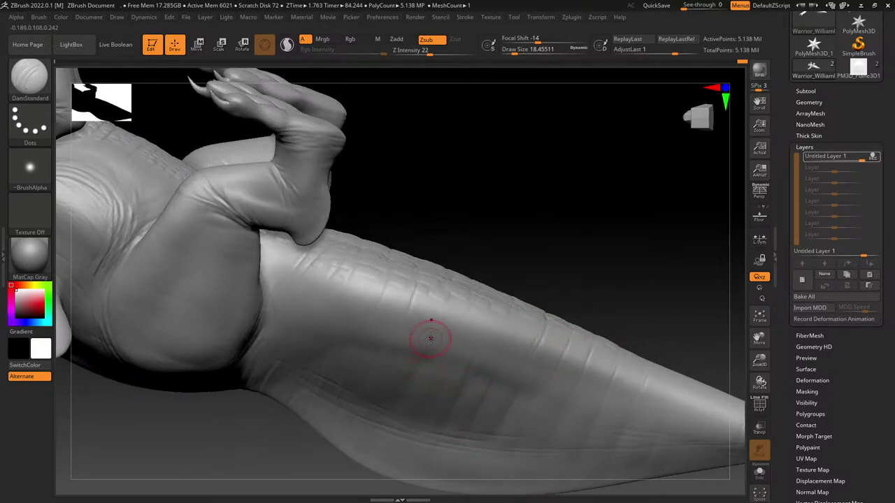
{"action": "right_click_drag", "start_coordinate": [485, 300], "coordinate": [505, 352]}
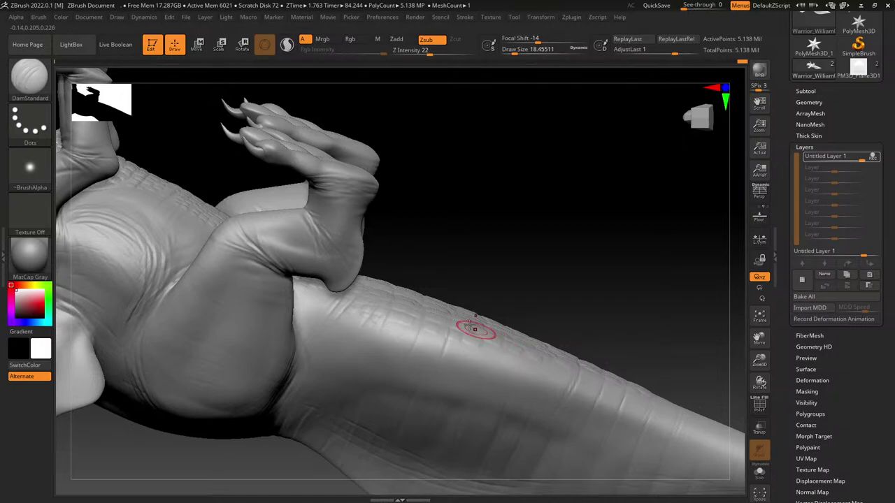
{"action": "right_click_drag", "start_coordinate": [461, 312], "coordinate": [495, 354]}
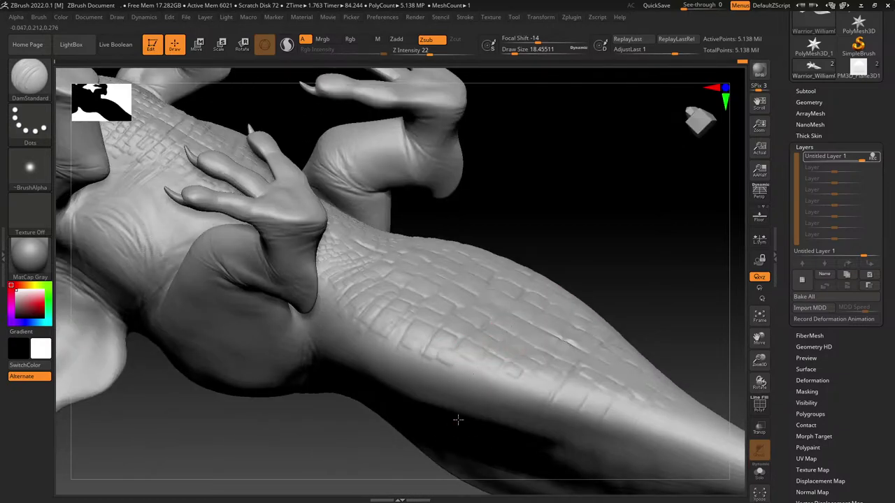
{"action": "right_click_drag", "start_coordinate": [465, 445], "coordinate": [450, 379]}
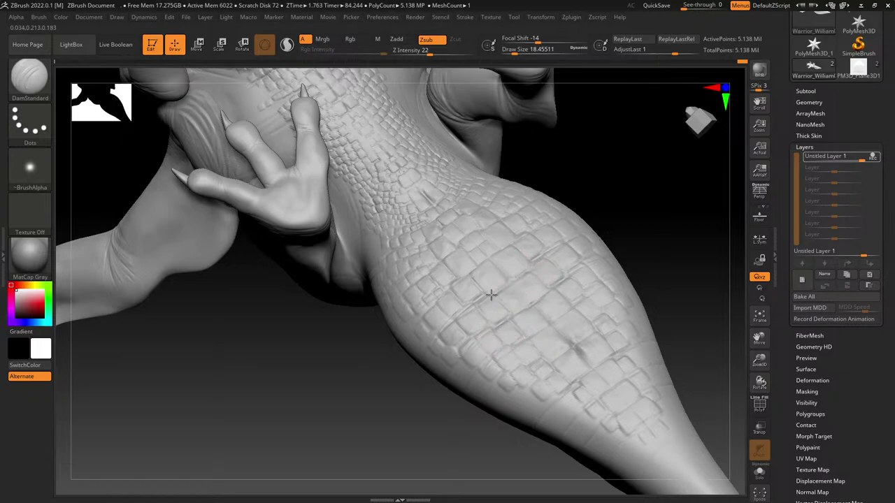
Step: Set the brush size to about 37 and carve wide creases across the large scales of the tail's underside and the belly
{"action": "left_click_drag", "start_coordinate": [515, 53], "coordinate": [519, 56]}
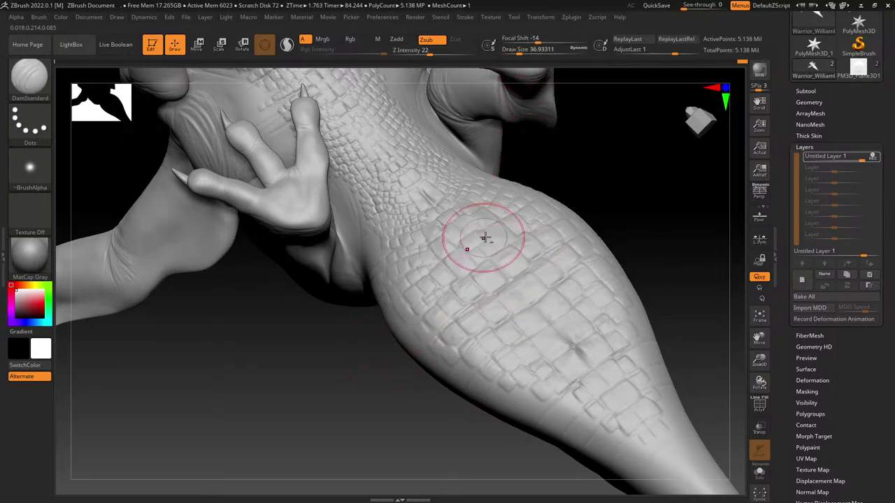
{"action": "right_click_drag", "start_coordinate": [416, 302], "coordinate": [426, 426]}
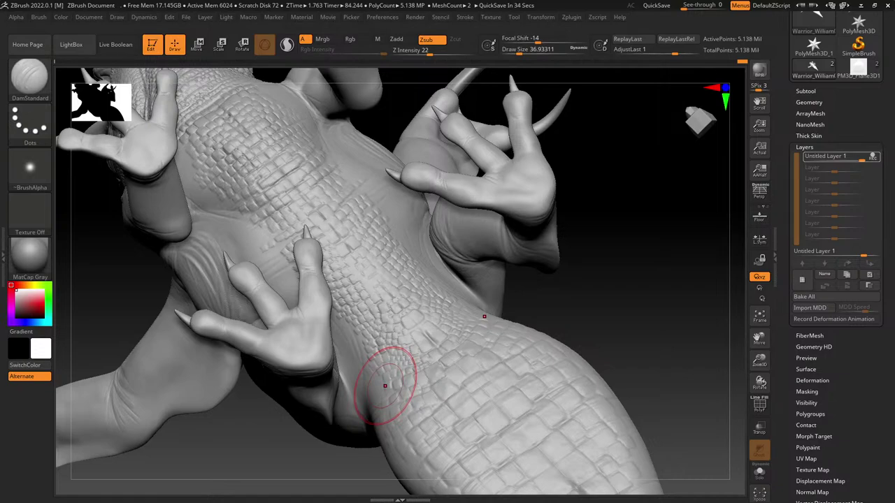
{"action": "right_click_drag", "start_coordinate": [558, 209], "coordinate": [448, 366], "text": "ctrl"}
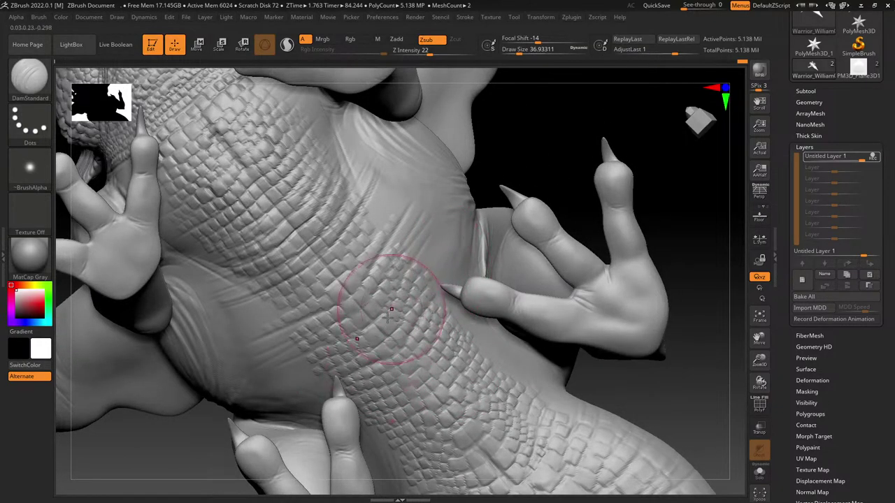
Step: Reduce the brush size to about 18.5 for the creases at the edge of the belly scales beside the flank
{"action": "right_click_drag", "start_coordinate": [388, 317], "coordinate": [382, 326]}
{"action": "left_click", "coordinate": [506, 52]}
{"action": "right_click_drag", "start_coordinate": [388, 272], "coordinate": [388, 293]}
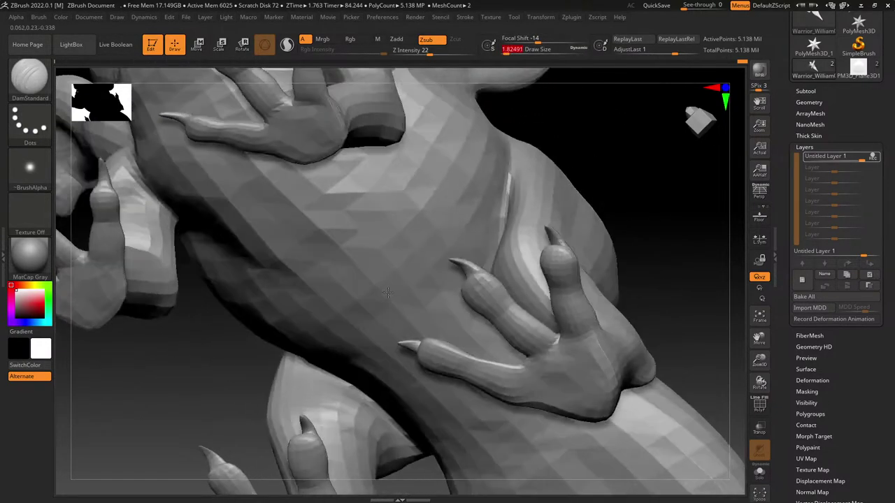
{"action": "left_click", "coordinate": [515, 51]}
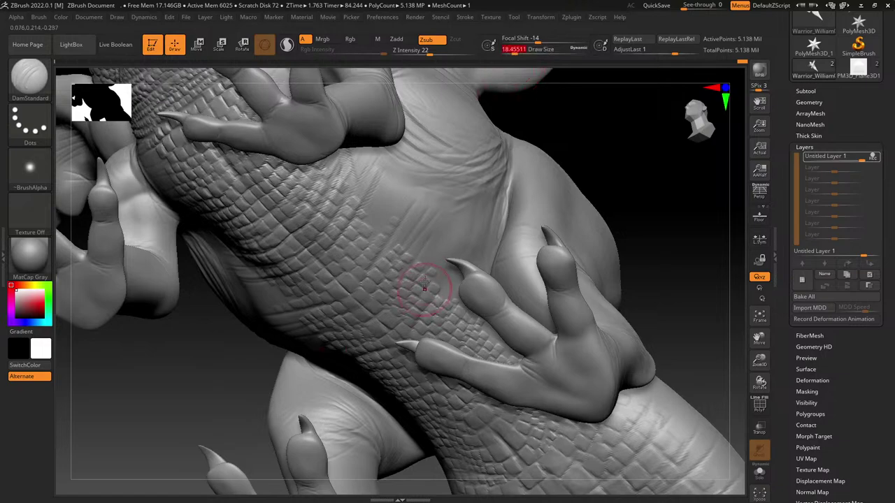
Step: Turn to the creature's head and open the model's Normal Map settings
{"action": "mouse_move", "coordinate": [401, 307]}
{"action": "right_mouse_down"}
{"action": "mouse_move", "coordinate": [420, 335]}
{"action": "mouse_move", "coordinate": [412, 329]}
{"action": "mouse_move", "coordinate": [501, 319]}
{"action": "mouse_move", "coordinate": [435, 347]}
{"action": "mouse_move", "coordinate": [653, 323]}
{"action": "right_mouse_up"}
{"action": "left_click_drag", "start_coordinate": [791, 397], "coordinate": [795, 199]}
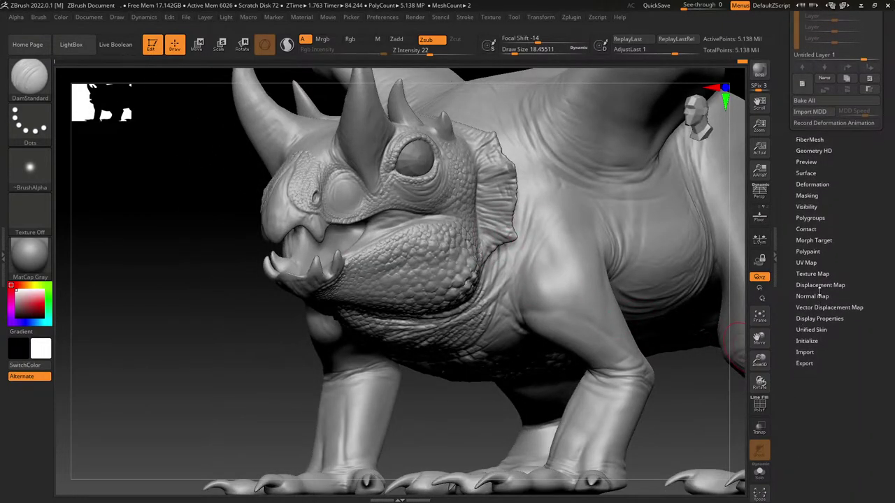
{"action": "left_click", "coordinate": [818, 296]}
{"action": "left_click_drag", "start_coordinate": [803, 310], "coordinate": [799, 196]}
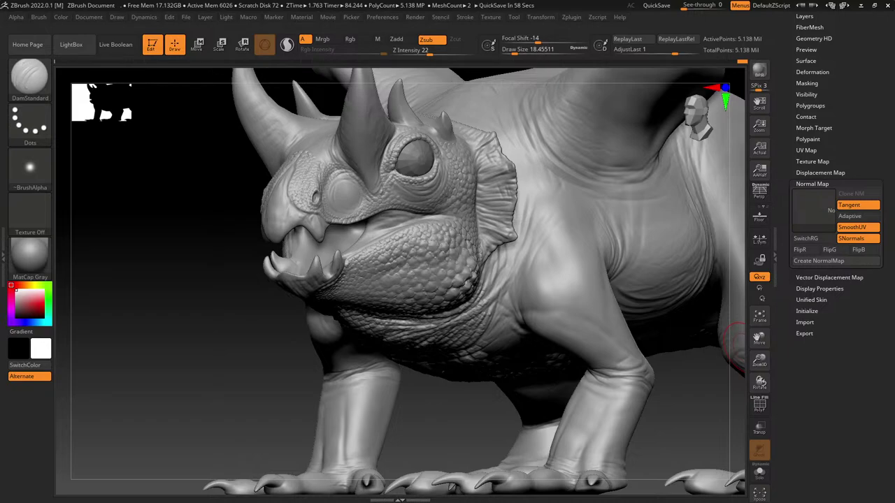
Step: Carve mirrored fold creases through the rounded scales of the cheek bulge and across the throat below the jaw
{"action": "mouse_move", "coordinate": [409, 384]}
{"action": "left_mouse_down", "text": "alt"}
{"action": "mouse_move", "coordinate": [439, 470]}
{"action": "mouse_move", "coordinate": [423, 343]}
{"action": "left_mouse_up", "text": "alt"}
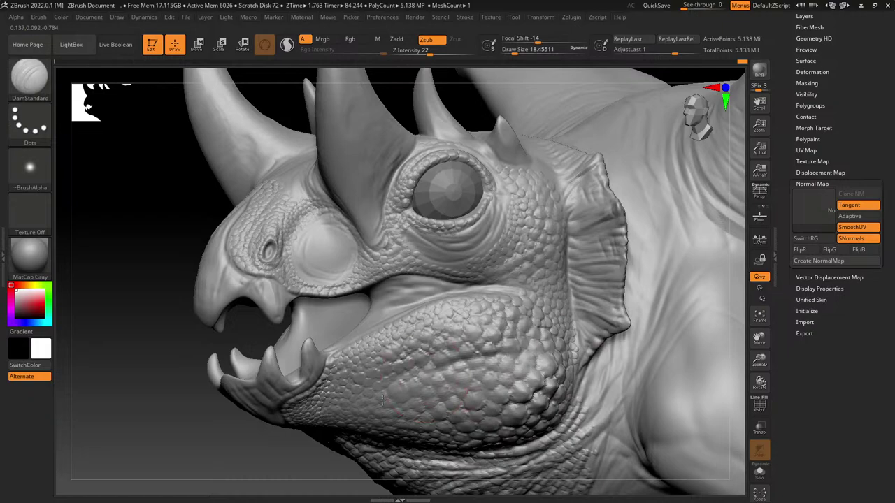
{"action": "right_click_drag", "start_coordinate": [578, 350], "coordinate": [580, 369]}
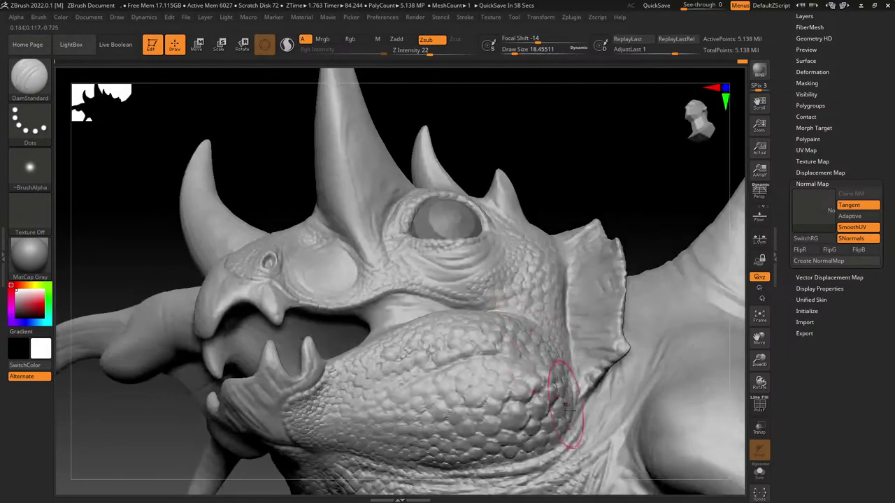
{"action": "mouse_move", "coordinate": [328, 398]}
{"action": "right_mouse_down"}
{"action": "mouse_move", "coordinate": [393, 310]}
{"action": "mouse_move", "coordinate": [355, 346]}
{"action": "right_mouse_up"}
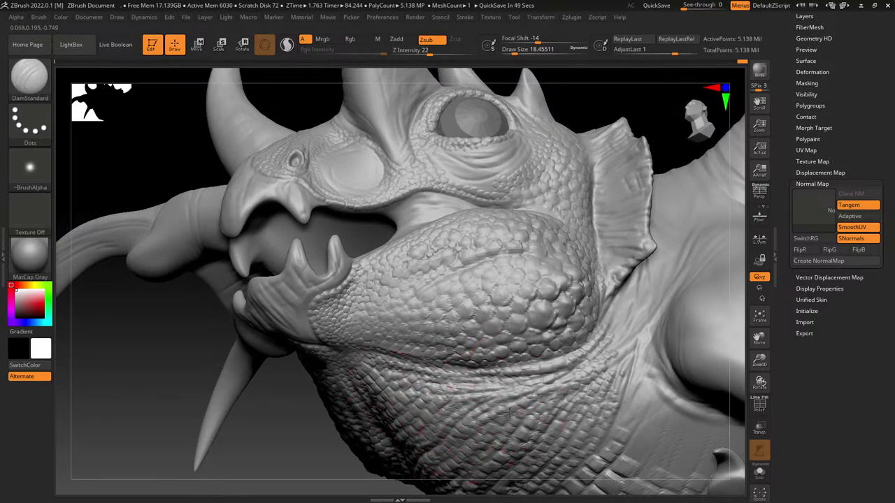
{"action": "mouse_move", "coordinate": [497, 436]}
{"action": "right_mouse_down"}
{"action": "mouse_move", "coordinate": [487, 241]}
{"action": "mouse_move", "coordinate": [512, 253]}
{"action": "right_mouse_up"}
{"action": "right_click_drag", "start_coordinate": [438, 262], "coordinate": [455, 290]}
Step: Set the brush size to about 10.5 and carve skin folds into the smooth corner of the mouth above the cheek scales
{"action": "left_click", "coordinate": [514, 52]}
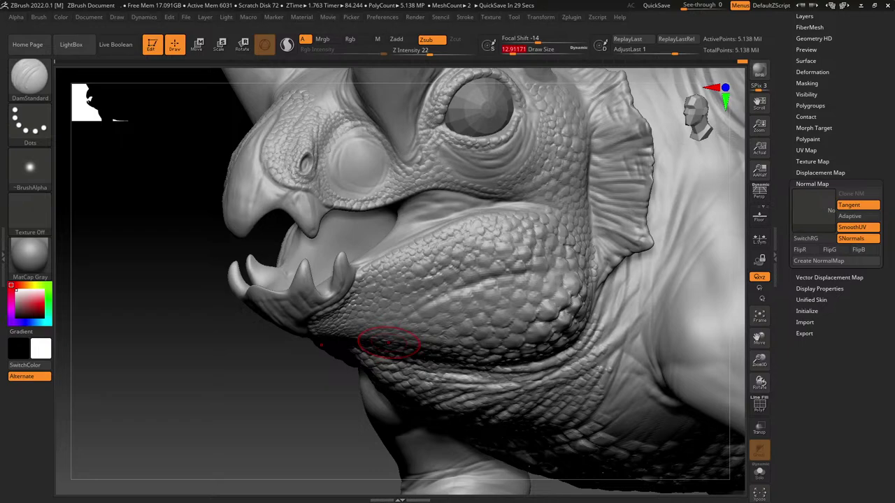
{"action": "right_click_drag", "start_coordinate": [432, 264], "coordinate": [453, 319], "text": "alt"}
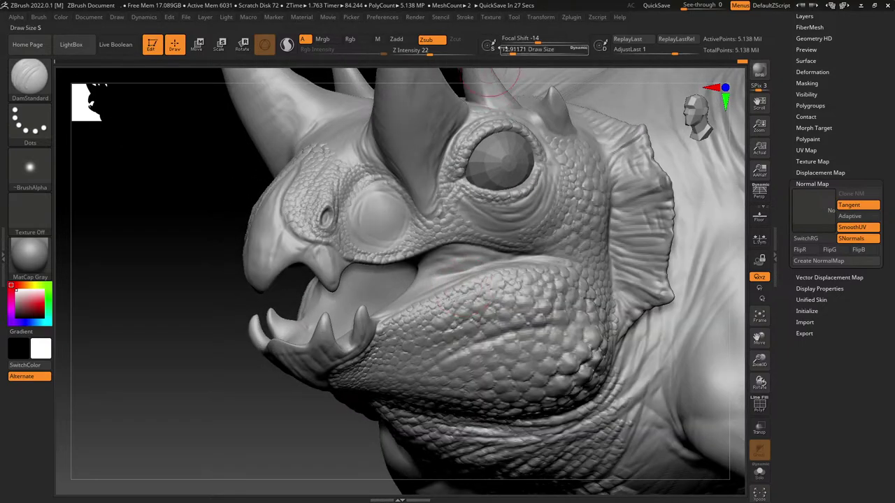
{"action": "left_click_drag", "start_coordinate": [518, 52], "coordinate": [512, 66]}
{"action": "right_click_drag", "start_coordinate": [481, 234], "coordinate": [466, 316], "text": "ctrl"}
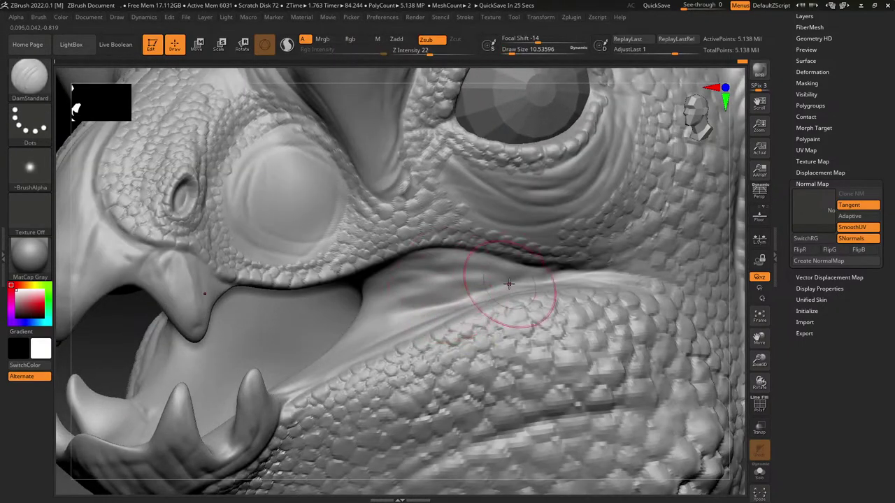
{"action": "left_click_drag", "start_coordinate": [487, 264], "coordinate": [361, 303]}
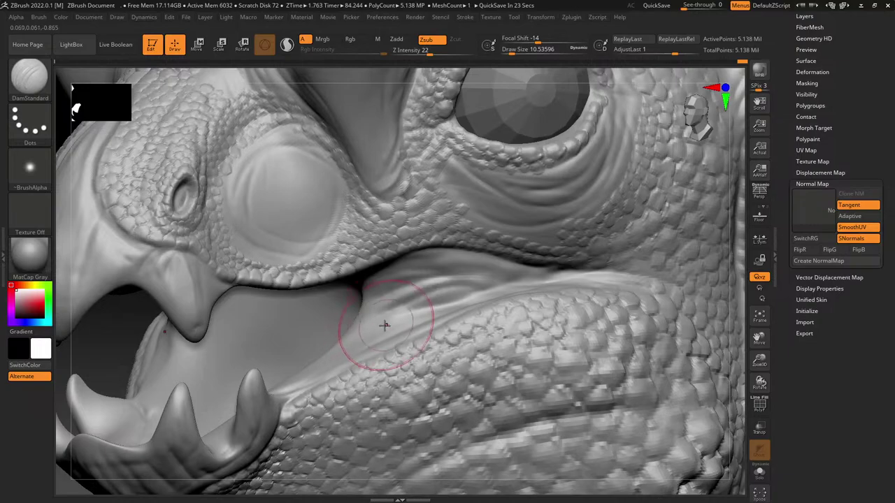
Step: Deepen the skin folds running along the inner mouth corner between the beak edge and the lower jaw scales
{"action": "right_click_drag", "start_coordinate": [386, 324], "coordinate": [399, 310]}
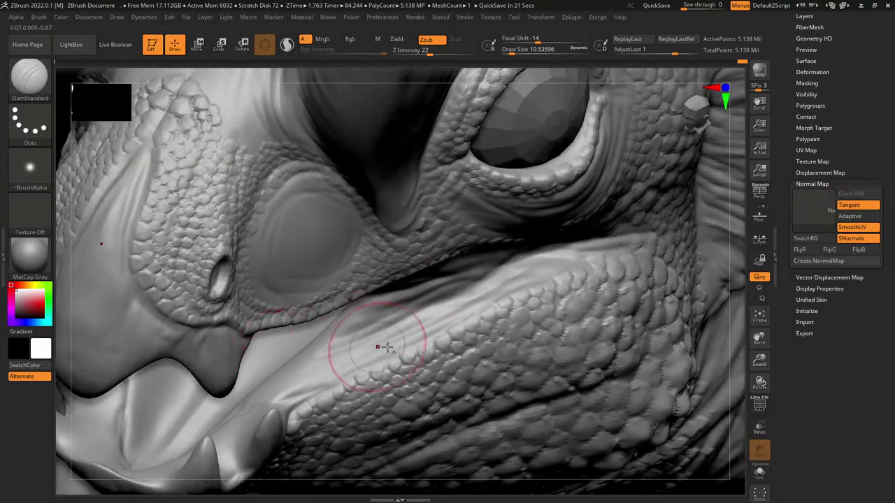
{"action": "mouse_move", "coordinate": [380, 346]}
{"action": "right_mouse_down"}
{"action": "mouse_move", "coordinate": [494, 296]}
{"action": "mouse_move", "coordinate": [489, 259]}
{"action": "right_mouse_up"}
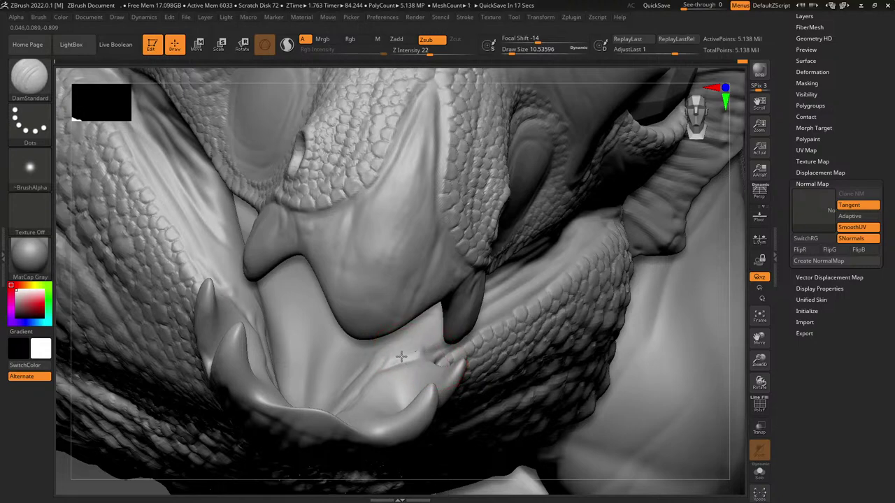
{"action": "right_click_drag", "start_coordinate": [396, 341], "coordinate": [428, 319]}
{"action": "left_click_drag", "start_coordinate": [440, 301], "coordinate": [404, 322]}
{"action": "right_click_drag", "start_coordinate": [405, 322], "coordinate": [368, 322]}
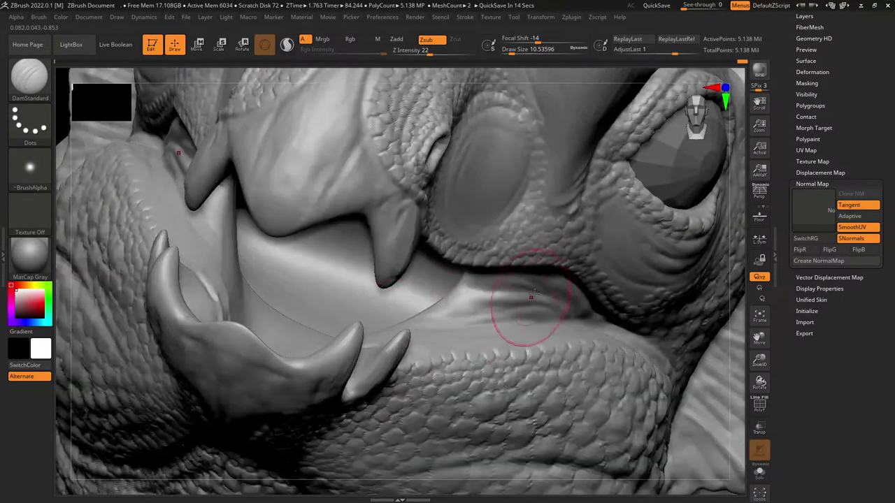
Step: Reduce the brush size to about 6.6 and carve finer creases between the folds of the mouth corner
{"action": "left_click", "coordinate": [510, 51]}
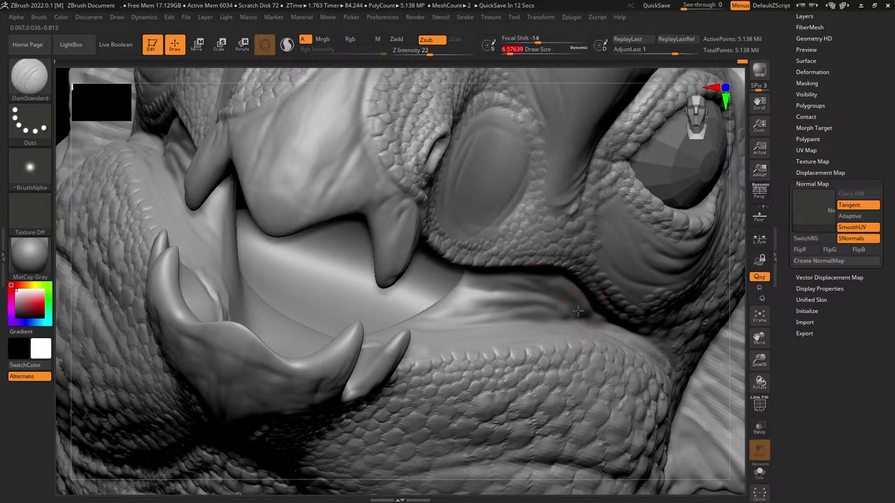
{"action": "right_click_drag", "start_coordinate": [513, 299], "coordinate": [570, 305]}
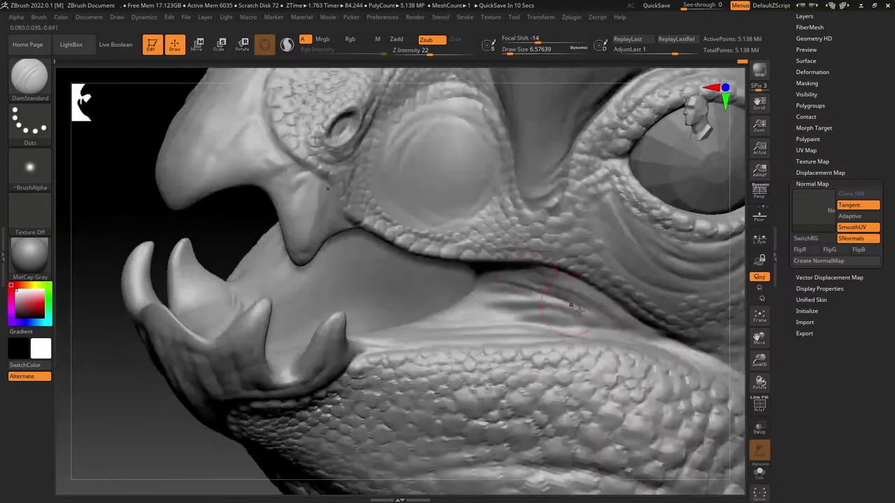
{"action": "mouse_move", "coordinate": [628, 294]}
{"action": "right_mouse_down", "text": "alt"}
{"action": "mouse_move", "coordinate": [506, 296]}
{"action": "mouse_move", "coordinate": [481, 308]}
{"action": "right_mouse_up", "text": "alt"}
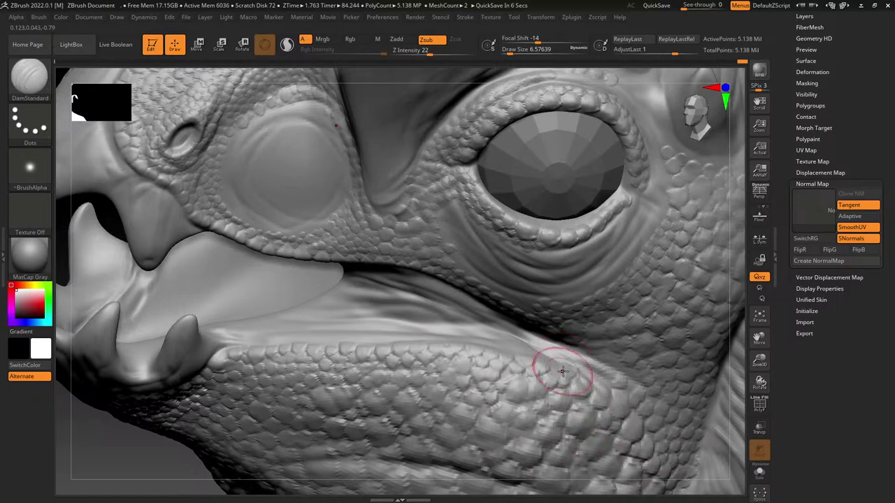
{"action": "key", "text": "ctrl"}
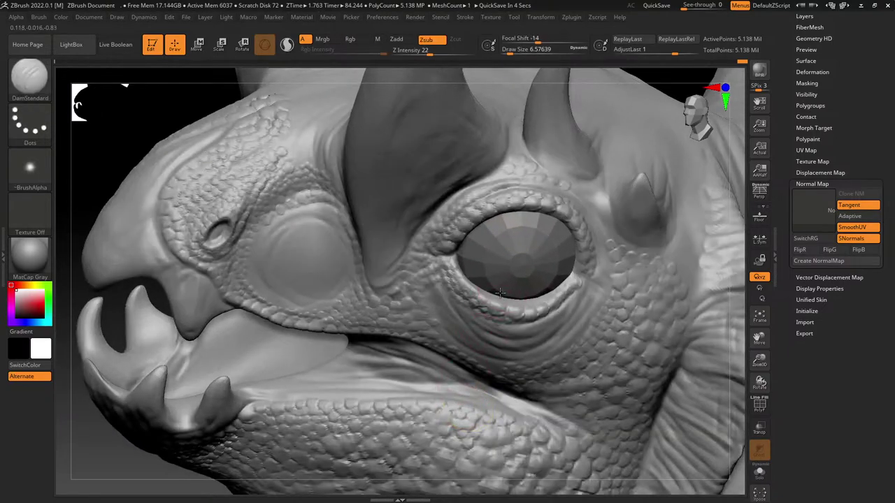
Step: Switch to the Layer brush and set its alpha to ZGrab03 for scales around the eye
{"action": "right_click_drag", "start_coordinate": [447, 280], "coordinate": [420, 266], "text": "ctrl"}
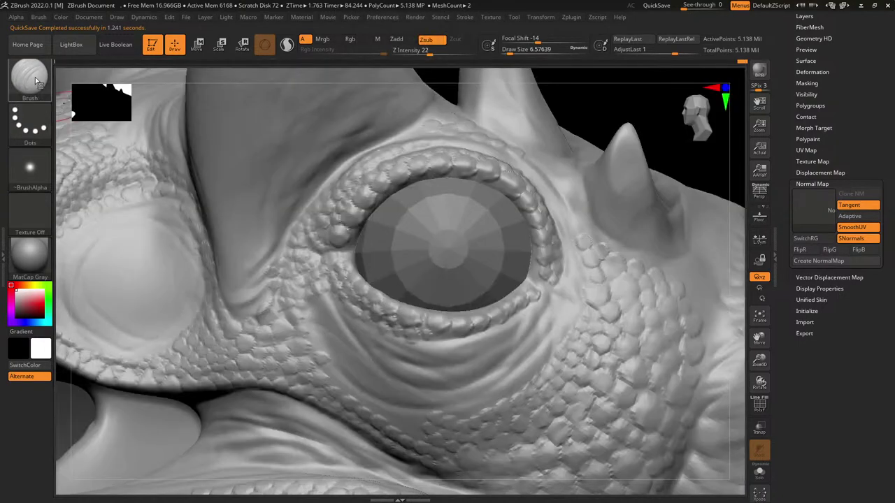
{"action": "left_click", "coordinate": [37, 80]}
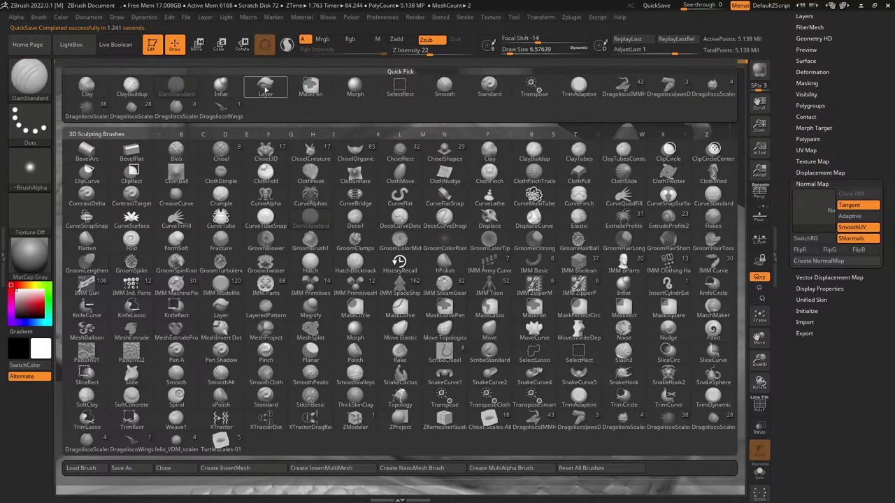
{"action": "left_click", "coordinate": [265, 89]}
{"action": "right_click_drag", "start_coordinate": [453, 360], "coordinate": [451, 297], "text": "alt"}
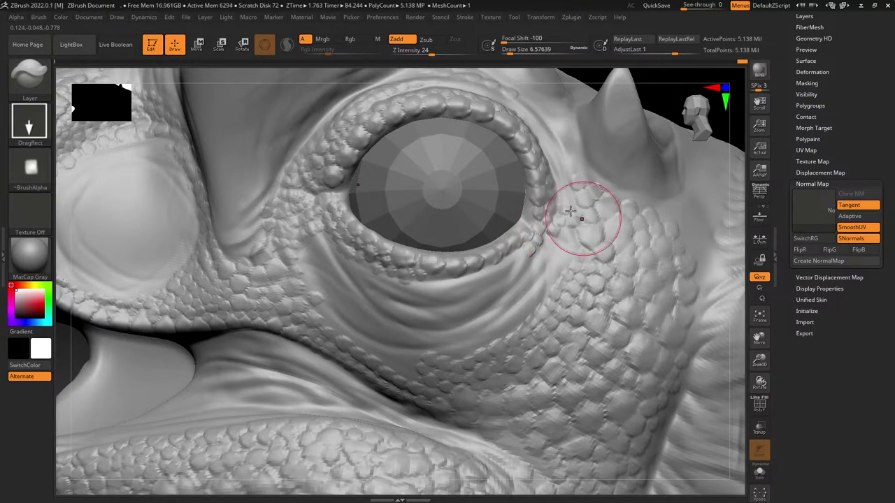
{"action": "right_click_drag", "start_coordinate": [550, 154], "coordinate": [376, 310]}
{"action": "left_click", "coordinate": [40, 169]}
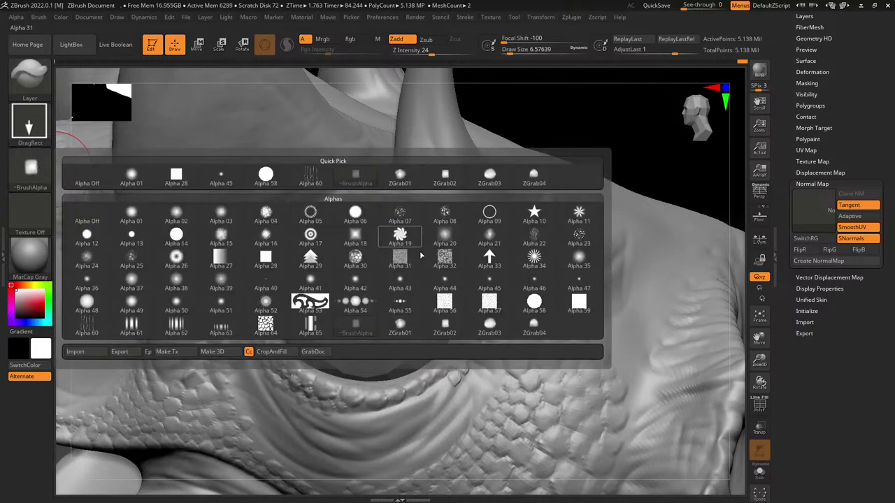
{"action": "left_click", "coordinate": [495, 324]}
Step: Set the alpha to ZGrab04 and stamp small scales behind the outer eye corner and along the upper eyelid
{"action": "right_click_drag", "start_coordinate": [382, 274], "coordinate": [537, 316]}
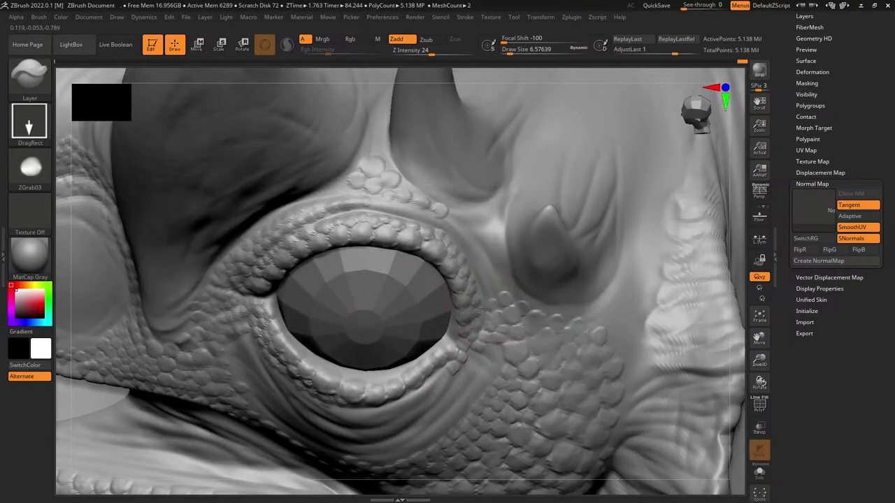
{"action": "left_click", "coordinate": [34, 172]}
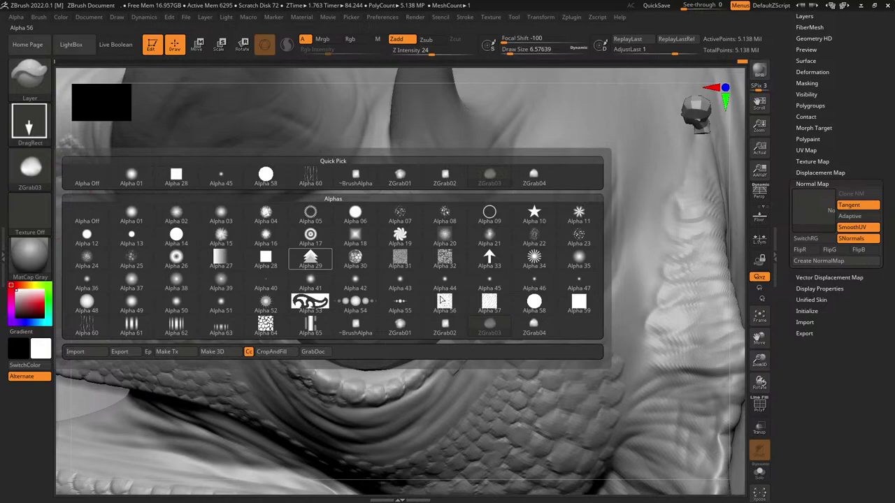
{"action": "left_click", "coordinate": [534, 324]}
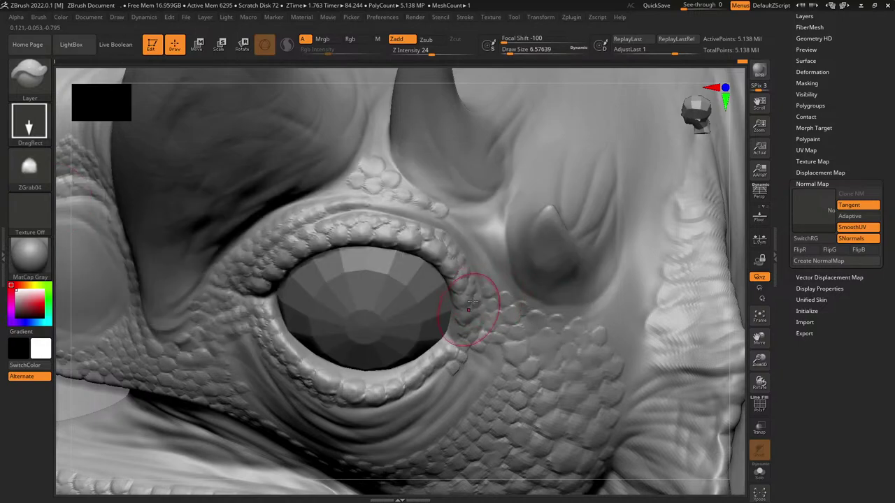
{"action": "left_click_drag", "start_coordinate": [472, 300], "coordinate": [509, 323]}
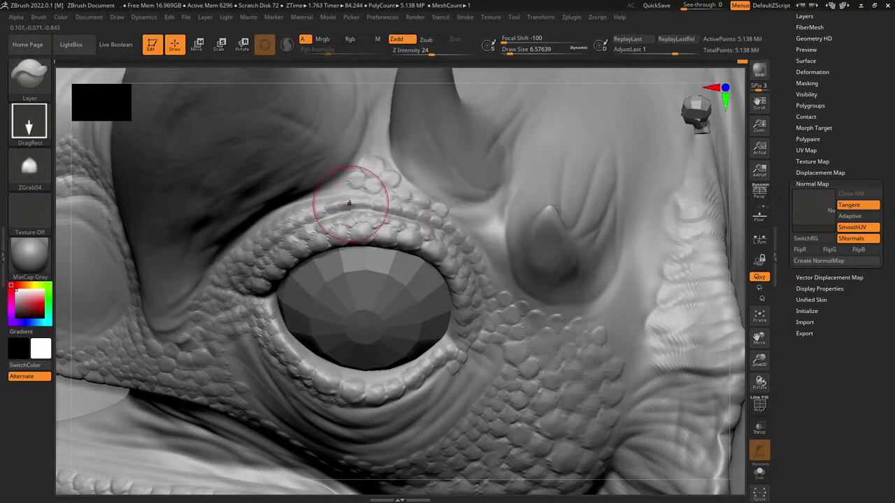
{"action": "mouse_move", "coordinate": [349, 204]}
{"action": "right_mouse_down"}
{"action": "mouse_move", "coordinate": [377, 186]}
{"action": "mouse_move", "coordinate": [330, 175]}
{"action": "right_mouse_up"}
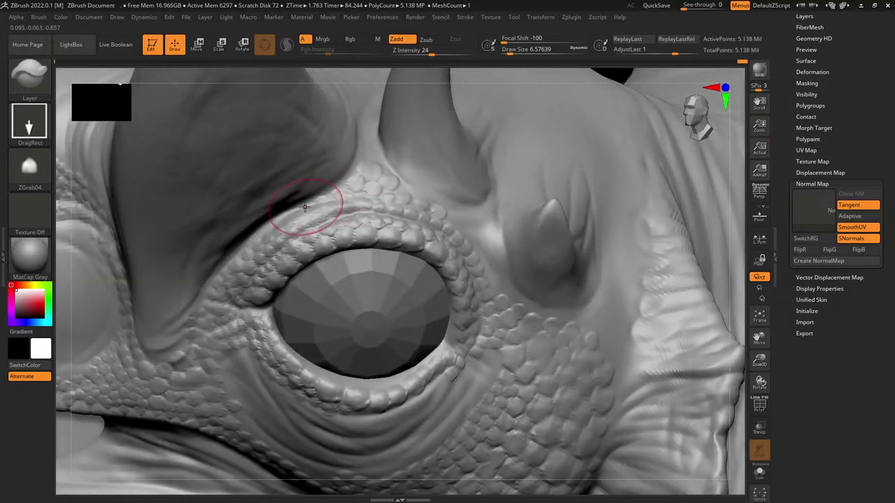
{"action": "left_click_drag", "start_coordinate": [277, 221], "coordinate": [278, 220]}
Step: Stamp scales up the narrow strip between the two brow horns and across the smooth skin toward the small spike
{"action": "left_click_drag", "start_coordinate": [329, 195], "coordinate": [370, 132], "text": "shift"}
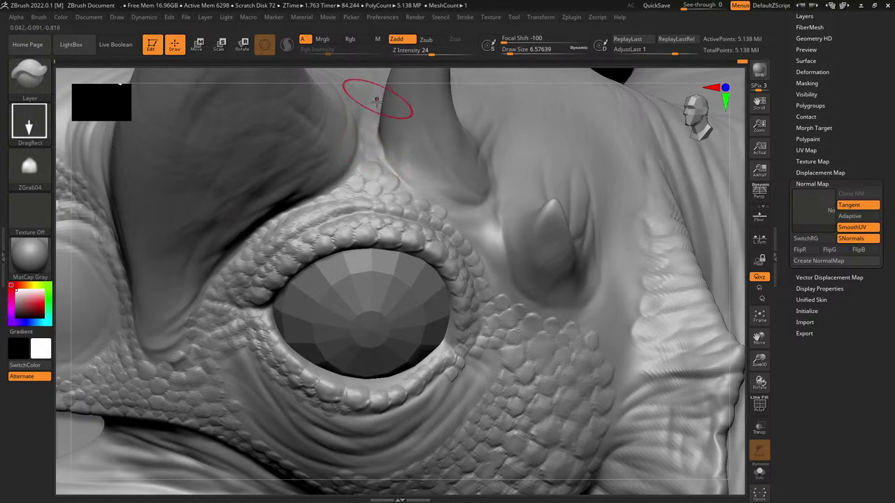
{"action": "left_click_drag", "start_coordinate": [372, 140], "coordinate": [373, 115], "text": "shift"}
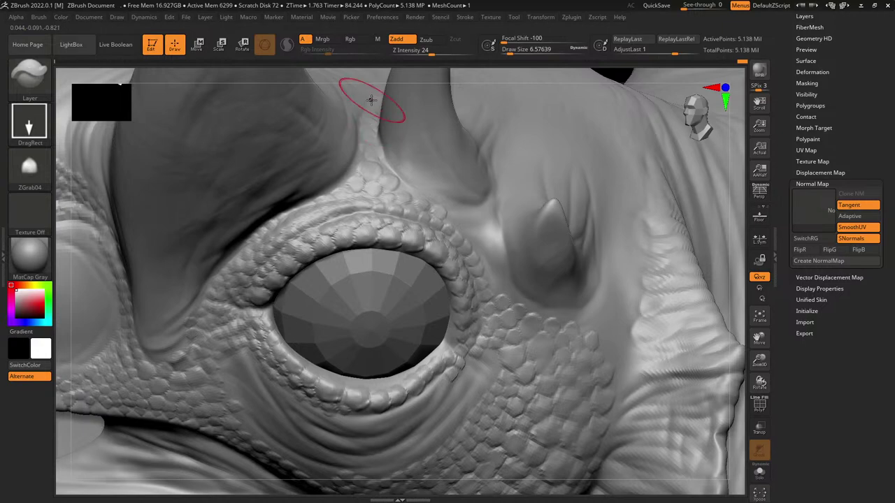
{"action": "right_click_drag", "start_coordinate": [464, 162], "coordinate": [452, 174]}
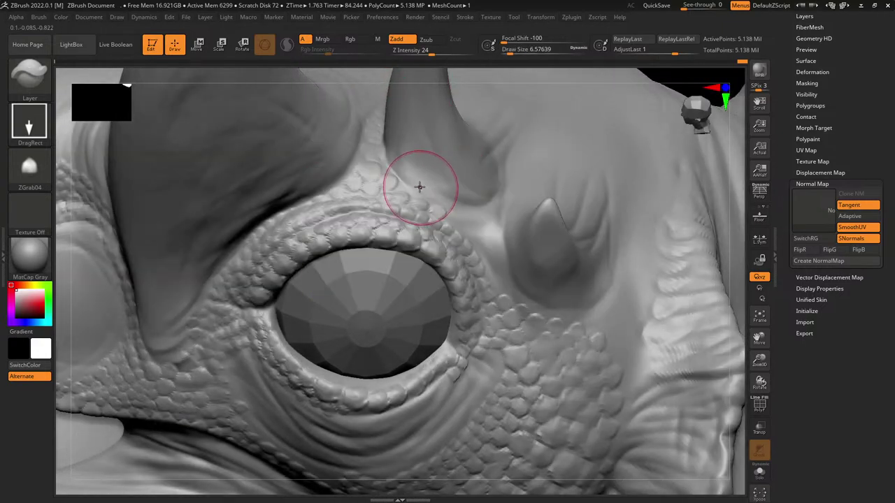
{"action": "mouse_move", "coordinate": [426, 194]}
{"action": "left_mouse_down"}
{"action": "mouse_move", "coordinate": [428, 176]}
{"action": "mouse_move", "coordinate": [451, 178]}
{"action": "left_mouse_up"}
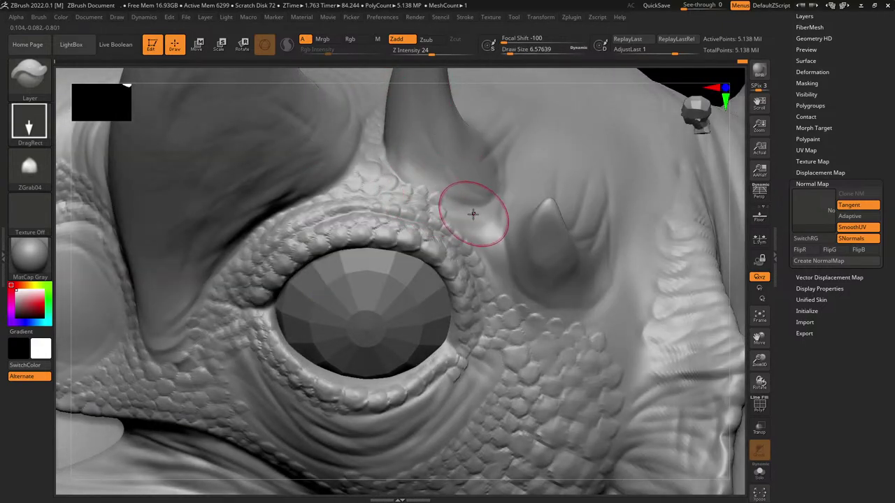
{"action": "left_click_drag", "start_coordinate": [455, 212], "coordinate": [458, 195]}
{"action": "left_click_drag", "start_coordinate": [464, 216], "coordinate": [472, 203]}
{"action": "left_click_drag", "start_coordinate": [476, 224], "coordinate": [485, 209]}
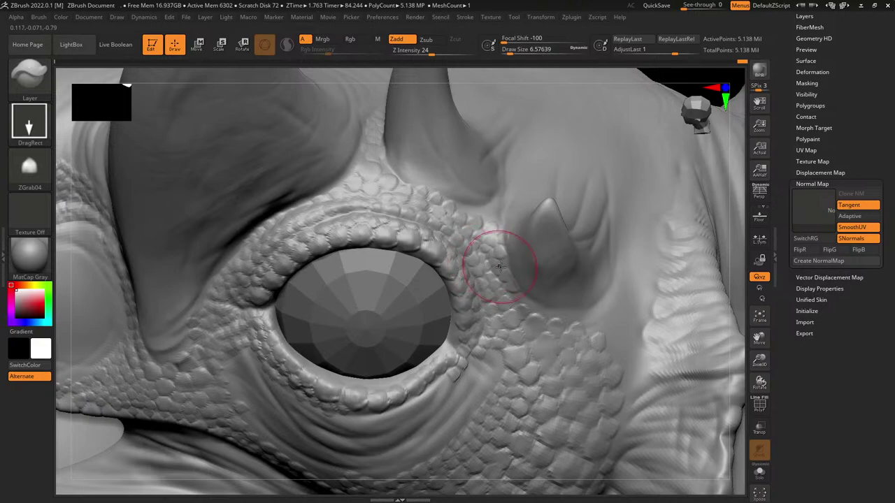
Step: Set the alpha to ZGrab03 and stamp scales below the small spike, around the outer eye corner and under the lower eyelid
{"action": "left_click", "coordinate": [29, 165]}
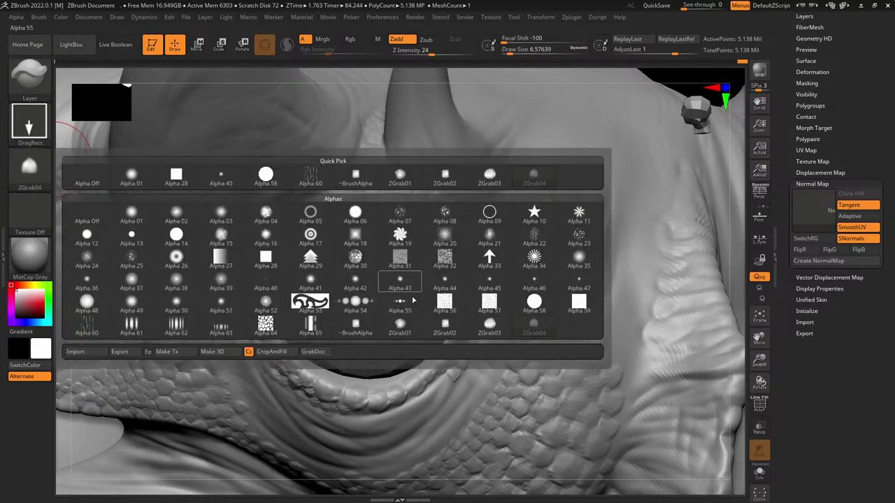
{"action": "left_click", "coordinate": [483, 333]}
{"action": "right_click_drag", "start_coordinate": [445, 335], "coordinate": [452, 282]}
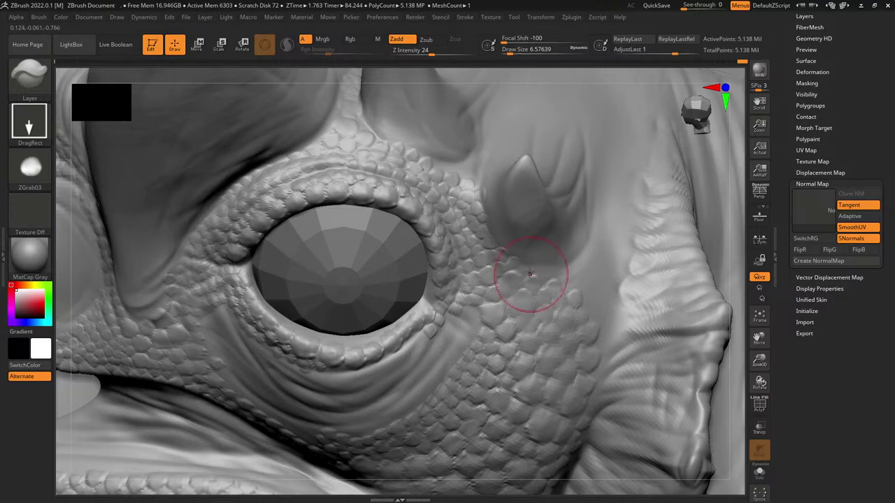
{"action": "right_click_drag", "start_coordinate": [456, 337], "coordinate": [410, 299]}
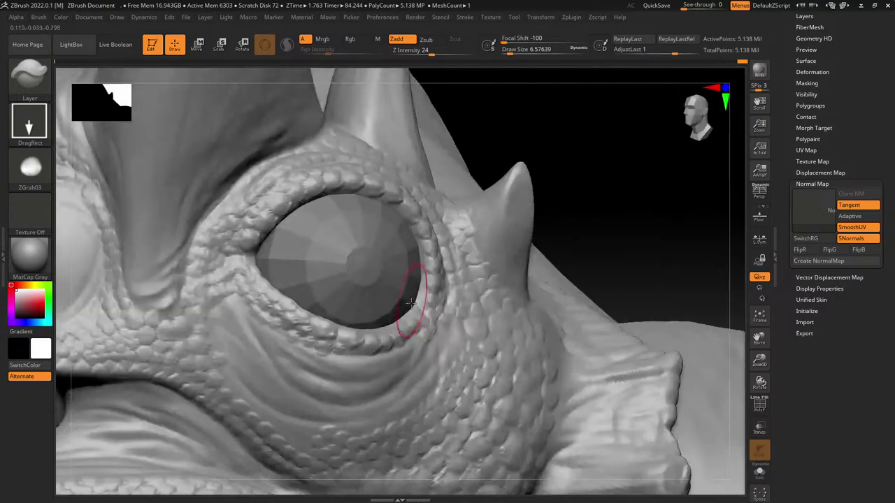
{"action": "right_click_drag", "start_coordinate": [412, 344], "coordinate": [404, 347]}
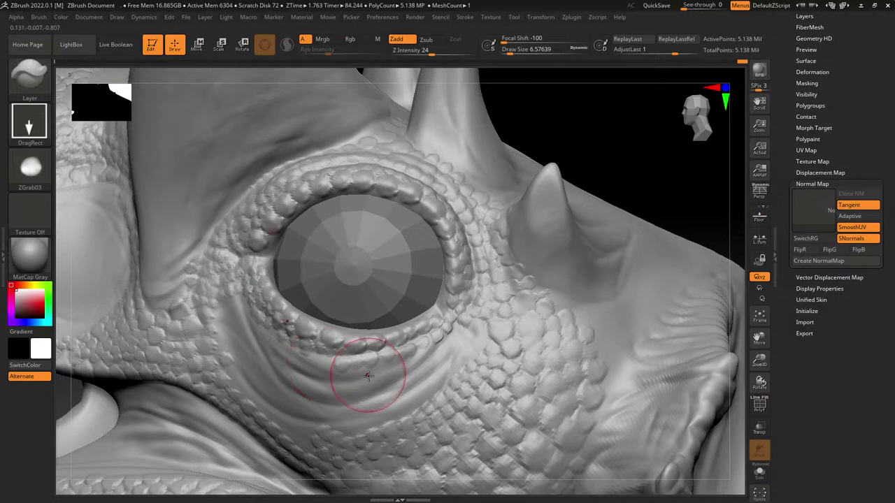
Step: Stamp small scales along the lower eyelid folds toward the inner corner of the eye
{"action": "mouse_move", "coordinate": [316, 352]}
{"action": "right_mouse_down", "text": "alt"}
{"action": "mouse_move", "coordinate": [450, 293]}
{"action": "mouse_move", "coordinate": [413, 331]}
{"action": "right_mouse_up", "text": "alt"}
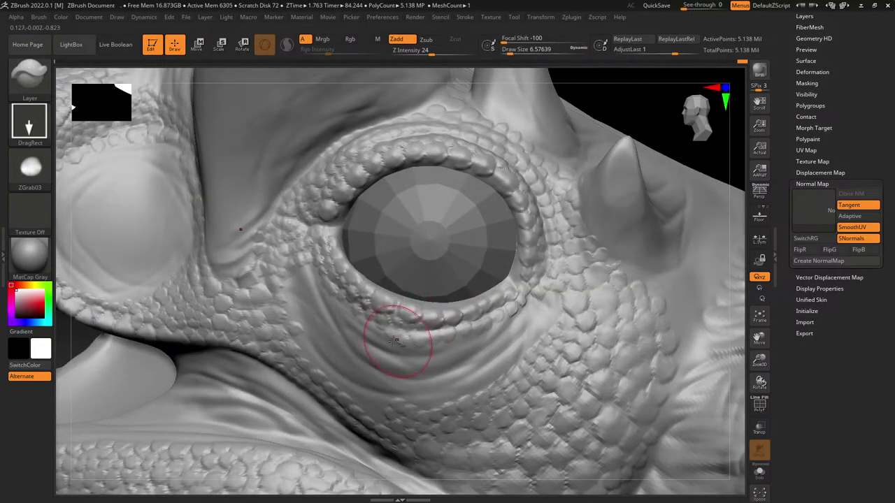
{"action": "left_click_drag", "start_coordinate": [365, 324], "coordinate": [350, 337]}
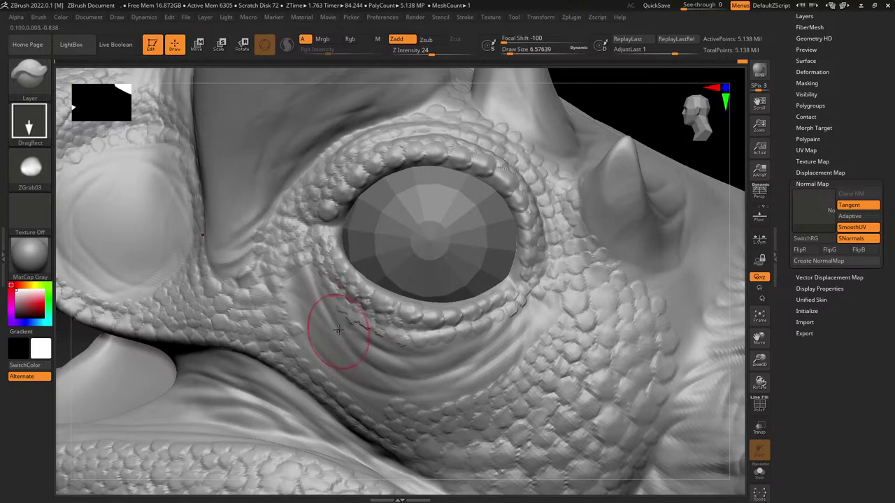
{"action": "left_click_drag", "start_coordinate": [319, 301], "coordinate": [318, 302]}
{"action": "mouse_move", "coordinate": [313, 268]}
{"action": "left_mouse_down"}
{"action": "mouse_move", "coordinate": [310, 291]}
{"action": "mouse_move", "coordinate": [301, 288]}
{"action": "mouse_move", "coordinate": [310, 301]}
{"action": "mouse_move", "coordinate": [288, 296]}
{"action": "left_mouse_up"}
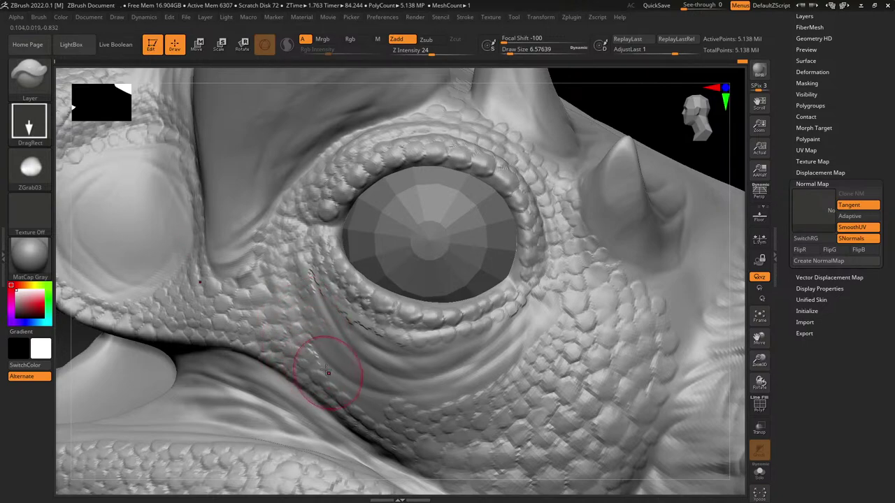
Step: Fill the remaining smooth wrinkles below the eye with scales, using the ~BrushAlpha alpha to blend into the cheek scales
{"action": "right_click_drag", "start_coordinate": [378, 374], "coordinate": [306, 338], "text": "alt"}
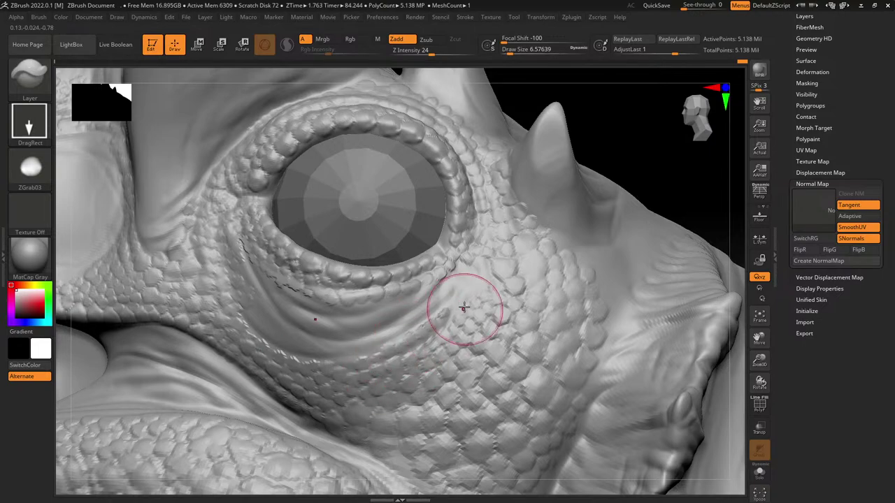
{"action": "left_click_drag", "start_coordinate": [492, 272], "coordinate": [420, 305]}
{"action": "right_click_drag", "start_coordinate": [414, 306], "coordinate": [378, 320]}
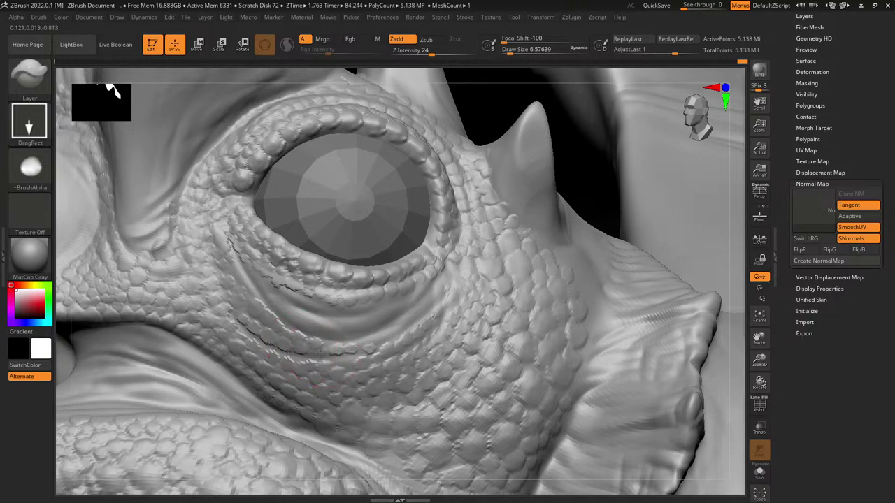
{"action": "left_click_drag", "start_coordinate": [360, 366], "coordinate": [335, 359]}
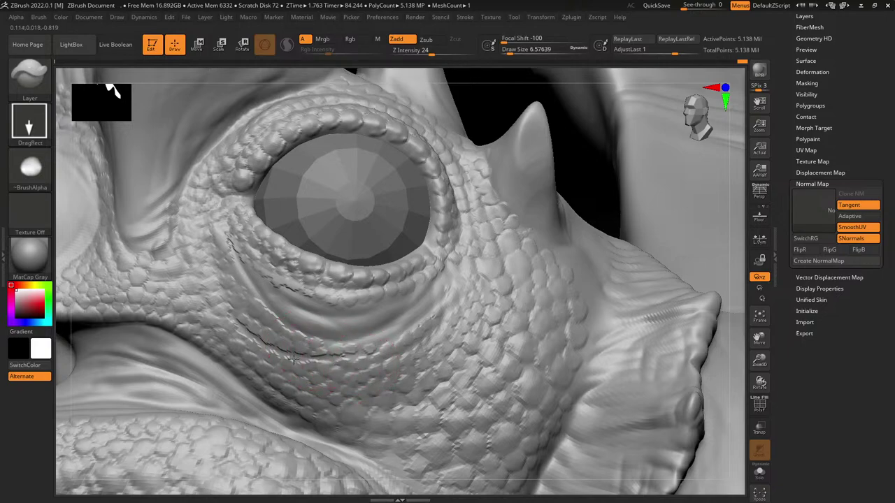
{"action": "right_click_drag", "start_coordinate": [227, 277], "coordinate": [245, 274]}
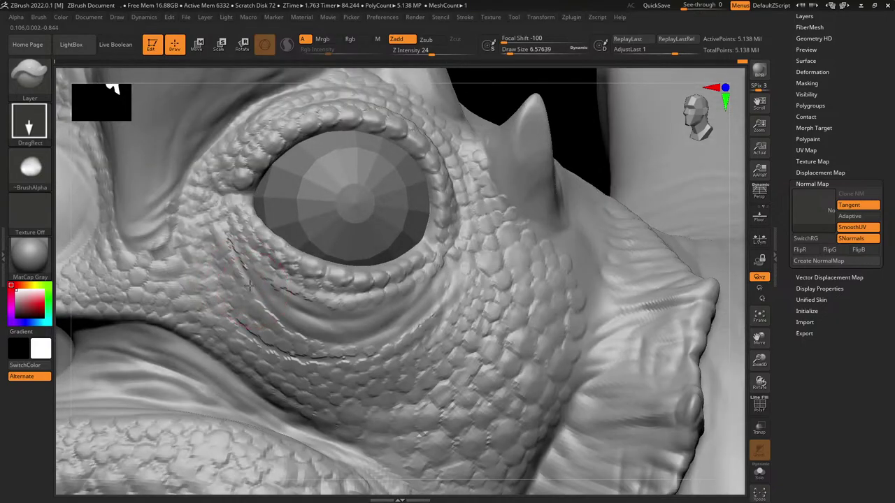
{"action": "left_click_drag", "start_coordinate": [274, 301], "coordinate": [302, 322]}
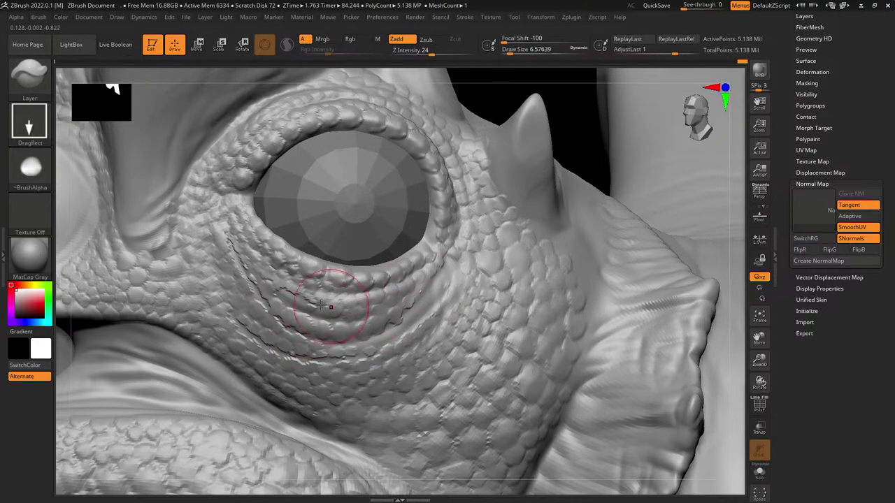
Step: Stamp clusters of rounded scales behind the small brow spikes, across the smooth skin toward the head frill
{"action": "right_click_drag", "start_coordinate": [354, 204], "coordinate": [347, 374], "text": "alt"}
{"action": "right_click_drag", "start_coordinate": [482, 262], "coordinate": [400, 365]}
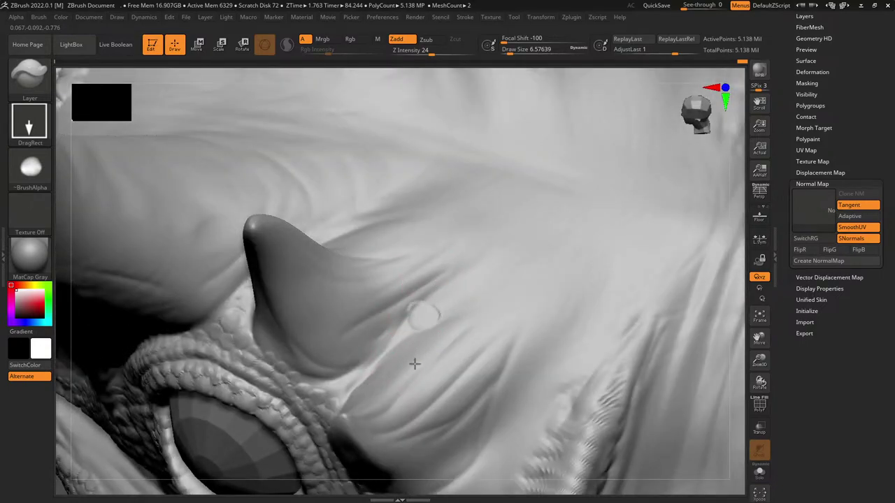
{"action": "left_click_drag", "start_coordinate": [444, 302], "coordinate": [463, 322]}
{"action": "left_click_drag", "start_coordinate": [459, 278], "coordinate": [476, 290]}
{"action": "mouse_move", "coordinate": [472, 259]}
{"action": "left_mouse_down"}
{"action": "mouse_move", "coordinate": [503, 292]}
{"action": "mouse_move", "coordinate": [509, 275]}
{"action": "left_mouse_up"}
{"action": "mouse_move", "coordinate": [480, 305]}
{"action": "left_mouse_down"}
{"action": "mouse_move", "coordinate": [492, 315]}
{"action": "mouse_move", "coordinate": [465, 326]}
{"action": "mouse_move", "coordinate": [473, 316]}
{"action": "mouse_move", "coordinate": [519, 314]}
{"action": "mouse_move", "coordinate": [551, 300]}
{"action": "mouse_move", "coordinate": [562, 321]}
{"action": "mouse_move", "coordinate": [547, 358]}
{"action": "mouse_move", "coordinate": [566, 388]}
{"action": "mouse_move", "coordinate": [534, 435]}
{"action": "mouse_move", "coordinate": [539, 405]}
{"action": "mouse_move", "coordinate": [587, 395]}
{"action": "mouse_move", "coordinate": [592, 356]}
{"action": "mouse_move", "coordinate": [569, 304]}
{"action": "mouse_move", "coordinate": [577, 265]}
{"action": "mouse_move", "coordinate": [545, 299]}
{"action": "mouse_move", "coordinate": [513, 283]}
{"action": "mouse_move", "coordinate": [559, 252]}
{"action": "mouse_move", "coordinate": [575, 325]}
{"action": "left_mouse_up"}
{"action": "mouse_move", "coordinate": [586, 284]}
{"action": "left_mouse_down"}
{"action": "mouse_move", "coordinate": [583, 326]}
{"action": "mouse_move", "coordinate": [597, 357]}
{"action": "left_mouse_up"}
{"action": "left_click_drag", "start_coordinate": [610, 316], "coordinate": [617, 370]}
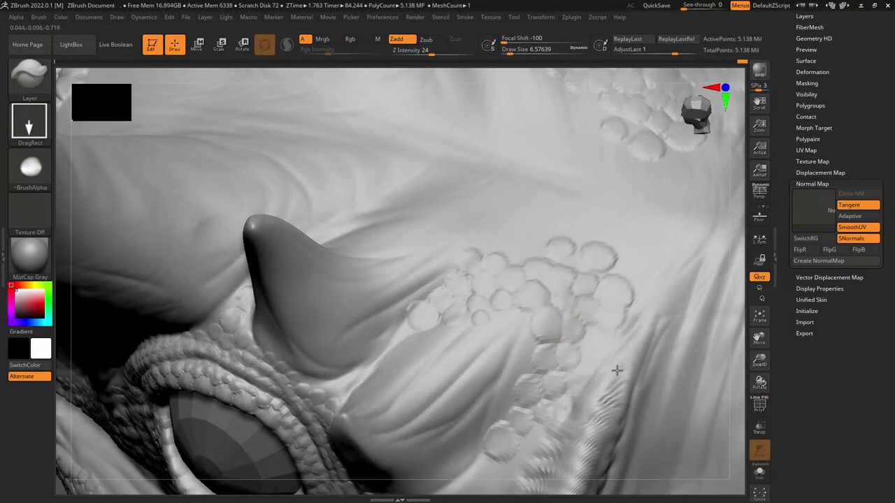
{"action": "mouse_move", "coordinate": [591, 343]}
{"action": "left_mouse_down"}
{"action": "mouse_move", "coordinate": [608, 358]}
{"action": "mouse_move", "coordinate": [585, 410]}
{"action": "left_mouse_up"}
Step: Set the alpha to ZGrab04 and stamp larger scales along the head's centerline, from the frill forward between the horns
{"action": "right_click_drag", "start_coordinate": [514, 368], "coordinate": [480, 341], "text": "ctrl"}
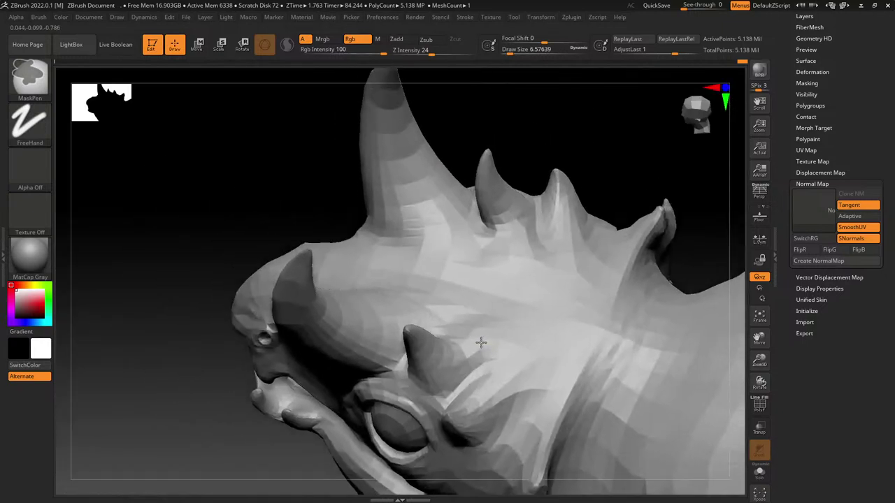
{"action": "right_click_drag", "start_coordinate": [500, 308], "coordinate": [494, 364], "text": "shift"}
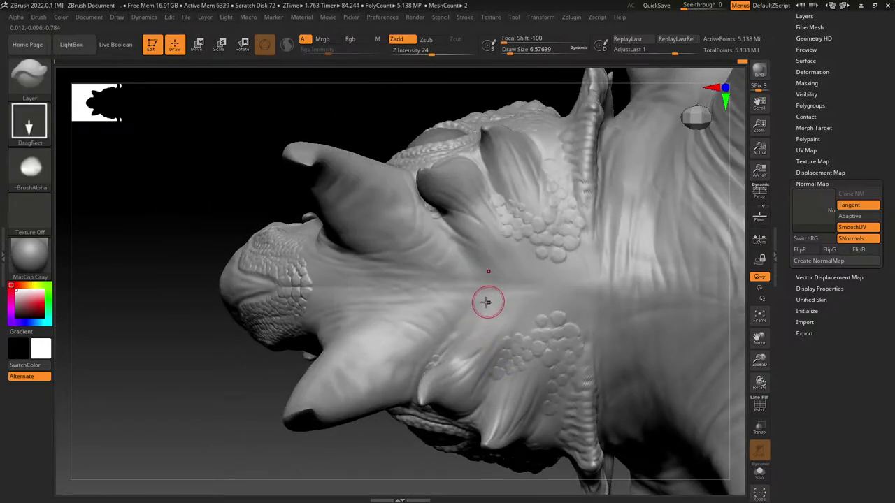
{"action": "left_click", "coordinate": [36, 183]}
{"action": "left_click", "coordinate": [545, 316]}
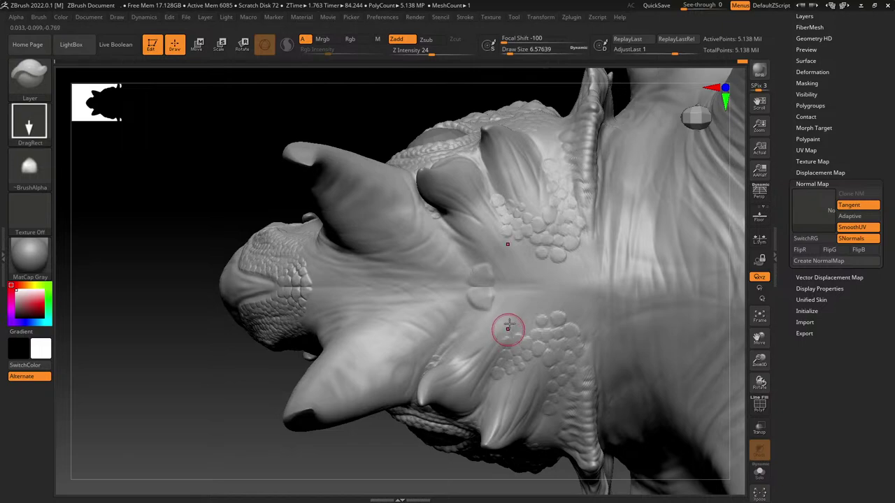
{"action": "left_click_drag", "start_coordinate": [502, 300], "coordinate": [516, 316]}
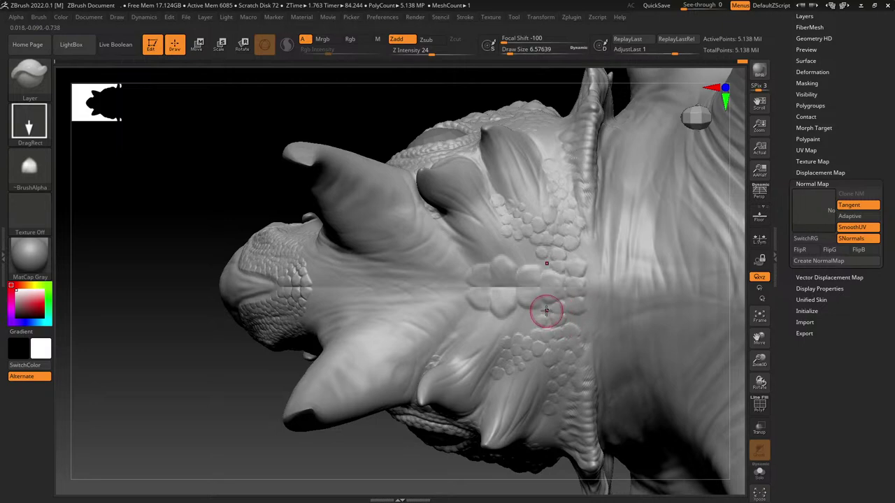
{"action": "left_click_drag", "start_coordinate": [527, 328], "coordinate": [536, 355]}
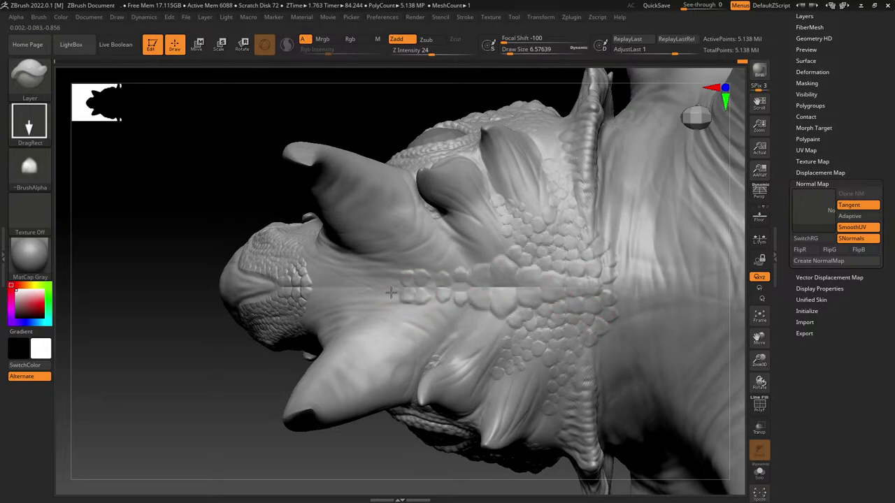
{"action": "left_click_drag", "start_coordinate": [395, 292], "coordinate": [360, 302]}
Step: Fill the forehead with scales between the large horns and around their bases, joining the snout scales to those on the crown
{"action": "right_click_drag", "start_coordinate": [388, 259], "coordinate": [490, 261]}
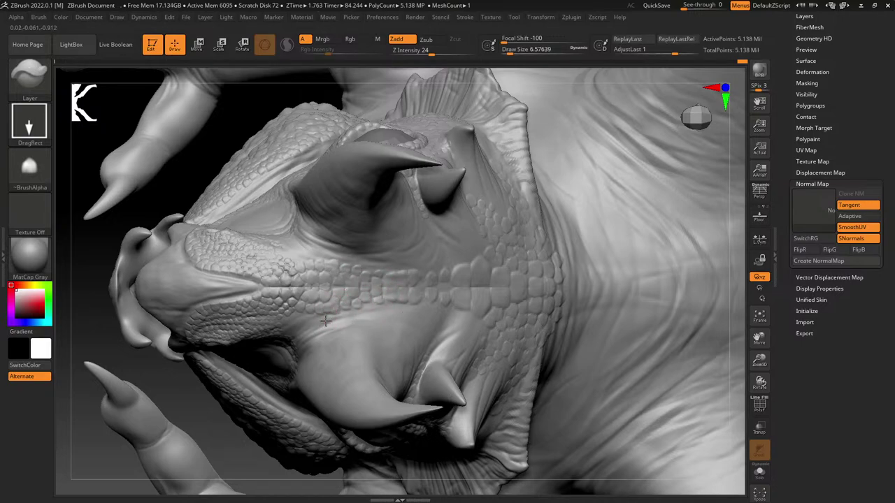
{"action": "right_click_drag", "start_coordinate": [325, 320], "coordinate": [303, 323]}
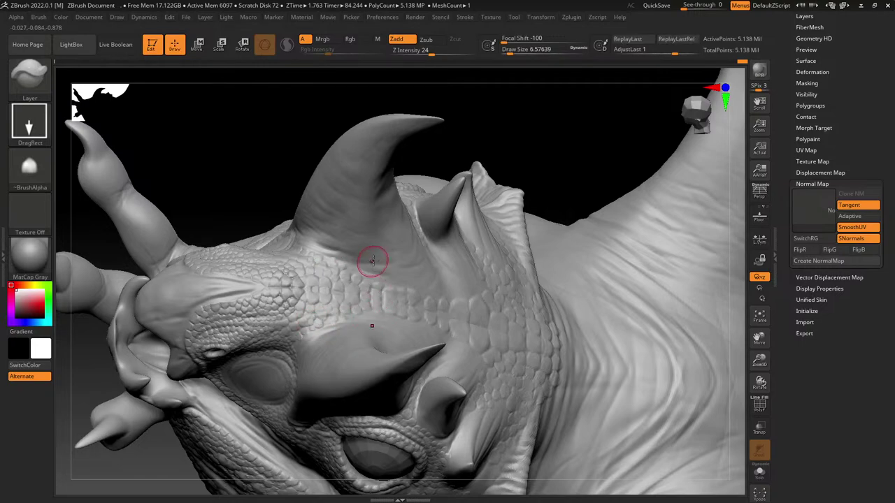
{"action": "mouse_move", "coordinate": [372, 262]}
{"action": "right_mouse_down"}
{"action": "mouse_move", "coordinate": [322, 305]}
{"action": "mouse_move", "coordinate": [312, 386]}
{"action": "right_mouse_up"}
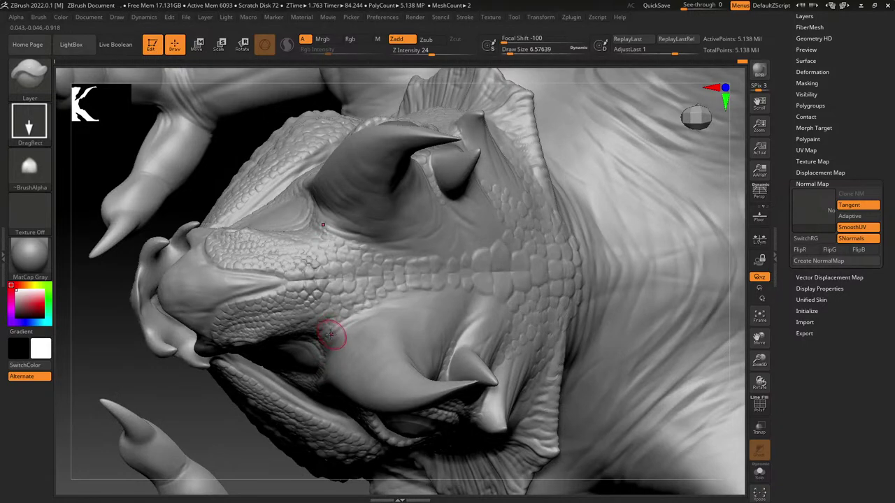
{"action": "right_click_drag", "start_coordinate": [345, 328], "coordinate": [382, 305]}
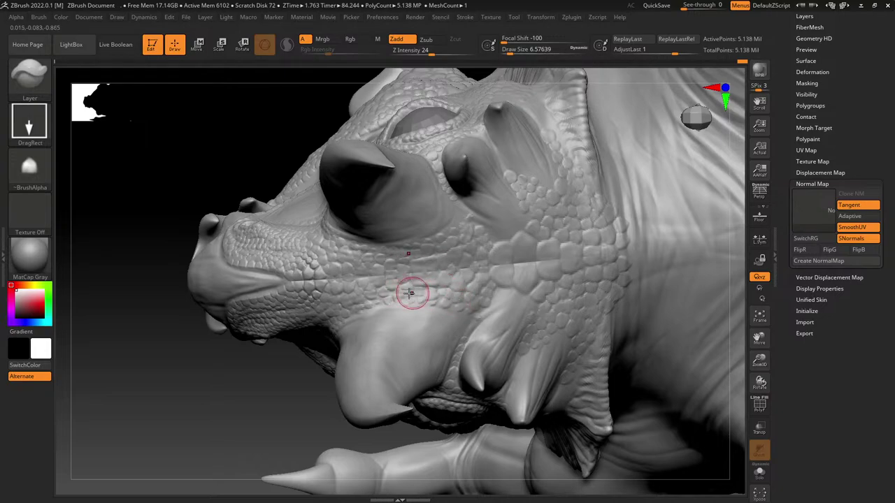
{"action": "mouse_move", "coordinate": [592, 248]}
{"action": "right_mouse_down"}
{"action": "mouse_move", "coordinate": [519, 301]}
{"action": "mouse_move", "coordinate": [519, 291]}
{"action": "right_mouse_up"}
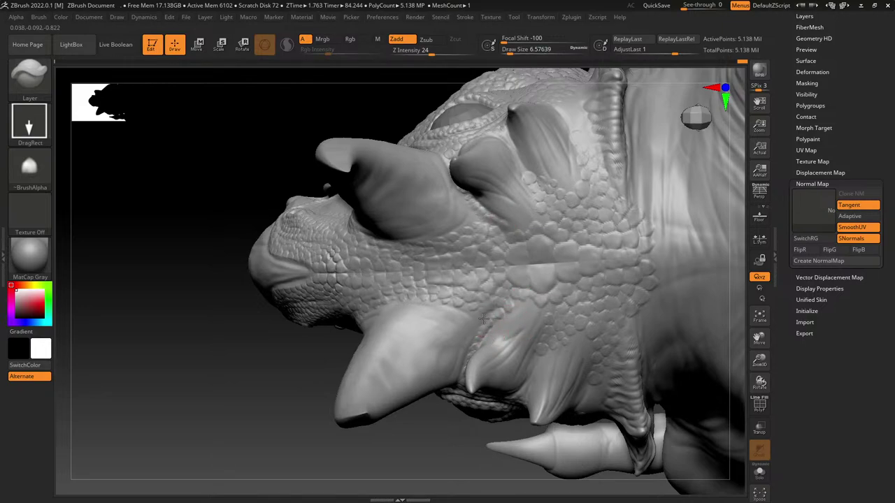
{"action": "mouse_move", "coordinate": [517, 348]}
{"action": "right_mouse_down"}
{"action": "mouse_move", "coordinate": [558, 396]}
{"action": "mouse_move", "coordinate": [530, 389]}
{"action": "right_mouse_up"}
{"action": "mouse_move", "coordinate": [545, 458]}
{"action": "right_mouse_down", "text": "alt"}
{"action": "mouse_move", "coordinate": [534, 268]}
{"action": "mouse_move", "coordinate": [509, 407]}
{"action": "mouse_move", "coordinate": [537, 426]}
{"action": "right_mouse_up", "text": "alt"}
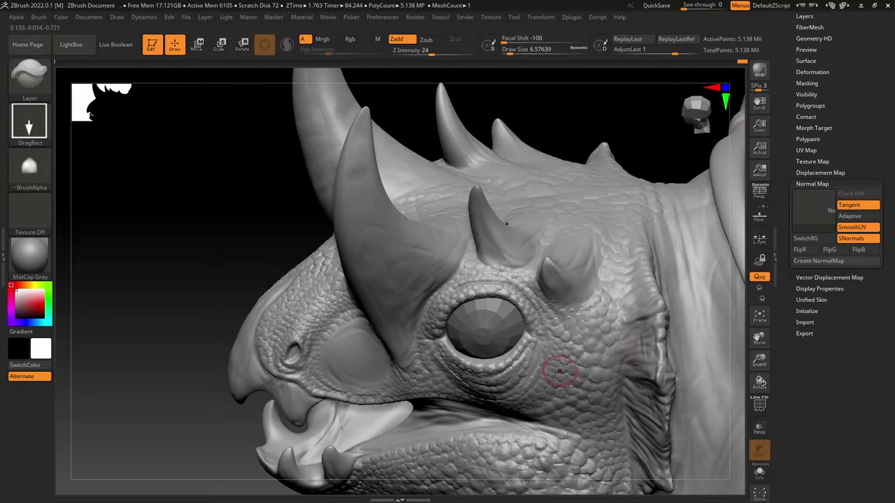
Step: Try stamping the Alpha 64 scale pattern on the smooth round patch behind the nostril and along its upper rim
{"action": "mouse_move", "coordinate": [534, 378]}
{"action": "right_mouse_down"}
{"action": "mouse_move", "coordinate": [510, 405]}
{"action": "mouse_move", "coordinate": [472, 413]}
{"action": "mouse_move", "coordinate": [411, 313]}
{"action": "right_mouse_up"}
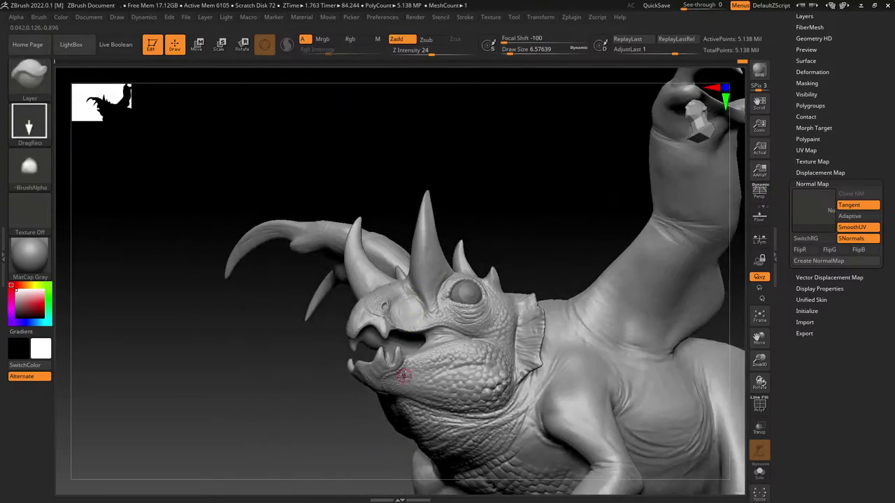
{"action": "right_click_drag", "start_coordinate": [403, 376], "coordinate": [372, 458], "text": "ctrl"}
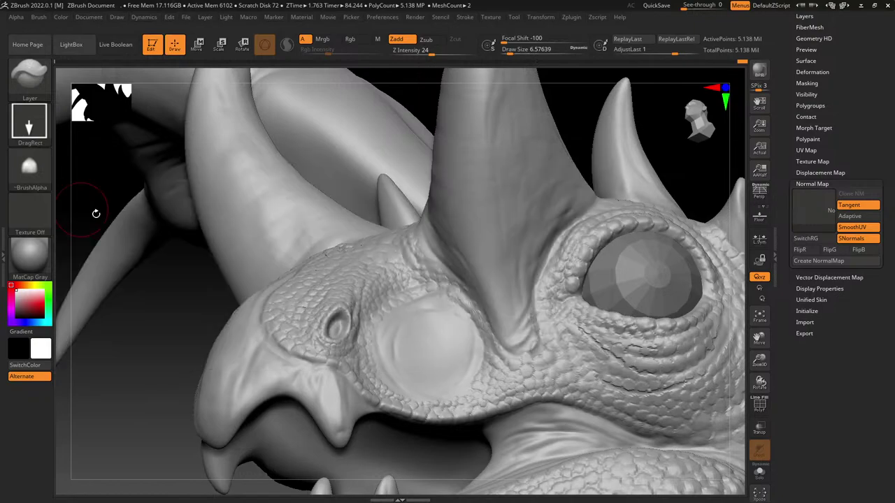
{"action": "left_click", "coordinate": [29, 167]}
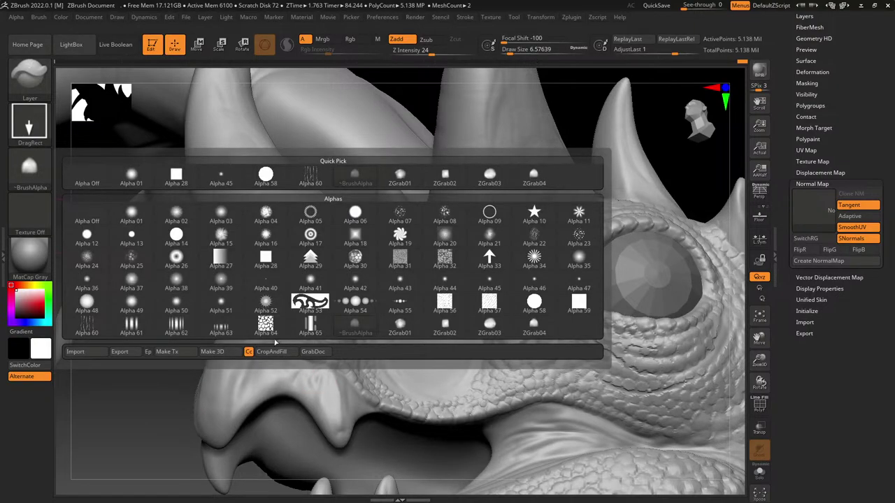
{"action": "left_click", "coordinate": [279, 326]}
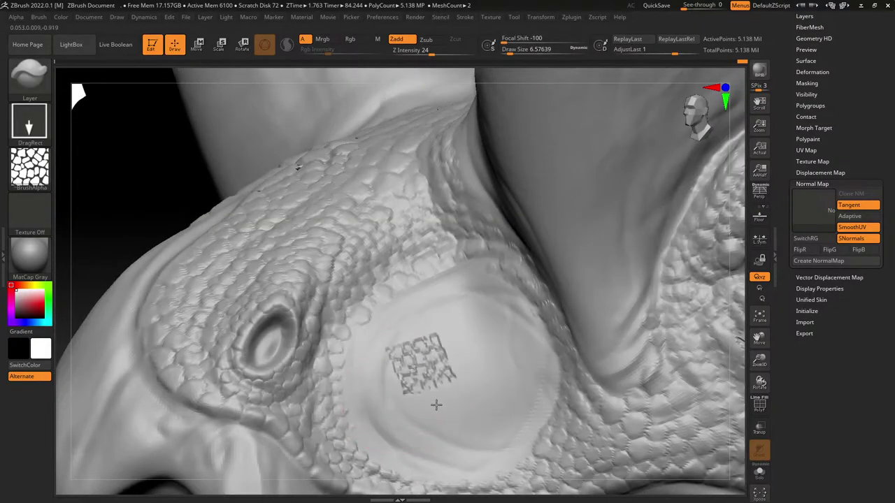
{"action": "left_click_drag", "start_coordinate": [435, 405], "coordinate": [416, 440]}
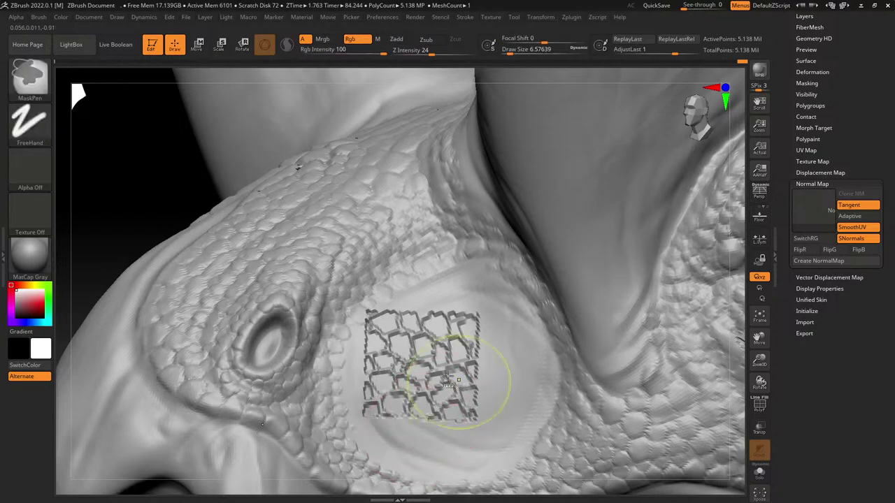
{"action": "left_click_drag", "start_coordinate": [422, 380], "coordinate": [433, 369], "text": "shift"}
{"action": "key", "text": "ctrl+z"}
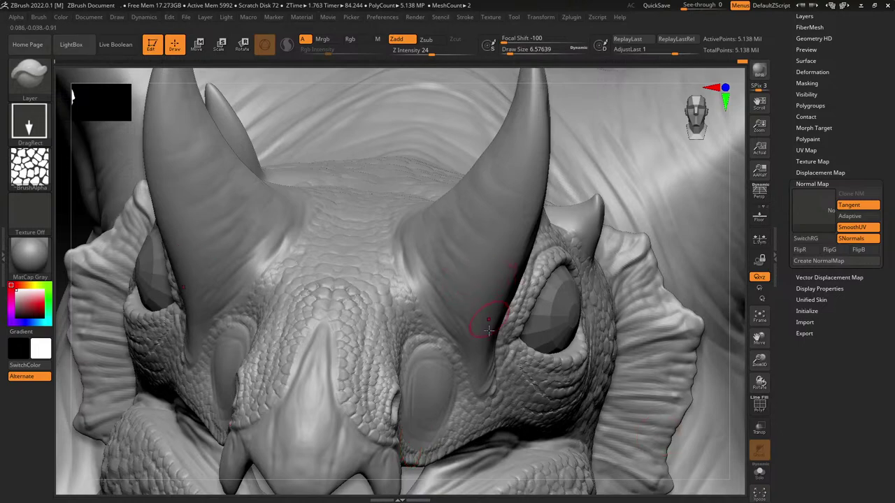
{"action": "mouse_move", "coordinate": [467, 386]}
{"action": "right_mouse_down", "text": "alt"}
{"action": "mouse_move", "coordinate": [515, 242]}
{"action": "mouse_move", "coordinate": [475, 265]}
{"action": "mouse_move", "coordinate": [422, 196]}
{"action": "right_mouse_up", "text": "alt"}
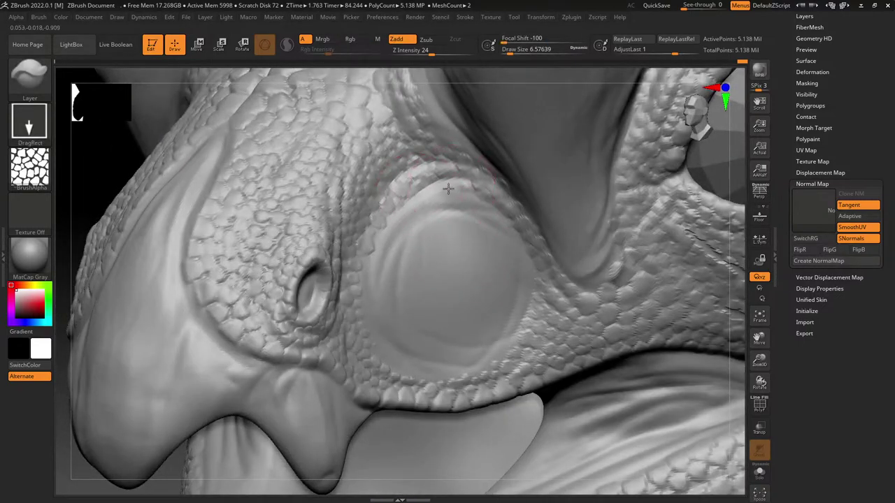
{"action": "left_click_drag", "start_coordinate": [448, 188], "coordinate": [446, 209]}
{"action": "key", "text": "ctrl+z"}
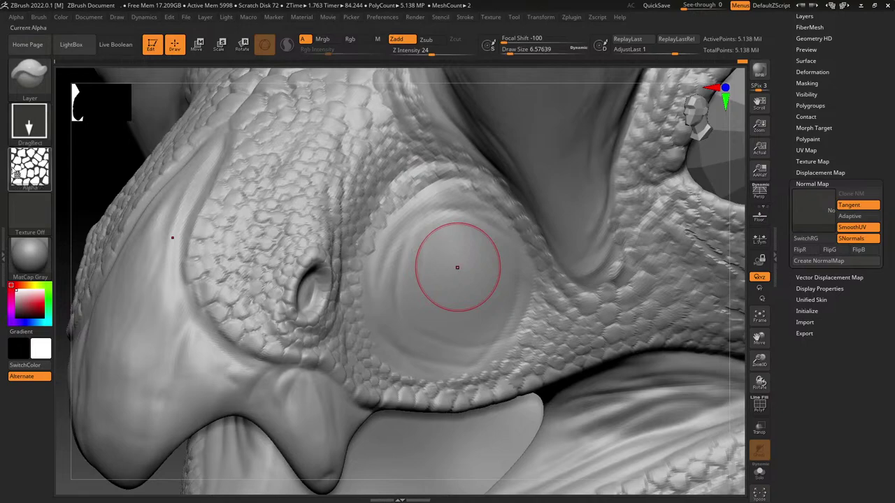
Step: Set the alpha to ZGrab03 and stamp a small scale on the upper rim of the round patch behind the nostril
{"action": "left_click", "coordinate": [29, 168]}
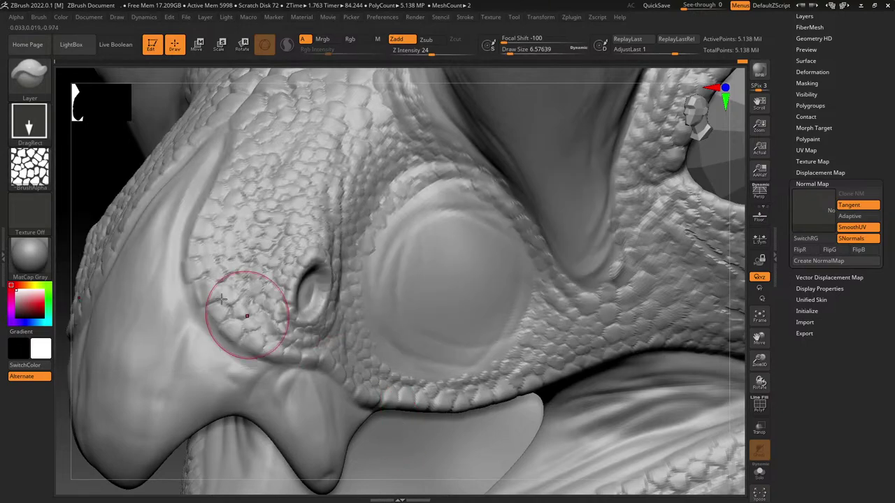
{"action": "left_click", "coordinate": [29, 168]}
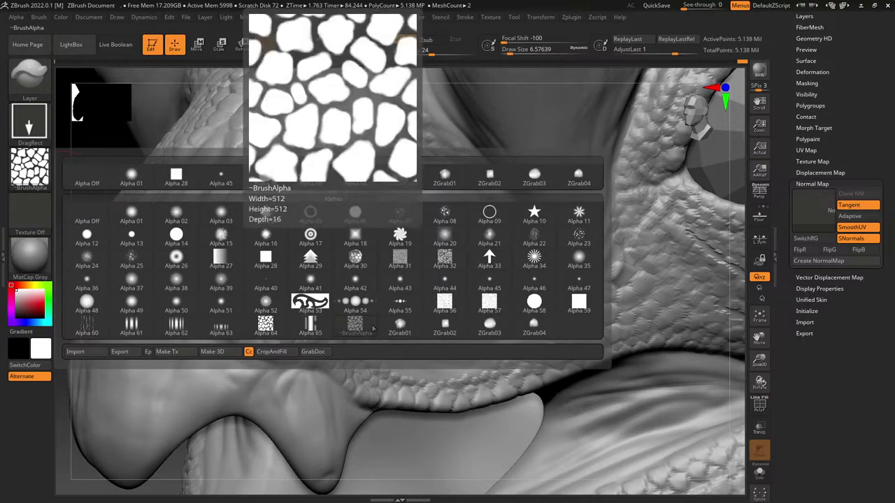
{"action": "left_click", "coordinate": [490, 328]}
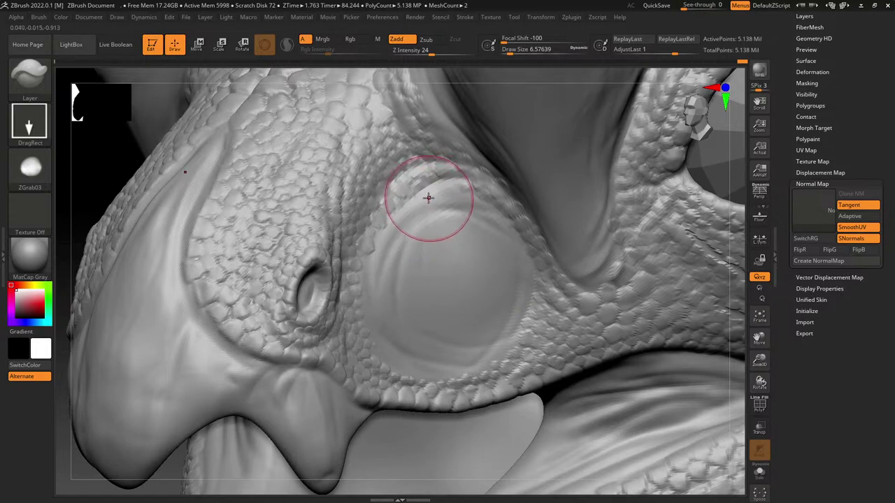
{"action": "left_click_drag", "start_coordinate": [439, 198], "coordinate": [446, 202]}
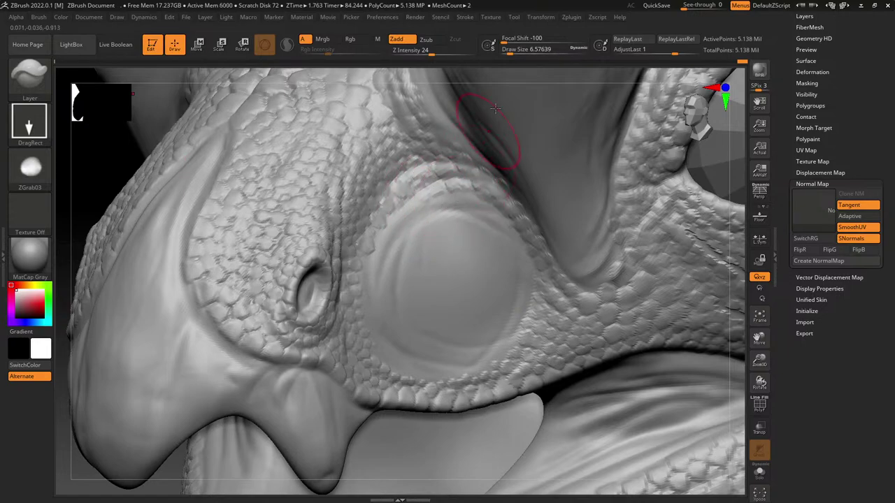
Step: Try stamping scales on the patch's upper rim with a Z Intensity of 38
{"action": "left_click_drag", "start_coordinate": [431, 52], "coordinate": [442, 51]}
{"action": "left_click_drag", "start_coordinate": [469, 201], "coordinate": [475, 206]}
{"action": "left_click_drag", "start_coordinate": [454, 199], "coordinate": [459, 207]}
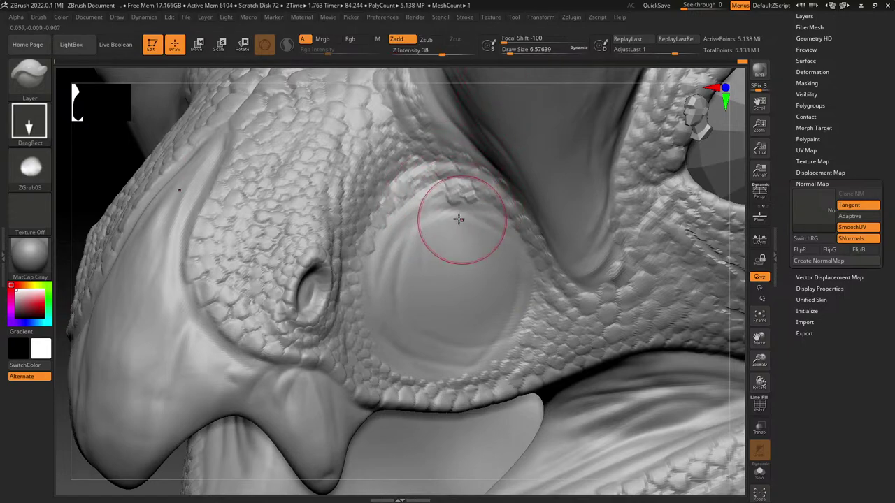
Step: Set the Z Intensity to 29, undo the test stamps, and ring the smooth round patch behind the nostril with small scales
{"action": "left_click_drag", "start_coordinate": [436, 54], "coordinate": [429, 54]}
{"action": "key", "text": "ctrl+z"}
{"action": "key", "text": "ctrl+z"}
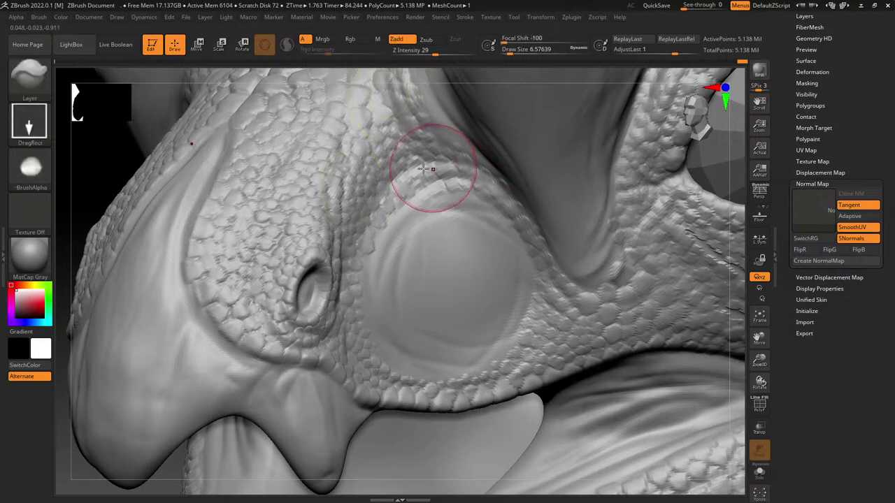
{"action": "right_click_drag", "start_coordinate": [397, 160], "coordinate": [386, 189]}
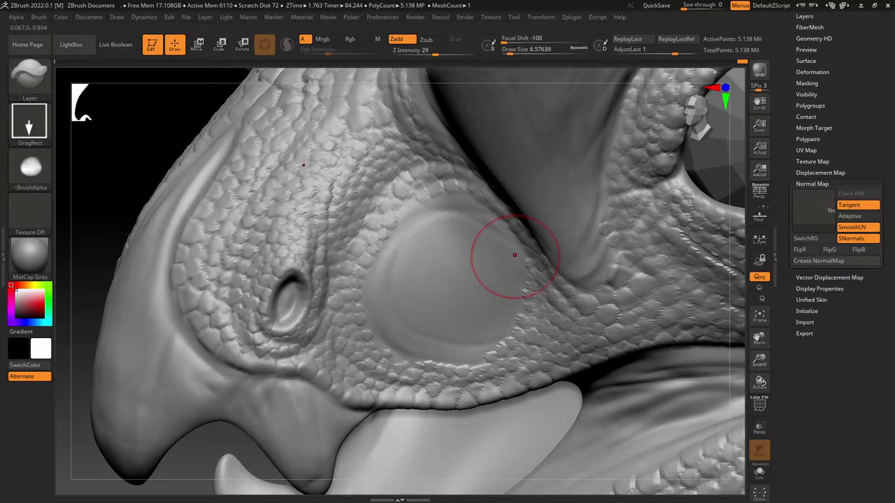
{"action": "right_click_drag", "start_coordinate": [410, 230], "coordinate": [418, 198]}
{"action": "left_click_drag", "start_coordinate": [521, 254], "coordinate": [538, 249]}
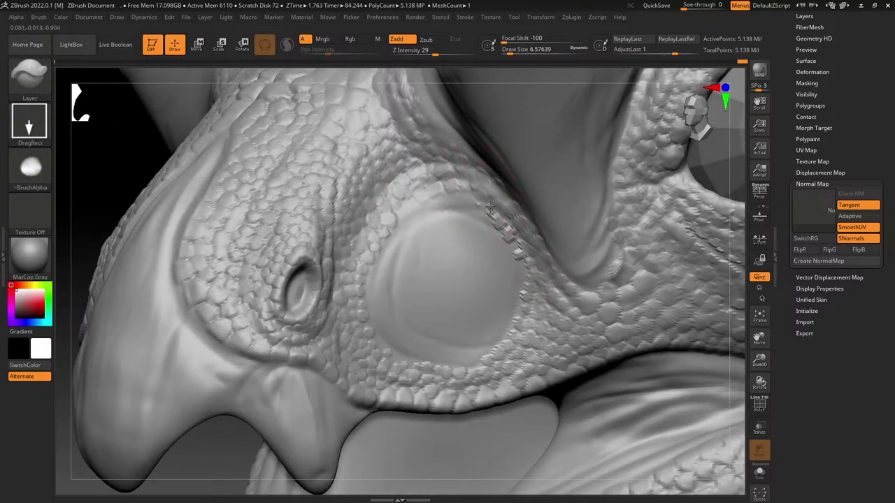
{"action": "mouse_move", "coordinate": [491, 207]}
{"action": "left_mouse_down"}
{"action": "mouse_move", "coordinate": [459, 200]}
{"action": "mouse_move", "coordinate": [426, 214]}
{"action": "mouse_move", "coordinate": [415, 203]}
{"action": "mouse_move", "coordinate": [406, 211]}
{"action": "mouse_move", "coordinate": [424, 214]}
{"action": "mouse_move", "coordinate": [421, 206]}
{"action": "mouse_move", "coordinate": [418, 225]}
{"action": "mouse_move", "coordinate": [371, 269]}
{"action": "mouse_move", "coordinate": [378, 279]}
{"action": "mouse_move", "coordinate": [369, 291]}
{"action": "left_mouse_up"}
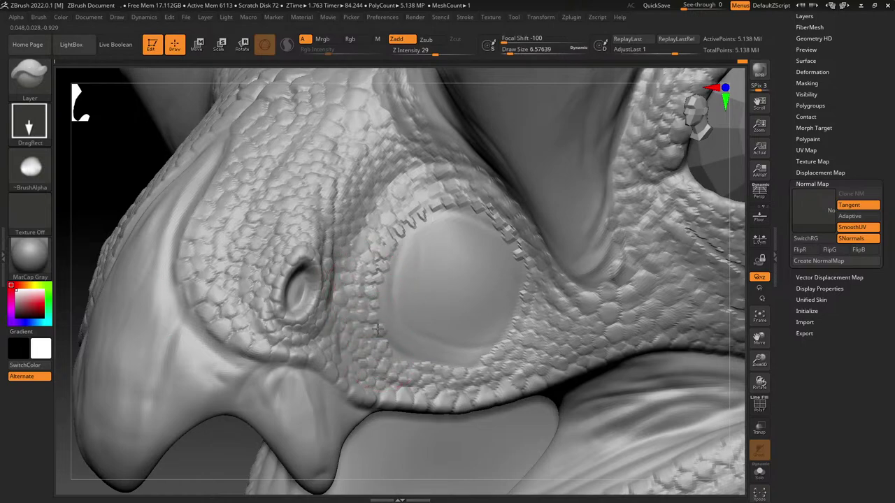
{"action": "mouse_move", "coordinate": [376, 333]}
{"action": "right_mouse_down"}
{"action": "mouse_move", "coordinate": [377, 378]}
{"action": "mouse_move", "coordinate": [384, 362]}
{"action": "right_mouse_up"}
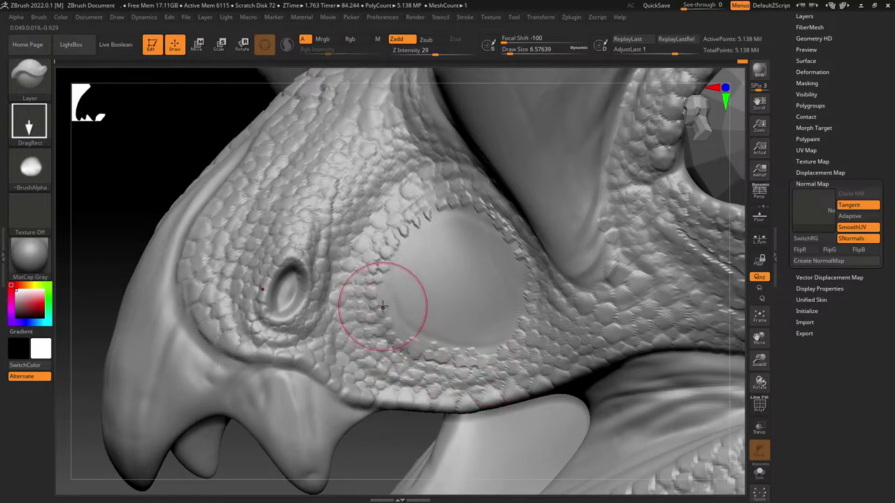
Step: Try stamping the Alpha 57 line pattern over the smooth round patch behind the nostril
{"action": "left_click", "coordinate": [30, 167]}
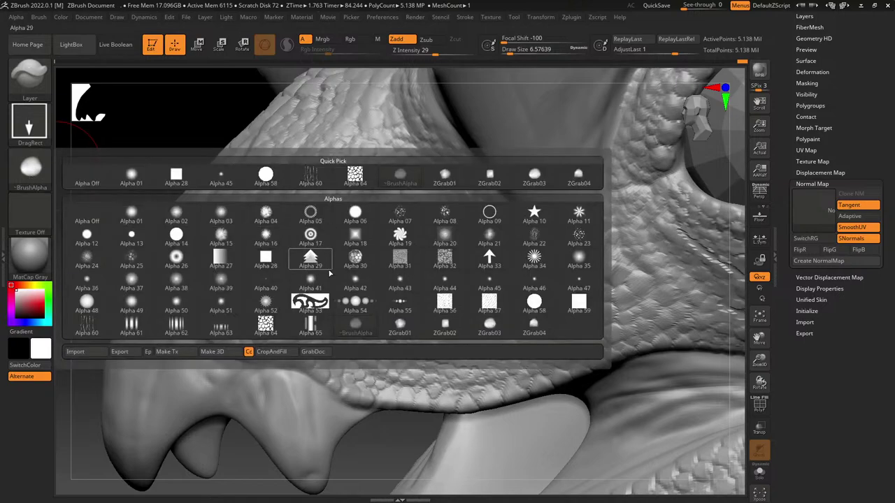
{"action": "left_click", "coordinate": [30, 167]}
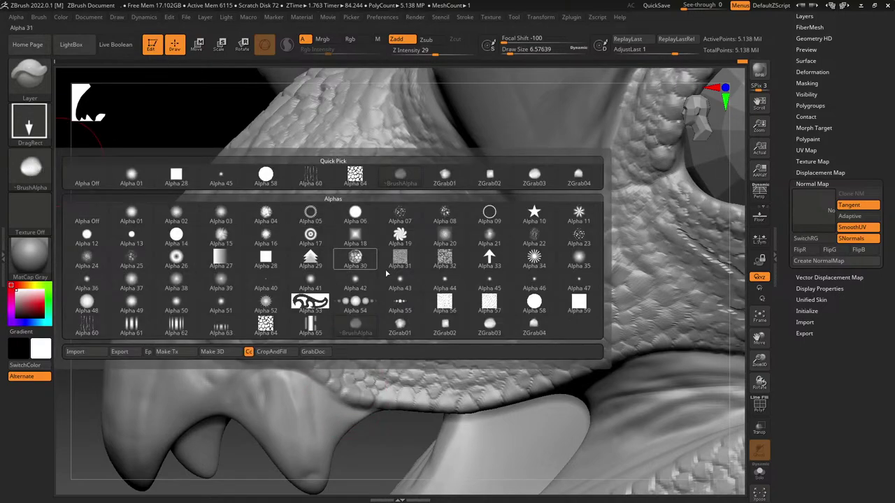
{"action": "left_click", "coordinate": [488, 302]}
{"action": "left_click_drag", "start_coordinate": [388, 266], "coordinate": [469, 320]}
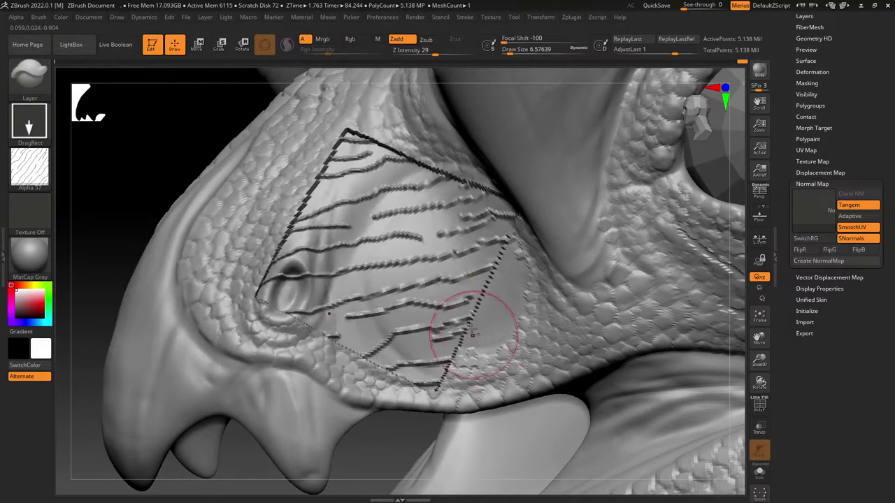
{"action": "key", "text": "ctrl"}
{"action": "key", "text": "ctrl+z"}
Step: Discard the line-pattern test and switch to the DamStandard brush with a Draw Size of about 17
{"action": "left_click", "coordinate": [35, 67]}
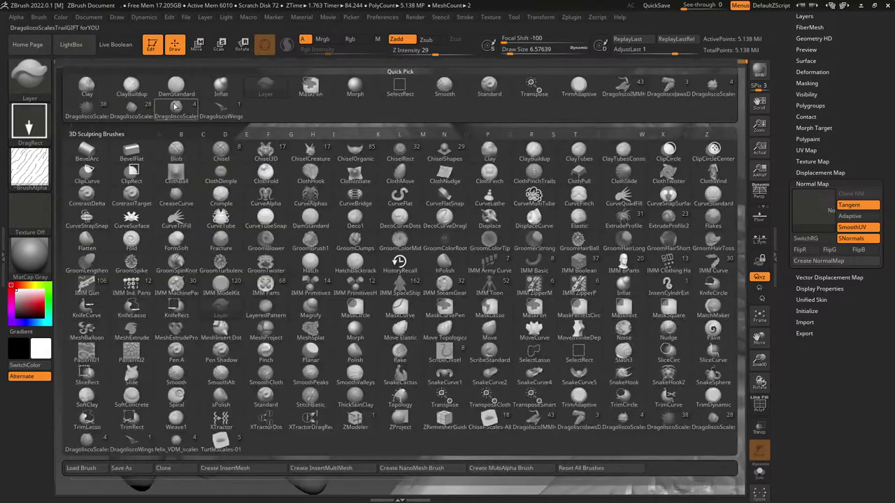
{"action": "left_click", "coordinate": [185, 87]}
{"action": "left_click_drag", "start_coordinate": [531, 52], "coordinate": [514, 51]}
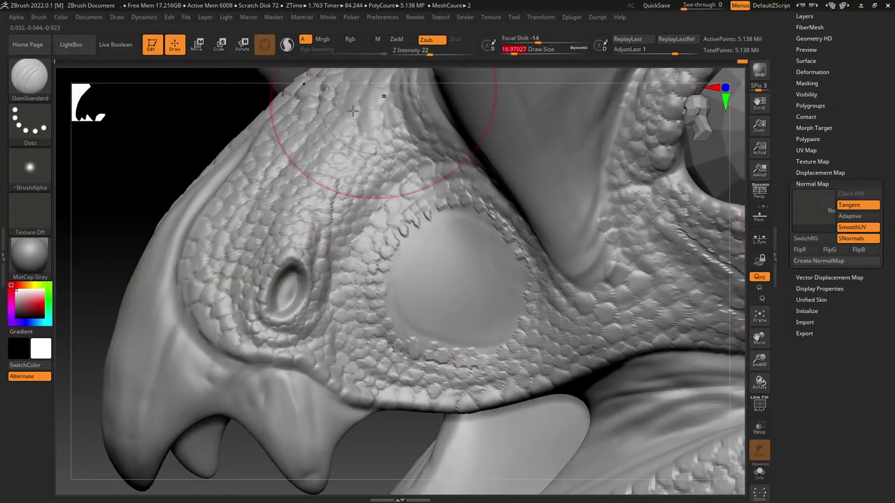
Step: Give the DamStandard brush a FreeHand stroke and the Alpha 60 wrinkle-line pattern
{"action": "left_click", "coordinate": [31, 133]}
{"action": "left_click", "coordinate": [188, 127]}
{"action": "left_click", "coordinate": [30, 135]}
{"action": "left_click", "coordinate": [131, 133]}
{"action": "left_click", "coordinate": [30, 124]}
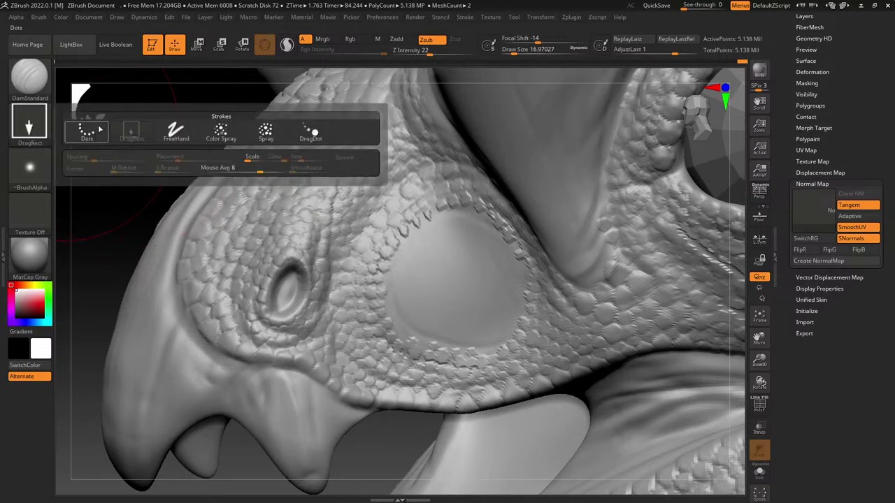
{"action": "left_click", "coordinate": [176, 132]}
{"action": "left_click", "coordinate": [30, 167]}
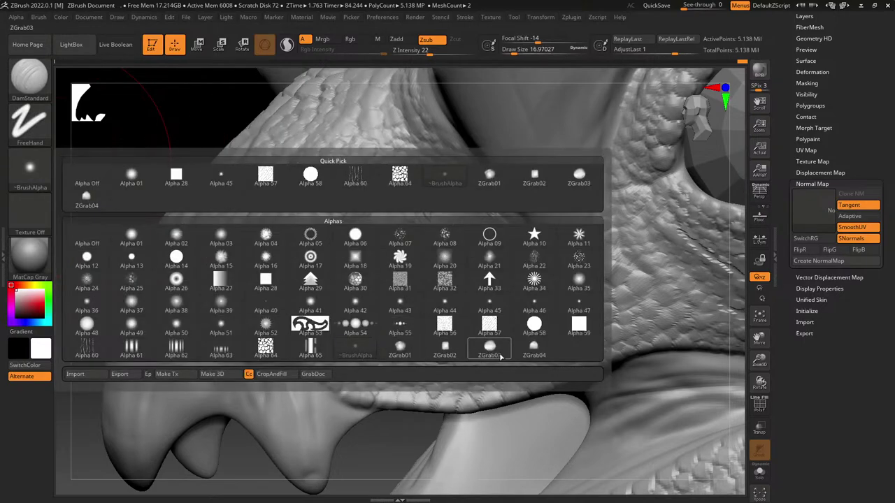
{"action": "left_click", "coordinate": [81, 355]}
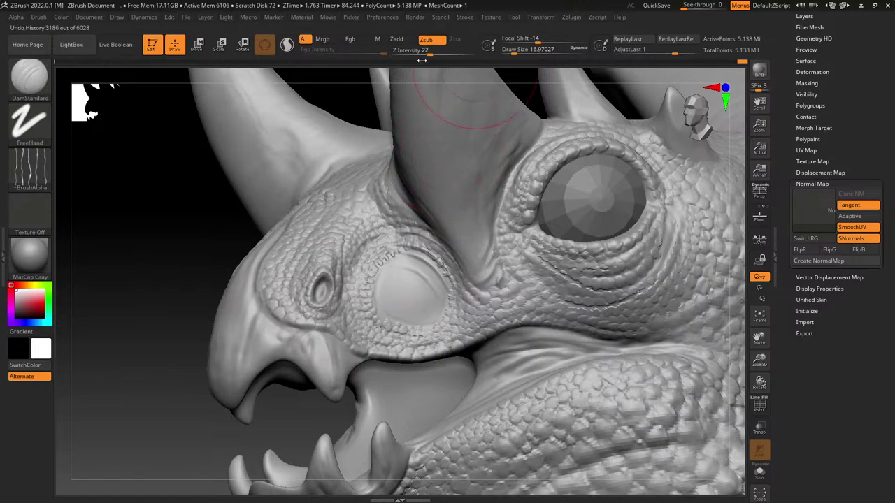
Step: Set the Z Intensity to 10 and etch fine growth lines along the large horns and their bases
{"action": "left_click_drag", "start_coordinate": [422, 54], "coordinate": [417, 54]}
{"action": "key", "text": "ctrl+z"}
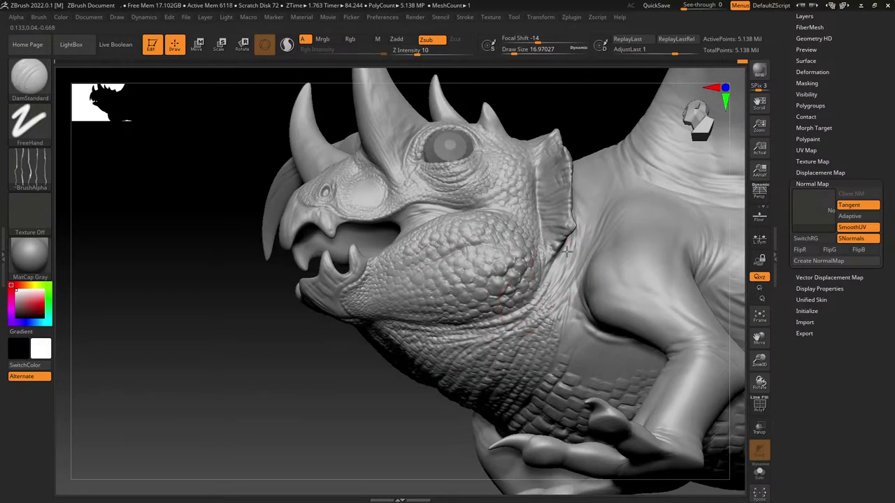
{"action": "right_click_drag", "start_coordinate": [573, 381], "coordinate": [474, 384]}
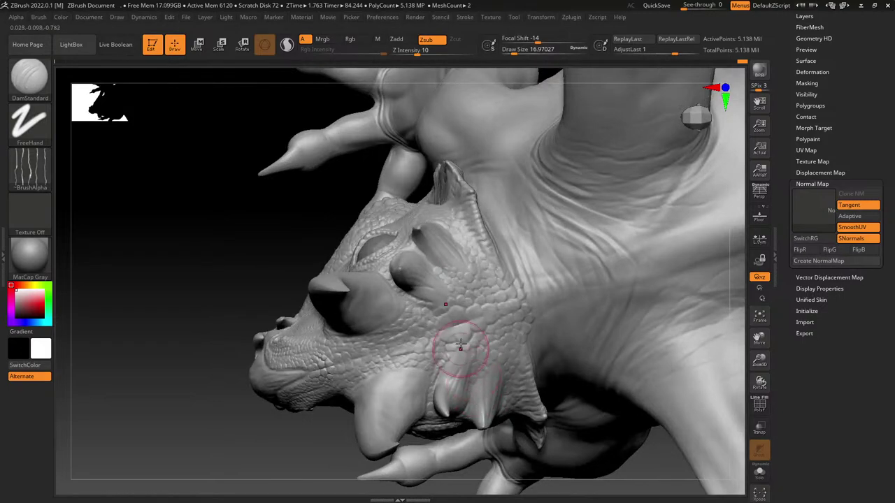
{"action": "mouse_move", "coordinate": [460, 348]}
{"action": "left_mouse_down"}
{"action": "mouse_move", "coordinate": [452, 381]}
{"action": "mouse_move", "coordinate": [416, 399]}
{"action": "left_mouse_up"}
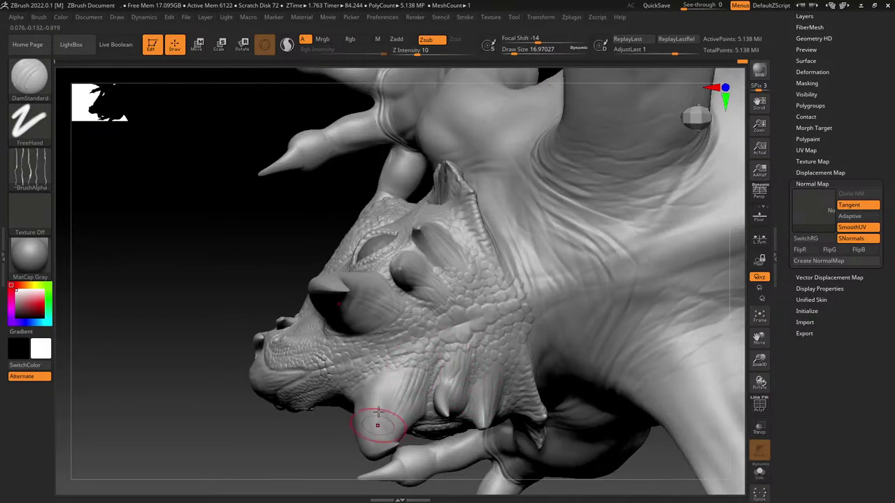
{"action": "right_click_drag", "start_coordinate": [415, 368], "coordinate": [414, 355]}
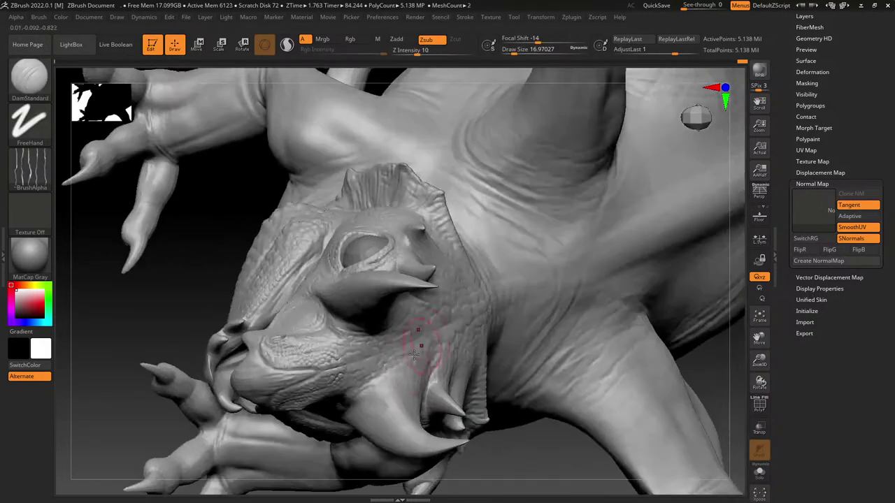
{"action": "right_click_drag", "start_coordinate": [423, 434], "coordinate": [404, 376]}
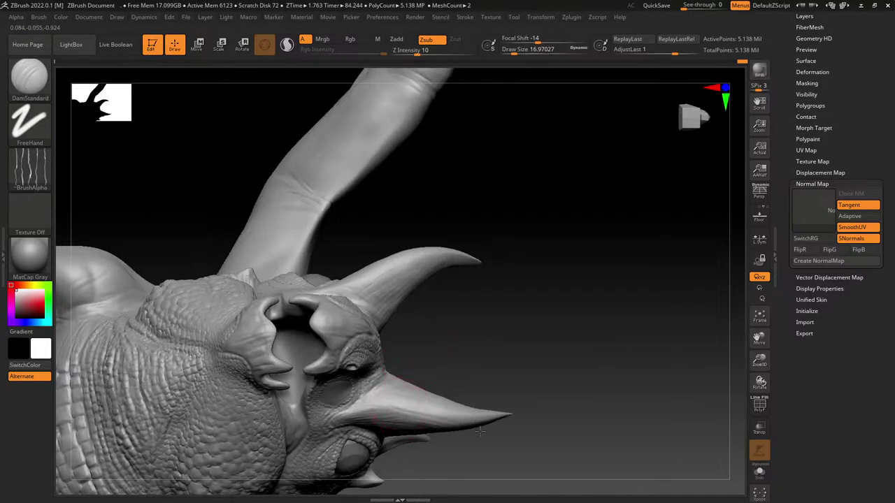
{"action": "key", "text": "shift"}
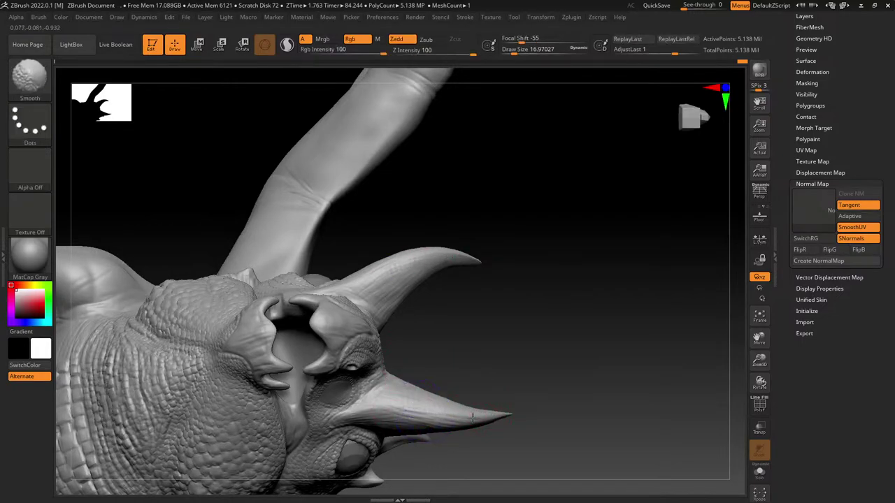
Step: Etch fine lines into the remaining head horns and the beak, smoothing marks that are too harsh
{"action": "right_click_drag", "start_coordinate": [430, 337], "coordinate": [413, 318]}
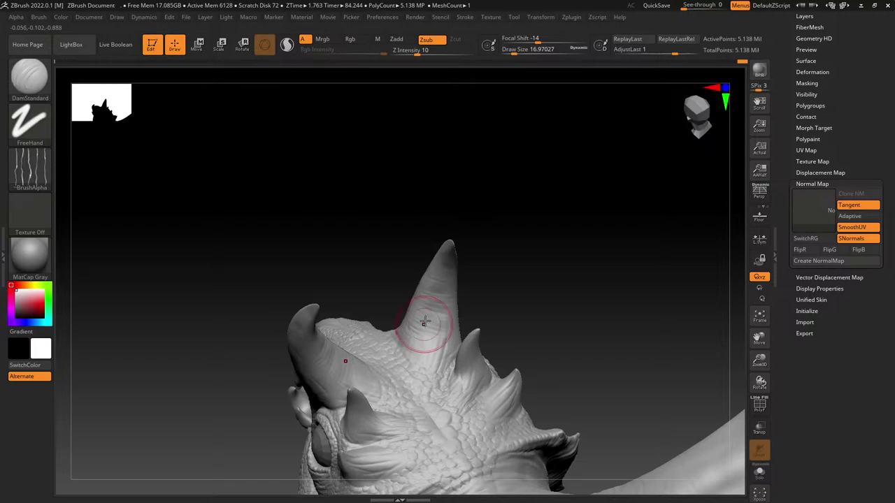
{"action": "key", "text": "shift"}
{"action": "mouse_move", "coordinate": [424, 322]}
{"action": "right_mouse_down"}
{"action": "mouse_move", "coordinate": [424, 266]}
{"action": "mouse_move", "coordinate": [472, 262]}
{"action": "right_mouse_up"}
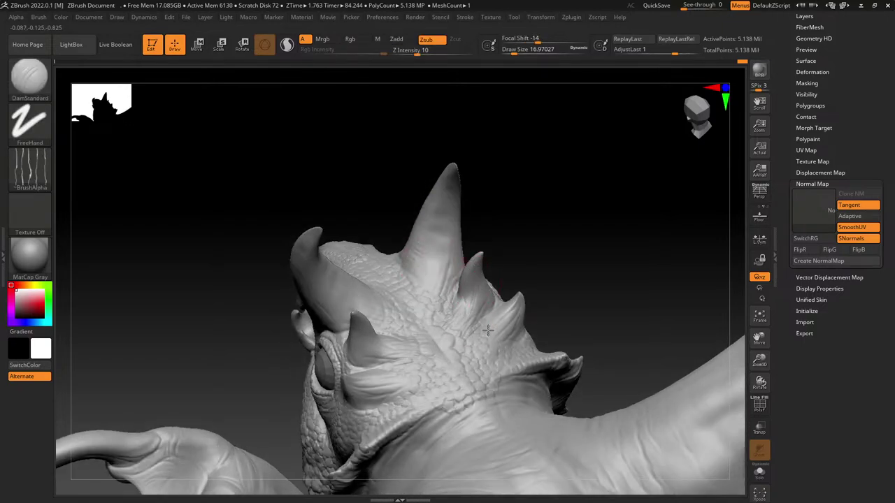
{"action": "mouse_move", "coordinate": [488, 330]}
{"action": "right_mouse_down"}
{"action": "mouse_move", "coordinate": [504, 316]}
{"action": "mouse_move", "coordinate": [465, 318]}
{"action": "mouse_move", "coordinate": [430, 306]}
{"action": "right_mouse_up"}
{"action": "key", "text": "shift"}
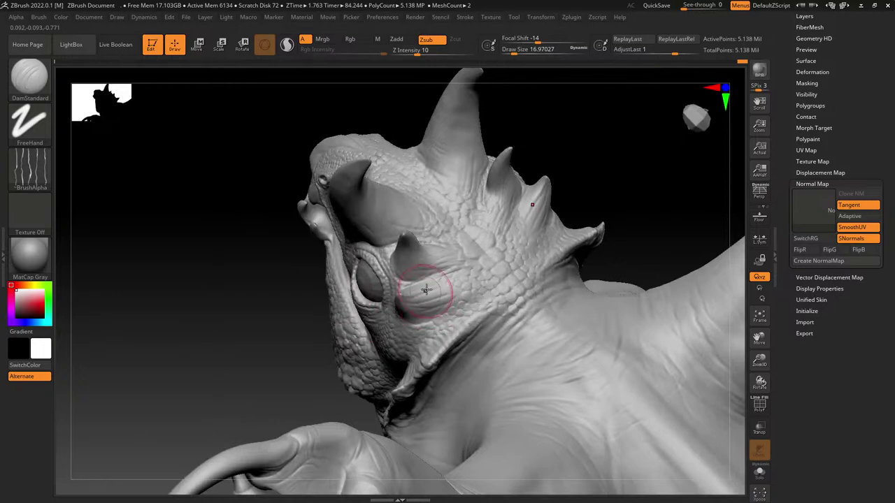
{"action": "right_click_drag", "start_coordinate": [514, 187], "coordinate": [477, 294]}
{"action": "mouse_move", "coordinate": [543, 190]}
{"action": "right_mouse_down"}
{"action": "mouse_move", "coordinate": [410, 379]}
{"action": "mouse_move", "coordinate": [355, 367]}
{"action": "right_mouse_up"}
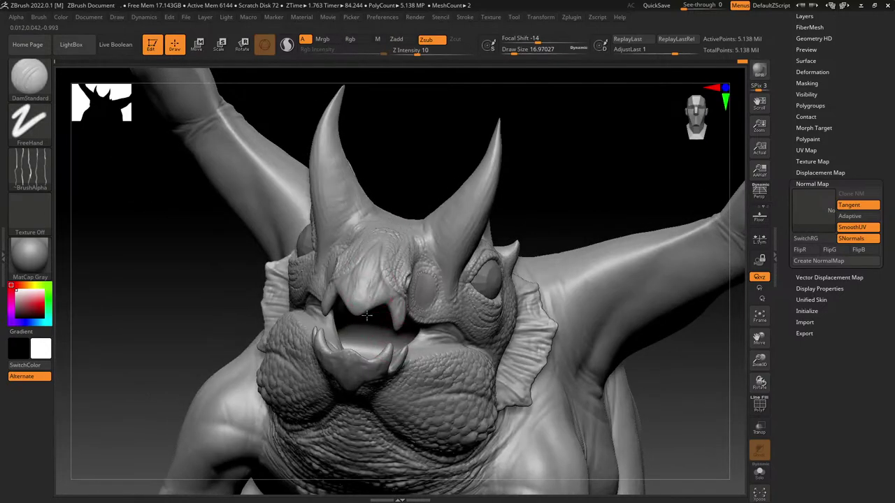
{"action": "right_click_drag", "start_coordinate": [363, 312], "coordinate": [398, 322]}
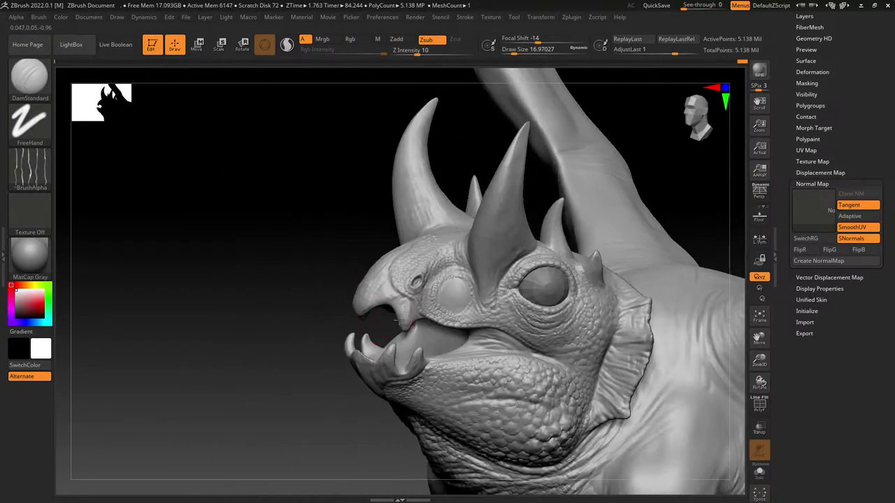
Step: Etch fine wrinkles over the front shoulder and into the armpit fold, softening the shoulder marks
{"action": "right_click_drag", "start_coordinate": [474, 404], "coordinate": [263, 235], "text": "alt"}
{"action": "right_click_drag", "start_coordinate": [306, 429], "coordinate": [380, 312], "text": "alt"}
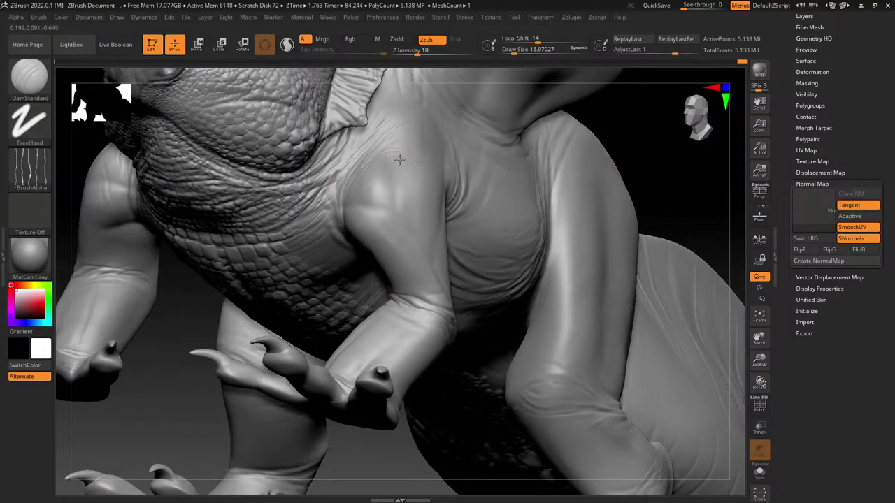
{"action": "key", "text": "shift"}
{"action": "left_click_drag", "start_coordinate": [413, 156], "coordinate": [402, 135], "text": "shift"}
{"action": "right_click_drag", "start_coordinate": [407, 140], "coordinate": [389, 191]}
{"action": "left_click_drag", "start_coordinate": [347, 209], "coordinate": [342, 221]}
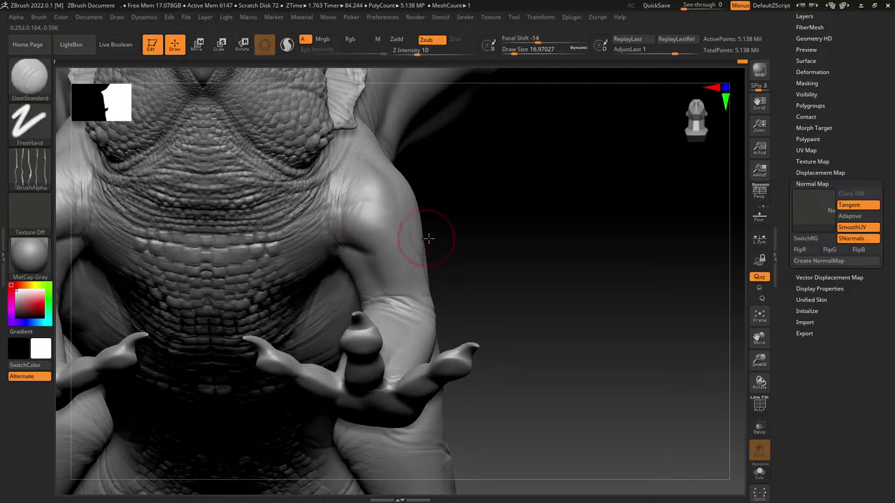
Step: Etch fine wrinkle lines down the upper front leg and around its elbow
{"action": "right_click_drag", "start_coordinate": [426, 240], "coordinate": [434, 320]}
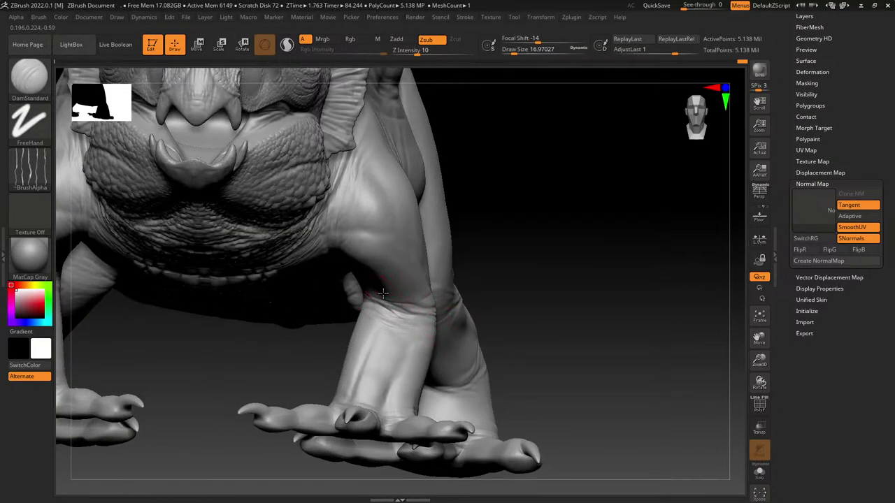
{"action": "mouse_move", "coordinate": [383, 294]}
{"action": "right_mouse_down"}
{"action": "mouse_move", "coordinate": [363, 284]}
{"action": "mouse_move", "coordinate": [416, 296]}
{"action": "right_mouse_up"}
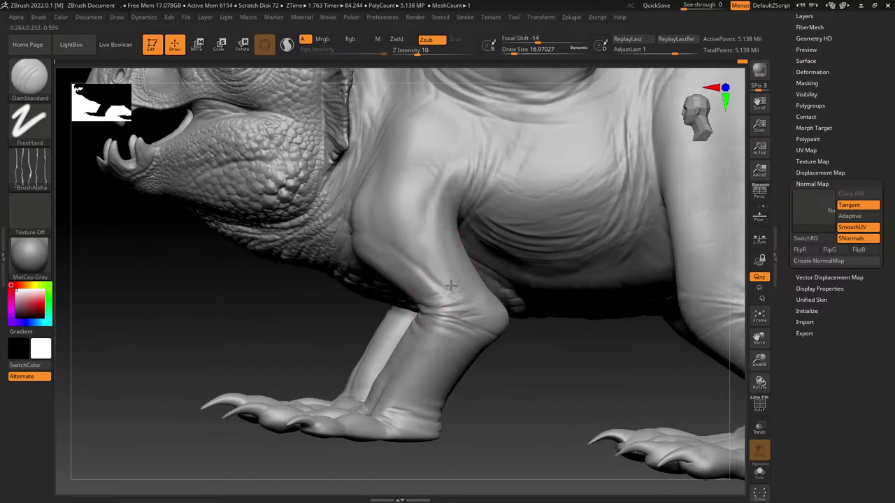
{"action": "left_click_drag", "start_coordinate": [461, 304], "coordinate": [480, 316]}
{"action": "mouse_move", "coordinate": [462, 386]}
{"action": "left_mouse_down"}
{"action": "mouse_move", "coordinate": [449, 359]}
{"action": "mouse_move", "coordinate": [463, 296]}
{"action": "left_mouse_up"}
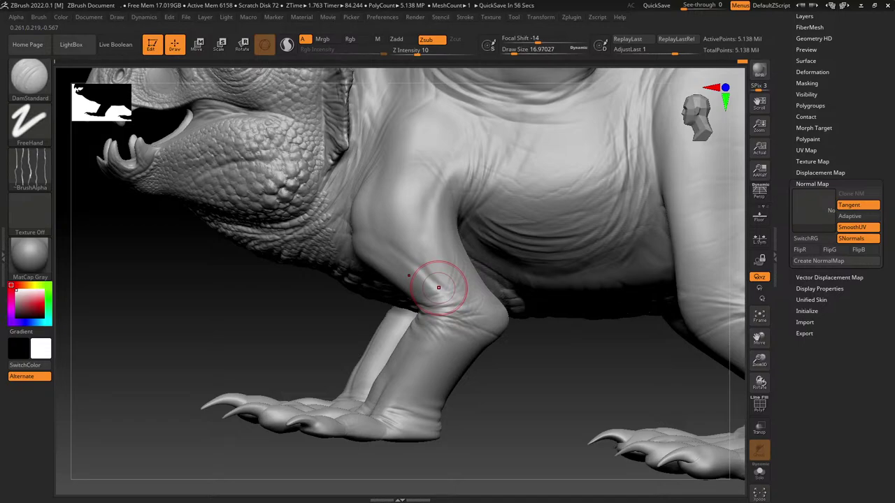
Step: Work around the front forearms, wrists and toes, adding faint wrinkle lines from several sides
{"action": "left_click_drag", "start_coordinate": [501, 353], "coordinate": [514, 365]}
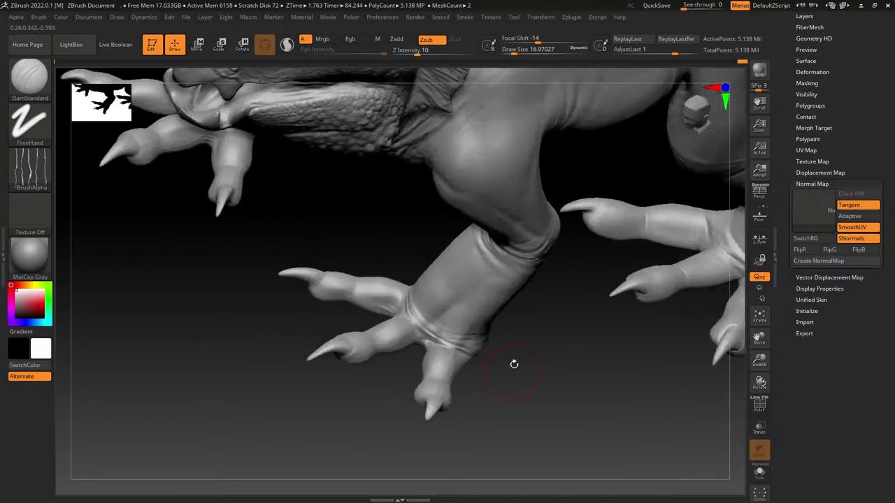
{"action": "left_click_drag", "start_coordinate": [383, 264], "coordinate": [409, 292]}
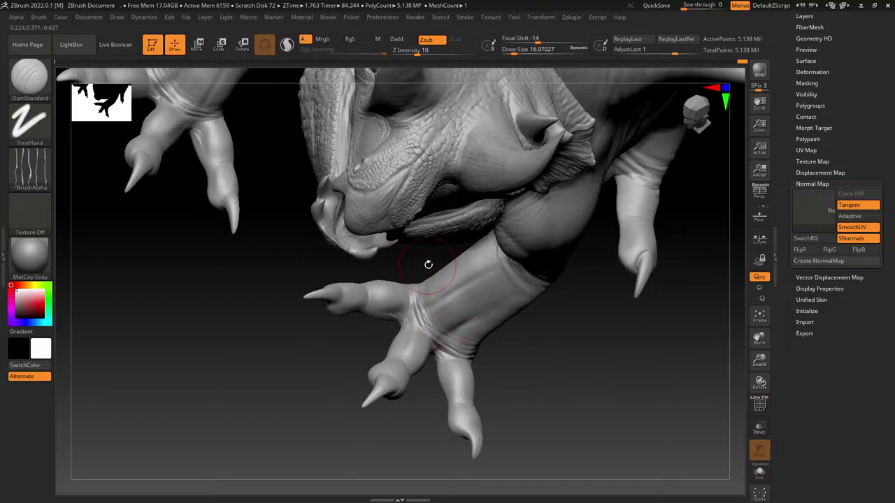
{"action": "left_click_drag", "start_coordinate": [429, 260], "coordinate": [458, 343]}
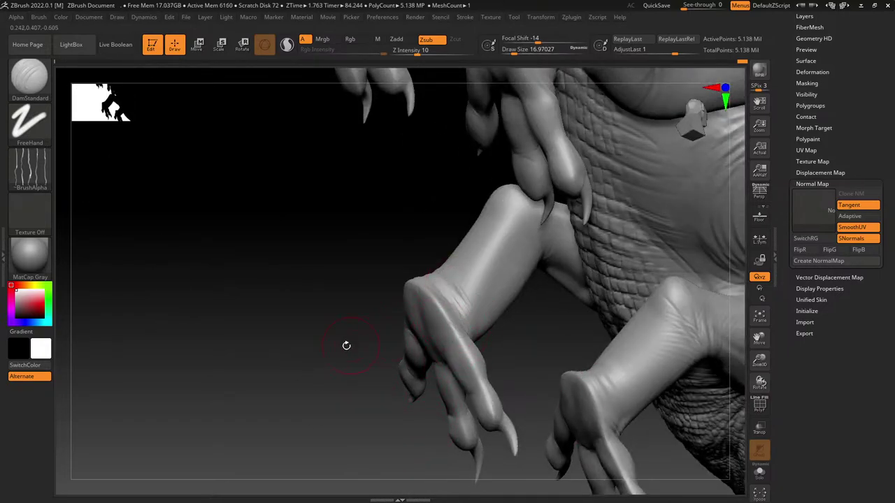
{"action": "left_click_drag", "start_coordinate": [345, 344], "coordinate": [497, 357]}
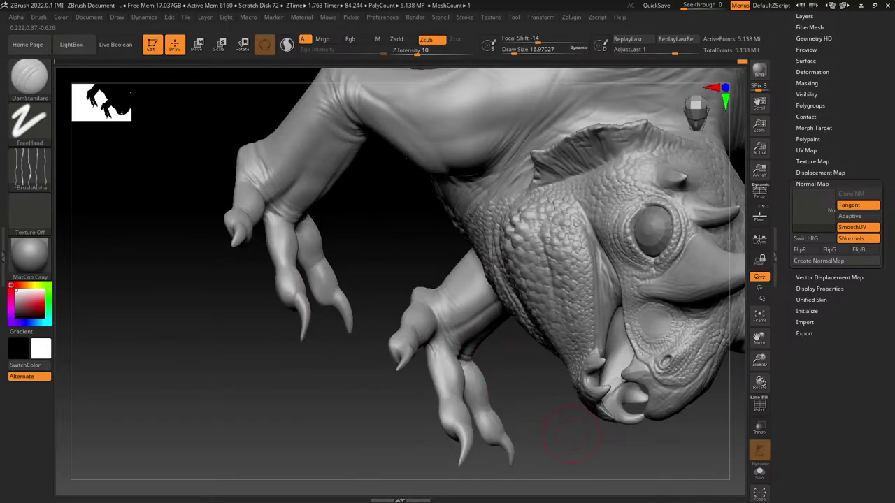
{"action": "left_click_drag", "start_coordinate": [516, 416], "coordinate": [402, 420]}
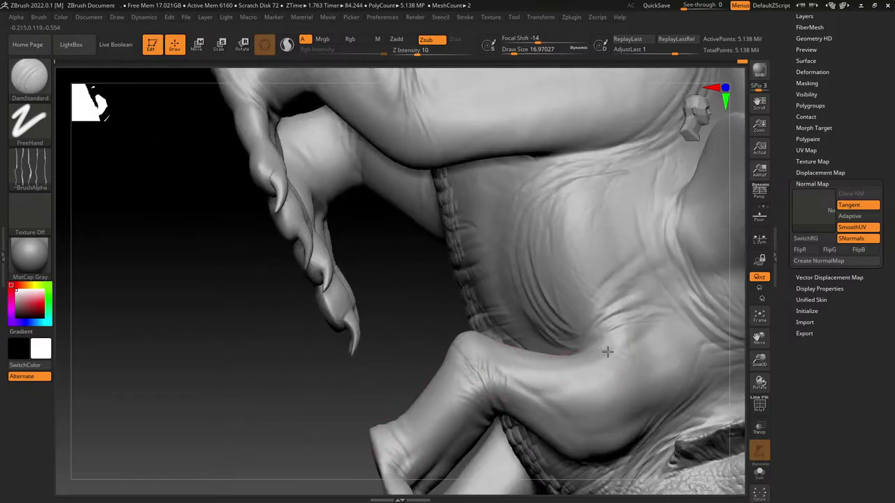
Step: Set the Draw Size to about 101 and etch broad skin wrinkles over the flank and hind thigh
{"action": "right_click_drag", "start_coordinate": [625, 346], "coordinate": [639, 391]}
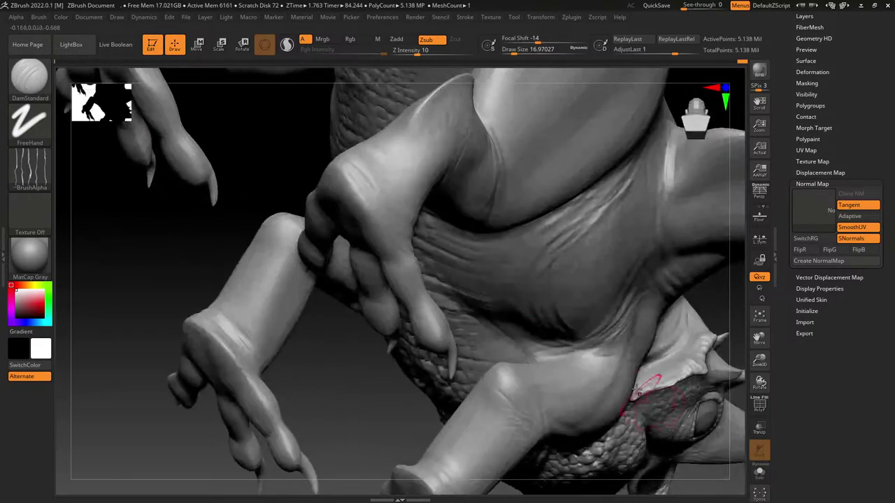
{"action": "right_click_drag", "start_coordinate": [627, 284], "coordinate": [611, 228]}
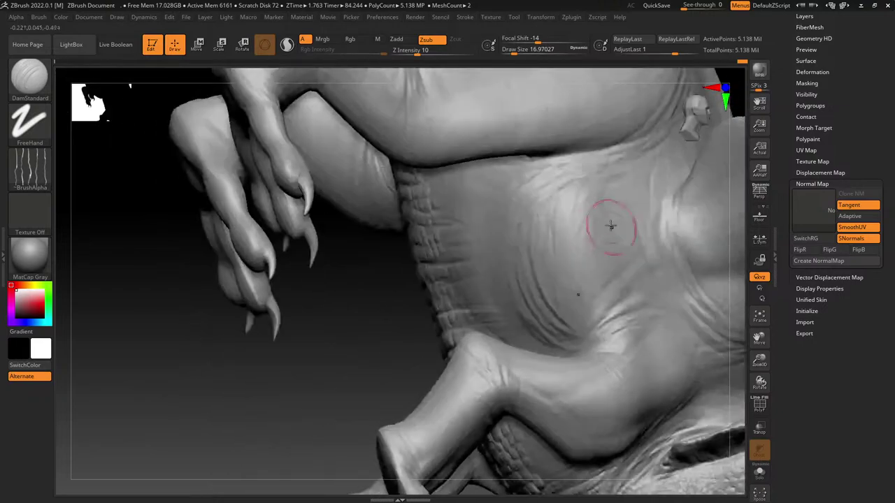
{"action": "left_click_drag", "start_coordinate": [515, 49], "coordinate": [529, 49]}
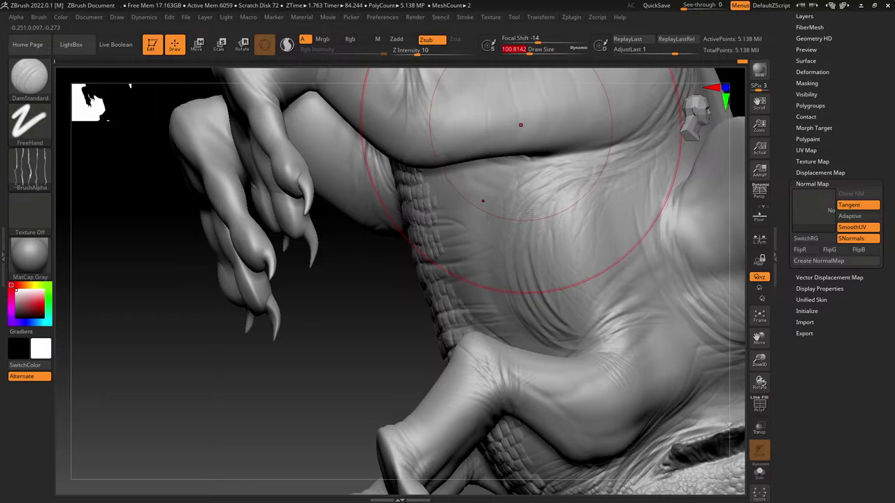
{"action": "right_click_drag", "start_coordinate": [459, 240], "coordinate": [469, 200]}
{"action": "right_click_drag", "start_coordinate": [535, 202], "coordinate": [525, 216]}
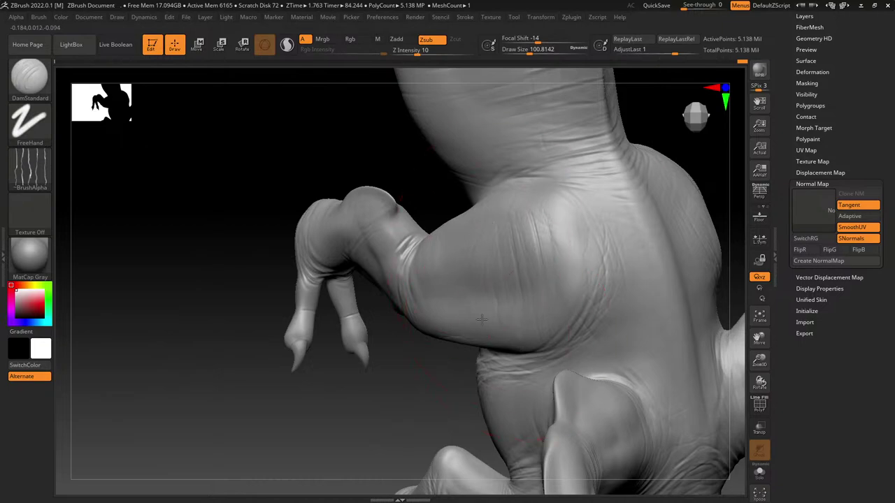
Step: Add long wrinkle lines across the hind thigh and hip, smoothing the strongest ones
{"action": "left_click_drag", "start_coordinate": [443, 268], "coordinate": [444, 292]}
{"action": "left_click_drag", "start_coordinate": [446, 297], "coordinate": [501, 291], "text": "shift"}
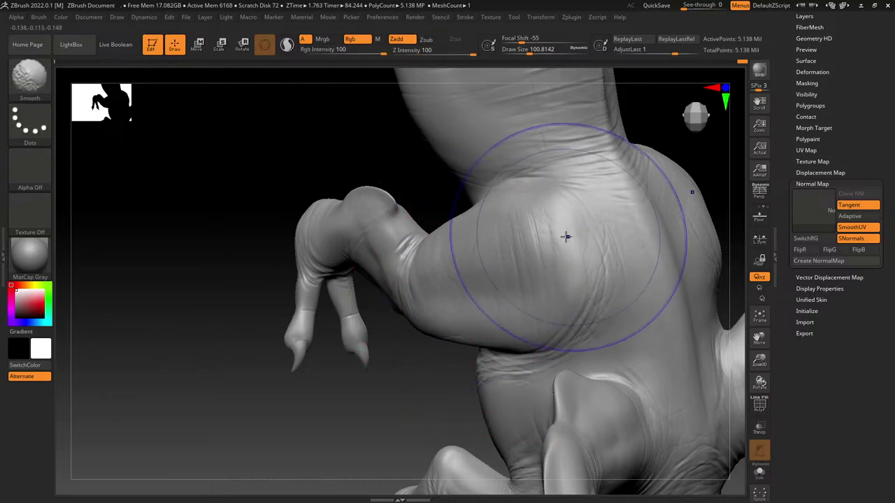
{"action": "left_click_drag", "start_coordinate": [567, 296], "coordinate": [597, 232]}
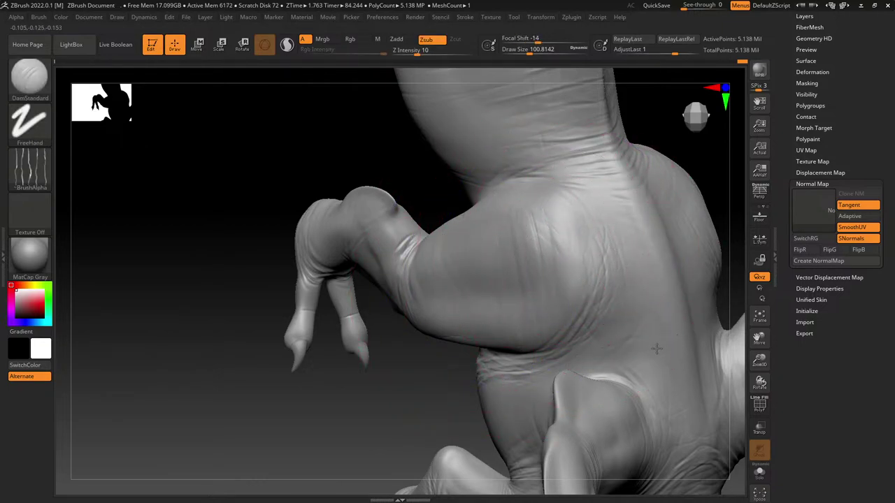
Step: Etch broad wrinkle lines across the back and sides of the tail's thick base
{"action": "mouse_move", "coordinate": [593, 236]}
{"action": "right_mouse_down"}
{"action": "mouse_move", "coordinate": [417, 220]}
{"action": "mouse_move", "coordinate": [443, 258]}
{"action": "right_mouse_up"}
{"action": "mouse_move", "coordinate": [535, 346]}
{"action": "right_mouse_down"}
{"action": "mouse_move", "coordinate": [458, 448]}
{"action": "mouse_move", "coordinate": [412, 364]}
{"action": "right_mouse_up"}
{"action": "left_click_drag", "start_coordinate": [400, 321], "coordinate": [485, 292]}
{"action": "left_click_drag", "start_coordinate": [370, 266], "coordinate": [476, 217]}
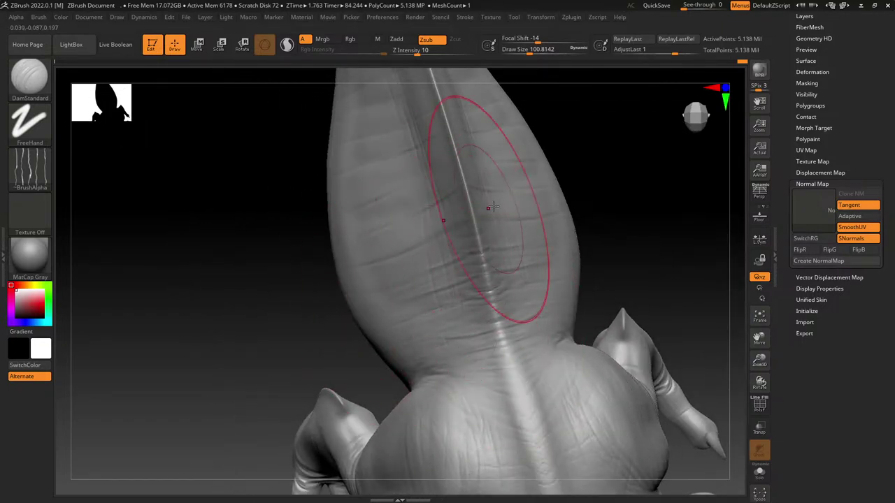
{"action": "left_click_drag", "start_coordinate": [374, 218], "coordinate": [467, 189]}
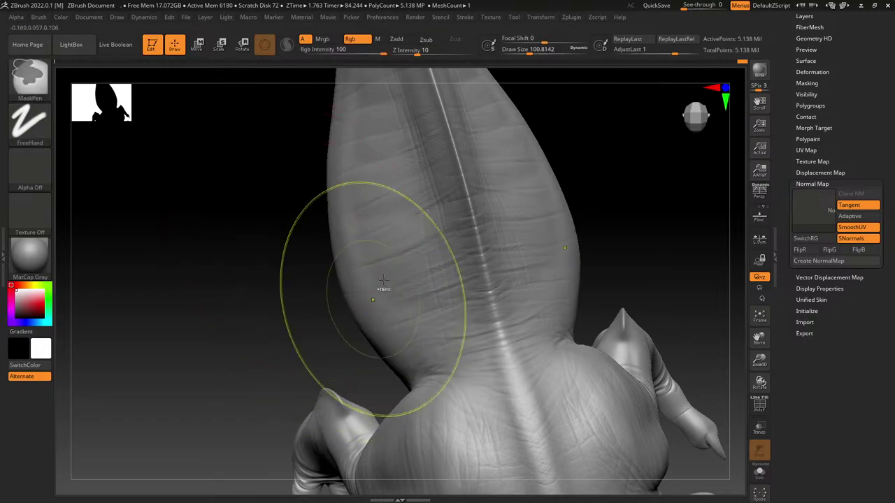
{"action": "mouse_move", "coordinate": [384, 290]}
{"action": "right_mouse_down"}
{"action": "mouse_move", "coordinate": [428, 228]}
{"action": "mouse_move", "coordinate": [452, 321]}
{"action": "mouse_move", "coordinate": [462, 319]}
{"action": "right_mouse_up"}
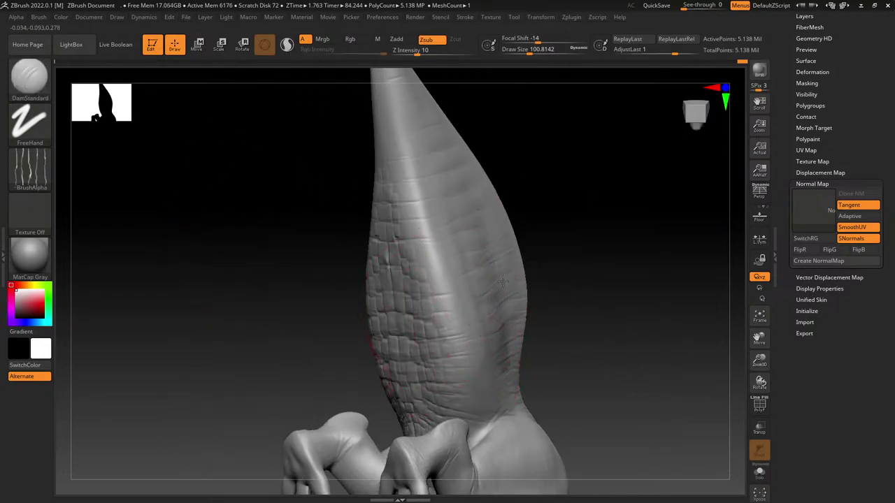
Step: Extend the wrinkle lines up to the tail's tip and around its sides, softening the harsh ones
{"action": "right_click_drag", "start_coordinate": [371, 157], "coordinate": [455, 365], "text": "alt"}
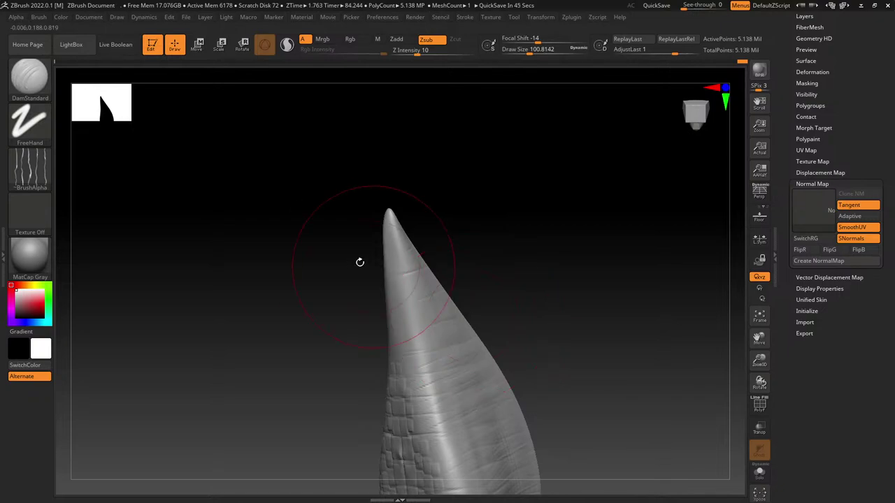
{"action": "left_click_drag", "start_coordinate": [356, 307], "coordinate": [442, 291]}
{"action": "mouse_move", "coordinate": [444, 290]}
{"action": "right_mouse_down"}
{"action": "mouse_move", "coordinate": [548, 280]}
{"action": "mouse_move", "coordinate": [489, 290]}
{"action": "mouse_move", "coordinate": [532, 295]}
{"action": "mouse_move", "coordinate": [536, 269]}
{"action": "right_mouse_up"}
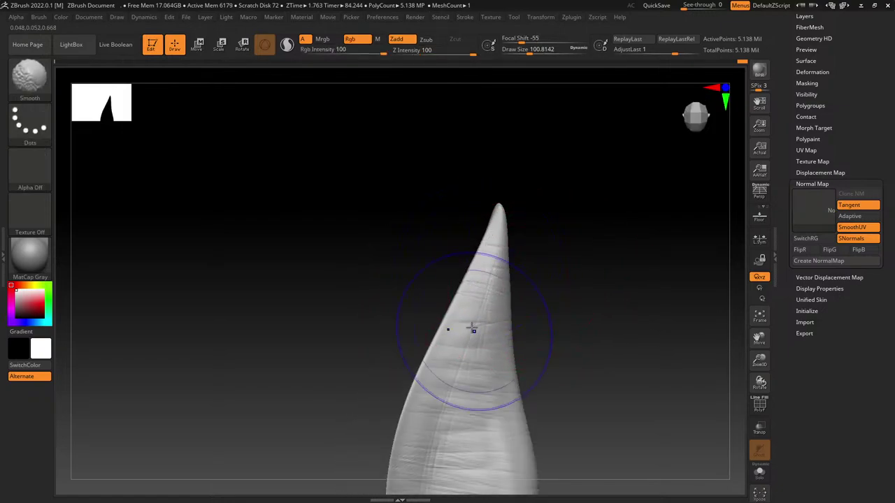
{"action": "right_click_drag", "start_coordinate": [405, 463], "coordinate": [436, 194], "text": "alt"}
{"action": "key", "text": "shift"}
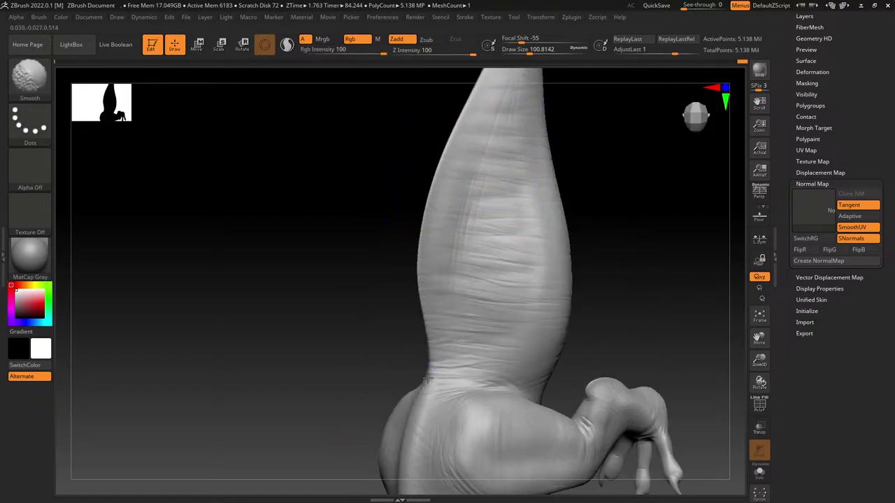
Step: Set the Draw Size to about 62 and etch wrinkles across the outer side of the raised clawed arms
{"action": "mouse_move", "coordinate": [459, 345]}
{"action": "right_mouse_down"}
{"action": "mouse_move", "coordinate": [523, 144]}
{"action": "mouse_move", "coordinate": [414, 283]}
{"action": "right_mouse_up"}
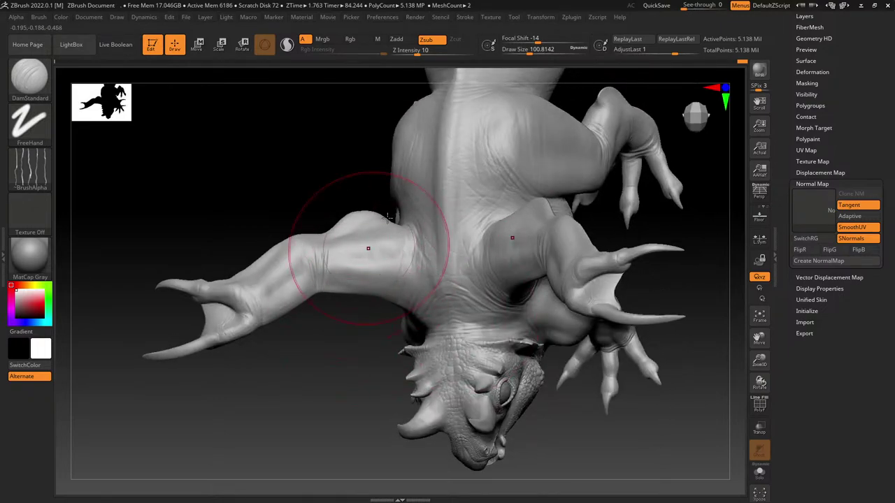
{"action": "left_click", "coordinate": [523, 52]}
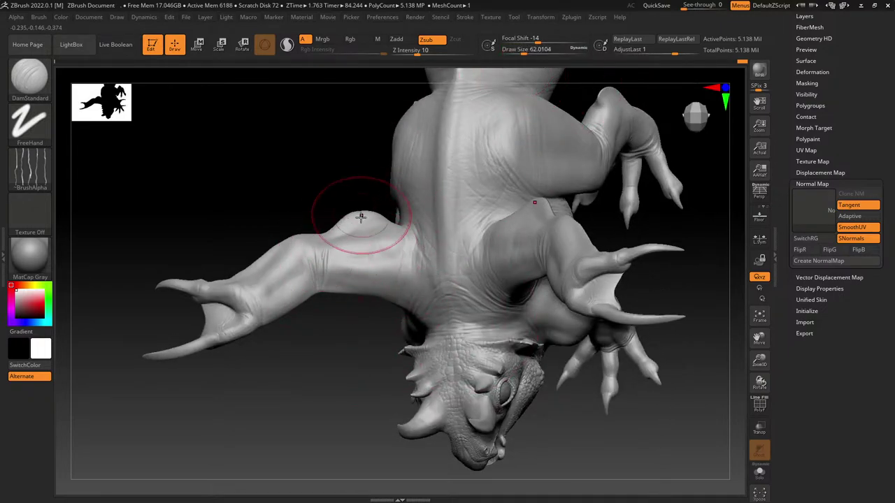
{"action": "mouse_move", "coordinate": [343, 231]}
{"action": "right_mouse_down"}
{"action": "mouse_move", "coordinate": [331, 202]}
{"action": "mouse_move", "coordinate": [304, 246]}
{"action": "right_mouse_up"}
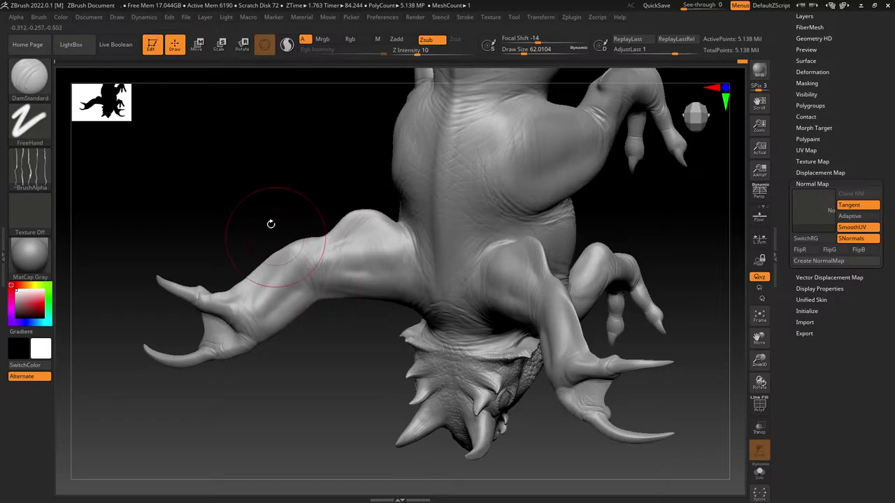
{"action": "mouse_move", "coordinate": [280, 175]}
{"action": "right_mouse_down"}
{"action": "mouse_move", "coordinate": [366, 200]}
{"action": "mouse_move", "coordinate": [350, 230]}
{"action": "right_mouse_up"}
{"action": "right_click_drag", "start_coordinate": [412, 241], "coordinate": [405, 324]}
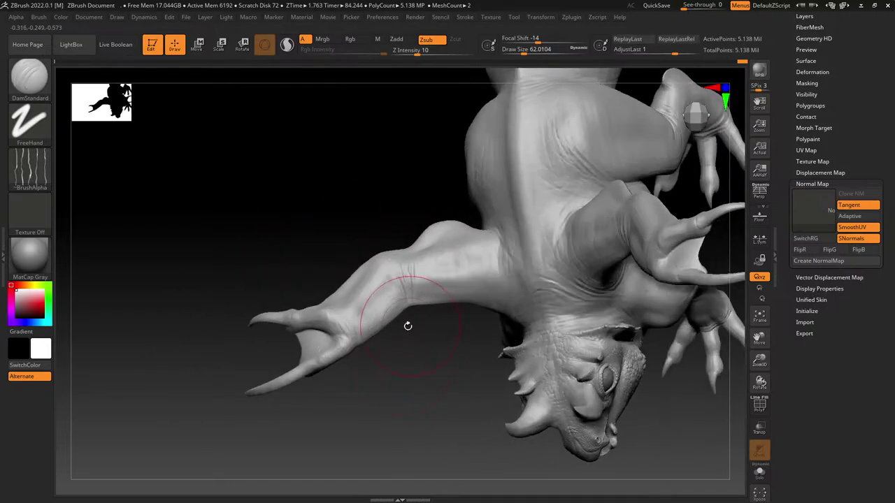
Step: Add wrinkle lines around the elbow and front of the raised arm, smoothing where they are too strong
{"action": "right_click_drag", "start_coordinate": [347, 299], "coordinate": [369, 267]}
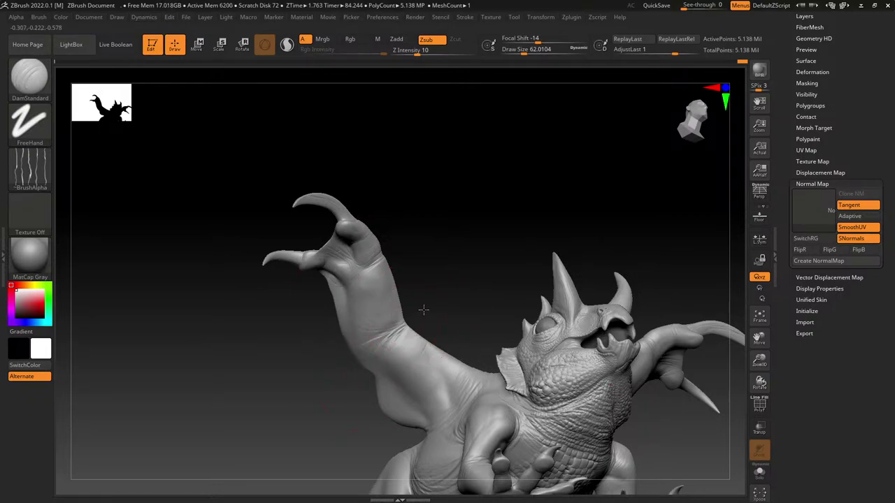
{"action": "right_click_drag", "start_coordinate": [423, 310], "coordinate": [388, 355]}
{"action": "mouse_move", "coordinate": [391, 394]}
{"action": "right_mouse_down"}
{"action": "mouse_move", "coordinate": [463, 224]}
{"action": "mouse_move", "coordinate": [447, 265]}
{"action": "right_mouse_up"}
{"action": "left_click_drag", "start_coordinate": [416, 286], "coordinate": [433, 274], "text": "shift"}
{"action": "right_click_drag", "start_coordinate": [467, 201], "coordinate": [502, 118], "text": "alt"}
Step: Etch diagonal wrinkles over the hip and upper hind thigh, and across the side of the tail base
{"action": "mouse_move", "coordinate": [397, 260]}
{"action": "right_mouse_down"}
{"action": "mouse_move", "coordinate": [328, 224]}
{"action": "mouse_move", "coordinate": [429, 223]}
{"action": "mouse_move", "coordinate": [465, 190]}
{"action": "right_mouse_up"}
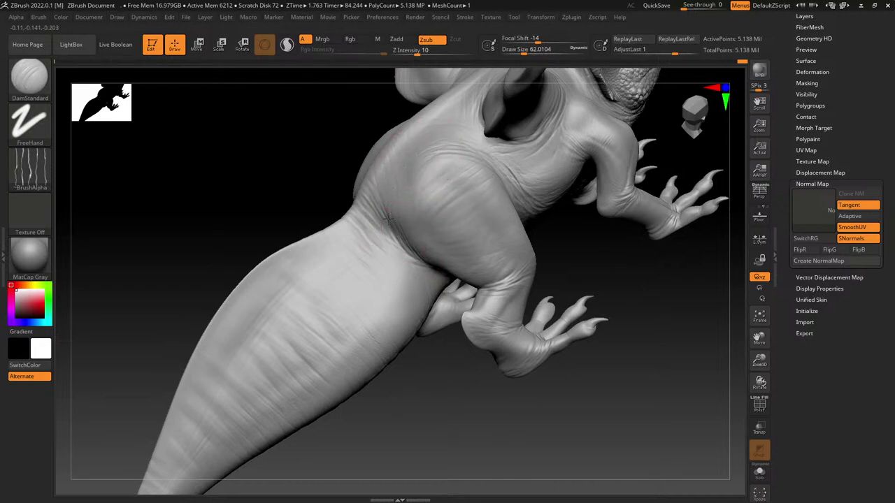
{"action": "left_click_drag", "start_coordinate": [409, 162], "coordinate": [435, 130]}
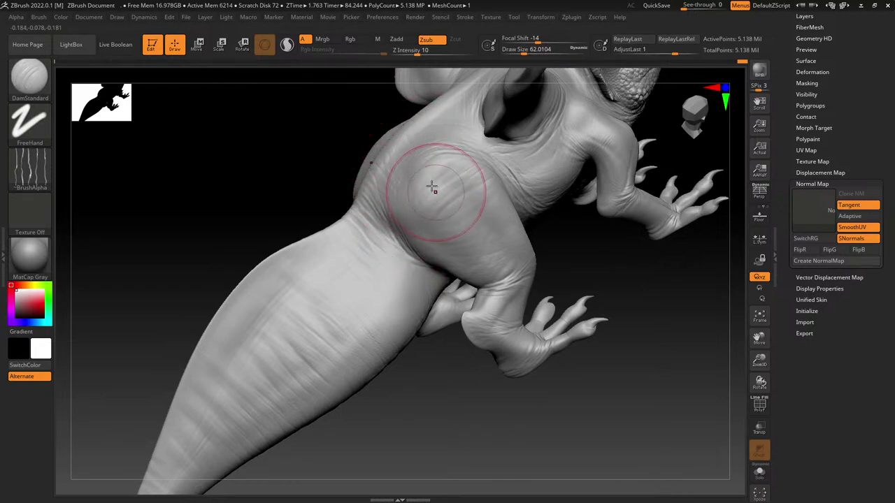
{"action": "left_click_drag", "start_coordinate": [434, 185], "coordinate": [464, 160]}
{"action": "left_click_drag", "start_coordinate": [454, 211], "coordinate": [484, 172]}
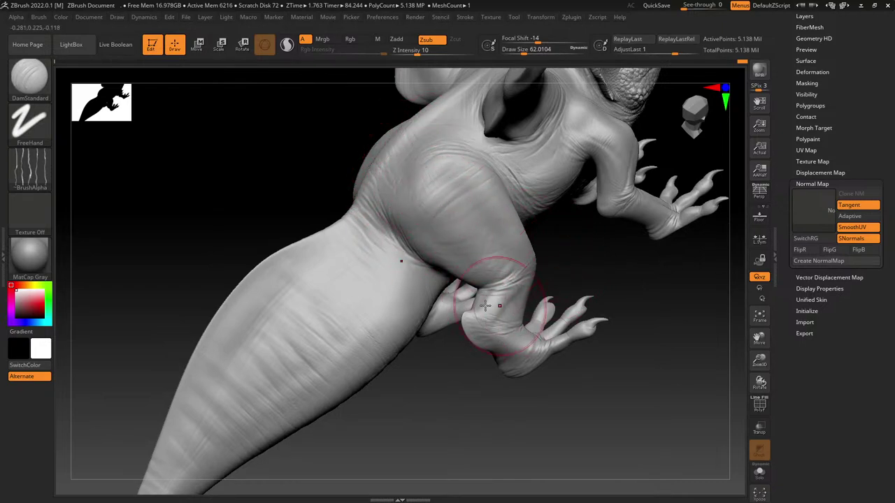
{"action": "left_click_drag", "start_coordinate": [374, 299], "coordinate": [386, 311]}
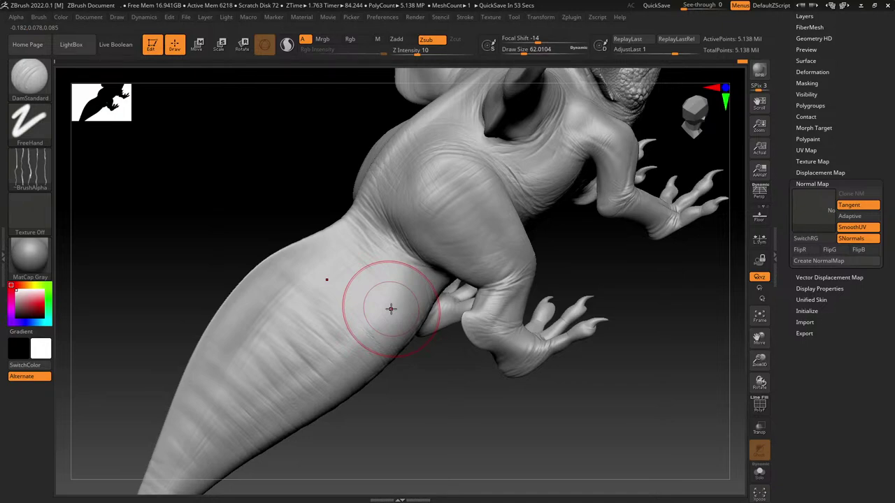
{"action": "left_click_drag", "start_coordinate": [318, 261], "coordinate": [418, 314]}
{"action": "right_click_drag", "start_coordinate": [418, 315], "coordinate": [309, 329], "text": "alt"}
Step: Add skin creases over the front shoulder and the flank beneath the raised arm
{"action": "right_click_drag", "start_coordinate": [594, 356], "coordinate": [388, 224], "text": "shift"}
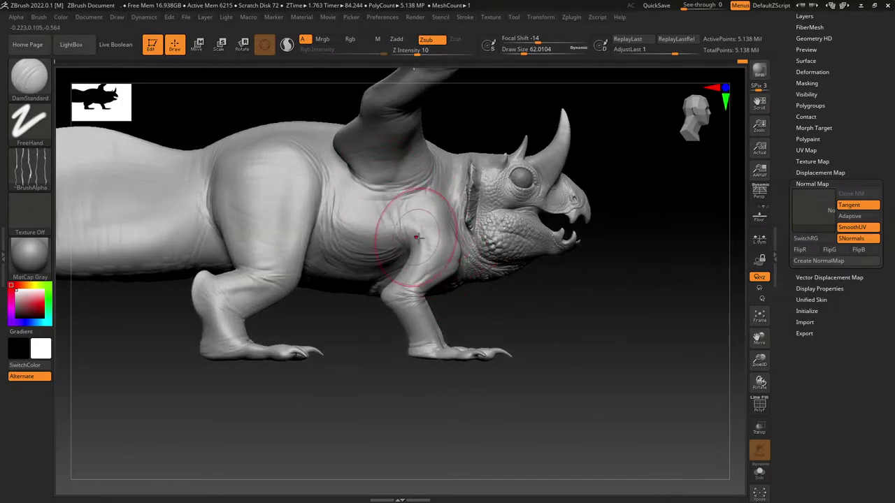
{"action": "mouse_move", "coordinate": [400, 189]}
{"action": "left_mouse_down"}
{"action": "mouse_move", "coordinate": [426, 224]}
{"action": "mouse_move", "coordinate": [392, 209]}
{"action": "left_mouse_up"}
{"action": "right_click_drag", "start_coordinate": [444, 190], "coordinate": [410, 205]}
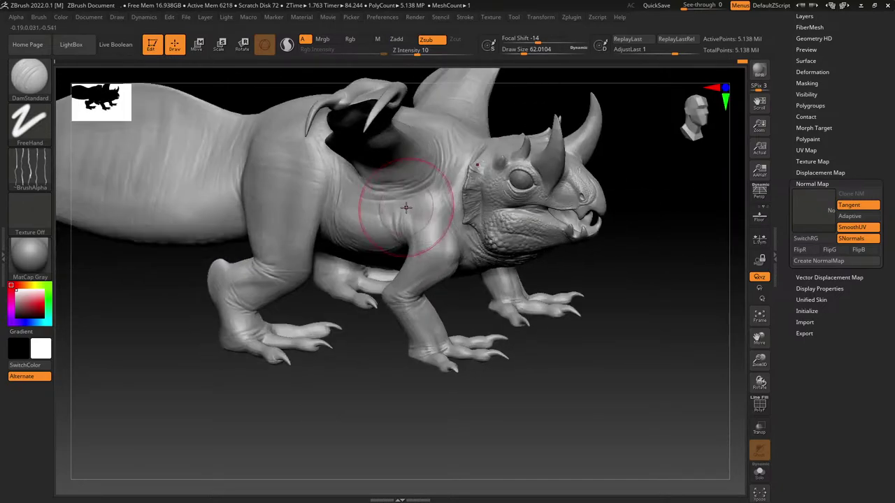
{"action": "right_click_drag", "start_coordinate": [458, 105], "coordinate": [419, 400]}
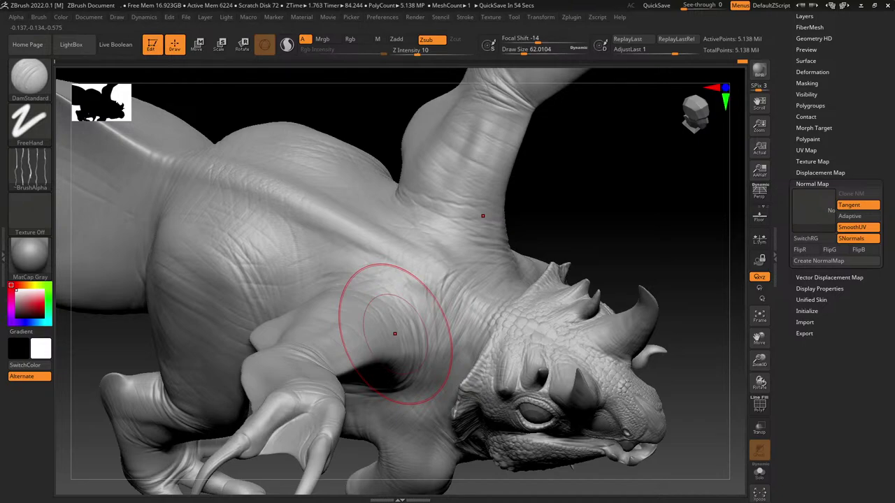
{"action": "right_click_drag", "start_coordinate": [371, 299], "coordinate": [420, 312], "text": "alt"}
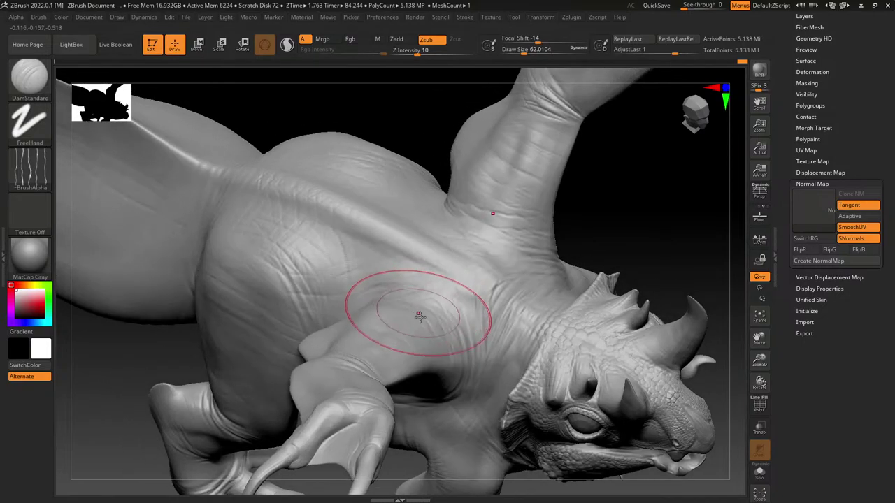
{"action": "mouse_move", "coordinate": [559, 376]}
{"action": "right_mouse_down"}
{"action": "mouse_move", "coordinate": [499, 270]}
{"action": "mouse_move", "coordinate": [560, 304]}
{"action": "mouse_move", "coordinate": [578, 203]}
{"action": "mouse_move", "coordinate": [551, 121]}
{"action": "right_mouse_up"}
Step: Set the Draw Size to about 14 and etch fine lengthwise grooves along the large brow horns, softening the harsh ones
{"action": "left_click_drag", "start_coordinate": [525, 50], "coordinate": [513, 50]}
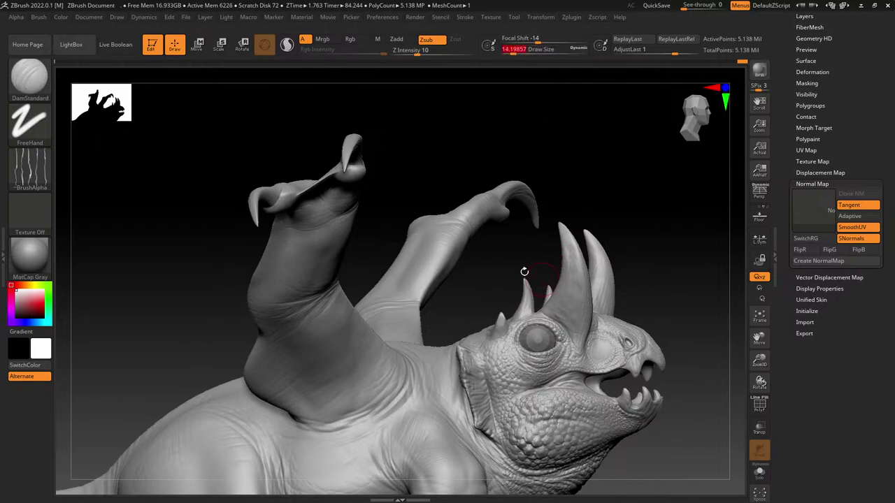
{"action": "right_click_drag", "start_coordinate": [525, 272], "coordinate": [509, 181], "text": "alt"}
{"action": "mouse_move", "coordinate": [579, 178]}
{"action": "right_mouse_down", "text": "ctrl"}
{"action": "mouse_move", "coordinate": [605, 371]}
{"action": "mouse_move", "coordinate": [529, 235]}
{"action": "right_mouse_up", "text": "ctrl"}
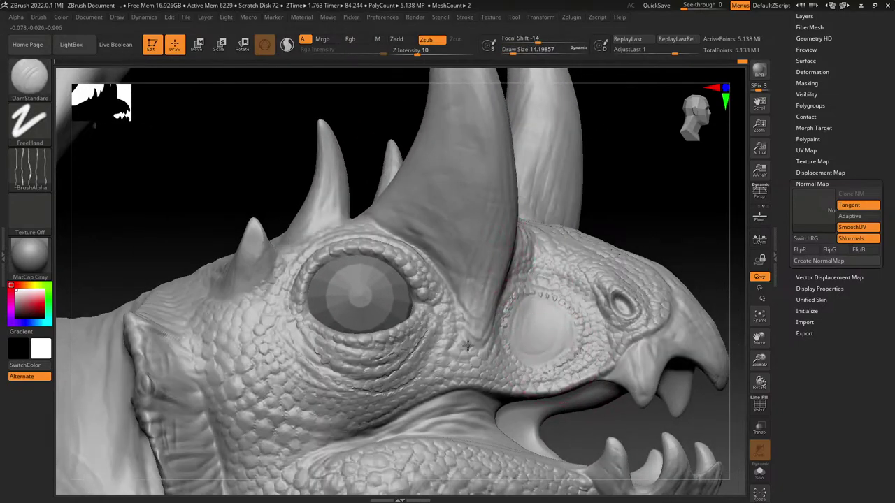
{"action": "right_click_drag", "start_coordinate": [430, 160], "coordinate": [436, 238]}
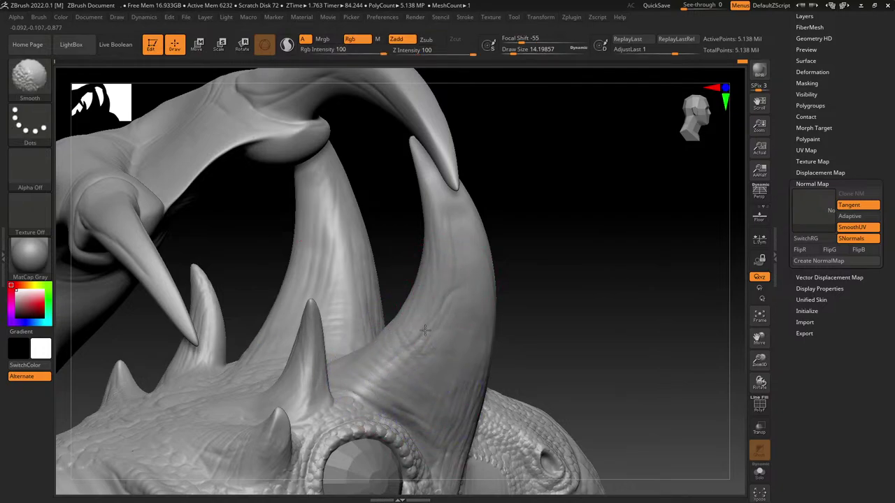
{"action": "right_click_drag", "start_coordinate": [350, 367], "coordinate": [452, 284]}
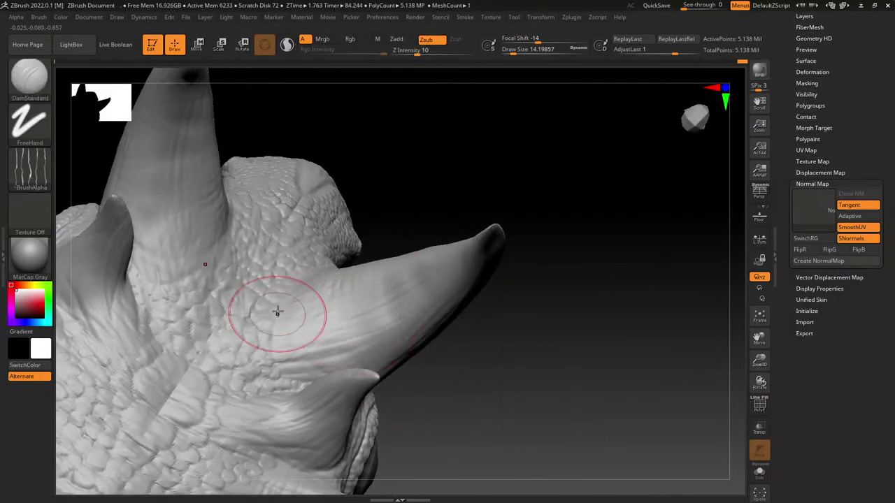
{"action": "right_click_drag", "start_coordinate": [415, 249], "coordinate": [375, 369]}
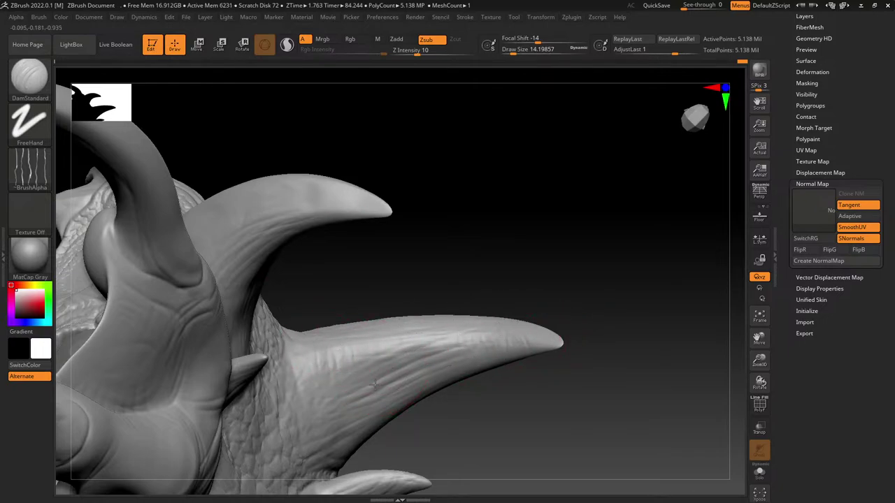
{"action": "key", "text": "shift"}
Step: Etch fine grooves over the lower beak, running up towards the base of its teeth
{"action": "right_click_drag", "start_coordinate": [509, 337], "coordinate": [367, 311]}
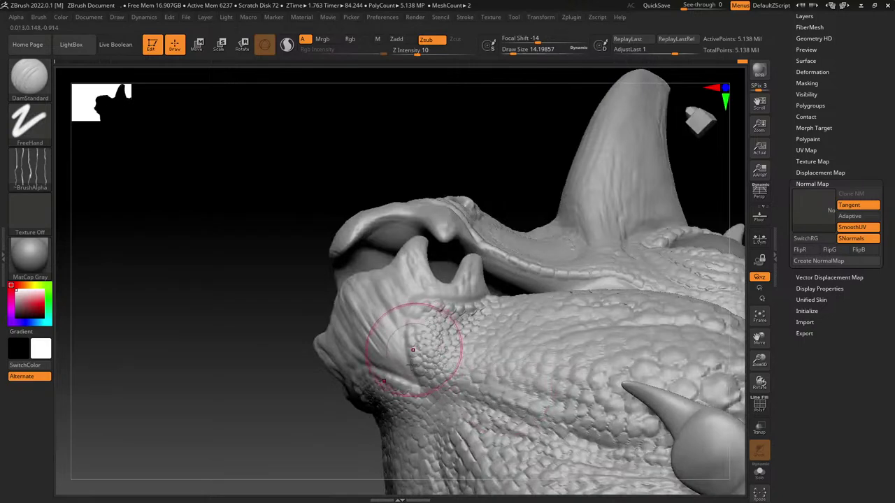
{"action": "key", "text": "shift"}
{"action": "left_click_drag", "start_coordinate": [419, 371], "coordinate": [409, 321]}
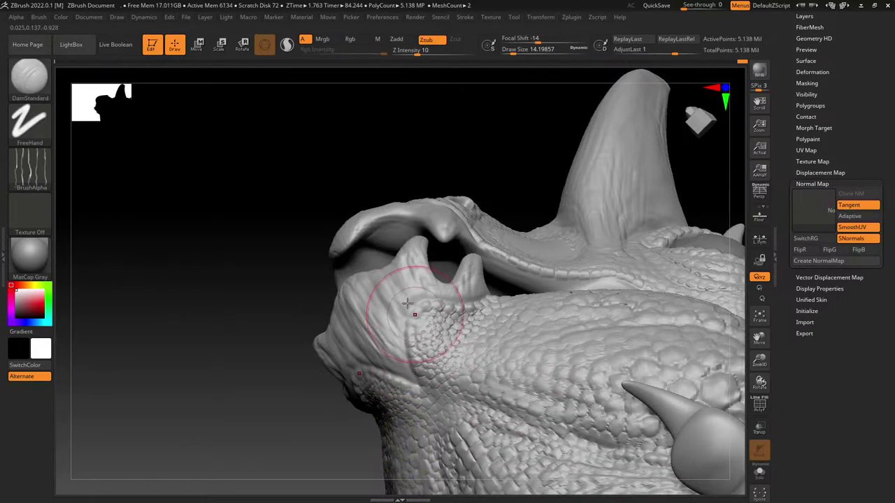
{"action": "left_click_drag", "start_coordinate": [412, 290], "coordinate": [422, 287]}
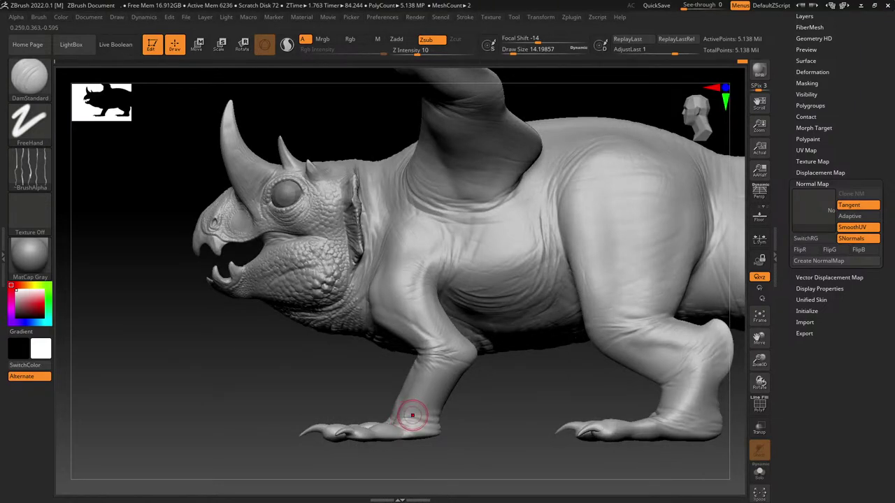
Step: Set the Draw Size to about 56 and add wrinkle lines over the front of the hind thigh and adjoining flank
{"action": "right_click_drag", "start_coordinate": [528, 276], "coordinate": [480, 305], "text": "alt"}
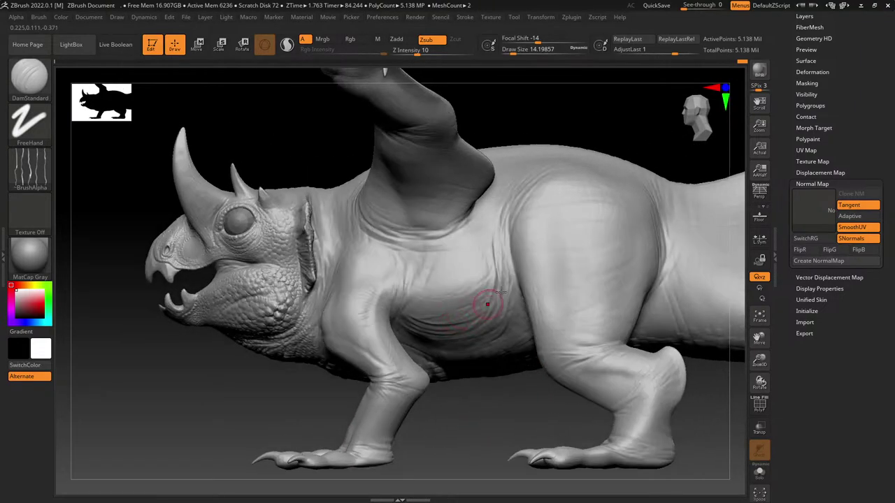
{"action": "left_click_drag", "start_coordinate": [516, 49], "coordinate": [531, 60]}
{"action": "right_click_drag", "start_coordinate": [482, 137], "coordinate": [534, 152]}
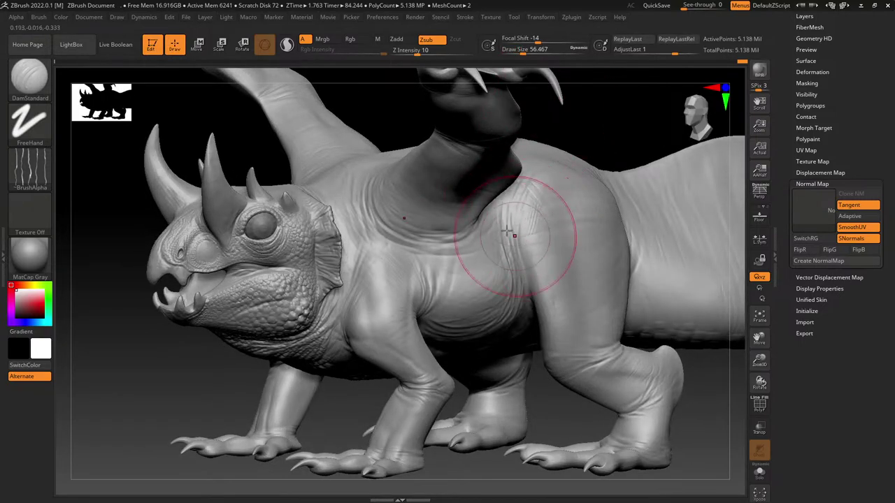
{"action": "left_click_drag", "start_coordinate": [514, 234], "coordinate": [515, 253]}
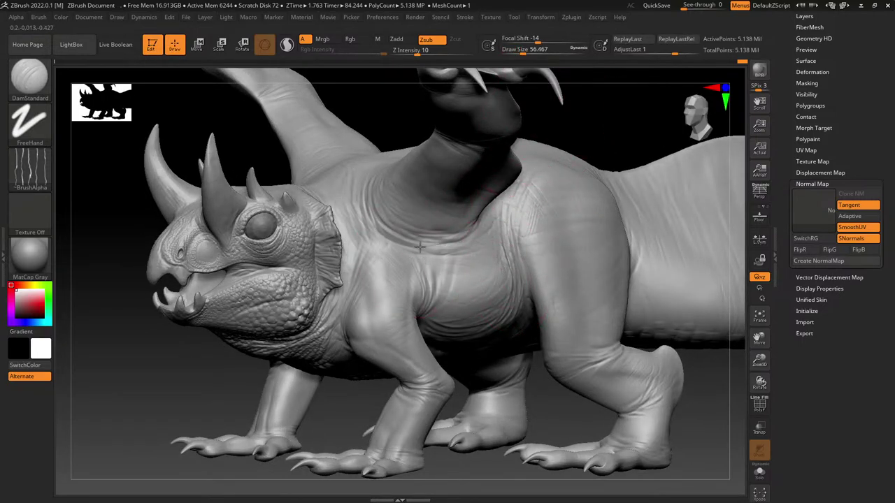
{"action": "right_click_drag", "start_coordinate": [429, 230], "coordinate": [411, 235]}
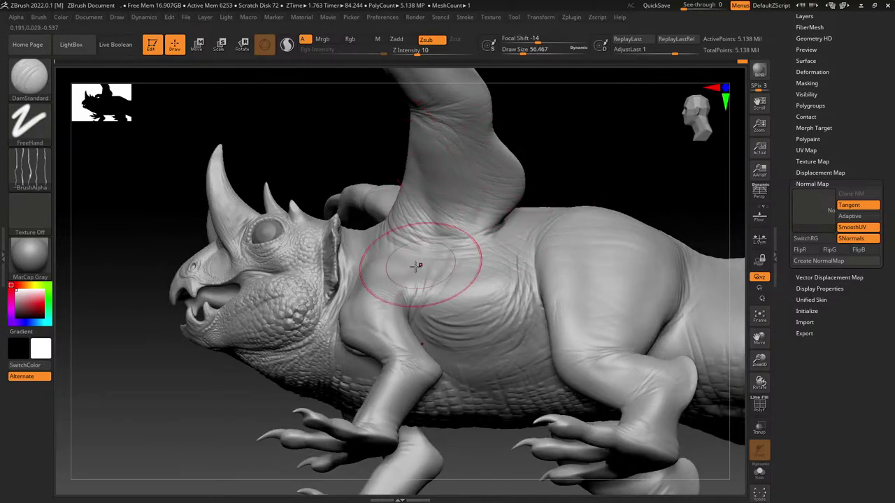
Step: Etch wrinkles around the raised arm's forearm, elbow and upper-arm bulge from several sides, smoothing the strongest lines
{"action": "mouse_move", "coordinate": [343, 266]}
{"action": "right_mouse_down"}
{"action": "mouse_move", "coordinate": [426, 236]}
{"action": "mouse_move", "coordinate": [370, 179]}
{"action": "mouse_move", "coordinate": [398, 307]}
{"action": "mouse_move", "coordinate": [413, 201]}
{"action": "right_mouse_up"}
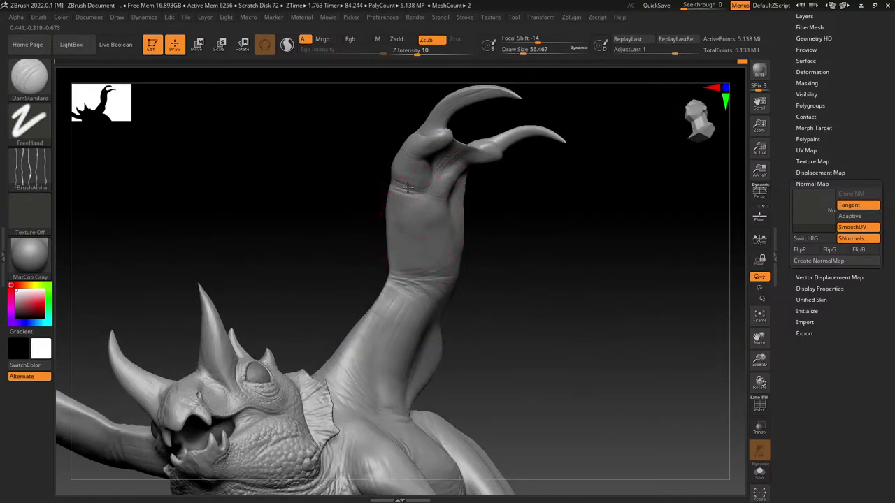
{"action": "right_click_drag", "start_coordinate": [379, 230], "coordinate": [424, 236]}
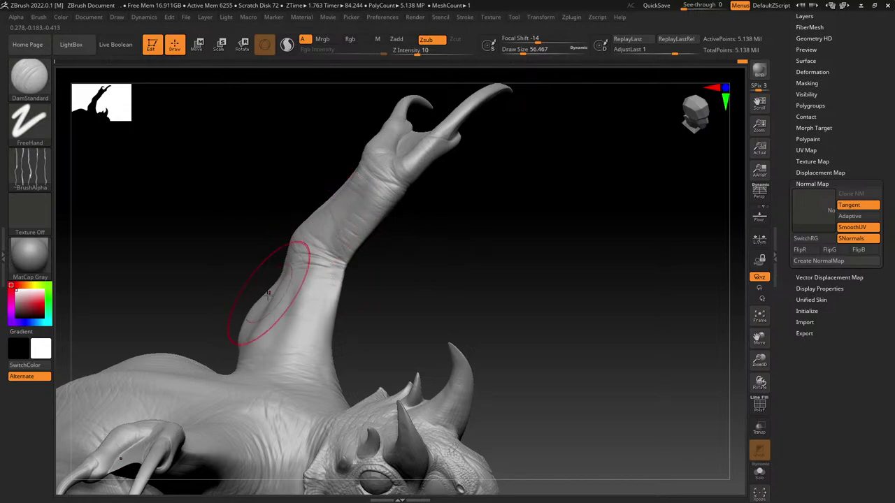
{"action": "right_click_drag", "start_coordinate": [263, 280], "coordinate": [319, 302]}
{"action": "key", "text": "shift"}
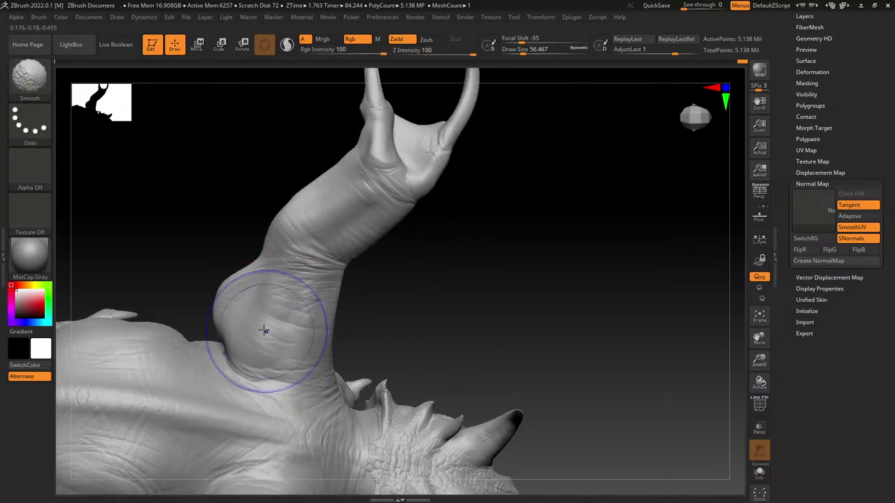
{"action": "right_click_drag", "start_coordinate": [394, 235], "coordinate": [451, 266]}
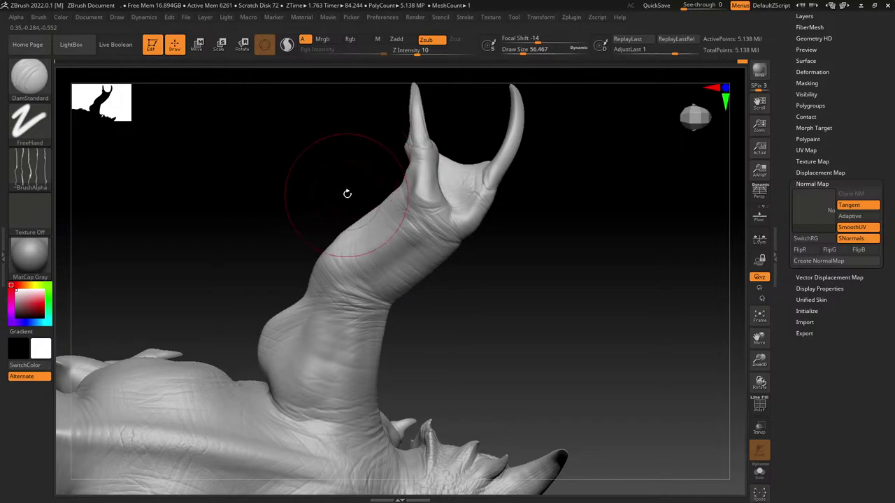
{"action": "left_click_drag", "start_coordinate": [358, 196], "coordinate": [447, 232]}
{"action": "left_click_drag", "start_coordinate": [496, 256], "coordinate": [357, 391]}
{"action": "right_click_drag", "start_coordinate": [357, 391], "coordinate": [364, 364], "text": "alt"}
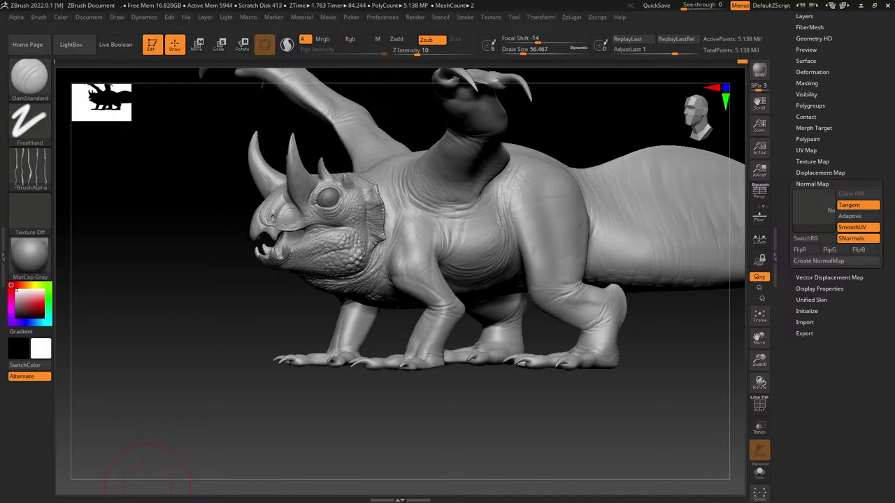
Step: Examine the skin detail on the head, shoulders, flank and hind leg from both sides of the creature
{"action": "right_click_drag", "start_coordinate": [282, 245], "coordinate": [266, 324], "text": "ctrl"}
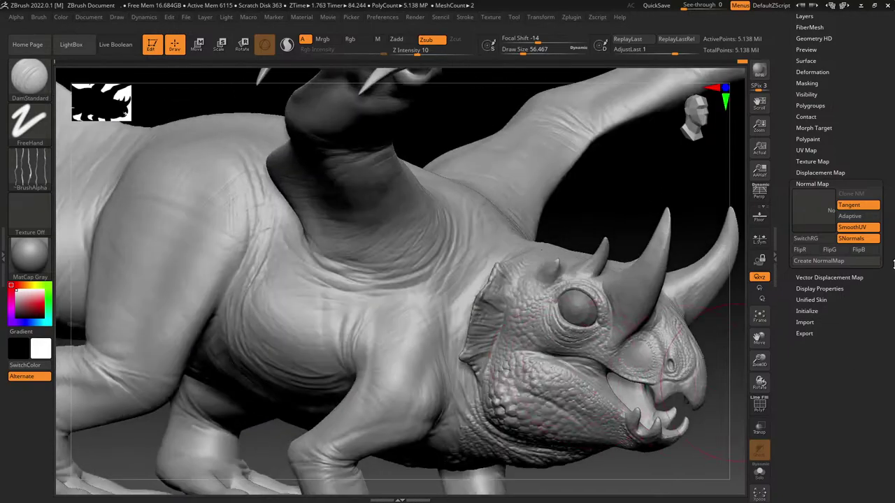
{"action": "right_click_drag", "start_coordinate": [544, 290], "coordinate": [425, 303], "text": "ctrl"}
{"action": "right_click_drag", "start_coordinate": [520, 321], "coordinate": [445, 339]}
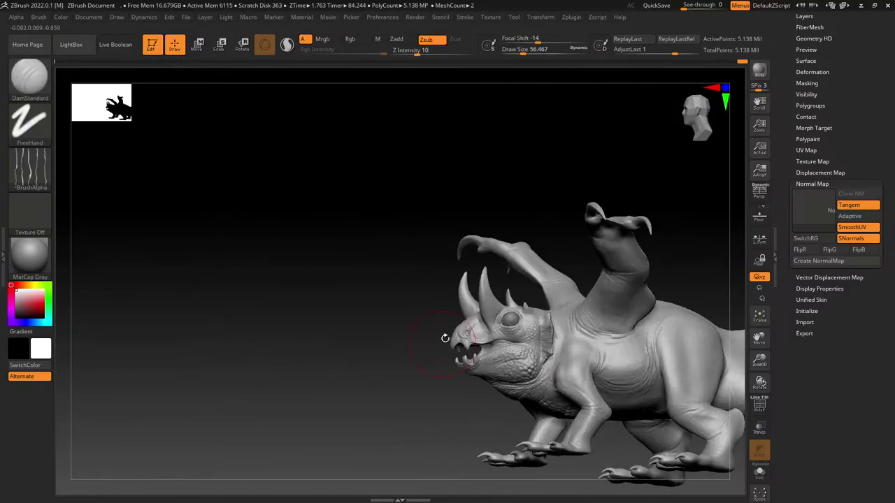
{"action": "mouse_move", "coordinate": [564, 372]}
{"action": "right_mouse_down", "text": "alt"}
{"action": "mouse_move", "coordinate": [346, 294]}
{"action": "mouse_move", "coordinate": [342, 331]}
{"action": "right_mouse_up", "text": "alt"}
{"action": "right_click_drag", "start_coordinate": [341, 331], "coordinate": [420, 399]}
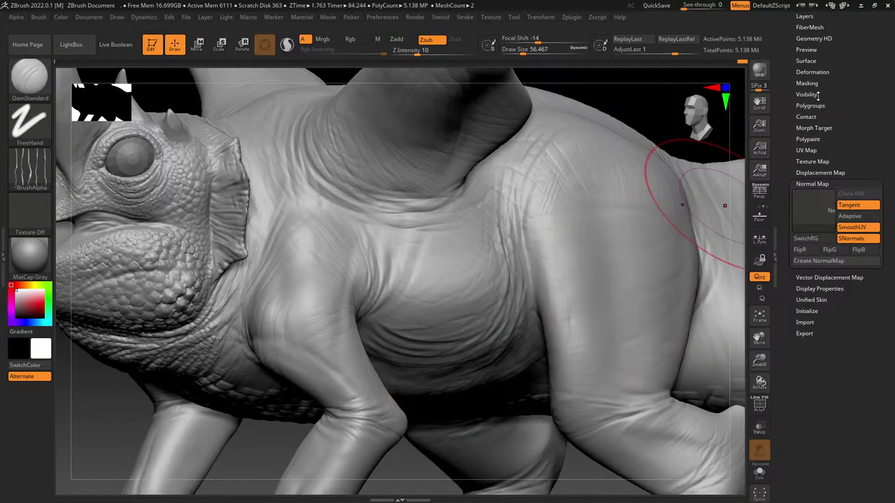
Step: Render a BPR preview of the creature in three-quarter view and inspect the head and front body
{"action": "mouse_move", "coordinate": [431, 368]}
{"action": "right_mouse_down", "text": "ctrl"}
{"action": "mouse_move", "coordinate": [379, 294]}
{"action": "mouse_move", "coordinate": [447, 313]}
{"action": "mouse_move", "coordinate": [467, 355]}
{"action": "right_mouse_up", "text": "ctrl"}
{"action": "left_click", "coordinate": [760, 72]}
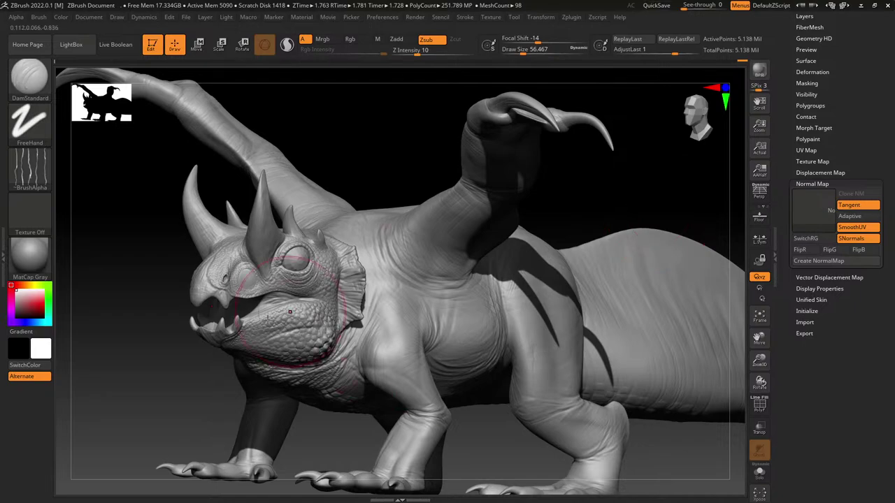
{"action": "right_click_drag", "start_coordinate": [288, 243], "coordinate": [387, 298]}
{"action": "right_click_drag", "start_coordinate": [423, 323], "coordinate": [426, 254], "text": "ctrl"}
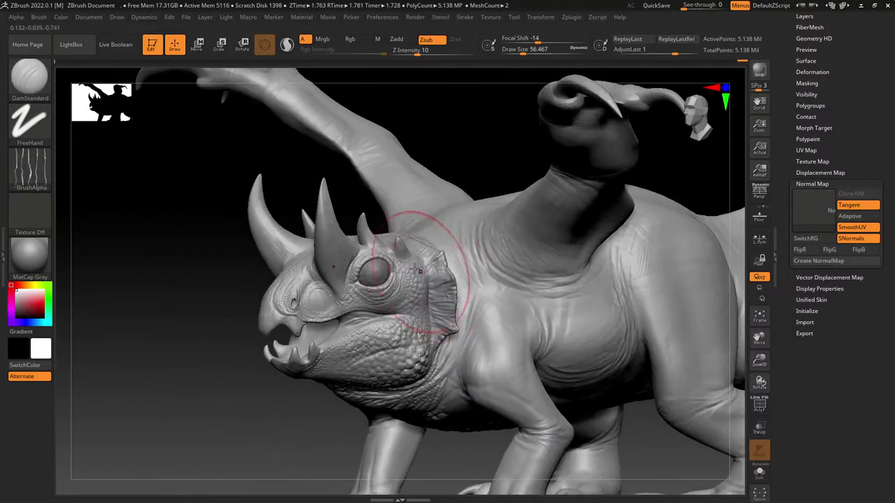